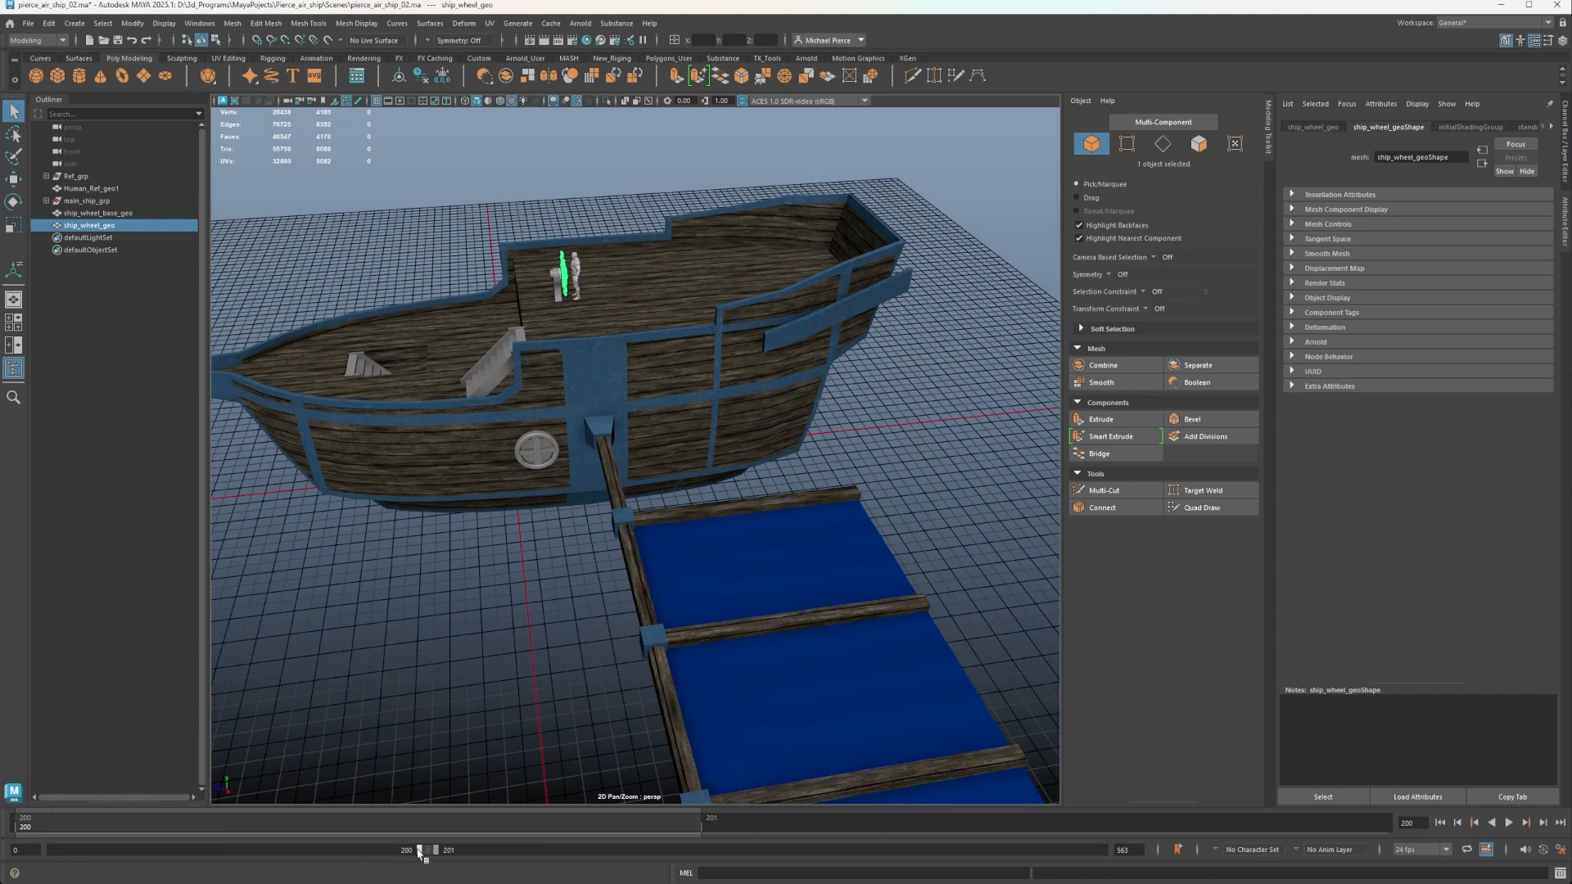
Shift the playback range to the end of the timeline, covering about frames 362 to 562.
{"action": "left_click_drag", "start_coordinate": [419, 852], "coordinate": [61, 854]}
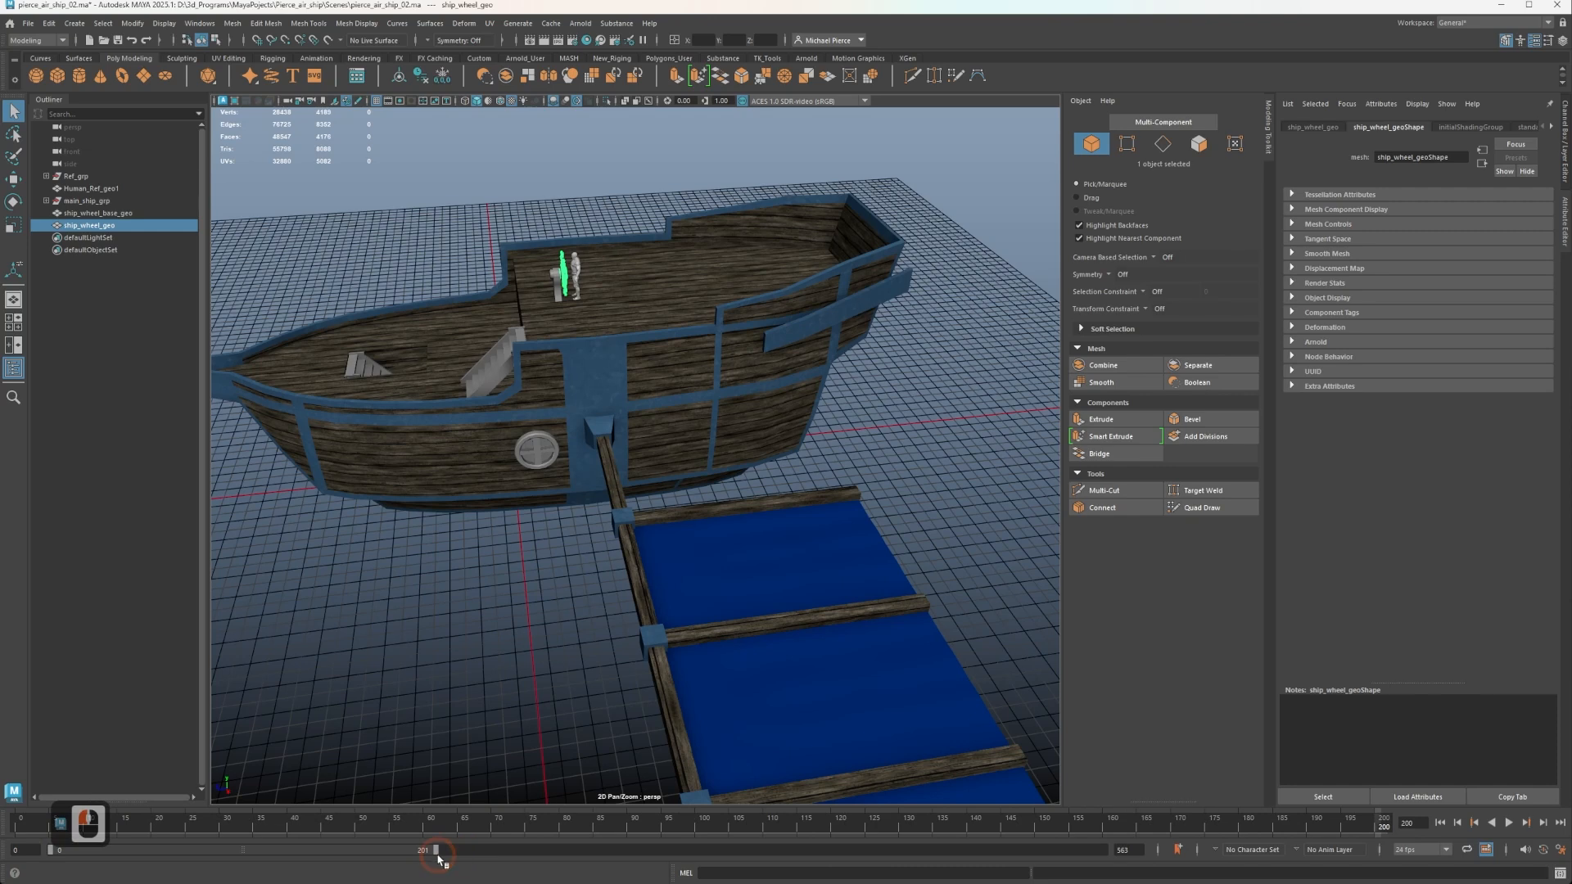
{"action": "left_click_drag", "start_coordinate": [434, 857], "coordinate": [1126, 852]}
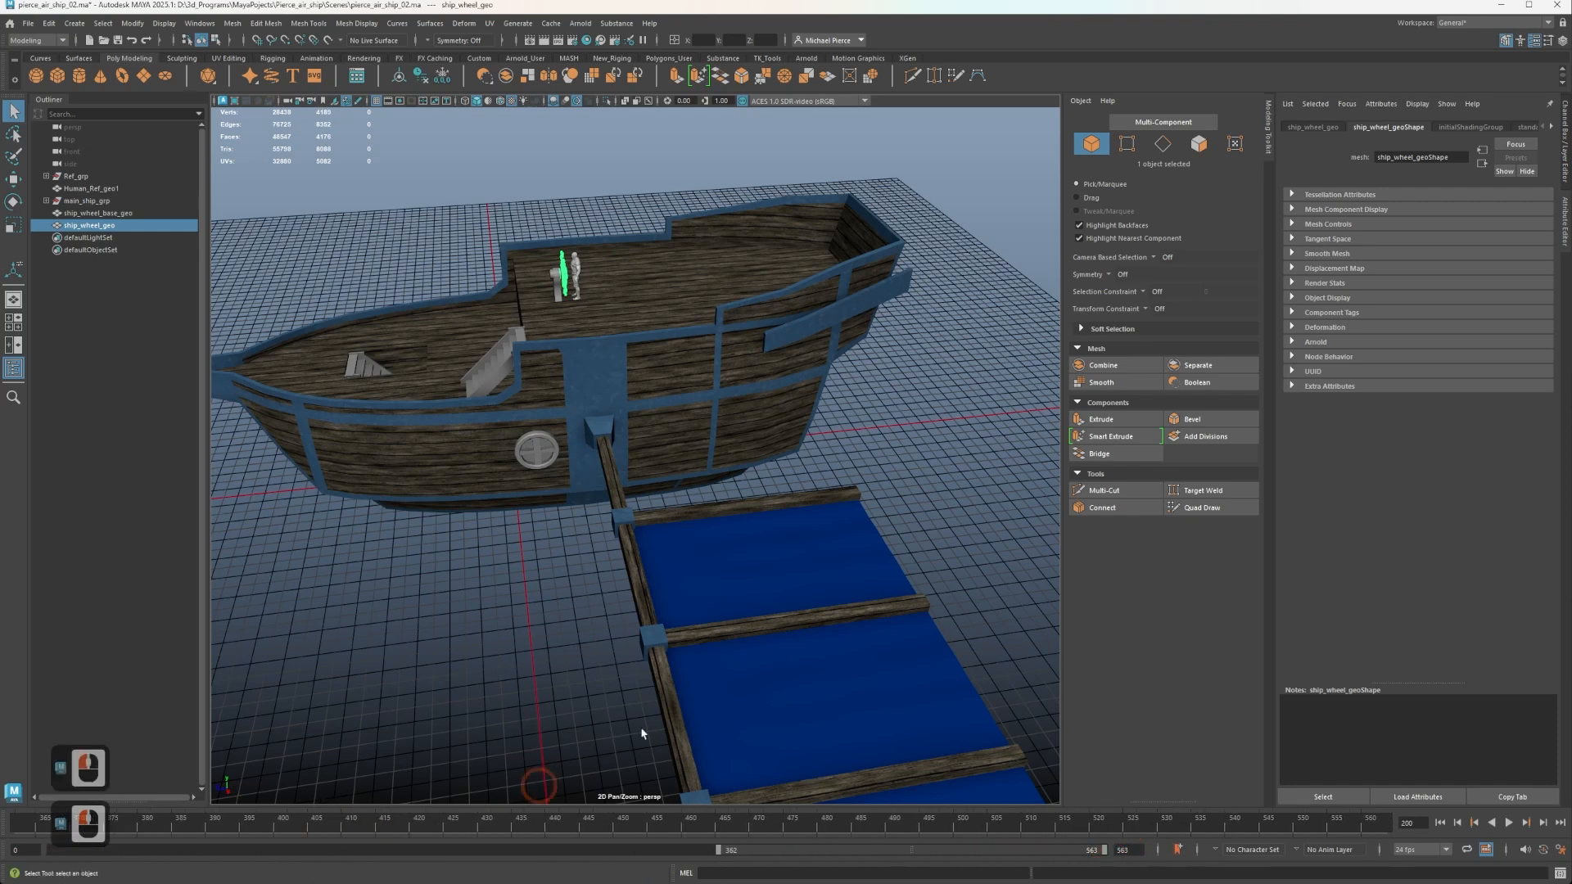
Create a polygon cylinder and move it beside the ship's stern at about X 586, Y 597, Z -1069.
{"action": "scroll", "coordinate": [1007, 393], "scroll_direction": "up", "scroll_amount": 2}
{"action": "left_click_drag", "start_coordinate": [716, 456], "coordinate": [649, 431], "text": "alt"}
{"action": "middle_click_drag", "start_coordinate": [650, 431], "coordinate": [686, 569], "text": "alt"}
{"action": "left_click_drag", "start_coordinate": [686, 570], "coordinate": [742, 580], "text": "alt"}
{"action": "middle_click_drag", "start_coordinate": [742, 579], "coordinate": [509, 556], "text": "alt"}
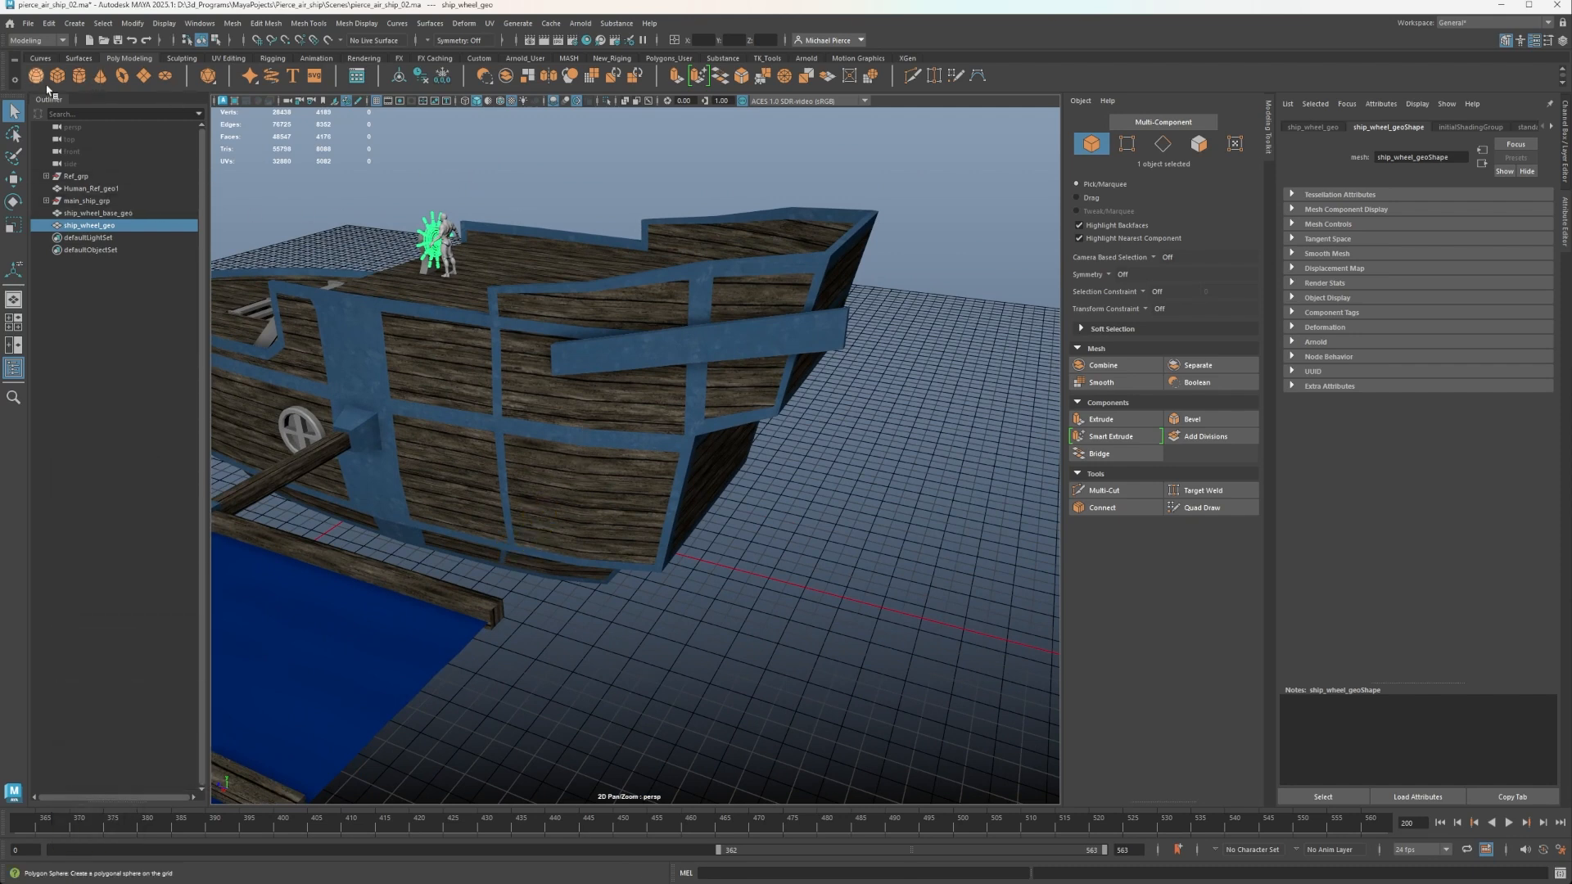
{"action": "left_click", "coordinate": [78, 82]}
{"action": "key", "text": "w"}
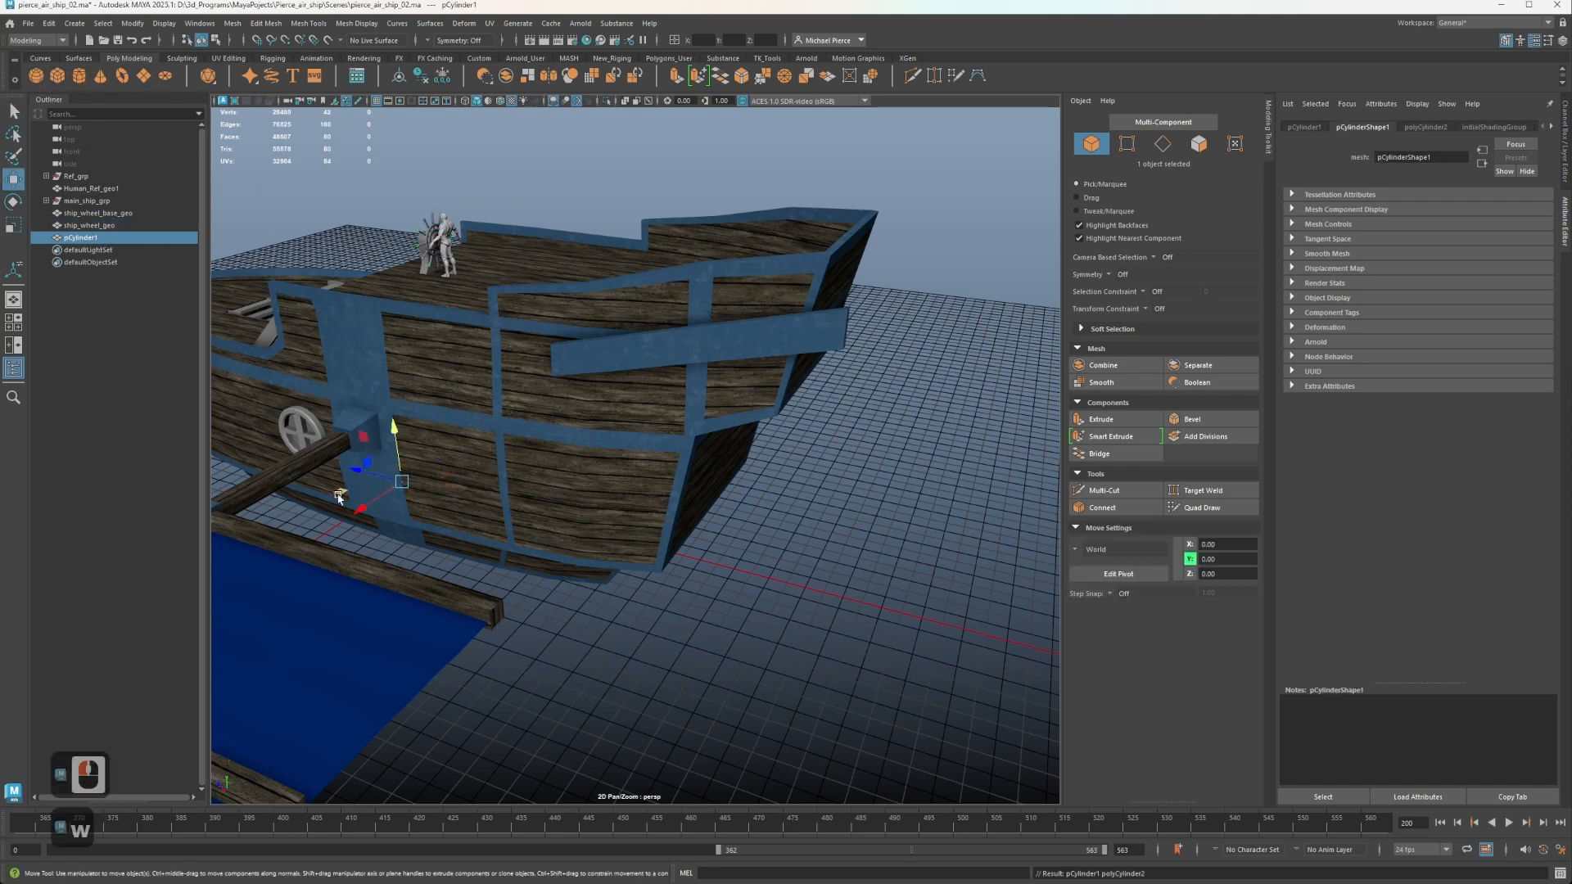
{"action": "left_click_drag", "start_coordinate": [340, 497], "coordinate": [582, 560]}
{"action": "key", "text": "ctrl+z"}
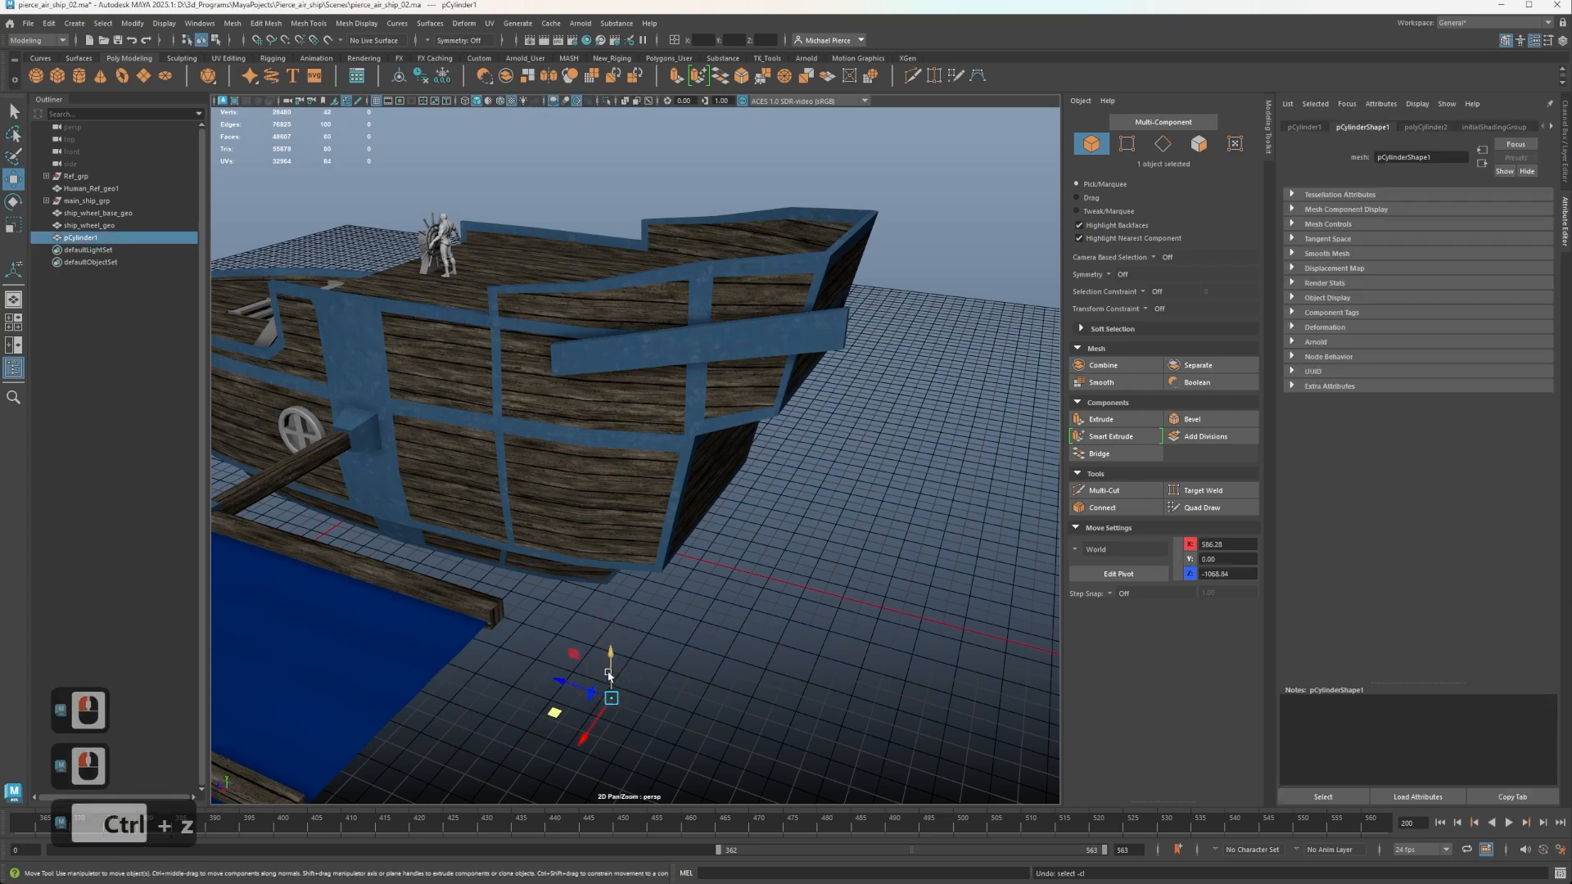
{"action": "left_click_drag", "start_coordinate": [608, 675], "coordinate": [606, 427]}
Make the reference layer visible so the reference ship and its propeller engines show in the scene.
{"action": "left_click", "coordinate": [1565, 129]}
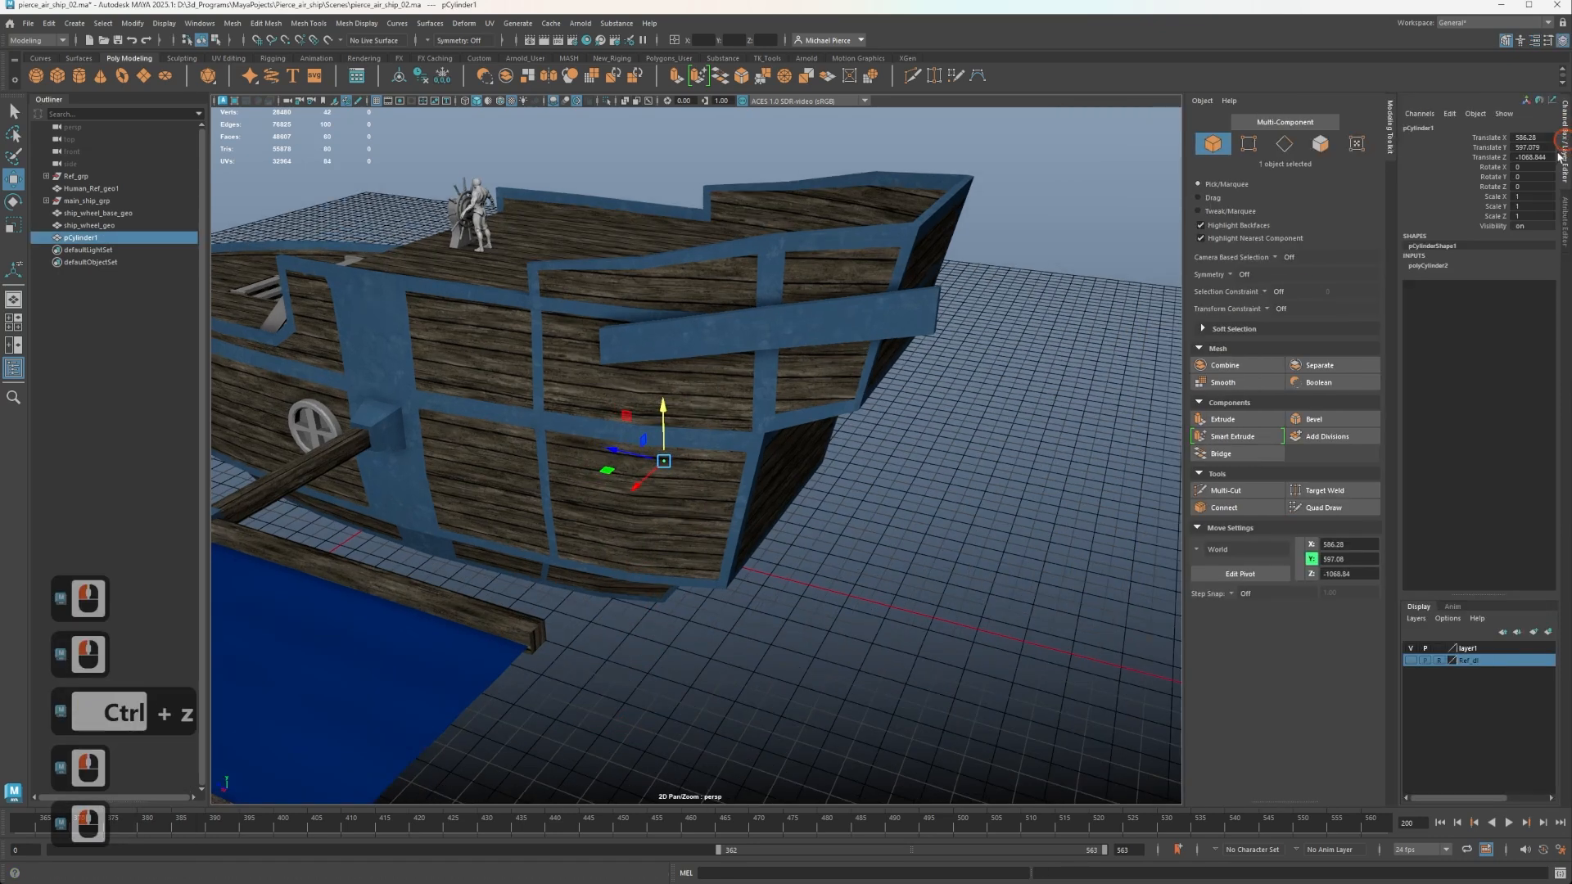
{"action": "left_click", "coordinate": [1414, 657]}
{"action": "left_click", "coordinate": [1414, 660]}
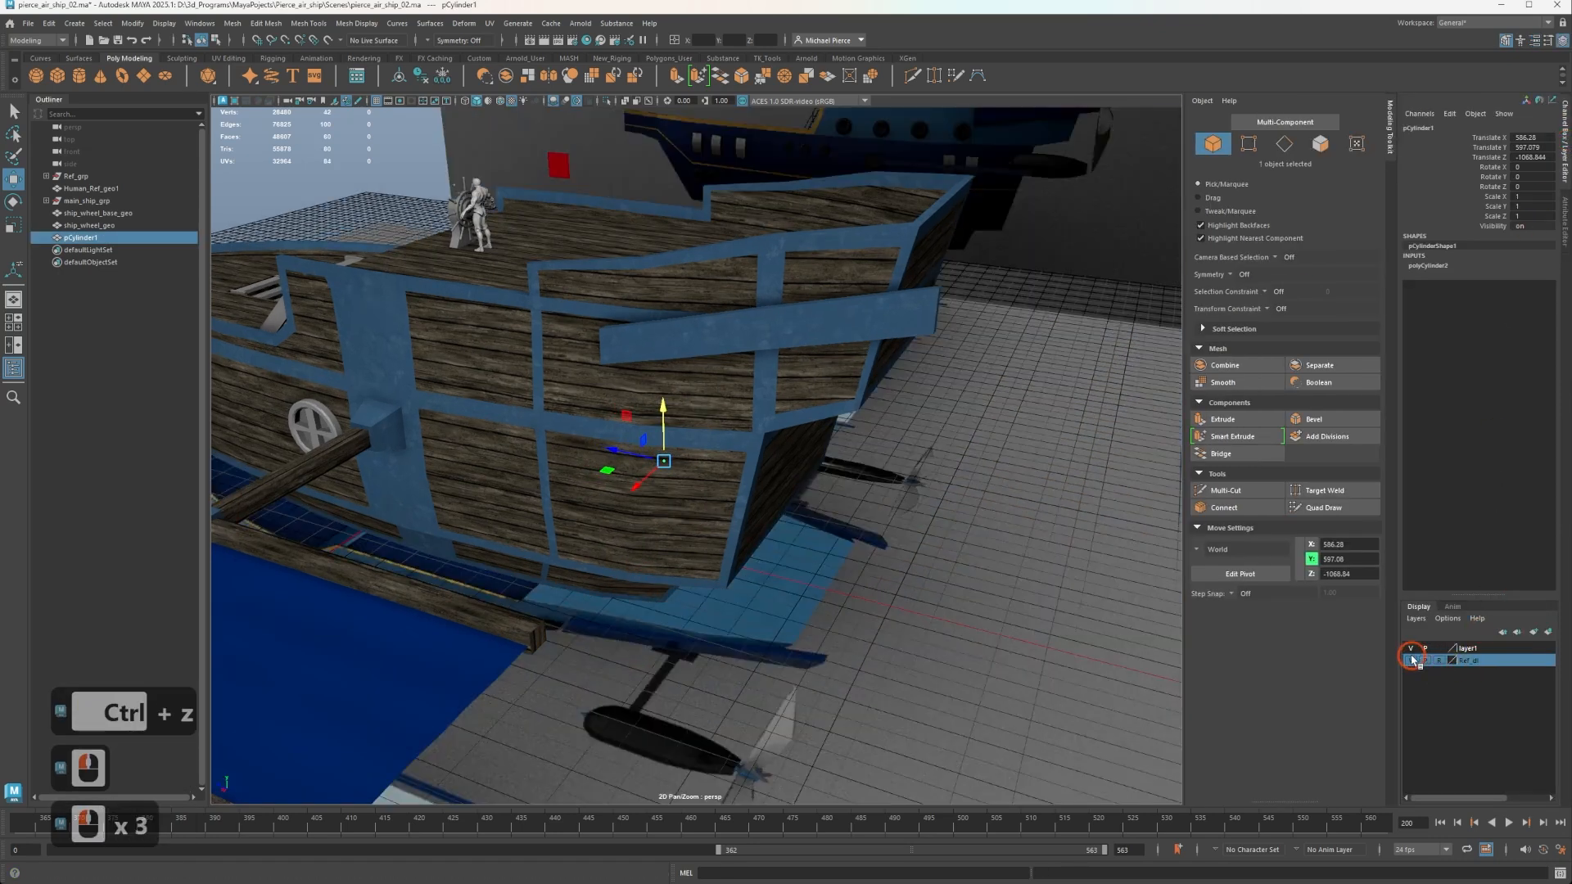
{"action": "left_click_drag", "start_coordinate": [625, 622], "coordinate": [730, 596], "text": "alt"}
{"action": "middle_click_drag", "start_coordinate": [729, 595], "coordinate": [565, 518], "text": "alt"}
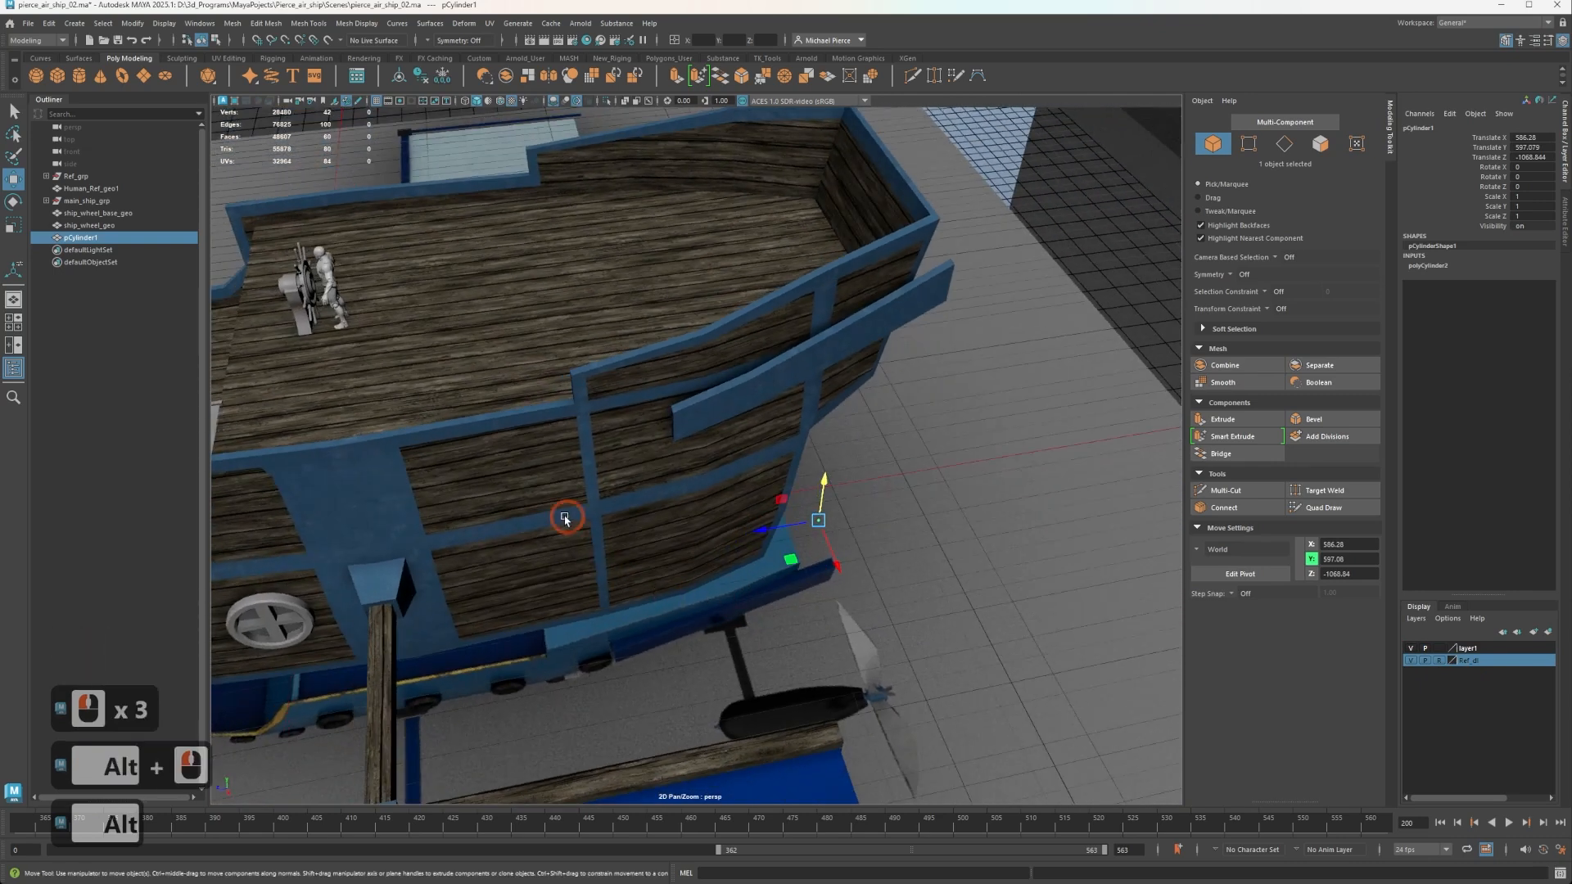
In the top view, move the cylinder over the reference engine pod at about X 613, Z -989.
{"action": "key", "text": "space"}
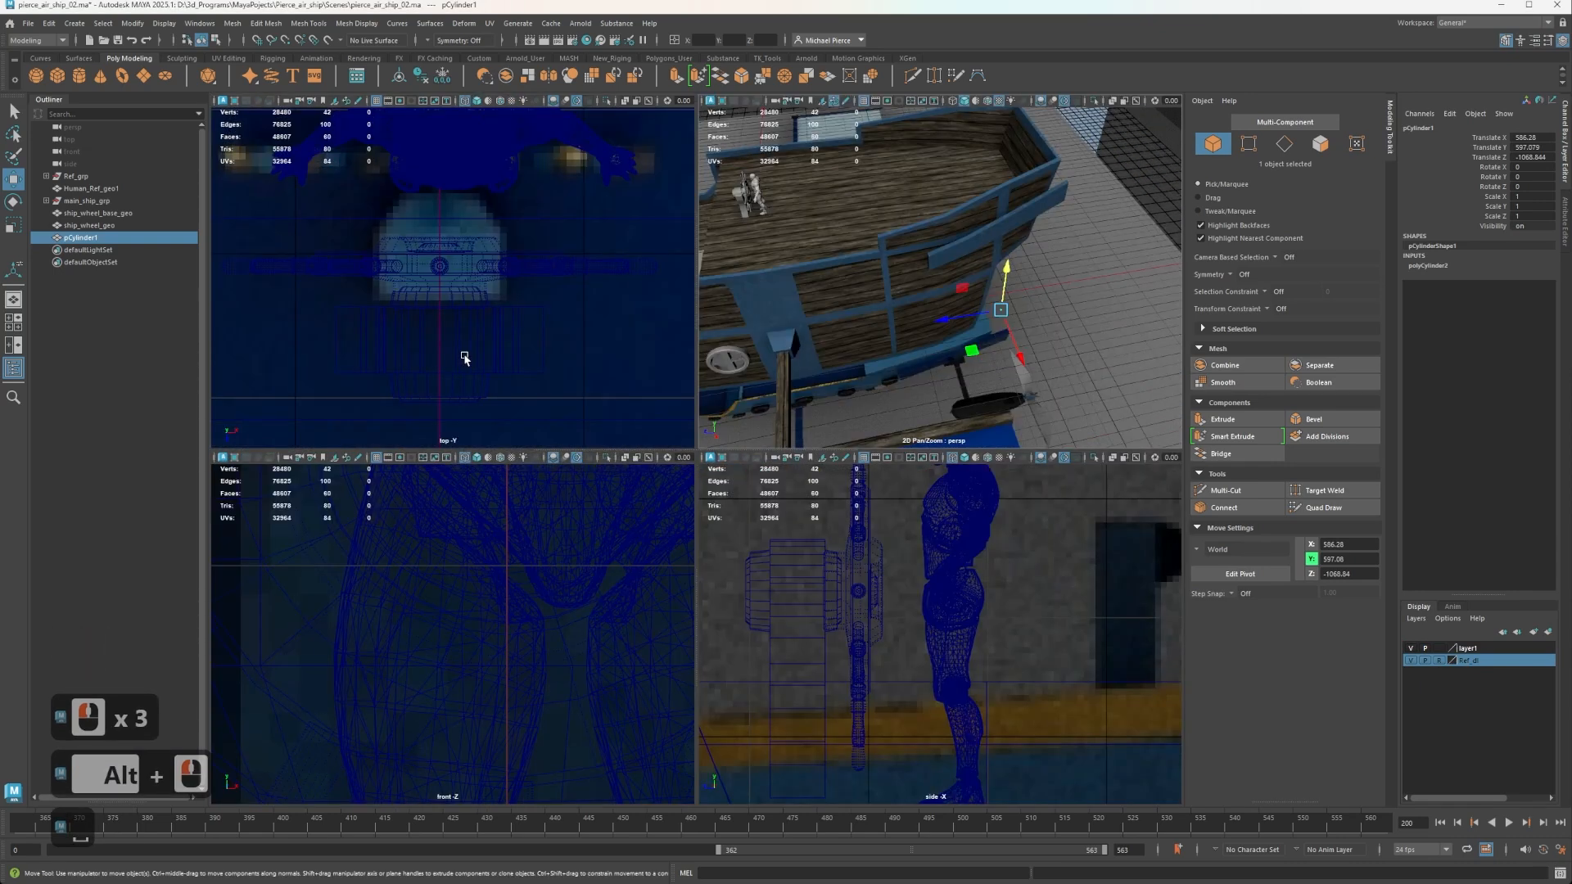
{"action": "scroll", "coordinate": [509, 333], "scroll_direction": "down", "scroll_amount": 12}
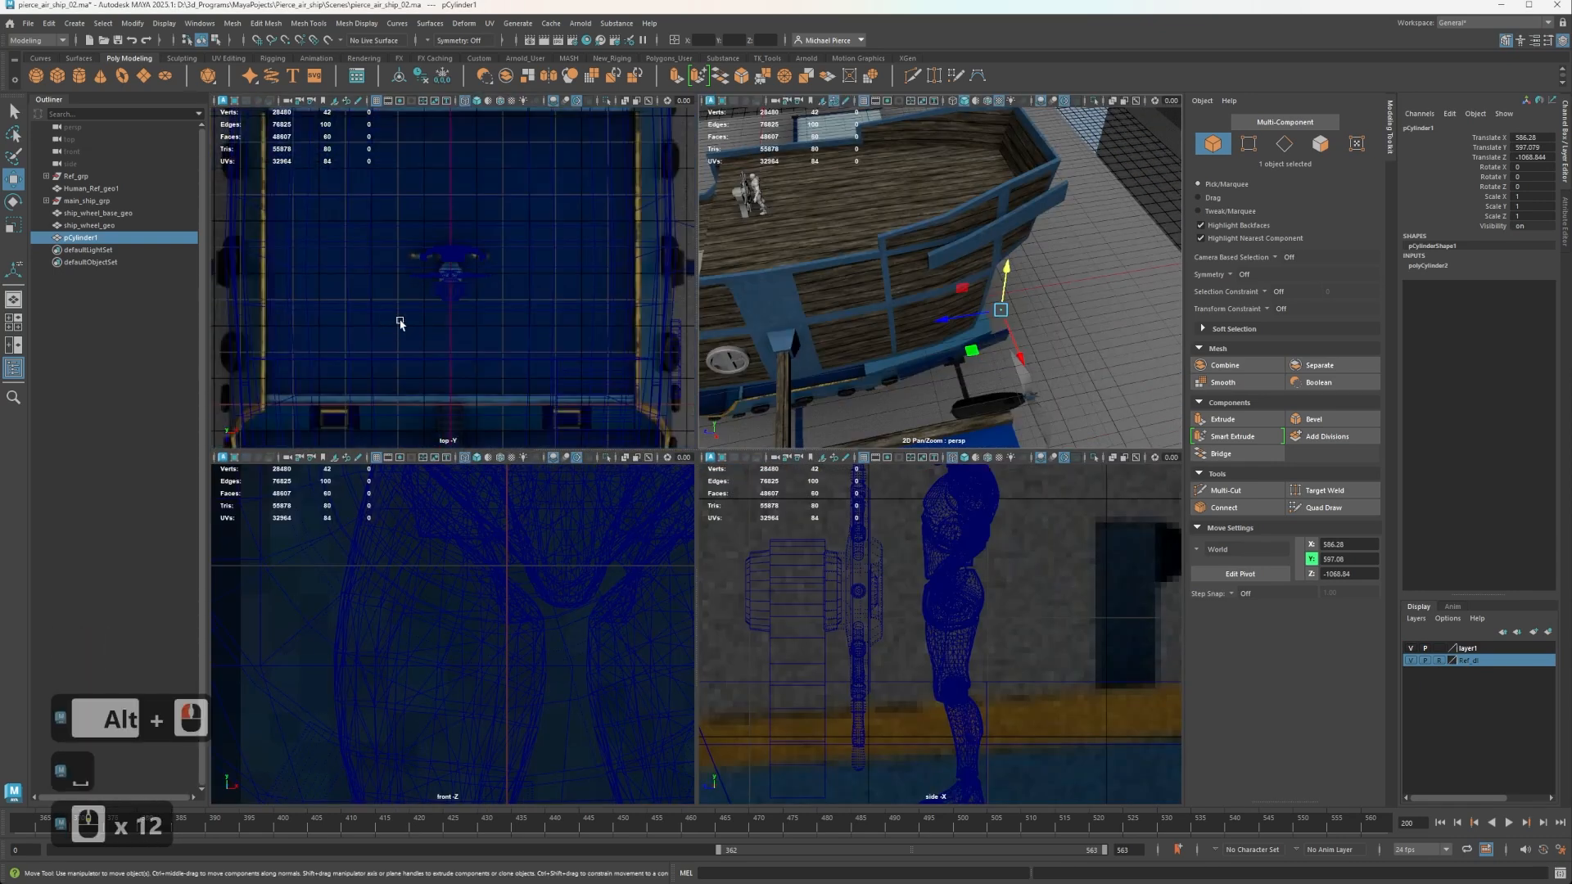
{"action": "key", "text": "f"}
{"action": "scroll", "coordinate": [427, 306], "scroll_direction": "down", "scroll_amount": 8}
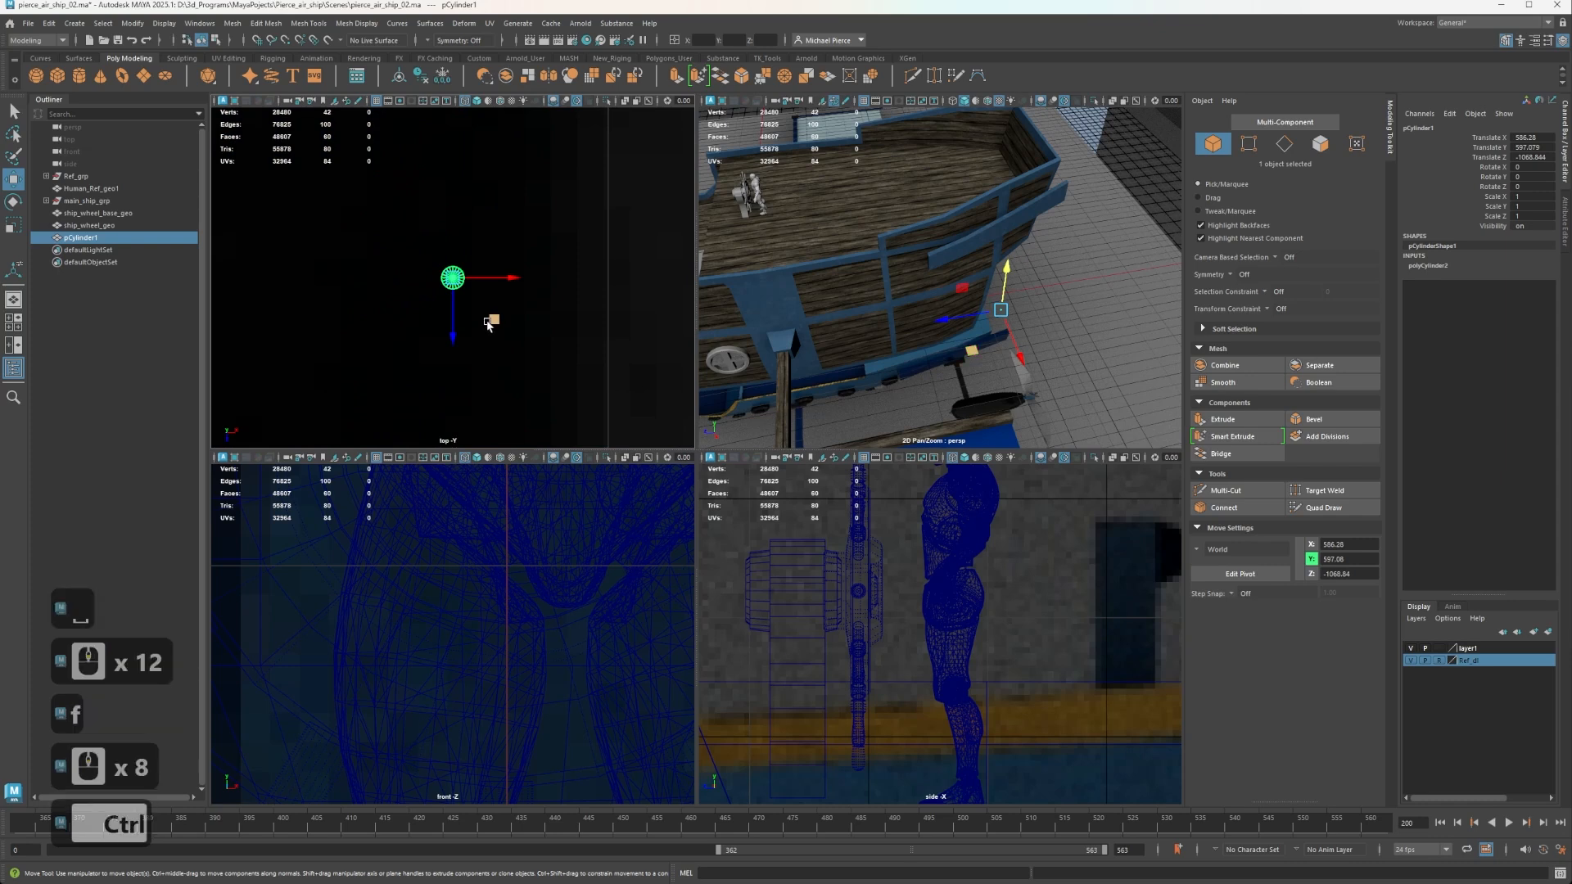
{"action": "key", "text": "shift+a"}
{"action": "scroll", "coordinate": [565, 248], "scroll_direction": "up", "scroll_amount": 6}
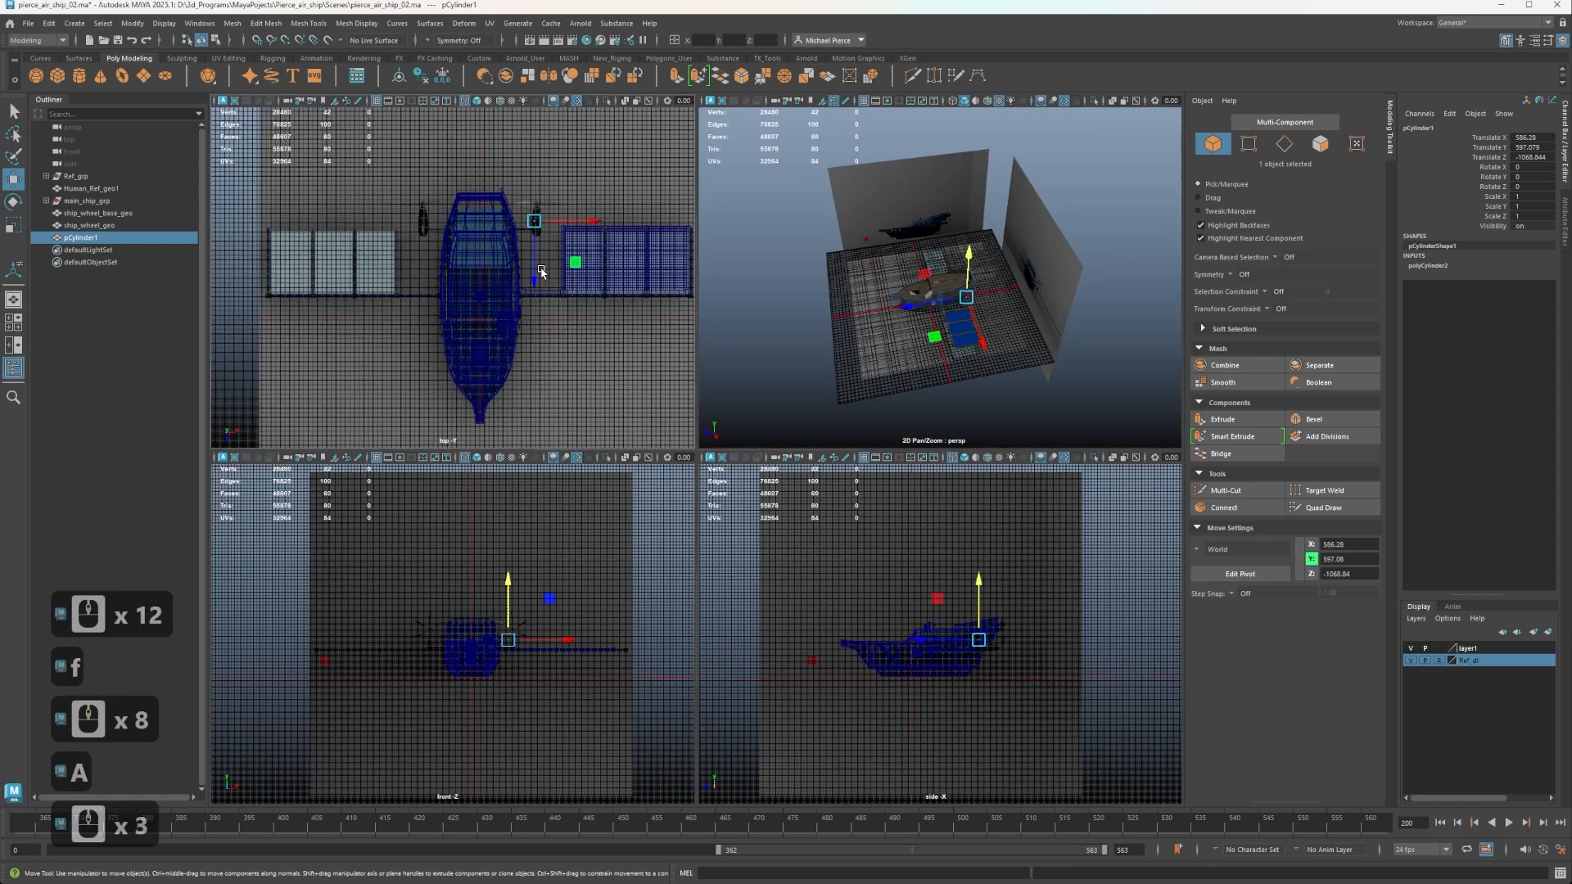
{"action": "middle_click_drag", "start_coordinate": [565, 248], "coordinate": [442, 270], "text": "alt"}
{"action": "scroll", "coordinate": [551, 224], "scroll_direction": "up", "scroll_amount": 6}
{"action": "middle_click_drag", "start_coordinate": [551, 224], "coordinate": [492, 263], "text": "alt"}
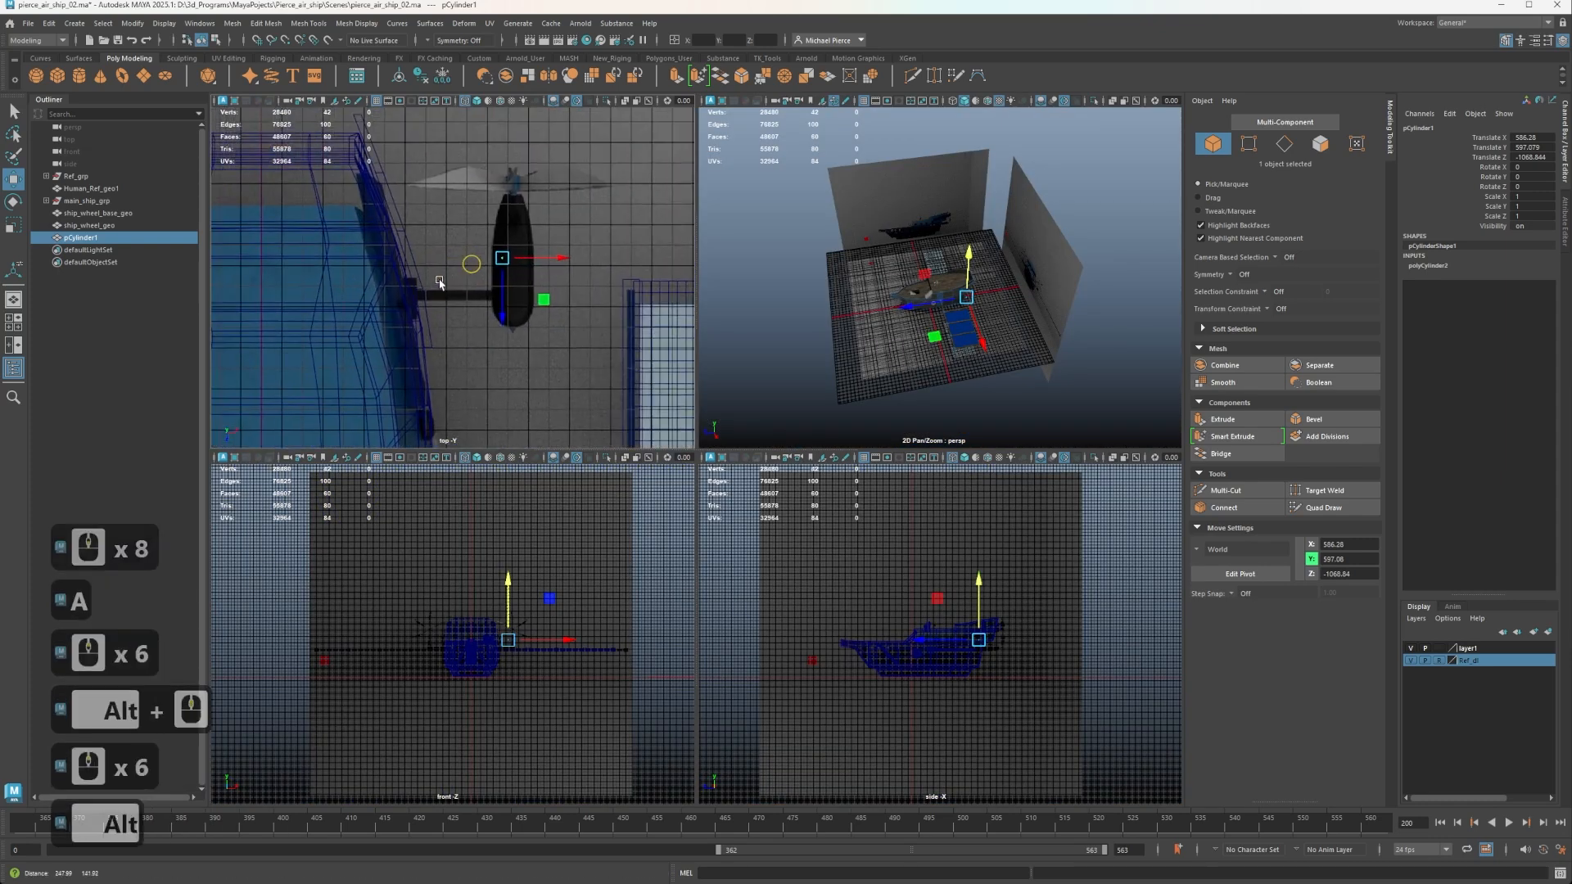
{"action": "scroll", "coordinate": [527, 300], "scroll_direction": "up", "scroll_amount": 3}
{"action": "left_click_drag", "start_coordinate": [538, 303], "coordinate": [572, 354]}
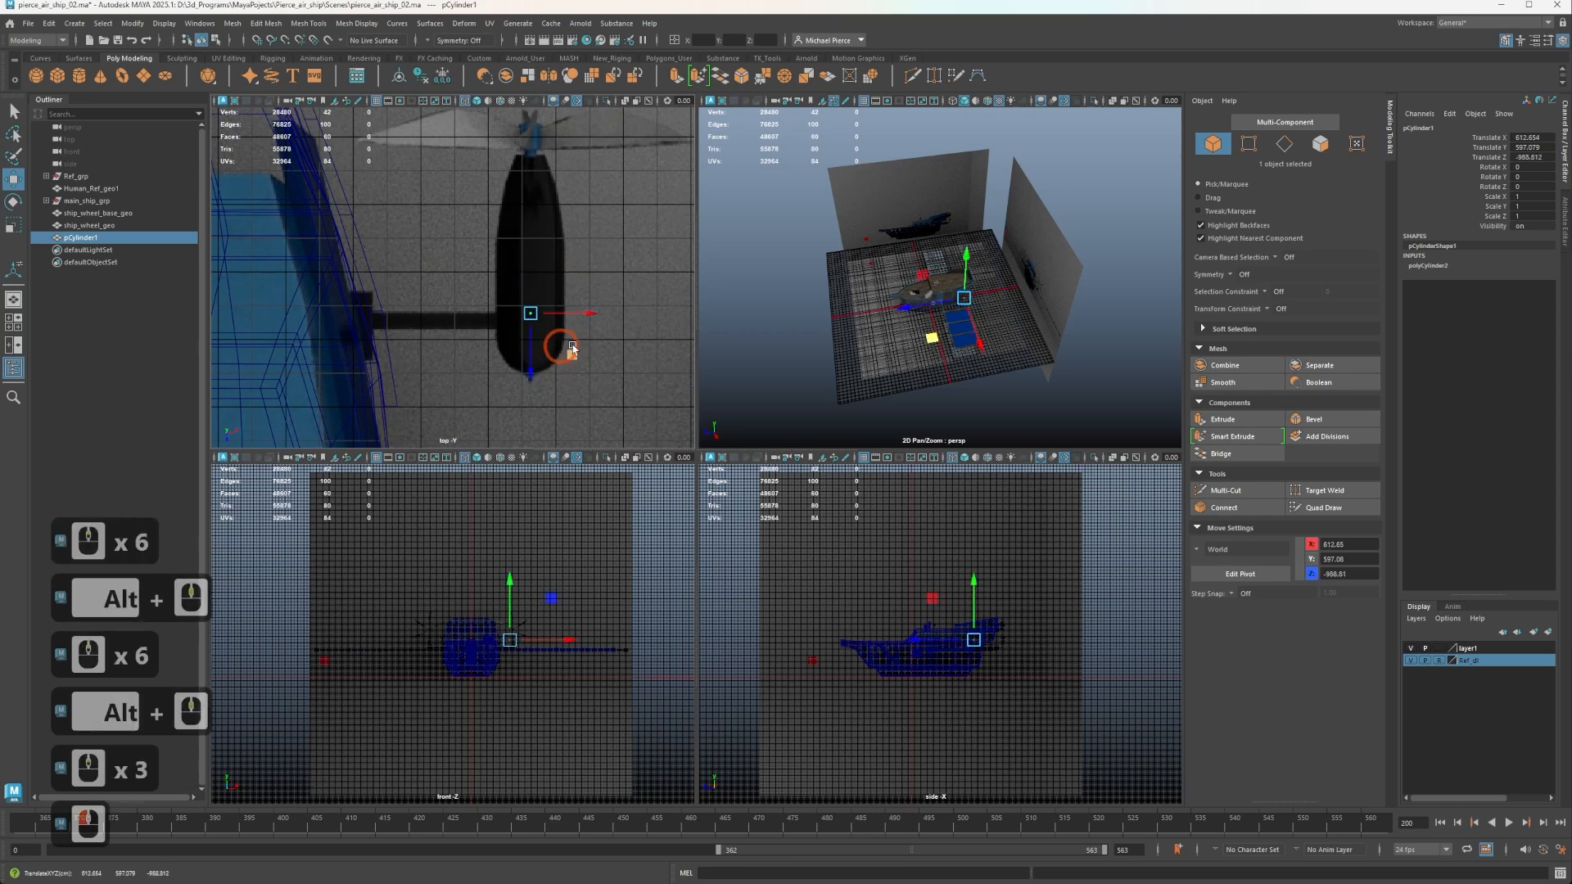
Set the cylinder's axis subdivisions to 24.
{"action": "left_click", "coordinate": [1429, 265]}
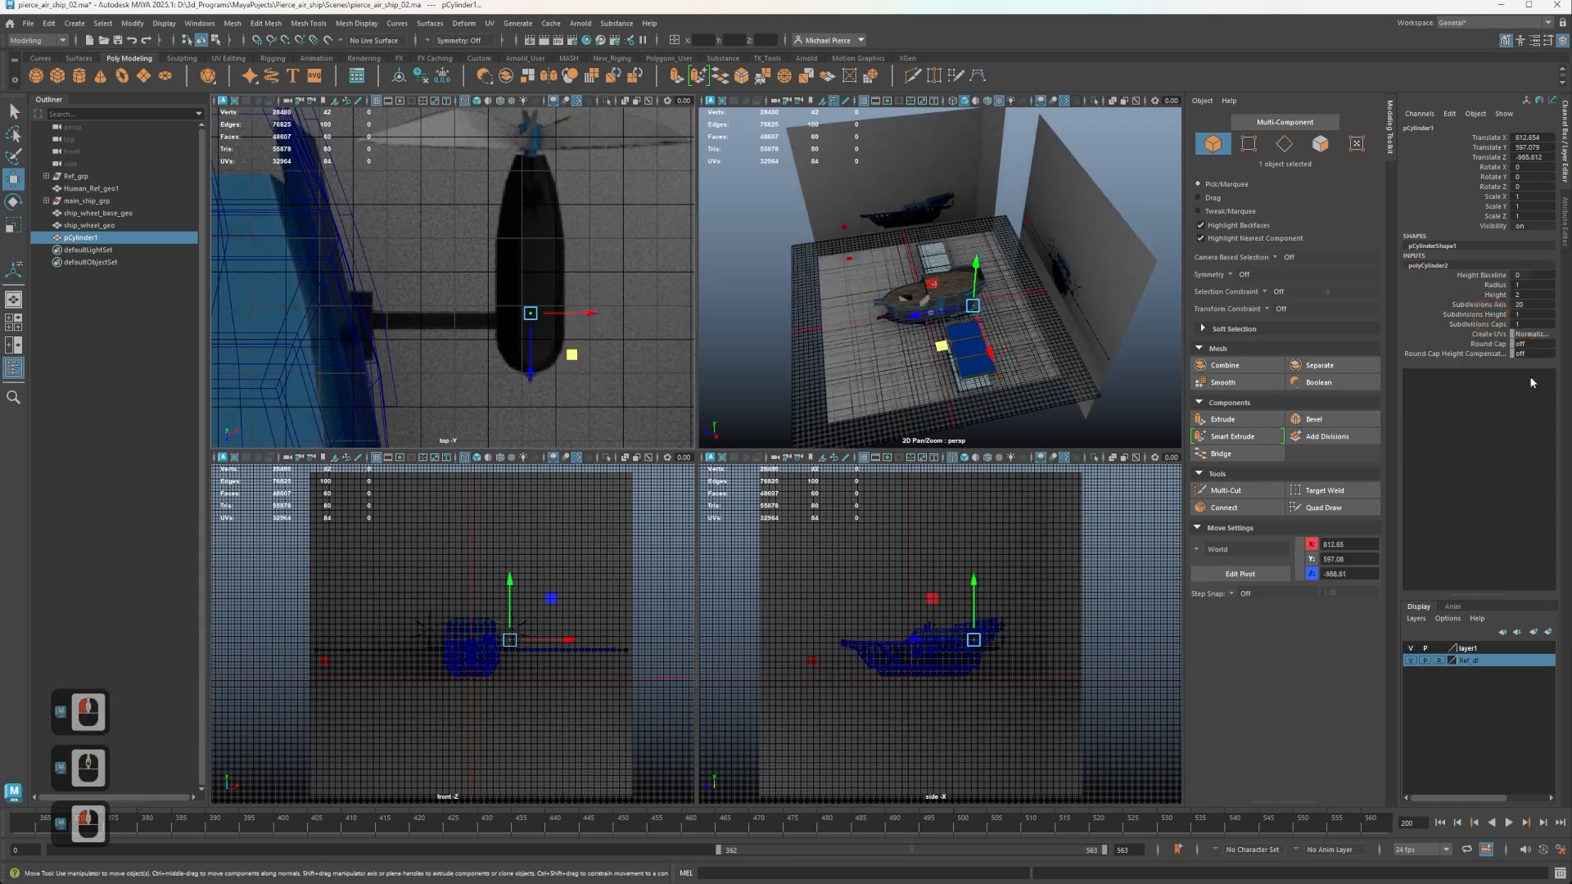
{"action": "left_click", "coordinate": [1530, 305]}
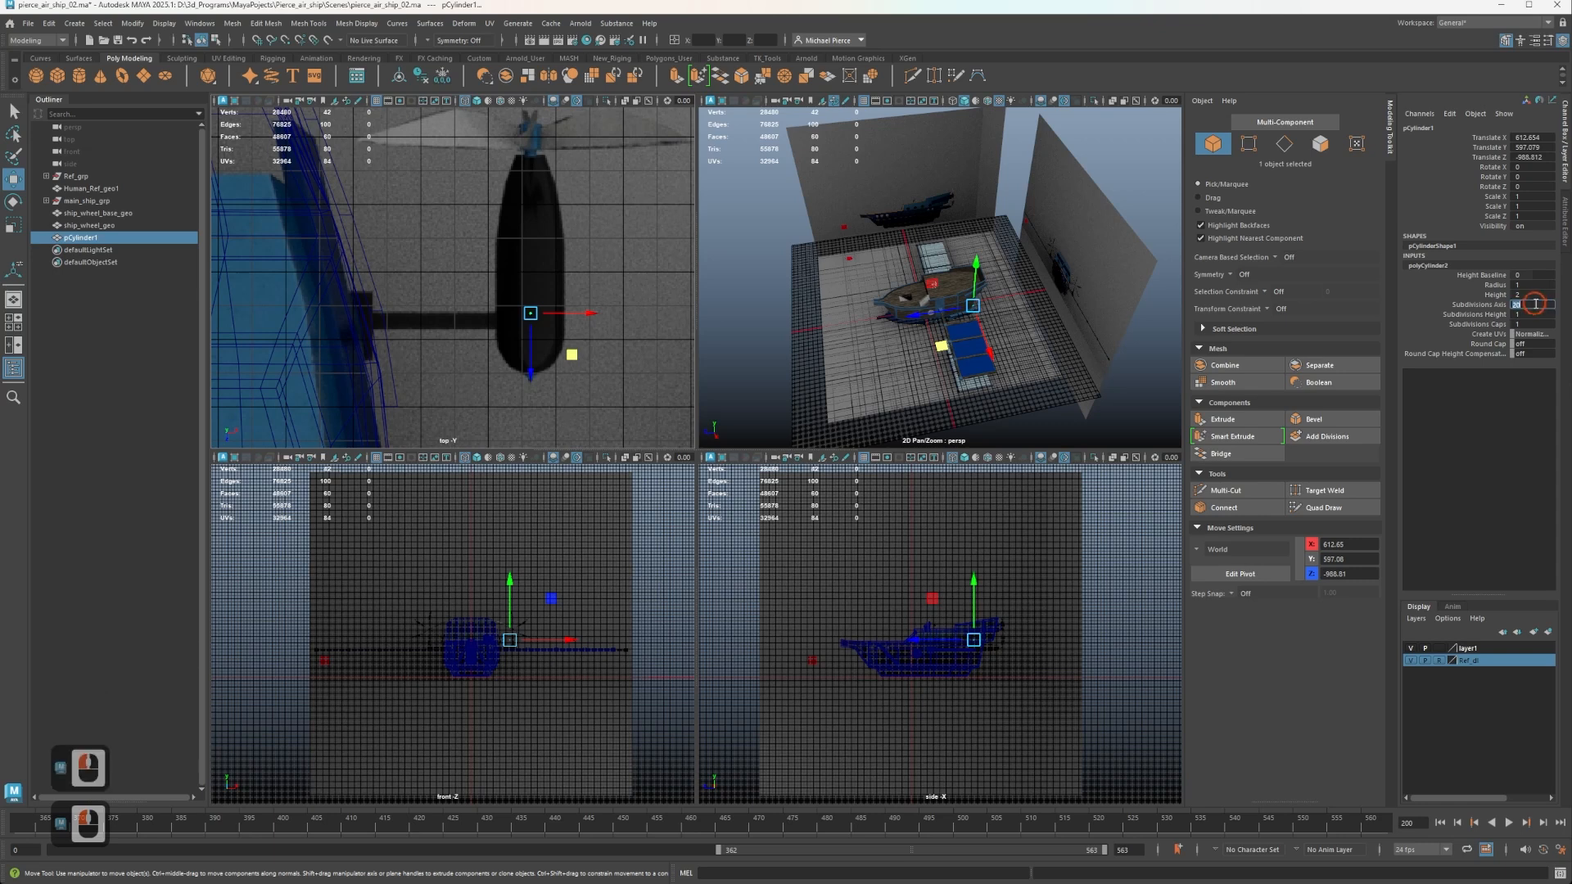
{"action": "type", "text": "2"}
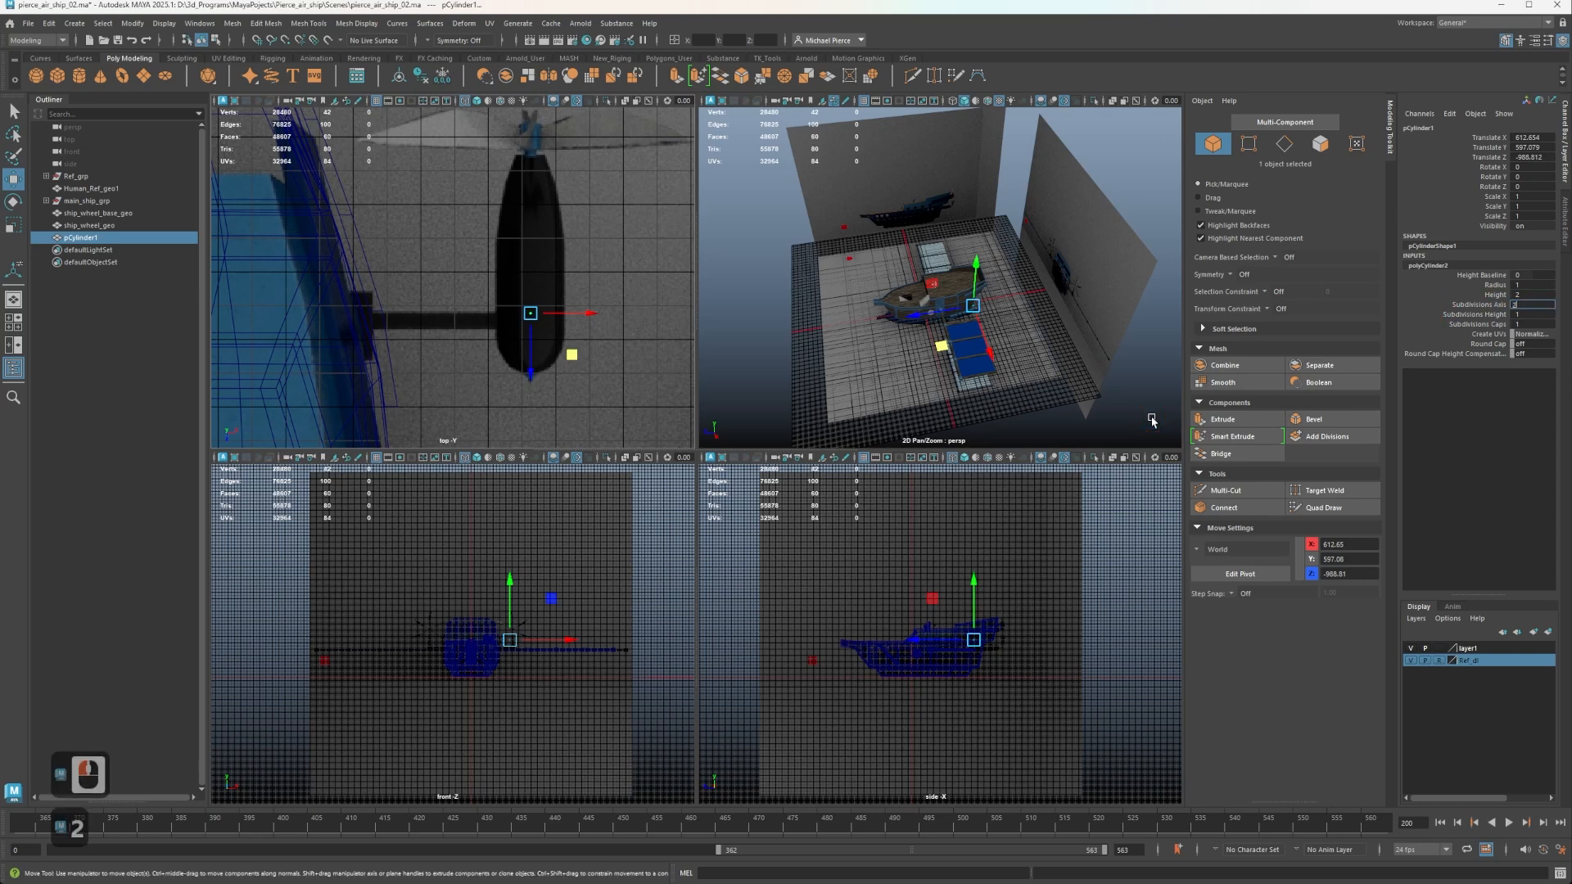
{"action": "type", "text": "4"}
{"action": "key", "text": "Tab"}
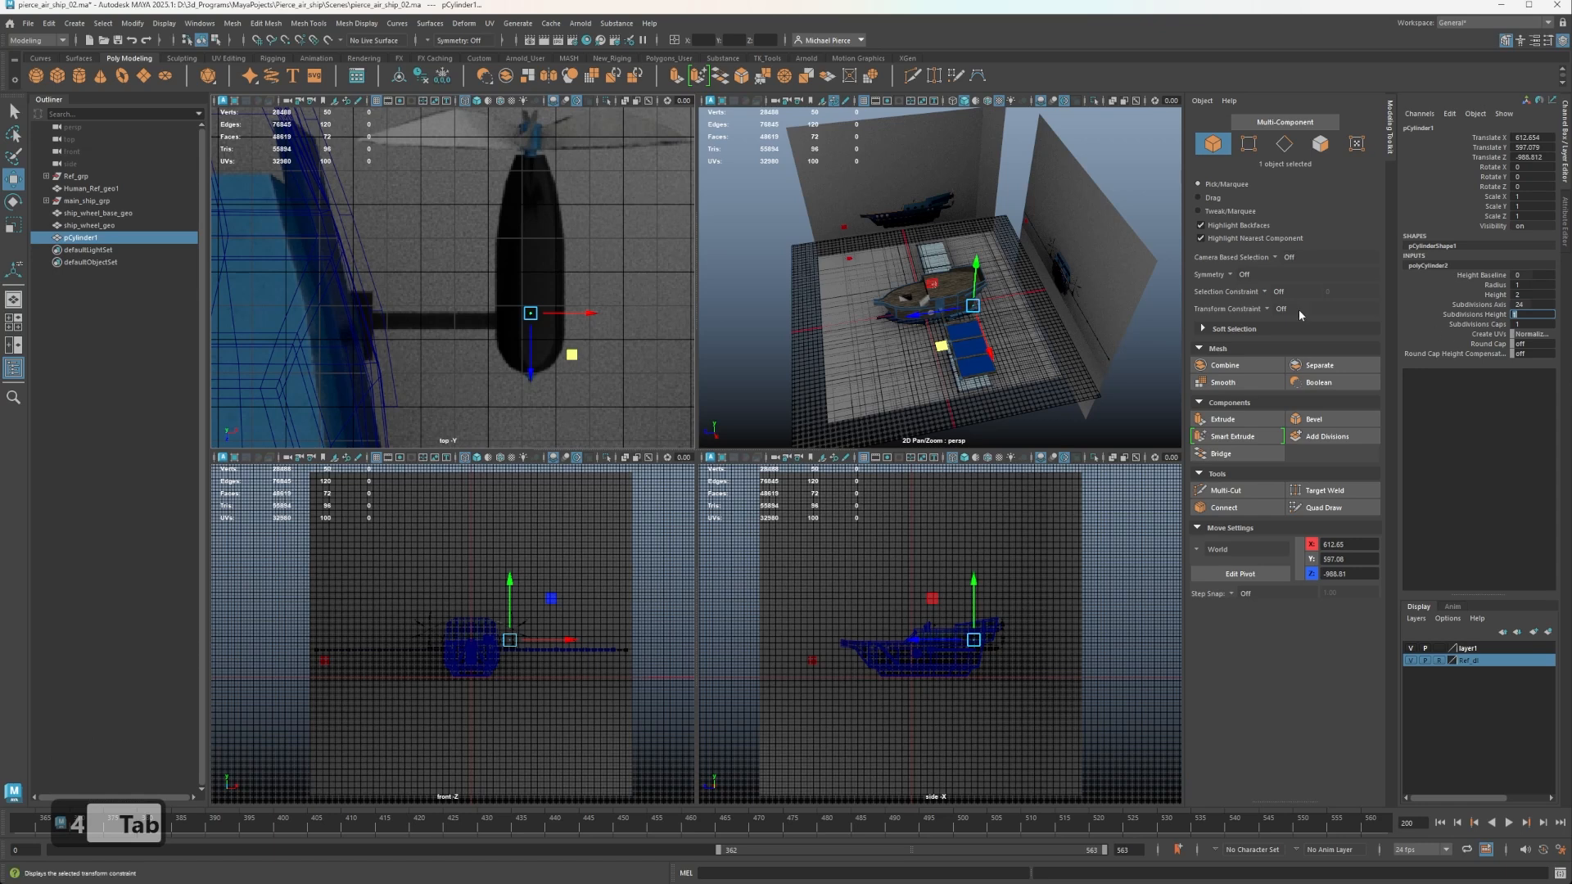
Try cylinder radii of 15 and 30 against the width of the reference engine pod.
{"action": "scroll", "coordinate": [1073, 334], "scroll_direction": "up", "scroll_amount": 2}
{"action": "key", "text": "f"}
{"action": "scroll", "coordinate": [1072, 333], "scroll_direction": "up", "scroll_amount": 3}
{"action": "middle_click_drag", "start_coordinate": [1073, 333], "coordinate": [950, 361], "text": "alt"}
{"action": "scroll", "coordinate": [912, 219], "scroll_direction": "up", "scroll_amount": 3, "text": "alt"}
{"action": "left_click_drag", "start_coordinate": [951, 361], "coordinate": [941, 287], "text": "alt"}
{"action": "middle_click_drag", "start_coordinate": [941, 287], "coordinate": [909, 471], "text": "alt"}
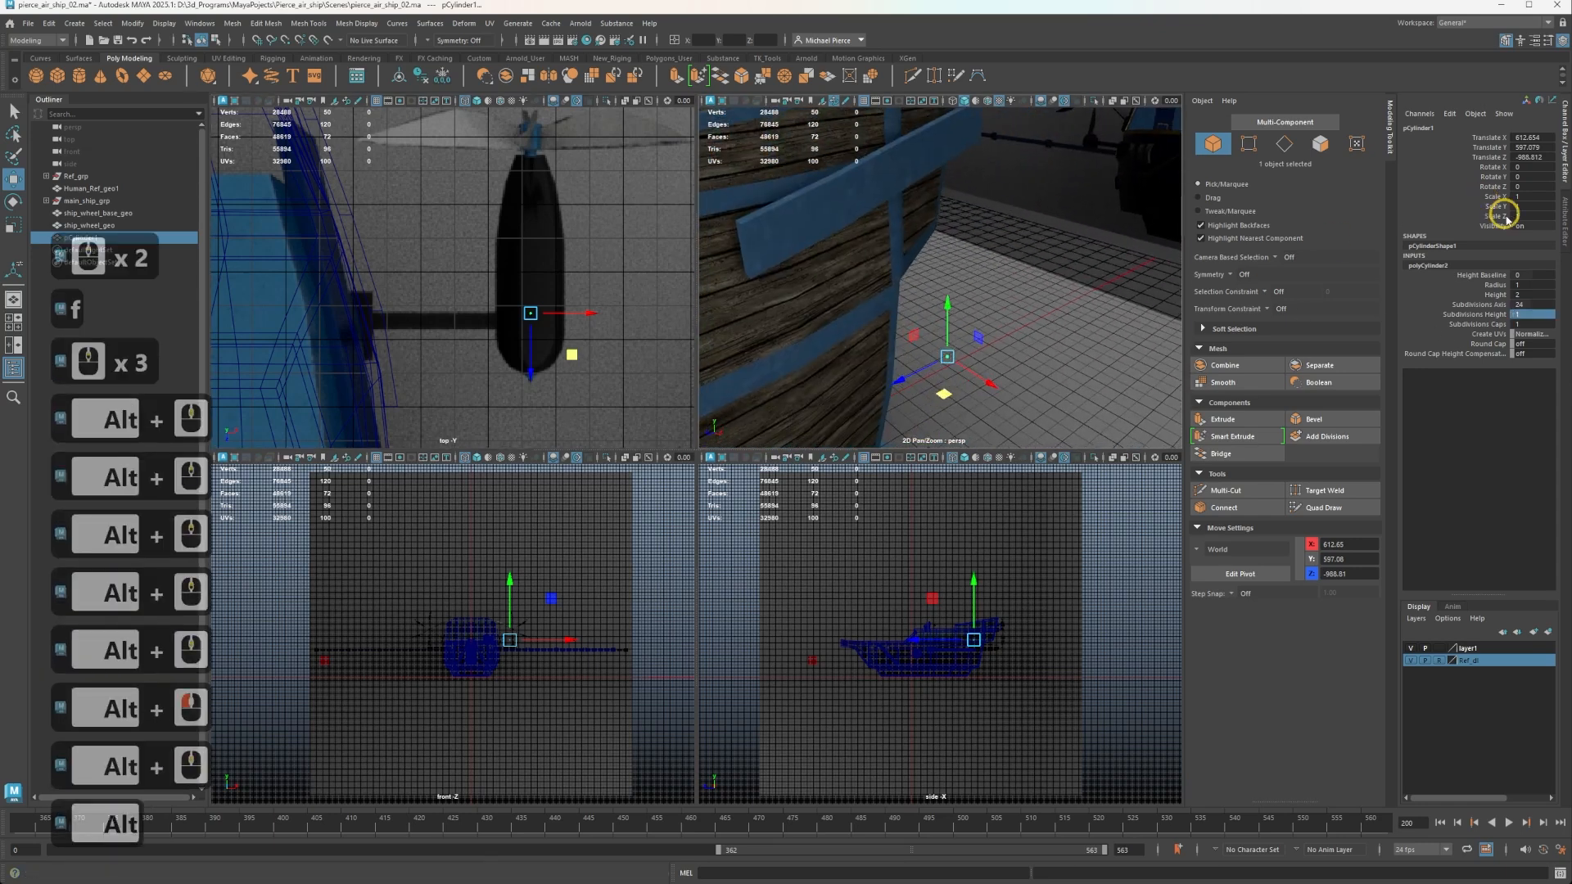
{"action": "left_click", "coordinate": [1491, 285]}
{"action": "middle_click_drag", "start_coordinate": [831, 256], "coordinate": [1307, 293]}
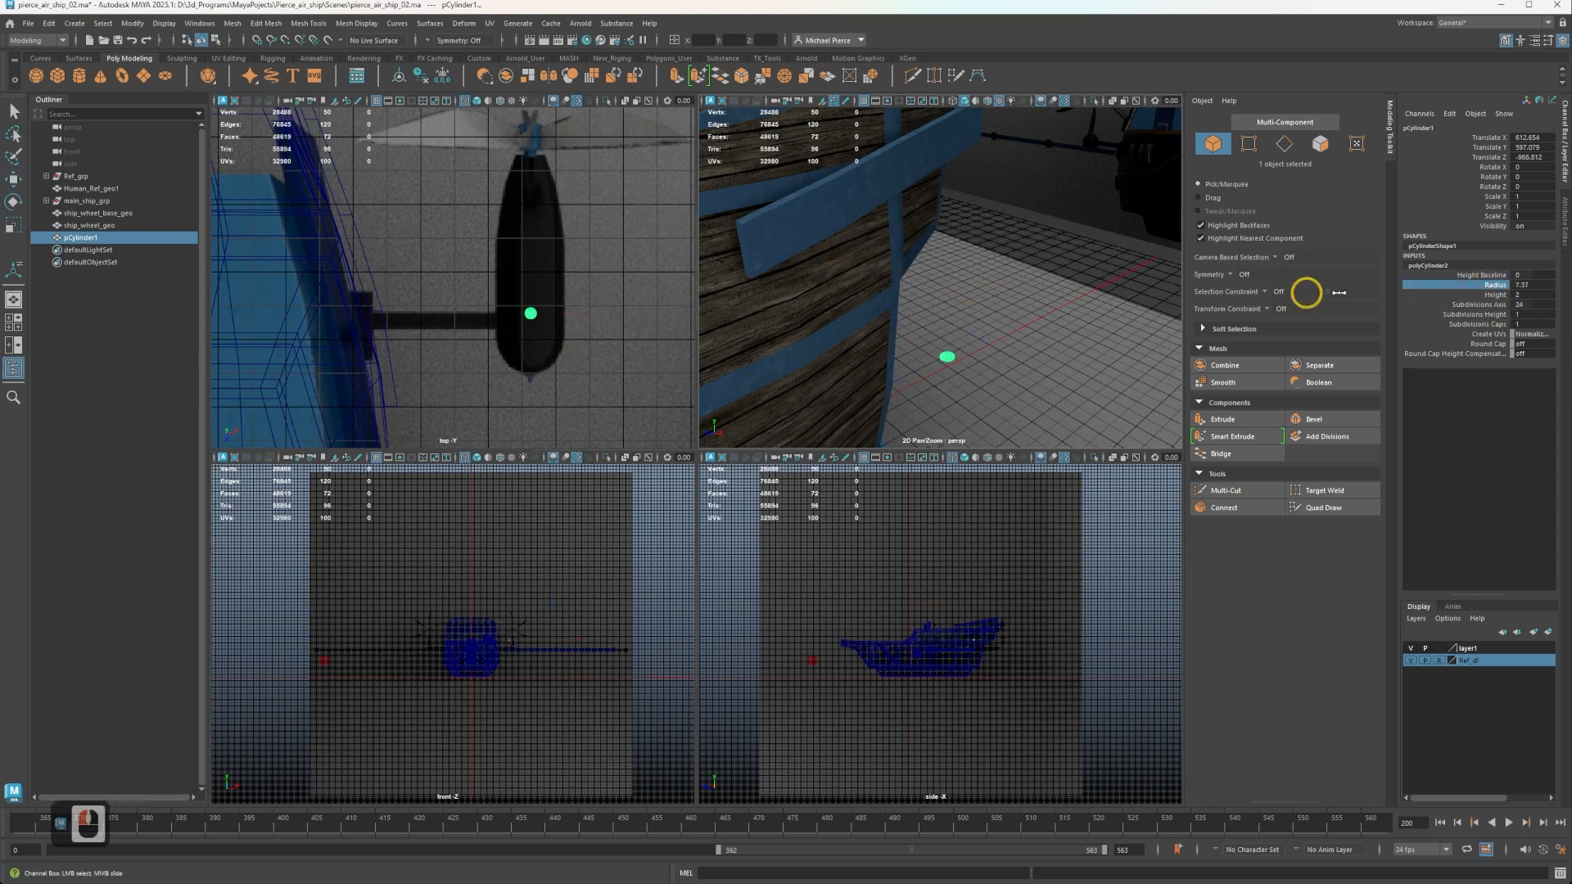
{"action": "left_click", "coordinate": [1519, 287]}
{"action": "left_click", "coordinate": [1537, 285]}
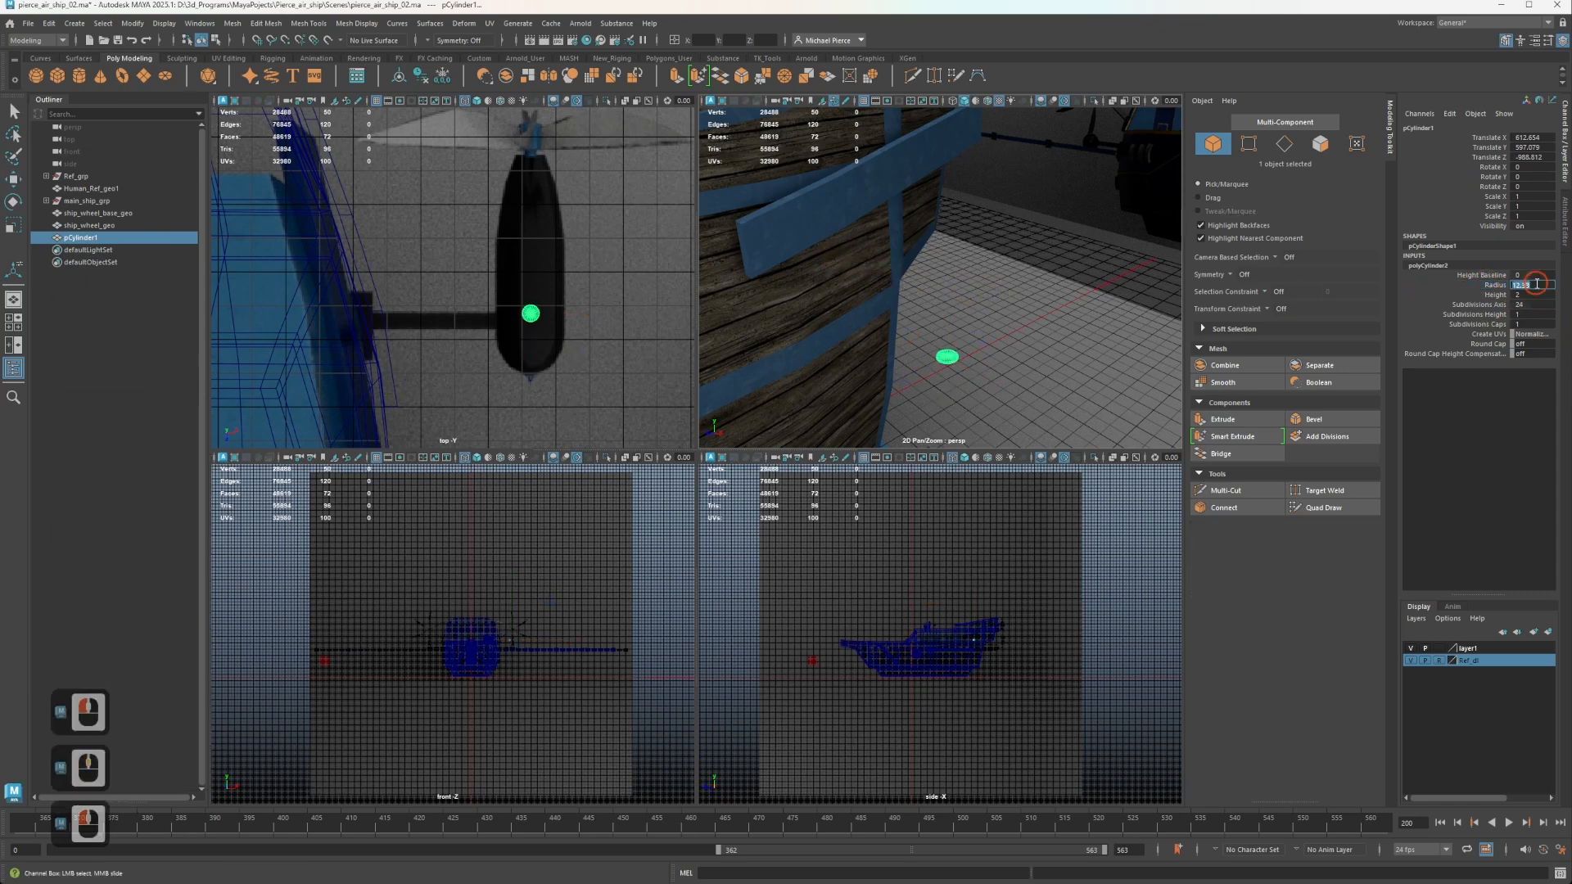
{"action": "type", "text": "15"}
{"action": "key", "text": "Tab"}
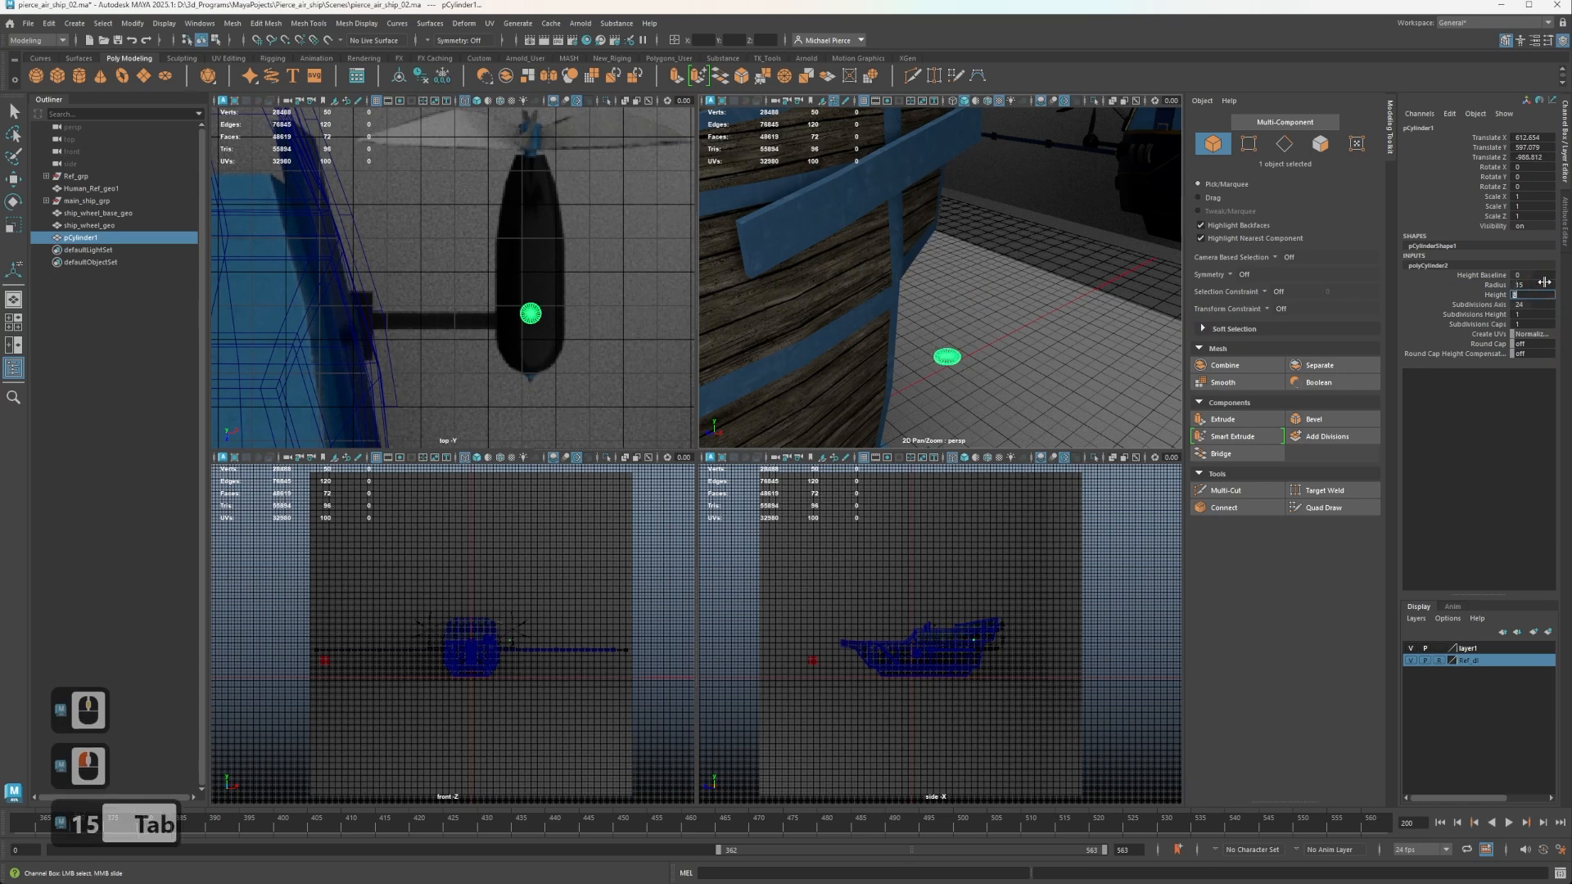
{"action": "left_click", "coordinate": [1531, 291]}
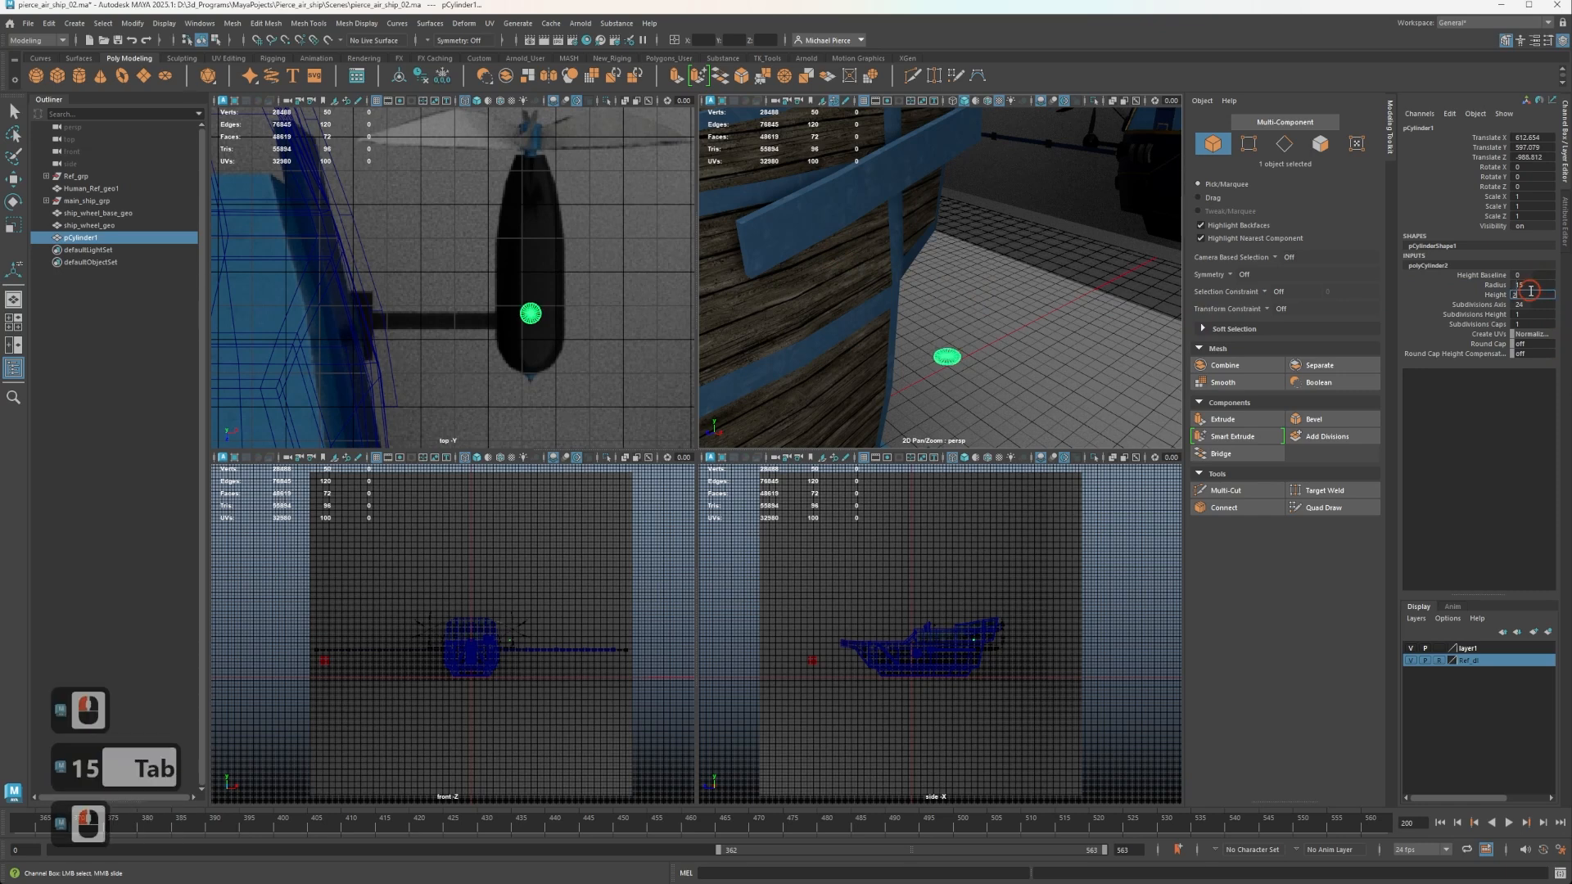
{"action": "left_click", "coordinate": [1529, 289]}
{"action": "type", "text": "30"}
{"action": "key", "text": "Tab"}
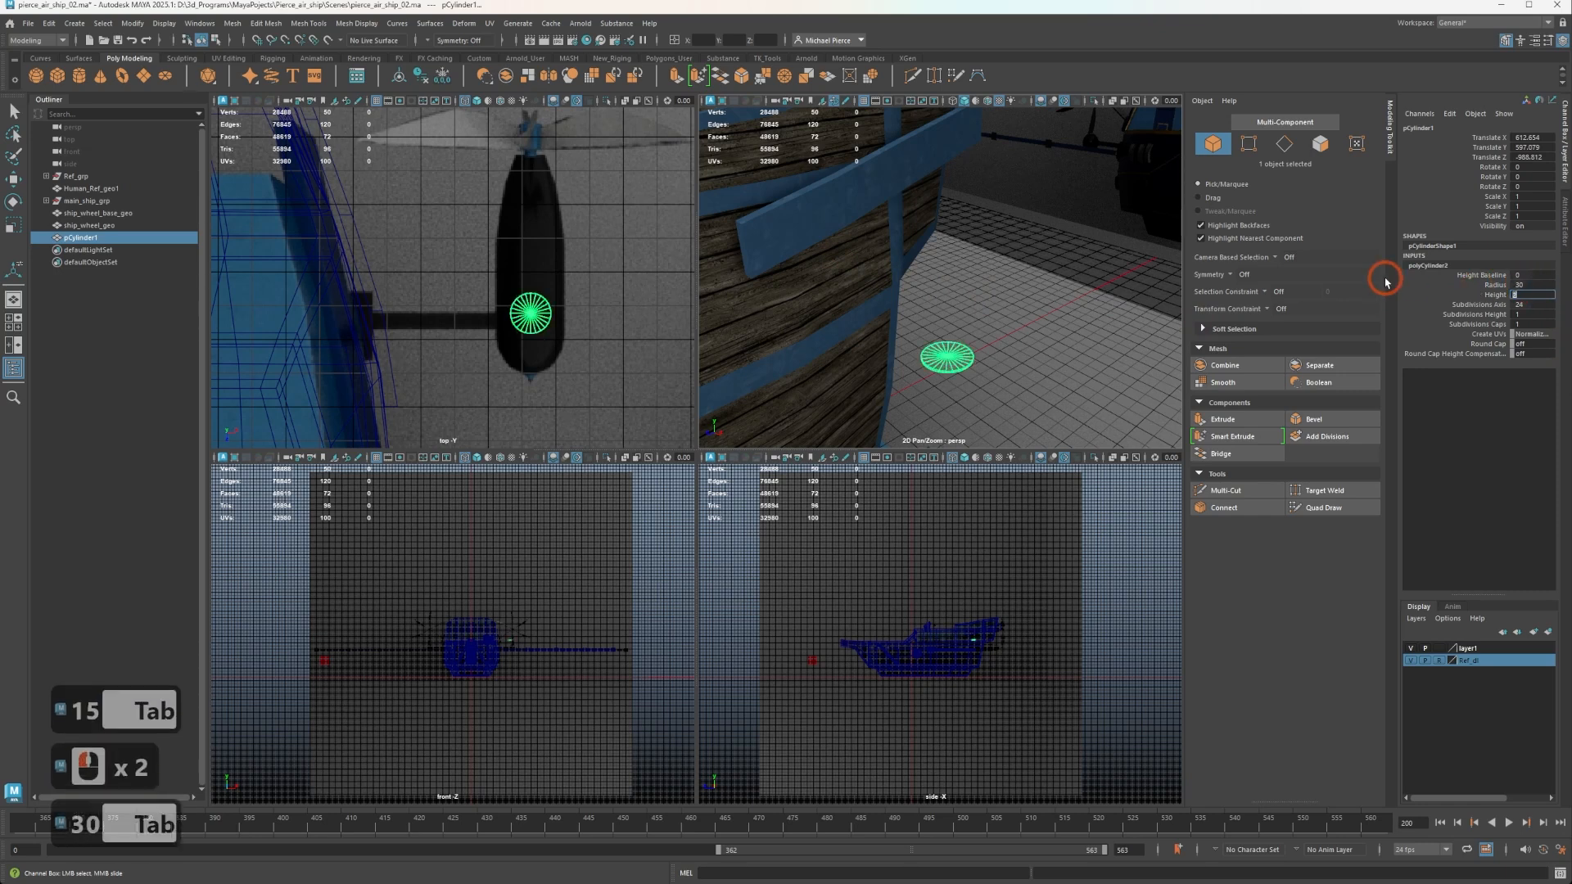
Set the cylinder's radius to 40 and its height to 60.
{"action": "left_click", "coordinate": [1530, 285]}
{"action": "type", "text": "40"}
{"action": "key", "text": "Tab"}
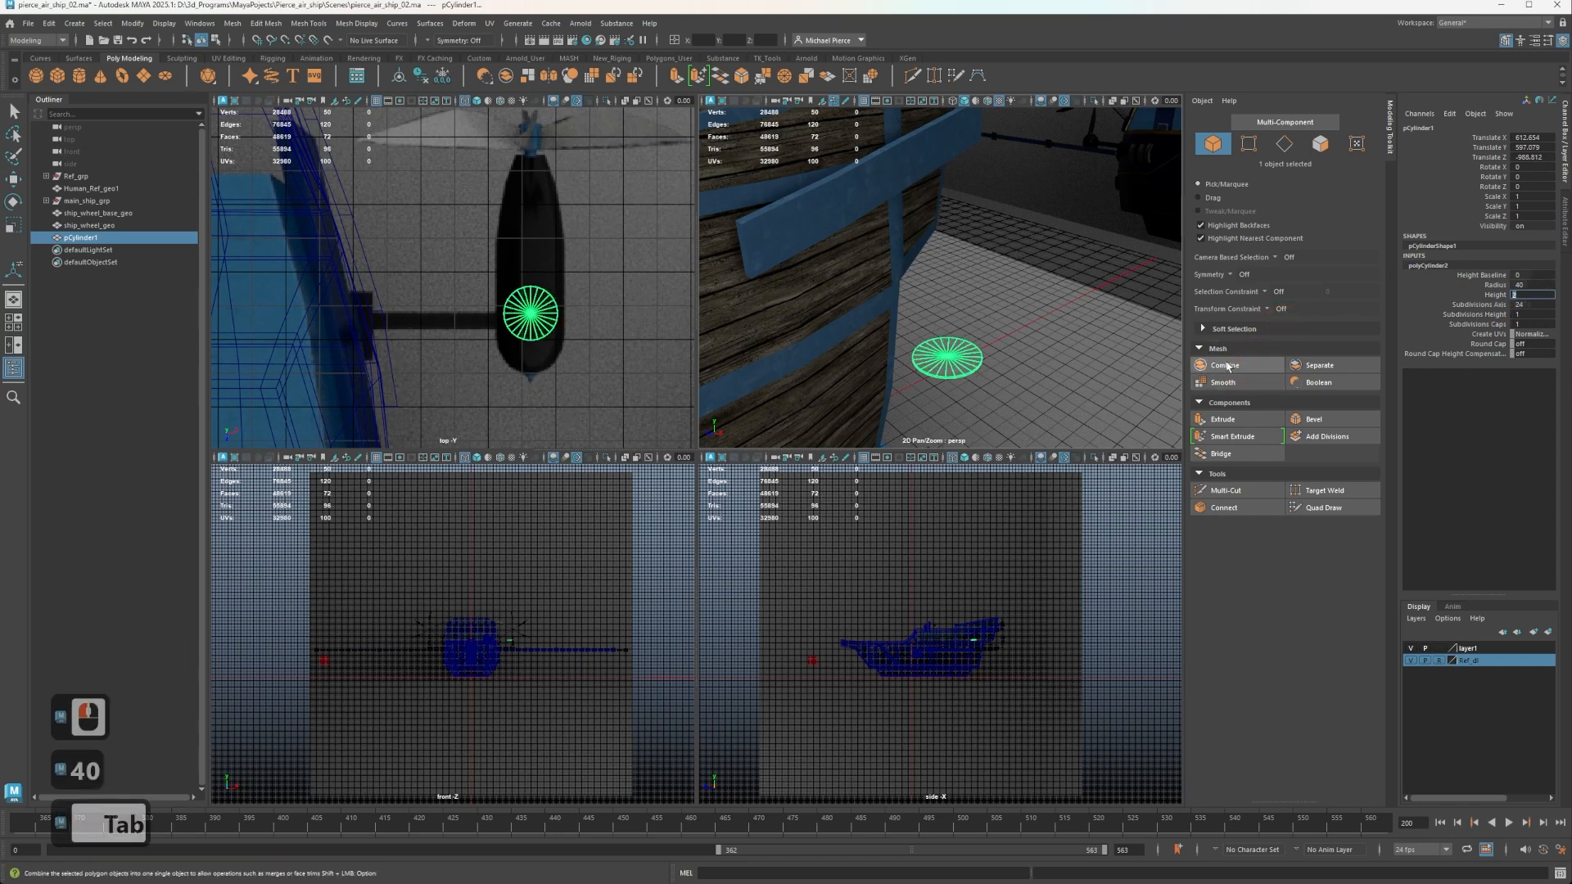
{"action": "type", "text": "6"}
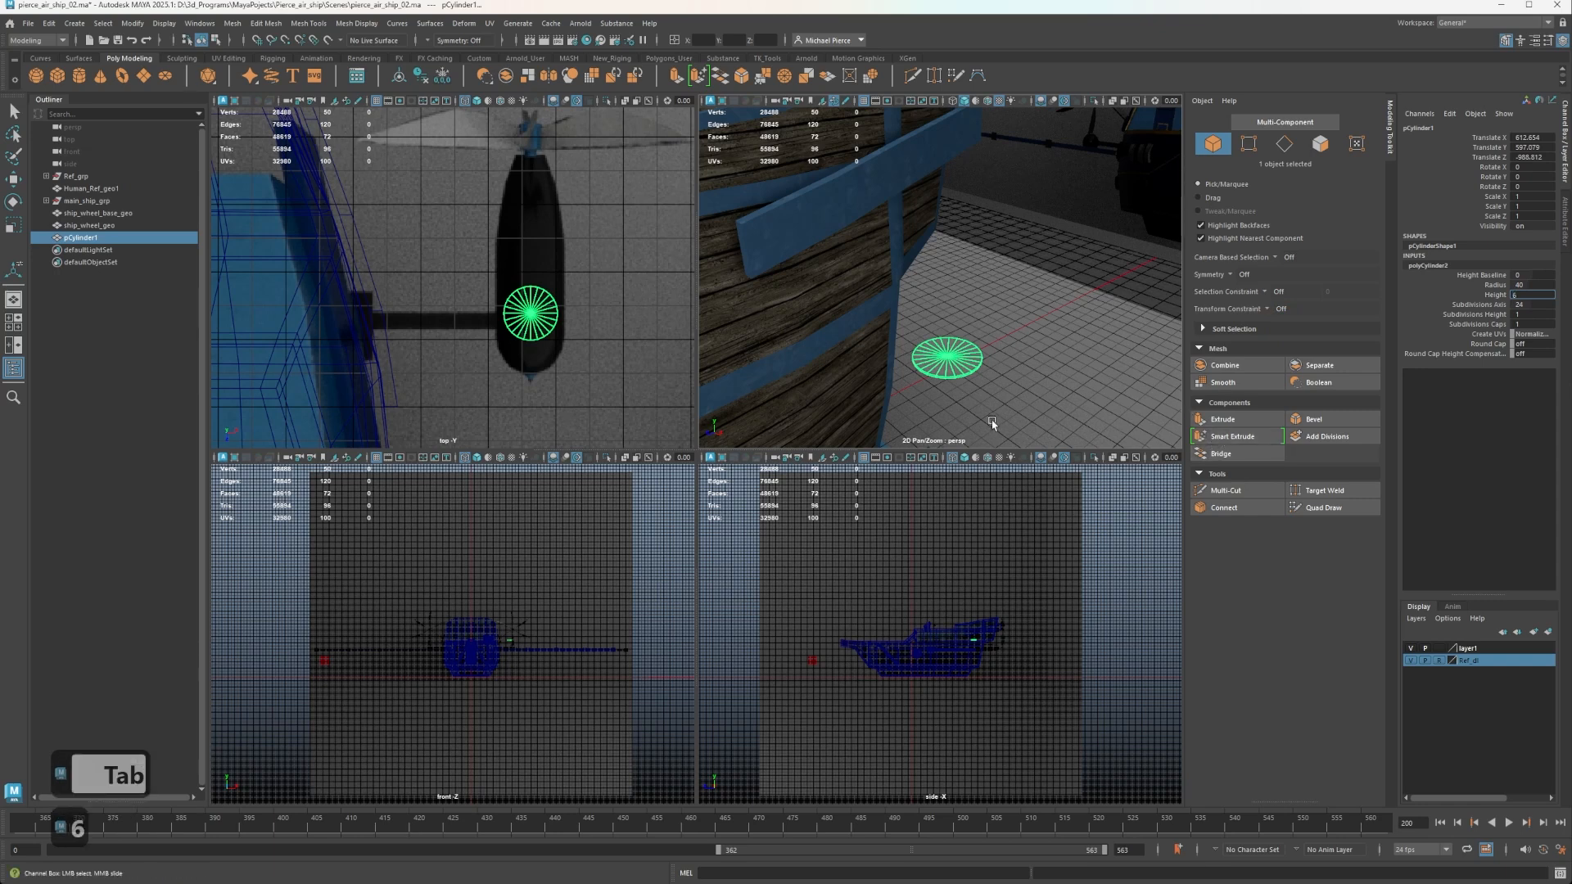
{"action": "type", "text": "0"}
{"action": "key", "text": "Tab"}
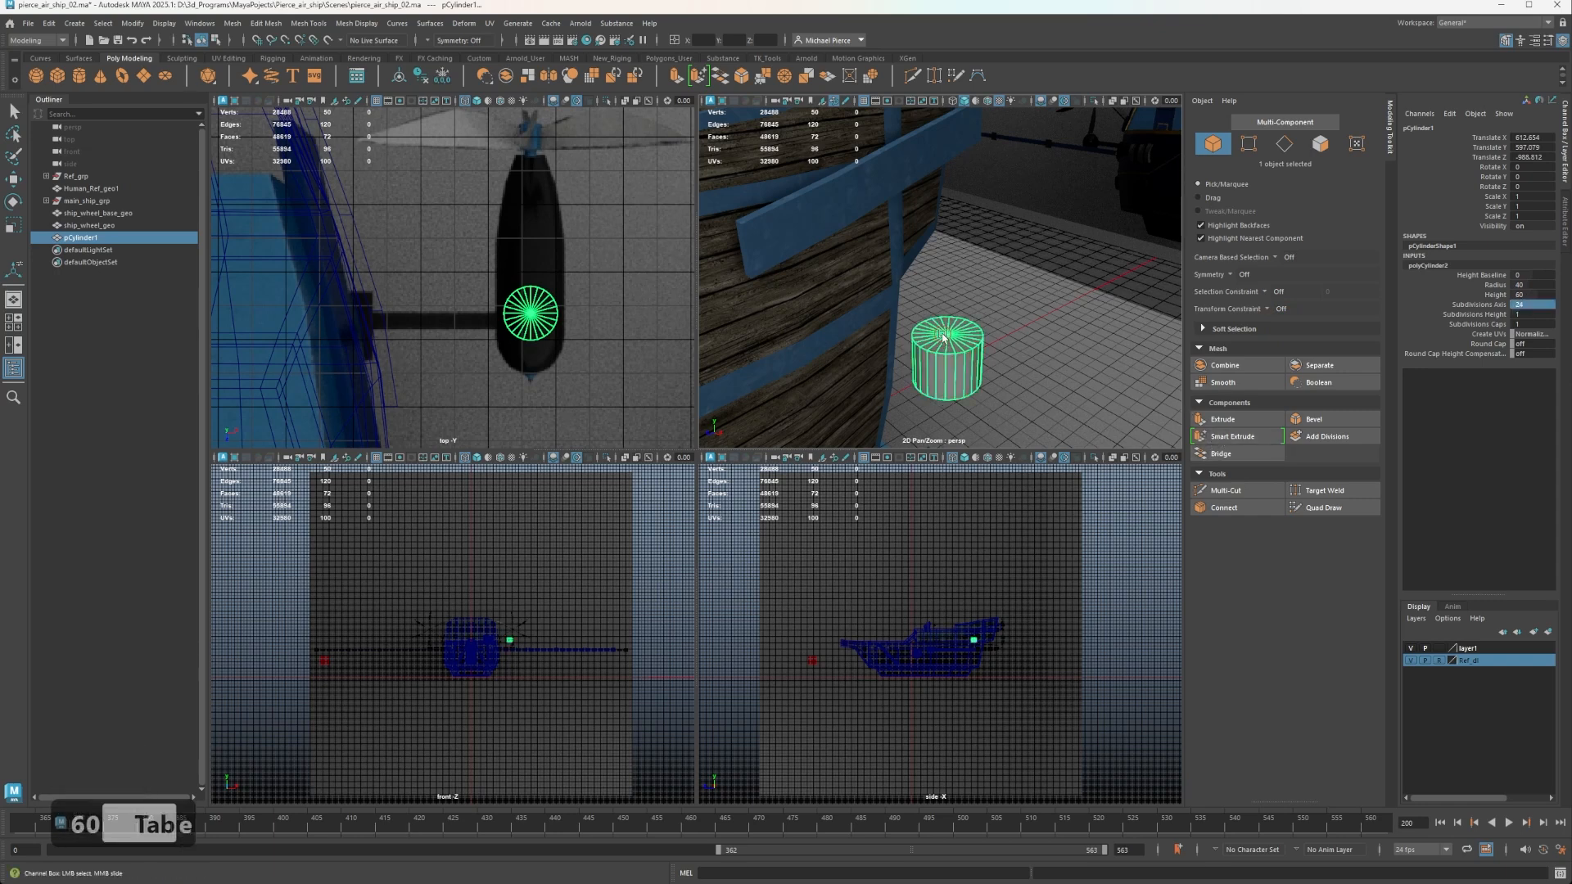
Rotate the cylinder 90 degrees about X with step snapping so it lies along the engine pod.
{"action": "left_click", "coordinate": [943, 336]}
{"action": "key", "text": "e"}
{"action": "key", "text": "j"}
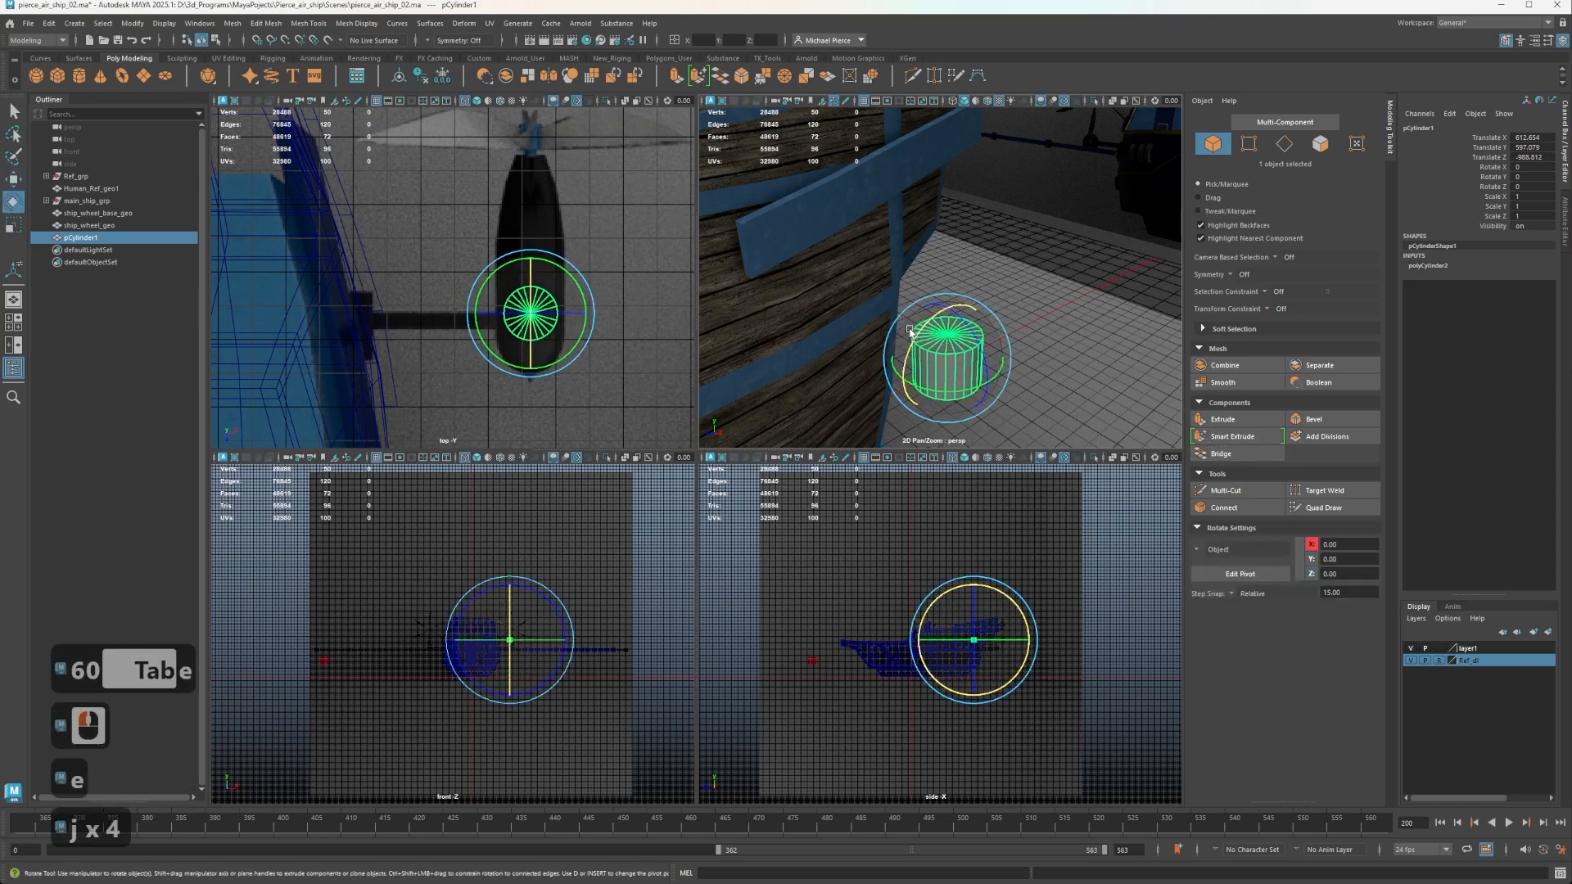
{"action": "left_click_drag", "start_coordinate": [911, 331], "coordinate": [898, 400]}
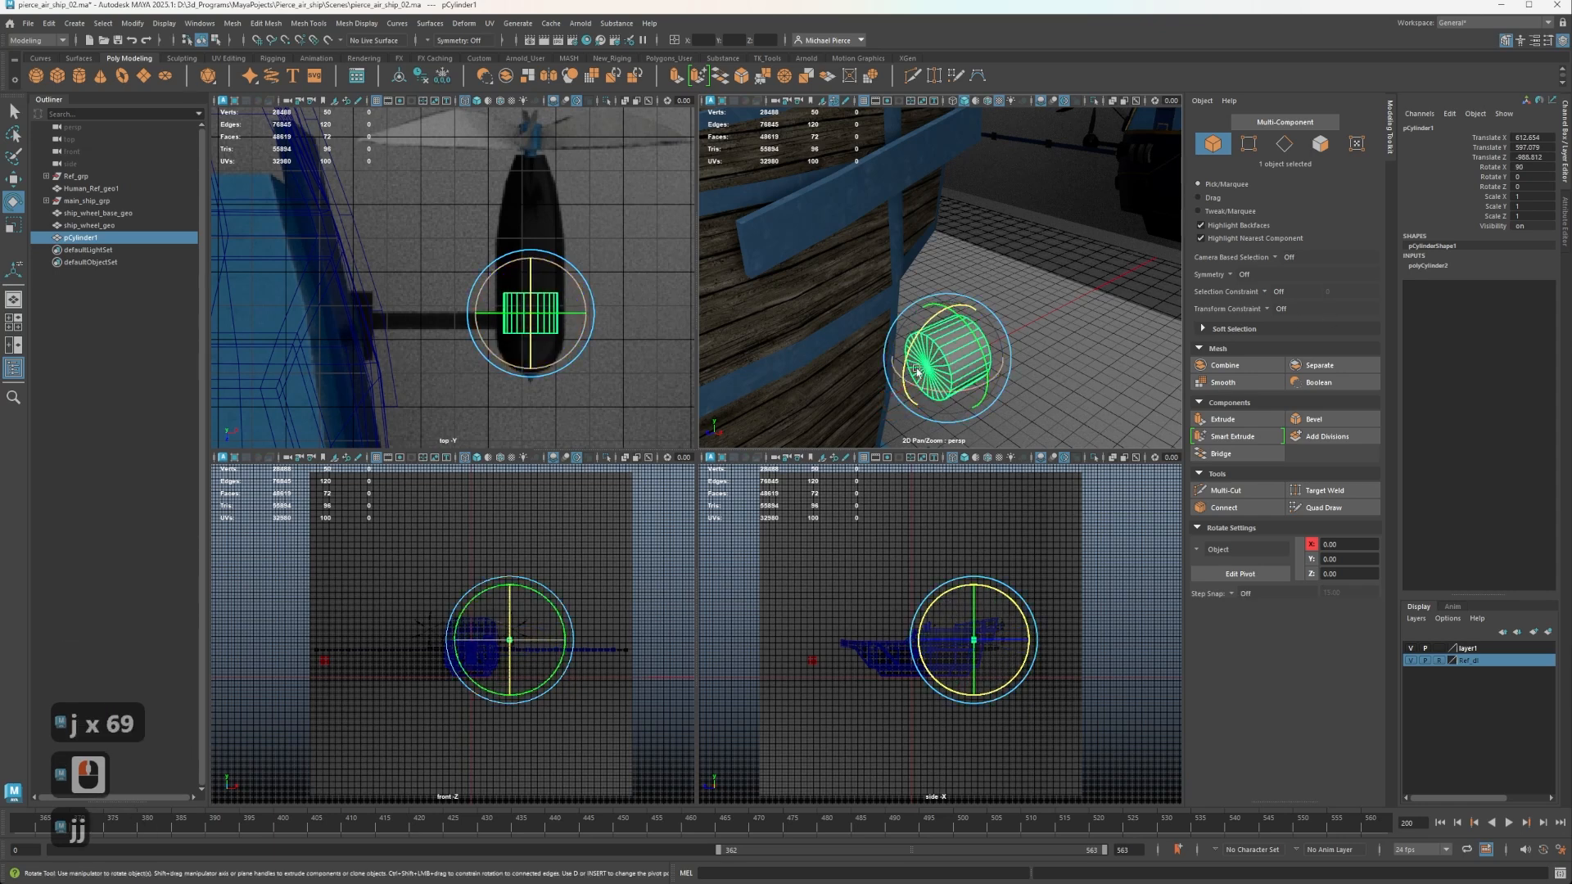
Set the cylinder's radius to 50 and turn on its Round Cap option.
{"action": "scroll", "coordinate": [1057, 323], "scroll_direction": "up", "scroll_amount": 4, "text": "alt"}
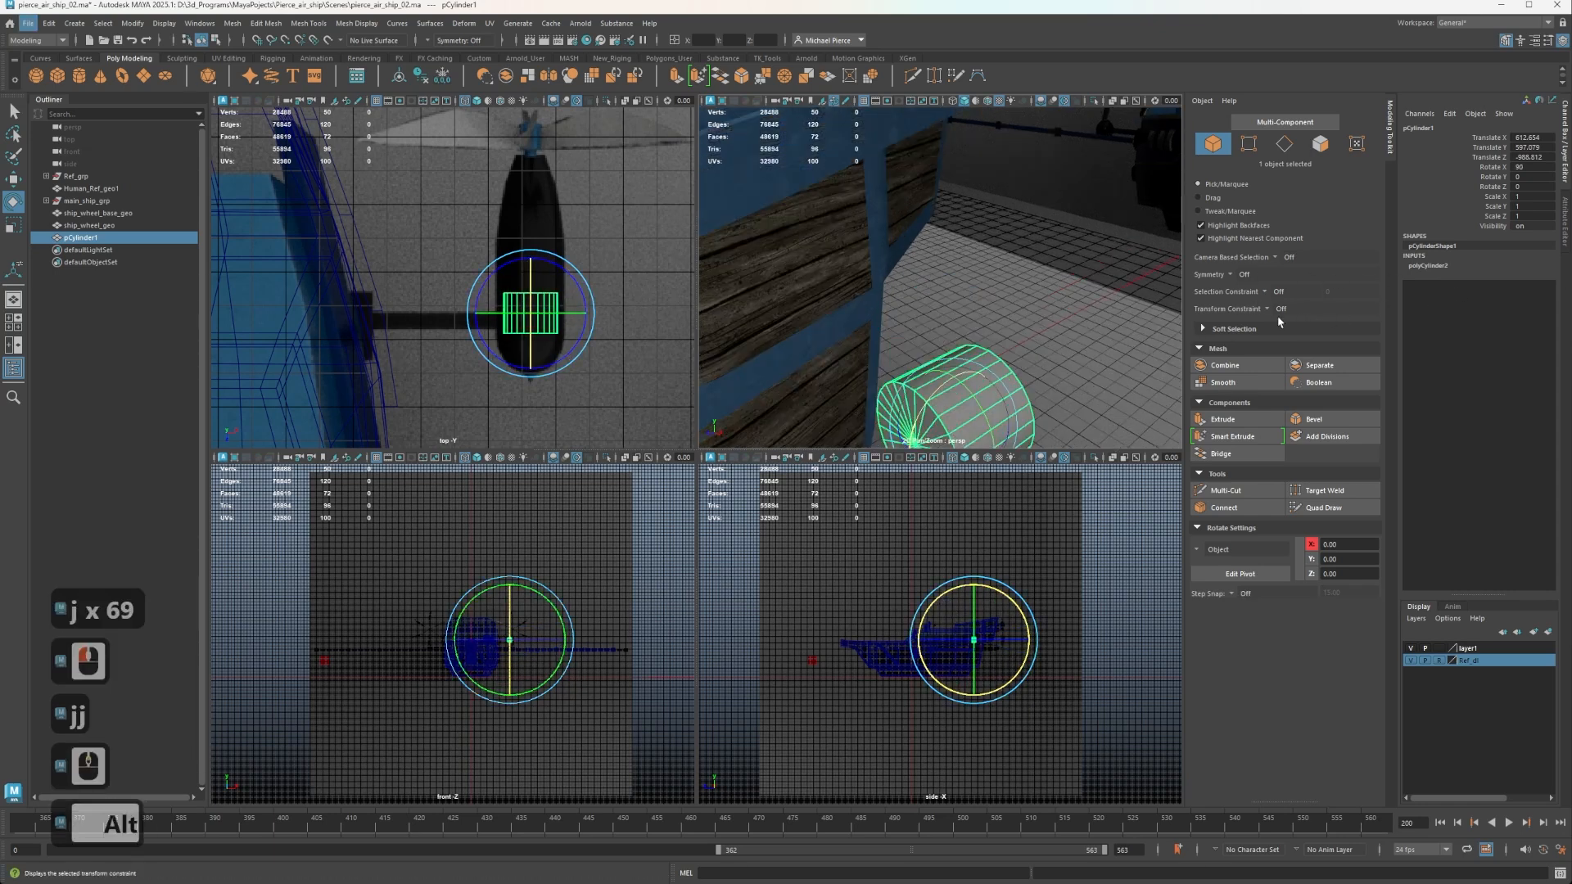
{"action": "key", "text": "f"}
{"action": "left_click", "coordinate": [1426, 267]}
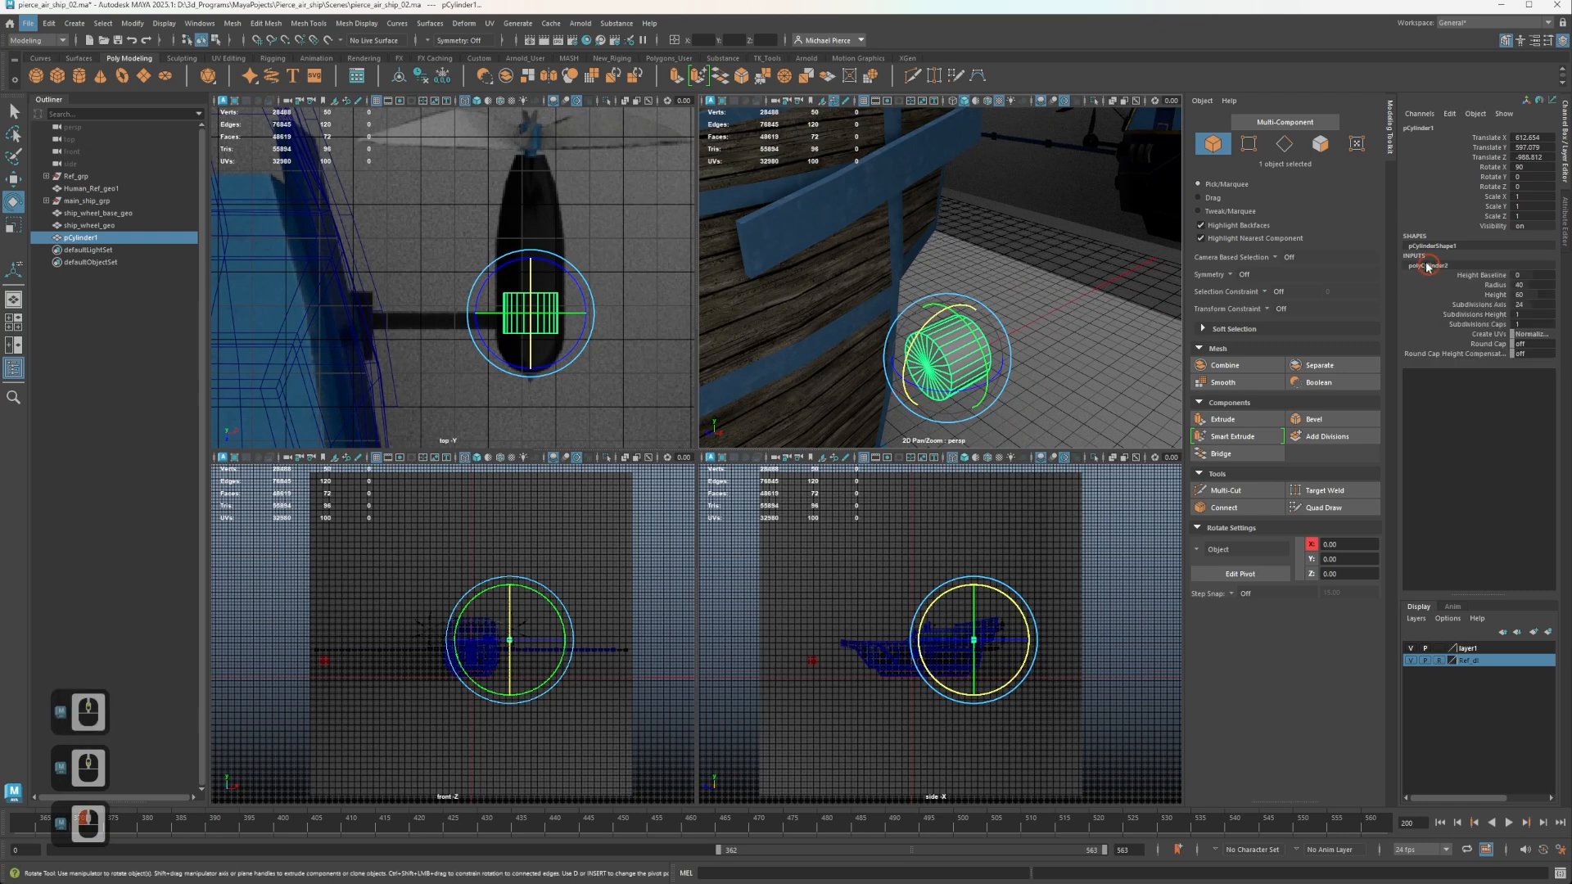
{"action": "double_click", "coordinate": [1519, 285]}
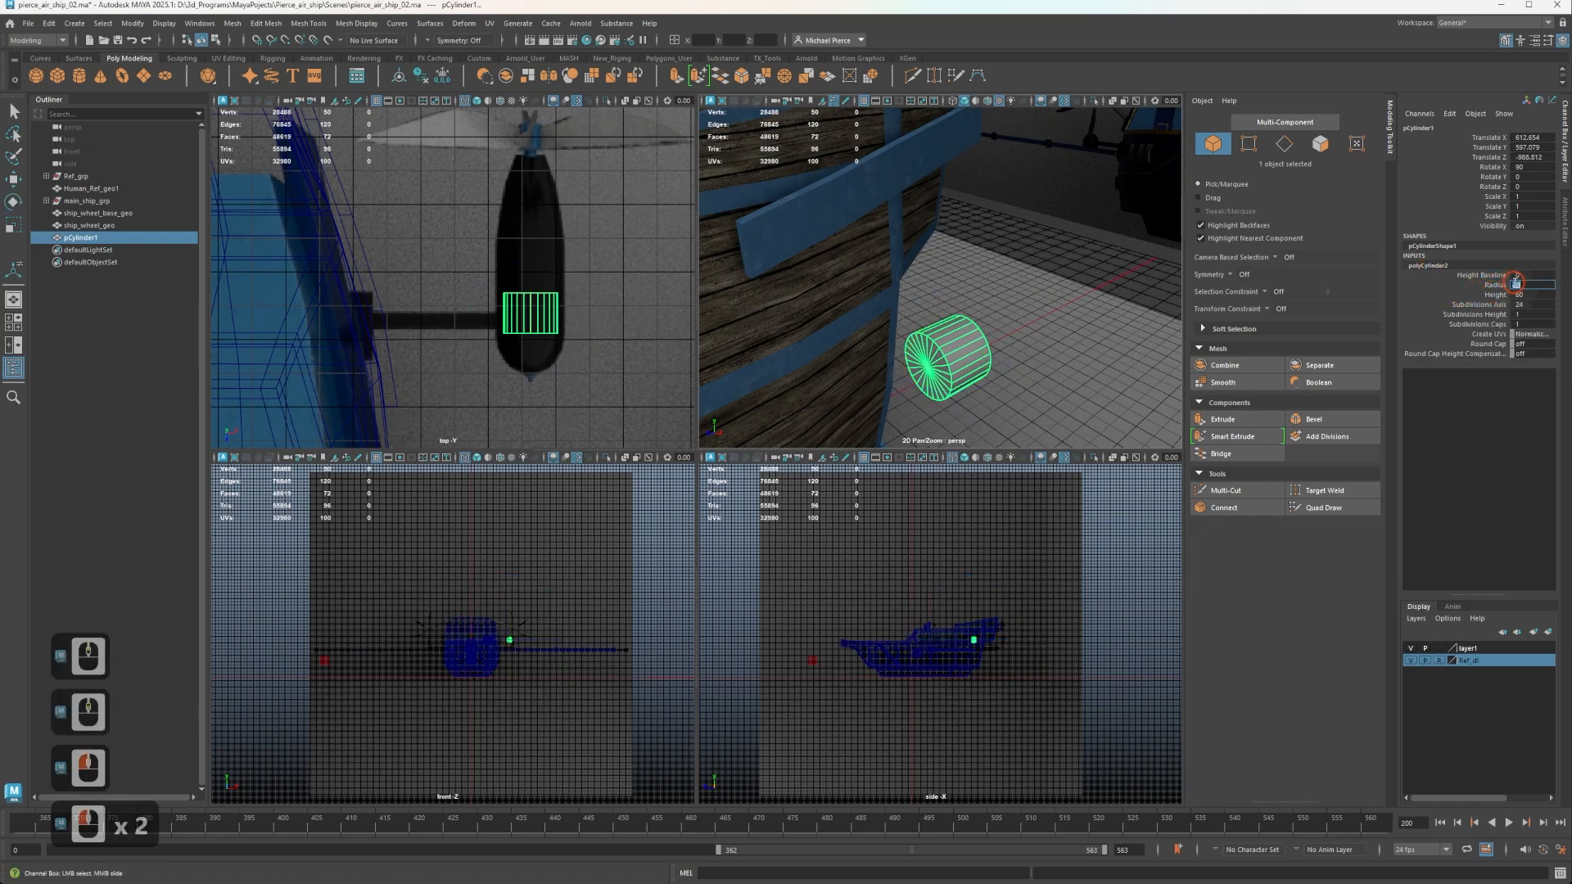
{"action": "type", "text": "50"}
{"action": "key", "text": "Tab"}
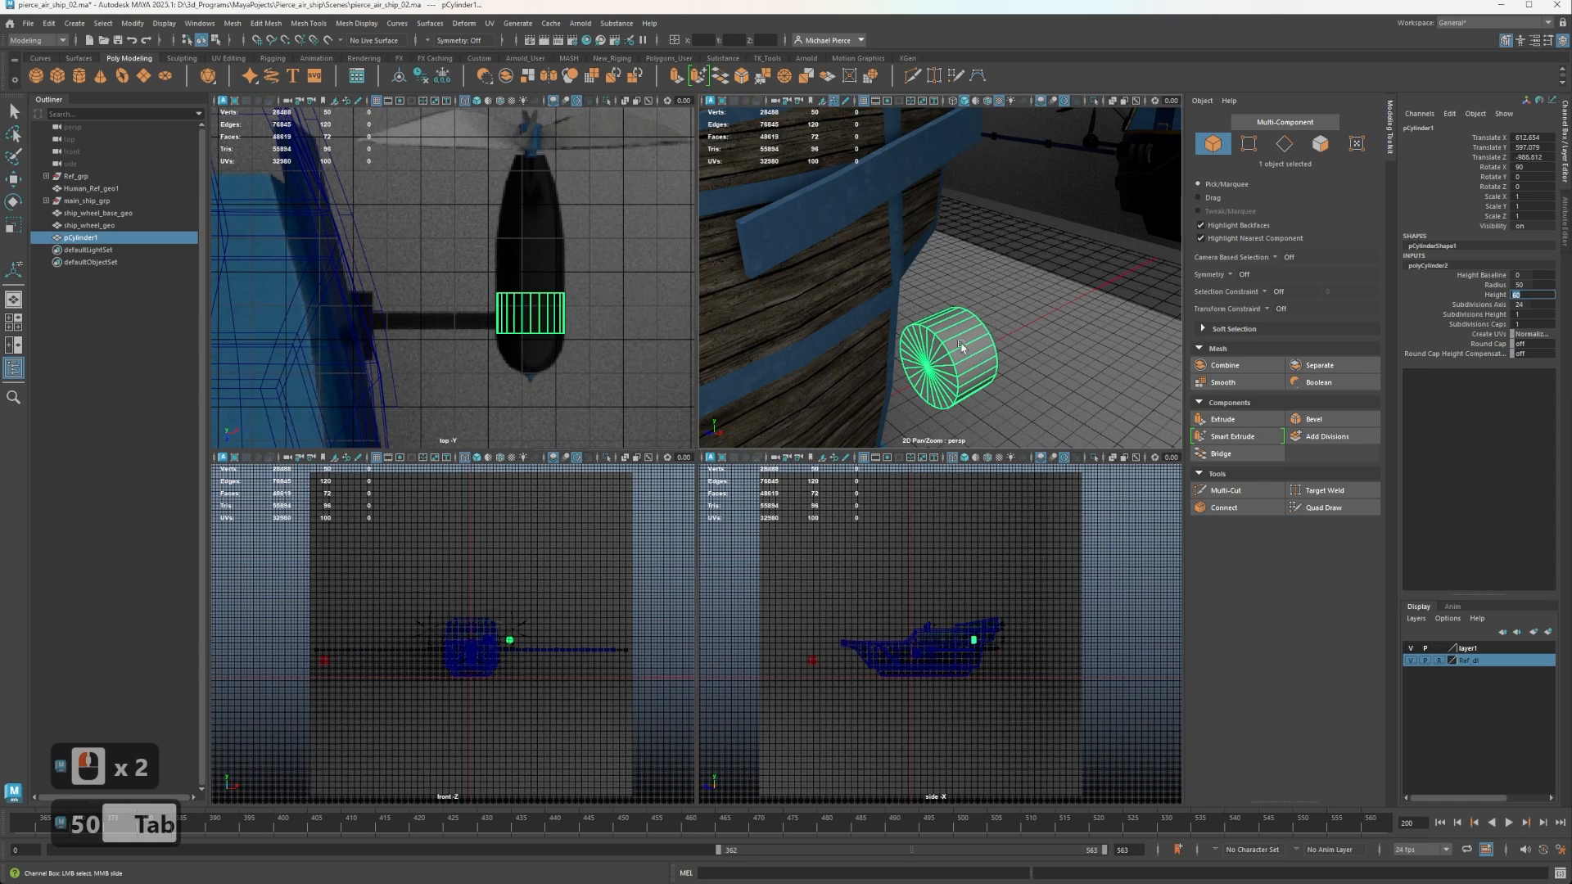
{"action": "left_click", "coordinate": [1103, 312]}
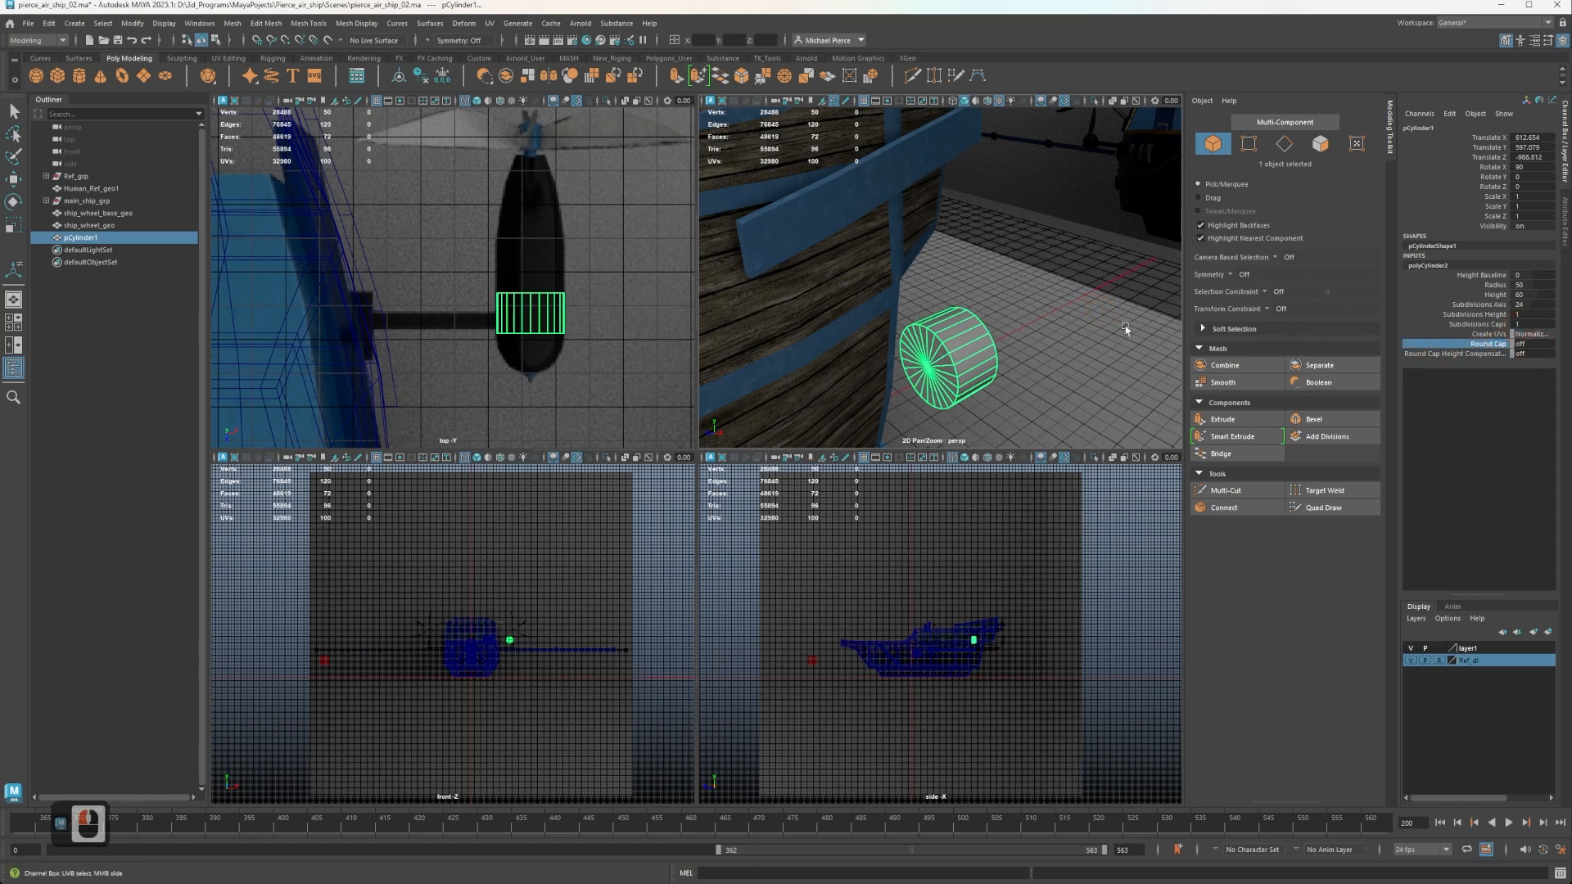
{"action": "middle_click_drag", "start_coordinate": [1049, 323], "coordinate": [1122, 319]}
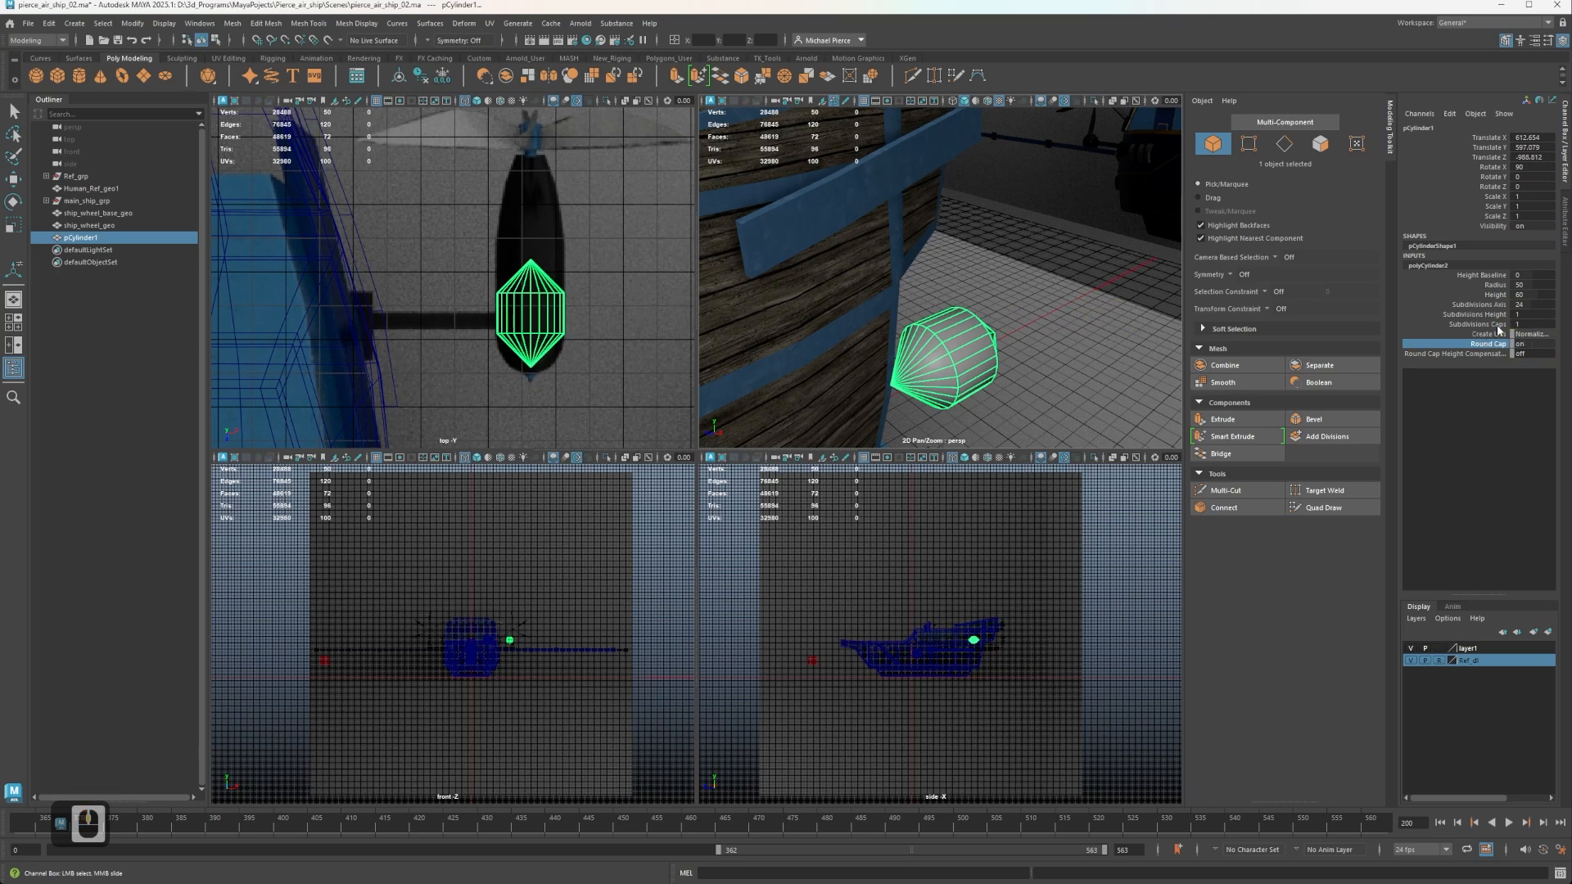
Set the cylinder's Subdivisions Caps to 8 to round off its ends.
{"action": "left_click", "coordinate": [1464, 334]}
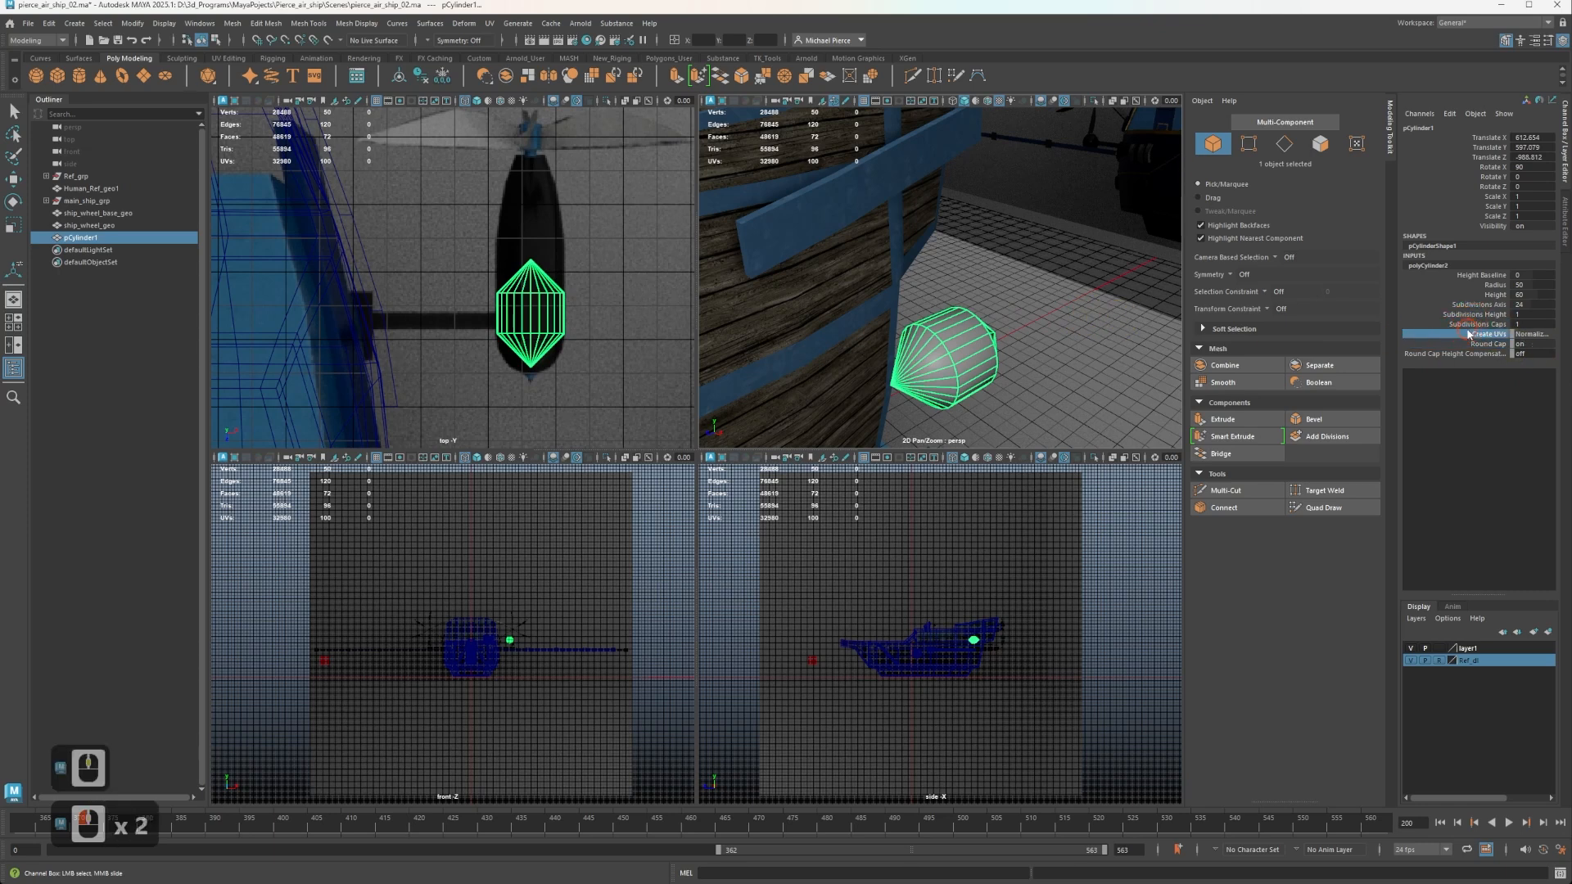
{"action": "left_click", "coordinate": [1520, 325]}
{"action": "left_click", "coordinate": [1521, 325]}
{"action": "type", "text": "8"}
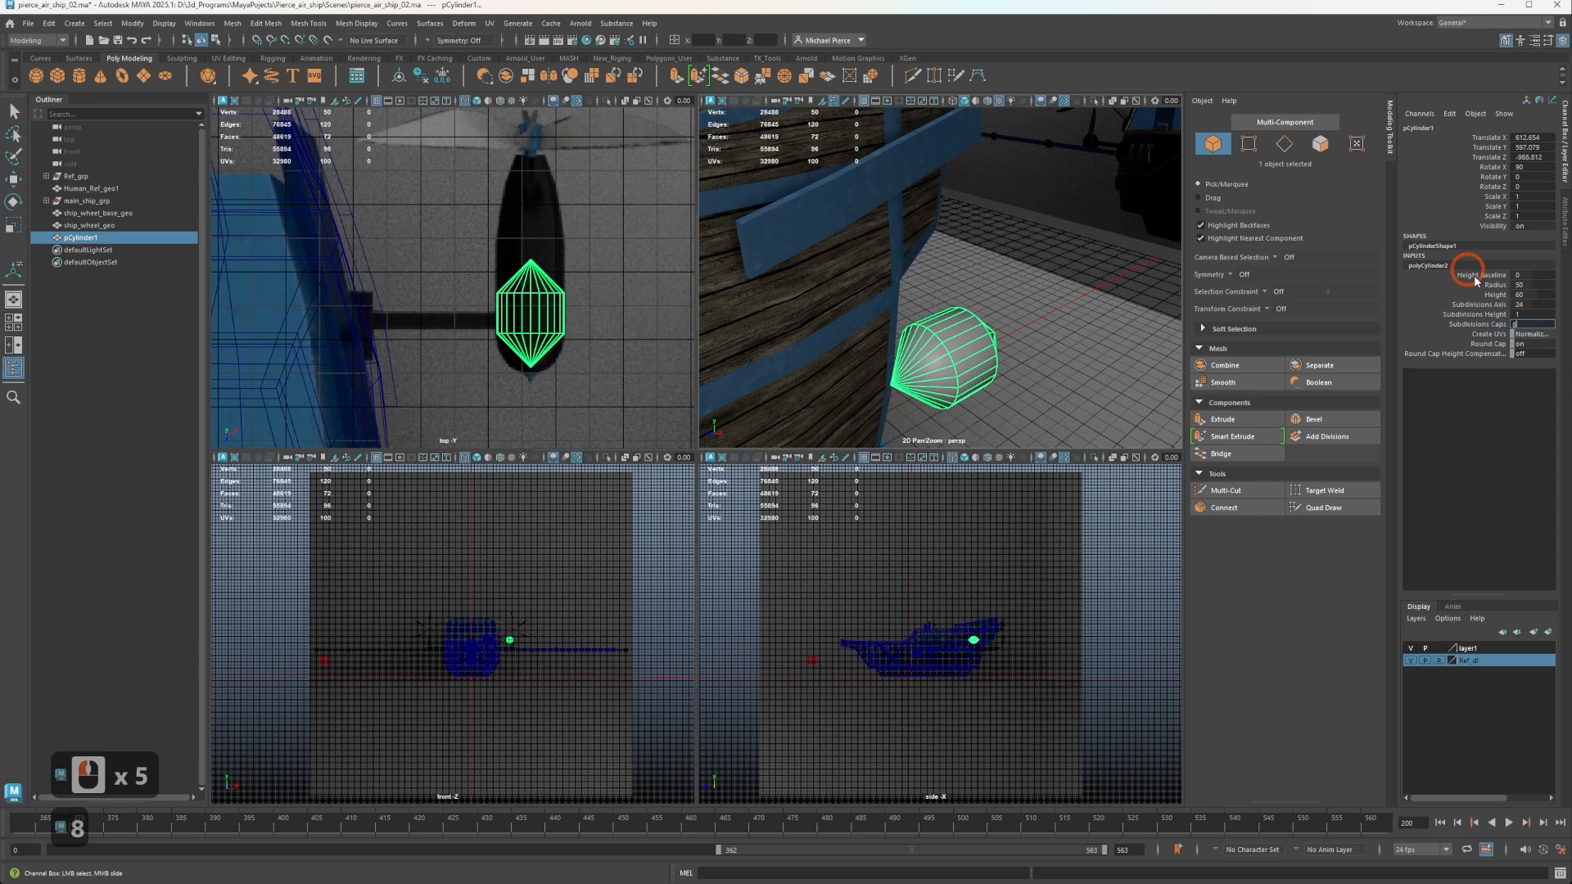
{"action": "key", "text": "Tab"}
Select the single vertex at the centre of the cylinder's rounded end near the reference pod's tip.
{"action": "middle_click", "coordinate": [924, 359]}
{"action": "left_click_drag", "start_coordinate": [925, 359], "coordinate": [1089, 249], "text": "alt"}
{"action": "right_click_drag", "start_coordinate": [913, 185], "coordinate": [998, 161], "text": "alt"}
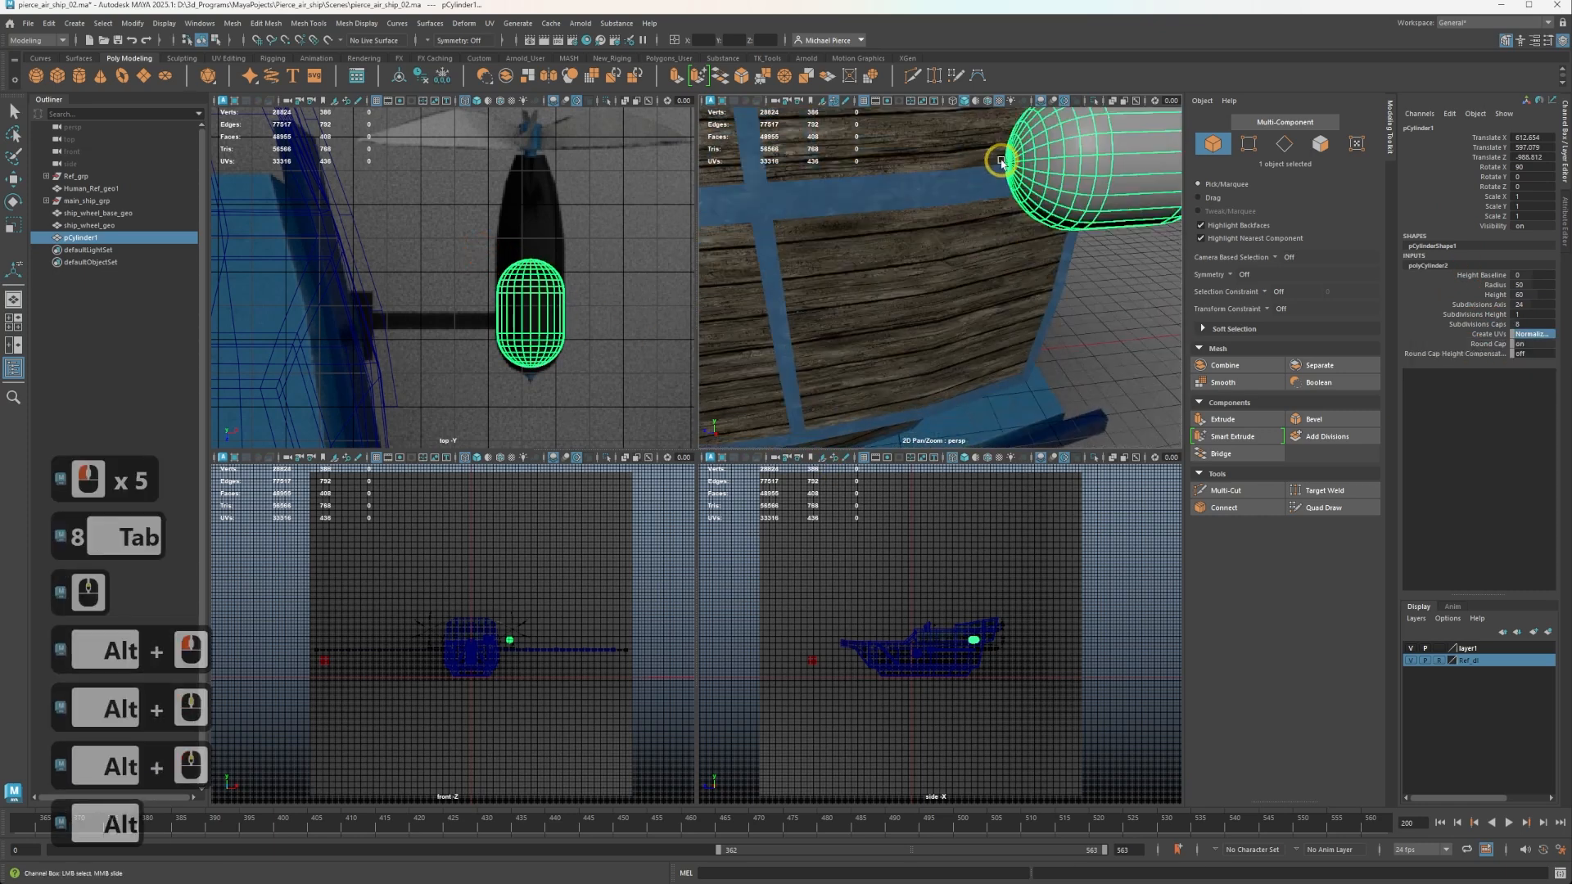
{"action": "middle_click_drag", "start_coordinate": [998, 162], "coordinate": [998, 220], "text": "alt"}
{"action": "scroll", "coordinate": [1008, 281], "scroll_direction": "up", "scroll_amount": 3}
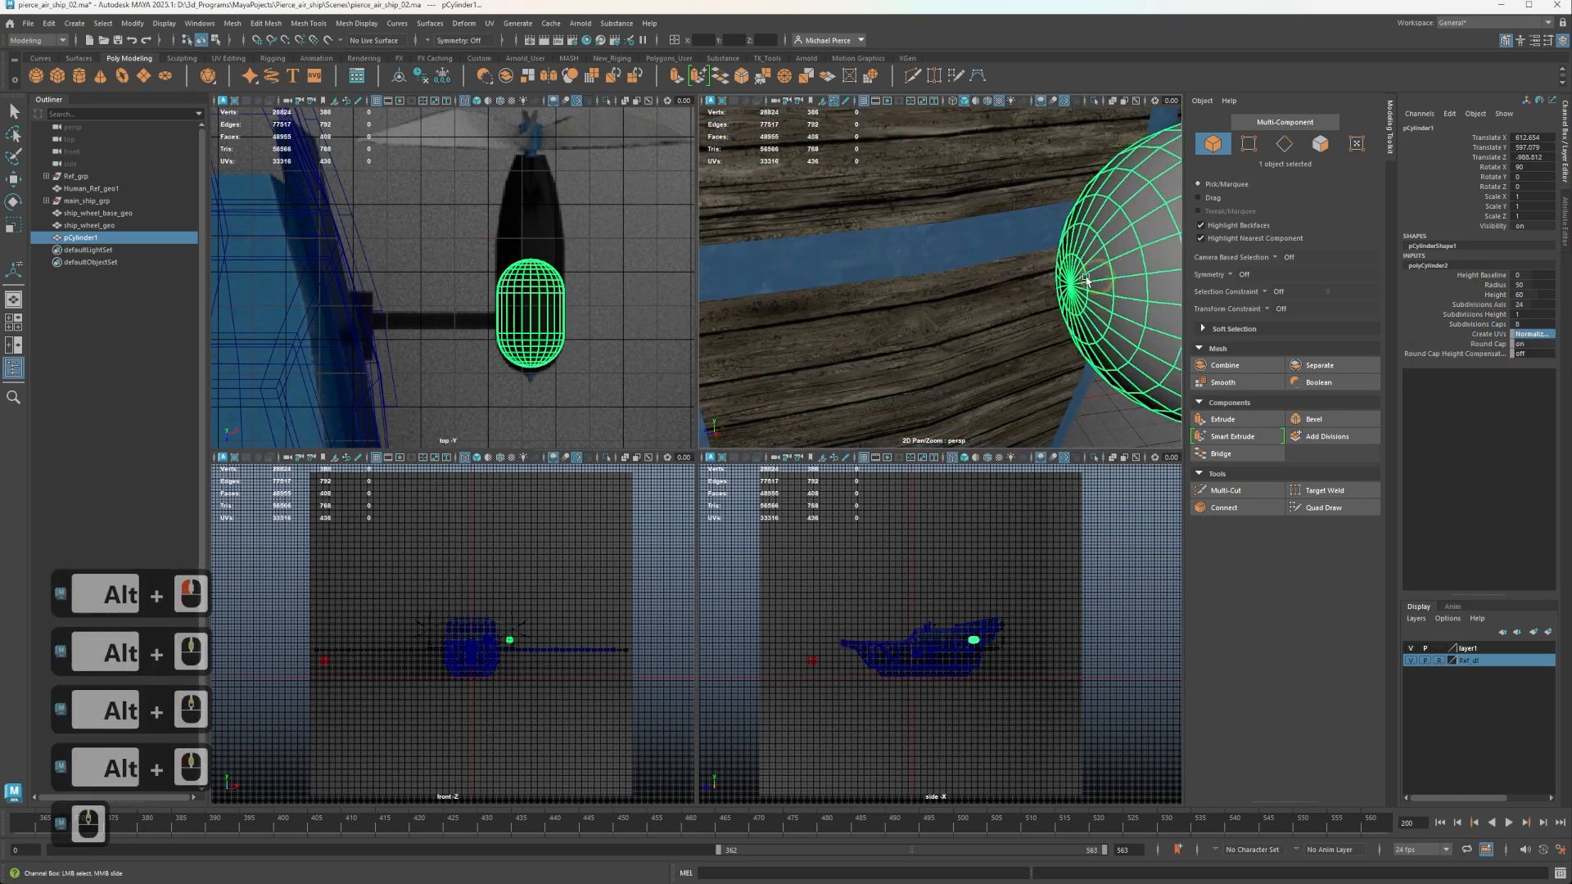
{"action": "scroll", "coordinate": [1087, 287], "scroll_direction": "up", "scroll_amount": 2}
{"action": "middle_click_drag", "start_coordinate": [1086, 288], "coordinate": [1039, 258], "text": "alt"}
{"action": "mouse_move", "coordinate": [983, 304]}
{"action": "middle_mouse_down", "text": "alt"}
{"action": "mouse_move", "coordinate": [984, 288]}
{"action": "mouse_move", "coordinate": [1001, 296]}
{"action": "middle_mouse_up", "text": "alt"}
{"action": "scroll", "coordinate": [583, 393], "scroll_direction": "up", "scroll_amount": 2}
{"action": "middle_click_drag", "start_coordinate": [590, 399], "coordinate": [520, 297], "text": "alt"}
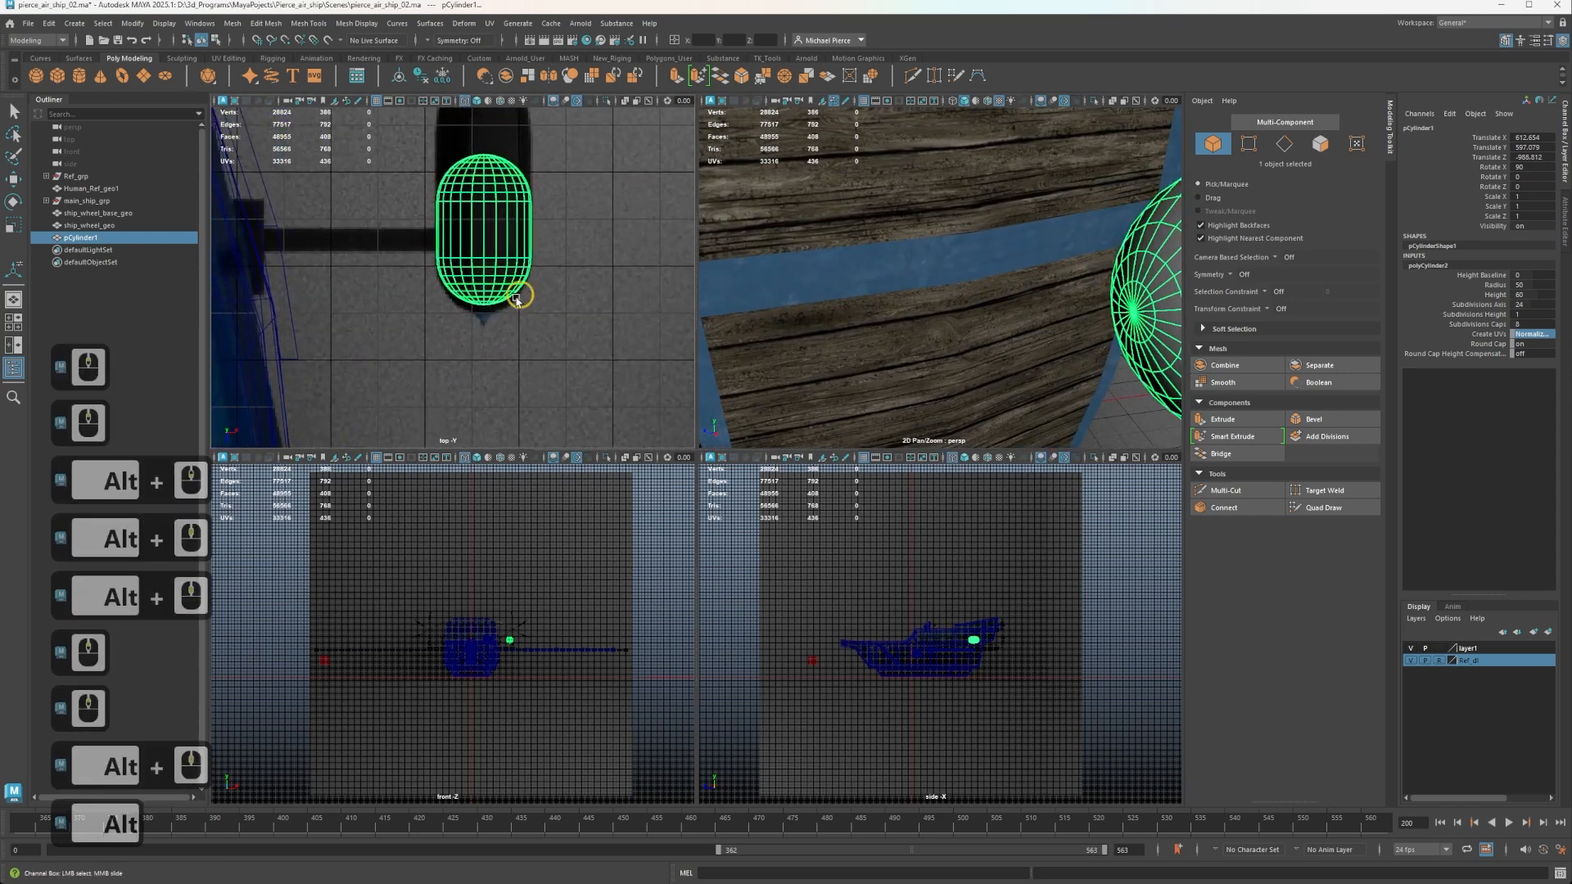
{"action": "scroll", "coordinate": [521, 296], "scroll_direction": "up", "scroll_amount": 2}
{"action": "right_click_drag", "start_coordinate": [1090, 309], "coordinate": [1094, 342]}
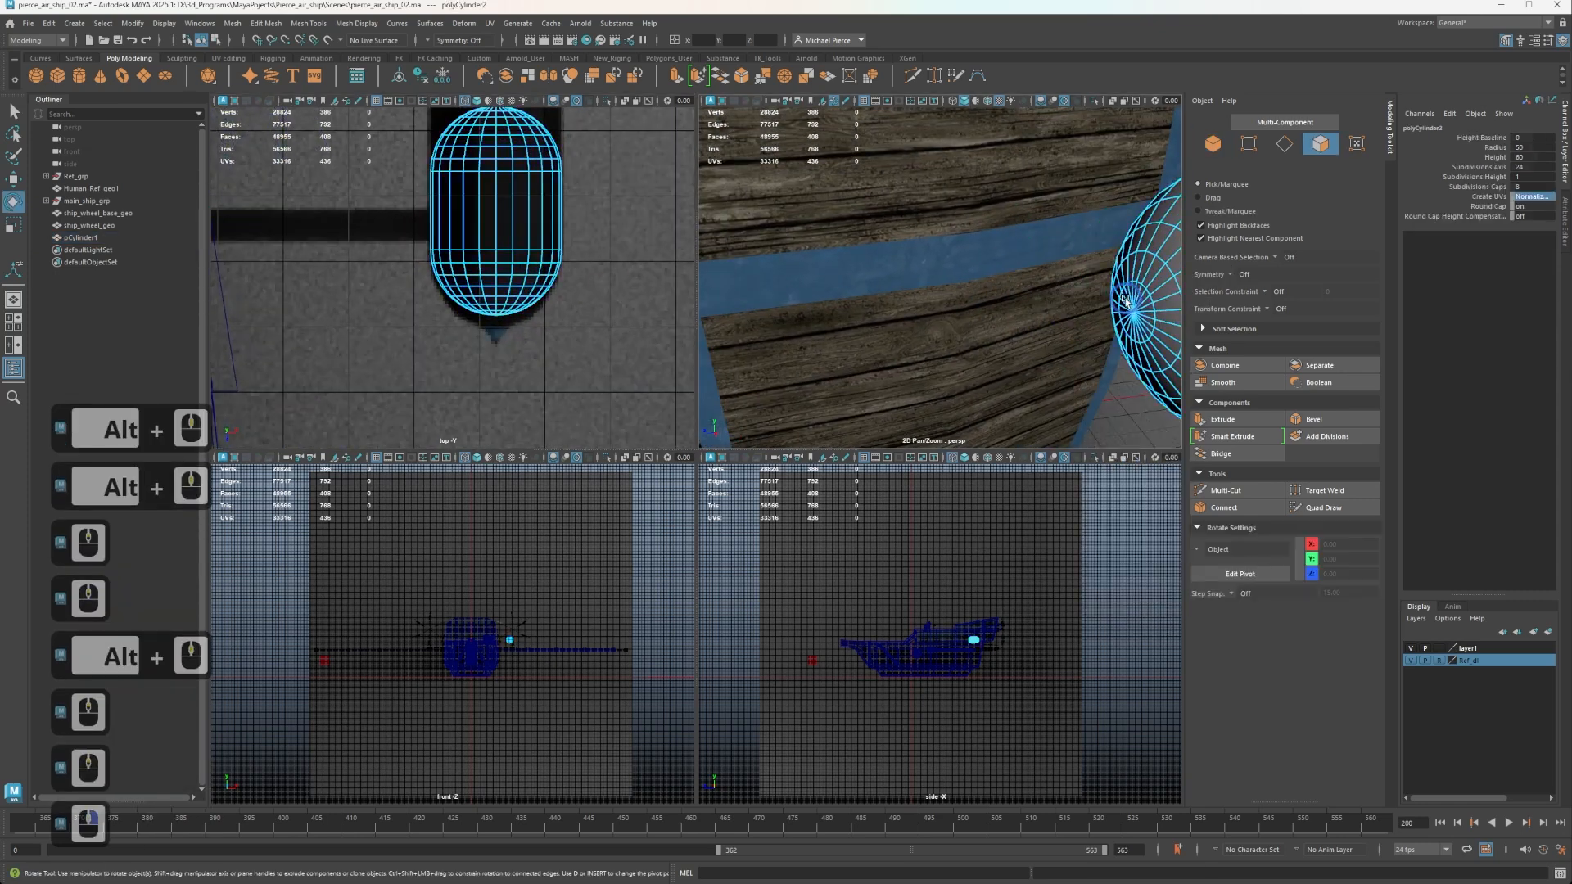
{"action": "left_click", "coordinate": [1112, 316]}
{"action": "key", "text": "e"}
{"action": "middle_click_drag", "start_coordinate": [1129, 305], "coordinate": [1046, 317], "text": "alt"}
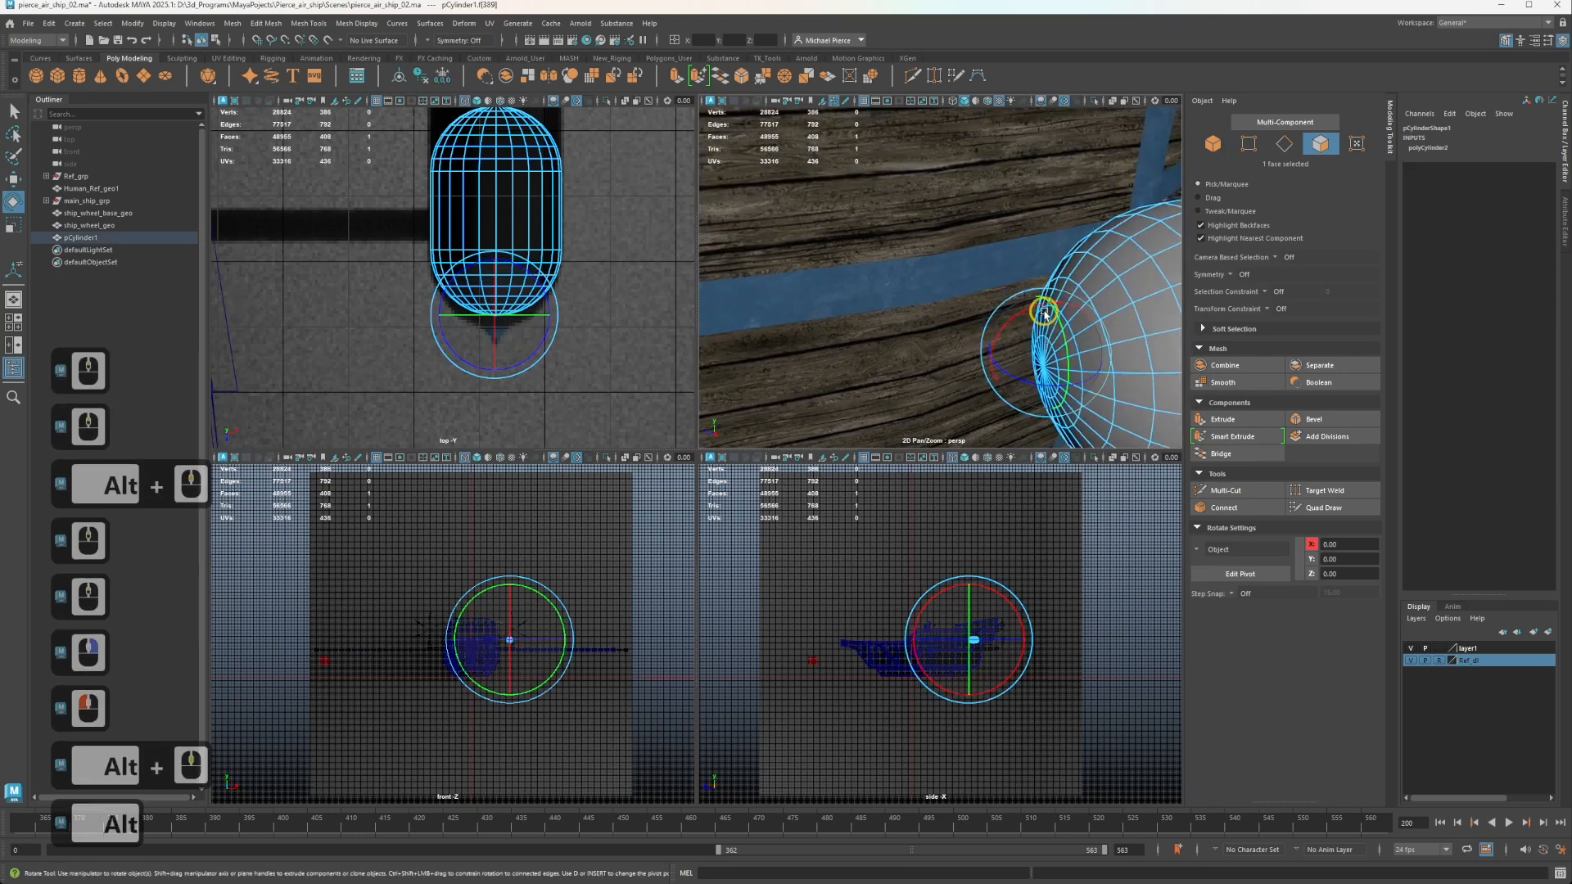
{"action": "right_click_drag", "start_coordinate": [1063, 294], "coordinate": [996, 296]}
{"action": "scroll", "coordinate": [1071, 413], "scroll_direction": "up", "scroll_amount": 2}
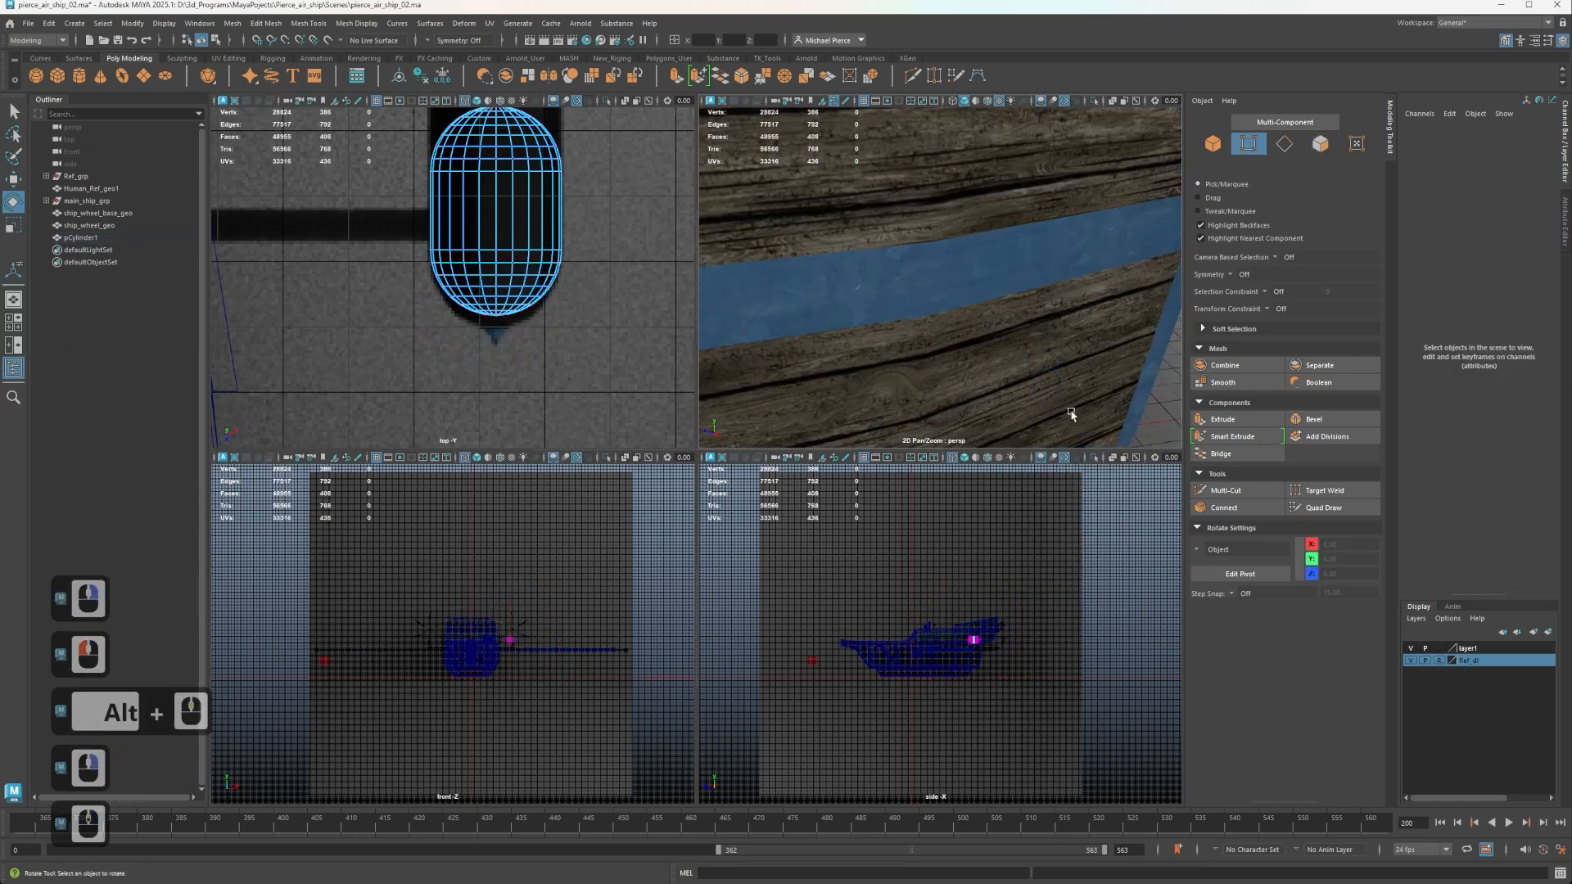
{"action": "scroll", "coordinate": [1077, 373], "scroll_direction": "down", "scroll_amount": 3}
{"action": "left_click", "coordinate": [1044, 374]}
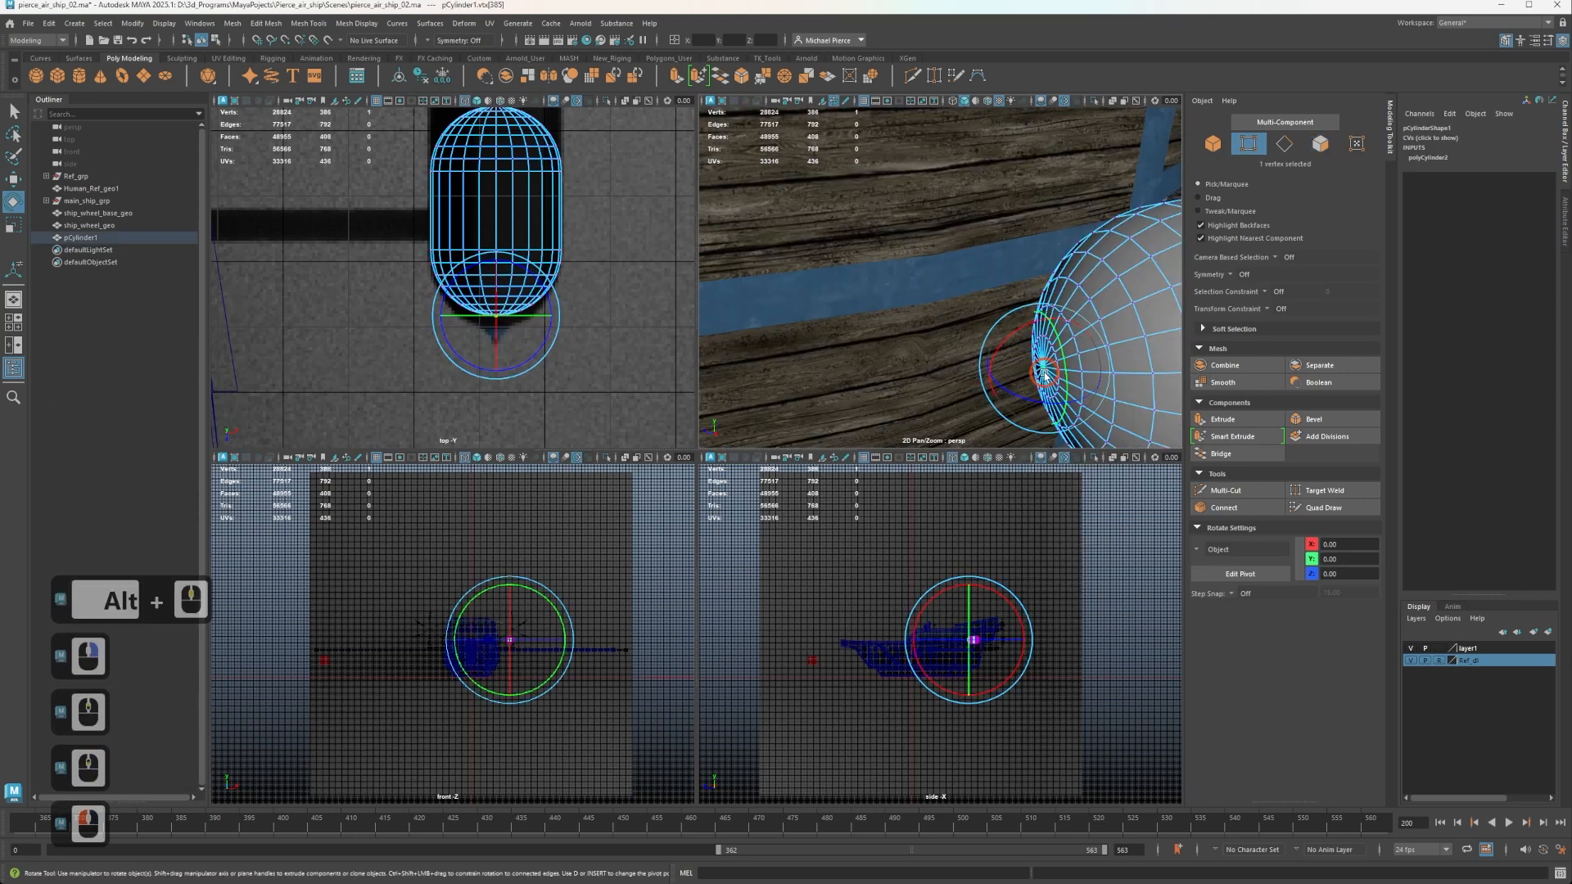
Convert the pole vertex selection to its surrounding faces and ready them for moving.
{"action": "key", "text": "f"}
{"action": "scroll", "coordinate": [982, 348], "scroll_direction": "up", "scroll_amount": 3}
{"action": "scroll", "coordinate": [942, 328], "scroll_direction": "down", "scroll_amount": 4, "text": "alt"}
{"action": "left_click_drag", "start_coordinate": [906, 320], "coordinate": [958, 270], "text": "alt"}
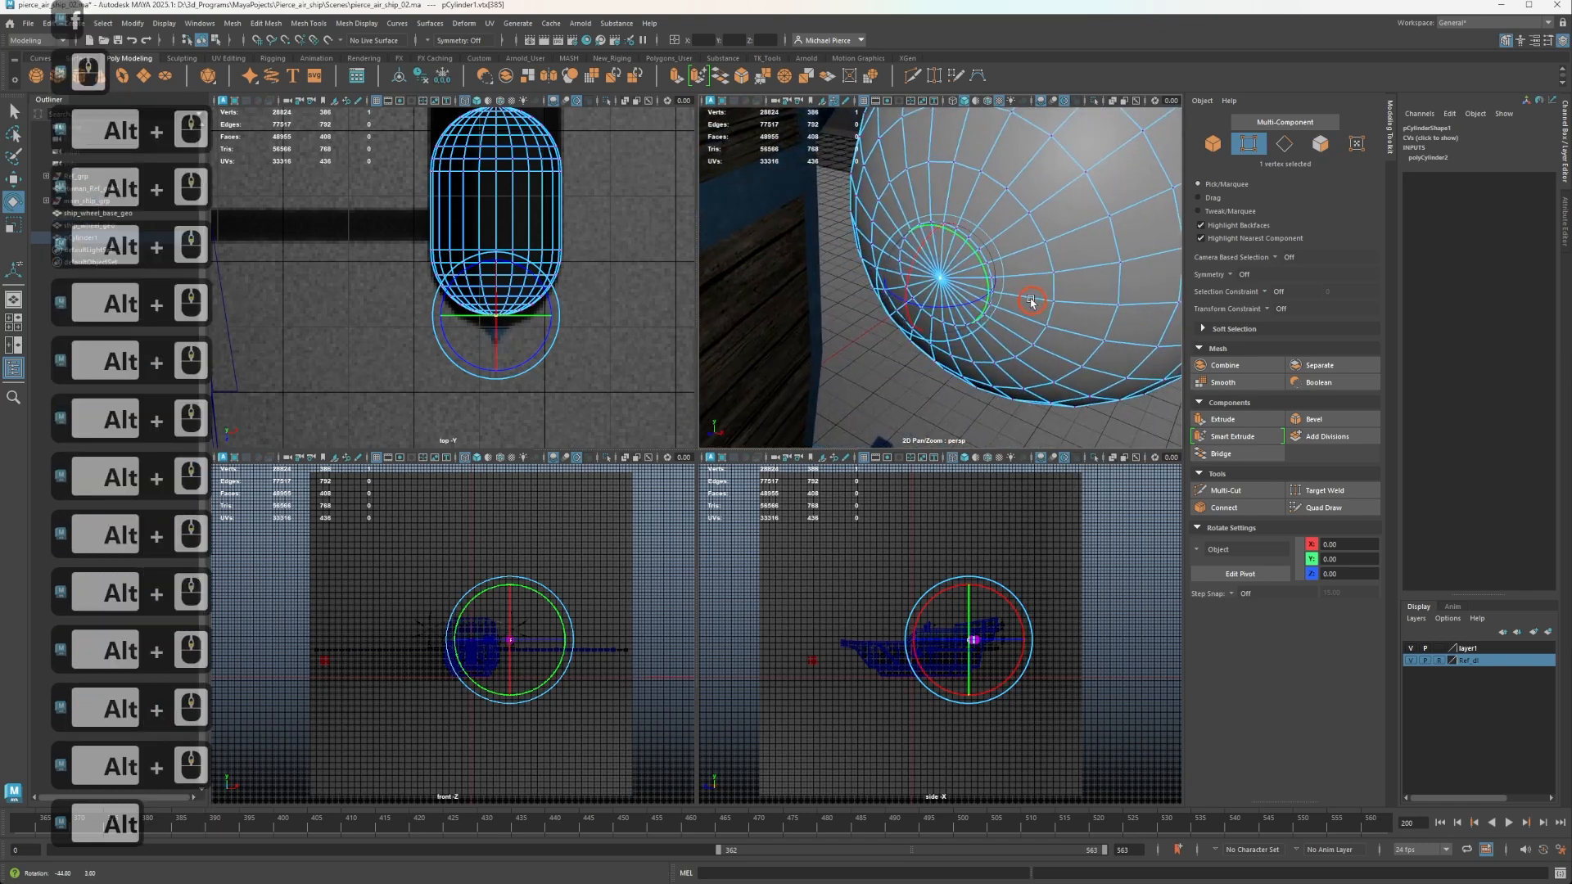
{"action": "right_click", "coordinate": [938, 278], "text": "ctrl"}
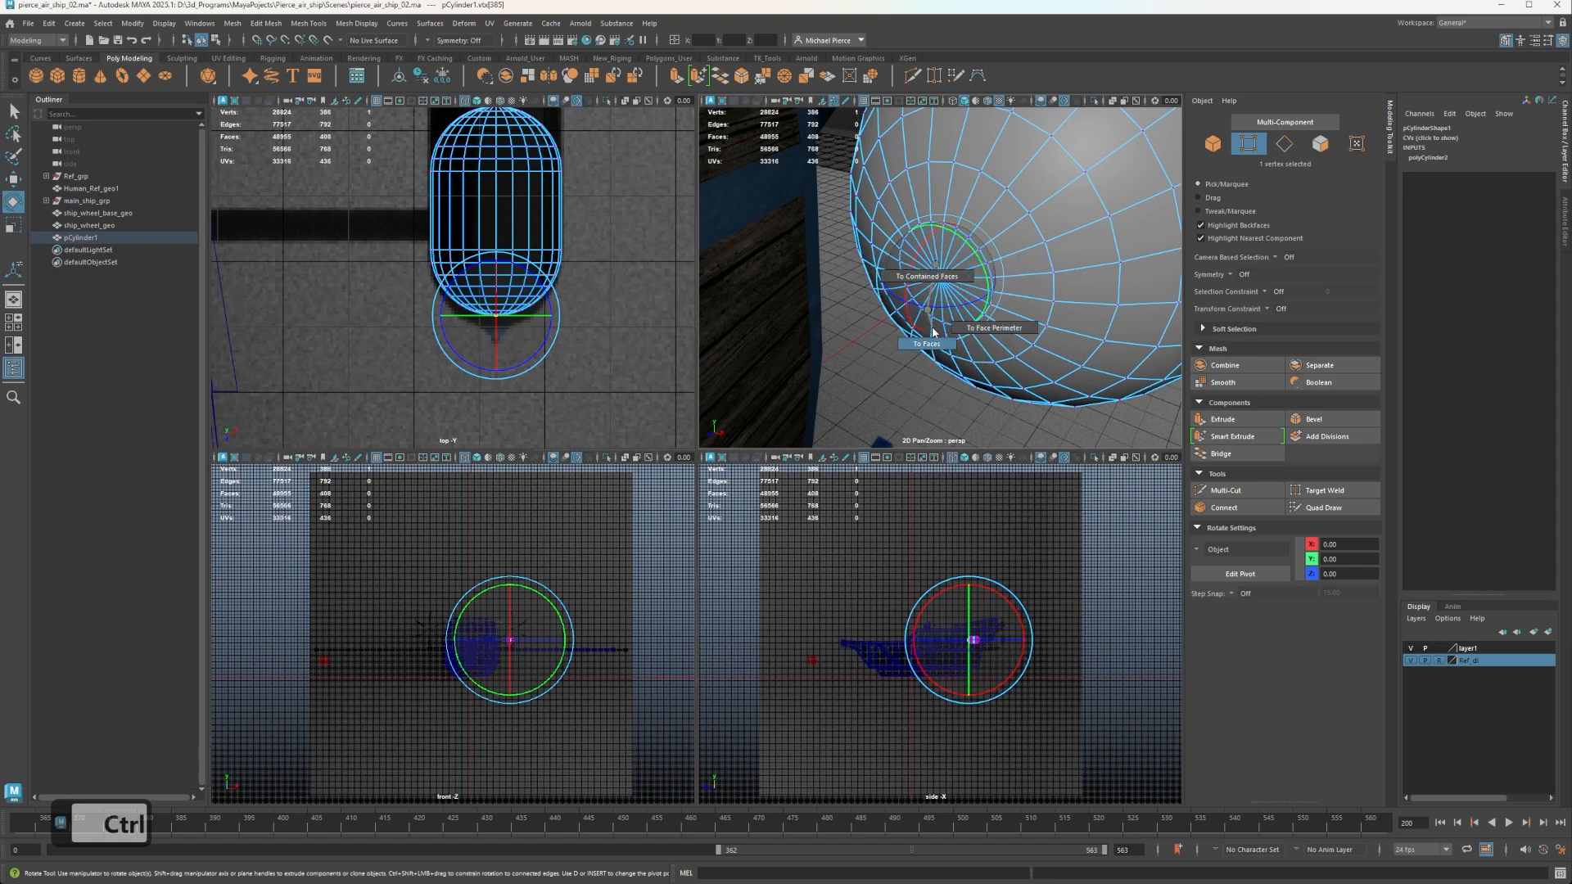
{"action": "left_click", "coordinate": [932, 336], "text": "ctrl"}
{"action": "key", "text": "w"}
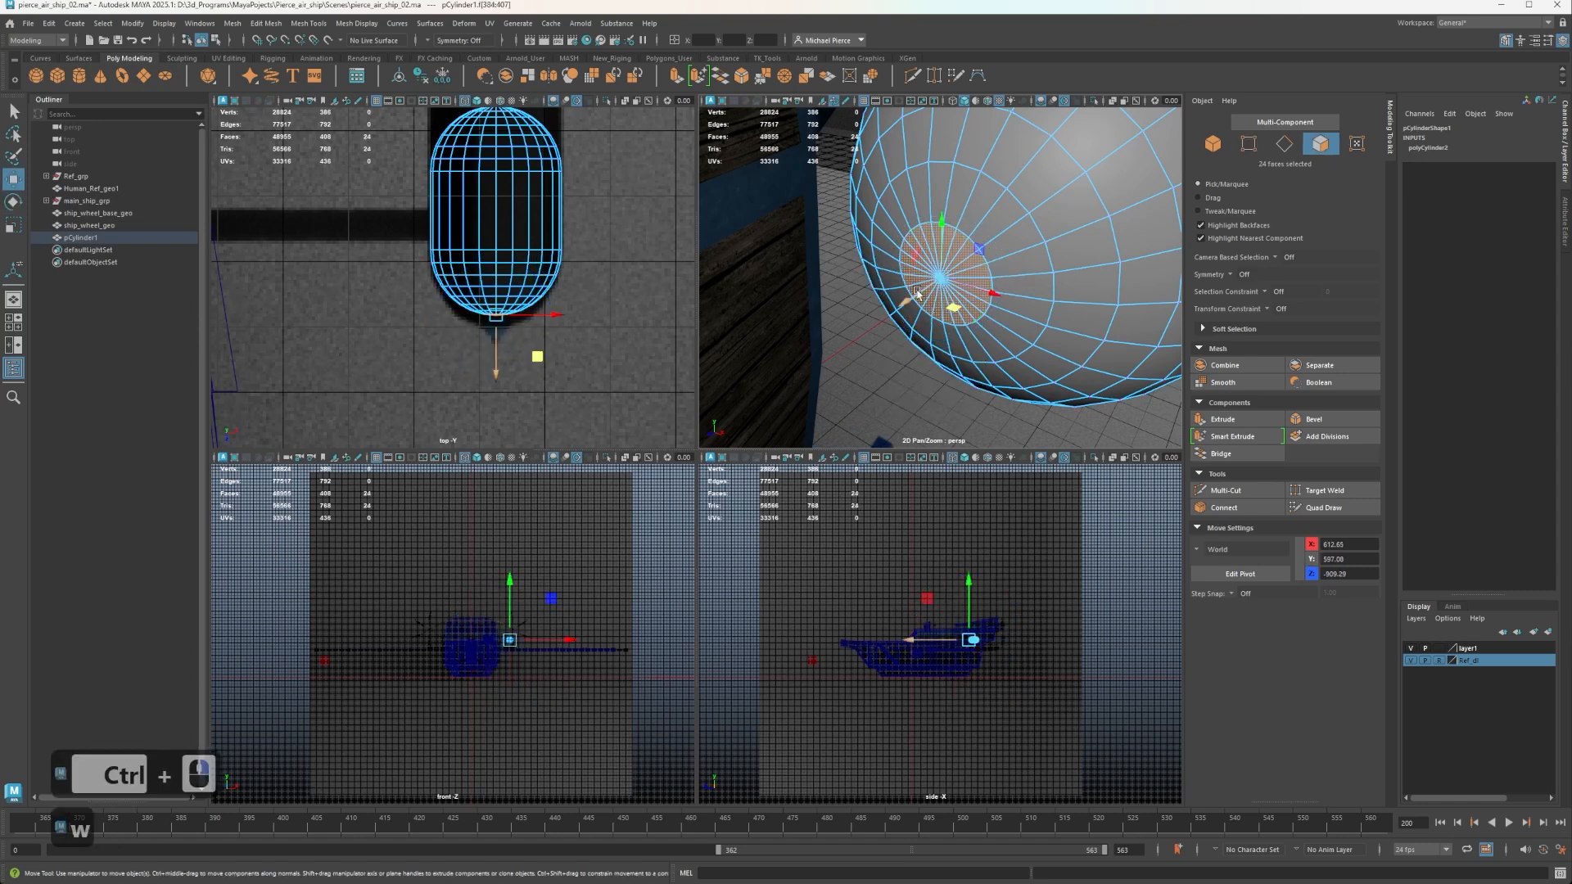
Extrude the selected end faces a short distance outward along Z to form a raised disc.
{"action": "key", "text": "shift"}
{"action": "left_click", "coordinate": [935, 383], "text": "shift"}
{"action": "left_click", "coordinate": [937, 385], "text": "shift"}
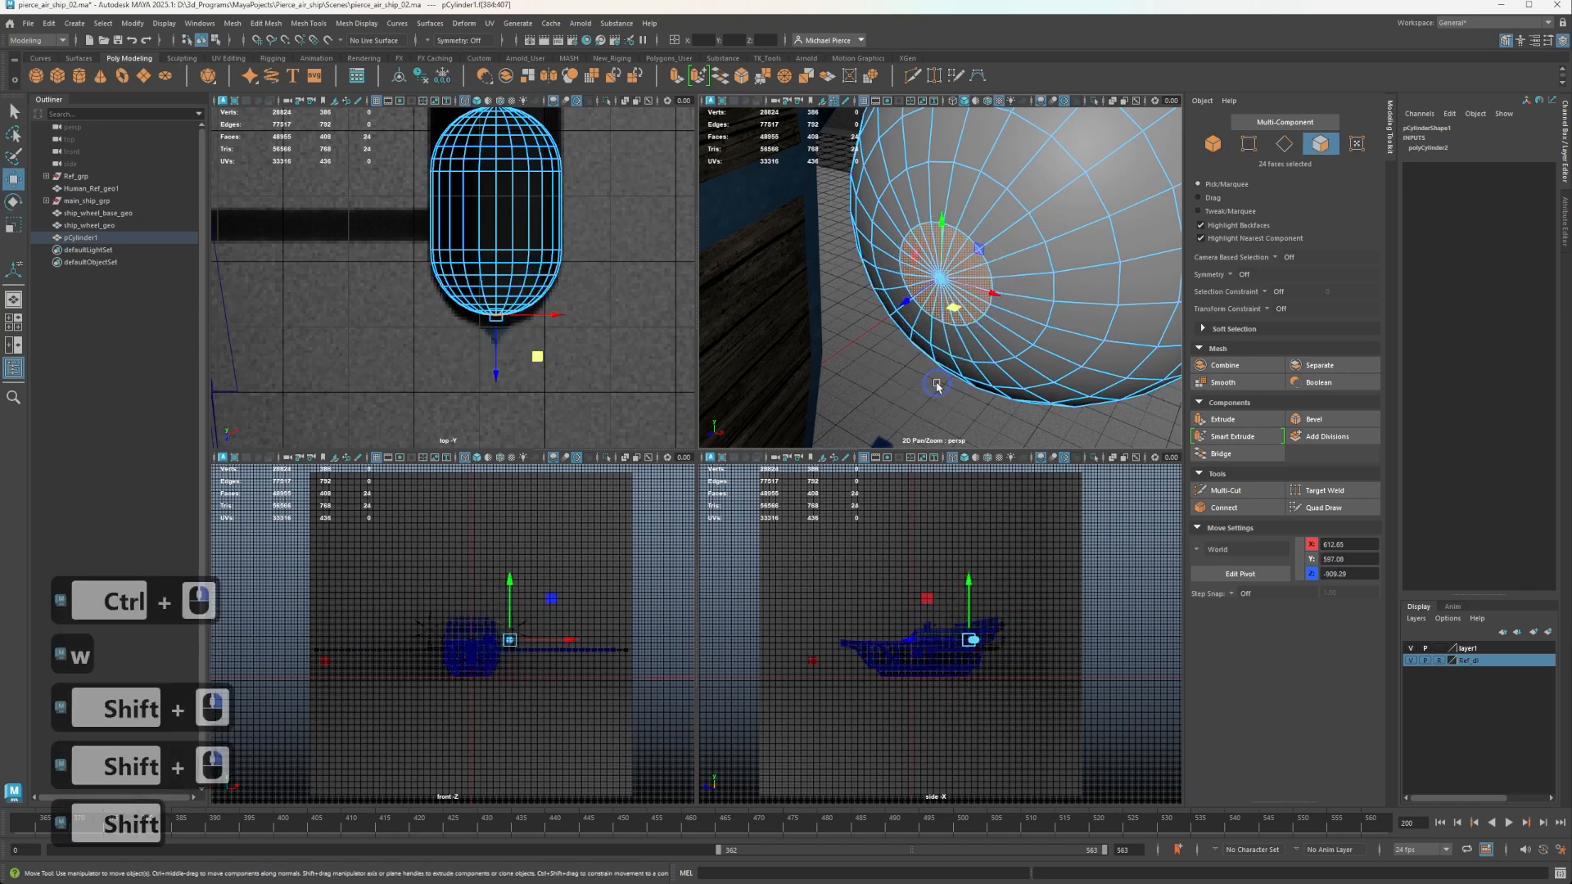
{"action": "scroll", "coordinate": [917, 316], "scroll_direction": "up", "scroll_amount": 2}
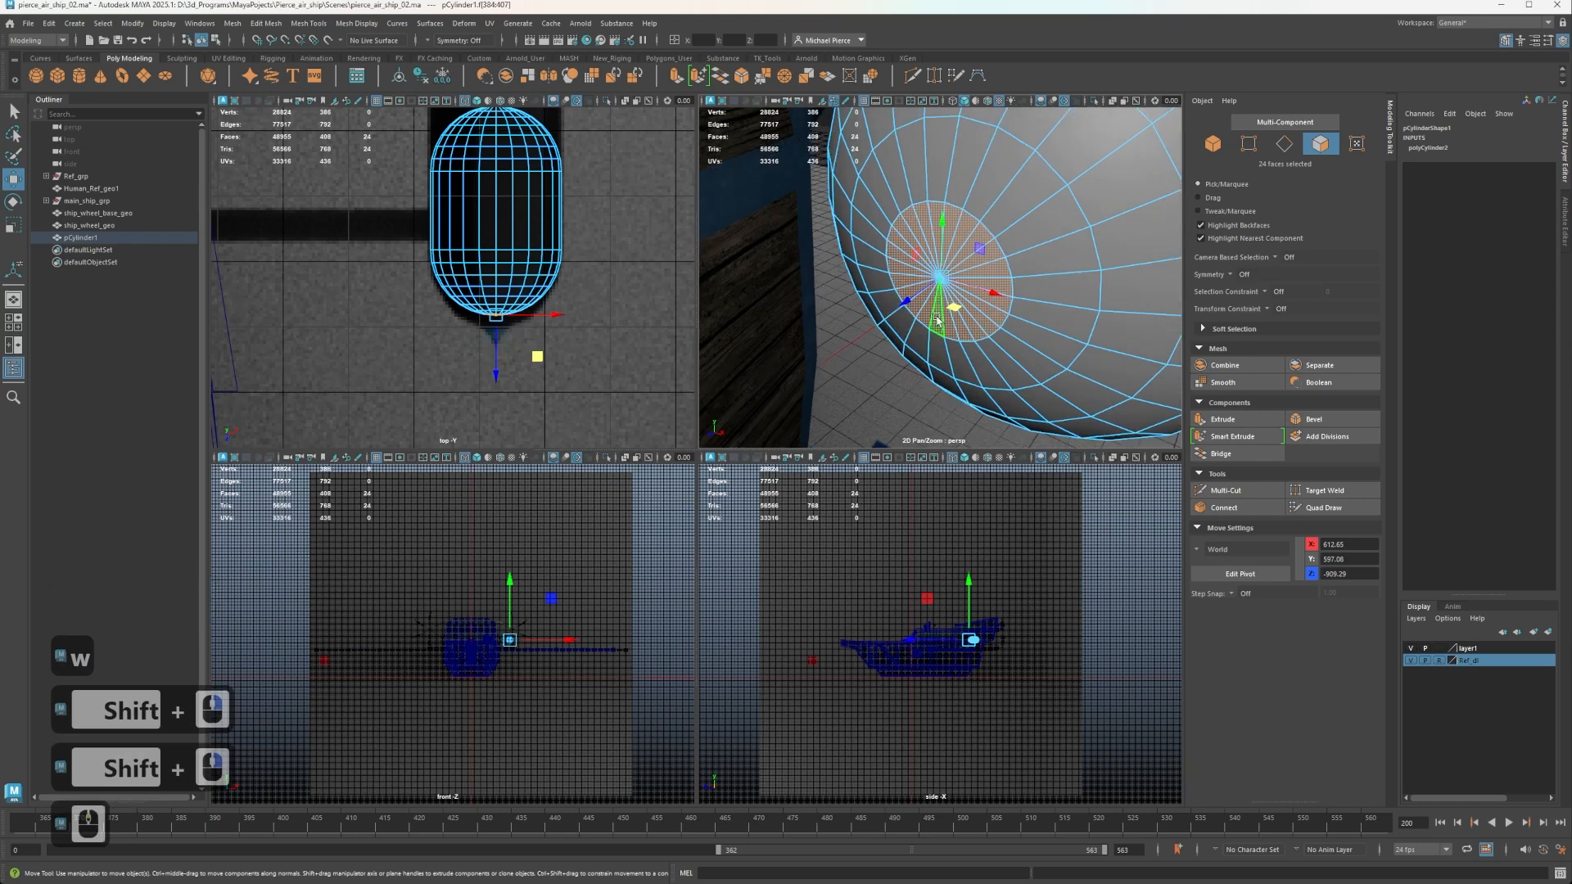
{"action": "left_click_drag", "start_coordinate": [906, 303], "coordinate": [894, 309]}
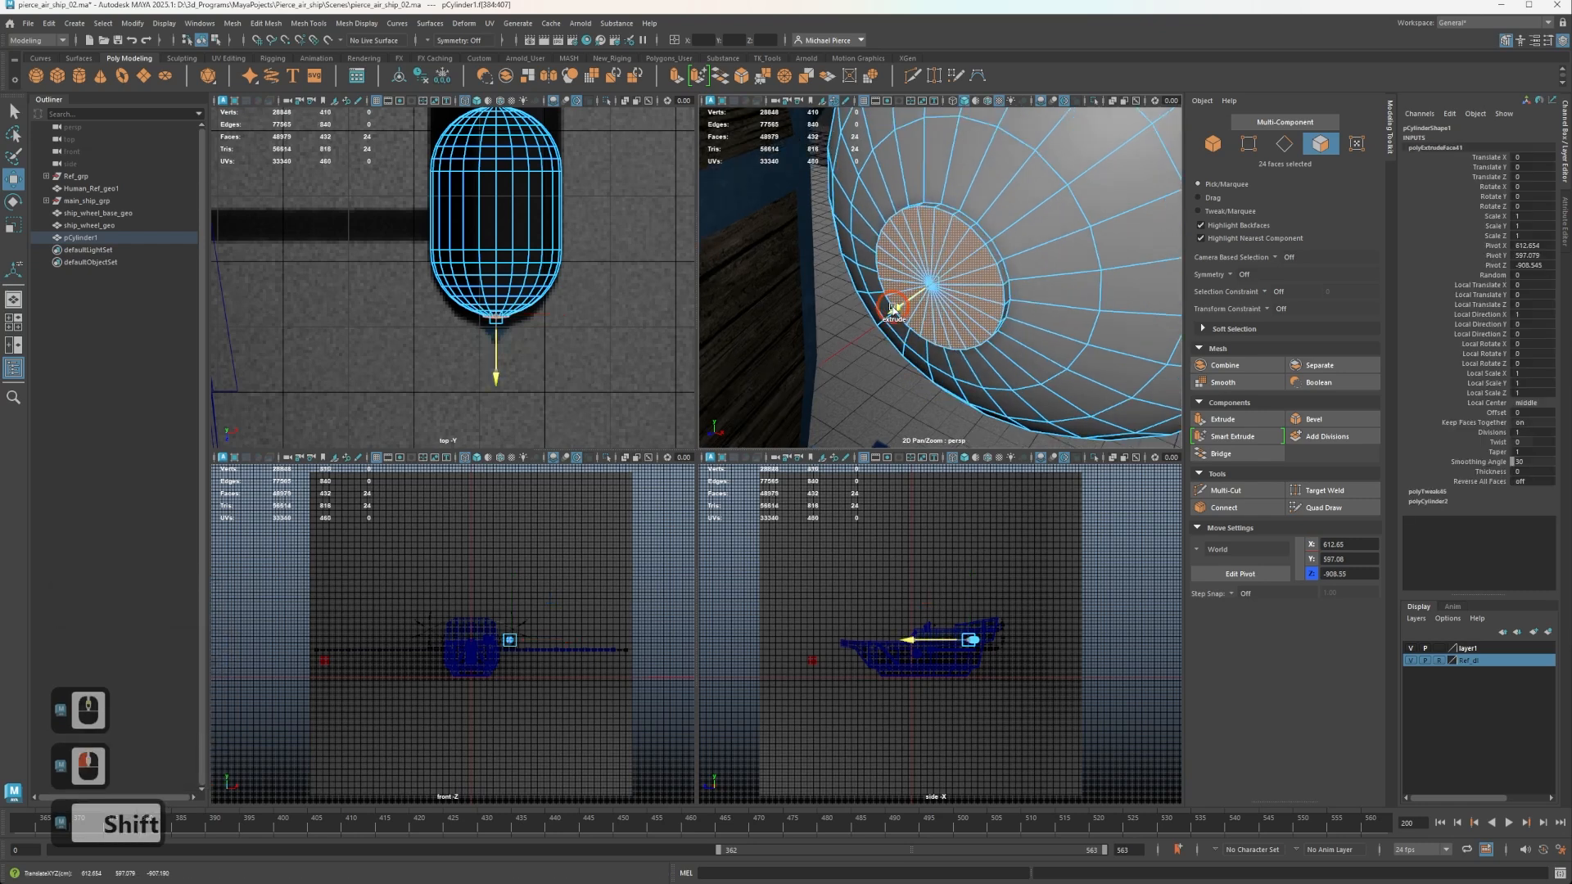
Select the edge loop at the base of the raised disc and scale it out to about 1.1.
{"action": "right_click_drag", "start_coordinate": [993, 249], "coordinate": [1001, 238], "text": "shift"}
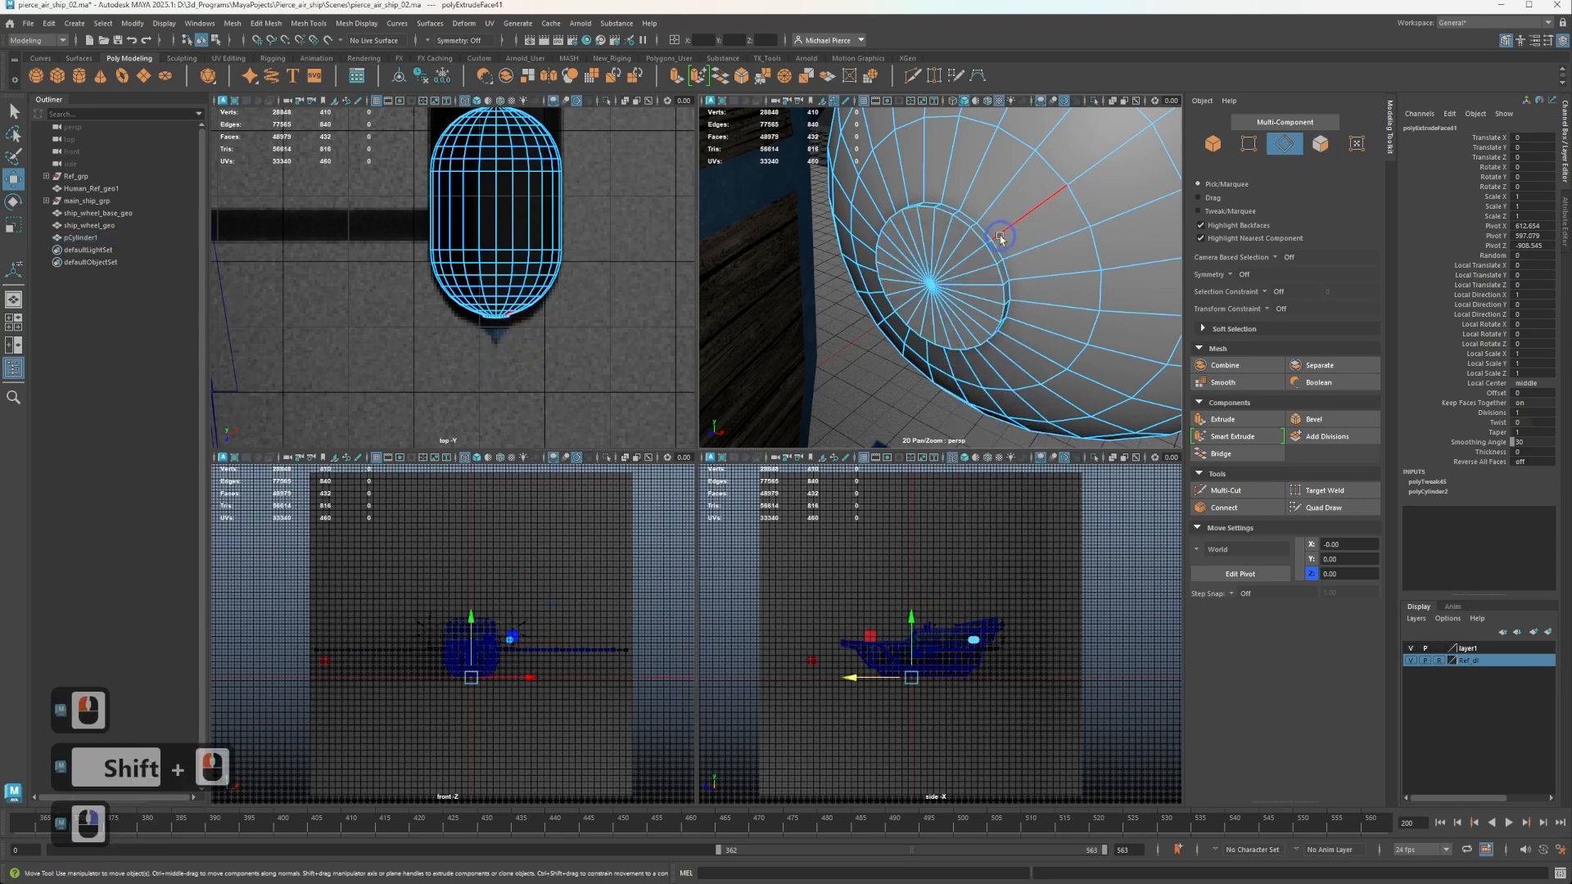
{"action": "double_click", "coordinate": [995, 247]}
{"action": "key", "text": "r"}
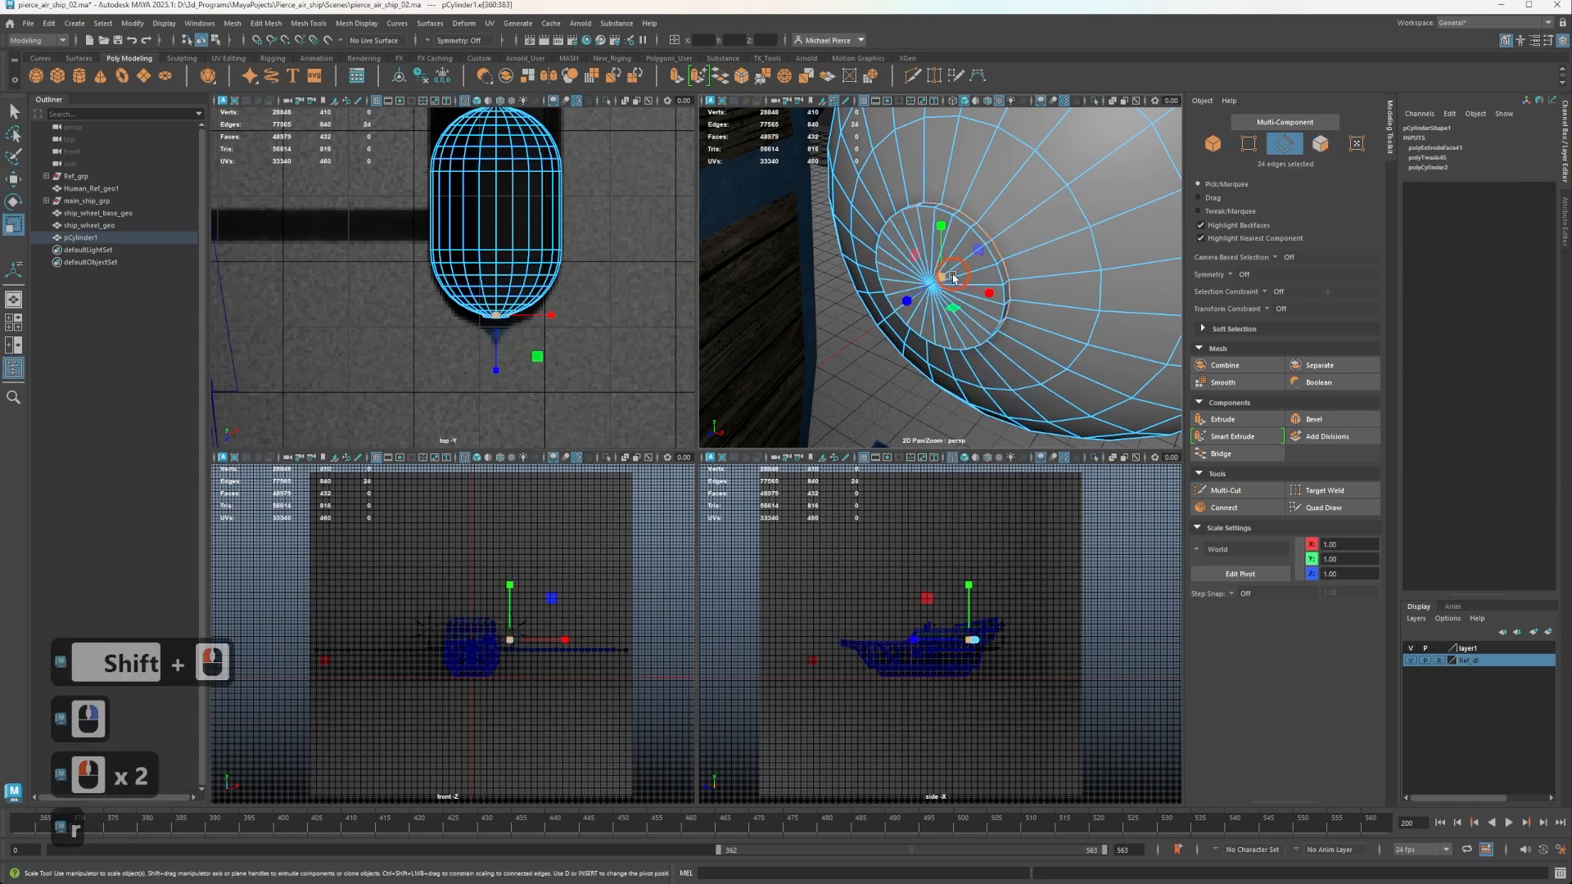
{"action": "key", "text": "r"}
{"action": "left_click_drag", "start_coordinate": [941, 276], "coordinate": [957, 270]}
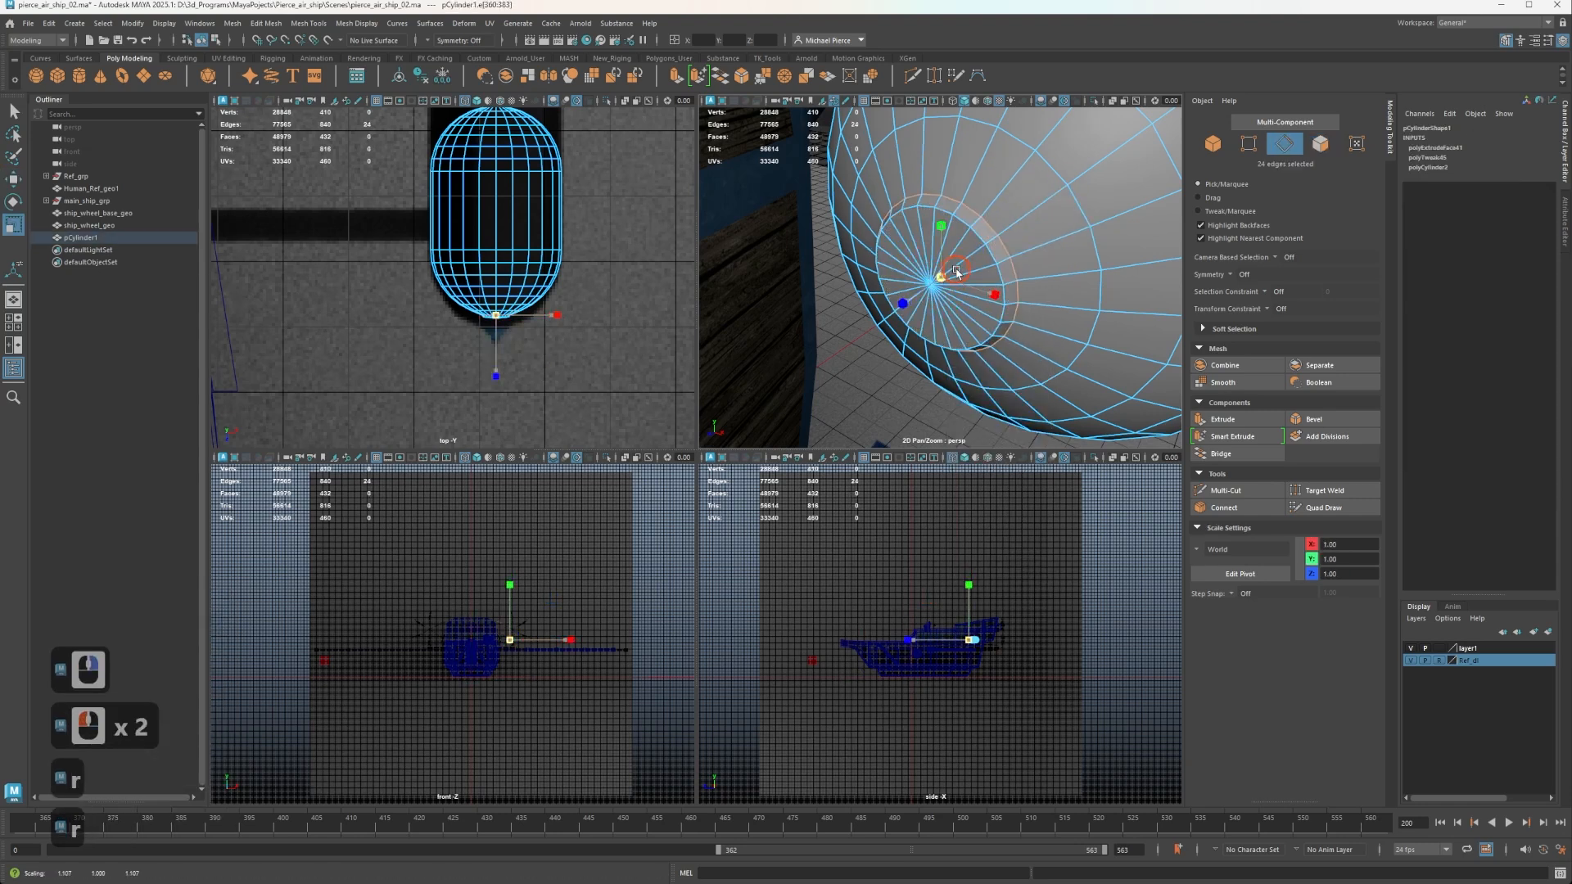
{"action": "scroll", "coordinate": [970, 246], "scroll_direction": "up", "scroll_amount": 3}
Insert a centred edge loop around the raised disc's side with Multi-Cut and adjust the new loop's scale.
{"action": "right_click_drag", "start_coordinate": [982, 222], "coordinate": [981, 188]}
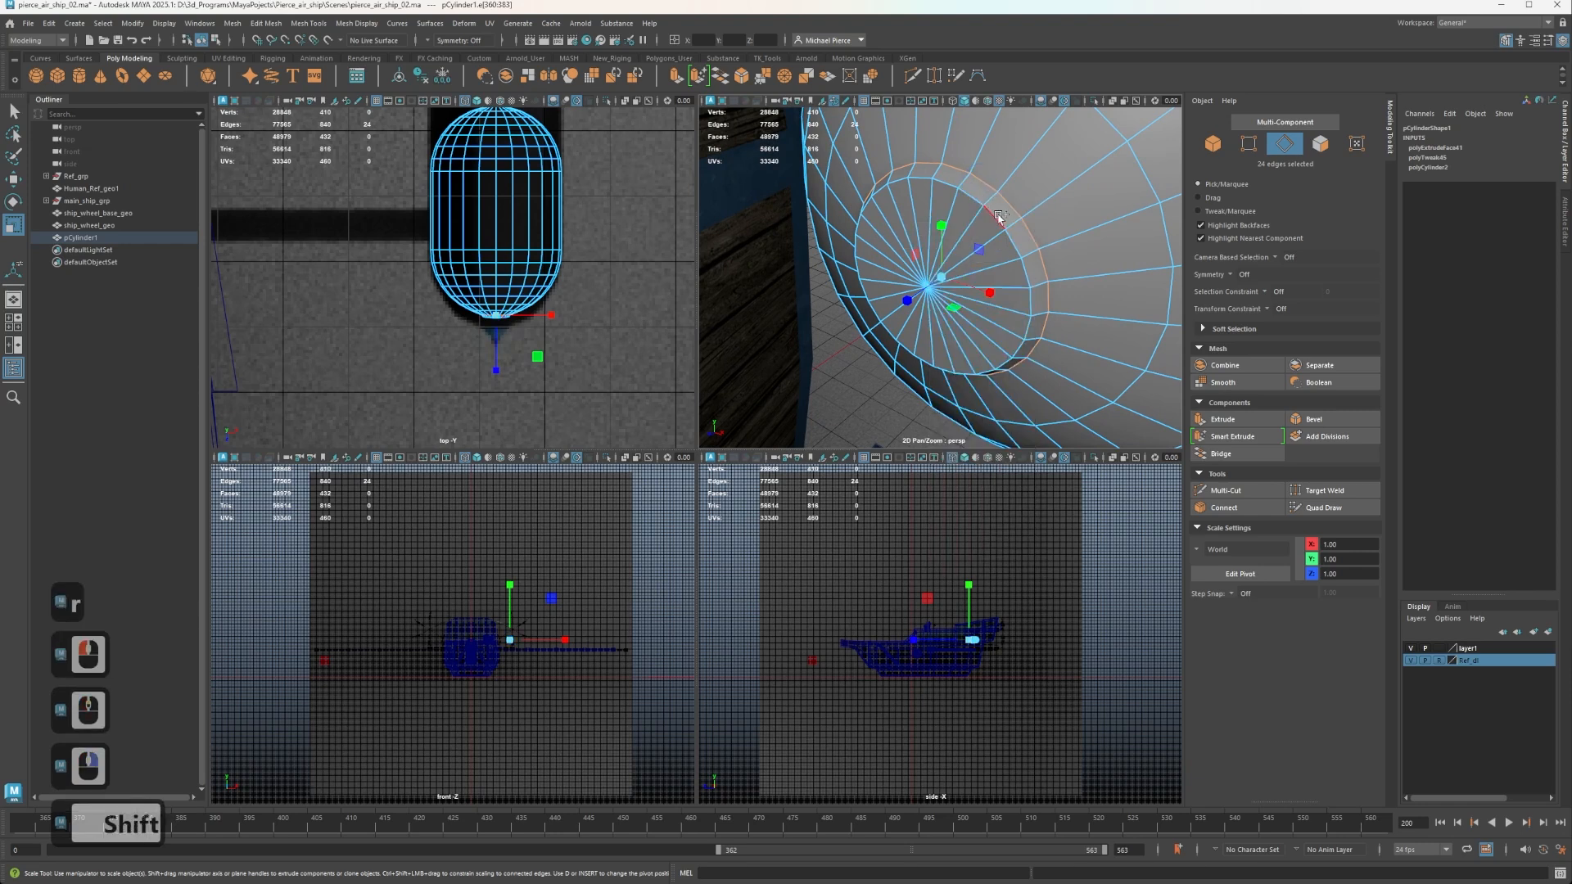
{"action": "key", "text": "ctrl+shift+x"}
{"action": "left_click", "coordinate": [977, 194], "text": "ctrl"}
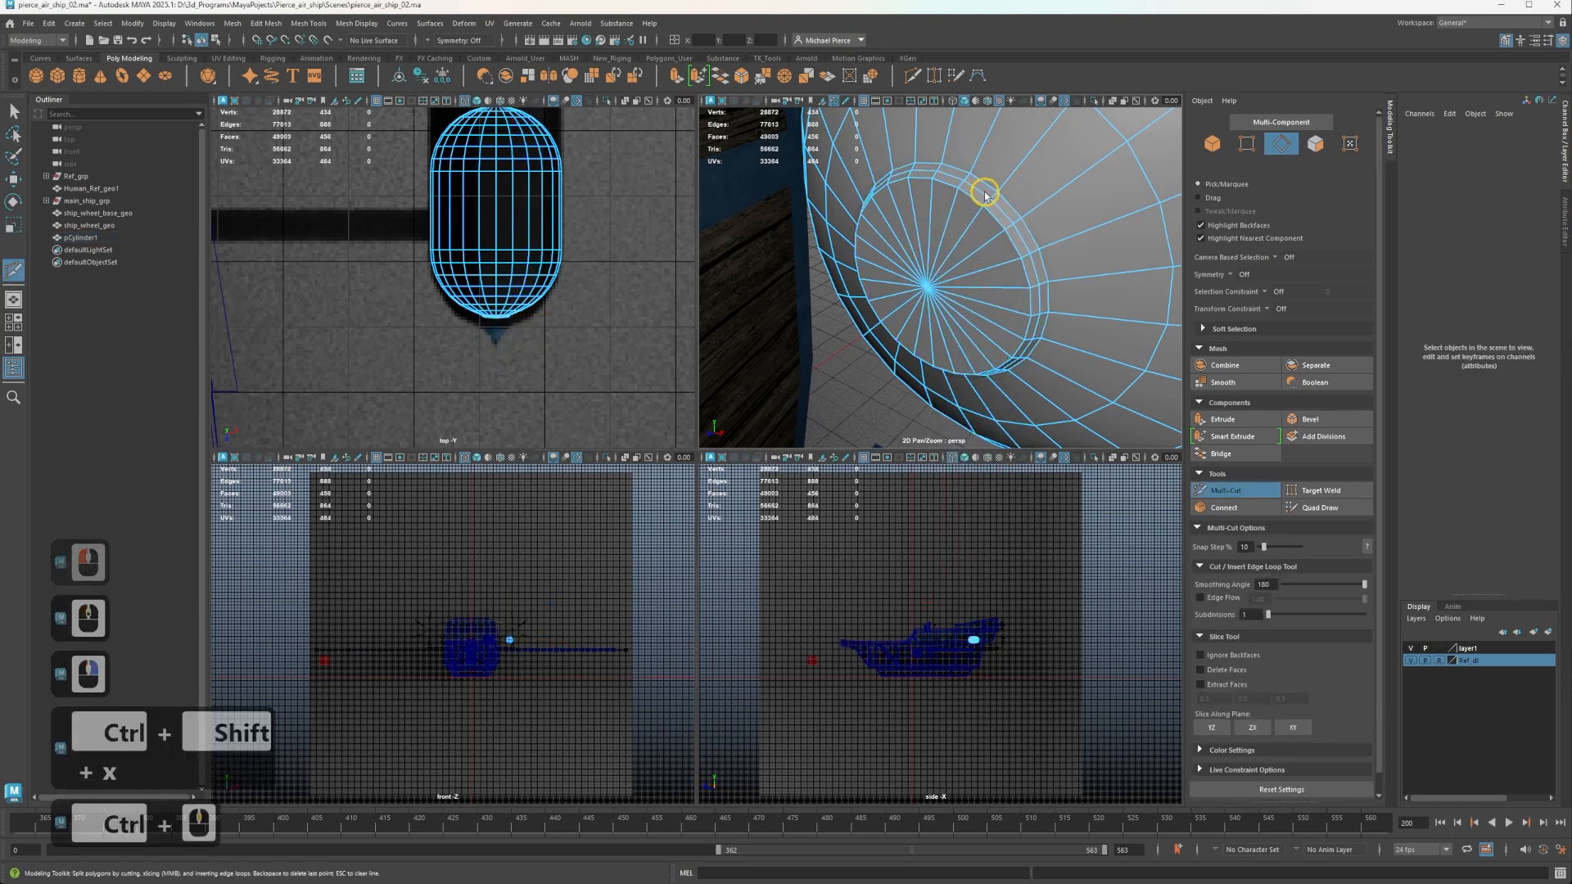
{"action": "key", "text": "q"}
{"action": "right_click_drag", "start_coordinate": [983, 194], "coordinate": [1003, 201]}
{"action": "left_click", "coordinate": [977, 196]}
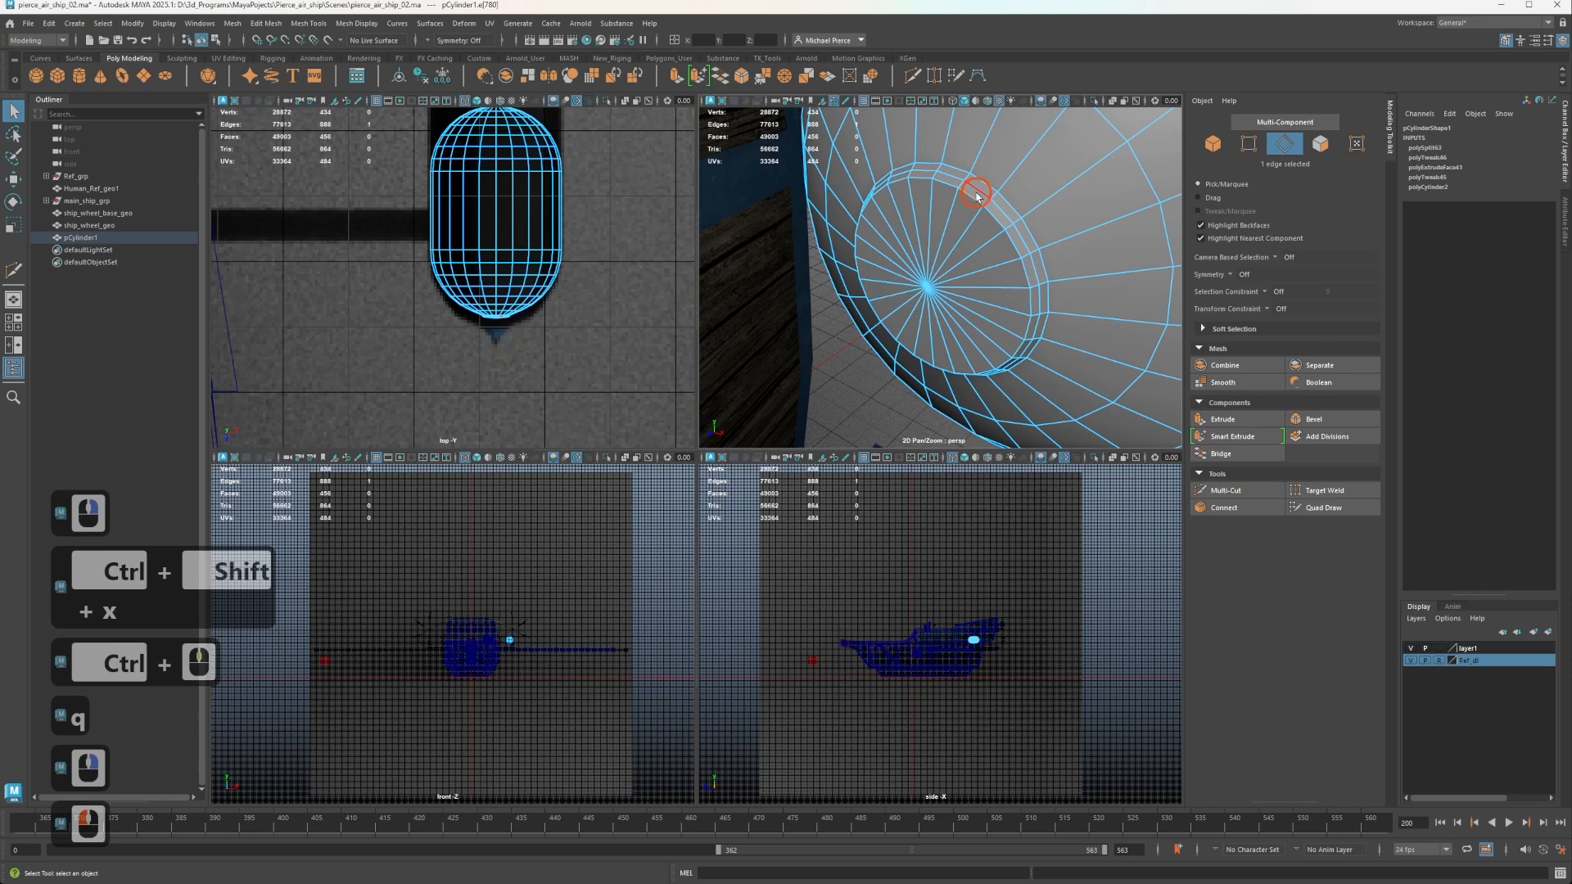
{"action": "double_click", "coordinate": [977, 197]}
{"action": "key", "text": "r"}
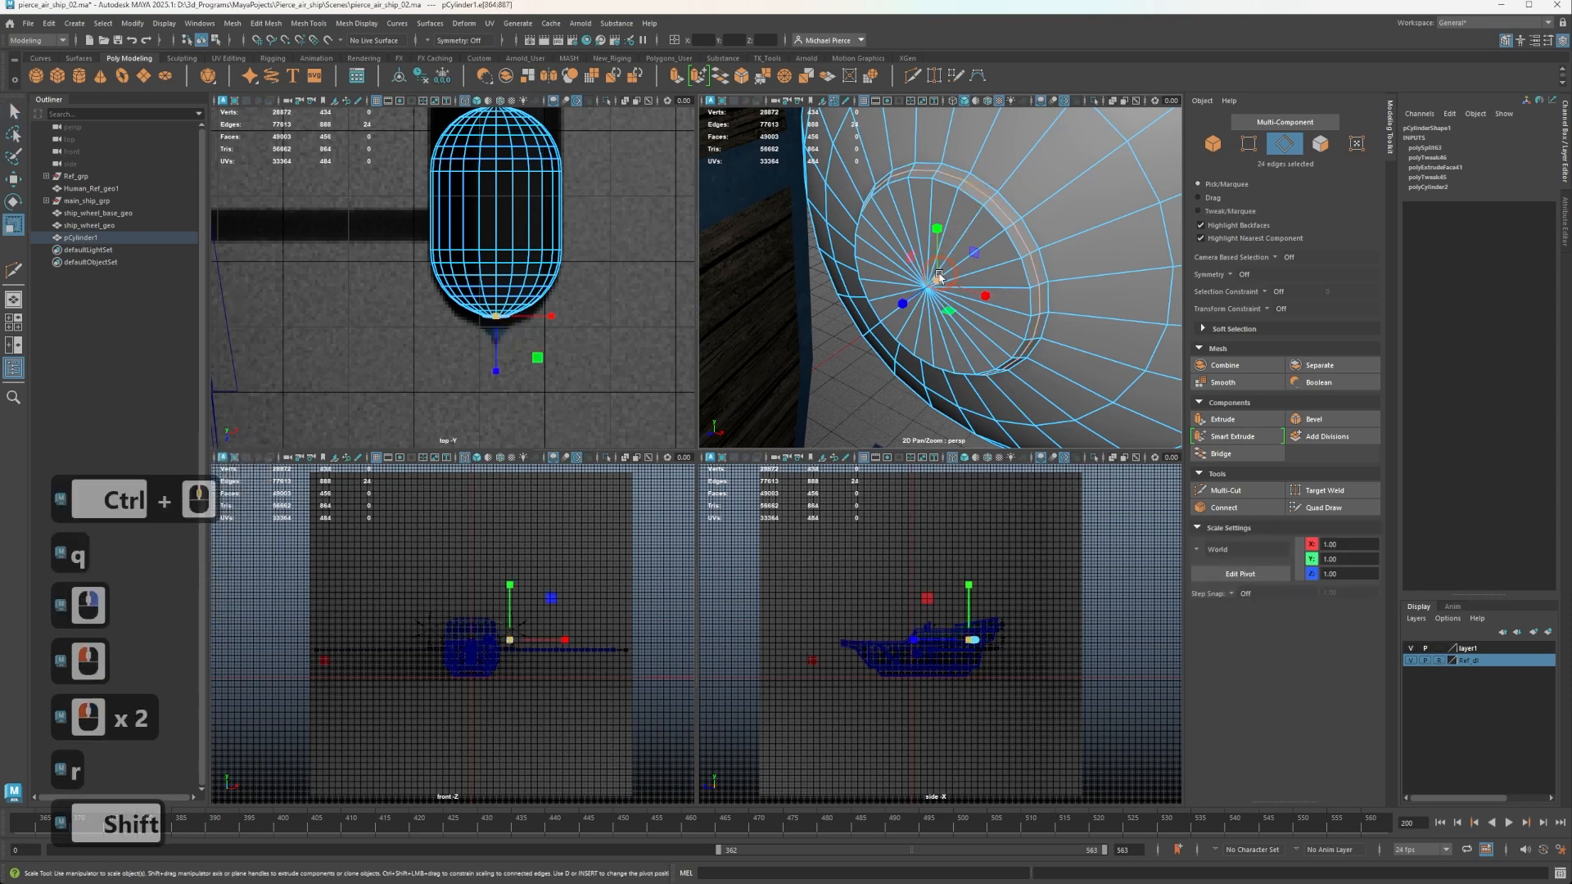
{"action": "left_click_drag", "start_coordinate": [939, 276], "coordinate": [928, 279]}
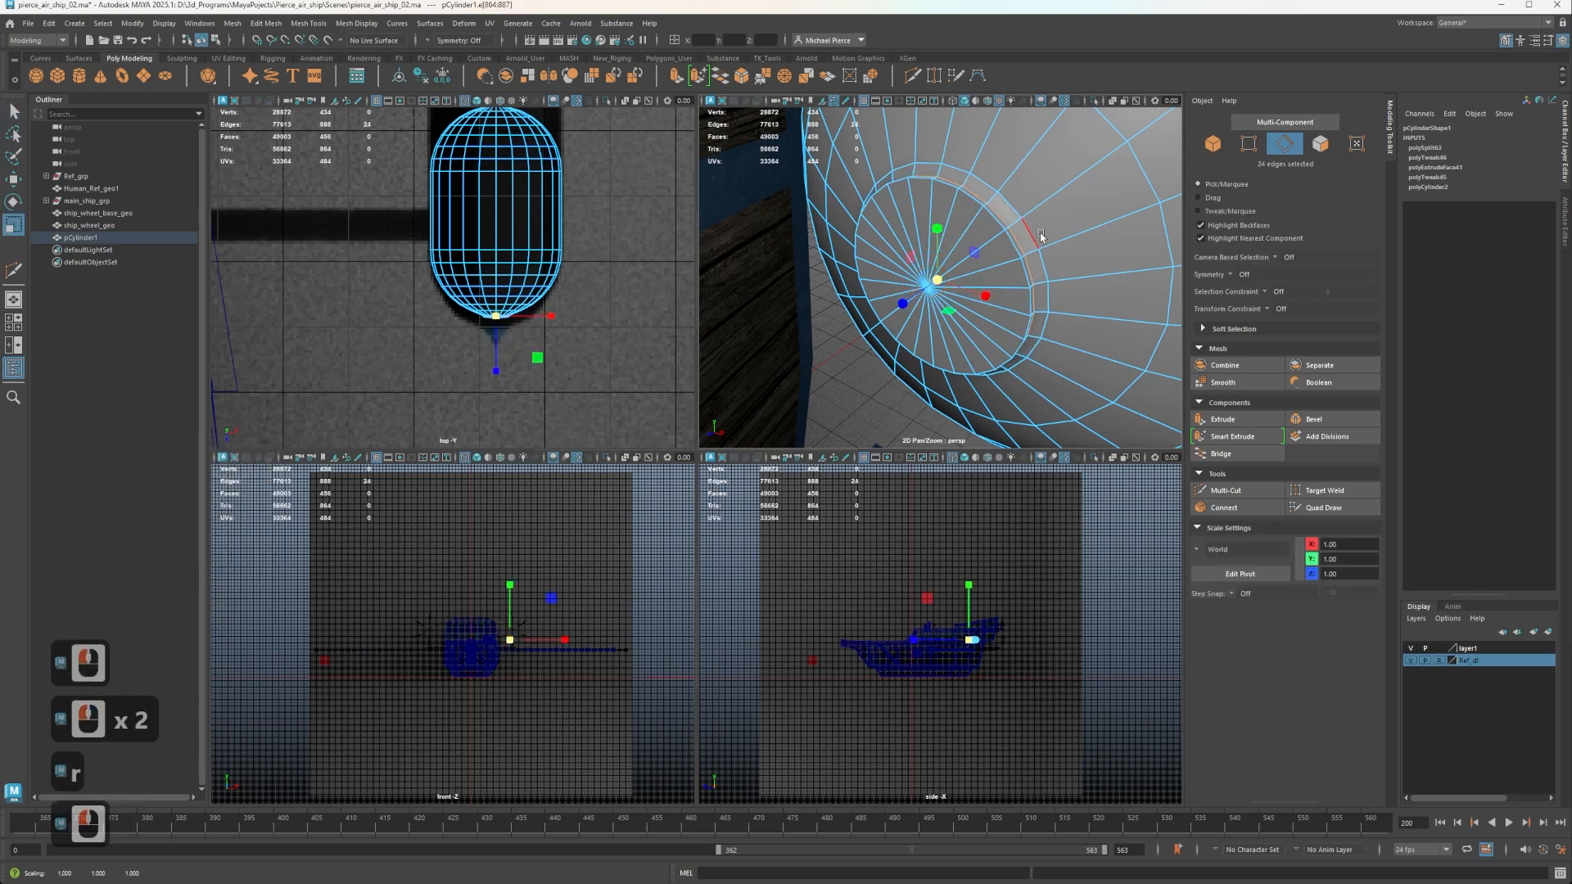
{"action": "left_click", "coordinate": [1016, 240]}
{"action": "left_click_drag", "start_coordinate": [989, 236], "coordinate": [923, 264], "text": "alt"}
{"action": "middle_click_drag", "start_coordinate": [920, 263], "coordinate": [891, 307], "text": "alt"}
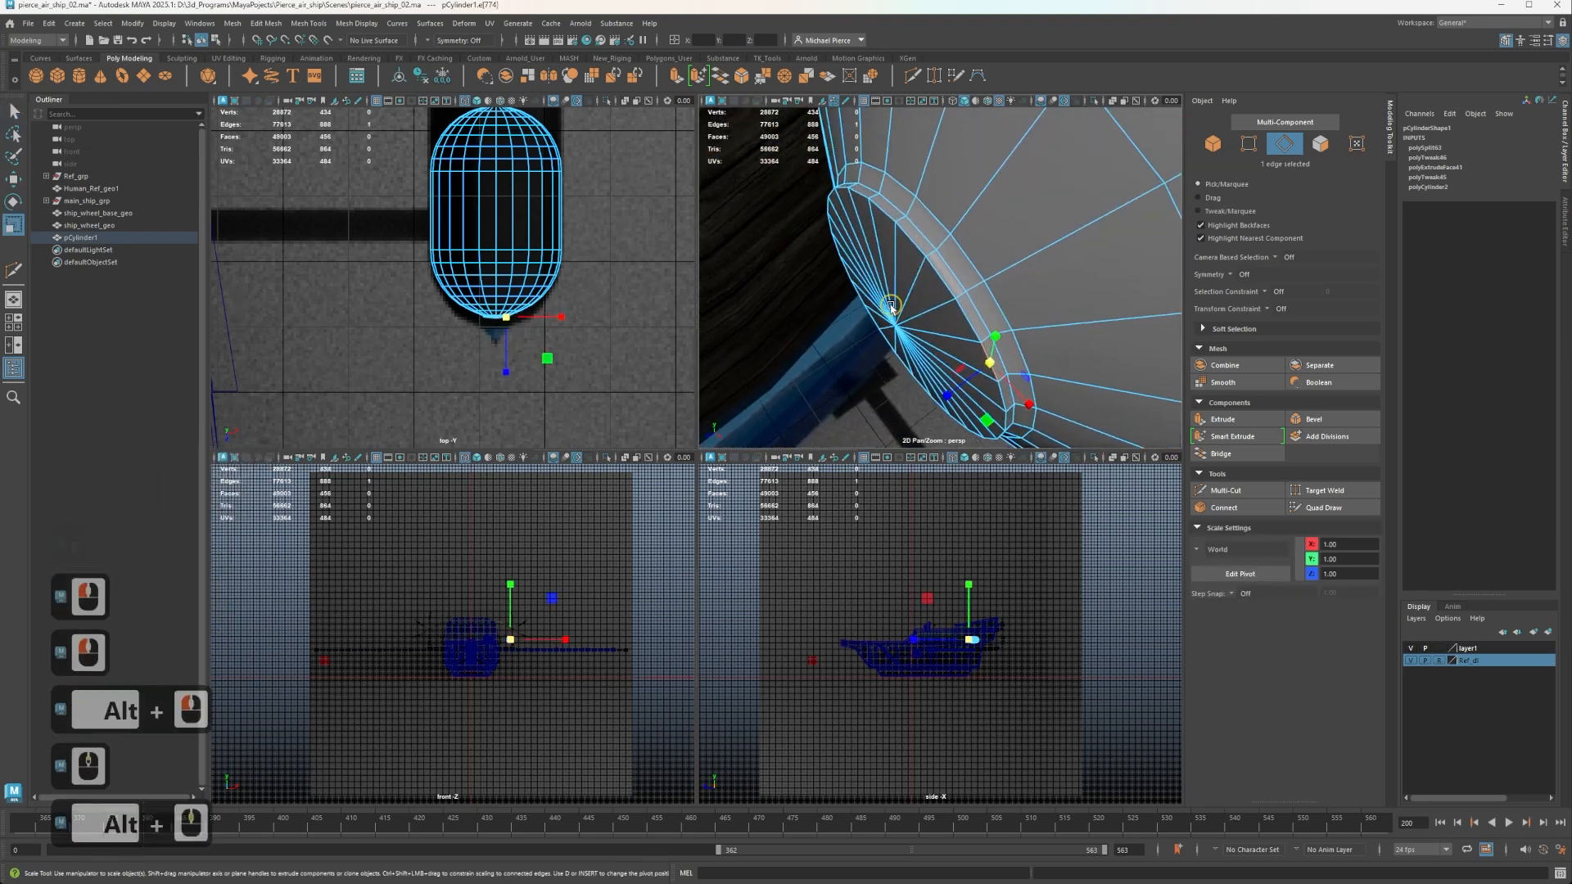
{"action": "right_click", "coordinate": [928, 228]}
{"action": "right_click", "coordinate": [925, 228]}
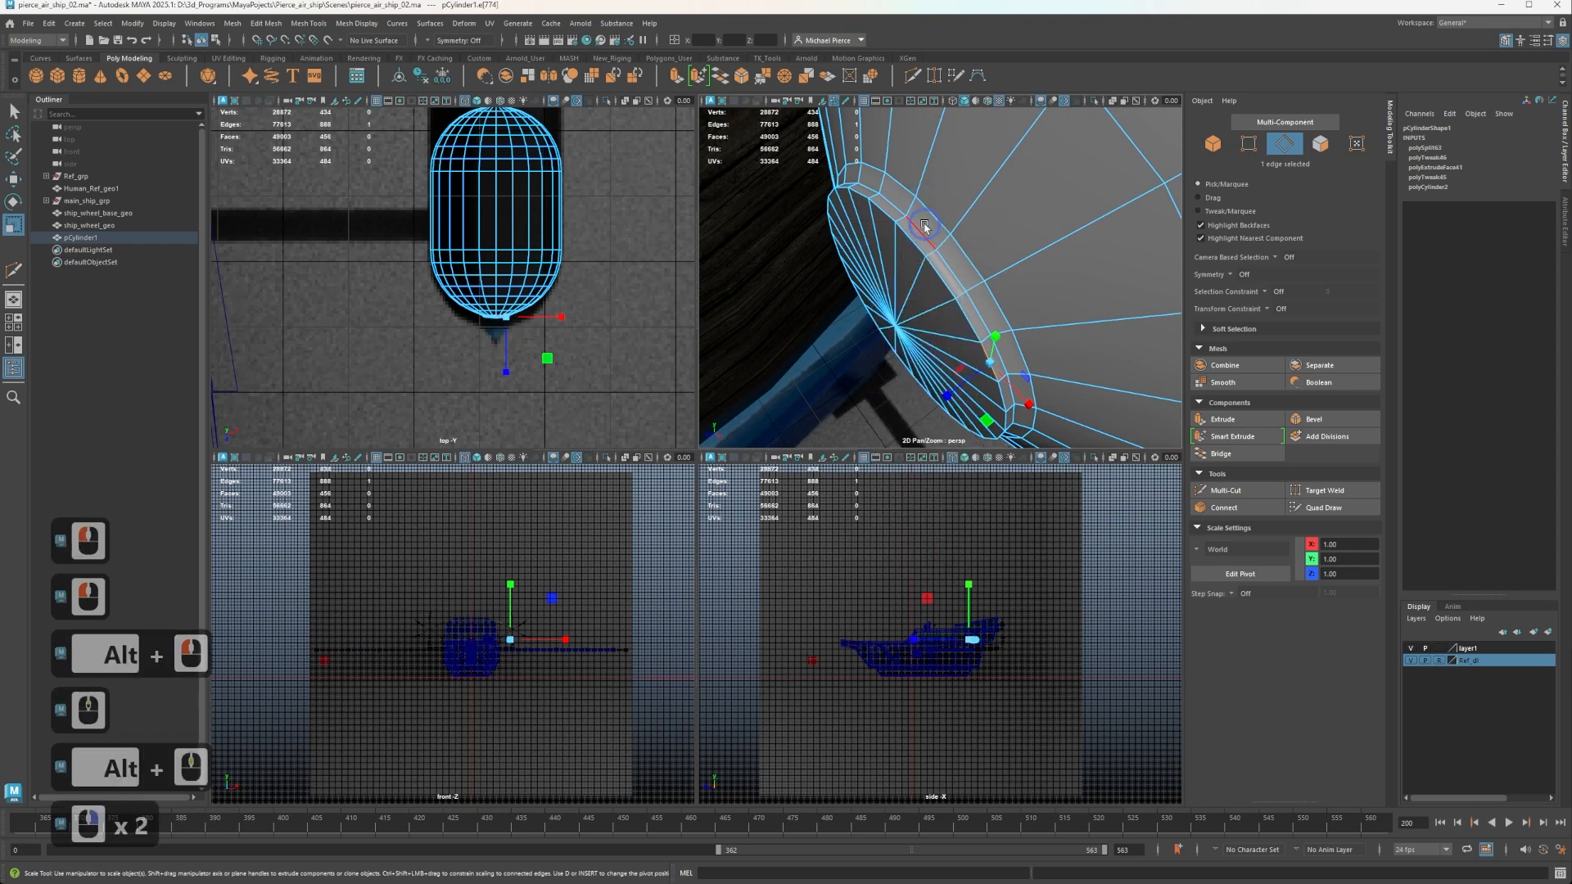
{"action": "double_click", "coordinate": [925, 225]}
{"action": "key", "text": "w"}
{"action": "left_click", "coordinate": [884, 335]}
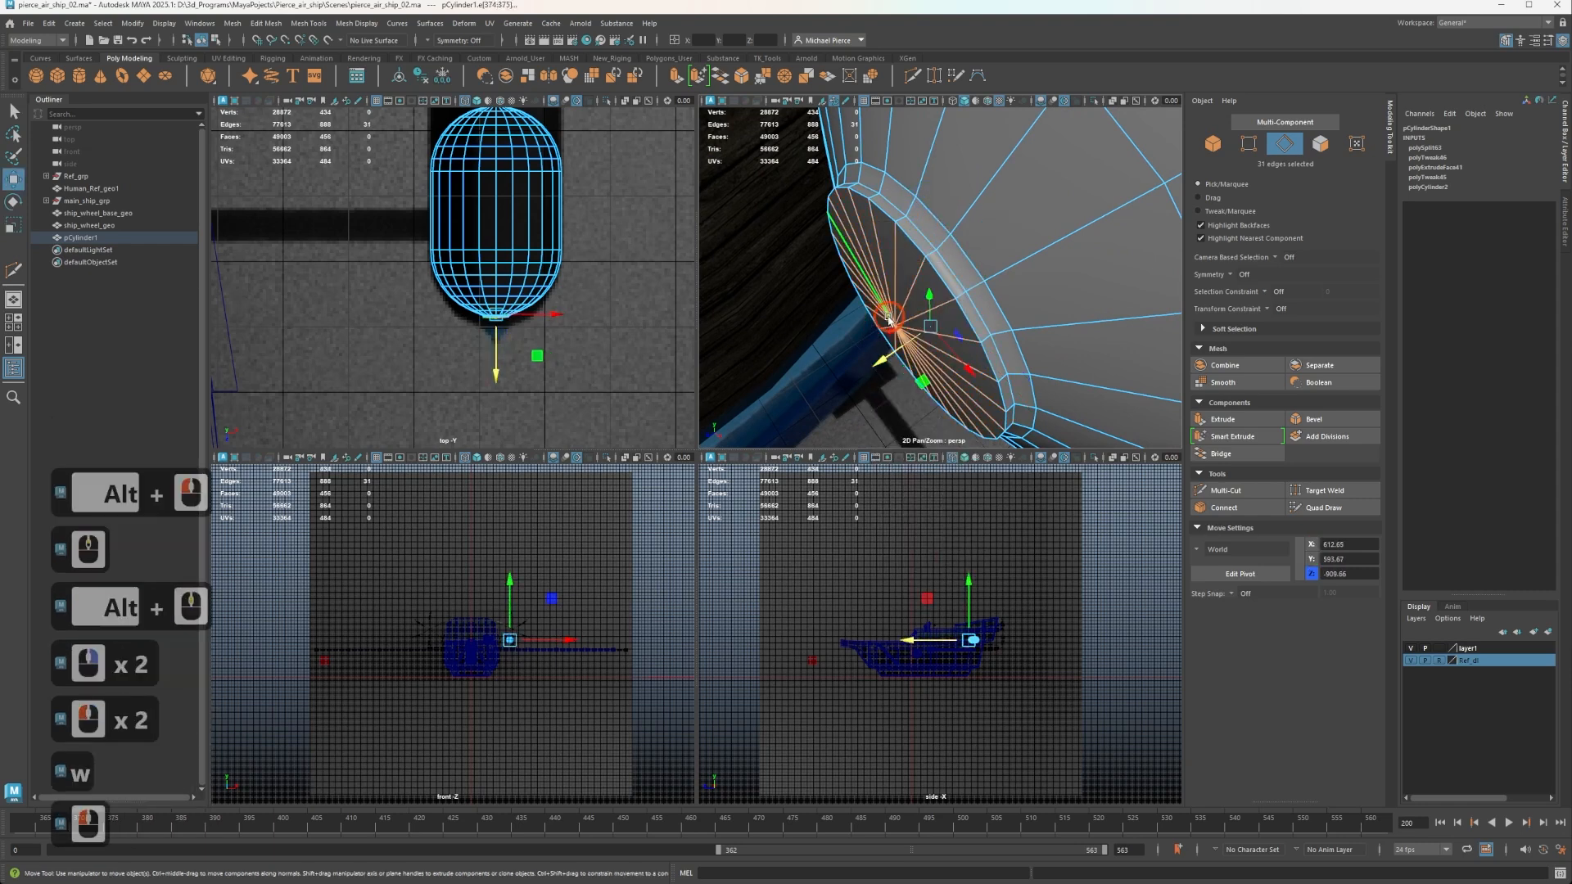
{"action": "key", "text": "ctrl+z"}
Select the edge loop around the raised disc's front rim and move it slightly along Z.
{"action": "mouse_move", "coordinate": [884, 336]}
{"action": "left_mouse_down"}
{"action": "mouse_move", "coordinate": [858, 371]}
{"action": "mouse_move", "coordinate": [846, 343]}
{"action": "mouse_move", "coordinate": [861, 344]}
{"action": "left_mouse_up"}
{"action": "left_click", "coordinate": [906, 241]}
{"action": "double_click", "coordinate": [906, 240]}
Select the raised disc's front faces, extrude them with an inward scale and move them slightly outward along Z.
{"action": "right_click_drag", "start_coordinate": [906, 261], "coordinate": [900, 296]}
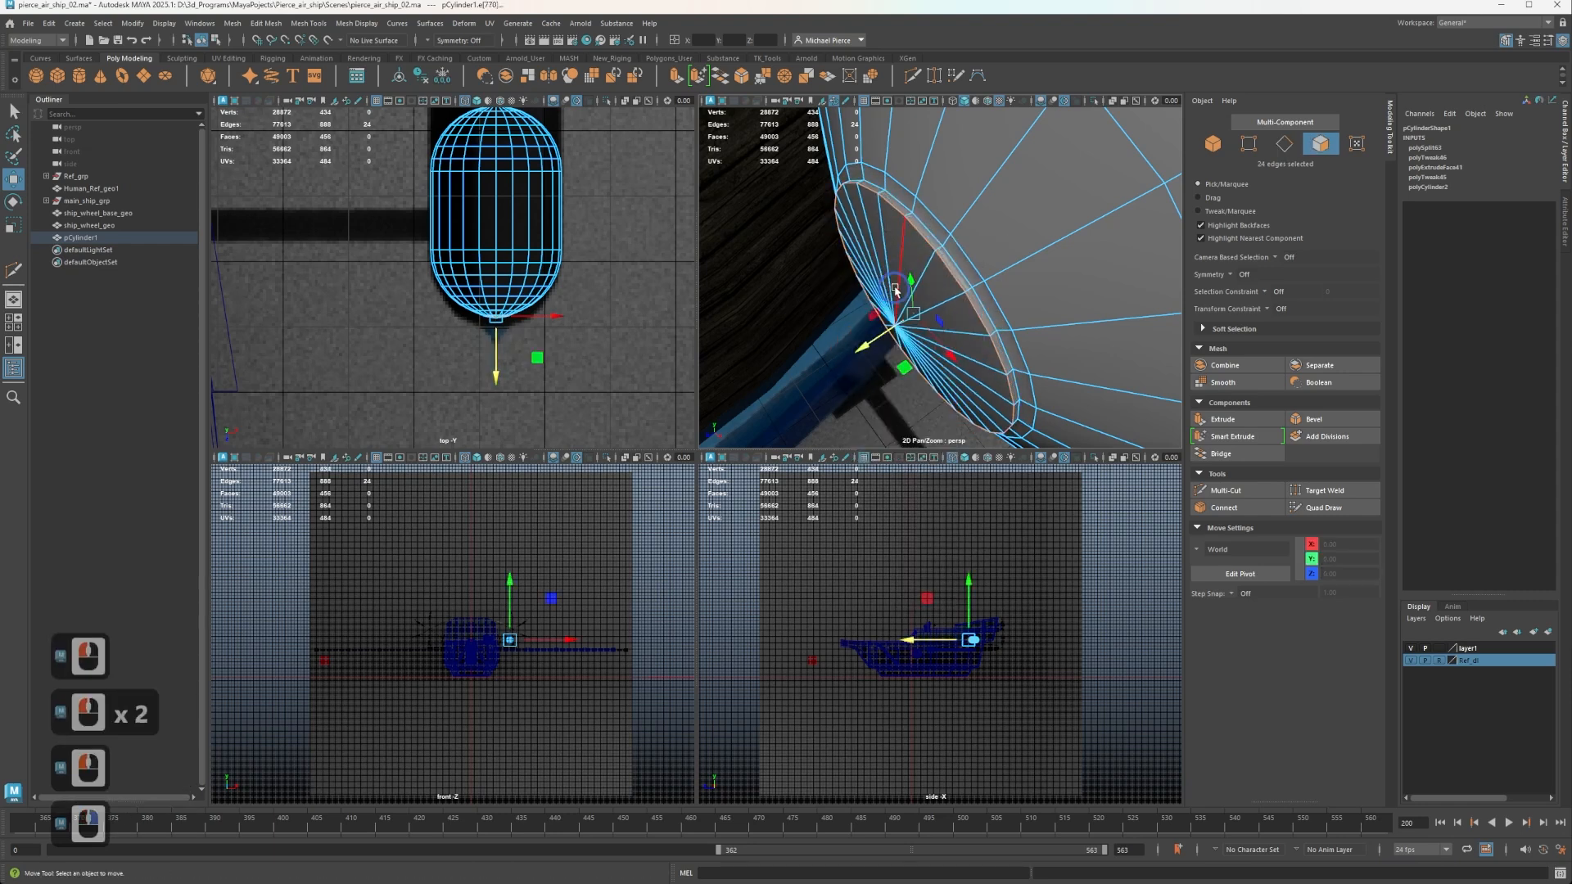
{"action": "key", "text": "Tab"}
{"action": "left_click_drag", "start_coordinate": [884, 274], "coordinate": [958, 362]}
{"action": "scroll", "coordinate": [533, 359], "scroll_direction": "up", "scroll_amount": 5}
{"action": "middle_click_drag", "start_coordinate": [571, 381], "coordinate": [456, 330], "text": "alt"}
{"action": "scroll", "coordinate": [457, 332], "scroll_direction": "up", "scroll_amount": 2}
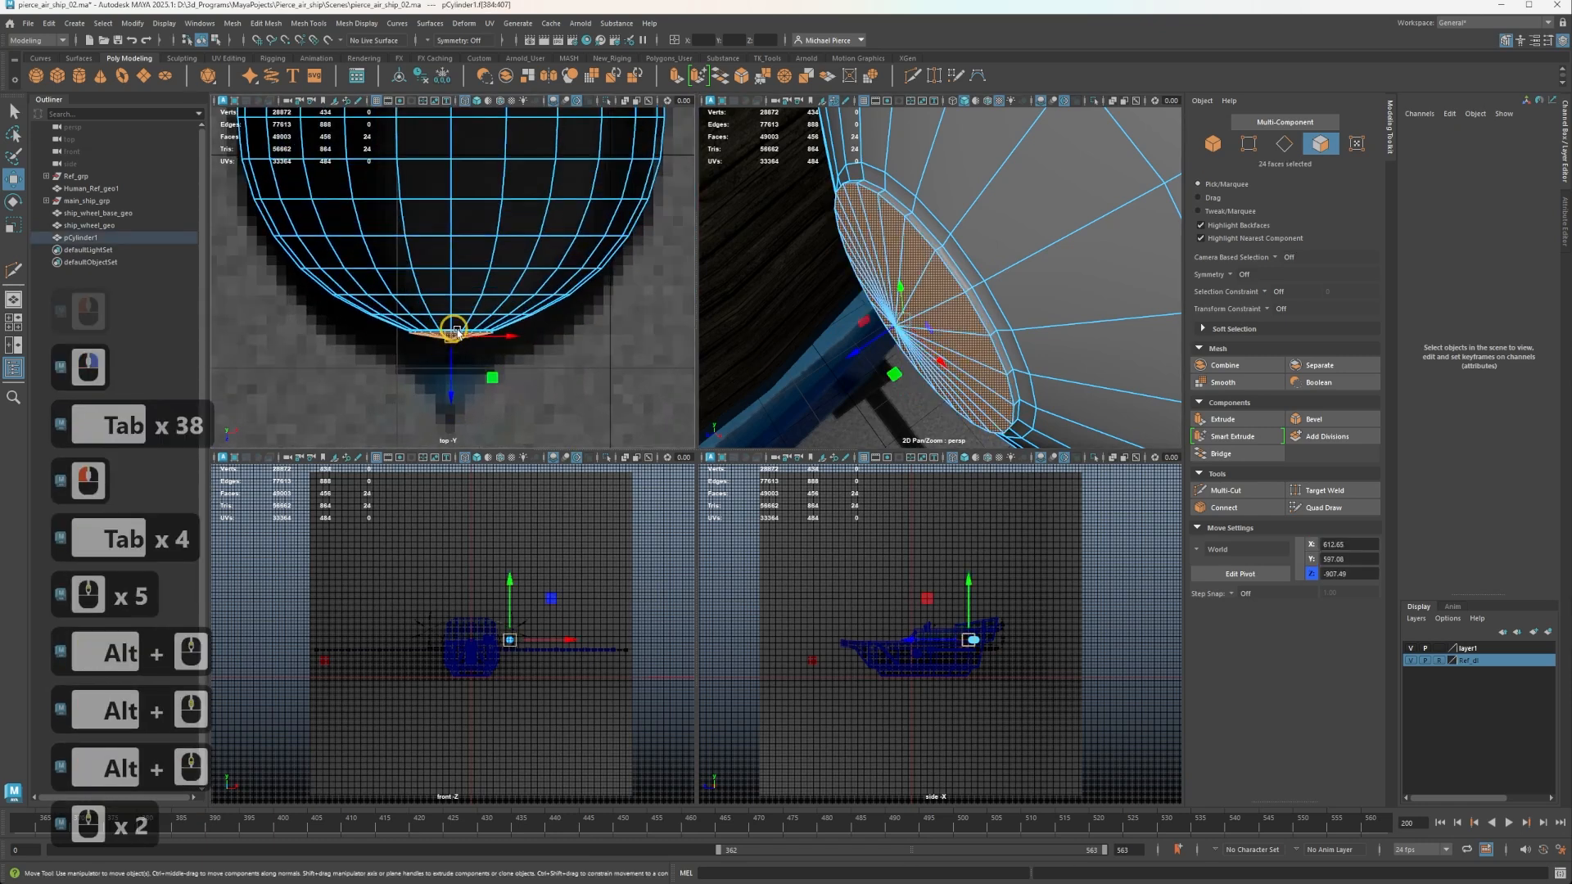
{"action": "key", "text": "r"}
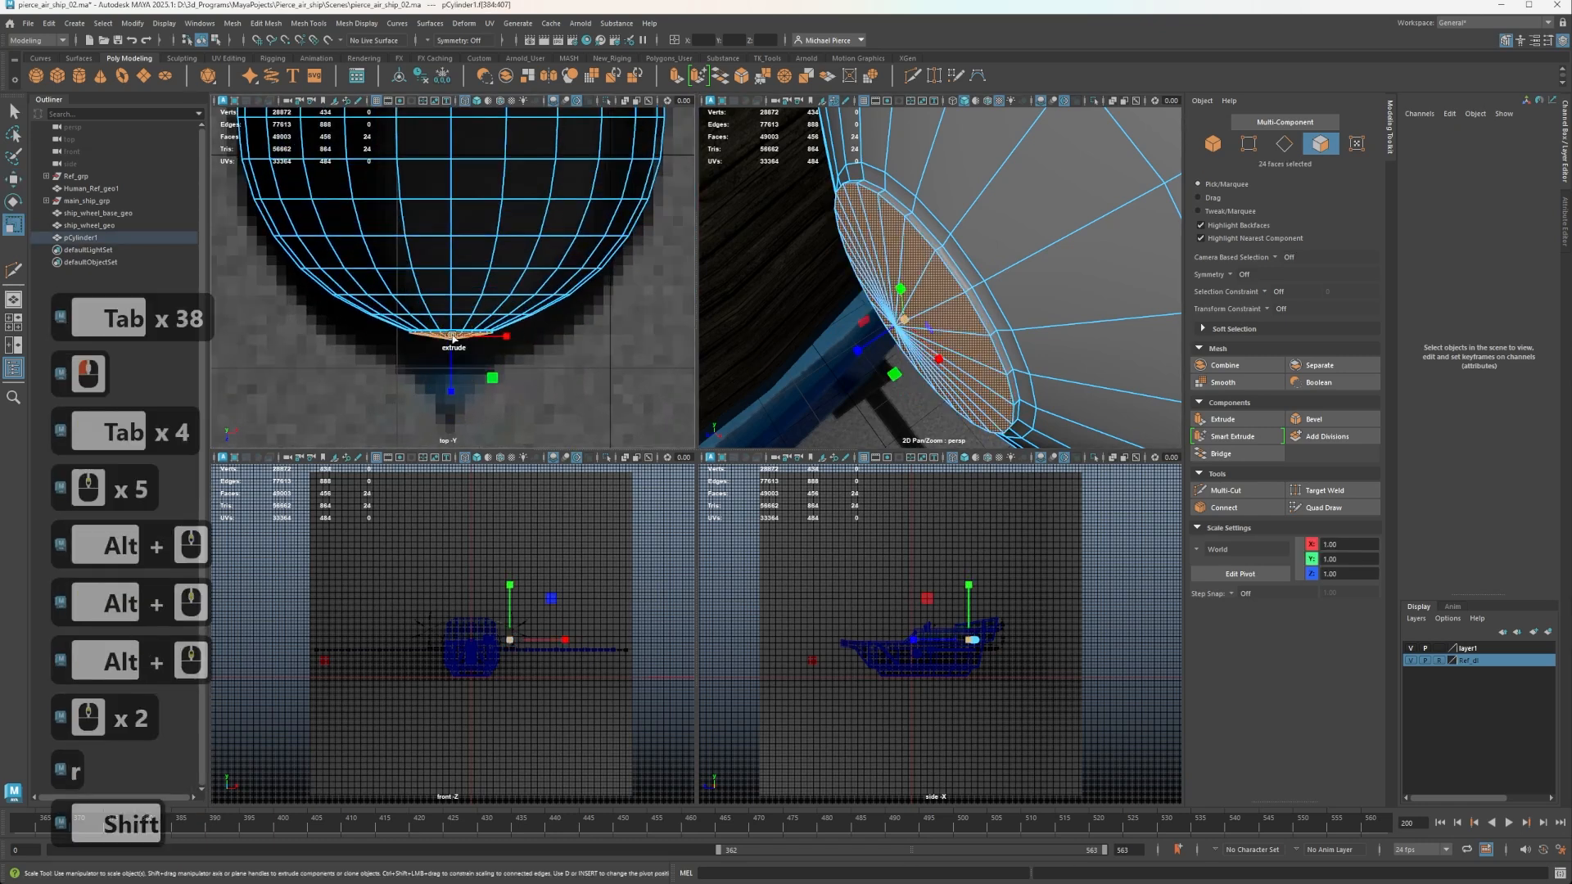
{"action": "key", "text": "r"}
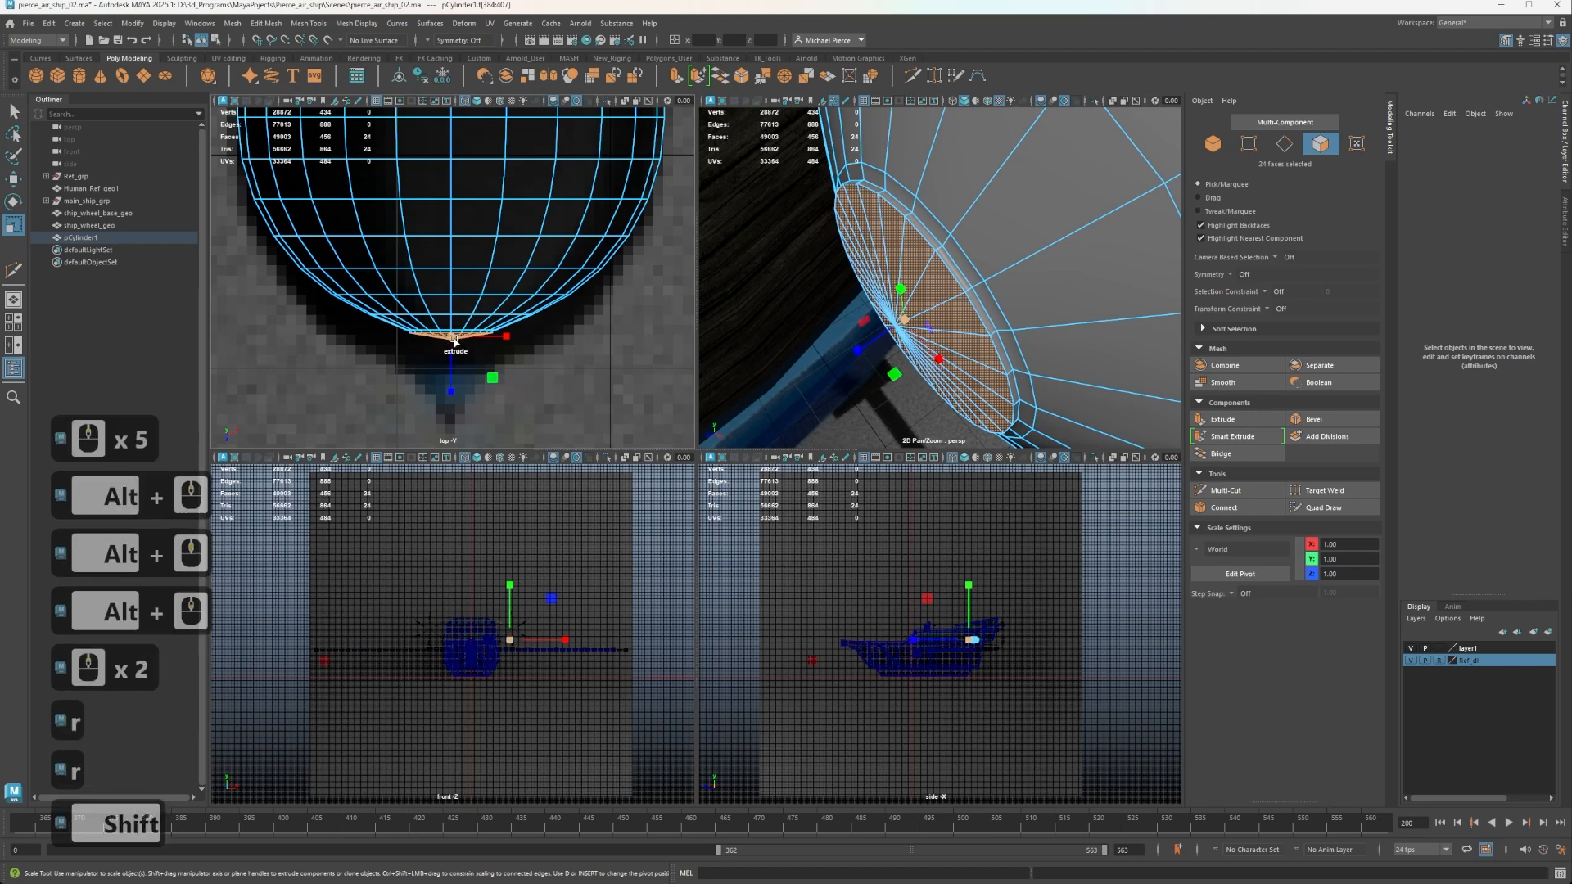
{"action": "mouse_move", "coordinate": [456, 342]}
{"action": "left_mouse_down", "text": "shift"}
{"action": "mouse_move", "coordinate": [442, 344]}
{"action": "mouse_move", "coordinate": [451, 363]}
{"action": "left_mouse_up", "text": "shift"}
{"action": "key", "text": "w"}
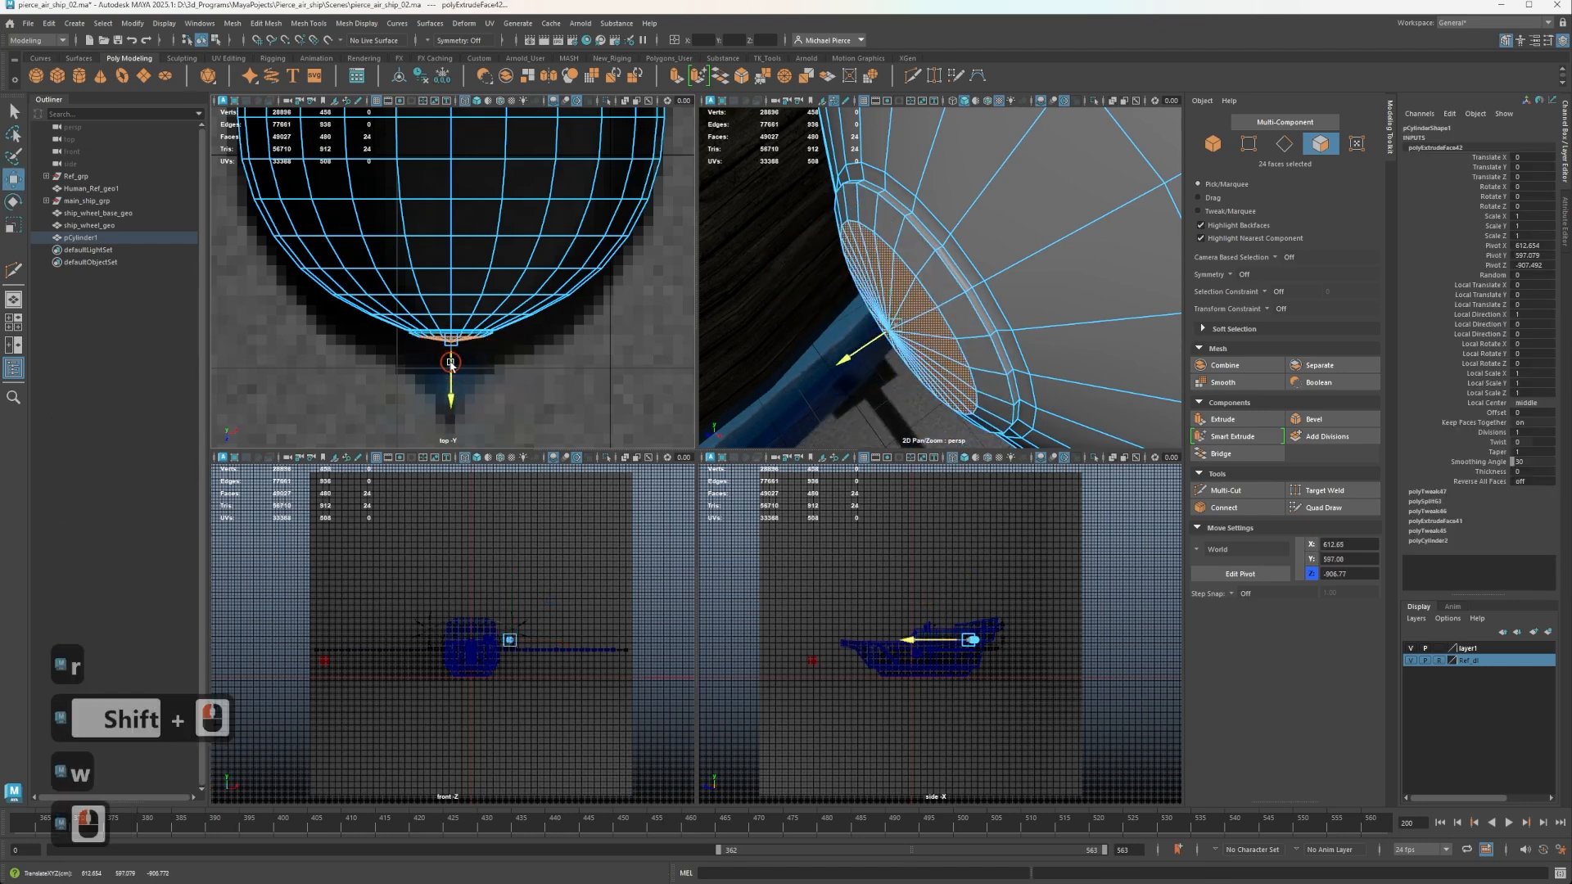
{"action": "left_click", "coordinate": [451, 360]}
Extrude the end faces again to a smaller circle, move them outward along Z and scale them down.
{"action": "key", "text": "r"}
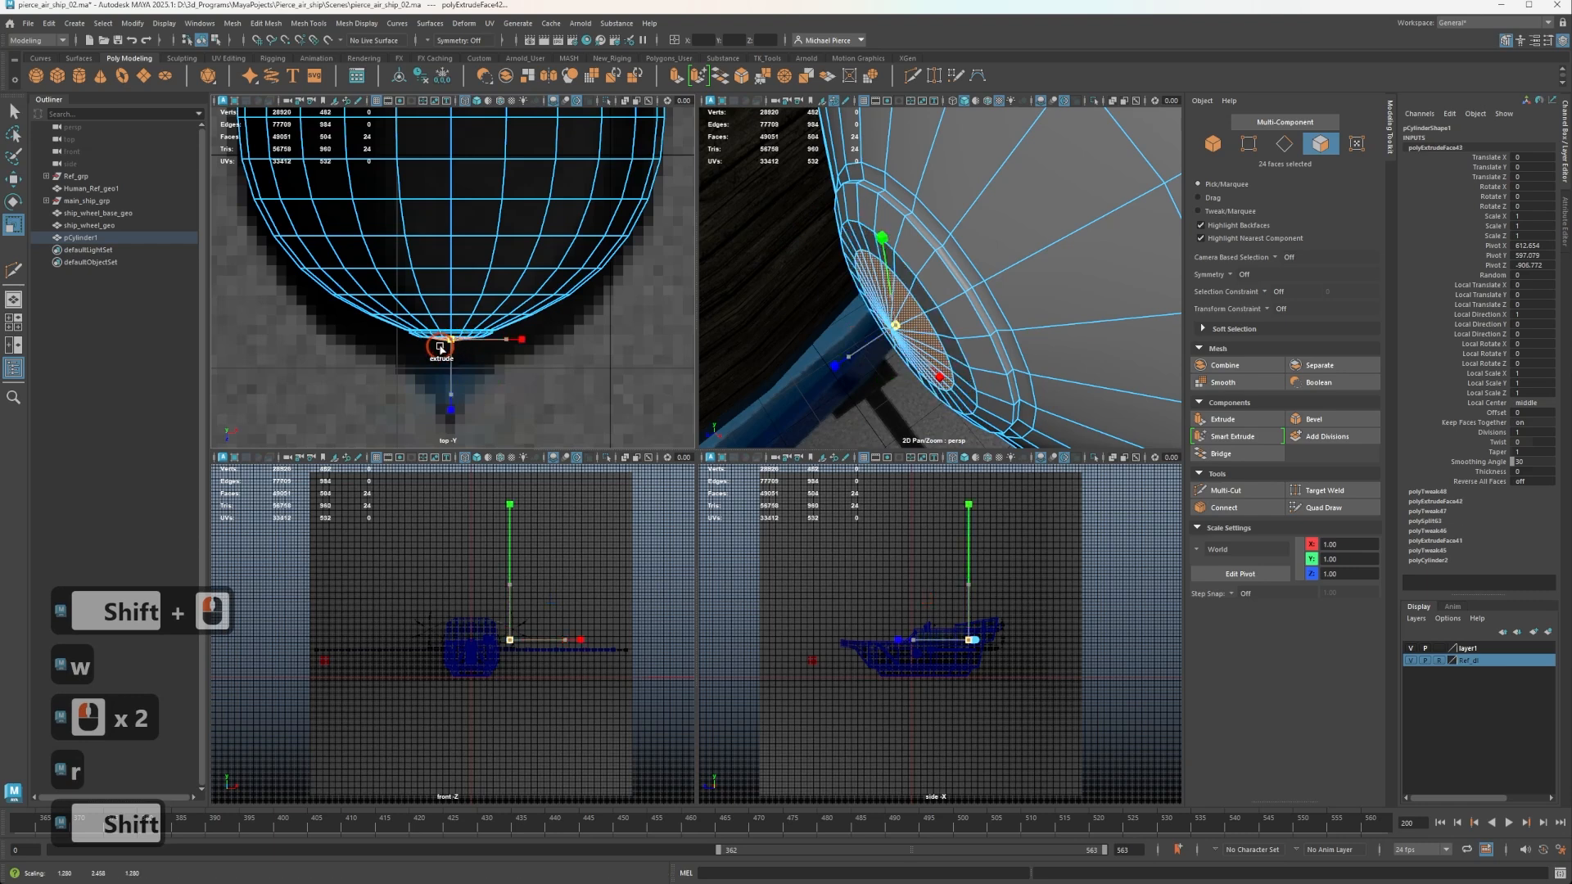
{"action": "left_click_drag", "start_coordinate": [453, 345], "coordinate": [448, 393], "text": "shift"}
{"action": "key", "text": "w"}
{"action": "key", "text": "r"}
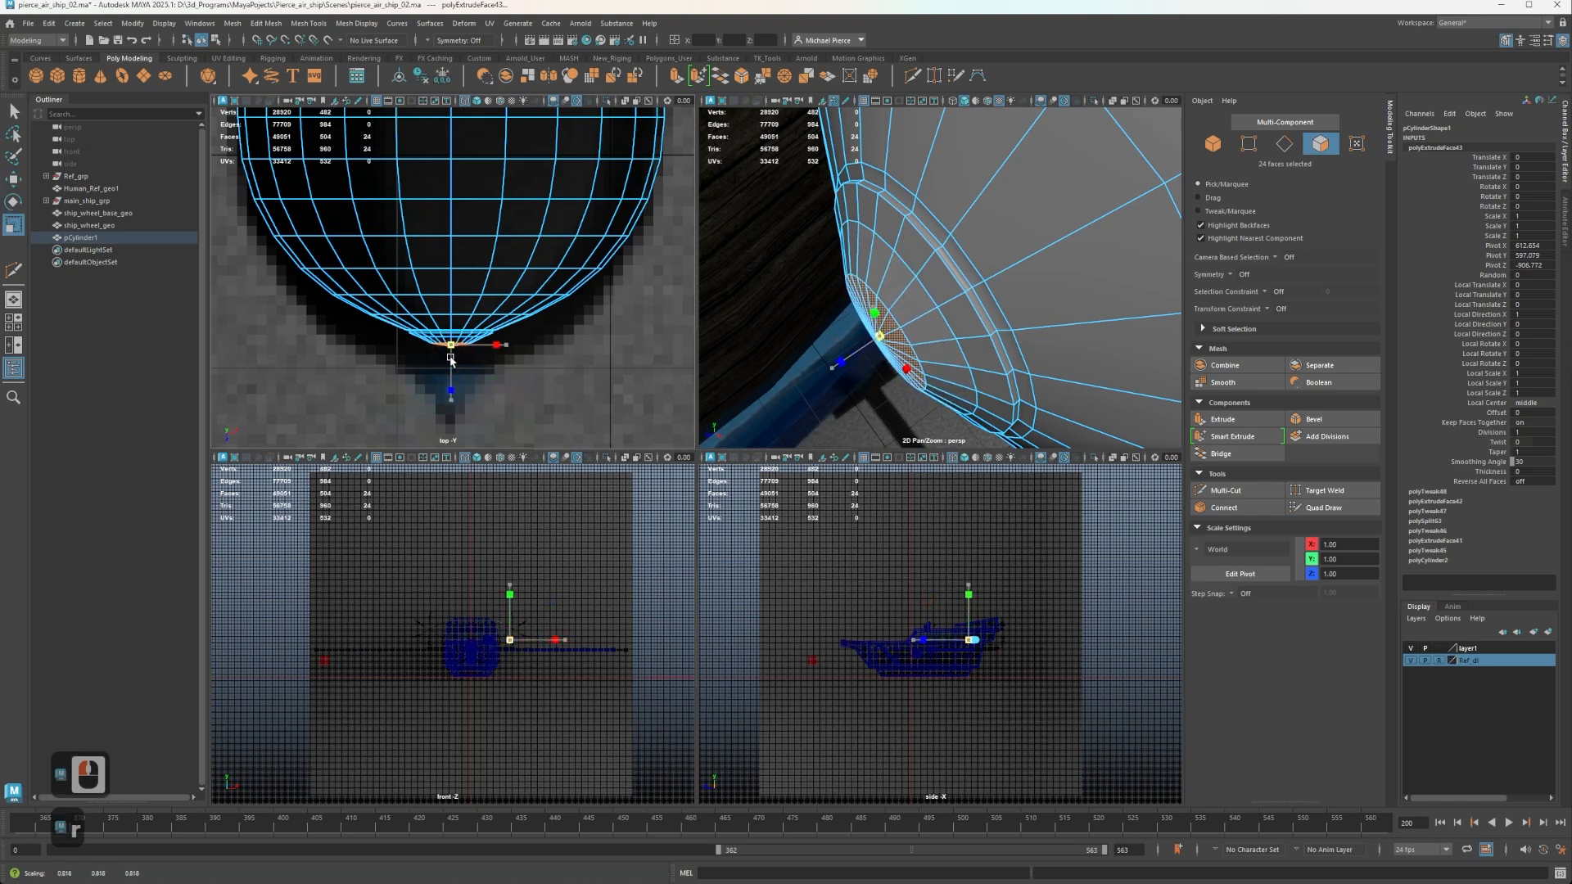
Extrude the end faces further along Z into a tapered neck reaching toward the reference pod's pointed tip.
{"action": "left_click", "coordinate": [451, 360]}
{"action": "key", "text": "w"}
{"action": "mouse_move", "coordinate": [450, 384]}
{"action": "left_mouse_down"}
{"action": "mouse_move", "coordinate": [450, 409]}
{"action": "mouse_move", "coordinate": [444, 382]}
{"action": "left_mouse_up"}
{"action": "key", "text": "r"}
{"action": "scroll", "coordinate": [913, 295], "scroll_direction": "up", "scroll_amount": 3}
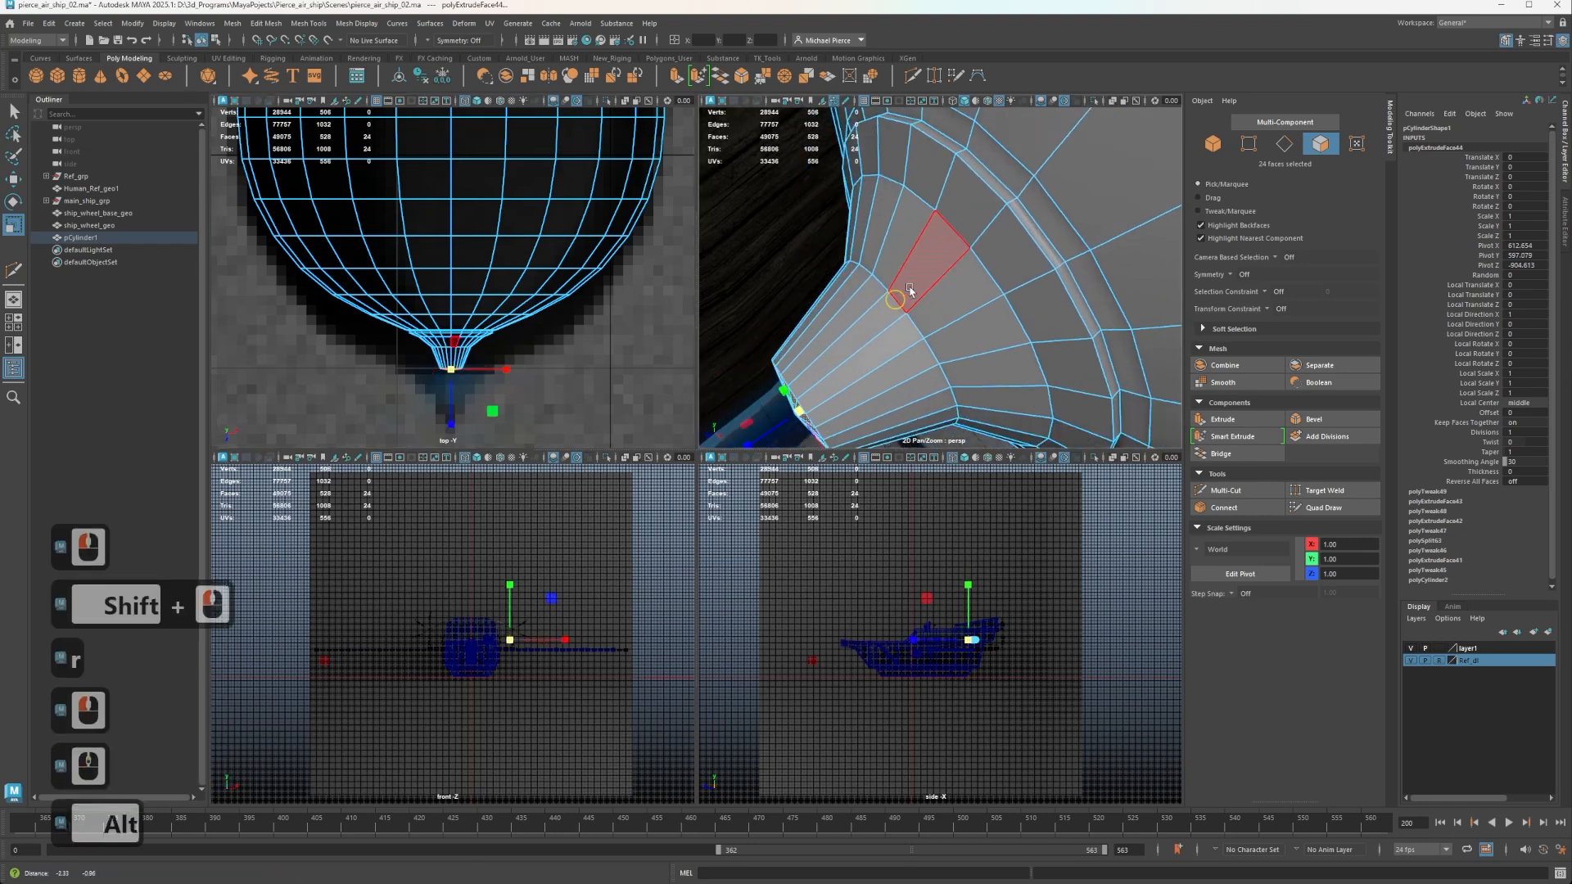
{"action": "left_click_drag", "start_coordinate": [912, 295], "coordinate": [959, 275], "text": "alt"}
{"action": "middle_click_drag", "start_coordinate": [960, 274], "coordinate": [947, 286], "text": "alt"}
{"action": "left_click", "coordinate": [1020, 220]}
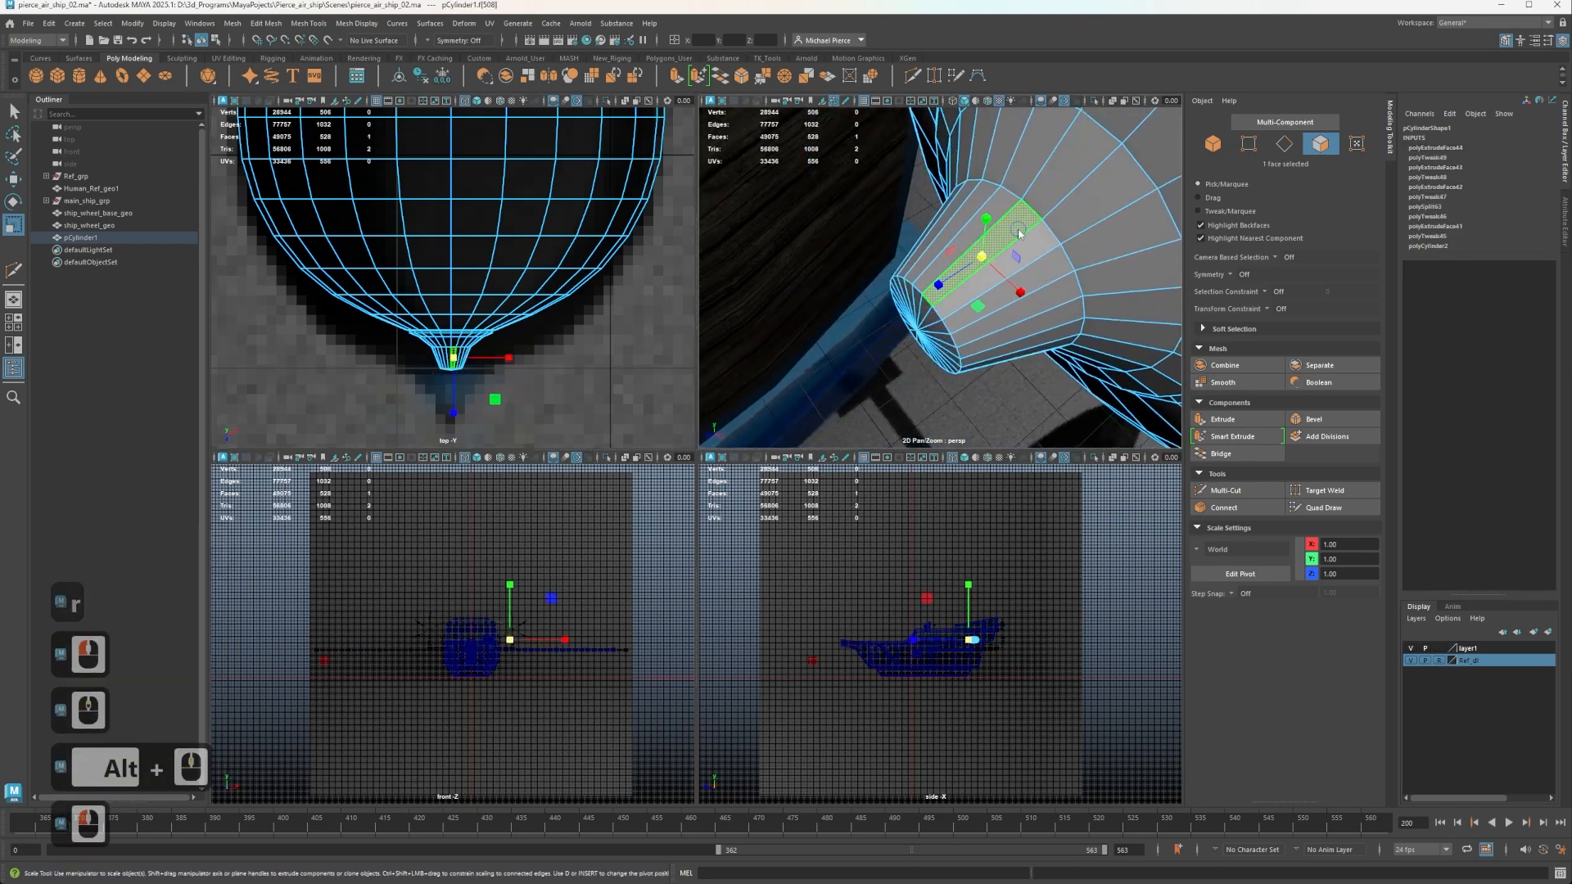
{"action": "right_click_drag", "start_coordinate": [1018, 220], "coordinate": [902, 204]}
{"action": "left_click", "coordinate": [920, 339]}
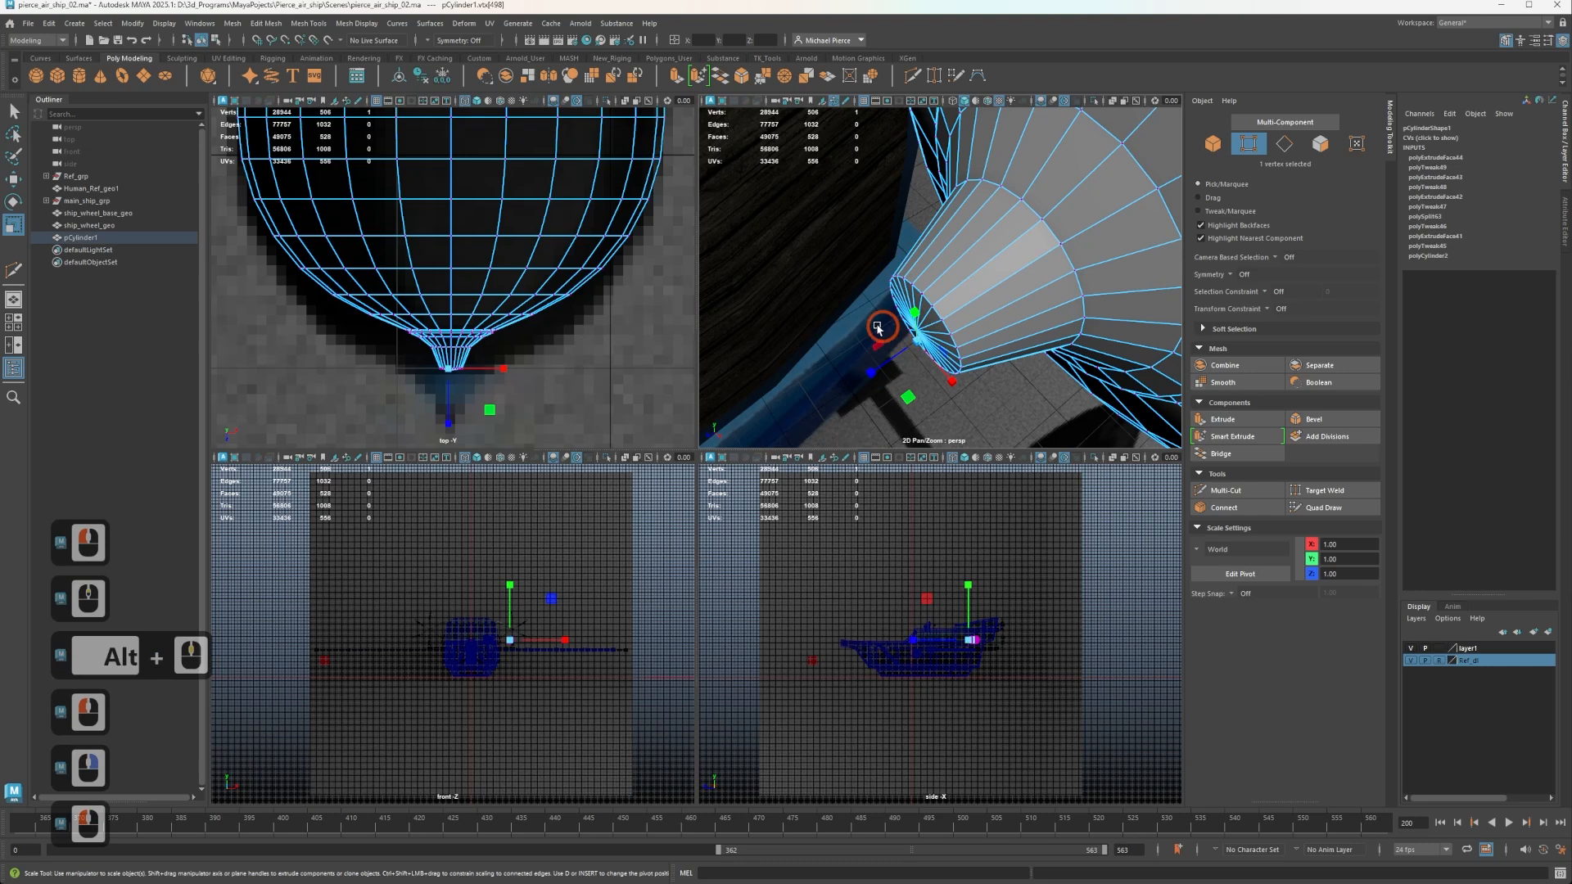
{"action": "left_click", "coordinate": [889, 233]}
{"action": "left_click", "coordinate": [897, 308]}
{"action": "right_click", "coordinate": [932, 315]}
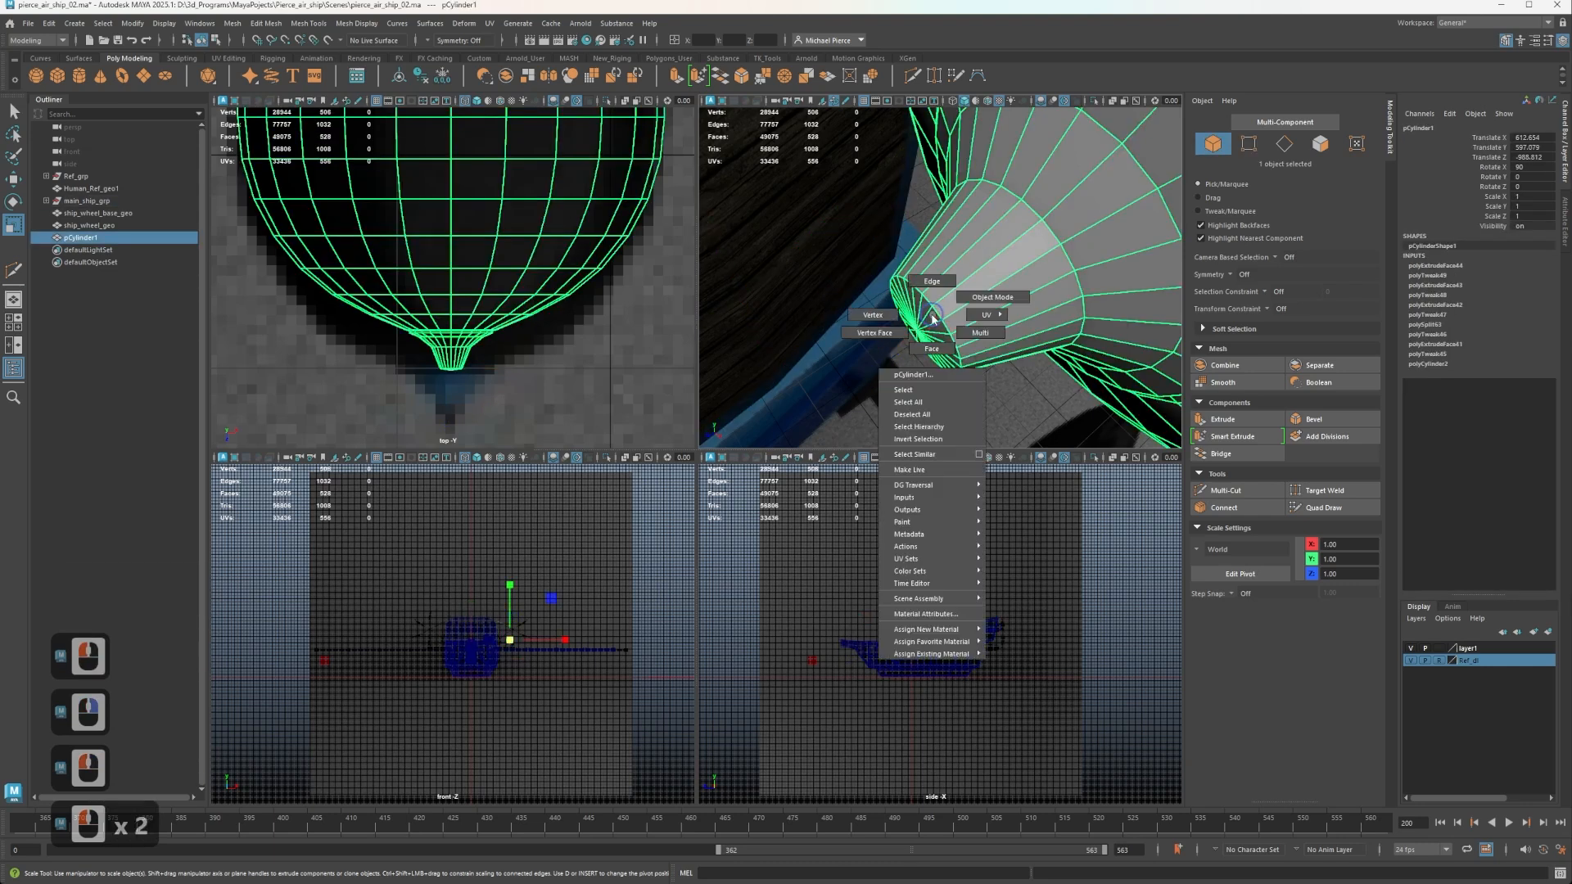
{"action": "left_click", "coordinate": [884, 315]}
{"action": "left_click", "coordinate": [921, 334]}
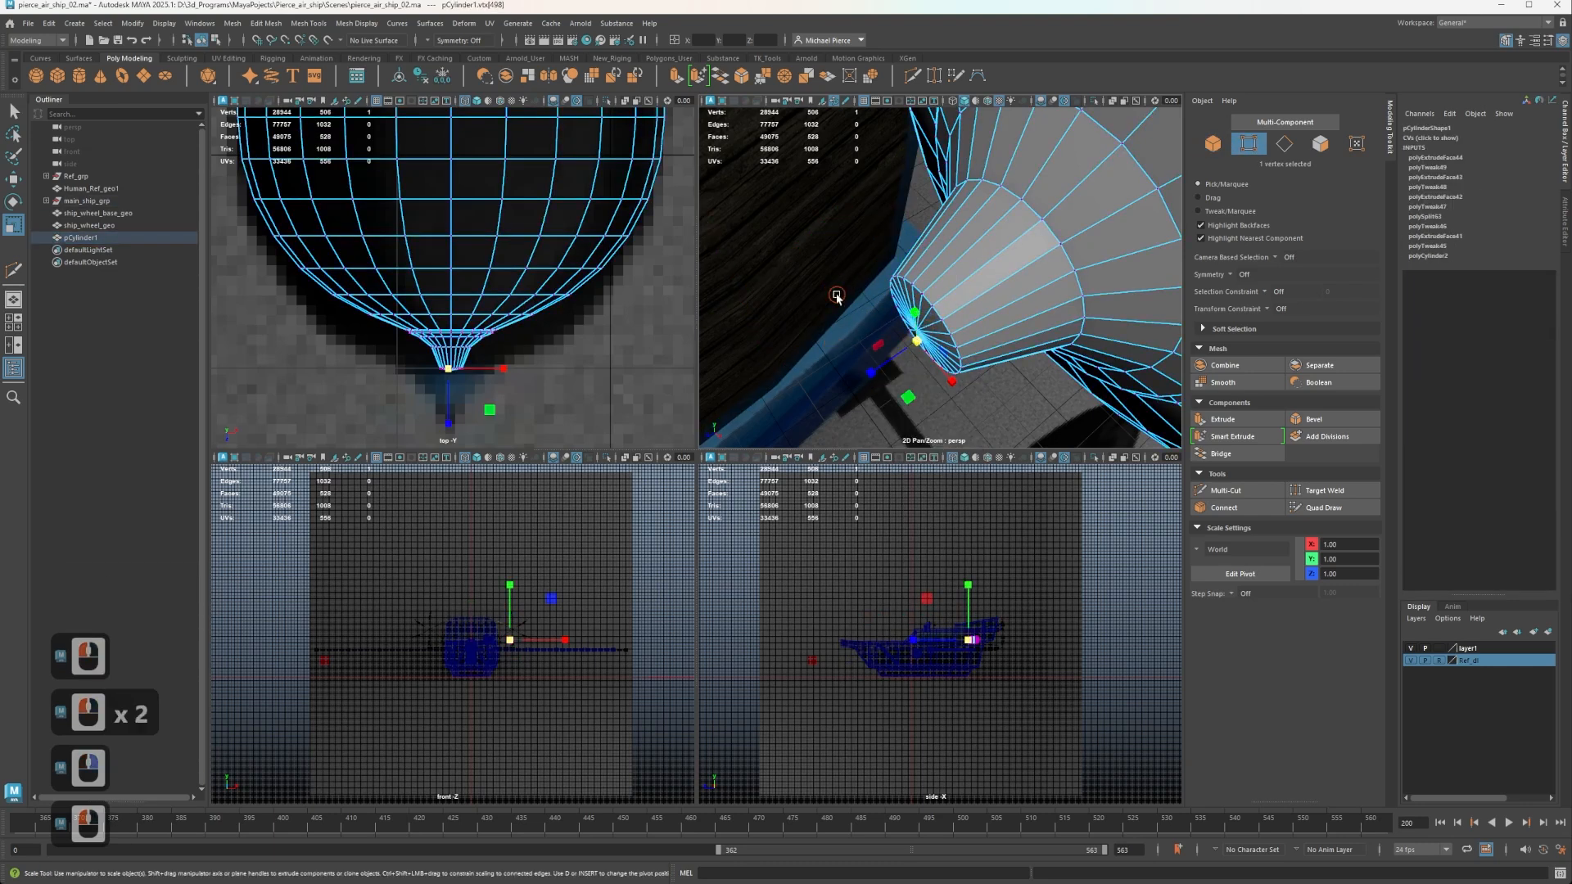
{"action": "left_click", "coordinate": [837, 296]}
{"action": "left_click", "coordinate": [942, 325]}
{"action": "left_click_drag", "start_coordinate": [950, 326], "coordinate": [988, 304], "text": "alt"}
{"action": "right_click_drag", "start_coordinate": [917, 300], "coordinate": [842, 295]}
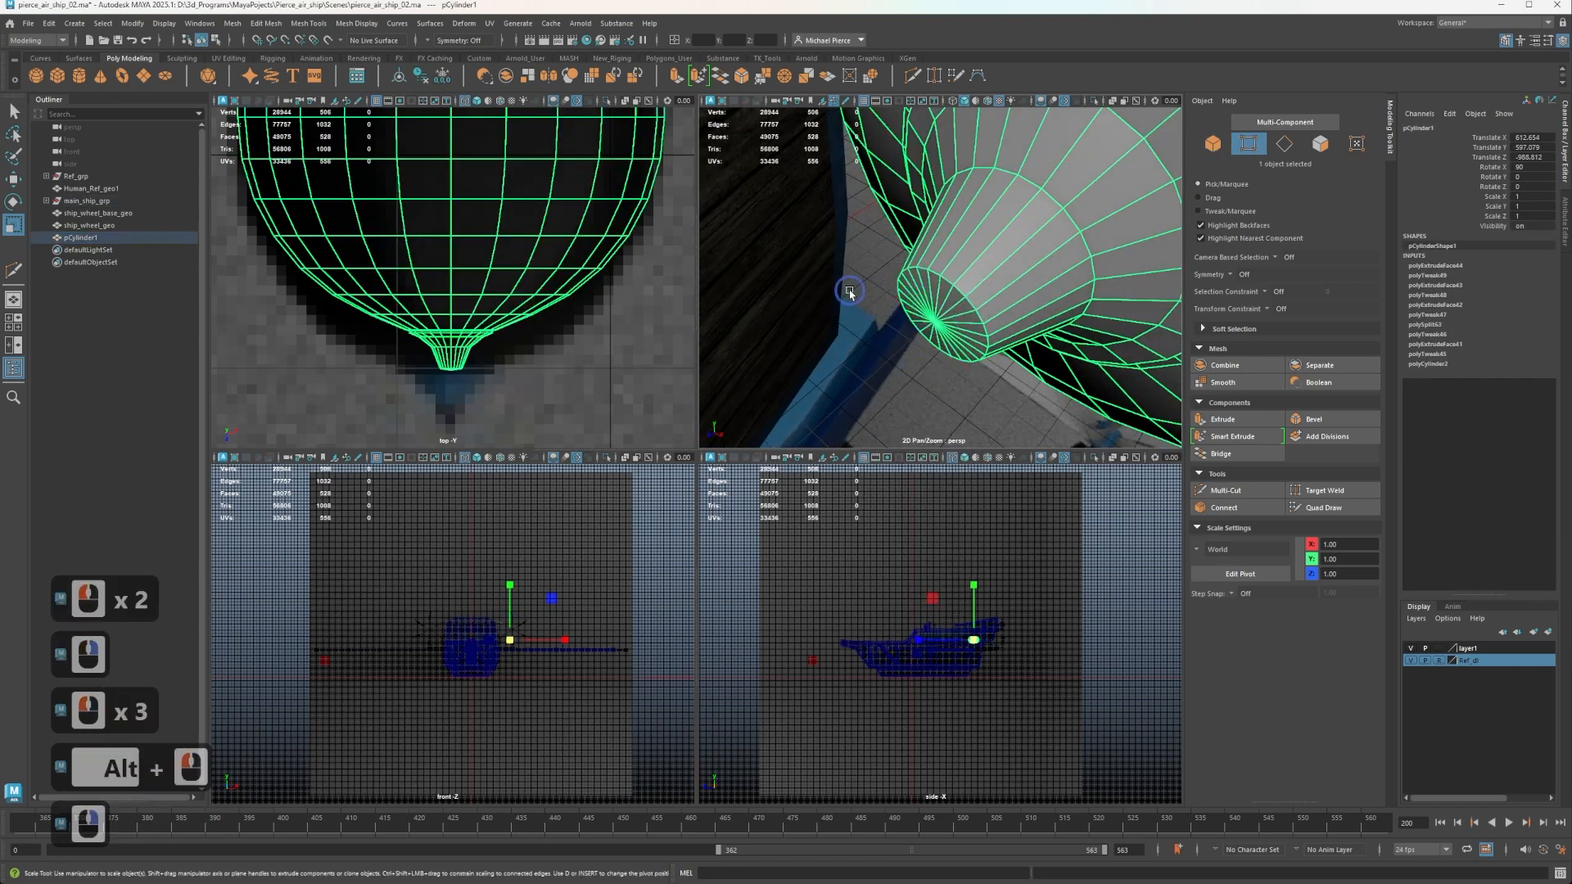
Select the centre vertex of the neck's end cap and pull it outward along Z to form a pointed tip.
{"action": "left_click", "coordinate": [957, 326]}
{"action": "key", "text": "q"}
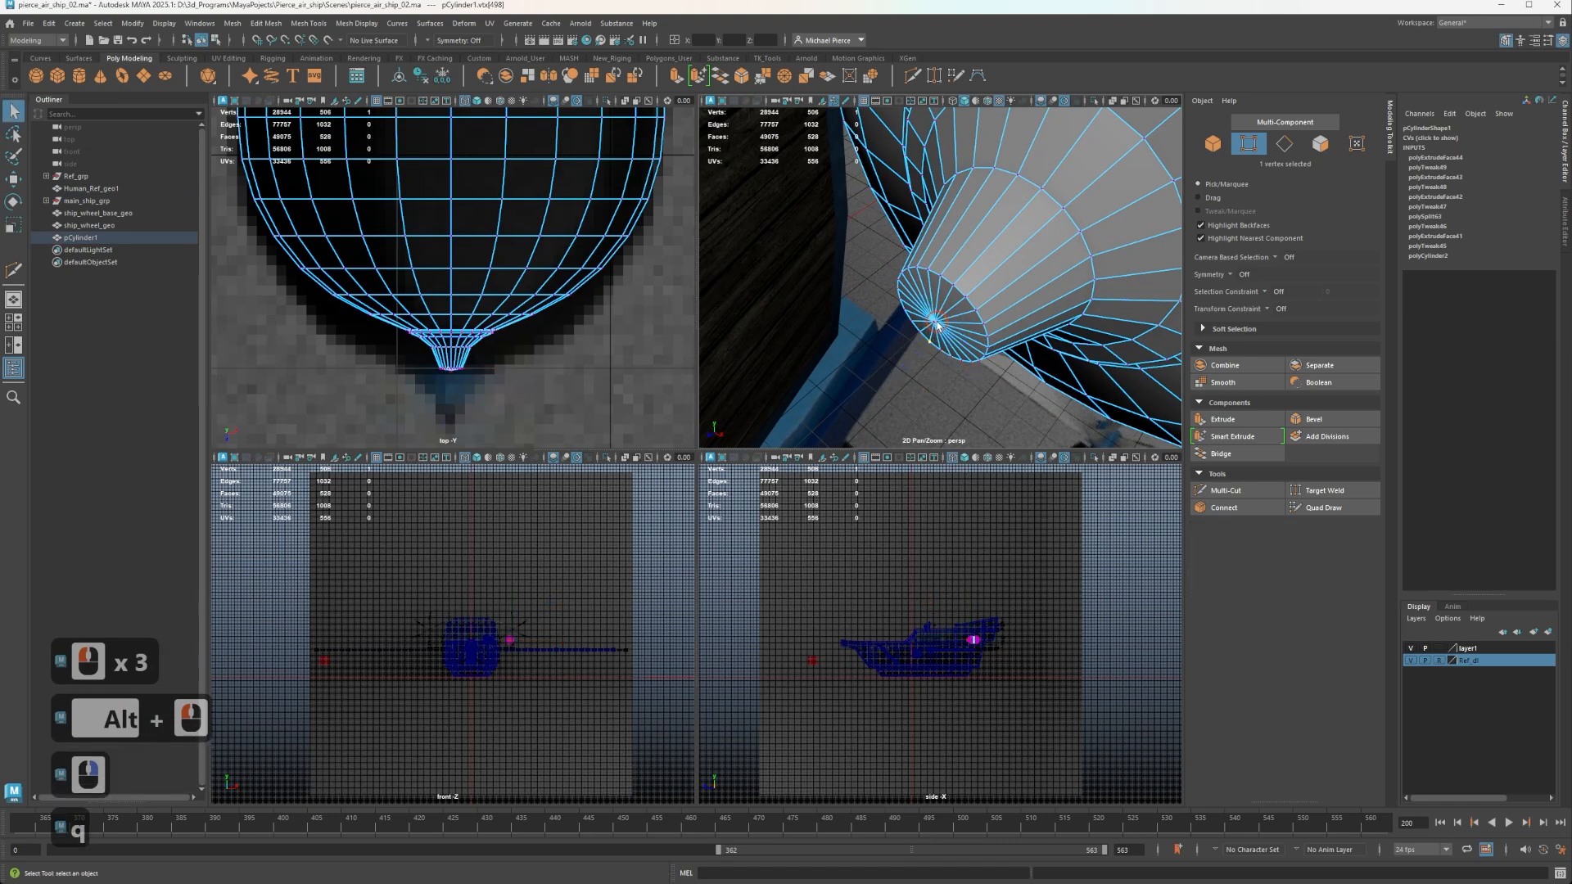
{"action": "left_click", "coordinate": [936, 324]}
{"action": "key", "text": "w"}
{"action": "left_click_drag", "start_coordinate": [899, 357], "coordinate": [777, 528]}
{"action": "right_click_drag", "start_coordinate": [972, 278], "coordinate": [1048, 254]}
Select the whole pod and move it along Z to align its pointed tip with the reference tip.
{"action": "scroll", "coordinate": [1052, 254], "scroll_direction": "down", "scroll_amount": 3}
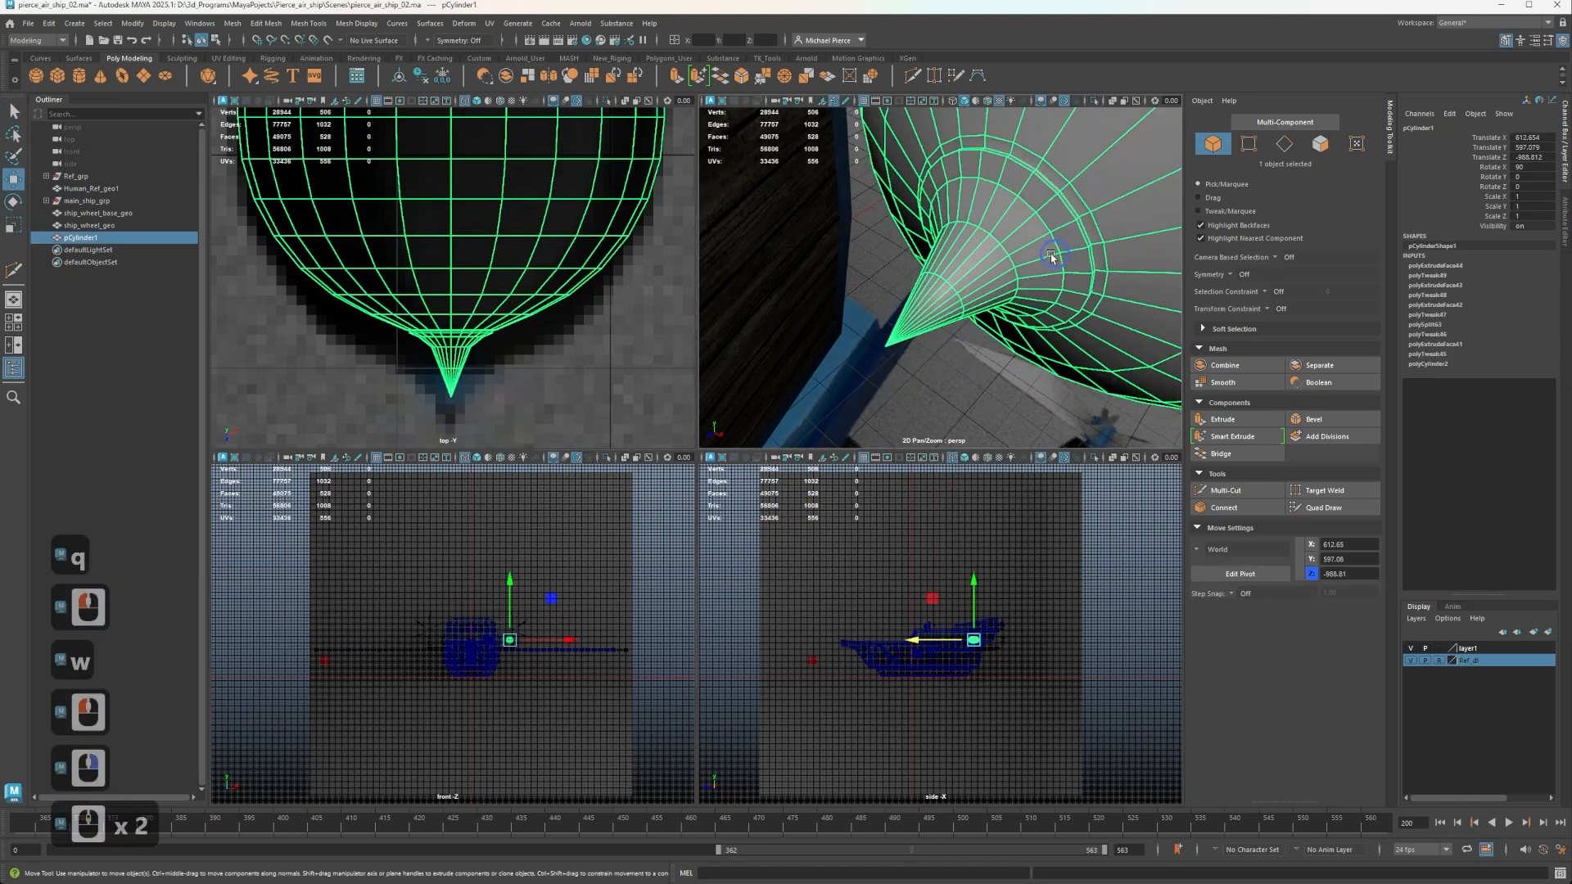
{"action": "left_click", "coordinate": [1006, 264]}
{"action": "scroll", "coordinate": [1006, 263], "scroll_direction": "up", "scroll_amount": 2}
{"action": "scroll", "coordinate": [1004, 260], "scroll_direction": "down", "scroll_amount": 11}
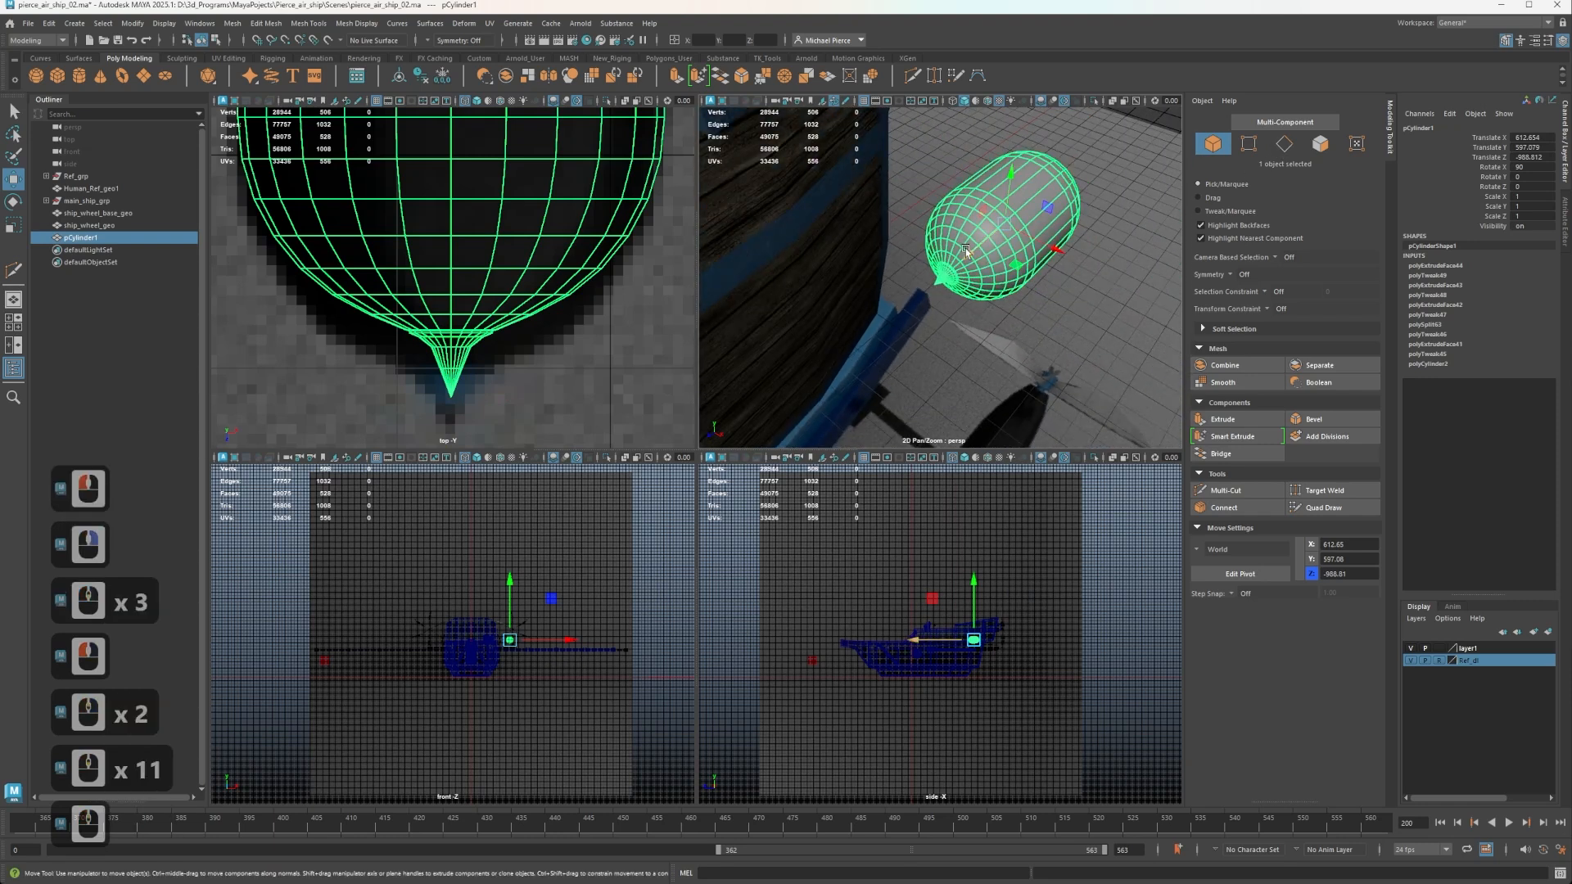
{"action": "left_click_drag", "start_coordinate": [968, 252], "coordinate": [964, 263]}
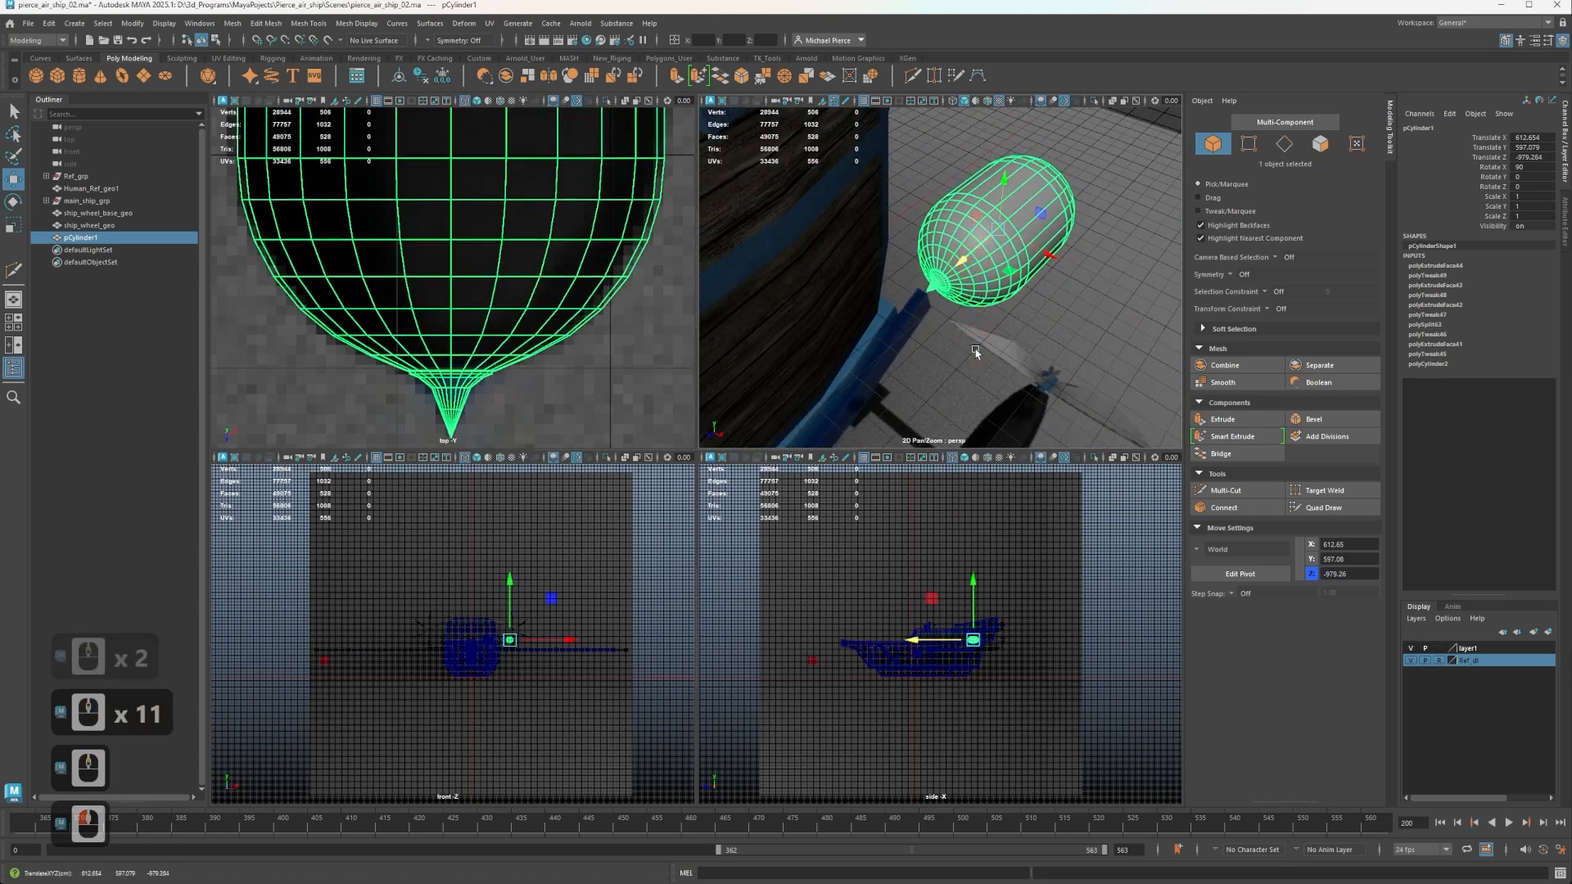
Move the whole pod down along Y to the height of the reference pod, about 458.5.
{"action": "scroll", "coordinate": [920, 677], "scroll_direction": "up", "scroll_amount": 9}
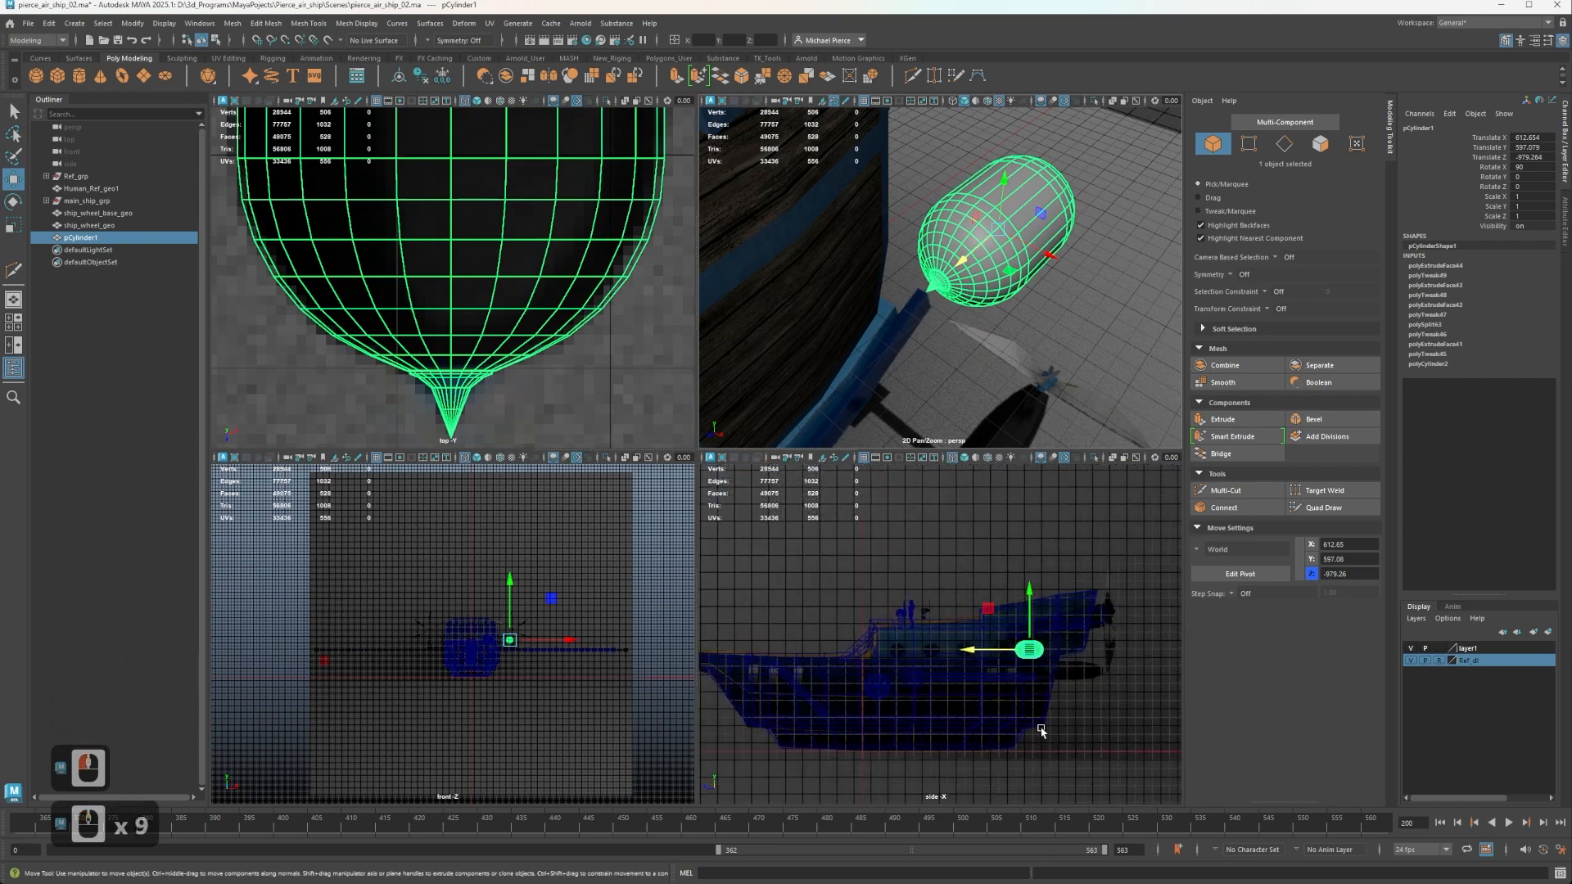
{"action": "middle_click_drag", "start_coordinate": [1039, 729], "coordinate": [870, 667], "text": "alt"}
{"action": "scroll", "coordinate": [870, 666], "scroll_direction": "up", "scroll_amount": 3, "text": "alt"}
{"action": "scroll", "coordinate": [905, 626], "scroll_direction": "up", "scroll_amount": 4}
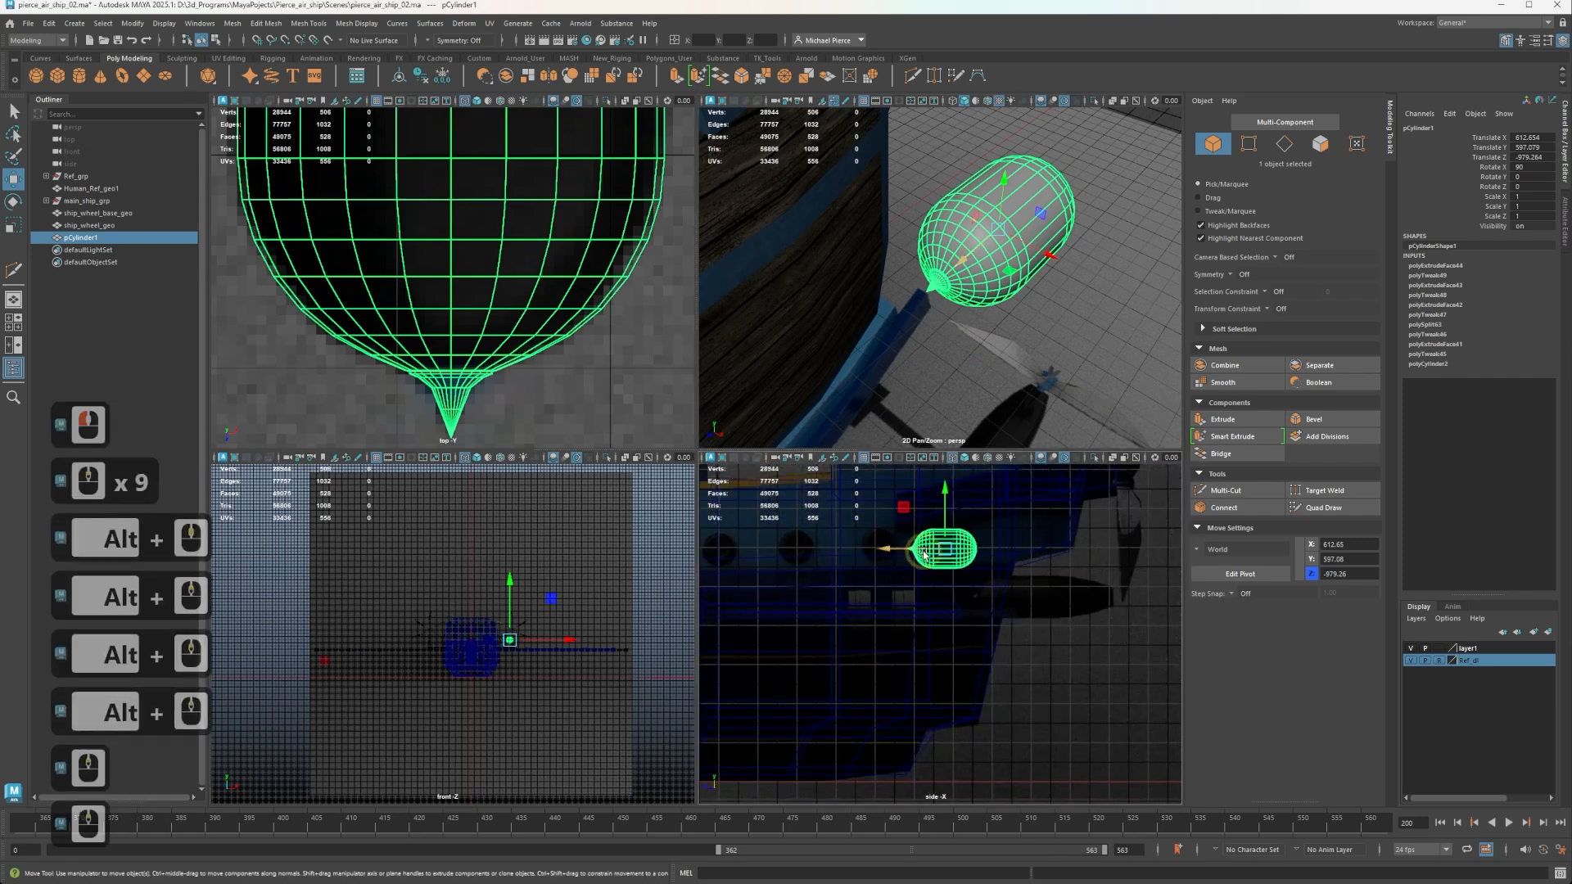
{"action": "middle_click_drag", "start_coordinate": [925, 598], "coordinate": [889, 788], "text": "alt"}
{"action": "middle_click_drag", "start_coordinate": [947, 741], "coordinate": [929, 653], "text": "alt"}
{"action": "scroll", "coordinate": [940, 749], "scroll_direction": "up", "scroll_amount": 1, "text": "alt"}
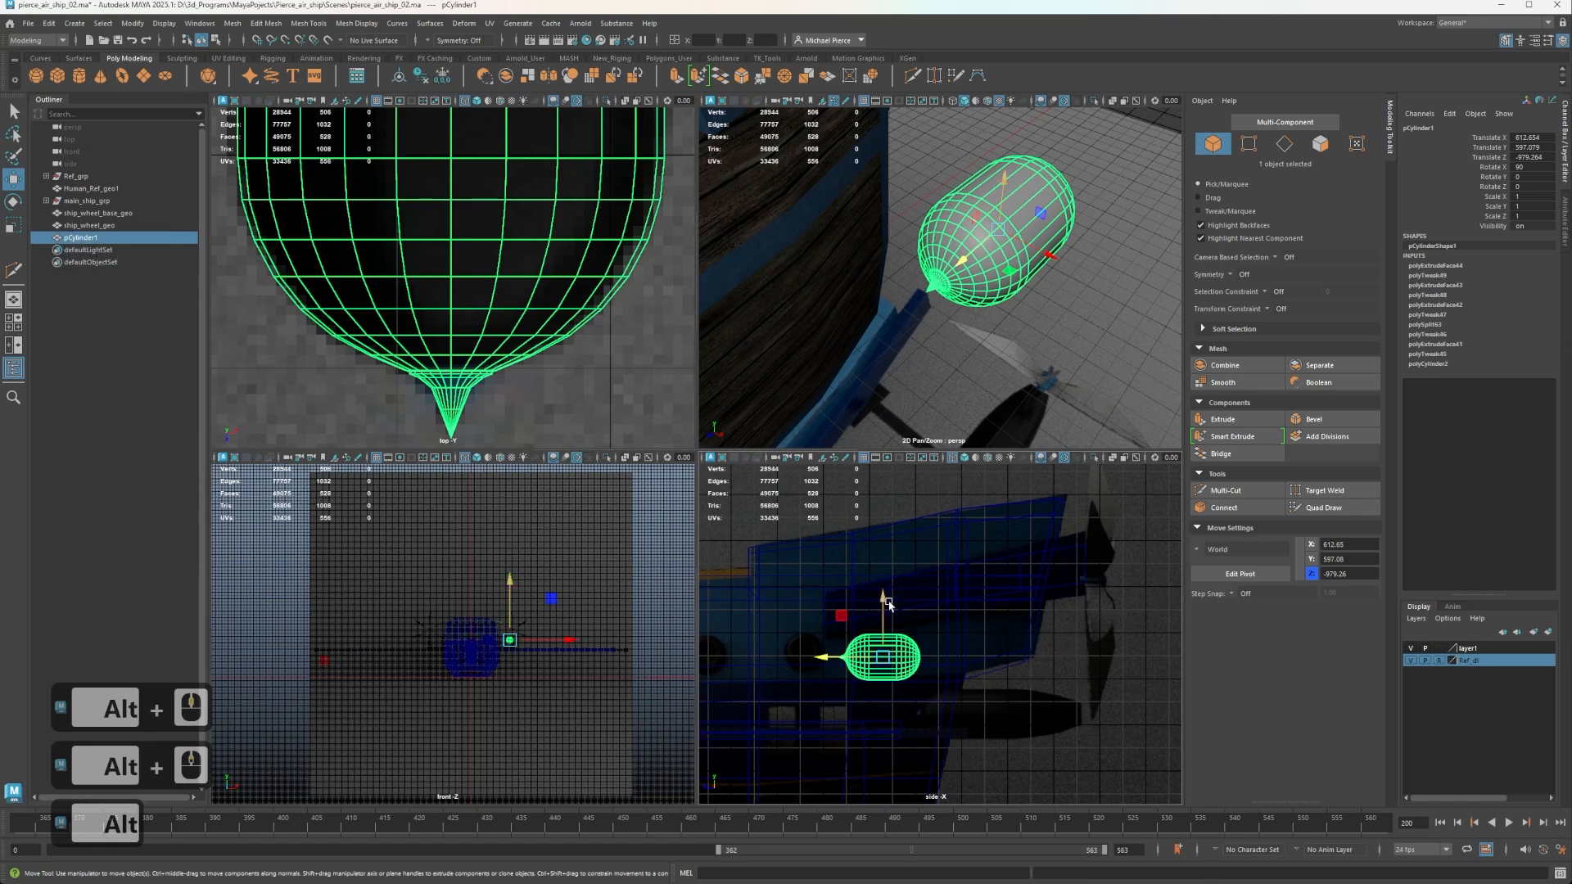
{"action": "left_click_drag", "start_coordinate": [890, 605], "coordinate": [915, 672]}
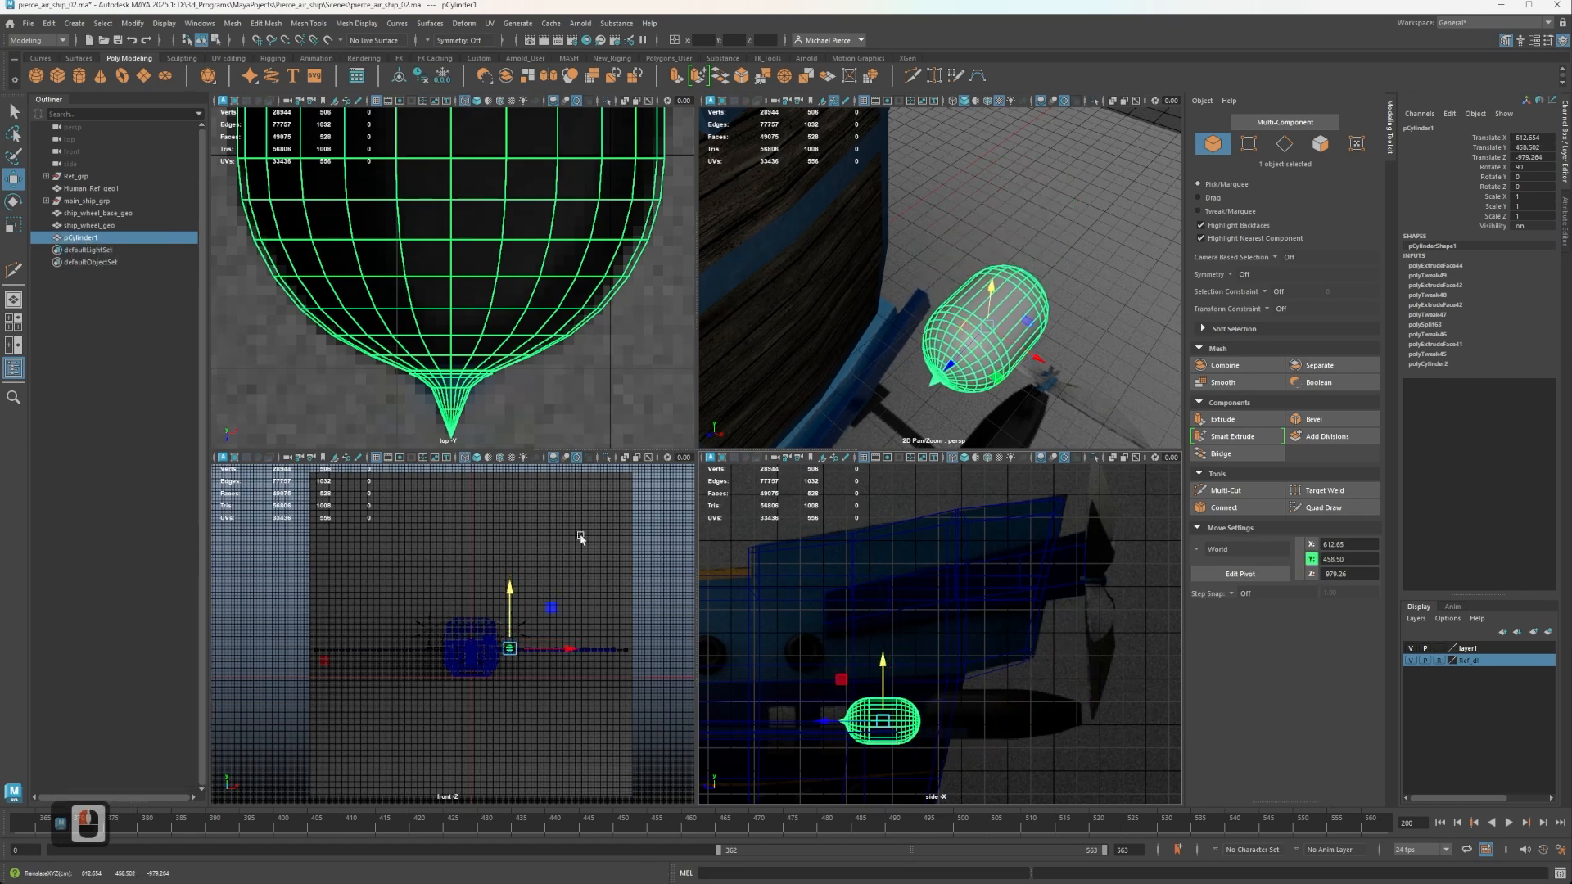
Select the vertices of the rounded propeller-side end and move them along Z to lengthen the pod.
{"action": "scroll", "coordinate": [309, 281], "scroll_direction": "down", "scroll_amount": 3}
{"action": "scroll", "coordinate": [328, 262], "scroll_direction": "down", "scroll_amount": 2, "text": "alt"}
{"action": "middle_click_drag", "start_coordinate": [355, 238], "coordinate": [401, 390], "text": "alt"}
{"action": "middle_click_drag", "start_coordinate": [453, 204], "coordinate": [423, 259], "text": "alt"}
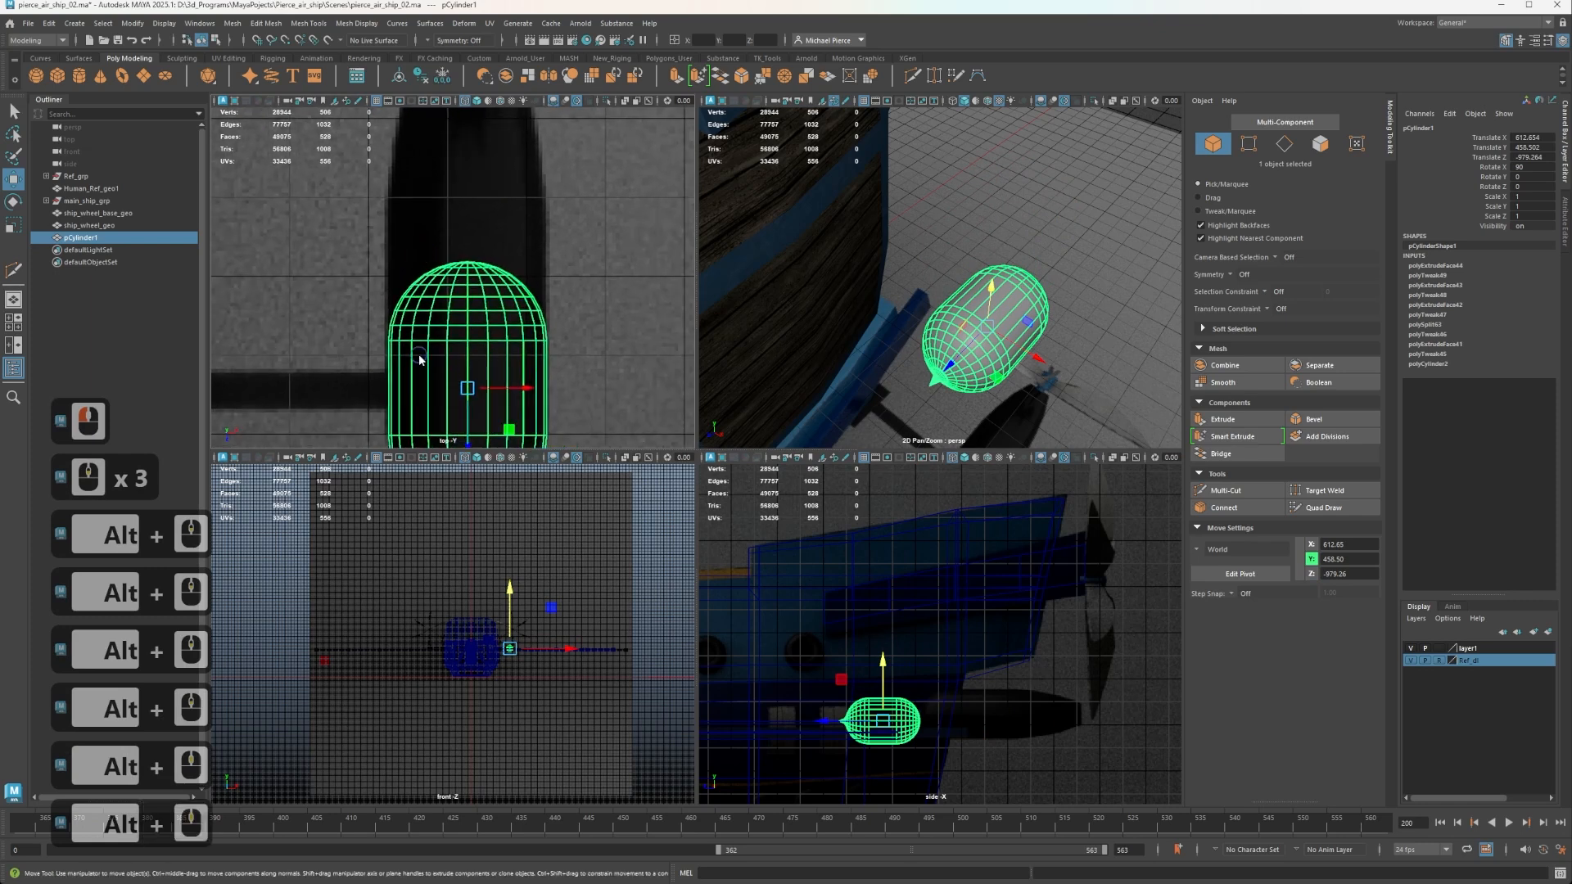
{"action": "right_click_drag", "start_coordinate": [419, 358], "coordinate": [342, 311]}
{"action": "left_click_drag", "start_coordinate": [360, 266], "coordinate": [665, 357]}
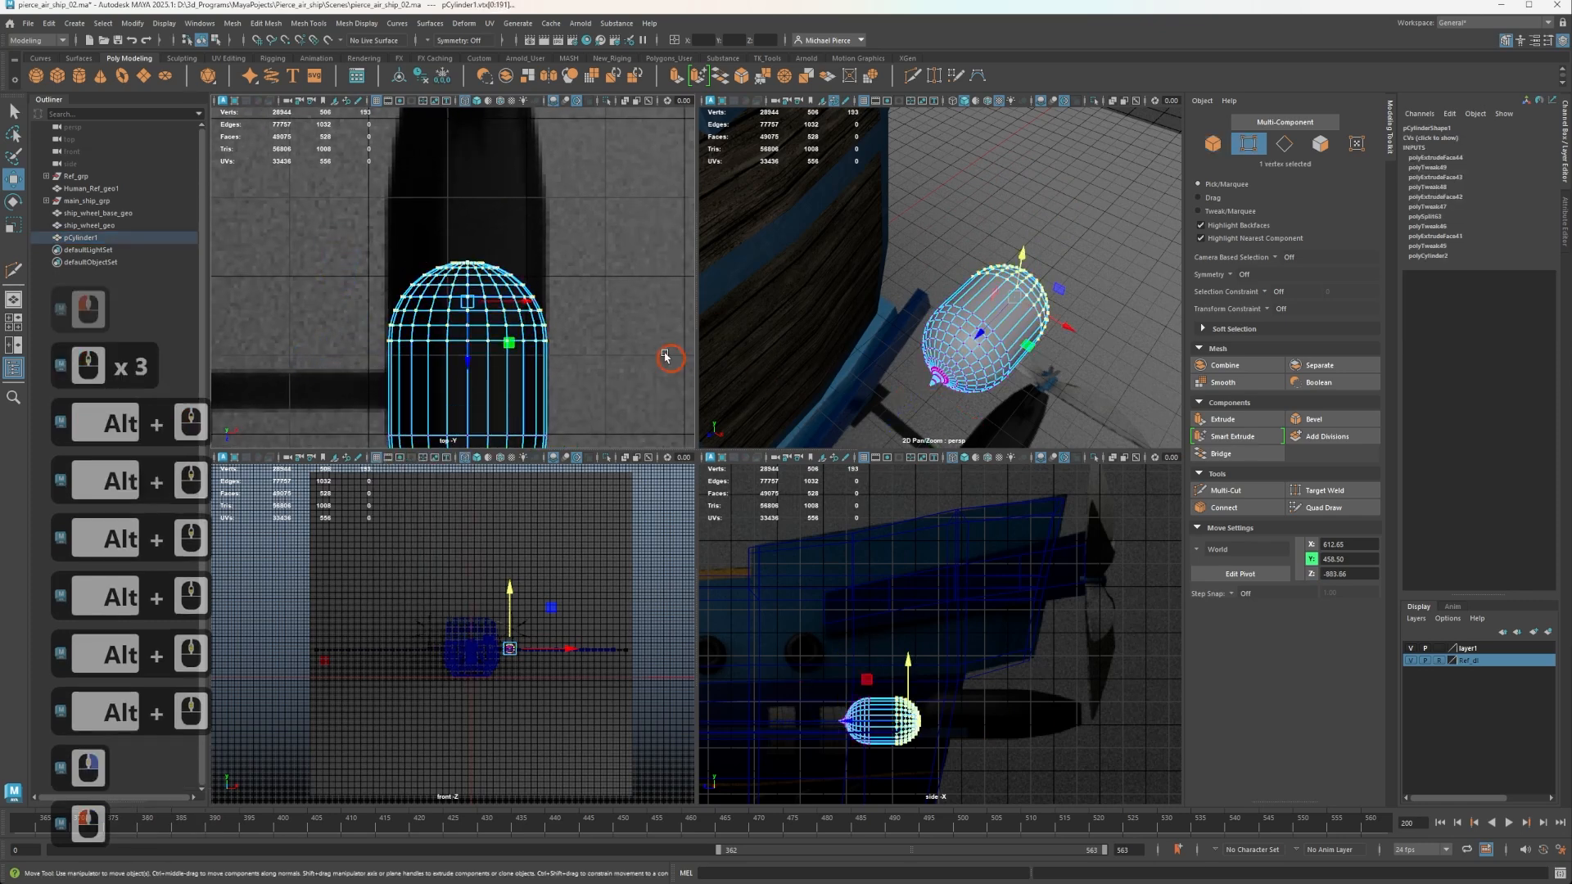
{"action": "key", "text": "w"}
{"action": "left_click_drag", "start_coordinate": [437, 357], "coordinate": [465, 210]}
{"action": "middle_click_drag", "start_coordinate": [465, 210], "coordinate": [413, 381], "text": "alt"}
Stretch the rounded end's vertices along Z and move them up to the reference propeller hub.
{"action": "key", "text": "r"}
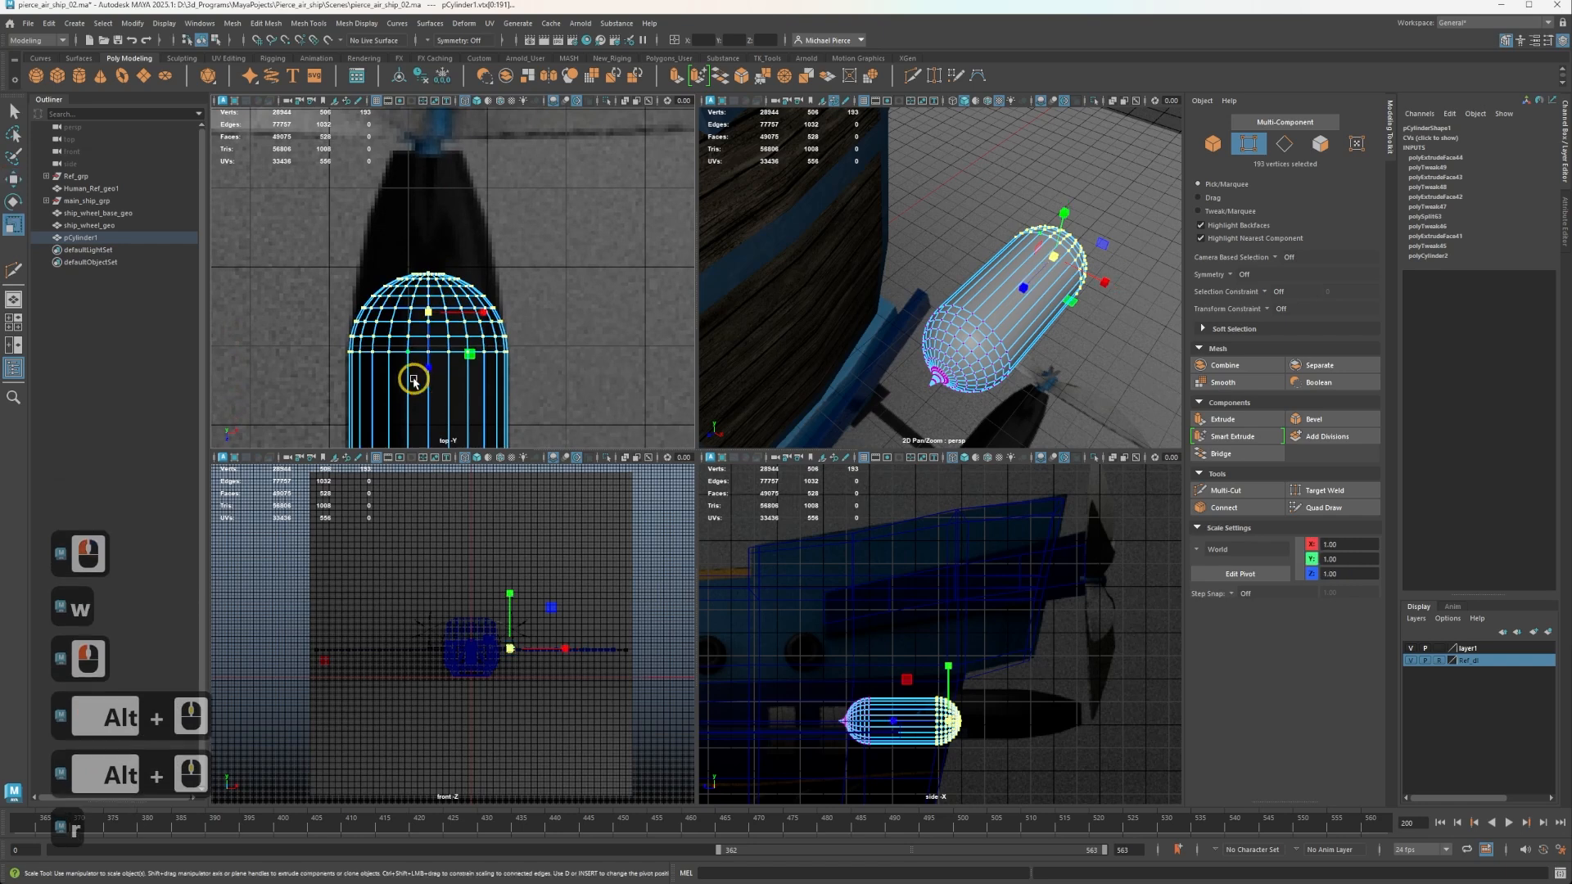
{"action": "left_click_drag", "start_coordinate": [426, 366], "coordinate": [431, 272]}
{"action": "key", "text": "w"}
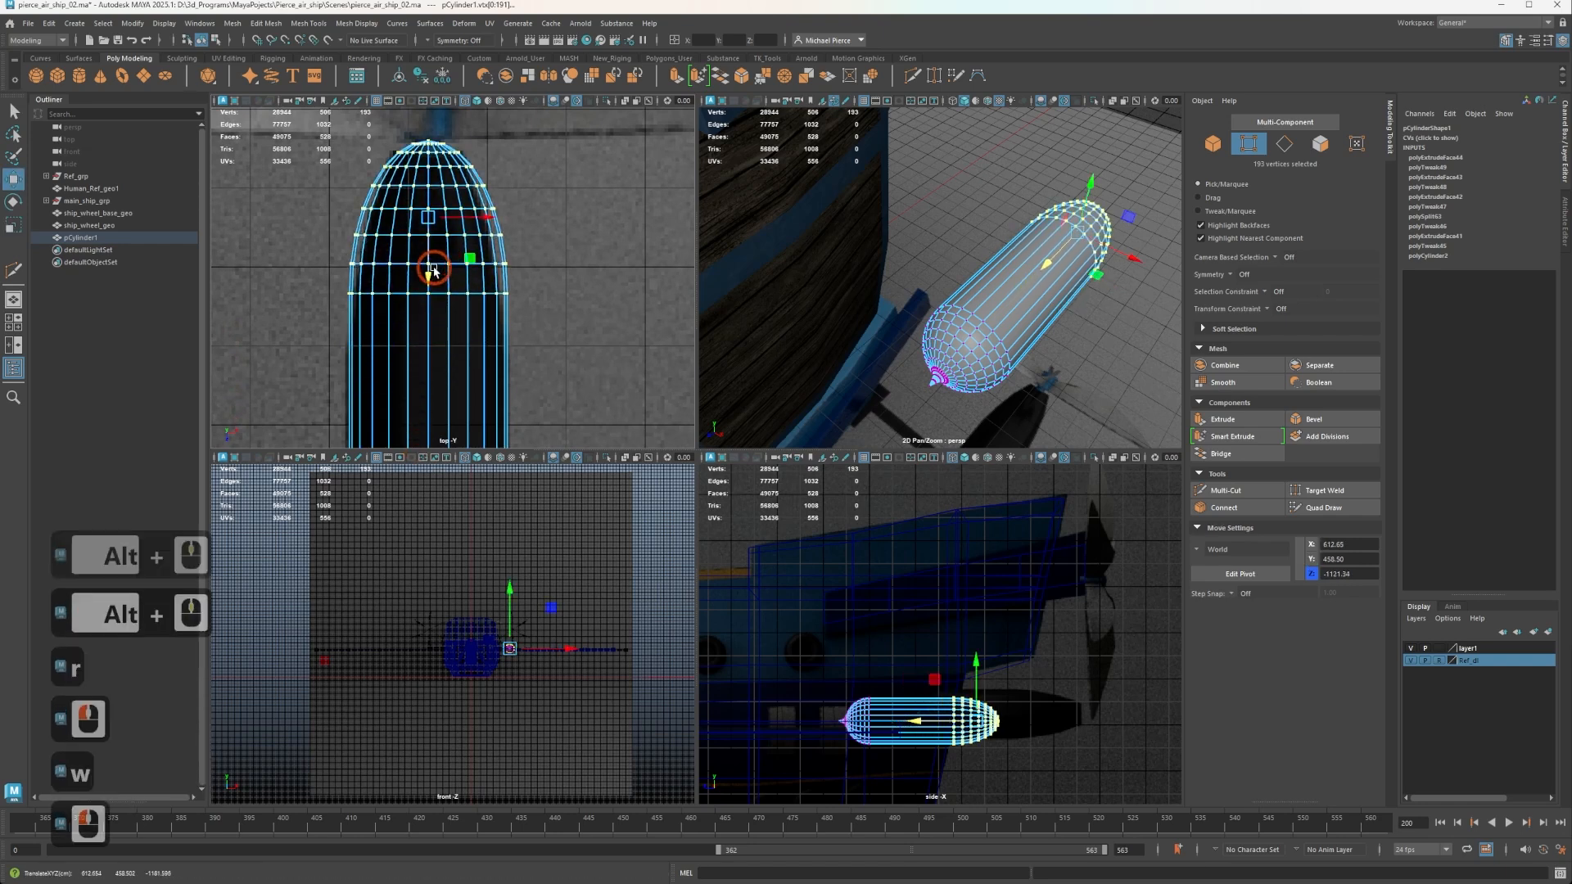
Select the outermost vertices of the propeller-side end, flatten them along Z and adjust their Z position at the hub.
{"action": "middle_click_drag", "start_coordinate": [391, 232], "coordinate": [372, 322], "text": "alt"}
{"action": "left_click_drag", "start_coordinate": [325, 182], "coordinate": [480, 252]}
{"action": "key", "text": "r"}
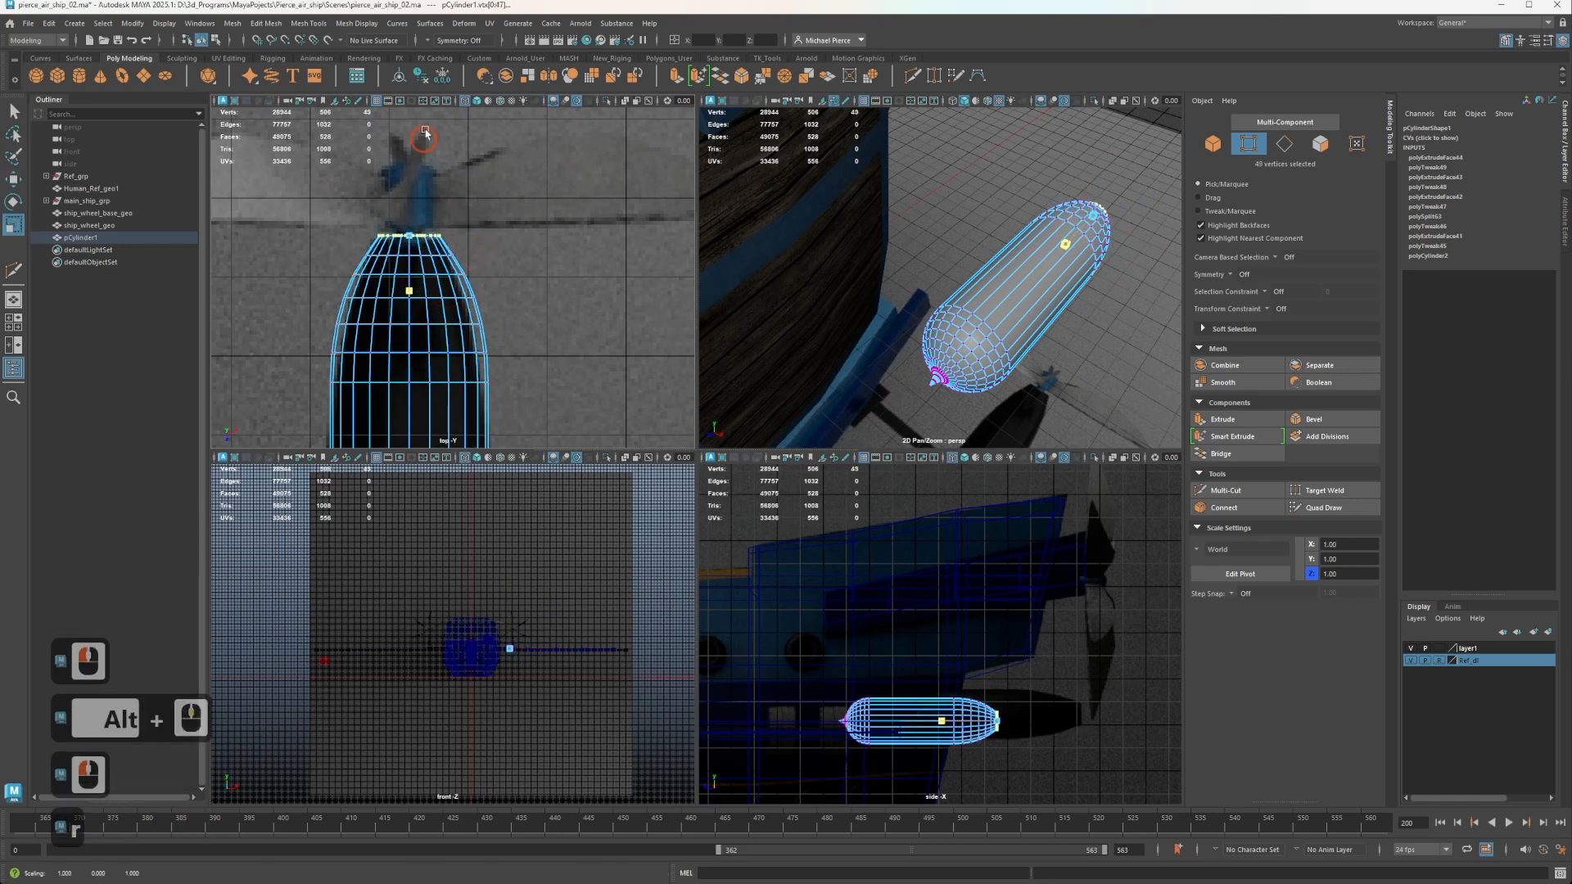
{"action": "left_click", "coordinate": [400, 273]}
{"action": "key", "text": "w"}
{"action": "left_click_drag", "start_coordinate": [411, 295], "coordinate": [411, 296]}
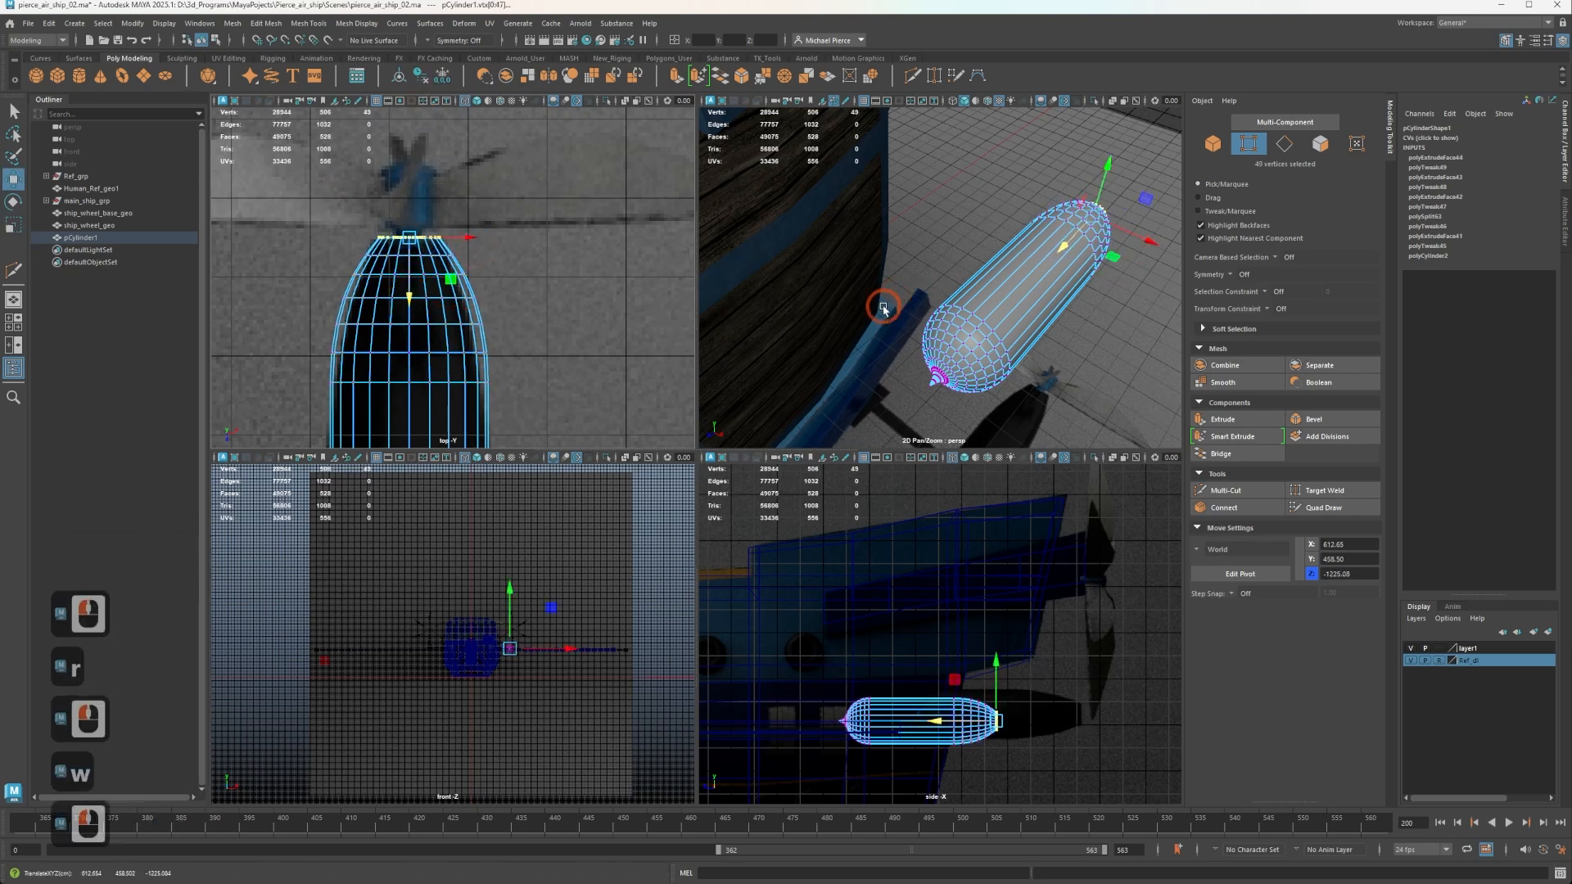
Select the edge loop around the pod's flattened propeller-side face and harden those edges.
{"action": "left_click_drag", "start_coordinate": [1056, 273], "coordinate": [889, 250], "text": "alt"}
{"action": "middle_click_drag", "start_coordinate": [982, 278], "coordinate": [798, 97], "text": "alt"}
{"action": "scroll", "coordinate": [843, 213], "scroll_direction": "up", "scroll_amount": 5, "text": "alt"}
{"action": "middle_click_drag", "start_coordinate": [909, 234], "coordinate": [779, 235], "text": "alt"}
{"action": "scroll", "coordinate": [782, 235], "scroll_direction": "down", "scroll_amount": 5, "text": "alt"}
{"action": "left_click_drag", "start_coordinate": [783, 235], "coordinate": [859, 324], "text": "alt"}
{"action": "middle_click_drag", "start_coordinate": [858, 323], "coordinate": [911, 253], "text": "alt"}
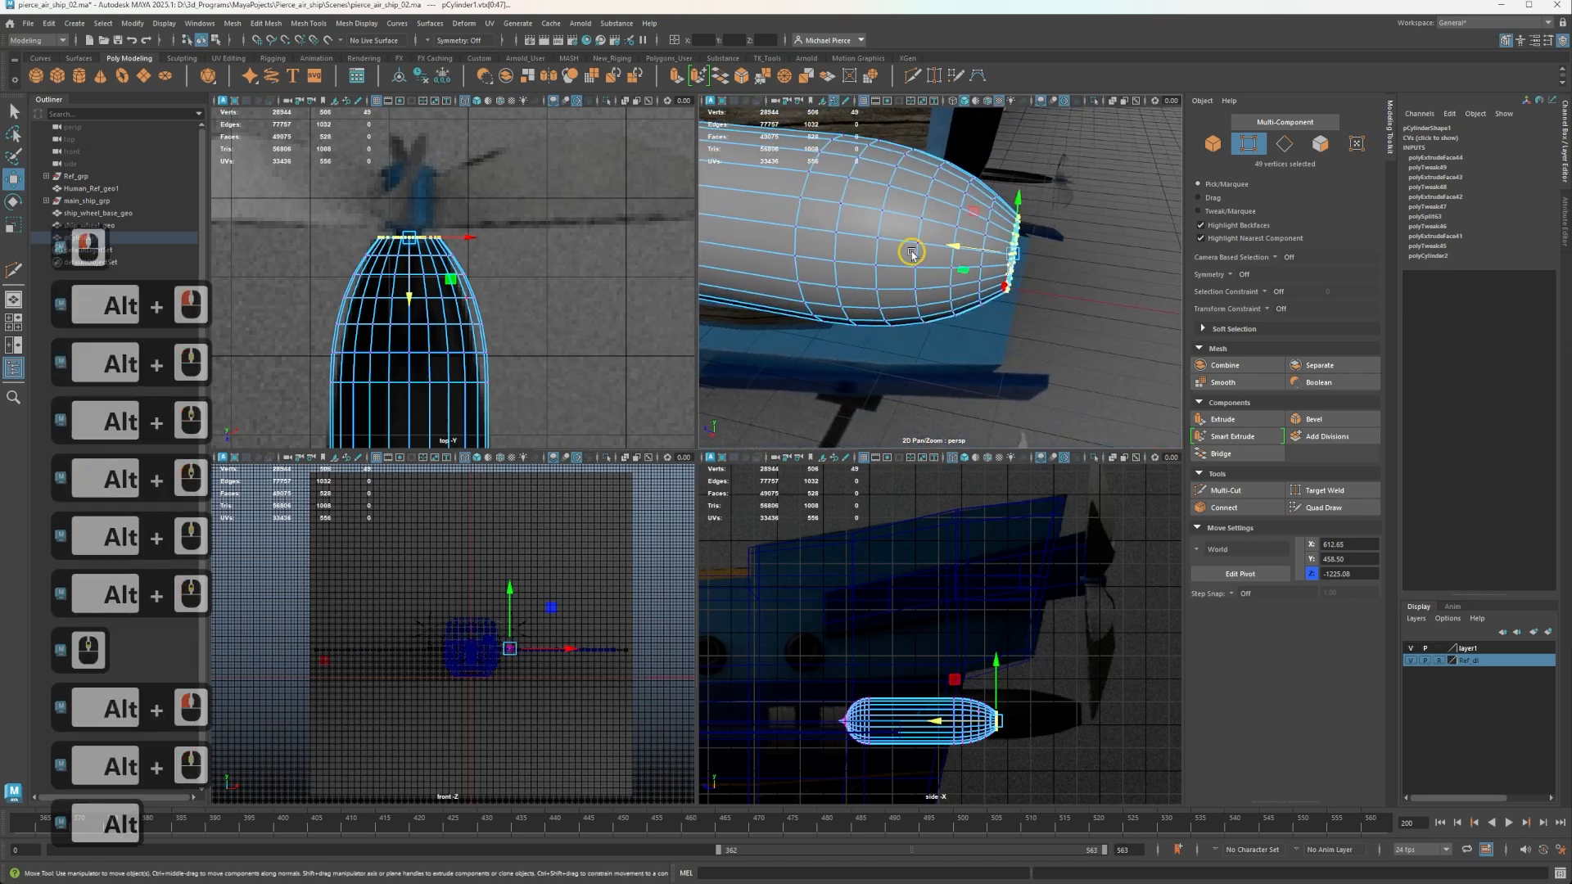
{"action": "right_click_drag", "start_coordinate": [894, 250], "coordinate": [894, 216]}
{"action": "left_click_drag", "start_coordinate": [895, 216], "coordinate": [850, 218], "text": "alt"}
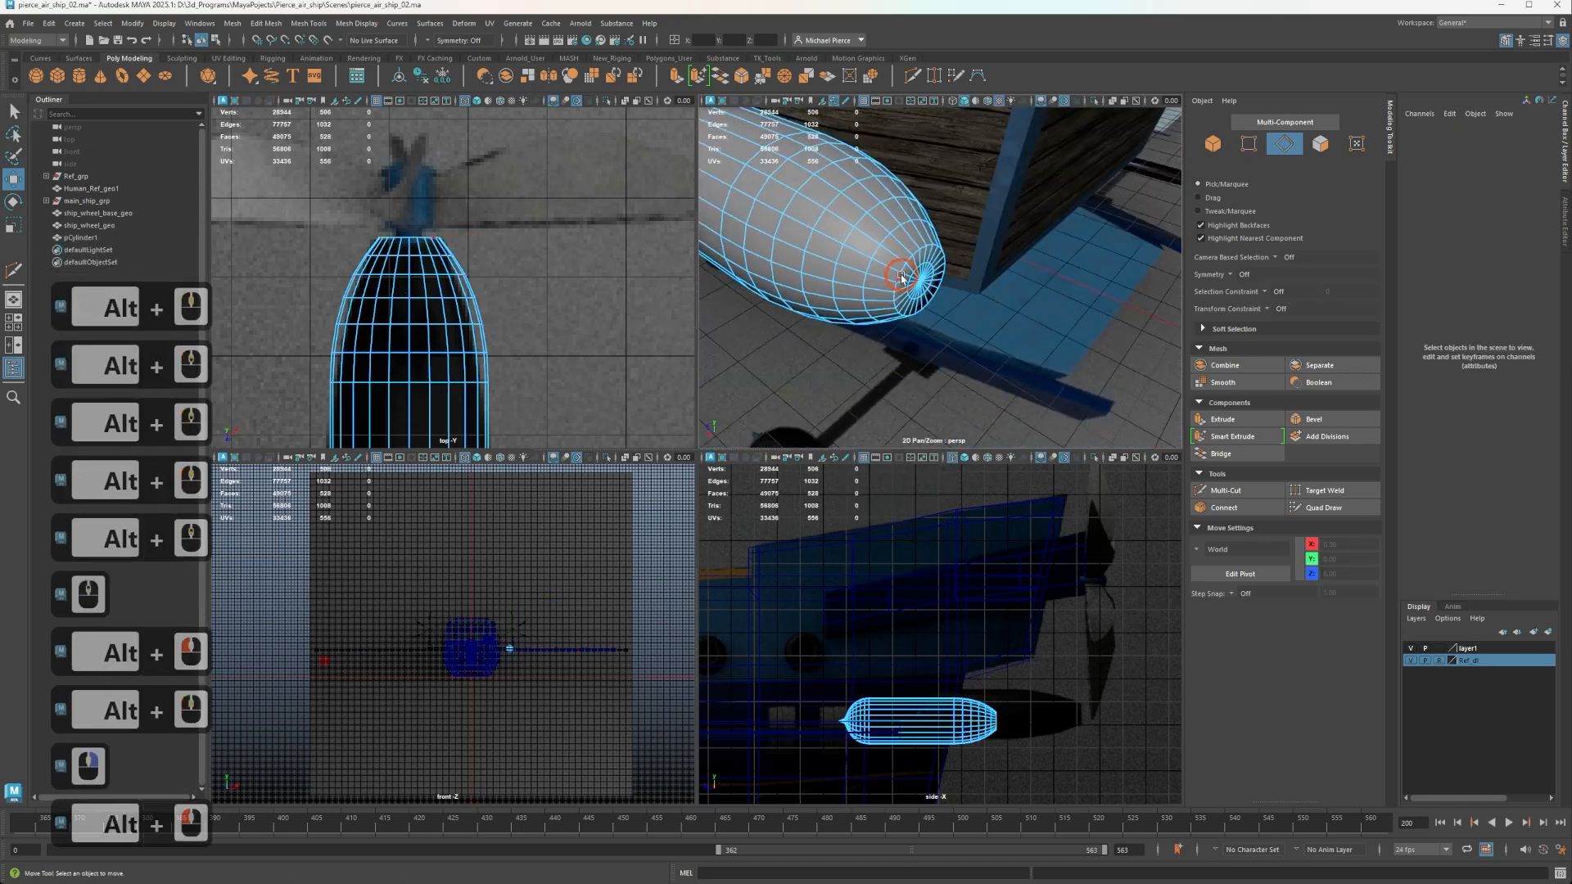
{"action": "double_click", "coordinate": [902, 279]}
{"action": "right_click", "coordinate": [939, 326], "text": "shift"}
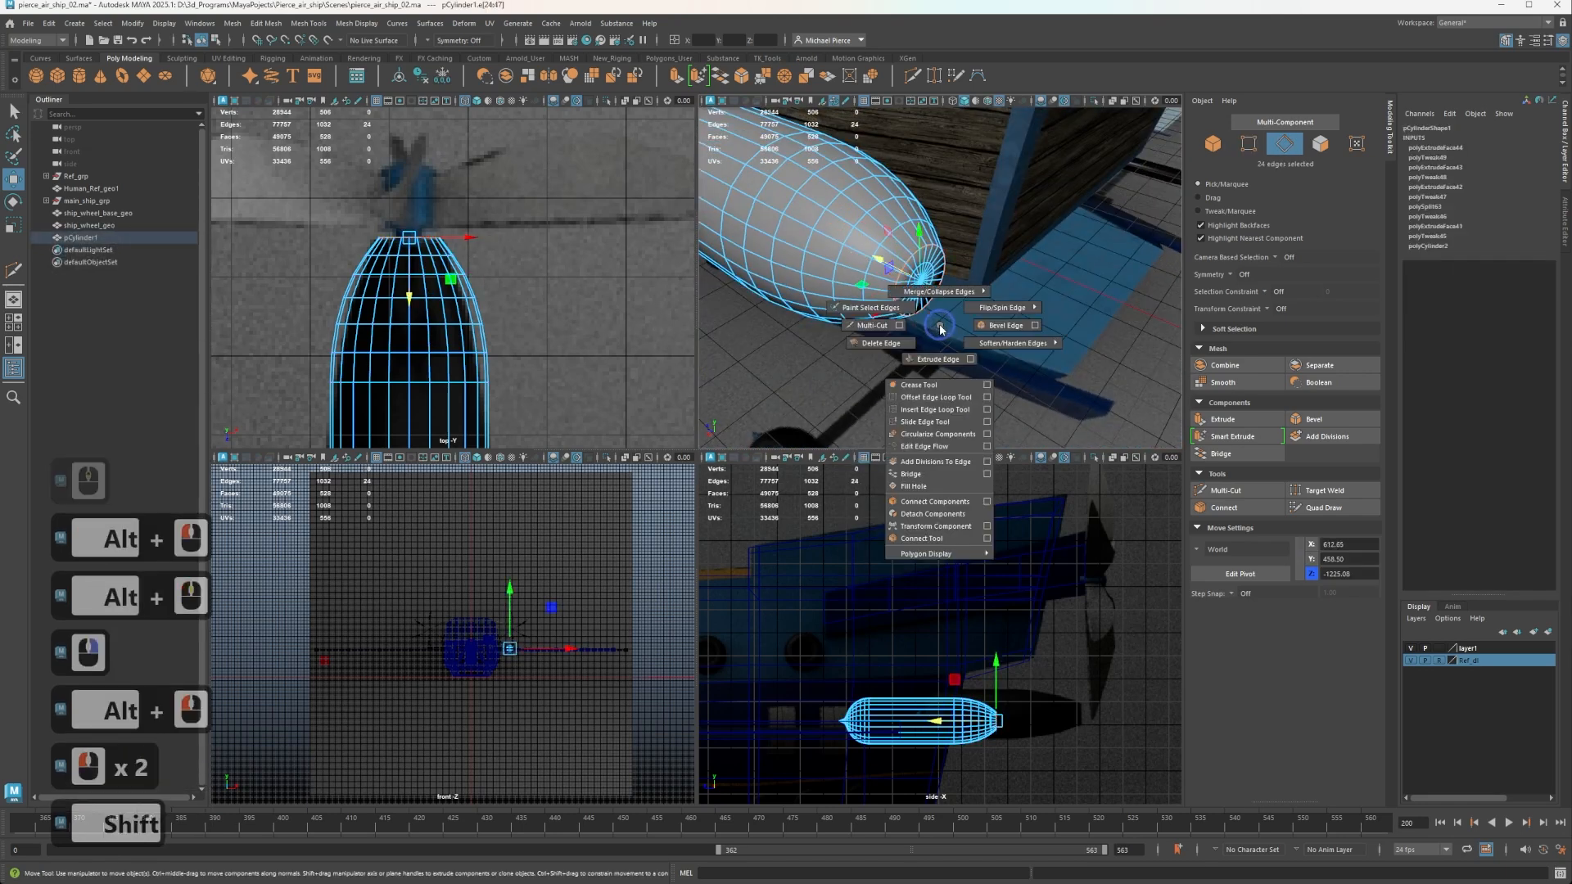
{"action": "right_click_drag", "start_coordinate": [964, 338], "coordinate": [983, 344], "text": "shift"}
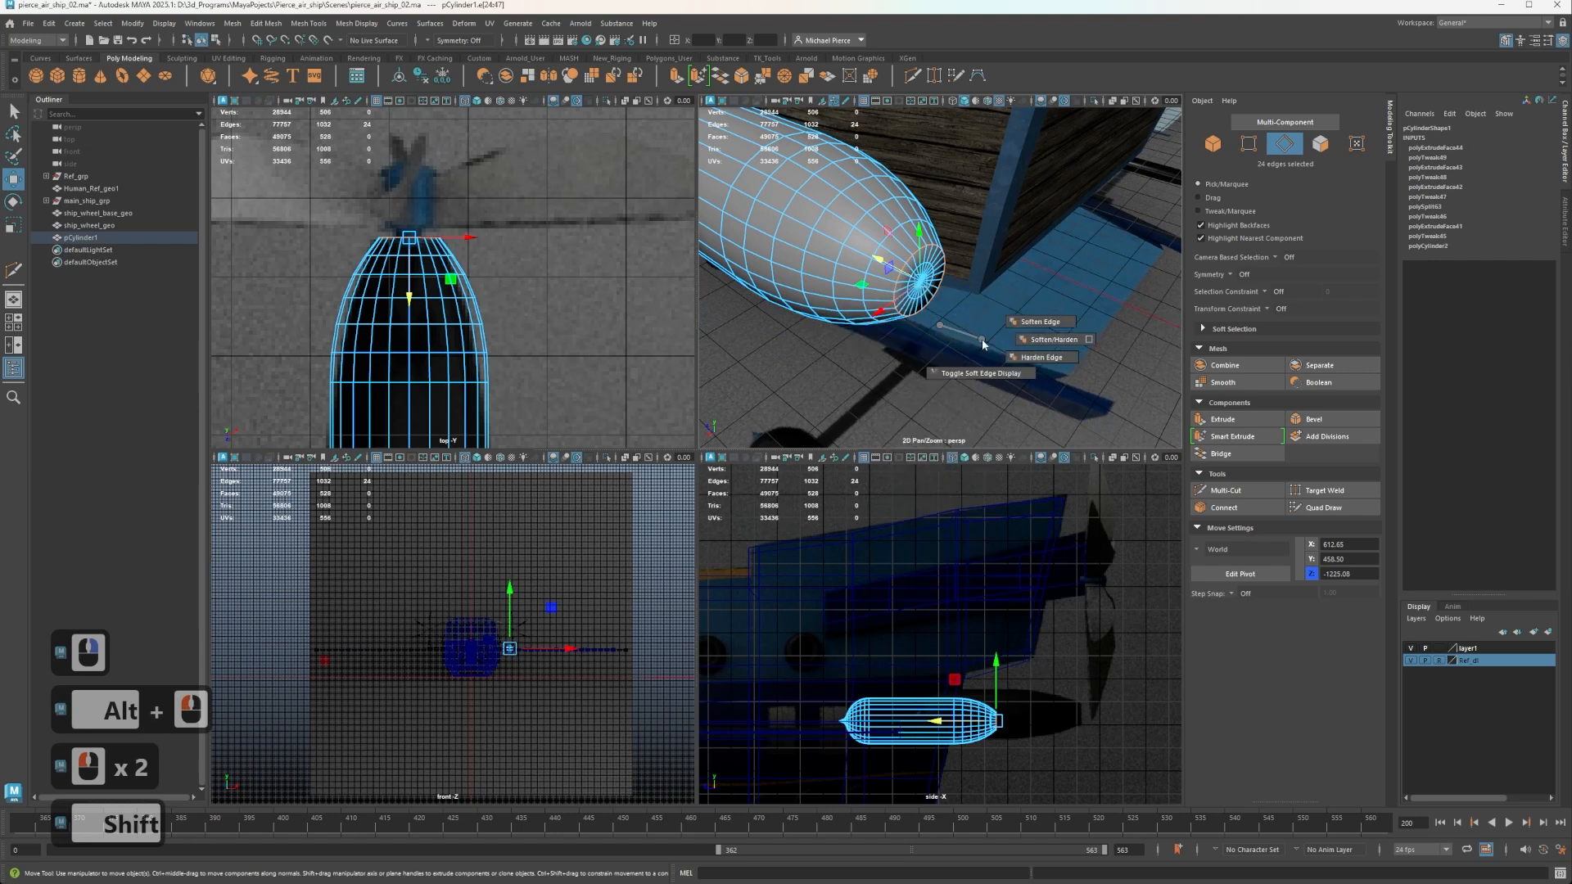
{"action": "right_click", "coordinate": [1023, 365], "text": "shift"}
{"action": "left_click", "coordinate": [353, 24]}
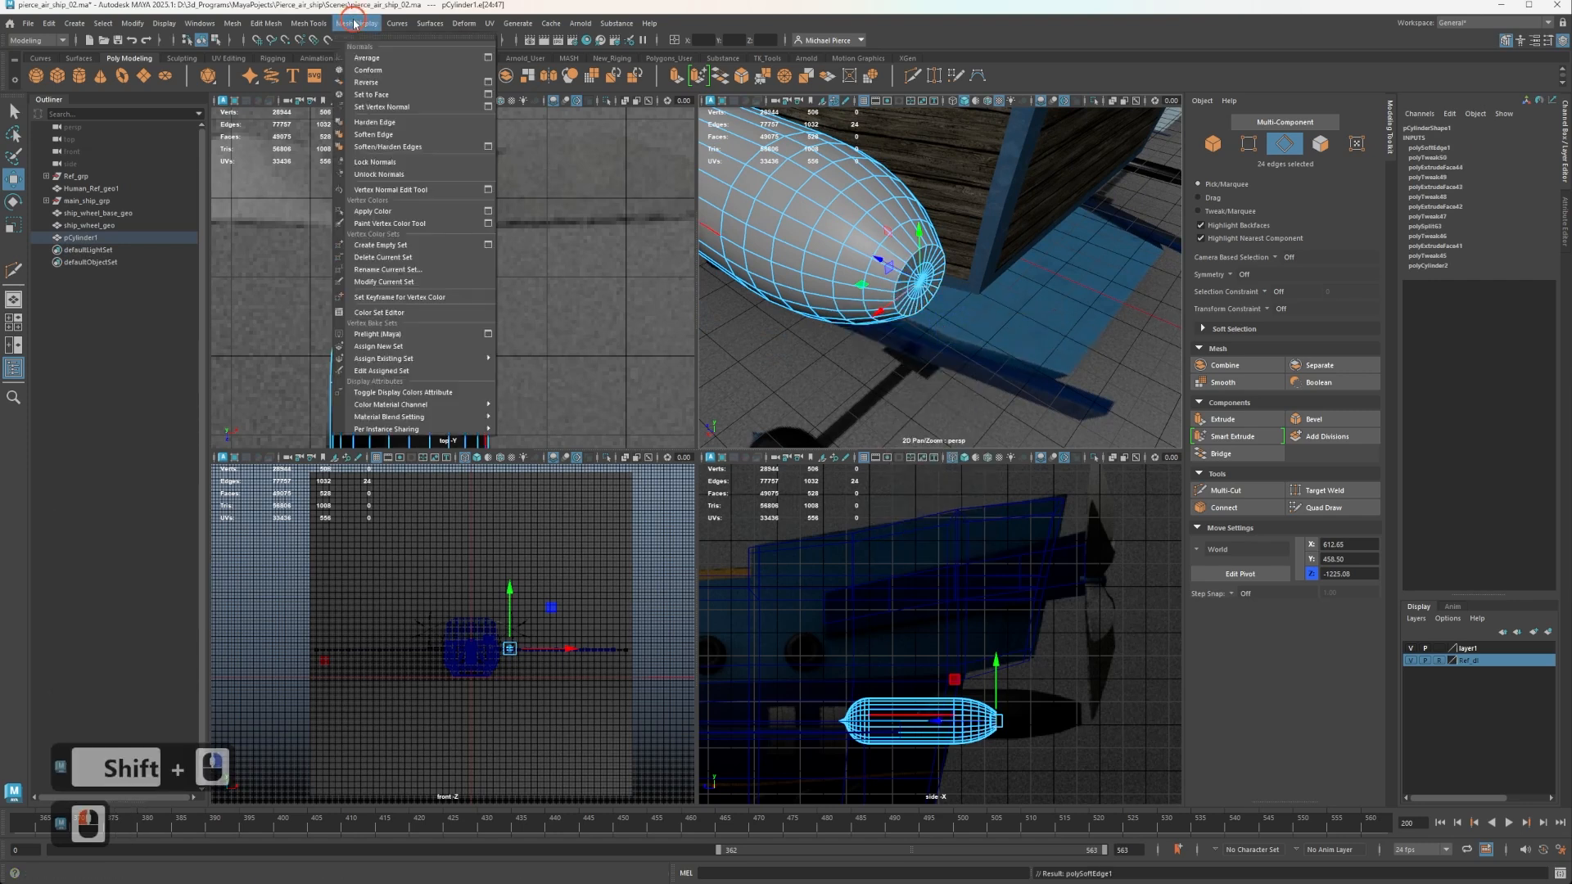
{"action": "left_click", "coordinate": [876, 326]}
Insert two edge loops with Multi-Cut around the pod's straight body near the reference support arm.
{"action": "left_click", "coordinate": [740, 259]}
{"action": "middle_click_drag", "start_coordinate": [740, 259], "coordinate": [986, 330], "text": "alt"}
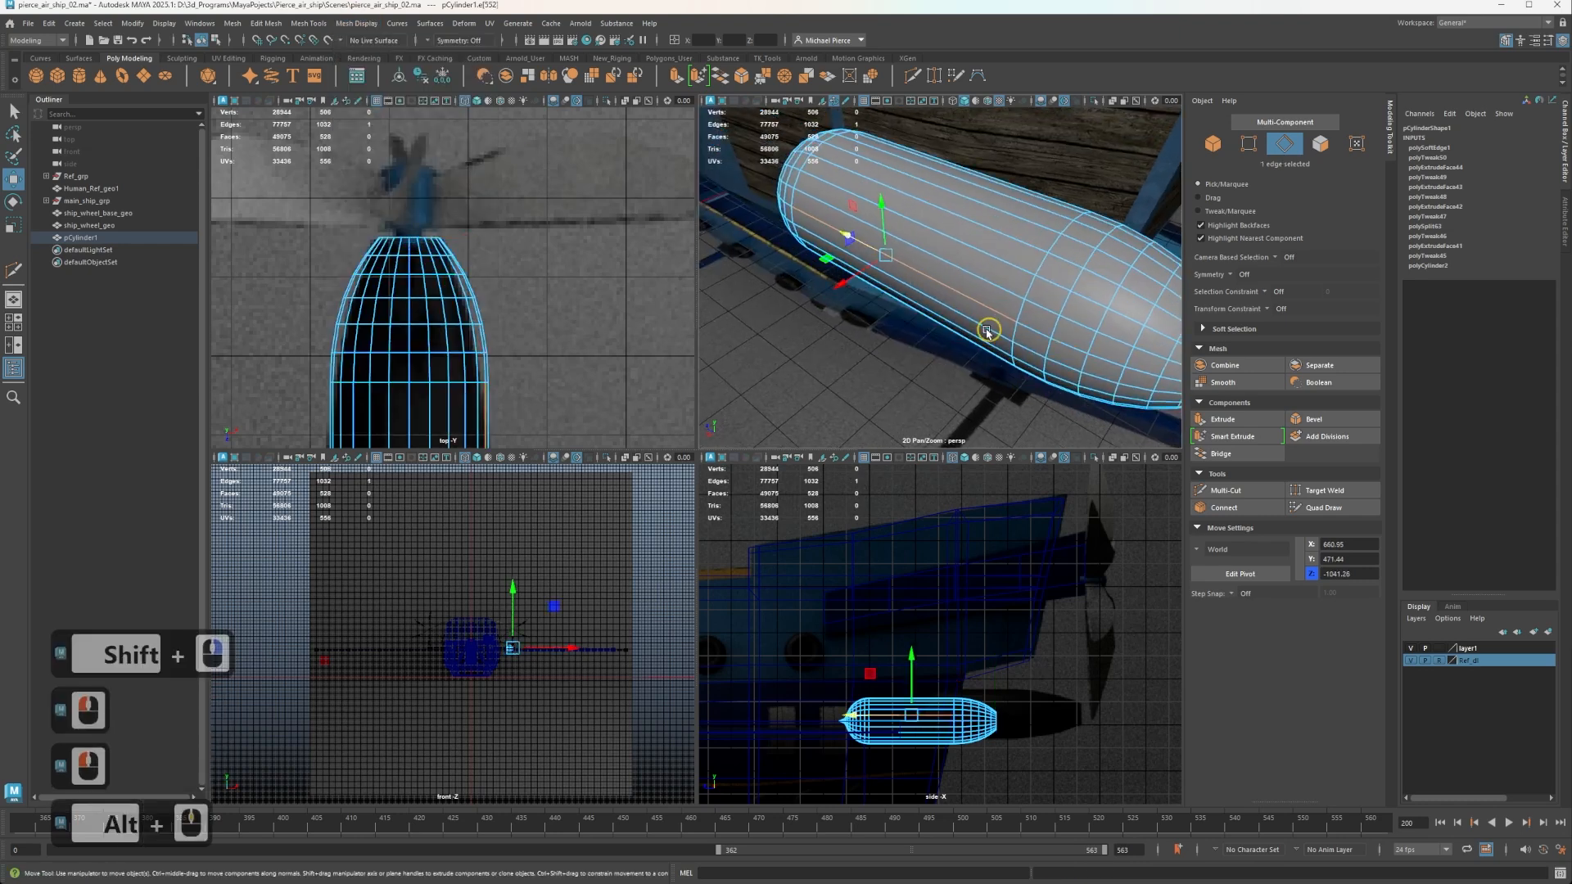
{"action": "left_click_drag", "start_coordinate": [986, 330], "coordinate": [796, 289], "text": "alt"}
{"action": "scroll", "coordinate": [489, 330], "scroll_direction": "down", "scroll_amount": 4}
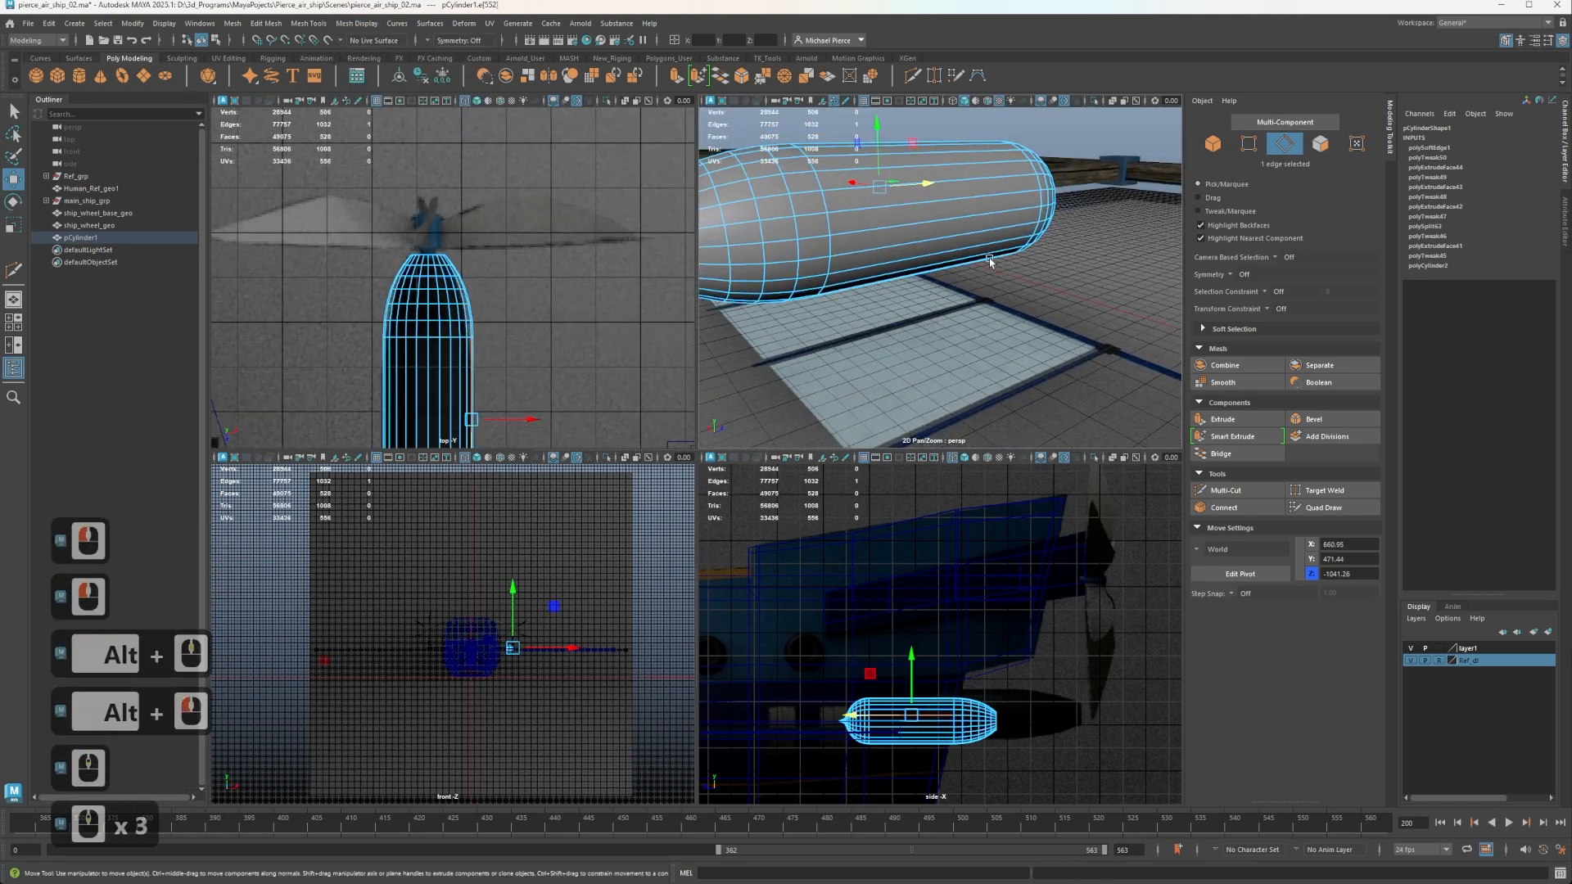
{"action": "scroll", "coordinate": [938, 247], "scroll_direction": "up", "scroll_amount": 1}
{"action": "left_click_drag", "start_coordinate": [950, 252], "coordinate": [972, 269], "text": "alt"}
{"action": "key", "text": "ctrl+shift+x"}
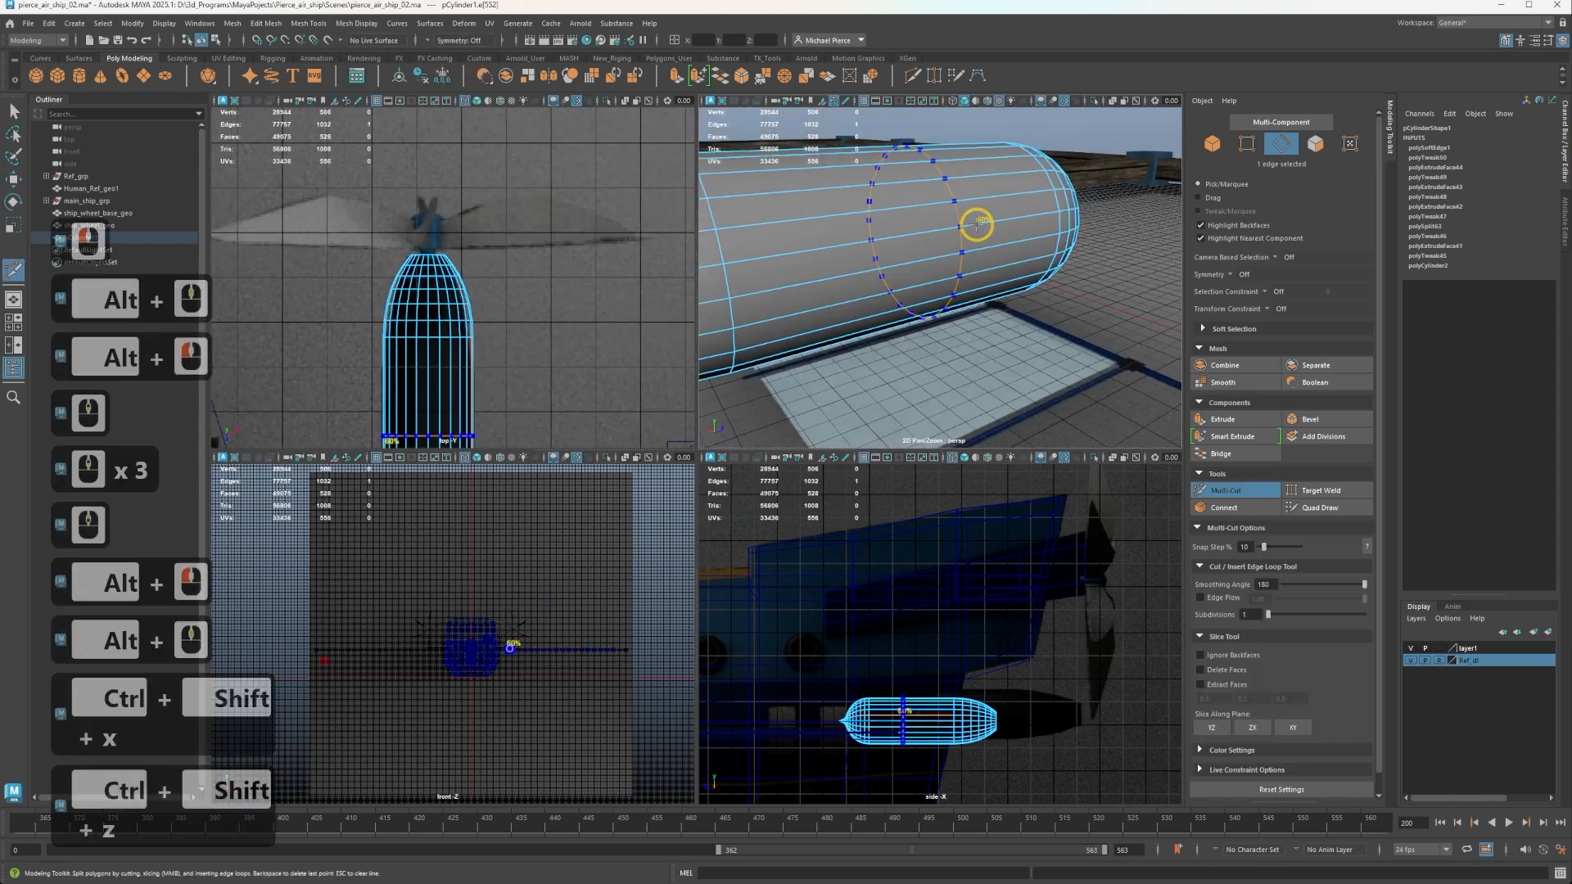
{"action": "scroll", "coordinate": [524, 328], "scroll_direction": "down", "scroll_amount": 2}
{"action": "middle_click_drag", "start_coordinate": [432, 401], "coordinate": [426, 199], "text": "alt"}
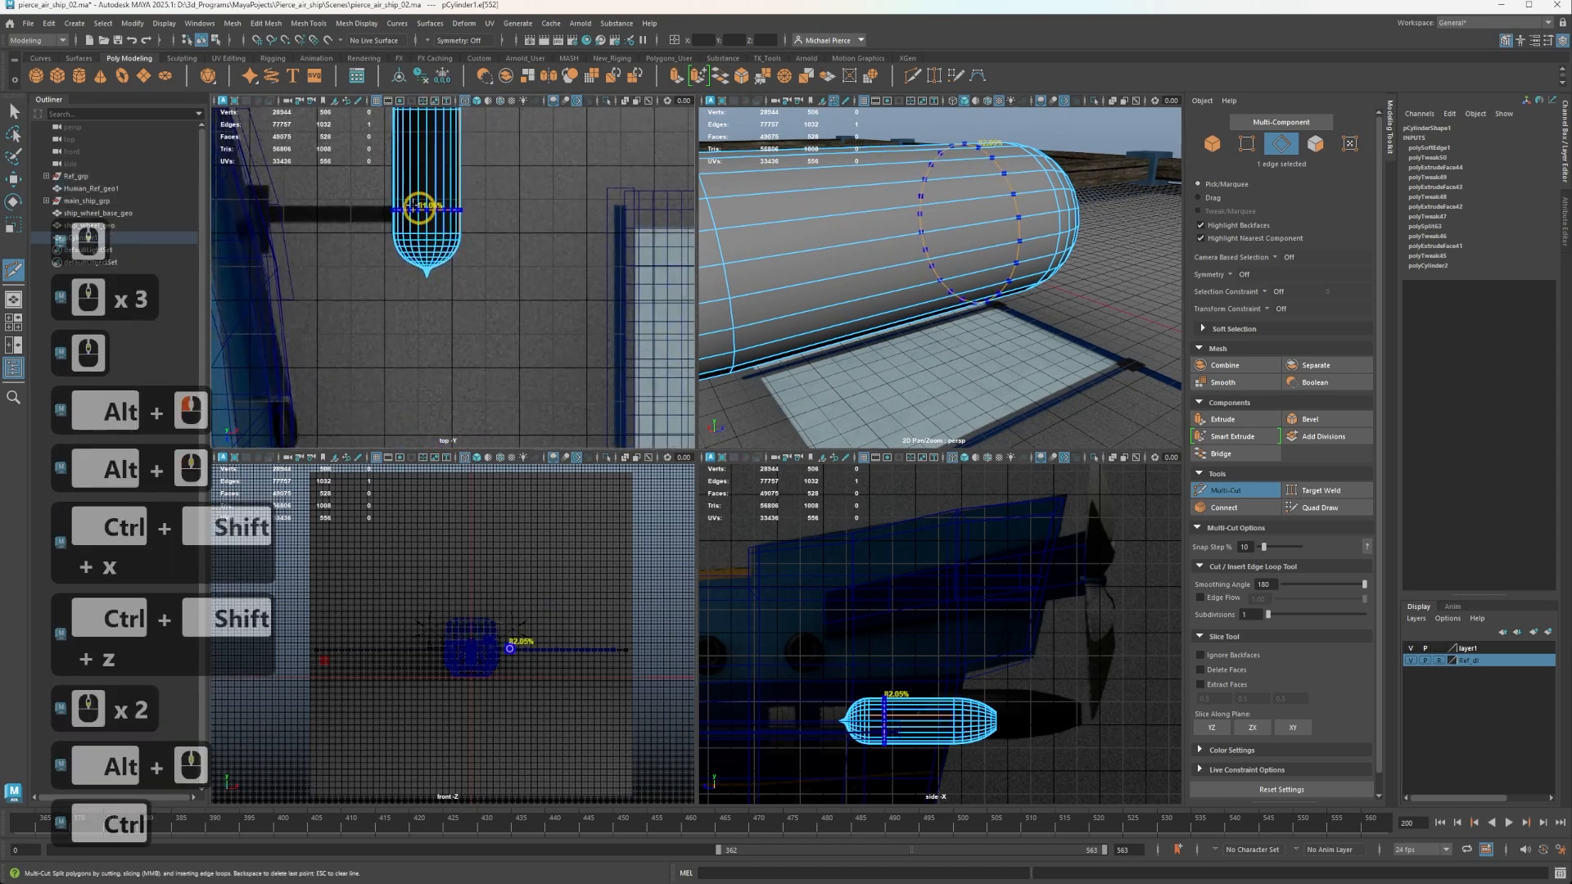
{"action": "middle_click", "coordinate": [418, 155], "text": "ctrl"}
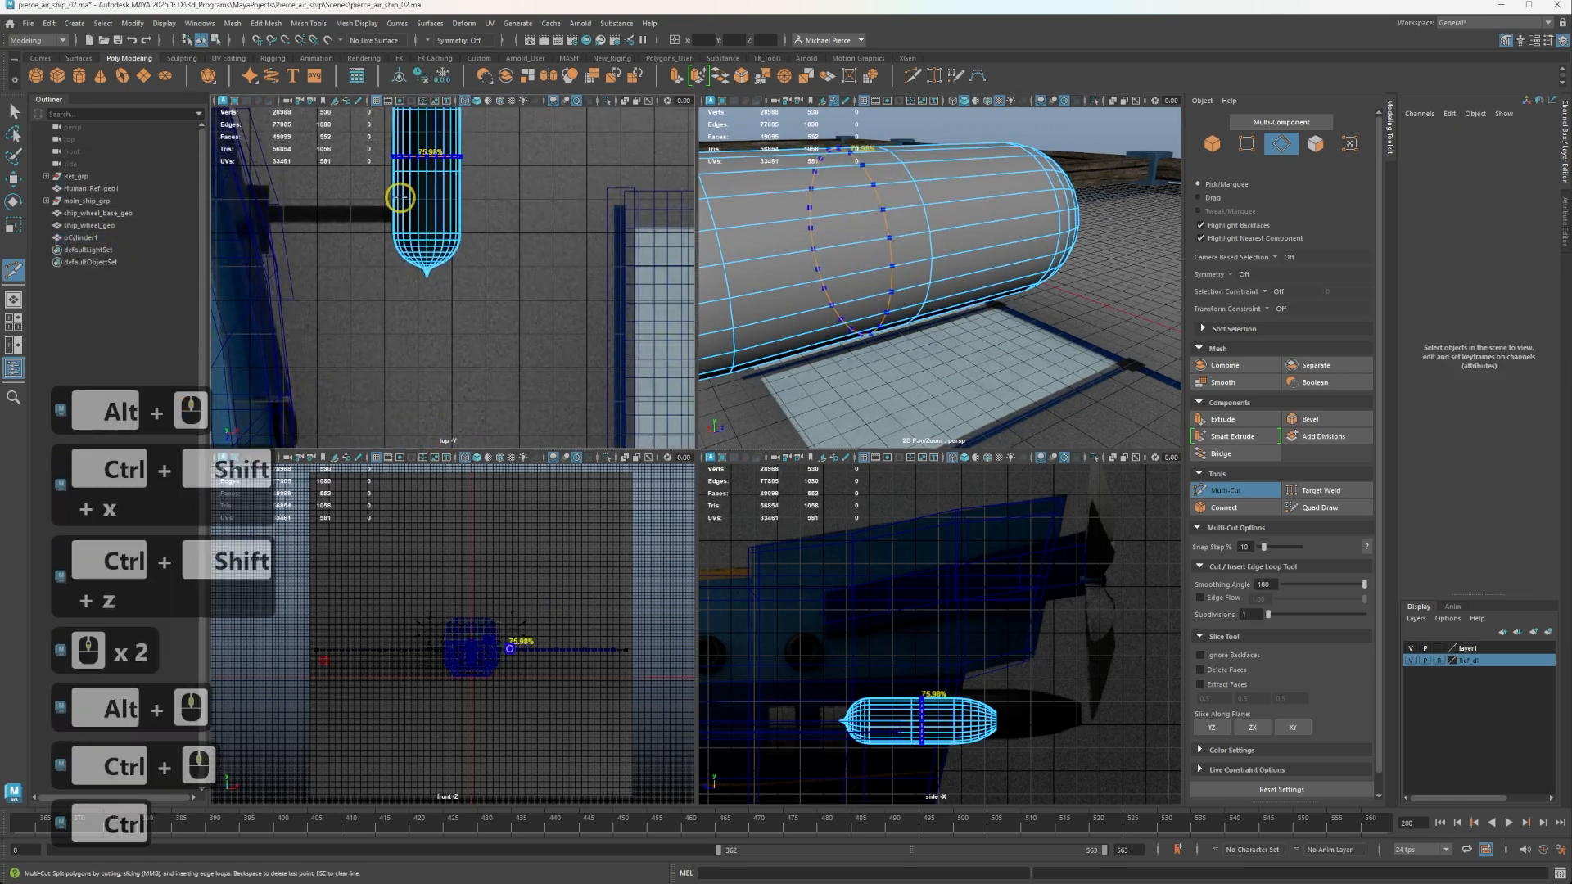
{"action": "middle_click", "coordinate": [418, 200], "text": "ctrl"}
{"action": "scroll", "coordinate": [427, 233], "scroll_direction": "up", "scroll_amount": 1, "text": "ctrl"}
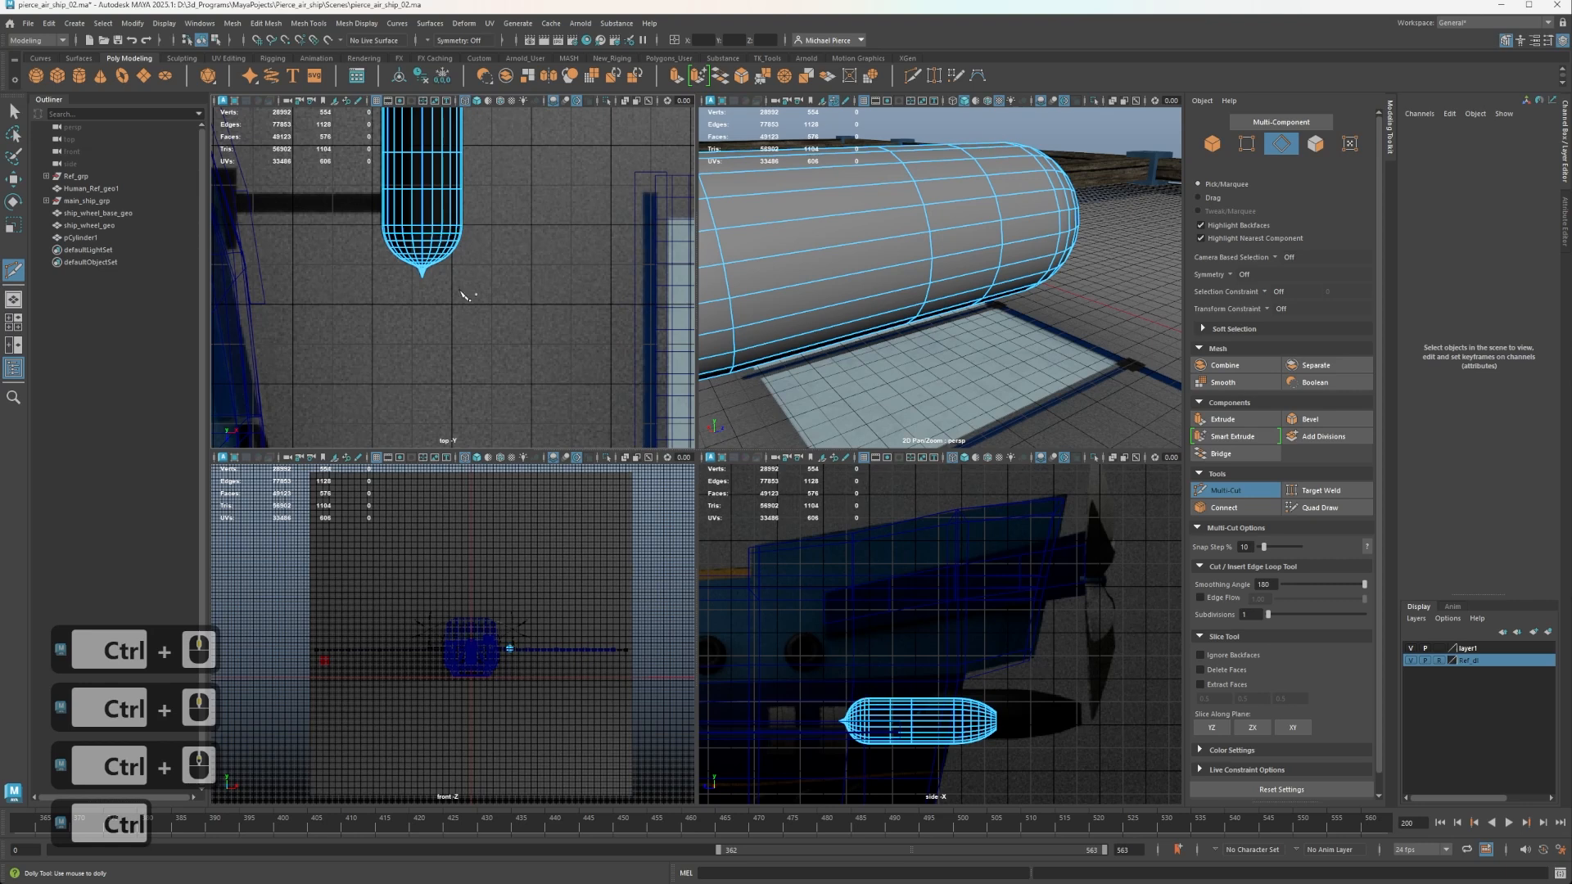
{"action": "middle_click_drag", "start_coordinate": [421, 282], "coordinate": [461, 449], "text": "alt"}
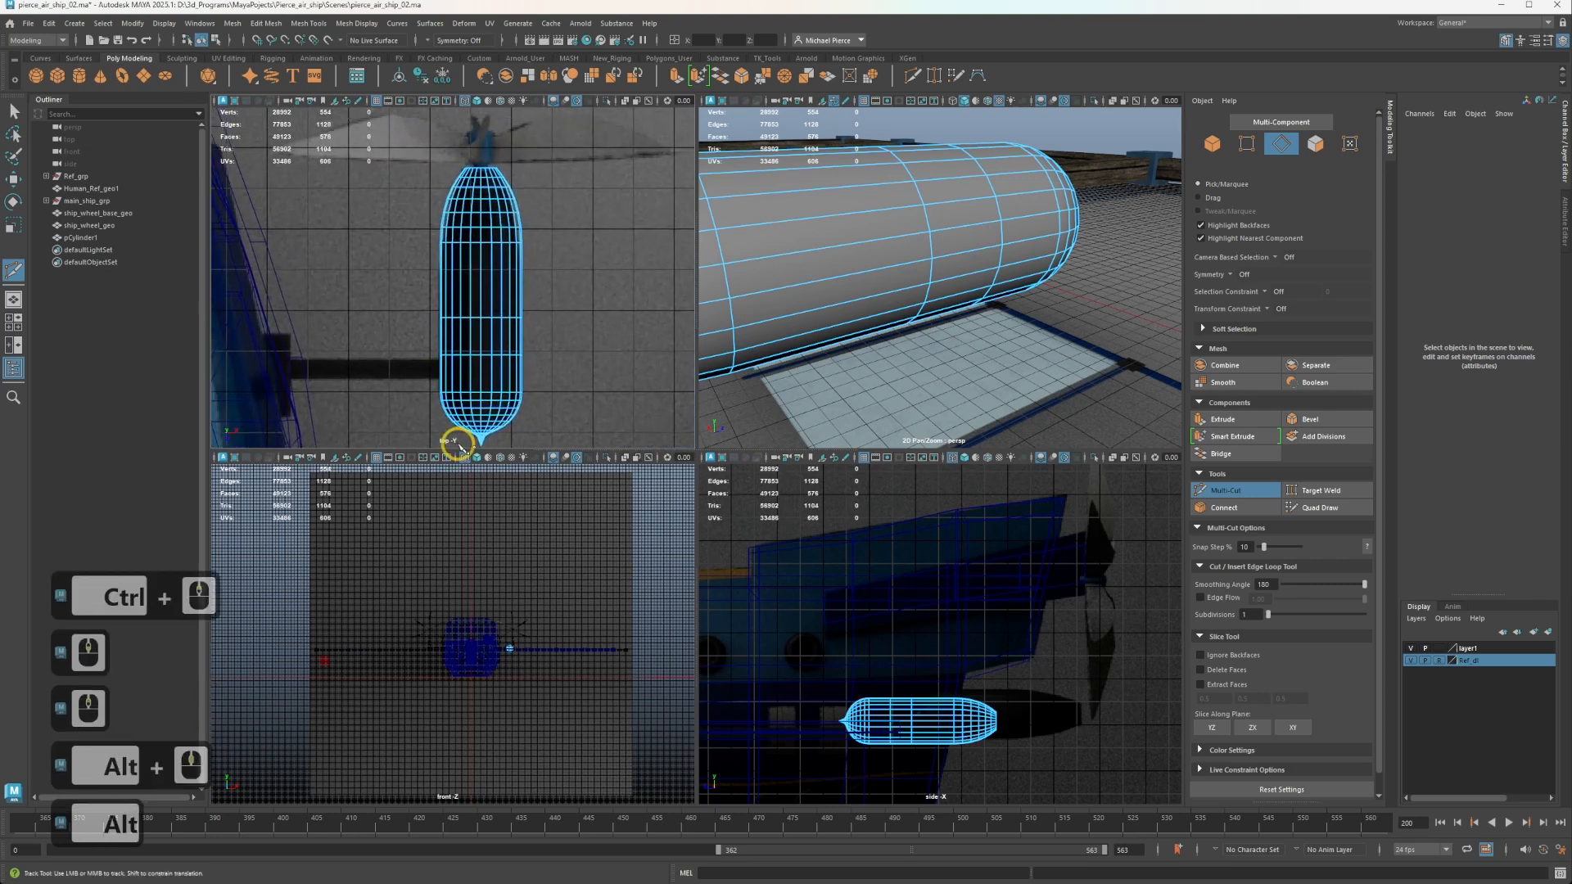
Select the two adjacent faces on the pod's hull-facing side between the inserted edge loops and extrude them along X to about 407 as a support arm.
{"action": "scroll", "coordinate": [936, 246], "scroll_direction": "down", "scroll_amount": 3}
{"action": "left_click_drag", "start_coordinate": [994, 250], "coordinate": [1122, 255], "text": "alt"}
{"action": "scroll", "coordinate": [995, 308], "scroll_direction": "up", "scroll_amount": 5}
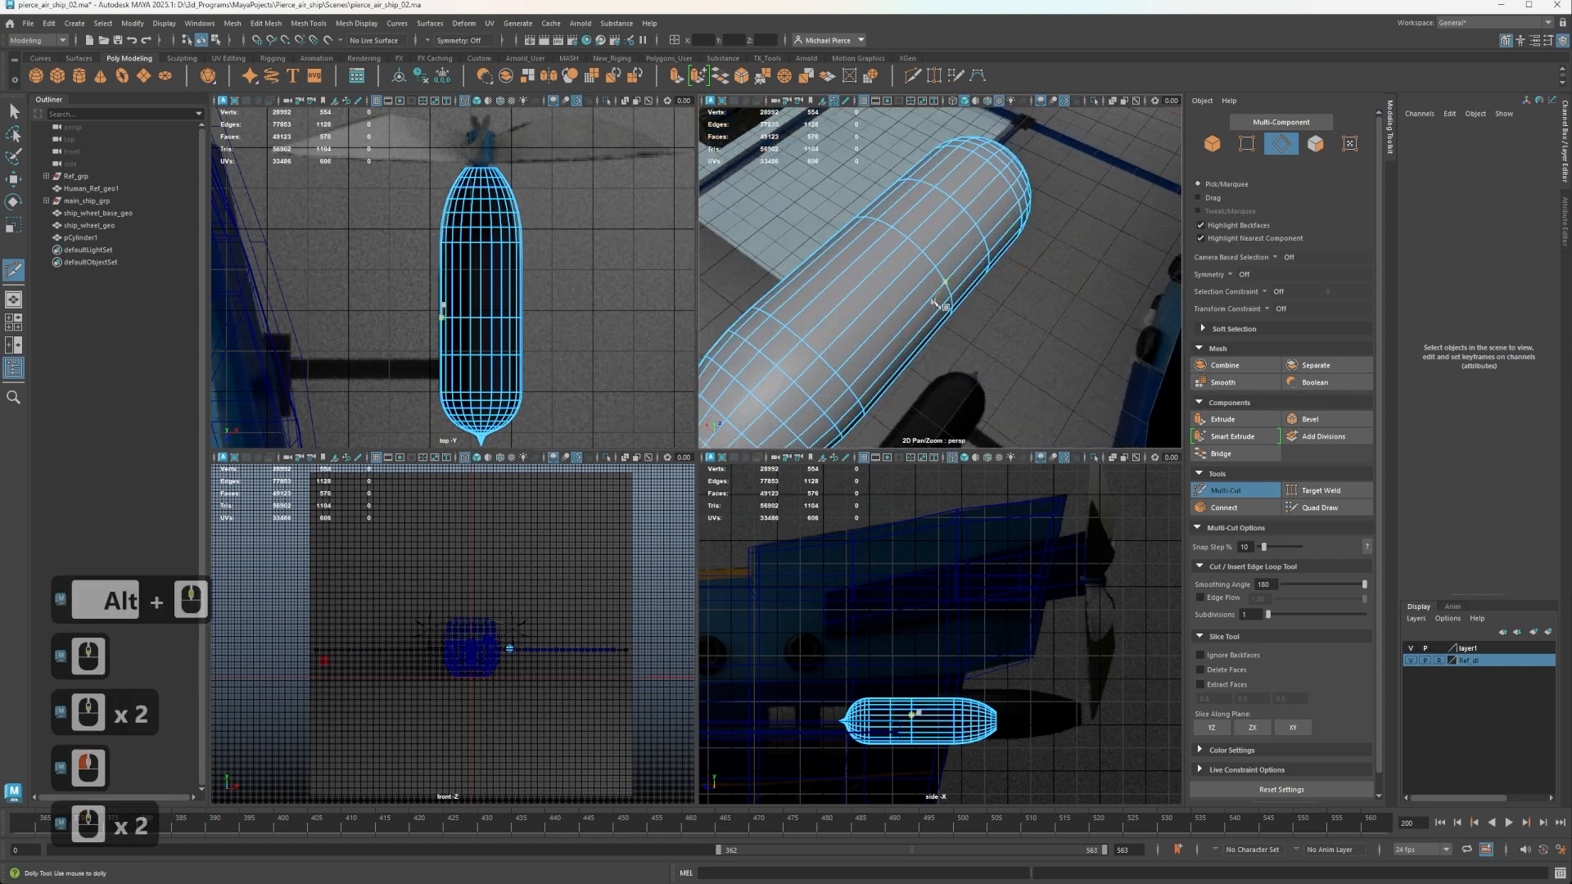
{"action": "key", "text": "q"}
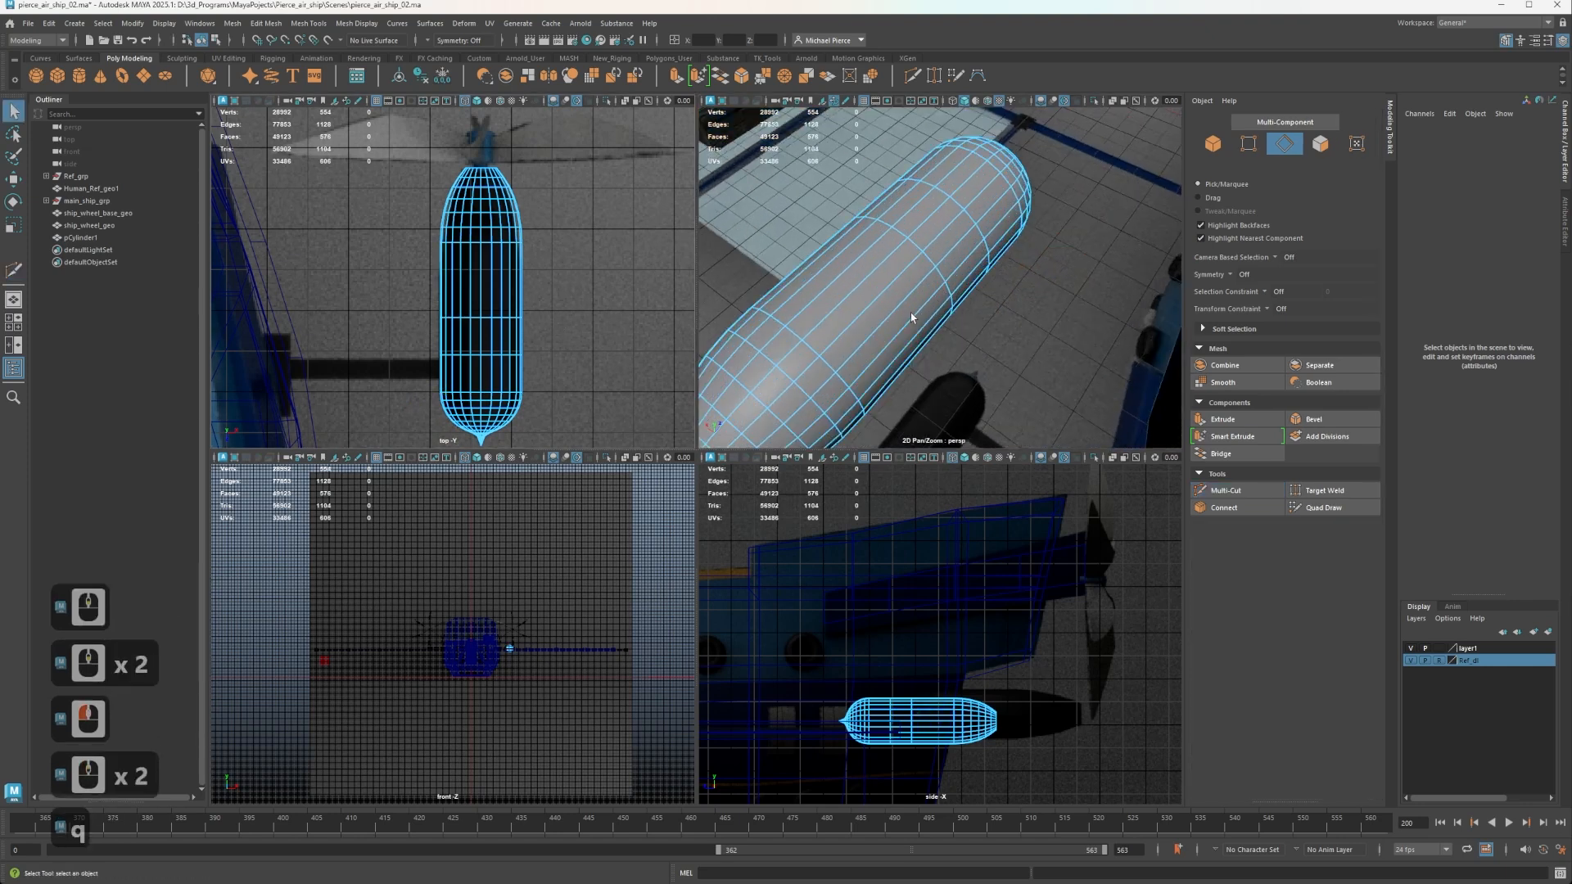
{"action": "left_click_drag", "start_coordinate": [913, 318], "coordinate": [890, 269], "text": "alt"}
{"action": "right_click_drag", "start_coordinate": [923, 240], "coordinate": [932, 257]}
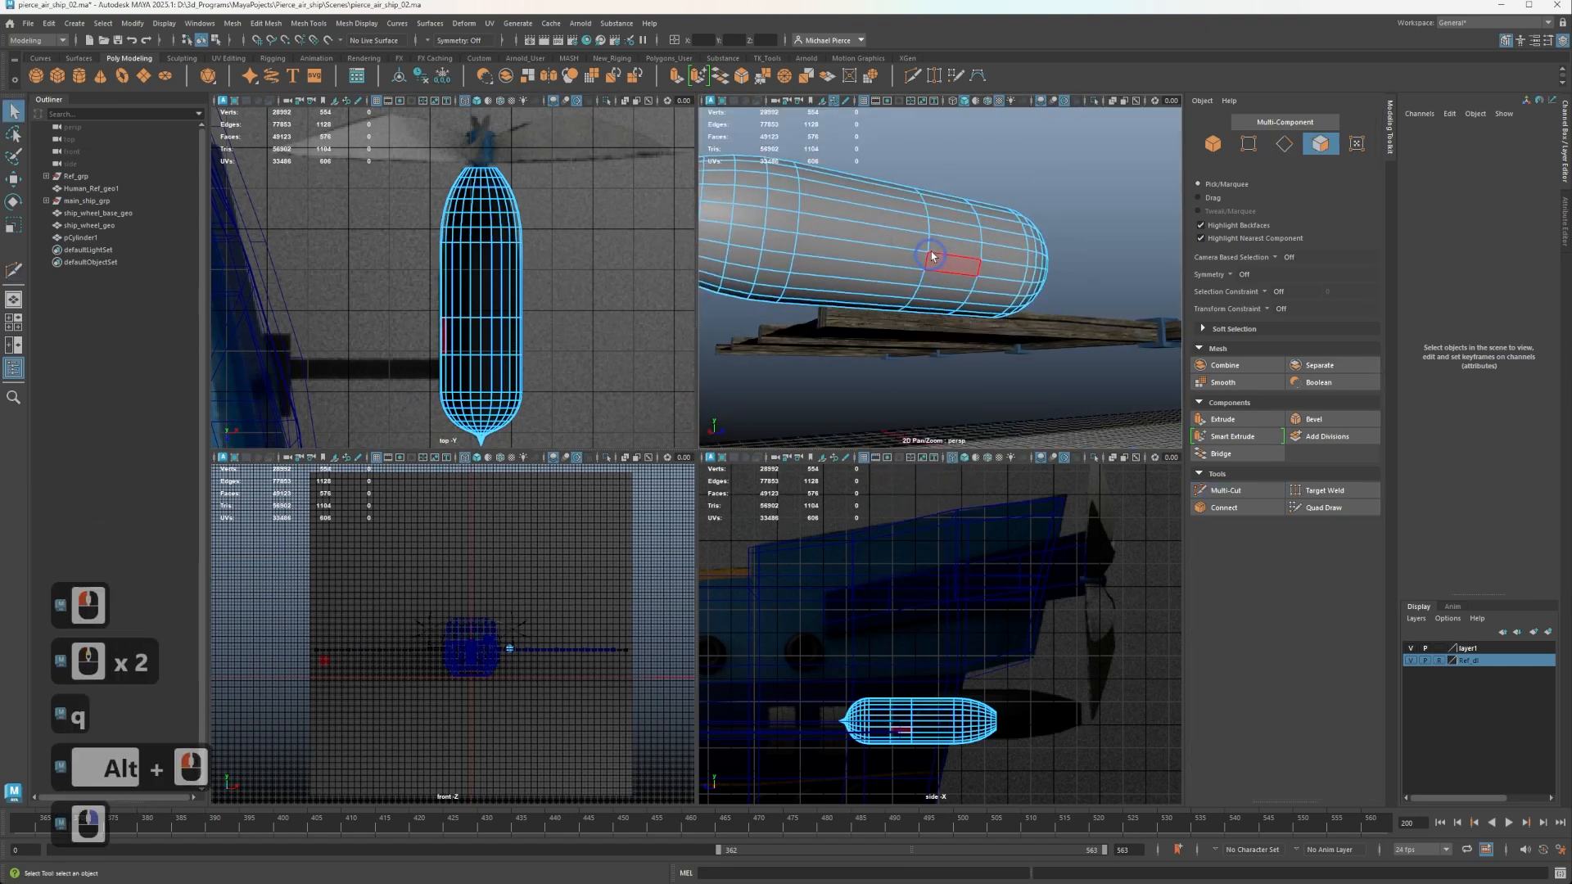
{"action": "left_click", "coordinate": [948, 219]}
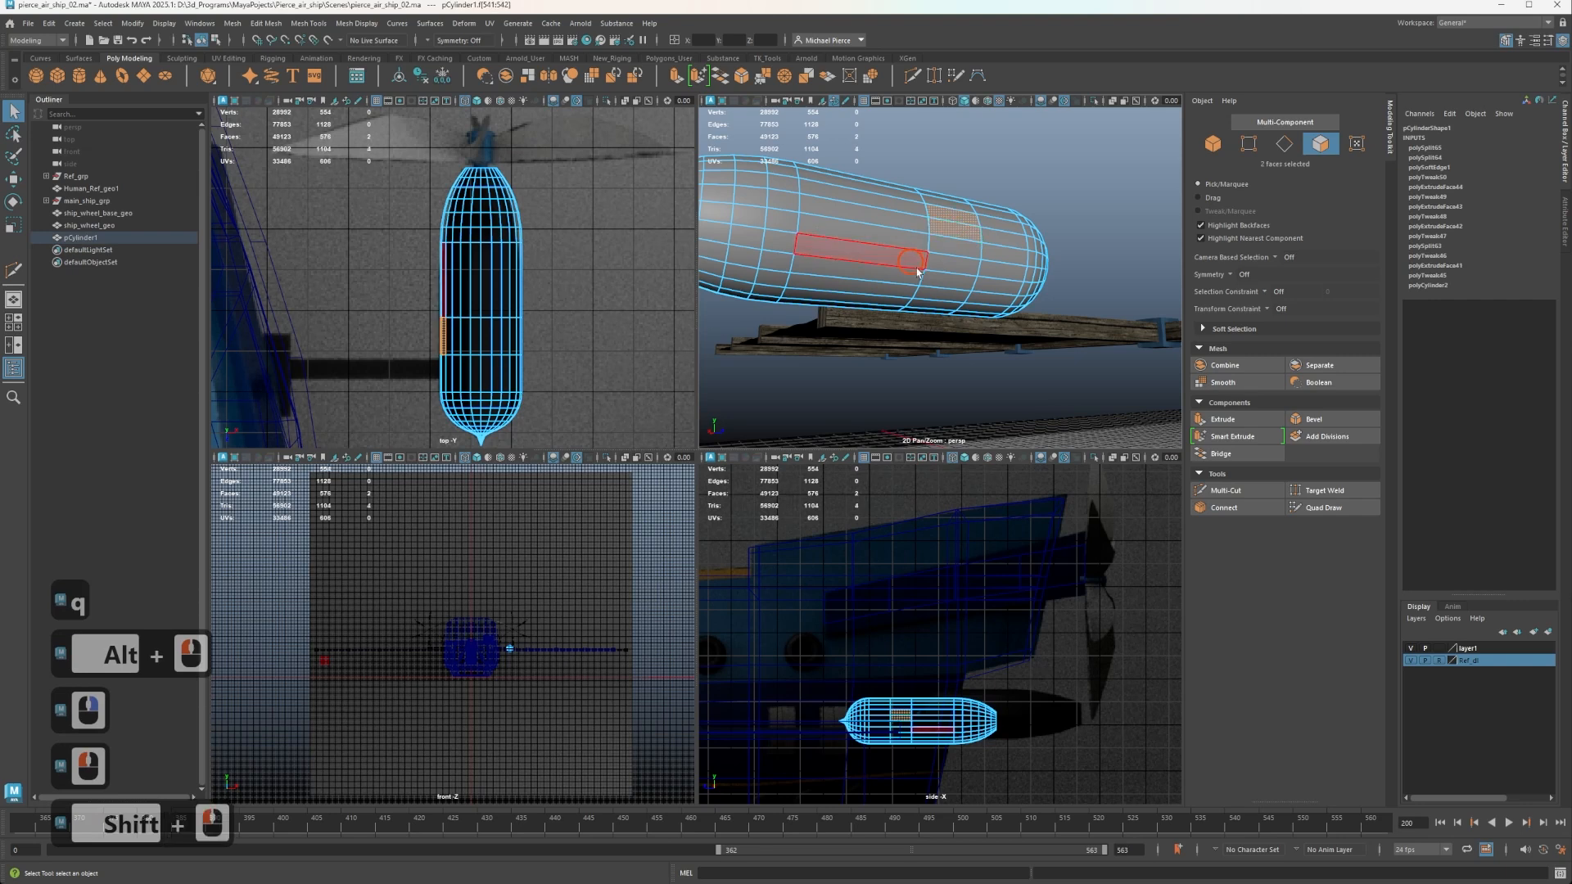
{"action": "left_click_drag", "start_coordinate": [916, 270], "coordinate": [1271, 429], "text": "alt"}
{"action": "left_click", "coordinate": [940, 255]}
{"action": "left_click", "coordinate": [955, 239], "text": "shift"}
{"action": "scroll", "coordinate": [883, 312], "scroll_direction": "down", "scroll_amount": 3, "text": "alt"}
{"action": "scroll", "coordinate": [856, 305], "scroll_direction": "up", "scroll_amount": 1, "text": "alt"}
{"action": "left_click_drag", "start_coordinate": [962, 334], "coordinate": [921, 264], "text": "alt"}
{"action": "scroll", "coordinate": [807, 270], "scroll_direction": "up", "scroll_amount": 3, "text": "alt"}
{"action": "key", "text": "w"}
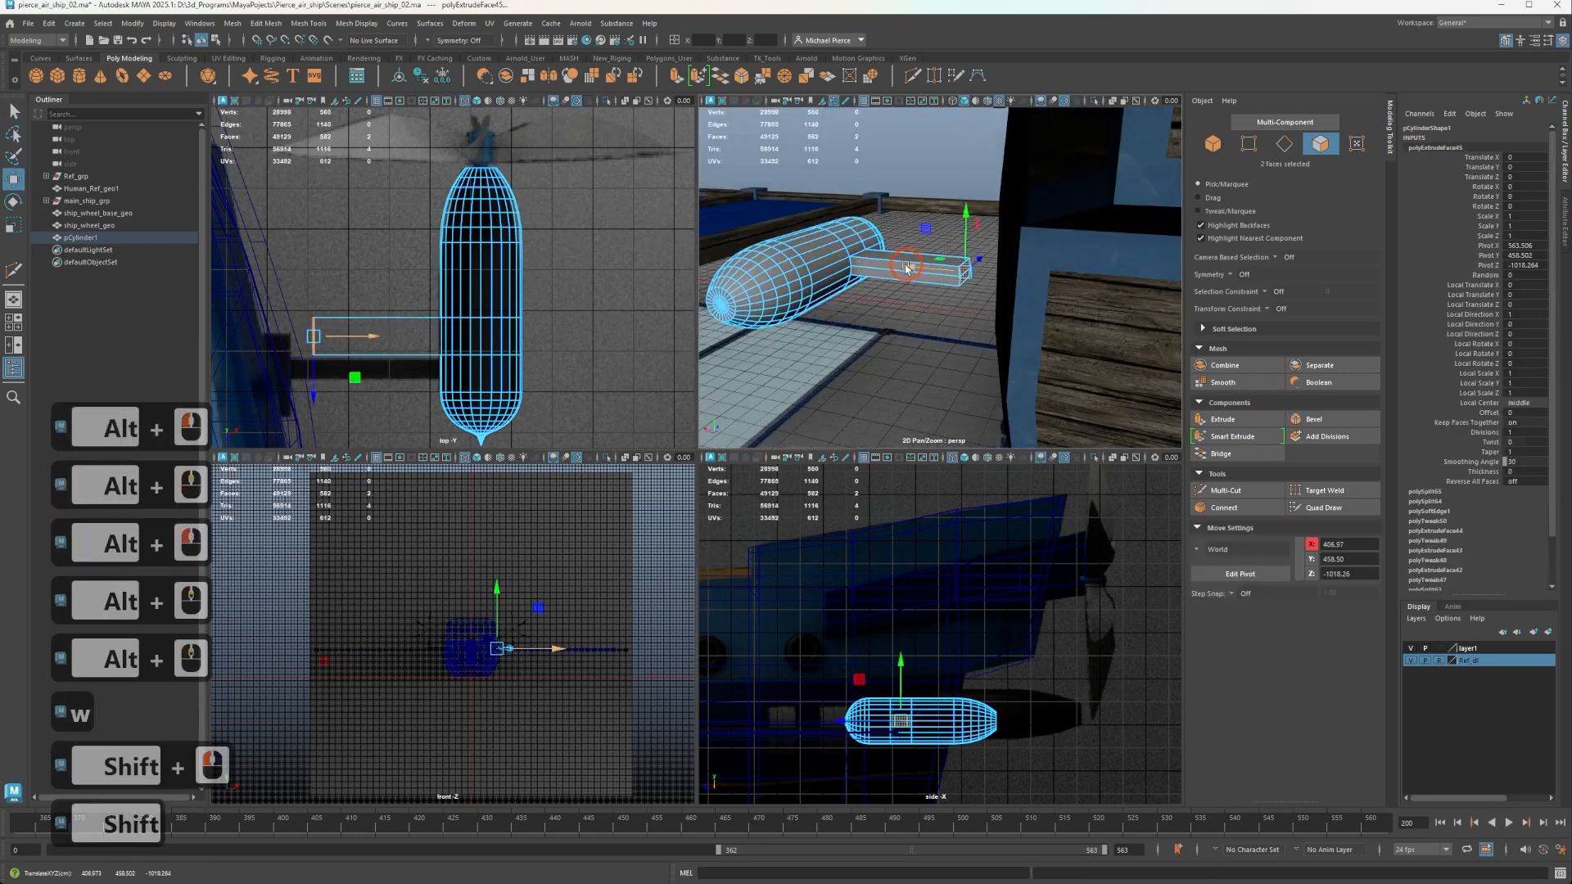
Flatten the support arm's extruded end faces by scaling them to 0 along X.
{"action": "key", "text": "r"}
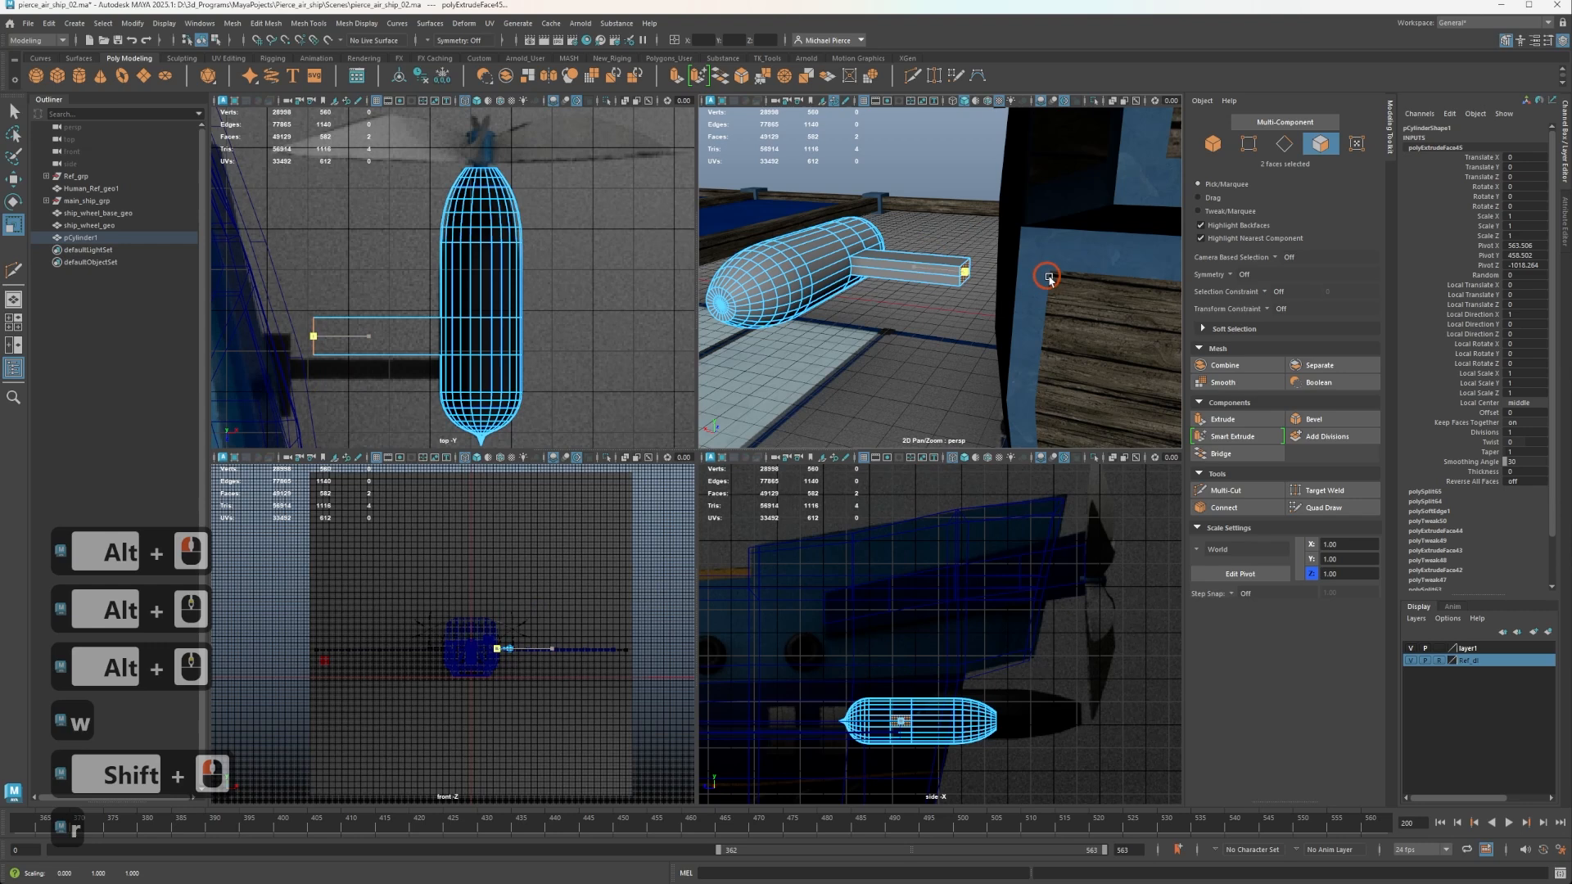
{"action": "left_click_drag", "start_coordinate": [1049, 278], "coordinate": [1048, 279]}
{"action": "scroll", "coordinate": [487, 629], "scroll_direction": "up", "scroll_amount": 1}
{"action": "scroll", "coordinate": [484, 629], "scroll_direction": "down", "scroll_amount": 4}
{"action": "scroll", "coordinate": [917, 731], "scroll_direction": "up", "scroll_amount": 2}
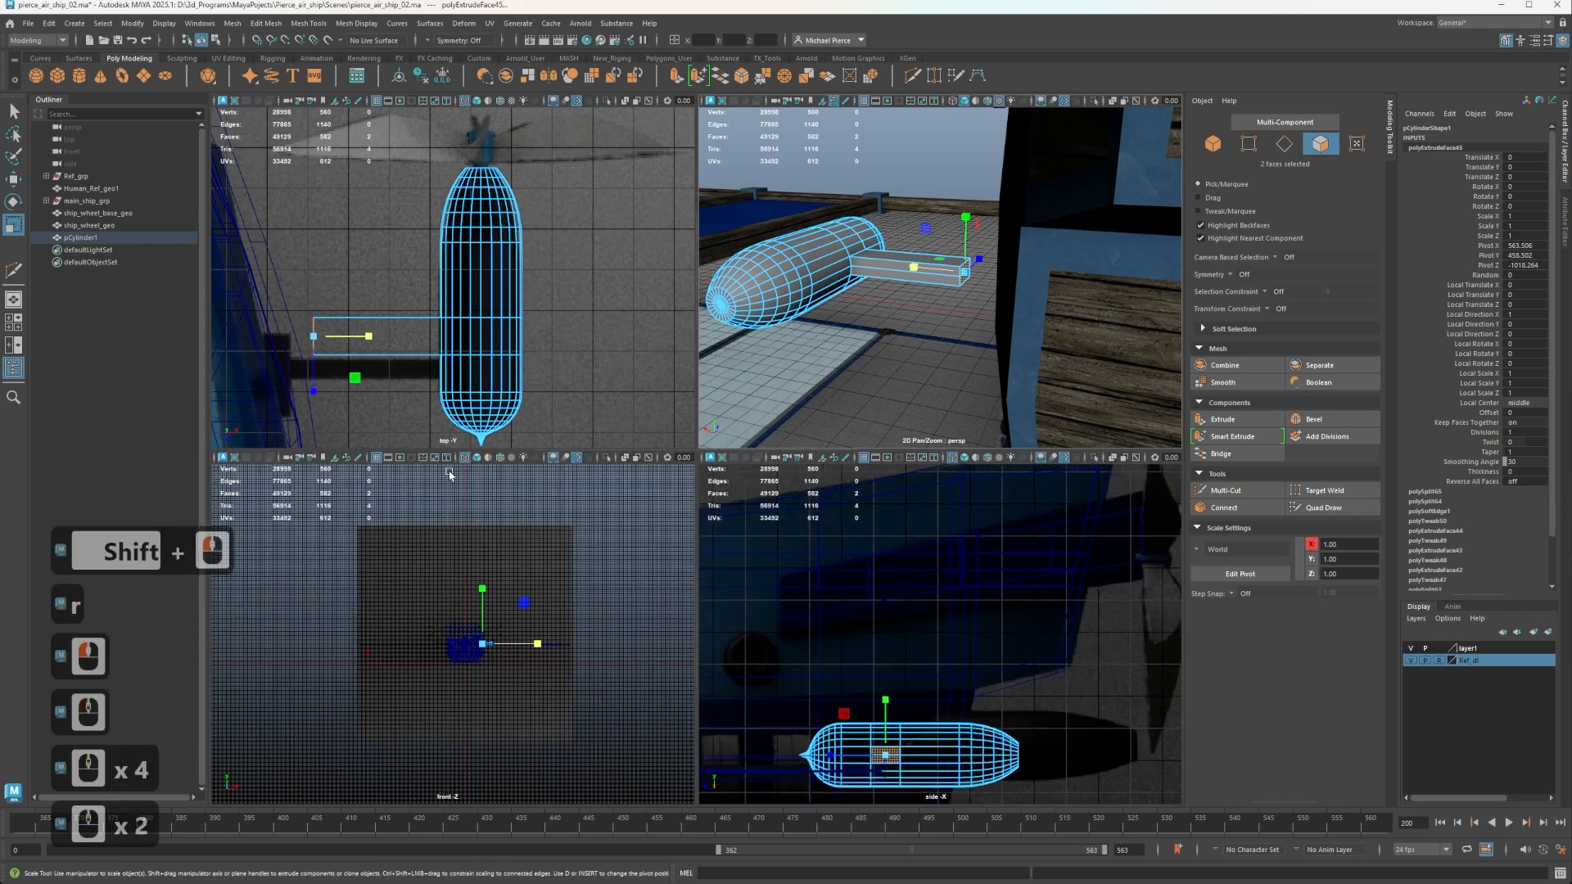
Extrude the arm's end faces outward with scaling, and extrude the enlarged faces toward the hull to X 355.54 as a mounting block.
{"action": "scroll", "coordinate": [941, 270], "scroll_direction": "up", "scroll_amount": 1}
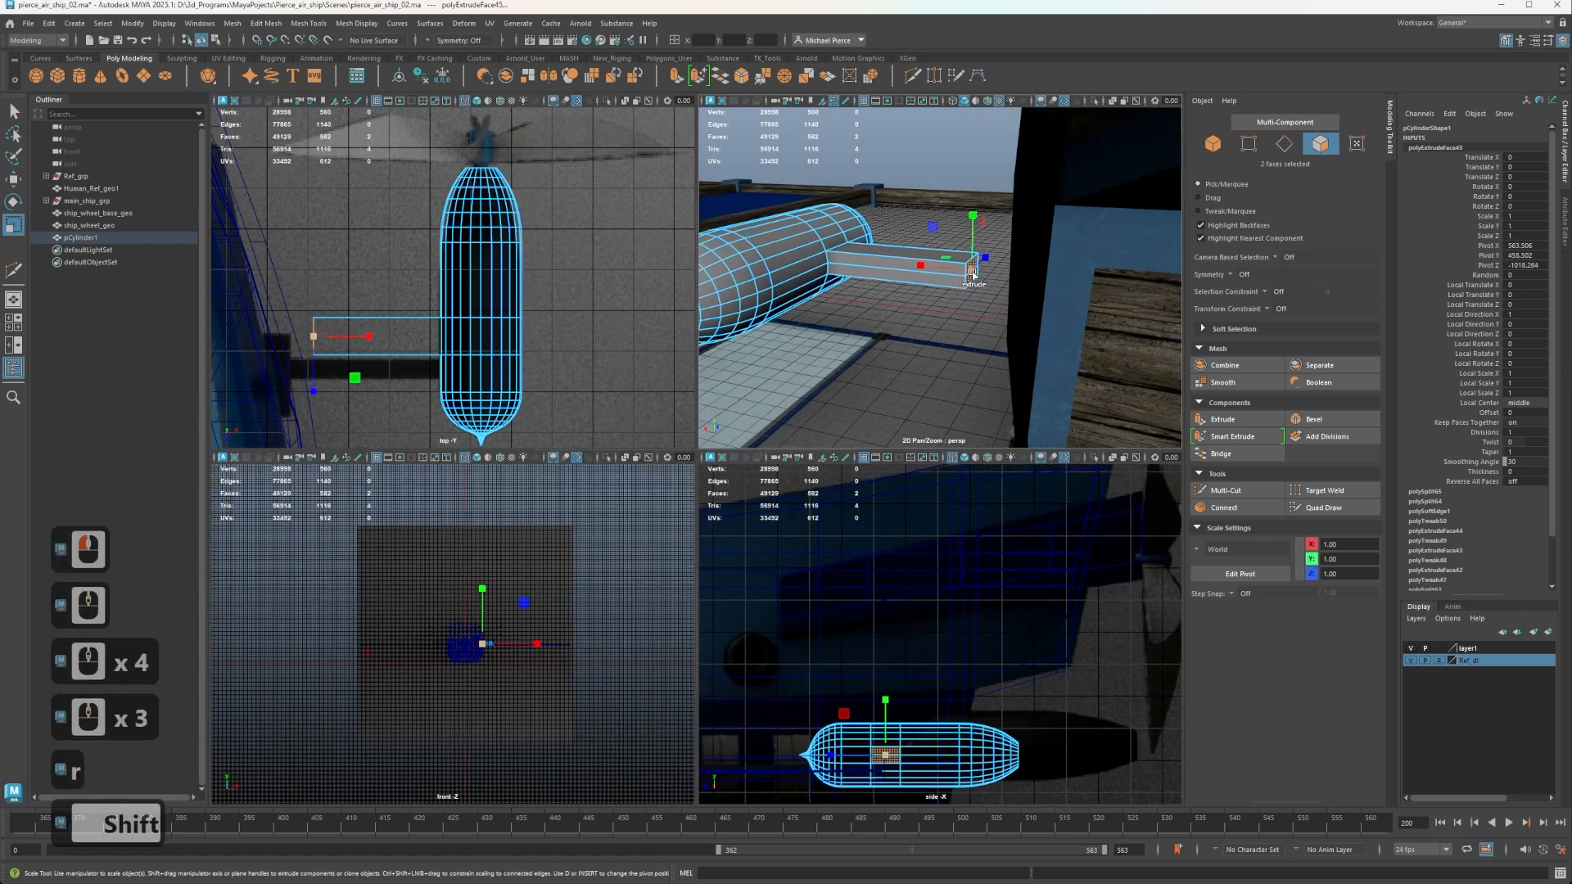
{"action": "left_click_drag", "start_coordinate": [972, 267], "coordinate": [970, 338], "text": "shift"}
{"action": "key", "text": "w"}
{"action": "middle_click_drag", "start_coordinate": [969, 337], "coordinate": [935, 297], "text": "alt"}
{"action": "scroll", "coordinate": [935, 299], "scroll_direction": "up", "scroll_amount": 5}
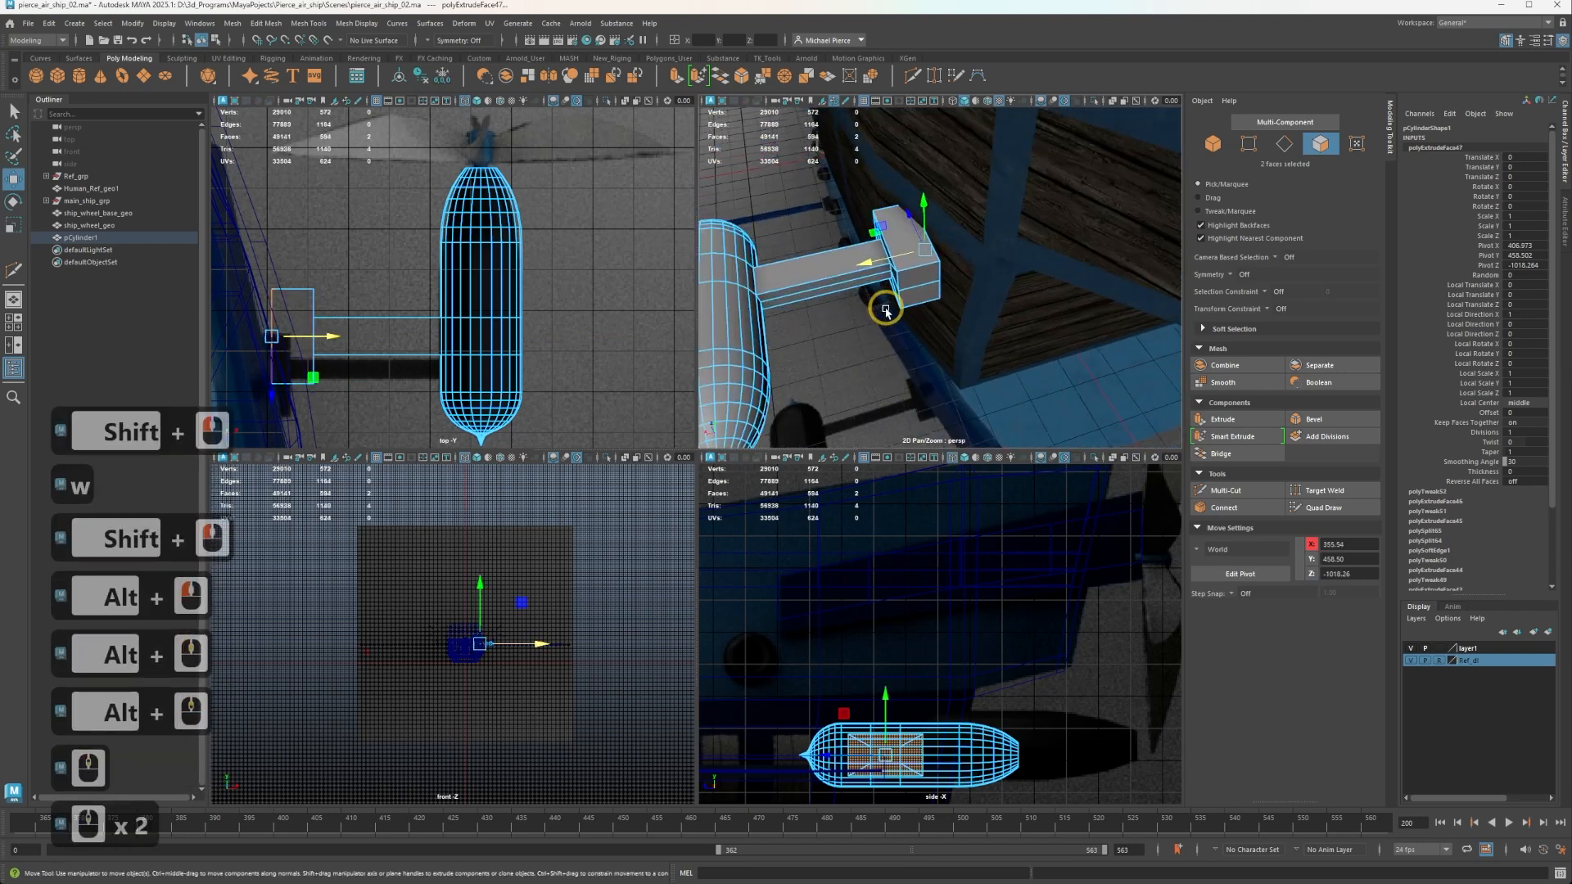
{"action": "left_click_drag", "start_coordinate": [931, 298], "coordinate": [1006, 291], "text": "alt"}
{"action": "middle_click_drag", "start_coordinate": [1006, 291], "coordinate": [1114, 156], "text": "alt"}
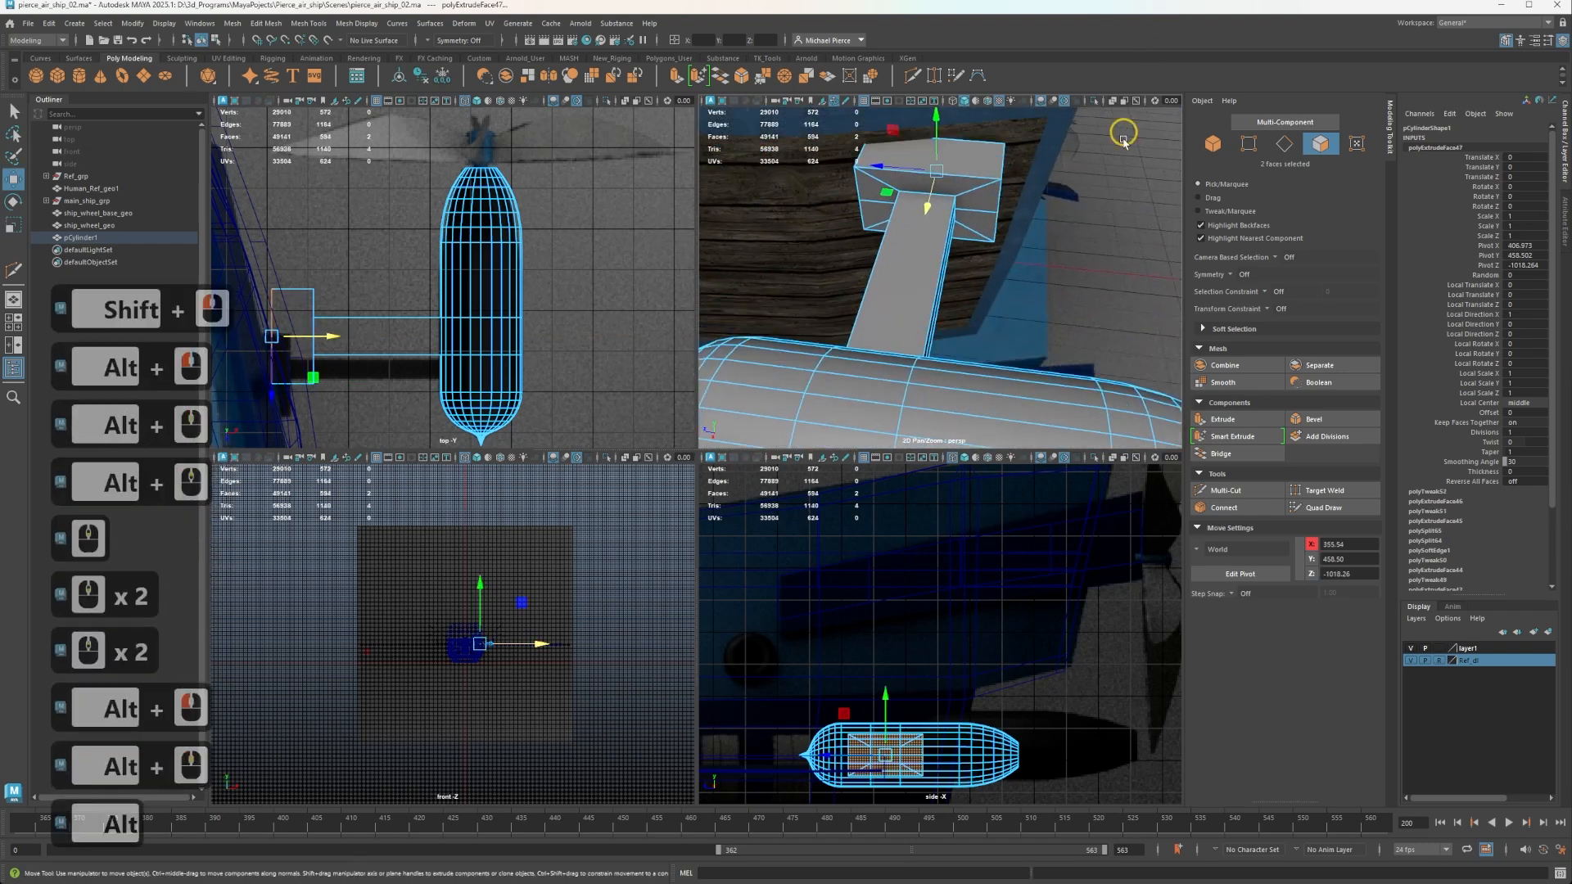
{"action": "left_click_drag", "start_coordinate": [1118, 152], "coordinate": [958, 256], "text": "alt"}
{"action": "scroll", "coordinate": [958, 256], "scroll_direction": "down", "scroll_amount": 3, "text": "alt"}
{"action": "middle_click_drag", "start_coordinate": [958, 255], "coordinate": [870, 293], "text": "alt"}
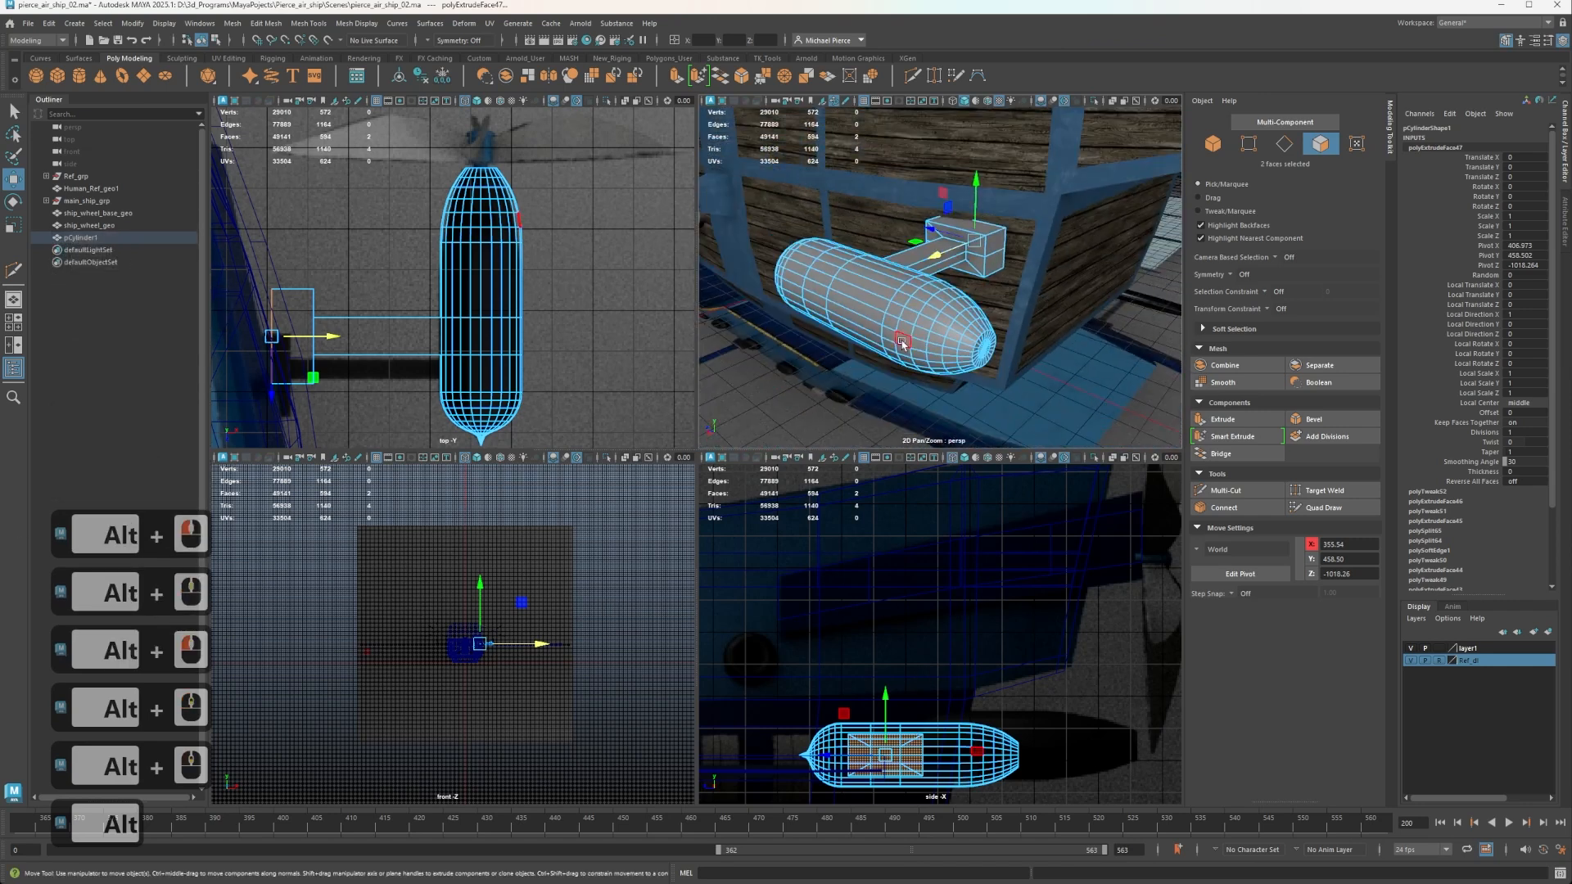
Insert a centred edge loop with Multi-Cut along the support arm's length and return the pod to object selection.
{"action": "right_click_drag", "start_coordinate": [903, 344], "coordinate": [908, 283]}
{"action": "key", "text": "w"}
{"action": "scroll", "coordinate": [921, 282], "scroll_direction": "up", "scroll_amount": 2}
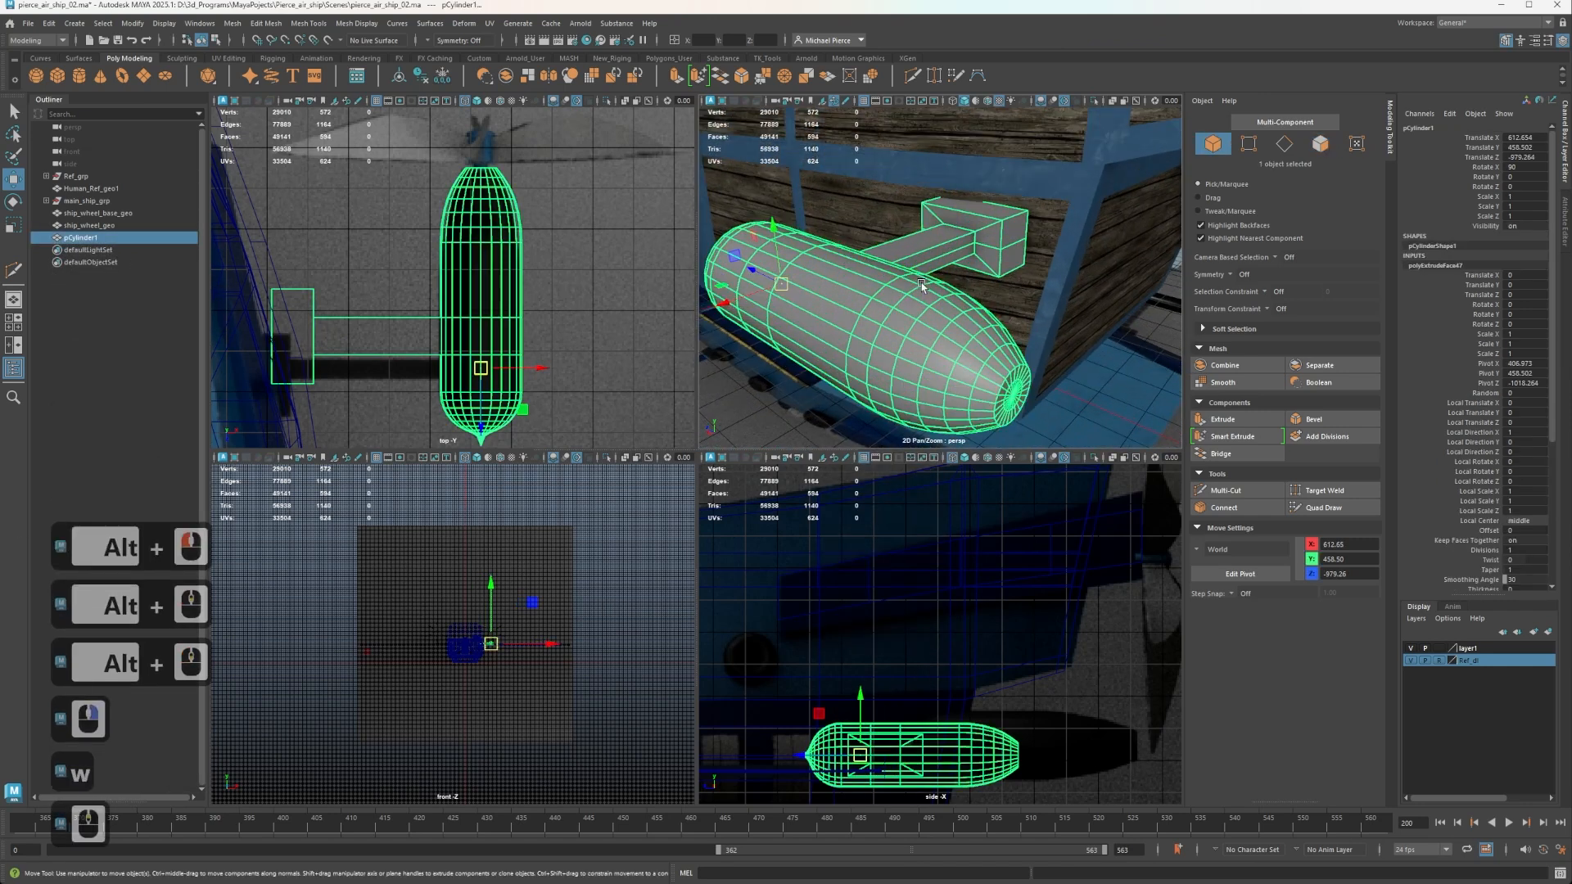
{"action": "left_click_drag", "start_coordinate": [878, 277], "coordinate": [932, 324], "text": "alt"}
{"action": "key", "text": "ctrl+shift+x"}
{"action": "left_click", "coordinate": [921, 346], "text": "ctrl"}
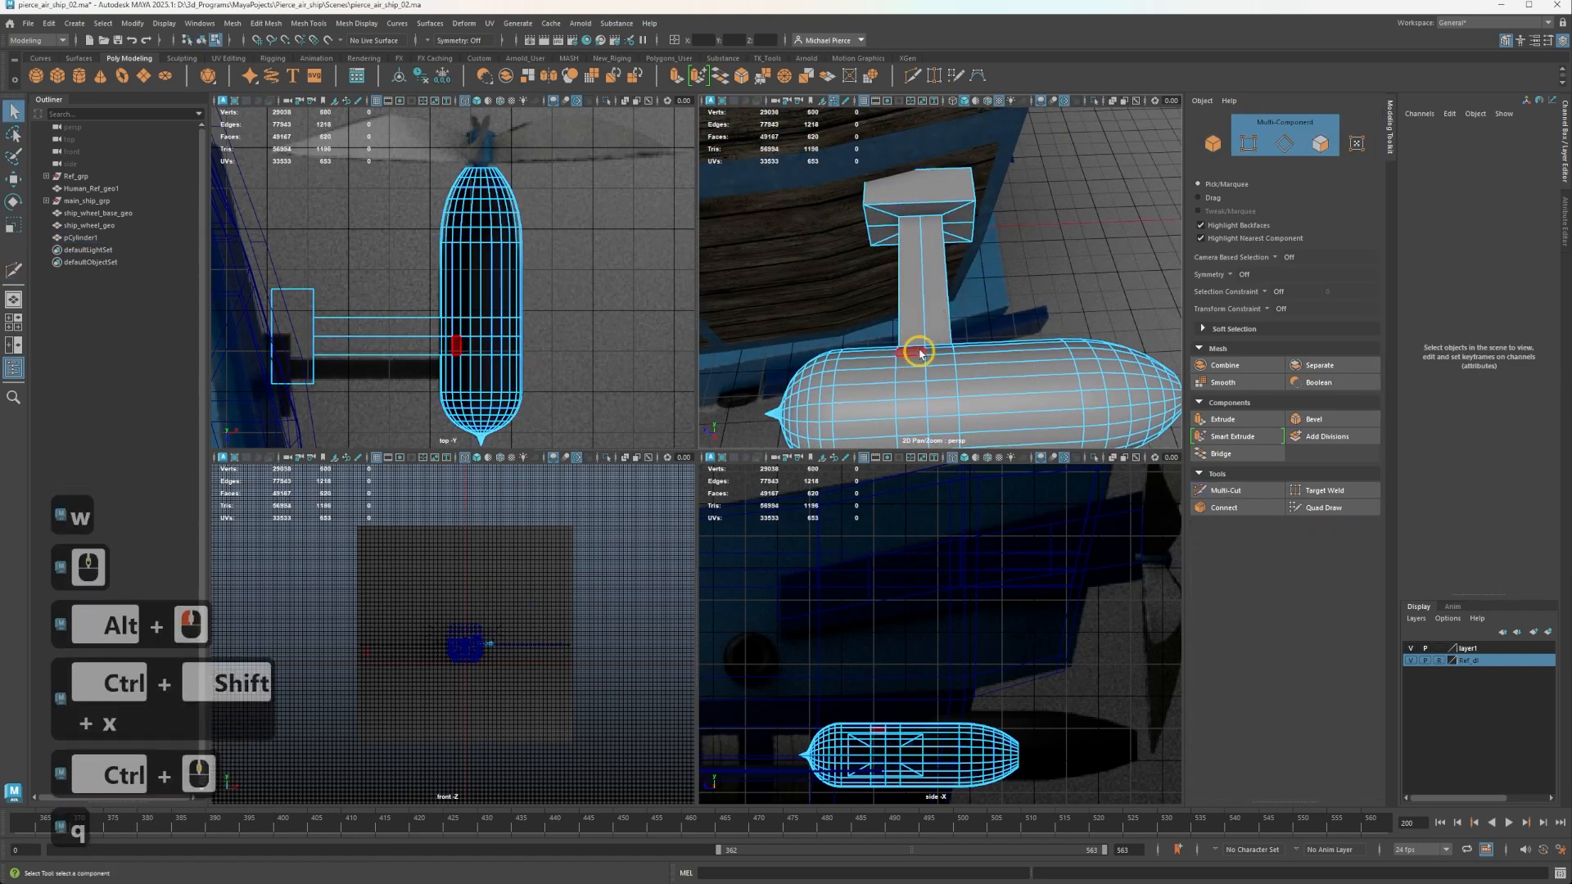
{"action": "key", "text": "q"}
{"action": "right_click_drag", "start_coordinate": [926, 315], "coordinate": [968, 296]}
{"action": "scroll", "coordinate": [959, 295], "scroll_direction": "down", "scroll_amount": 2}
{"action": "key", "text": "w"}
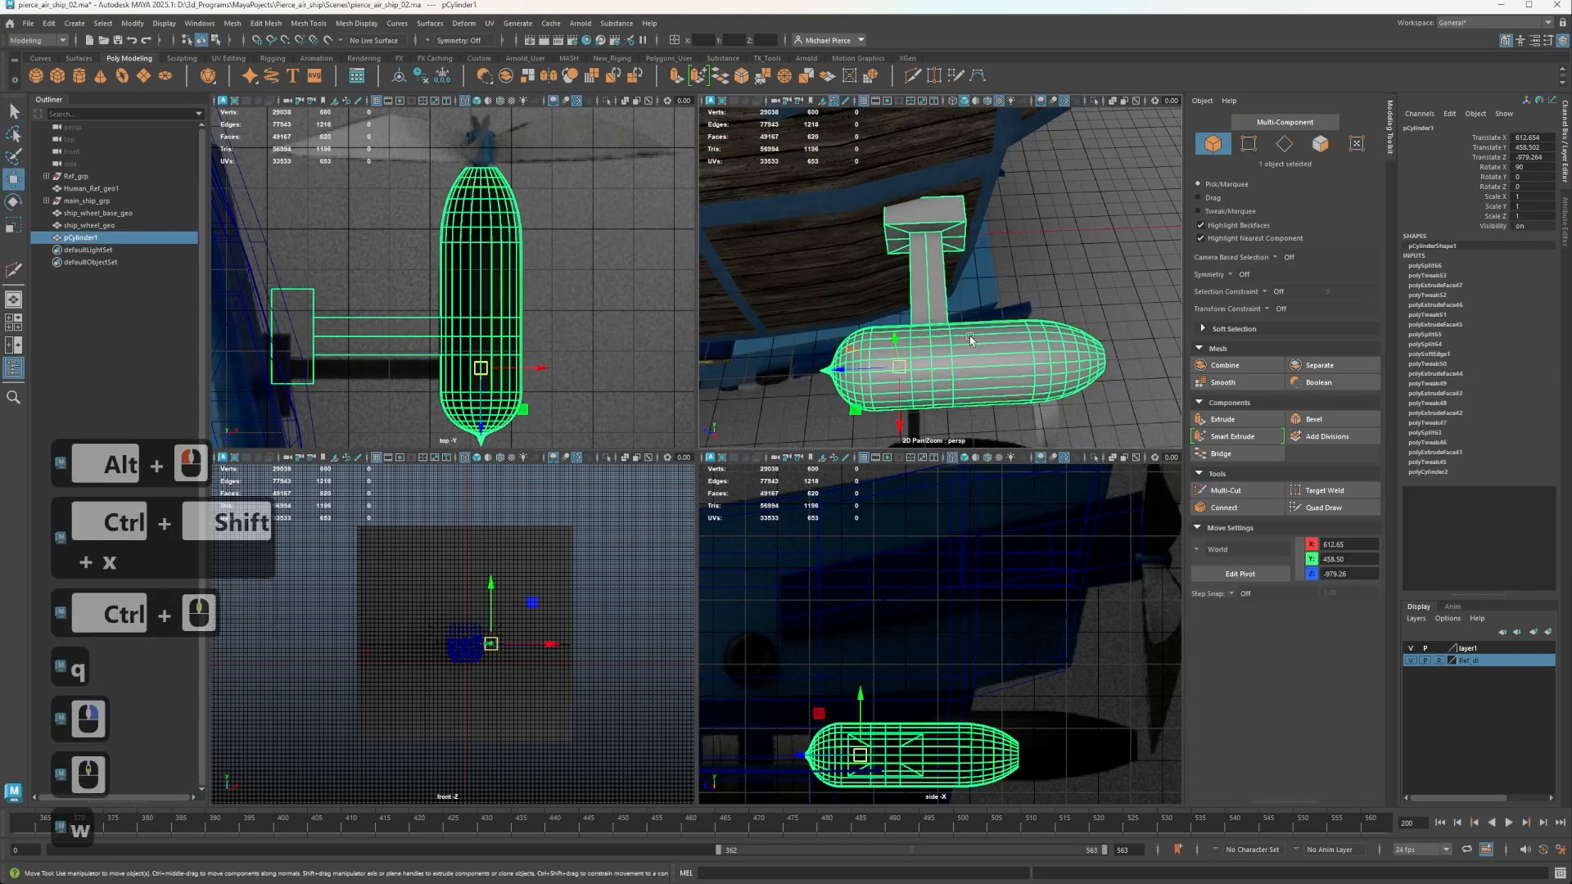
Isolate the pod and cut an edge with Multi-Cut from the arm's centre line across the mounting block to its hull-side face.
{"action": "left_click_drag", "start_coordinate": [963, 337], "coordinate": [888, 119], "text": "alt"}
{"action": "key", "text": "ctrl+1"}
{"action": "middle_click_drag", "start_coordinate": [888, 120], "coordinate": [932, 245], "text": "alt"}
{"action": "scroll", "coordinate": [942, 262], "scroll_direction": "up", "scroll_amount": 4, "text": "alt"}
{"action": "left_click_drag", "start_coordinate": [954, 272], "coordinate": [982, 237], "text": "alt"}
{"action": "key", "text": "ctrl+shift+x"}
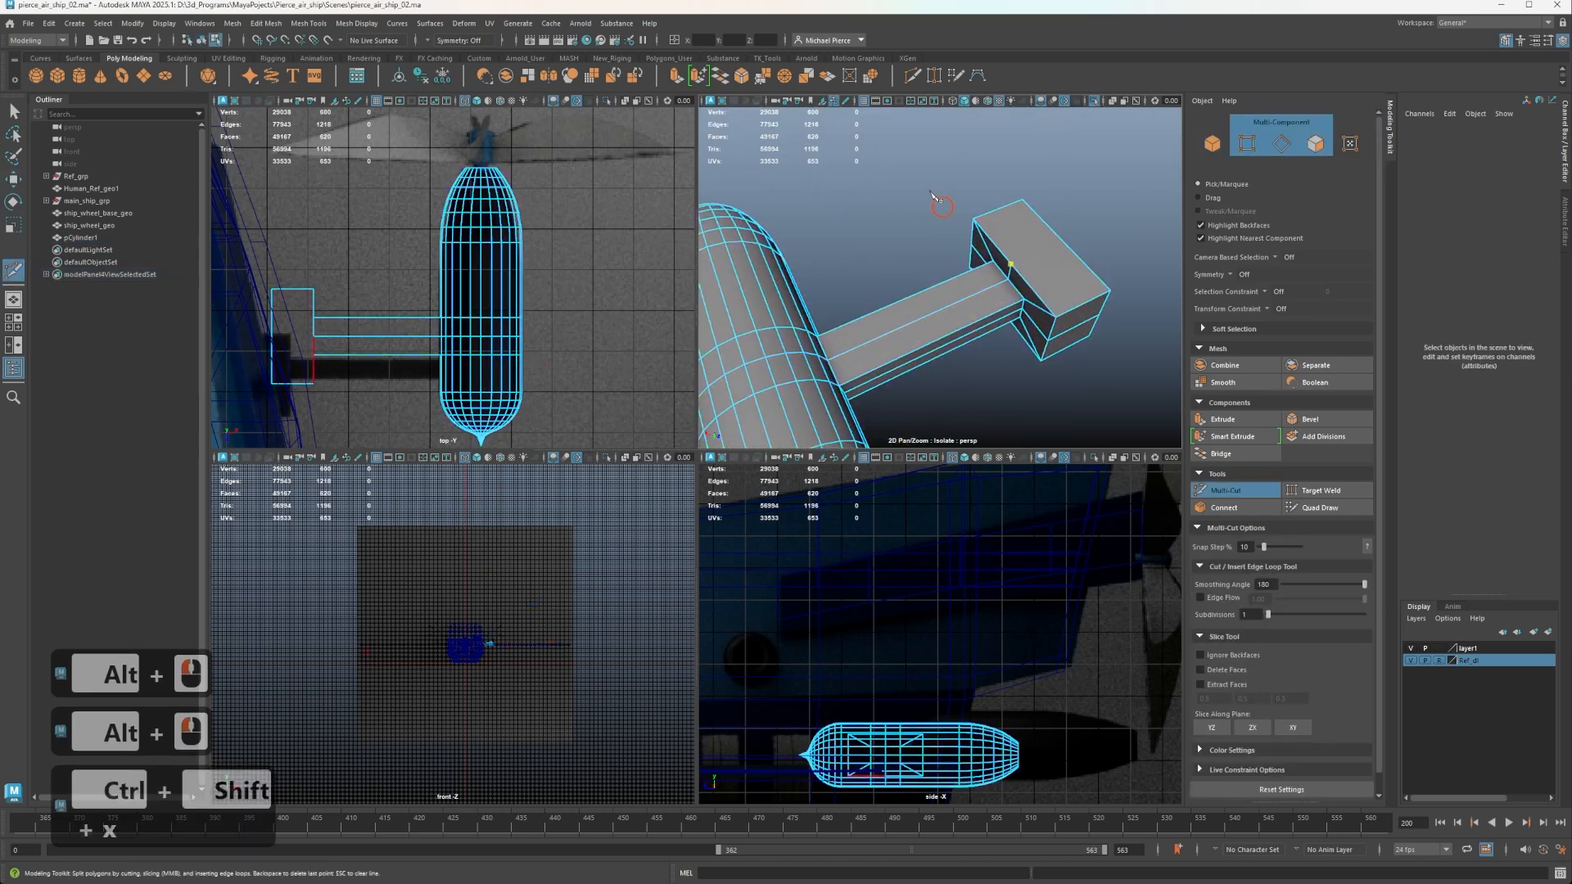
{"action": "left_click", "coordinate": [1067, 241]}
{"action": "left_click", "coordinate": [1072, 249], "text": "shift"}
{"action": "left_click_drag", "start_coordinate": [1072, 251], "coordinate": [979, 352], "text": "alt"}
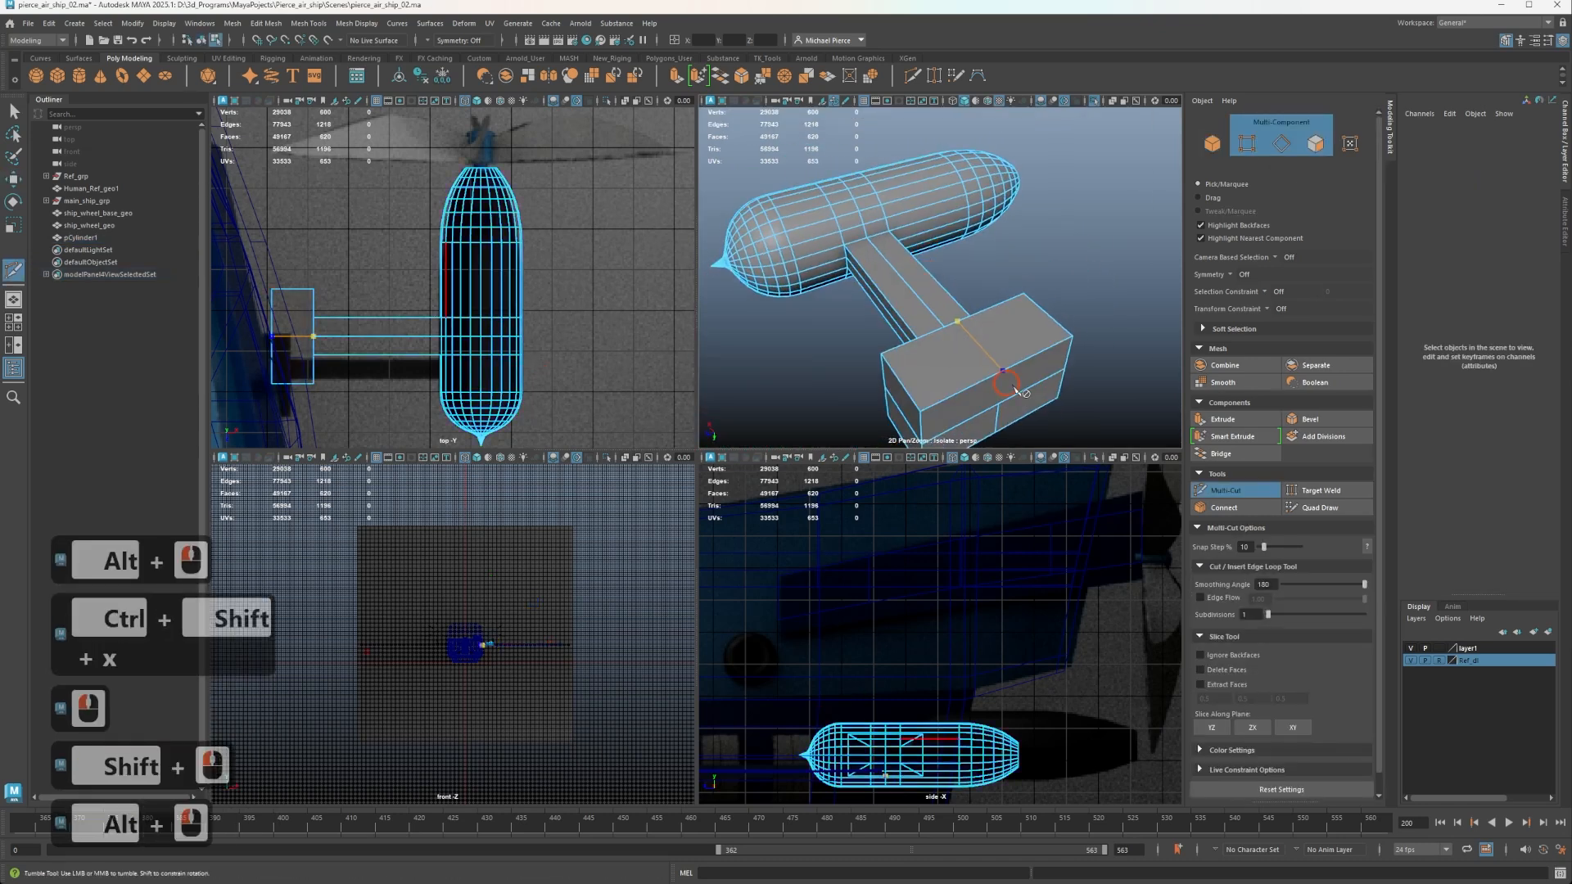
{"action": "middle_click_drag", "start_coordinate": [980, 352], "coordinate": [970, 232], "text": "alt"}
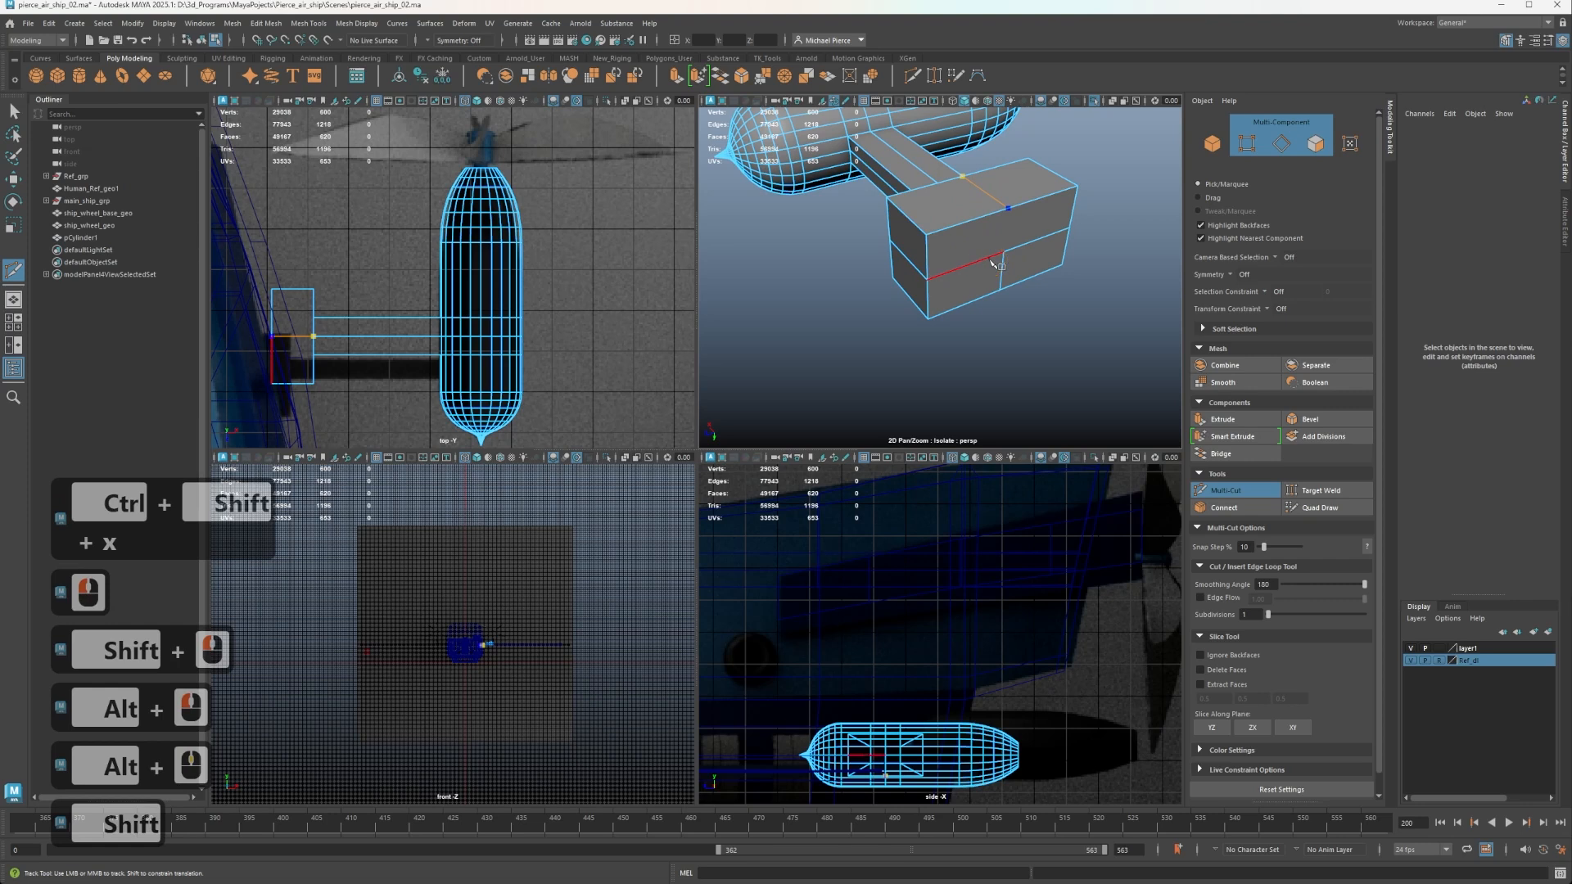
{"action": "left_click", "coordinate": [1000, 253]}
{"action": "right_click", "coordinate": [880, 212]}
{"action": "key", "text": "q"}
Preview the pod and support arm with smoothing and switch back to the unsmoothed display.
{"action": "left_click_drag", "start_coordinate": [887, 222], "coordinate": [929, 275], "text": "alt"}
{"action": "scroll", "coordinate": [942, 328], "scroll_direction": "down", "scroll_amount": 3}
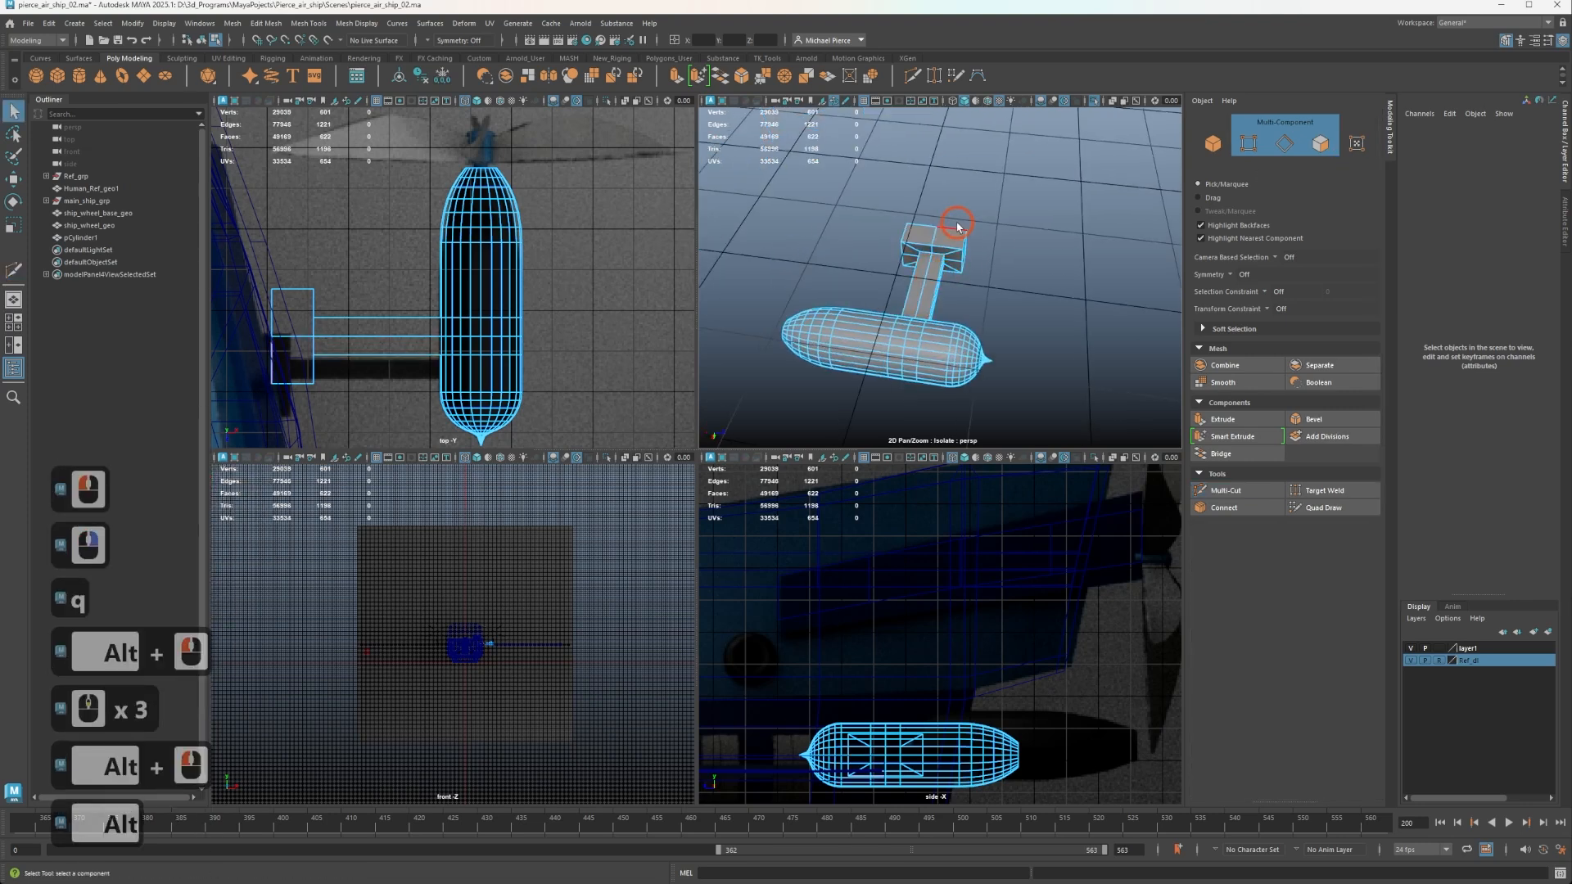
{"action": "scroll", "coordinate": [959, 234], "scroll_direction": "up", "scroll_amount": 3}
{"action": "scroll", "coordinate": [937, 229], "scroll_direction": "down", "scroll_amount": 2}
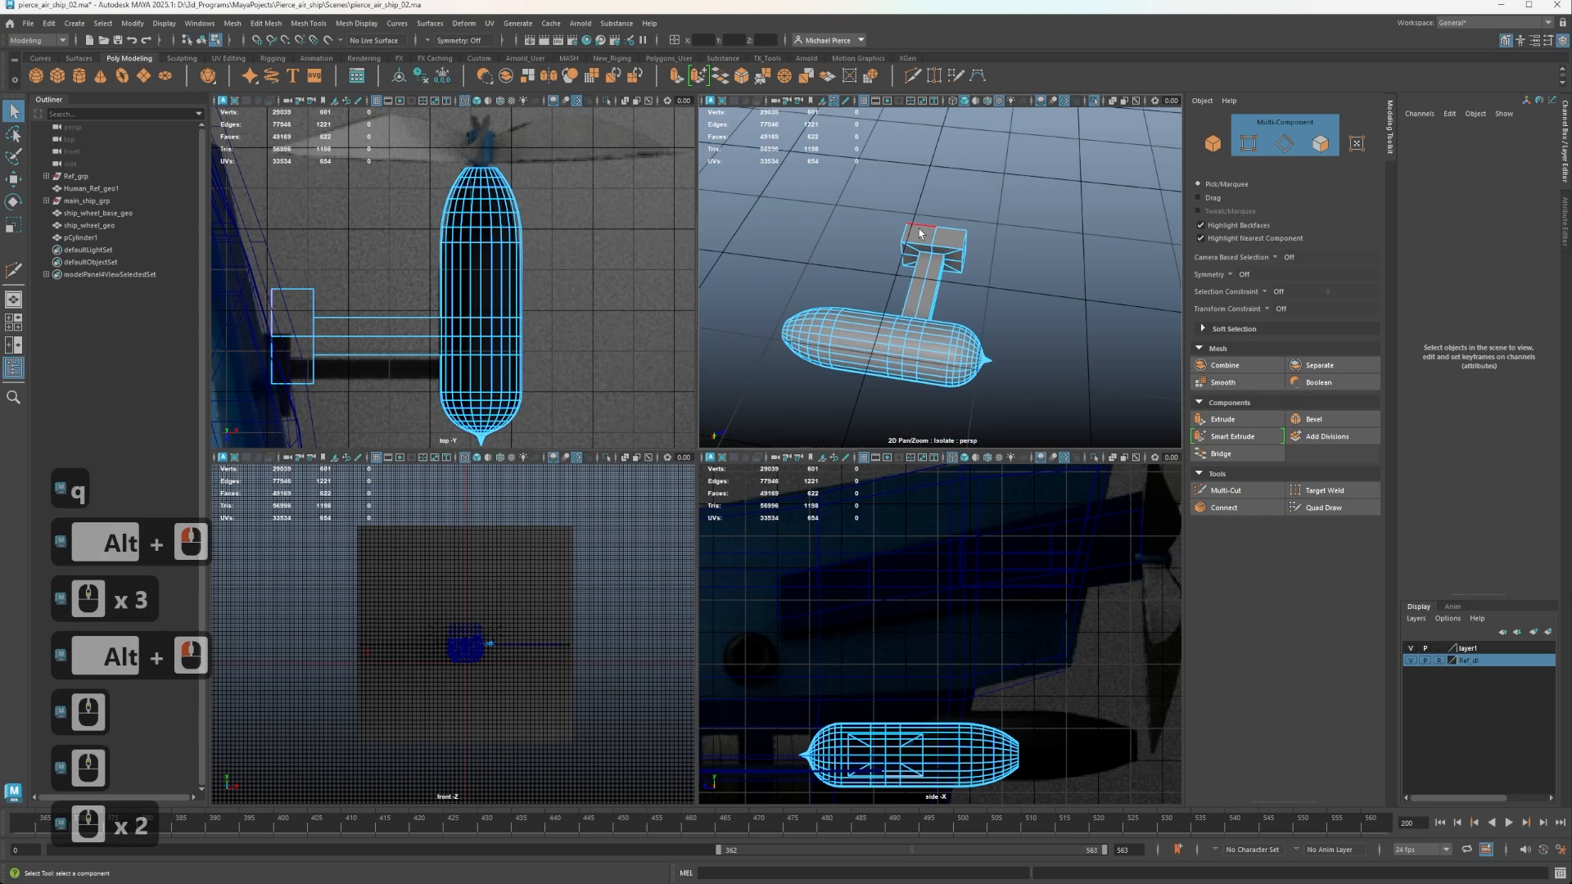
{"action": "key", "text": "3"}
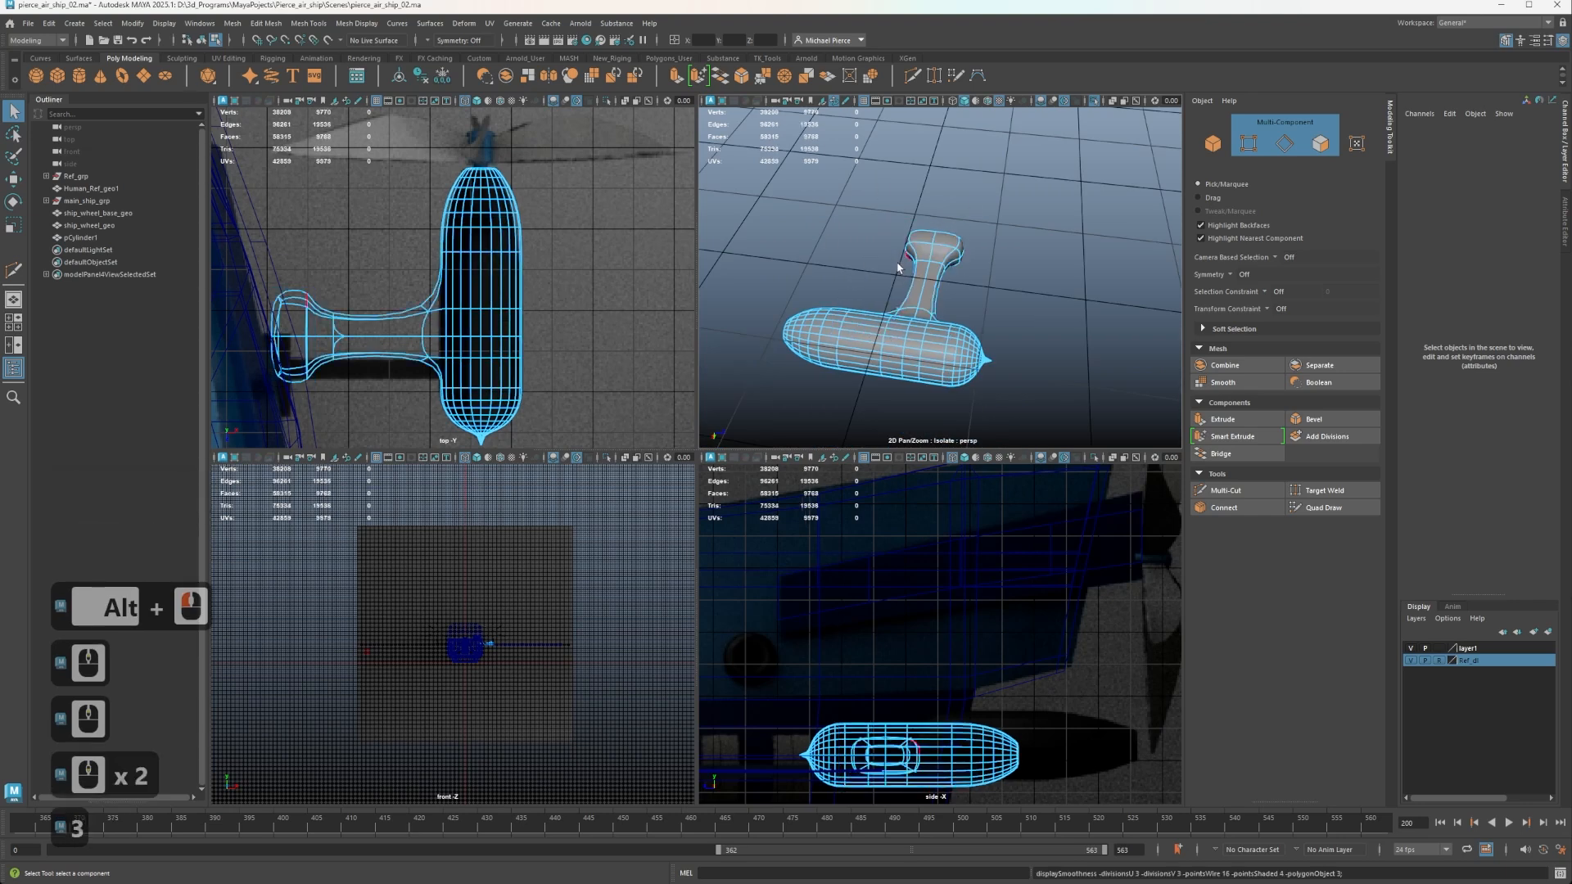
{"action": "left_click_drag", "start_coordinate": [898, 267], "coordinate": [979, 288], "text": "alt"}
{"action": "key", "text": "1"}
Snap the pod's pivot to the centre vertex of the mounting block's hull-side face and leave the isolated view.
{"action": "key", "text": "w"}
{"action": "right_click_drag", "start_coordinate": [924, 243], "coordinate": [945, 235]}
{"action": "key", "text": "w"}
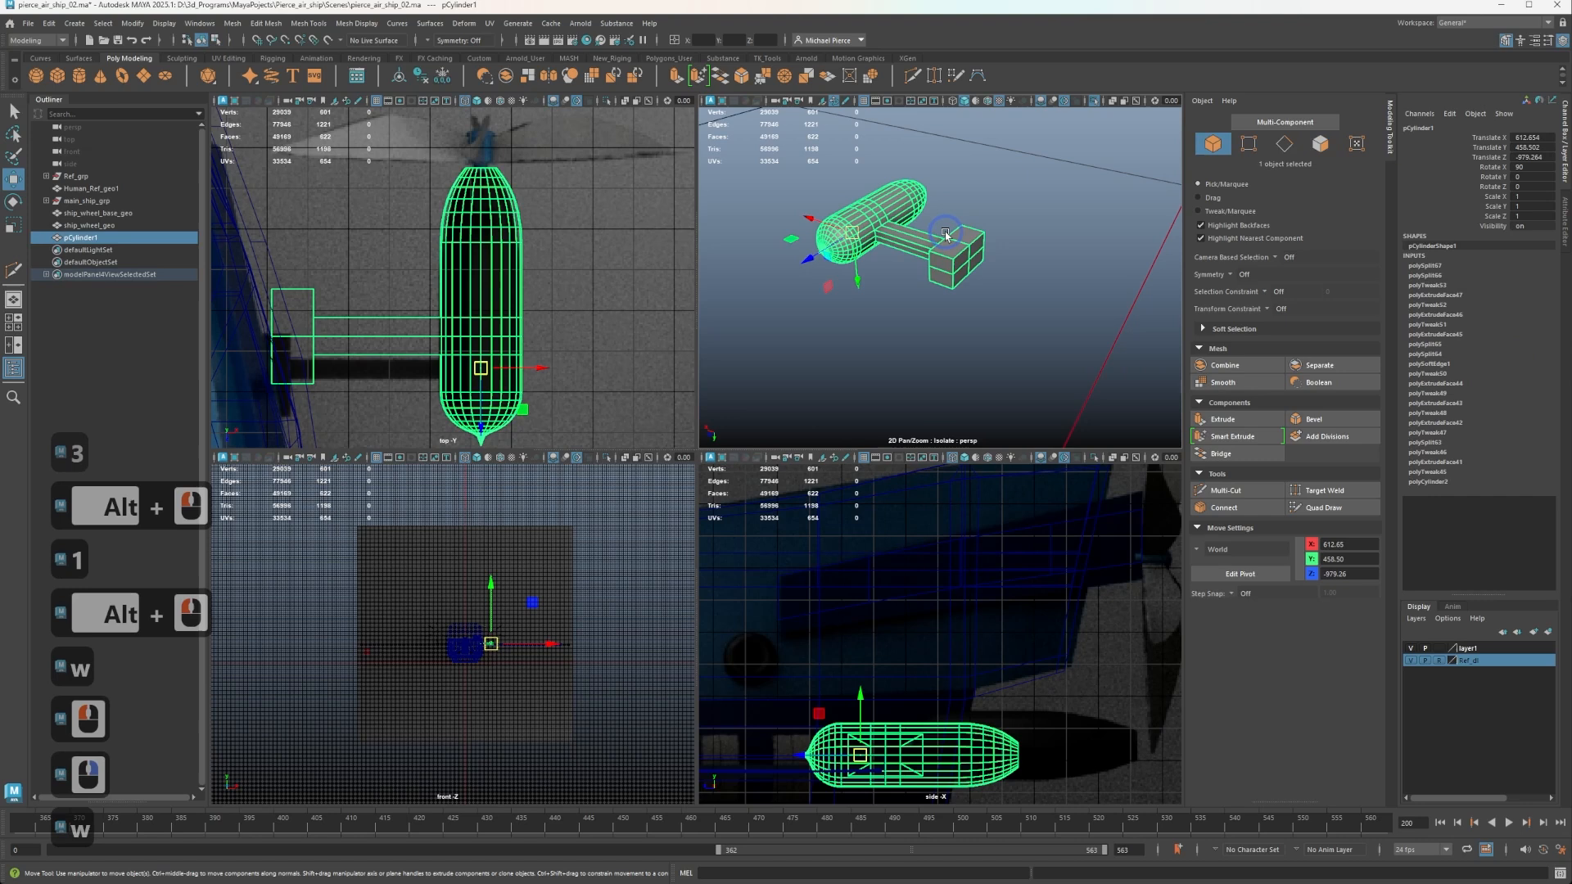
{"action": "key", "text": "d"}
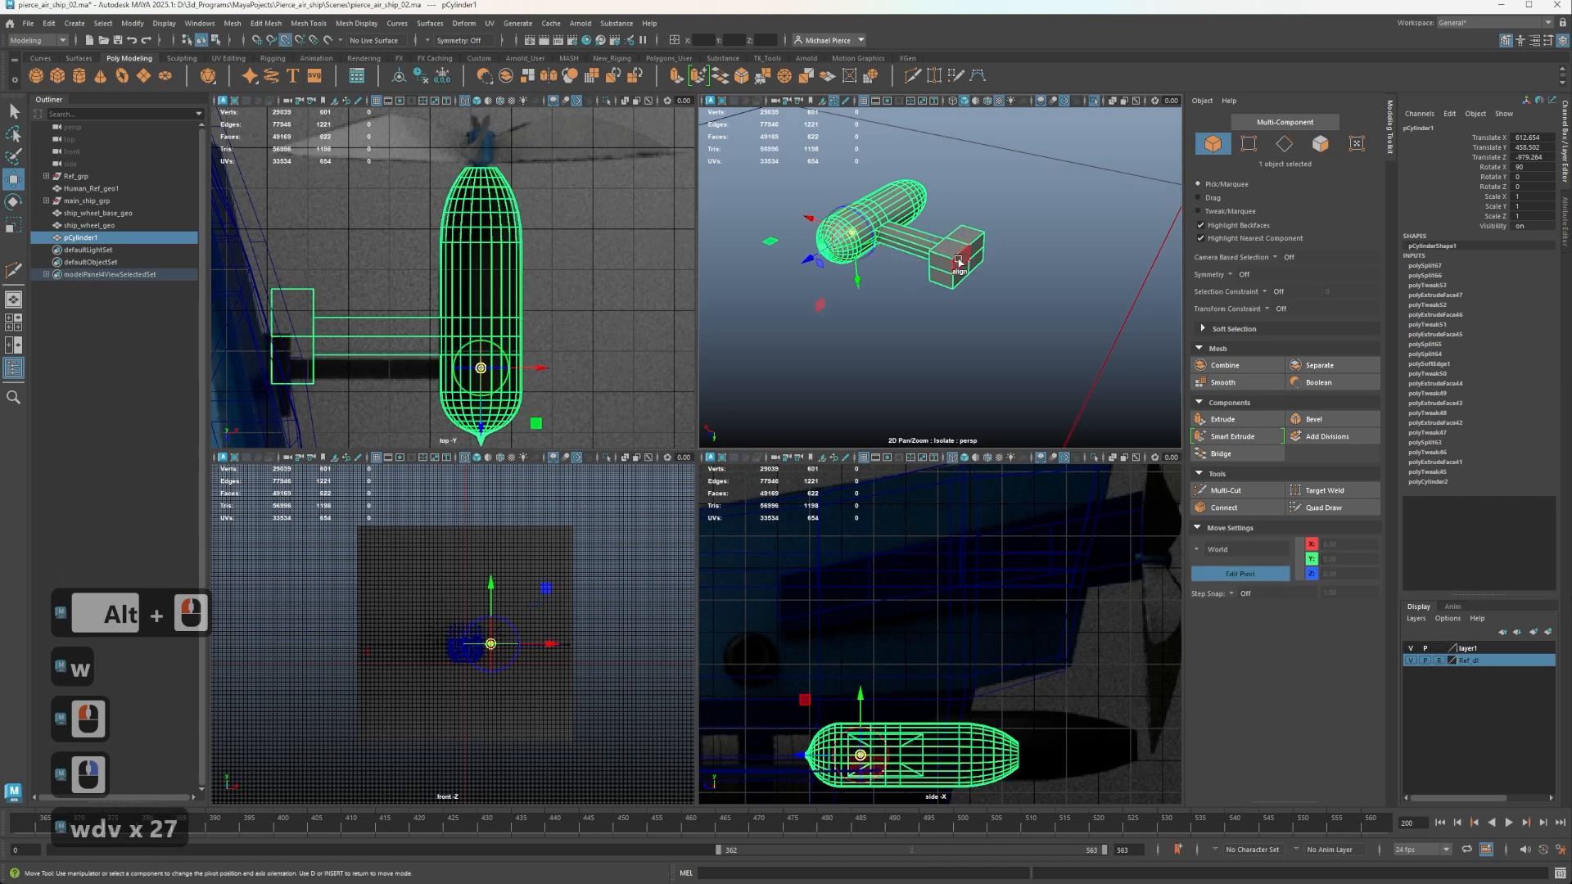
{"action": "left_click_drag", "start_coordinate": [963, 270], "coordinate": [968, 260]}
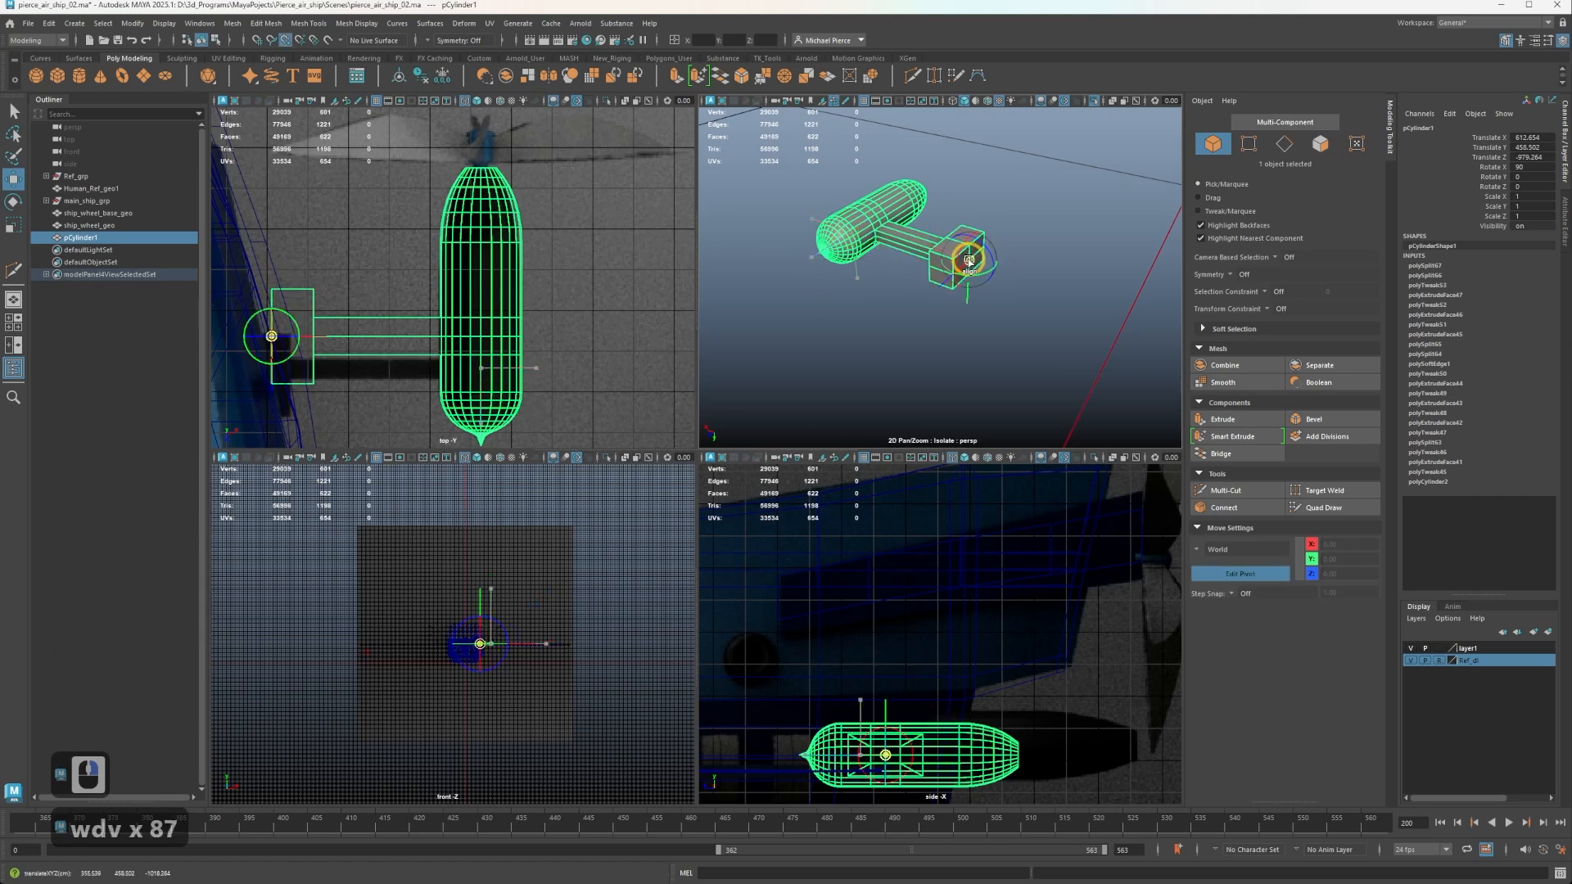
{"action": "left_click", "coordinate": [964, 266]}
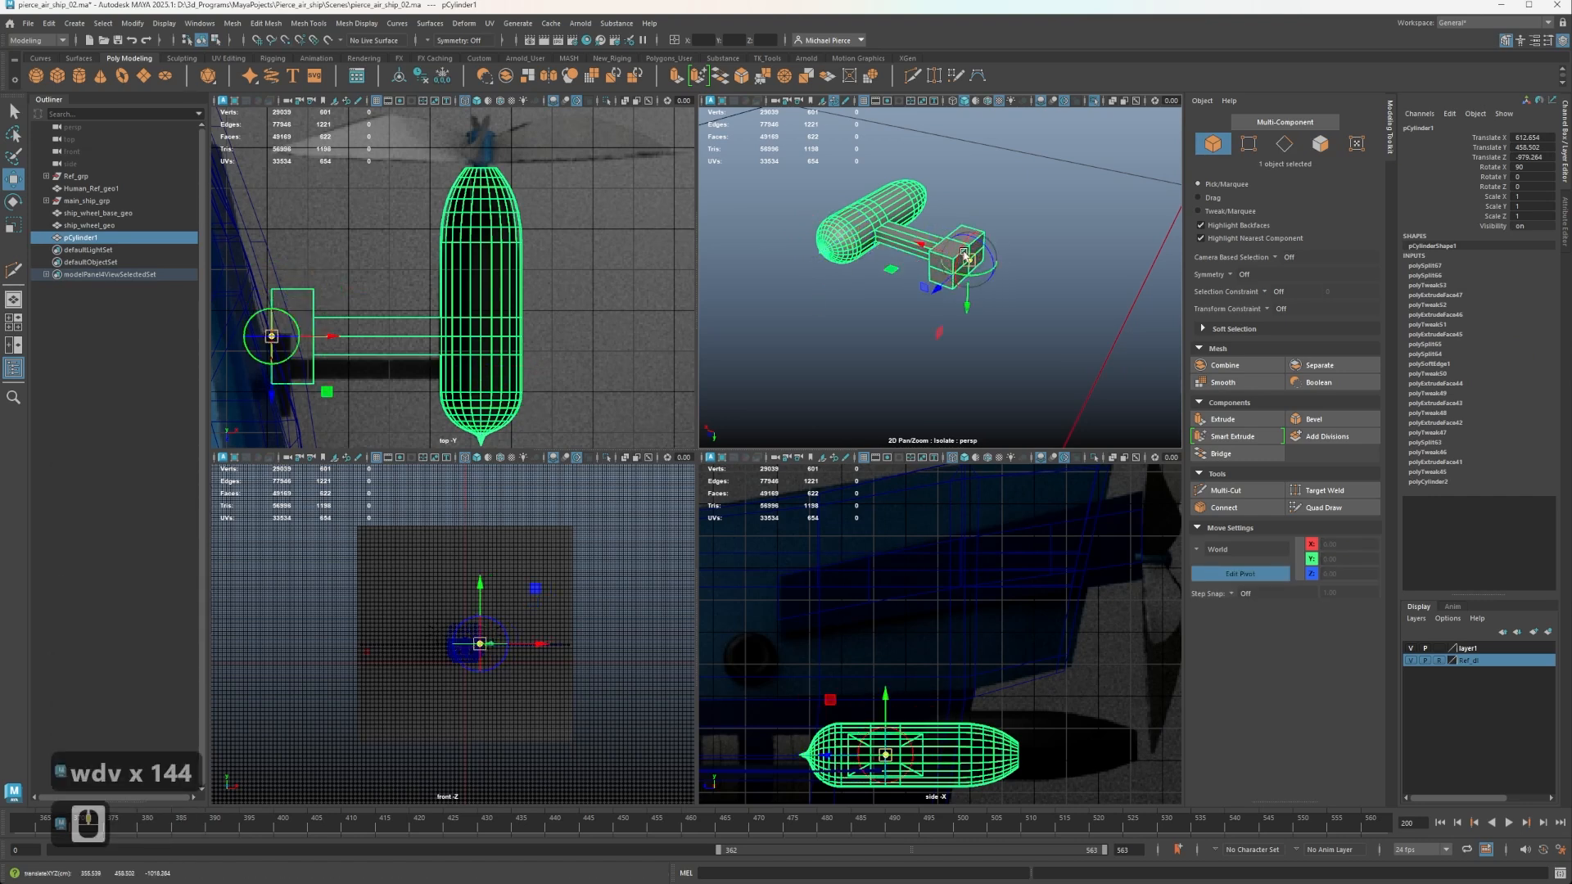
{"action": "key", "text": "d"}
{"action": "key", "text": "ctrl+1"}
{"action": "scroll", "coordinate": [892, 223], "scroll_direction": "down", "scroll_amount": 4}
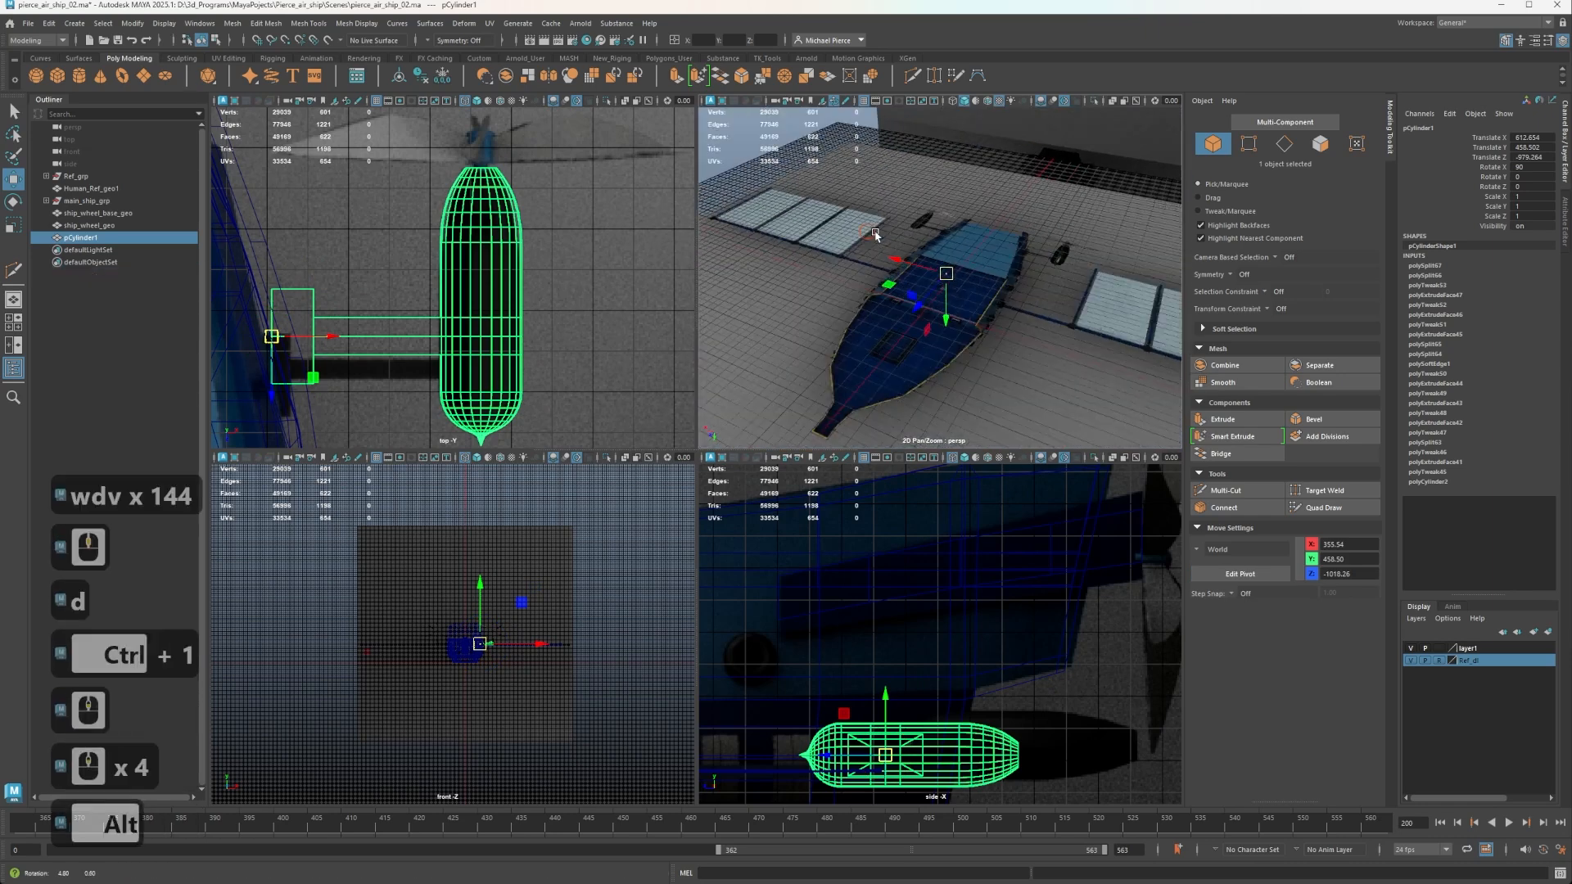
Snap the whole pod by its pivot to a vertex on the ship's hull frame.
{"action": "left_click_drag", "start_coordinate": [880, 228], "coordinate": [919, 319], "text": "alt"}
{"action": "scroll", "coordinate": [975, 316], "scroll_direction": "down", "scroll_amount": 1, "text": "alt"}
{"action": "scroll", "coordinate": [1043, 361], "scroll_direction": "up", "scroll_amount": 4, "text": "alt"}
{"action": "scroll", "coordinate": [958, 281], "scroll_direction": "up", "scroll_amount": 2, "text": "alt"}
{"action": "key", "text": "v"}
{"action": "scroll", "coordinate": [922, 322], "scroll_direction": "up", "scroll_amount": 2}
{"action": "scroll", "coordinate": [921, 321], "scroll_direction": "up", "scroll_amount": 2}
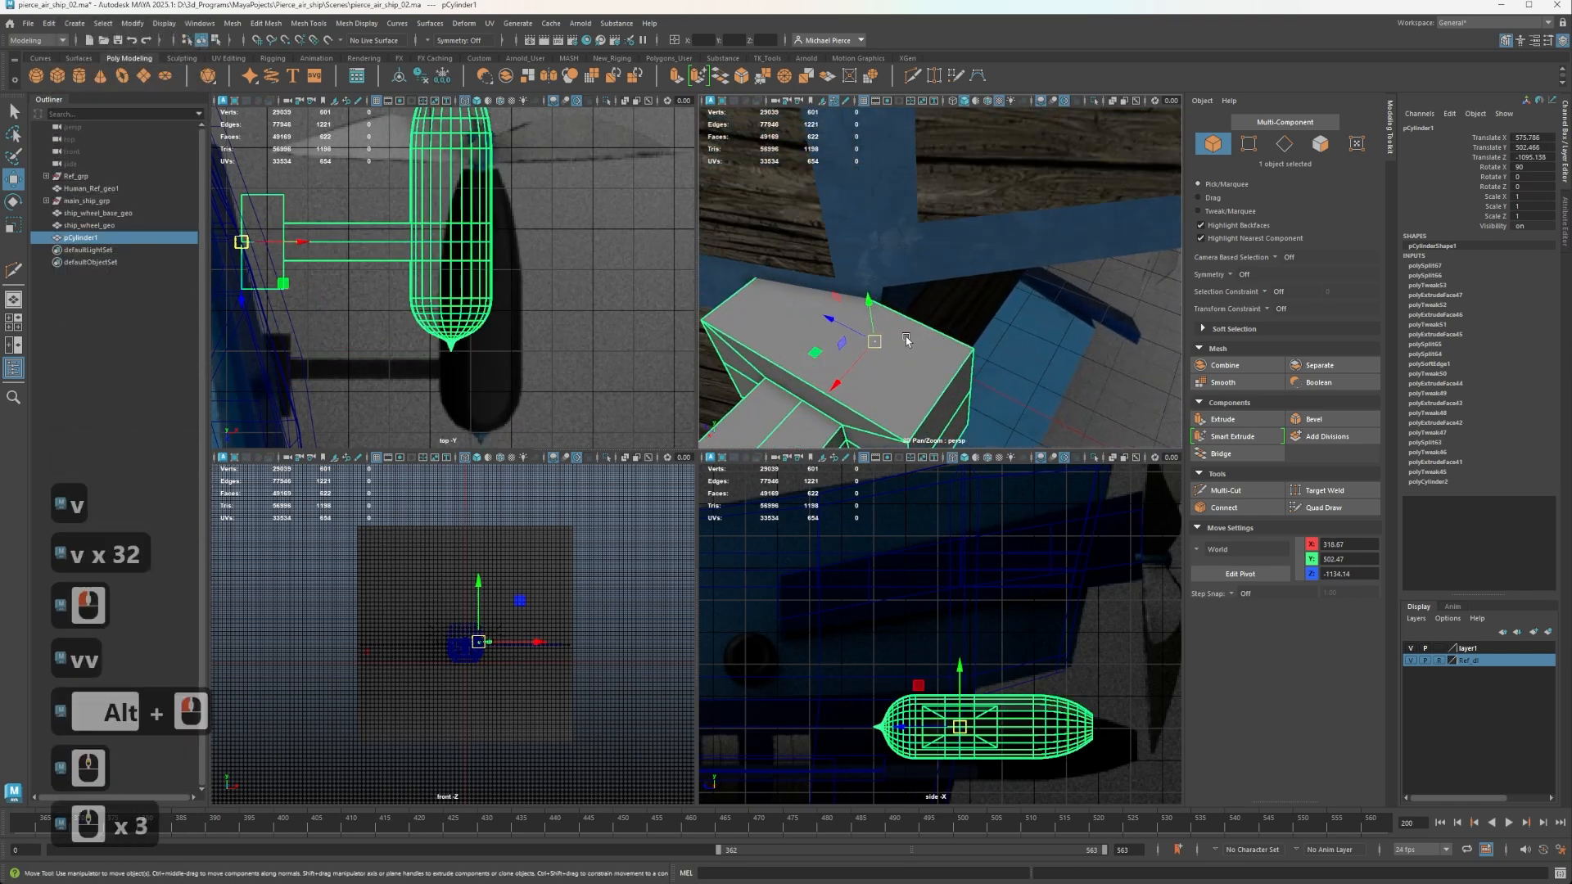
Select the three vertices at the mounting block's hull-side corner in the top view and move them along X to 337.39 to follow the hull.
{"action": "scroll", "coordinate": [470, 254], "scroll_direction": "up", "scroll_amount": 3}
{"action": "middle_click_drag", "start_coordinate": [372, 262], "coordinate": [689, 331], "text": "alt"}
{"action": "scroll", "coordinate": [414, 317], "scroll_direction": "up", "scroll_amount": 3}
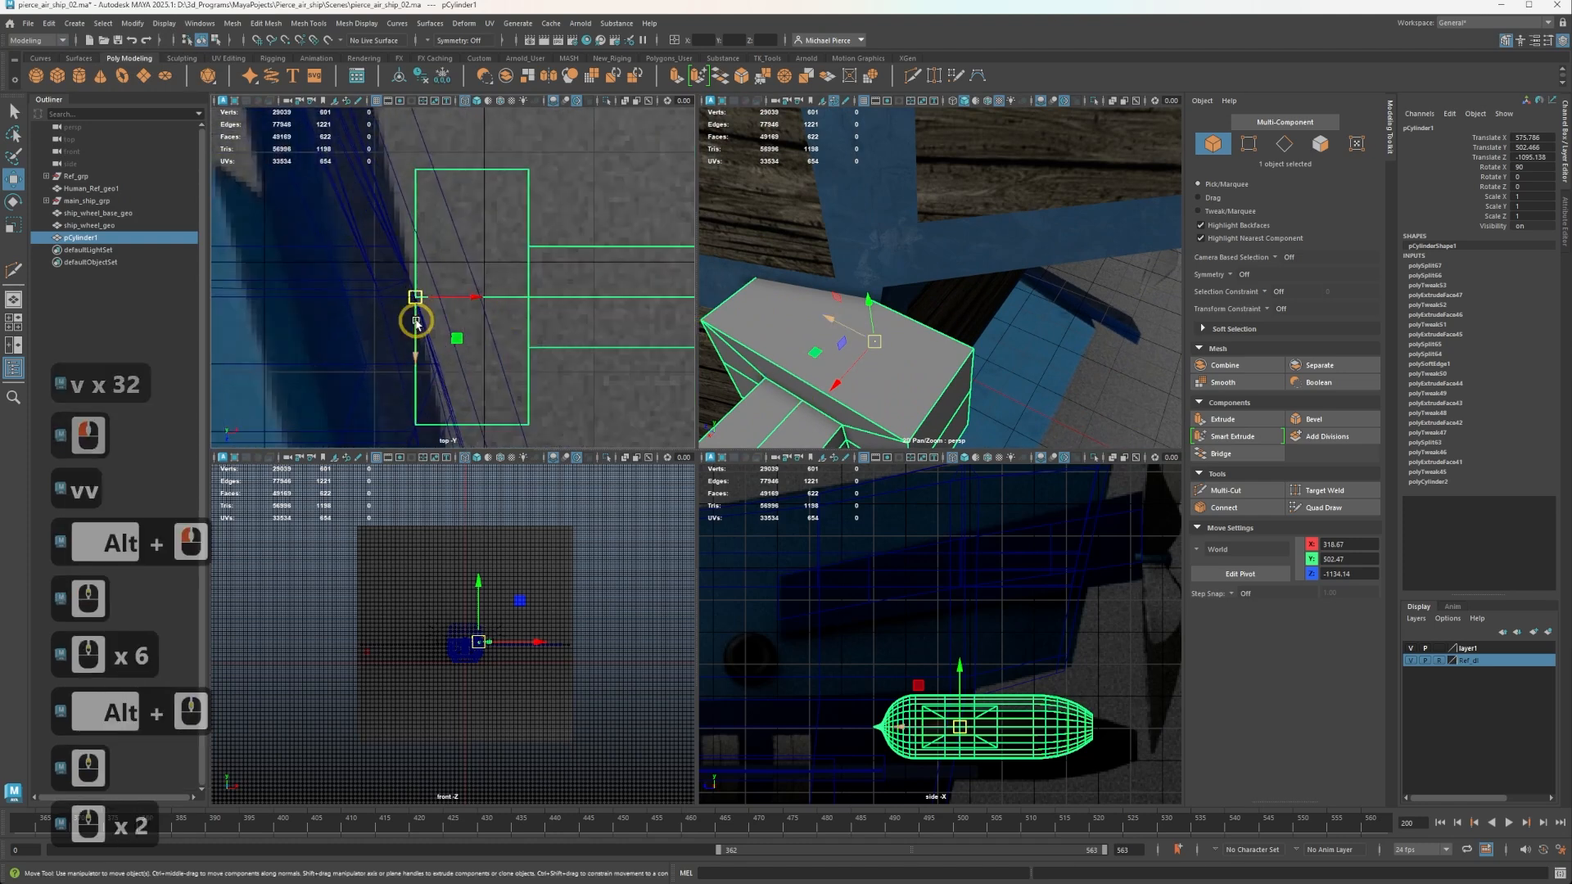
{"action": "right_click_drag", "start_coordinate": [439, 188], "coordinate": [379, 185]}
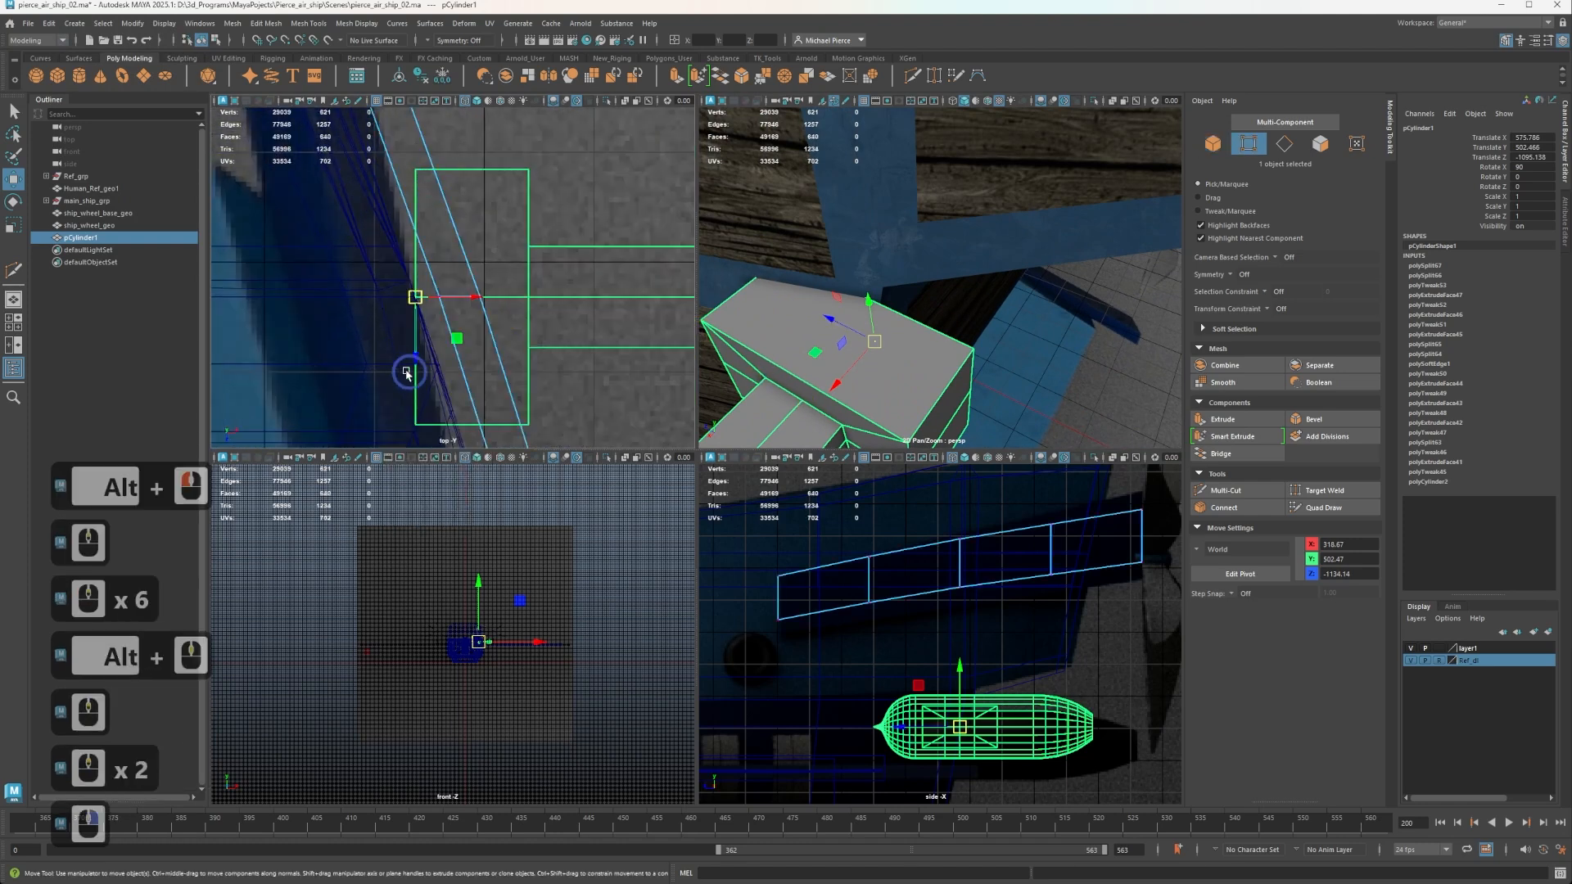
{"action": "key", "text": "ctrl+z"}
{"action": "right_click", "coordinate": [562, 253]}
{"action": "right_click_drag", "start_coordinate": [478, 249], "coordinate": [476, 248]}
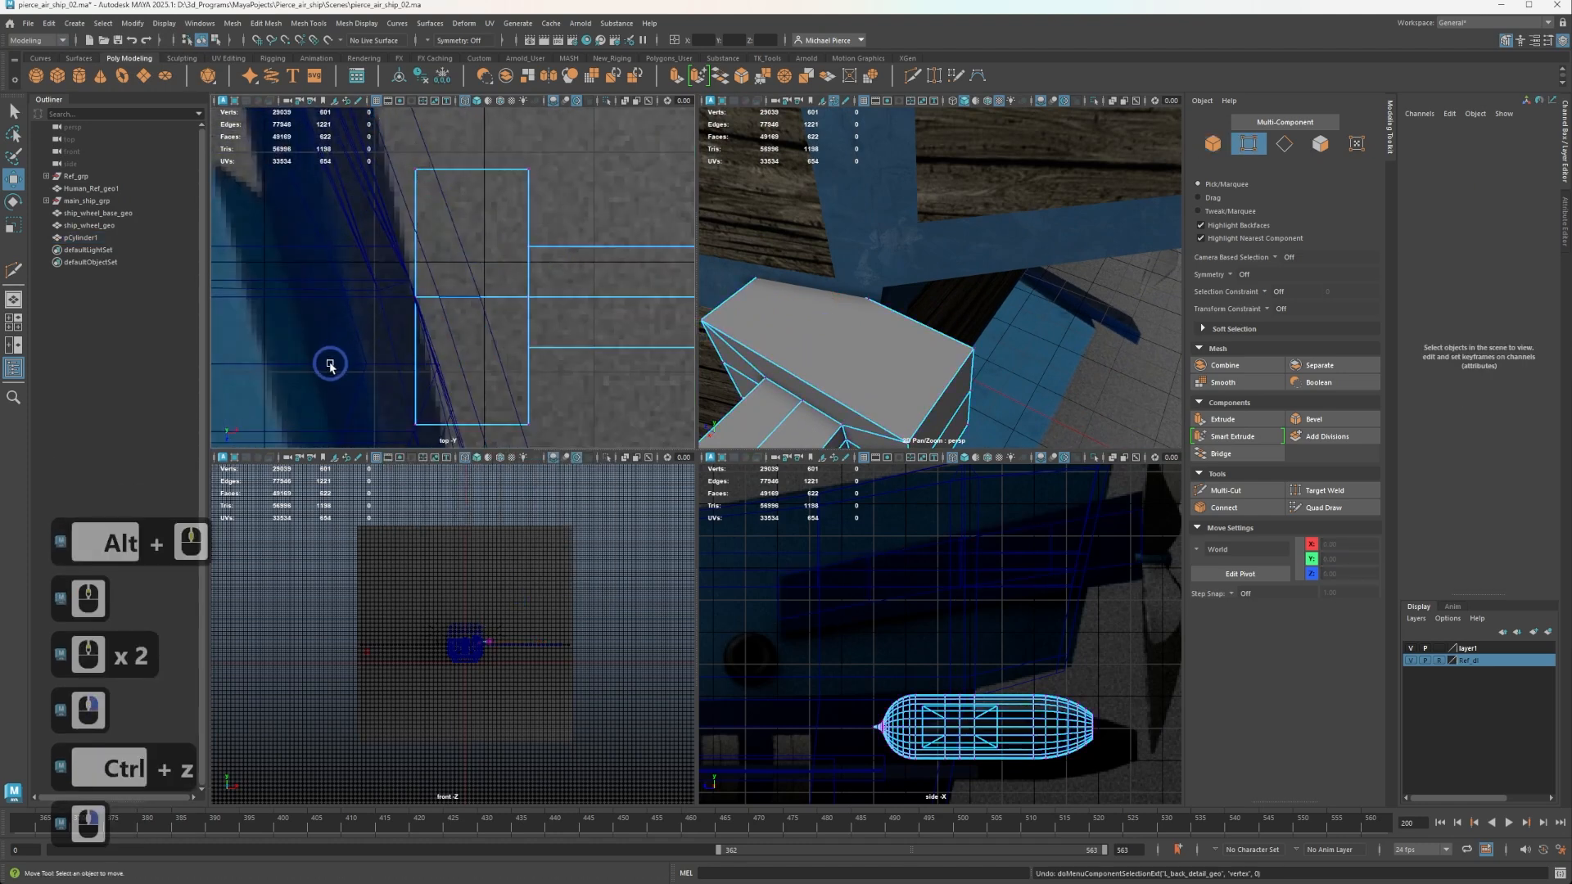
{"action": "left_click_drag", "start_coordinate": [372, 362], "coordinate": [502, 424]}
{"action": "left_click", "coordinate": [483, 425]}
{"action": "key", "text": "ctrl+z"}
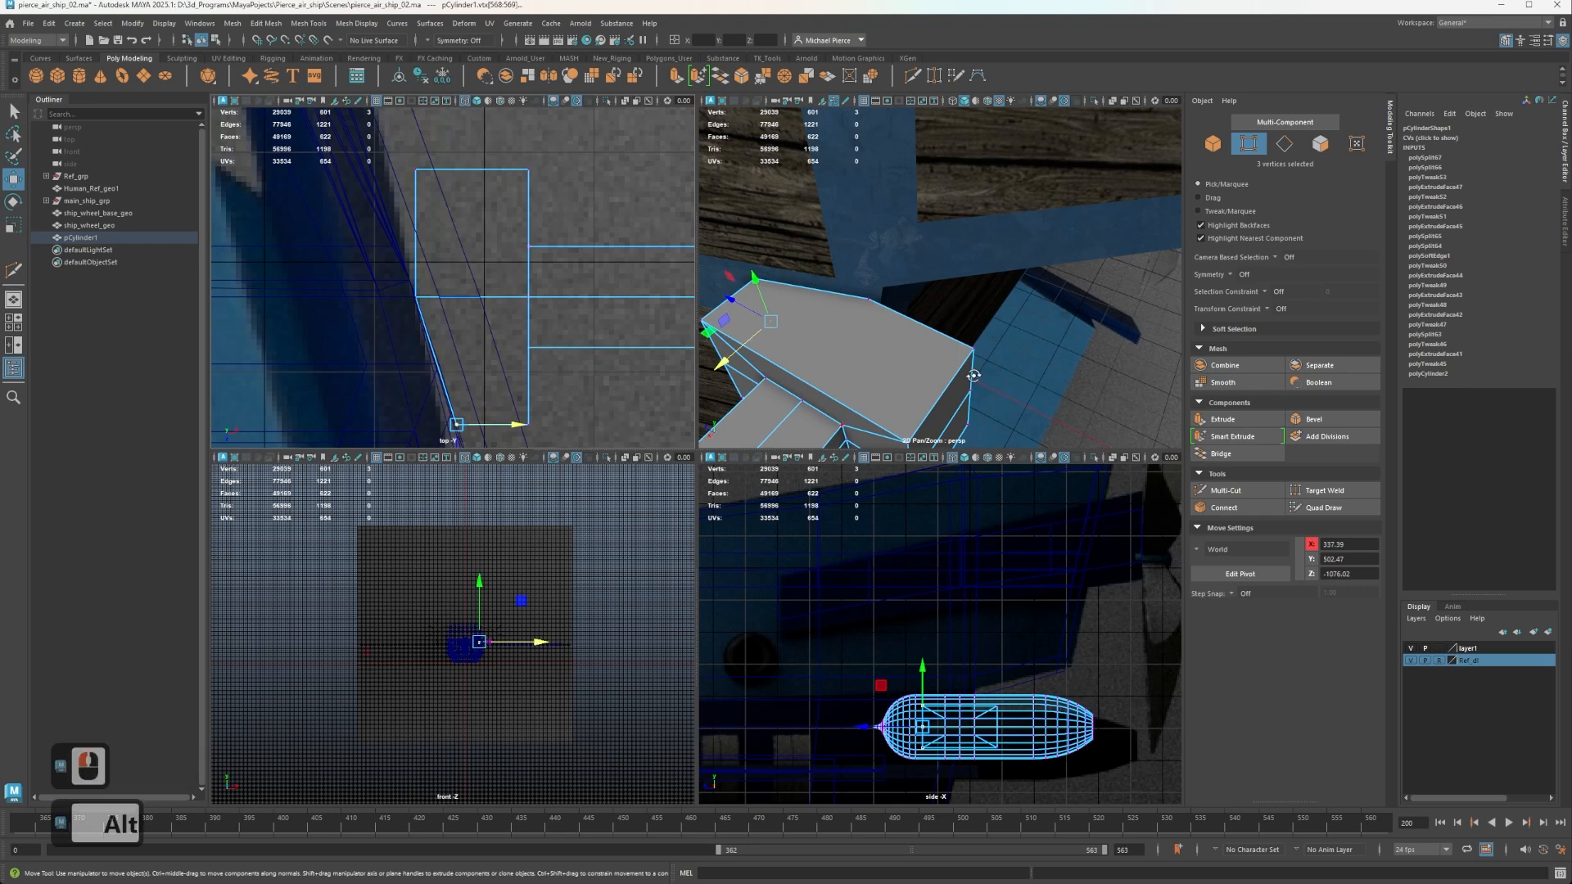
Try to snap the mounting block's upper middle hull-side vertex to the hull frame in all axes, and undo the move.
{"action": "left_click_drag", "start_coordinate": [973, 376], "coordinate": [900, 228], "text": "alt"}
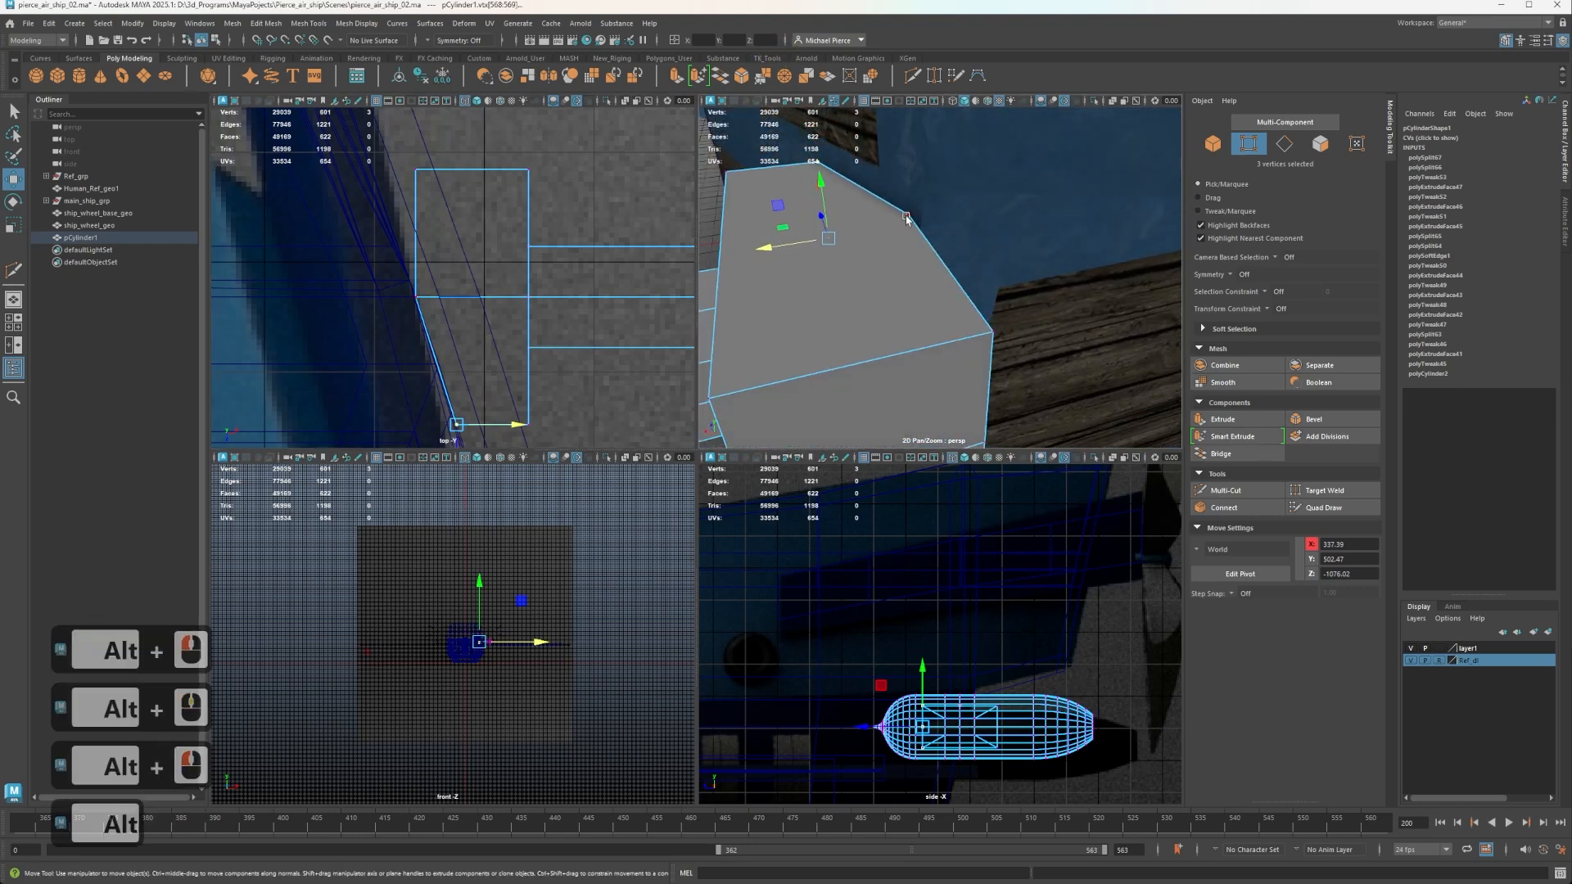
{"action": "left_click", "coordinate": [907, 218]}
{"action": "key", "text": "v"}
{"action": "middle_click_drag", "start_coordinate": [926, 229], "coordinate": [956, 254]}
{"action": "left_click_drag", "start_coordinate": [955, 255], "coordinate": [926, 218], "text": "alt"}
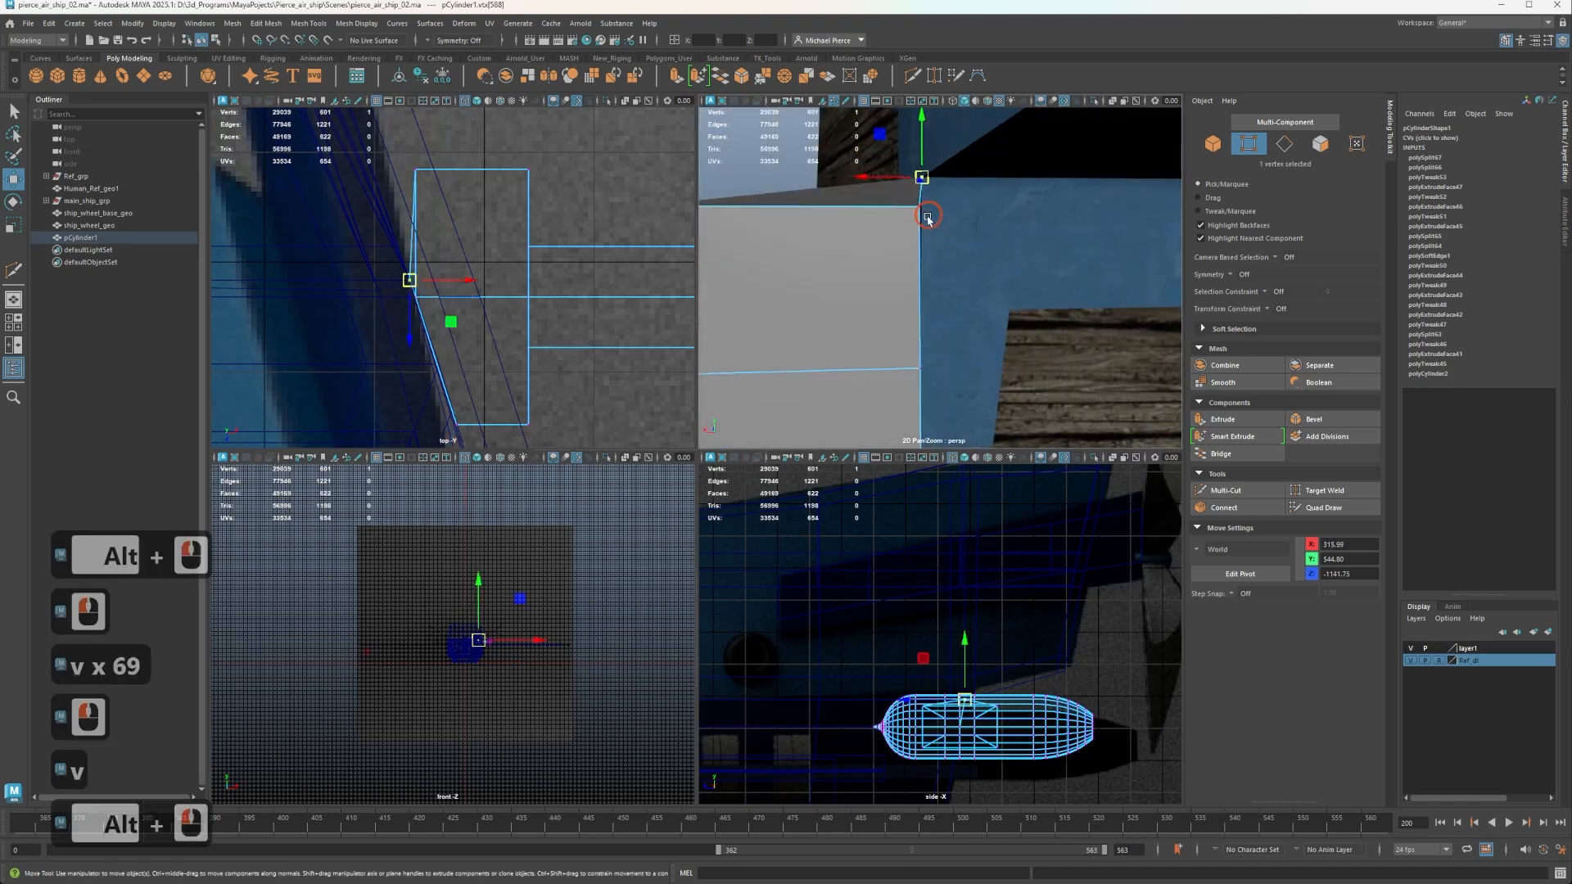
{"action": "middle_click_drag", "start_coordinate": [926, 218], "coordinate": [949, 139], "text": "alt"}
{"action": "middle_click_drag", "start_coordinate": [897, 190], "coordinate": [930, 273], "text": "alt"}
{"action": "key", "text": "ctrl+z"}
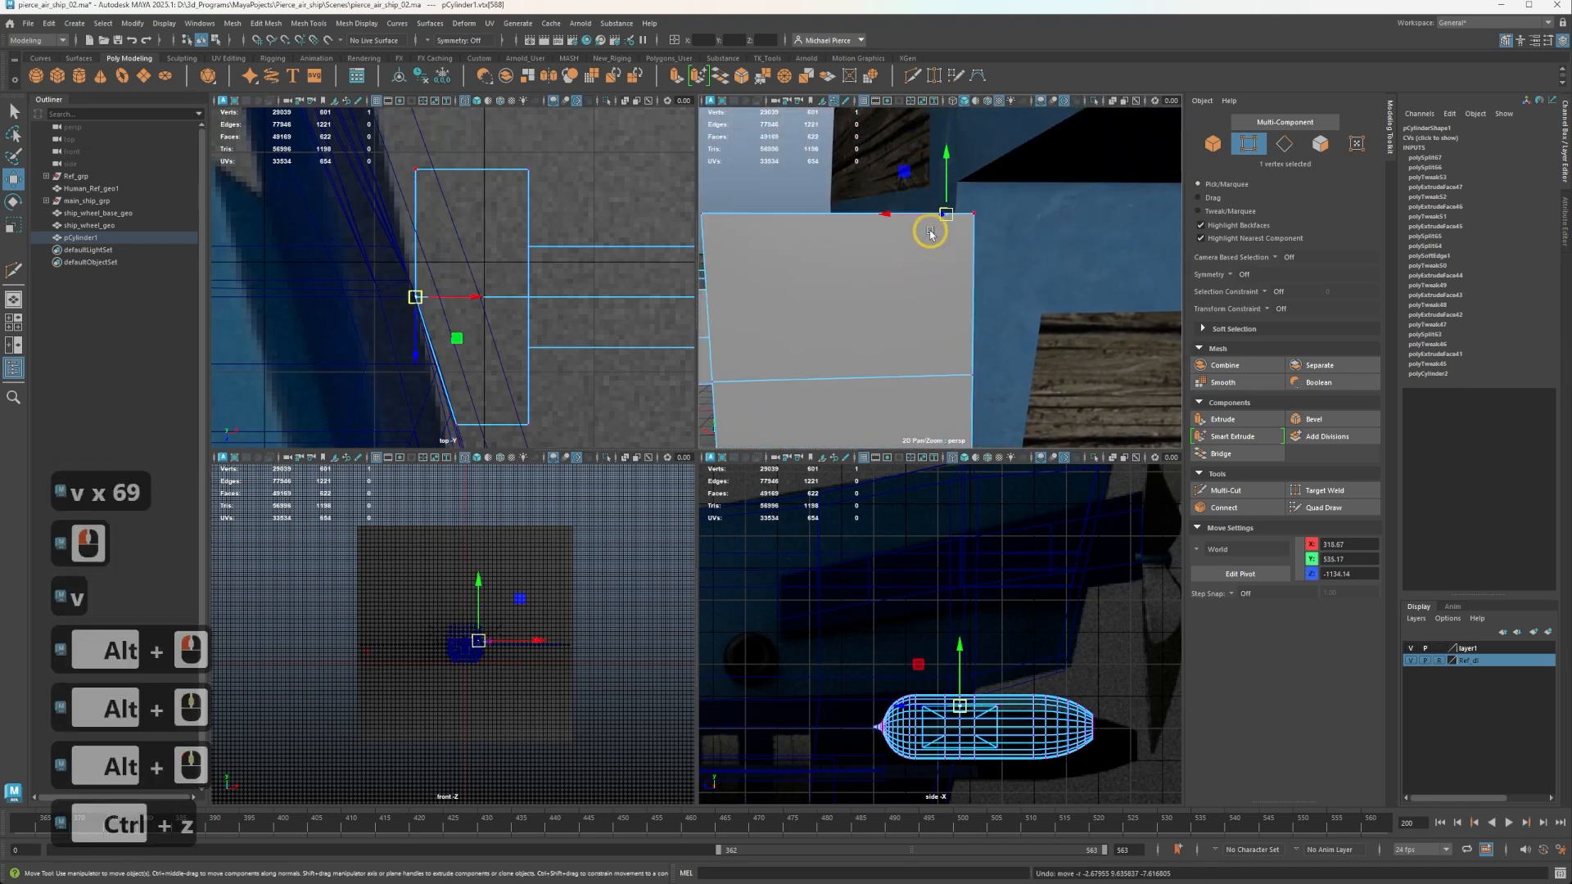
Snap the mounting block's upper middle hull-side vertex to the hull frame in the XZ plane only, at X 315.99 and Z -1141.75.
{"action": "key", "text": "v"}
{"action": "left_click_drag", "start_coordinate": [930, 234], "coordinate": [956, 281], "text": "alt"}
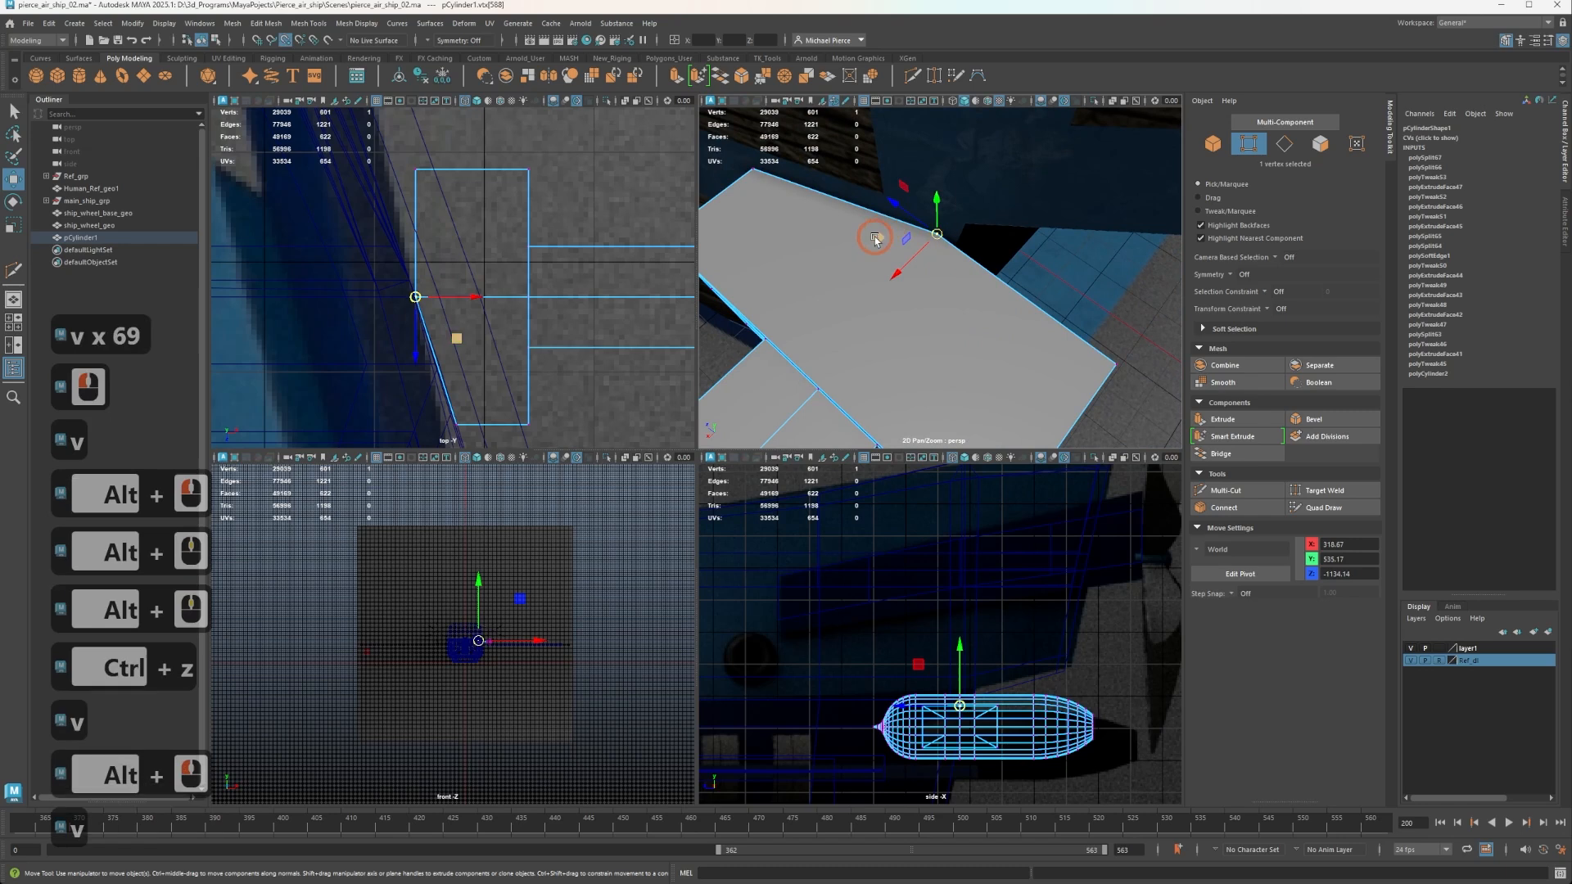
{"action": "middle_click_drag", "start_coordinate": [875, 240], "coordinate": [967, 237]}
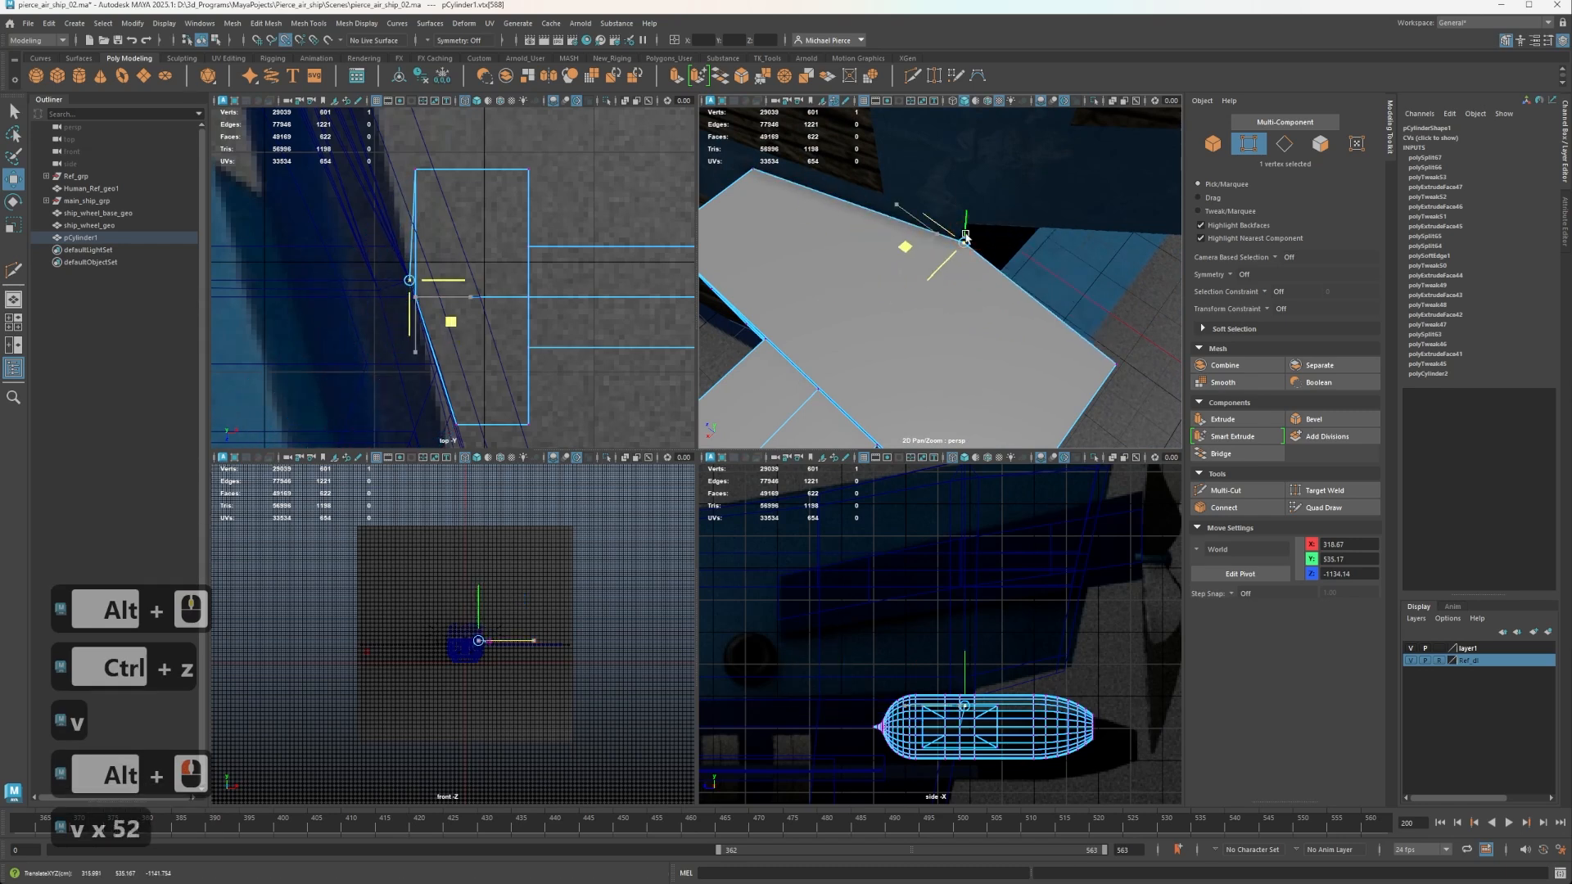
{"action": "left_click_drag", "start_coordinate": [966, 238], "coordinate": [967, 241]}
Try to snap the mounting block's lower middle hull-side vertex to the hull frame, and undo the move.
{"action": "left_click_drag", "start_coordinate": [1014, 323], "coordinate": [993, 52], "text": "alt"}
{"action": "middle_click_drag", "start_coordinate": [966, 131], "coordinate": [934, 188], "text": "alt"}
{"action": "left_click_drag", "start_coordinate": [925, 192], "coordinate": [942, 479], "text": "alt"}
{"action": "middle_click_drag", "start_coordinate": [1001, 326], "coordinate": [1010, 340], "text": "alt"}
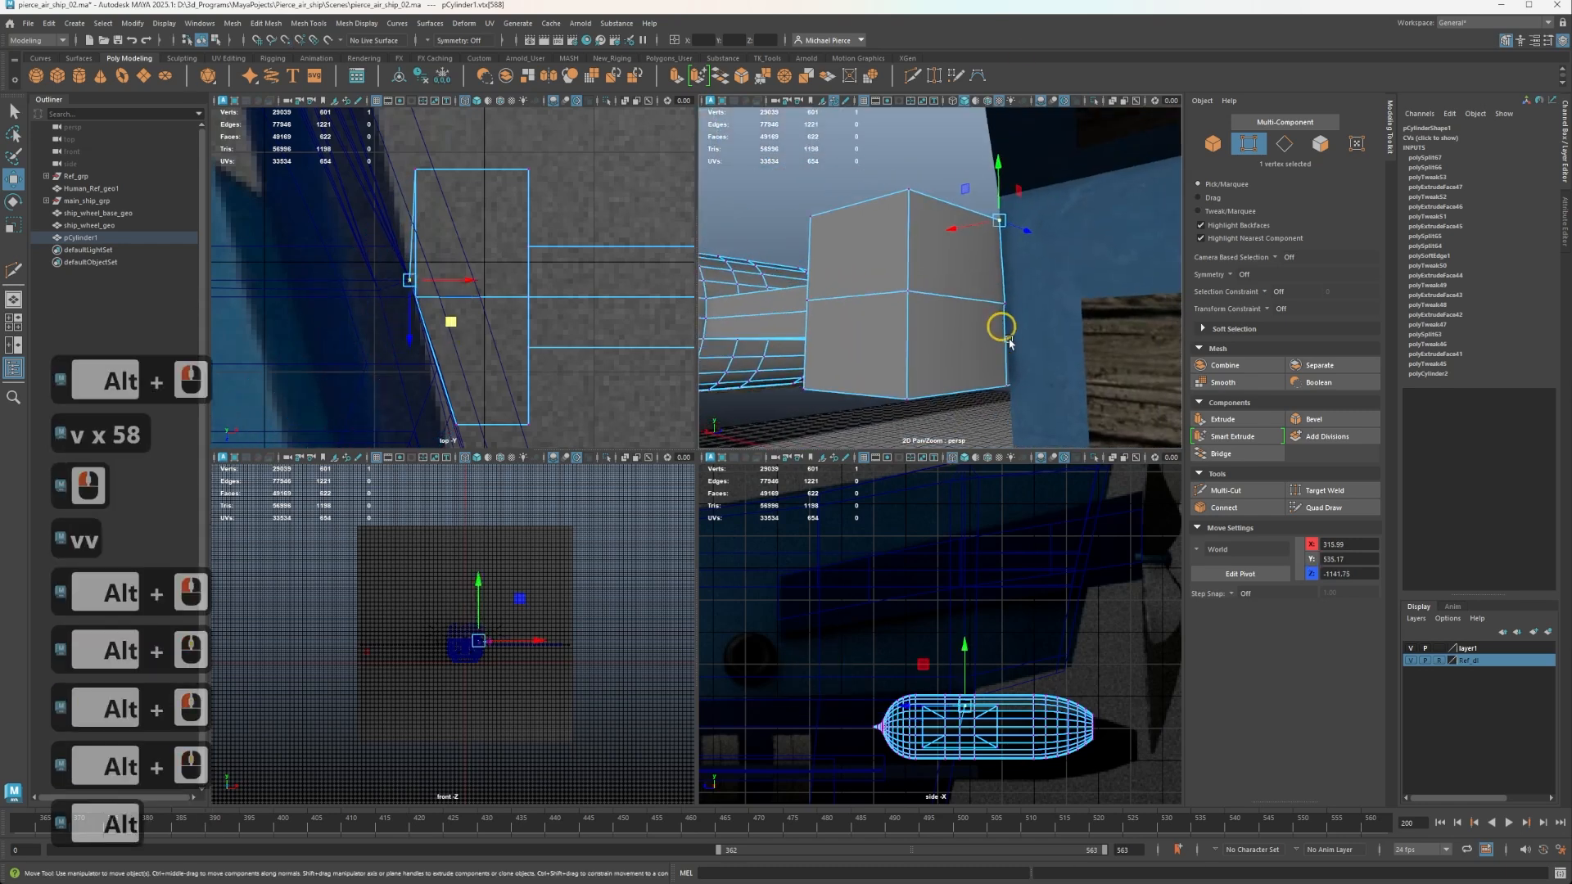
{"action": "left_click_drag", "start_coordinate": [1010, 343], "coordinate": [1059, 362], "text": "alt"}
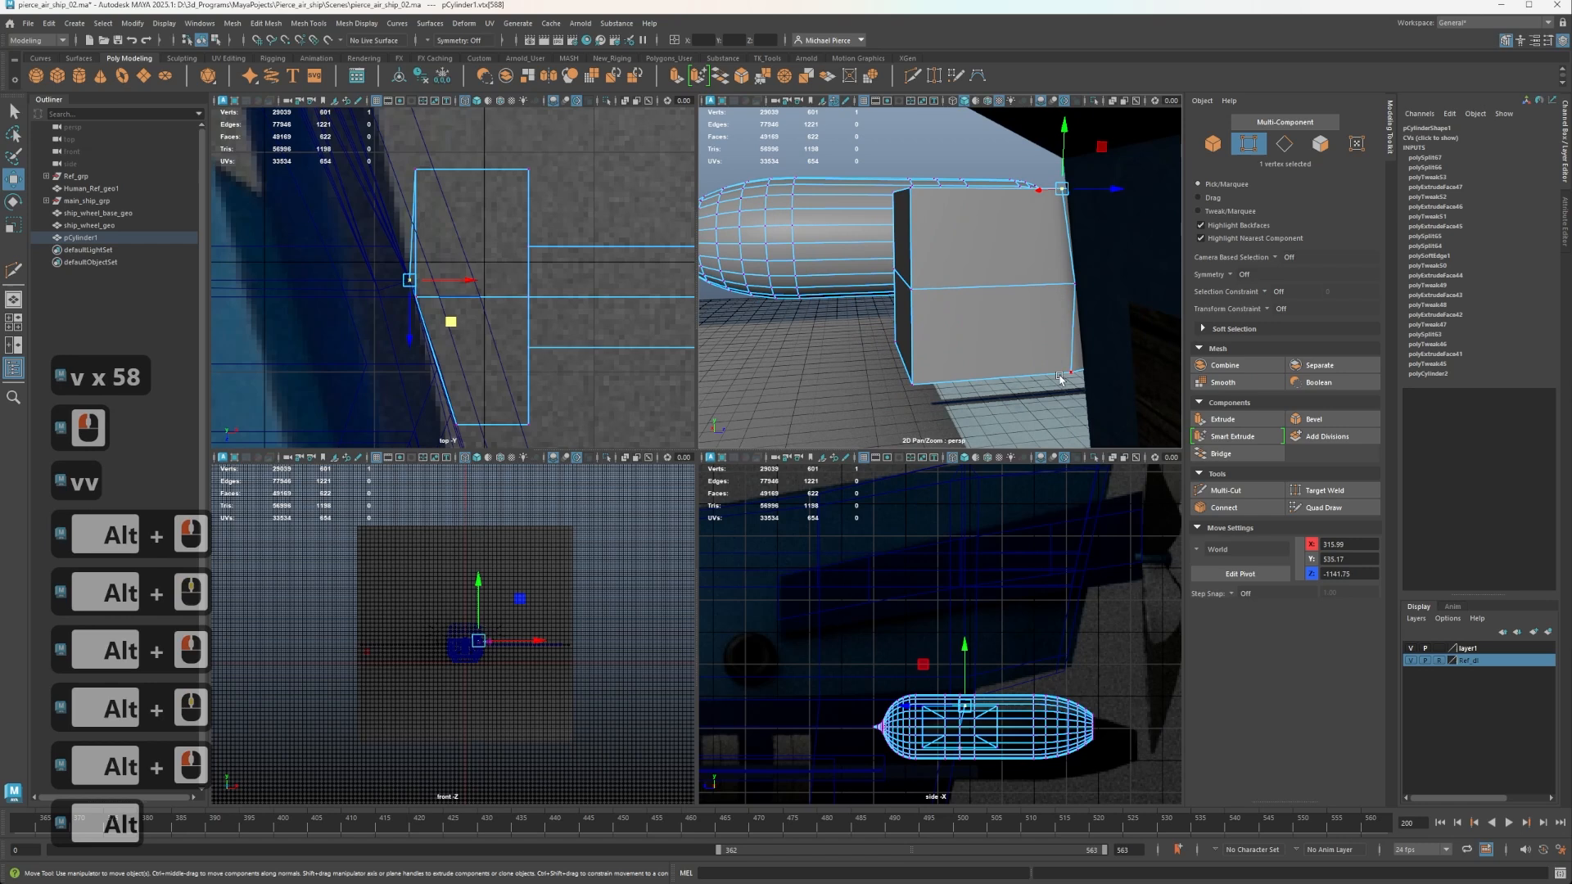
{"action": "left_click", "coordinate": [1069, 374]}
{"action": "key", "text": "v"}
{"action": "middle_click_drag", "start_coordinate": [1069, 374], "coordinate": [1116, 351]}
{"action": "key", "text": "ctrl+z"}
Move the mounting block's lower middle hull-side vertex along Z to -1128.78 so it follows the hull frame.
{"action": "middle_click_drag", "start_coordinate": [1103, 262], "coordinate": [988, 301], "text": "alt"}
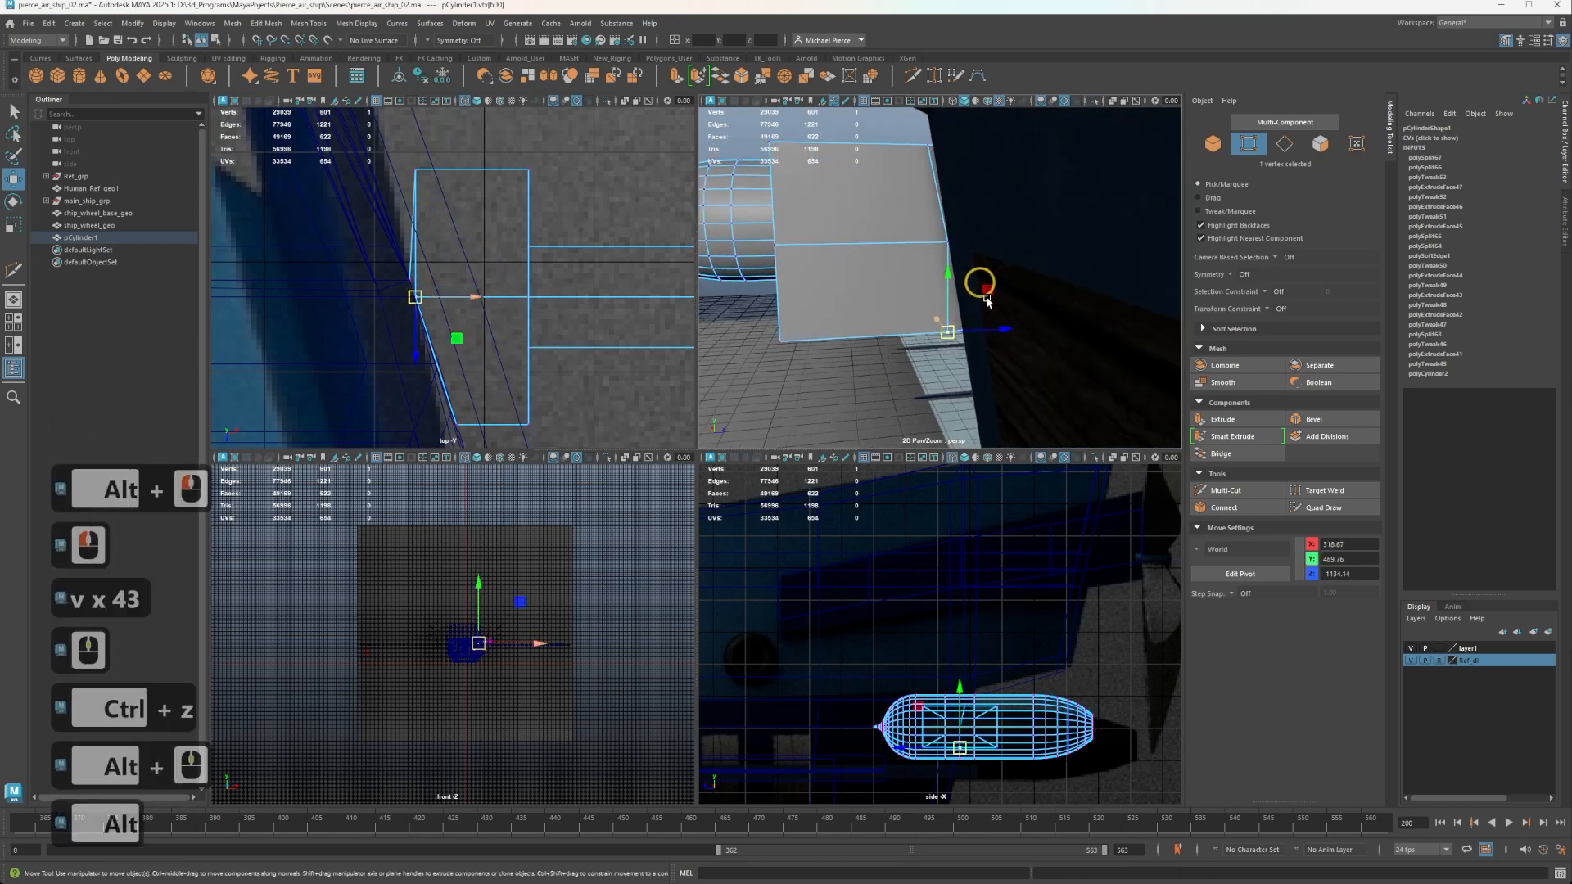
{"action": "left_click_drag", "start_coordinate": [988, 302], "coordinate": [919, 376], "text": "alt"}
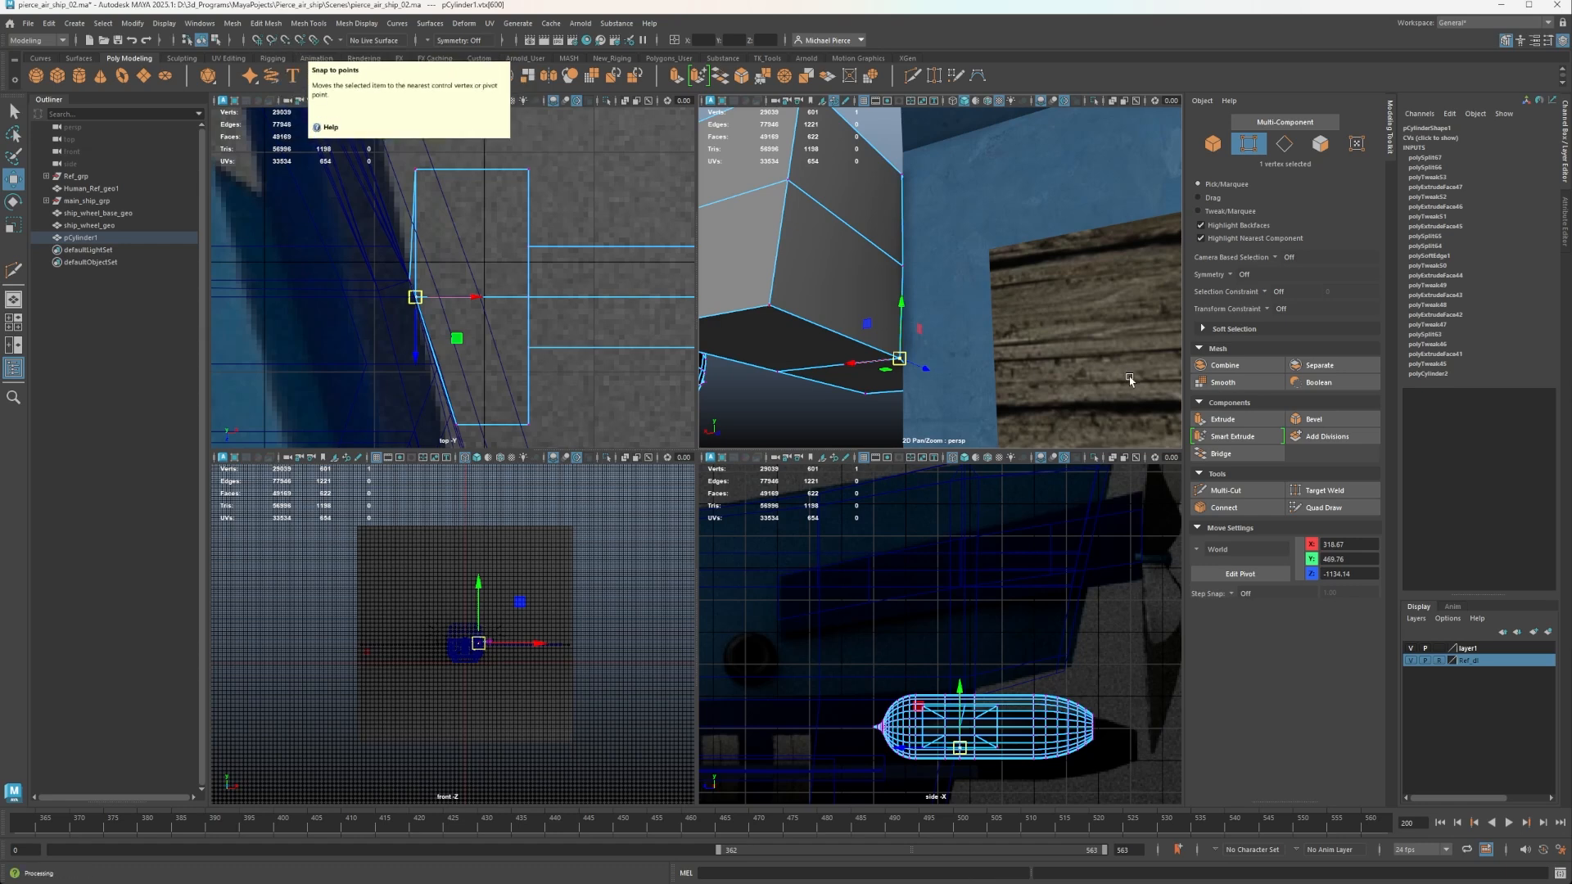
{"action": "left_click_drag", "start_coordinate": [1130, 380], "coordinate": [956, 319], "text": "alt"}
{"action": "scroll", "coordinate": [916, 366], "scroll_direction": "up", "scroll_amount": 2}
{"action": "scroll", "coordinate": [873, 280], "scroll_direction": "down", "scroll_amount": 2}
{"action": "middle_click_drag", "start_coordinate": [874, 281], "coordinate": [897, 272], "text": "alt"}
{"action": "left_click_drag", "start_coordinate": [897, 272], "coordinate": [896, 283], "text": "alt"}
Select the two hull-side faces on the block's far half and extrude them along X past the hull frame.
{"action": "right_click_drag", "start_coordinate": [894, 283], "coordinate": [907, 298]}
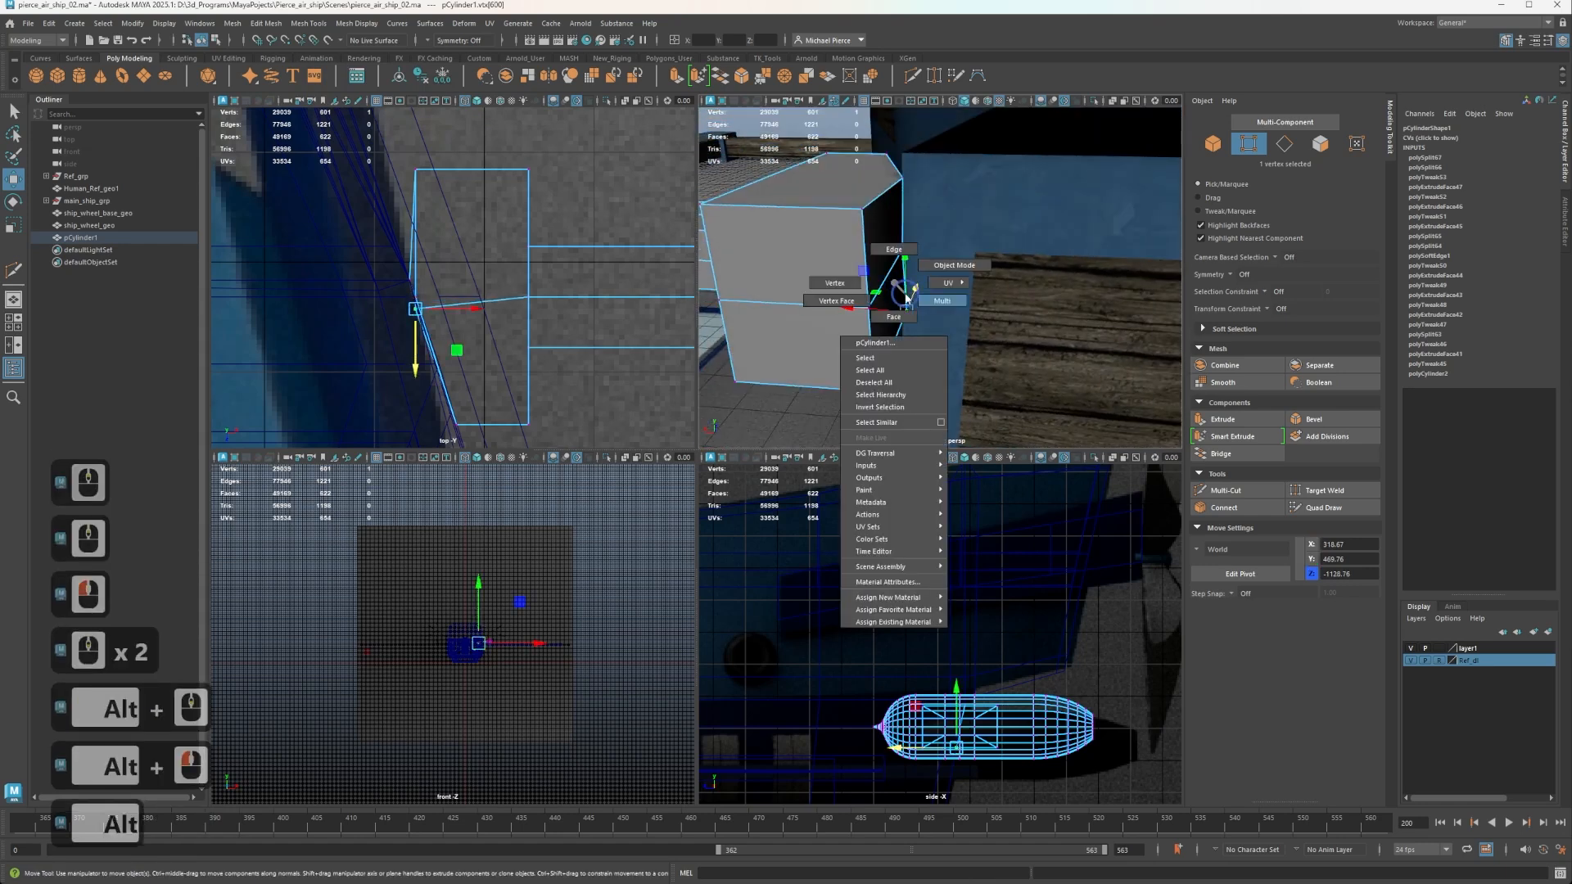
{"action": "left_click", "coordinate": [888, 303]}
{"action": "left_click", "coordinate": [849, 280], "text": "shift"}
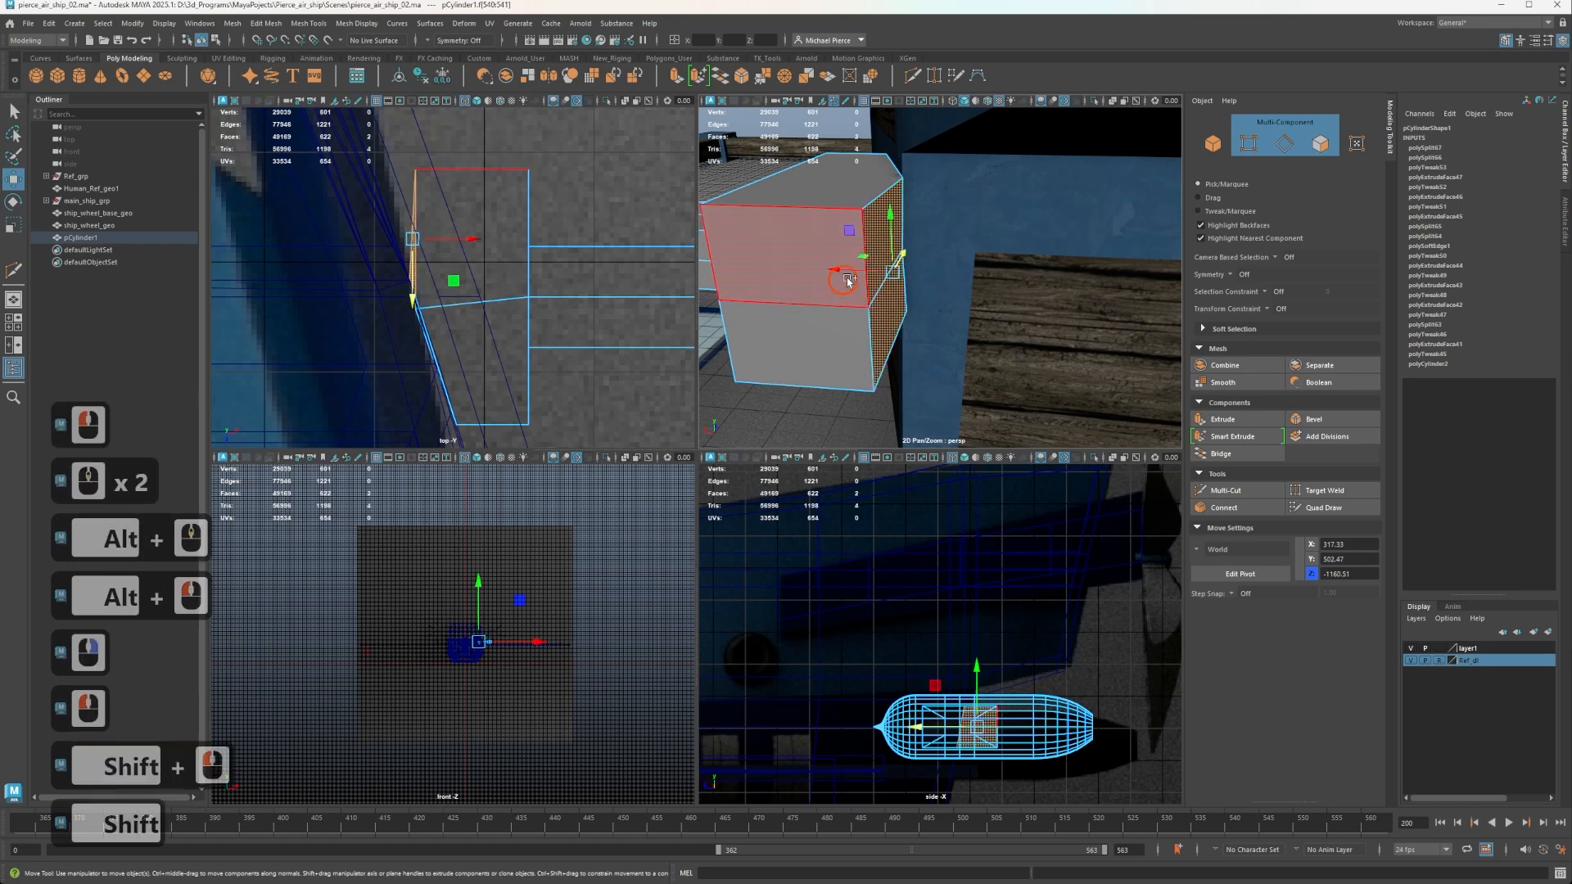
{"action": "left_click_drag", "start_coordinate": [841, 277], "coordinate": [898, 276], "text": "shift"}
{"action": "right_click_drag", "start_coordinate": [897, 274], "coordinate": [895, 244]}
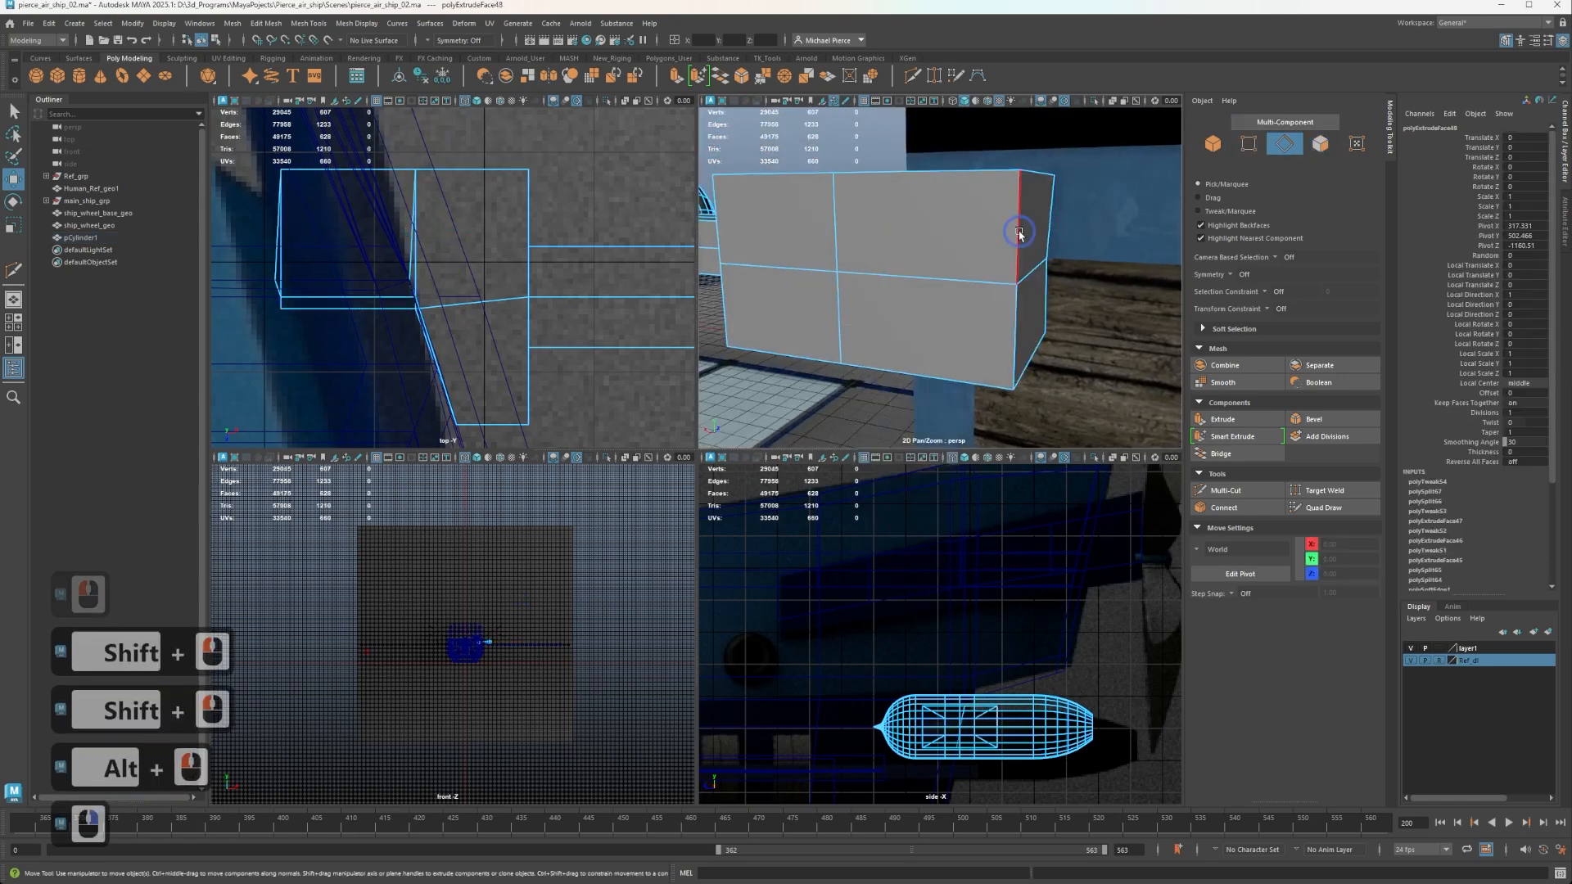
Select the two outer corner edges of the new extrusion and move them to X 282.37 and Z -1178.54 to taper it.
{"action": "left_click", "coordinate": [1018, 231]}
{"action": "left_click", "coordinate": [1003, 332], "text": "shift"}
{"action": "left_click_drag", "start_coordinate": [975, 281], "coordinate": [822, 267]}
{"action": "left_click", "coordinate": [857, 253]}
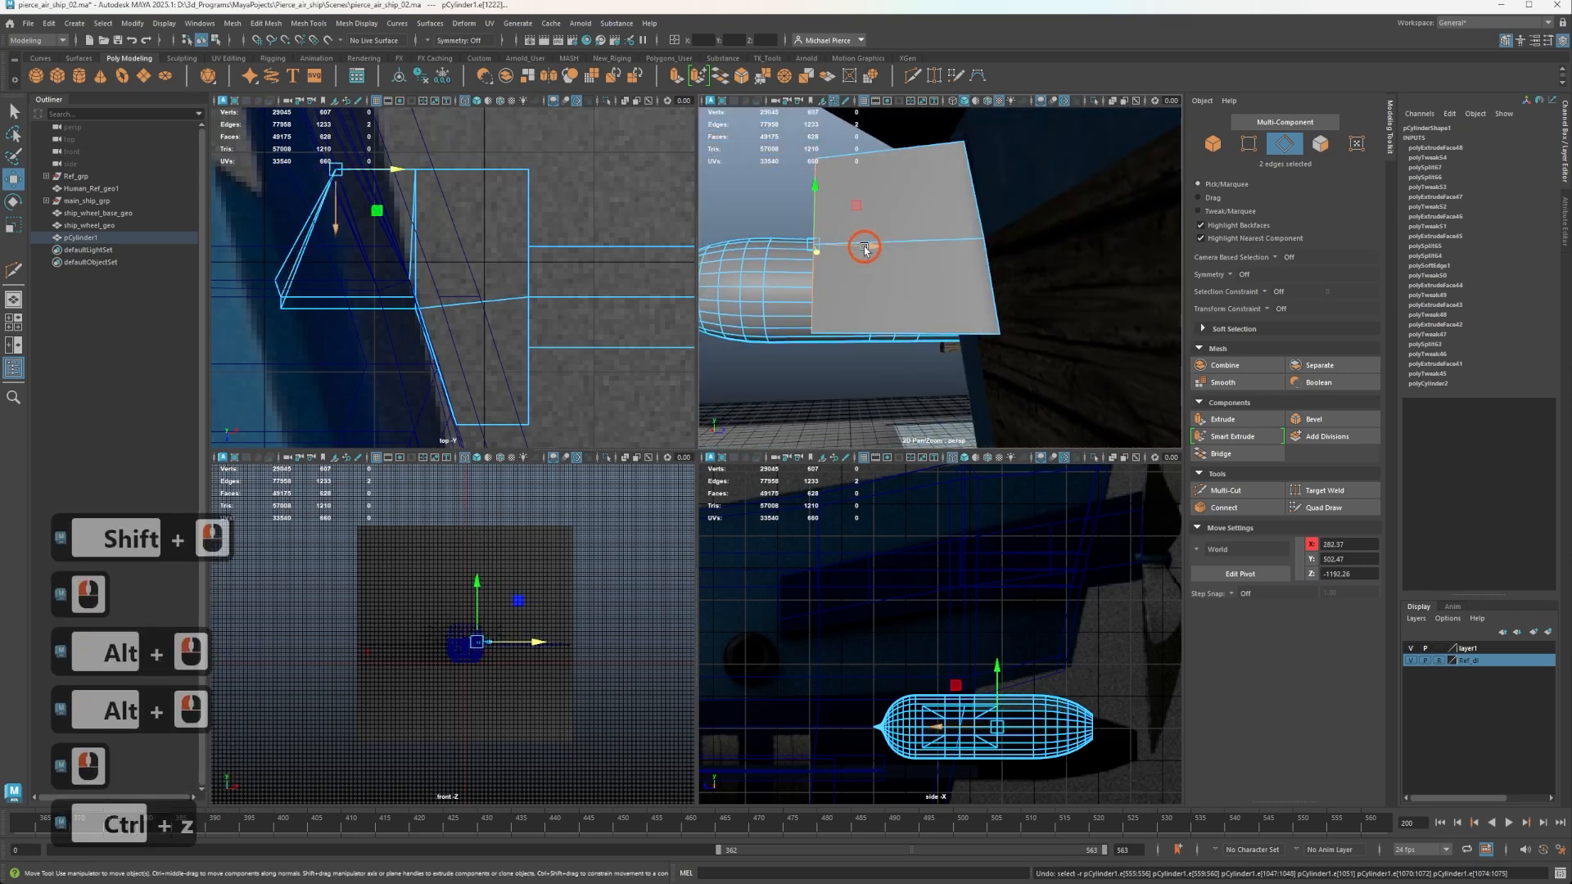
{"action": "key", "text": "ctrl+z"}
{"action": "left_click", "coordinate": [893, 246]}
{"action": "left_click_drag", "start_coordinate": [892, 246], "coordinate": [848, 328], "text": "alt"}
Cut new edges with Multi-Cut across the block's top, from the arm's middle vertex over the block's upper edge to the hull-side vertex.
{"action": "left_click", "coordinate": [821, 322]}
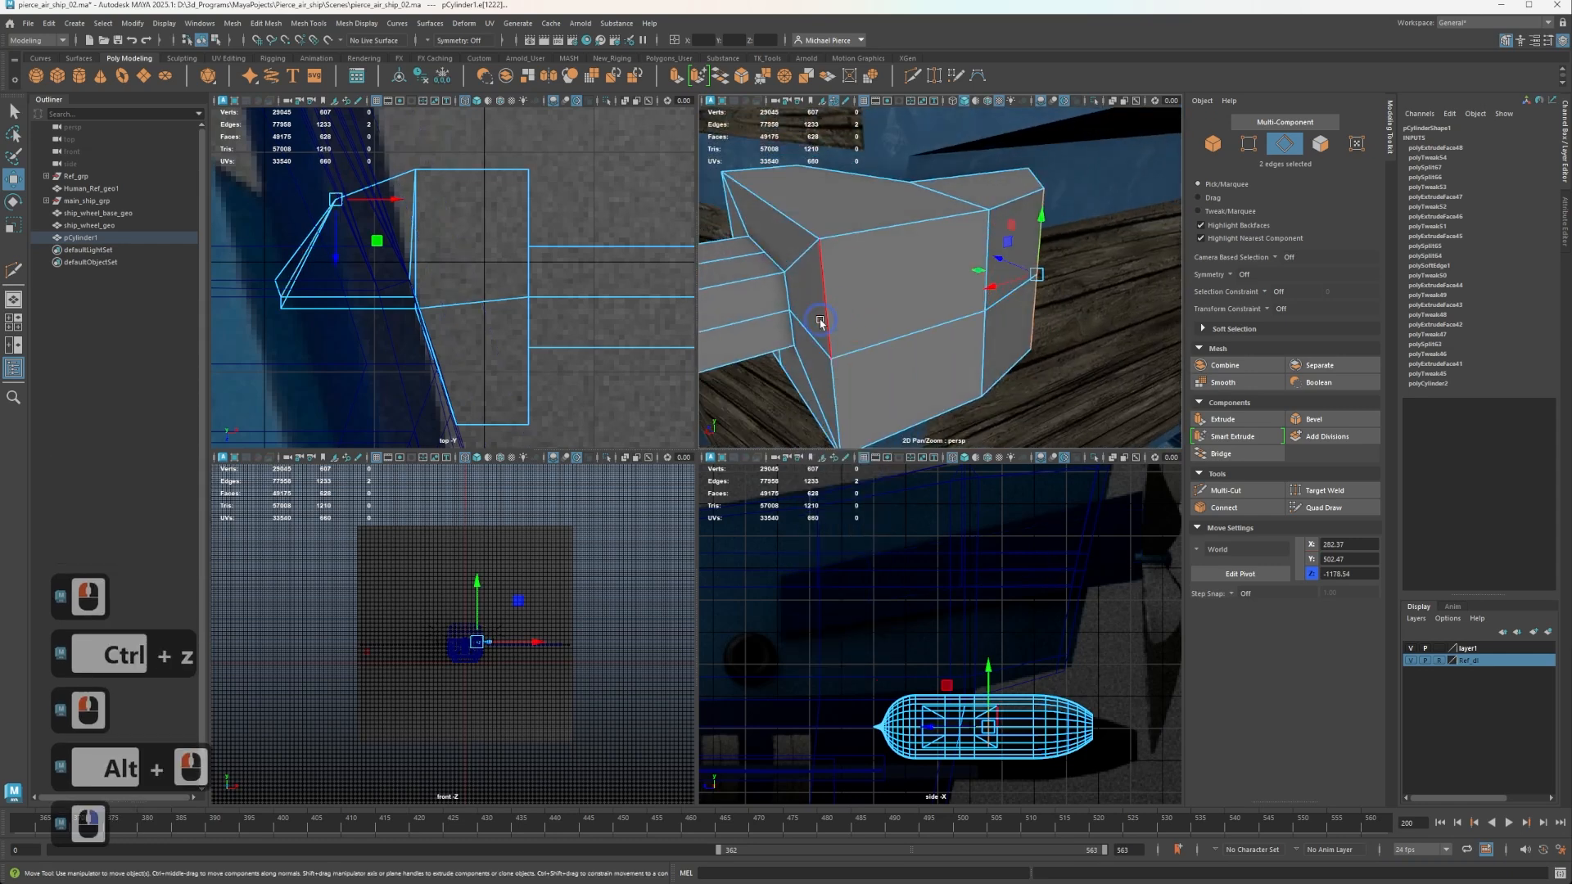
{"action": "right_click_drag", "start_coordinate": [824, 306], "coordinate": [902, 305], "text": "alt"}
{"action": "key", "text": "ctrl+shift+x"}
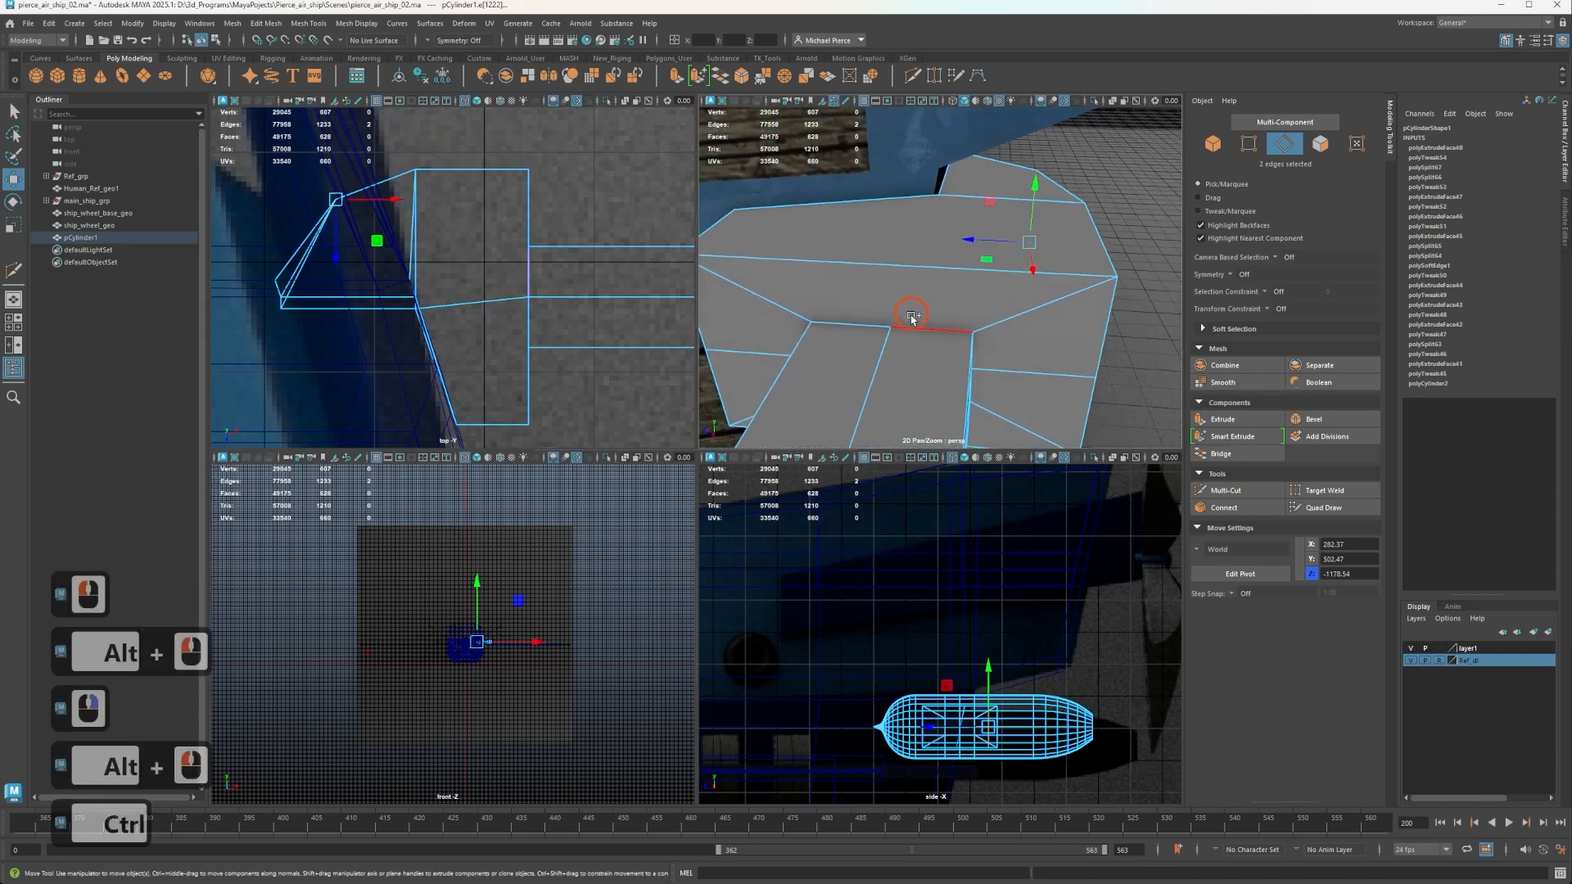
{"action": "left_click", "coordinate": [890, 328]}
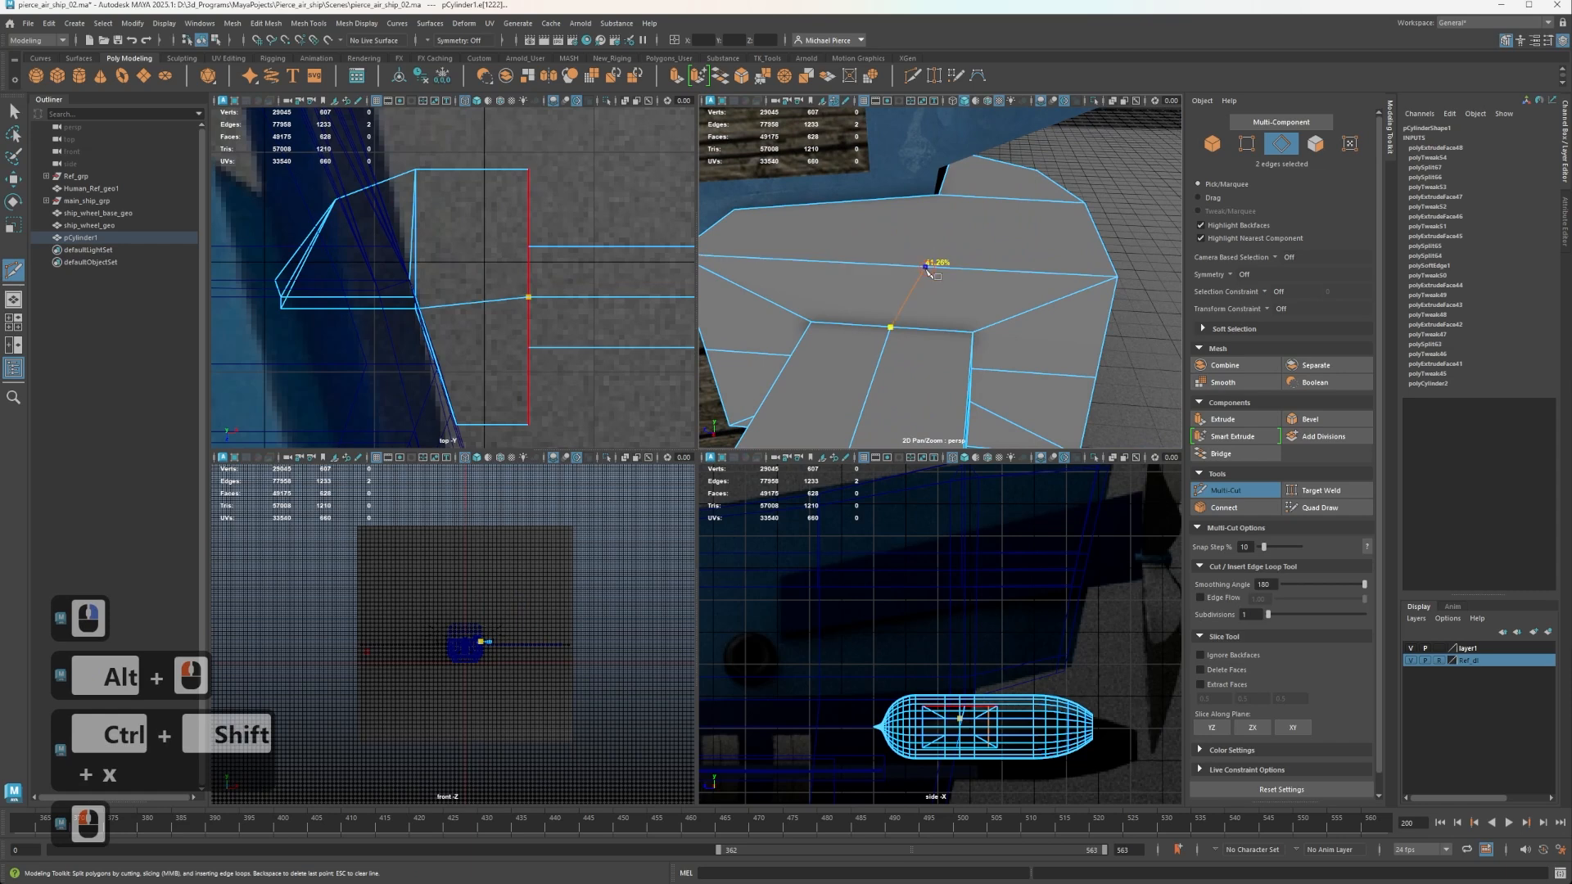
{"action": "left_click", "coordinate": [888, 265], "text": "shift"}
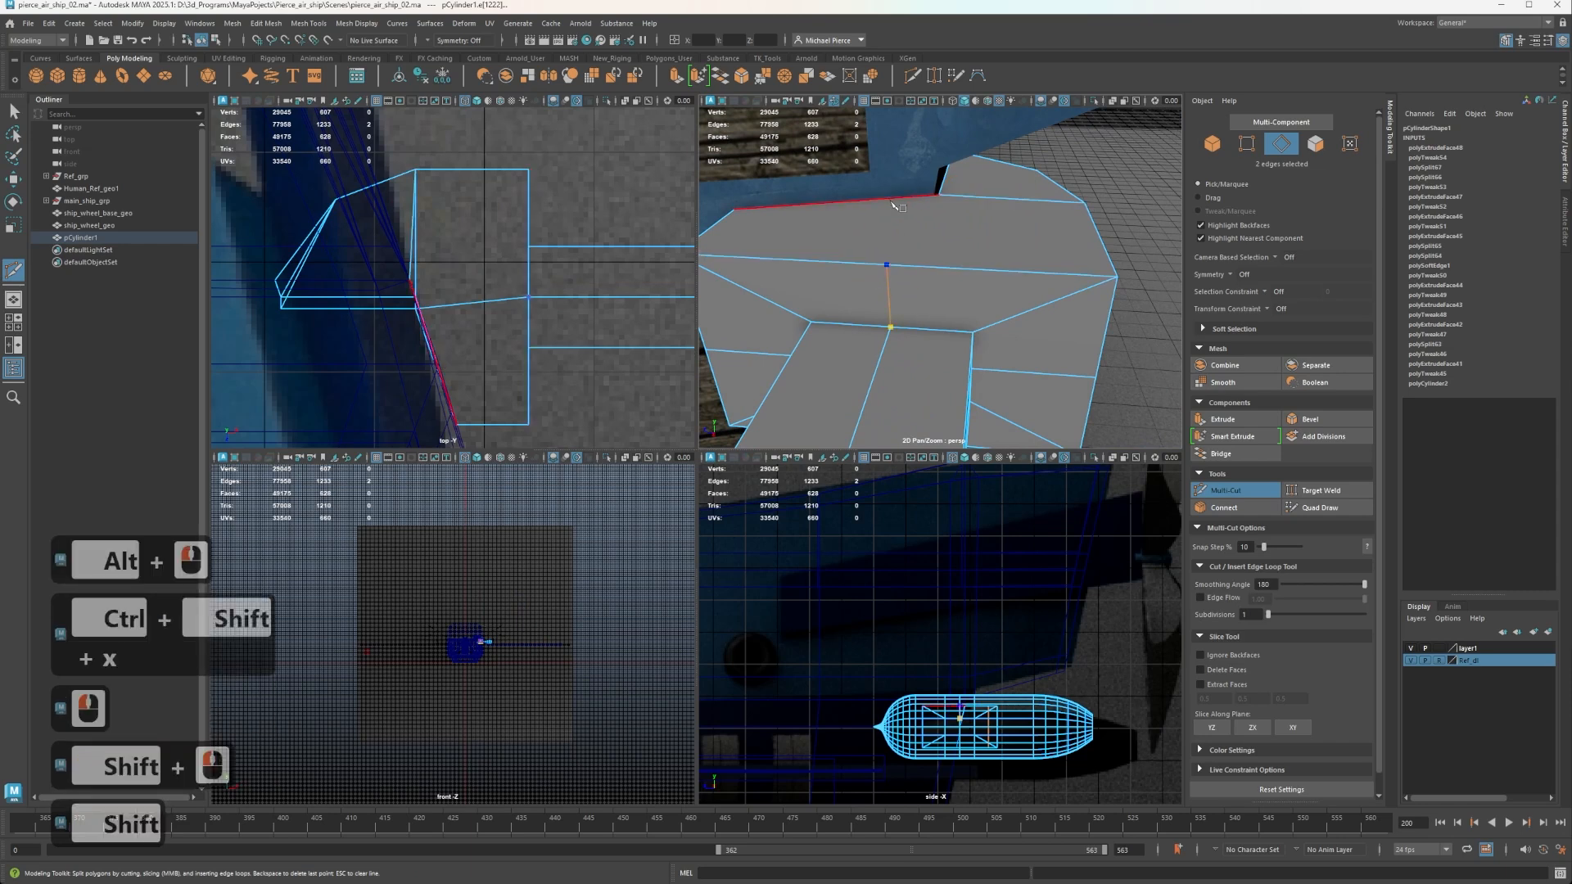
{"action": "left_click", "coordinate": [939, 195]}
{"action": "right_click", "coordinate": [1038, 194]}
{"action": "left_click_drag", "start_coordinate": [896, 282], "coordinate": [870, 264], "text": "alt"}
{"action": "key", "text": "q"}
Isolate the engine pod in the perspective view and delete its construction history.
{"action": "scroll", "coordinate": [946, 293], "scroll_direction": "down", "scroll_amount": 2}
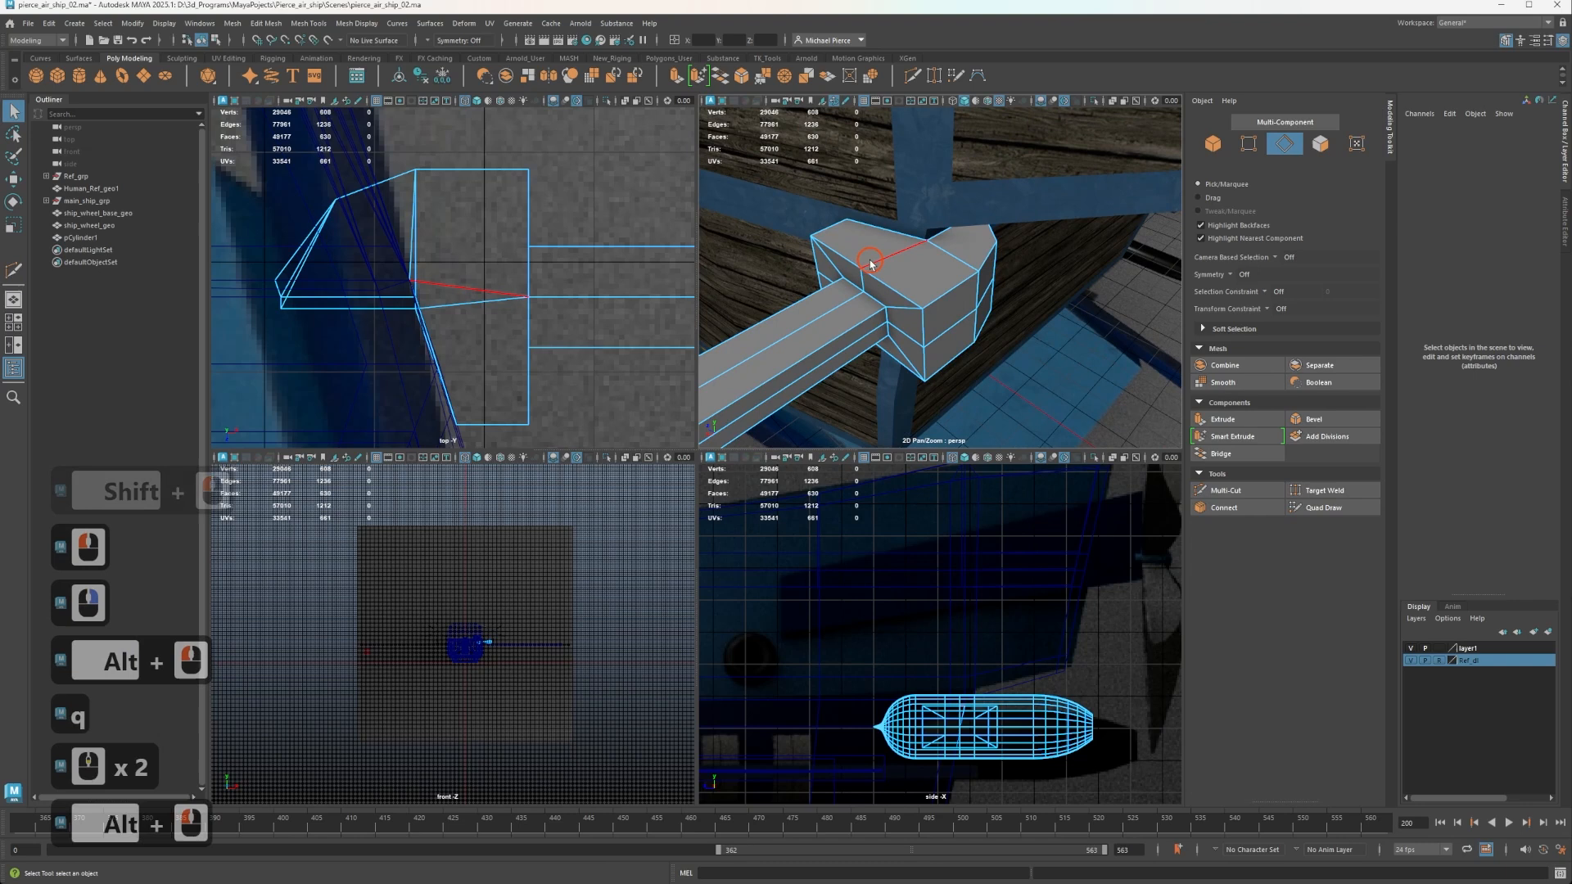
{"action": "right_click_drag", "start_coordinate": [871, 264], "coordinate": [983, 218]}
{"action": "key", "text": "ctrl+1"}
{"action": "left_click_drag", "start_coordinate": [974, 258], "coordinate": [924, 260], "text": "alt"}
{"action": "scroll", "coordinate": [932, 275], "scroll_direction": "up", "scroll_amount": 2}
{"action": "middle_click_drag", "start_coordinate": [925, 266], "coordinate": [972, 292], "text": "alt"}
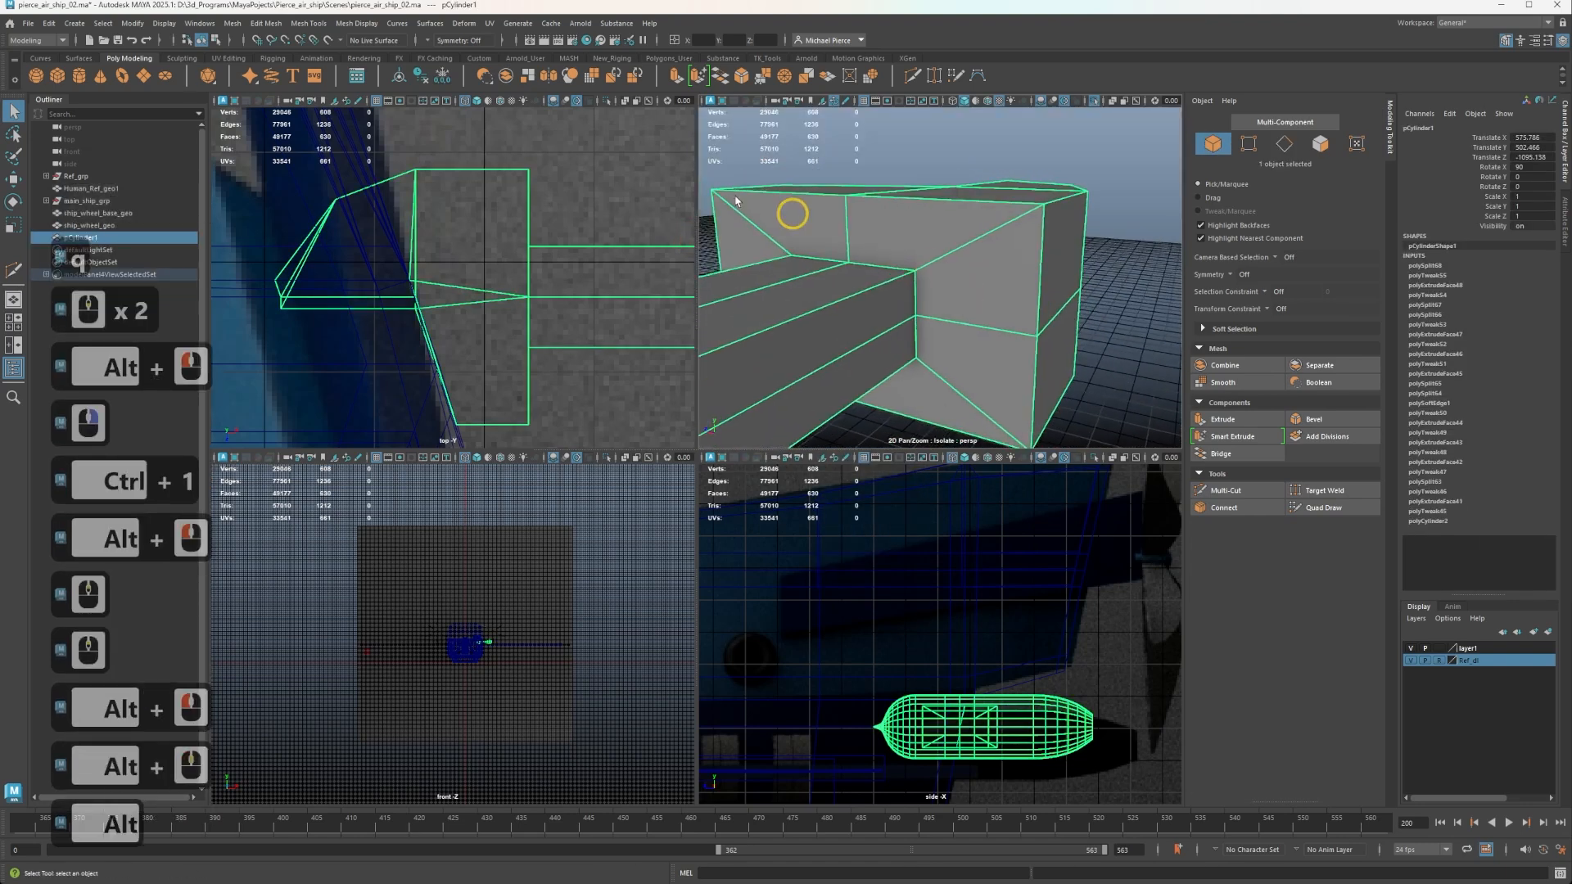
{"action": "left_click", "coordinate": [417, 74]}
Select the two vertical edges at the arm-side corner of the block's extruded end and move them along Z to -1174.81.
{"action": "scroll", "coordinate": [890, 287], "scroll_direction": "up", "scroll_amount": 1}
{"action": "scroll", "coordinate": [887, 282], "scroll_direction": "down", "scroll_amount": 2}
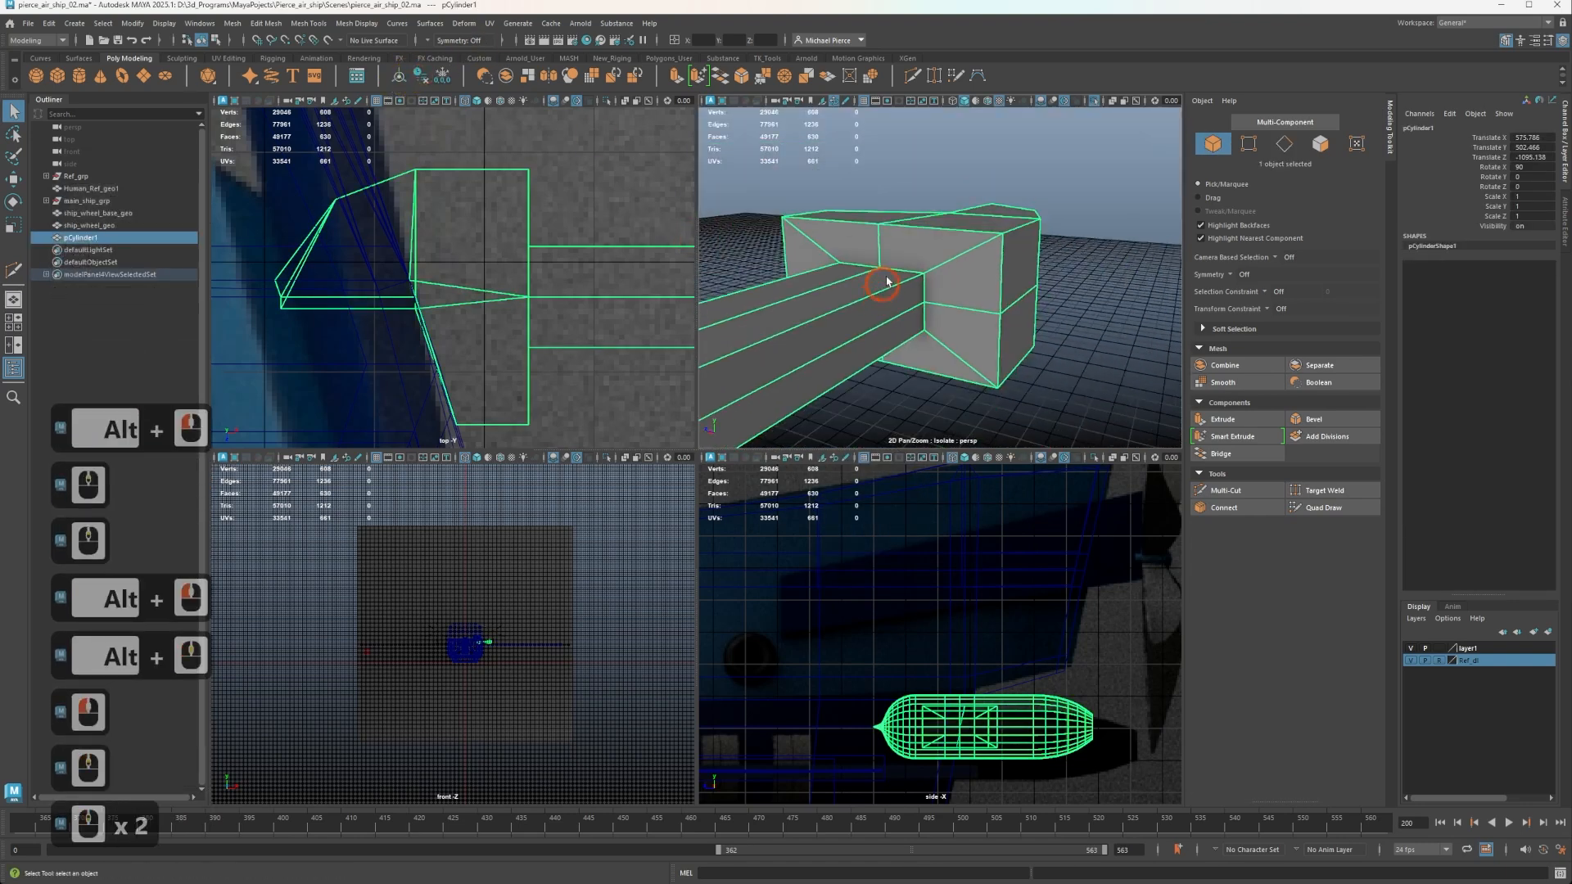
{"action": "left_click_drag", "start_coordinate": [887, 282], "coordinate": [930, 295], "text": "alt"}
{"action": "middle_click_drag", "start_coordinate": [930, 294], "coordinate": [987, 200], "text": "alt"}
{"action": "mouse_move", "coordinate": [987, 200]}
{"action": "left_mouse_down", "text": "alt"}
{"action": "mouse_move", "coordinate": [1000, 170]}
{"action": "mouse_move", "coordinate": [977, 175]}
{"action": "left_mouse_up", "text": "alt"}
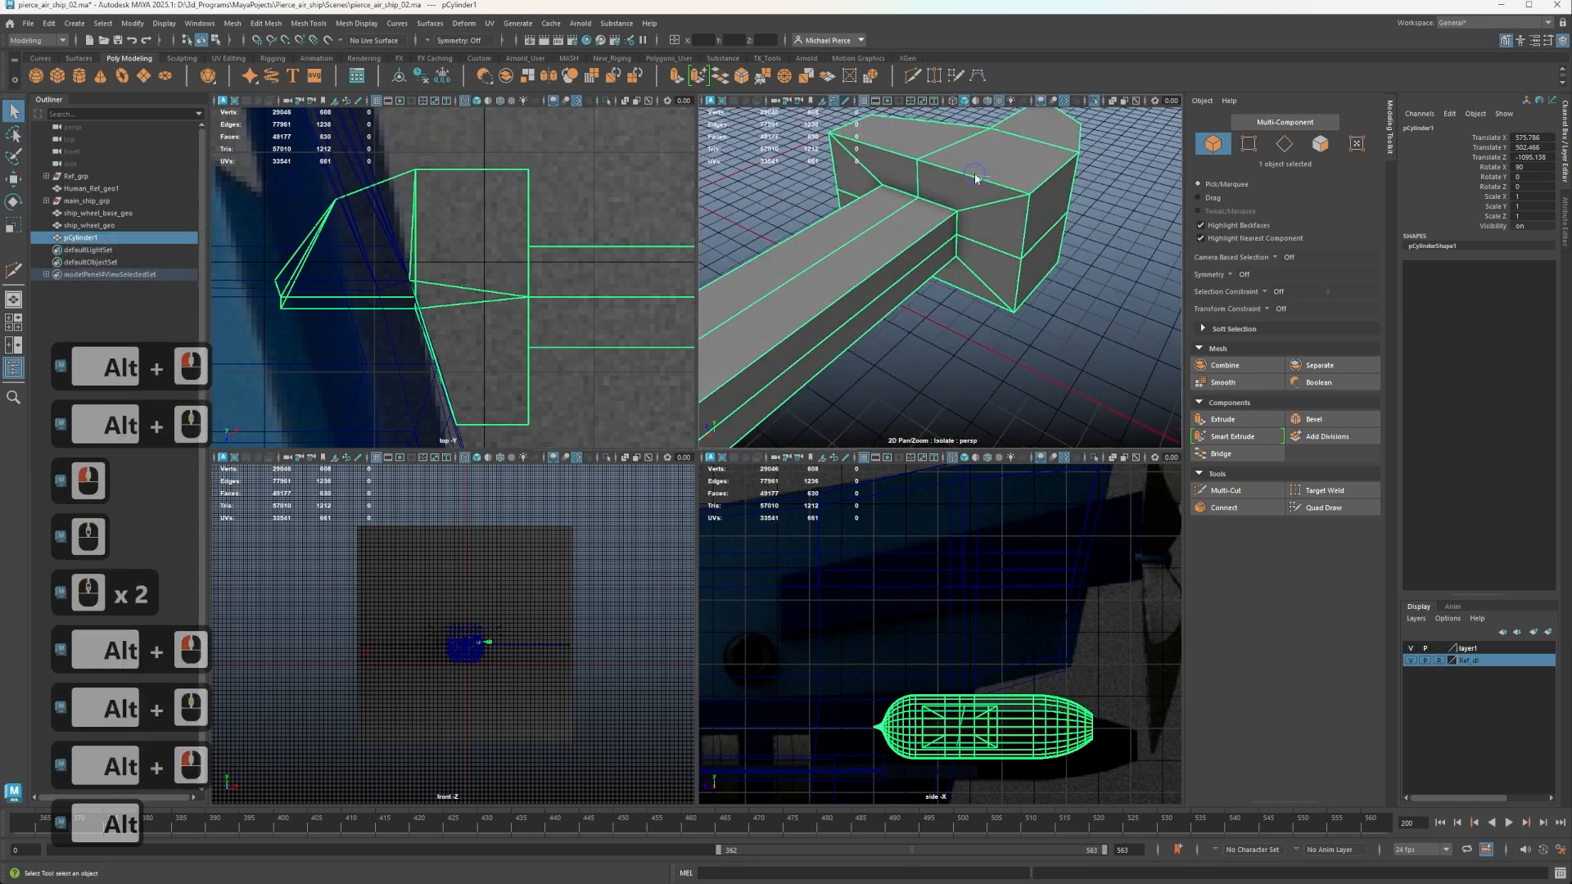
{"action": "right_click_drag", "start_coordinate": [976, 175], "coordinate": [971, 198]}
{"action": "left_click", "coordinate": [1027, 237]}
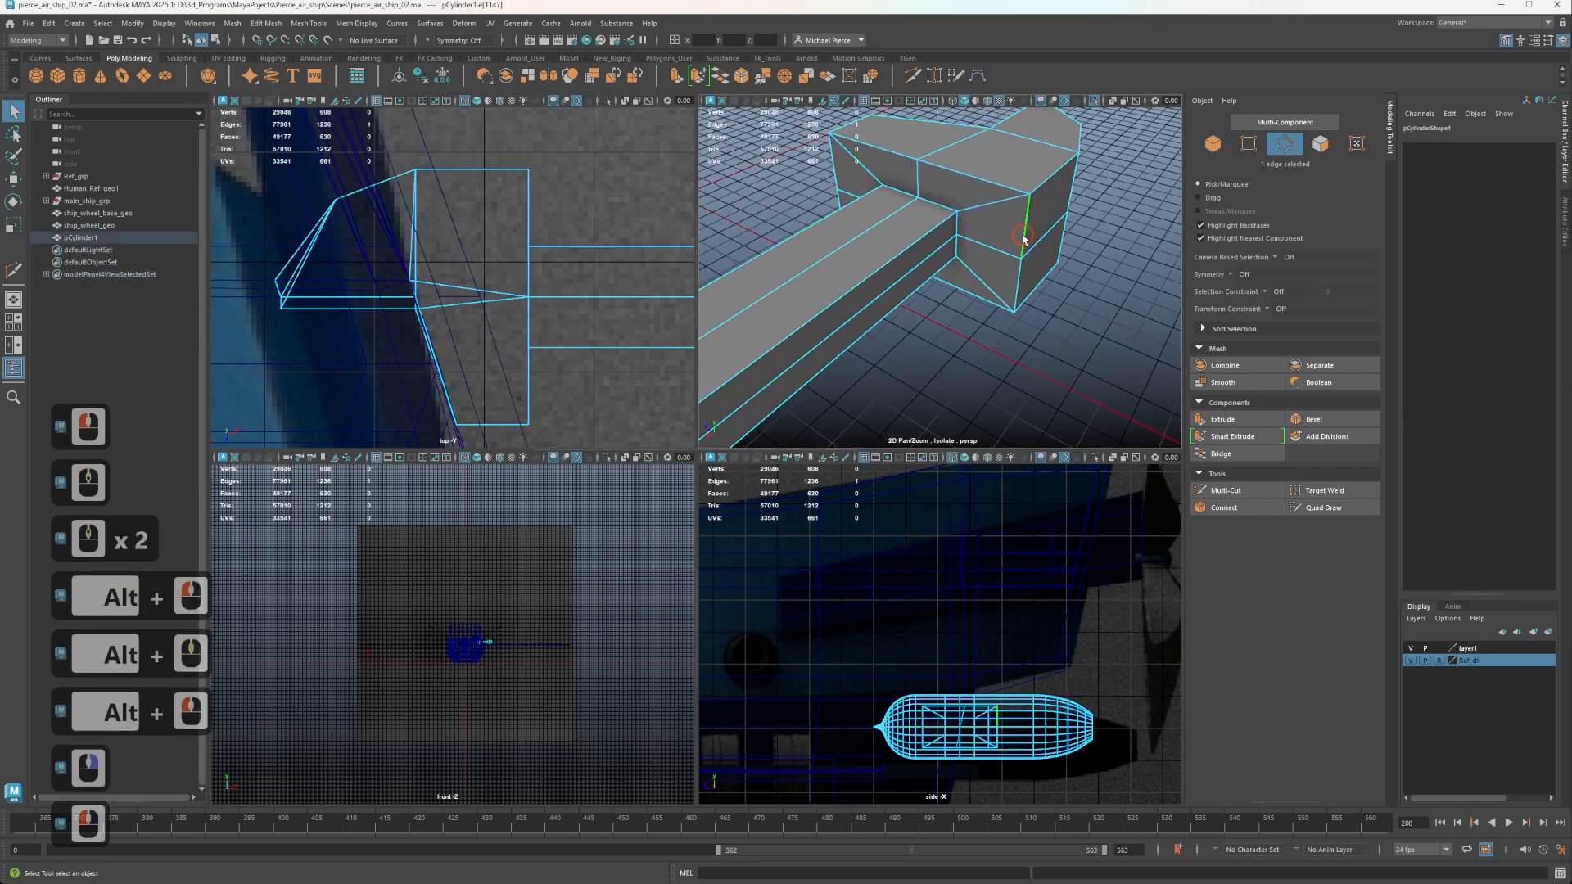
{"action": "key", "text": "shift"}
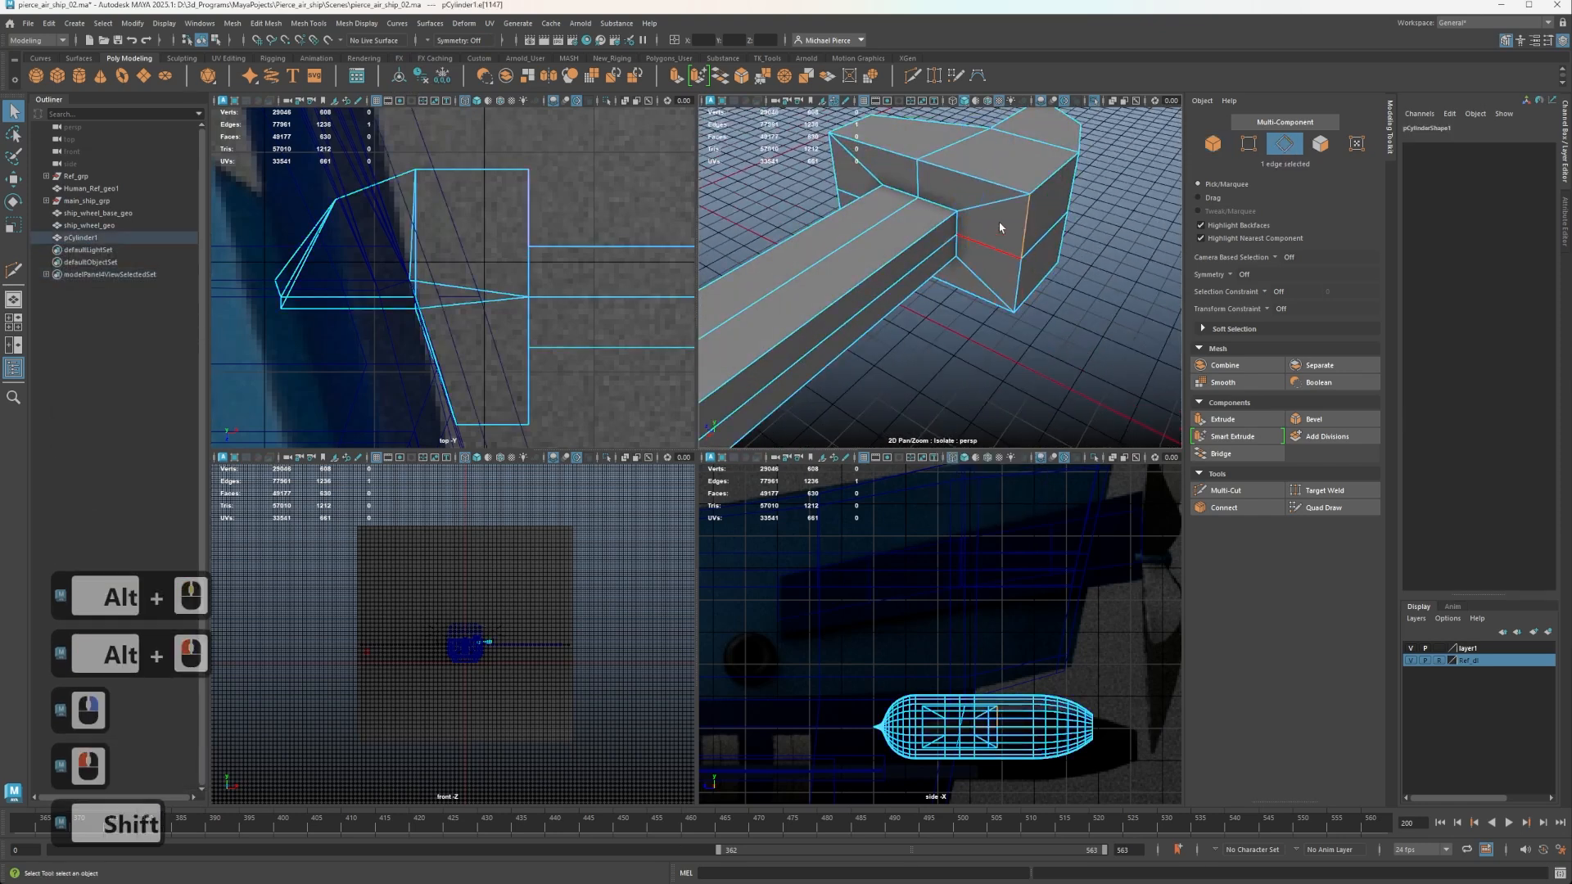
{"action": "left_click", "coordinate": [1019, 278]}
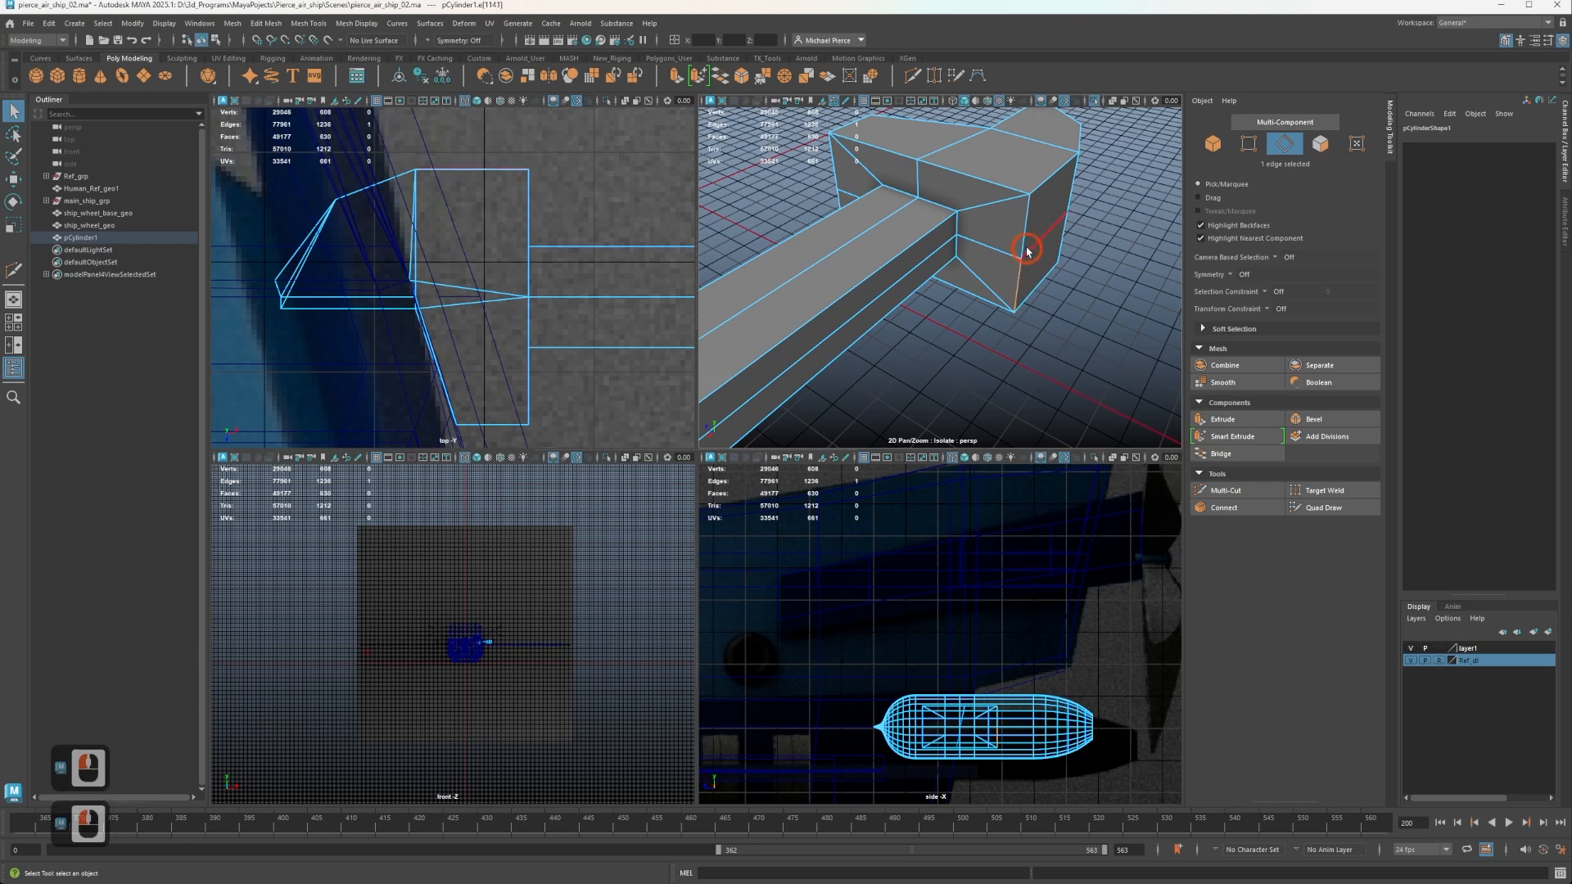
{"action": "left_click", "coordinate": [1029, 215], "text": "shift"}
{"action": "key", "text": "w"}
{"action": "mouse_move", "coordinate": [979, 246]}
{"action": "left_mouse_down"}
{"action": "mouse_move", "coordinate": [950, 250]}
{"action": "mouse_move", "coordinate": [1012, 254]}
{"action": "mouse_move", "coordinate": [966, 263]}
{"action": "left_mouse_up"}
Insert a centred edge loop through the arm-side half of the block and move its two end edges outward along Z to round the end.
{"action": "middle_click_drag", "start_coordinate": [974, 261], "coordinate": [979, 269], "text": "alt"}
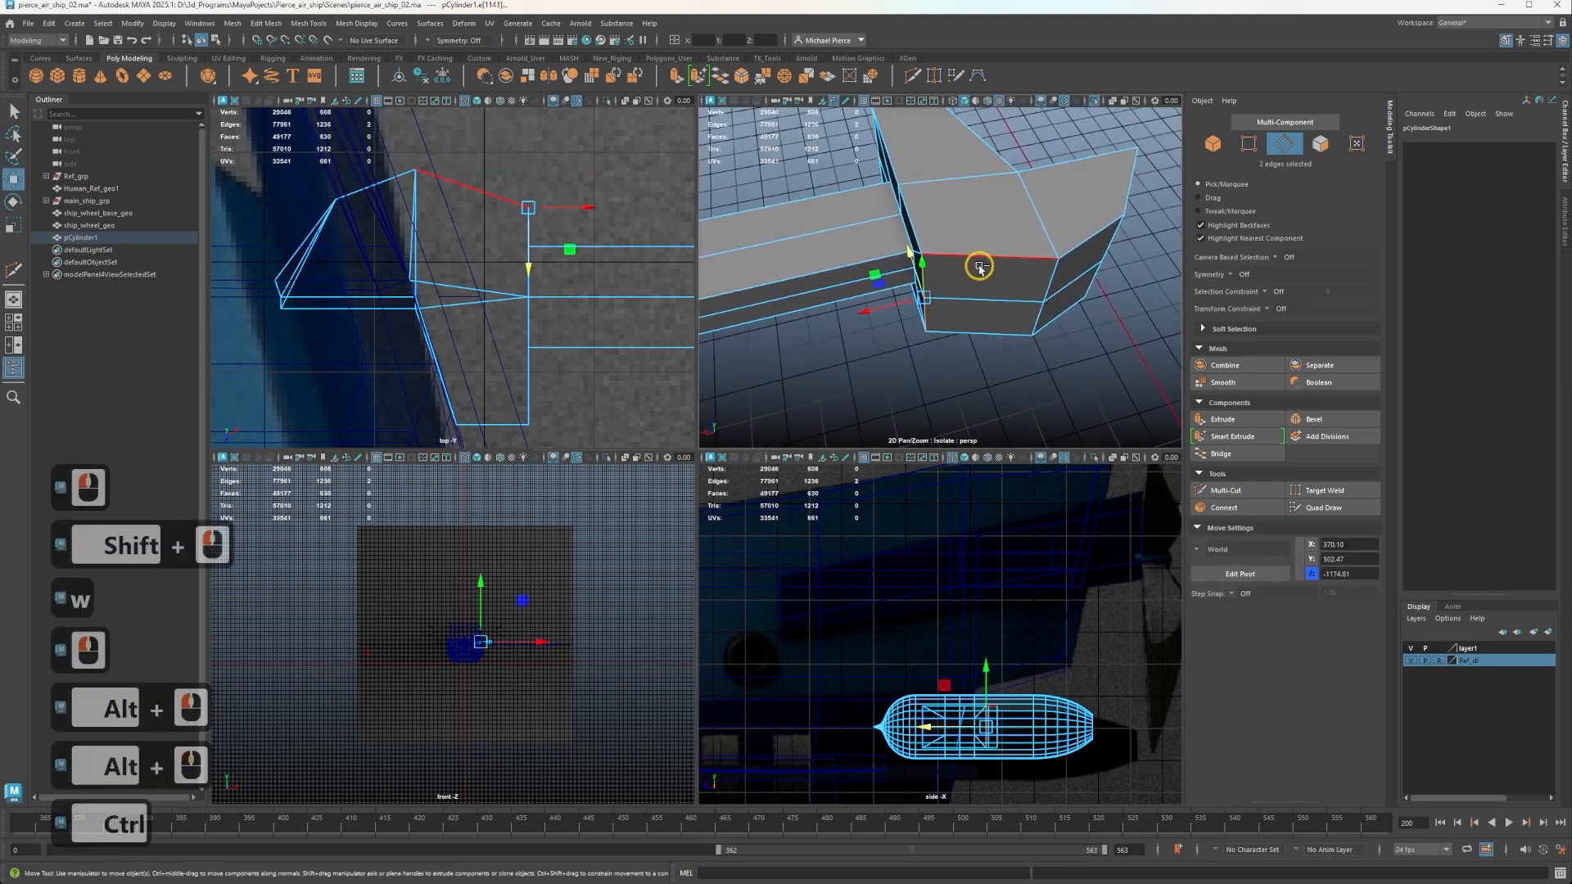
{"action": "key", "text": "ctrl+shift+x"}
{"action": "left_click", "coordinate": [976, 257], "text": "ctrl"}
{"action": "key", "text": "q"}
{"action": "left_click", "coordinate": [985, 326]}
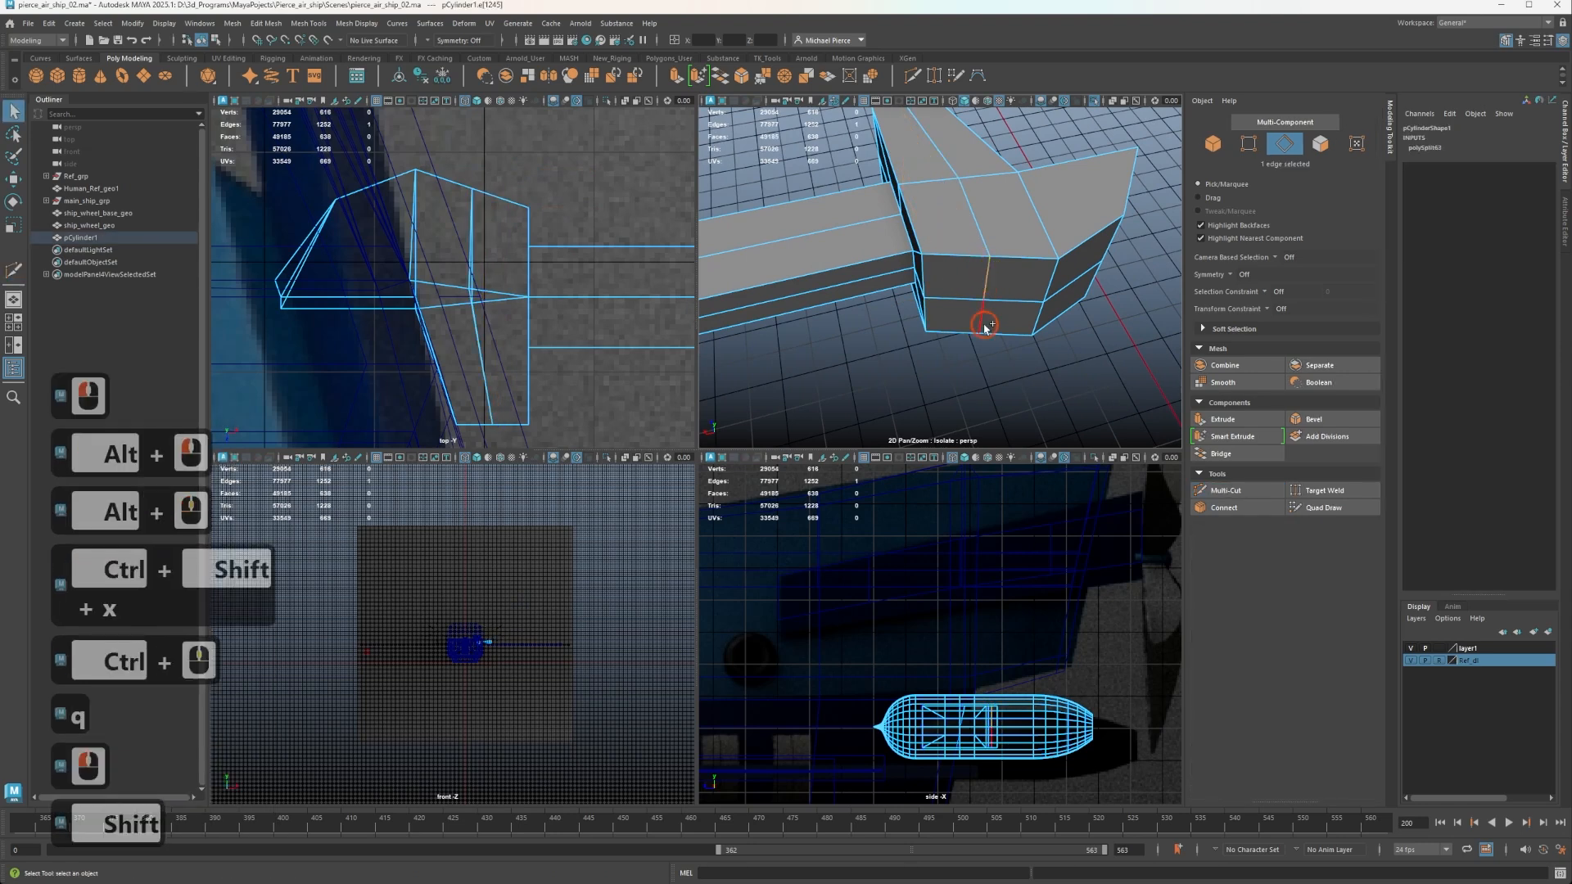
{"action": "left_click", "coordinate": [985, 326], "text": "shift"}
{"action": "key", "text": "w"}
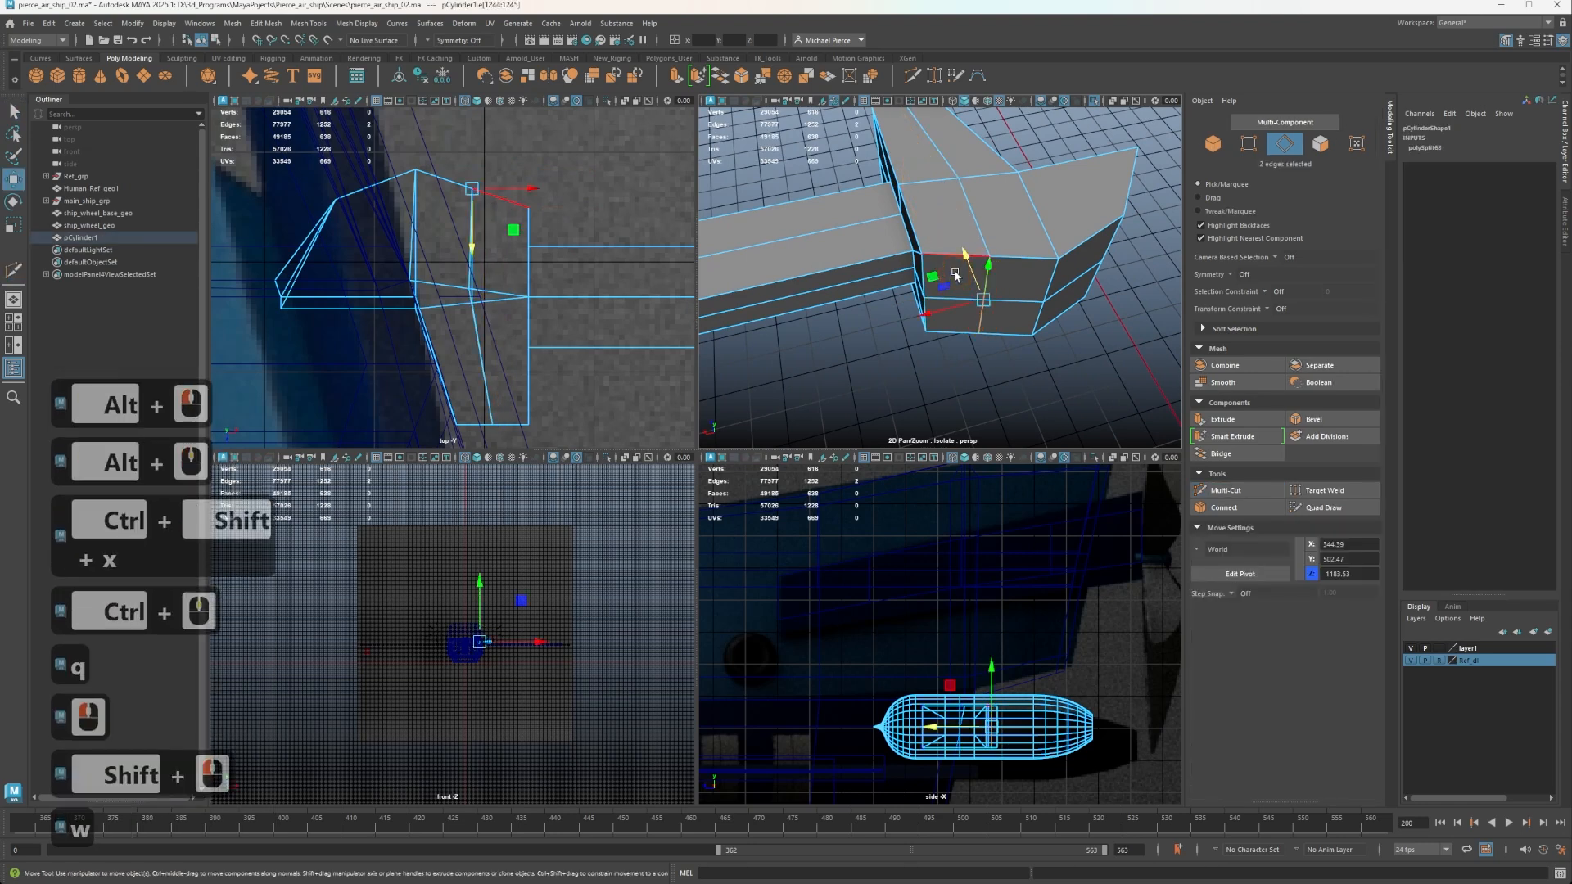
{"action": "left_click_drag", "start_coordinate": [975, 268], "coordinate": [981, 281]}
Insert a 50% edge loop through the tapered hull-side extrusion and move its two end edges outward along Z to continue the curve.
{"action": "key", "text": "ctrl+shift+x"}
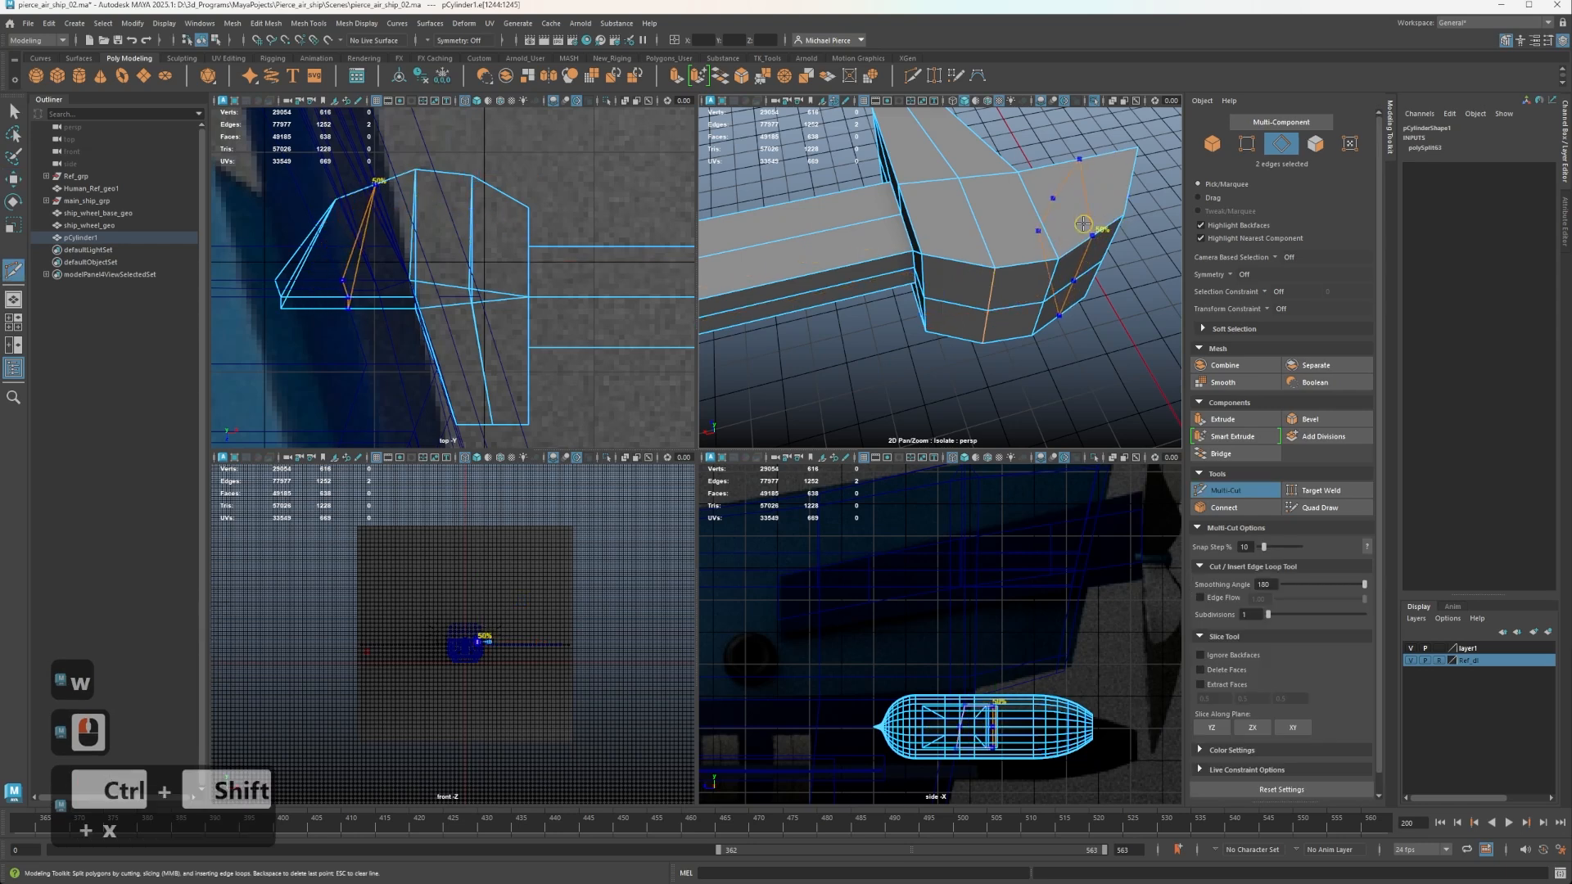
{"action": "left_click", "coordinate": [1076, 243], "text": "ctrl"}
{"action": "right_click_drag", "start_coordinate": [1083, 263], "coordinate": [1079, 223]}
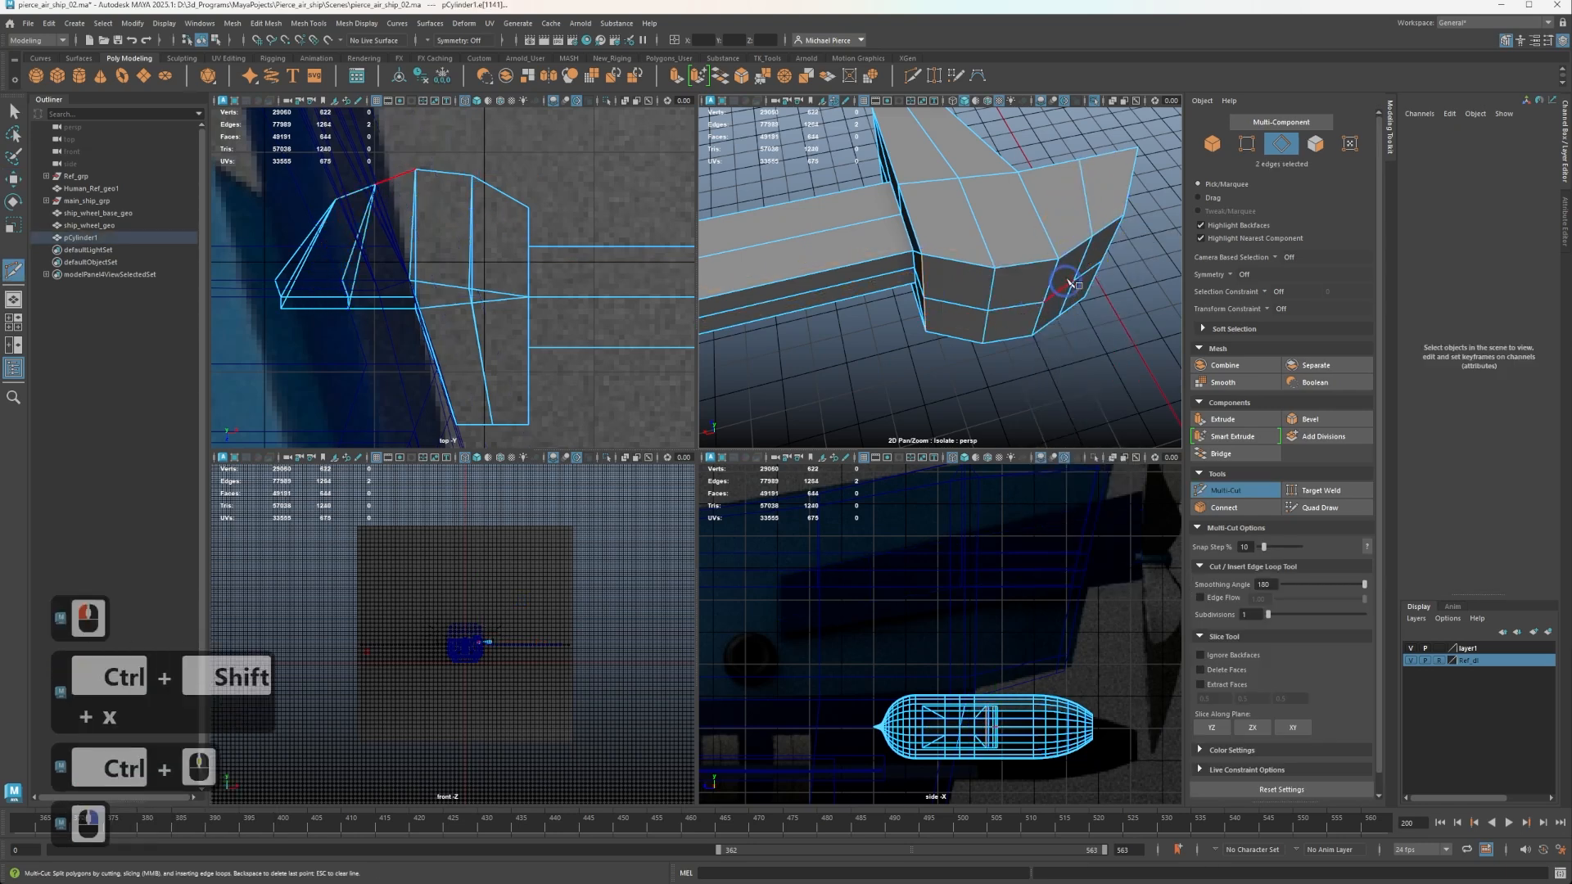
{"action": "key", "text": "q"}
{"action": "left_click", "coordinate": [1068, 296]}
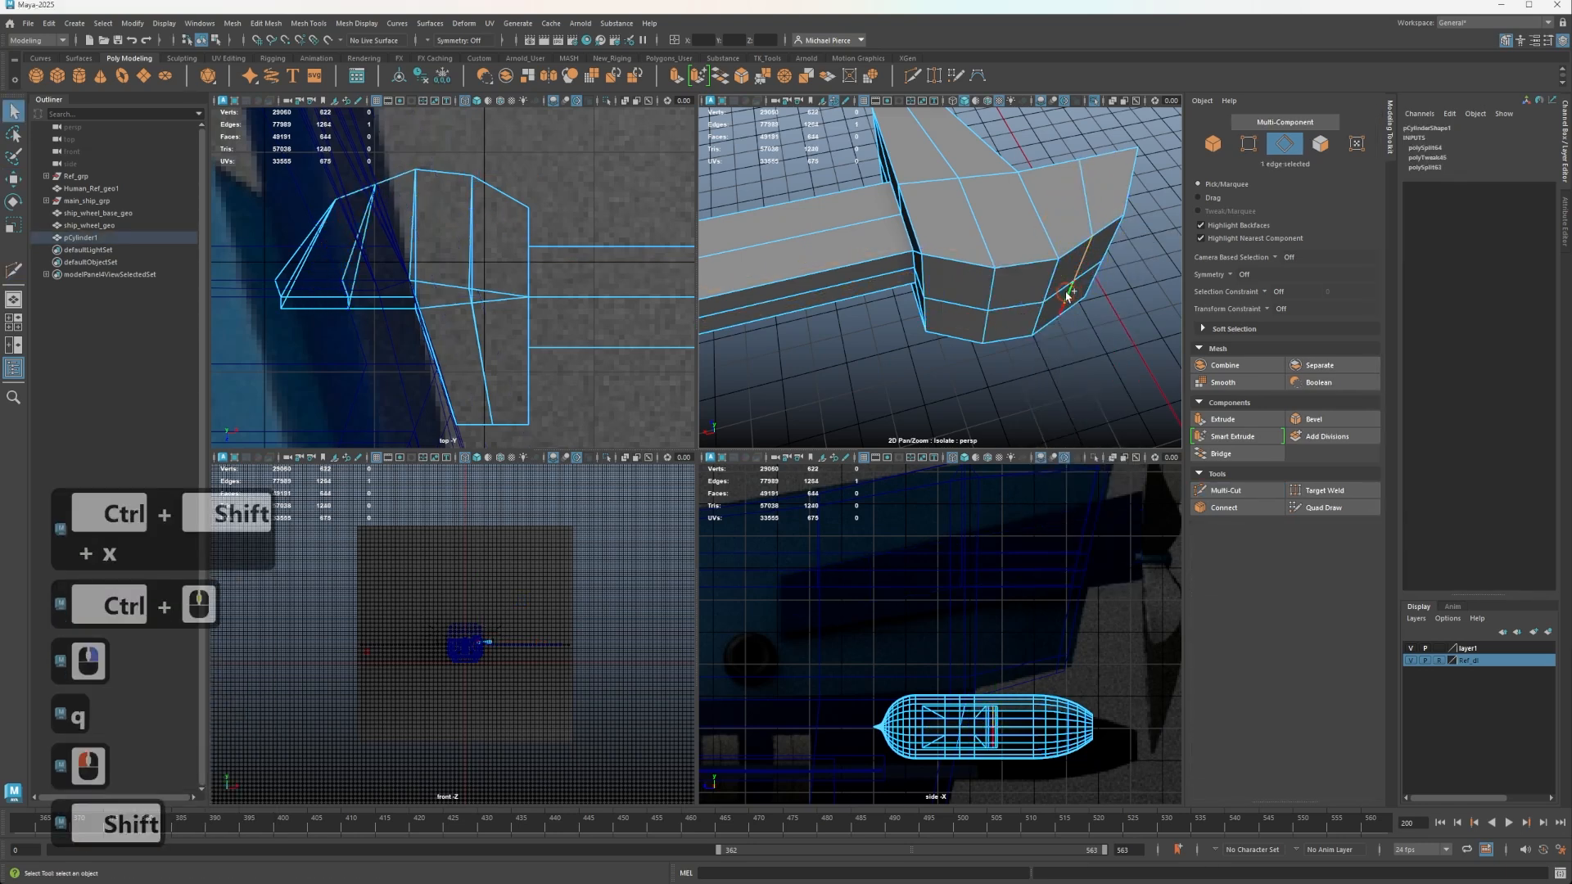
{"action": "left_click", "coordinate": [1080, 263], "text": "shift"}
{"action": "key", "text": "w"}
{"action": "left_click_drag", "start_coordinate": [1056, 251], "coordinate": [1063, 264]}
Move the arm-side corner edges and the middle edges at the block's opposite end inward along Z to round that end.
{"action": "left_click_drag", "start_coordinate": [897, 294], "coordinate": [1096, 273], "text": "alt"}
{"action": "scroll", "coordinate": [1096, 274], "scroll_direction": "up", "scroll_amount": 3, "text": "alt"}
{"action": "right_click_drag", "start_coordinate": [895, 314], "coordinate": [893, 268]}
{"action": "left_click", "coordinate": [892, 296]}
{"action": "left_click", "coordinate": [894, 353], "text": "shift"}
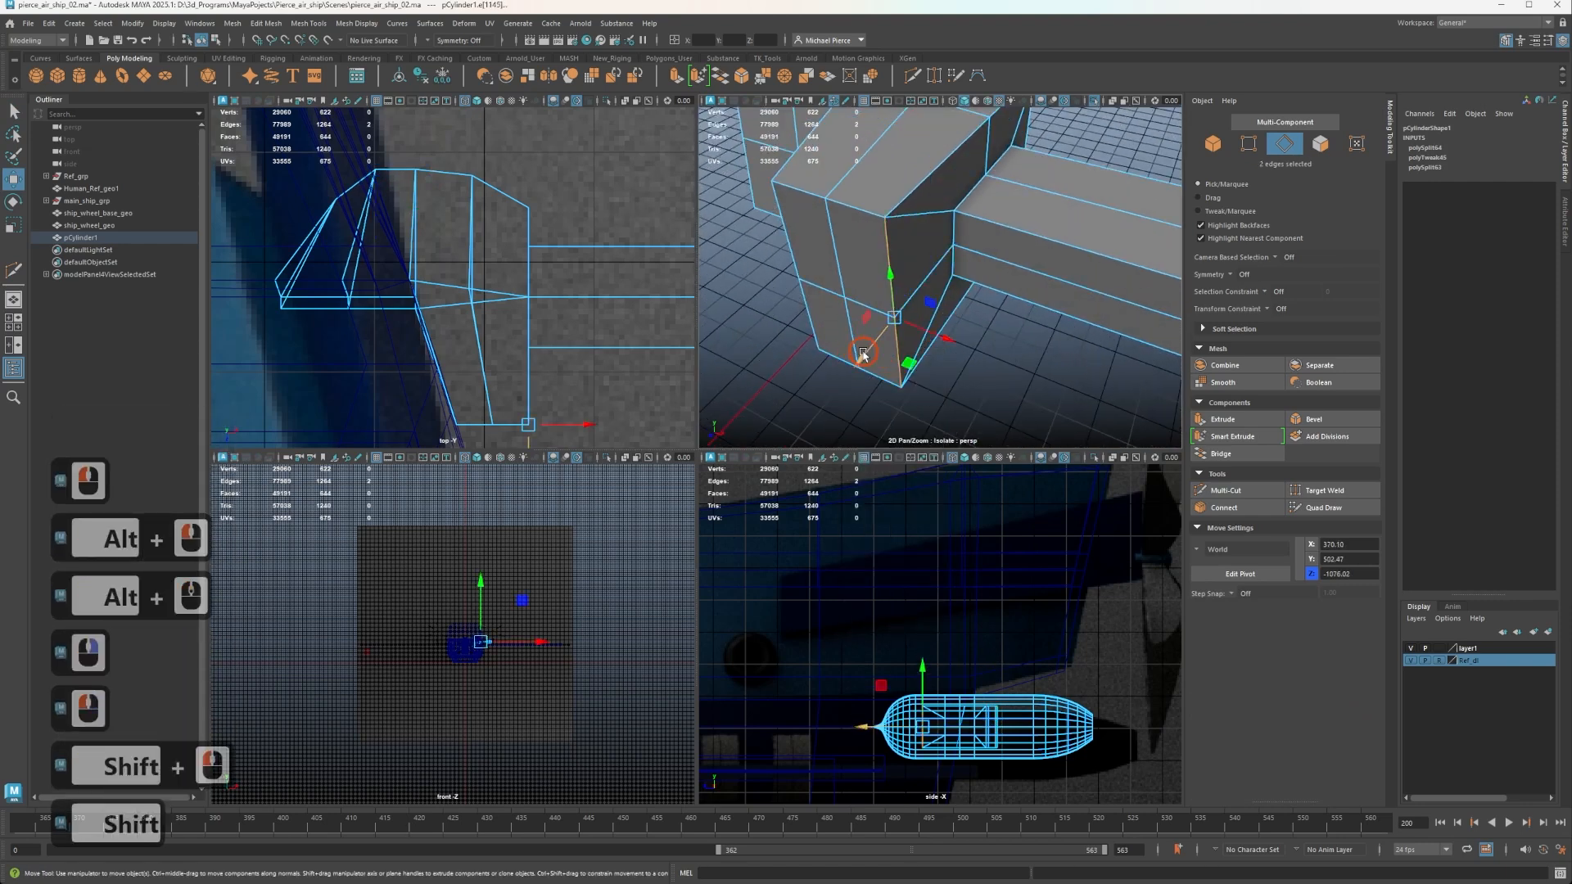
{"action": "mouse_move", "coordinate": [866, 355]}
{"action": "left_mouse_down"}
{"action": "mouse_move", "coordinate": [889, 326]}
{"action": "mouse_move", "coordinate": [823, 326]}
{"action": "mouse_move", "coordinate": [877, 369]}
{"action": "left_mouse_up"}
{"action": "left_click", "coordinate": [838, 271]}
{"action": "left_click", "coordinate": [853, 349], "text": "shift"}
{"action": "right_click_drag", "start_coordinate": [951, 284], "coordinate": [1016, 263]}
Leave the isolated view and examine from several angles how the pod, support arm and mounting block fit against the hull.
{"action": "scroll", "coordinate": [1018, 270], "scroll_direction": "down", "scroll_amount": 3}
{"action": "key", "text": "ctrl+1"}
{"action": "scroll", "coordinate": [983, 383], "scroll_direction": "down", "scroll_amount": 3}
{"action": "left_click_drag", "start_coordinate": [941, 381], "coordinate": [910, 194], "text": "alt"}
{"action": "scroll", "coordinate": [853, 254], "scroll_direction": "up", "scroll_amount": 3, "text": "alt"}
{"action": "scroll", "coordinate": [907, 205], "scroll_direction": "up", "scroll_amount": 4, "text": "alt"}
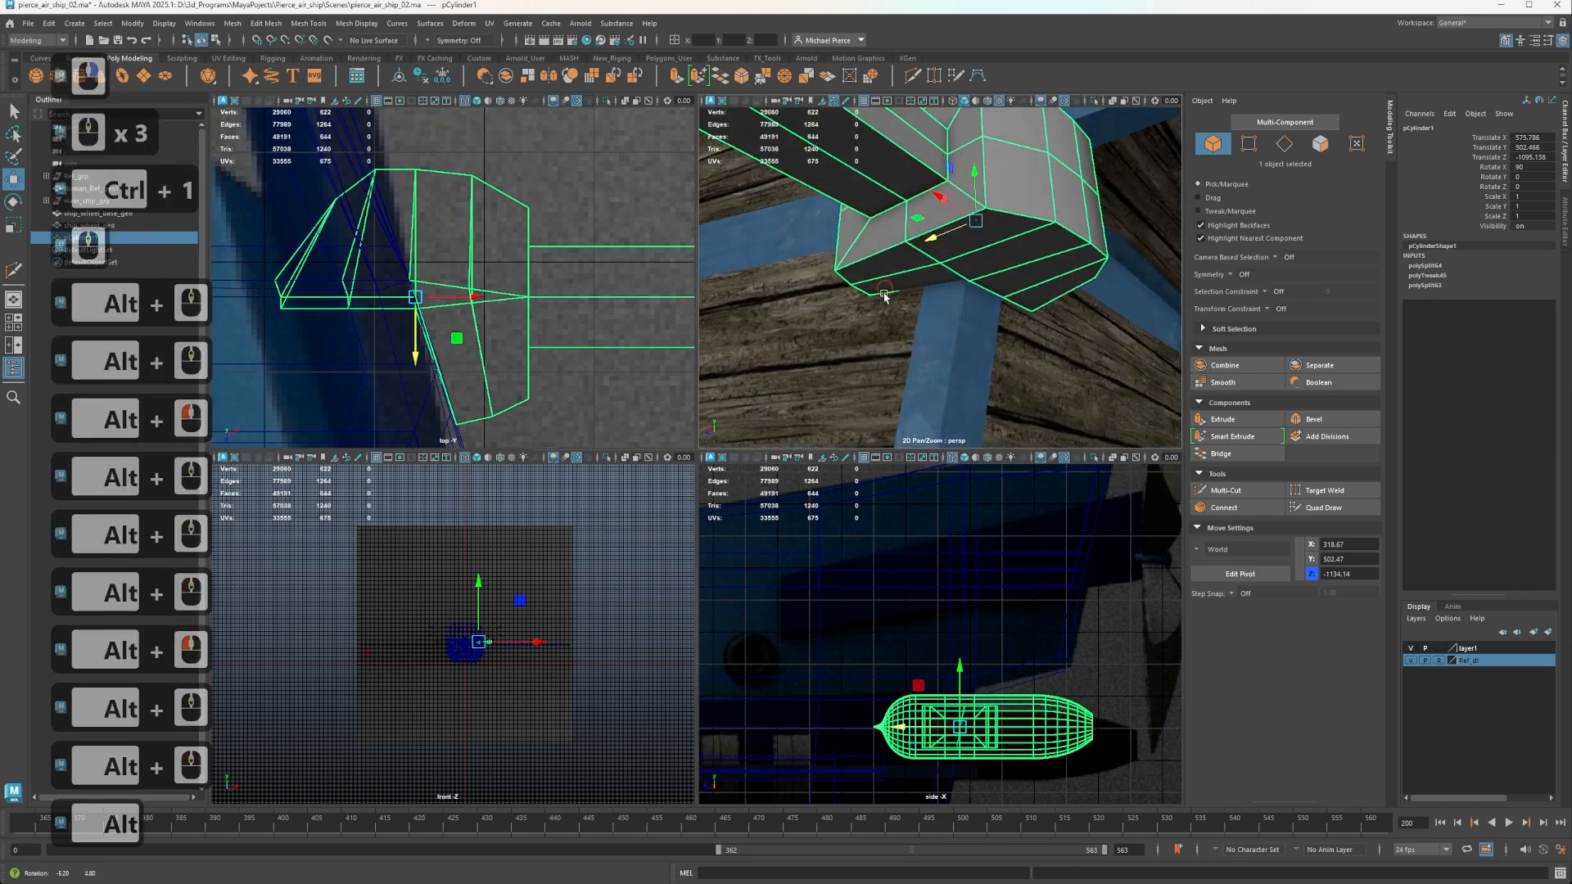
{"action": "scroll", "coordinate": [891, 288], "scroll_direction": "up", "scroll_amount": 2, "text": "alt"}
{"action": "left_click_drag", "start_coordinate": [884, 296], "coordinate": [911, 256], "text": "alt"}
{"action": "scroll", "coordinate": [921, 242], "scroll_direction": "down", "scroll_amount": 7, "text": "alt"}
{"action": "scroll", "coordinate": [862, 302], "scroll_direction": "up", "scroll_amount": 4, "text": "alt"}
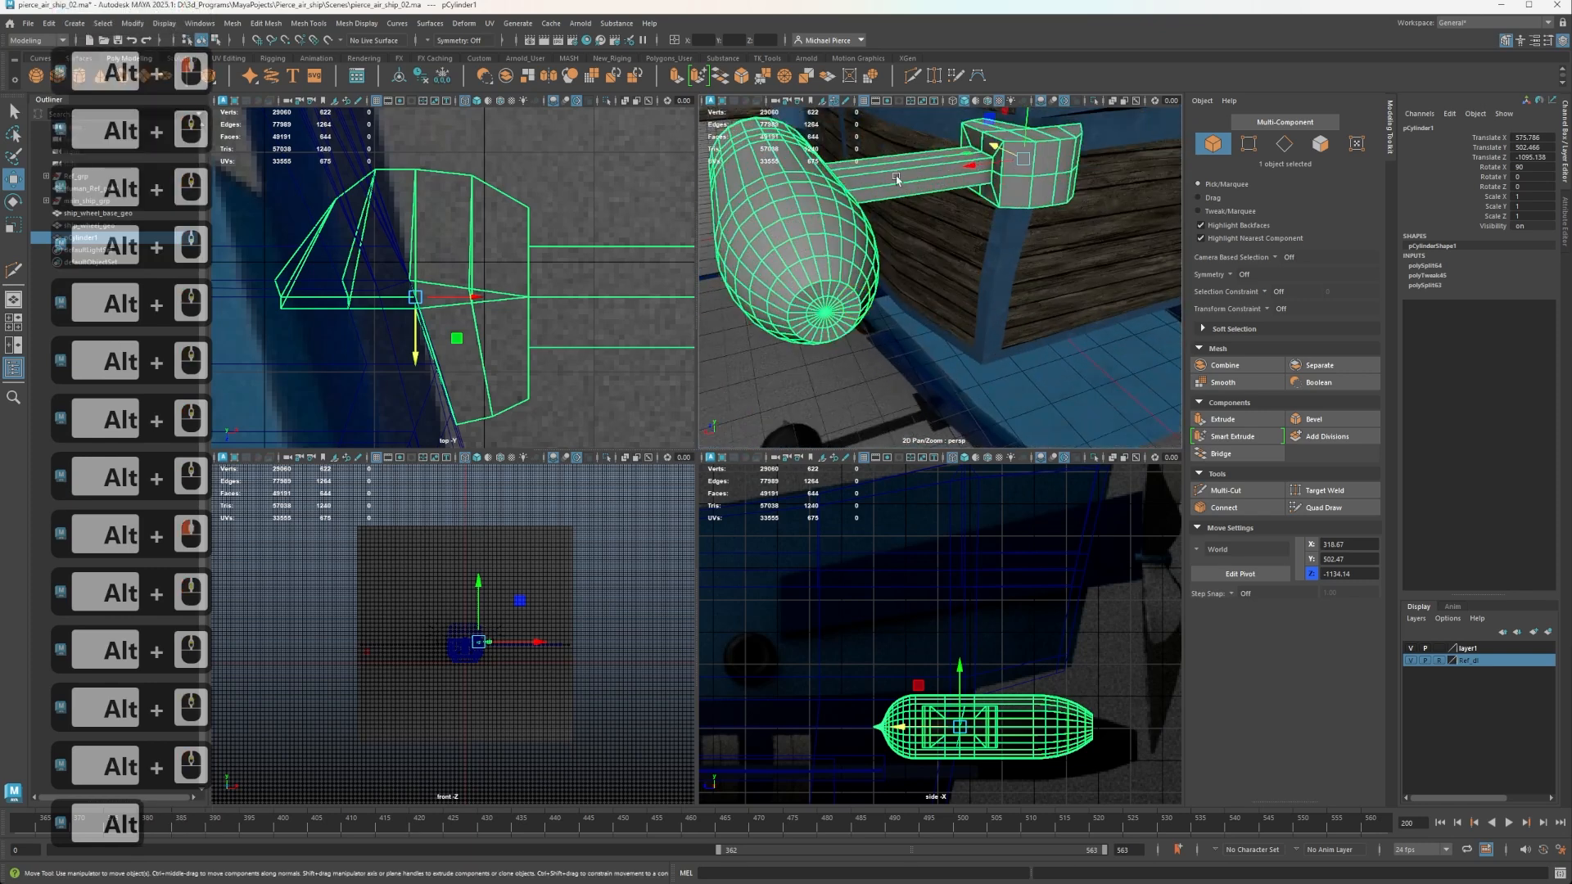
{"action": "right_click_drag", "start_coordinate": [907, 158], "coordinate": [955, 141]}
{"action": "scroll", "coordinate": [950, 189], "scroll_direction": "down", "scroll_amount": 3}
{"action": "left_click", "coordinate": [885, 340]}
{"action": "scroll", "coordinate": [868, 332], "scroll_direction": "up", "scroll_amount": 2}
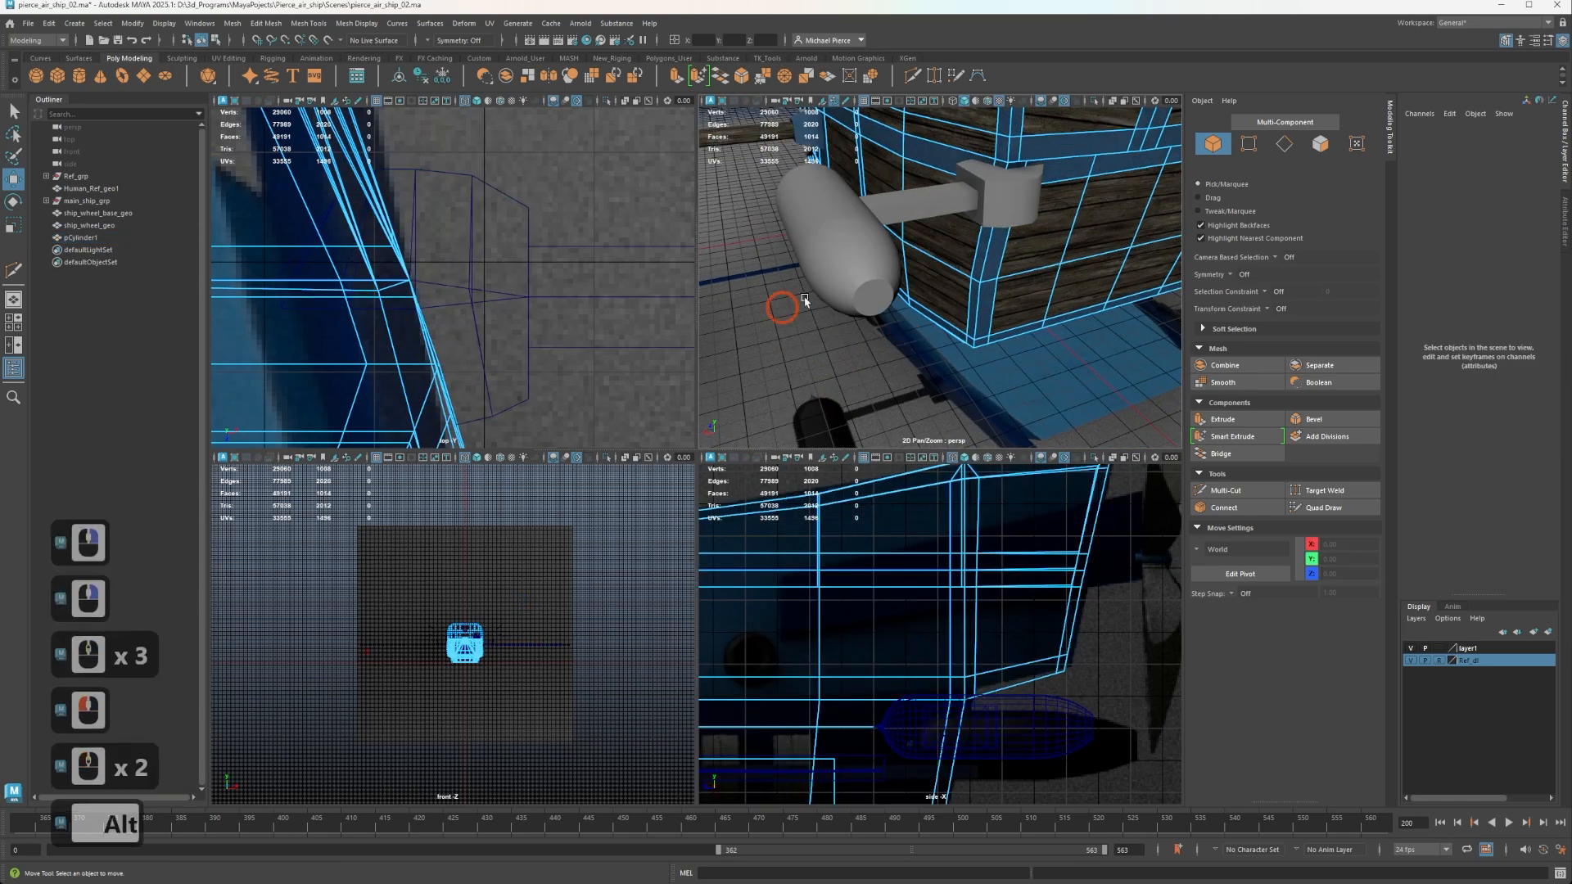
{"action": "left_click_drag", "start_coordinate": [786, 303], "coordinate": [1176, 306], "text": "alt"}
{"action": "middle_click_drag", "start_coordinate": [1176, 306], "coordinate": [860, 351], "text": "alt"}
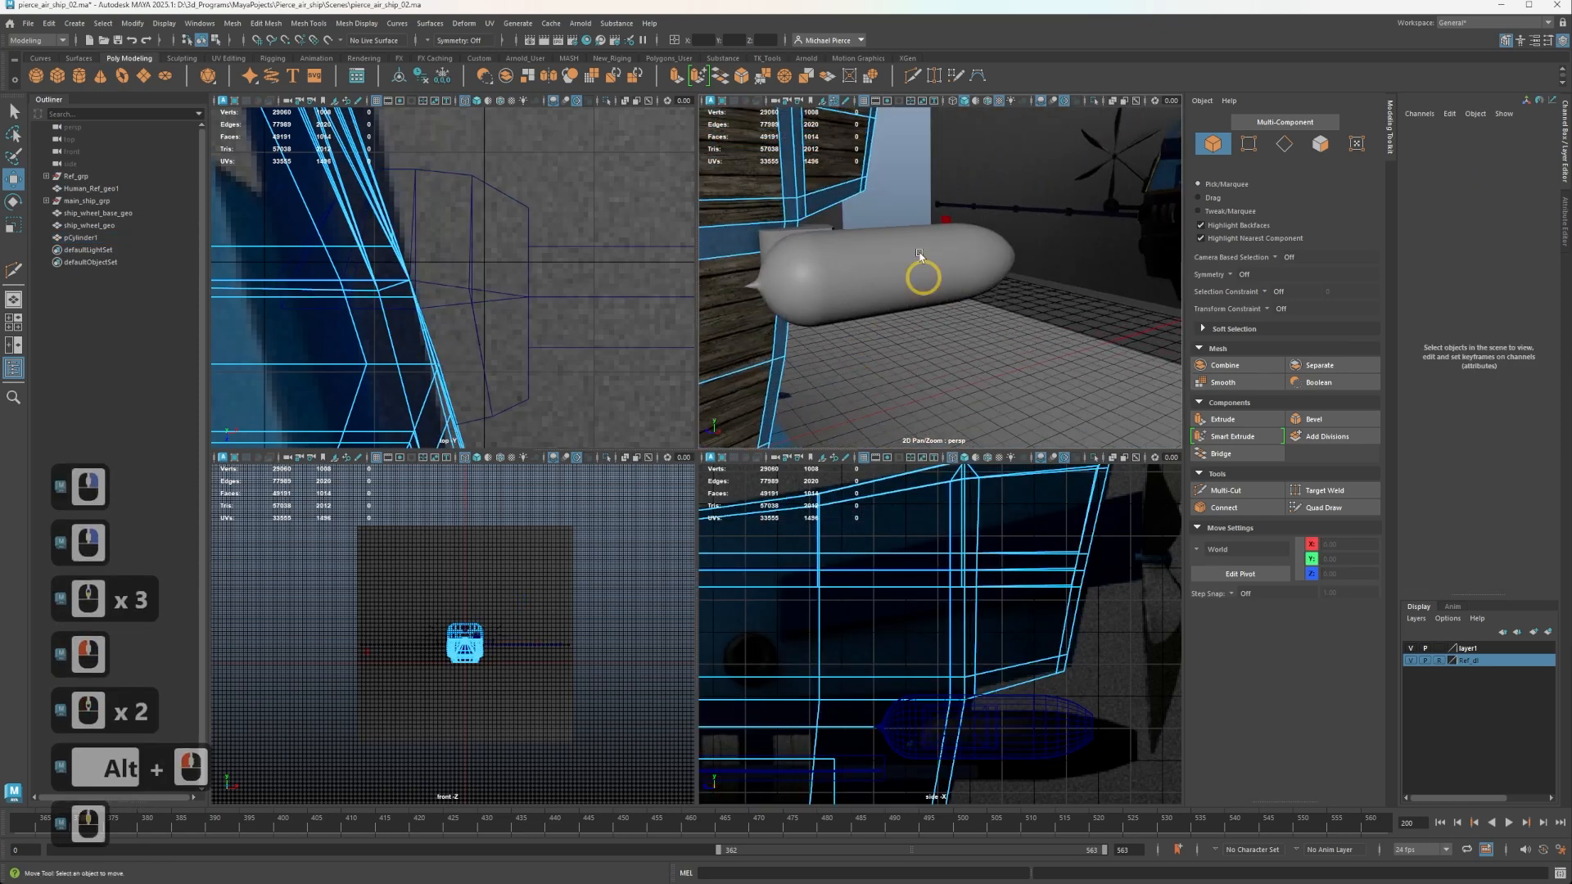
Rename the propeller pod object as sjip_propellers_base_geo.
{"action": "left_click", "coordinate": [878, 247]}
{"action": "left_click", "coordinate": [348, 288]}
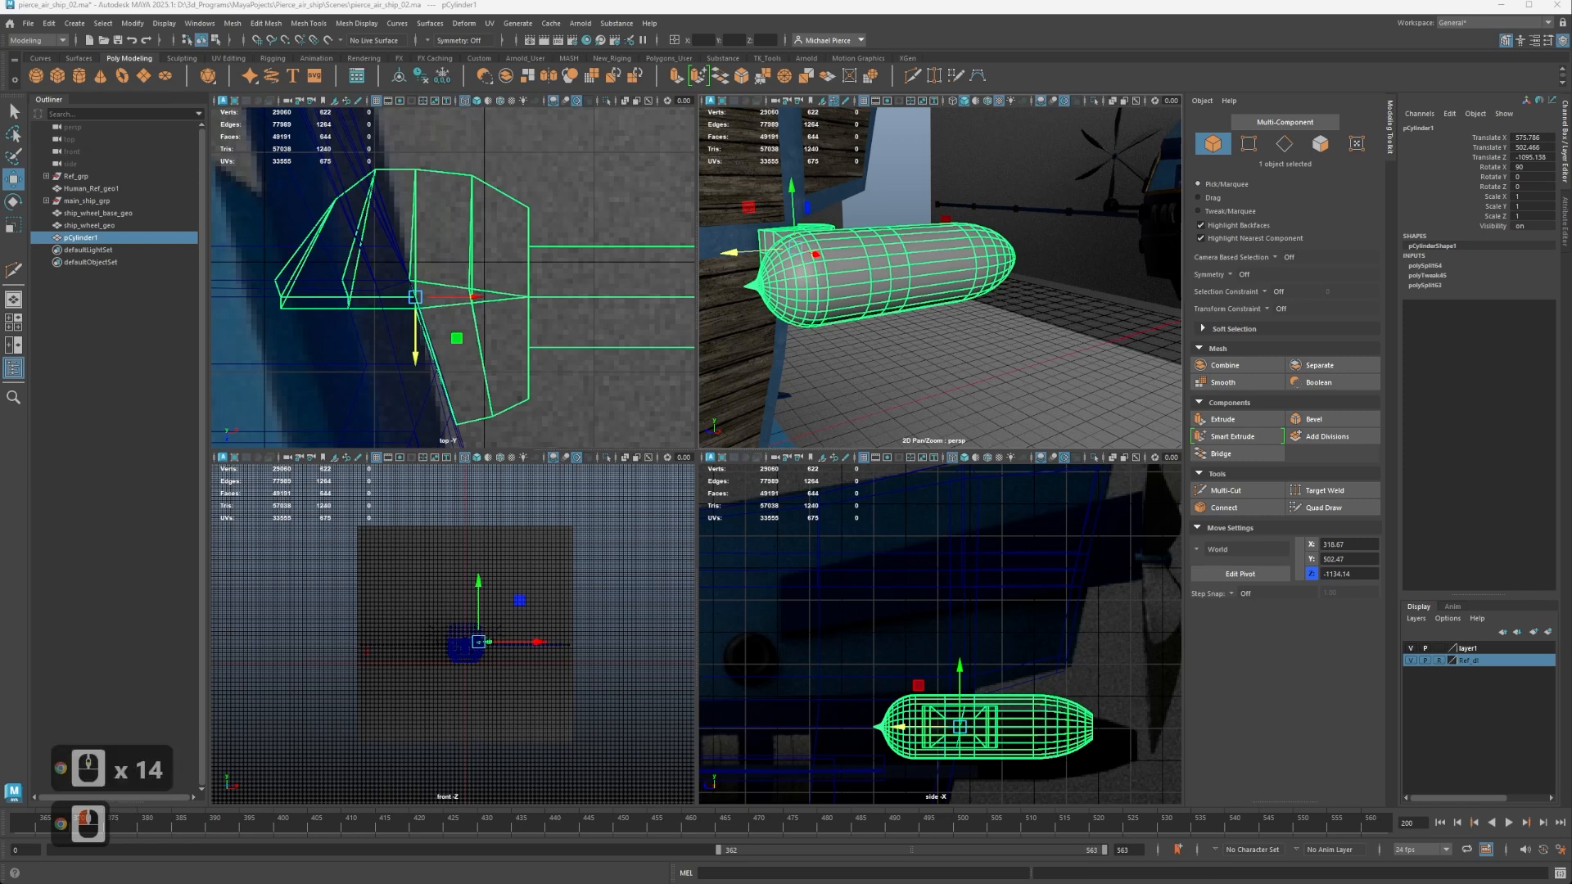
{"action": "double_click", "coordinate": [73, 240]}
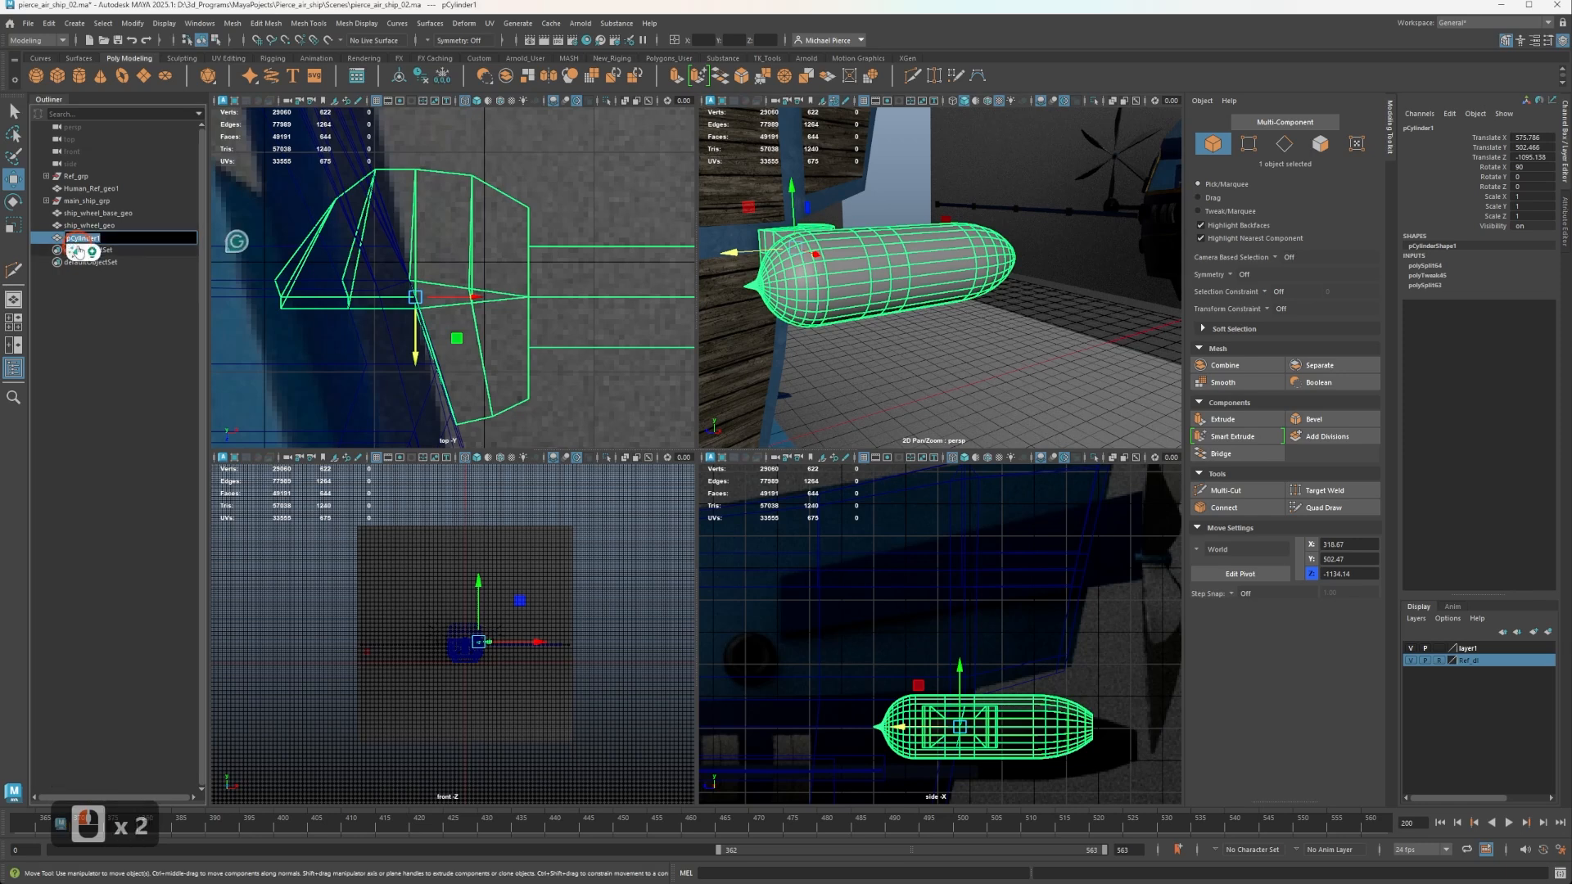
{"action": "type", "text": "sjip_"}
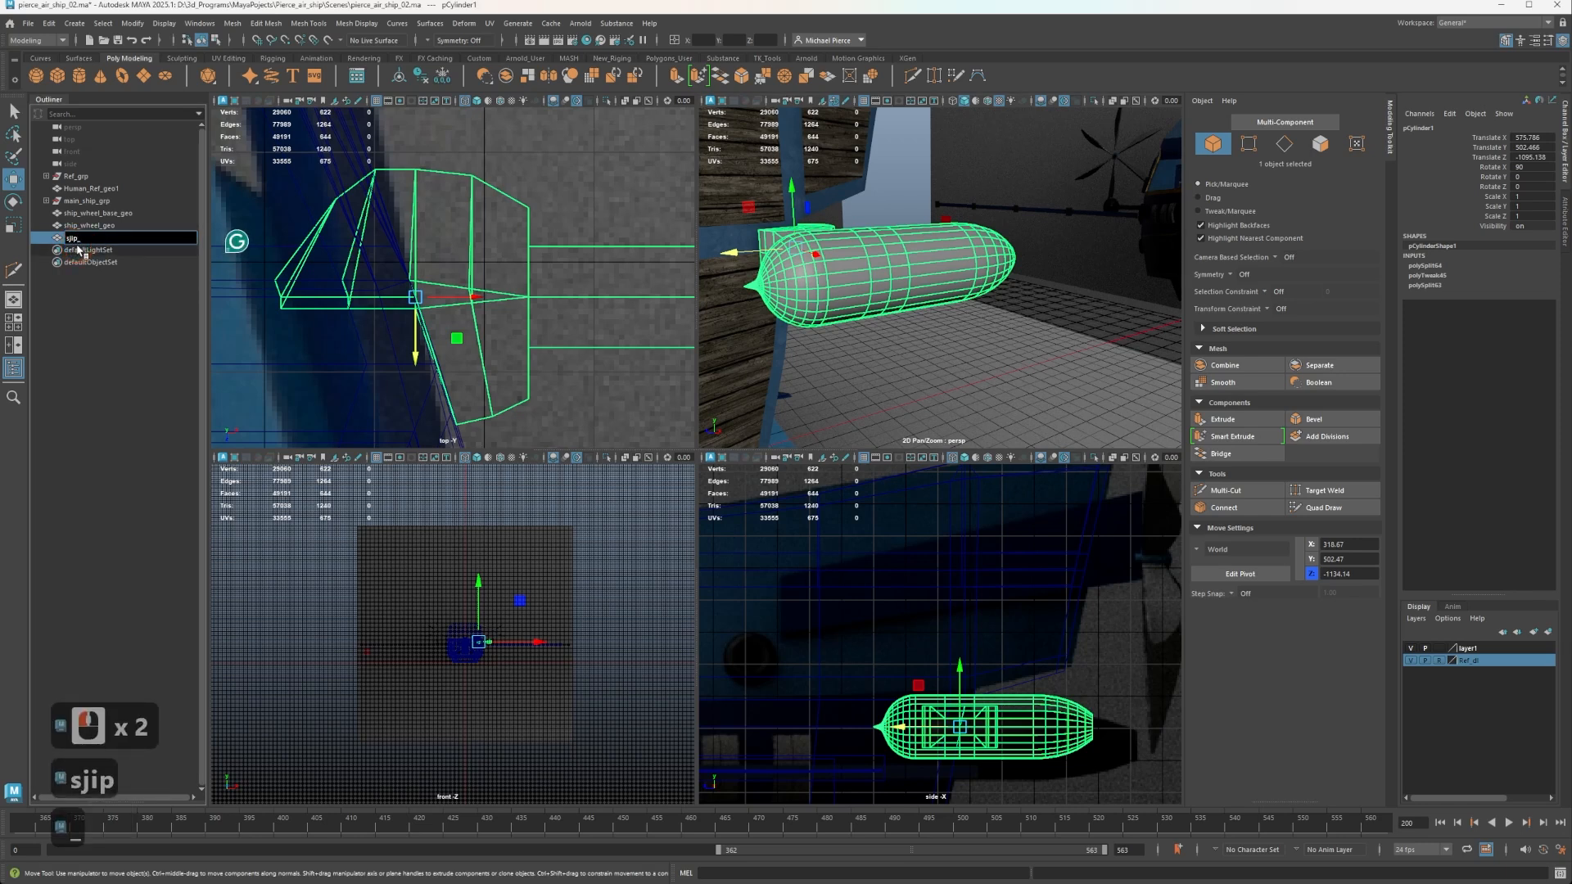
{"action": "type", "text": "p"}
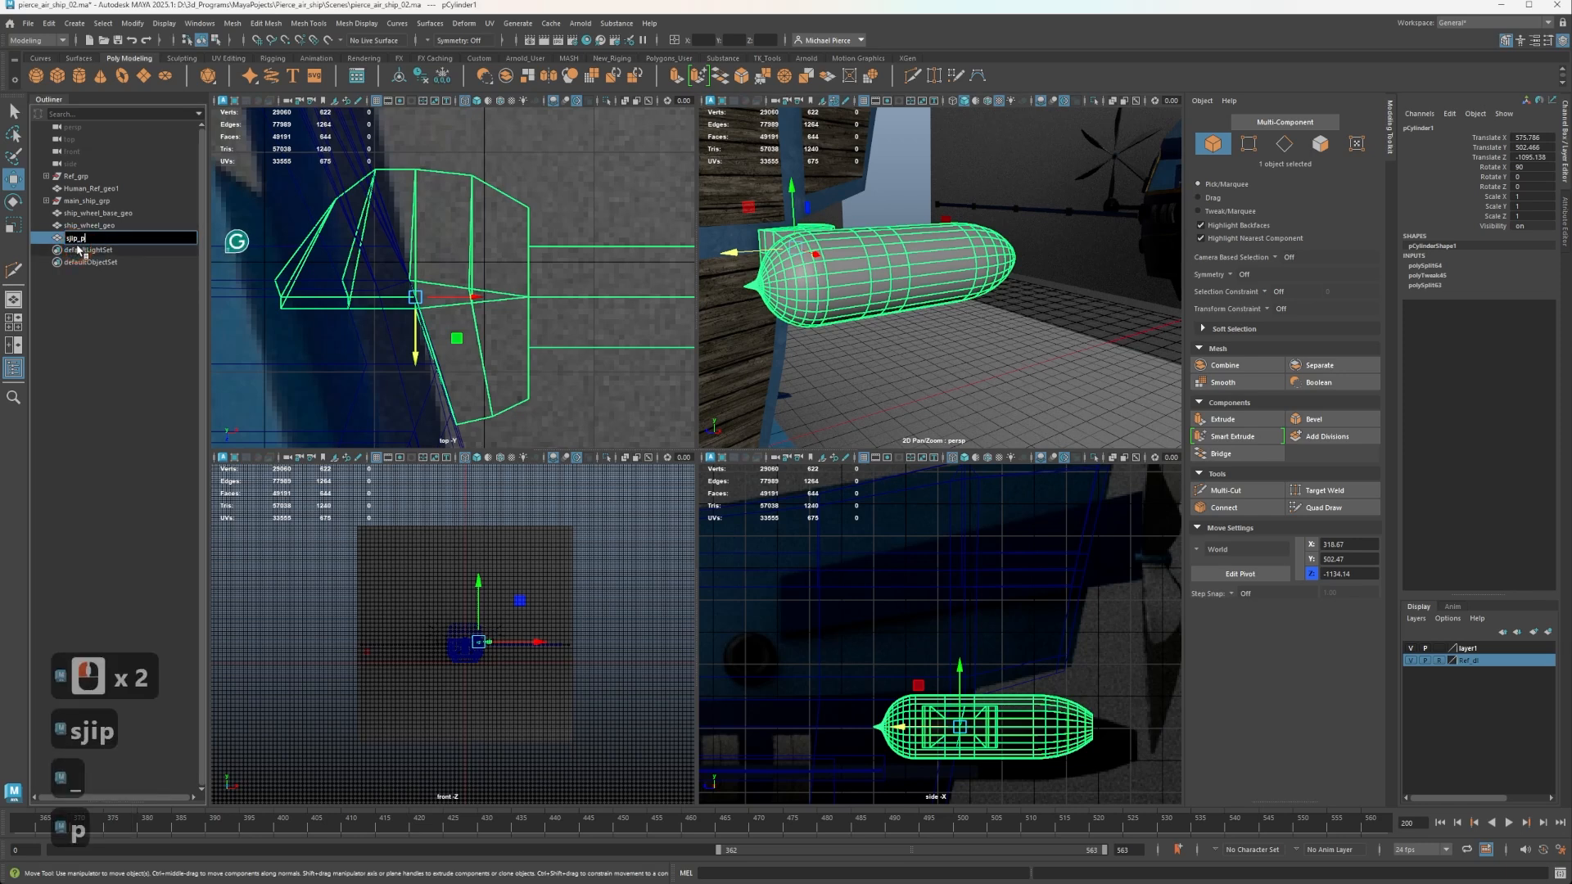
{"action": "type", "text": "ropeller"}
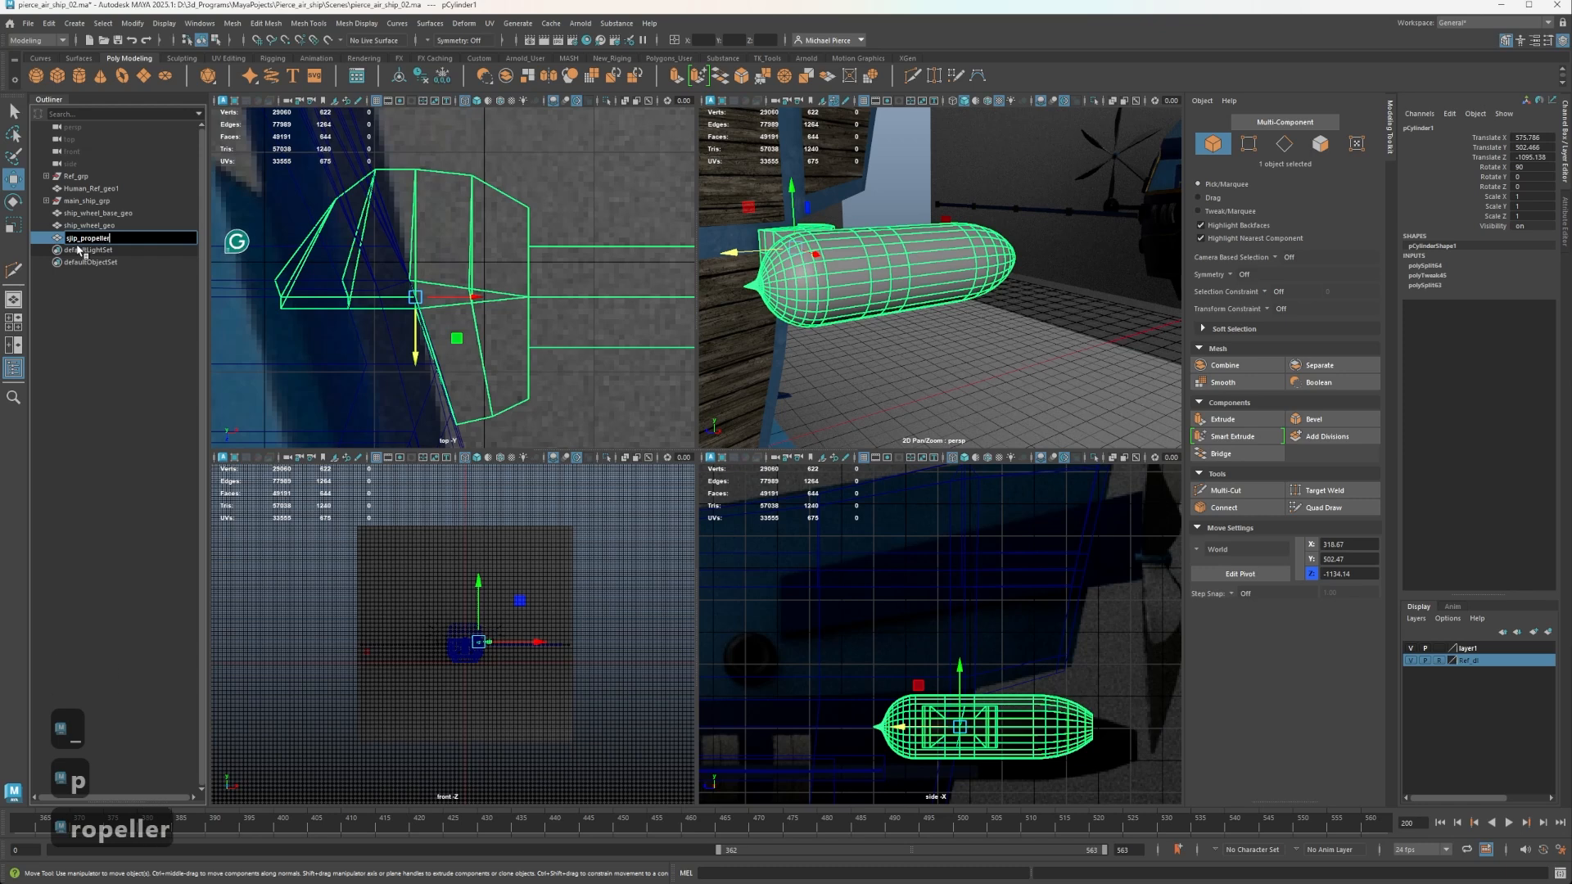
{"action": "type", "text": "s_ba"}
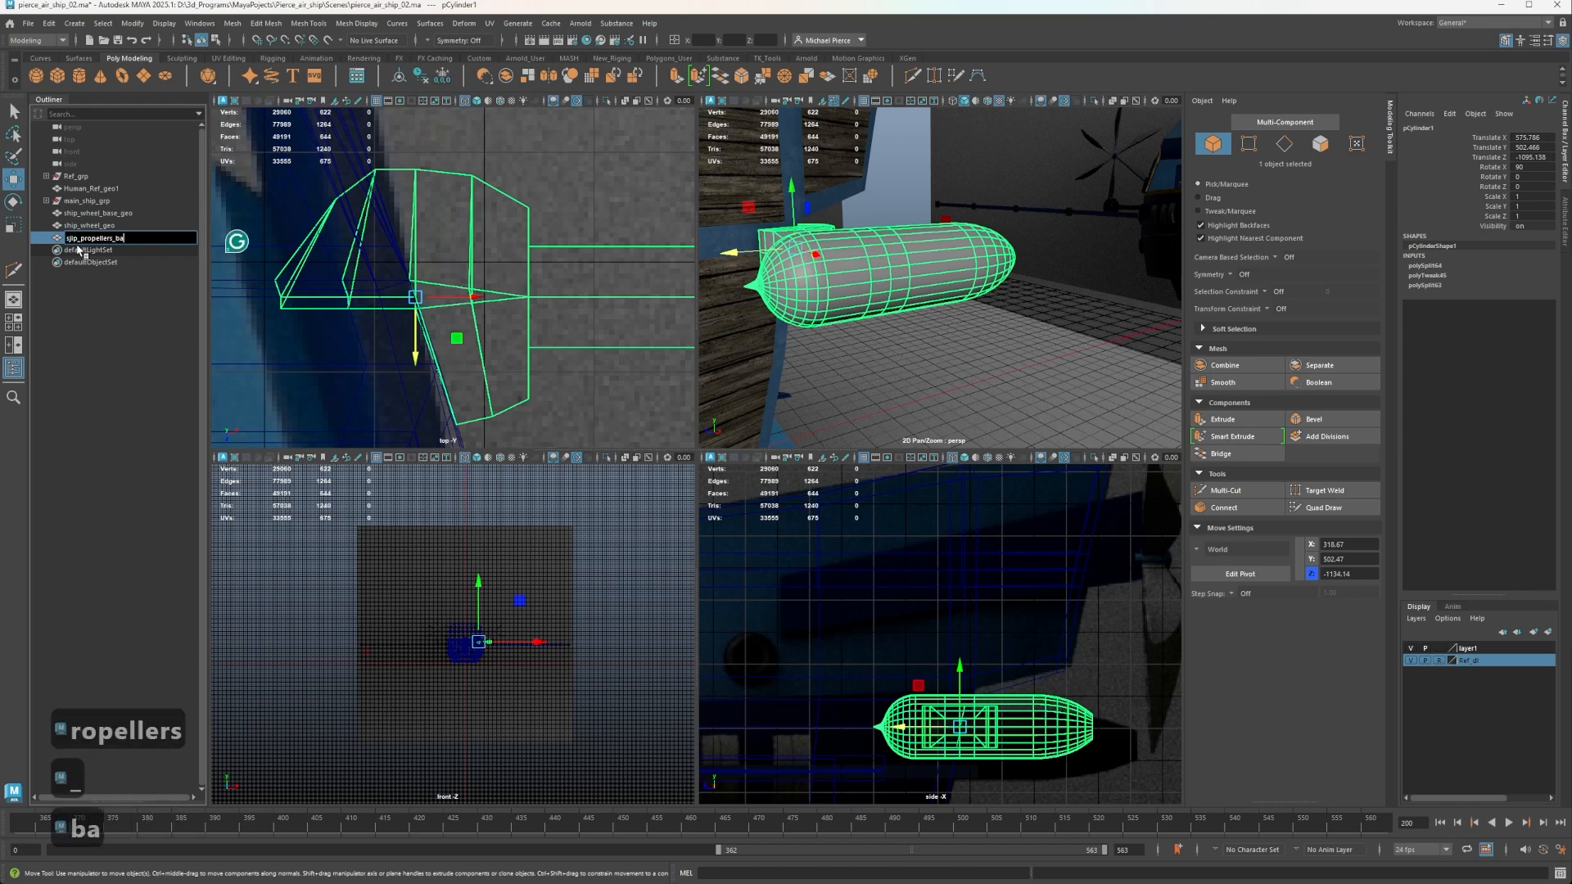
{"action": "type", "text": "se_geo"}
{"action": "key", "text": "Return"}
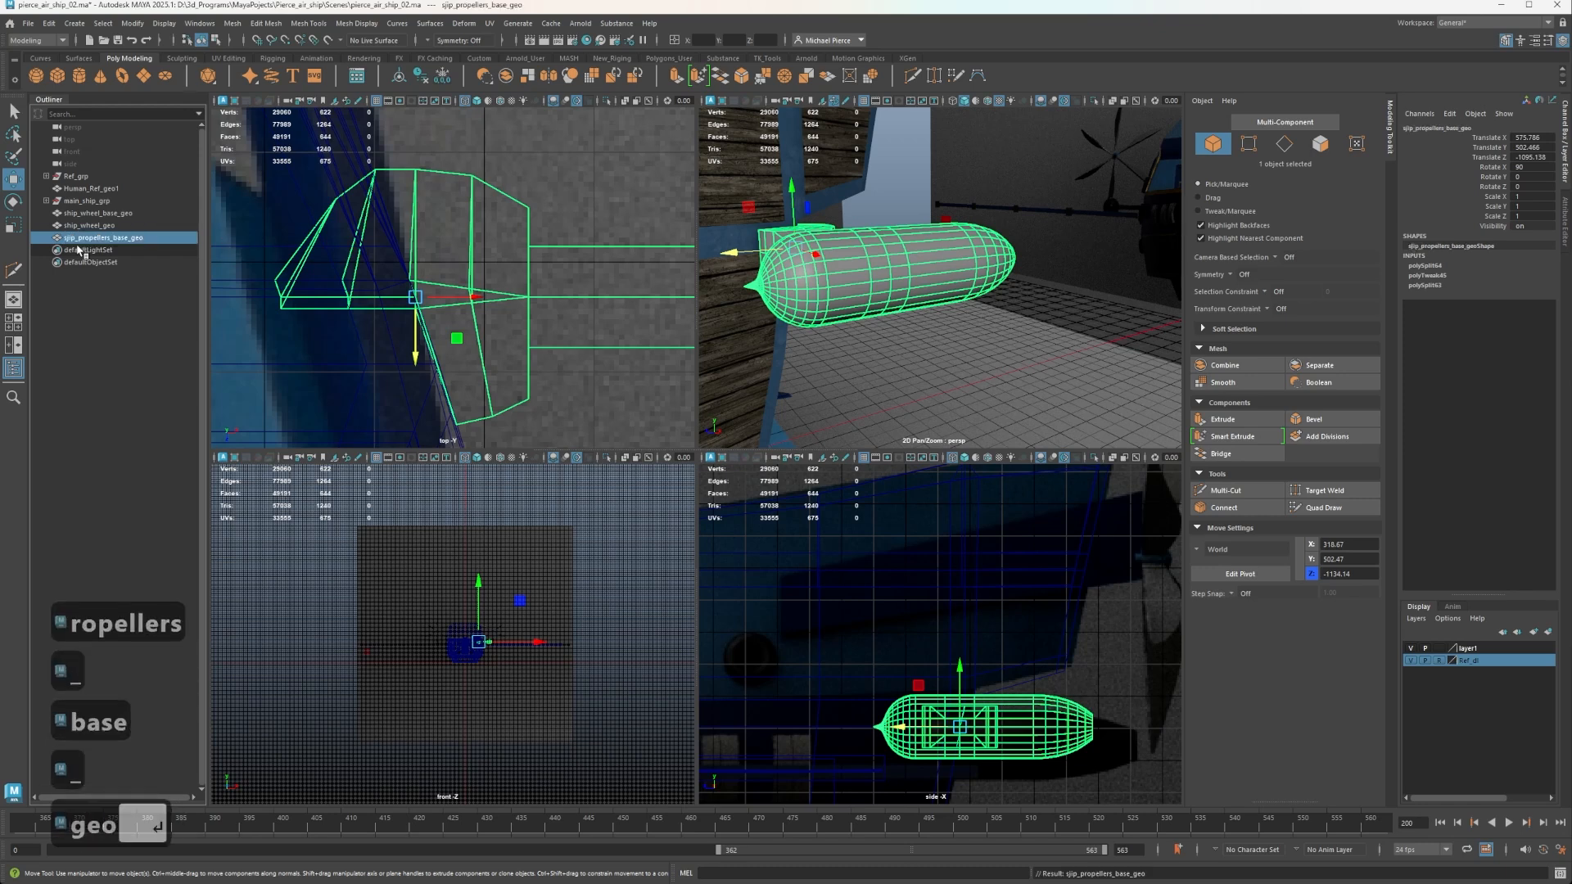
Examine the propeller pod, its support arm and the hull from close up and from a distance.
{"action": "left_click", "coordinate": [1018, 304]}
{"action": "scroll", "coordinate": [1037, 343], "scroll_direction": "down", "scroll_amount": 3}
{"action": "left_click_drag", "start_coordinate": [1038, 347], "coordinate": [930, 385], "text": "alt"}
{"action": "middle_click_drag", "start_coordinate": [930, 385], "coordinate": [944, 372], "text": "alt"}
{"action": "scroll", "coordinate": [944, 372], "scroll_direction": "up", "scroll_amount": 4, "text": "alt"}
{"action": "left_click_drag", "start_coordinate": [945, 372], "coordinate": [902, 344], "text": "alt"}
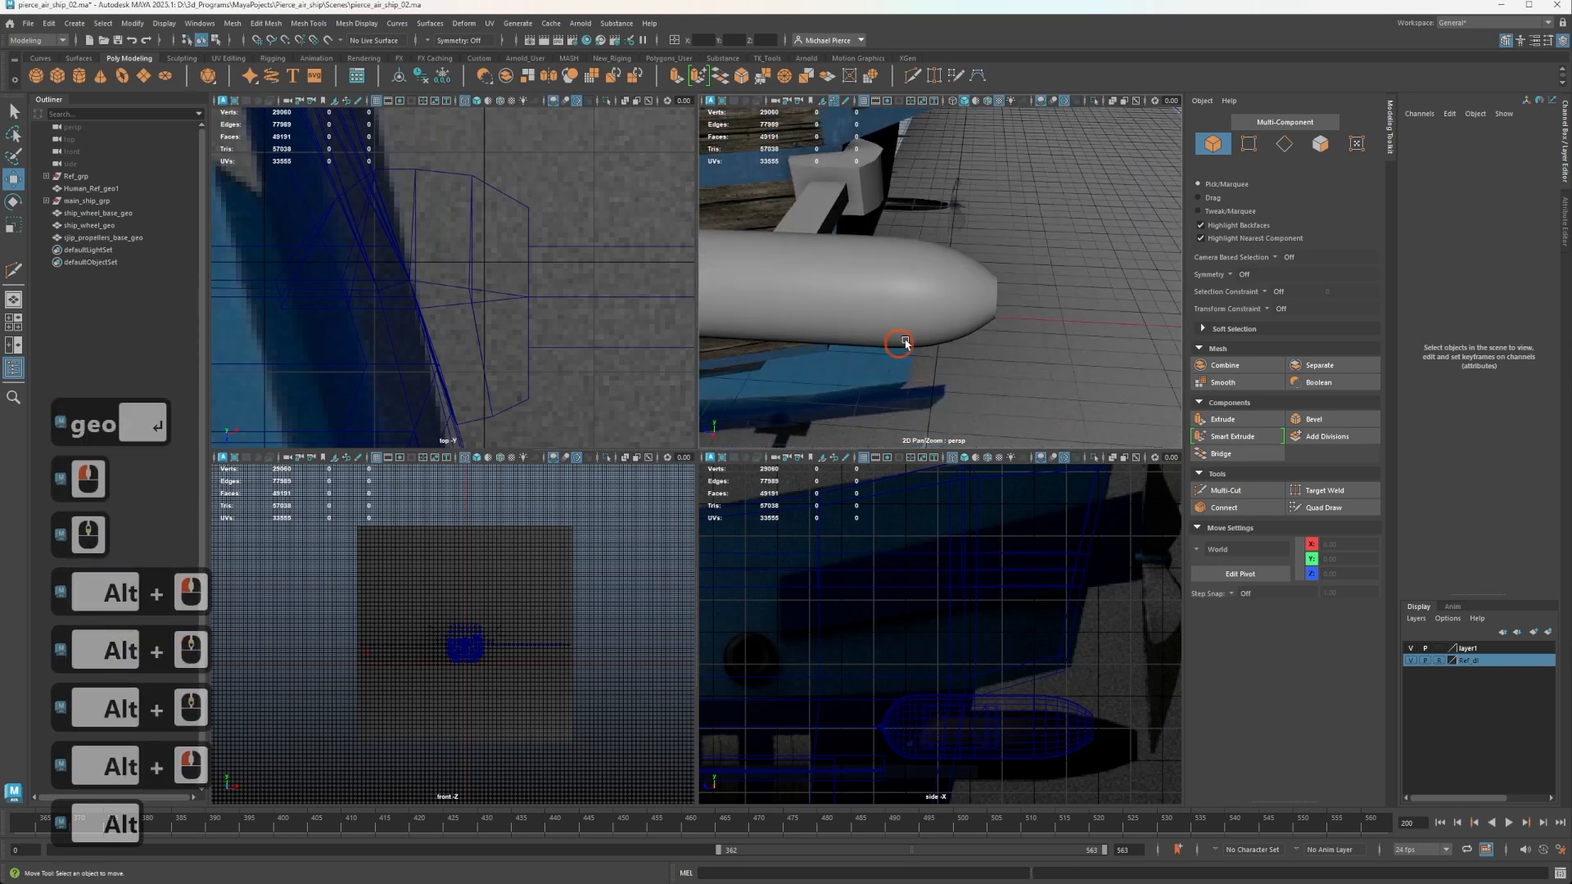
{"action": "right_click_drag", "start_coordinate": [902, 344], "coordinate": [884, 316], "text": "alt"}
{"action": "left_click_drag", "start_coordinate": [884, 316], "coordinate": [958, 315], "text": "alt"}
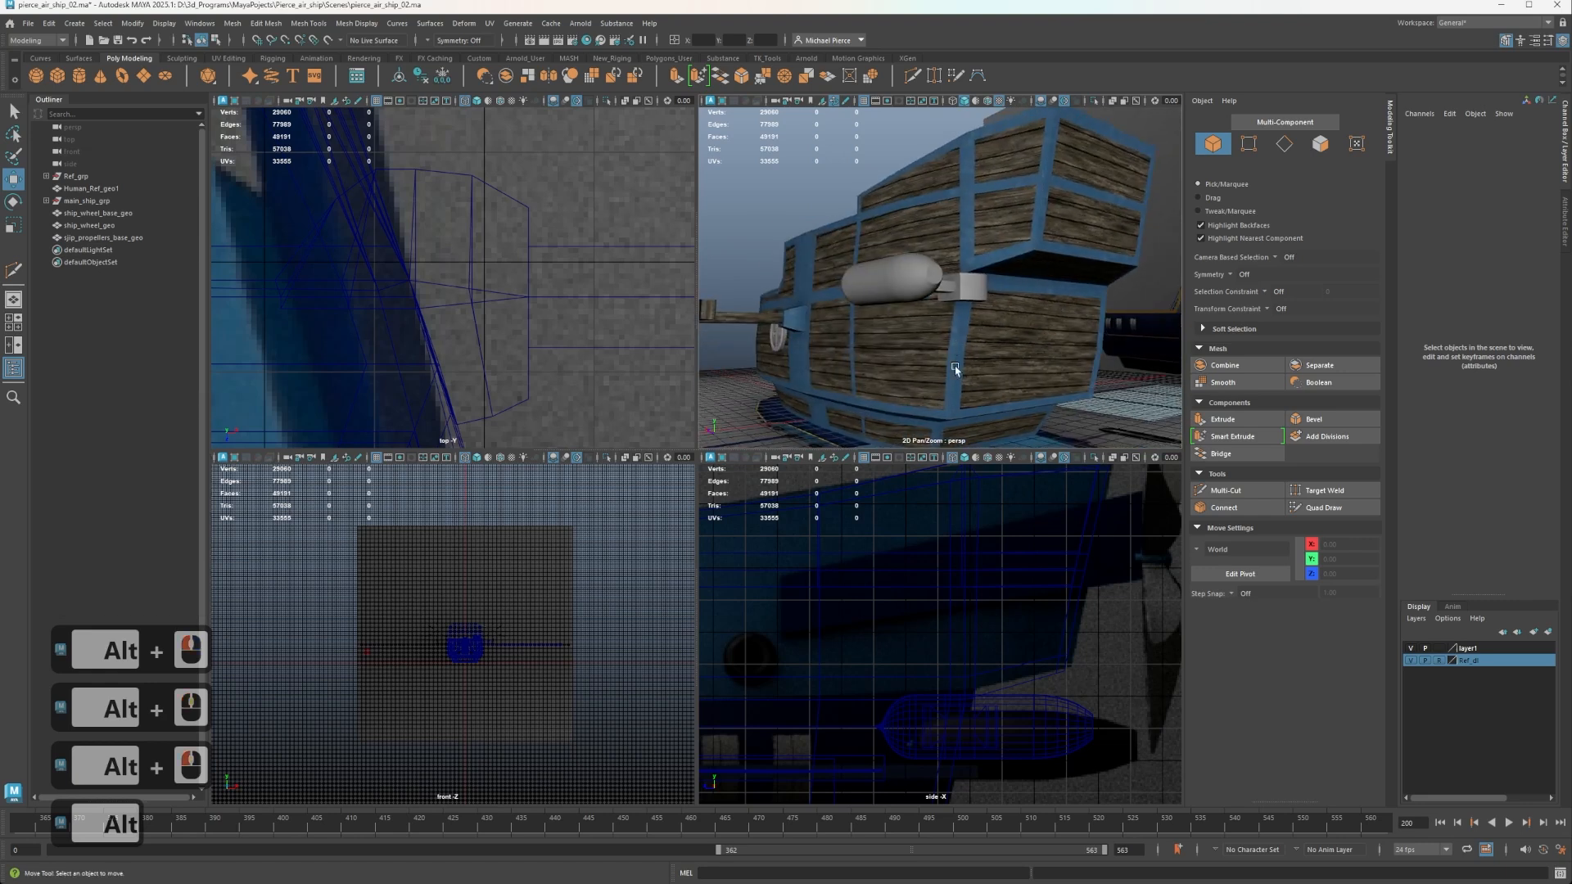
Delete the construction history of the ship hull and the propeller pod, and freeze the pod's transformations.
{"action": "left_click_drag", "start_coordinate": [950, 328], "coordinate": [902, 236], "text": "alt"}
{"action": "scroll", "coordinate": [951, 263], "scroll_direction": "down", "scroll_amount": 4, "text": "alt"}
{"action": "left_click", "coordinate": [903, 238]}
{"action": "scroll", "coordinate": [903, 234], "scroll_direction": "up", "scroll_amount": 3}
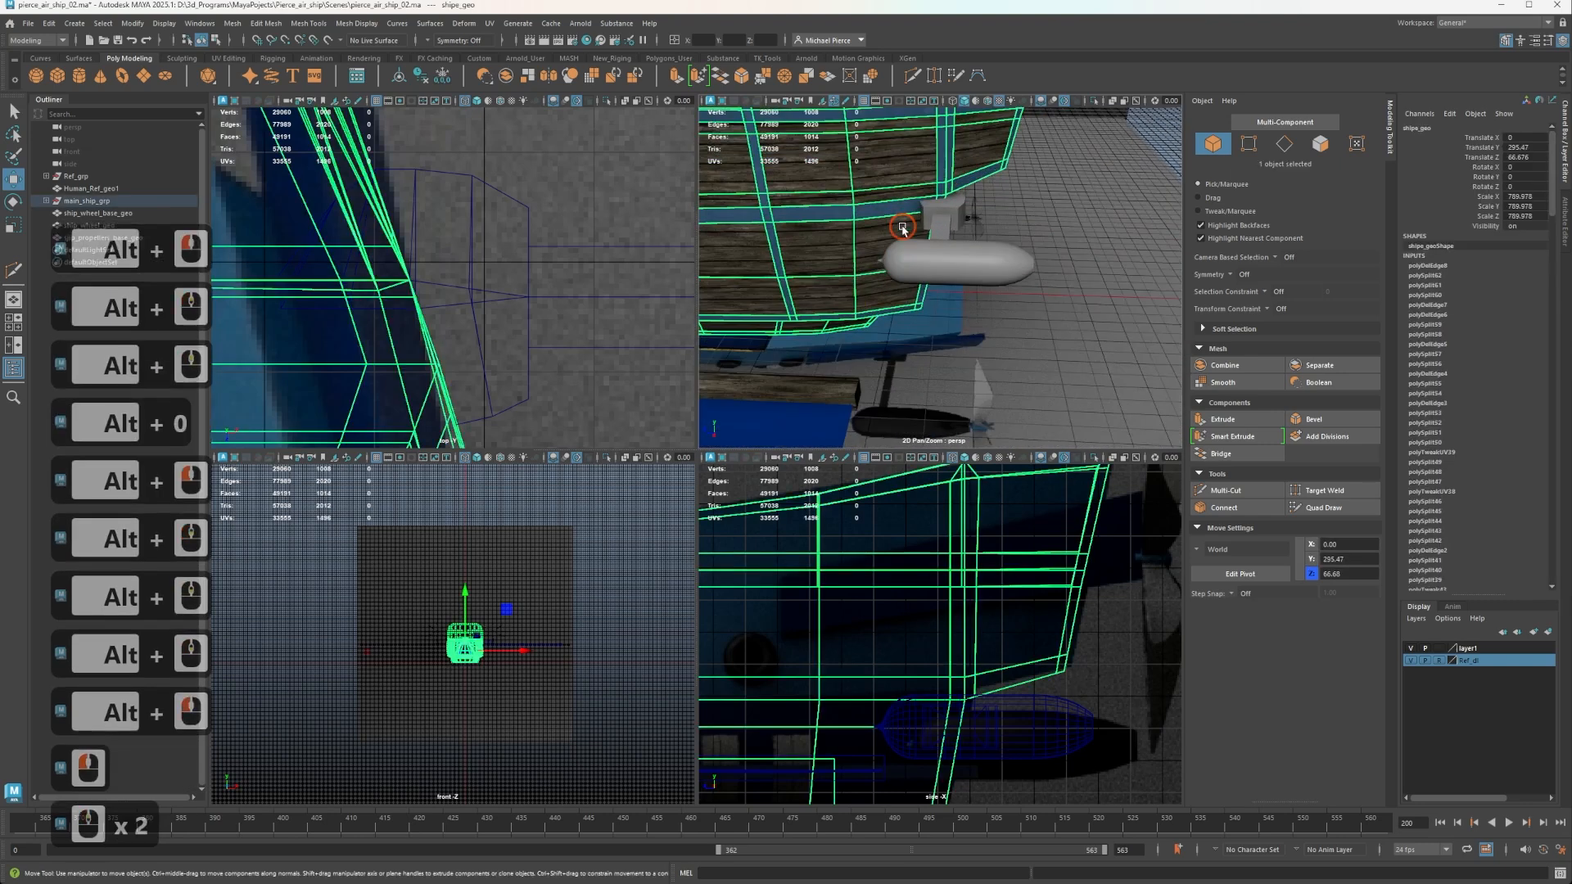
{"action": "scroll", "coordinate": [909, 236], "scroll_direction": "down", "scroll_amount": 1}
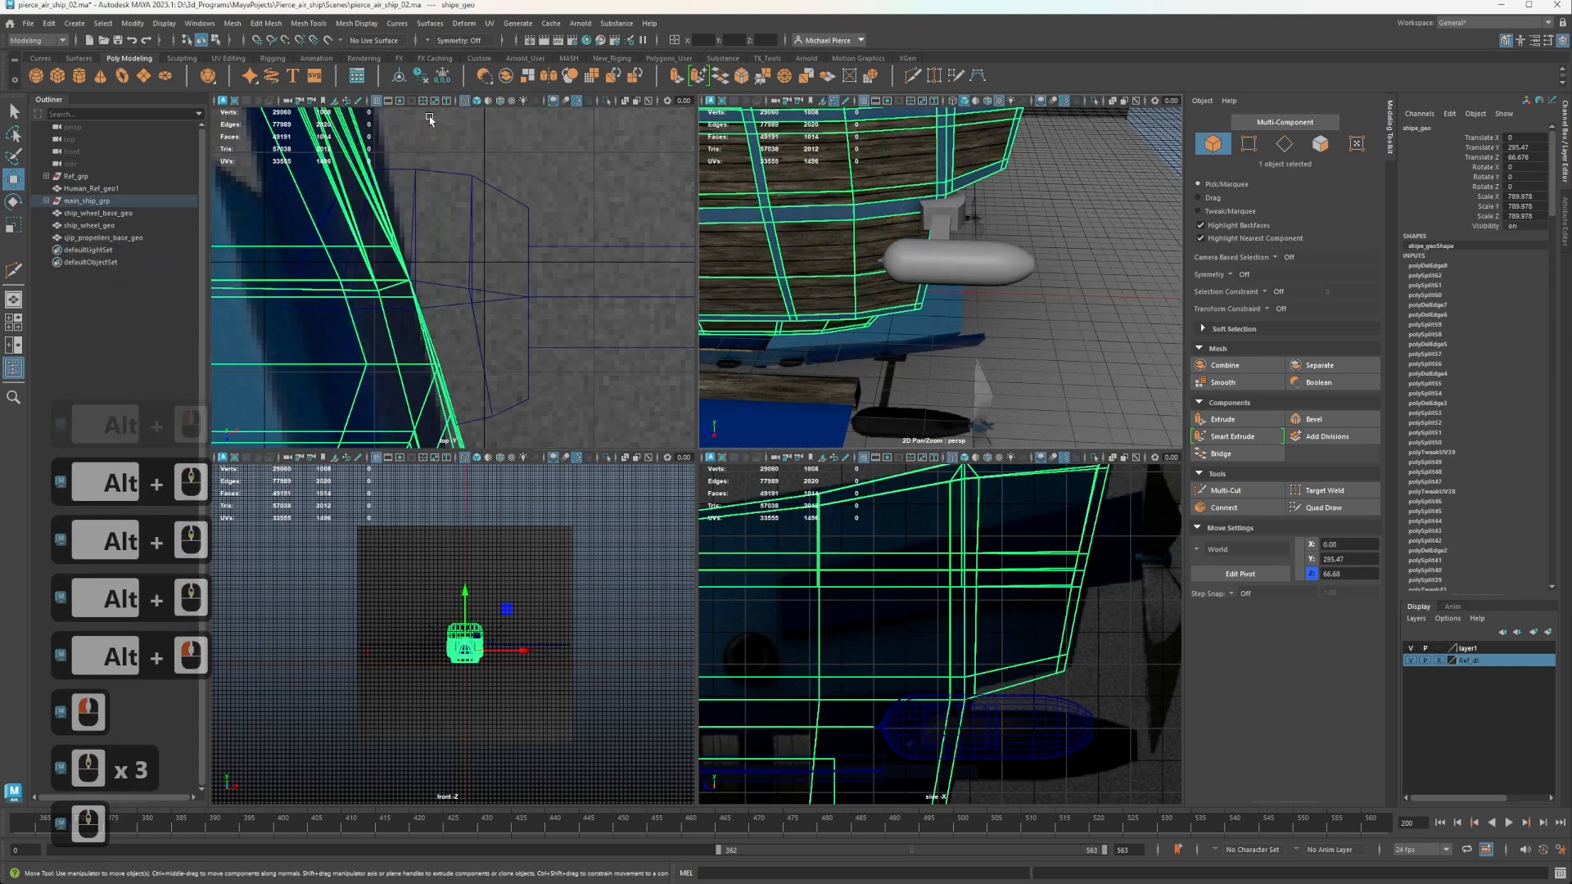
{"action": "left_click", "coordinate": [421, 76]}
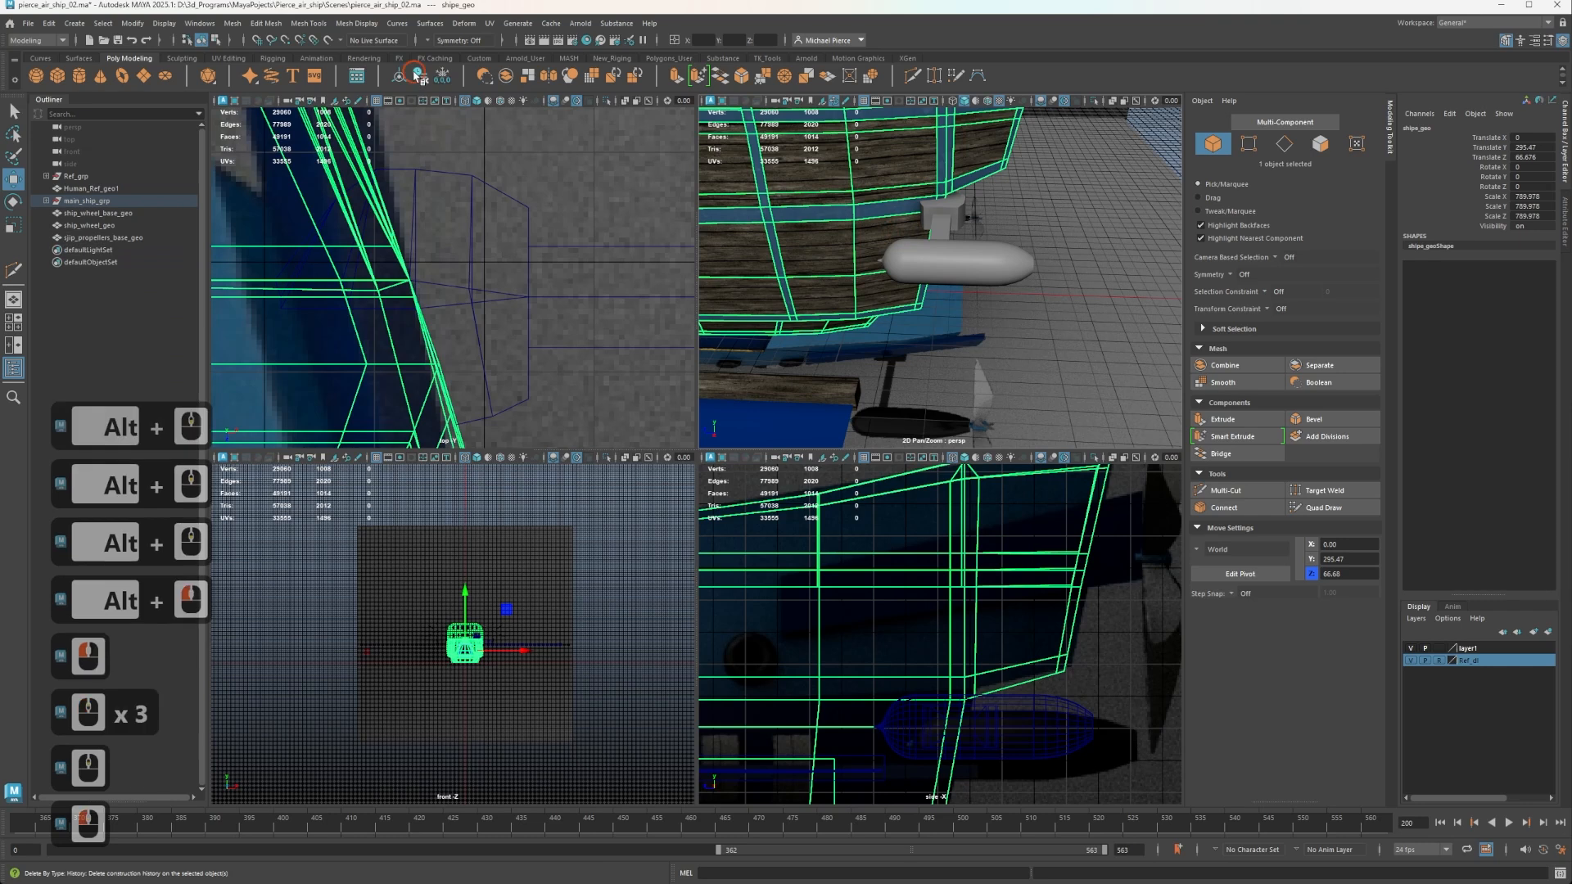
{"action": "left_click", "coordinate": [1021, 256]}
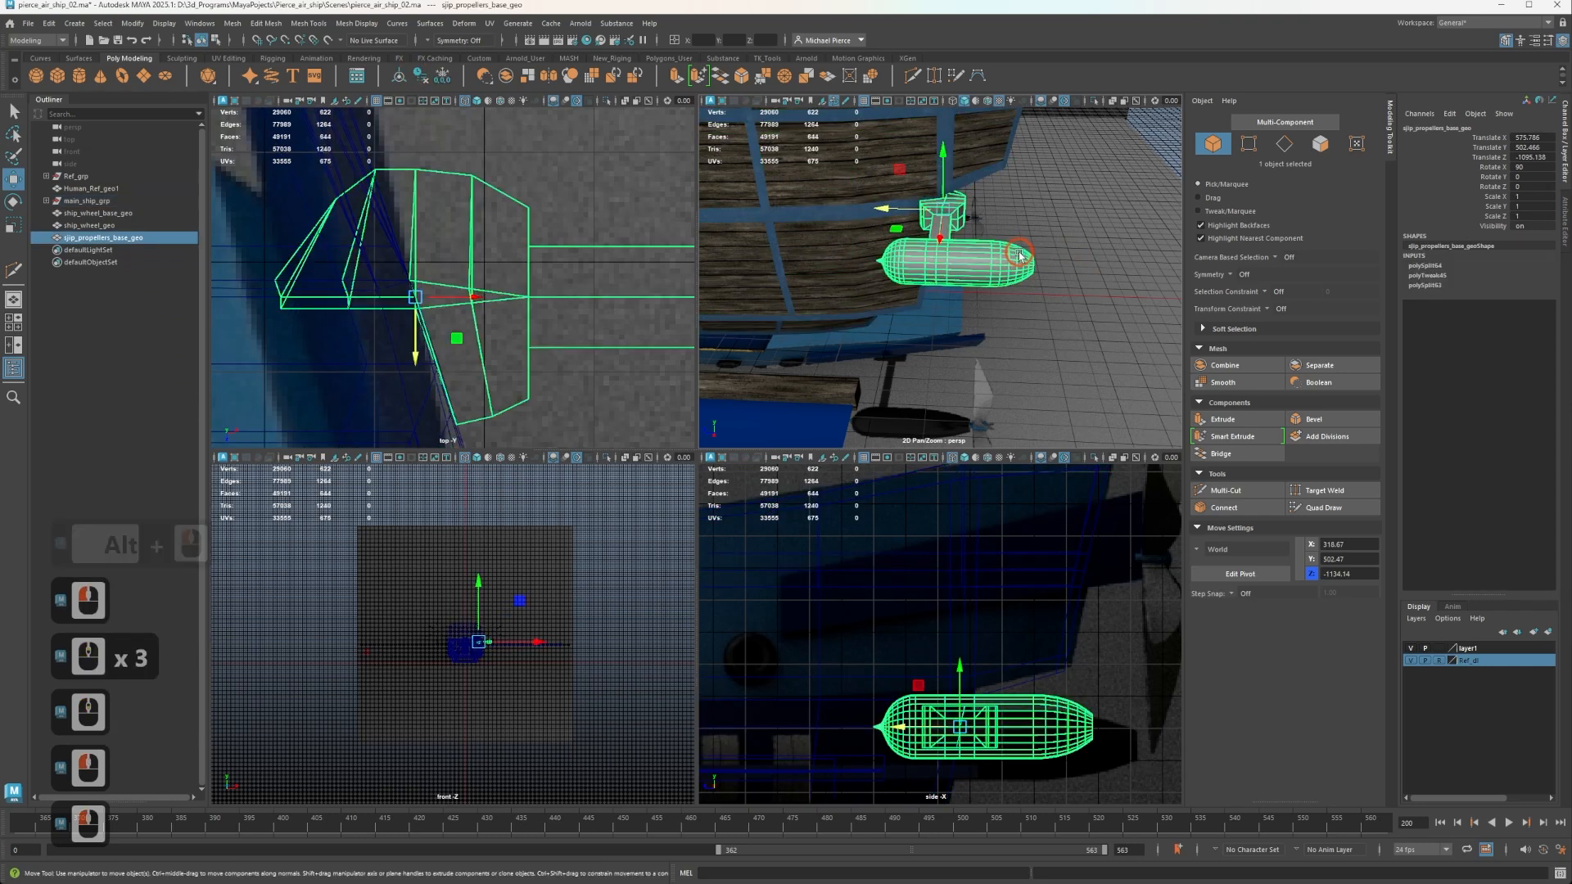
{"action": "left_click", "coordinate": [438, 79]}
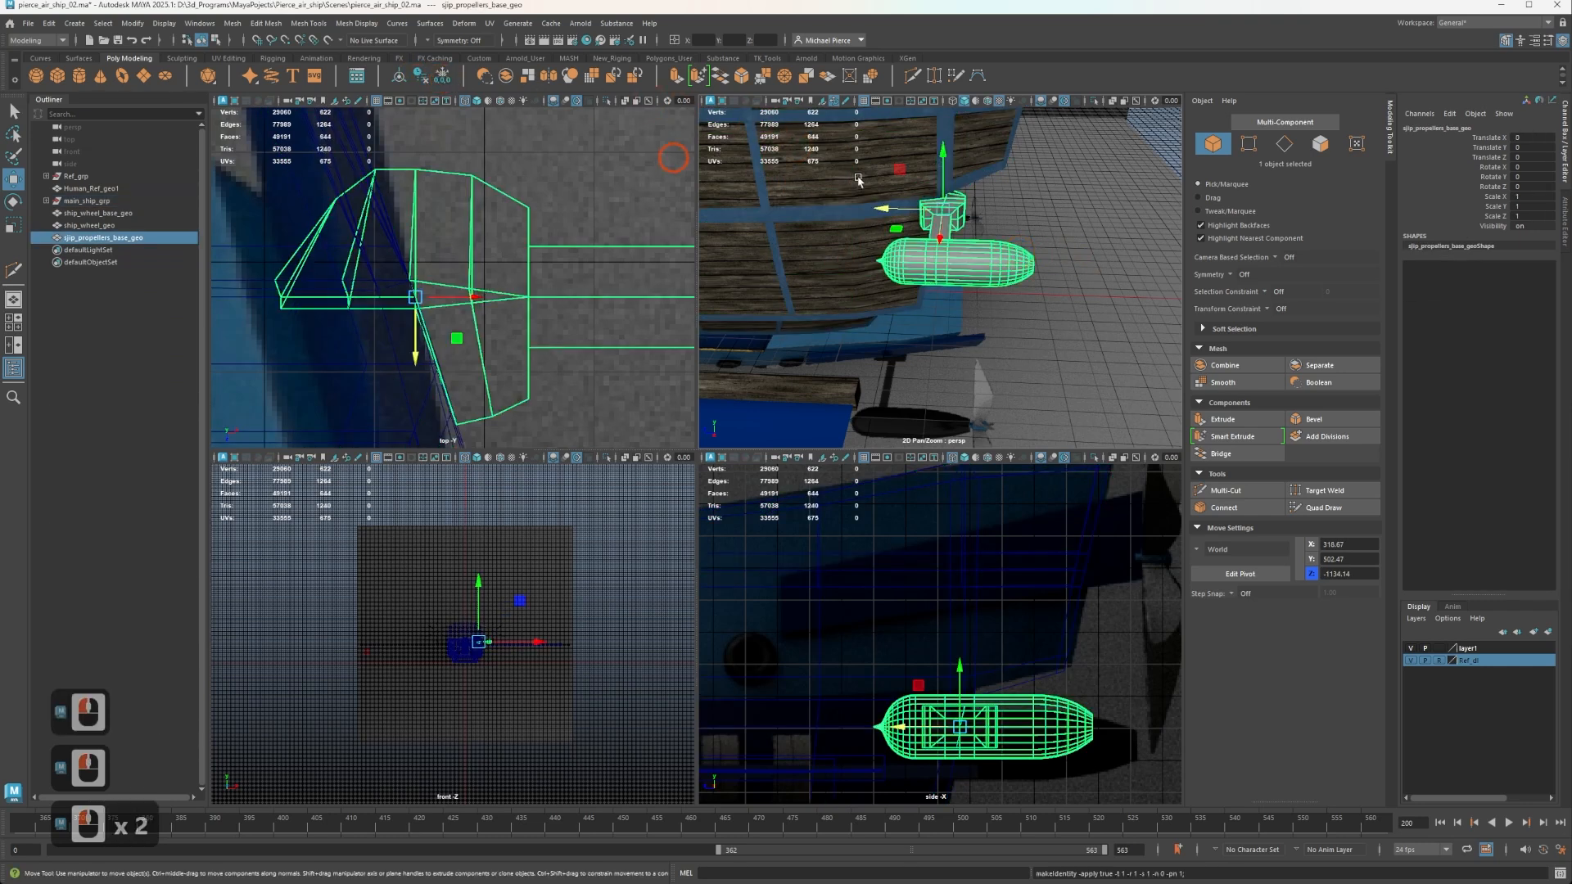
Correct the prefix of the propeller pod's name so that it reads ship_propellers_base_geo, and deselect the object.
{"action": "left_click_drag", "start_coordinate": [1008, 318], "coordinate": [895, 316], "text": "alt"}
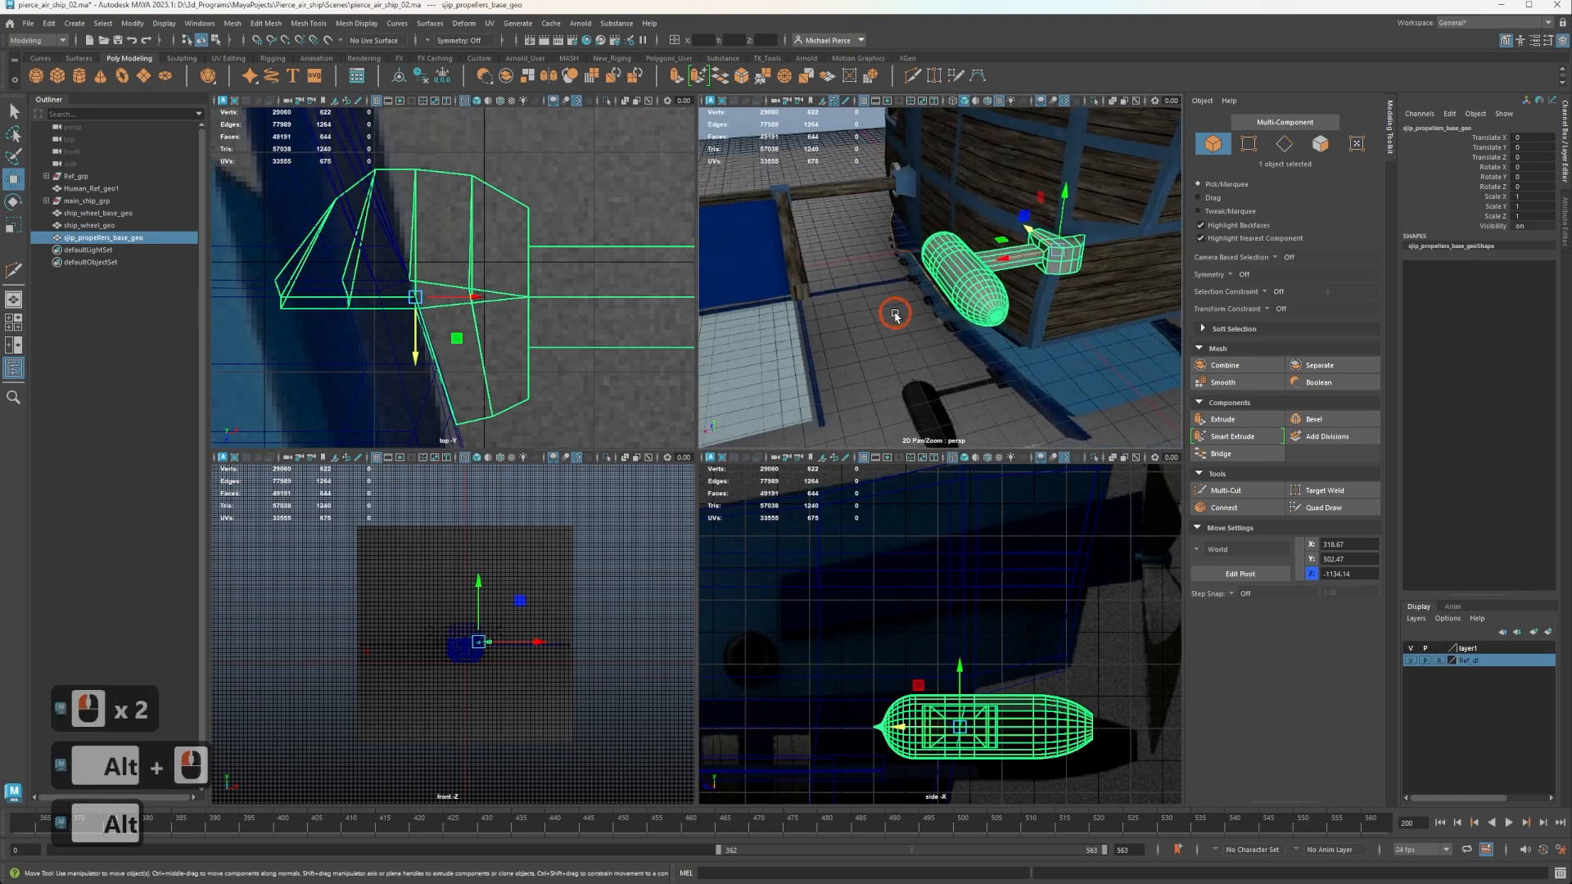
{"action": "double_click", "coordinate": [72, 239]}
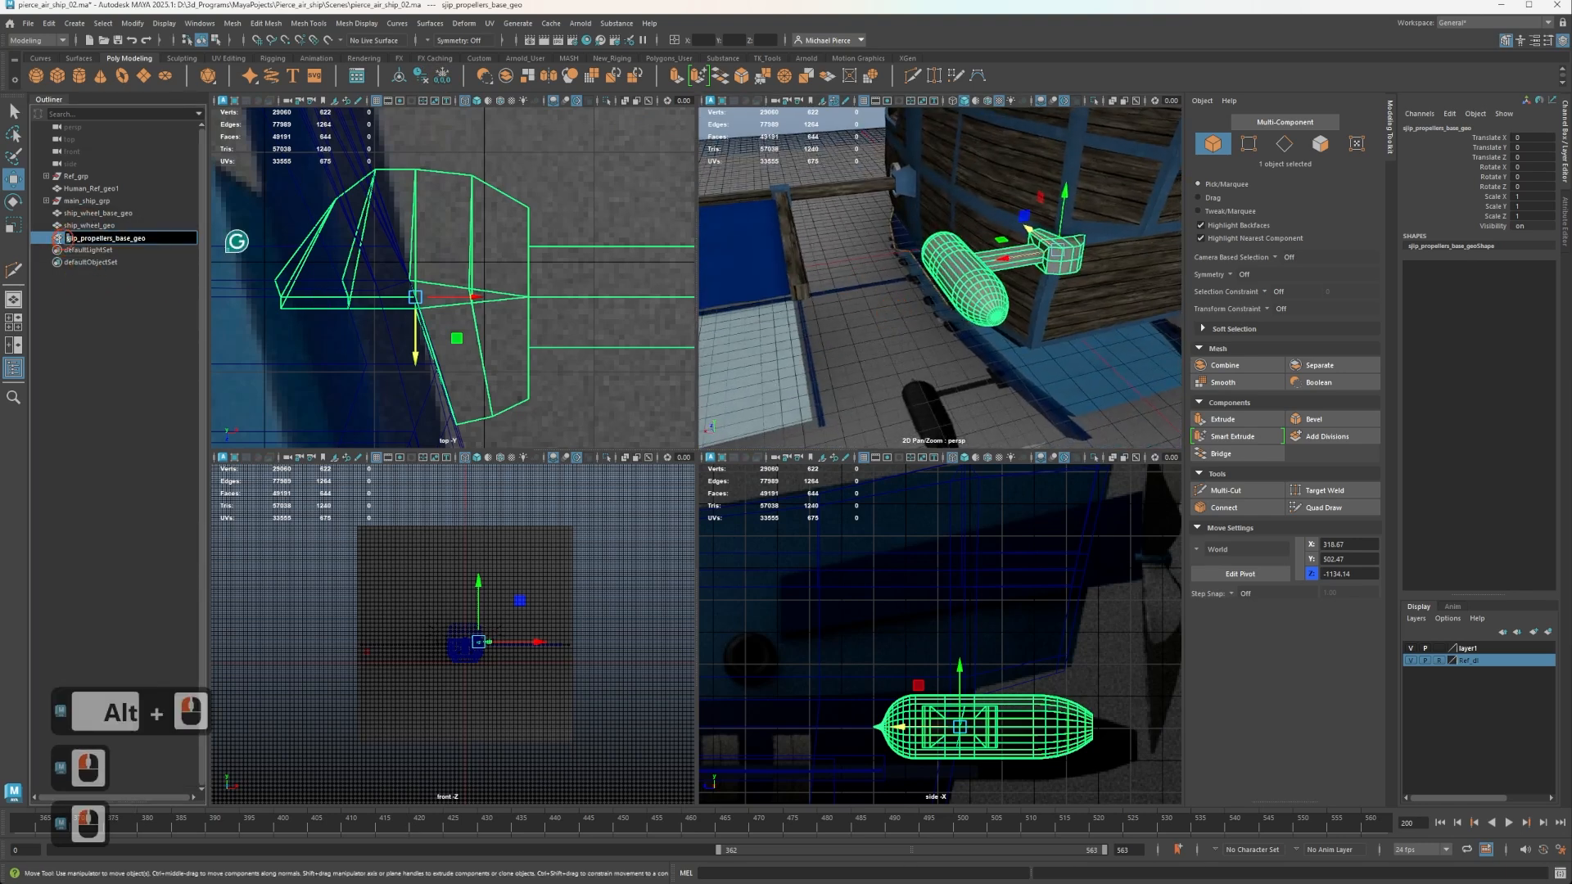
{"action": "left_click", "coordinate": [75, 236]}
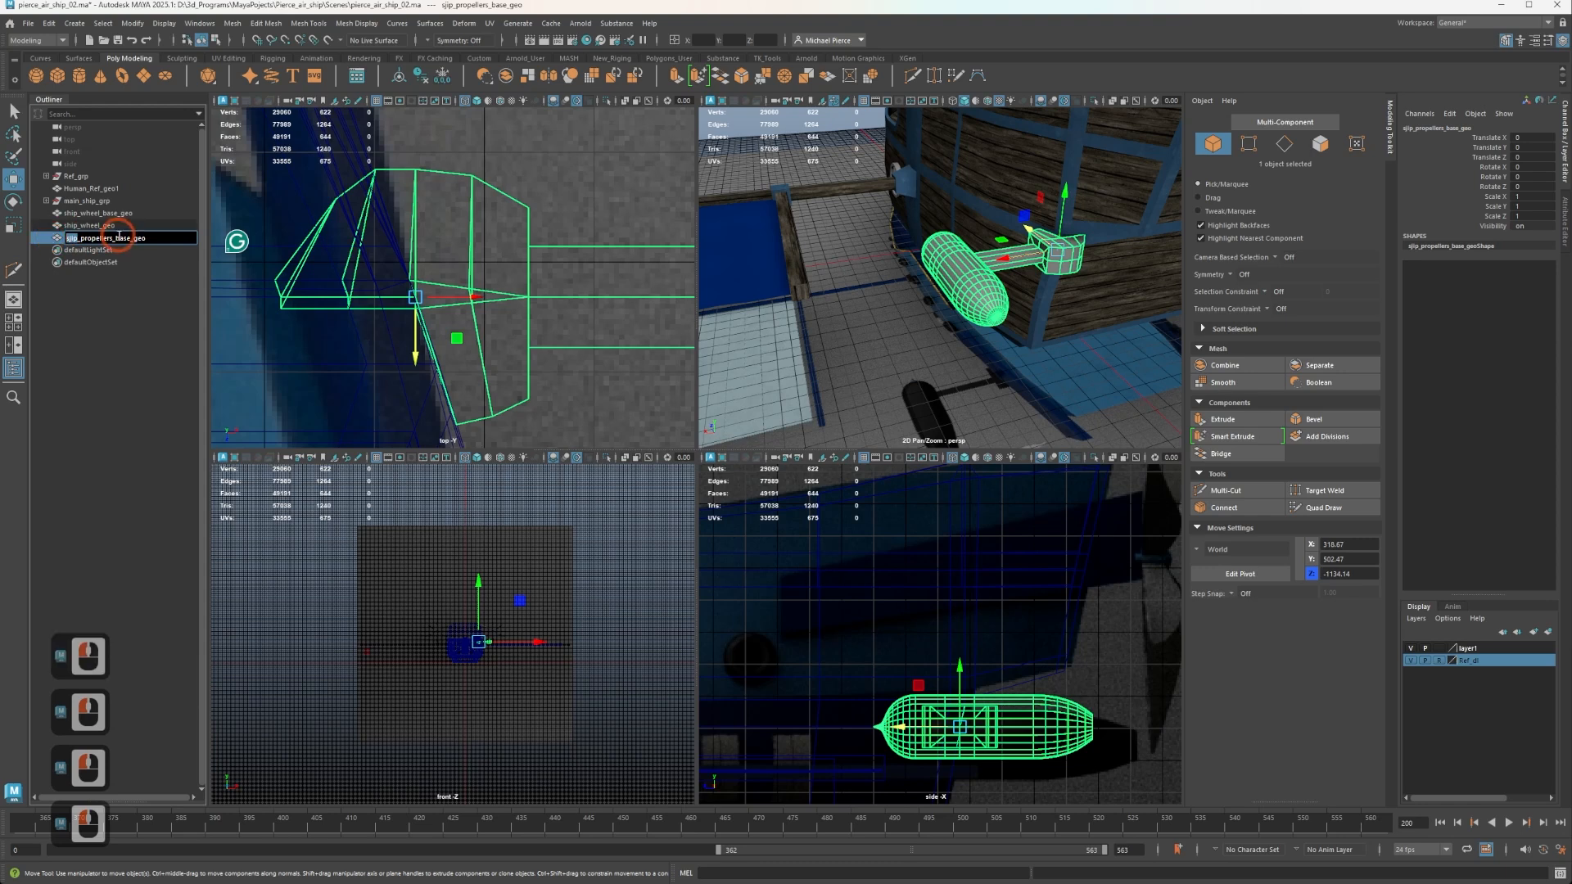
{"action": "type", "text": "ship"}
{"action": "key", "text": "Return"}
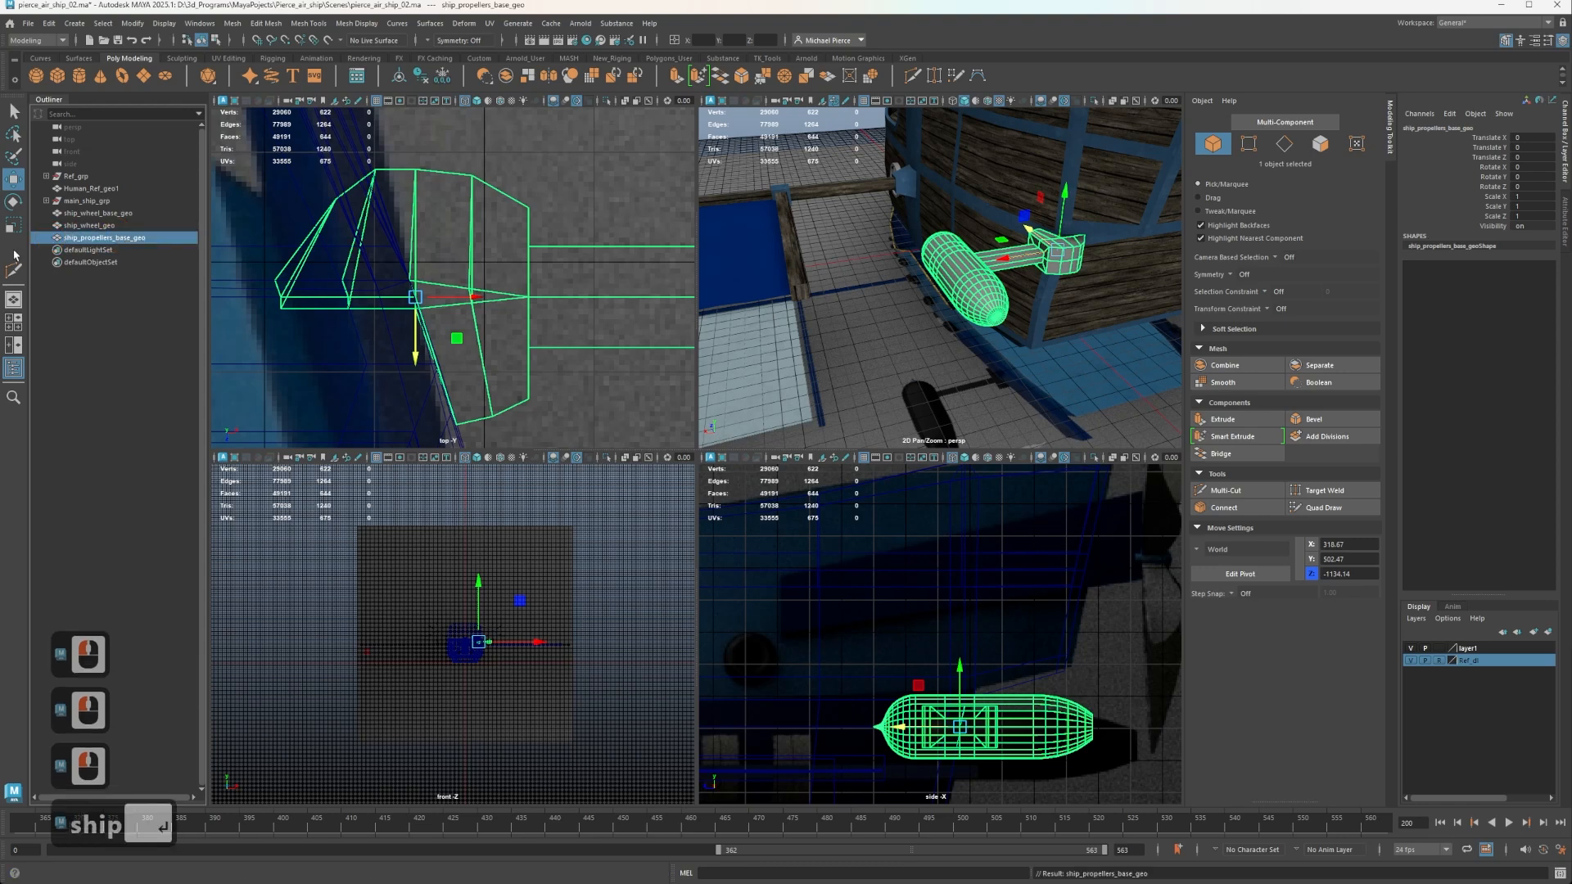
{"action": "left_click", "coordinate": [220, 314]}
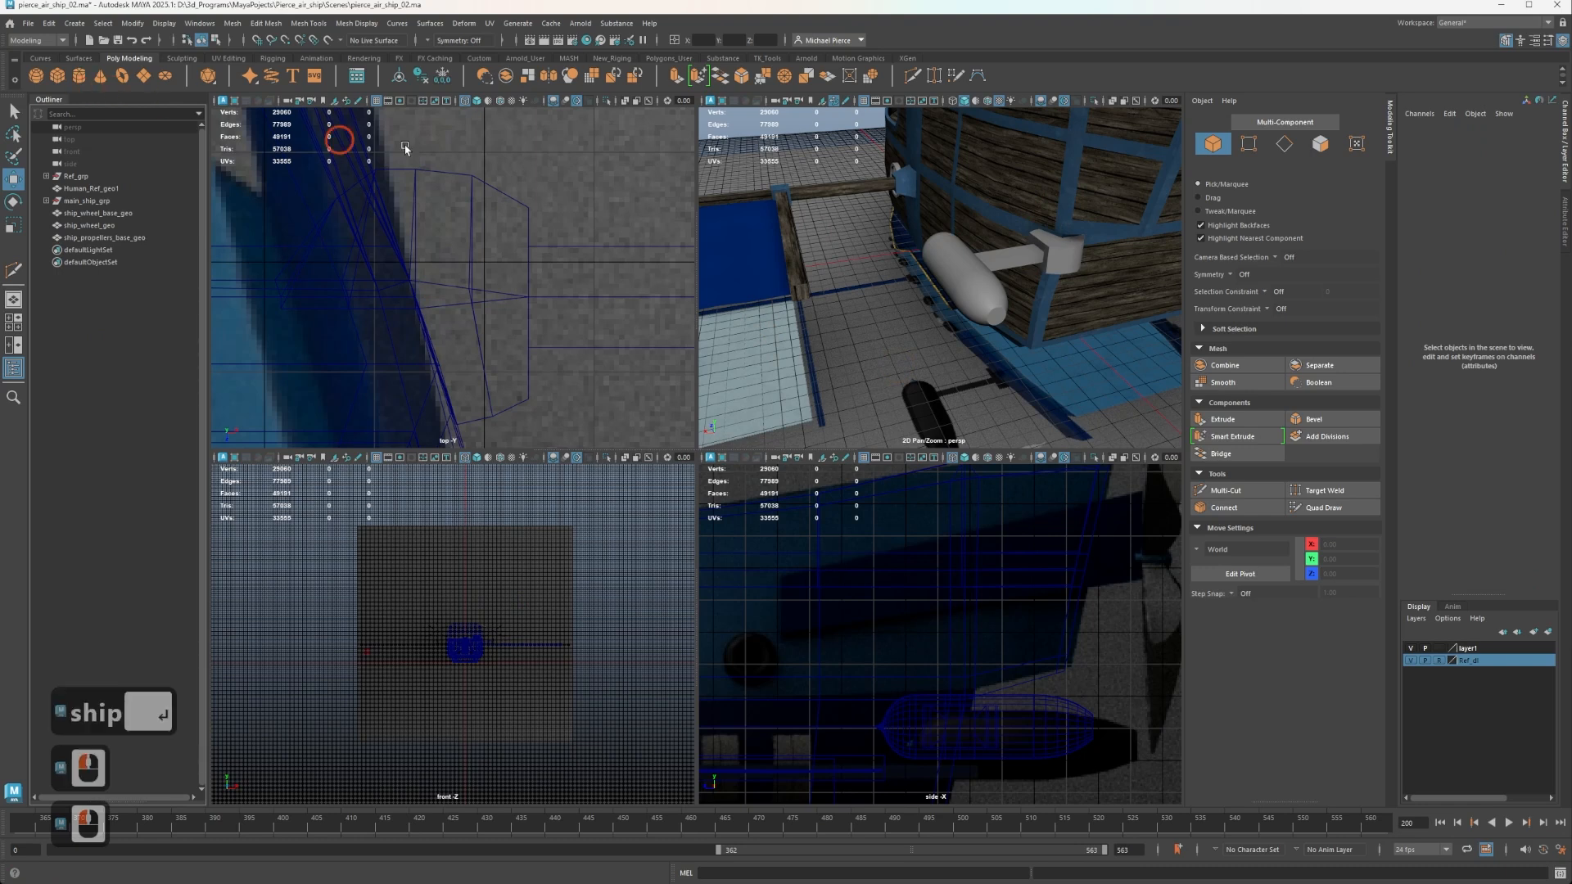
Create a polygon cube and move it with vertex snapping onto the end of the propeller pod.
{"action": "left_click", "coordinate": [948, 305]}
{"action": "key", "text": "w"}
{"action": "scroll", "coordinate": [948, 305], "scroll_direction": "up", "scroll_amount": 4}
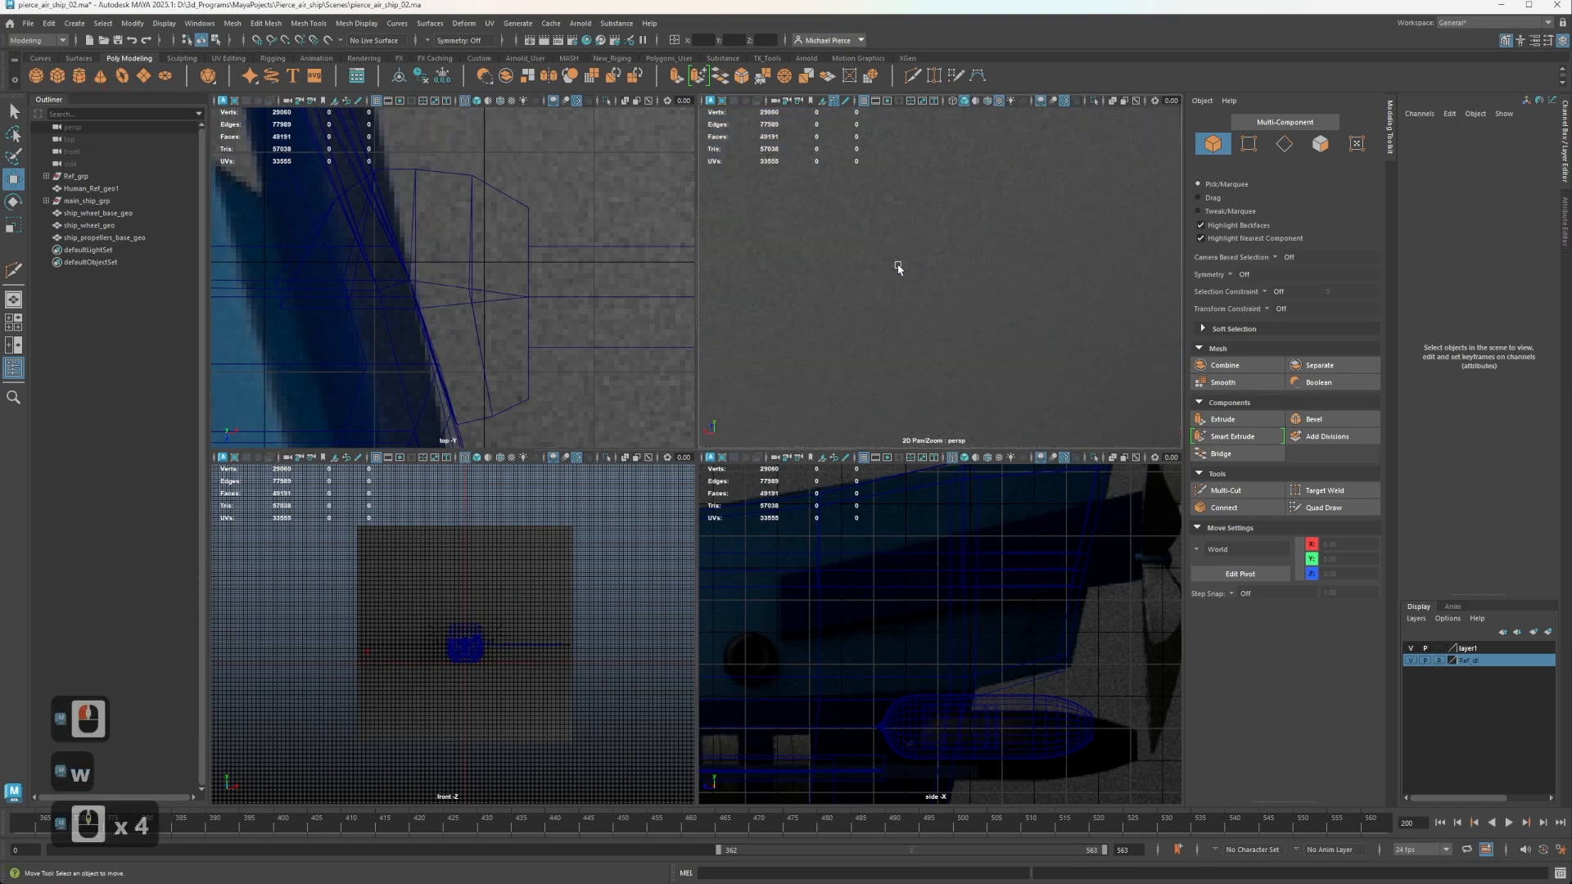
{"action": "scroll", "coordinate": [982, 278], "scroll_direction": "down", "scroll_amount": 2}
{"action": "middle_click_drag", "start_coordinate": [1059, 274], "coordinate": [917, 324], "text": "alt"}
{"action": "mouse_move", "coordinate": [917, 323]}
{"action": "left_mouse_down", "text": "alt"}
{"action": "mouse_move", "coordinate": [944, 312]}
{"action": "mouse_move", "coordinate": [906, 318]}
{"action": "left_mouse_up", "text": "alt"}
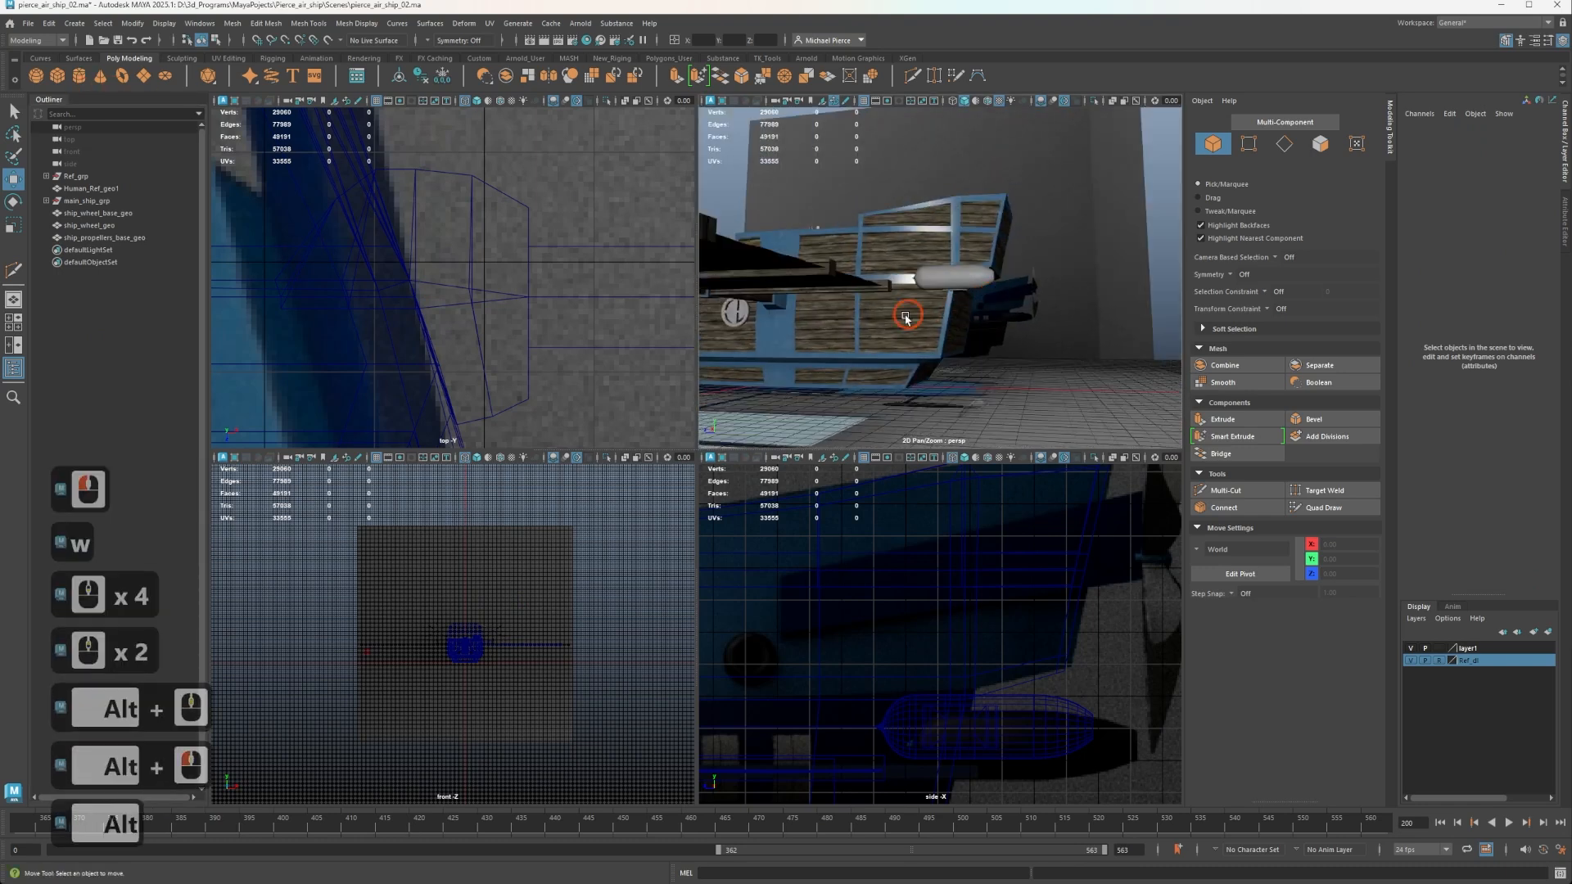
{"action": "left_click", "coordinate": [77, 76]}
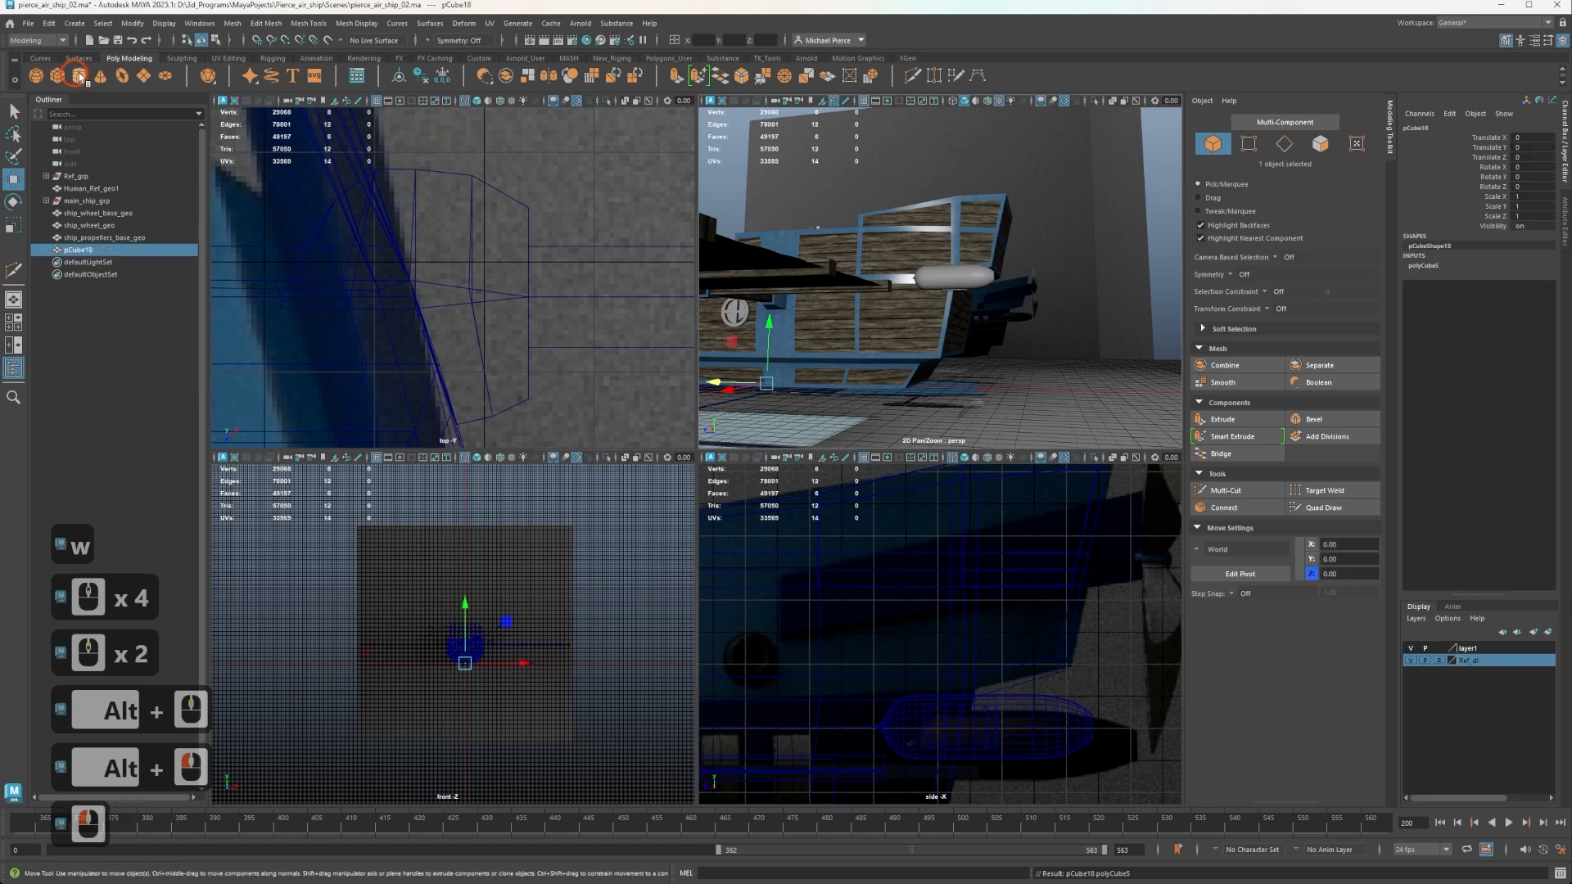
{"action": "key", "text": "v"}
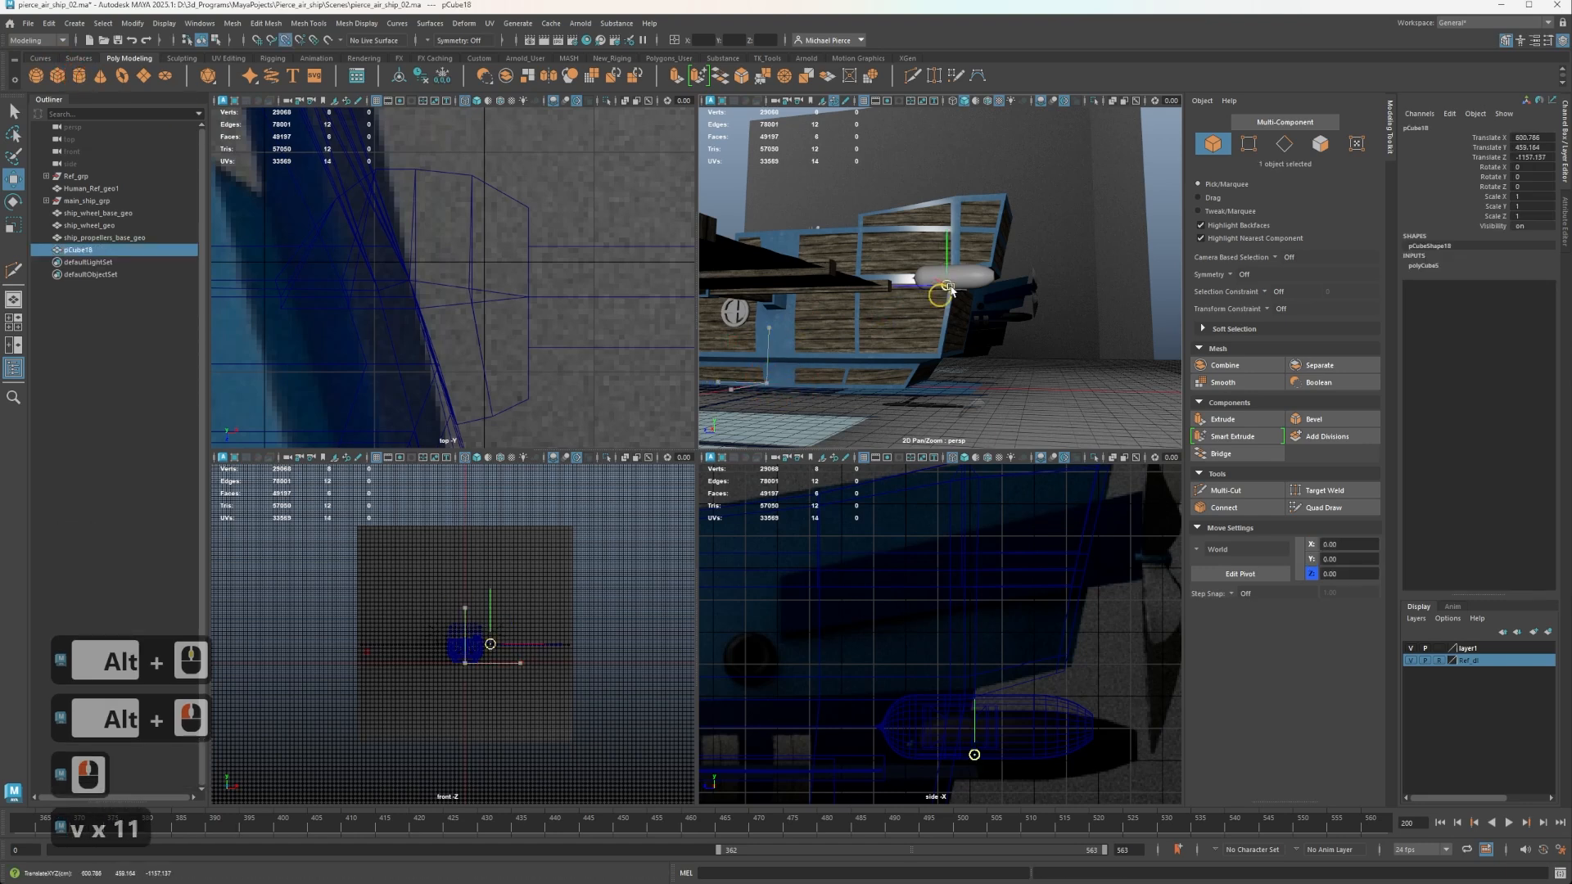
{"action": "left_click_drag", "start_coordinate": [767, 383], "coordinate": [910, 309]}
{"action": "scroll", "coordinate": [919, 249], "scroll_direction": "up", "scroll_amount": 3}
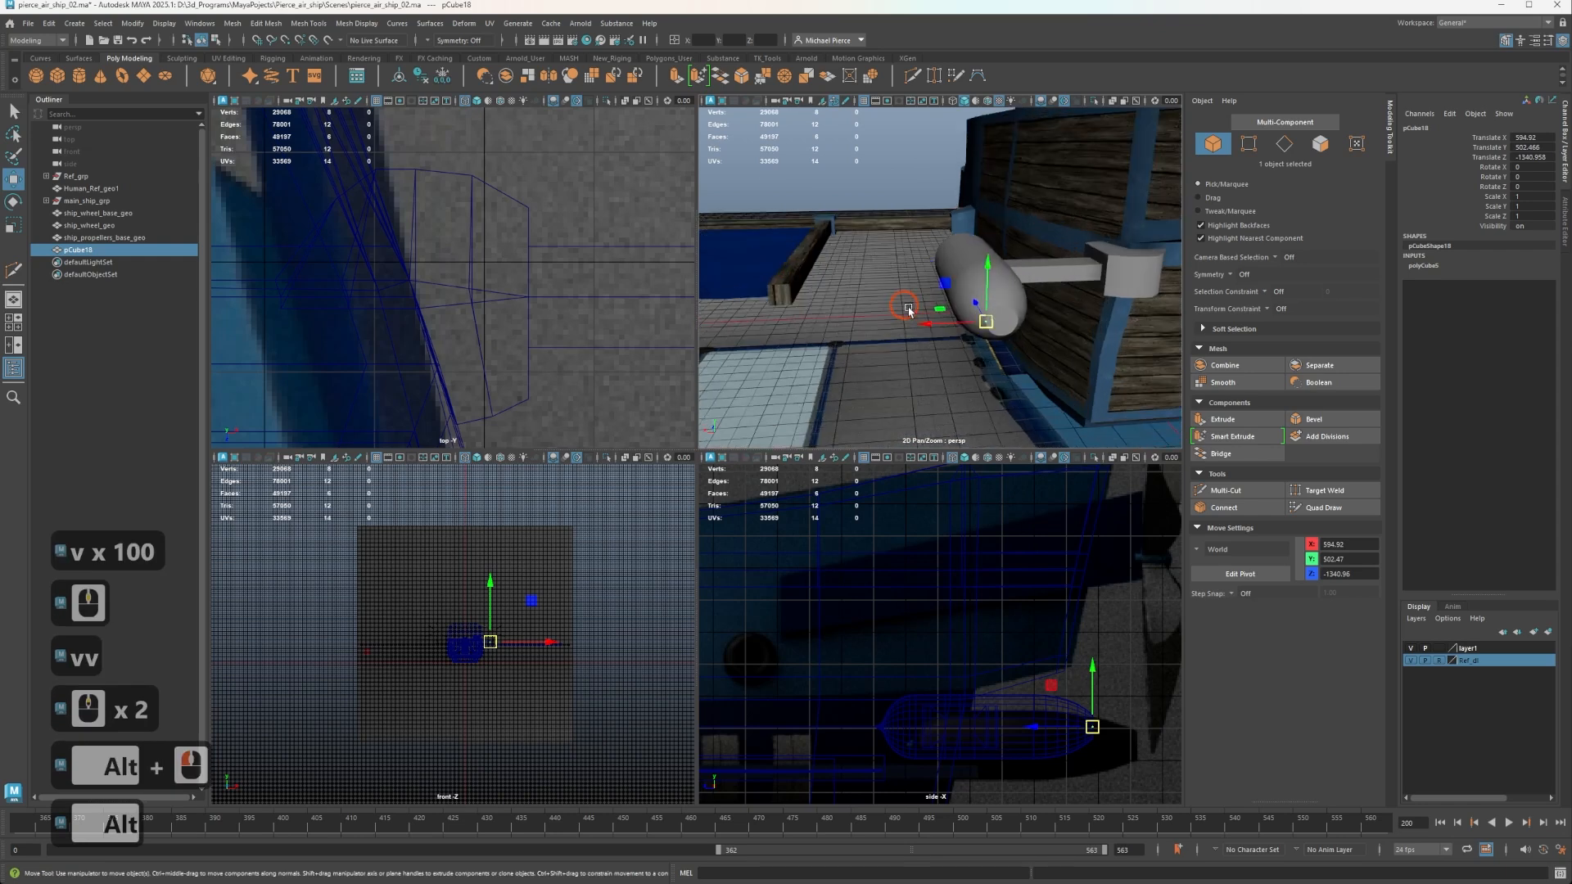
Show wireframe on shaded surfaces and snap the cube to the centre vertex of the pod's flat end cap.
{"action": "middle_click_drag", "start_coordinate": [911, 310], "coordinate": [902, 249], "text": "alt"}
{"action": "scroll", "coordinate": [903, 248], "scroll_direction": "up", "scroll_amount": 1, "text": "alt"}
{"action": "key", "text": "alt+5"}
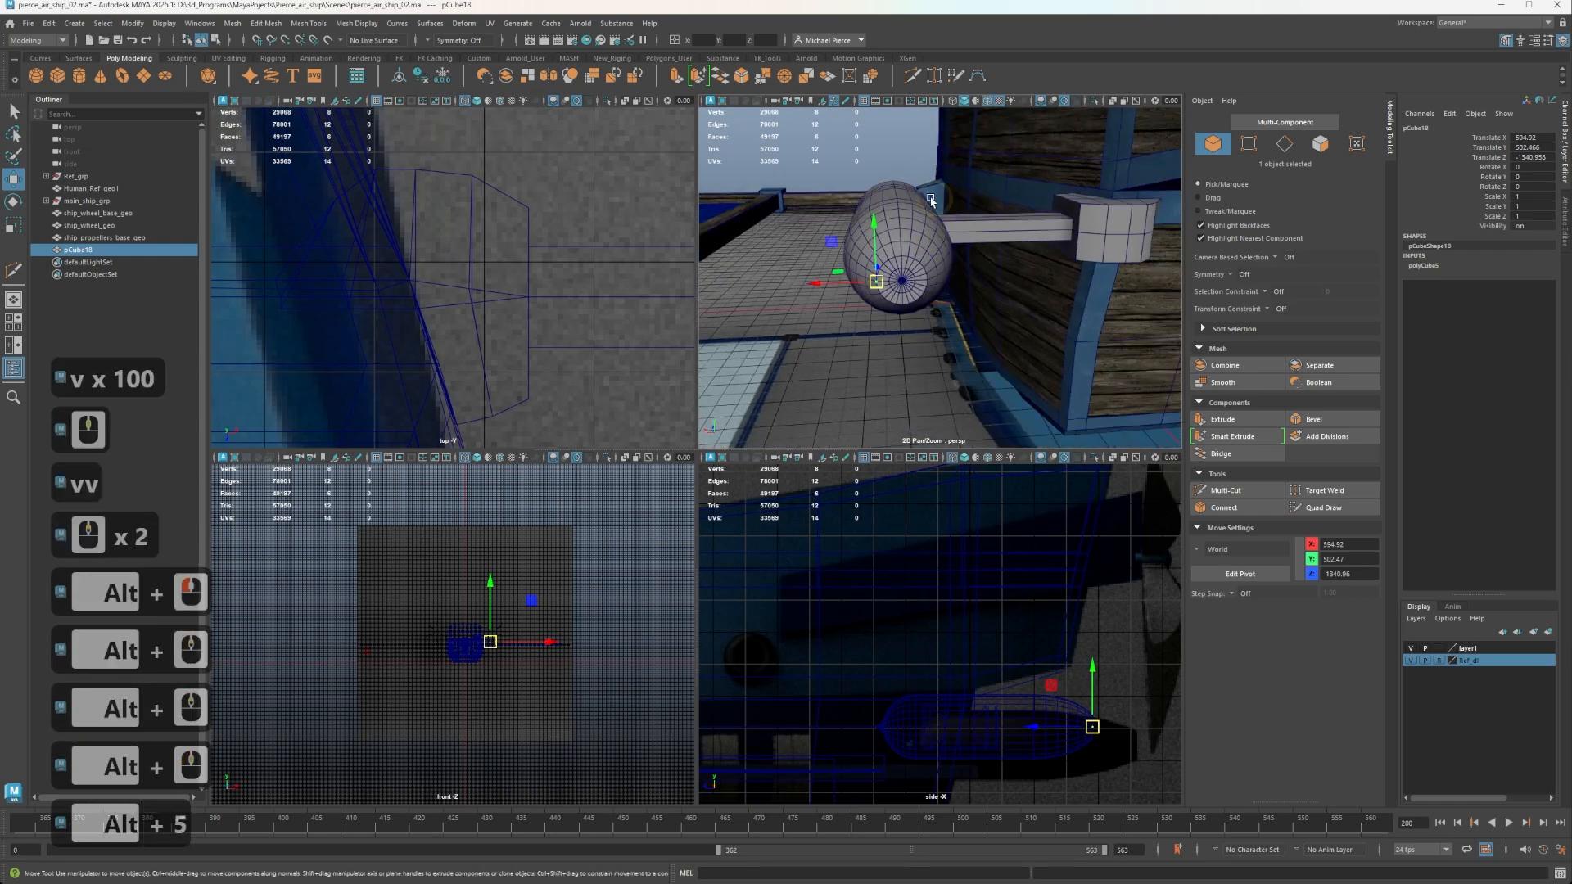
{"action": "key", "text": "v"}
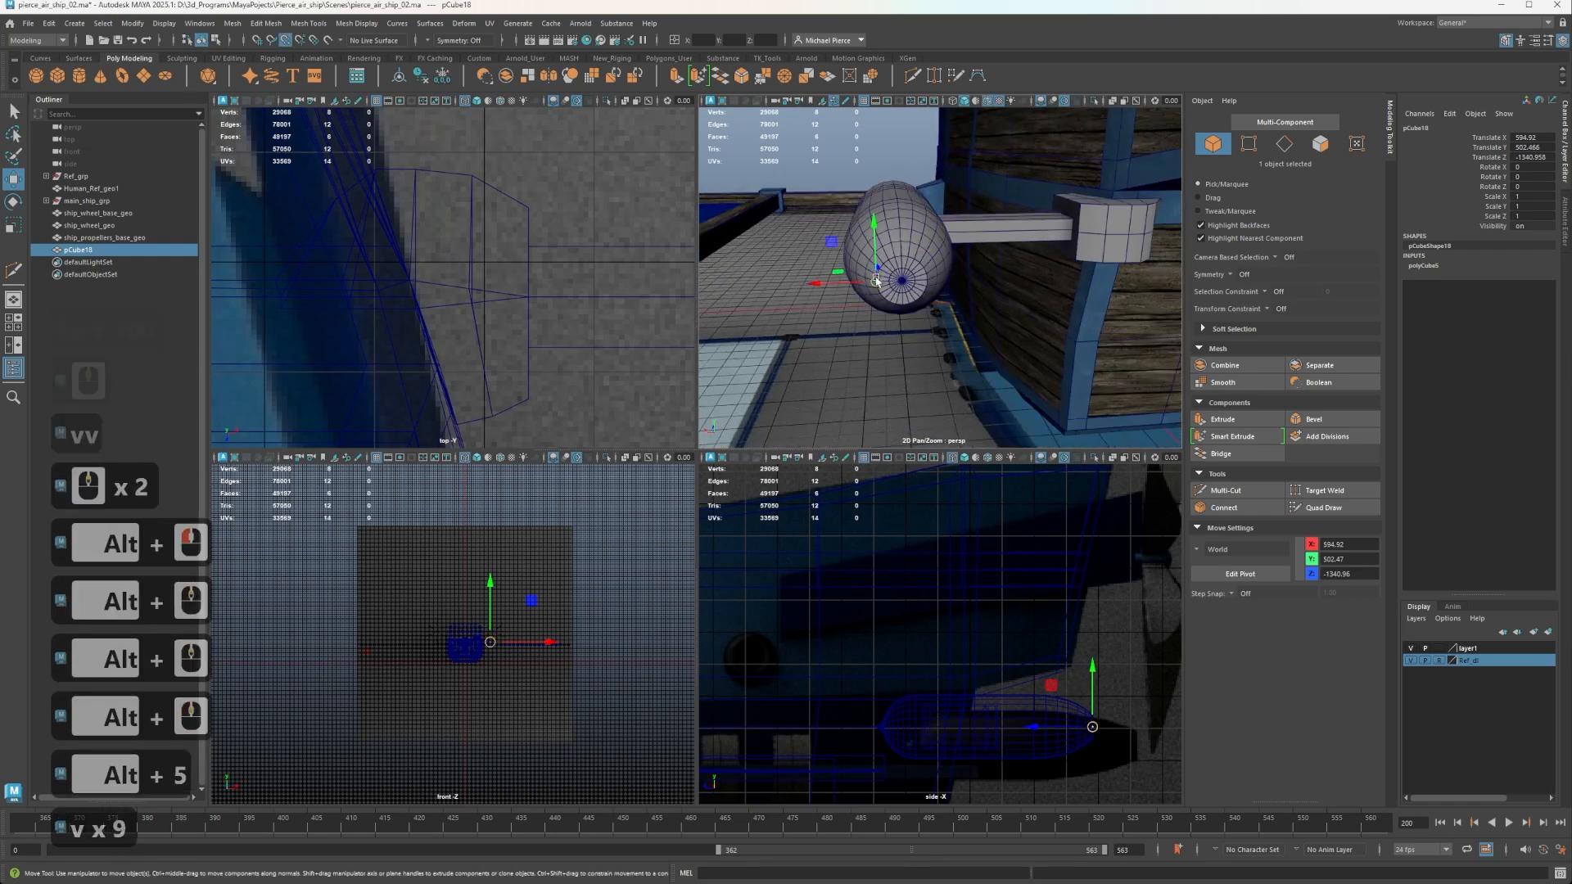
{"action": "mouse_move", "coordinate": [877, 282]}
{"action": "left_mouse_down"}
{"action": "mouse_move", "coordinate": [928, 280]}
{"action": "mouse_move", "coordinate": [904, 285]}
{"action": "left_mouse_up"}
{"action": "scroll", "coordinate": [903, 284], "scroll_direction": "up", "scroll_amount": 2}
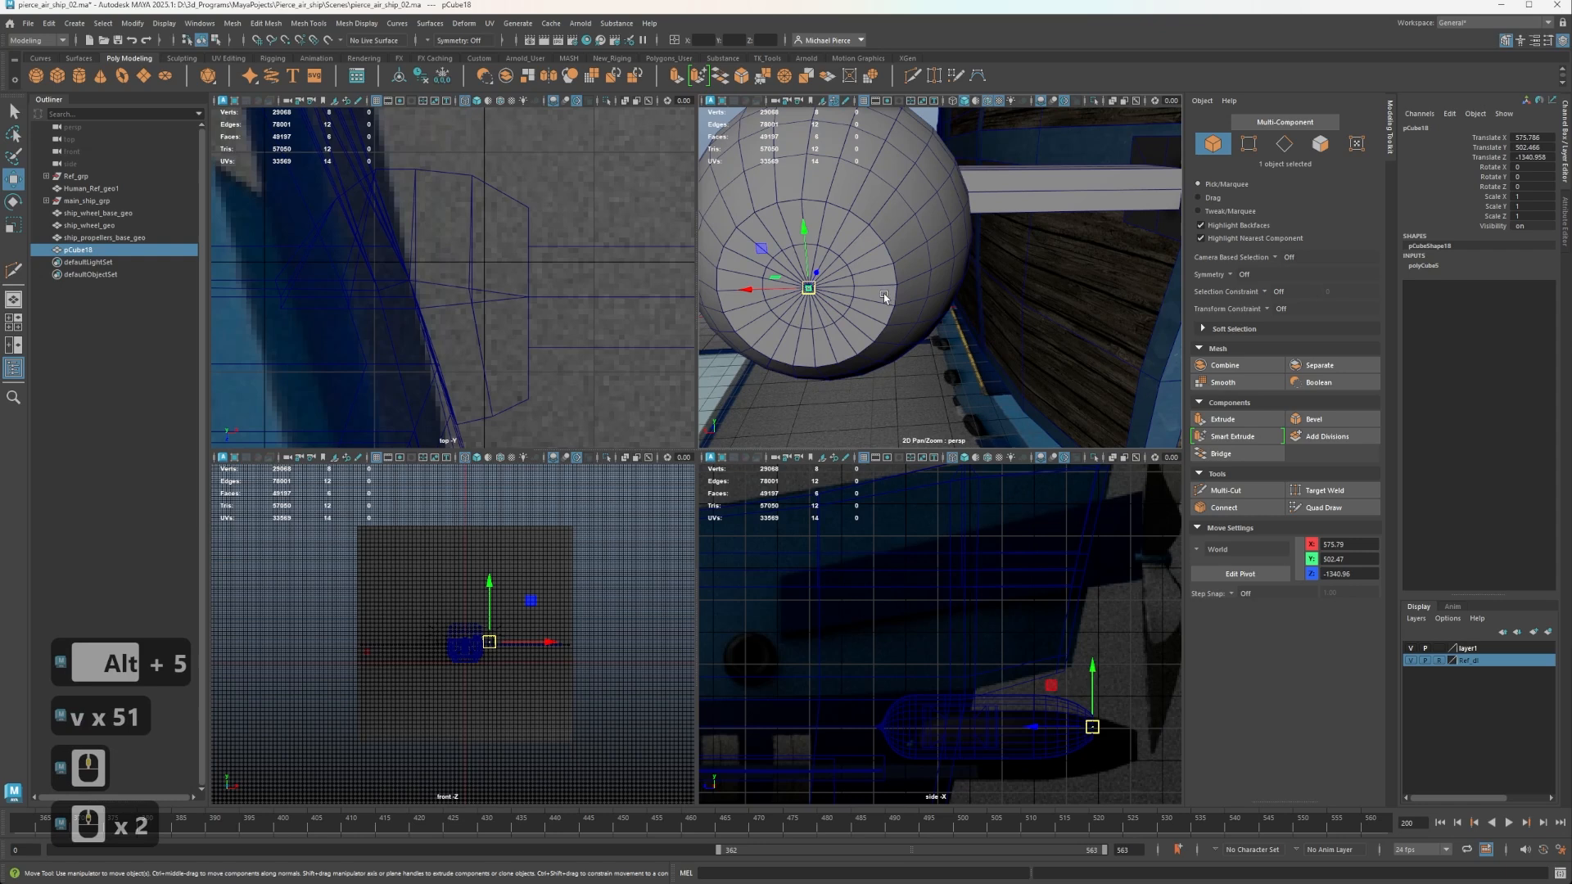
Try scaling the cube uniformly to about 31.8 at the pod's end, and delete it from the scene.
{"action": "key", "text": "r"}
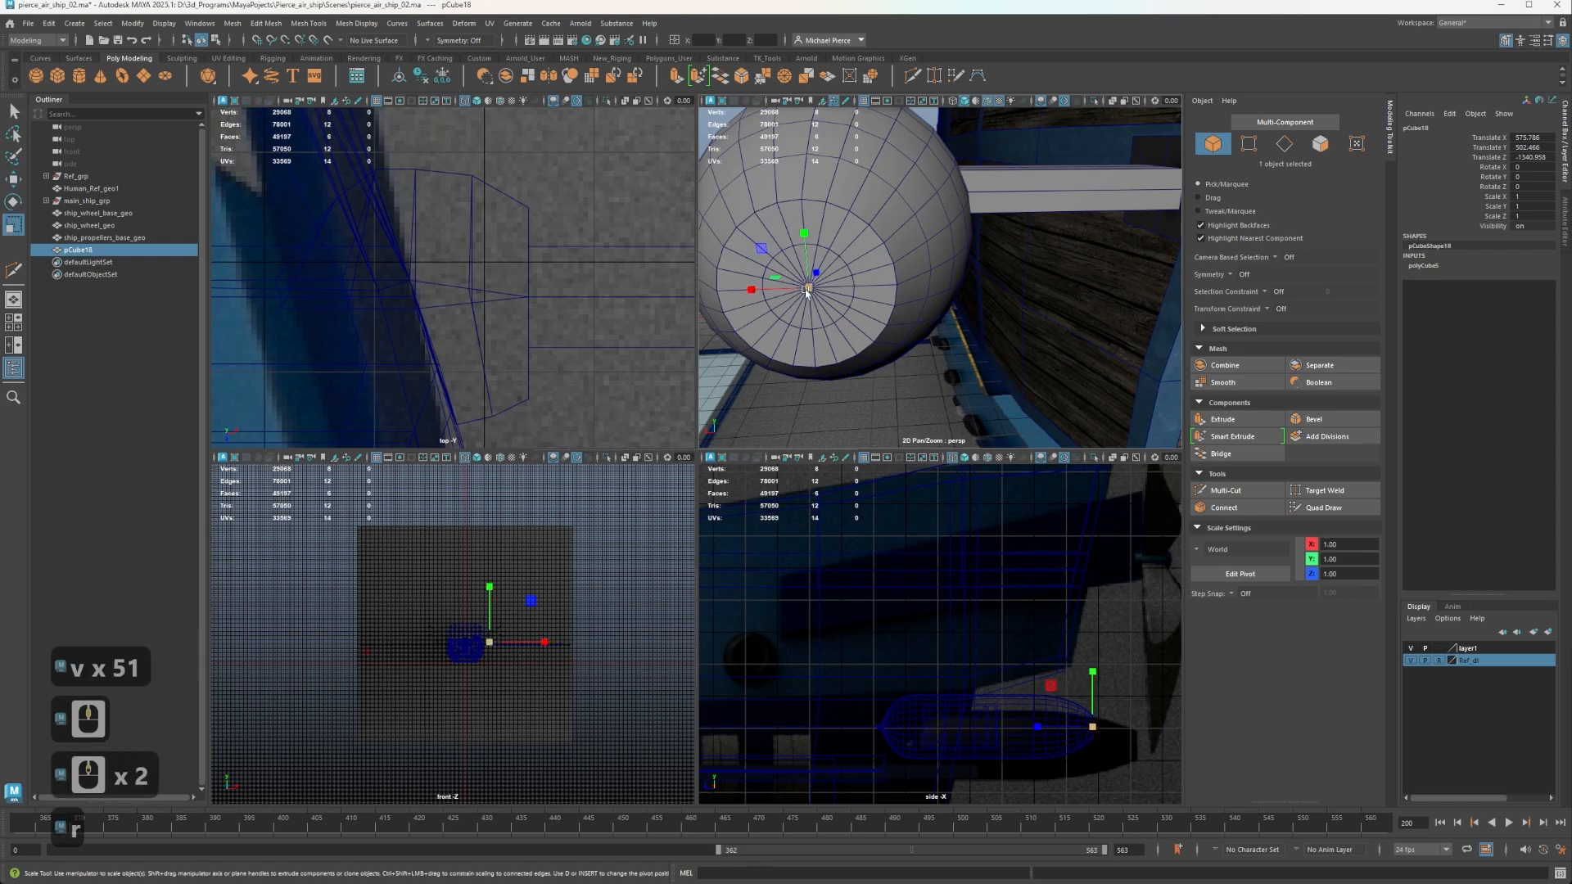
{"action": "left_click", "coordinate": [1421, 266]}
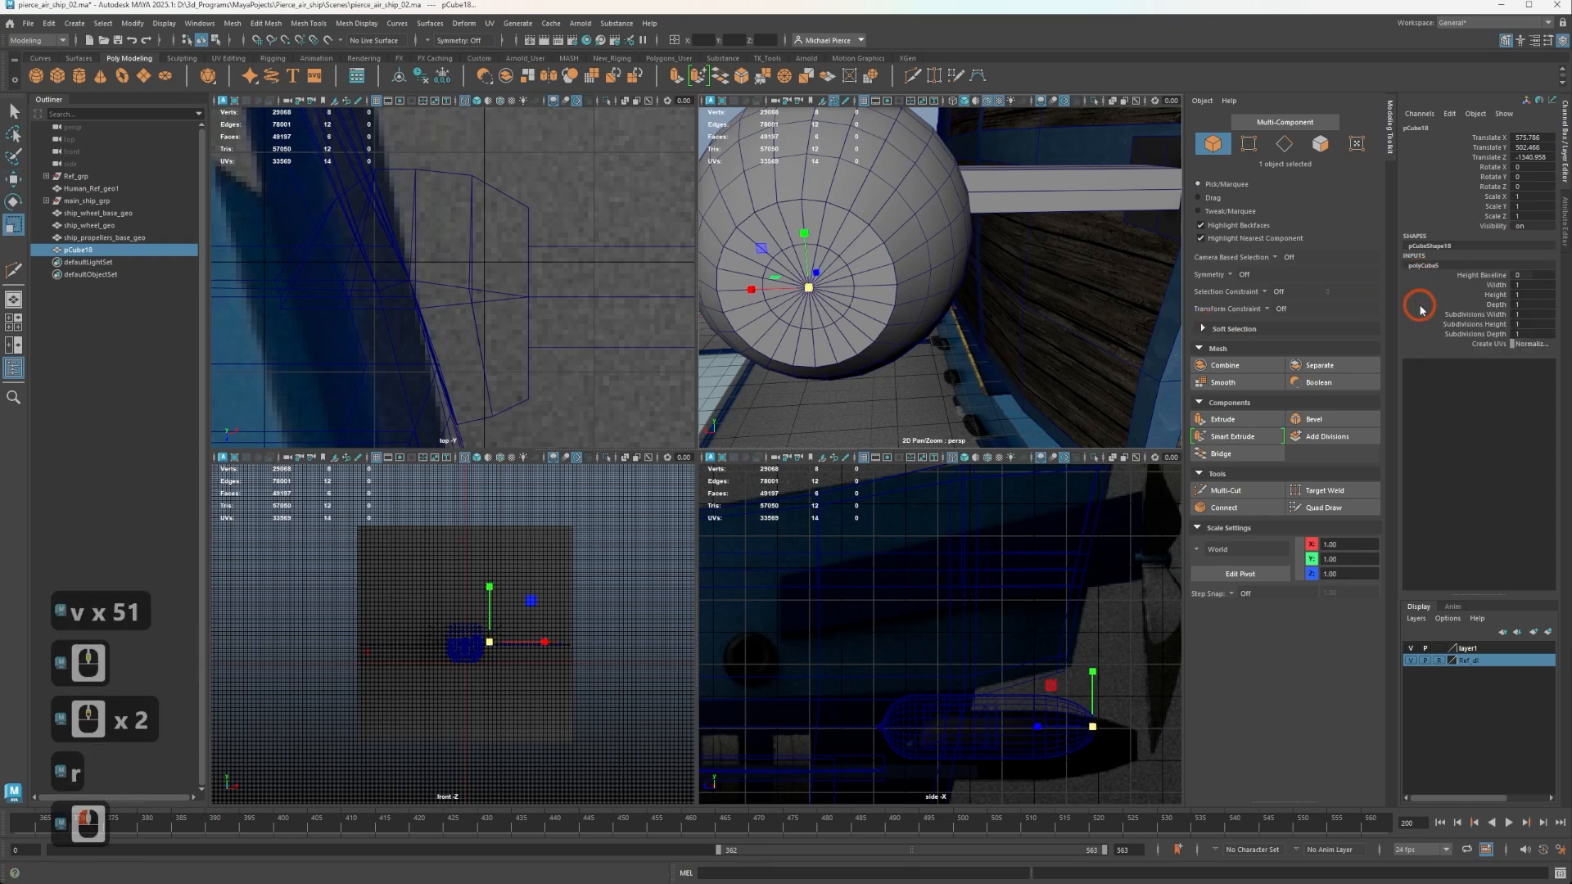
{"action": "left_click", "coordinate": [1498, 305]}
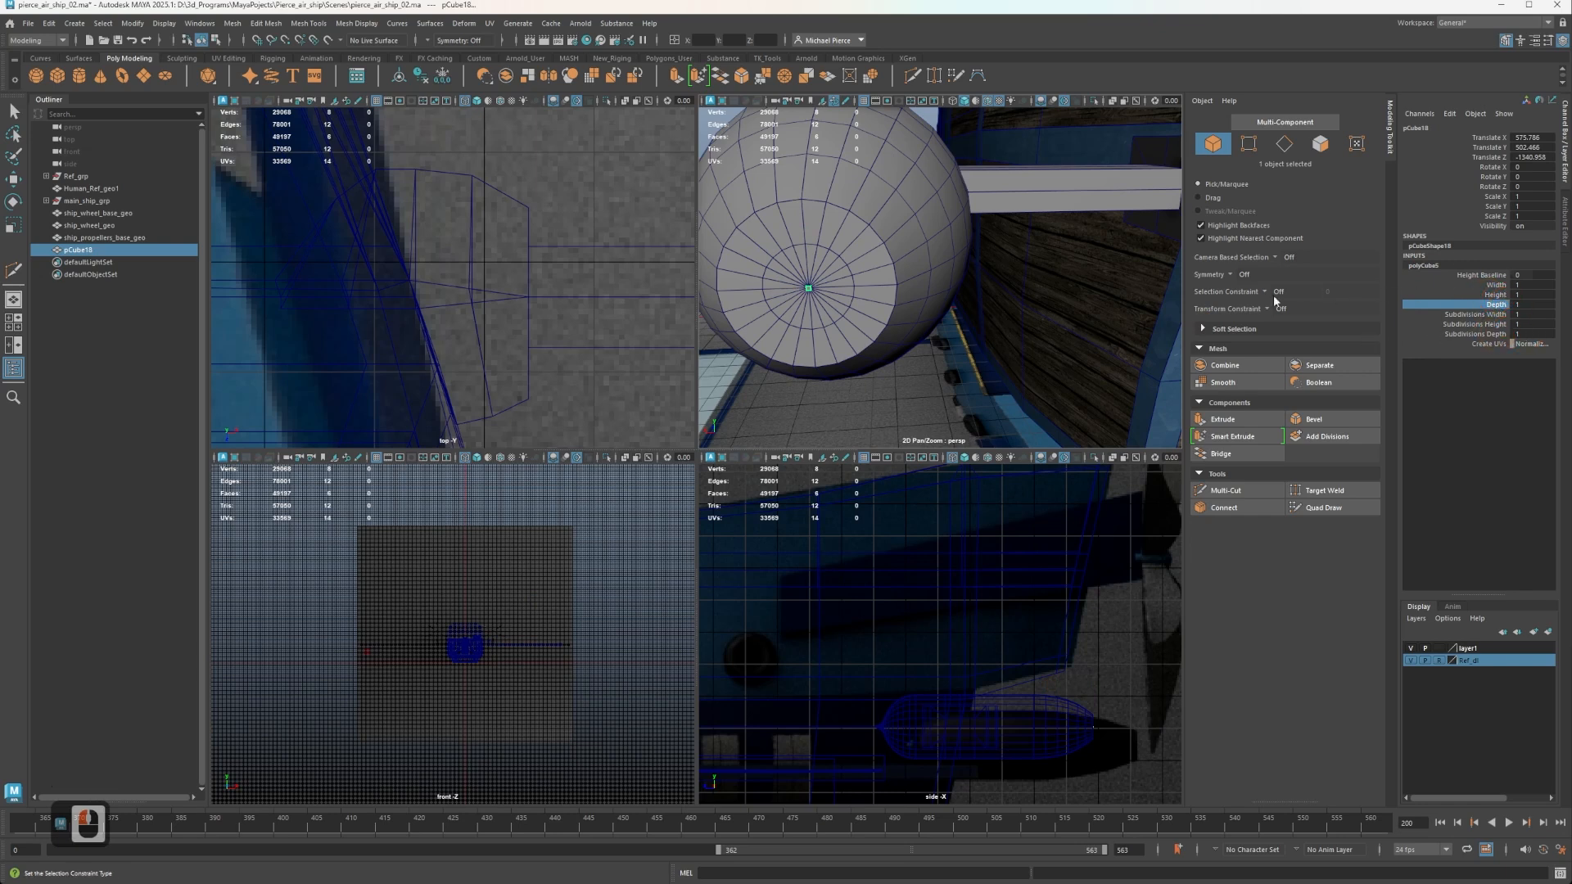
{"action": "key", "text": "w"}
{"action": "left_click_drag", "start_coordinate": [787, 293], "coordinate": [885, 270], "text": "alt"}
{"action": "middle_click_drag", "start_coordinate": [884, 270], "coordinate": [1001, 173], "text": "alt"}
{"action": "key", "text": "w"}
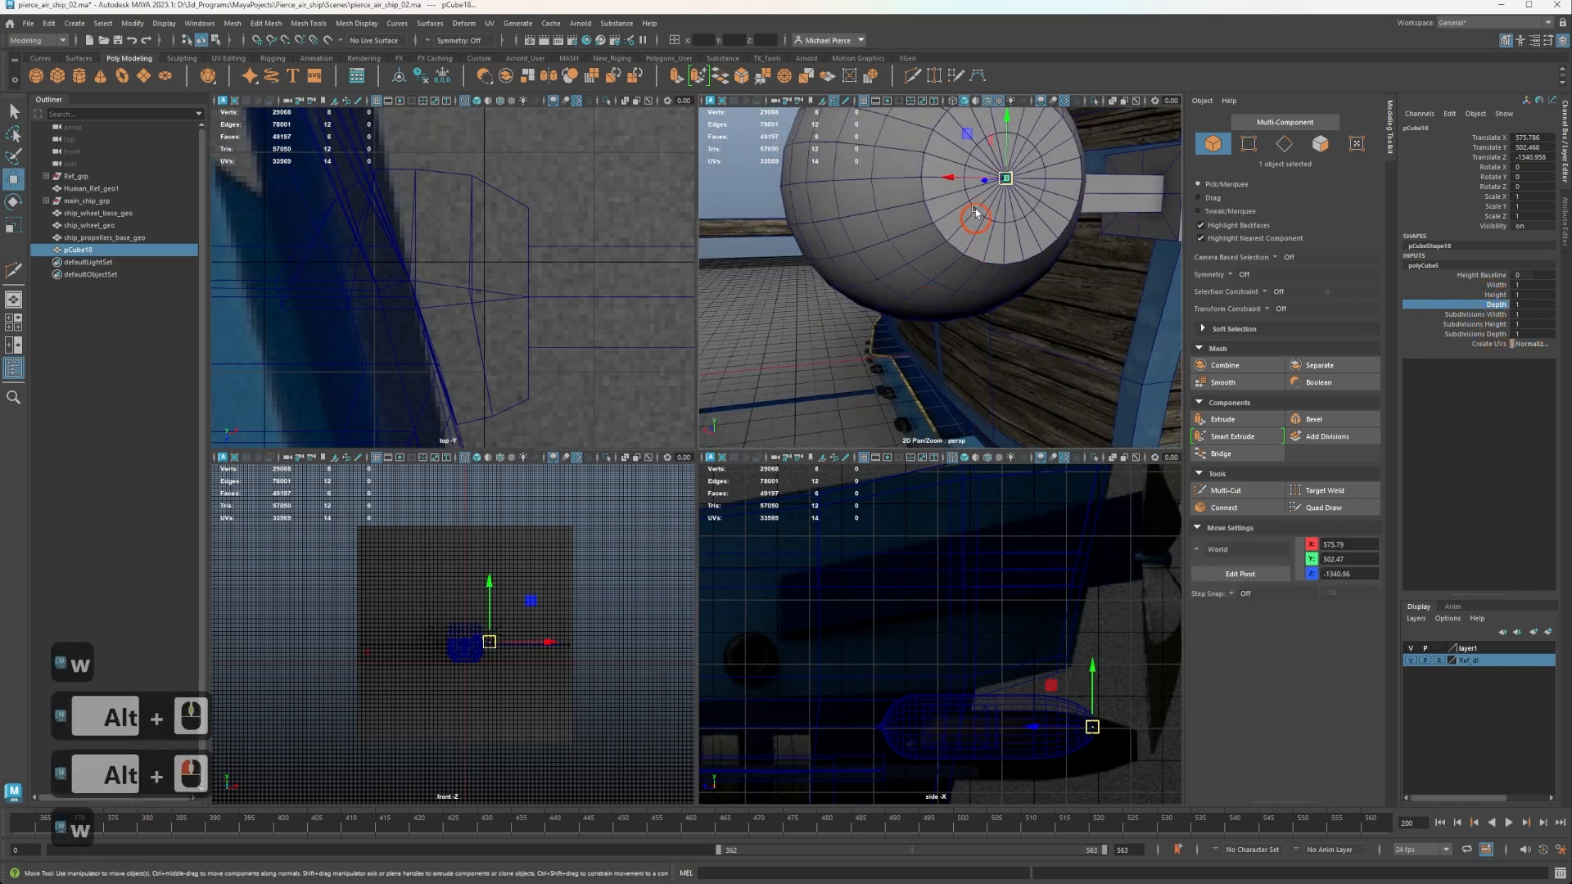
{"action": "key", "text": "r"}
{"action": "left_click_drag", "start_coordinate": [1001, 174], "coordinate": [1105, 167]}
{"action": "right_click", "coordinate": [1036, 227]}
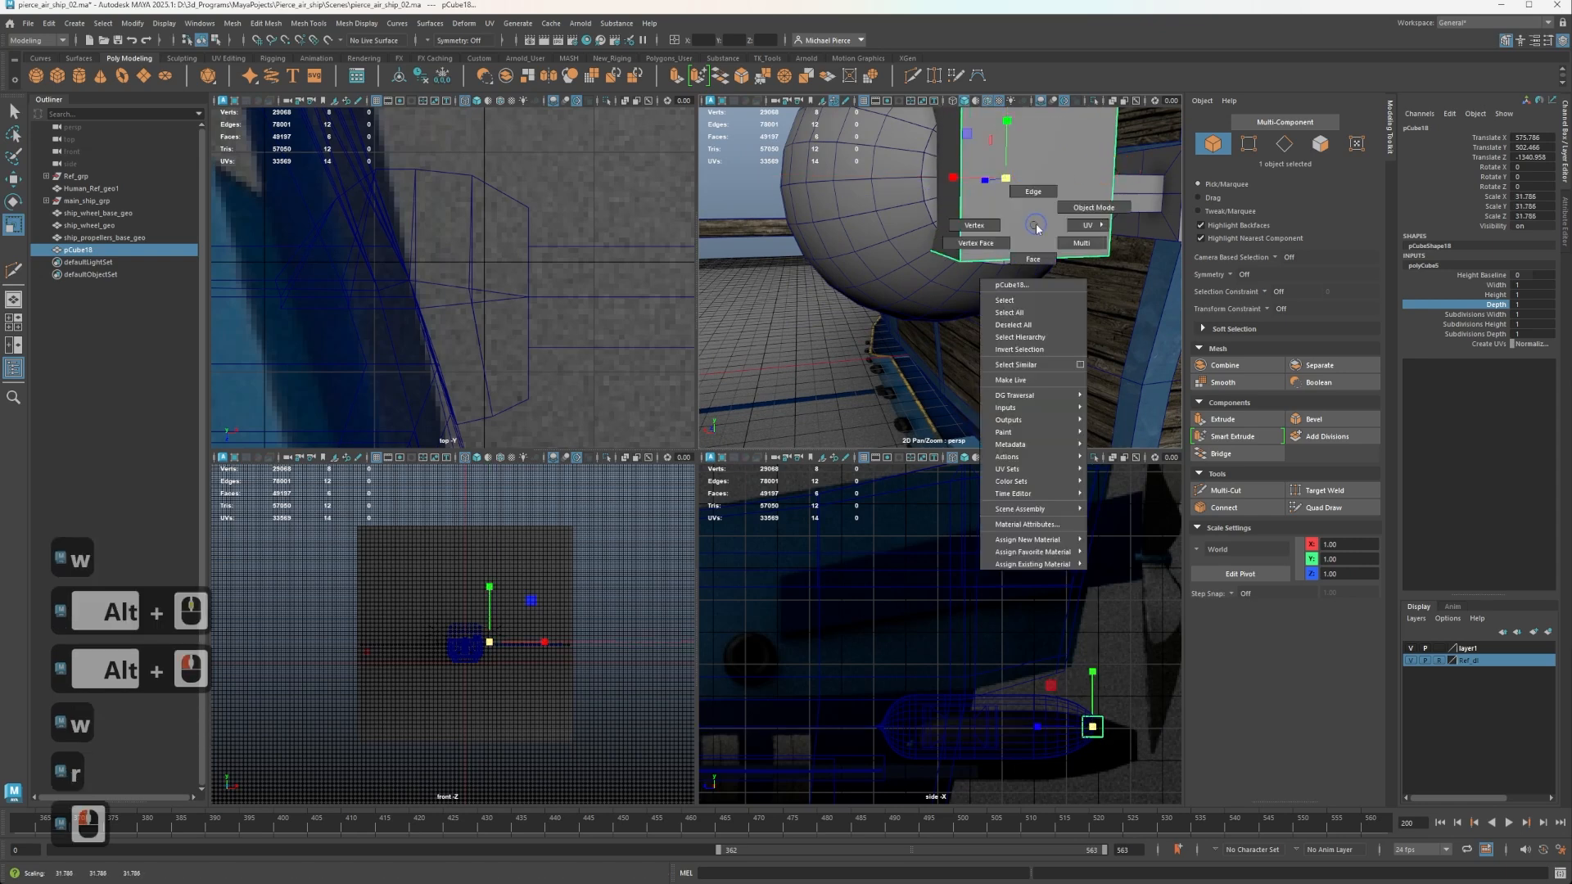
{"action": "key", "text": "Delete"}
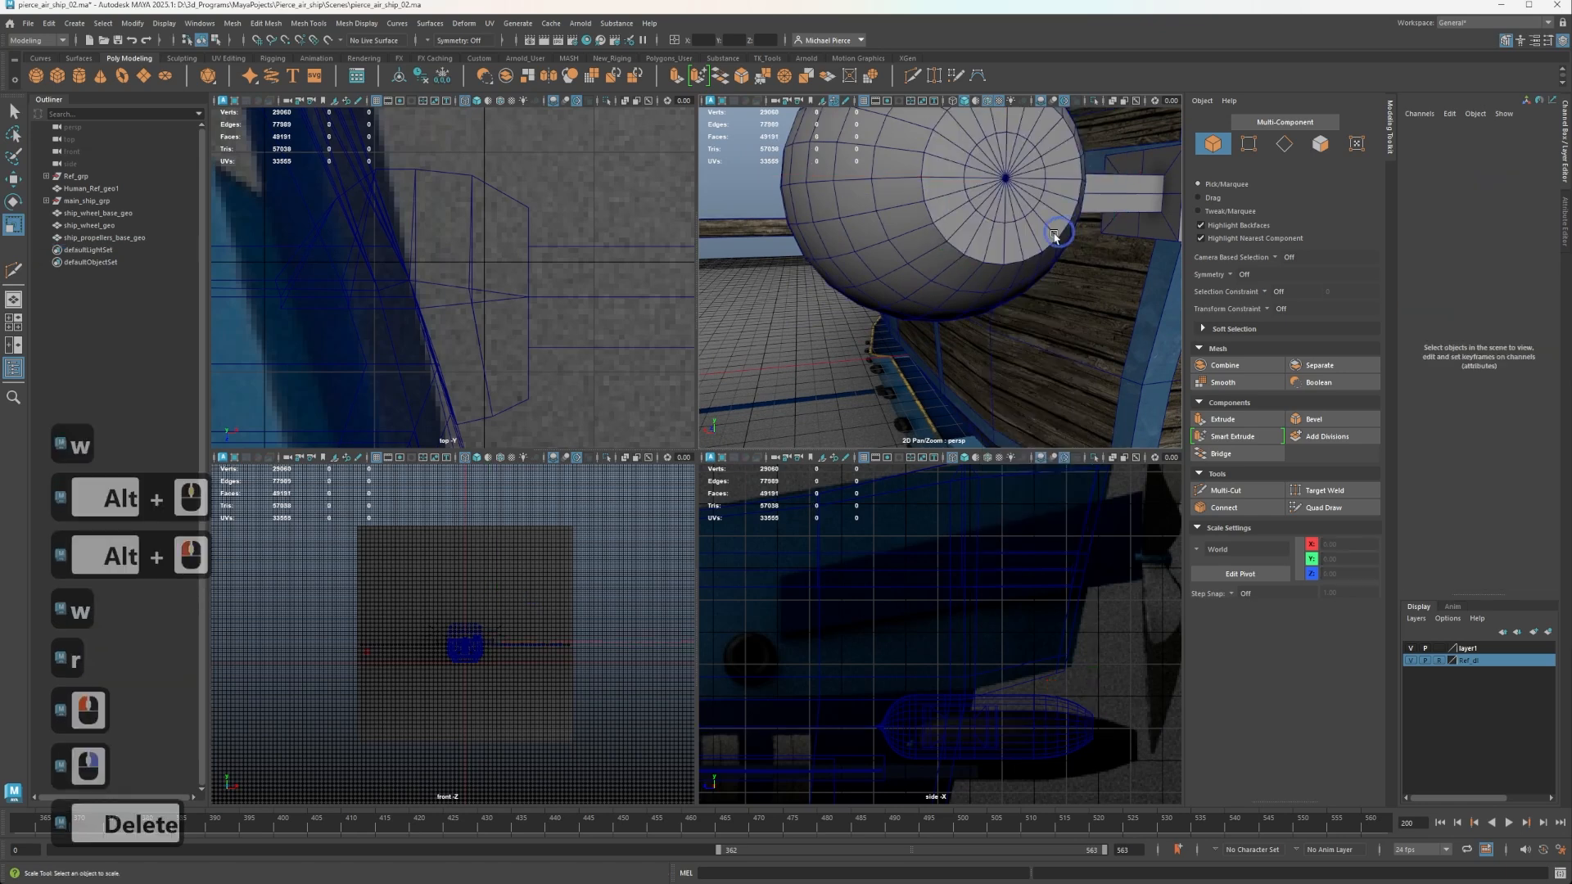
Create a polygon cylinder and snap it to the centre vertex of the pod's flat end cap.
{"action": "left_click", "coordinate": [85, 76]}
{"action": "key", "text": "w"}
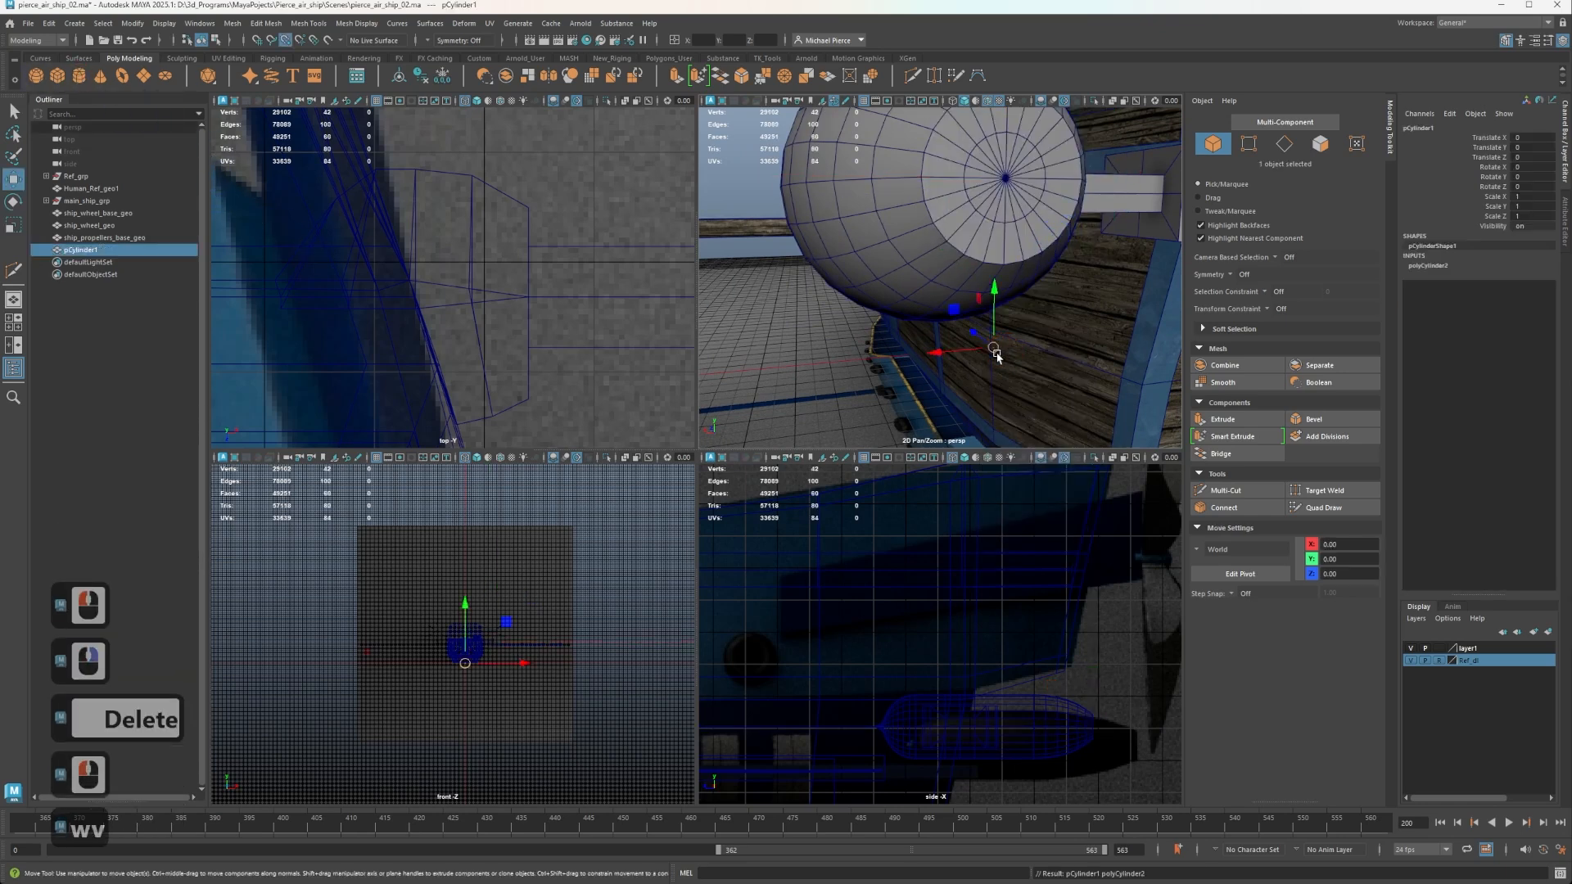
{"action": "left_click_drag", "start_coordinate": [994, 351], "coordinate": [1001, 178]}
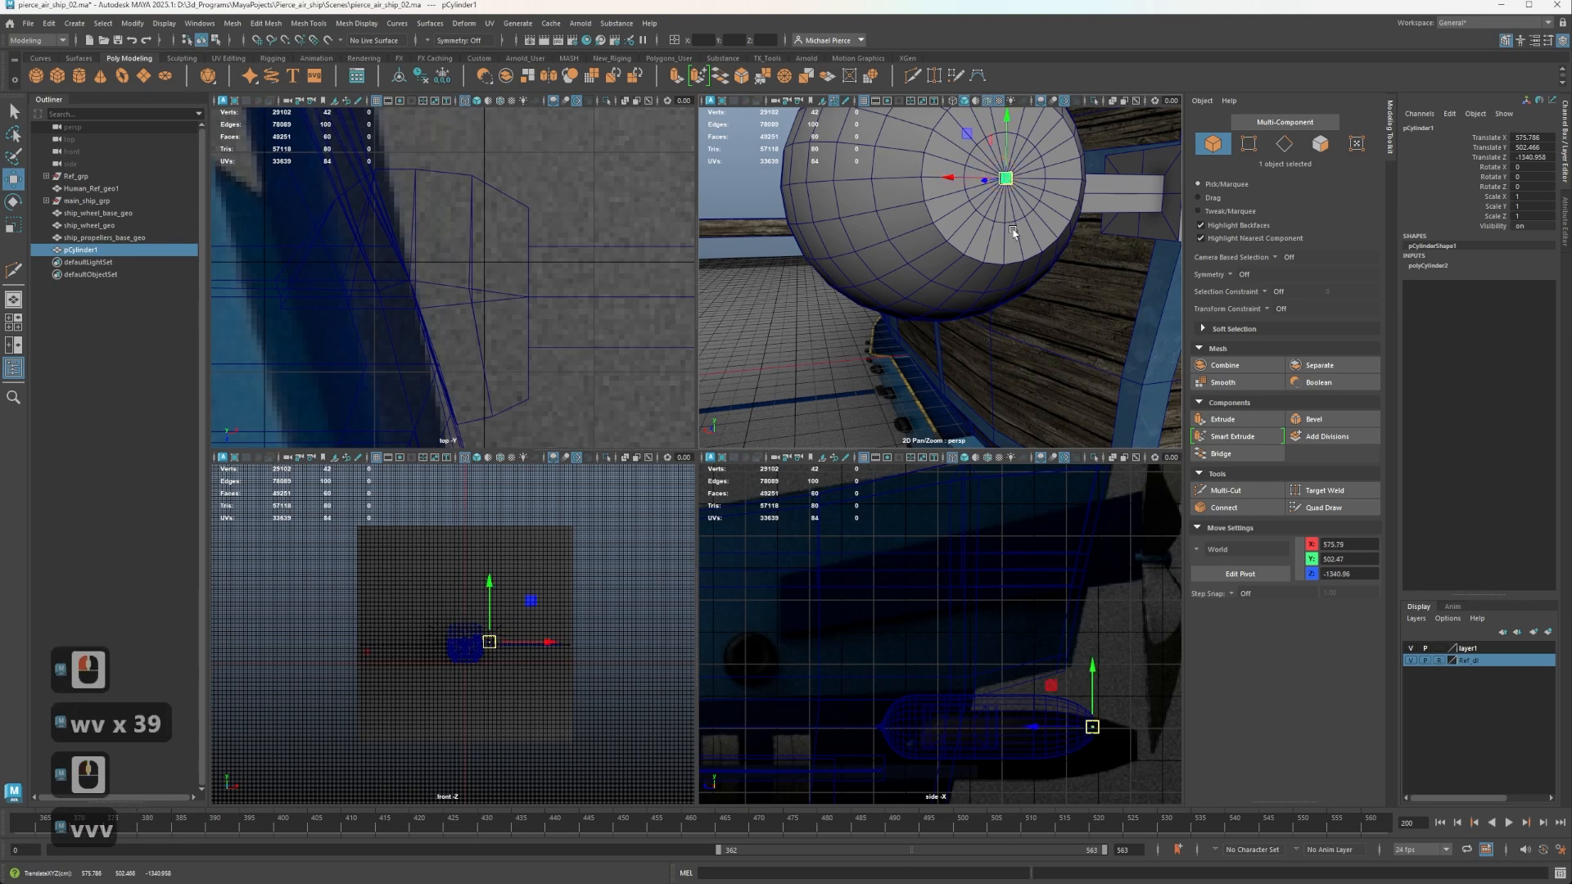
Set the new cylinder's axis subdivisions to 18.
{"action": "left_click", "coordinate": [1427, 265]}
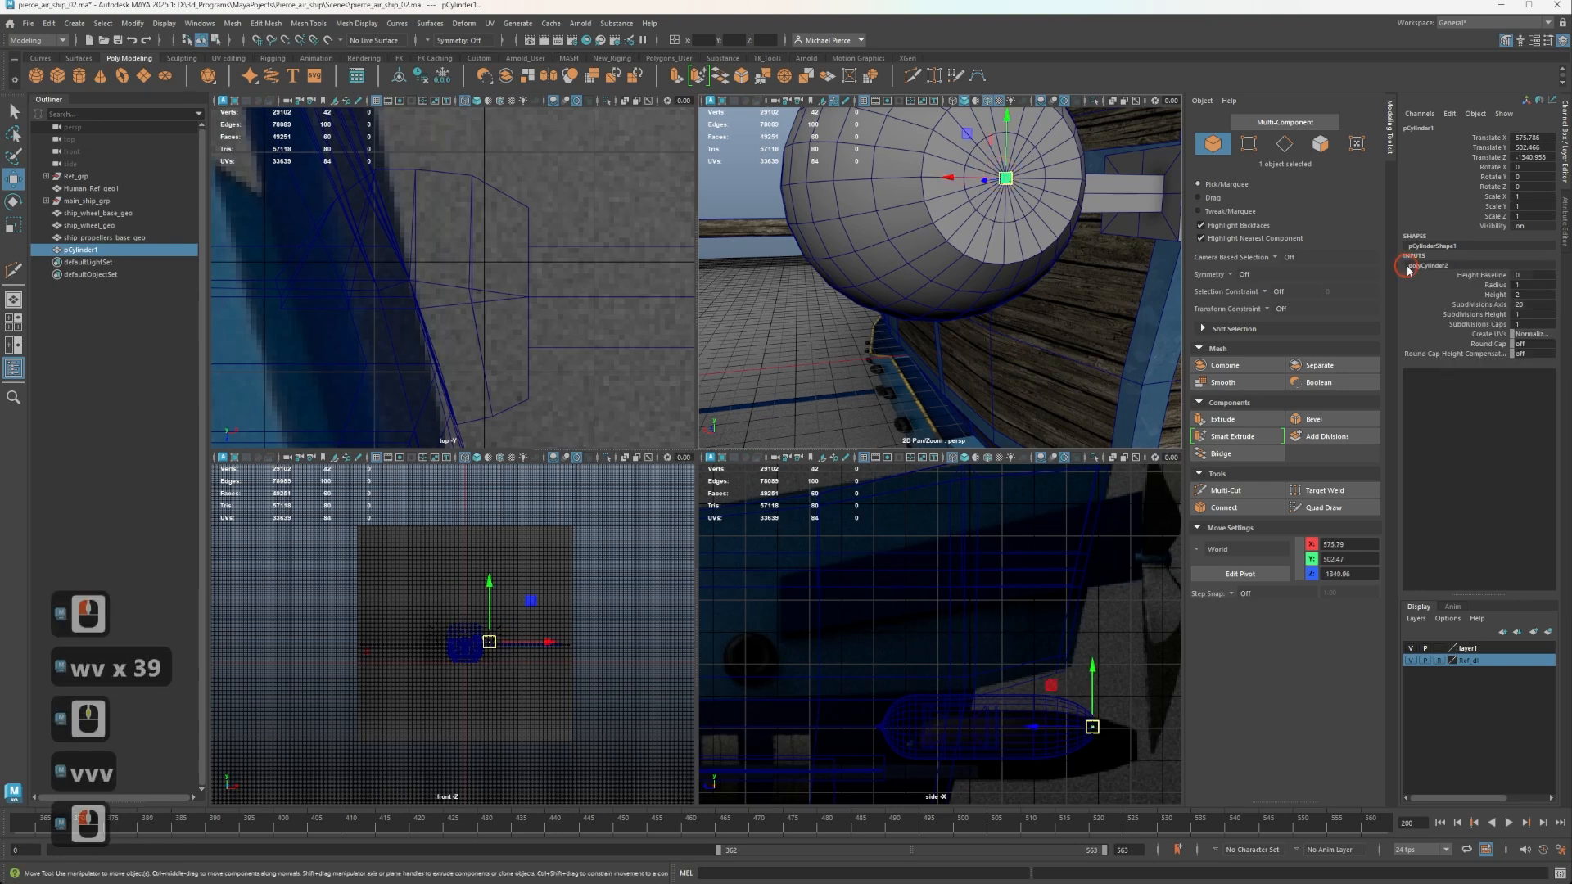
{"action": "left_click", "coordinate": [1518, 305]}
{"action": "type", "text": "18"}
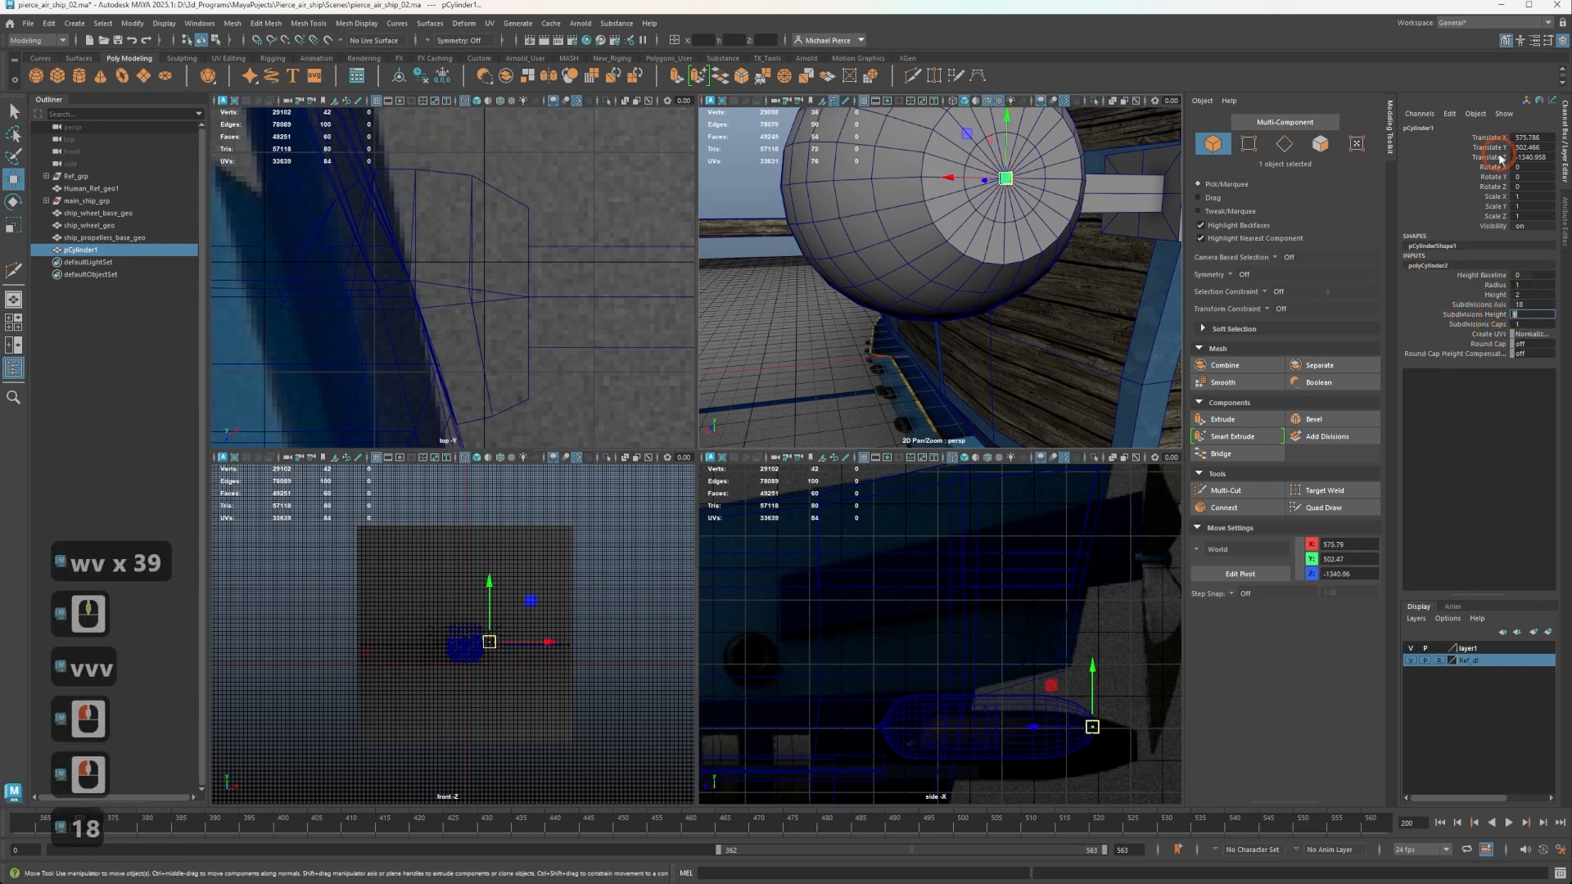
{"action": "key", "text": "Tab"}
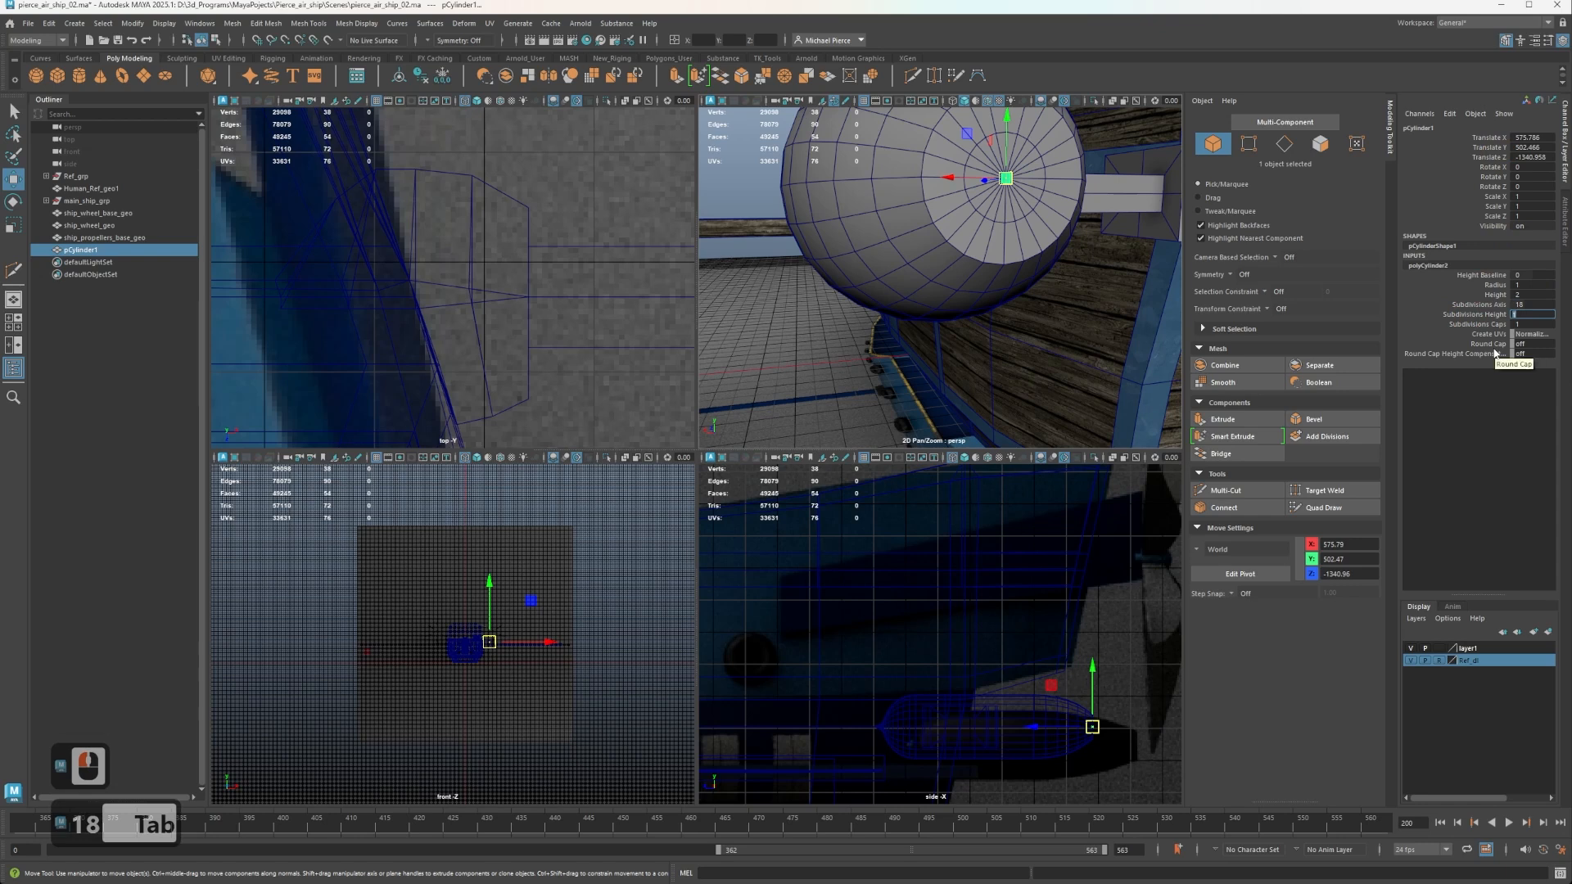
Try cylinder radii of 40 and 4 against the pod's end cap.
{"action": "left_click", "coordinate": [1523, 284]}
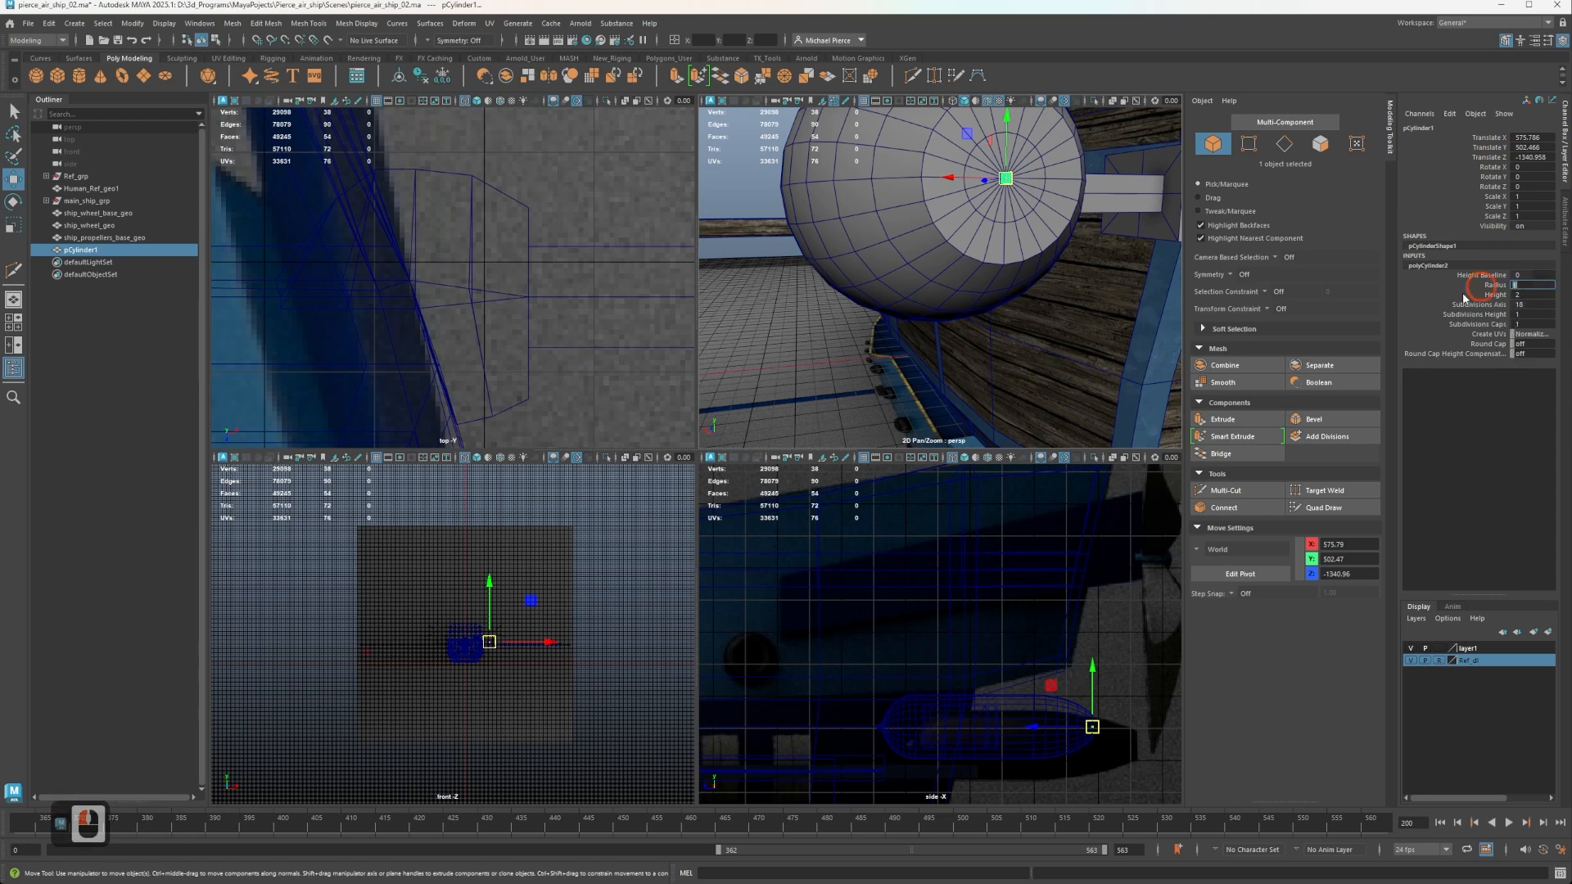
{"action": "left_click", "coordinate": [1295, 367]}
{"action": "type", "text": "40"}
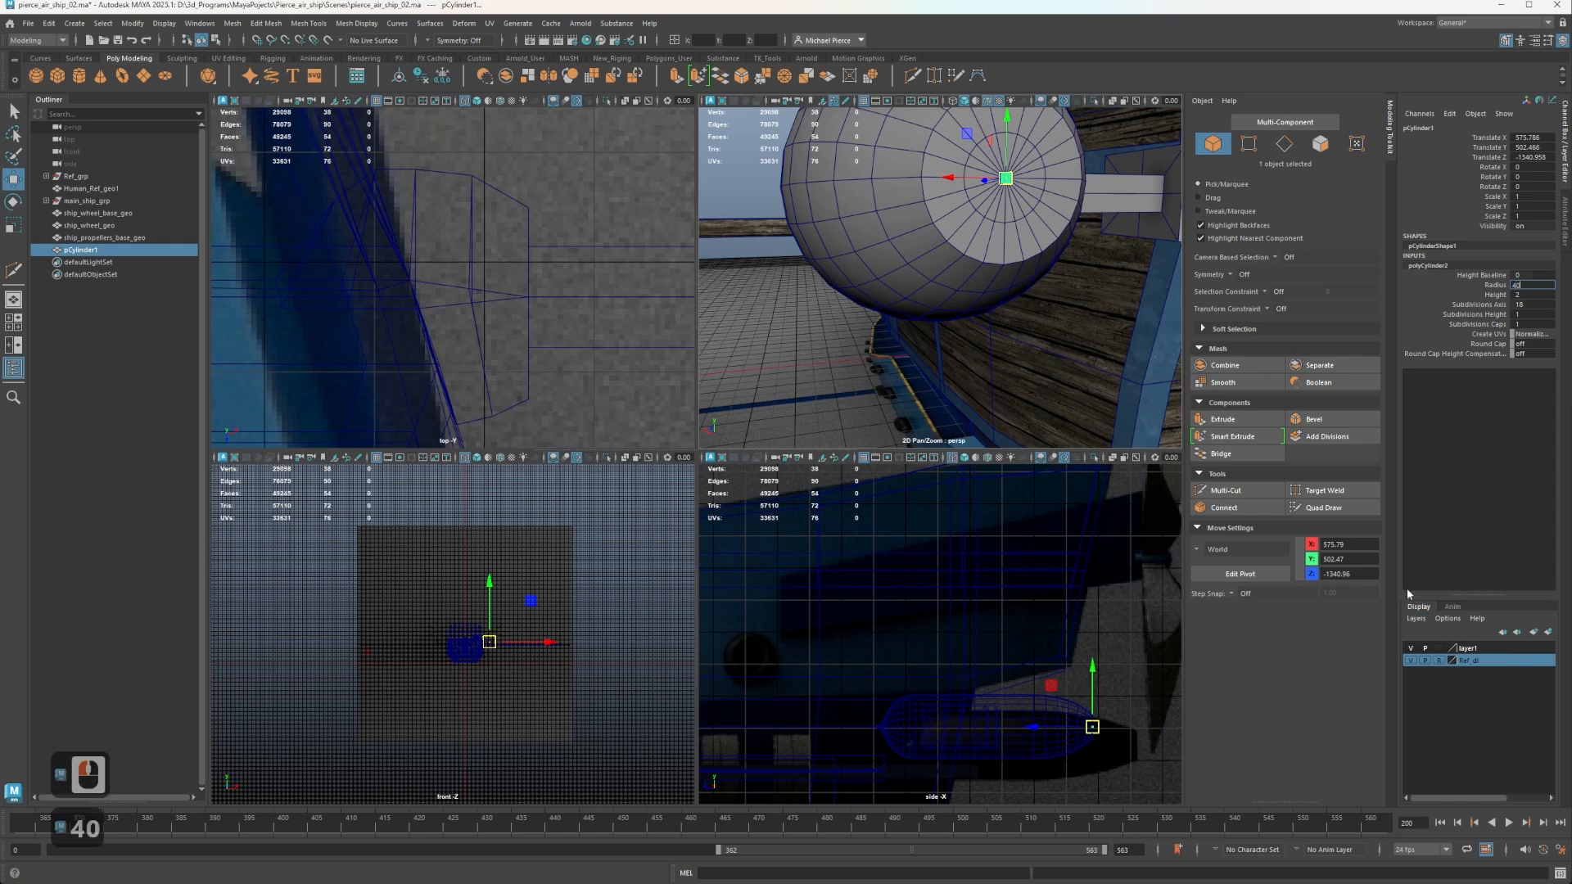
{"action": "key", "text": "Tab"}
{"action": "left_click_drag", "start_coordinate": [1116, 319], "coordinate": [1127, 267], "text": "alt"}
{"action": "middle_click_drag", "start_coordinate": [1127, 266], "coordinate": [1148, 244], "text": "alt"}
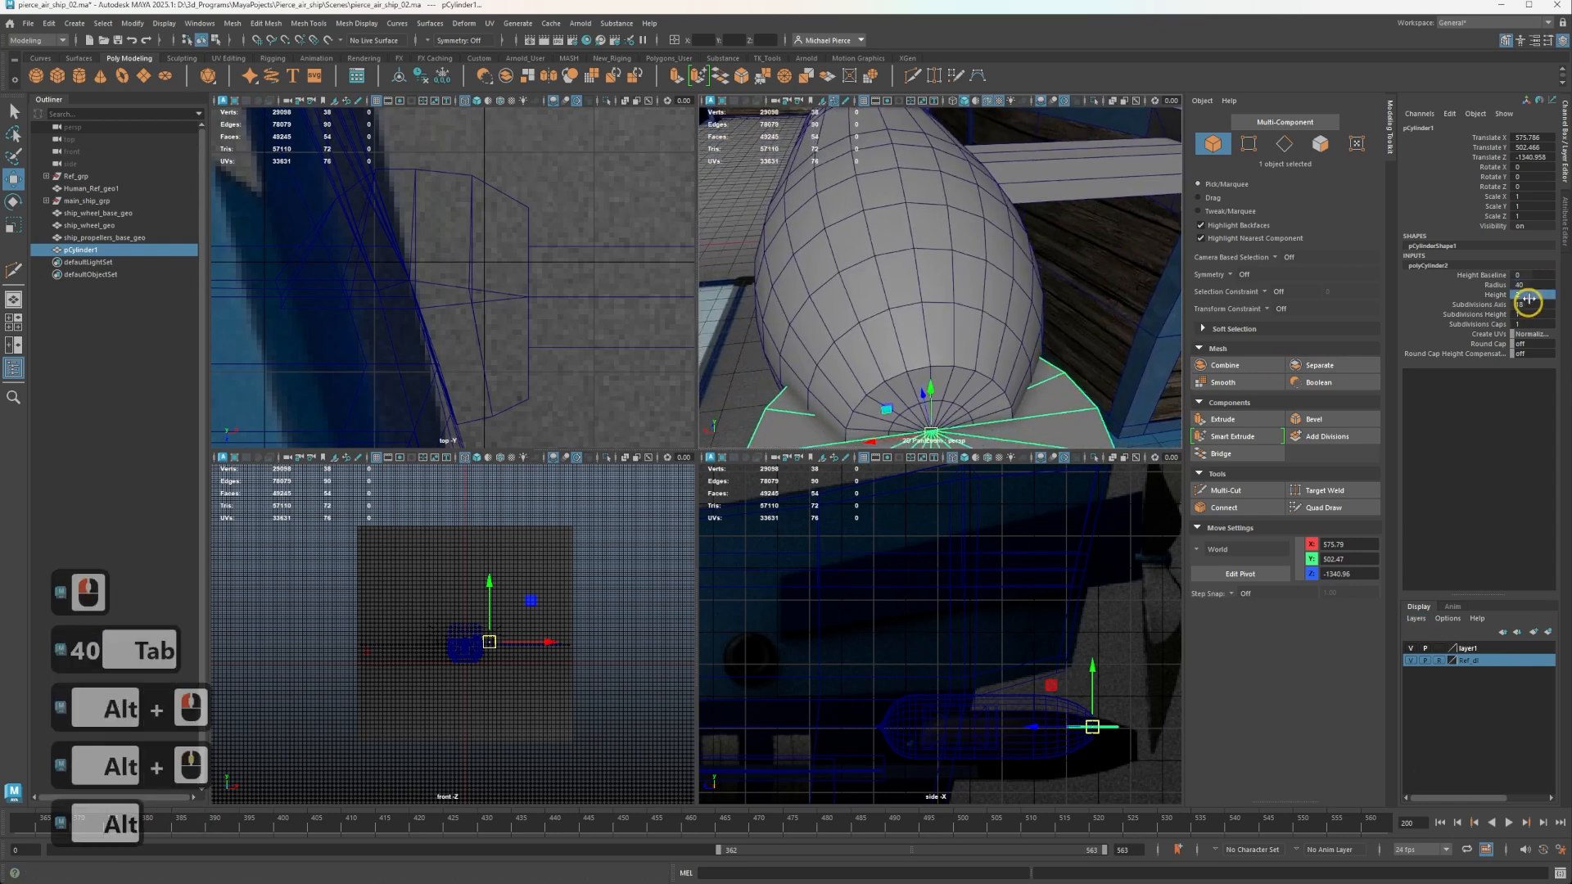
{"action": "left_click", "coordinate": [1523, 285]}
{"action": "type", "text": "4"}
{"action": "key", "text": "Tab"}
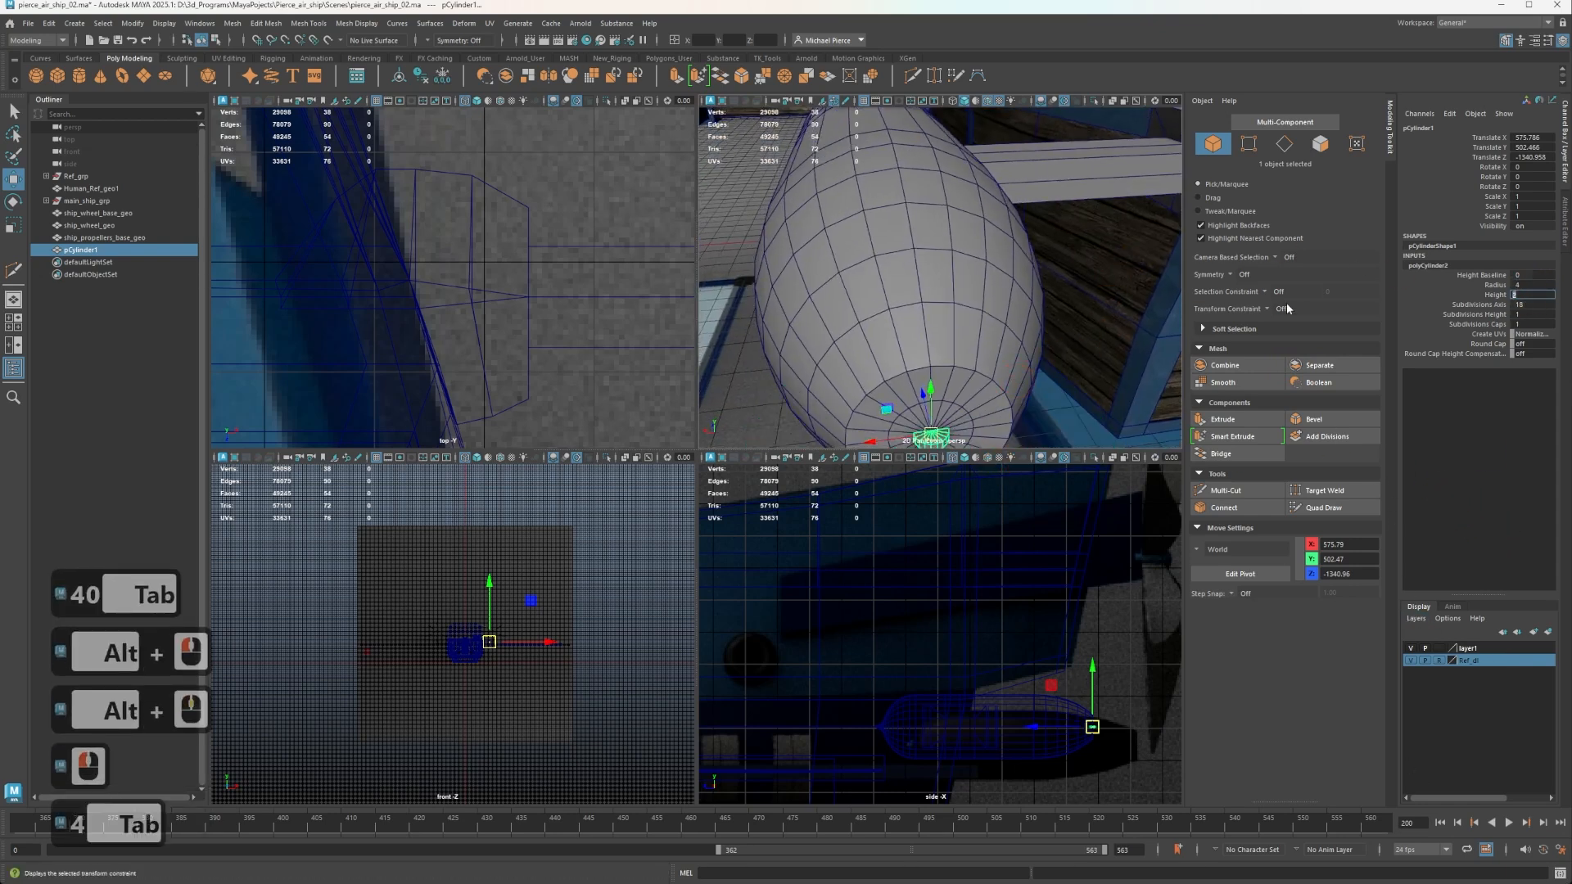
Set the cylinder's radius to 10 and rotate it 90 degrees about X so it faces along the pod.
{"action": "left_click", "coordinate": [1531, 285]}
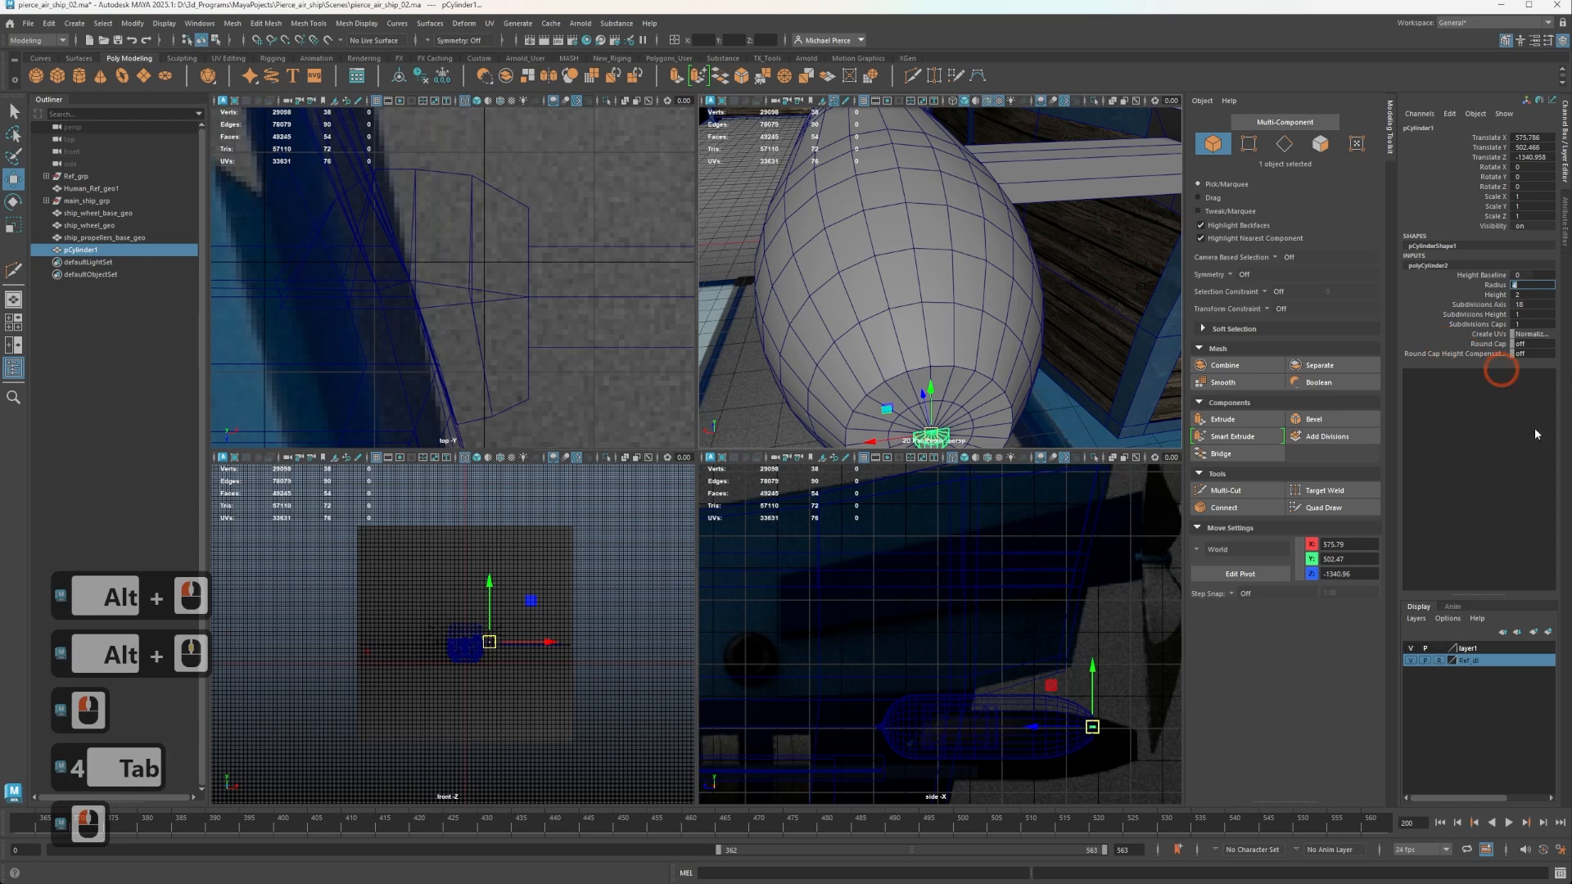
{"action": "type", "text": "10"}
{"action": "key", "text": "Tab"}
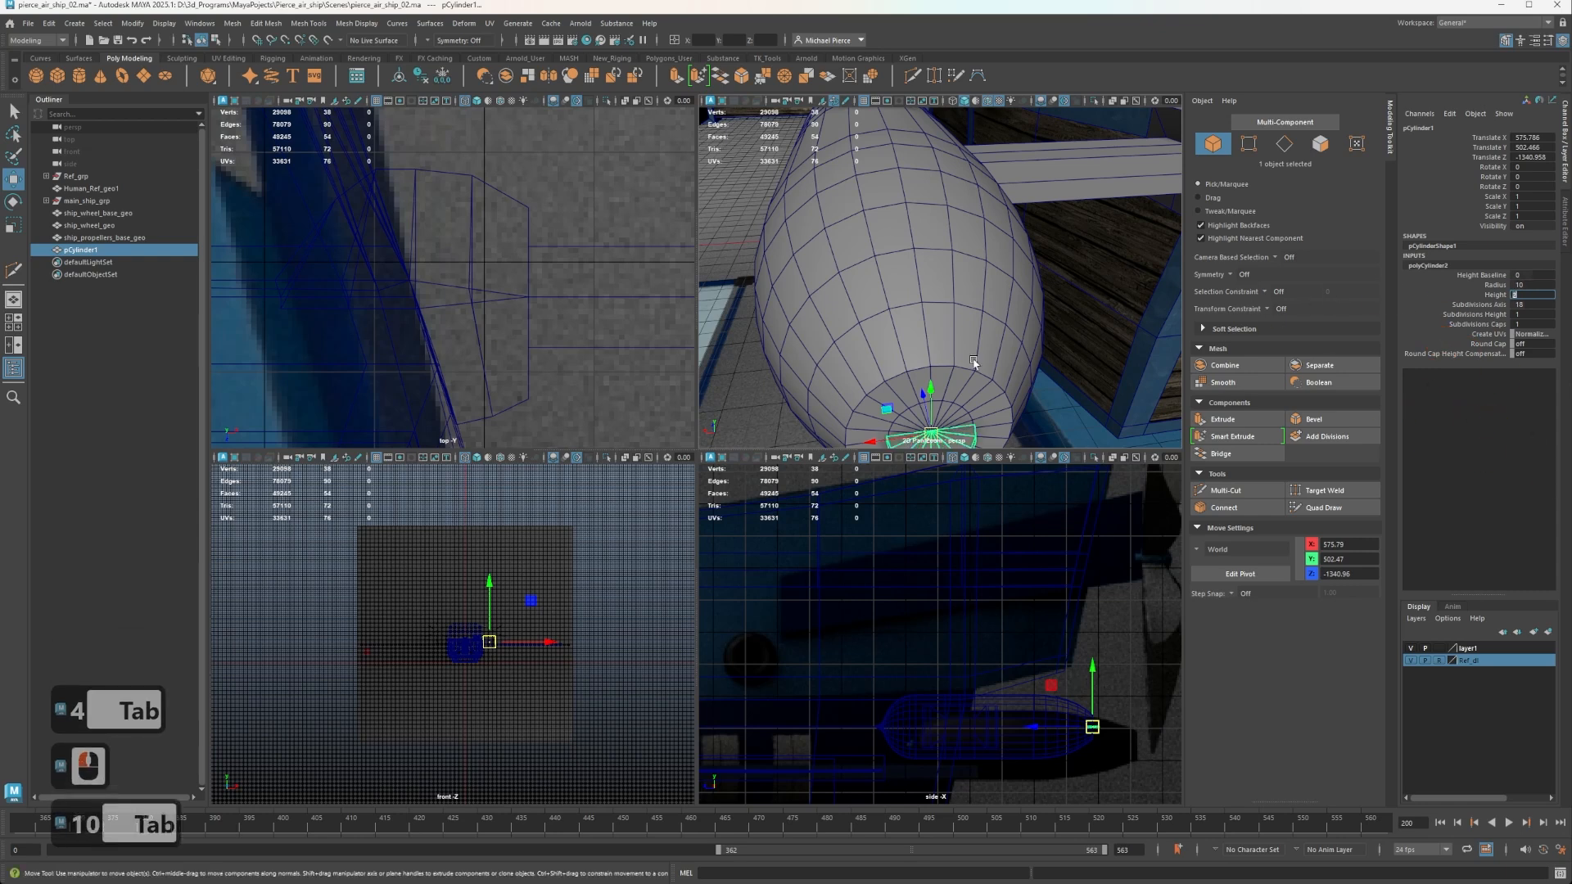
{"action": "left_click_drag", "start_coordinate": [975, 363], "coordinate": [1013, 204], "text": "alt"}
{"action": "key", "text": "e"}
{"action": "scroll", "coordinate": [1023, 302], "scroll_direction": "up", "scroll_amount": 6}
{"action": "key", "text": "w"}
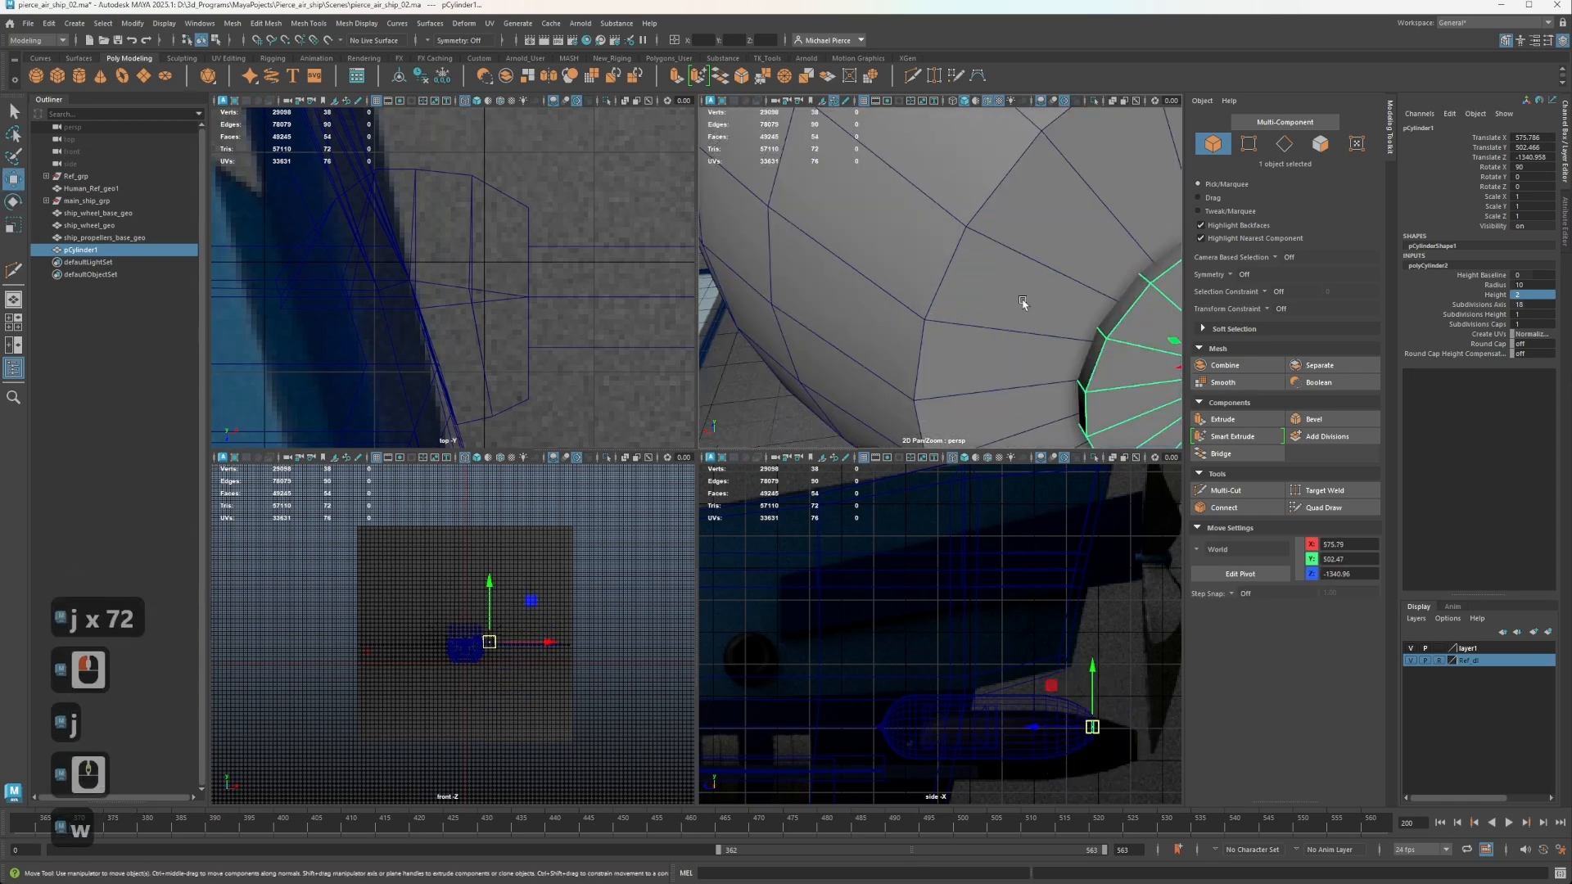
Select all the triangular faces of the cylinder's outer cap in face mode.
{"action": "scroll", "coordinate": [1022, 302], "scroll_direction": "down", "scroll_amount": 6}
{"action": "middle_click_drag", "start_coordinate": [1023, 302], "coordinate": [950, 296], "text": "alt"}
{"action": "left_click_drag", "start_coordinate": [950, 296], "coordinate": [1009, 309], "text": "alt"}
{"action": "middle_click_drag", "start_coordinate": [1009, 310], "coordinate": [945, 296], "text": "alt"}
{"action": "key", "text": "w"}
{"action": "left_click_drag", "start_coordinate": [934, 277], "coordinate": [930, 275]}
{"action": "right_click_drag", "start_coordinate": [964, 313], "coordinate": [1009, 305]}
{"action": "key", "text": "Tab"}
{"action": "left_click_drag", "start_coordinate": [1013, 319], "coordinate": [902, 273], "text": "alt"}
{"action": "key", "text": "f"}
{"action": "right_click_drag", "start_coordinate": [911, 325], "coordinate": [914, 359]}
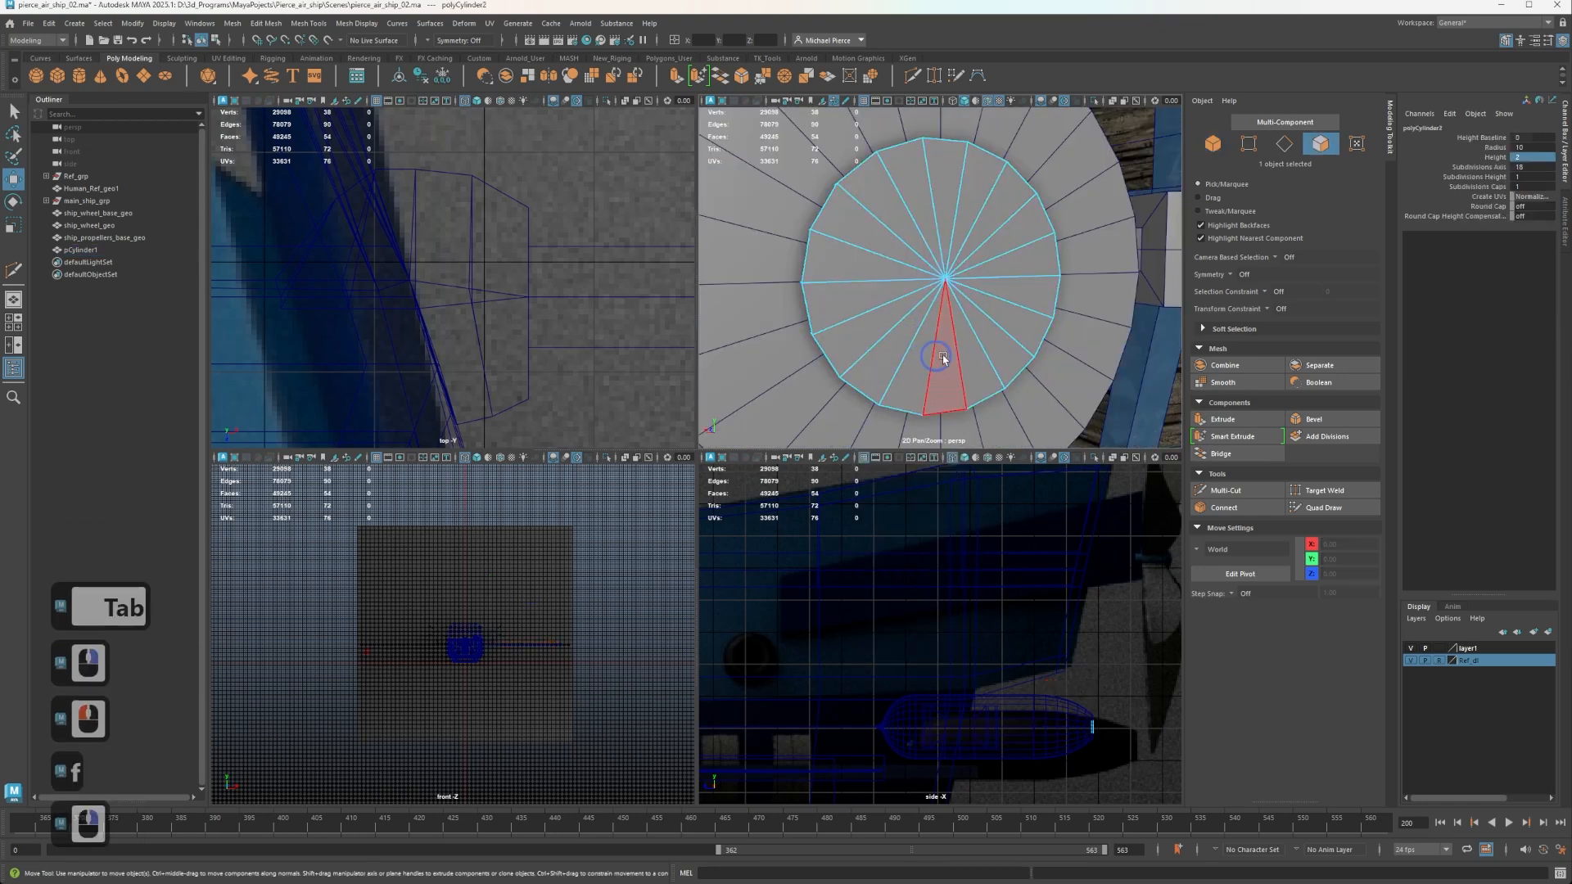
{"action": "key", "text": "Tab"}
{"action": "left_click_drag", "start_coordinate": [969, 354], "coordinate": [988, 238]}
{"action": "left_click", "coordinate": [974, 319]}
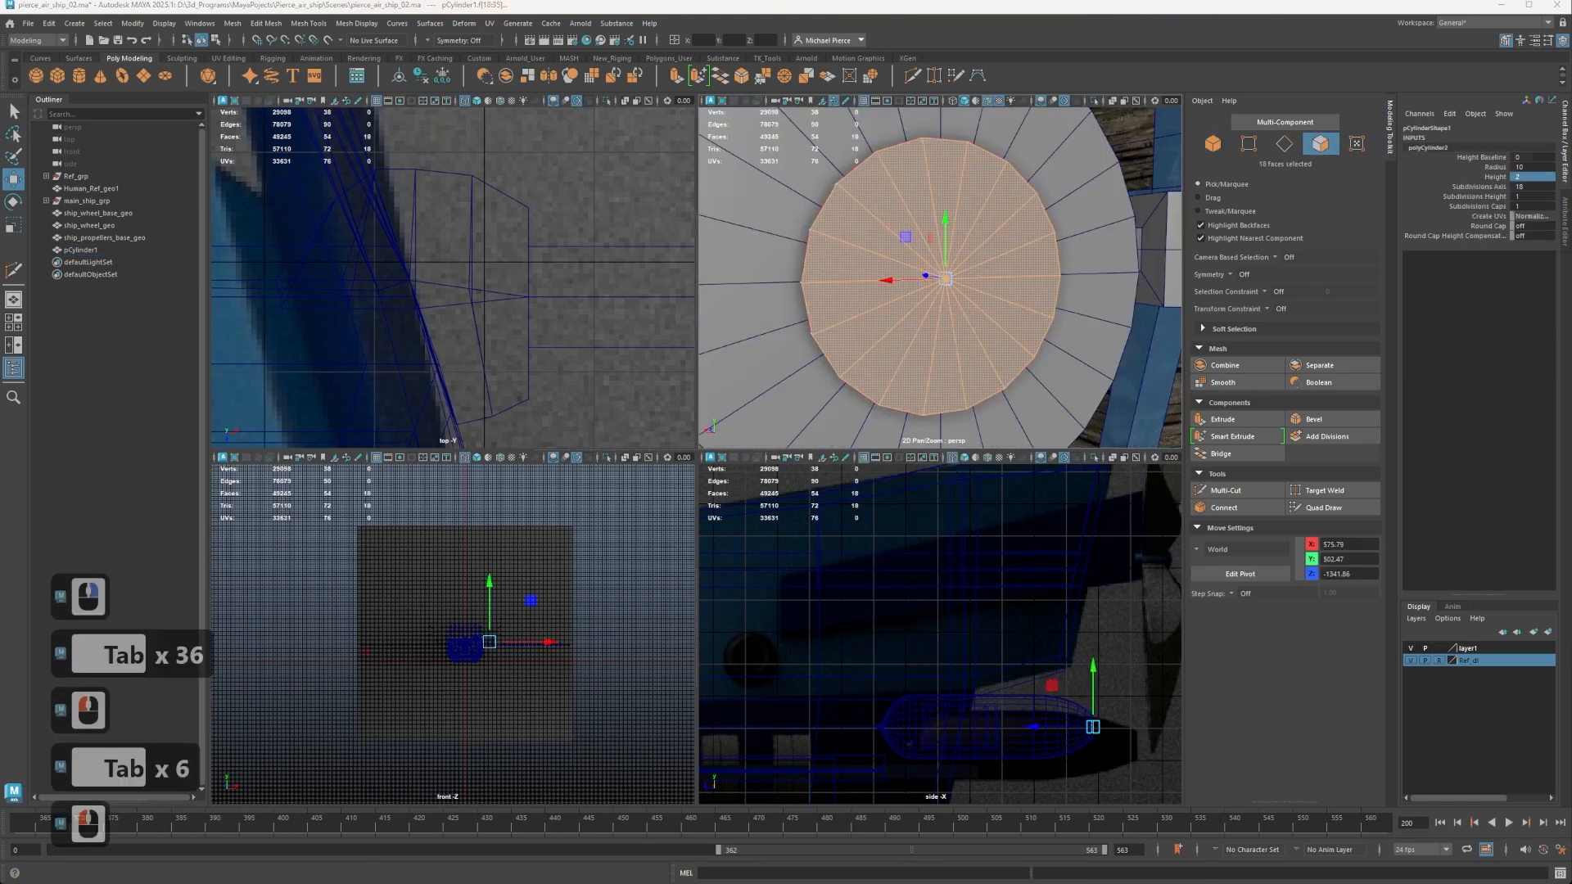
Extrude the cylinder's outer cap about 17.6 units away from the pod along Z to form a short shaft.
{"action": "scroll", "coordinate": [975, 319], "scroll_direction": "down", "scroll_amount": 4}
{"action": "scroll", "coordinate": [974, 319], "scroll_direction": "up", "scroll_amount": 1}
{"action": "scroll", "coordinate": [974, 320], "scroll_direction": "down", "scroll_amount": 6}
{"action": "scroll", "coordinate": [974, 320], "scroll_direction": "up", "scroll_amount": 2}
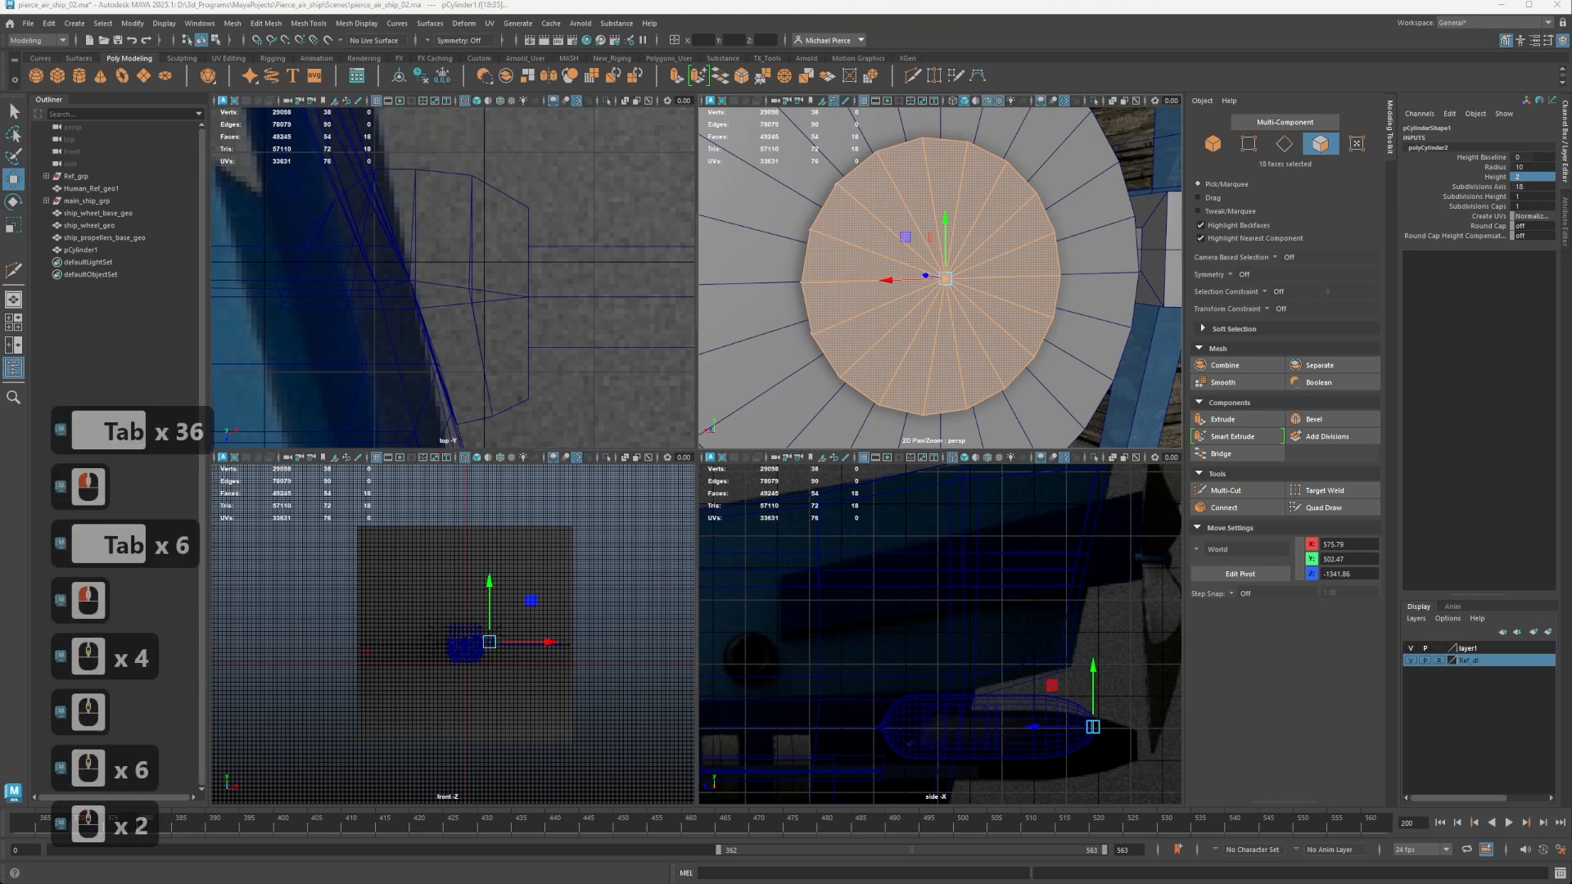
{"action": "left_click_drag", "start_coordinate": [793, 346], "coordinate": [927, 288], "text": "alt"}
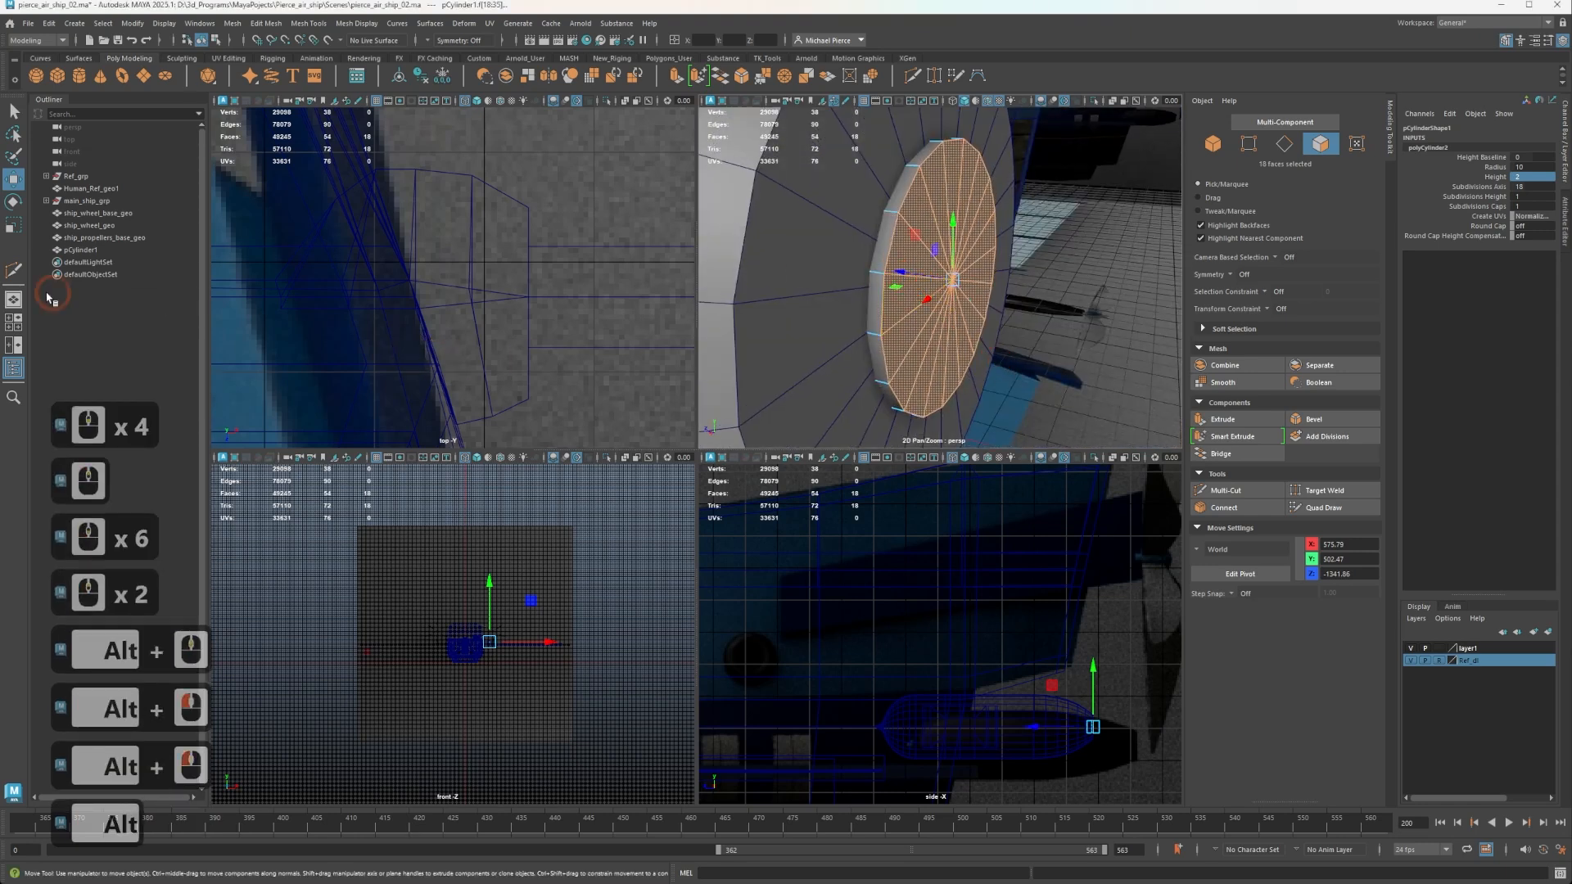
{"action": "scroll", "coordinate": [380, 222], "scroll_direction": "down", "scroll_amount": 5}
{"action": "middle_click_drag", "start_coordinate": [459, 214], "coordinate": [270, 365], "text": "alt"}
{"action": "mouse_move", "coordinate": [496, 320]}
{"action": "middle_mouse_down", "text": "alt"}
{"action": "mouse_move", "coordinate": [383, 396]}
{"action": "mouse_move", "coordinate": [299, 293]}
{"action": "mouse_move", "coordinate": [277, 190]}
{"action": "mouse_move", "coordinate": [299, 305]}
{"action": "middle_mouse_up", "text": "alt"}
{"action": "middle_click_drag", "start_coordinate": [365, 210], "coordinate": [344, 280], "text": "alt"}
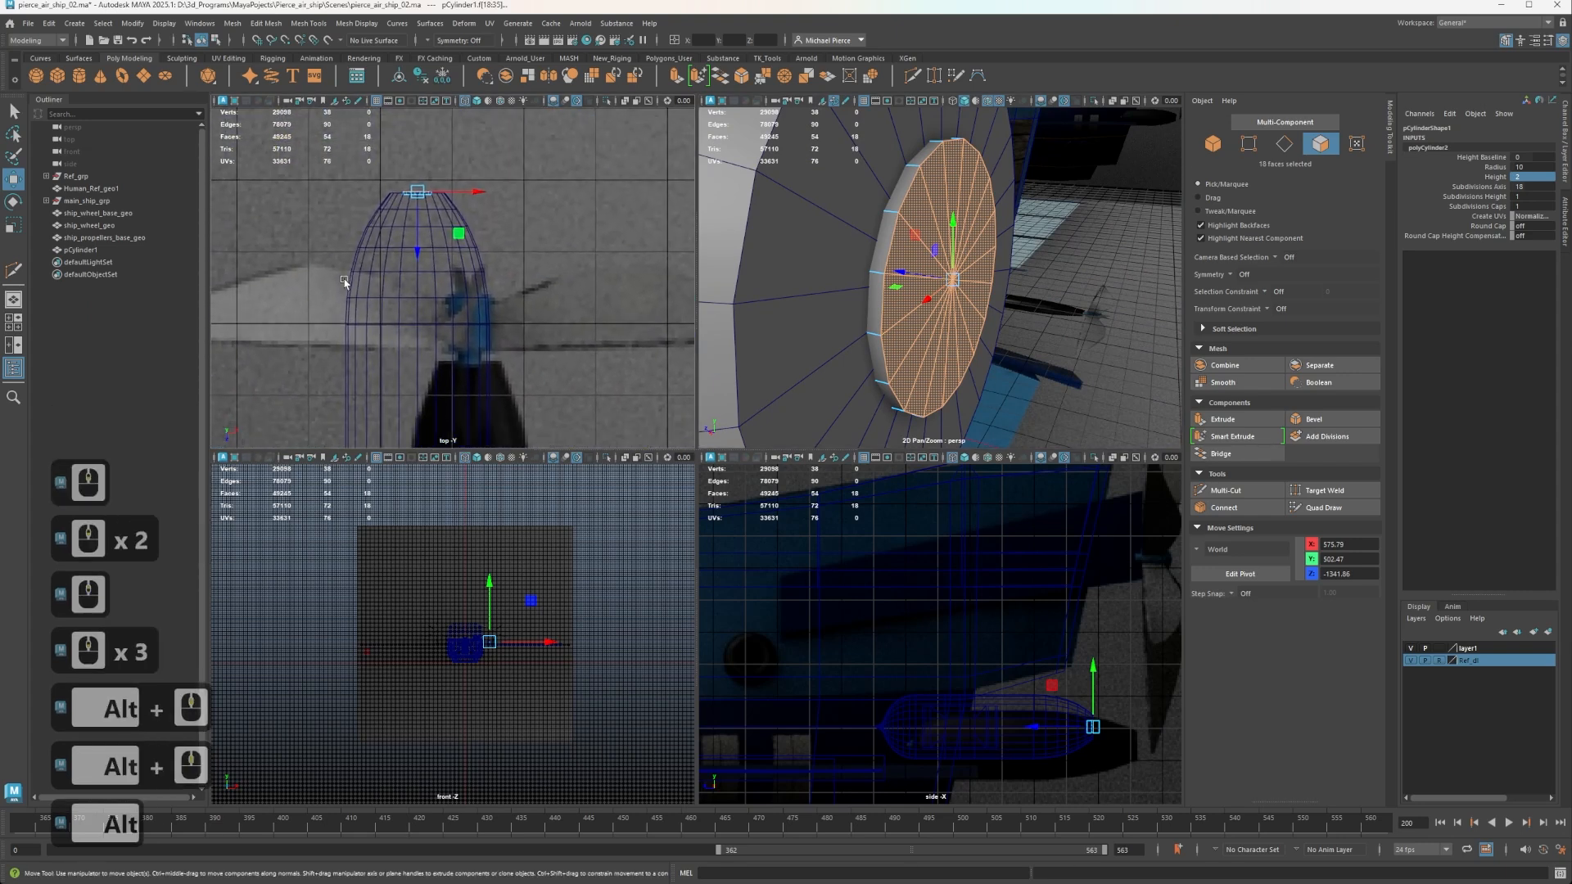
{"action": "scroll", "coordinate": [374, 270], "scroll_direction": "down", "scroll_amount": 18}
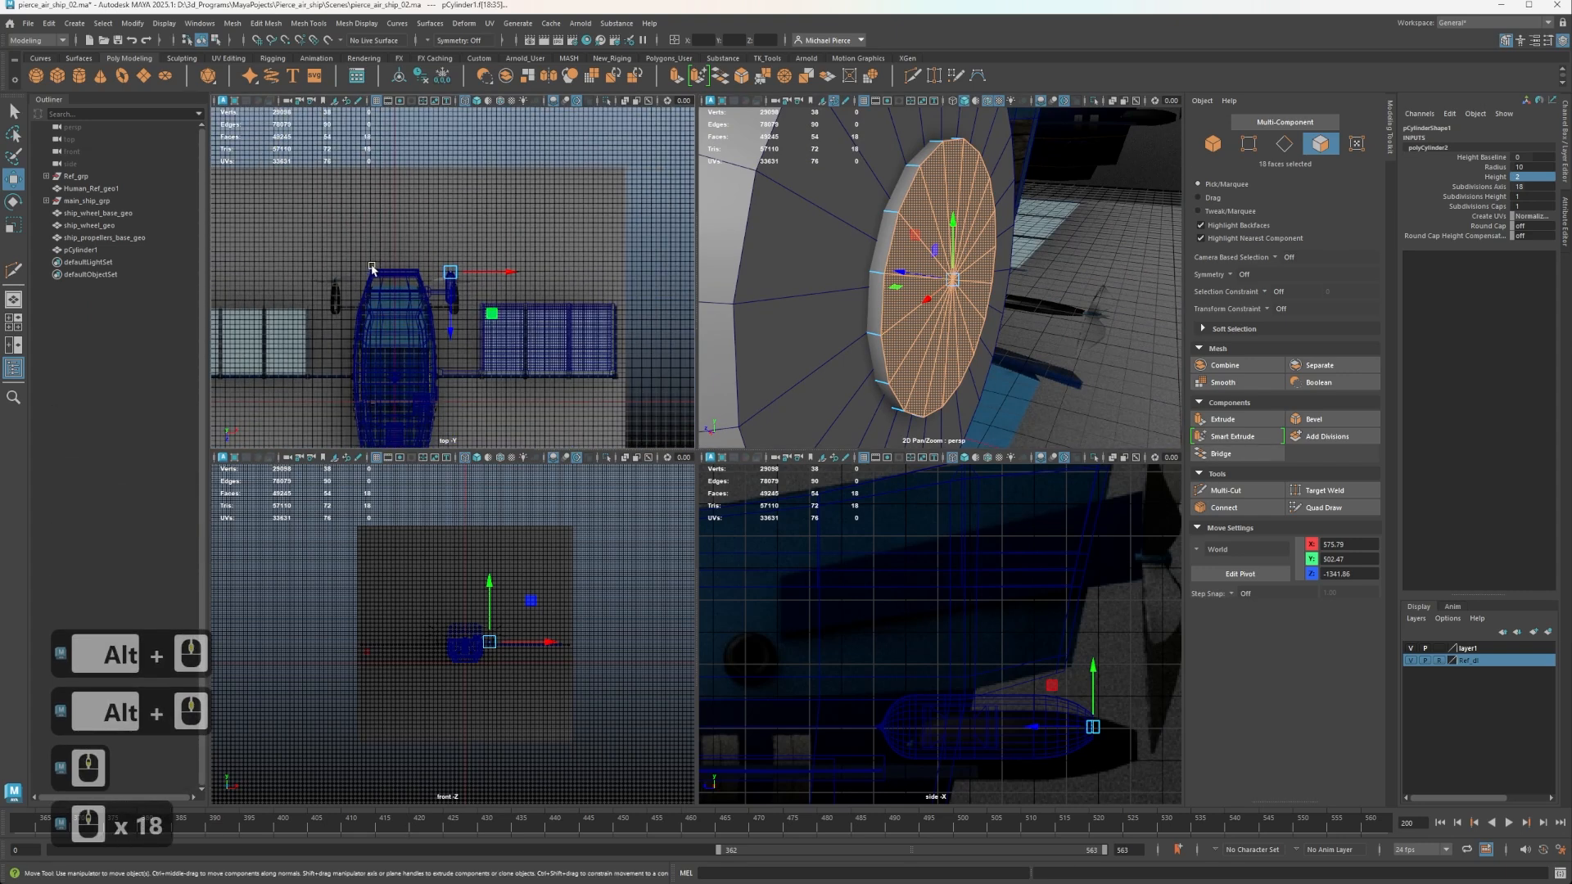
{"action": "scroll", "coordinate": [373, 271], "scroll_direction": "up", "scroll_amount": 5}
{"action": "scroll", "coordinate": [427, 279], "scroll_direction": "up", "scroll_amount": 10}
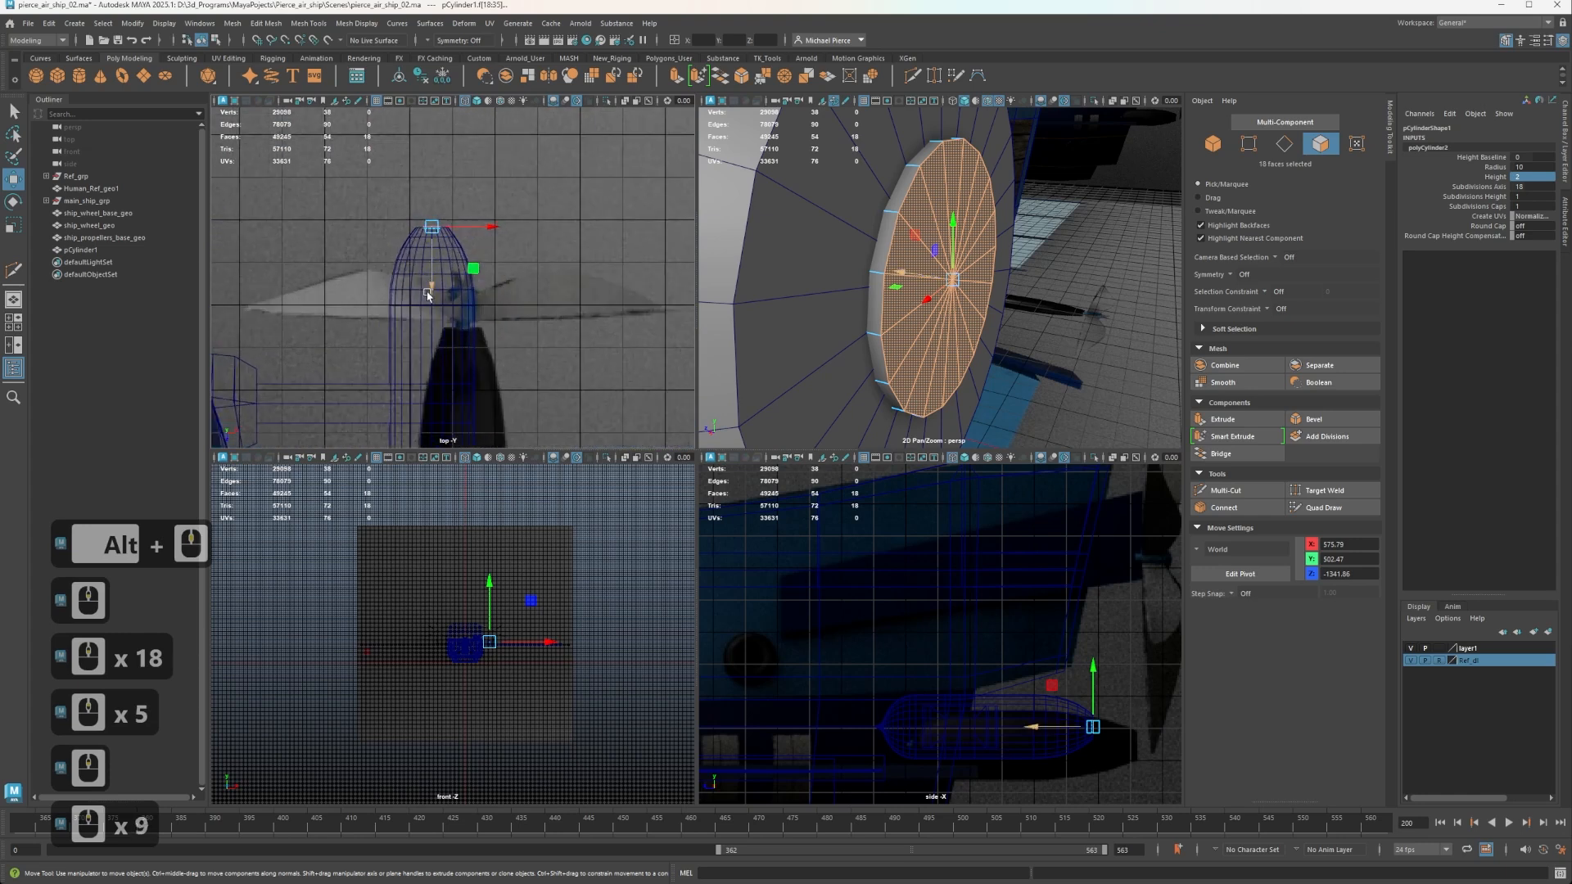
{"action": "scroll", "coordinate": [392, 245], "scroll_direction": "up", "scroll_amount": 3}
{"action": "left_click_drag", "start_coordinate": [421, 248], "coordinate": [421, 219], "text": "shift"}
{"action": "scroll", "coordinate": [950, 288], "scroll_direction": "down", "scroll_amount": 2}
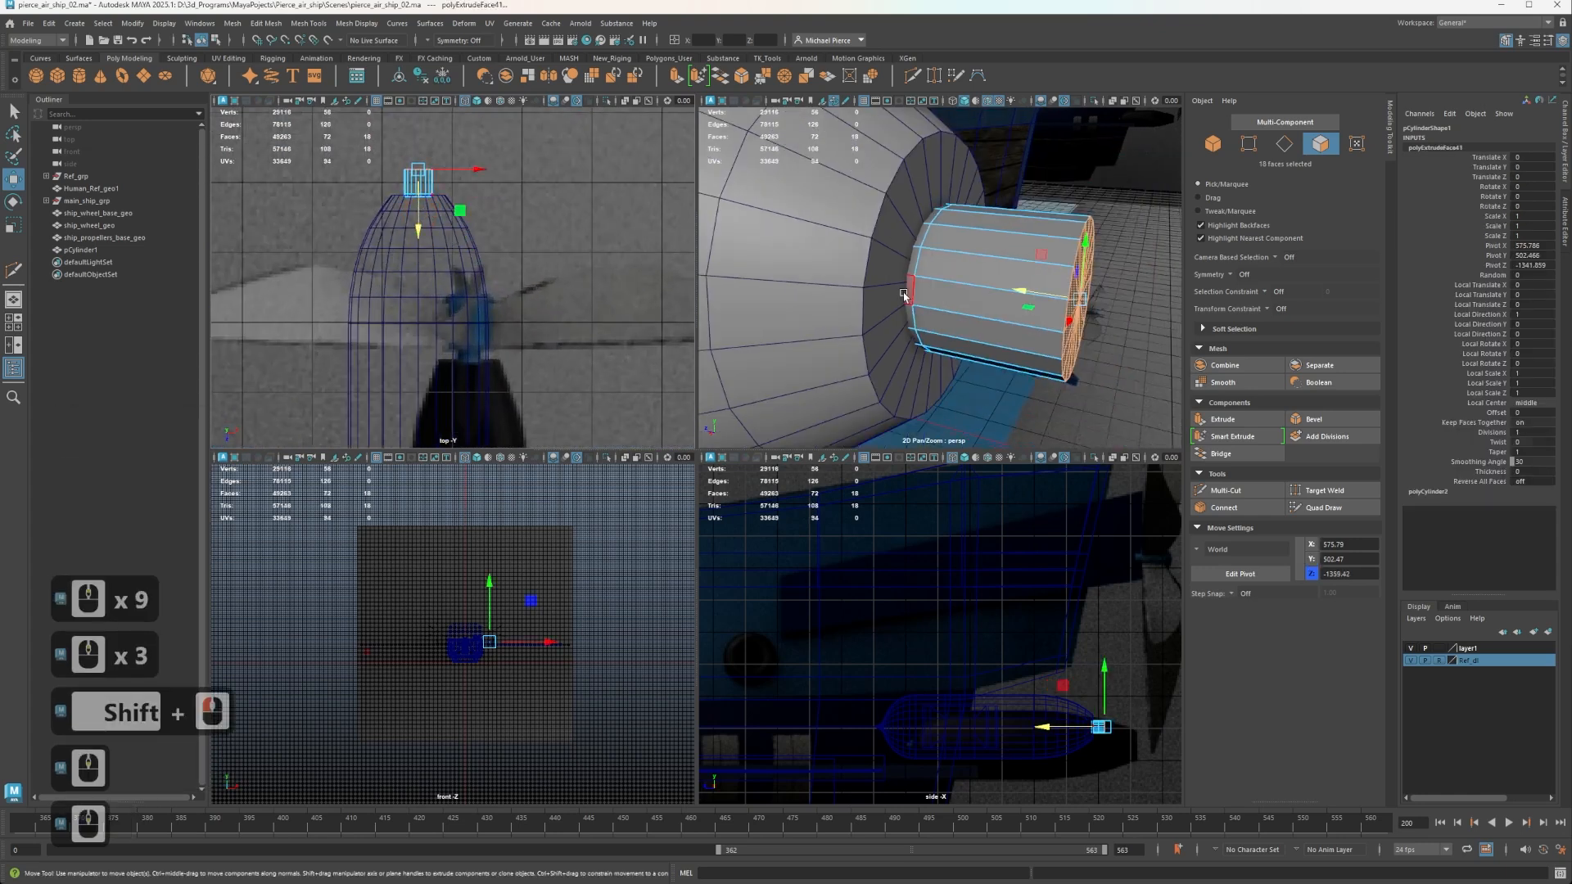
Extrude the shaft's end faces, scale them outward into a wider flange, and extrude them again.
{"action": "middle_click_drag", "start_coordinate": [960, 288], "coordinate": [890, 295], "text": "alt"}
{"action": "key", "text": "r"}
{"action": "left_click_drag", "start_coordinate": [1009, 306], "coordinate": [971, 289], "text": "shift"}
{"action": "left_click", "coordinate": [1049, 300], "text": "shift"}
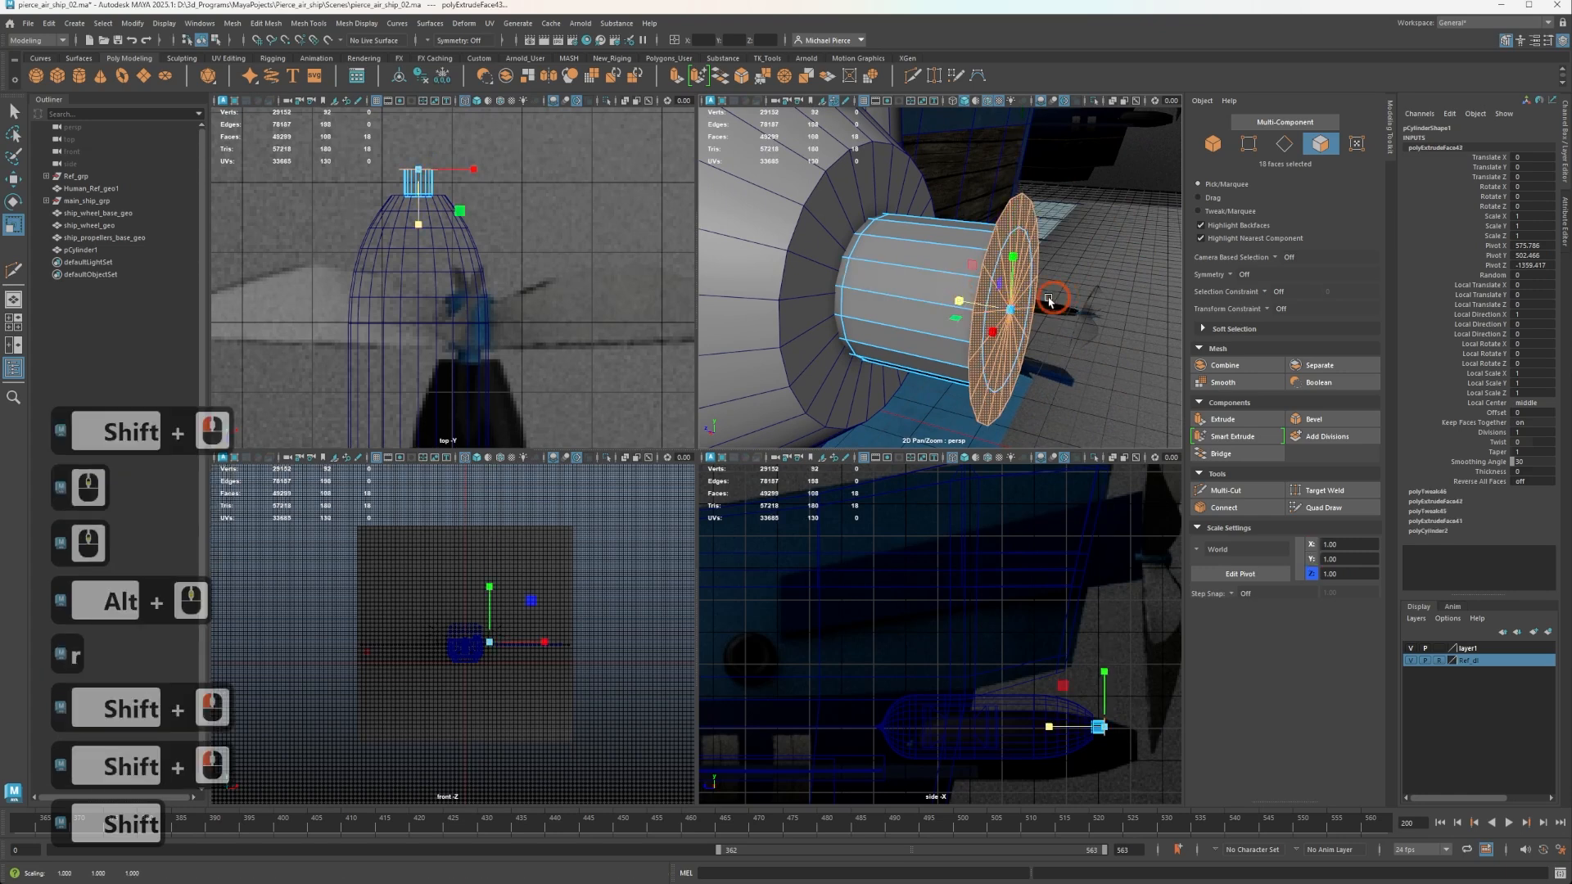
Move the extruded flange faces away from the pod to about Z -1400 to form the wide hub body.
{"action": "key", "text": "w"}
{"action": "left_click_drag", "start_coordinate": [959, 300], "coordinate": [1115, 337]}
{"action": "middle_click_drag", "start_coordinate": [1062, 300], "coordinate": [897, 274], "text": "alt"}
{"action": "mouse_move", "coordinate": [898, 274]}
{"action": "left_mouse_down", "text": "alt"}
{"action": "mouse_move", "coordinate": [1001, 277]}
{"action": "mouse_move", "coordinate": [897, 280]}
{"action": "left_mouse_up", "text": "alt"}
{"action": "middle_click_drag", "start_coordinate": [898, 280], "coordinate": [996, 319], "text": "alt"}
{"action": "left_click_drag", "start_coordinate": [997, 319], "coordinate": [859, 352], "text": "alt"}
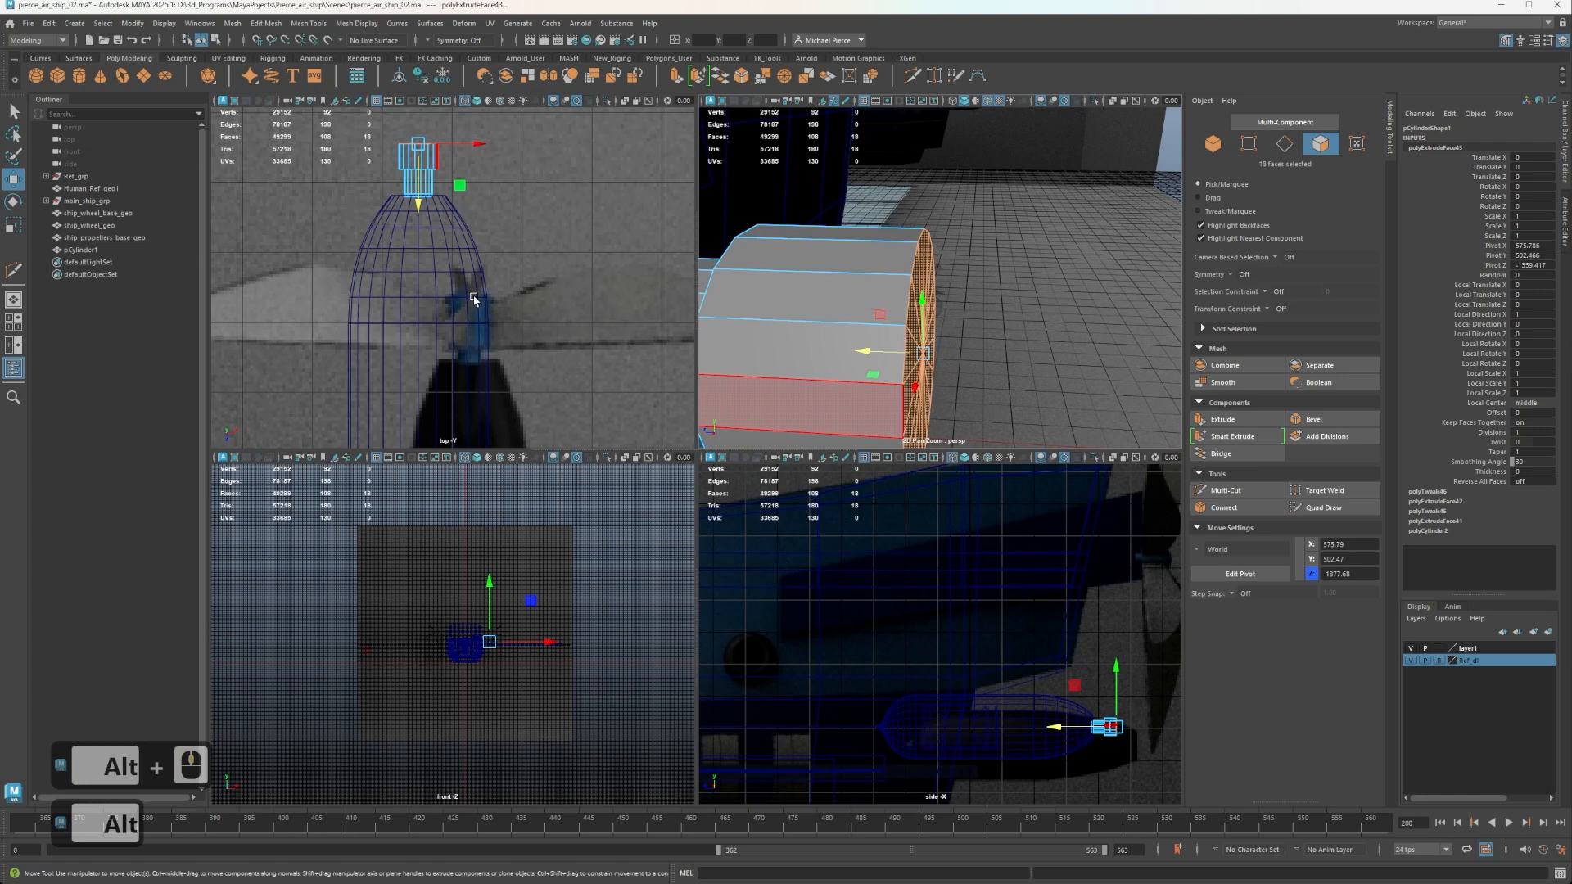
{"action": "middle_click_drag", "start_coordinate": [502, 324], "coordinate": [400, 390], "text": "alt"}
{"action": "left_click_drag", "start_coordinate": [861, 352], "coordinate": [929, 285]}
{"action": "scroll", "coordinate": [1064, 316], "scroll_direction": "down", "scroll_amount": 2}
{"action": "scroll", "coordinate": [927, 285], "scroll_direction": "up", "scroll_amount": 2, "text": "alt"}
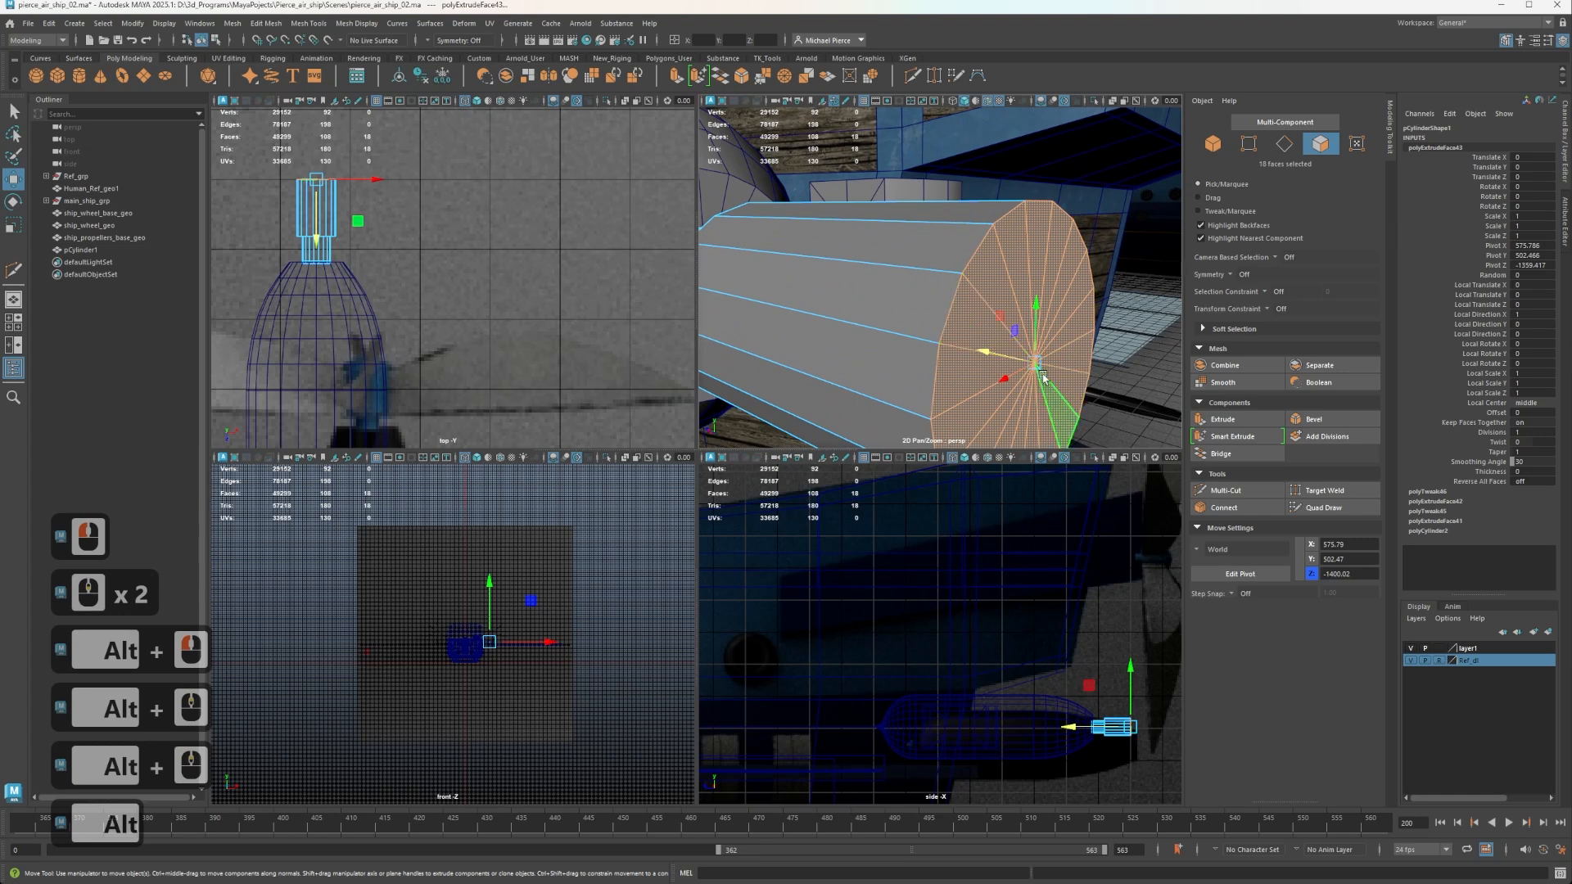
Repeatedly extrude the hub's end faces, shrinking and moving each ring outward to build a rounded nose.
{"action": "key", "text": "r"}
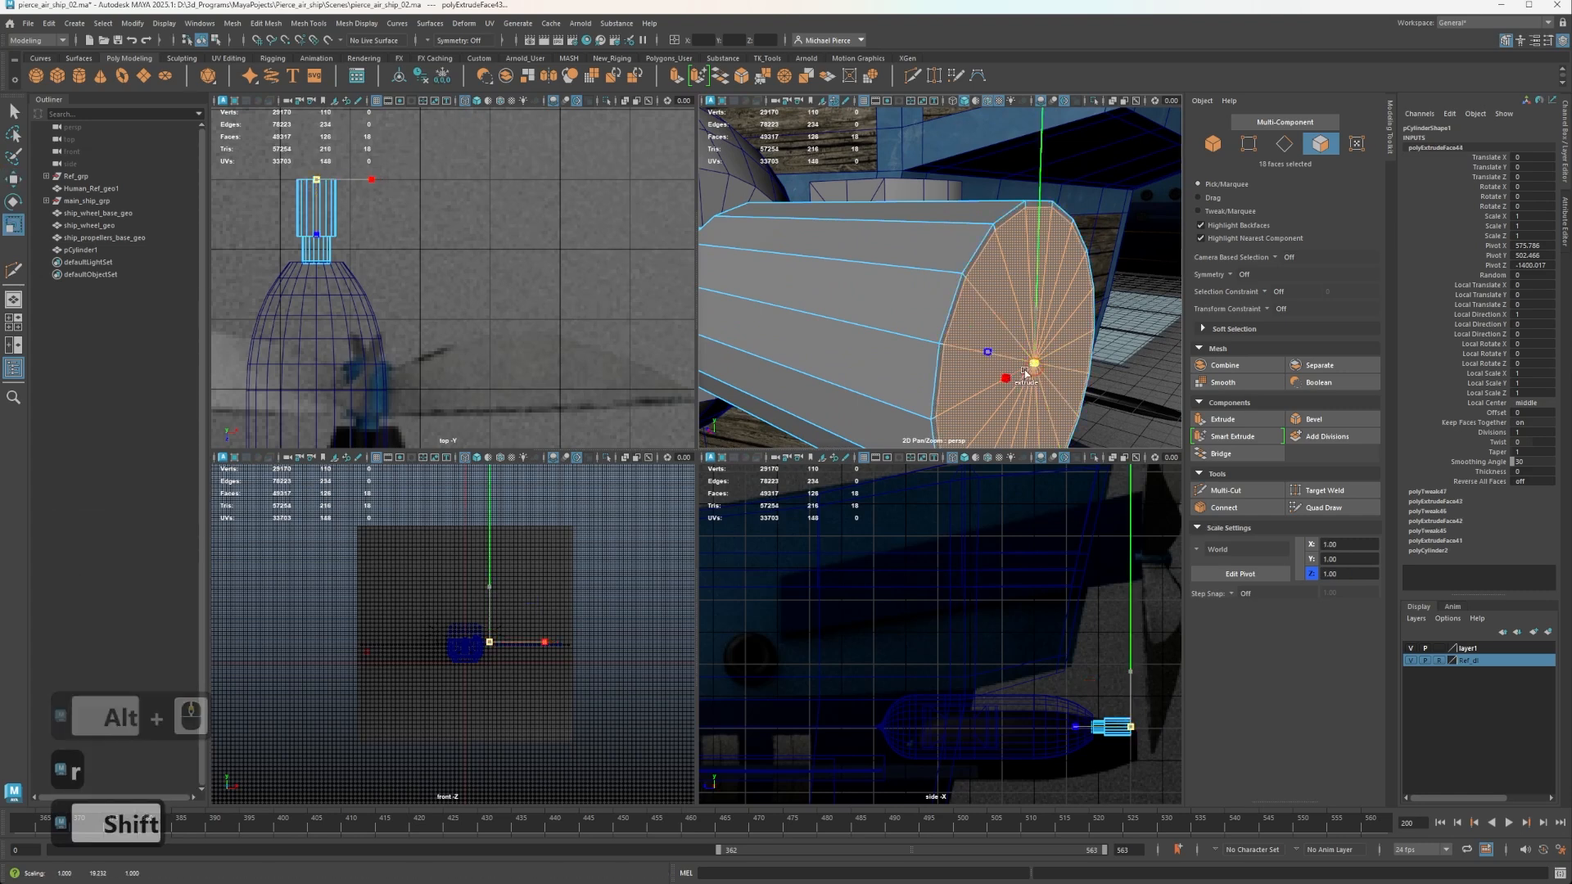
{"action": "left_click_drag", "start_coordinate": [993, 356], "coordinate": [1044, 376], "text": "shift"}
{"action": "key", "text": "w"}
{"action": "key", "text": "r"}
{"action": "key", "text": "w"}
{"action": "key", "text": "r"}
{"action": "left_click", "coordinate": [1033, 362]}
{"action": "key", "text": "w"}
{"action": "key", "text": "r"}
{"action": "key", "text": "w"}
{"action": "key", "text": "r"}
{"action": "key", "text": "w"}
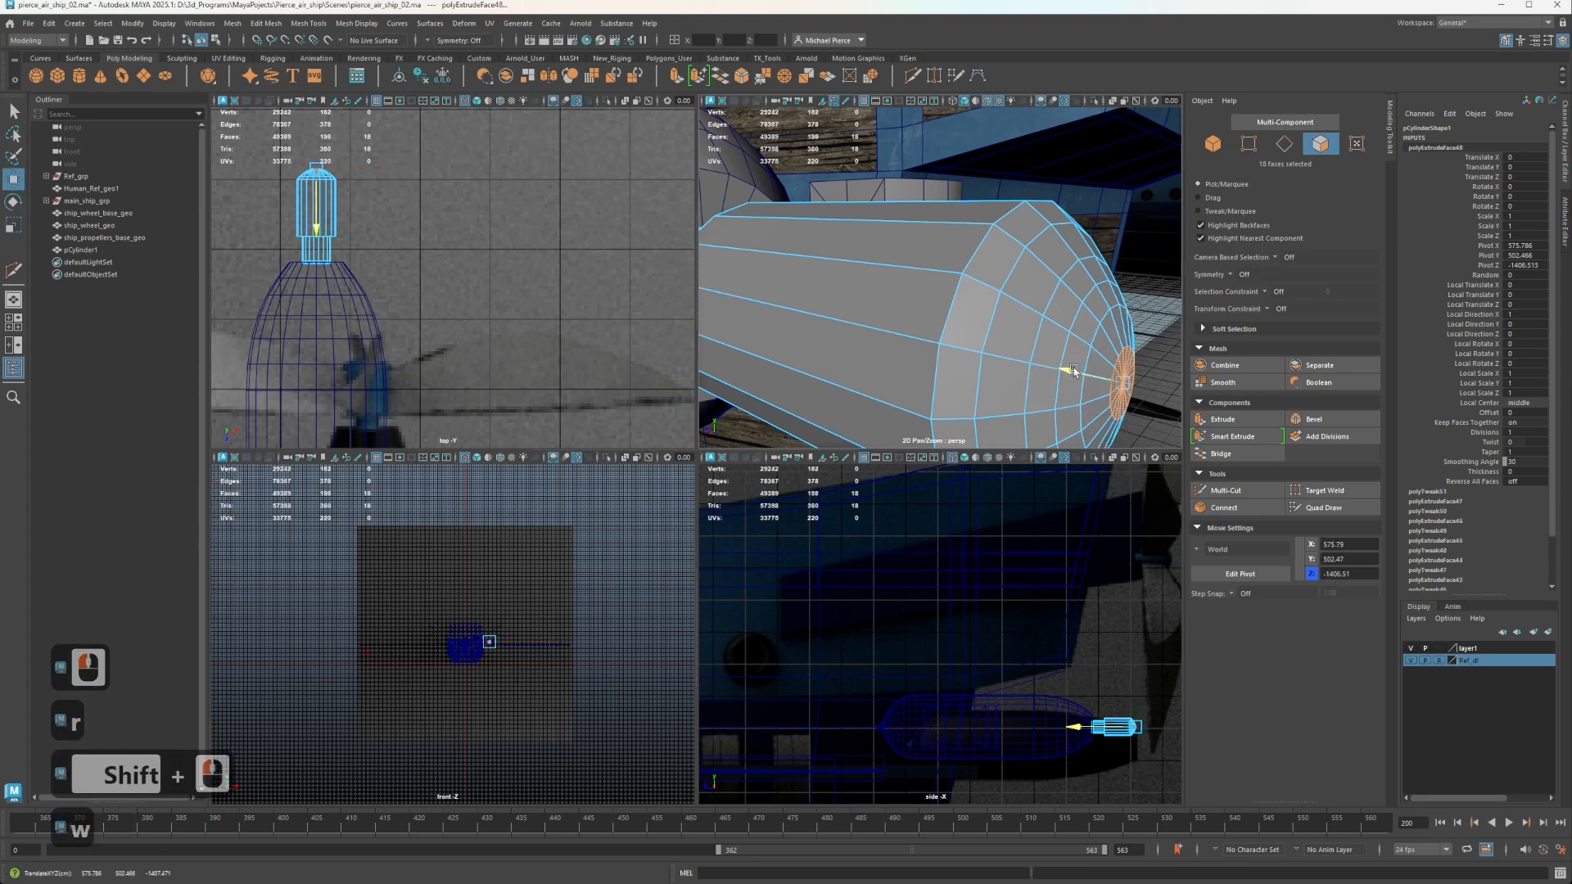
Extrude and shrink the nose's tip faces once more, and position them at about Z -1407.8.
{"action": "left_click", "coordinate": [1074, 371]}
{"action": "left_click_drag", "start_coordinate": [1073, 371], "coordinate": [1124, 400], "text": "shift"}
{"action": "key", "text": "r"}
{"action": "key", "text": "w"}
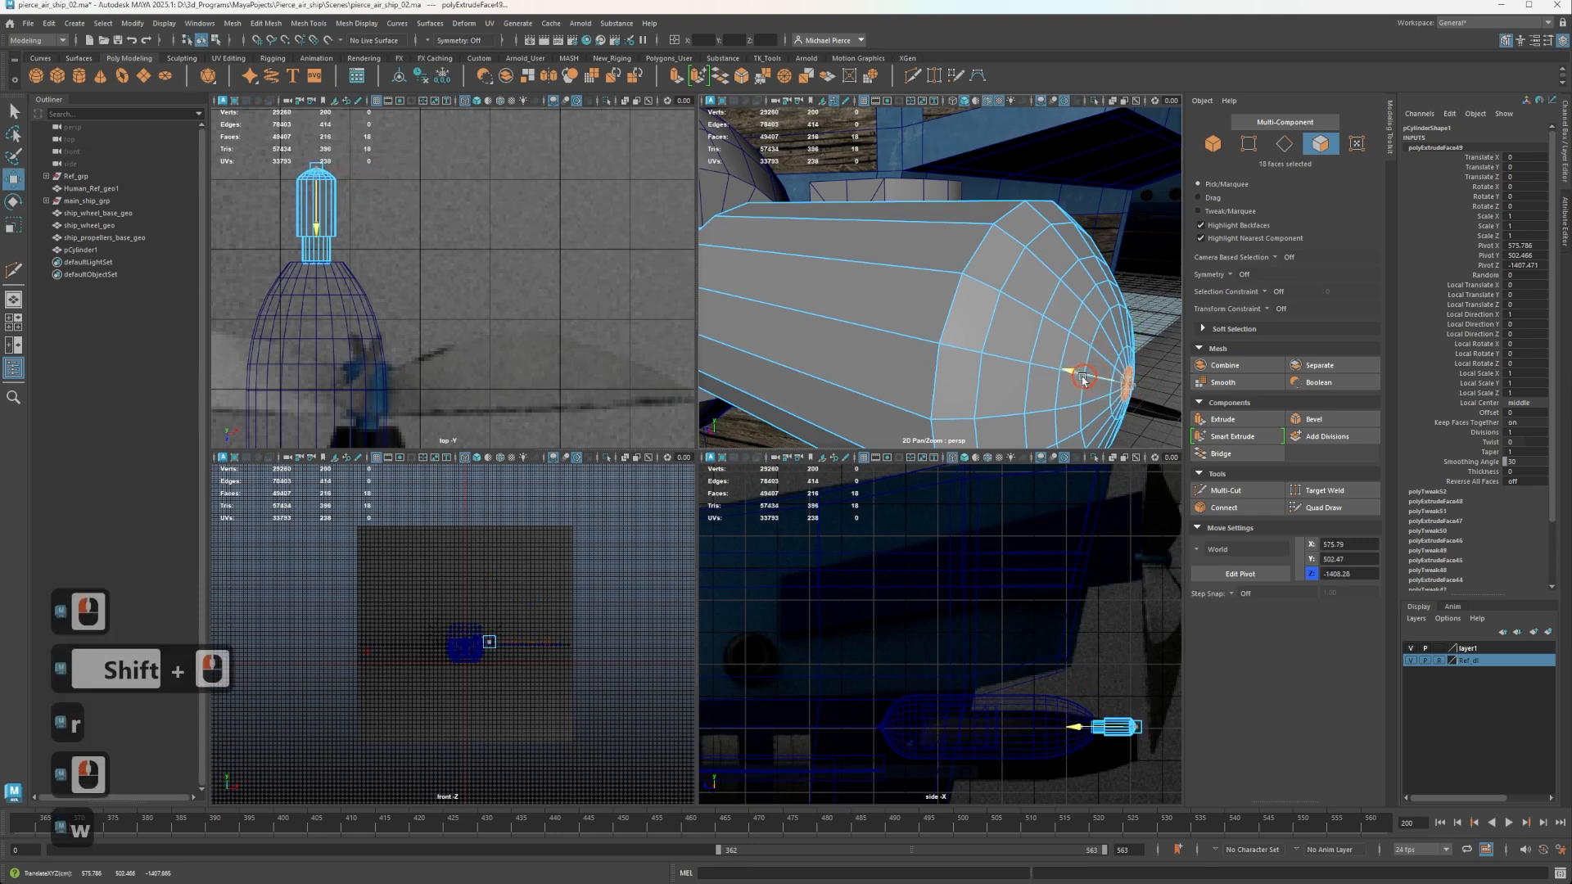
{"action": "left_click", "coordinate": [1064, 371]}
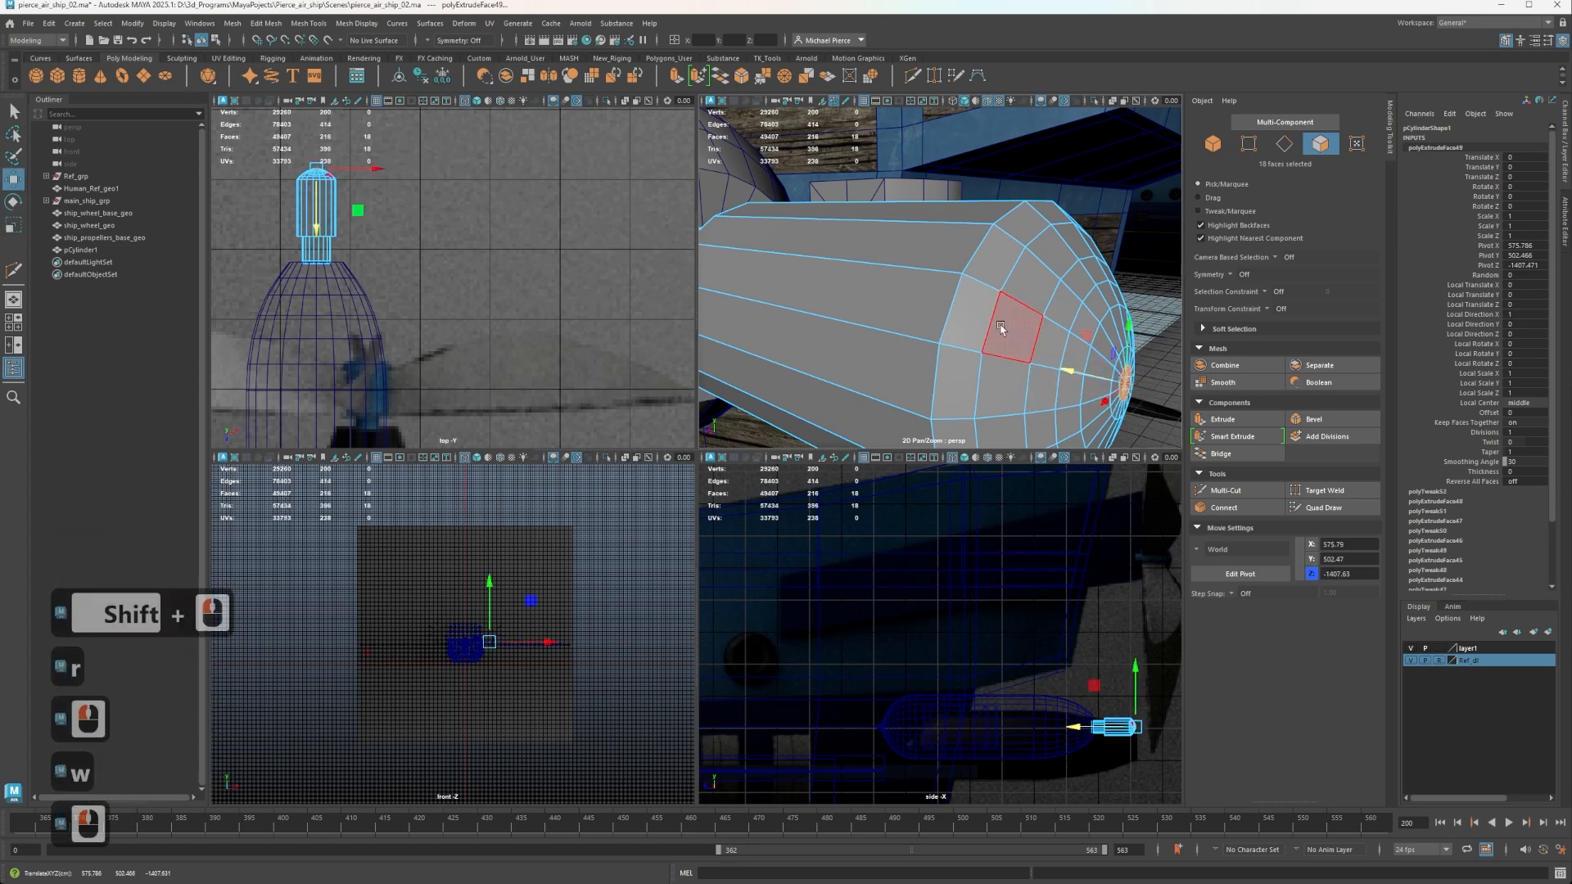
Return to object mode and examine the hub's shape from the side and the nose end.
{"action": "right_click_drag", "start_coordinate": [1013, 323], "coordinate": [1067, 304]}
{"action": "scroll", "coordinate": [1060, 323], "scroll_direction": "down", "scroll_amount": 2}
{"action": "scroll", "coordinate": [1044, 336], "scroll_direction": "up", "scroll_amount": 1}
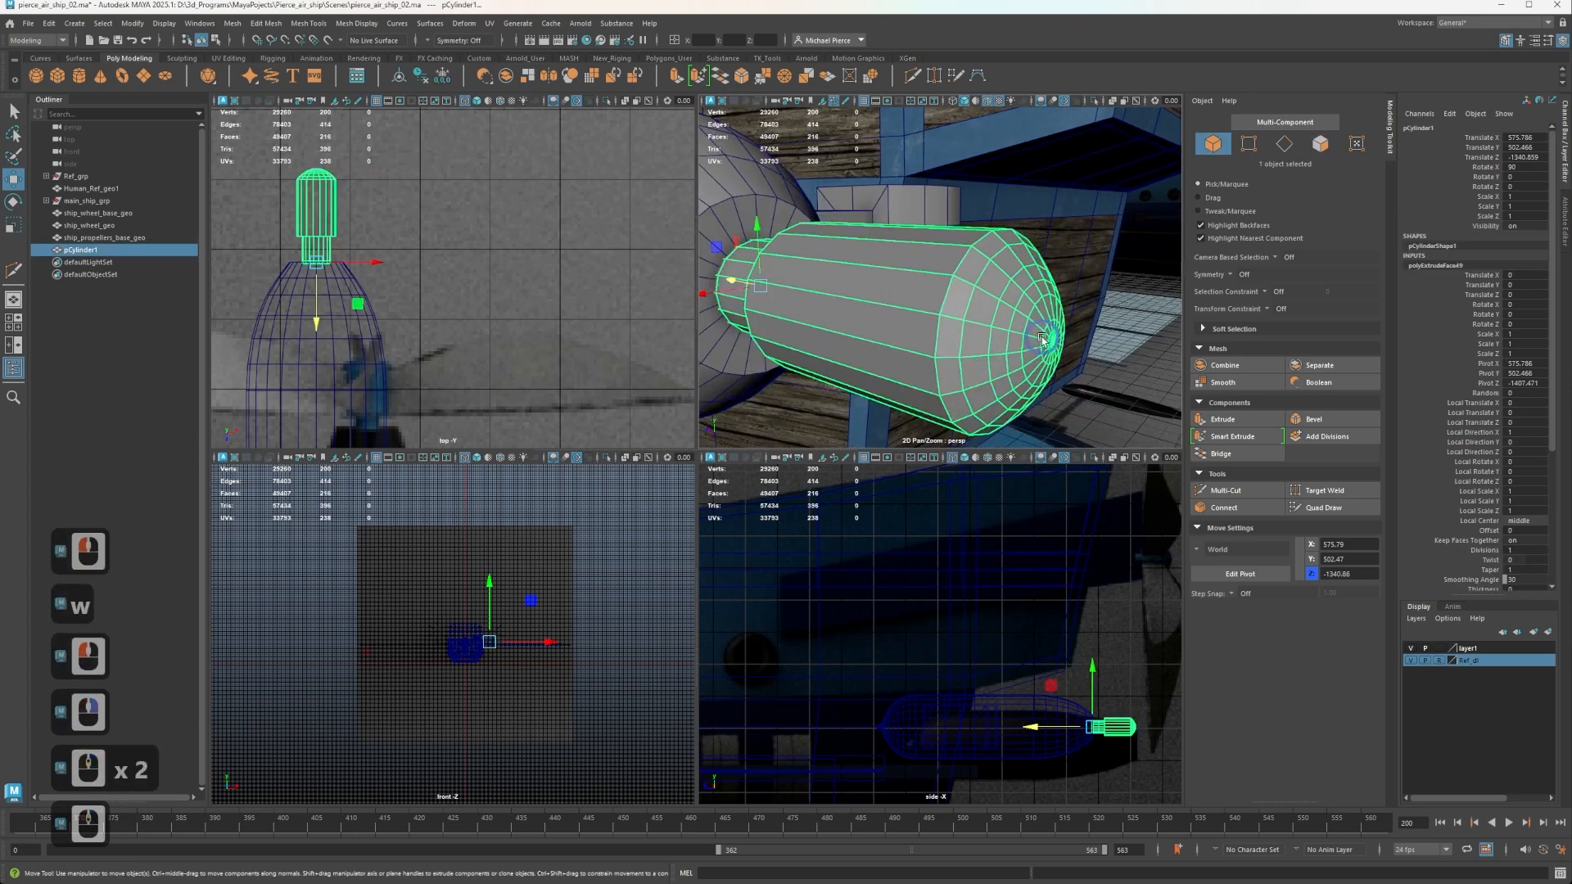
{"action": "left_click_drag", "start_coordinate": [1042, 339], "coordinate": [1080, 343], "text": "alt"}
{"action": "middle_click_drag", "start_coordinate": [1061, 342], "coordinate": [1019, 346], "text": "alt"}
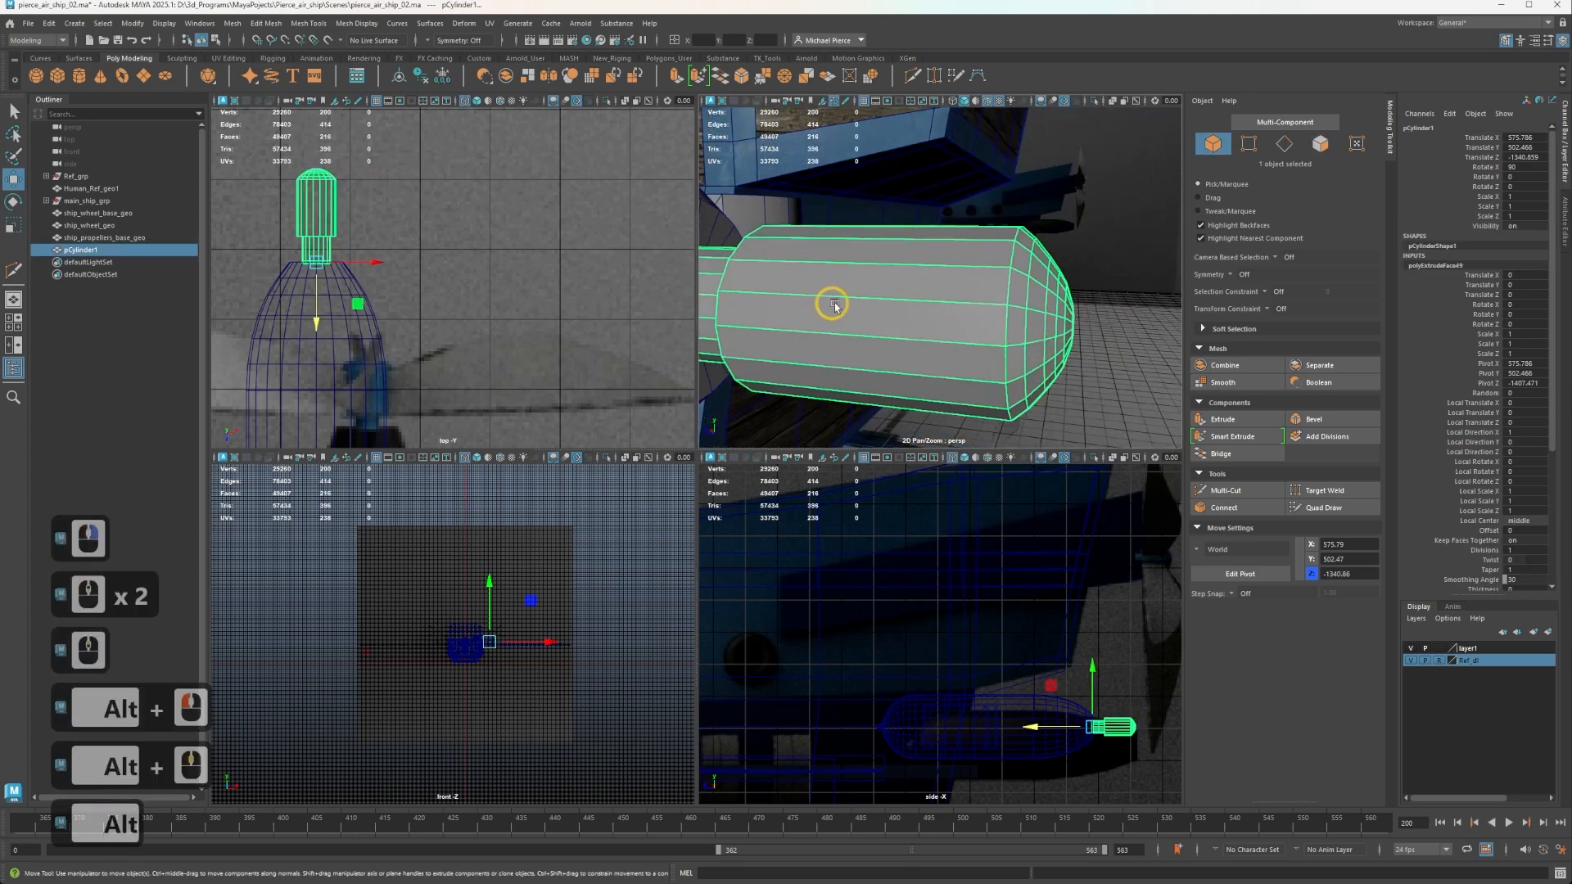
{"action": "scroll", "coordinate": [964, 334], "scroll_direction": "down", "scroll_amount": 2}
{"action": "left_click_drag", "start_coordinate": [966, 336], "coordinate": [870, 316], "text": "alt"}
{"action": "scroll", "coordinate": [872, 311], "scroll_direction": "up", "scroll_amount": 2, "text": "alt"}
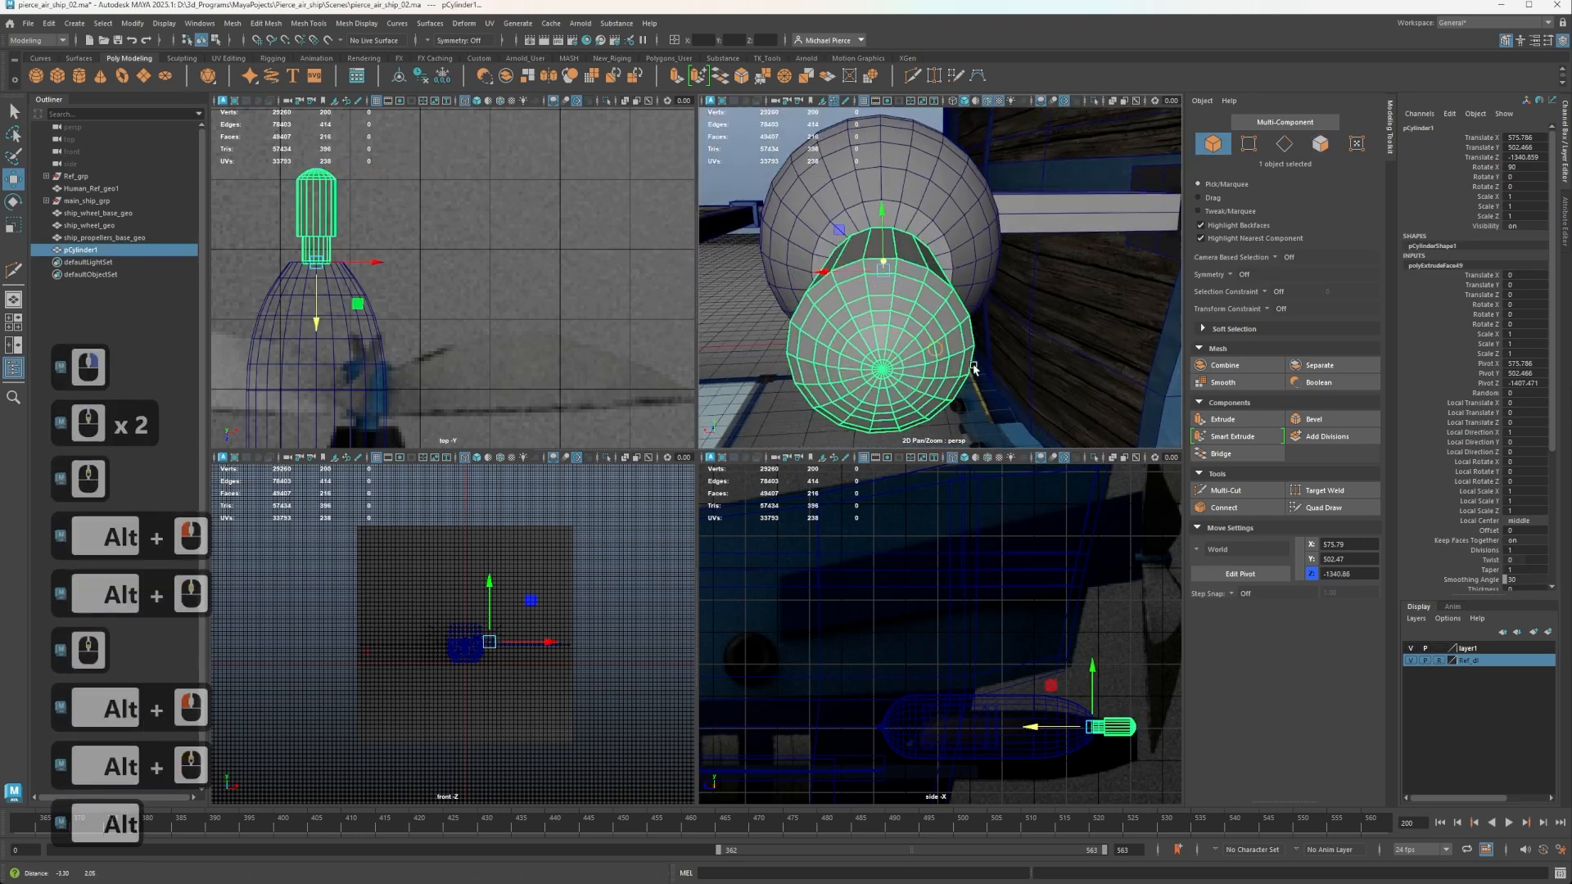
{"action": "middle_click_drag", "start_coordinate": [874, 301], "coordinate": [944, 330], "text": "alt"}
{"action": "scroll", "coordinate": [944, 330], "scroll_direction": "up", "scroll_amount": 1}
{"action": "right_click_drag", "start_coordinate": [917, 334], "coordinate": [995, 352]}
{"action": "left_click_drag", "start_coordinate": [966, 365], "coordinate": [921, 301], "text": "alt"}
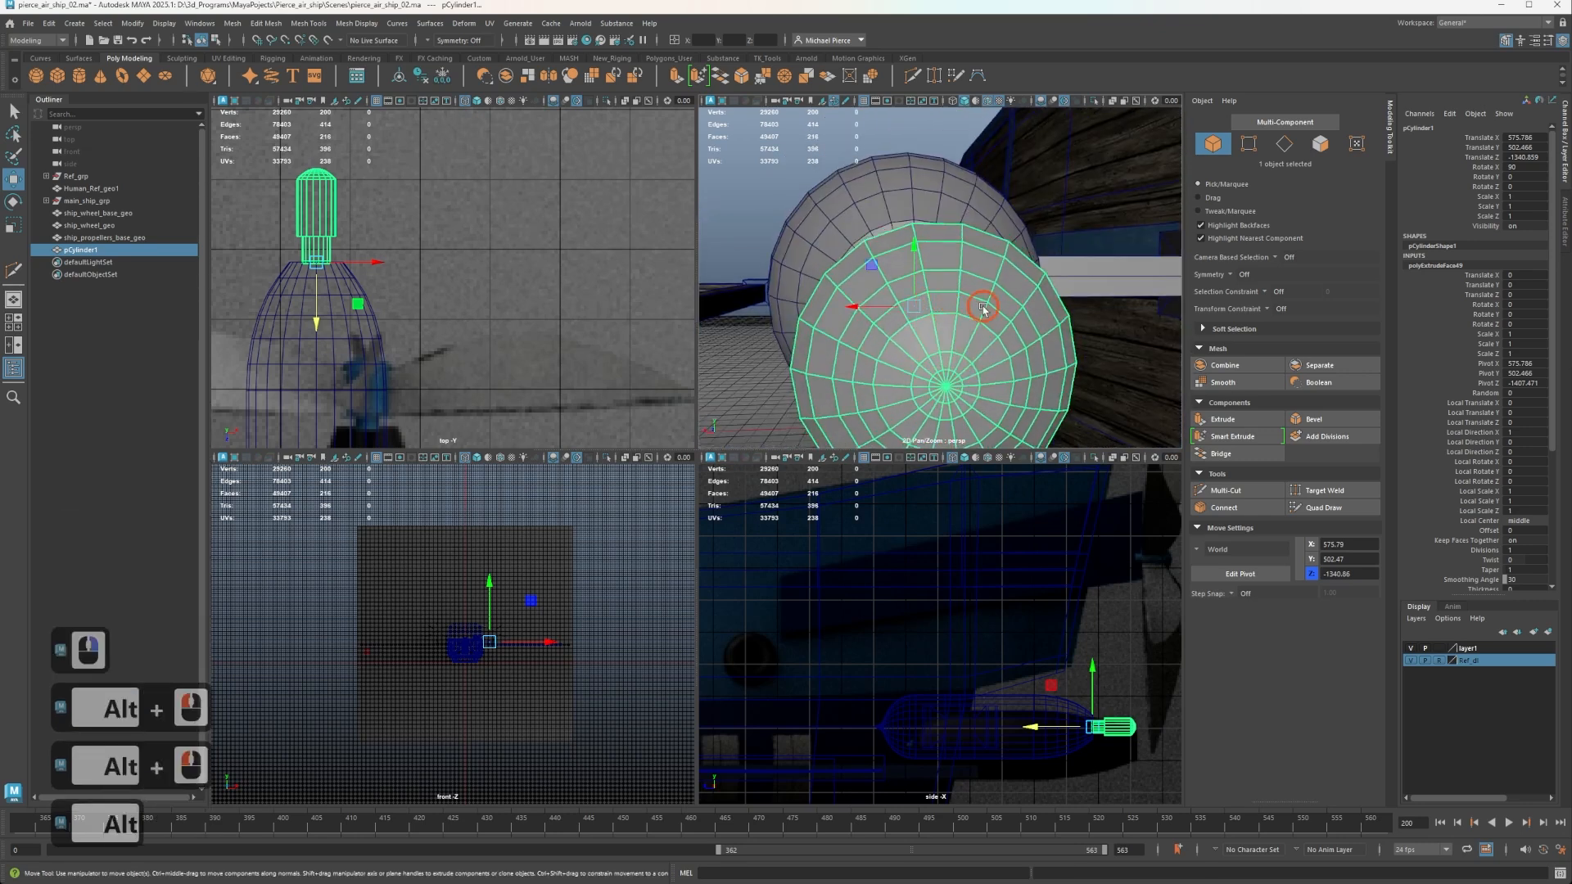
{"action": "left_click_drag", "start_coordinate": [973, 348], "coordinate": [1052, 384], "text": "alt"}
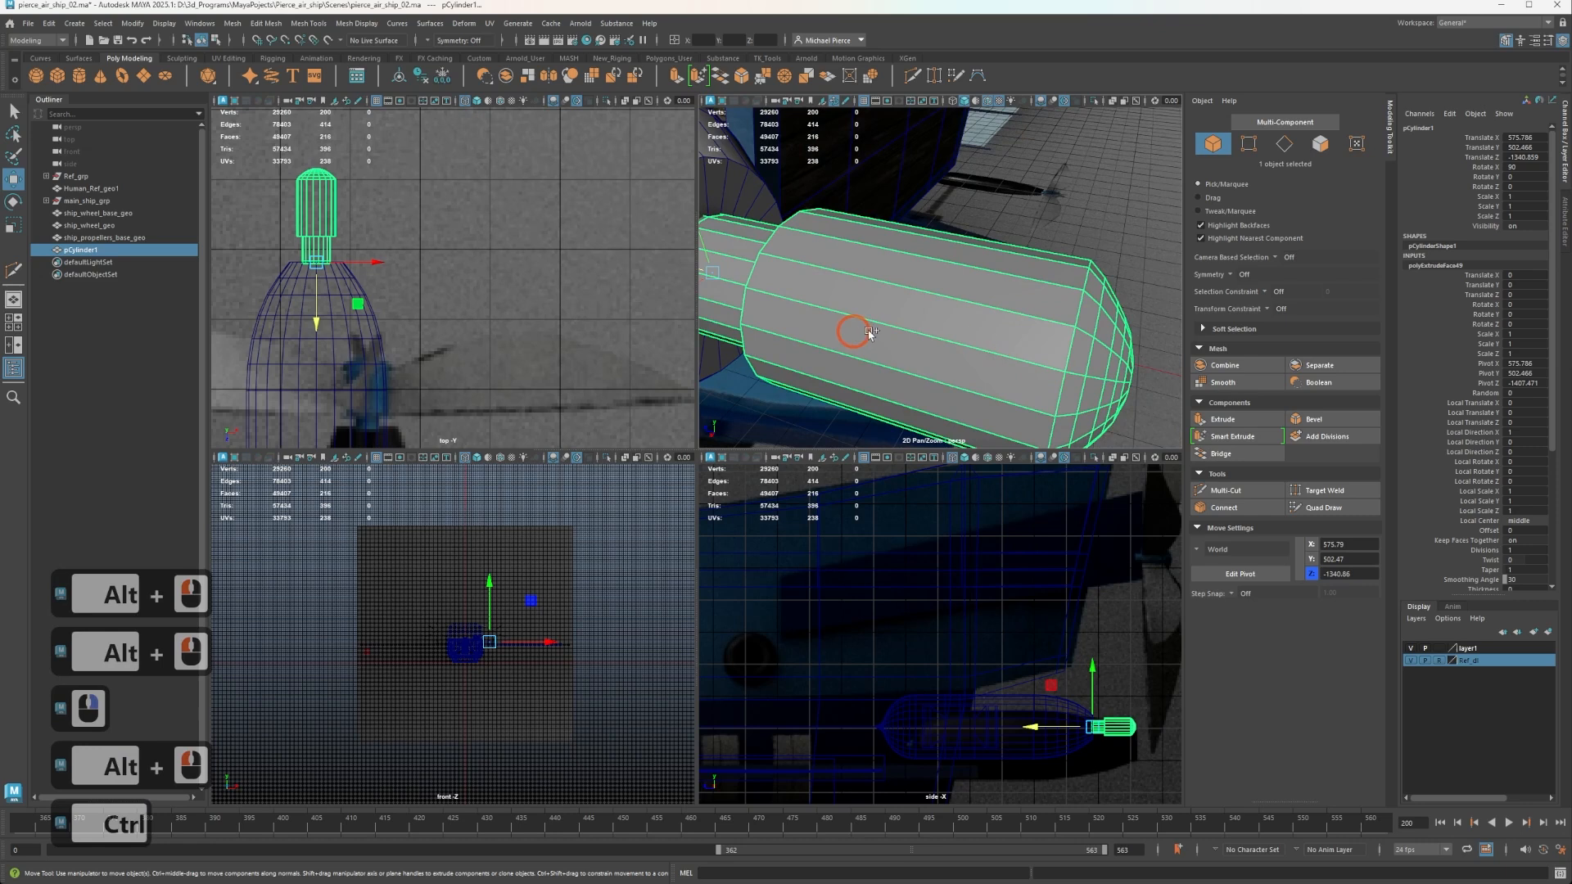
Insert three evenly spaced edge loops around the hub's wide body with the Multi-Cut tool.
{"action": "key", "text": "ctrl+shift+x"}
{"action": "left_click", "coordinate": [994, 286], "text": "ctrl"}
{"action": "left_click", "coordinate": [852, 268], "text": "ctrl"}
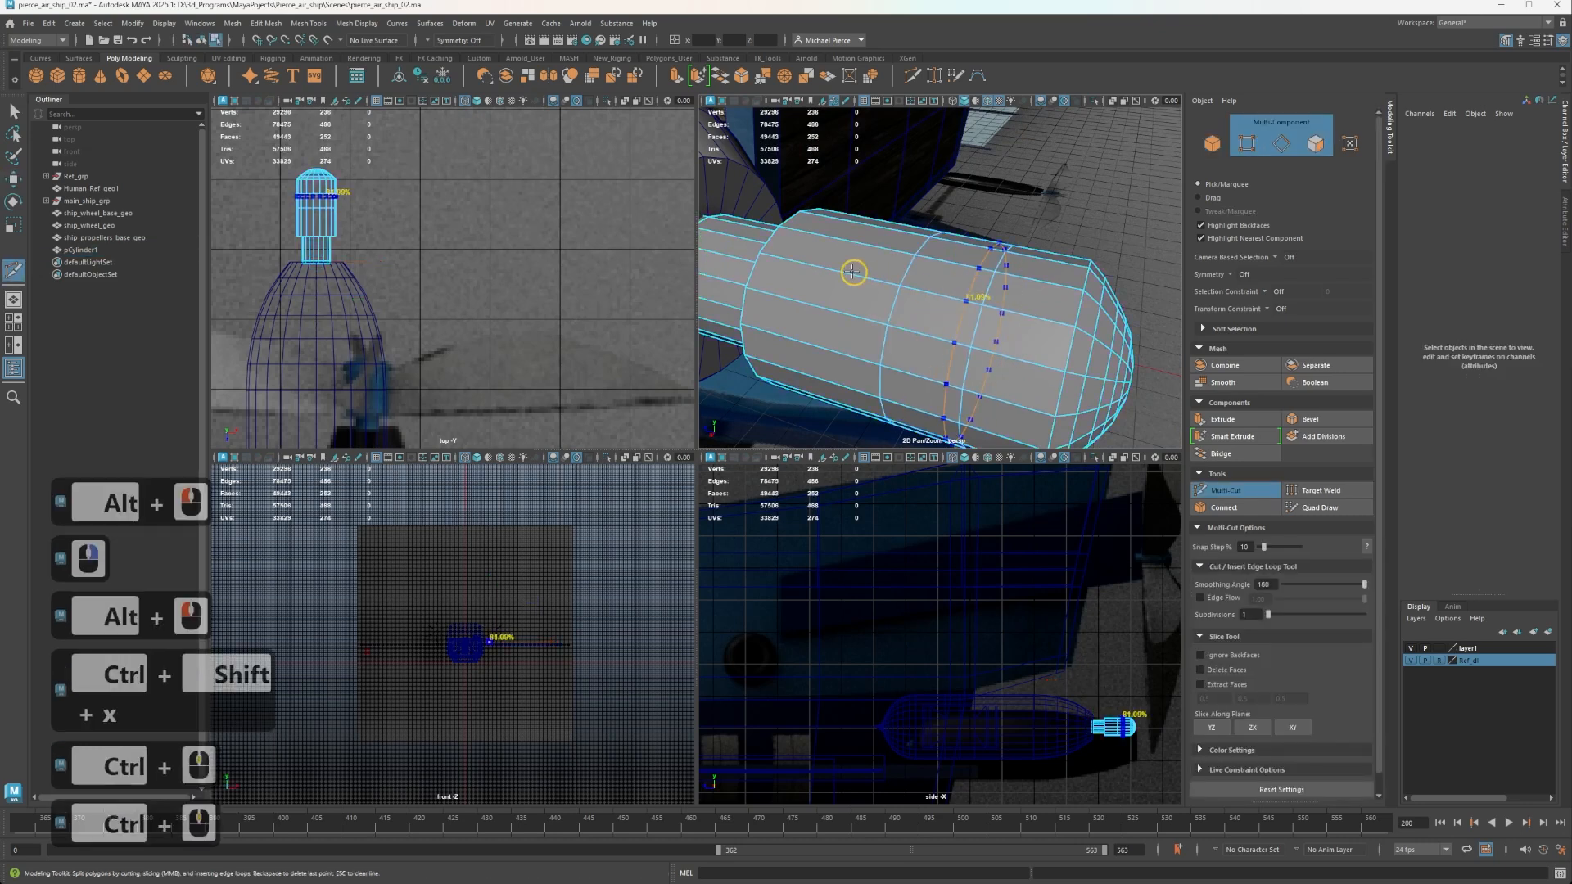
{"action": "left_click", "coordinate": [832, 270], "text": "ctrl"}
Detach a three-segment-wide wedge of the hub along two lengthwise edge lines running from its nose.
{"action": "scroll", "coordinate": [914, 218], "scroll_direction": "down", "scroll_amount": 2}
{"action": "left_click_drag", "start_coordinate": [1122, 283], "coordinate": [1025, 298], "text": "alt"}
{"action": "scroll", "coordinate": [970, 320], "scroll_direction": "up", "scroll_amount": 2}
{"action": "right_click_drag", "start_coordinate": [969, 319], "coordinate": [954, 283]}
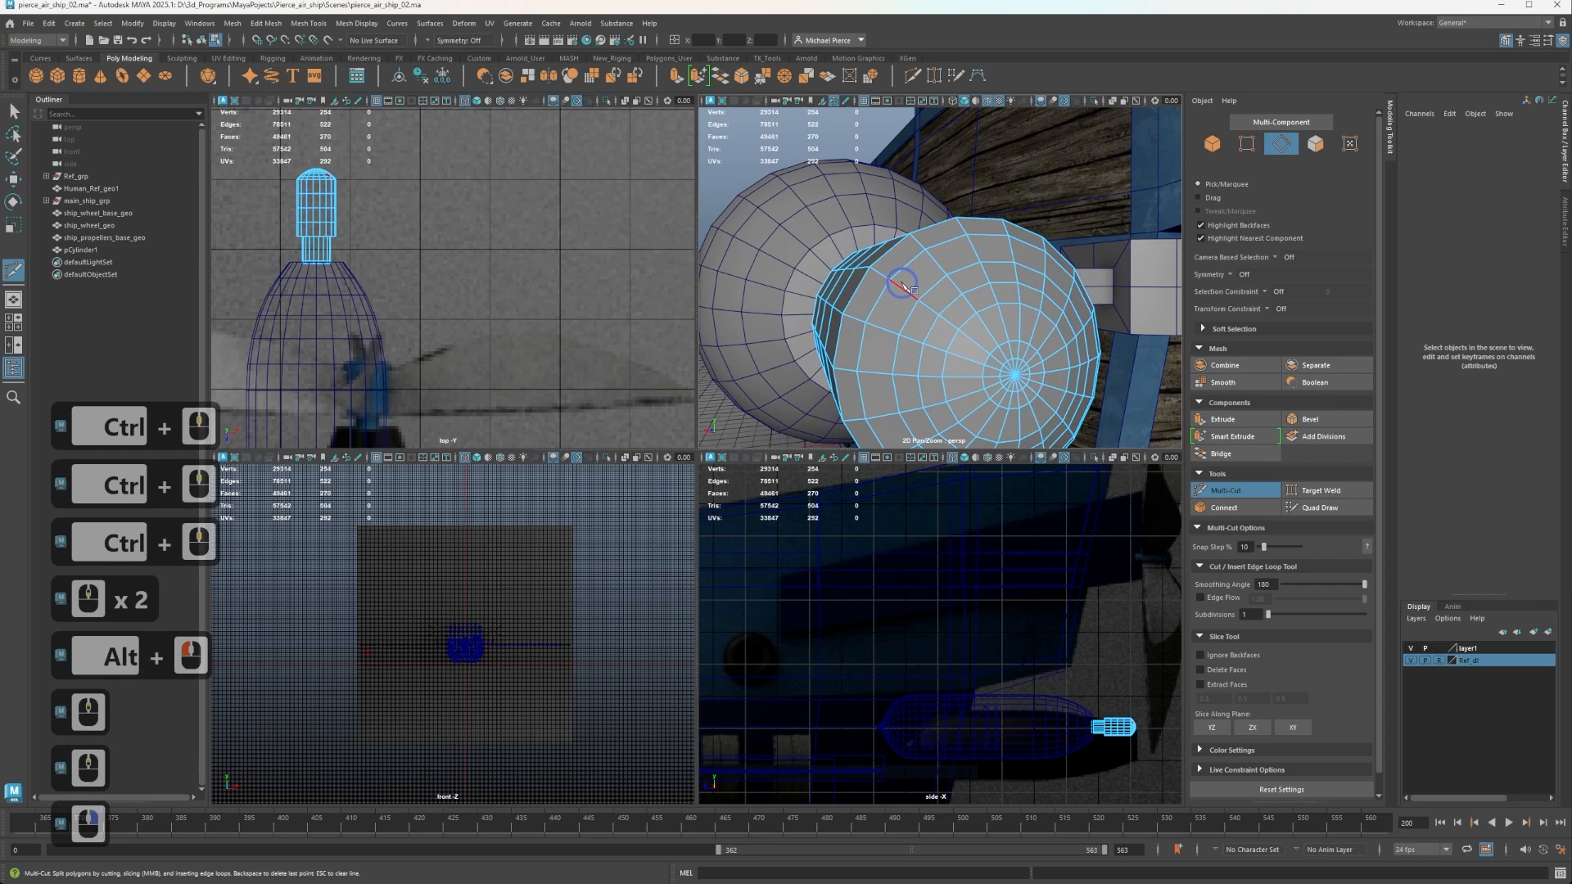
{"action": "left_click_drag", "start_coordinate": [992, 287], "coordinate": [901, 297], "text": "alt"}
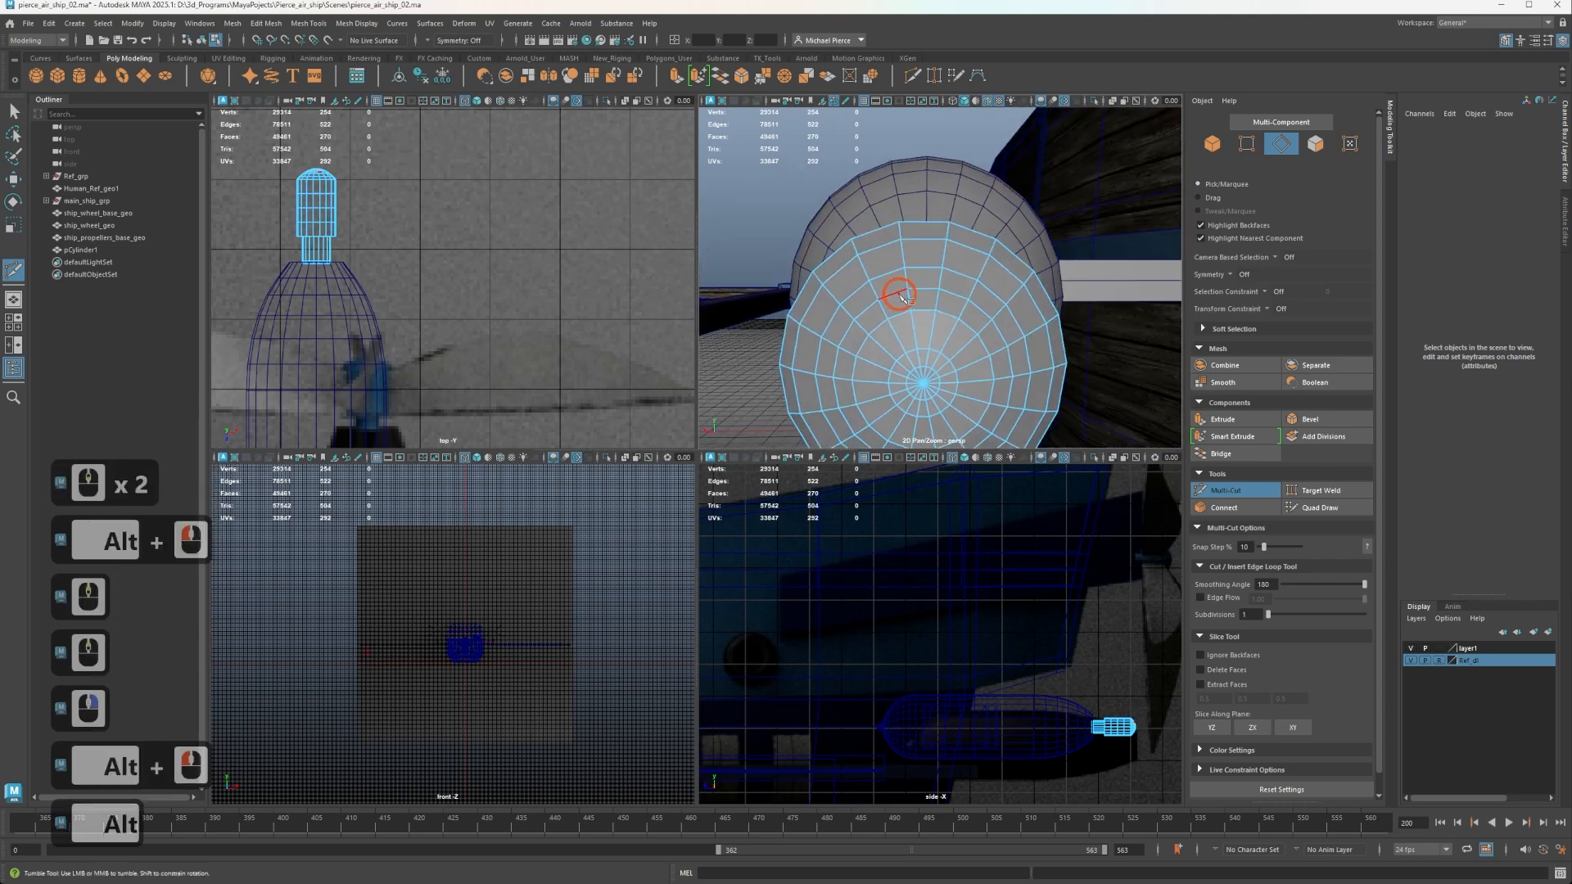
{"action": "key", "text": "q"}
{"action": "double_click", "coordinate": [871, 287], "text": "shift"}
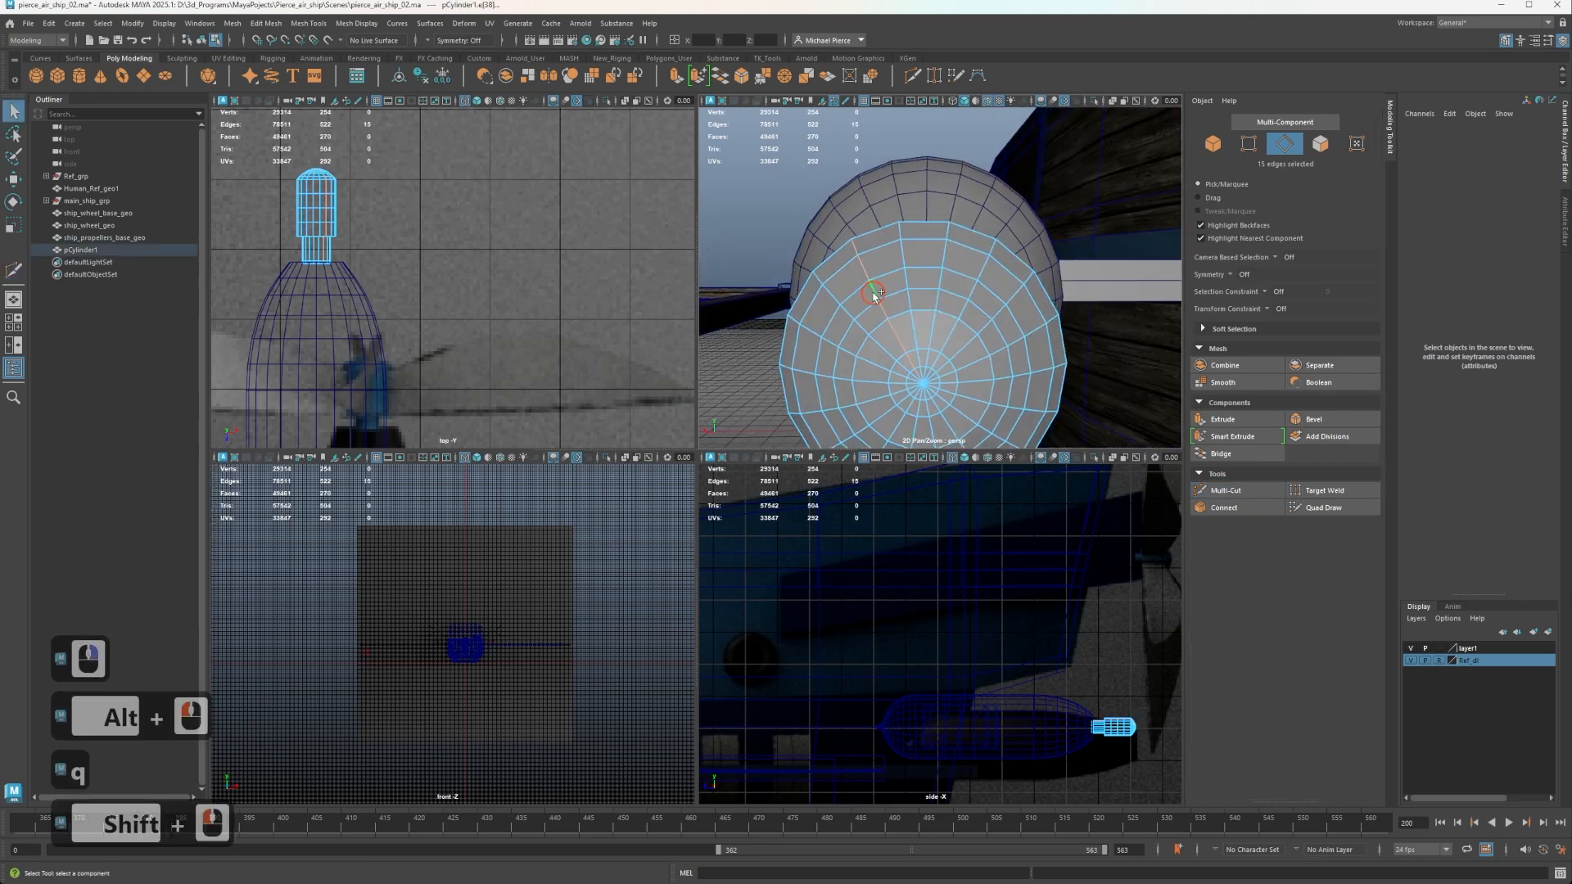
{"action": "double_click", "coordinate": [973, 293], "text": "shift"}
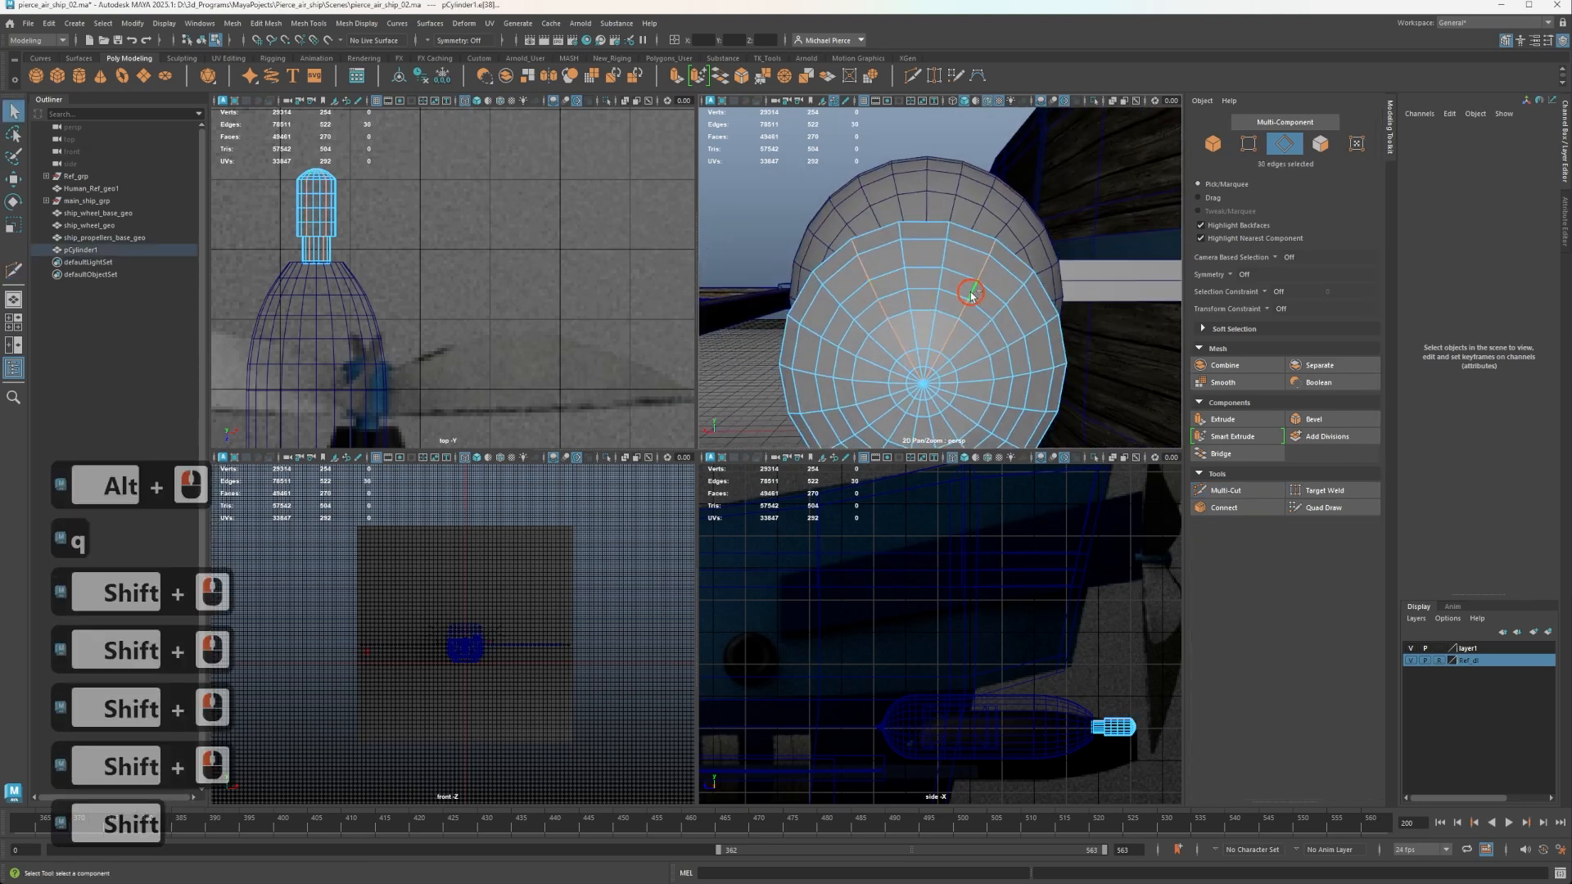
{"action": "left_click_drag", "start_coordinate": [938, 331], "coordinate": [846, 253], "text": "alt"}
{"action": "right_click", "coordinate": [947, 257], "text": "shift"}
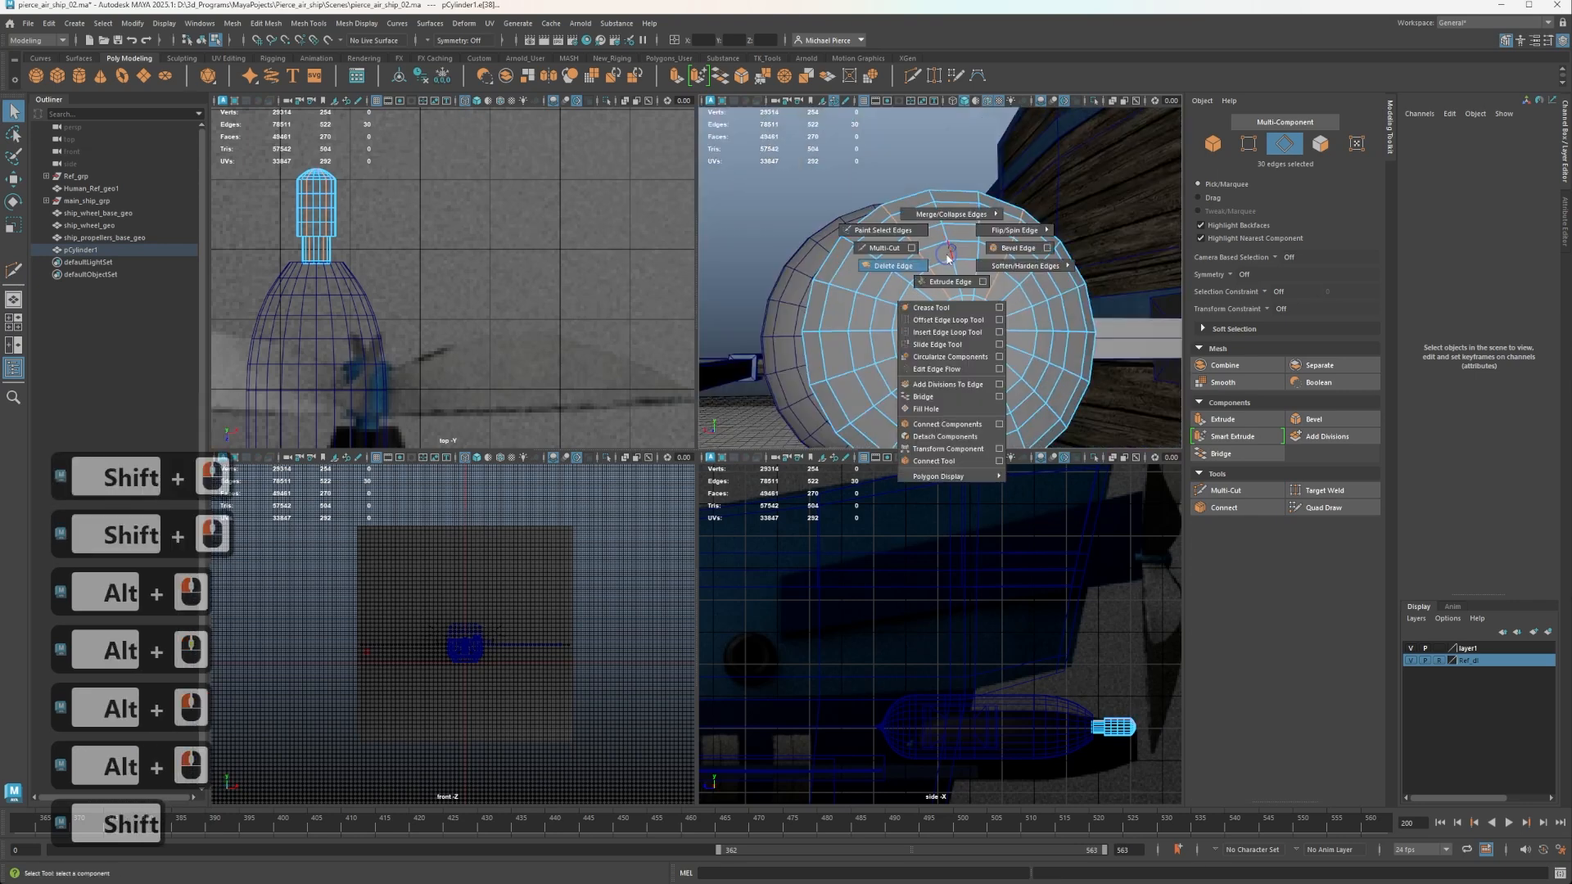
{"action": "right_click", "coordinate": [954, 437], "text": "shift"}
Delete the rest of the hub's faces, keep only the detached wedge, and return to object mode.
{"action": "right_click_drag", "start_coordinate": [928, 327], "coordinate": [926, 355]}
{"action": "double_click", "coordinate": [909, 352]}
{"action": "key", "text": "Delete"}
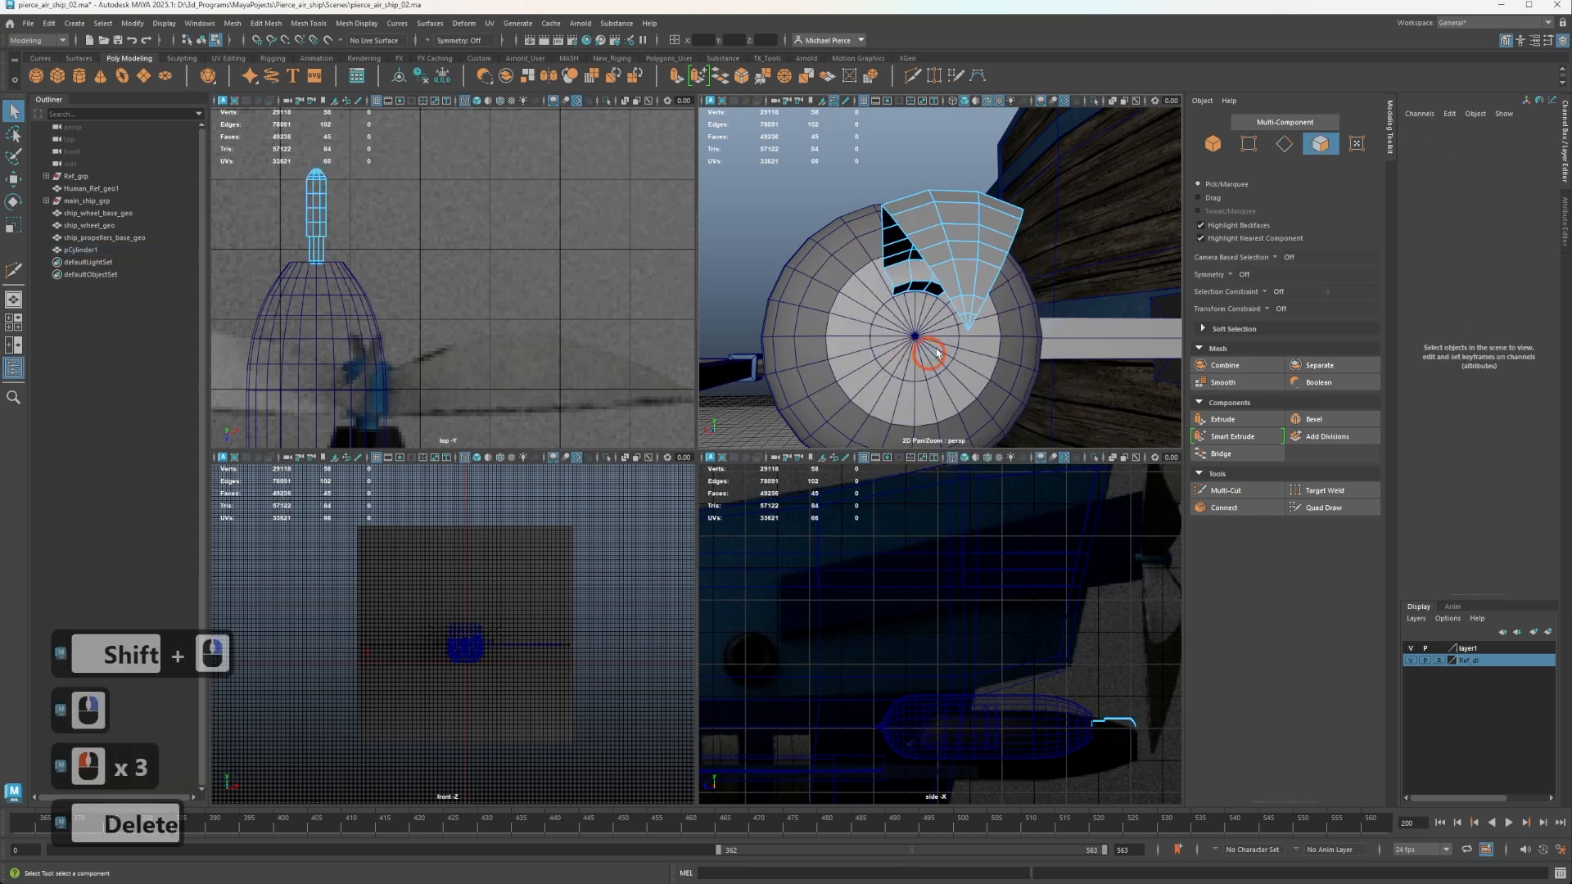
{"action": "mouse_move", "coordinate": [950, 324]}
{"action": "left_mouse_down", "text": "alt"}
{"action": "mouse_move", "coordinate": [1035, 383]}
{"action": "mouse_move", "coordinate": [955, 308]}
{"action": "left_mouse_up", "text": "alt"}
{"action": "right_click_drag", "start_coordinate": [942, 306], "coordinate": [1011, 286]}
{"action": "scroll", "coordinate": [1004, 299], "scroll_direction": "down", "scroll_amount": 2}
{"action": "right_click_drag", "start_coordinate": [1004, 299], "coordinate": [986, 315], "text": "alt"}
{"action": "left_click_drag", "start_coordinate": [986, 316], "coordinate": [911, 288], "text": "alt"}
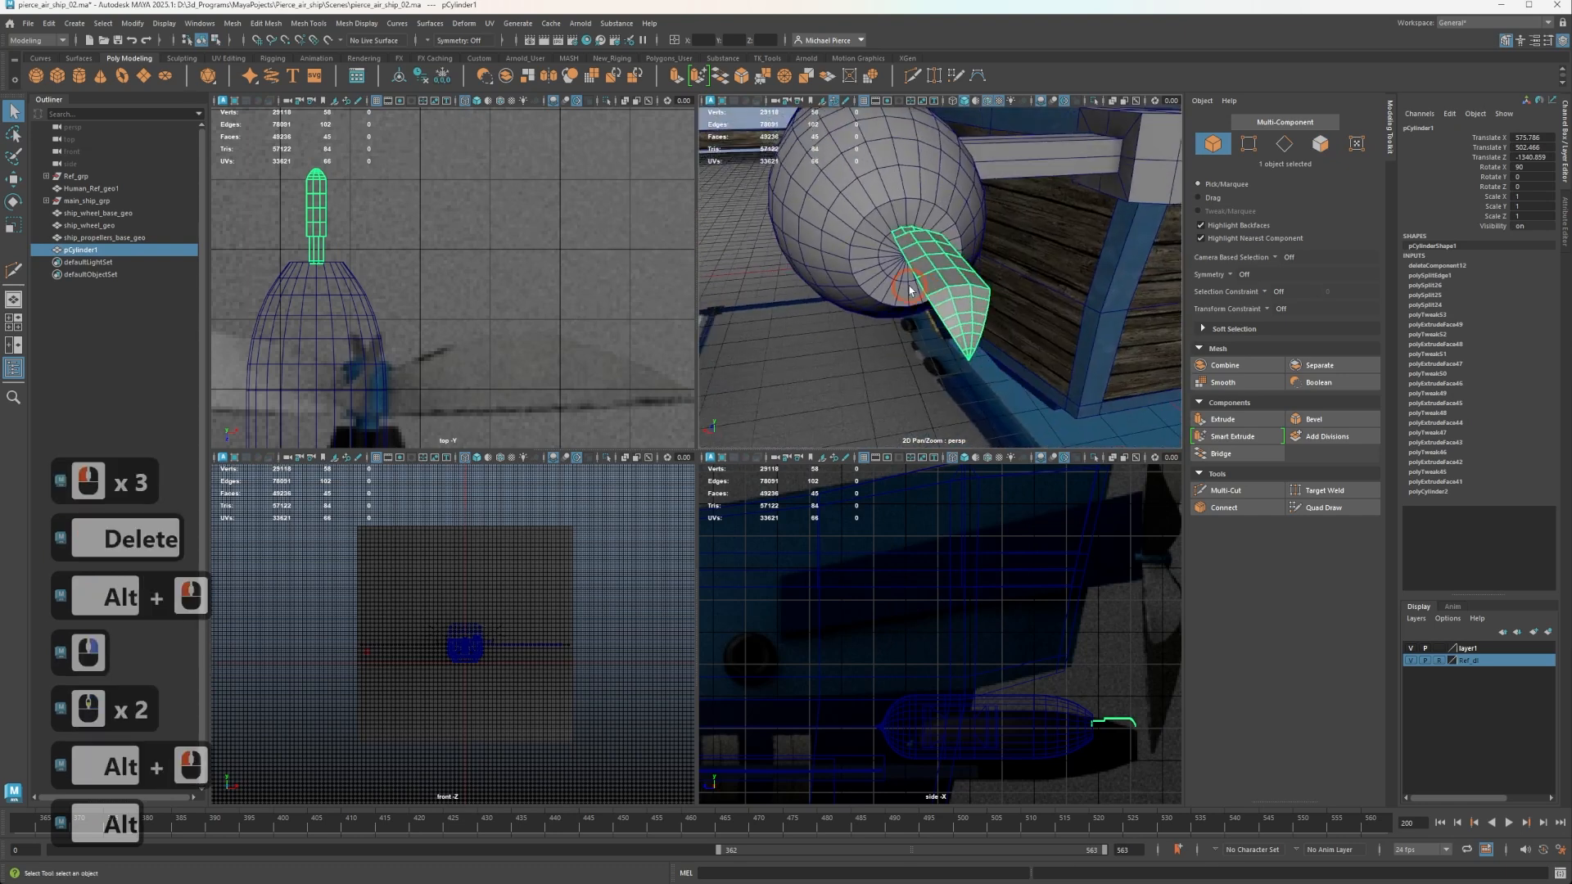
{"action": "scroll", "coordinate": [938, 286], "scroll_direction": "up", "scroll_amount": 3, "text": "alt"}
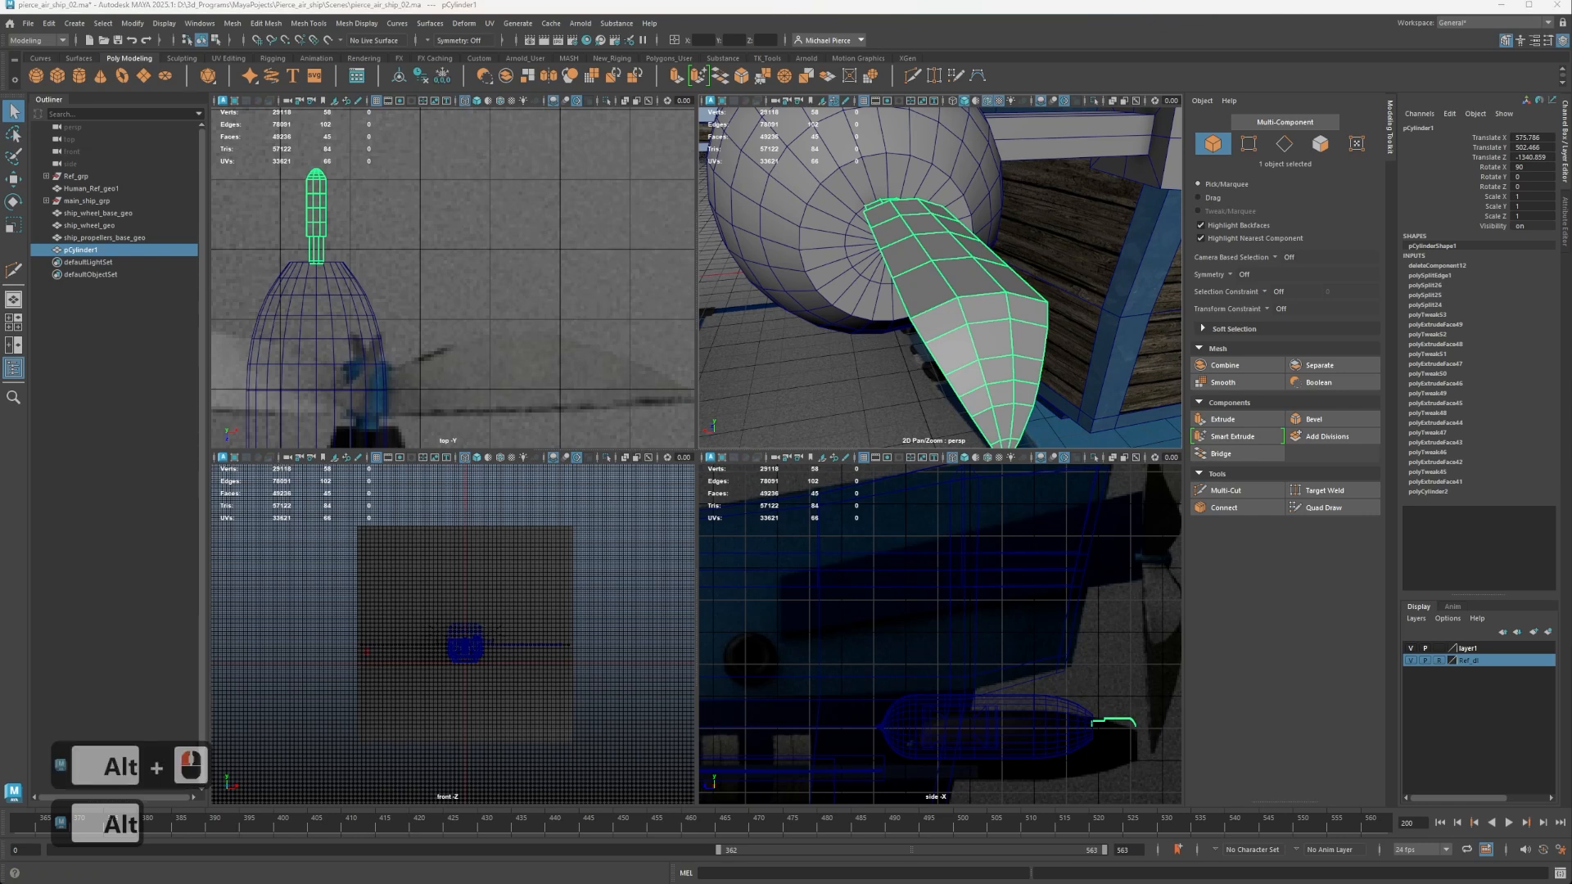
Extrude the wedge's two centre faces straight up to about Y 825.5 as the start of a propeller blade.
{"action": "right_click_drag", "start_coordinate": [952, 236], "coordinate": [950, 269]}
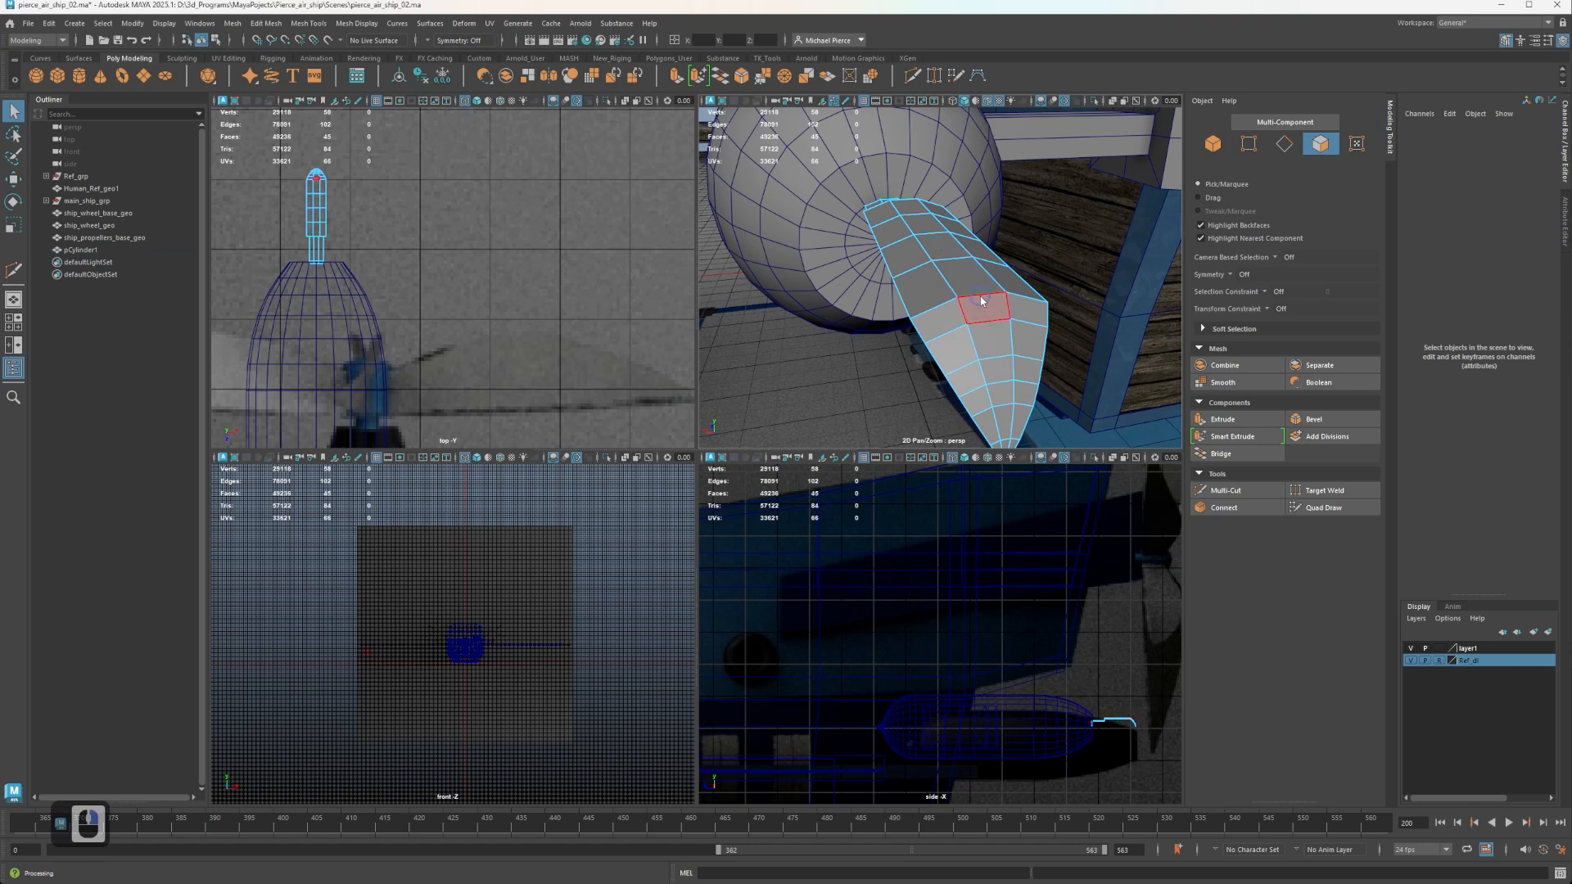
{"action": "right_click_drag", "start_coordinate": [982, 300], "coordinate": [975, 314]}
{"action": "left_click", "coordinate": [937, 246], "text": "shift"}
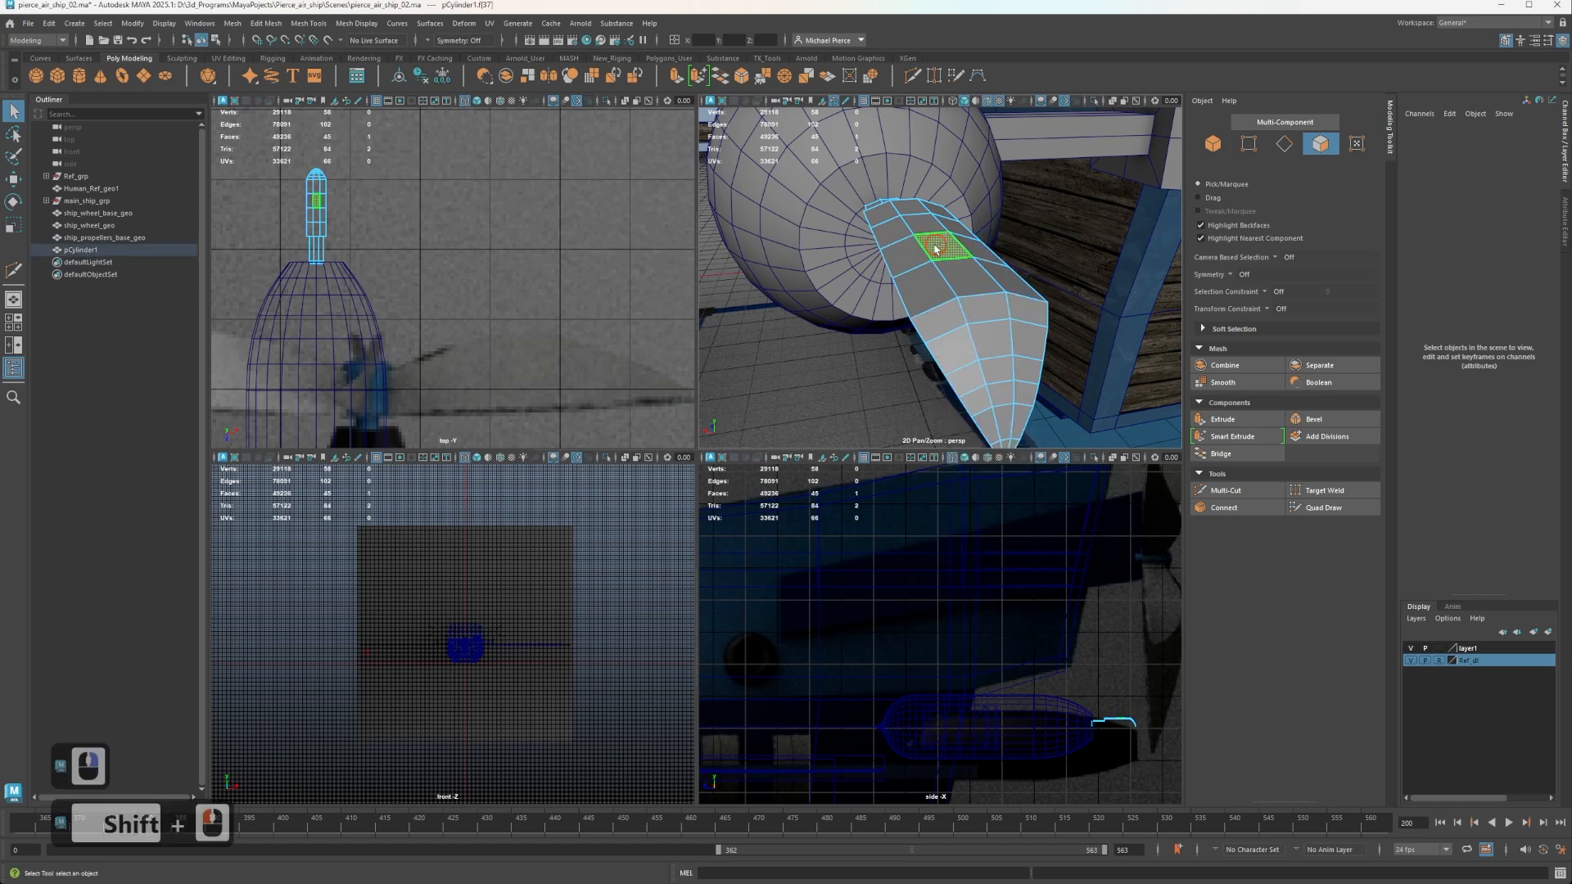
{"action": "left_click", "coordinate": [933, 227], "text": "shift"}
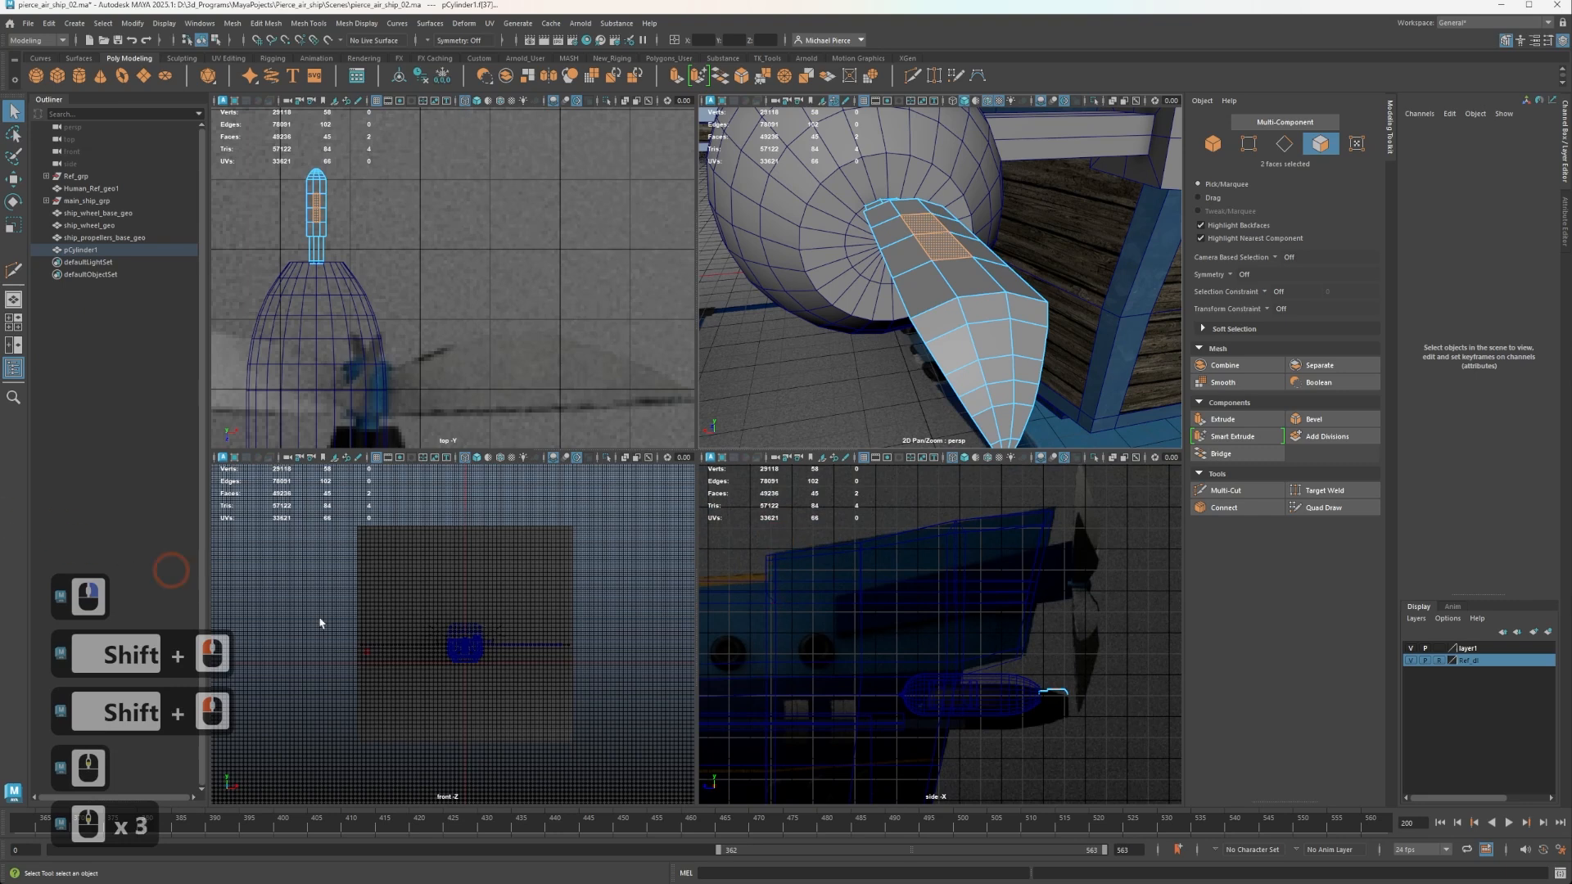
{"action": "scroll", "coordinate": [1031, 565], "scroll_direction": "down", "scroll_amount": 3}
{"action": "scroll", "coordinate": [1046, 603], "scroll_direction": "down", "scroll_amount": 2}
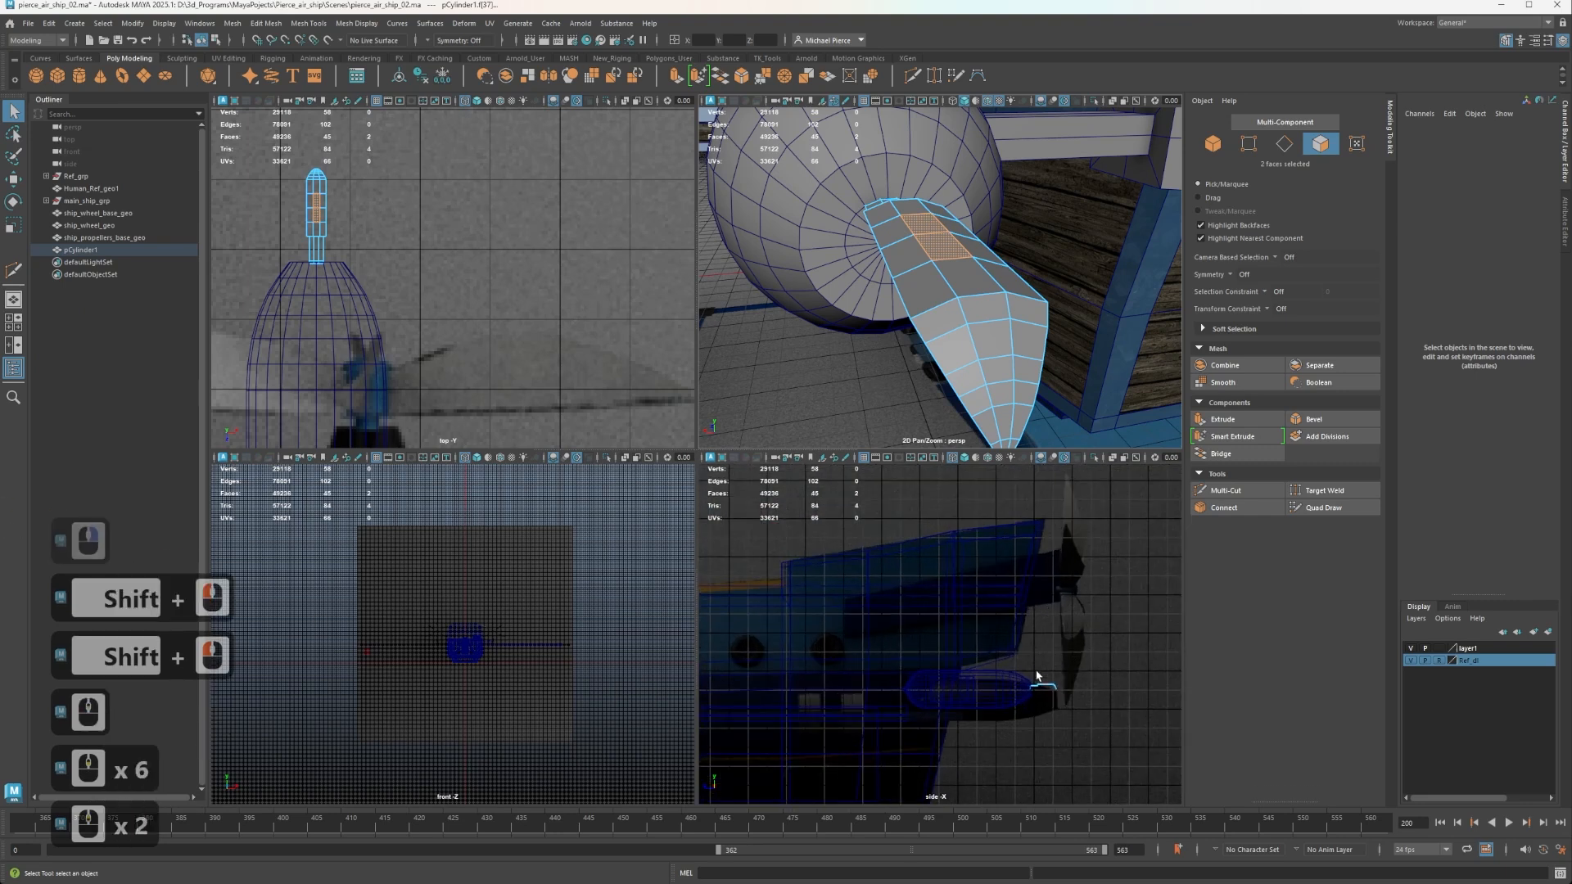
{"action": "key", "text": "w"}
{"action": "left_click_drag", "start_coordinate": [1044, 643], "coordinate": [1044, 511], "text": "shift"}
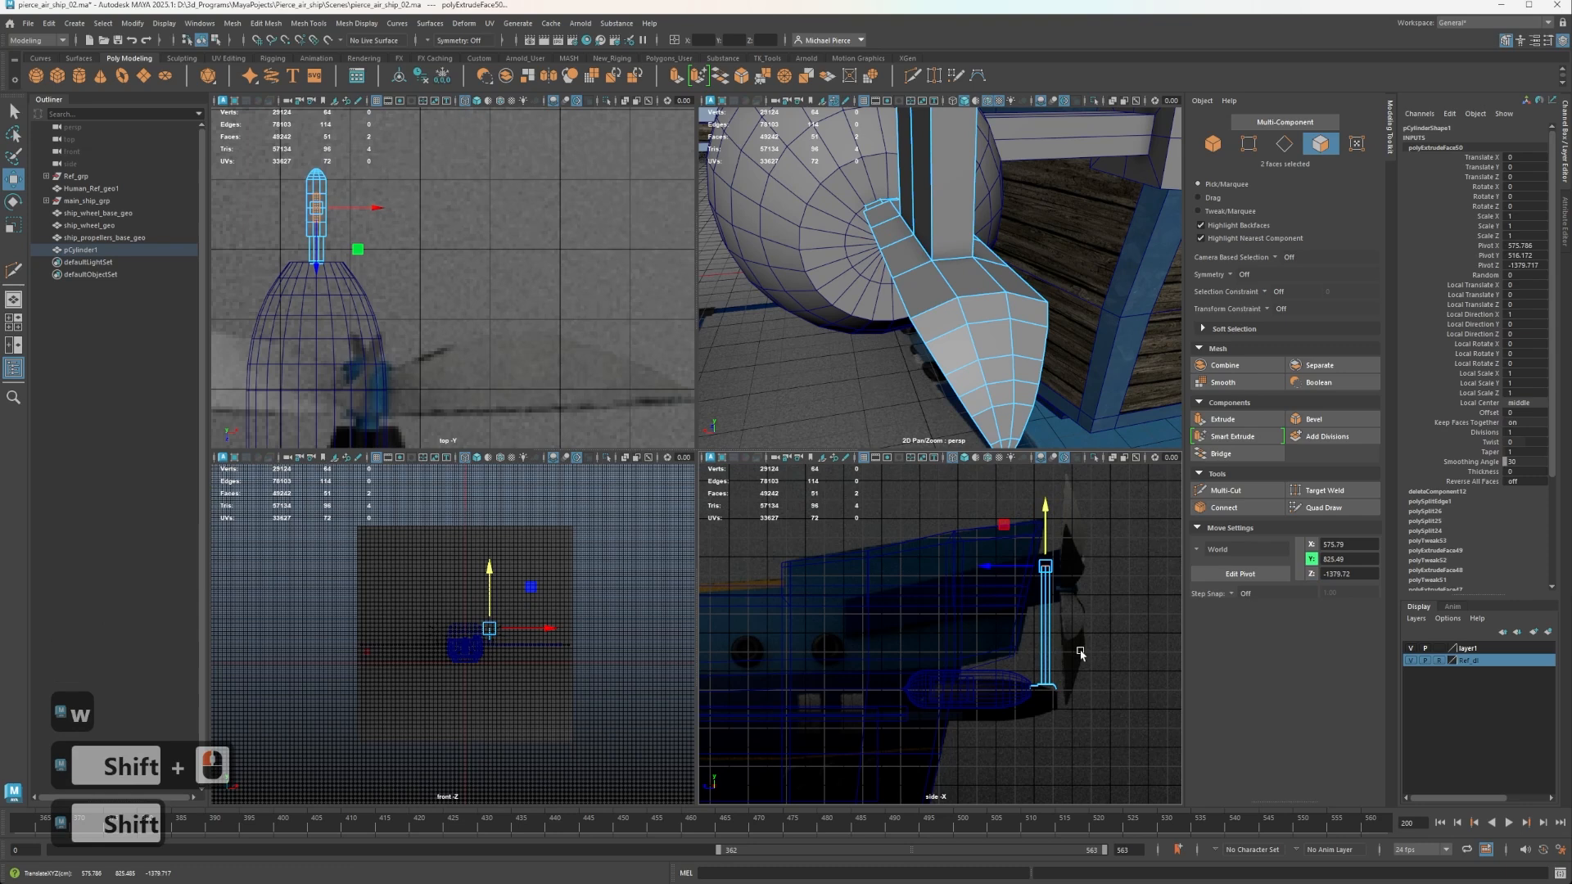
Insert a horizontal edge loop around the middle of the extruded blade with the Multi-Cut tool.
{"action": "left_click_drag", "start_coordinate": [1015, 349], "coordinate": [979, 232], "text": "alt"}
{"action": "middle_click_drag", "start_coordinate": [979, 232], "coordinate": [944, 306], "text": "alt"}
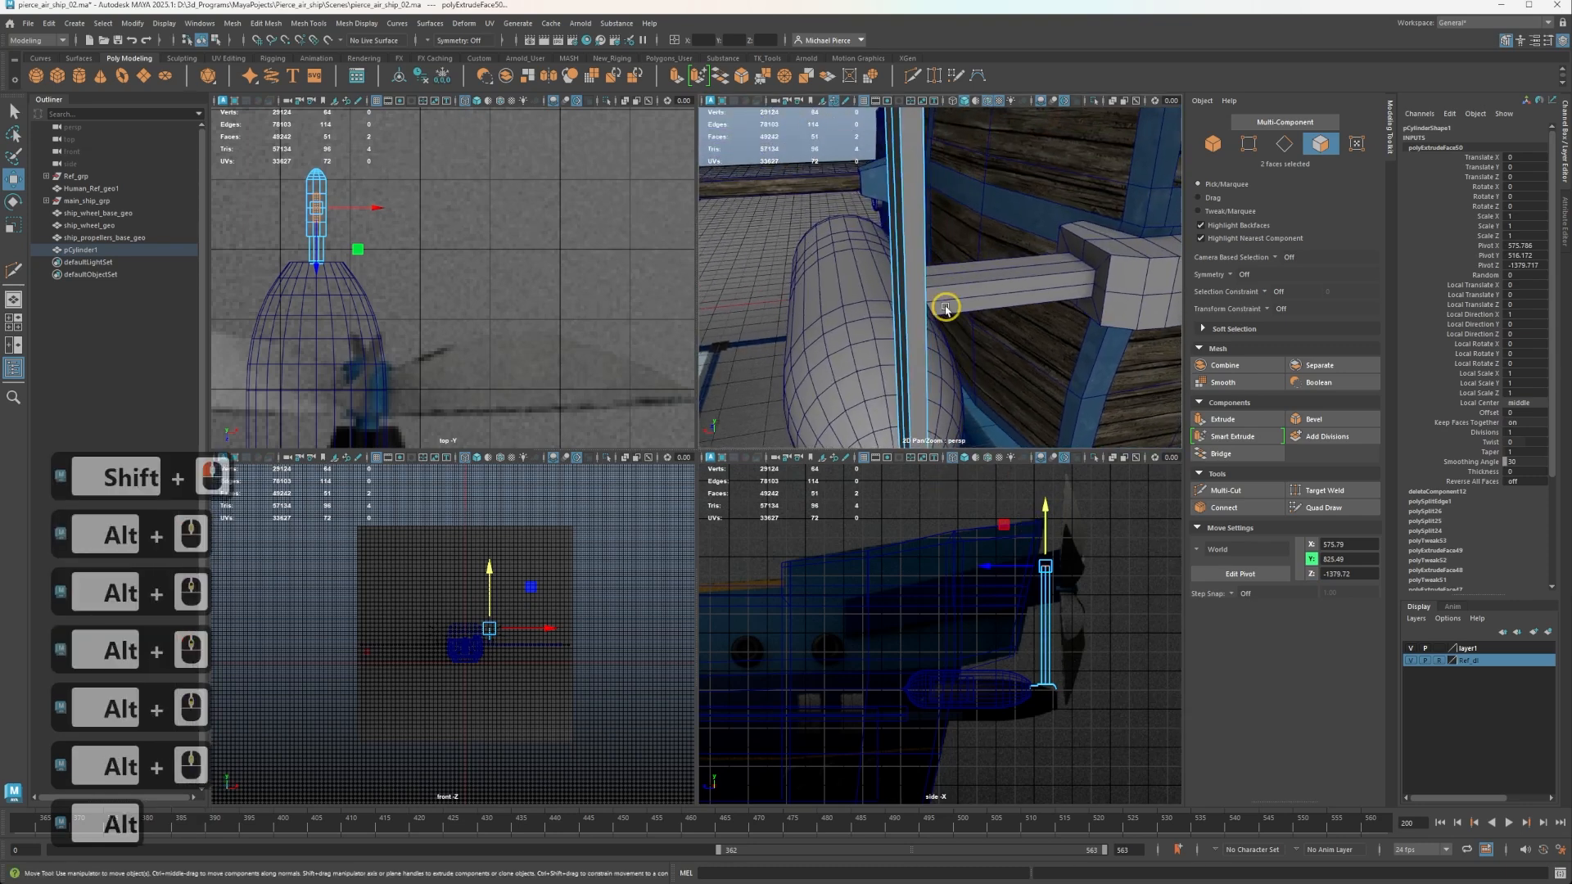
{"action": "left_click_drag", "start_coordinate": [944, 305], "coordinate": [910, 249], "text": "alt"}
{"action": "middle_click_drag", "start_coordinate": [910, 249], "coordinate": [937, 407], "text": "alt"}
{"action": "left_click_drag", "start_coordinate": [937, 407], "coordinate": [930, 351], "text": "alt"}
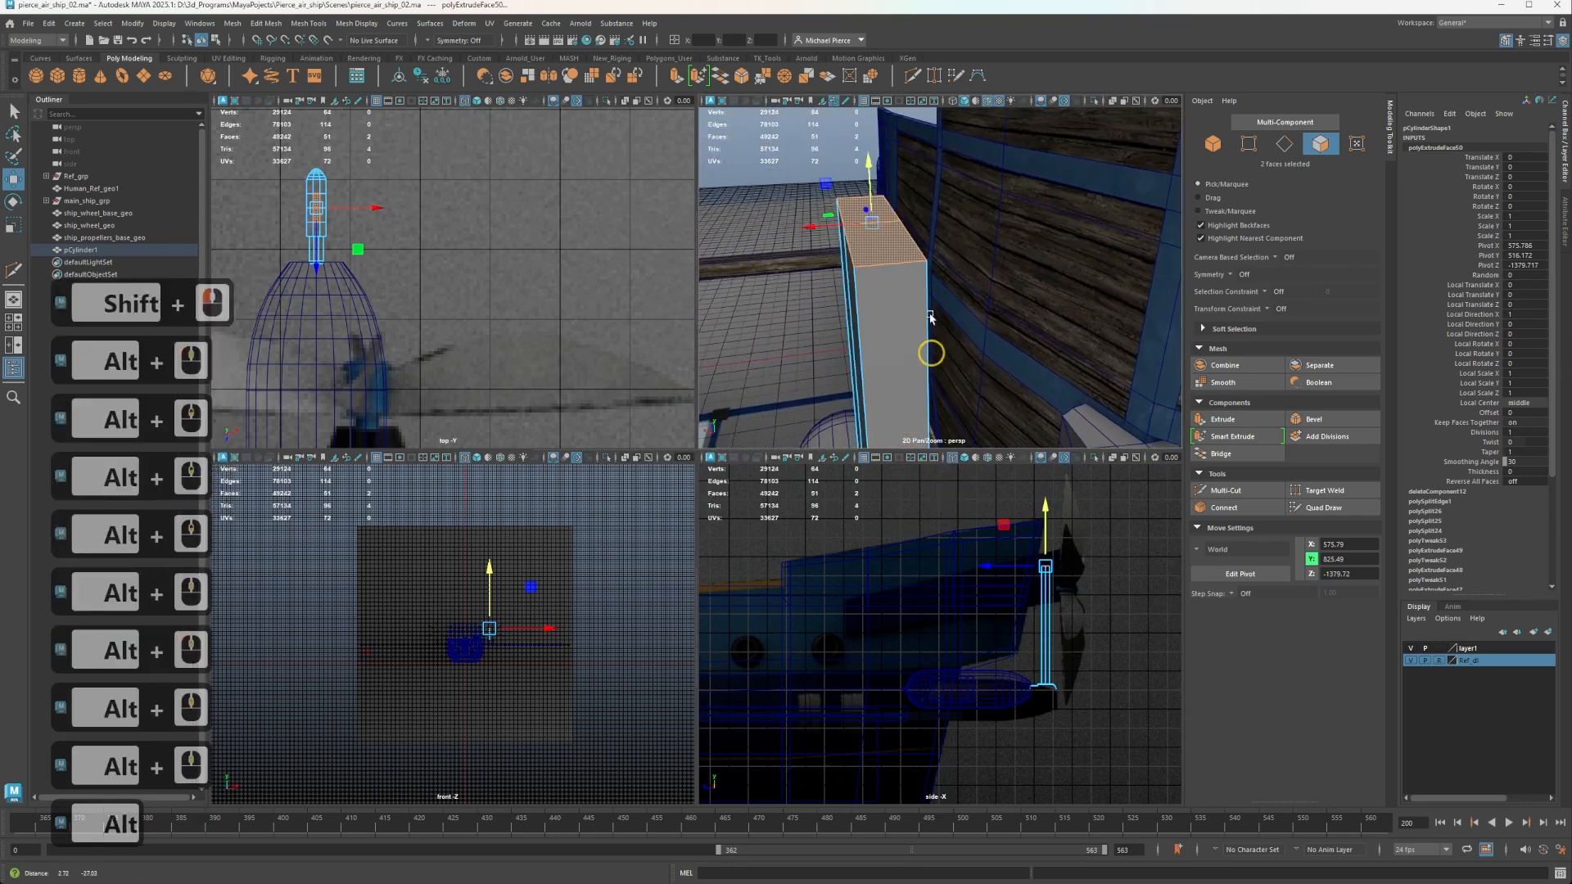
{"action": "middle_click_drag", "start_coordinate": [898, 223], "coordinate": [893, 311], "text": "alt"}
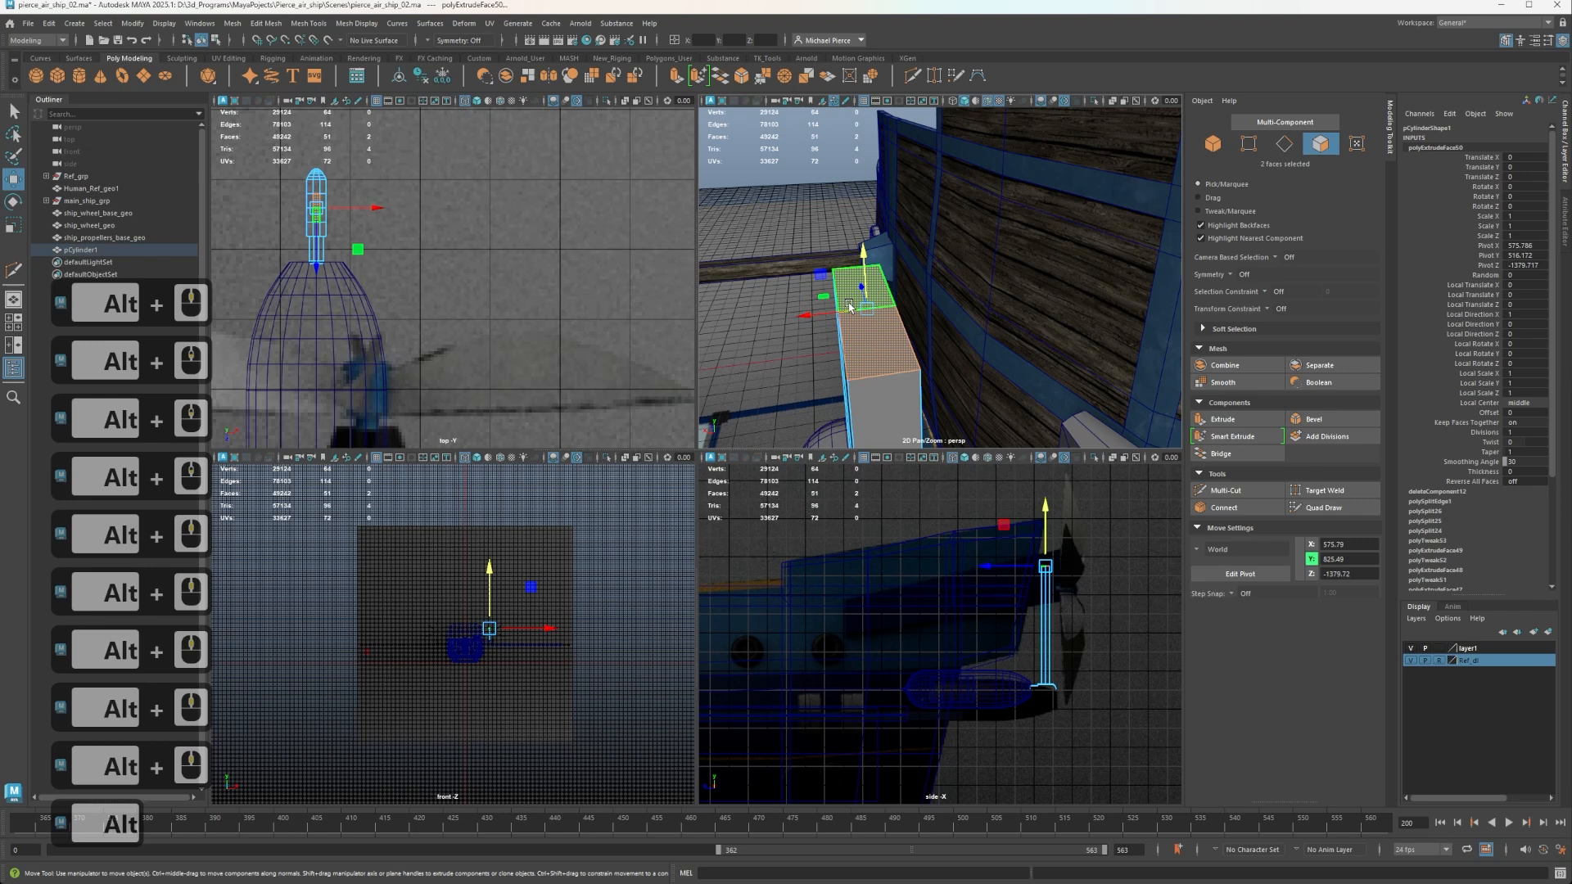
{"action": "scroll", "coordinate": [1030, 334], "scroll_direction": "down", "scroll_amount": 2}
{"action": "middle_click_drag", "start_coordinate": [893, 426], "coordinate": [873, 293], "text": "alt"}
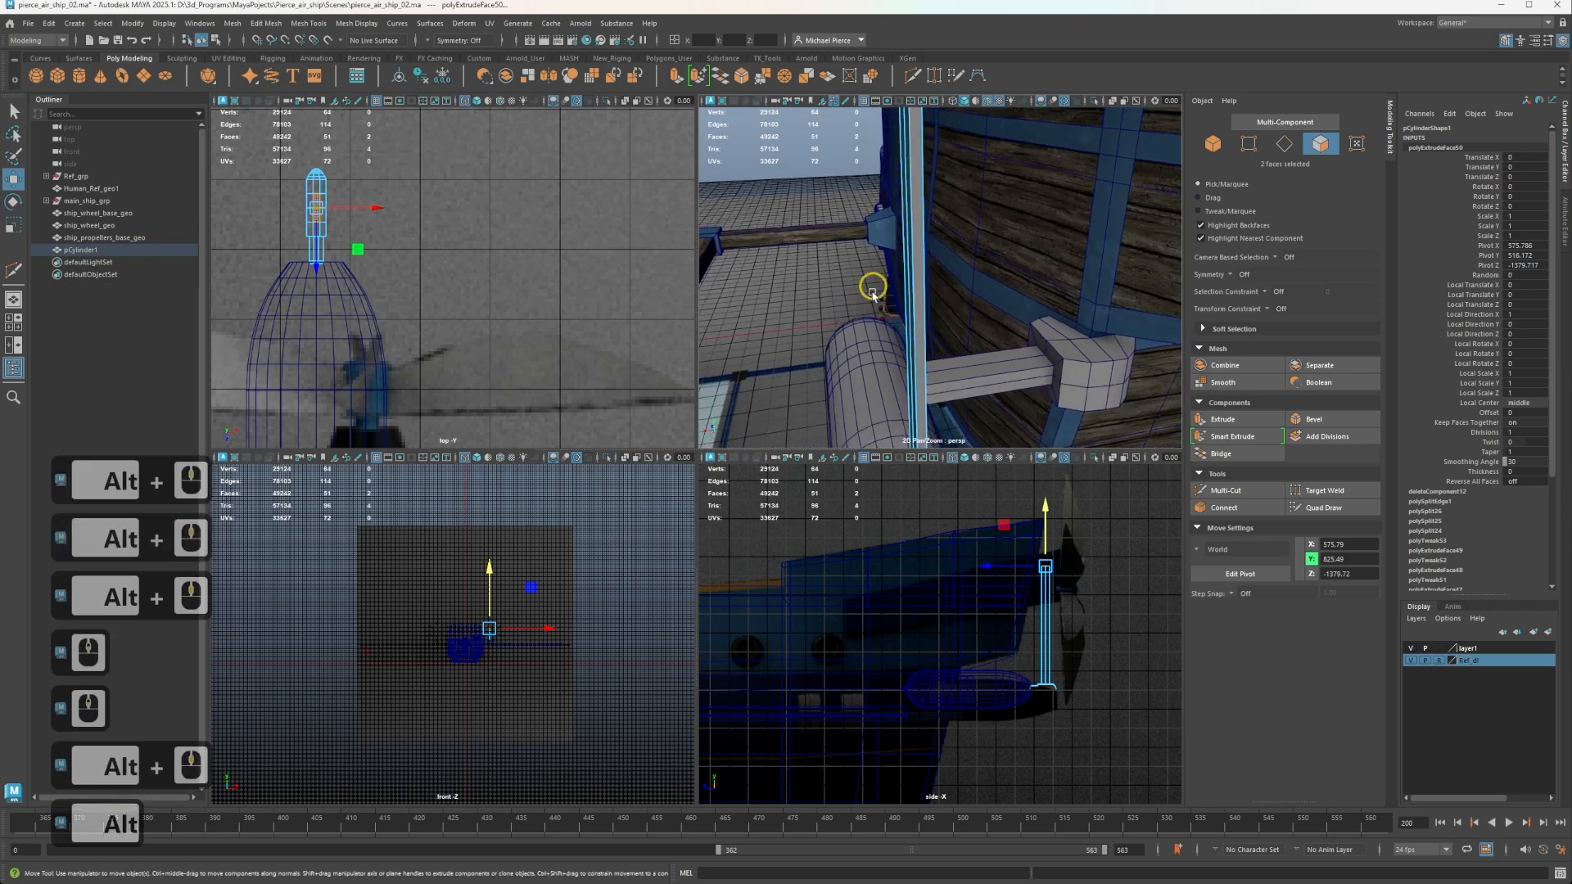
{"action": "key", "text": "ctrl+shift+x"}
{"action": "middle_click", "coordinate": [918, 297], "text": "ctrl"}
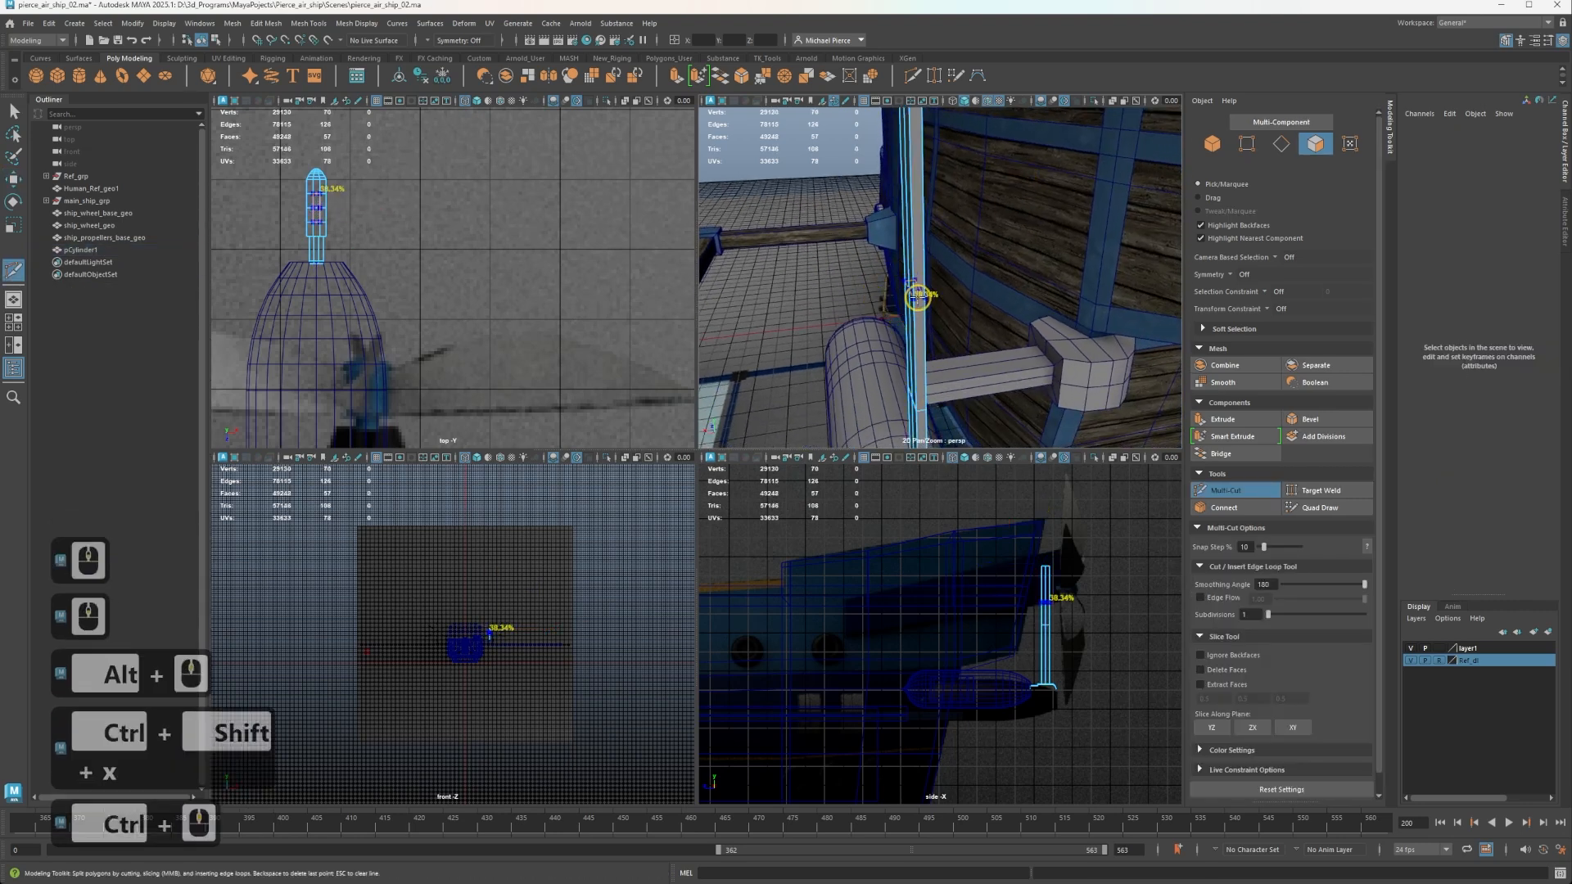
Select the blade's middle edge loop and bevel it into two loops.
{"action": "scroll", "coordinate": [963, 378], "scroll_direction": "down", "scroll_amount": 2}
{"action": "left_click_drag", "start_coordinate": [961, 376], "coordinate": [979, 325], "text": "alt"}
{"action": "middle_click_drag", "start_coordinate": [999, 314], "coordinate": [989, 266], "text": "alt"}
{"action": "scroll", "coordinate": [955, 273], "scroll_direction": "up", "scroll_amount": 2}
{"action": "key", "text": "q"}
{"action": "right_click_drag", "start_coordinate": [954, 275], "coordinate": [987, 238]}
{"action": "double_click", "coordinate": [995, 213]}
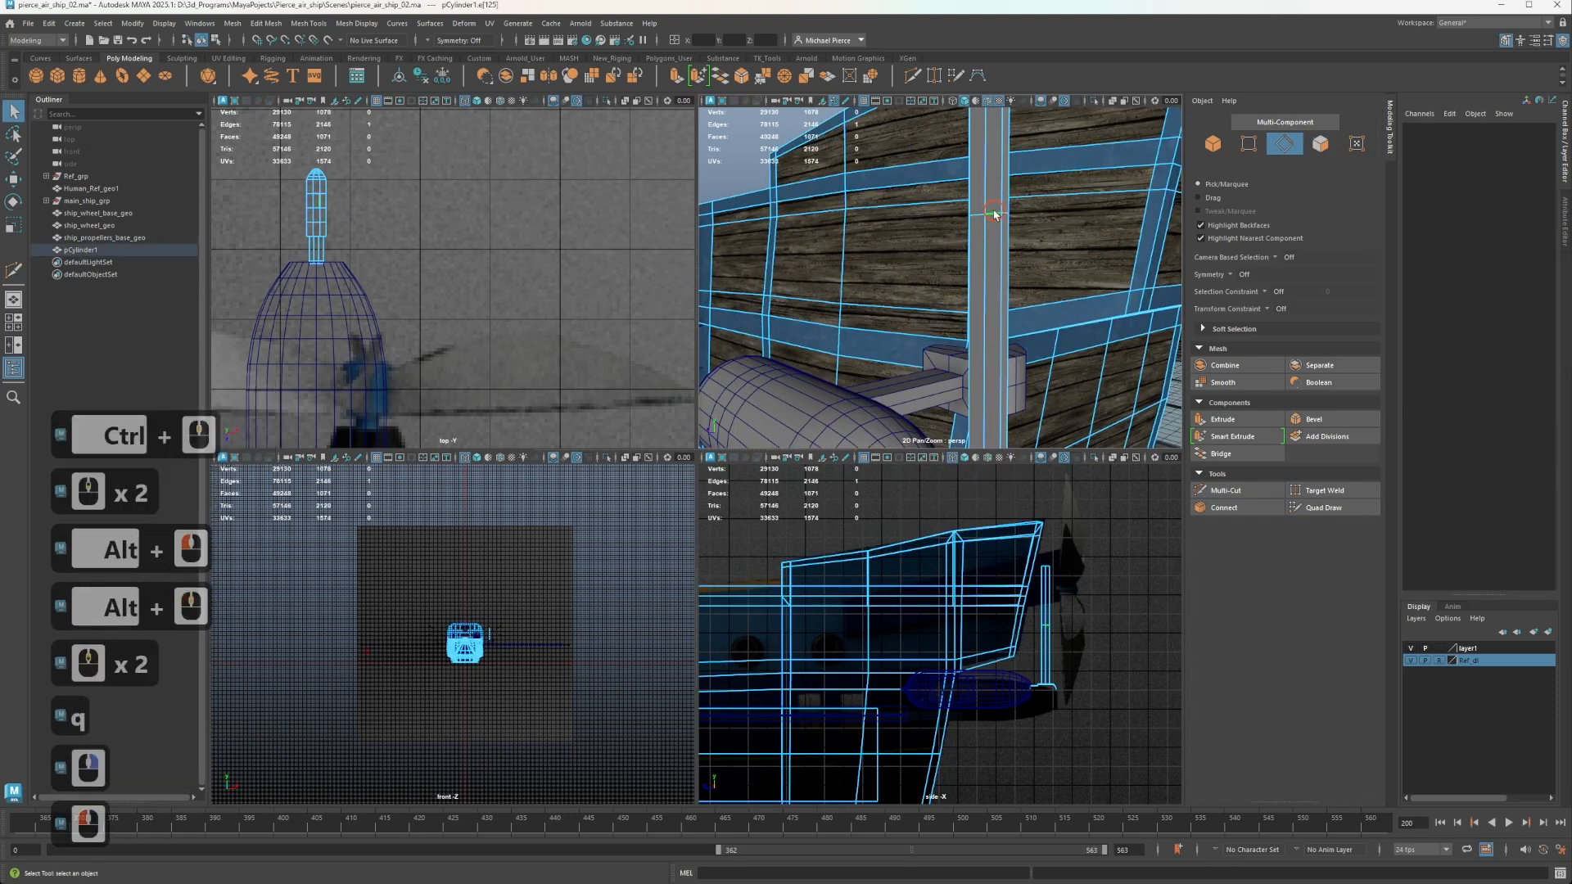
{"action": "left_click_drag", "start_coordinate": [995, 213], "coordinate": [974, 295], "text": "alt"}
{"action": "key", "text": "ctrl+b"}
{"action": "scroll", "coordinate": [956, 276], "scroll_direction": "down", "scroll_amount": 2}
{"action": "middle_click_drag", "start_coordinate": [974, 295], "coordinate": [987, 302], "text": "alt"}
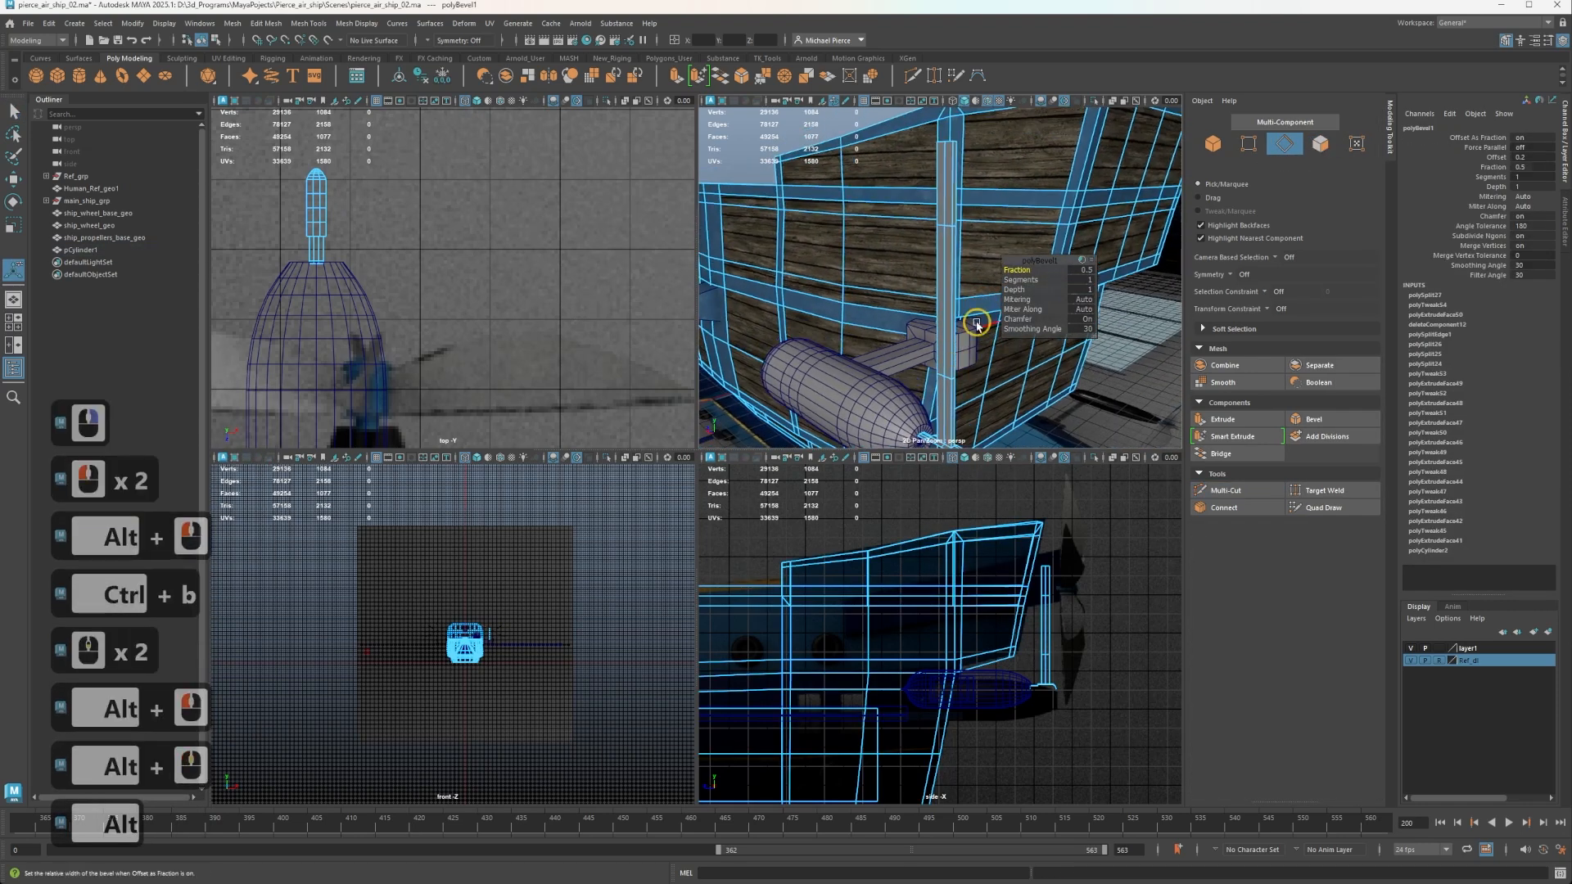
Set the blade bevel's fraction to 0.9 so the loops sit near the blade's ends.
{"action": "key", "text": "ctrl"}
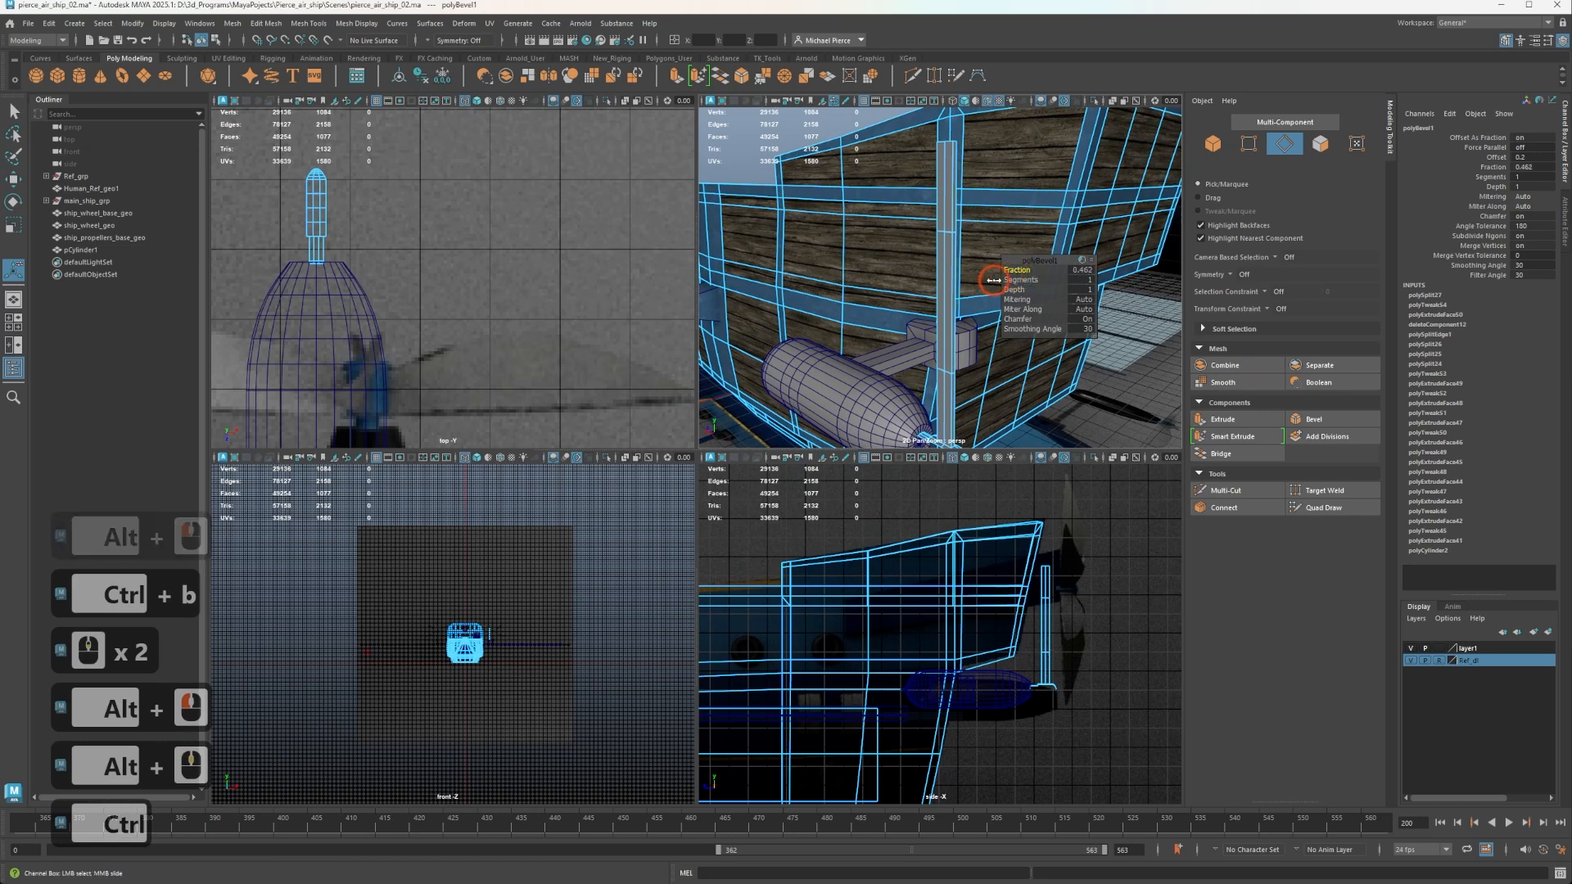
{"action": "left_click_drag", "start_coordinate": [1015, 270], "coordinate": [1092, 284]}
{"action": "left_click_drag", "start_coordinate": [1192, 317], "coordinate": [1119, 303]}
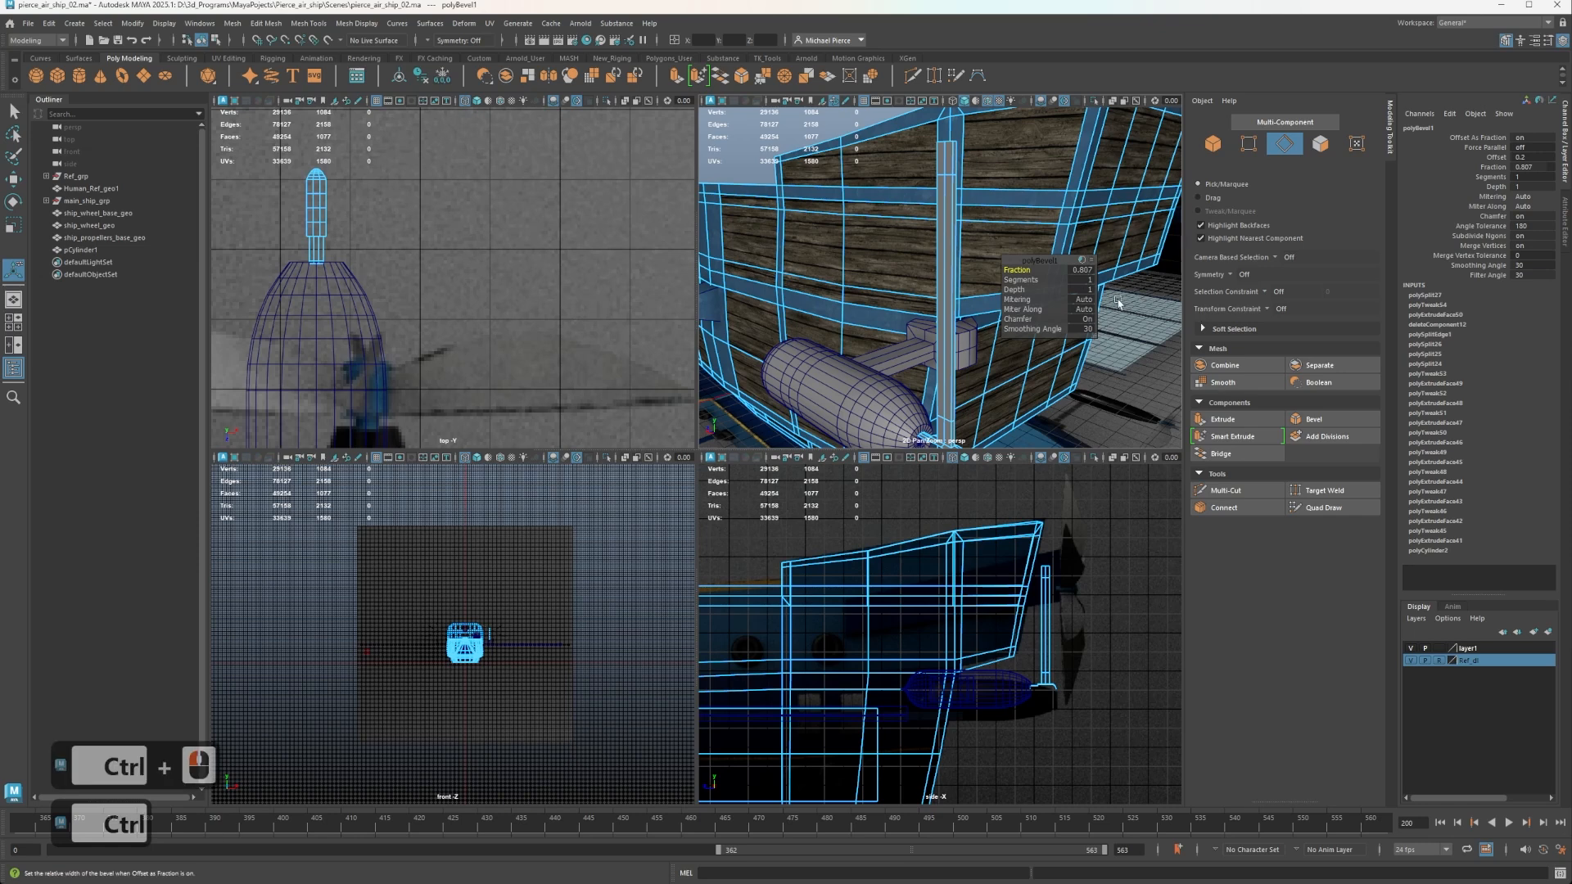
{"action": "double_click", "coordinate": [1081, 271]}
{"action": "type", "text": "1"}
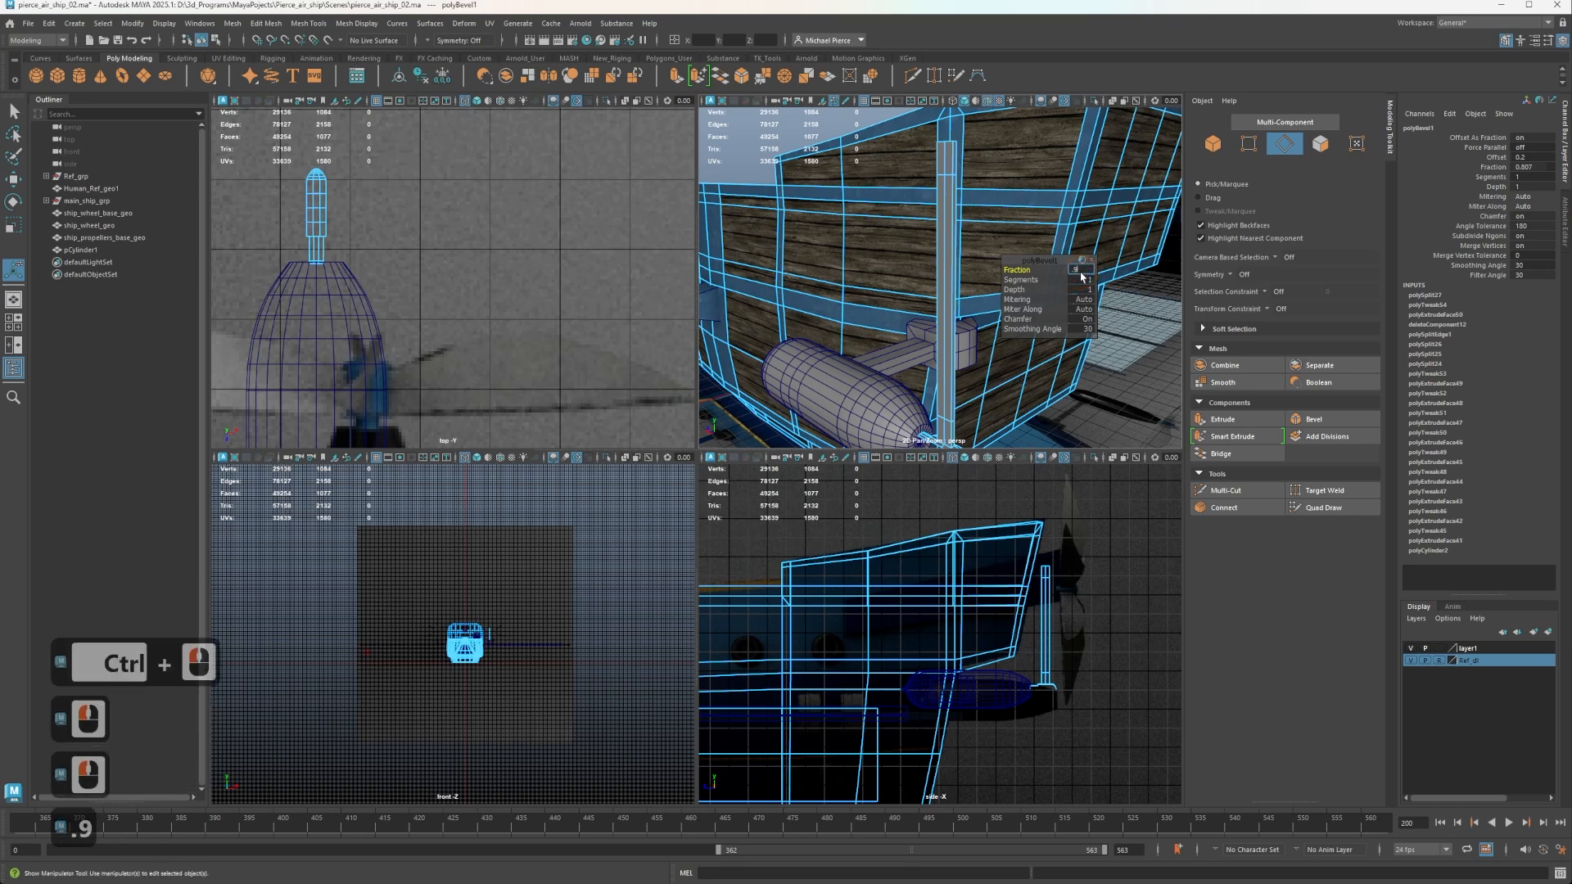
{"action": "key", "text": "Tab"}
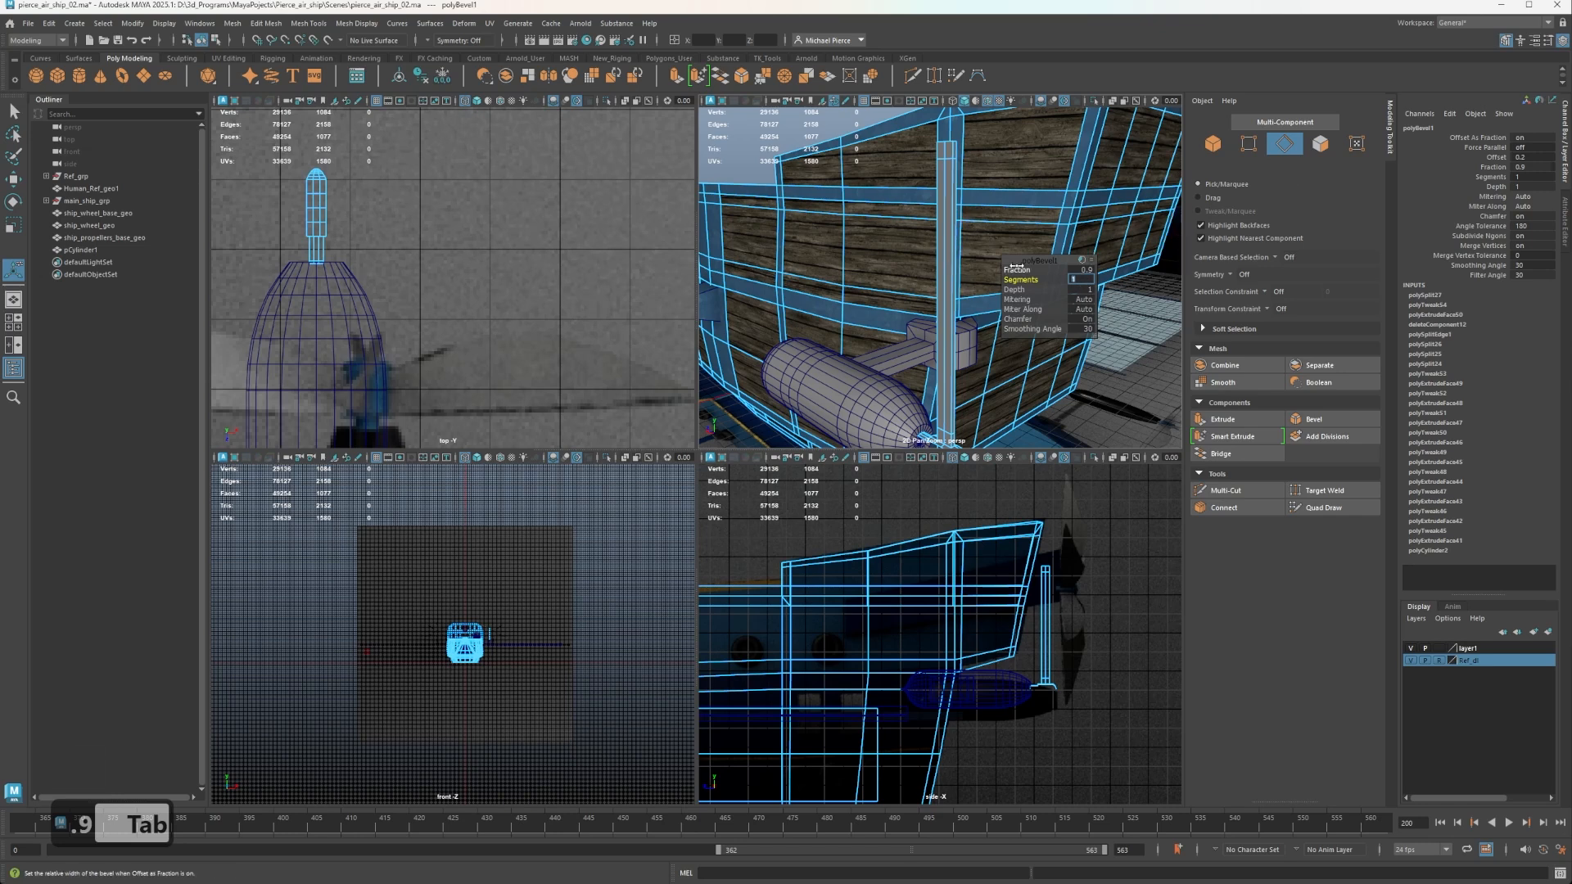
Try dividing the blade's bevel into 10 segments, examine the result, and undo the segment change.
{"action": "left_click_drag", "start_coordinate": [1020, 277], "coordinate": [1054, 286]}
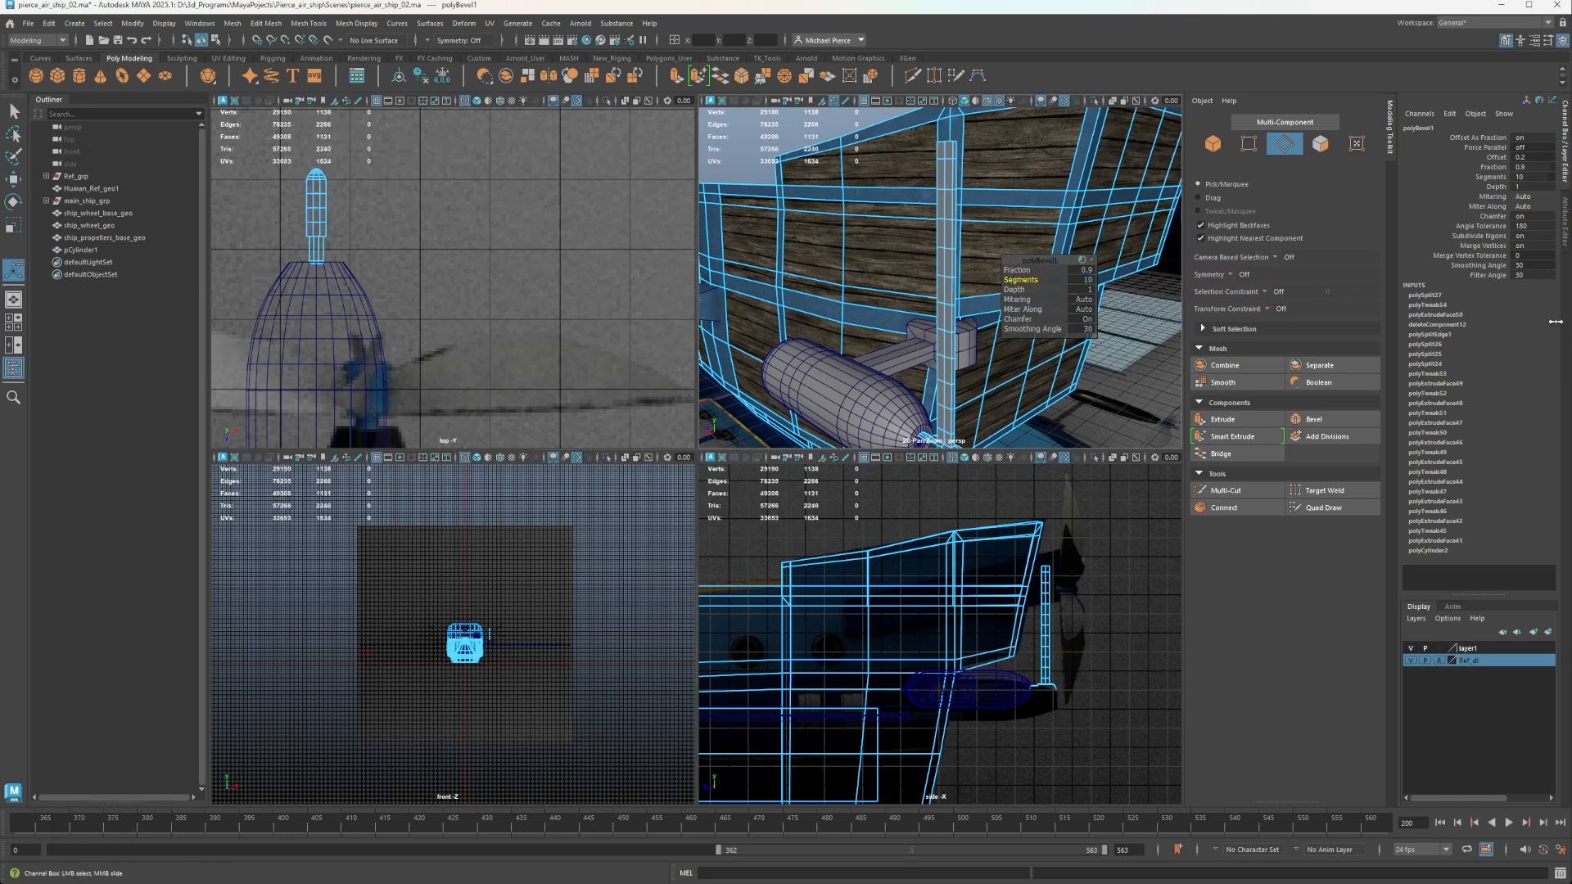
{"action": "scroll", "coordinate": [922, 303], "scroll_direction": "up", "scroll_amount": 2}
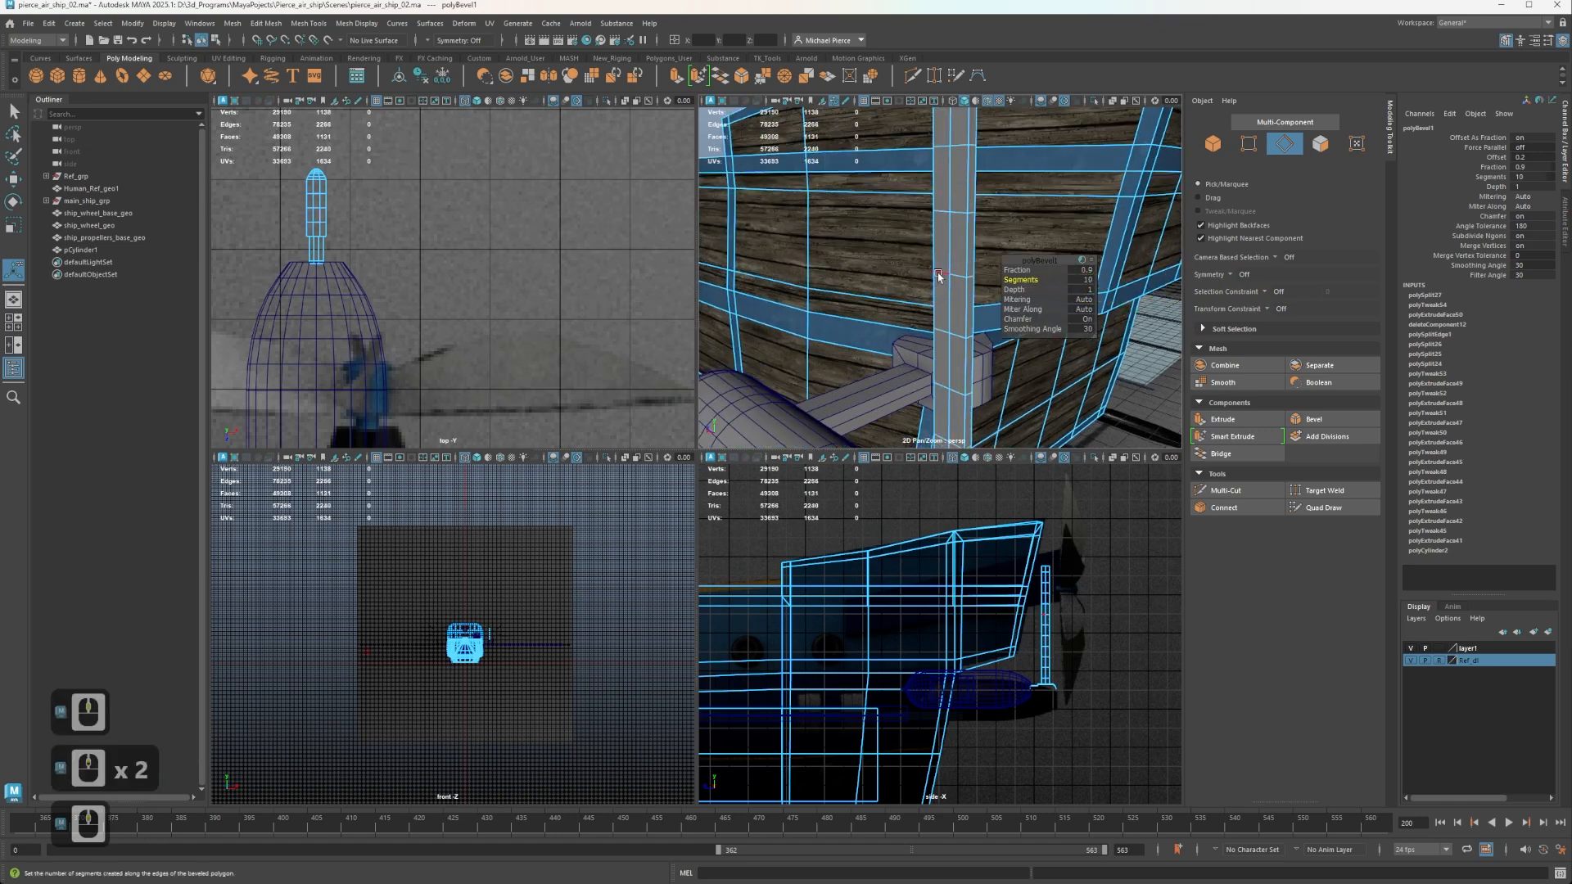
{"action": "scroll", "coordinate": [942, 277], "scroll_direction": "down", "scroll_amount": 3}
{"action": "left_click_drag", "start_coordinate": [940, 279], "coordinate": [907, 219], "text": "alt"}
{"action": "scroll", "coordinate": [910, 234], "scroll_direction": "up", "scroll_amount": 2, "text": "alt"}
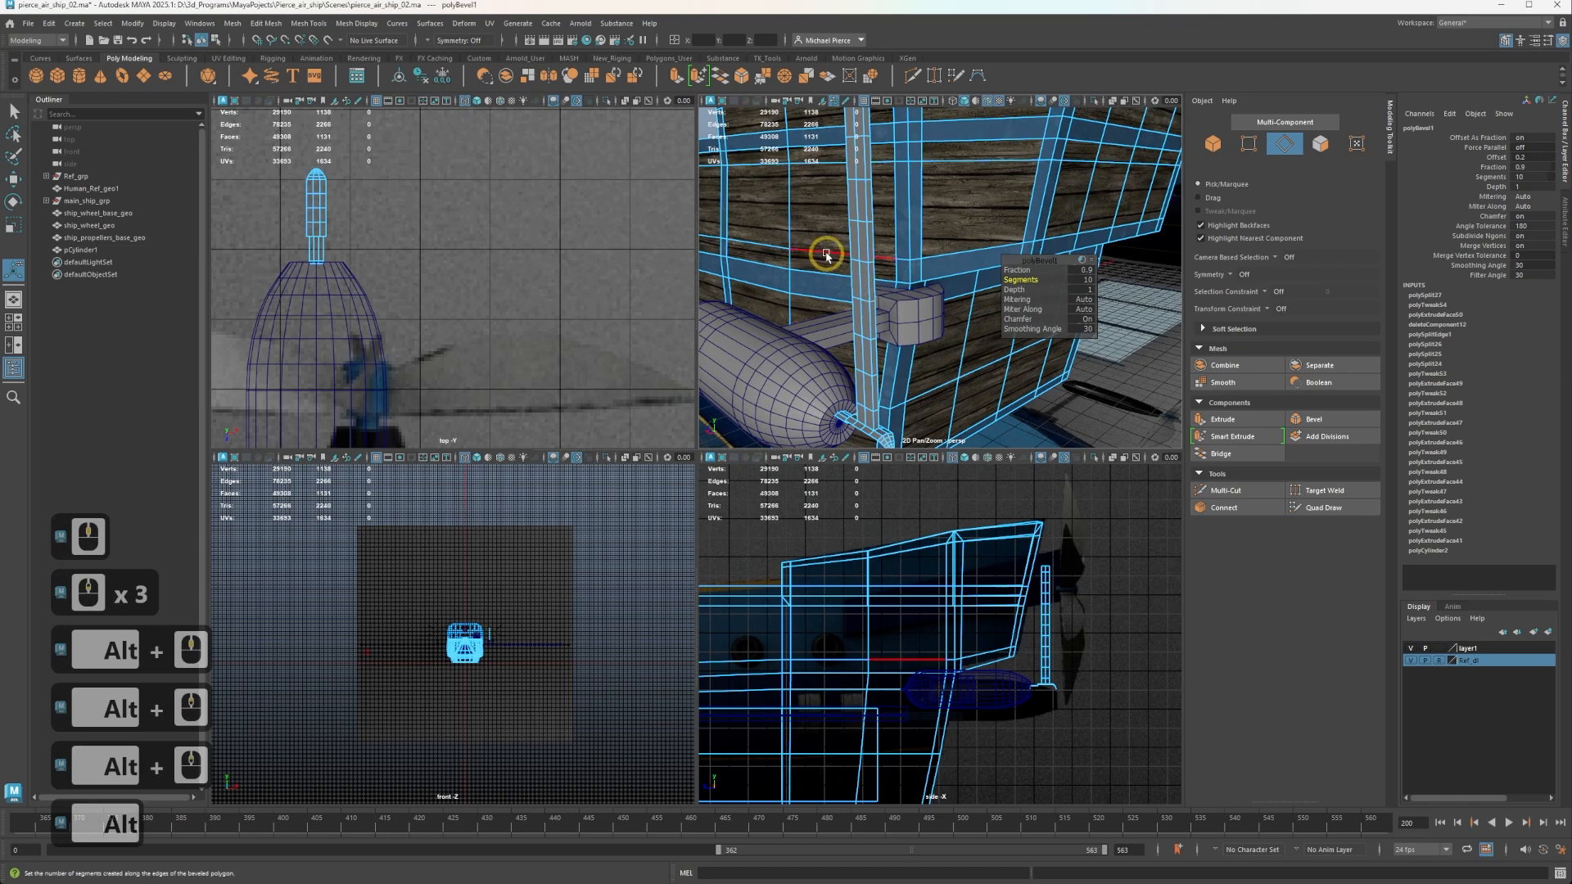
{"action": "middle_click_drag", "start_coordinate": [839, 208], "coordinate": [844, 287], "text": "alt"}
{"action": "left_click_drag", "start_coordinate": [844, 287], "coordinate": [930, 276], "text": "alt"}
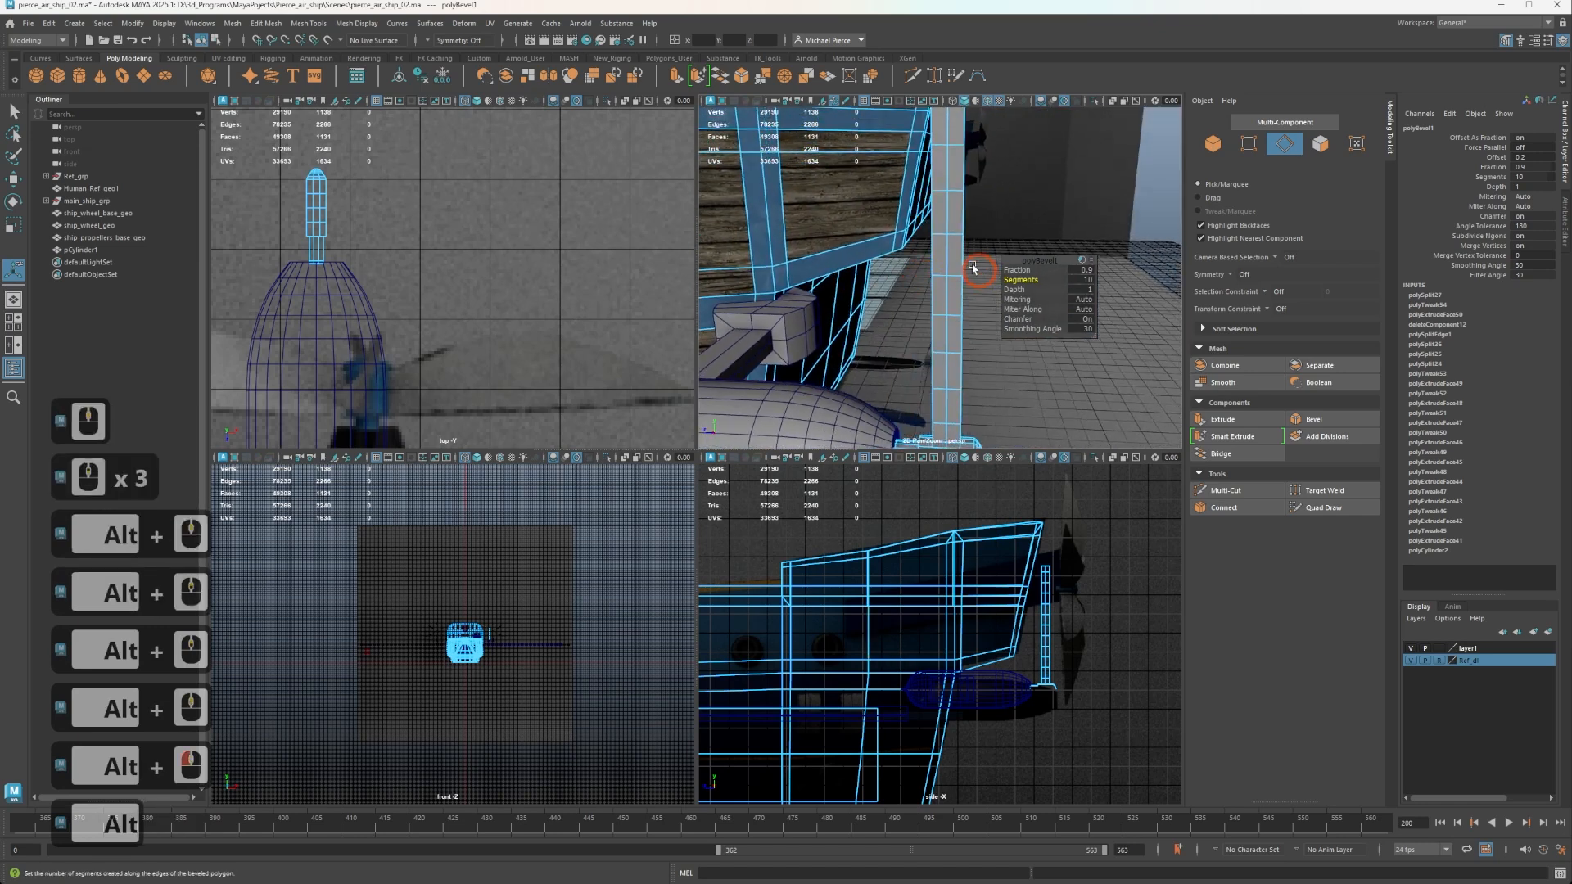
{"action": "key", "text": "ctrl"}
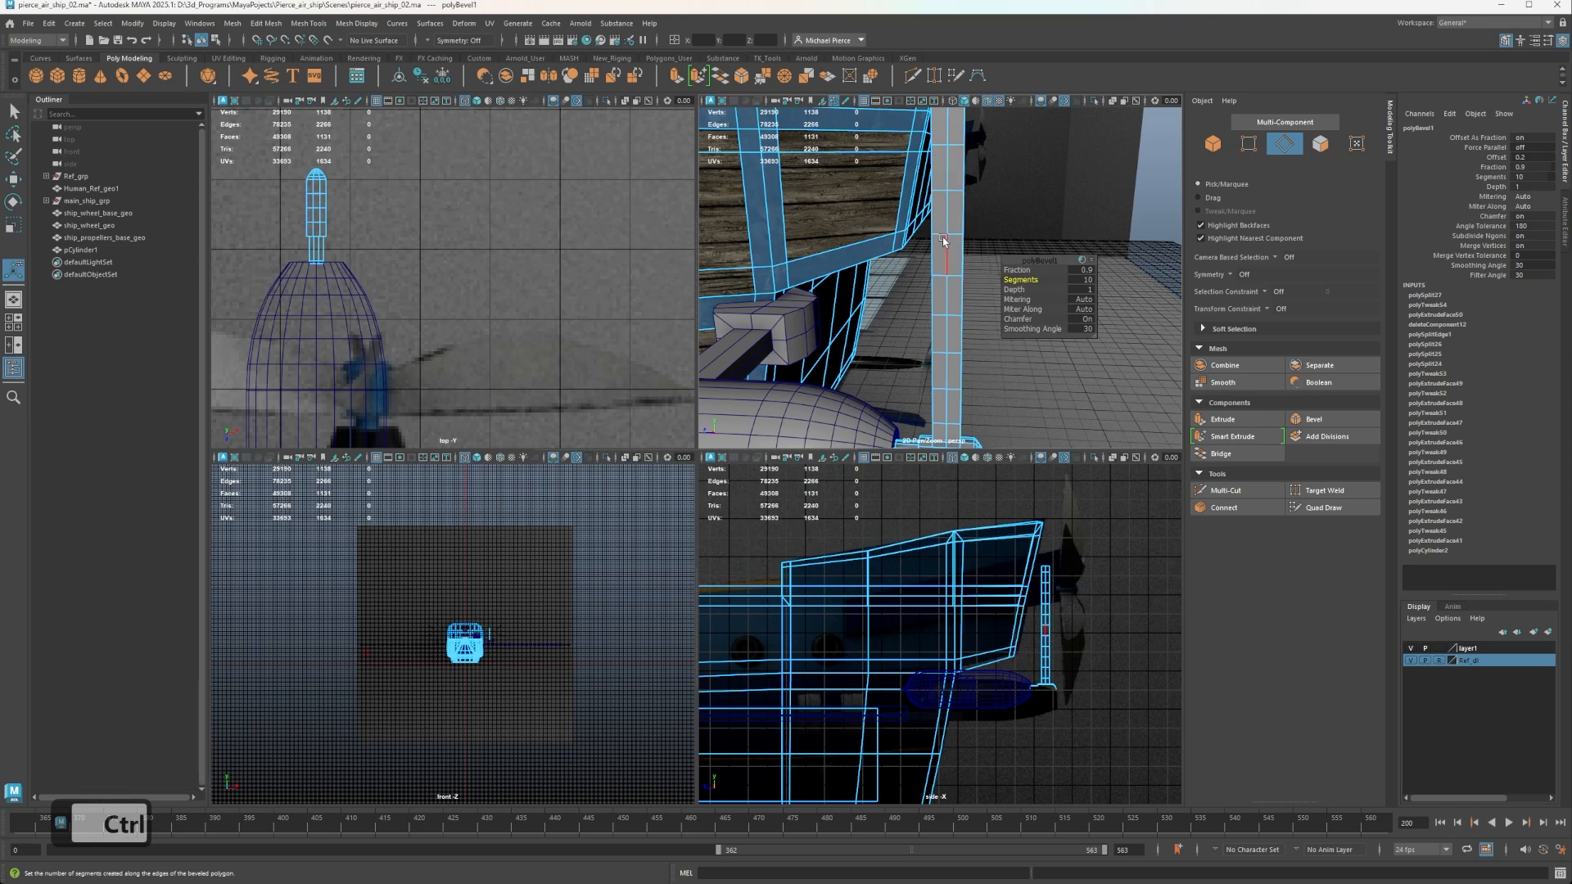
{"action": "key", "text": "w"}
{"action": "key", "text": "ctrl+z"}
{"action": "key", "text": "ctrl+z"}
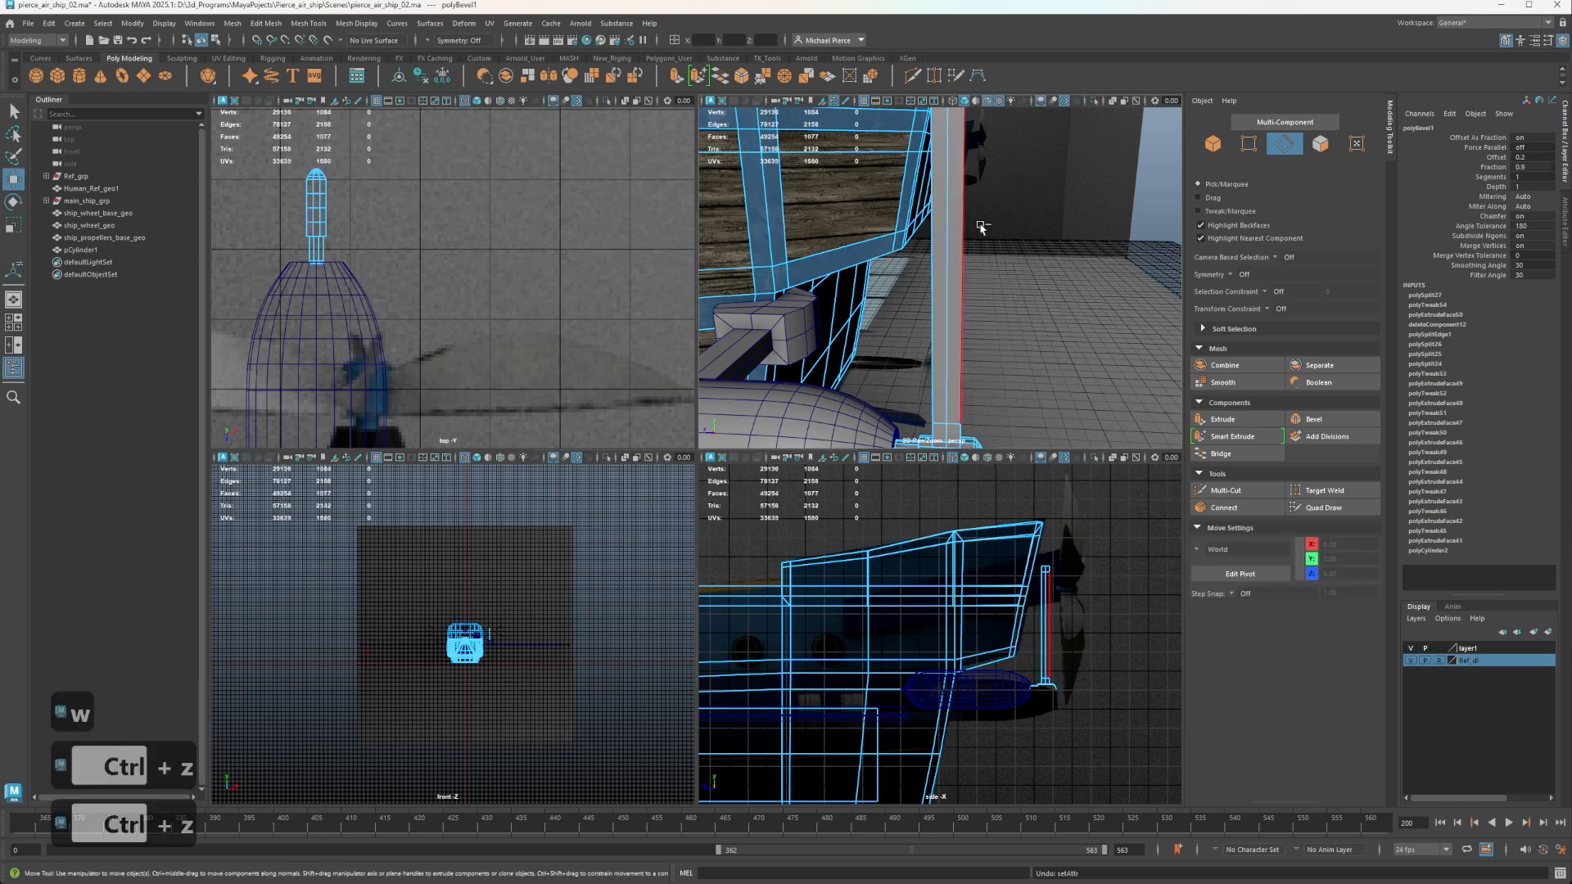
Insert a centred edge loop between the blade's two bevelled loops with the Multi-Cut tool.
{"action": "scroll", "coordinate": [981, 228], "scroll_direction": "down", "scroll_amount": 3}
{"action": "mouse_move", "coordinate": [974, 238]}
{"action": "middle_mouse_down", "text": "alt"}
{"action": "mouse_move", "coordinate": [948, 354]}
{"action": "mouse_move", "coordinate": [962, 246]}
{"action": "middle_mouse_up", "text": "alt"}
{"action": "key", "text": "ctrl+shift+x"}
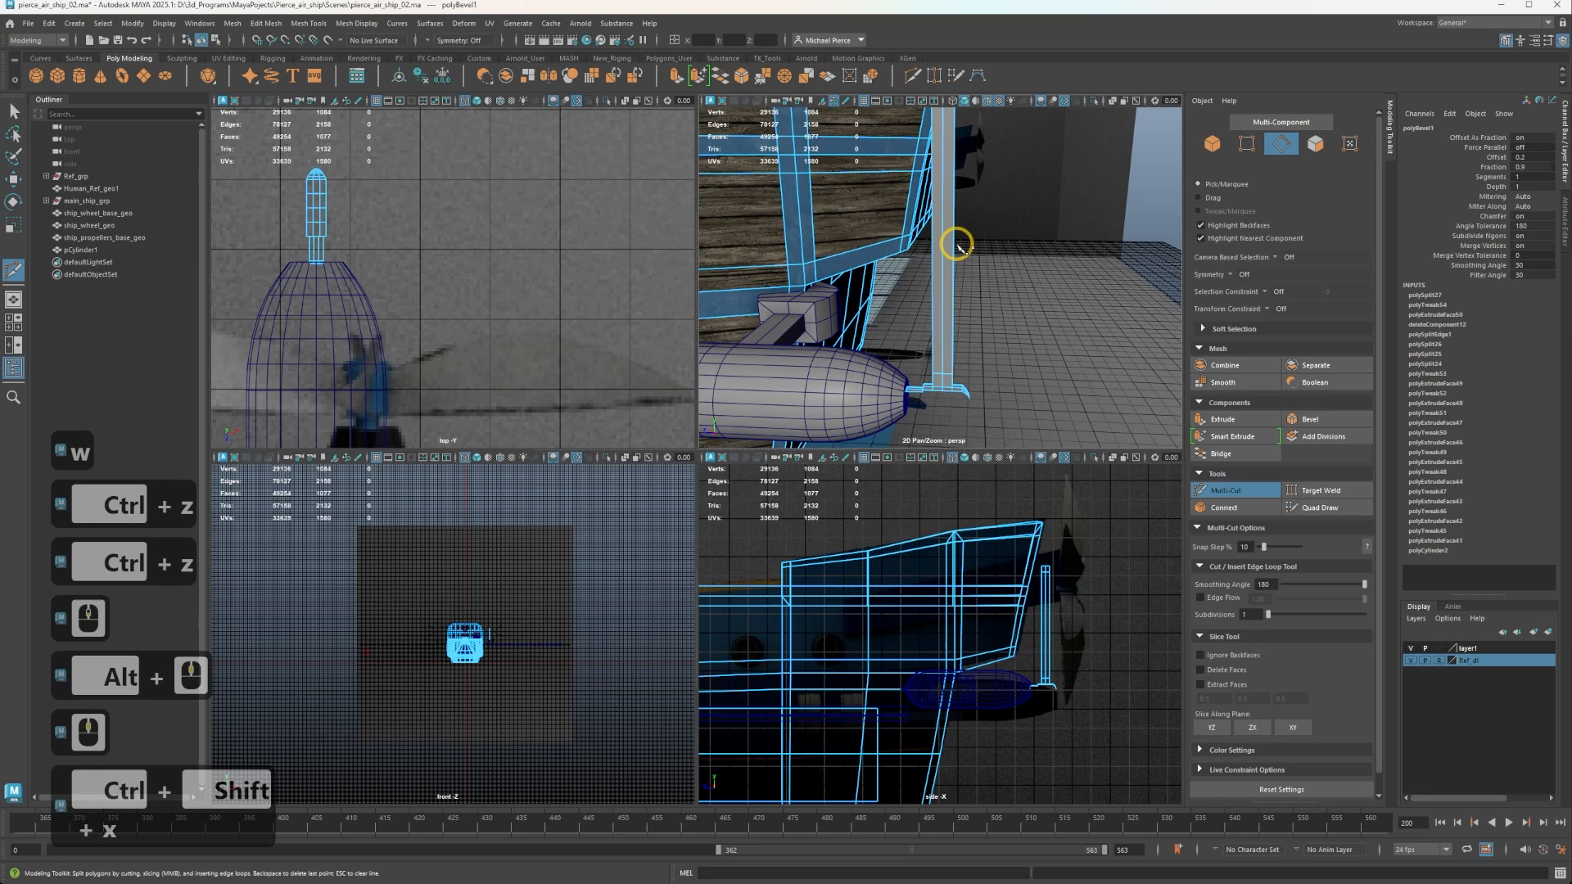
{"action": "left_click", "coordinate": [939, 238], "text": "ctrl"}
{"action": "key", "text": "ctrl+z"}
{"action": "left_click", "coordinate": [939, 238], "text": "ctrl"}
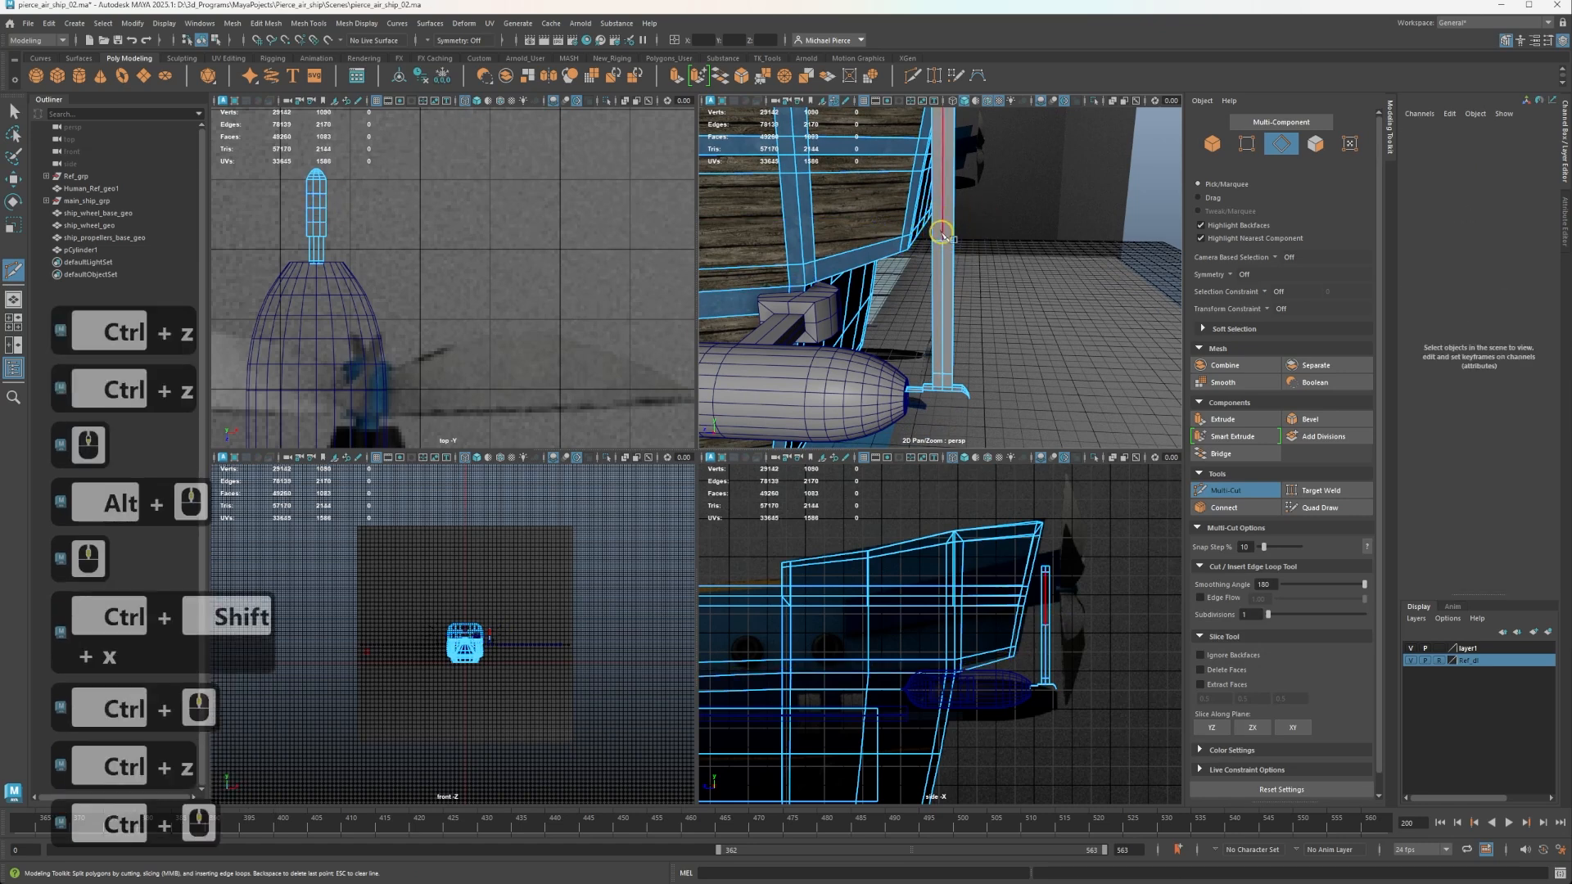
Select the blade's centre edge loop and scale it wider along Z into a diamond-shaped outline.
{"action": "key", "text": "w"}
{"action": "scroll", "coordinate": [944, 248], "scroll_direction": "up", "scroll_amount": 3}
{"action": "right_click_drag", "start_coordinate": [945, 247], "coordinate": [951, 184]}
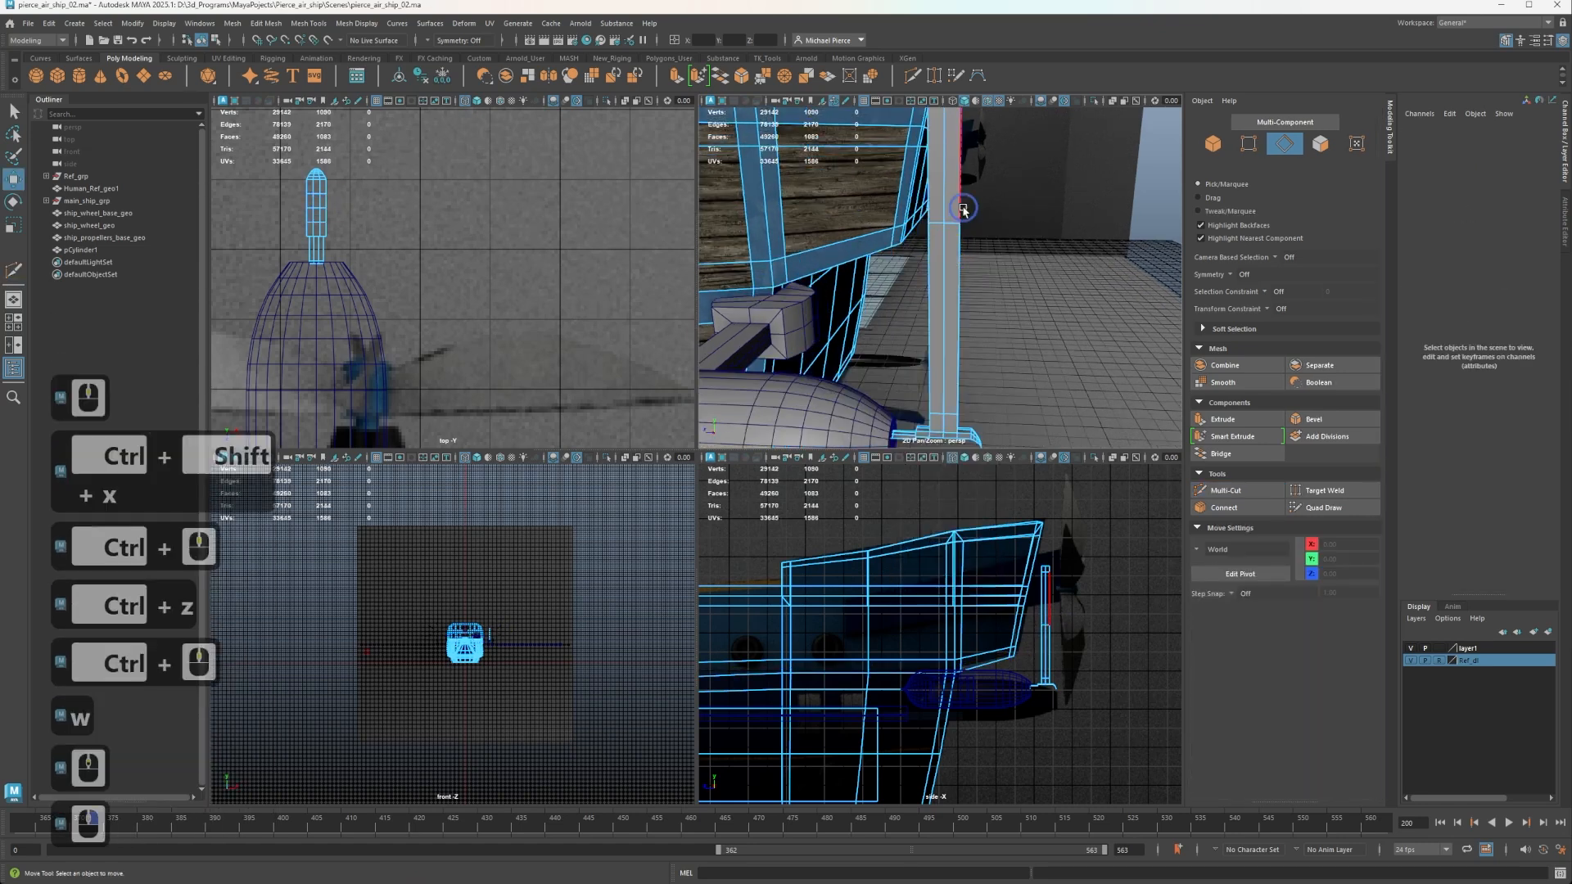
{"action": "double_click", "coordinate": [950, 225]}
{"action": "key", "text": "r"}
{"action": "left_click_drag", "start_coordinate": [889, 222], "coordinate": [642, 239]}
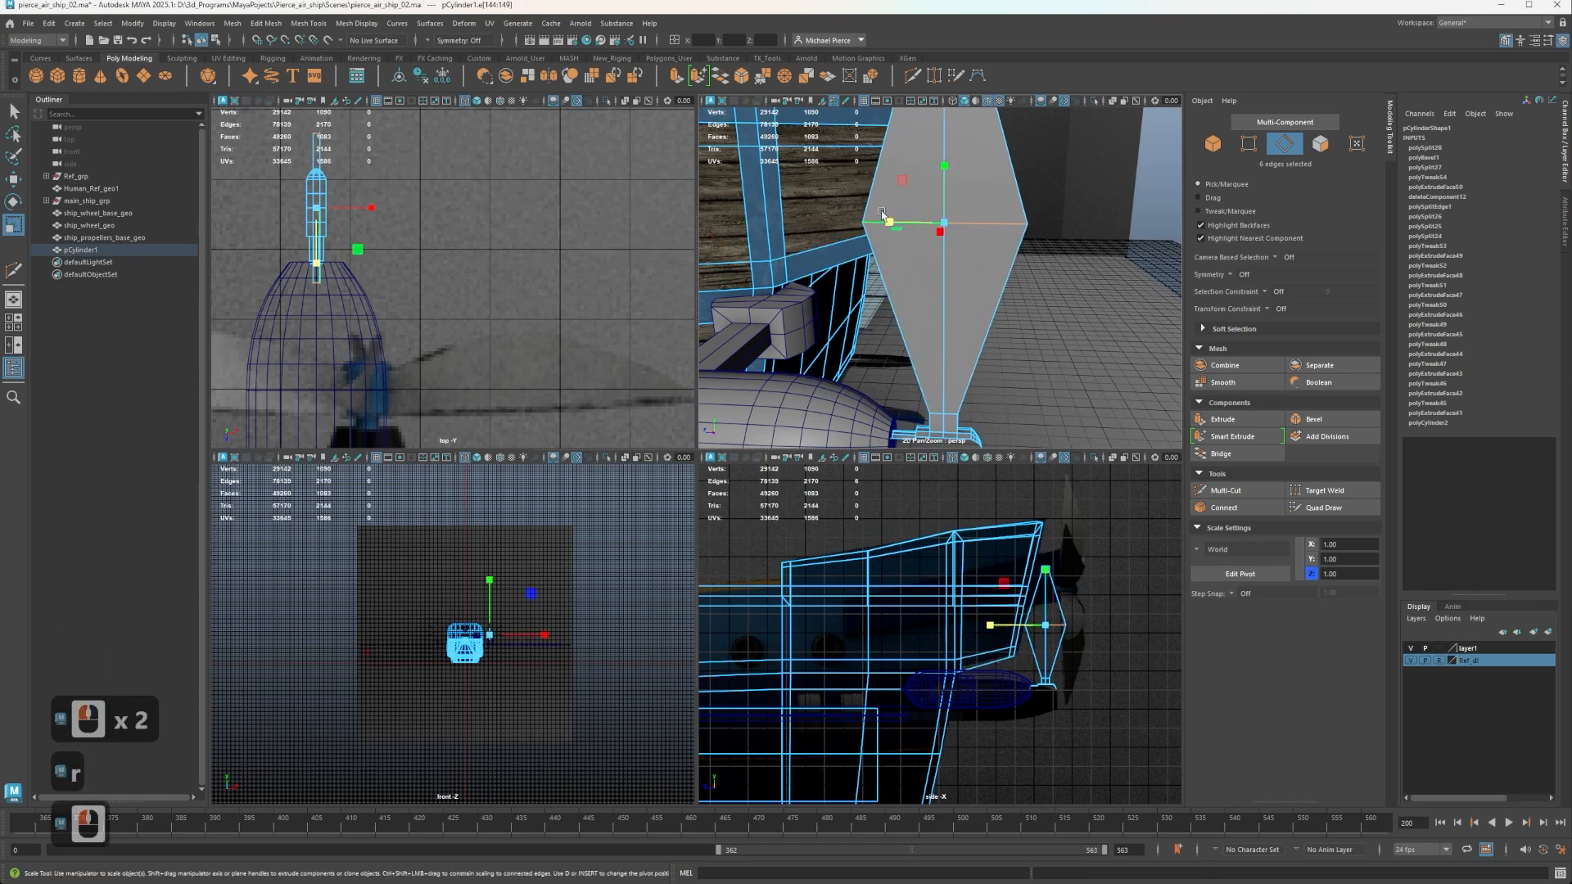
{"action": "left_click_drag", "start_coordinate": [890, 223], "coordinate": [853, 228]}
Try a bevel on the blade's widened centre edge loop with a fraction of 0.6.
{"action": "key", "text": "ctrl+b"}
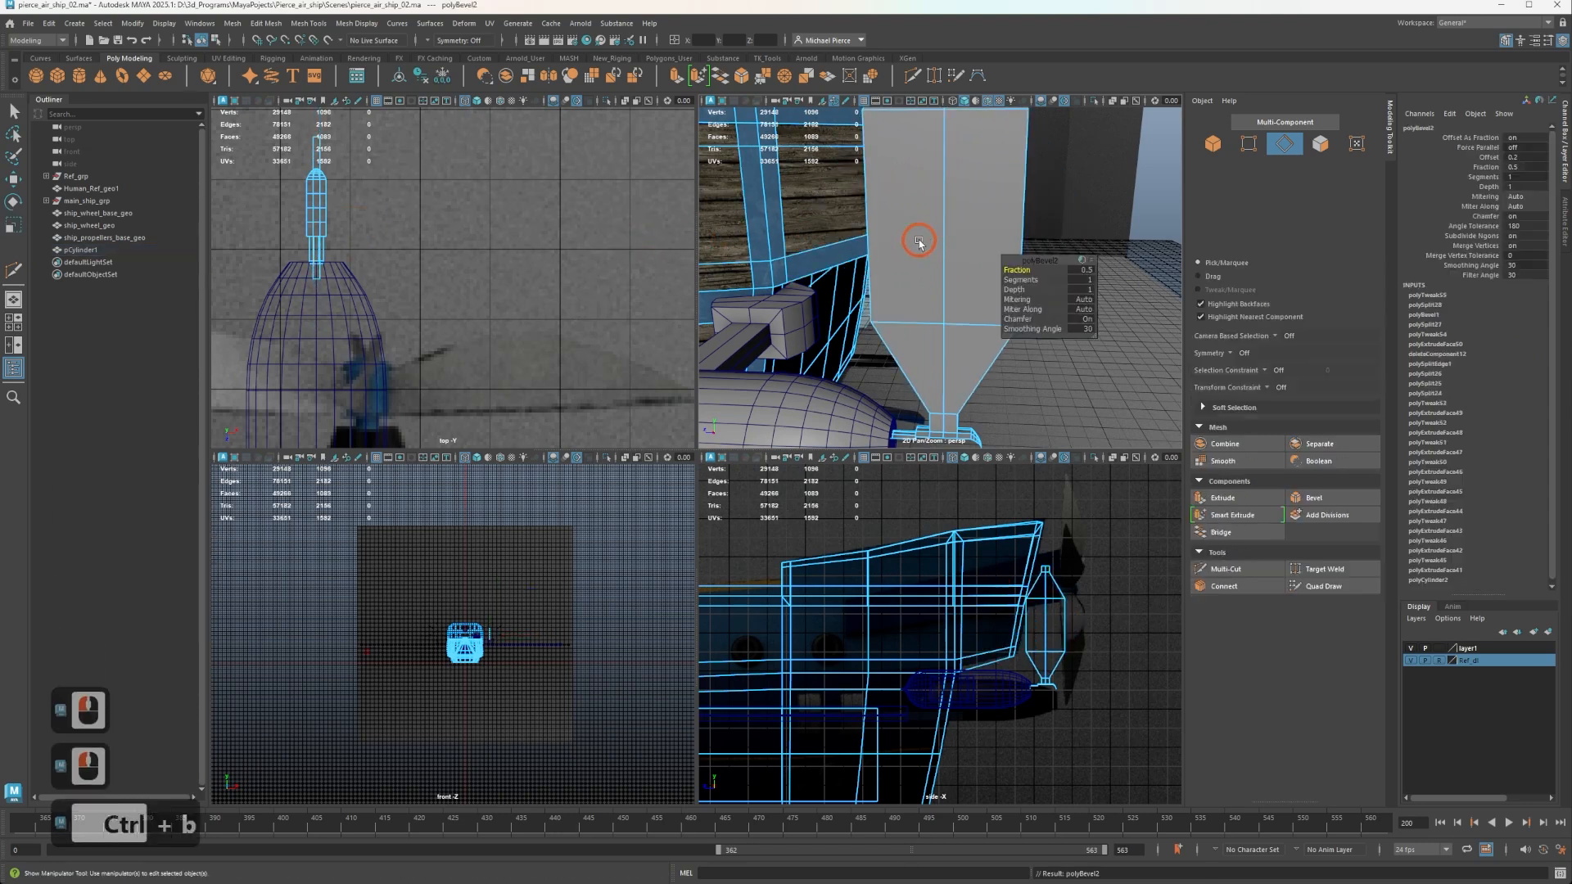
{"action": "left_click", "coordinate": [1080, 271]}
{"action": "type", "text": "1"}
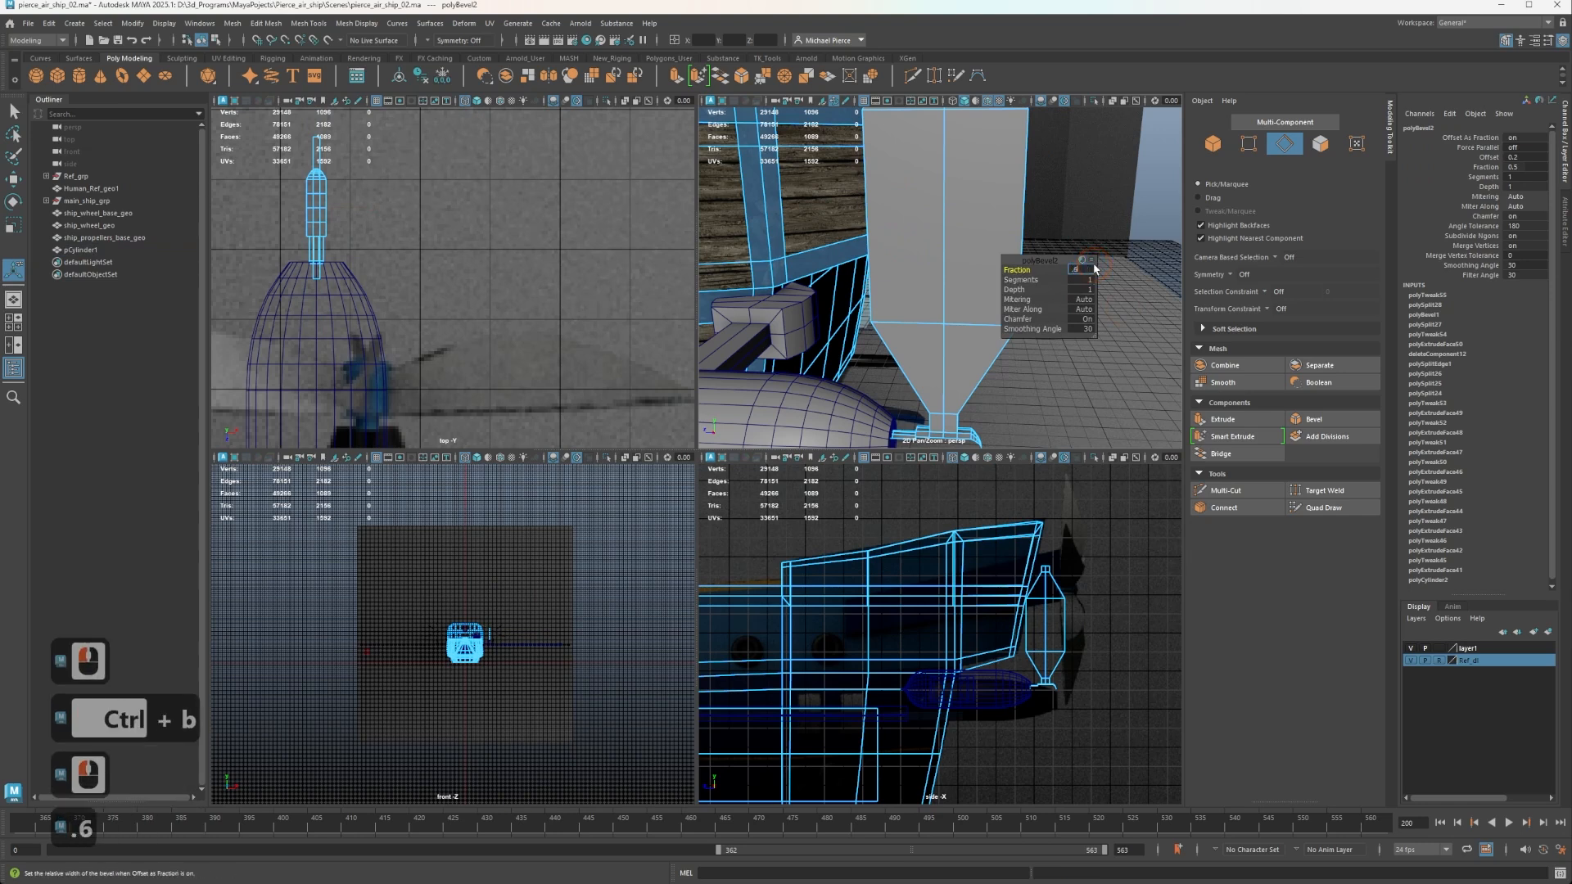
{"action": "key", "text": "Return"}
{"action": "key", "text": "Tab"}
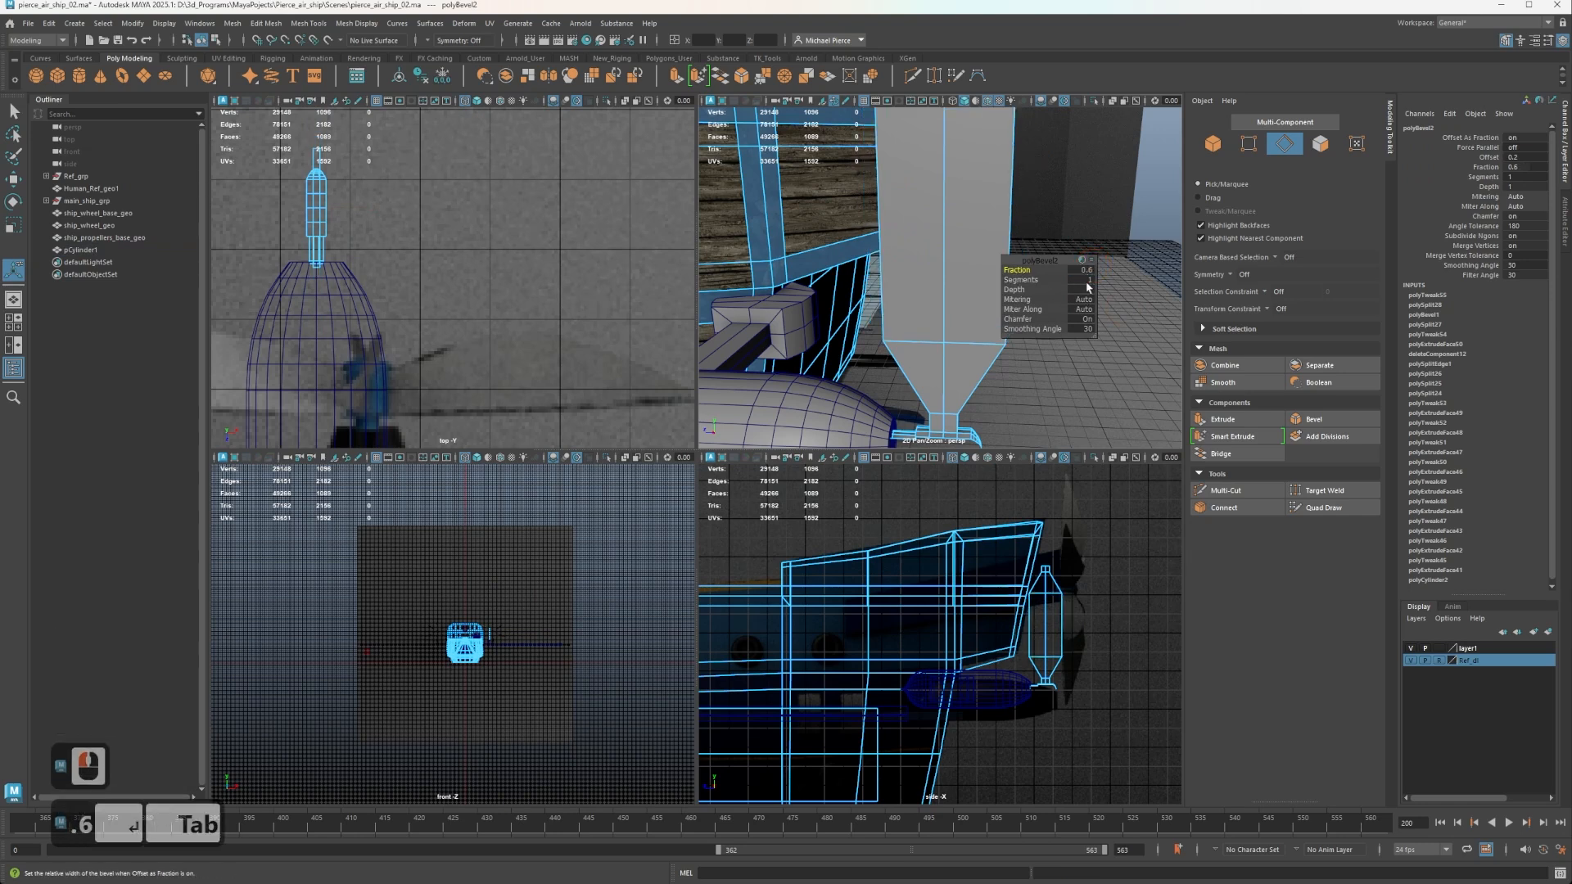
Set the blade bevel's depth to 0 and its segments to 10.
{"action": "left_click", "coordinate": [1036, 289]}
{"action": "key", "text": "1"}
{"action": "left_click", "coordinate": [912, 209]}
{"action": "key", "text": "Tab"}
{"action": "type", "text": "0"}
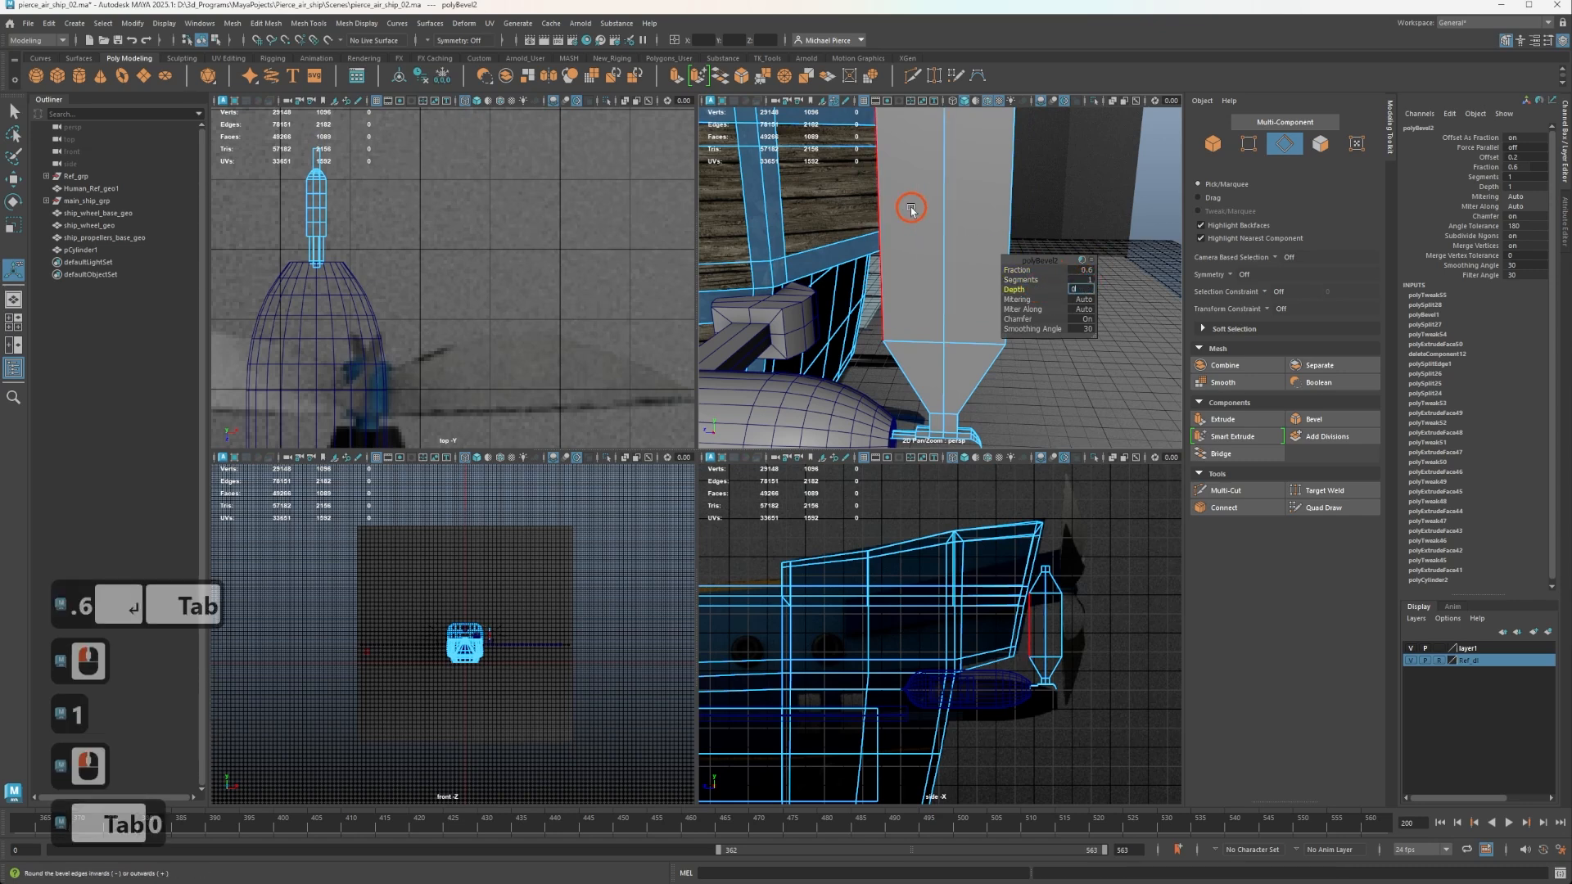
{"action": "double_click", "coordinate": [1088, 278]}
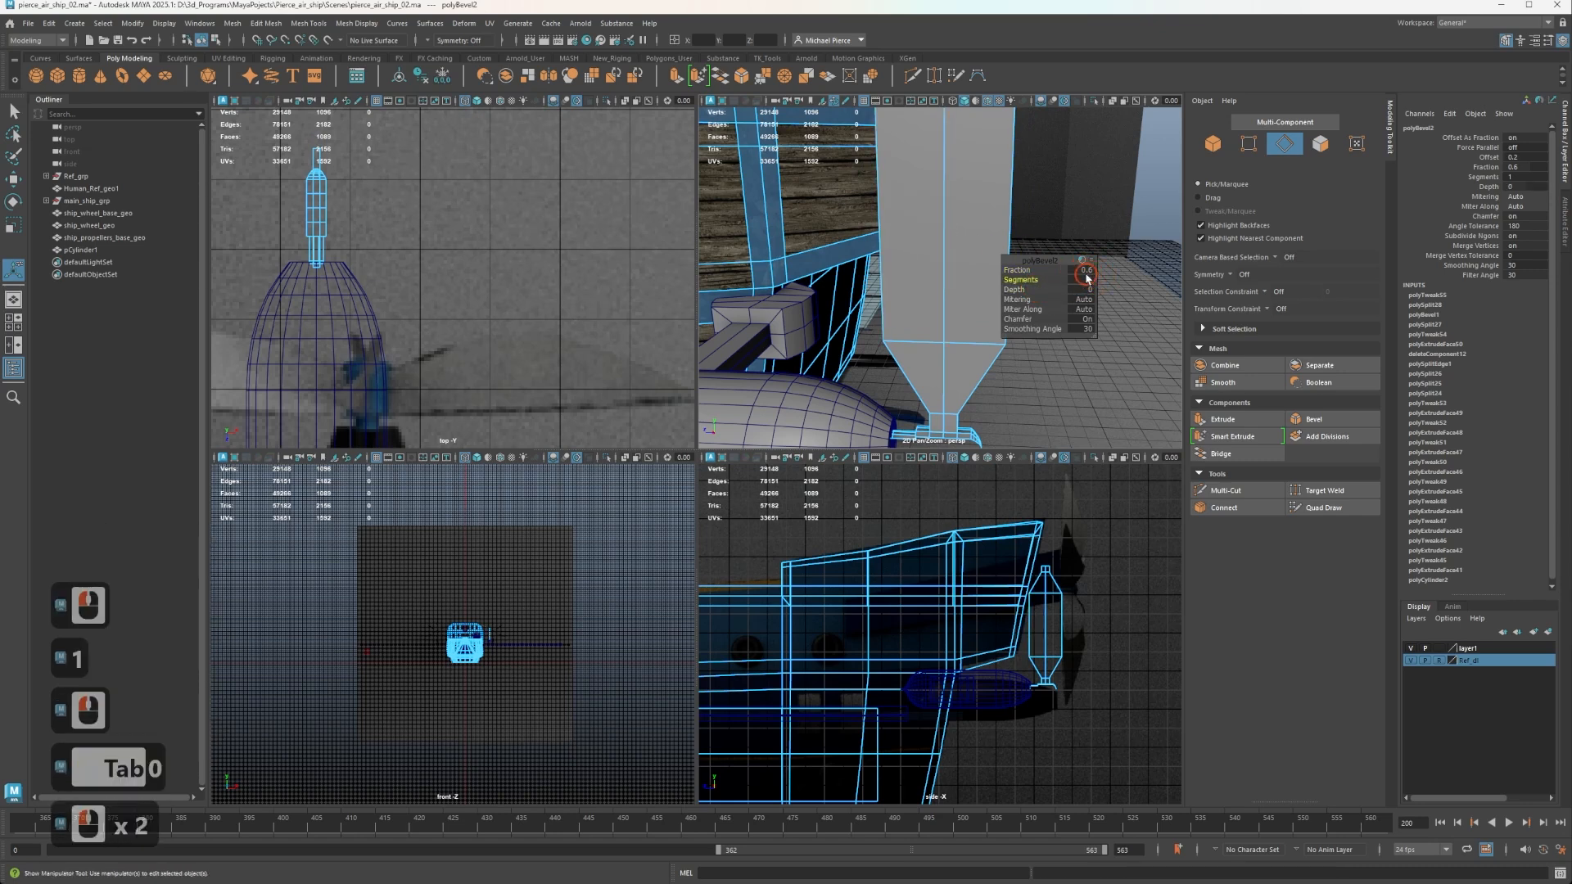
{"action": "type", "text": "10"}
{"action": "key", "text": "Tab"}
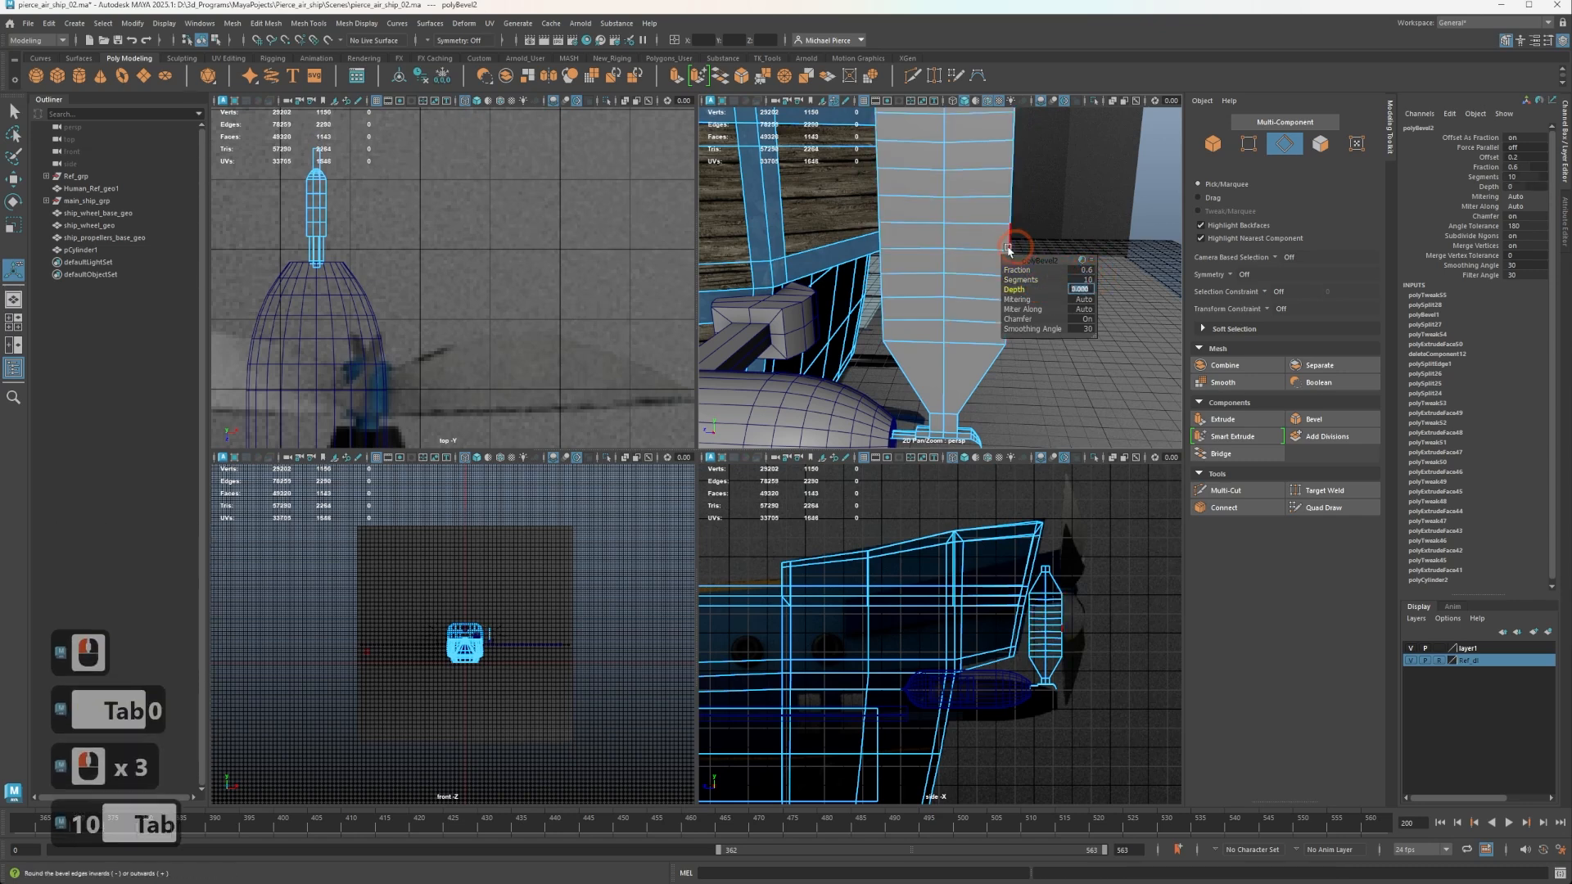
Try a bevel fraction of 0.85, then undo the whole bevel back to the diamond-shaped blade.
{"action": "left_click_drag", "start_coordinate": [1015, 245], "coordinate": [1038, 271], "text": "alt"}
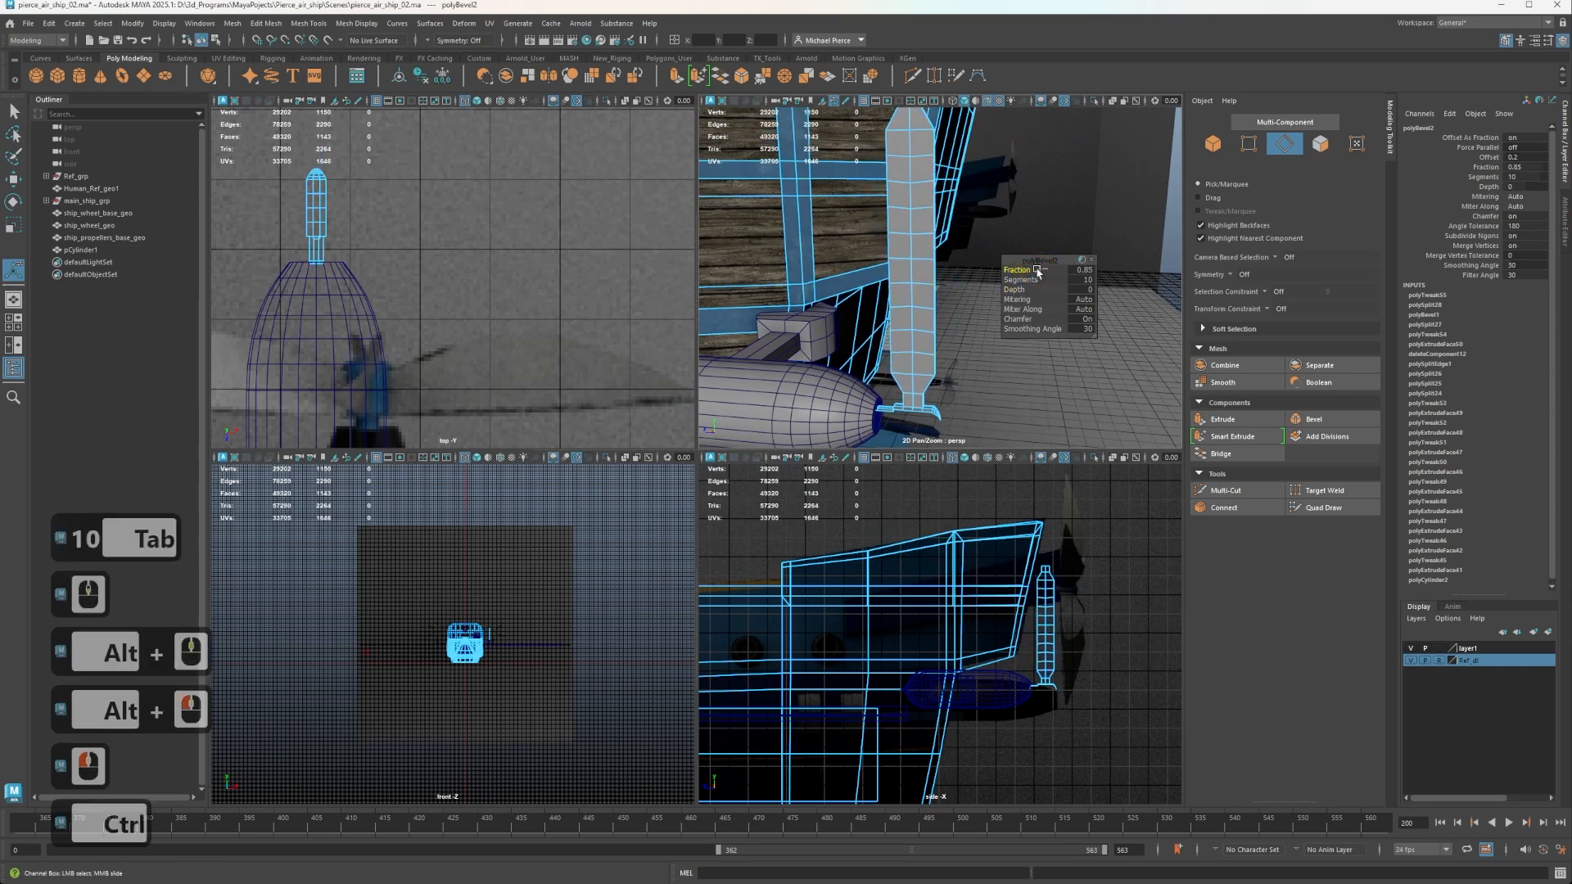
{"action": "key", "text": "ctrl+z"}
{"action": "key", "text": "ctrl+z"}
{"action": "key", "text": "ctrl+z"}
{"action": "key", "text": "ctrl+z"}
{"action": "key", "text": "ctrl+z"}
{"action": "key", "text": "ctrl+z"}
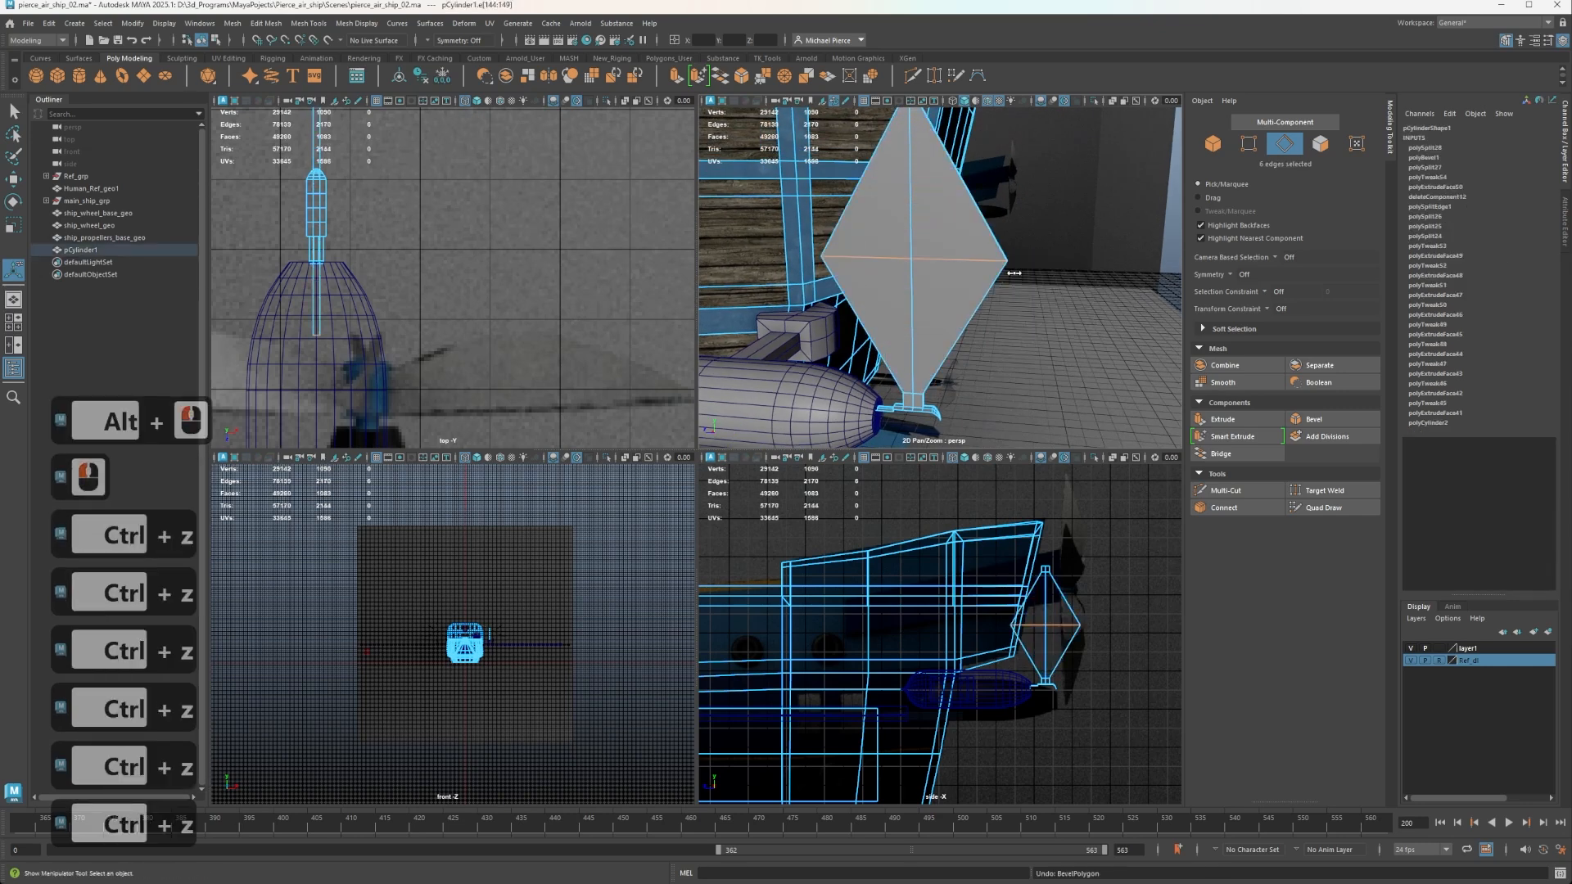
Bevel the blade's centre edge loop again with 10 segments and a fraction of 0.906 for a rounded outline.
{"action": "key", "text": "ctrl+b"}
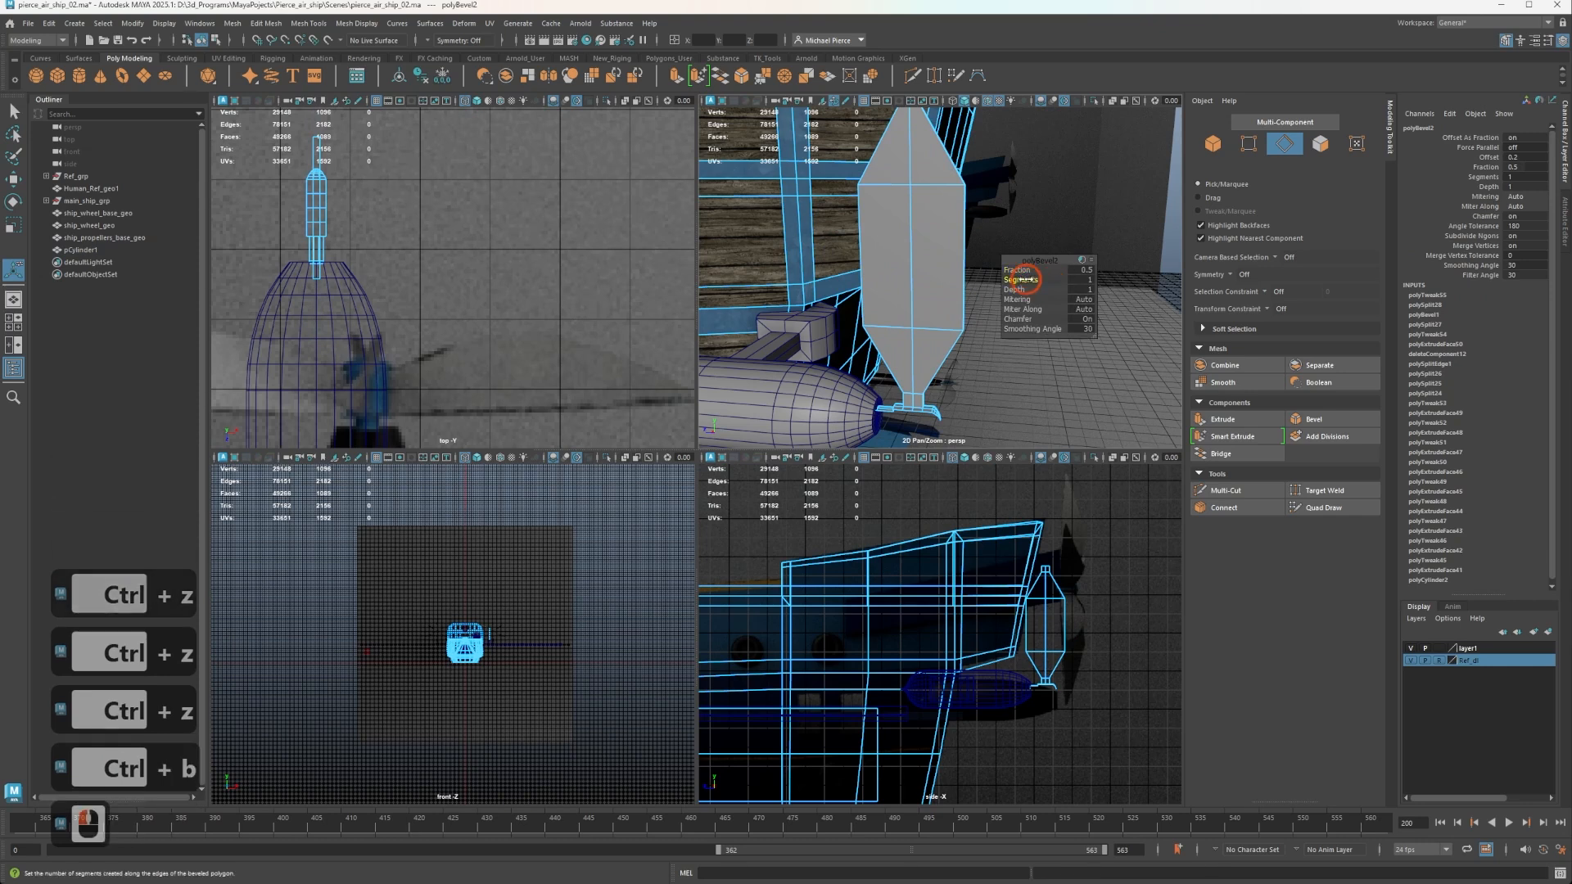
{"action": "middle_click_drag", "start_coordinate": [1019, 278], "coordinate": [1567, 278]}
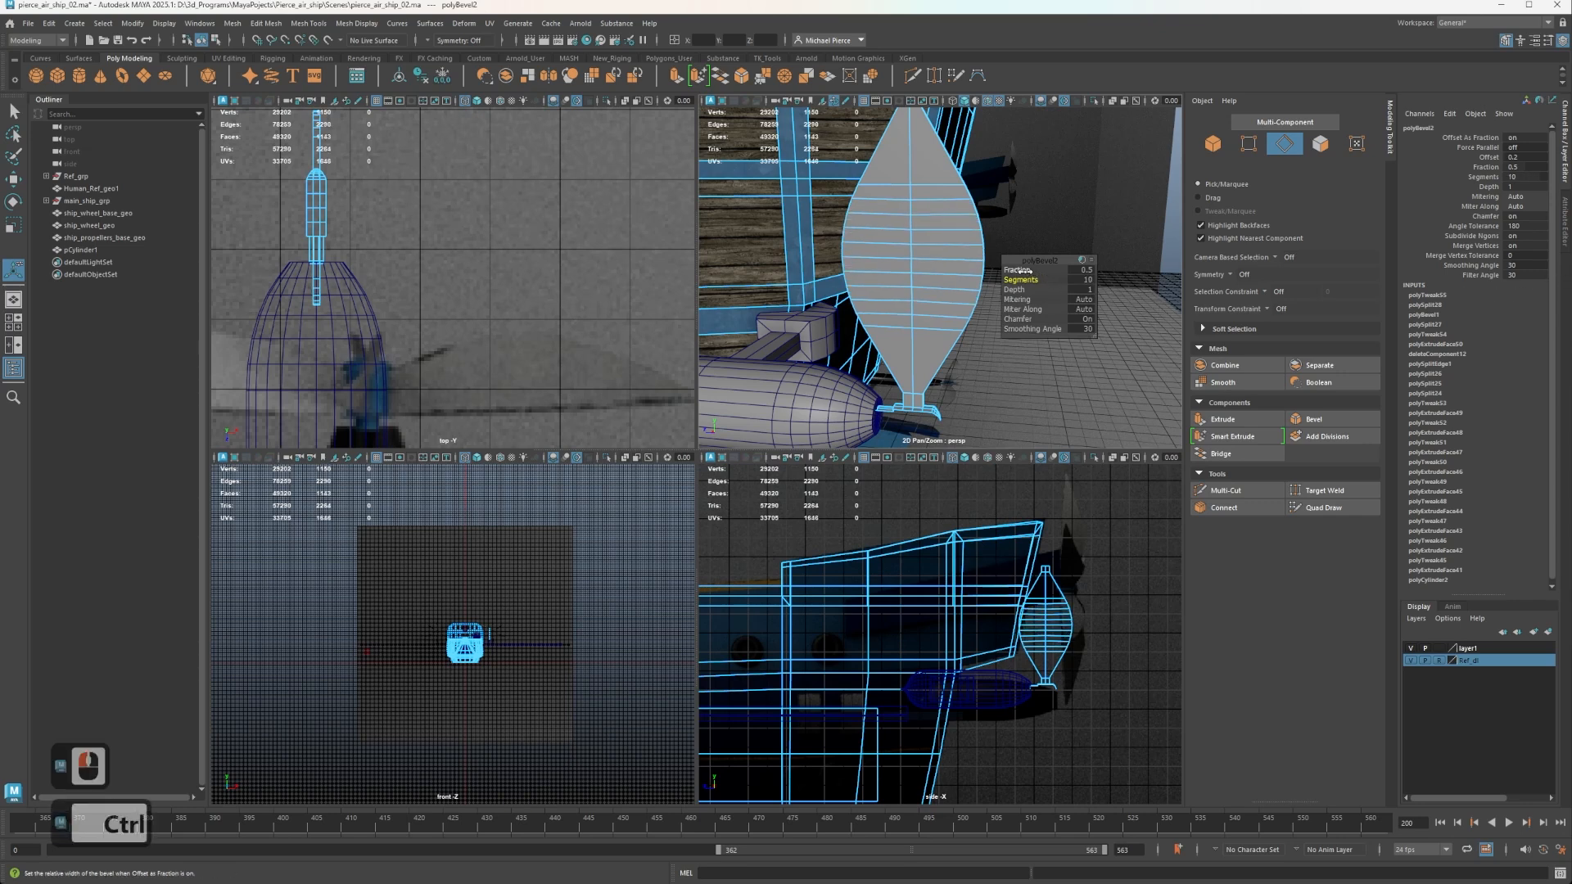
{"action": "middle_click_drag", "start_coordinate": [1023, 271], "coordinate": [1226, 285], "text": "ctrl"}
{"action": "left_click_drag", "start_coordinate": [1226, 285], "coordinate": [1281, 285], "text": "ctrl"}
{"action": "left_click_drag", "start_coordinate": [1070, 290], "coordinate": [980, 267], "text": "alt"}
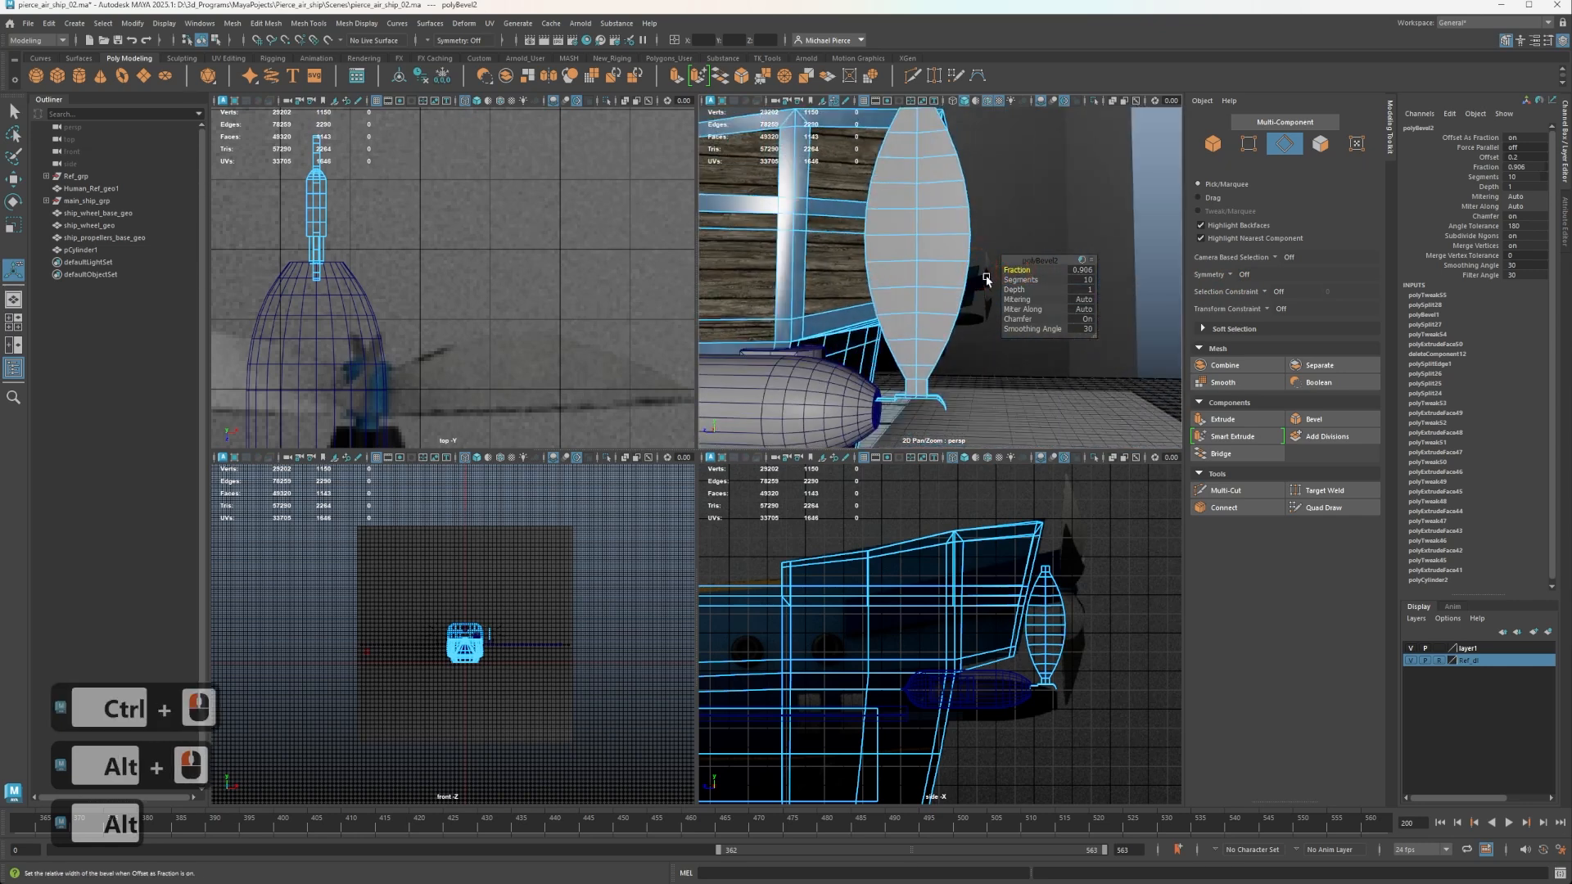
Select the two outer edges at the blade's tip and scale them together along Z into a narrow point.
{"action": "scroll", "coordinate": [940, 292], "scroll_direction": "down", "scroll_amount": 2}
{"action": "middle_click_drag", "start_coordinate": [900, 258], "coordinate": [878, 322], "text": "alt"}
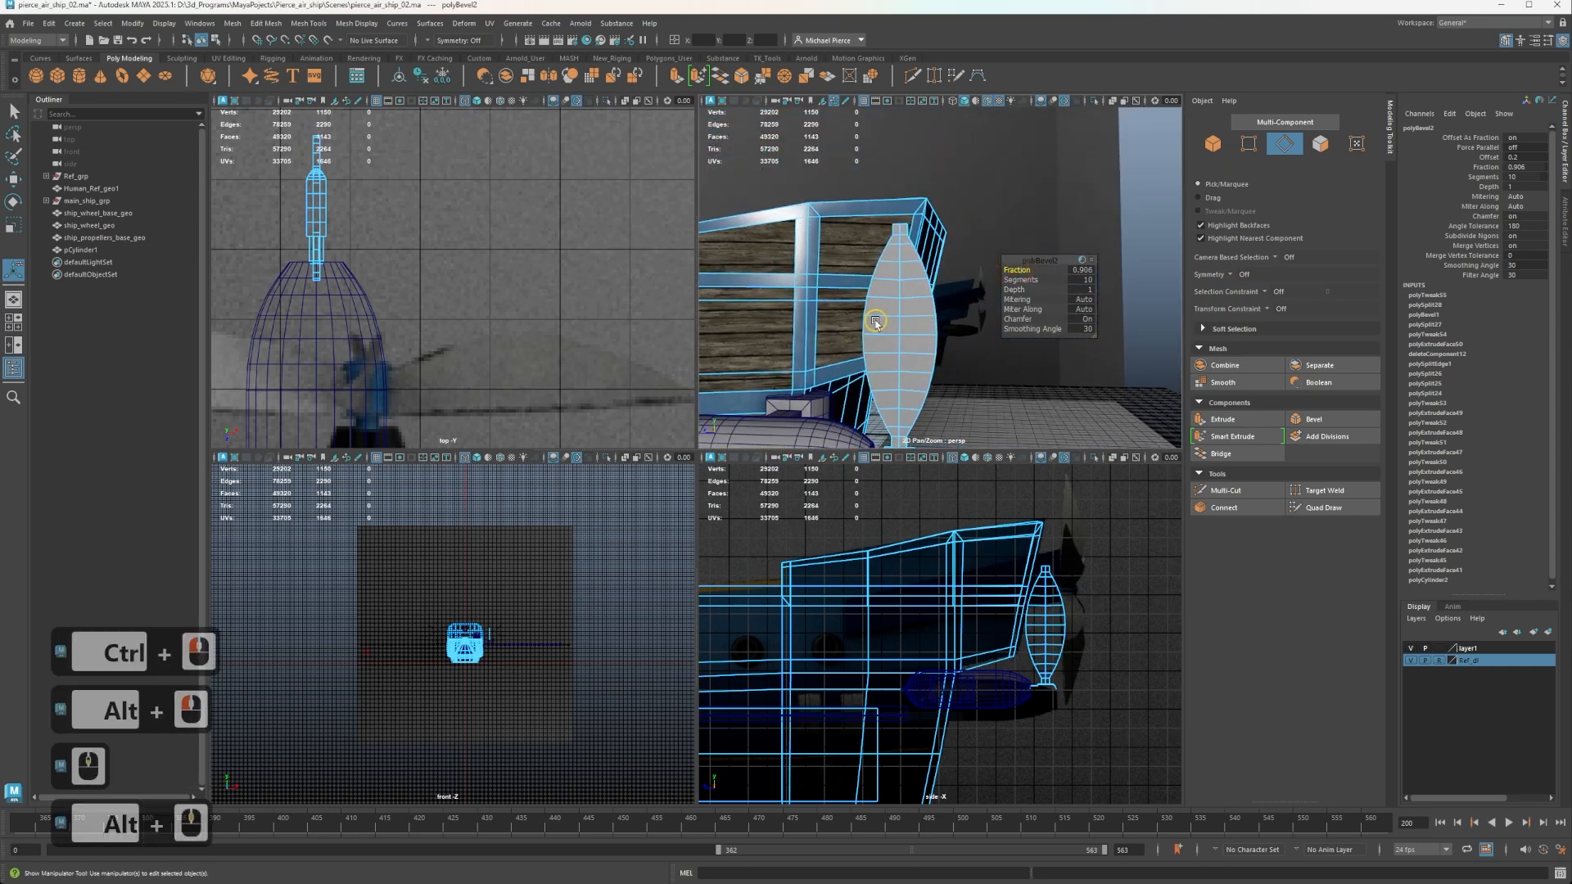
{"action": "scroll", "coordinate": [866, 250], "scroll_direction": "up", "scroll_amount": 4, "text": "alt"}
{"action": "left_click", "coordinate": [744, 225]}
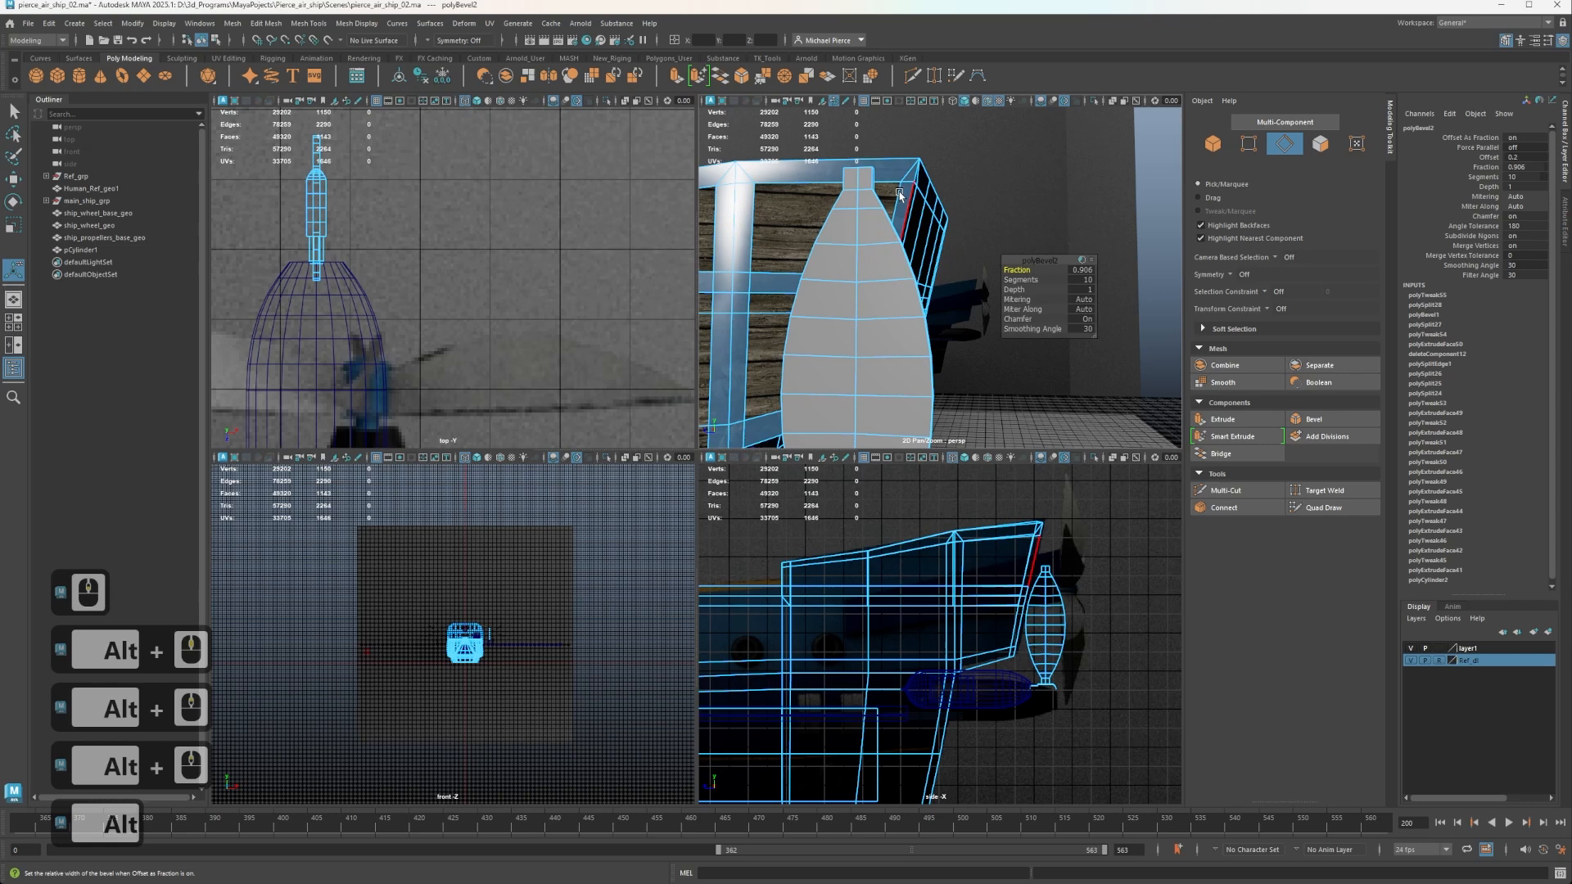
{"action": "scroll", "coordinate": [865, 267], "scroll_direction": "up", "scroll_amount": 4, "text": "alt"}
{"action": "scroll", "coordinate": [865, 267], "scroll_direction": "up", "scroll_amount": 2, "text": "alt"}
{"action": "middle_click_drag", "start_coordinate": [864, 267], "coordinate": [958, 320], "text": "alt"}
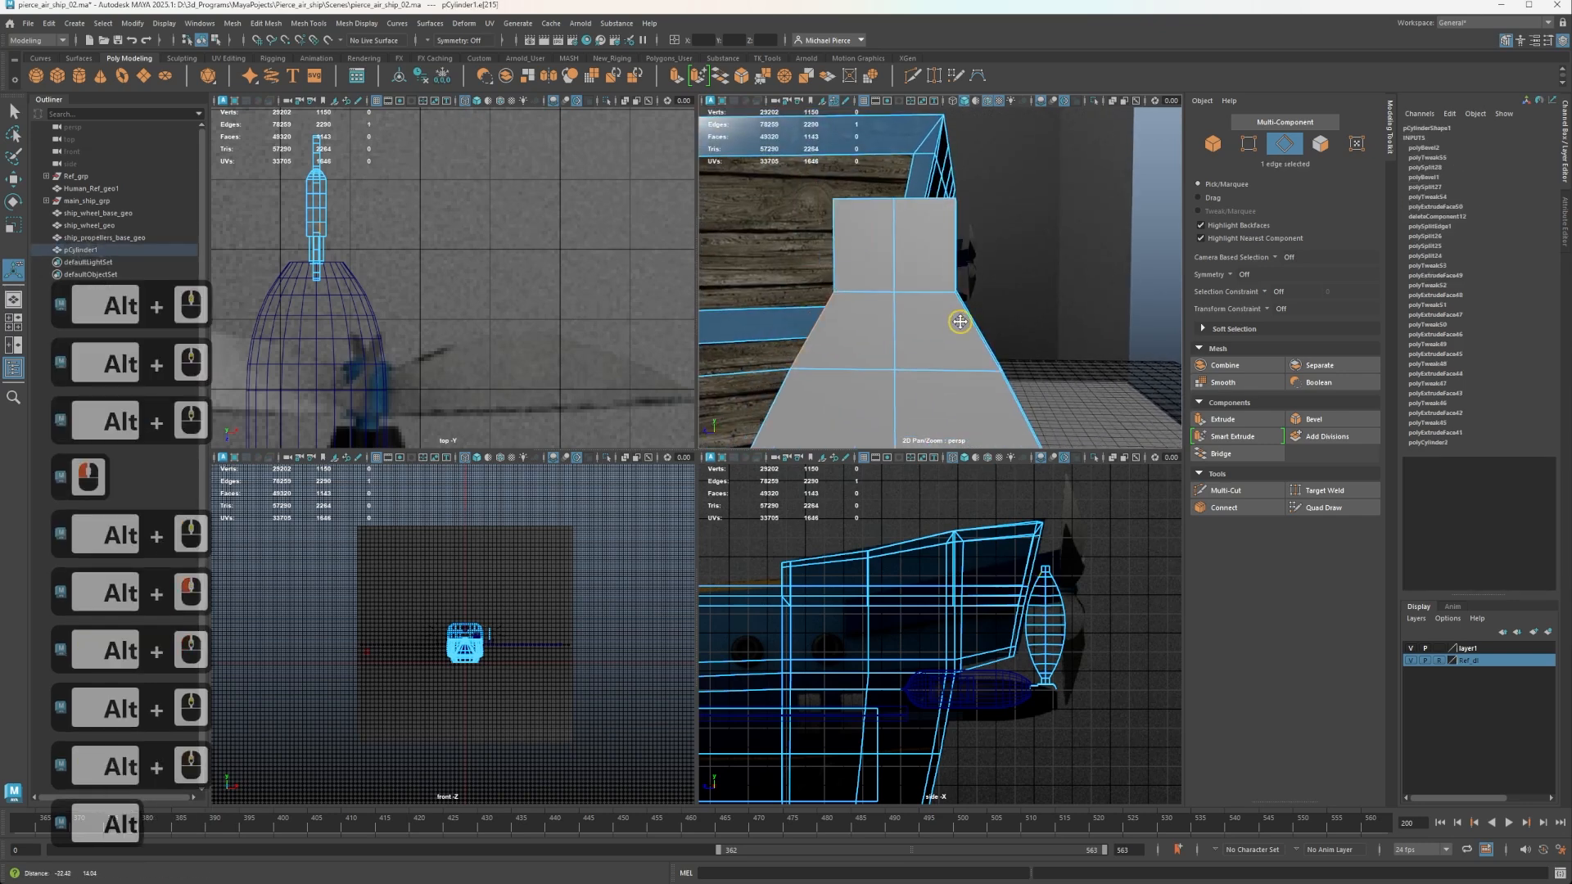
{"action": "right_click_drag", "start_coordinate": [901, 261], "coordinate": [903, 224]}
{"action": "left_click_drag", "start_coordinate": [918, 210], "coordinate": [882, 234], "text": "alt"}
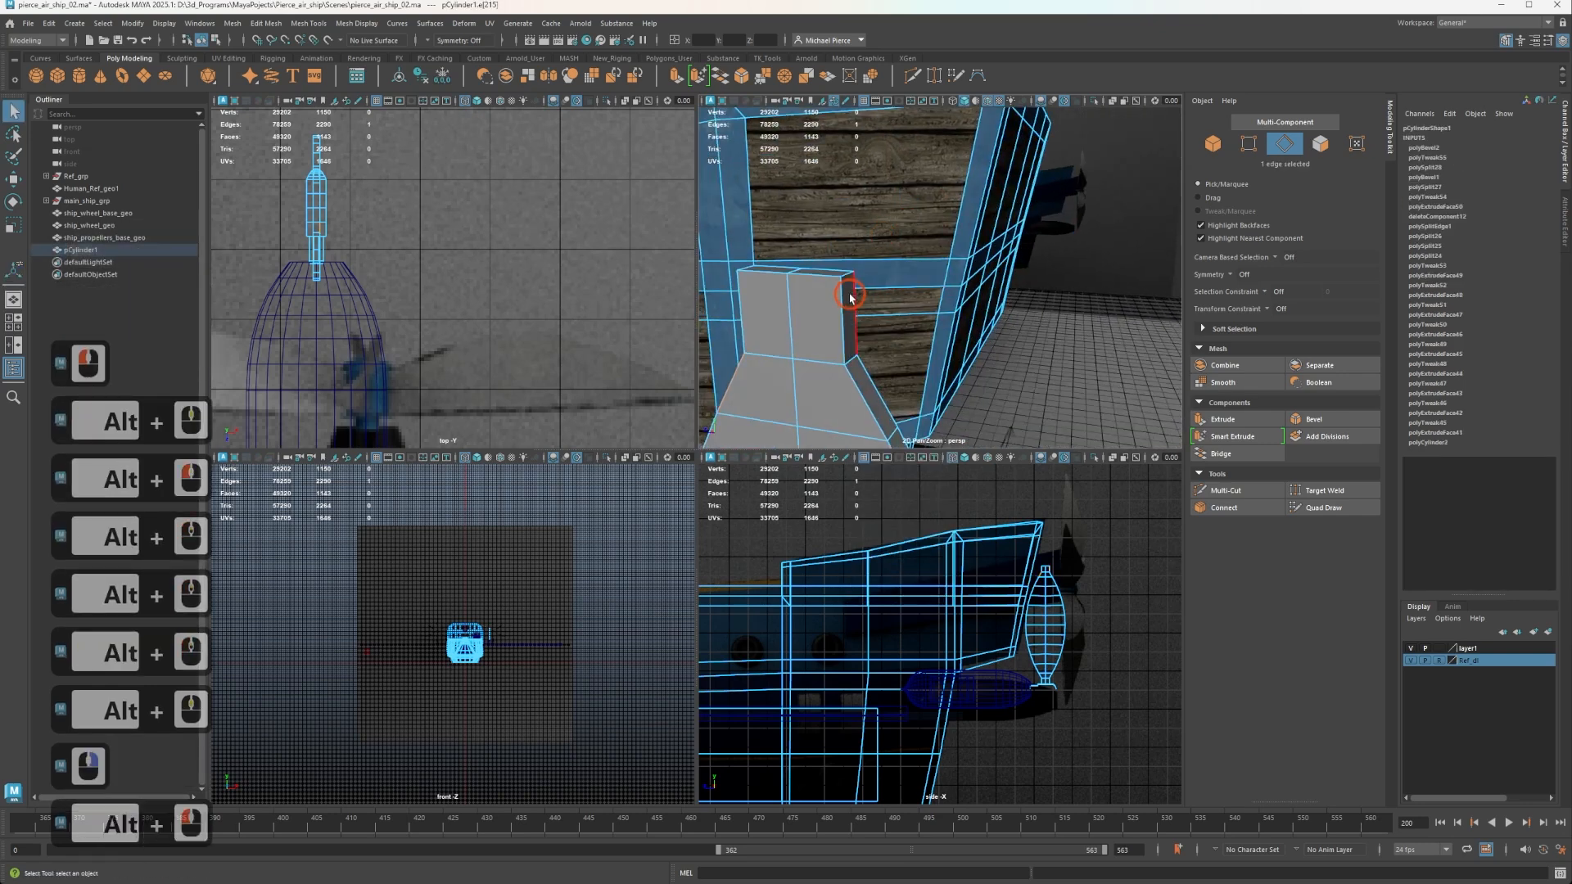
{"action": "right_click_drag", "start_coordinate": [834, 277], "coordinate": [837, 239]}
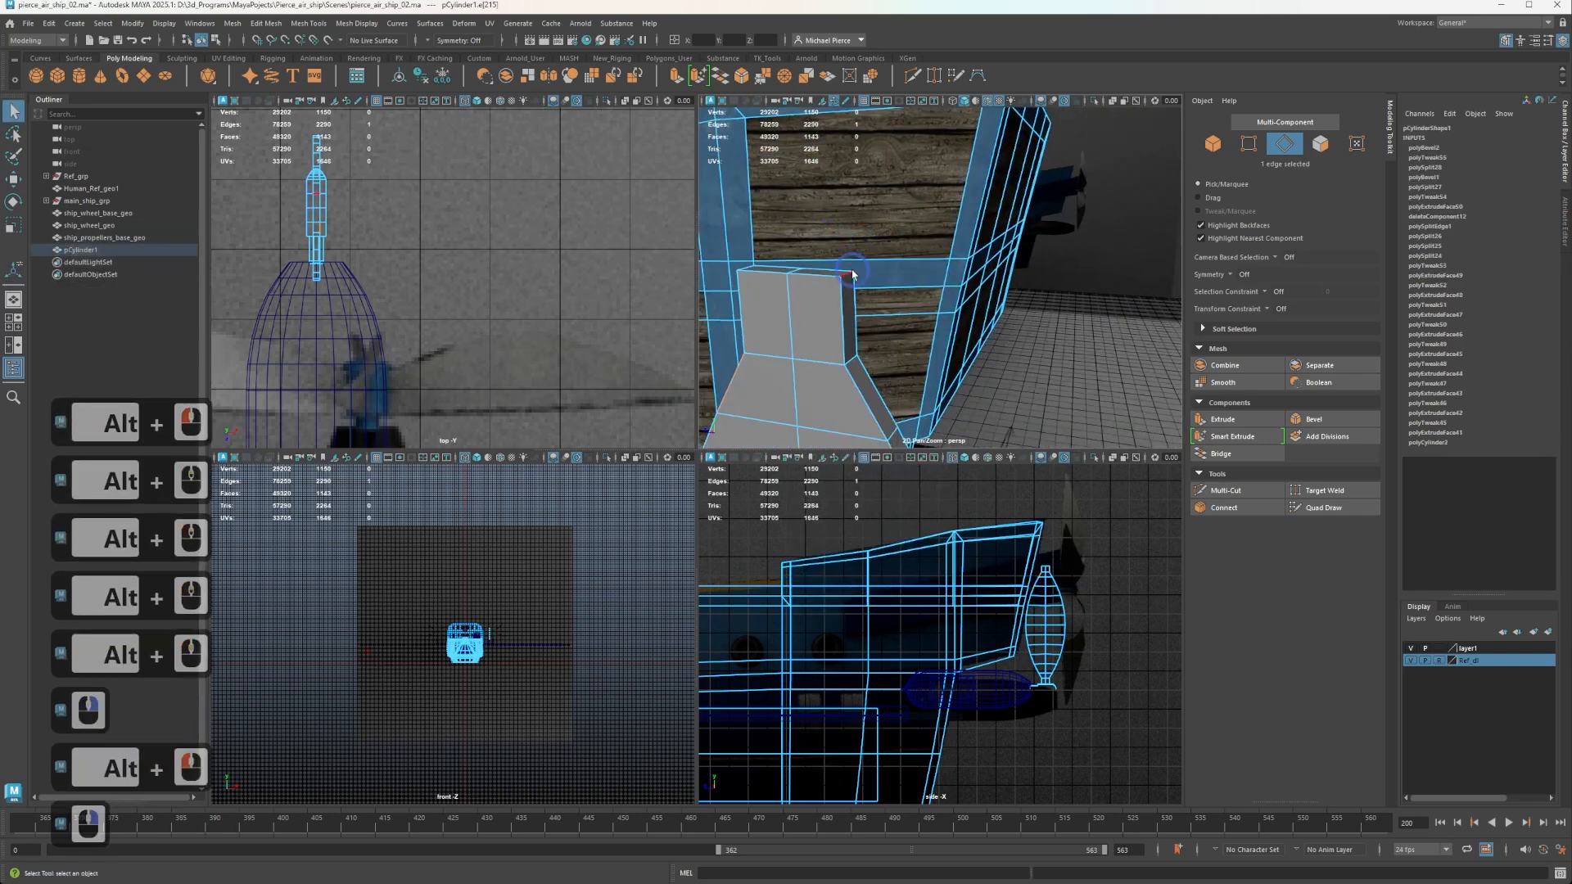
{"action": "left_click", "coordinate": [849, 276]}
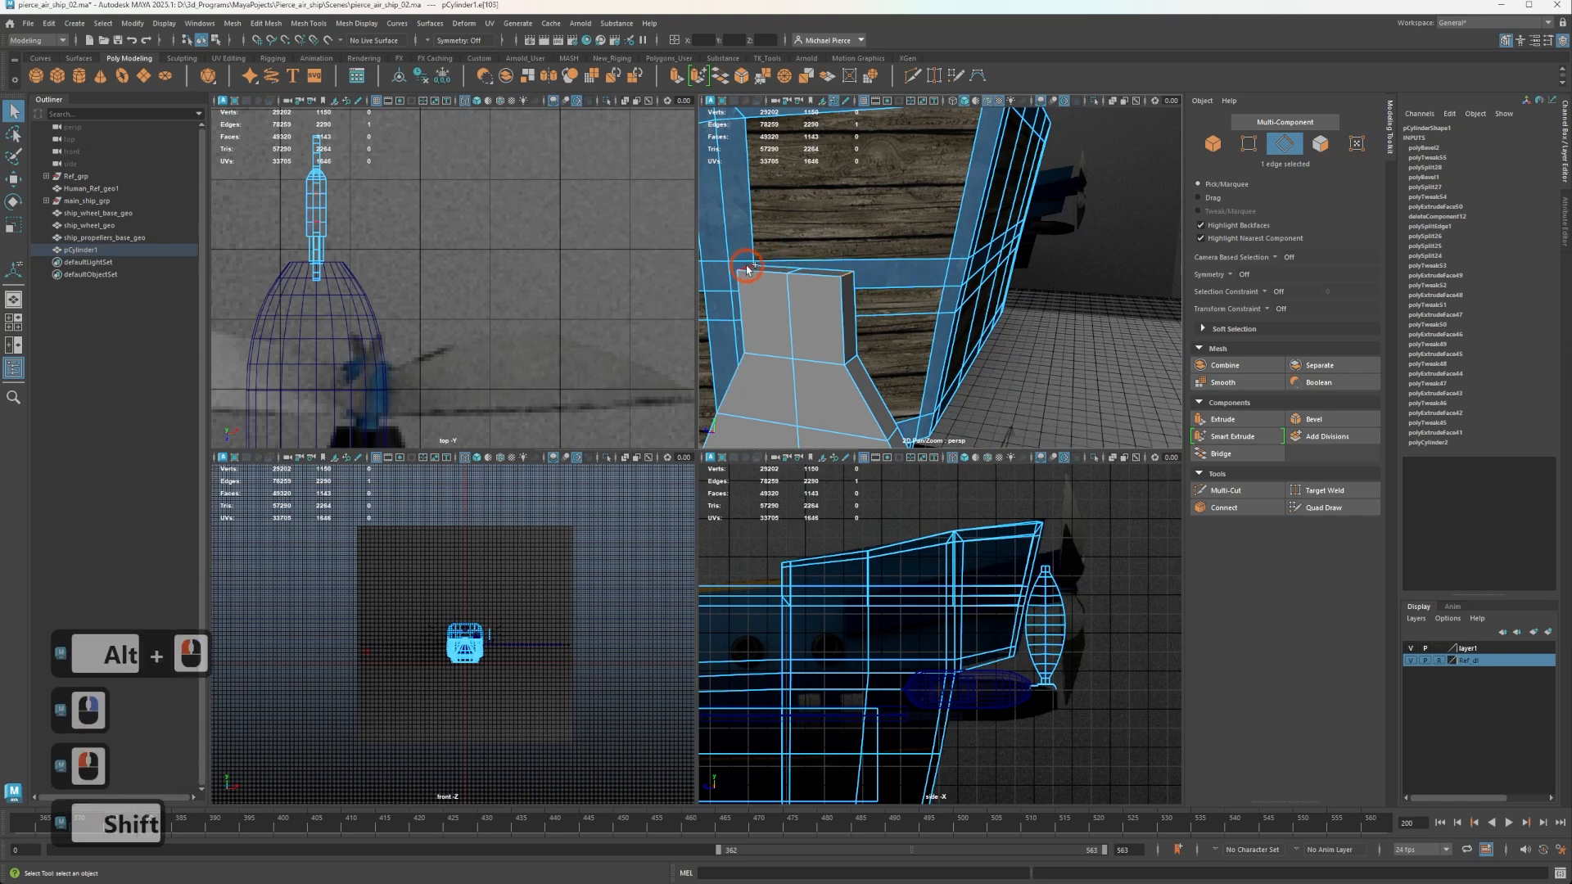
{"action": "left_click", "coordinate": [775, 278], "text": "shift"}
{"action": "key", "text": "r"}
{"action": "left_click_drag", "start_coordinate": [750, 268], "coordinate": [792, 251]}
Refine the blade's point by moving the two tip edges along Y and adjusting their spacing along Z.
{"action": "key", "text": "w"}
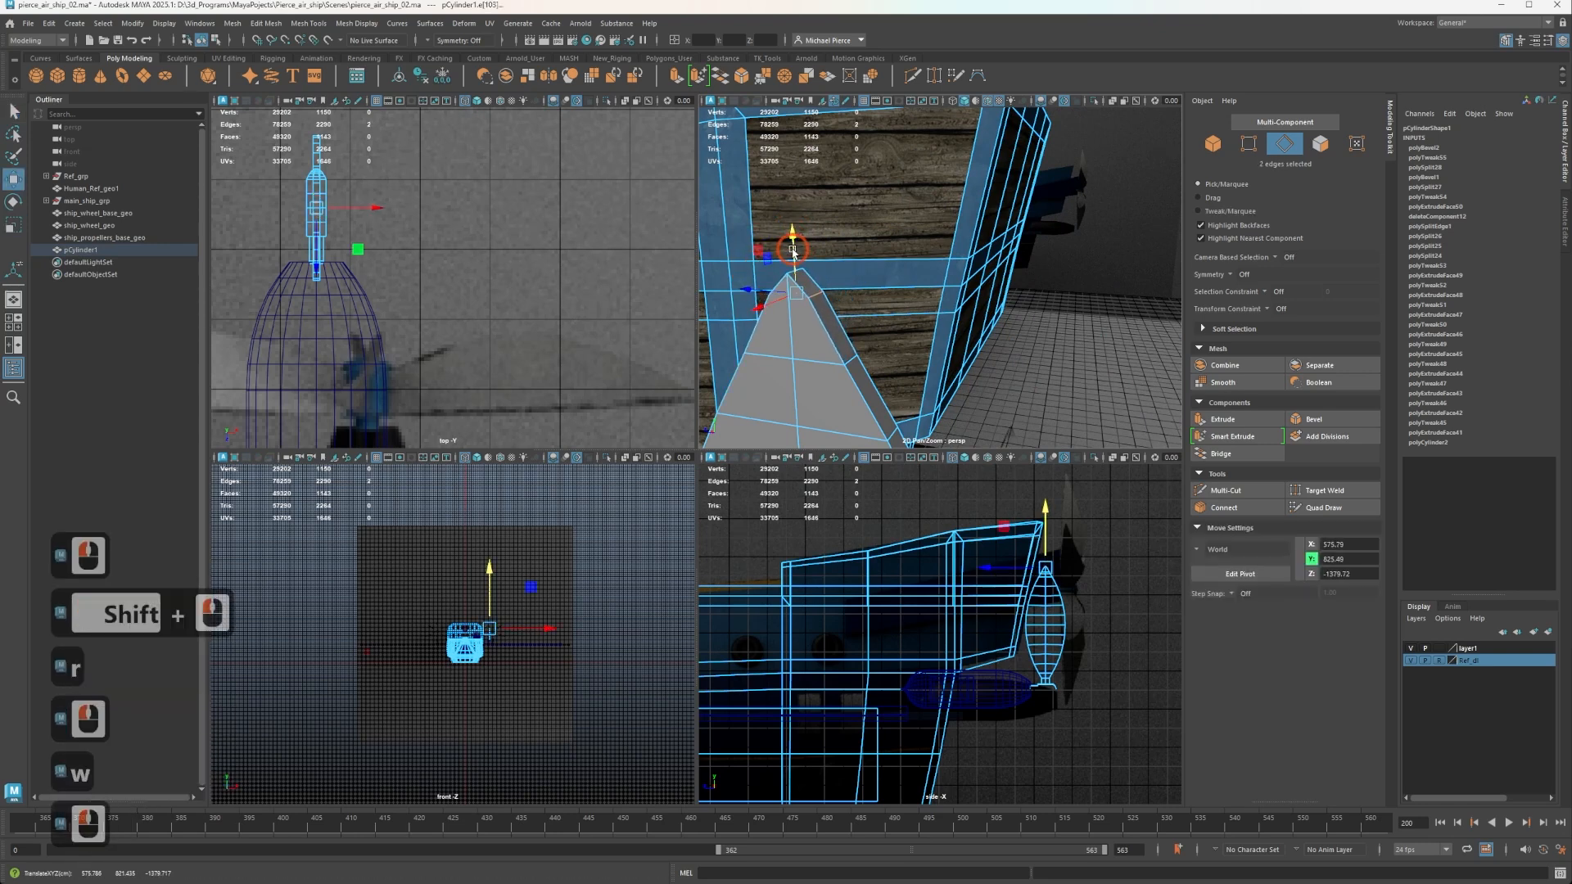
{"action": "scroll", "coordinate": [823, 260], "scroll_direction": "down", "scroll_amount": 3}
{"action": "middle_click_drag", "start_coordinate": [823, 259], "coordinate": [906, 298], "text": "alt"}
{"action": "key", "text": "r"}
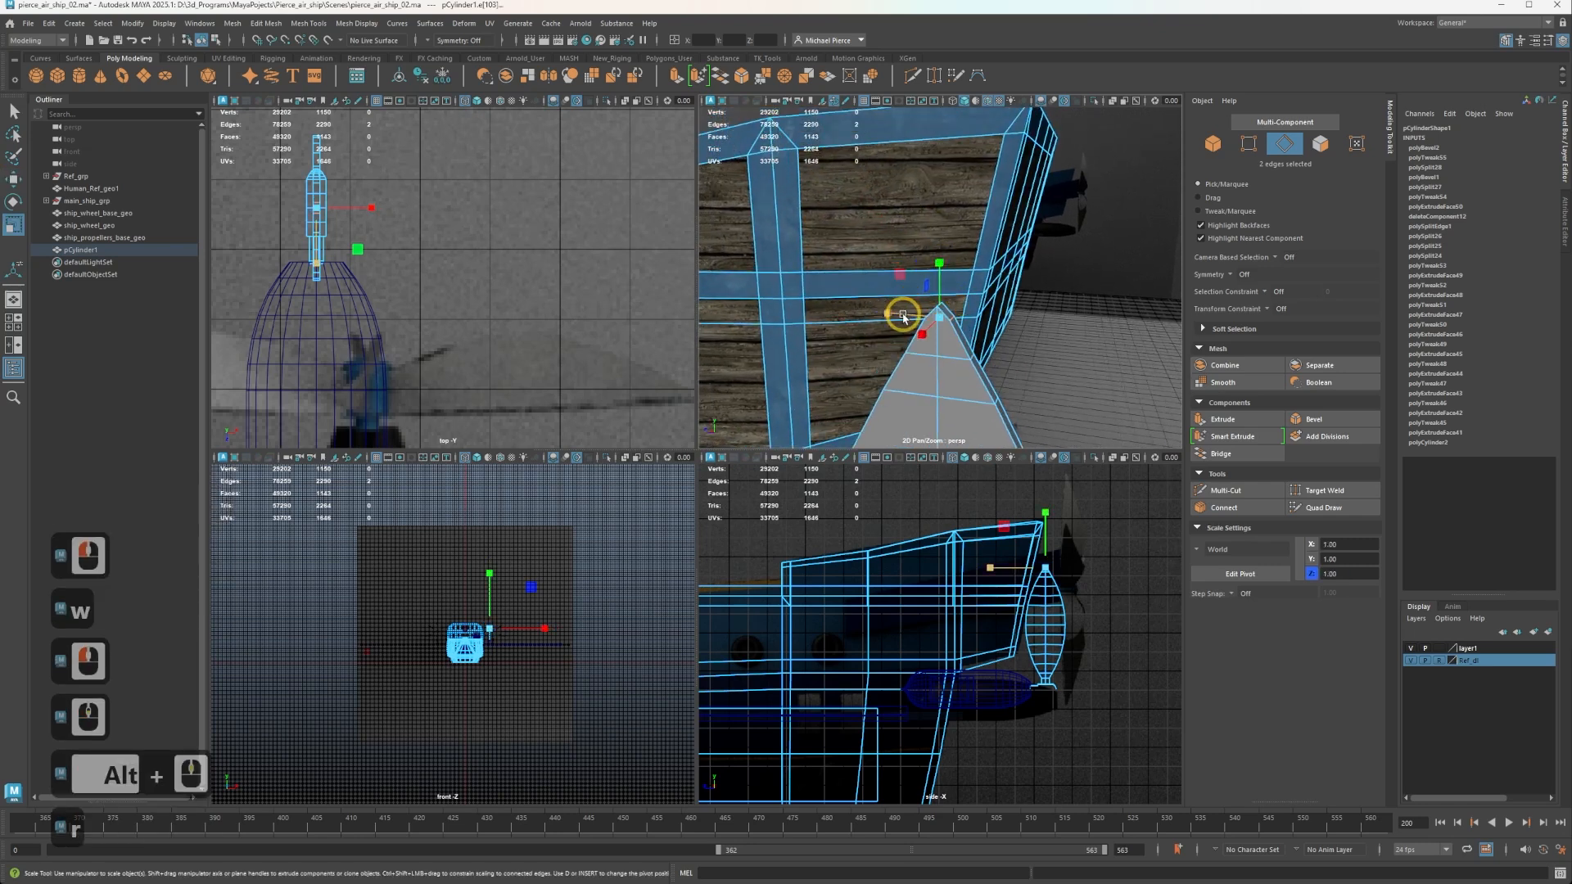
{"action": "left_click_drag", "start_coordinate": [891, 314], "coordinate": [1064, 390]}
{"action": "key", "text": "w"}
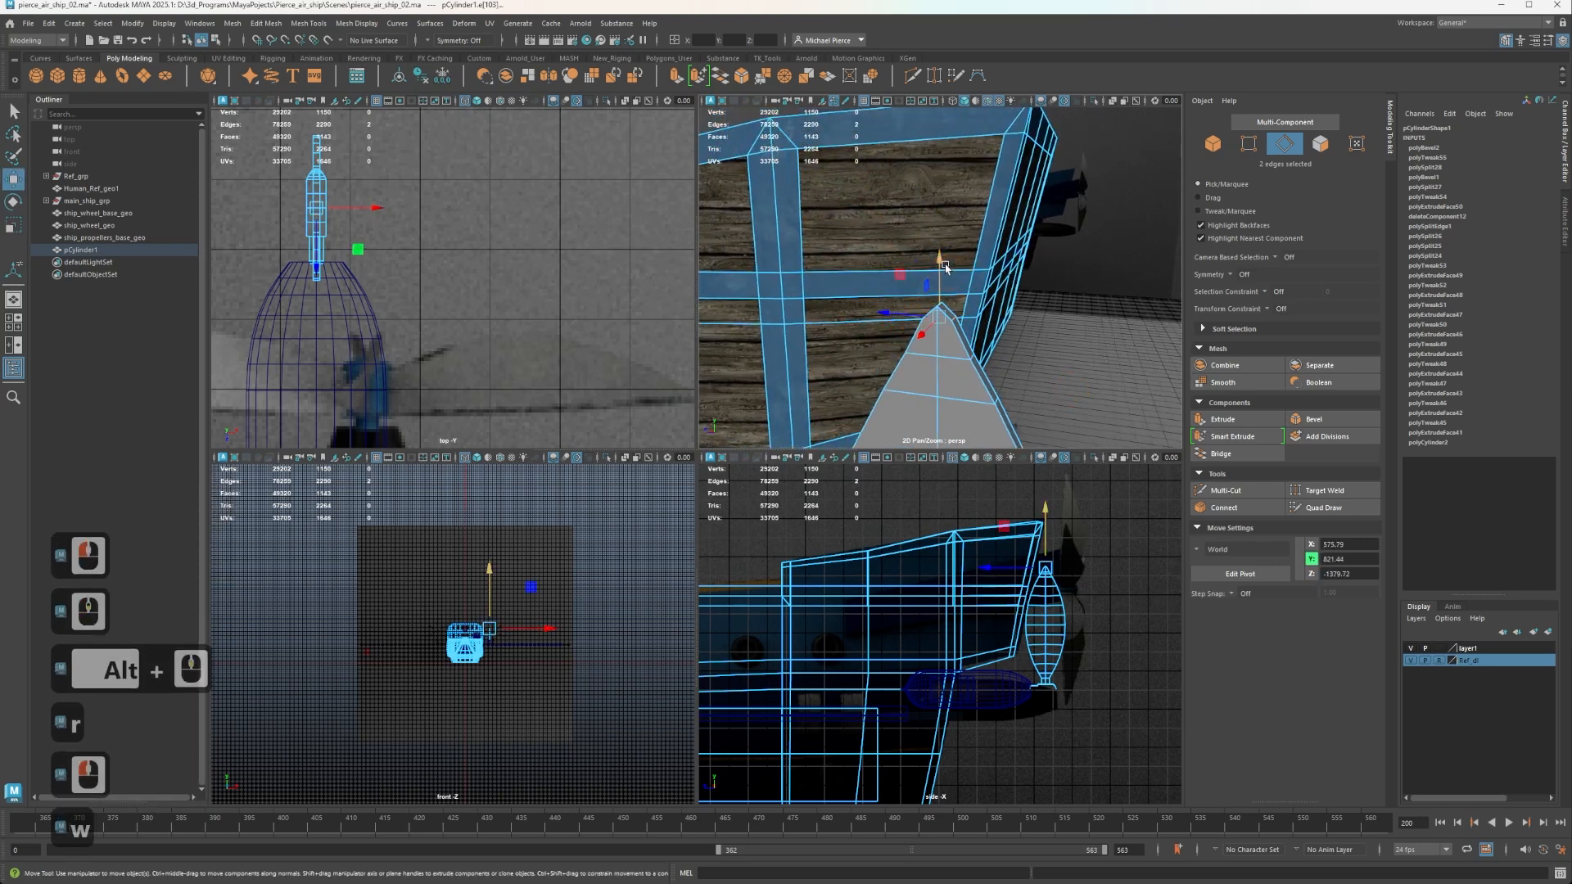
{"action": "left_click_drag", "start_coordinate": [945, 267], "coordinate": [876, 325]}
{"action": "key", "text": "r"}
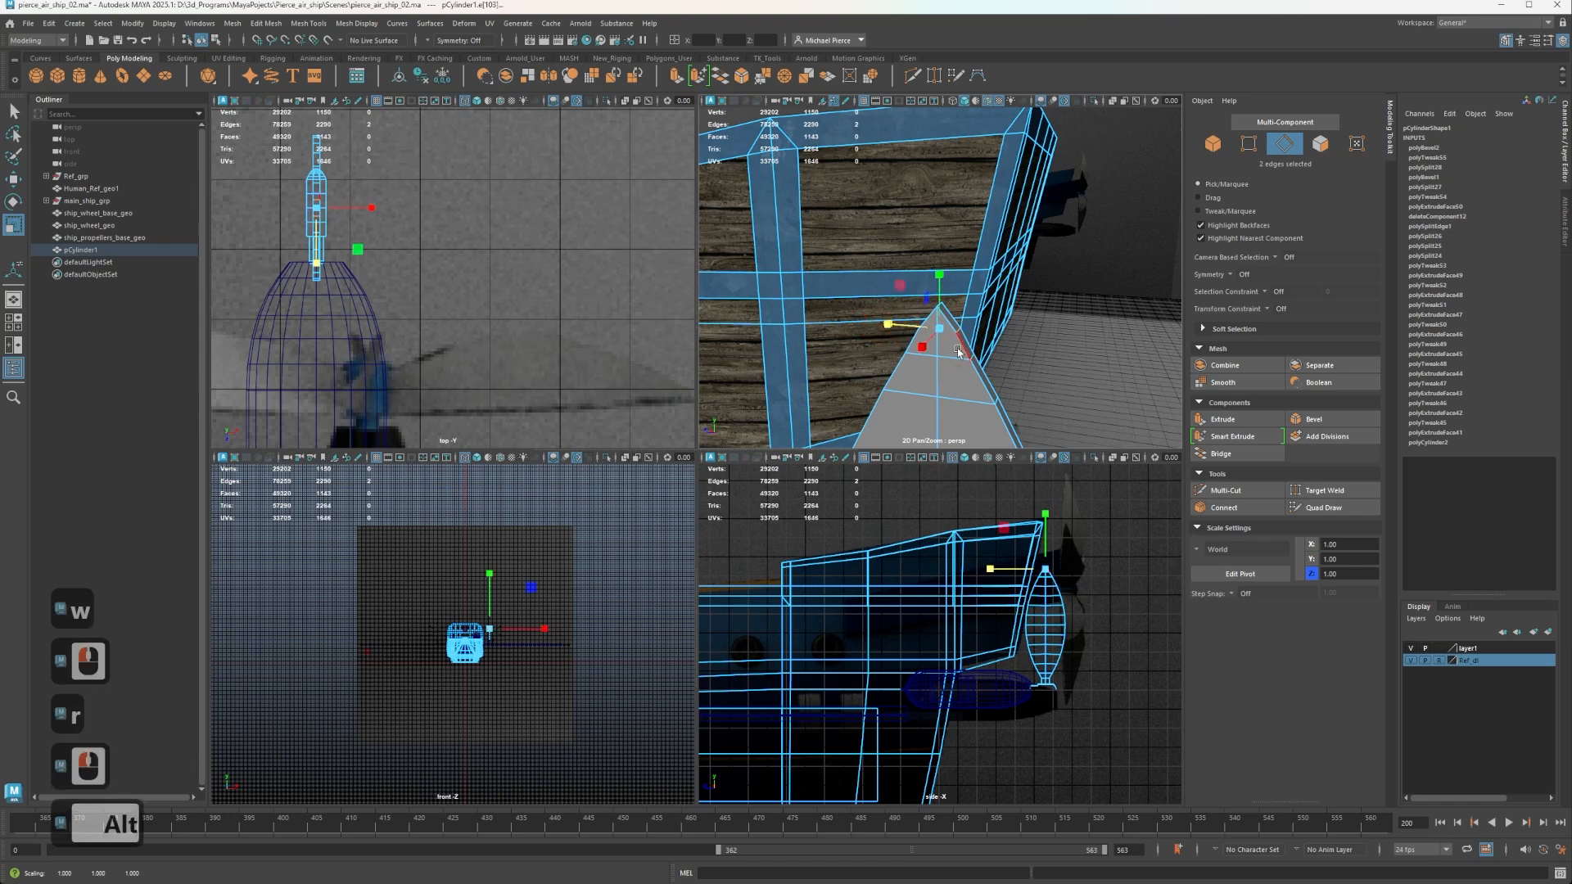
Select the complete horizontal edge loop around the middle of the blade.
{"action": "scroll", "coordinate": [933, 226], "scroll_direction": "down", "scroll_amount": 4, "text": "alt"}
{"action": "middle_click_drag", "start_coordinate": [956, 347], "coordinate": [973, 316], "text": "alt"}
{"action": "scroll", "coordinate": [973, 316], "scroll_direction": "up", "scroll_amount": 3}
{"action": "right_click_drag", "start_coordinate": [917, 330], "coordinate": [913, 272]}
{"action": "left_click", "coordinate": [911, 365]}
{"action": "left_click", "coordinate": [912, 366]}
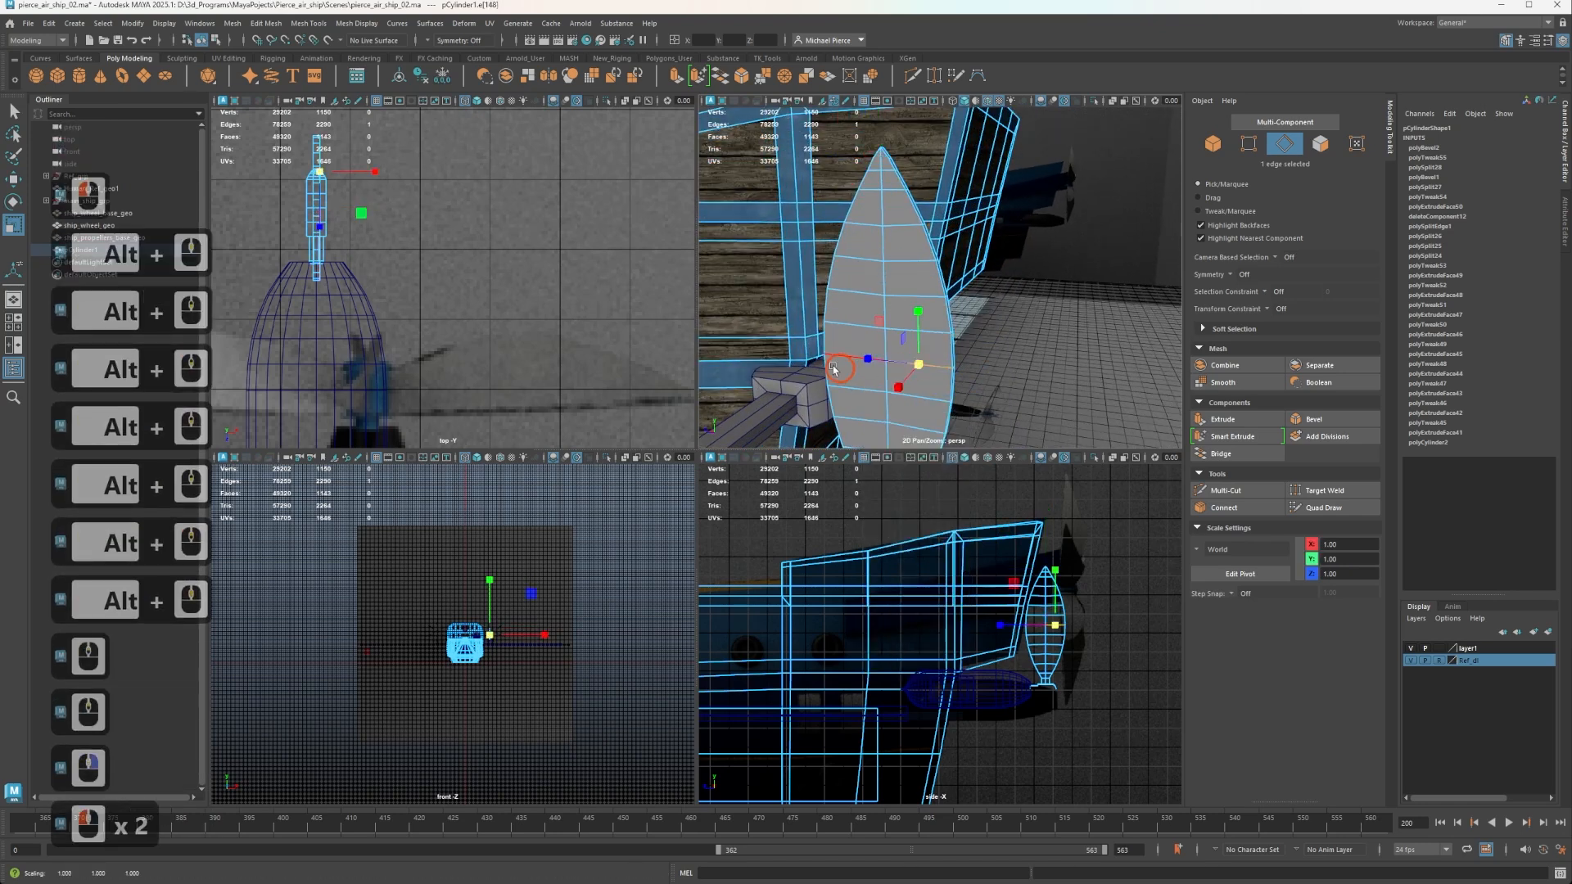
{"action": "left_click", "coordinate": [835, 351]}
{"action": "double_click", "coordinate": [854, 363]}
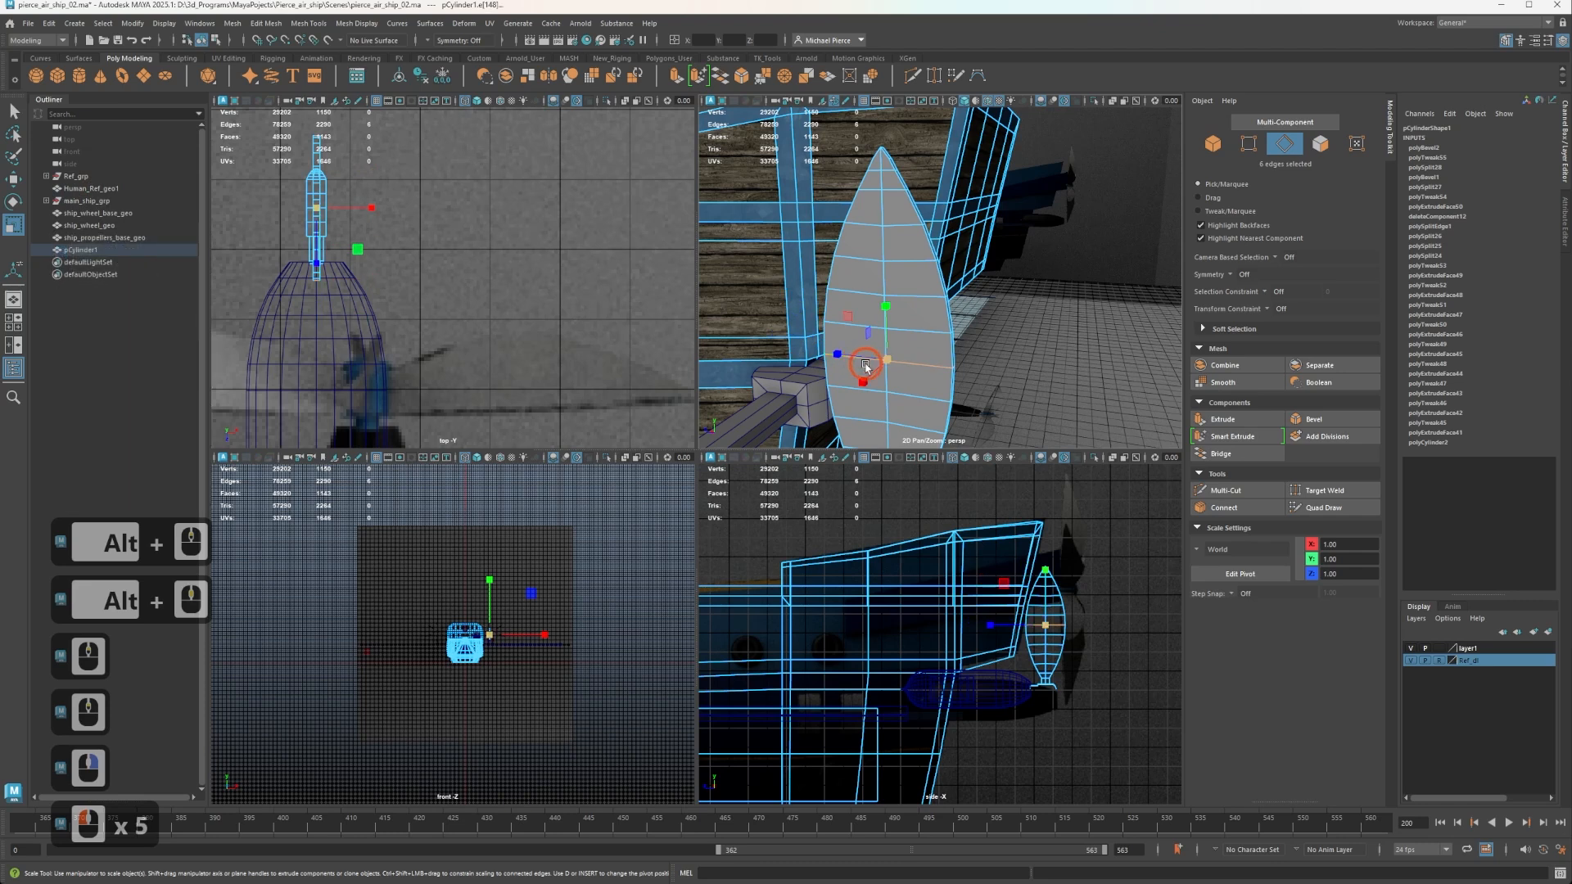
Turn on soft selection with Surface falloff and enlarge its radius to 144.53 so it covers most of the blade.
{"action": "key", "text": "b"}
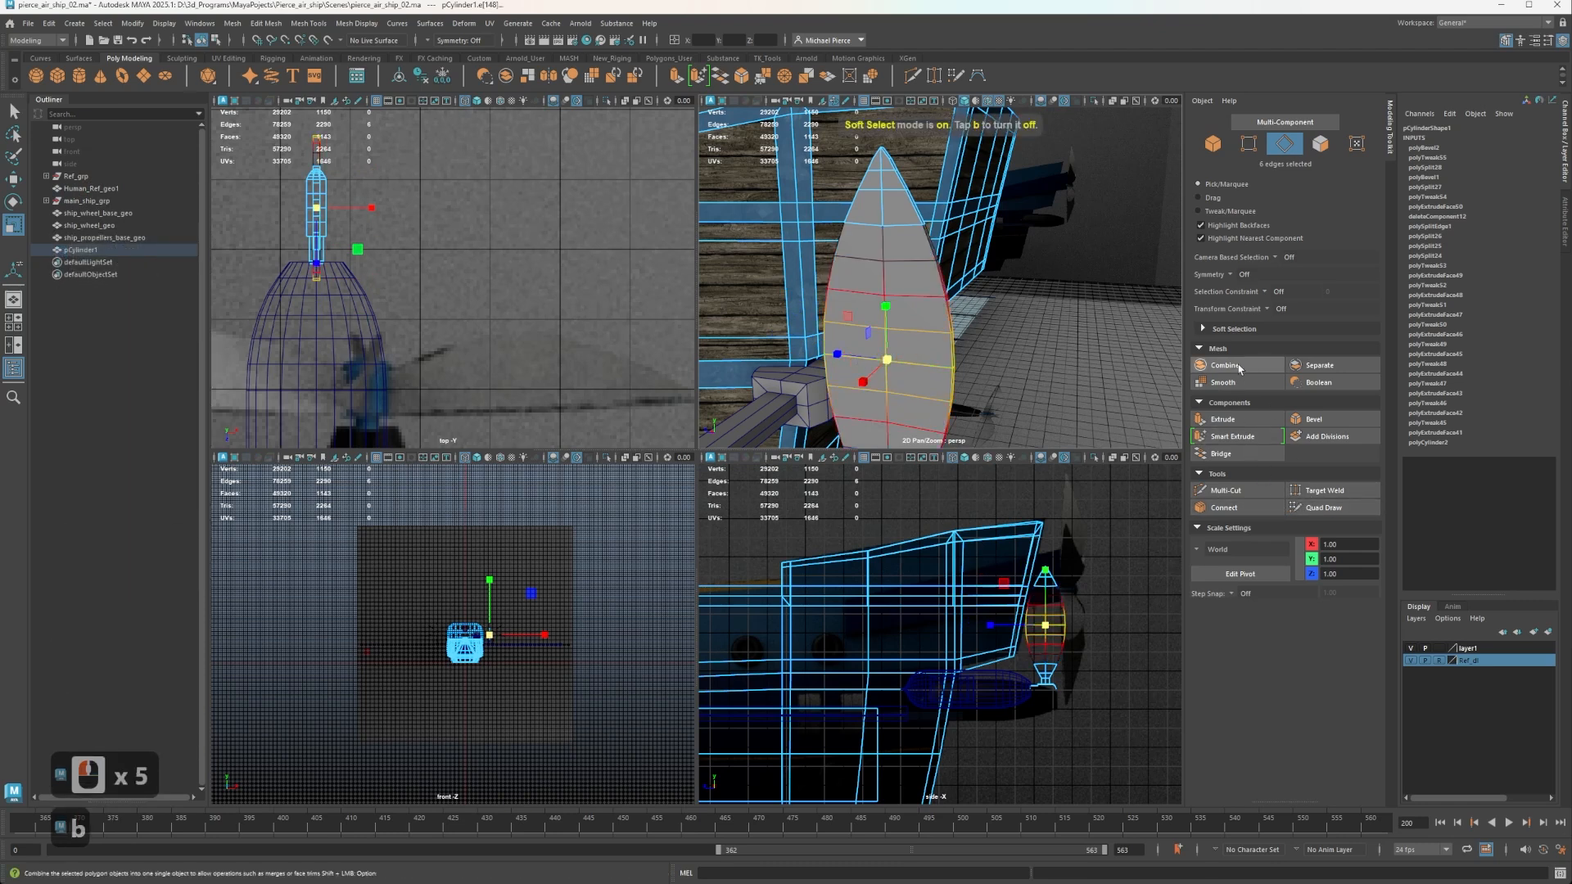
{"action": "left_click", "coordinate": [1203, 328]}
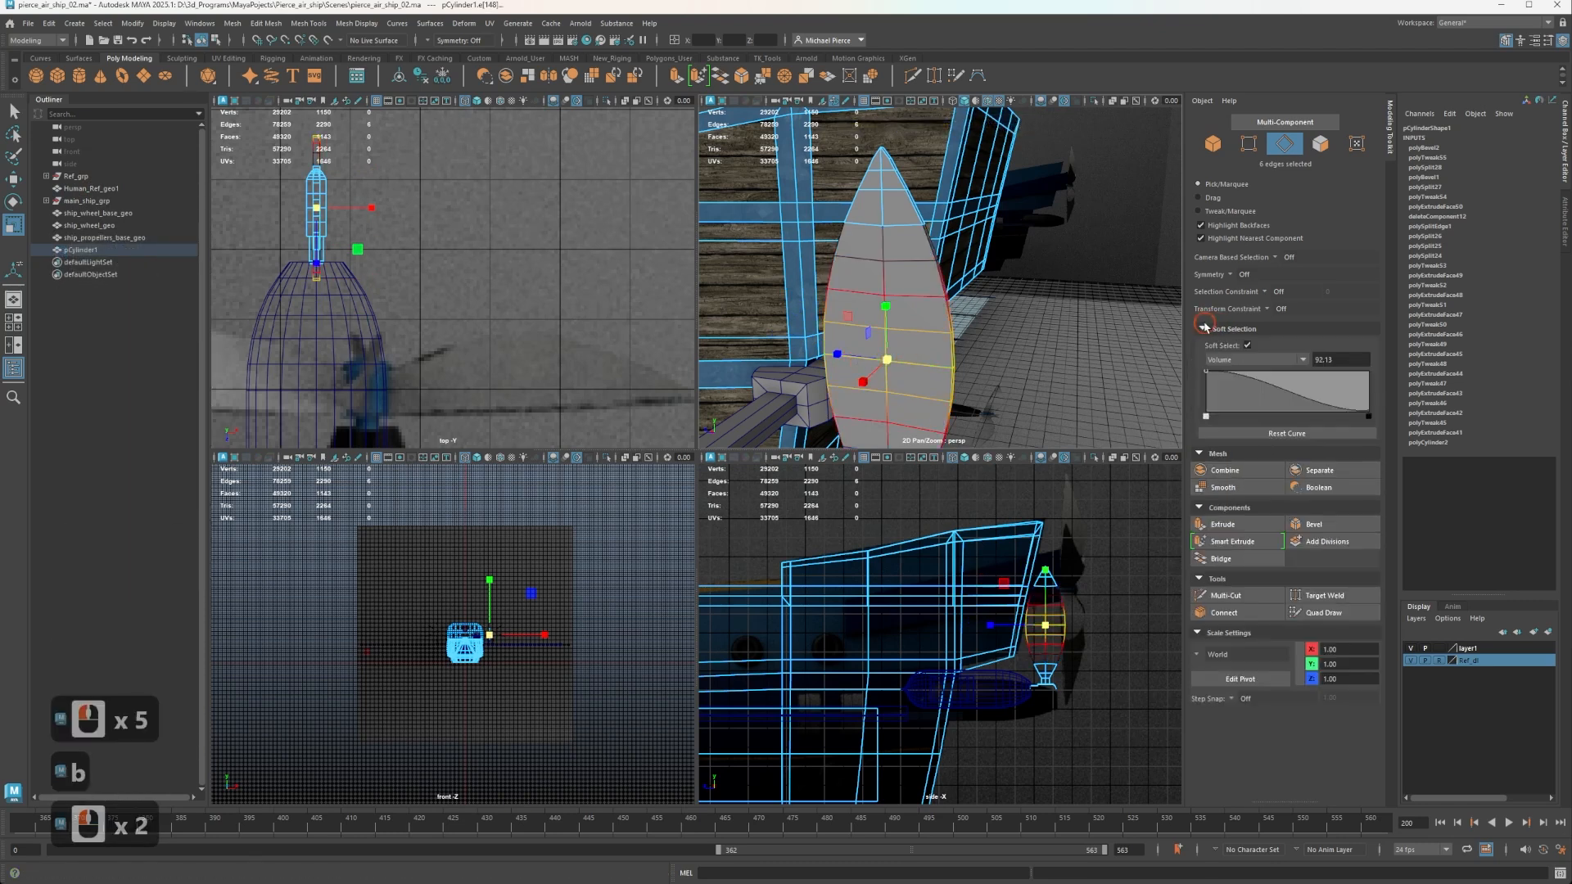
{"action": "left_click", "coordinate": [1230, 360]}
{"action": "left_click", "coordinate": [1239, 387]}
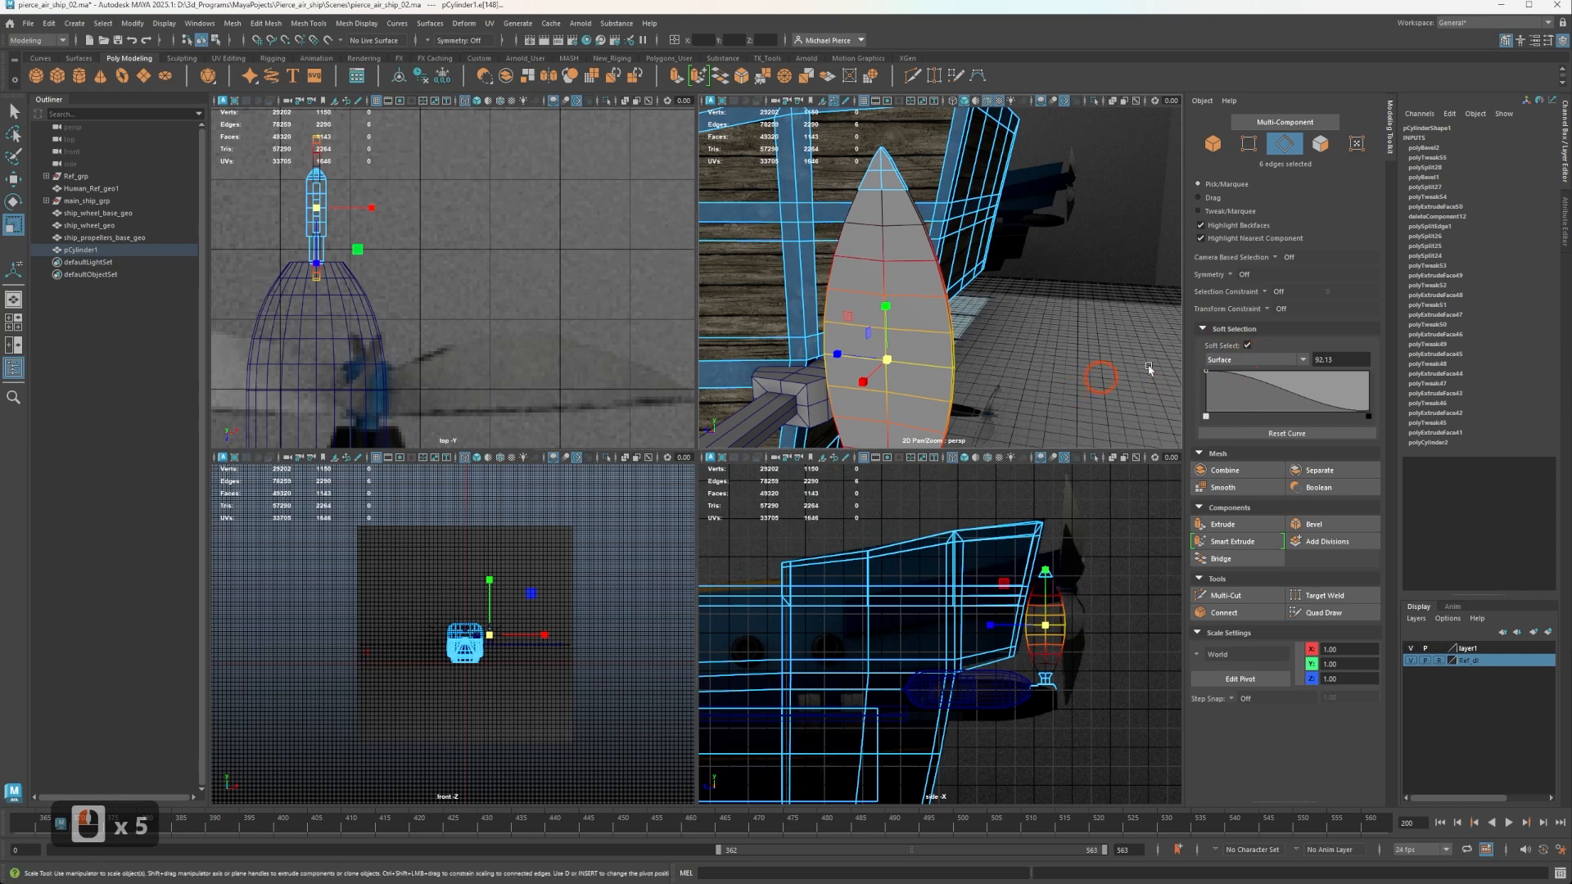
{"action": "key", "text": "b"}
{"action": "left_click_drag", "start_coordinate": [928, 386], "coordinate": [999, 302]}
{"action": "middle_click_drag", "start_coordinate": [1015, 361], "coordinate": [892, 352], "text": "alt"}
Rotate the soft-selected middle loop about the blade's long axis to angle the blade.
{"action": "key", "text": "e"}
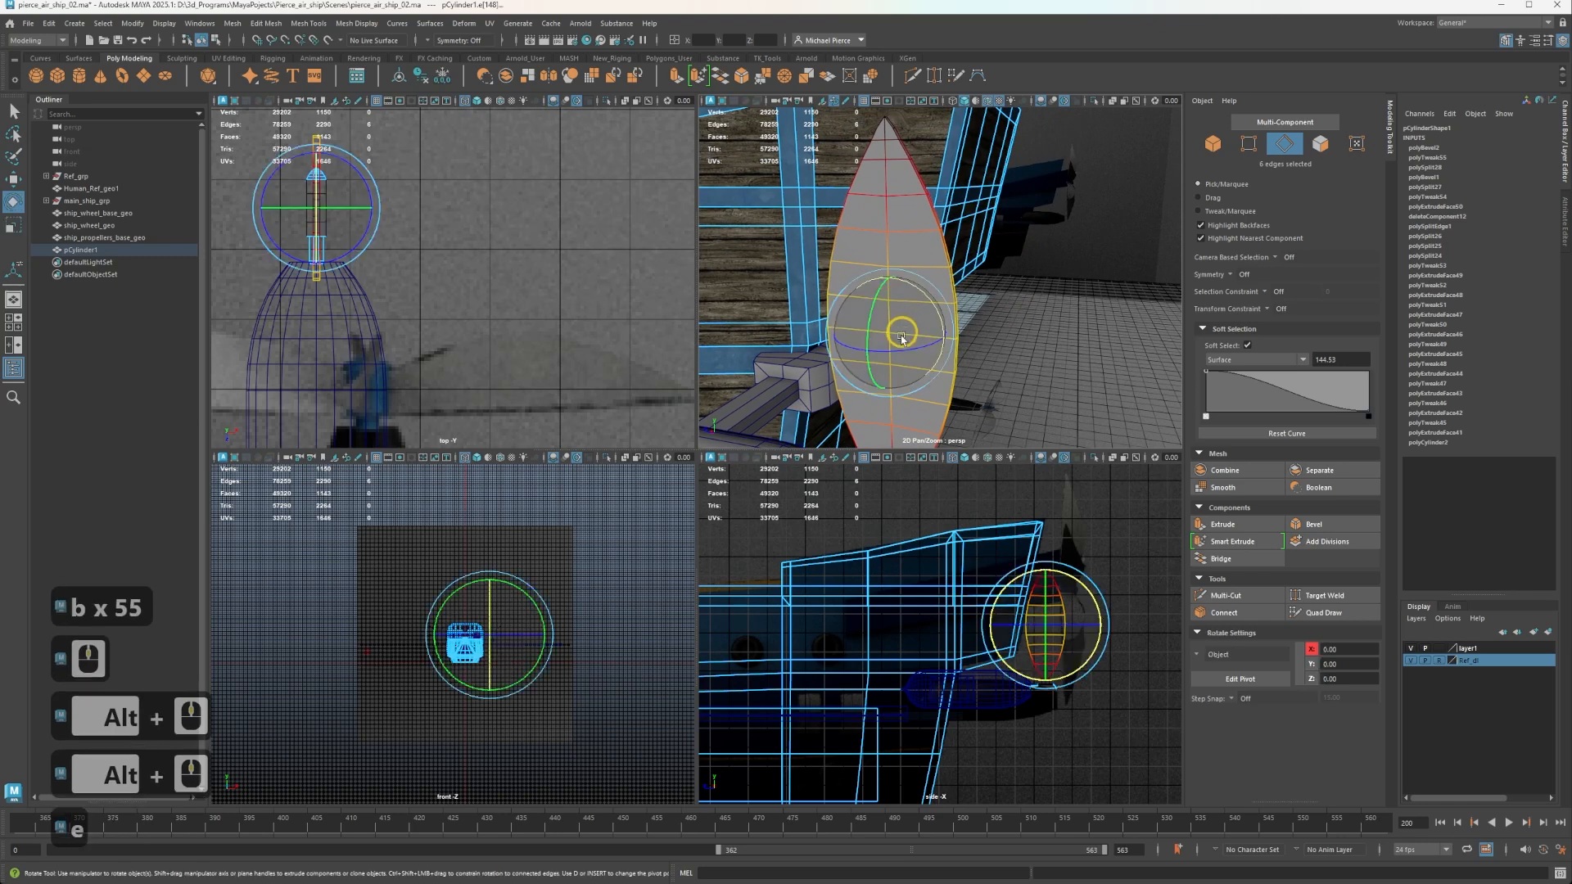
{"action": "left_click_drag", "start_coordinate": [892, 351], "coordinate": [970, 315]}
{"action": "middle_click_drag", "start_coordinate": [969, 316], "coordinate": [951, 235], "text": "alt"}
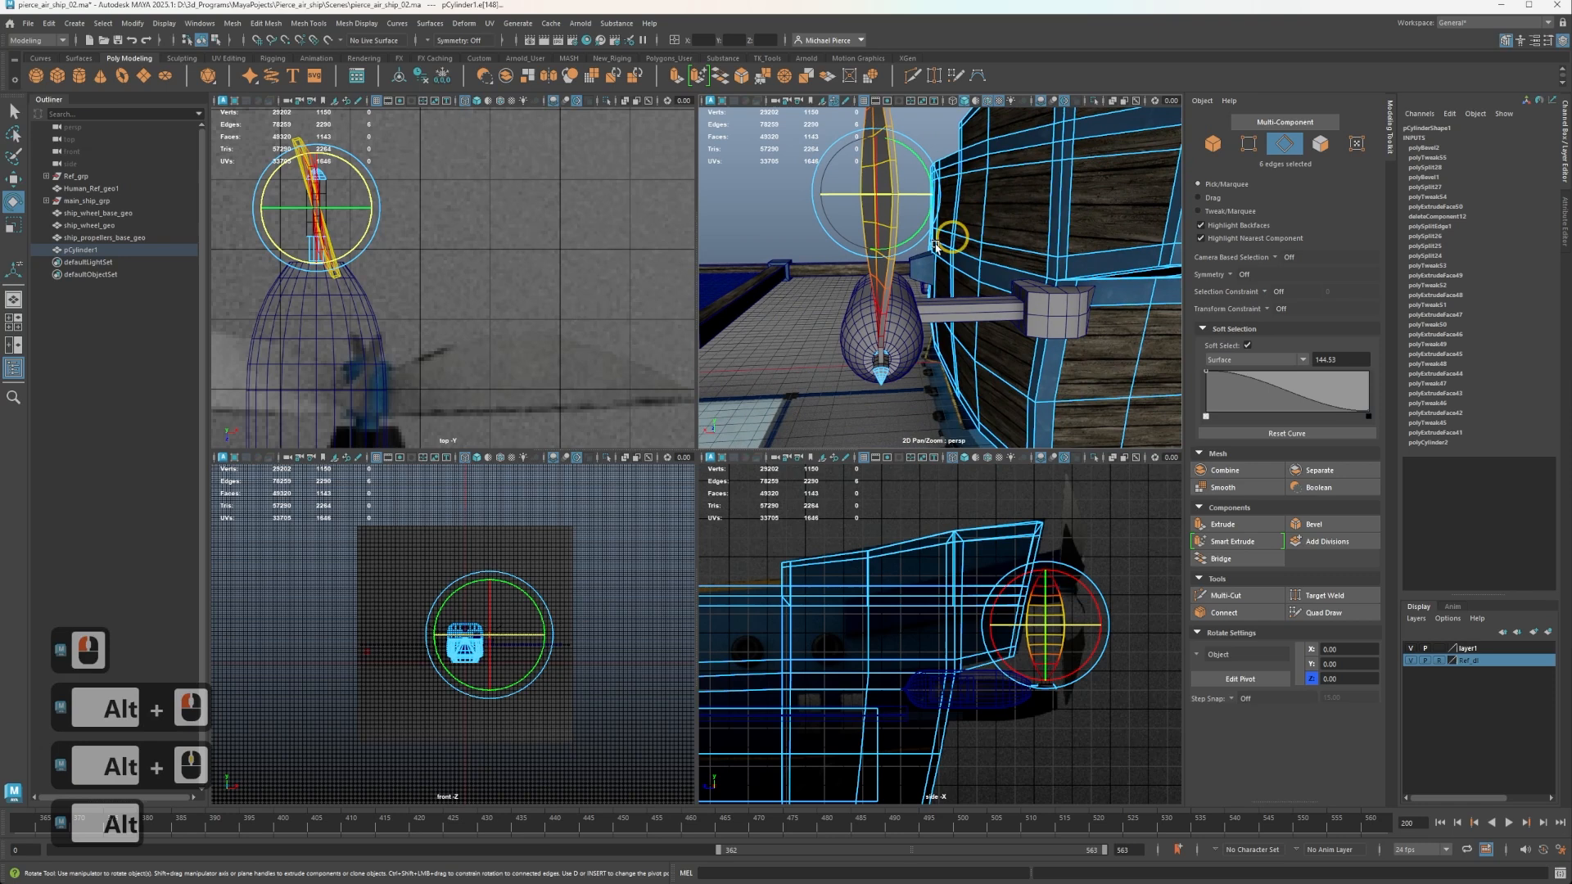
{"action": "left_click_drag", "start_coordinate": [951, 235], "coordinate": [983, 303], "text": "alt"}
{"action": "middle_click_drag", "start_coordinate": [983, 303], "coordinate": [983, 484], "text": "alt"}
{"action": "scroll", "coordinate": [786, 218], "scroll_direction": "up", "scroll_amount": 2}
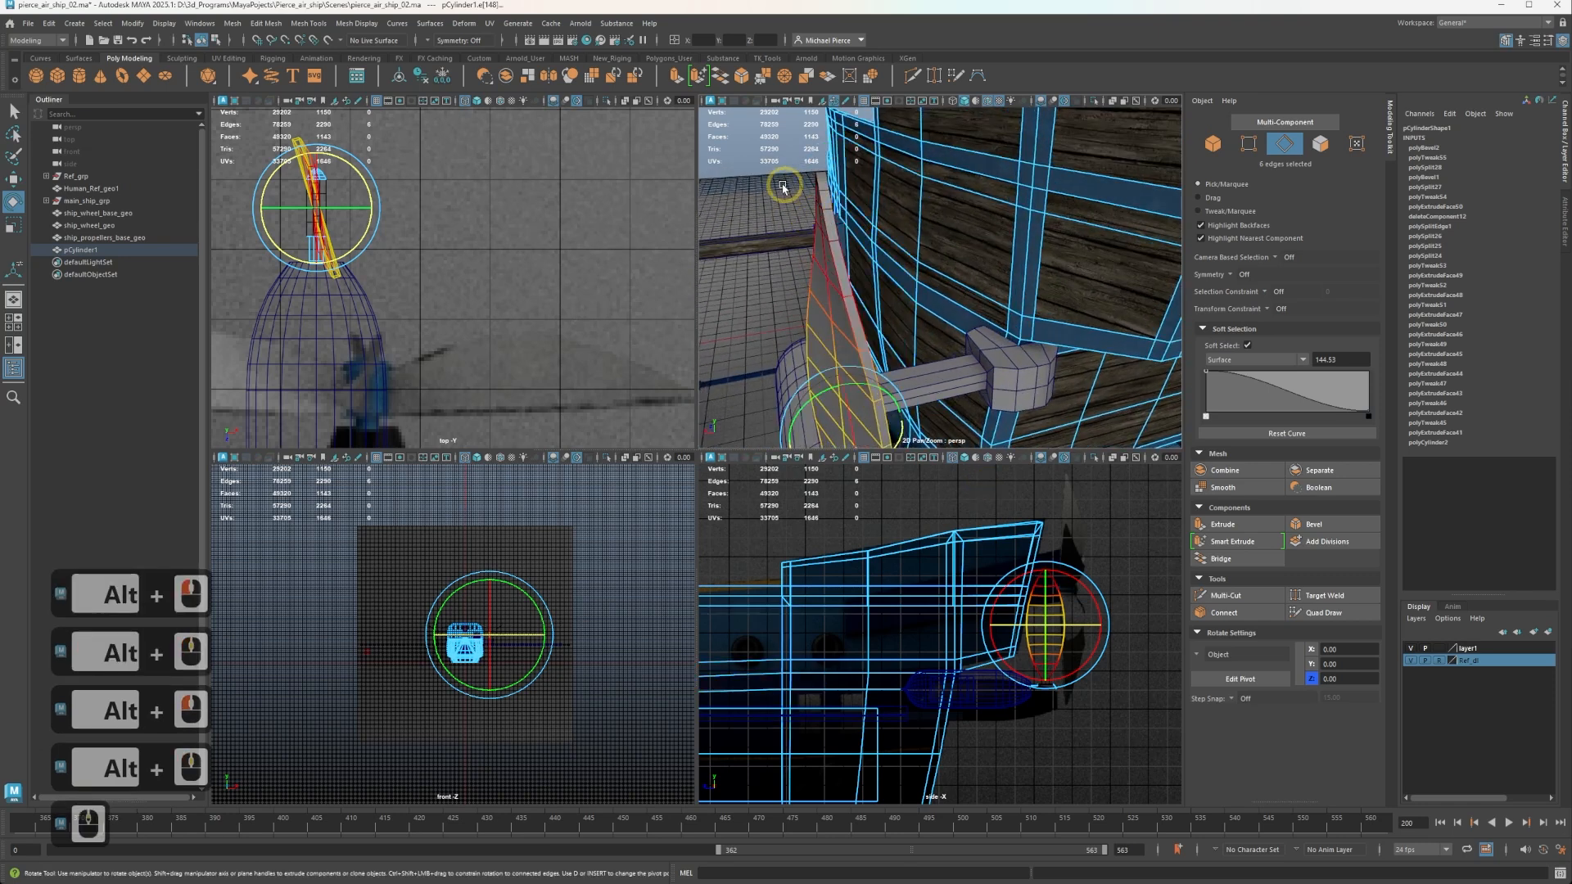
Select the edge loop near the blade's tip, rotate it about the long axis to twist the blade, and clear the selection.
{"action": "left_click_drag", "start_coordinate": [786, 218], "coordinate": [940, 267], "text": "alt"}
{"action": "left_click", "coordinate": [940, 267]}
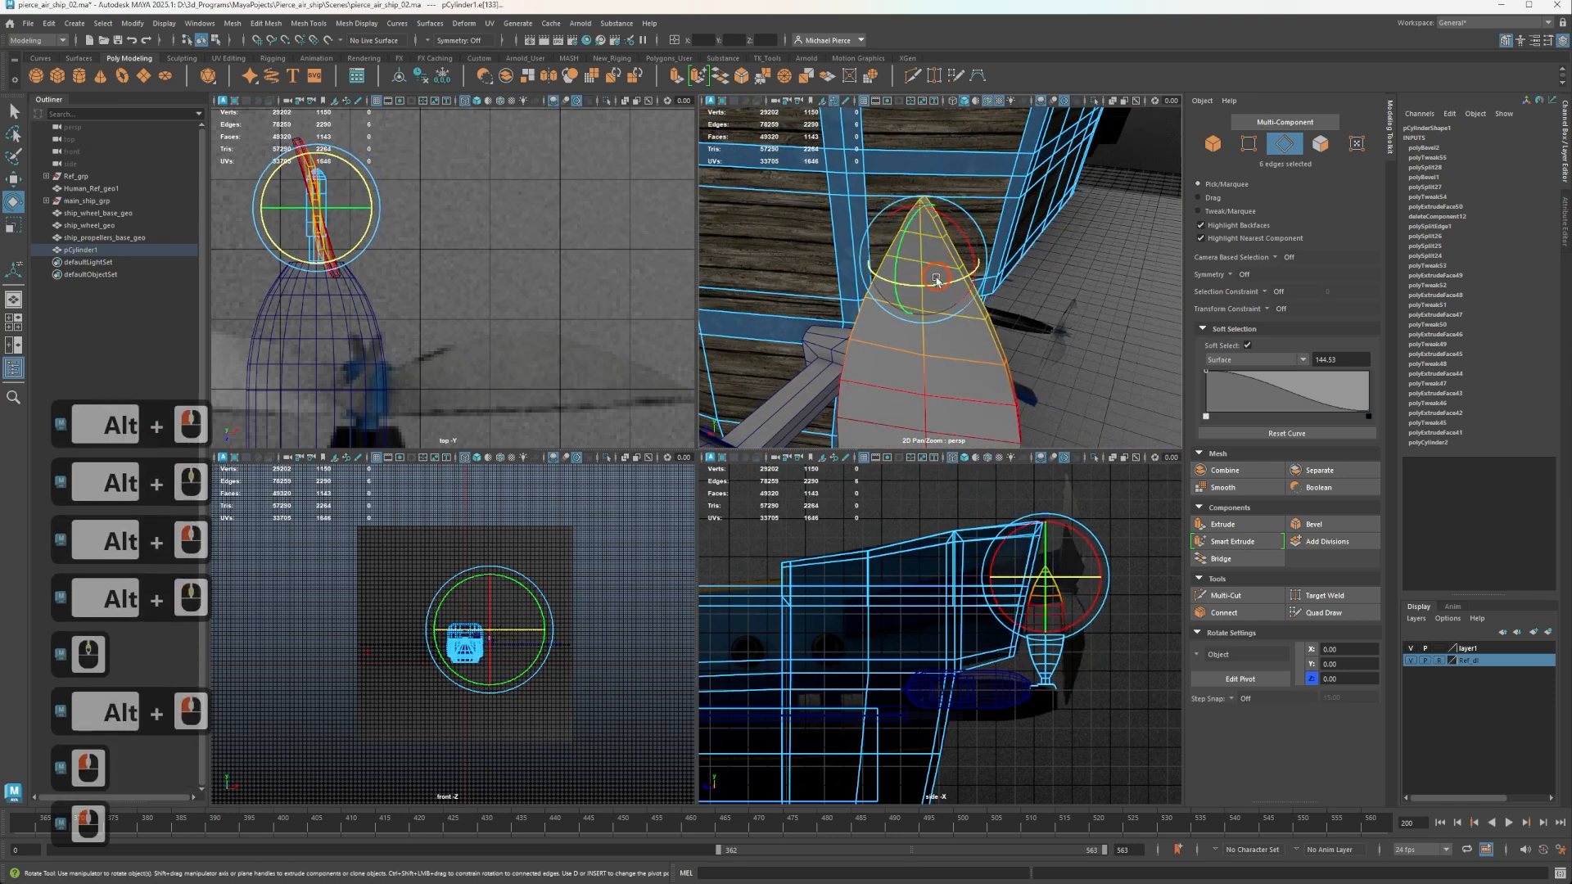
{"action": "double_click", "coordinate": [963, 276]}
{"action": "left_click_drag", "start_coordinate": [963, 276], "coordinate": [966, 280]}
{"action": "scroll", "coordinate": [965, 344], "scroll_direction": "down", "scroll_amount": 3, "text": "alt"}
{"action": "left_click_drag", "start_coordinate": [965, 361], "coordinate": [877, 331], "text": "alt"}
{"action": "left_click_drag", "start_coordinate": [936, 230], "coordinate": [939, 334]}
{"action": "left_click", "coordinate": [767, 227]}
{"action": "scroll", "coordinate": [857, 259], "scroll_direction": "down", "scroll_amount": 2}
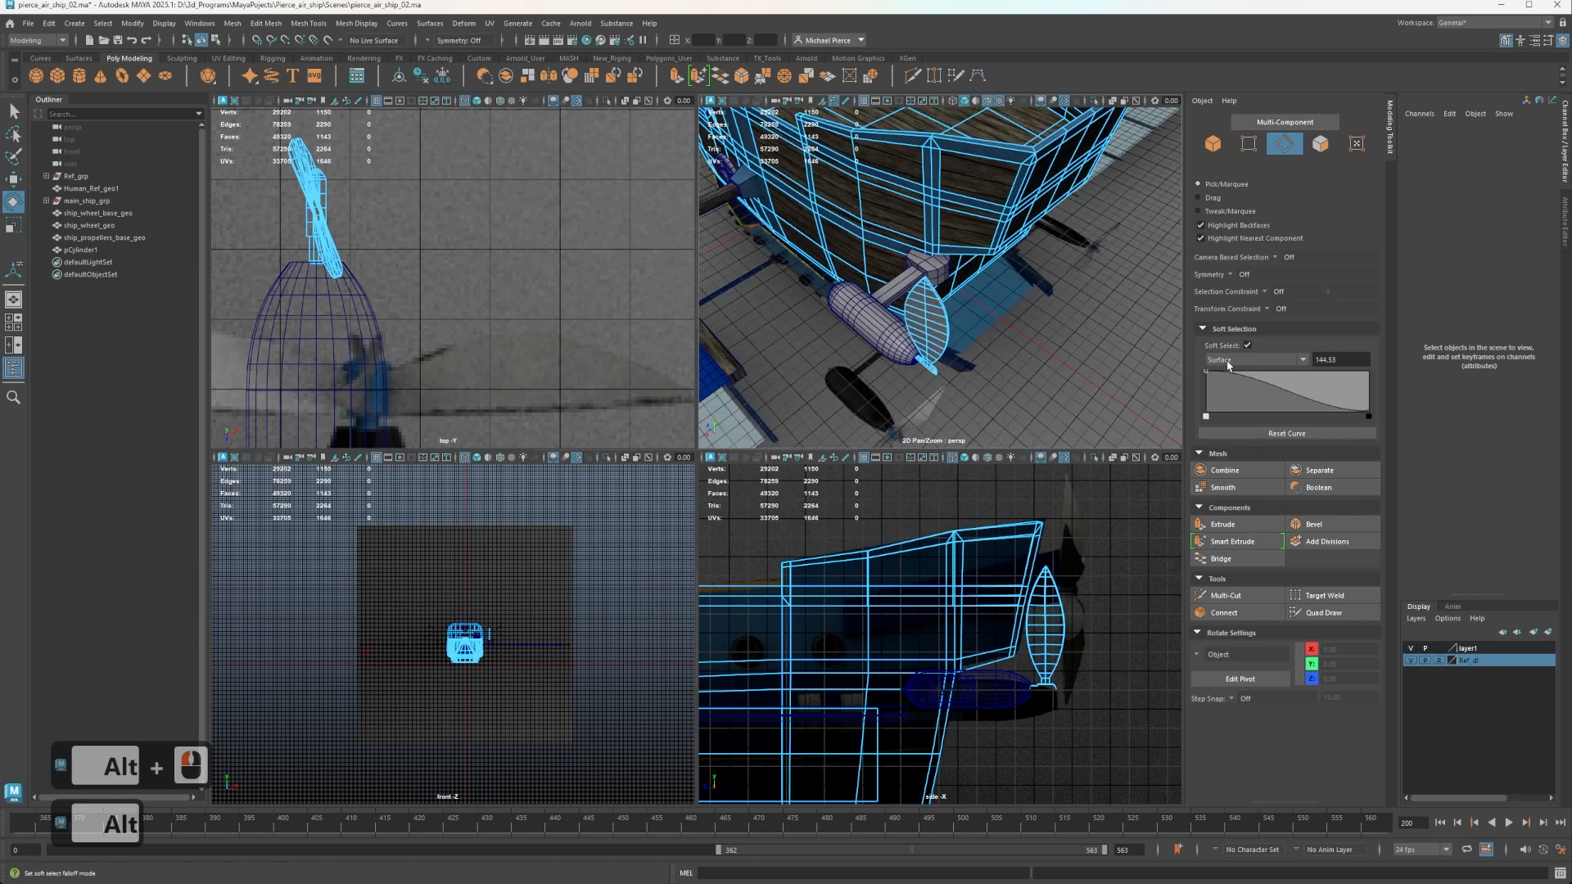
Return to object mode with the whole blade and hub wedge selected.
{"action": "left_click_drag", "start_coordinate": [889, 383], "coordinate": [920, 290], "text": "alt"}
{"action": "scroll", "coordinate": [947, 340], "scroll_direction": "up", "scroll_amount": 4, "text": "alt"}
{"action": "middle_click_drag", "start_coordinate": [947, 340], "coordinate": [948, 220], "text": "alt"}
{"action": "left_click_drag", "start_coordinate": [940, 344], "coordinate": [894, 235], "text": "alt"}
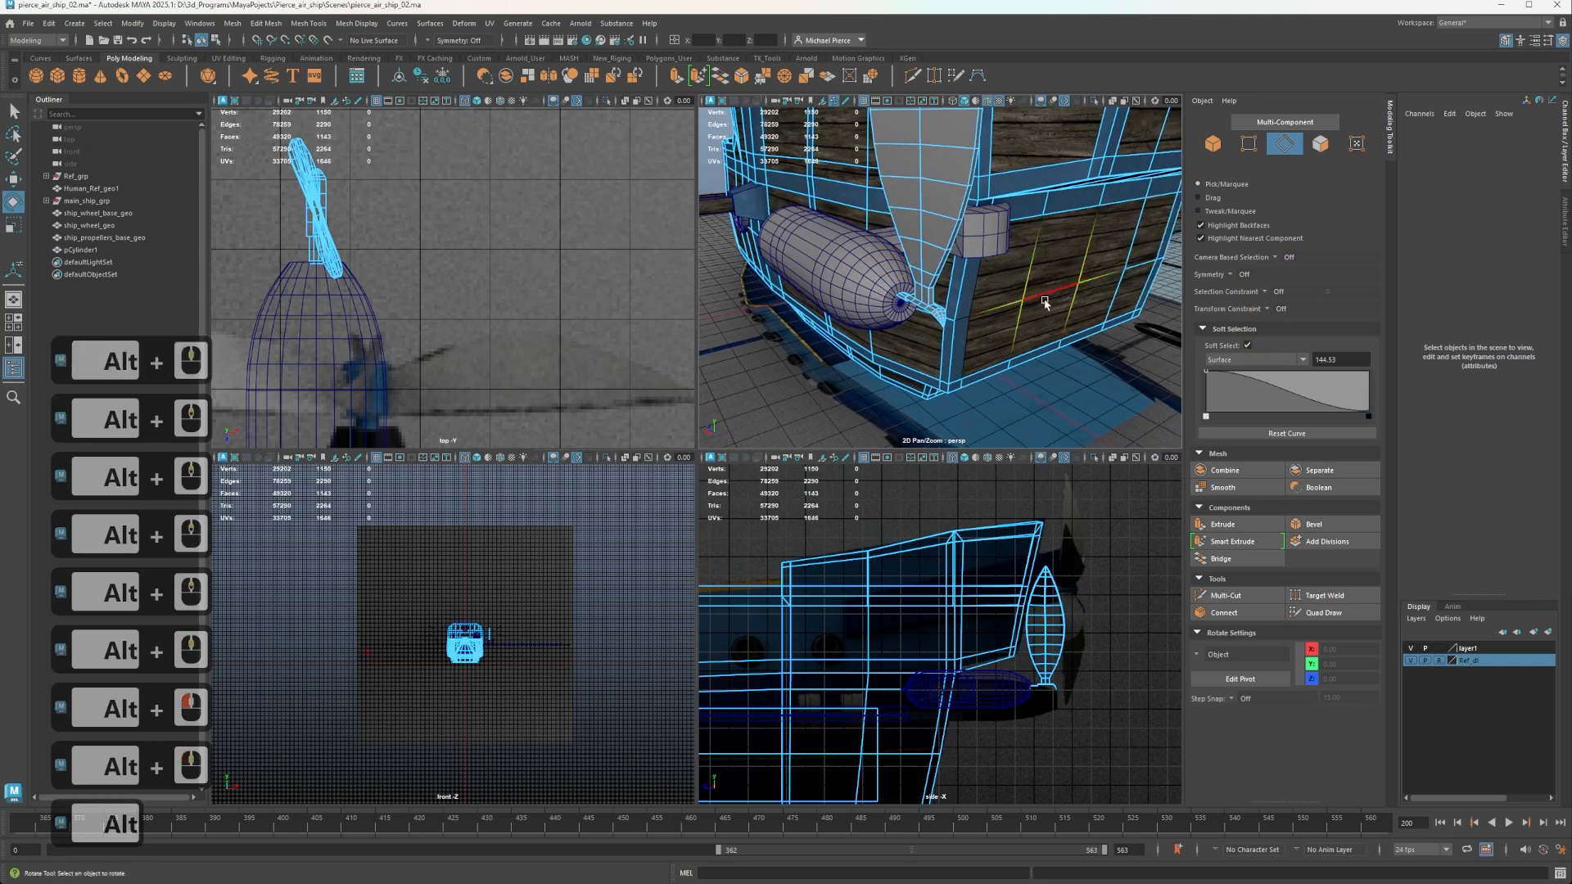
{"action": "scroll", "coordinate": [982, 305], "scroll_direction": "up", "scroll_amount": 2}
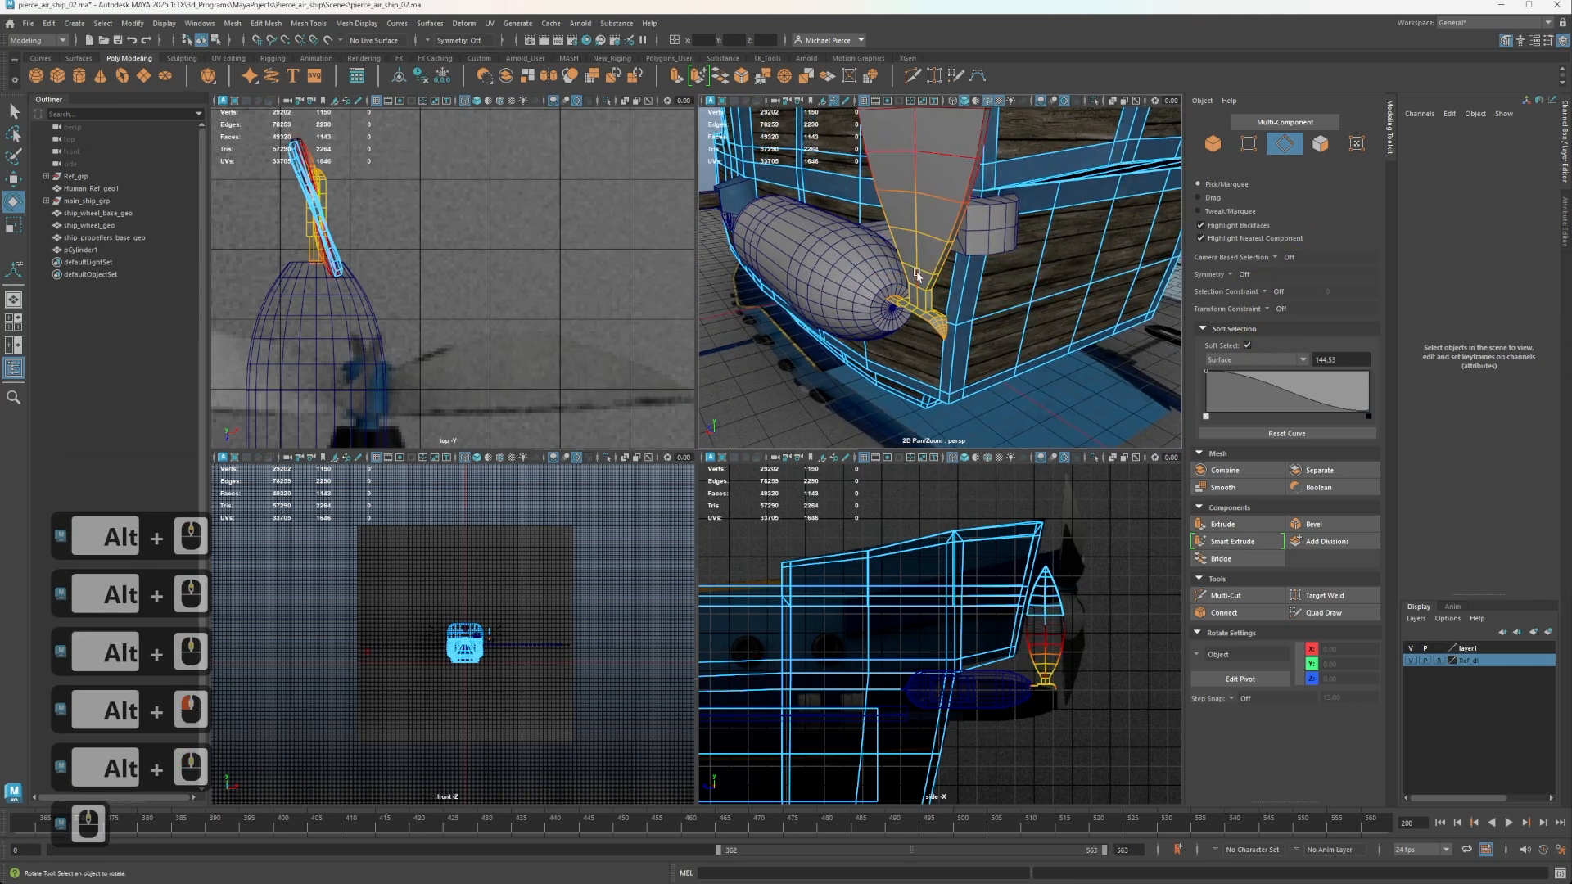
{"action": "right_click_drag", "start_coordinate": [908, 299], "coordinate": [914, 243]}
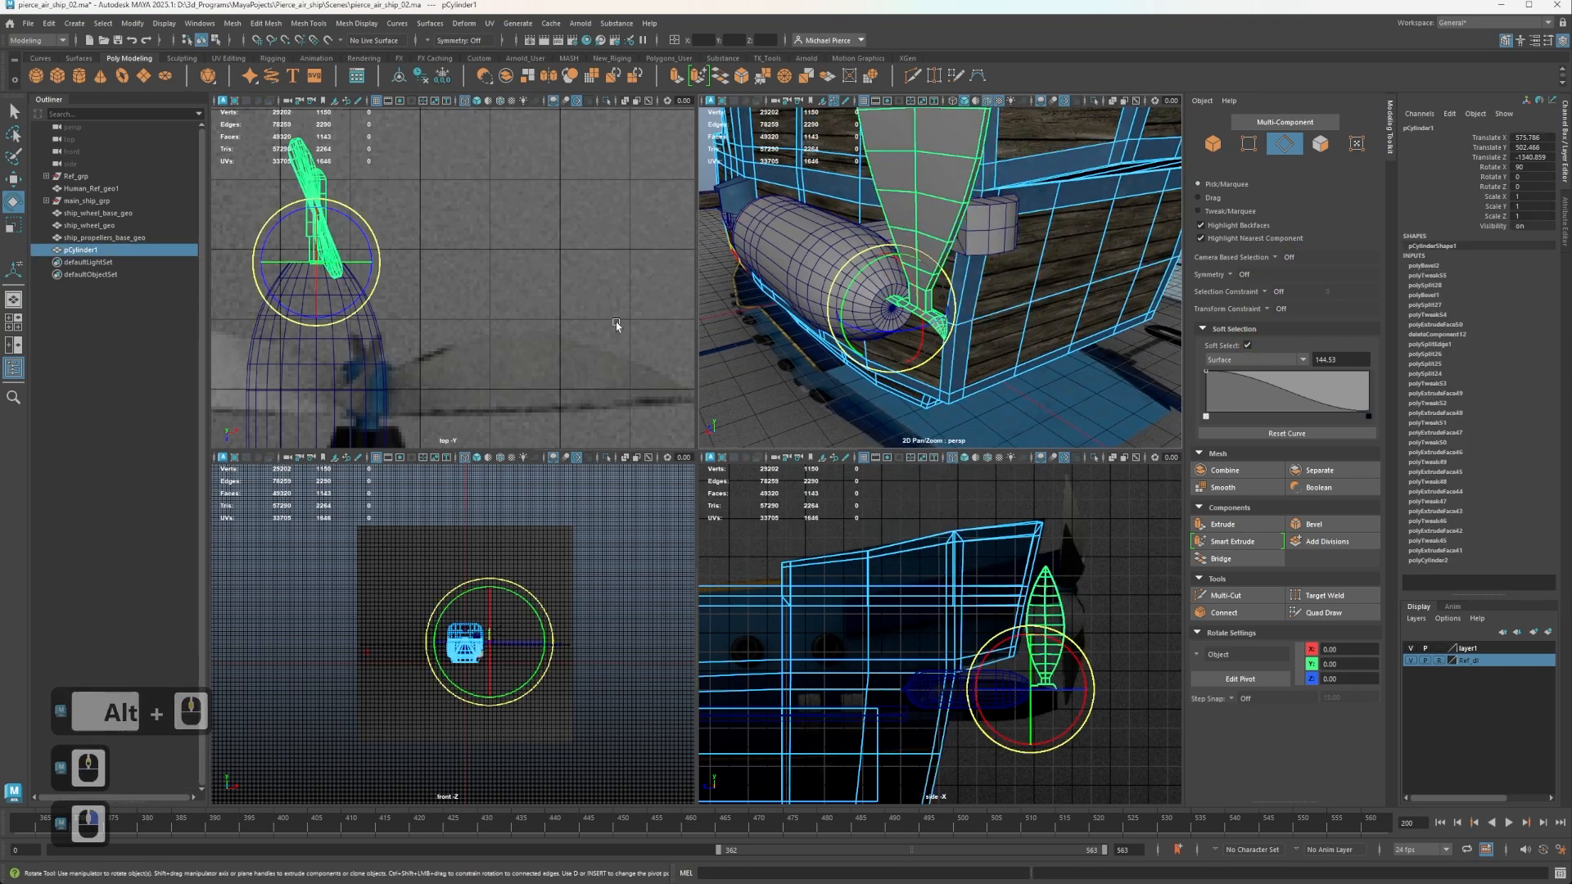
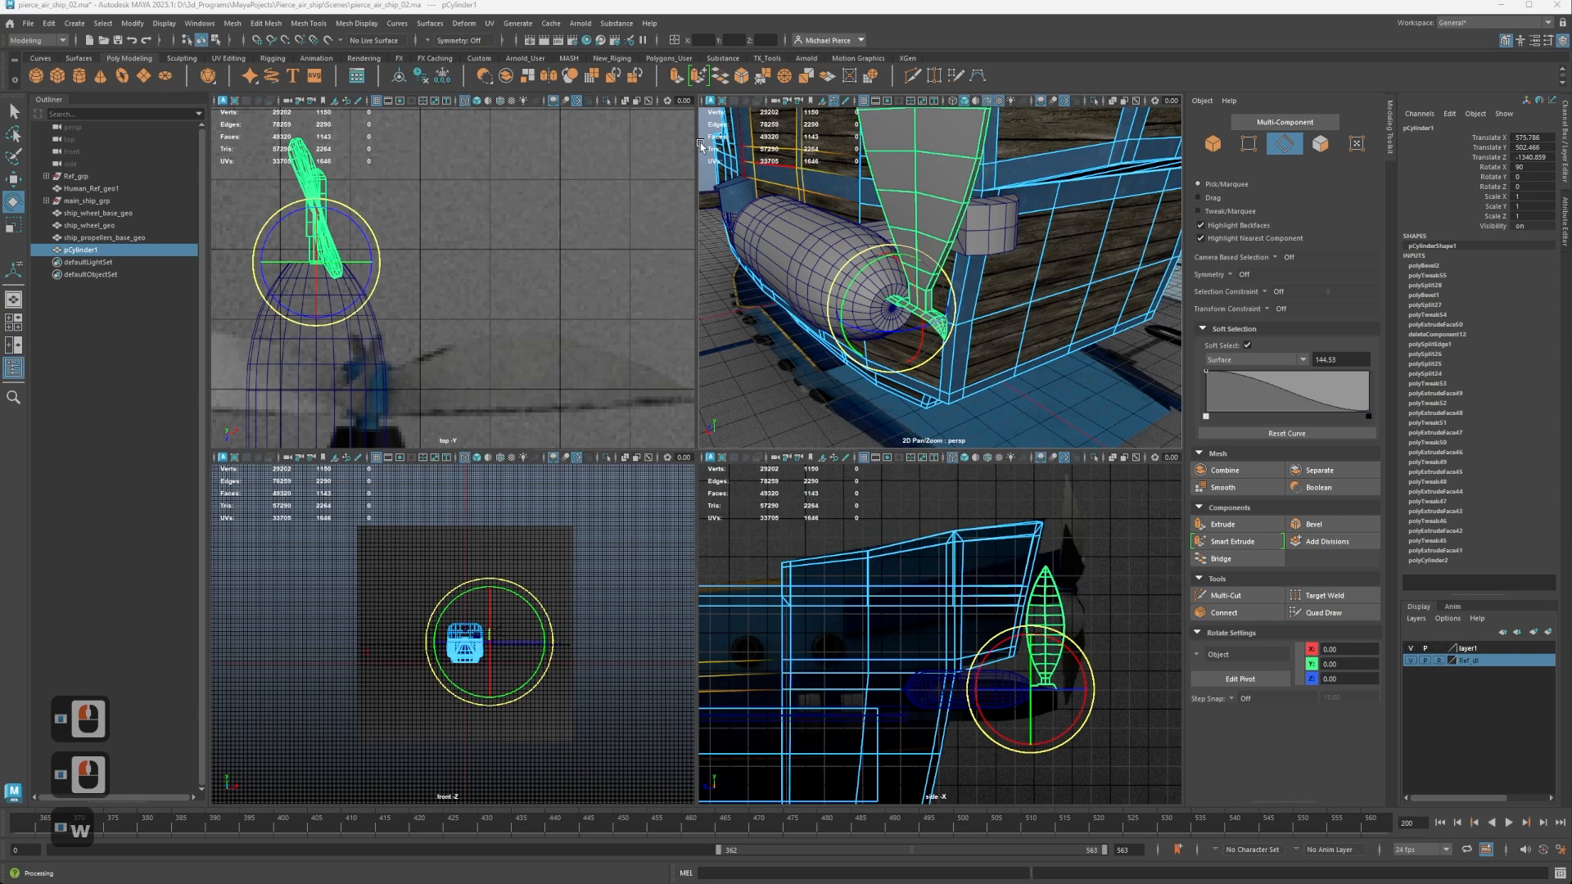
Use Duplicate Special on the propeller blade wedge to make 5 copies, each rotated 60 degrees about Z.
{"action": "key", "text": "w"}
{"action": "left_click", "coordinate": [49, 23]}
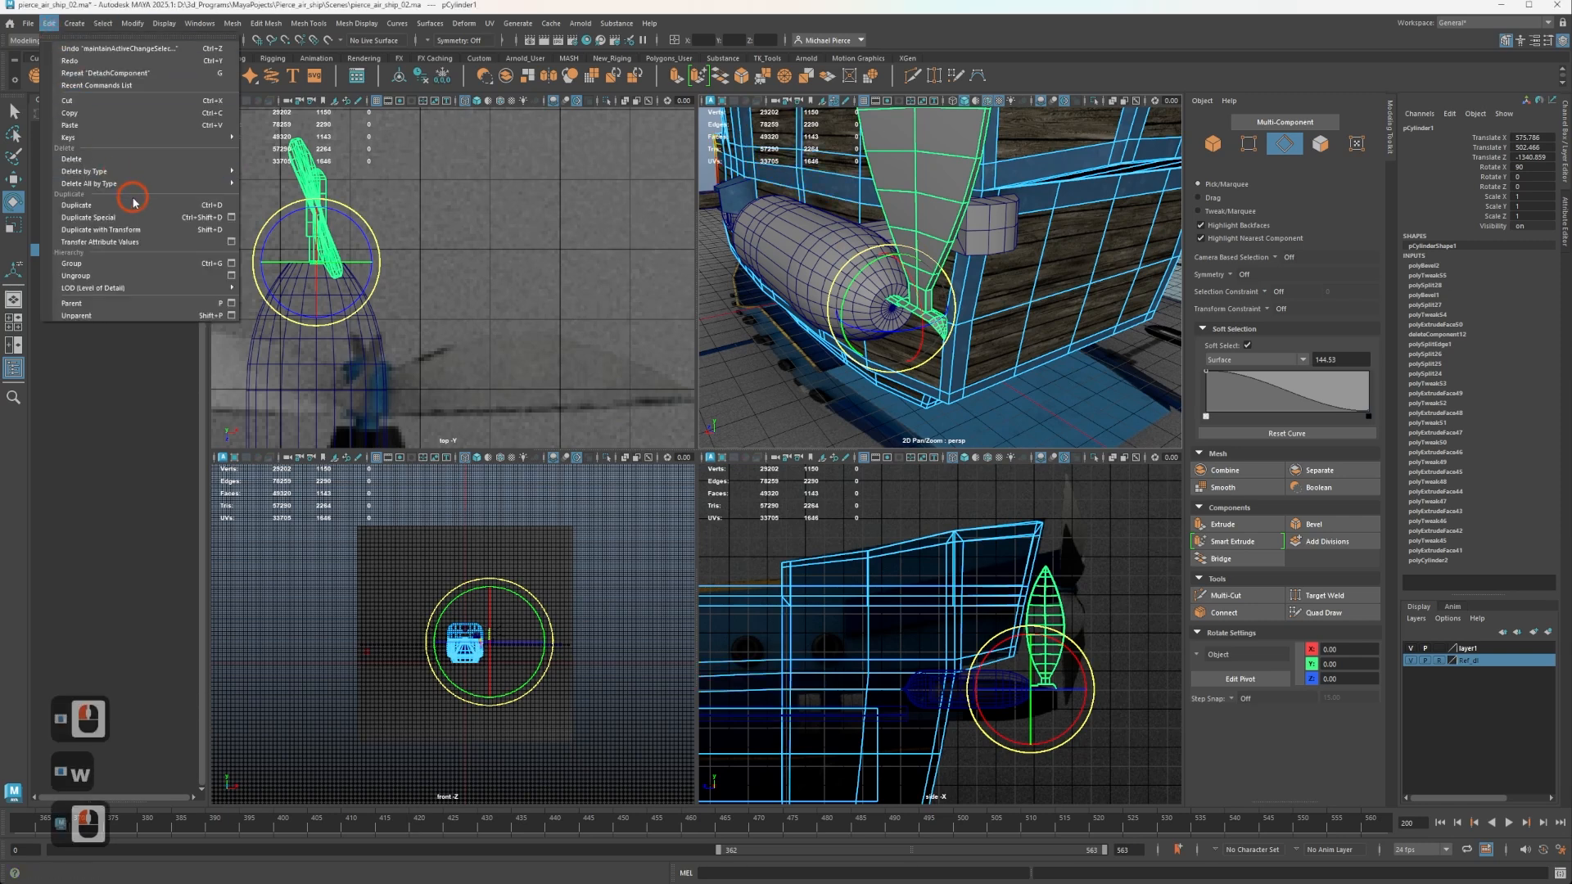
{"action": "left_click", "coordinate": [231, 219]}
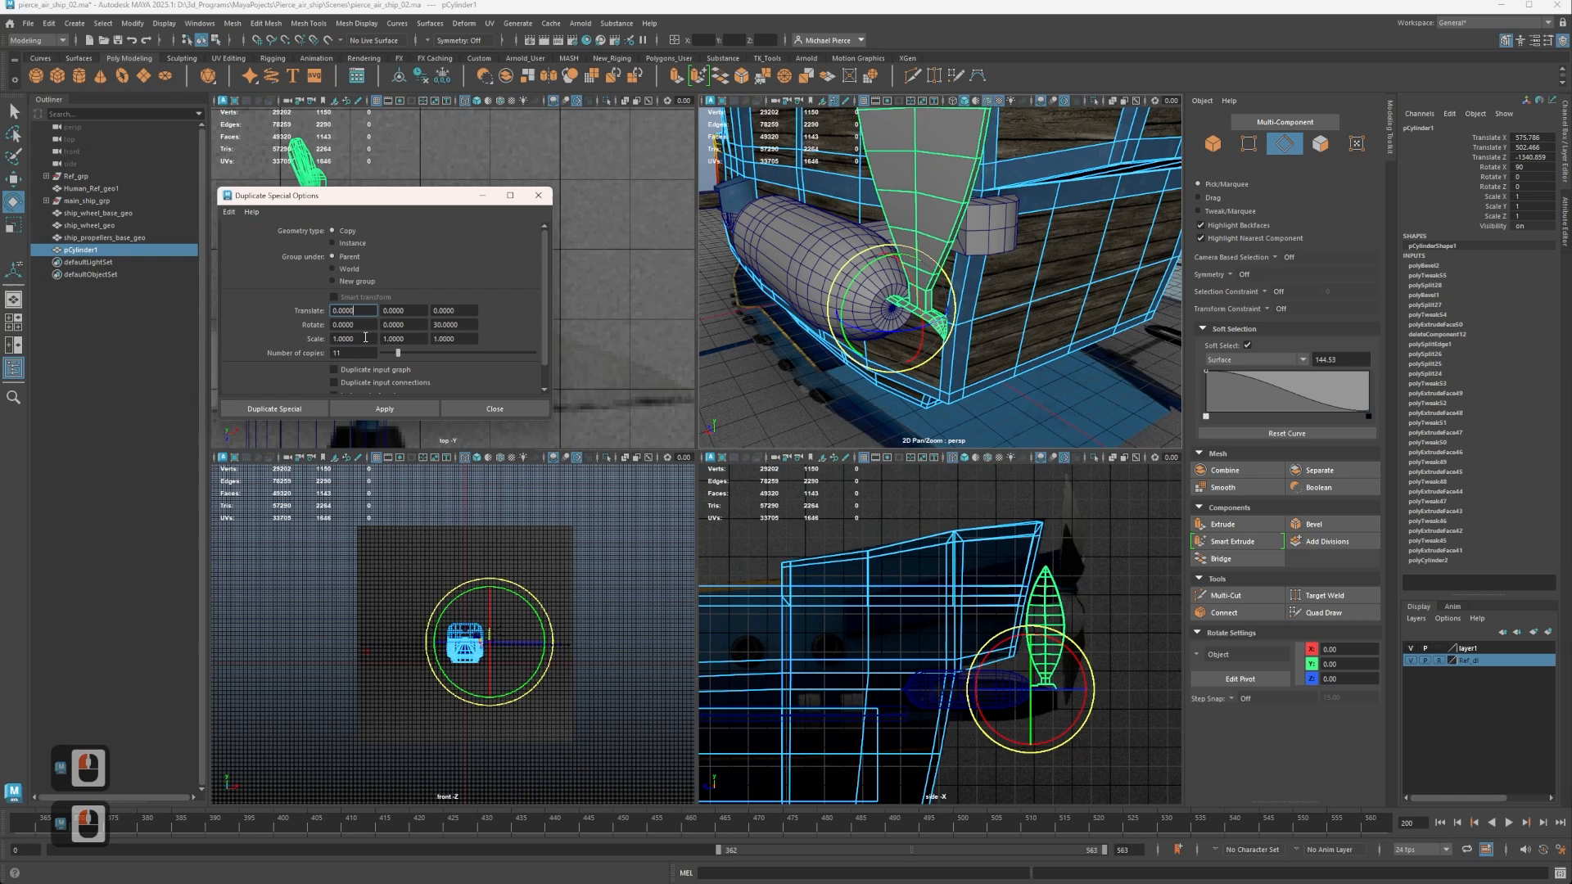
{"action": "left_click", "coordinate": [459, 325]}
{"action": "double_click", "coordinate": [280, 347]}
{"action": "type", "text": "5"}
{"action": "left_click", "coordinate": [397, 315]}
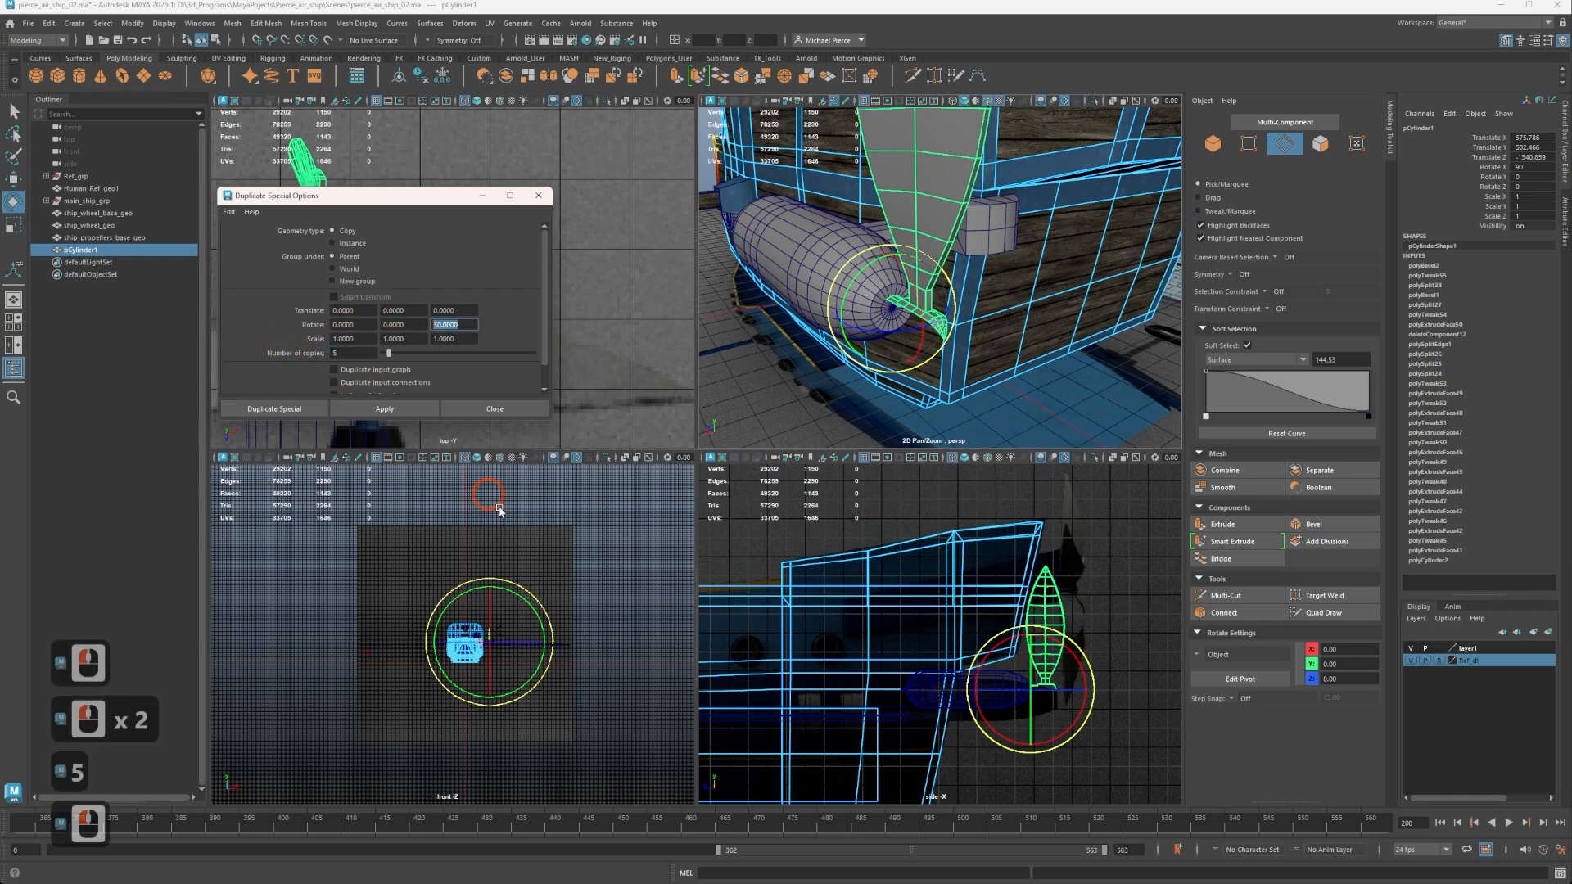
{"action": "type", "text": "60"}
{"action": "left_click", "coordinate": [399, 409]}
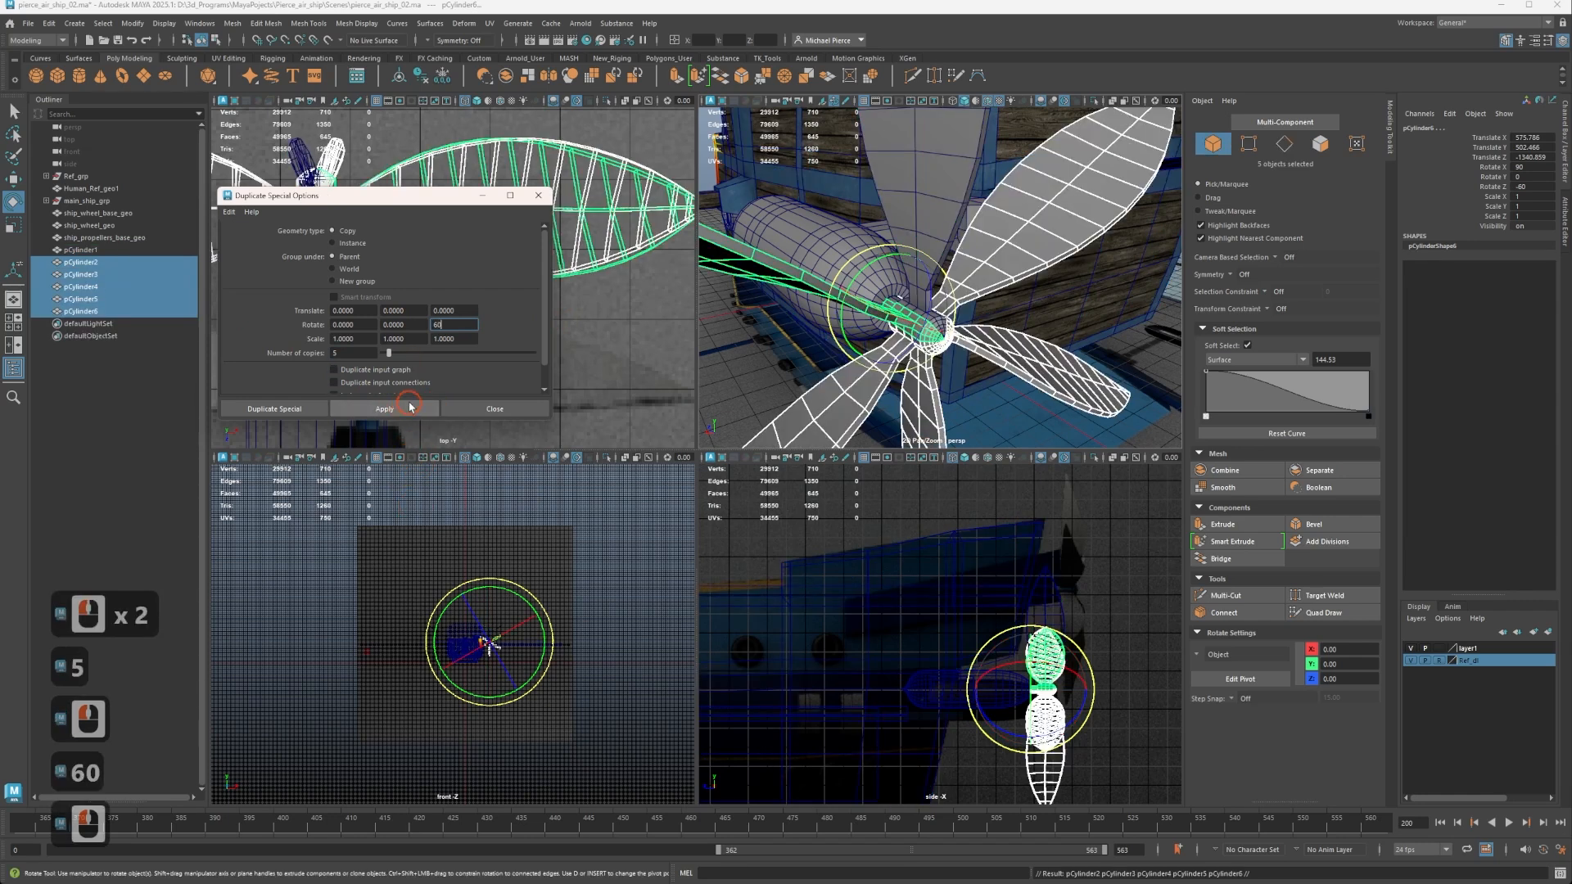
Add the original blade to the selected copies, combine all six into one mesh, and delete its construction history.
{"action": "left_click_drag", "start_coordinate": [1079, 373], "coordinate": [982, 352], "text": "alt"}
{"action": "middle_click_drag", "start_coordinate": [983, 353], "coordinate": [895, 198], "text": "alt"}
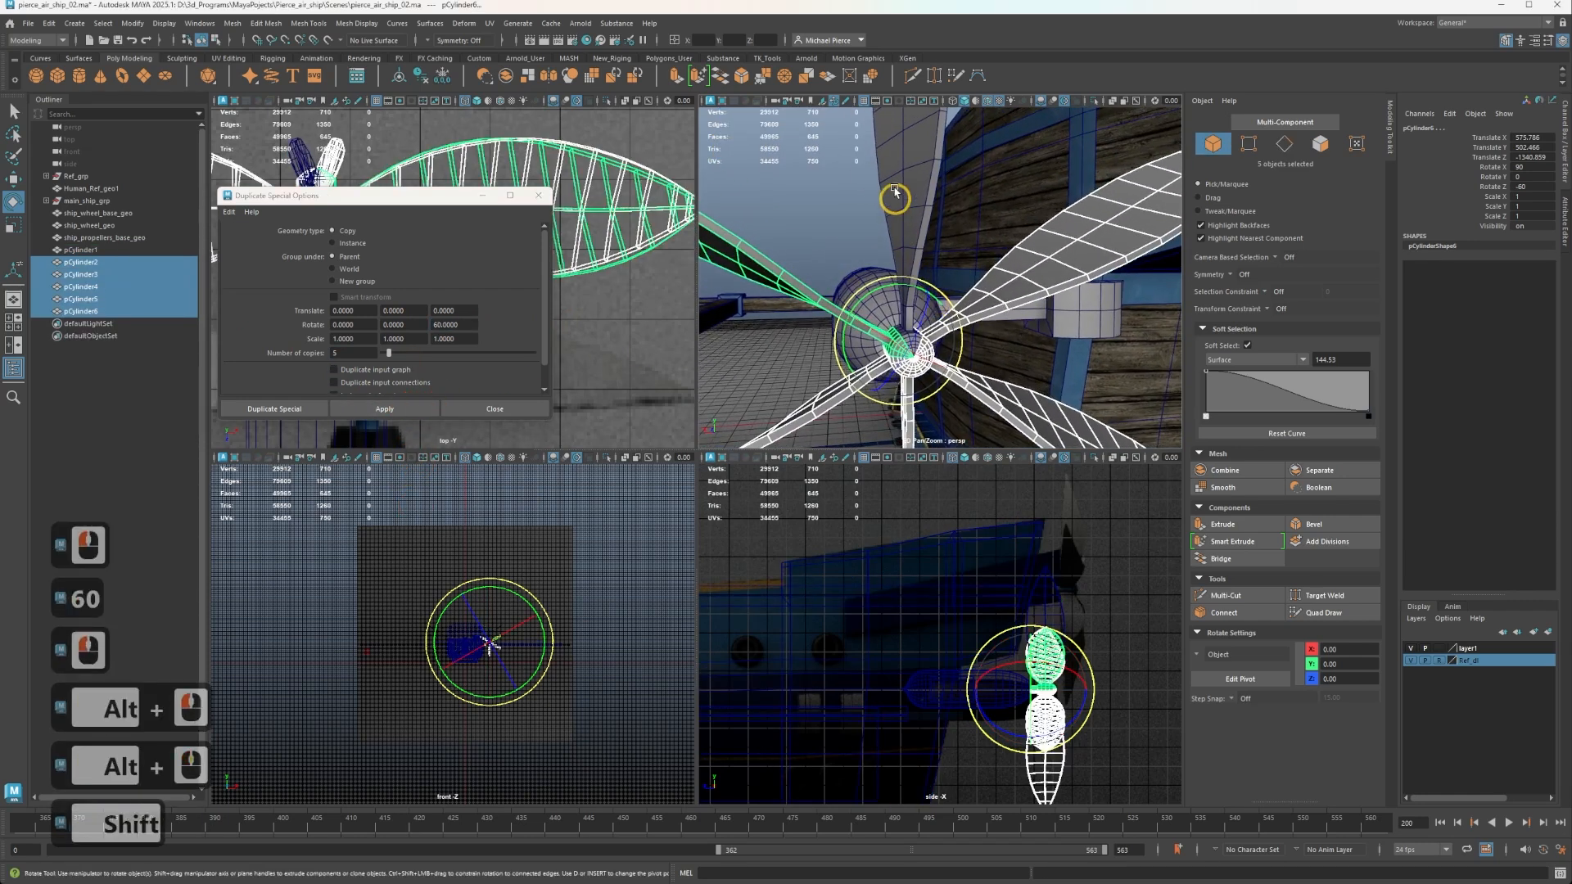
{"action": "left_click", "coordinate": [896, 190], "text": "shift"}
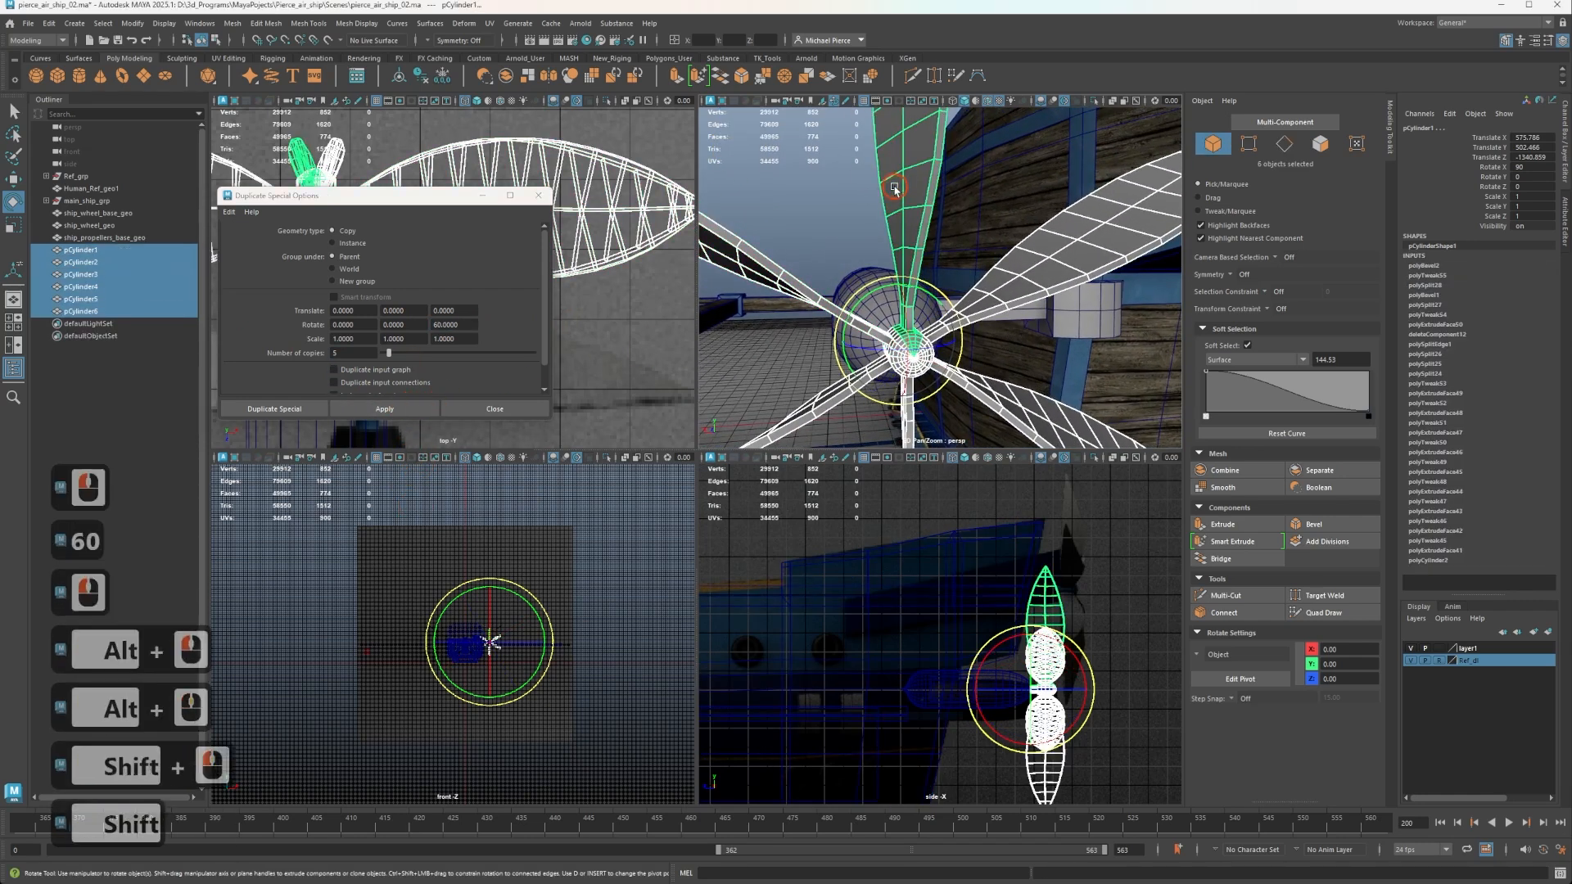
{"action": "left_click", "coordinate": [1230, 480]}
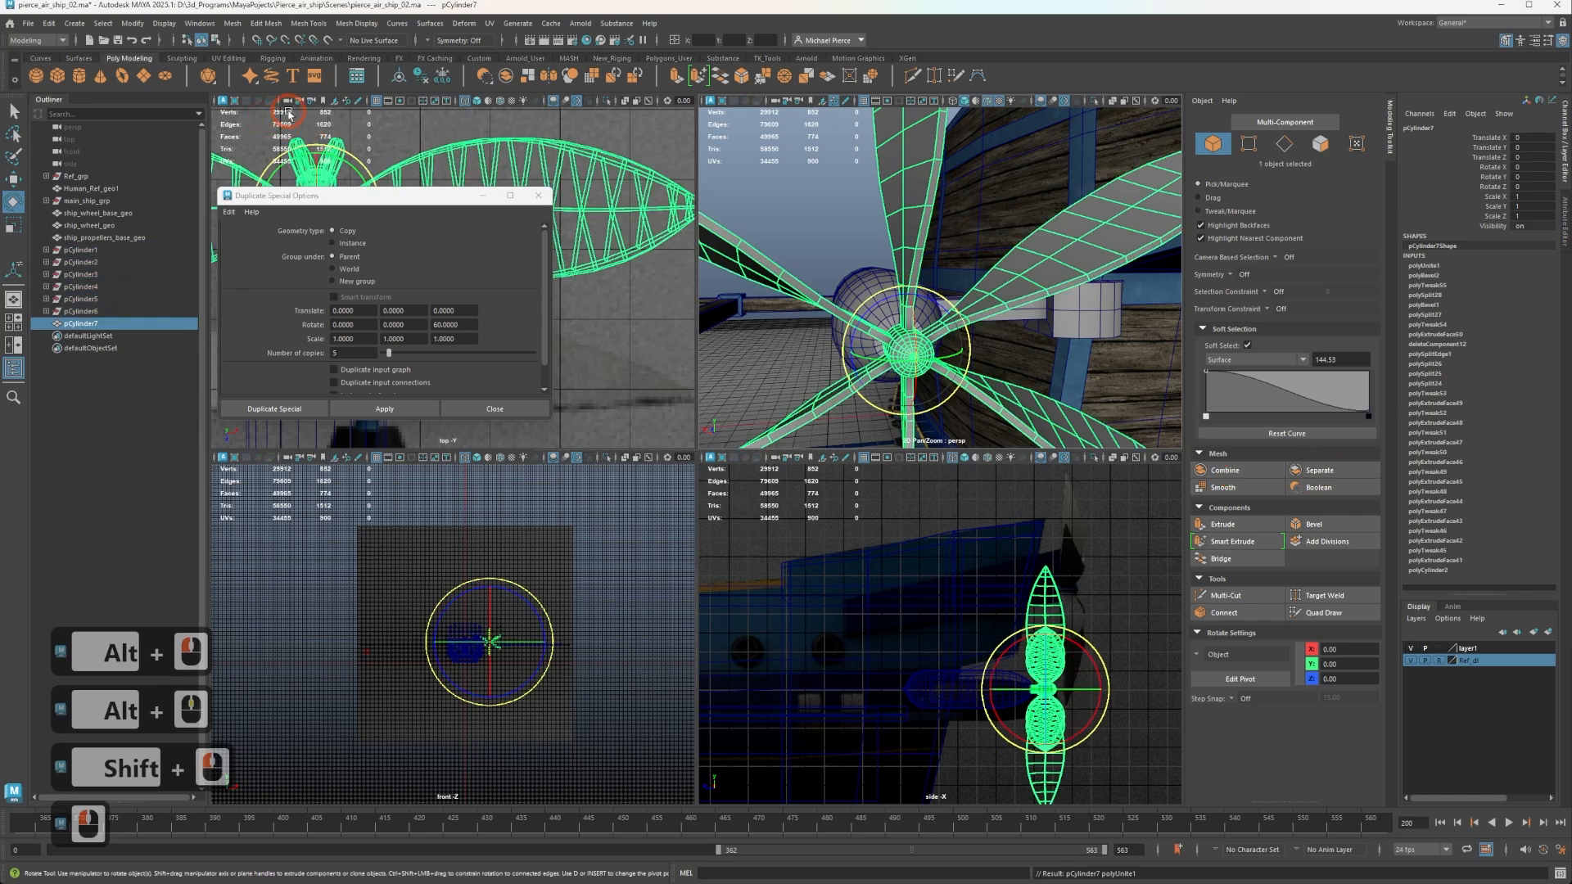
{"action": "left_click", "coordinate": [434, 74]}
Try beveling all edges of the combined propeller and preview the result smoothed.
{"action": "scroll", "coordinate": [861, 374], "scroll_direction": "up", "scroll_amount": 1}
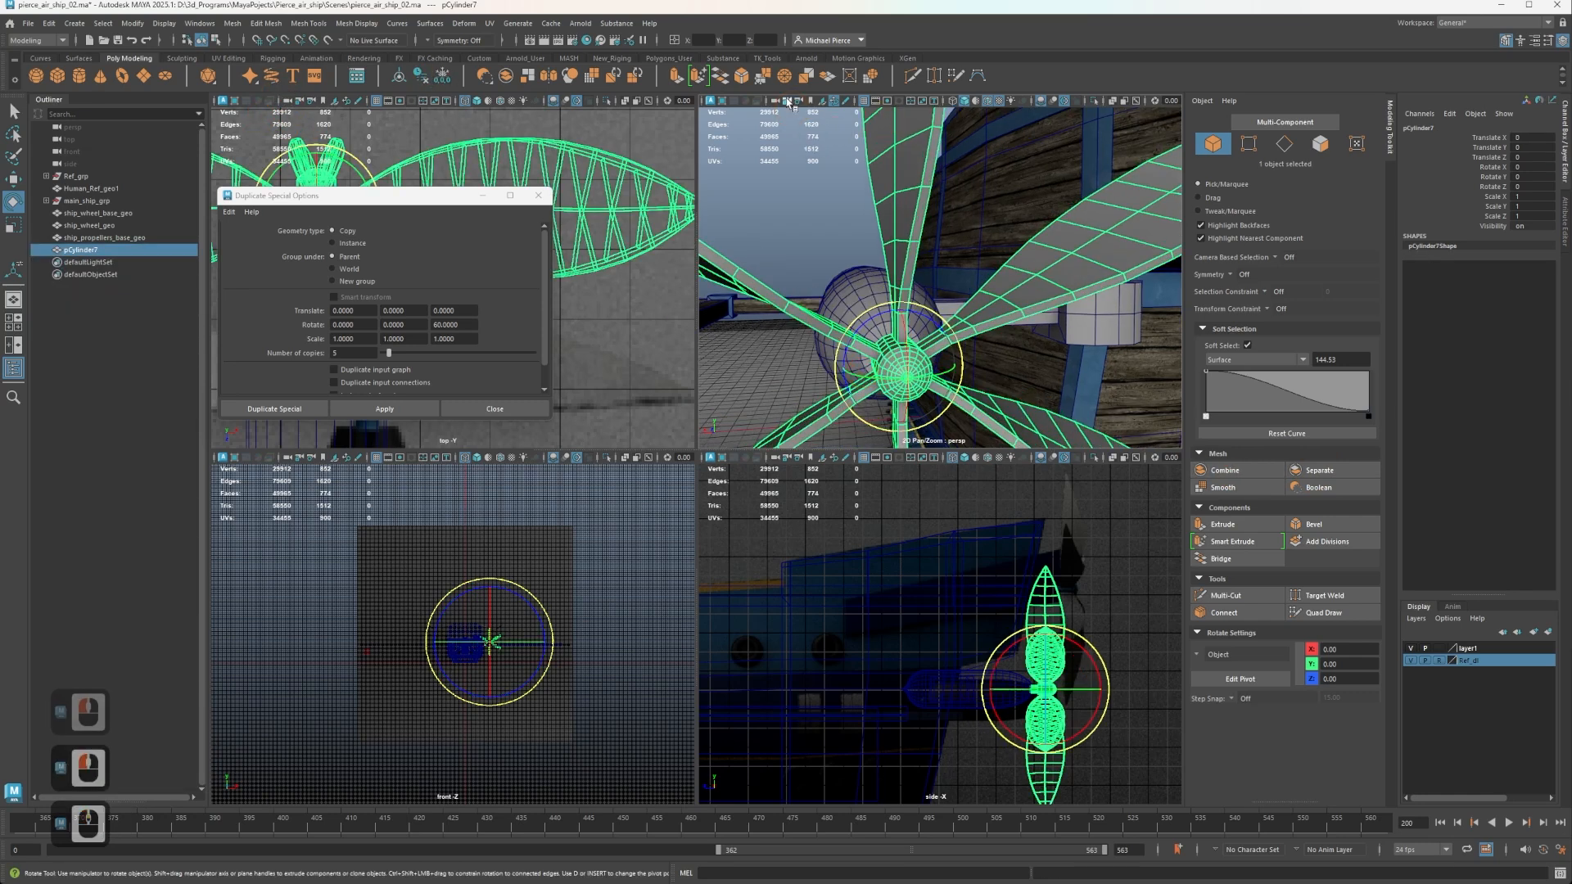
{"action": "left_click", "coordinate": [755, 79]}
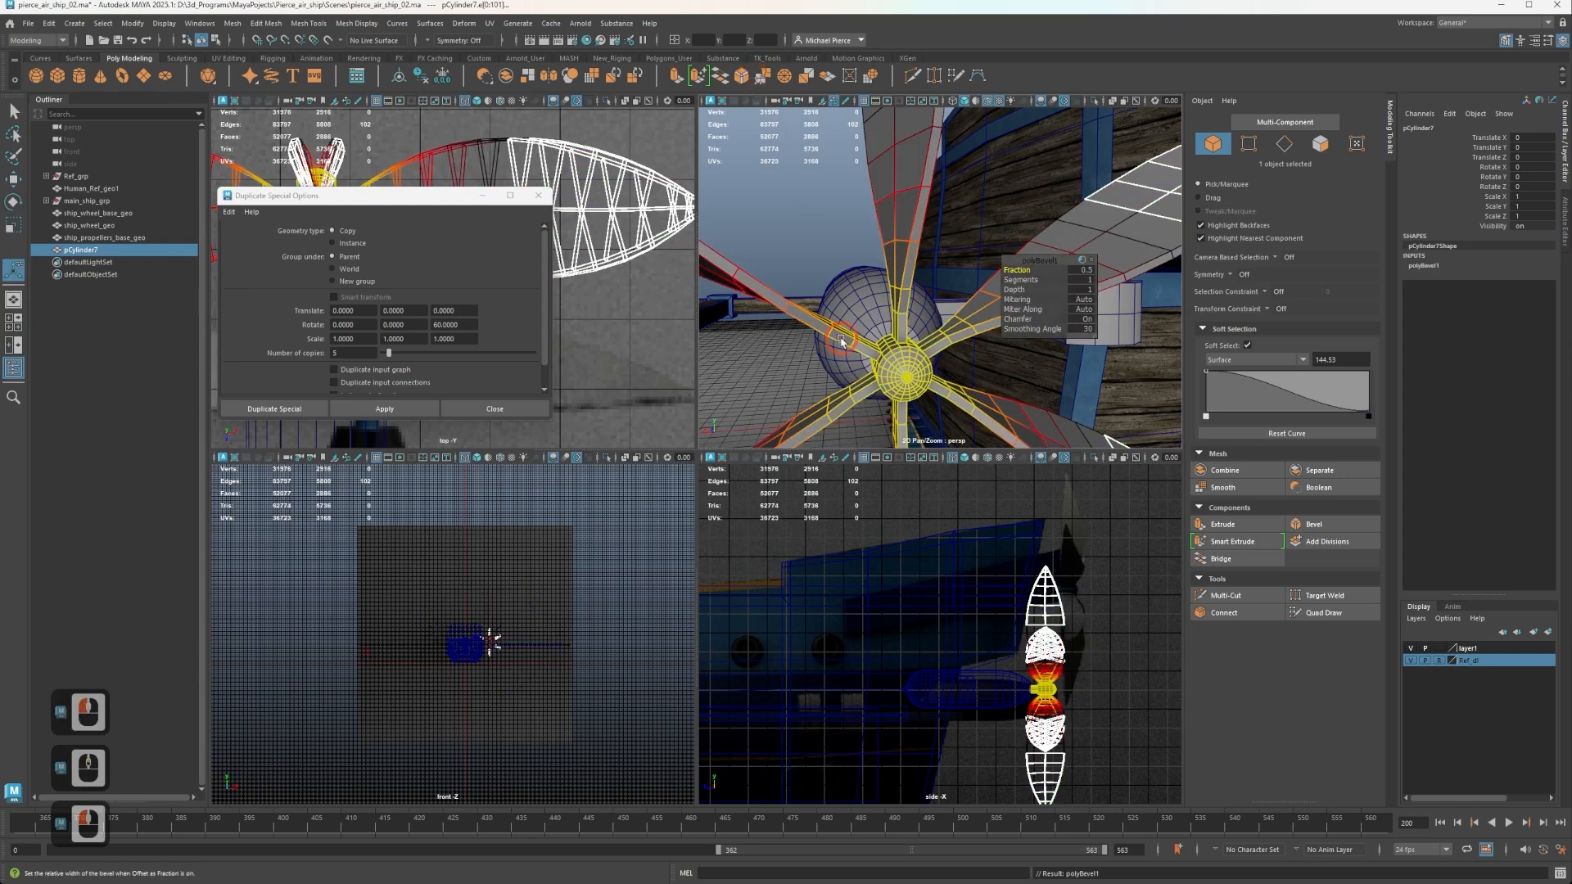
{"action": "key", "text": "b"}
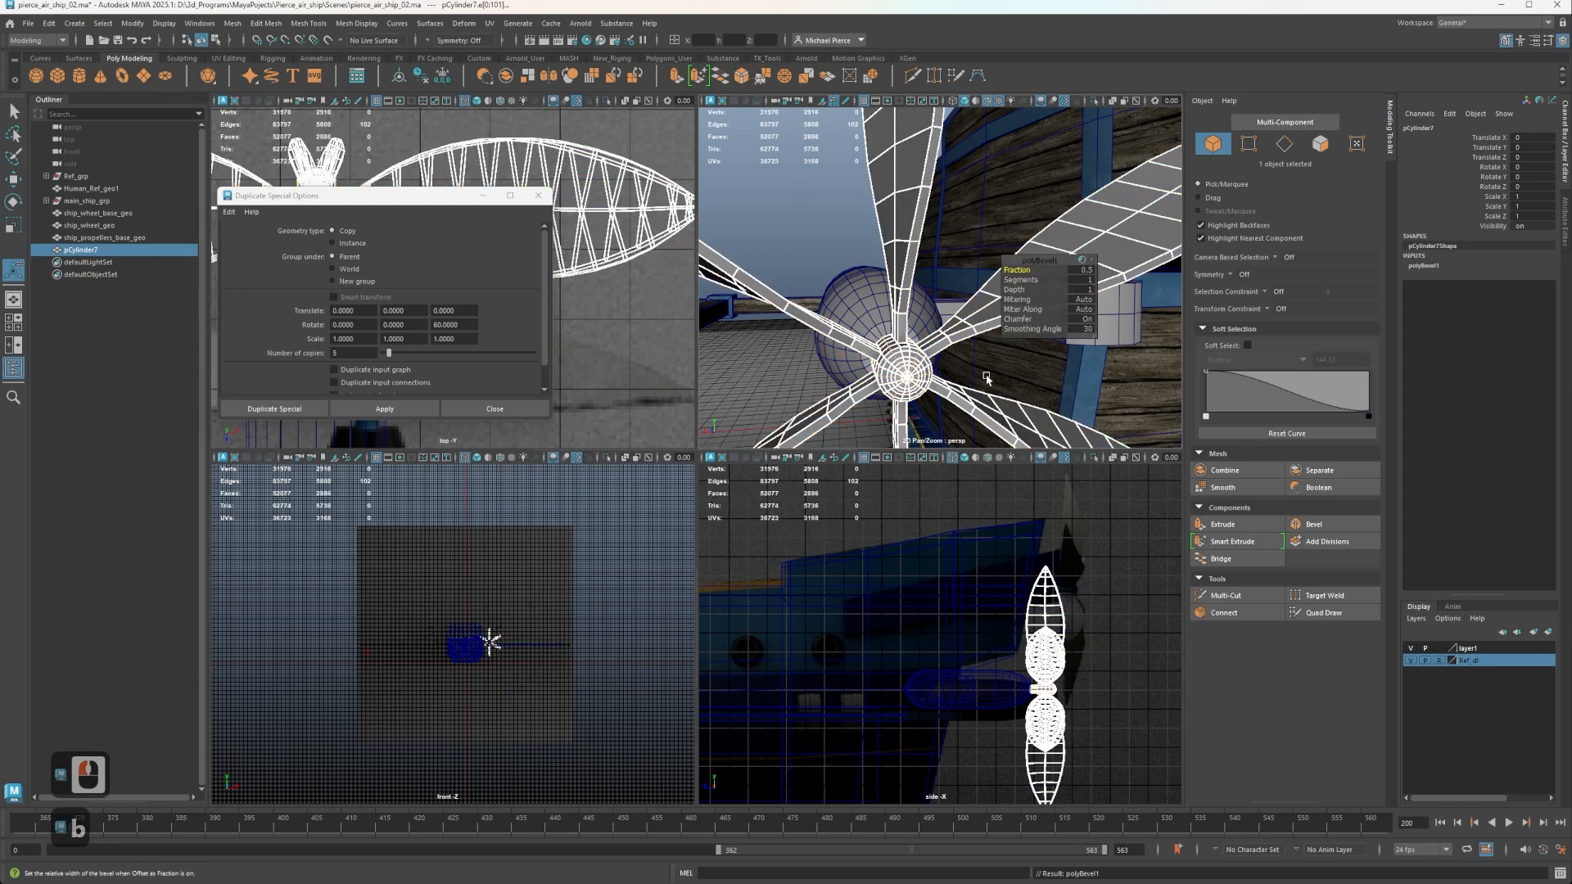
{"action": "key", "text": "3"}
{"action": "middle_click_drag", "start_coordinate": [912, 250], "coordinate": [932, 174], "text": "alt"}
{"action": "scroll", "coordinate": [978, 316], "scroll_direction": "up", "scroll_amount": 4}
{"action": "middle_click_drag", "start_coordinate": [979, 320], "coordinate": [996, 134], "text": "alt"}
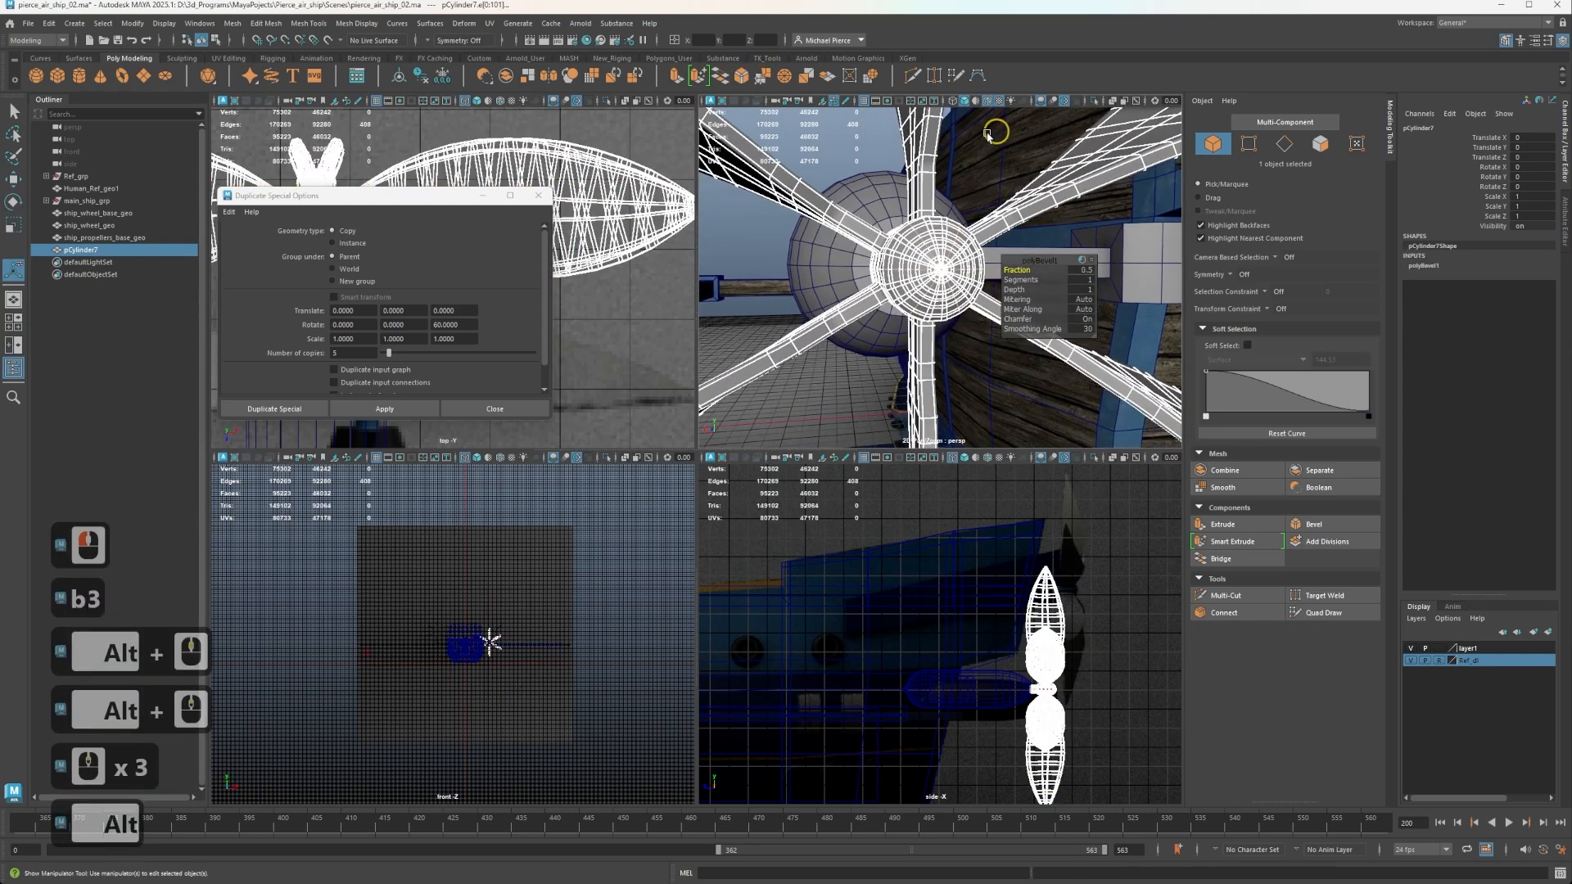
{"action": "scroll", "coordinate": [919, 262], "scroll_direction": "up", "scroll_amount": 11}
{"action": "key", "text": "1"}
{"action": "key", "text": "3"}
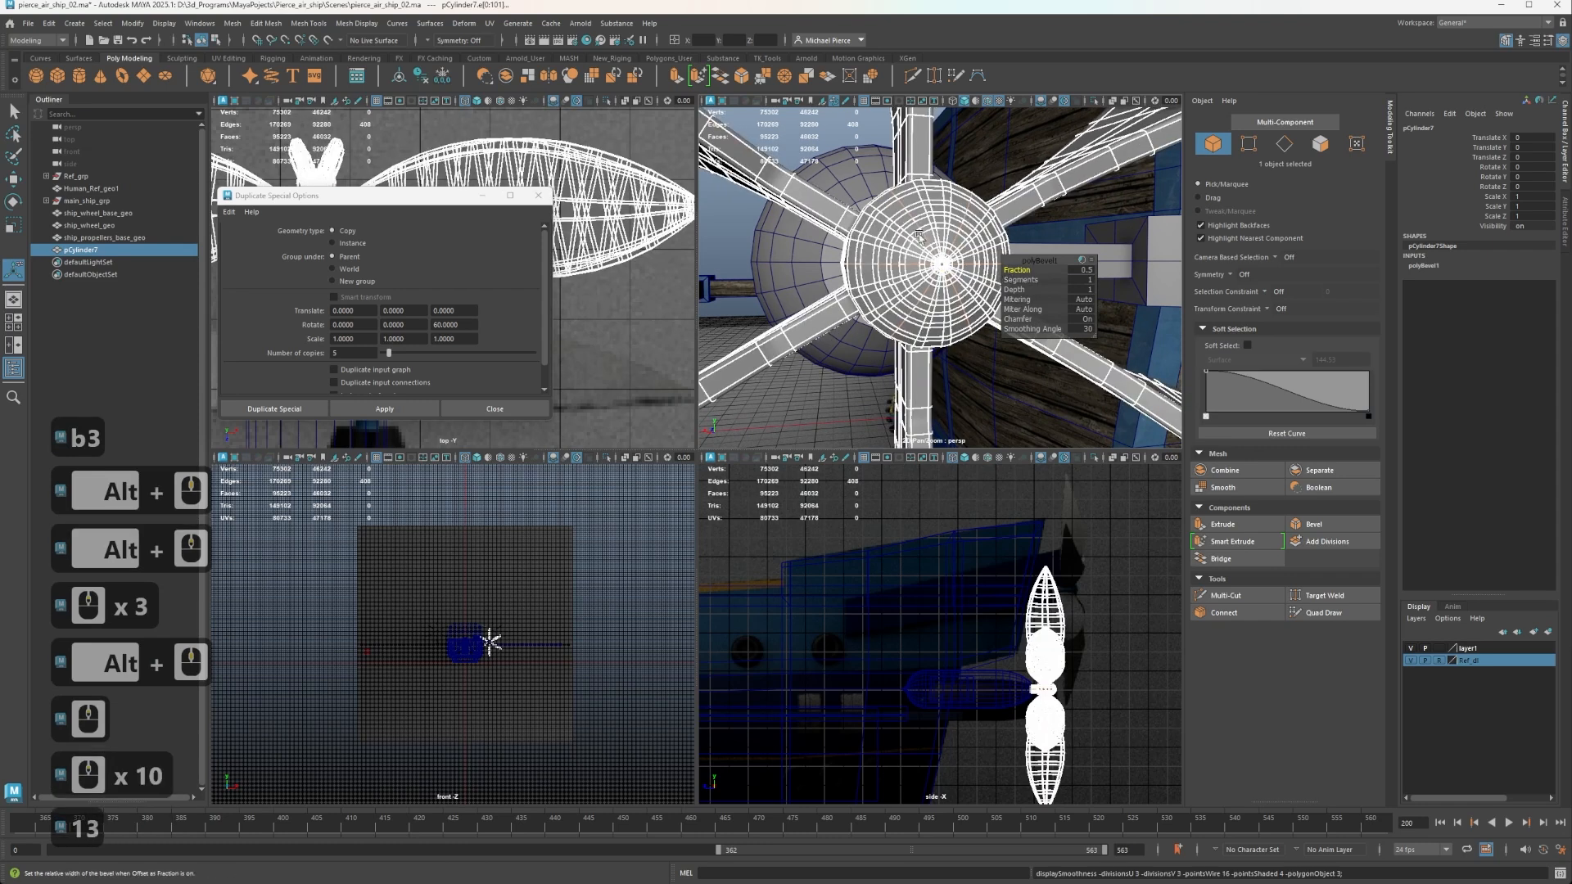
Examine the smoothed hub's inside and the blade roots up close for problems in the combined geometry.
{"action": "scroll", "coordinate": [909, 233], "scroll_direction": "up", "scroll_amount": 7}
{"action": "scroll", "coordinate": [895, 217], "scroll_direction": "down", "scroll_amount": 4}
{"action": "scroll", "coordinate": [895, 218], "scroll_direction": "up", "scroll_amount": 2}
{"action": "scroll", "coordinate": [885, 229], "scroll_direction": "down", "scroll_amount": 1}
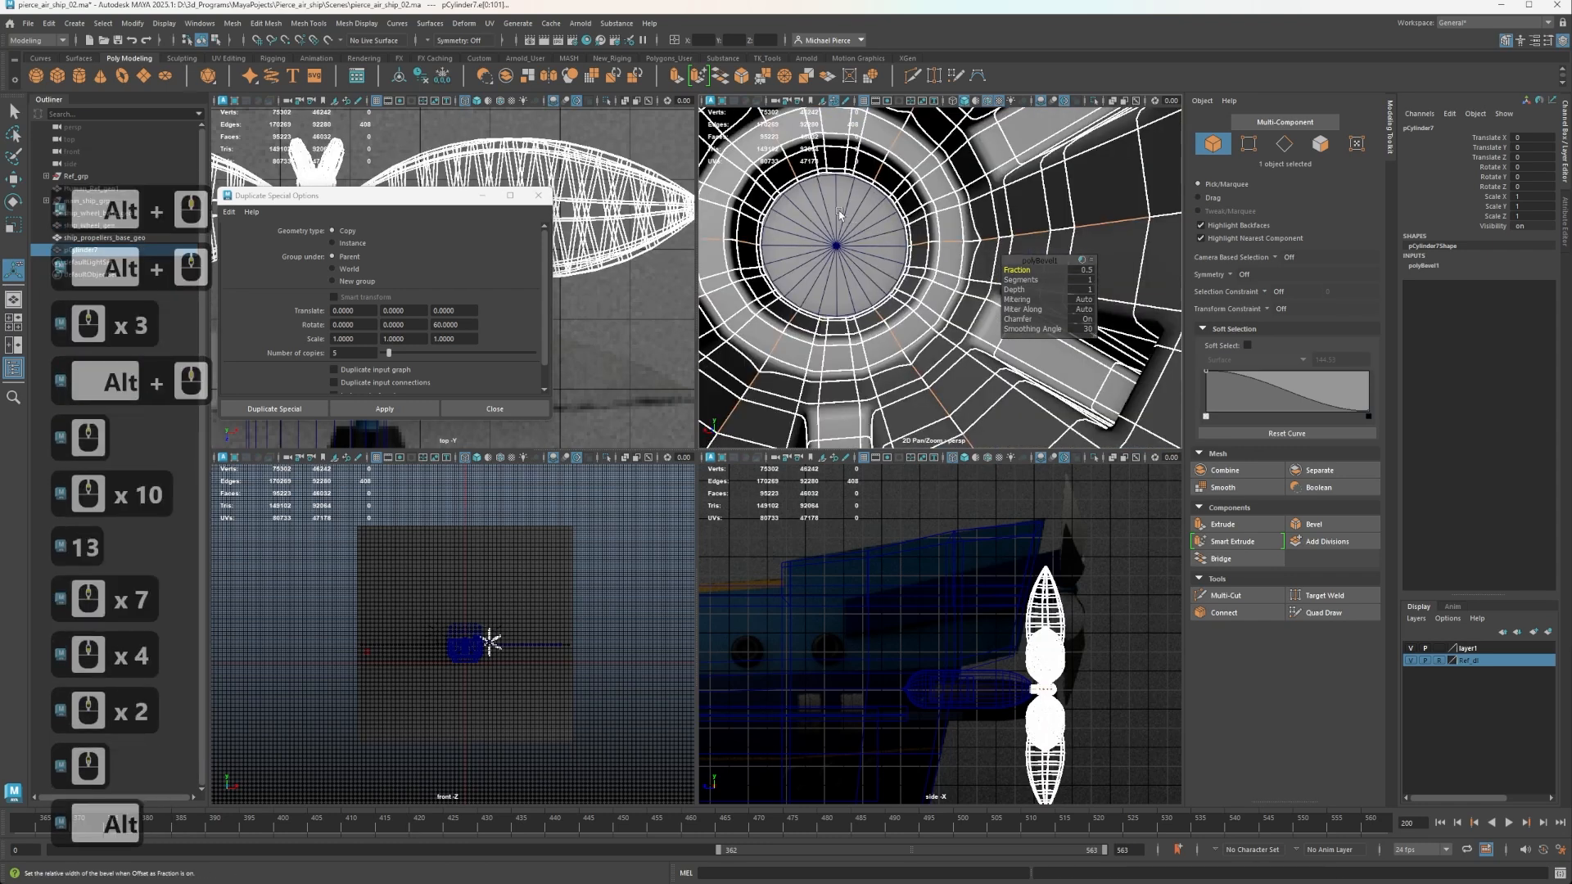
{"action": "middle_click_drag", "start_coordinate": [880, 234], "coordinate": [901, 239], "text": "alt"}
{"action": "right_click_drag", "start_coordinate": [902, 238], "coordinate": [834, 260], "text": "alt"}
{"action": "mouse_move", "coordinate": [834, 260]}
{"action": "middle_mouse_down", "text": "alt"}
{"action": "mouse_move", "coordinate": [817, 240]}
{"action": "mouse_move", "coordinate": [847, 263]}
{"action": "middle_mouse_up", "text": "alt"}
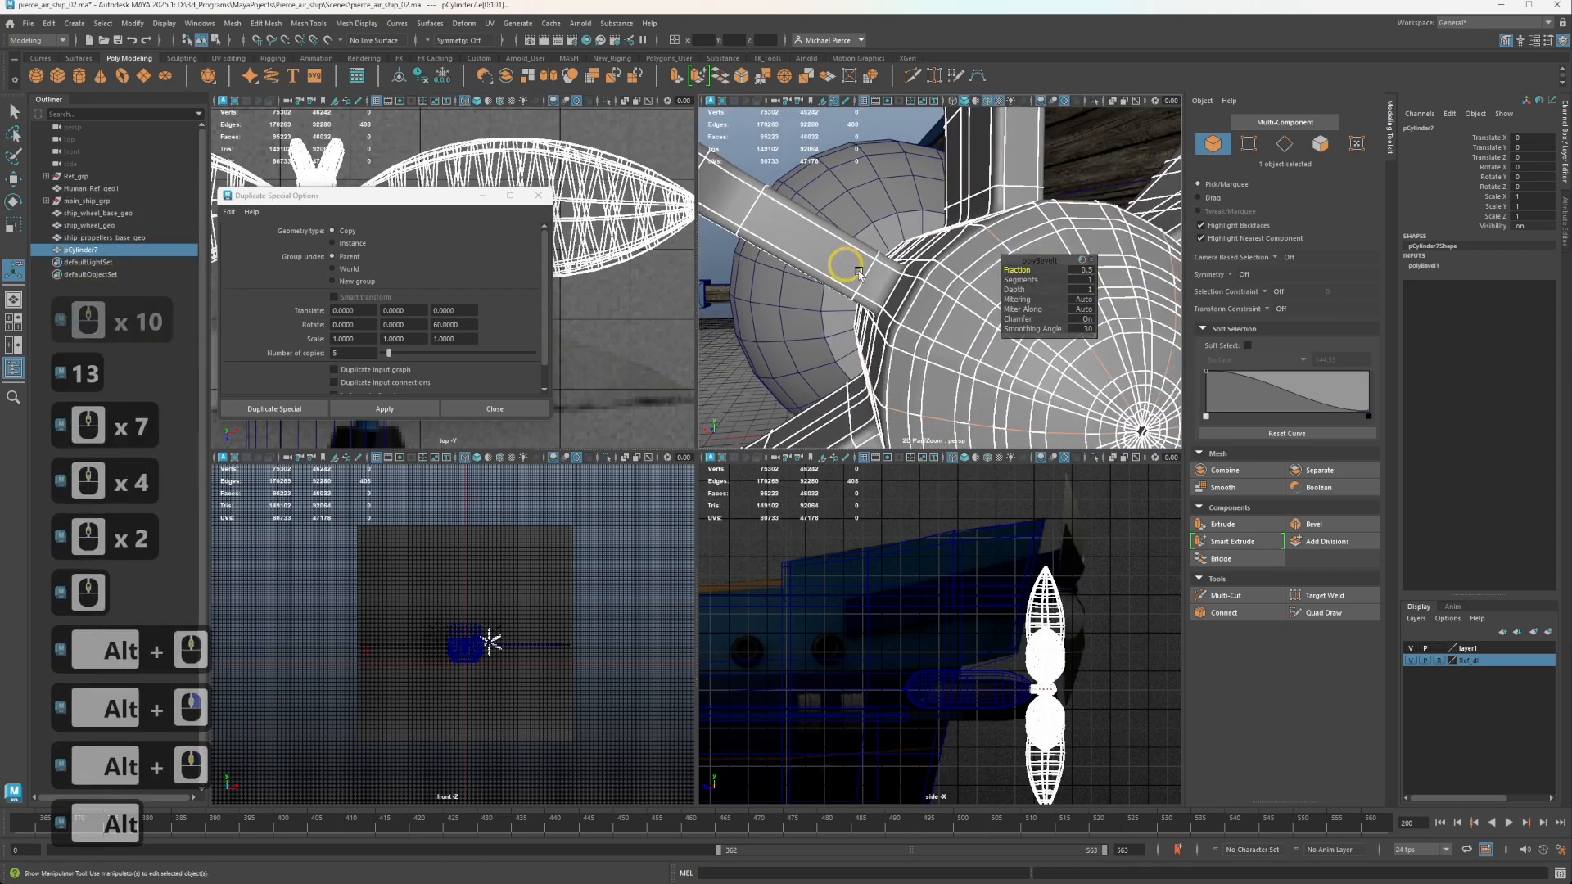
{"action": "middle_click_drag", "start_coordinate": [926, 293], "coordinate": [857, 254], "text": "alt"}
{"action": "left_click_drag", "start_coordinate": [856, 254], "coordinate": [814, 267], "text": "alt"}
Undo the bevel on the combined propeller, including the component mode and display changes made since.
{"action": "key", "text": "ctrl+z"}
{"action": "key", "text": "ctrl+z"}
{"action": "key", "text": "1"}
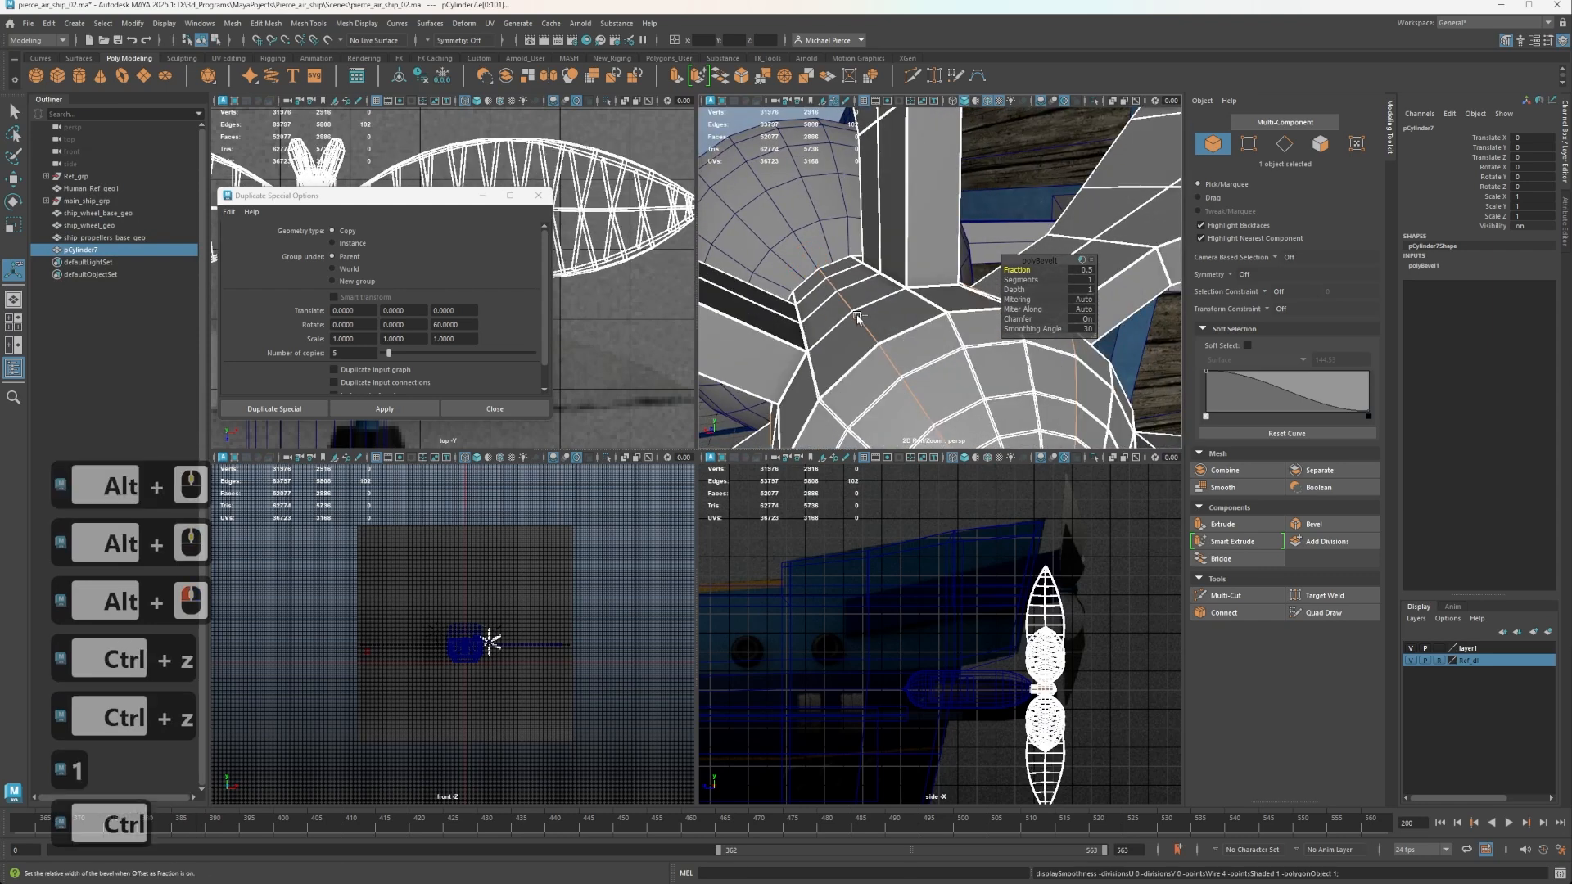
{"action": "right_click", "coordinate": [815, 345]}
{"action": "left_click", "coordinate": [884, 326]}
{"action": "key", "text": "3"}
{"action": "key", "text": "ctrl+z"}
{"action": "key", "text": "ctrl+z"}
{"action": "key", "text": "ctrl+z"}
{"action": "key", "text": "ctrl+z"}
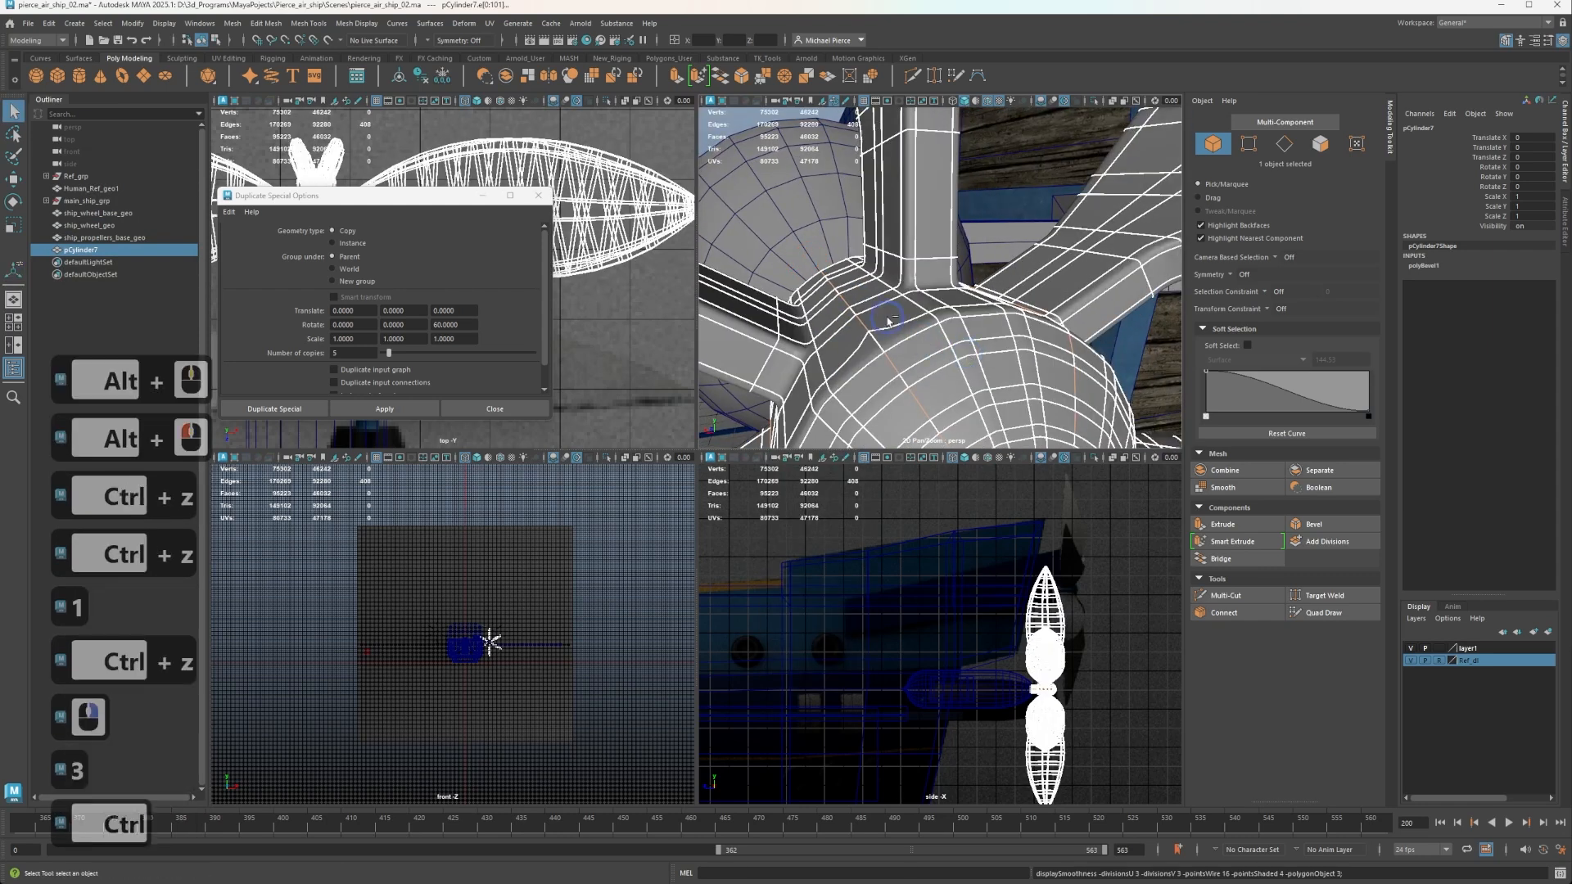
{"action": "key", "text": "ctrl+z"}
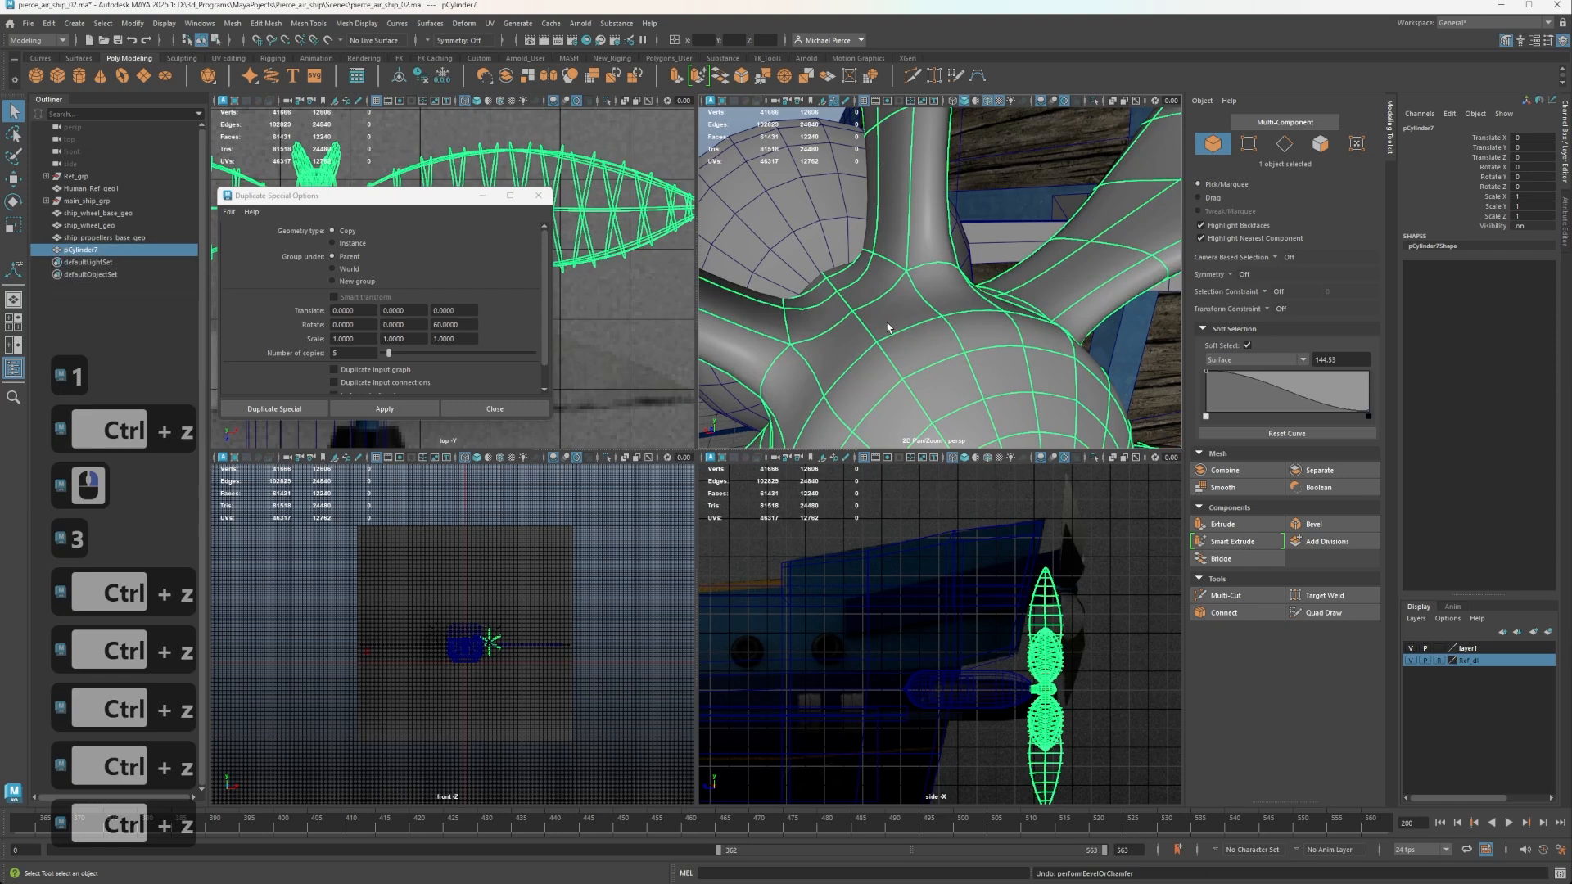
Compare the propeller's smoothed and unsmoothed display, merge its vertices with a 0.01 distance threshold, and leave it unsmoothed.
{"action": "key", "text": "n"}
{"action": "key", "text": "3"}
{"action": "key", "text": "1"}
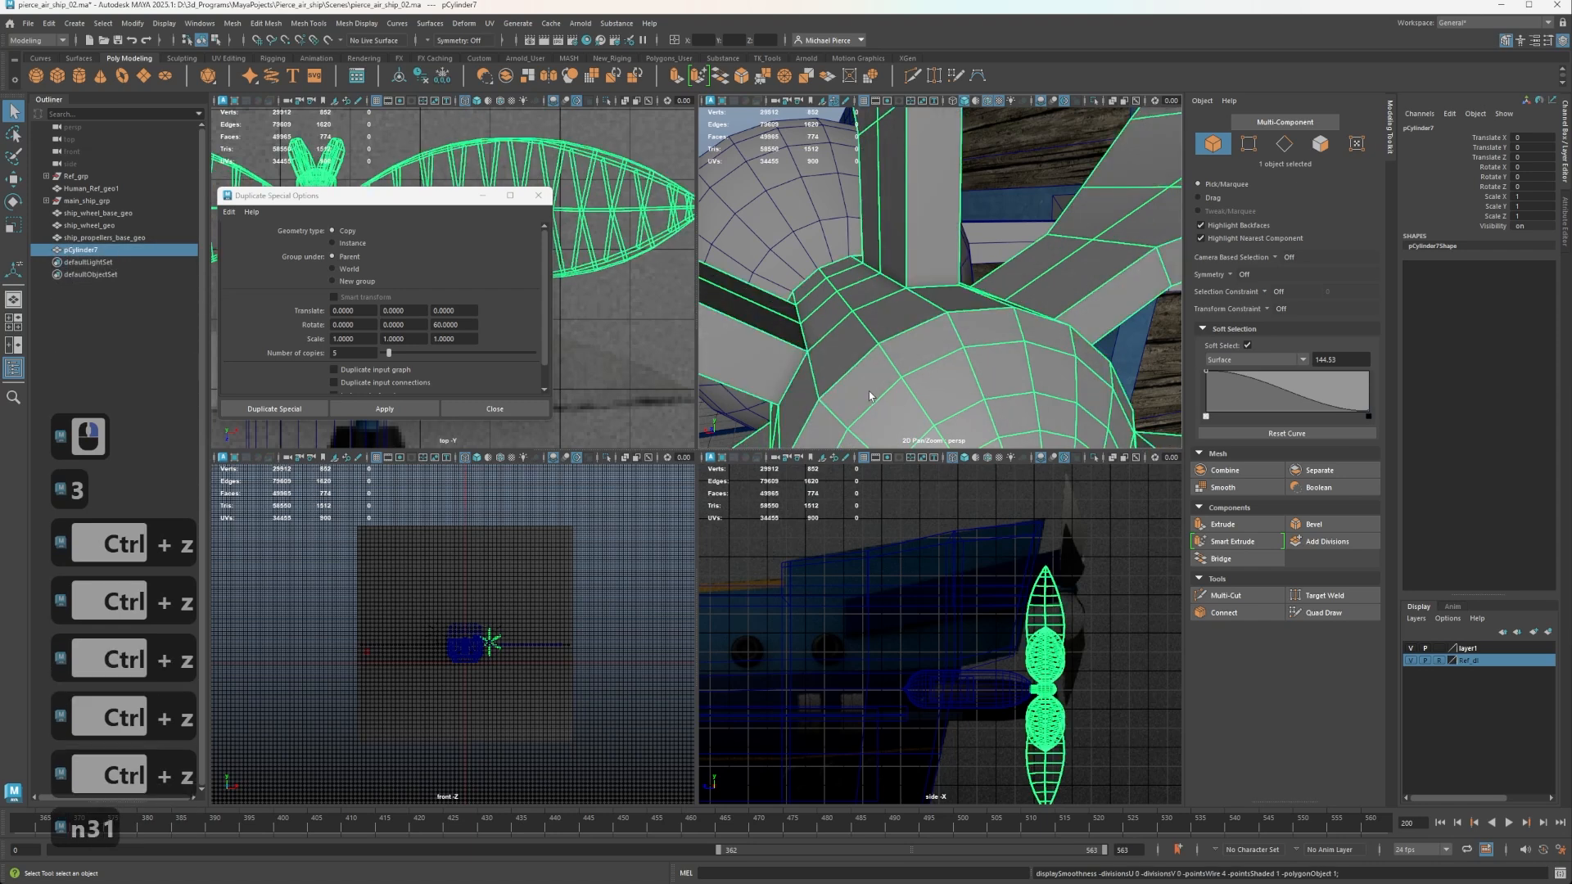
{"action": "key", "text": "3"}
{"action": "scroll", "coordinate": [874, 396], "scroll_direction": "down", "scroll_amount": 5}
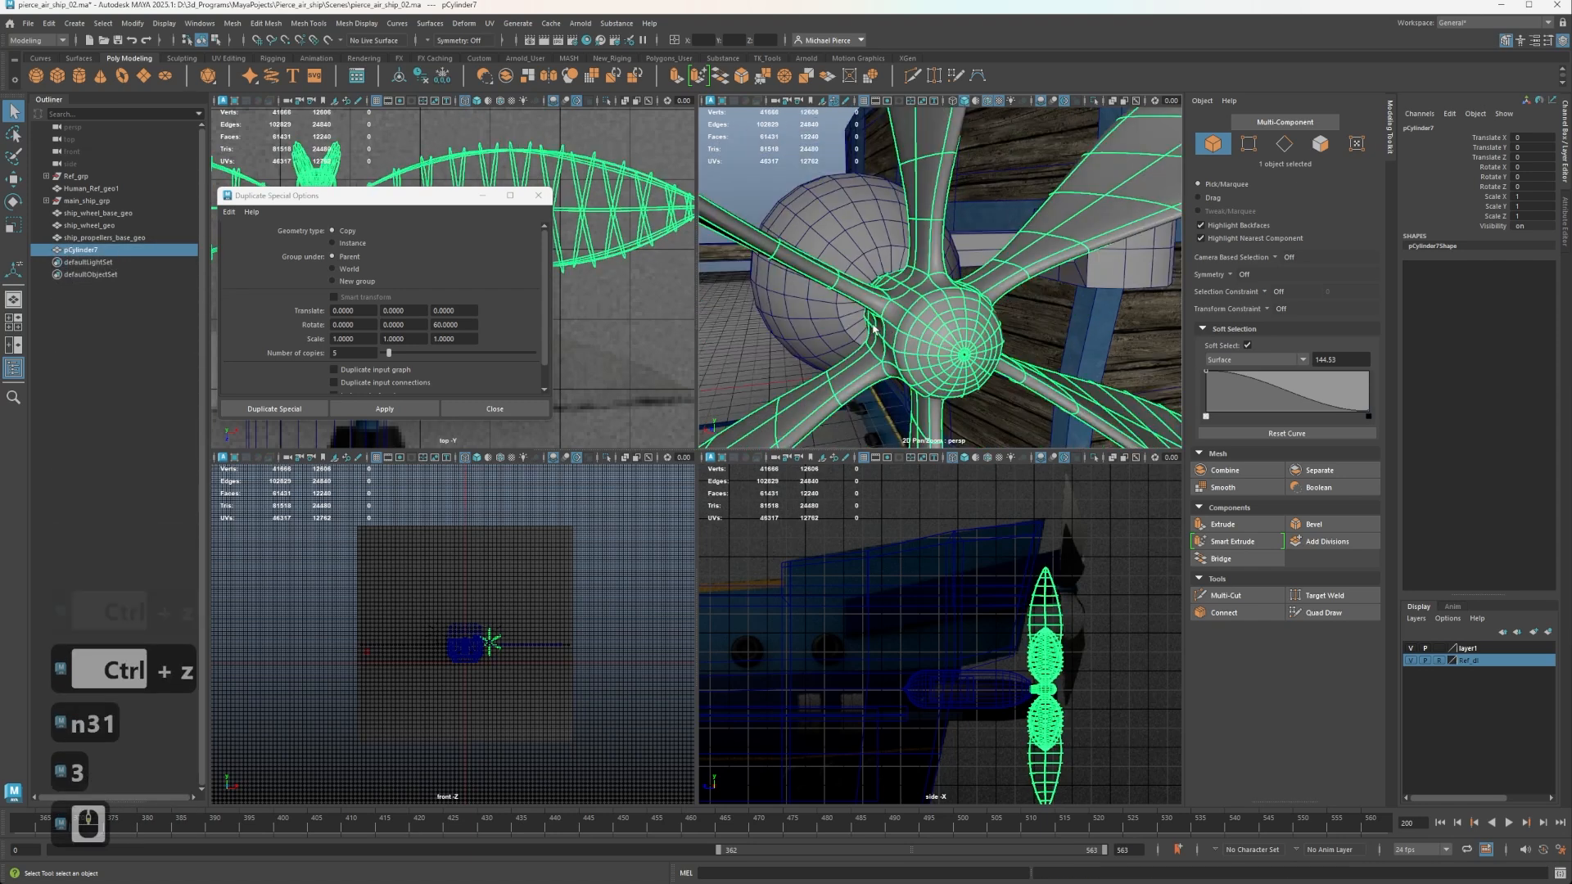
{"action": "left_click", "coordinate": [764, 80]}
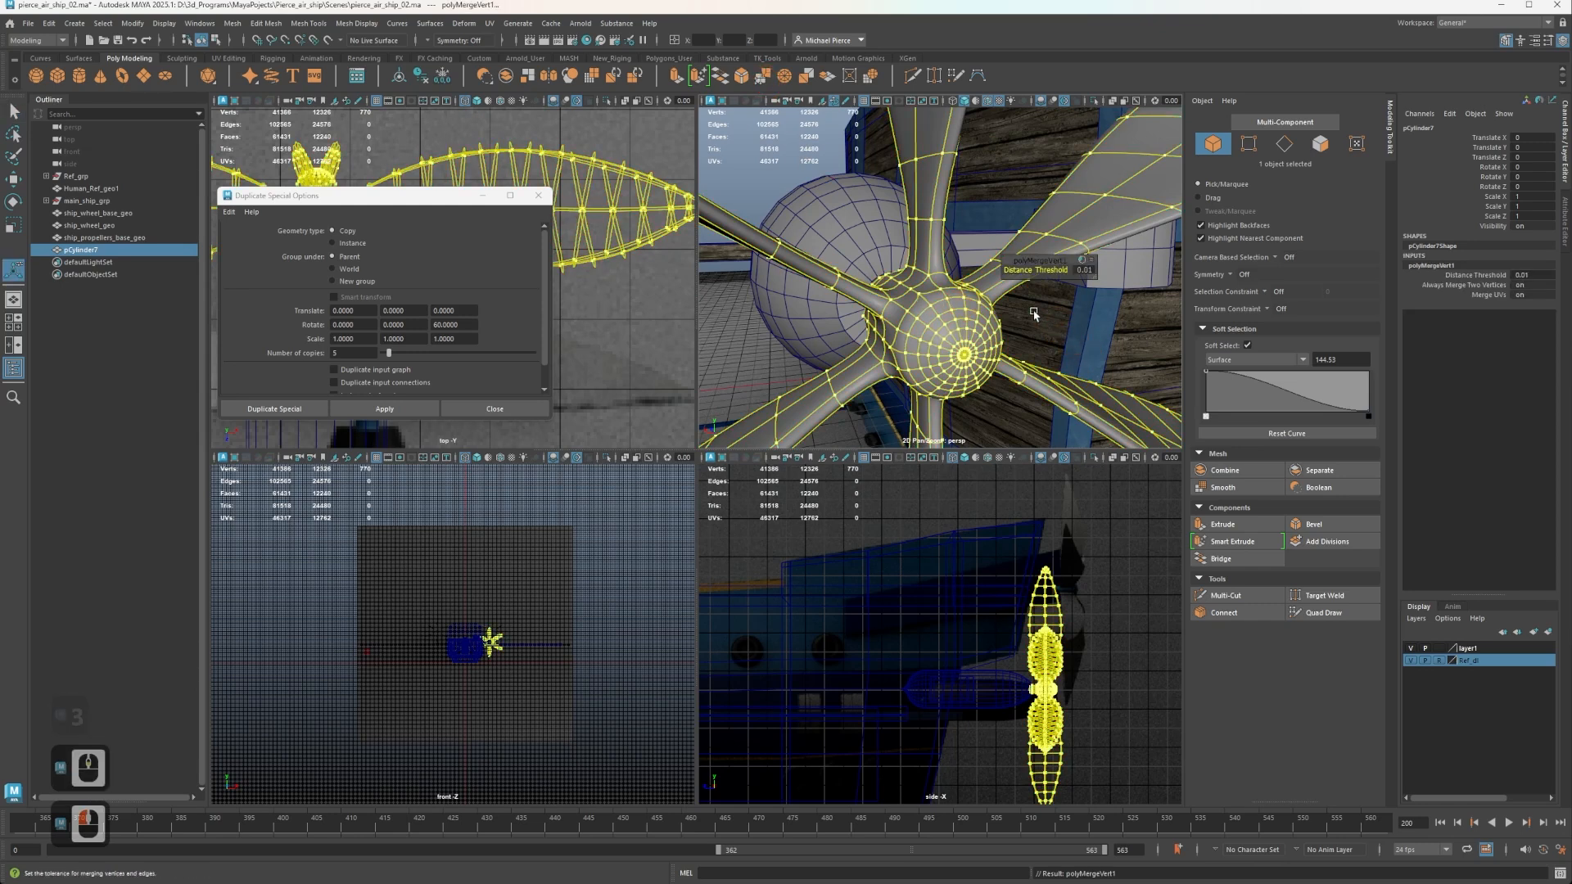
{"action": "key", "text": "1"}
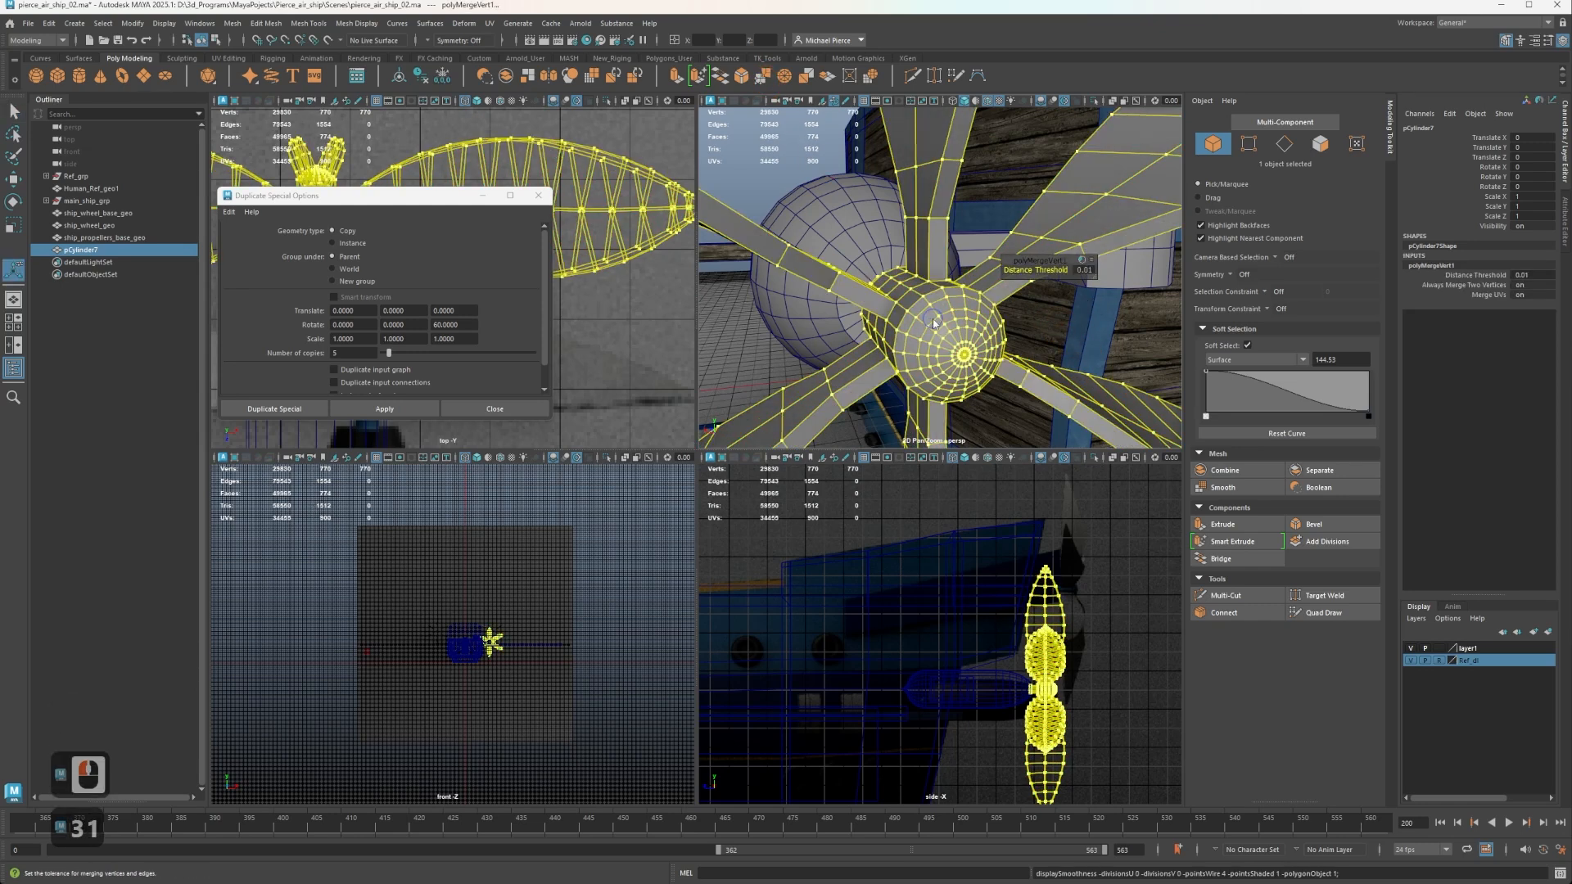
Select a vertex on the hub's seam near a blade root and turn off soft selection for moving it.
{"action": "right_click_drag", "start_coordinate": [934, 324], "coordinate": [872, 321]}
{"action": "scroll", "coordinate": [874, 324], "scroll_direction": "up", "scroll_amount": 2}
{"action": "scroll", "coordinate": [865, 345], "scroll_direction": "down", "scroll_amount": 1}
{"action": "left_click", "coordinate": [869, 352]}
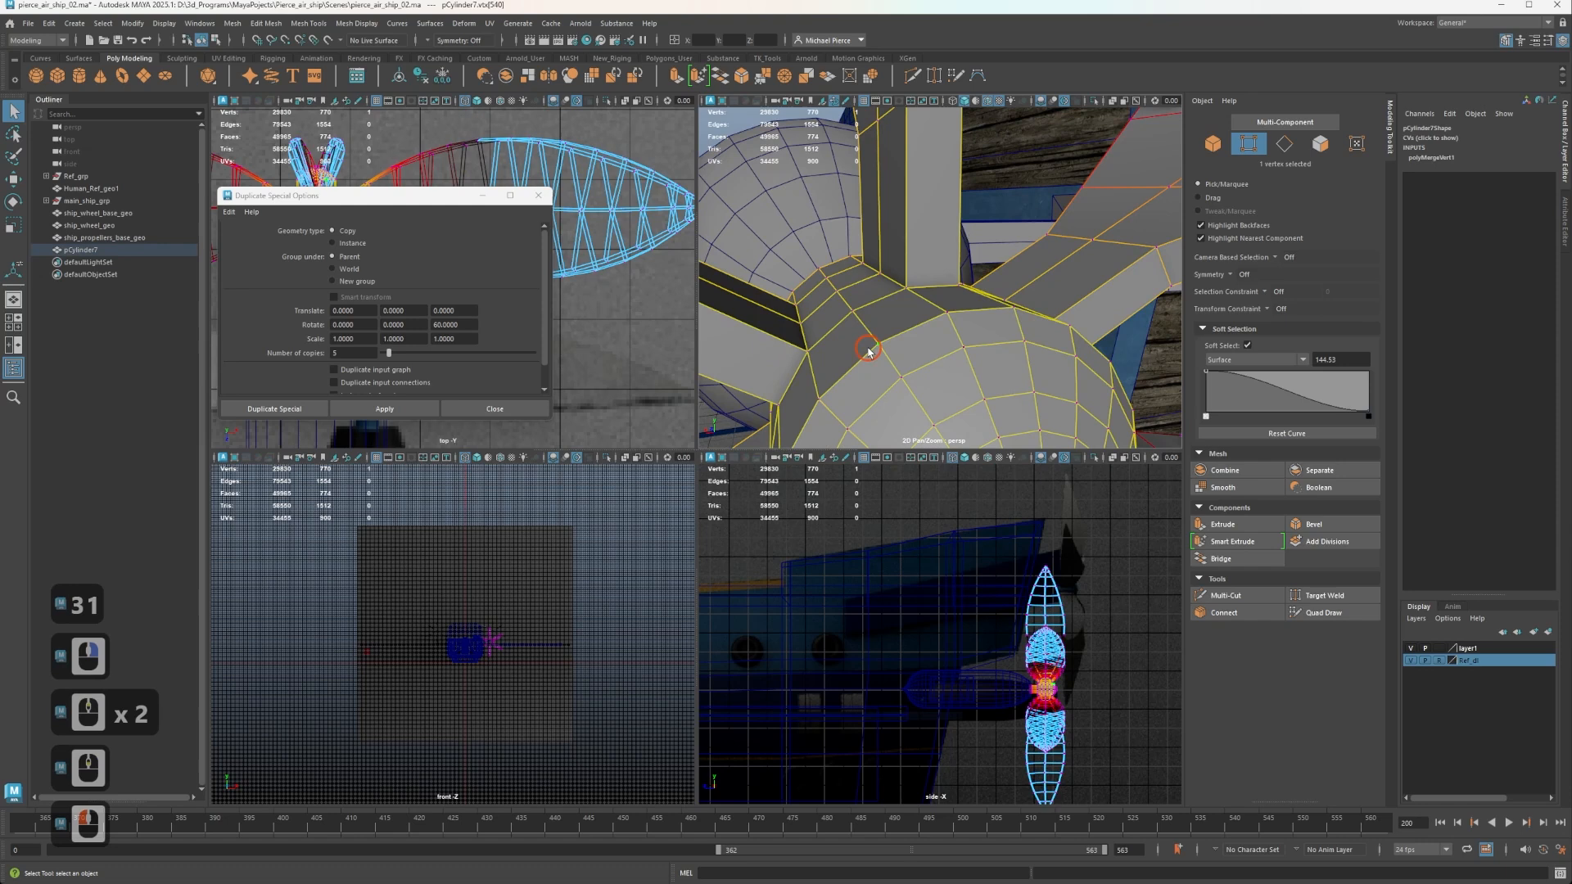
{"action": "key", "text": "w"}
{"action": "key", "text": "b"}
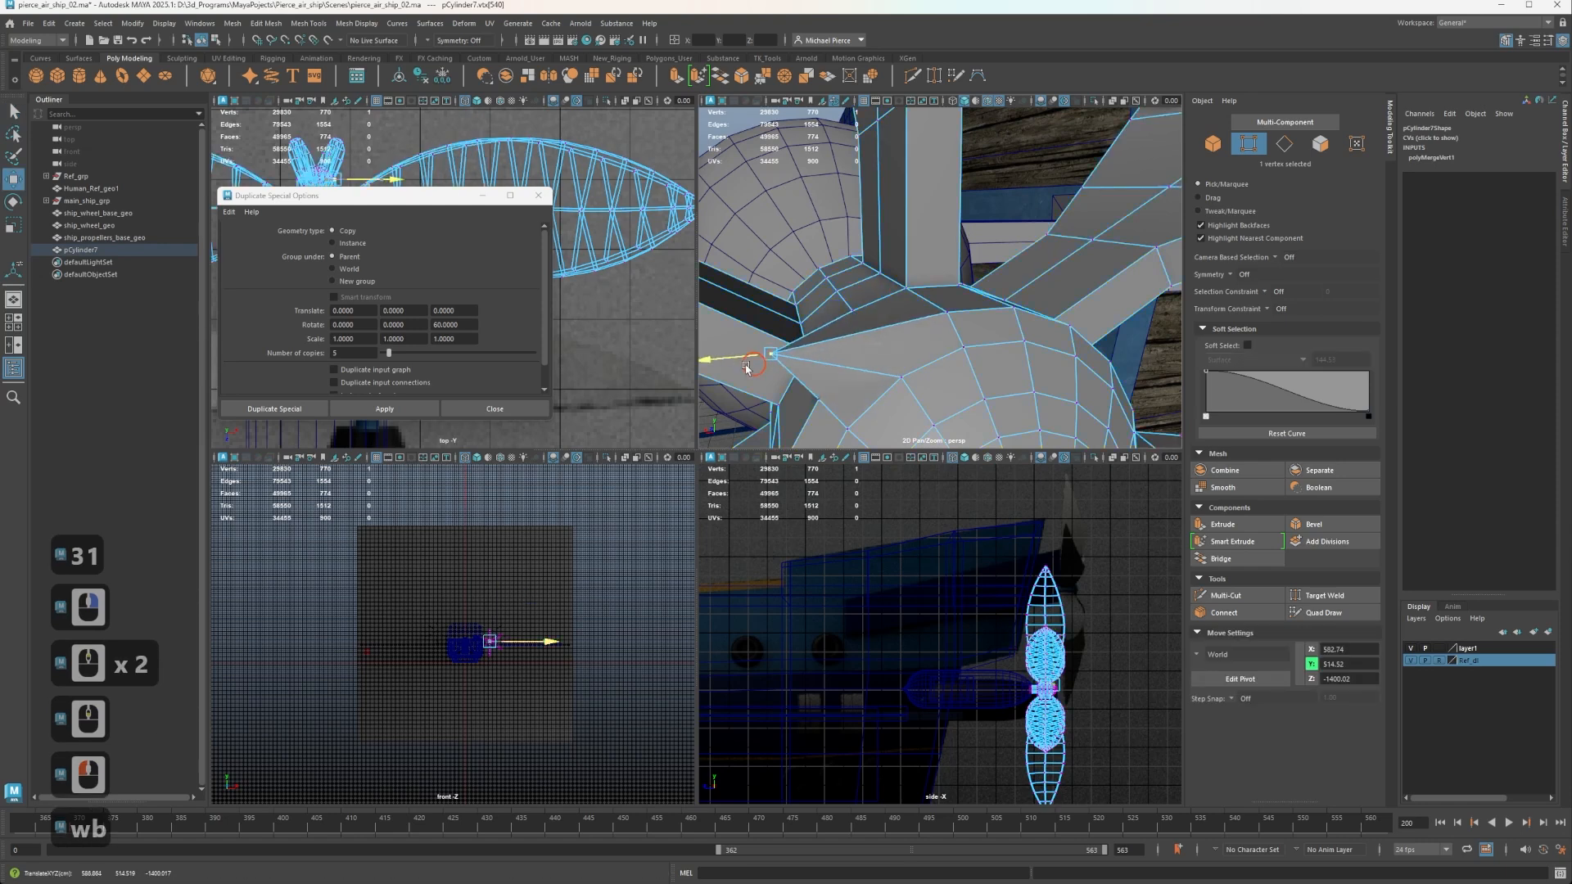
Try moving hub seam vertices to test that the wedges are merged, and undo the test moves.
{"action": "left_click_drag", "start_coordinate": [856, 350], "coordinate": [741, 395]}
{"action": "key", "text": "ctrl+z"}
{"action": "left_click", "coordinate": [902, 379]}
{"action": "key", "text": "ctrl+z"}
{"action": "scroll", "coordinate": [894, 287], "scroll_direction": "down", "scroll_amount": 5}
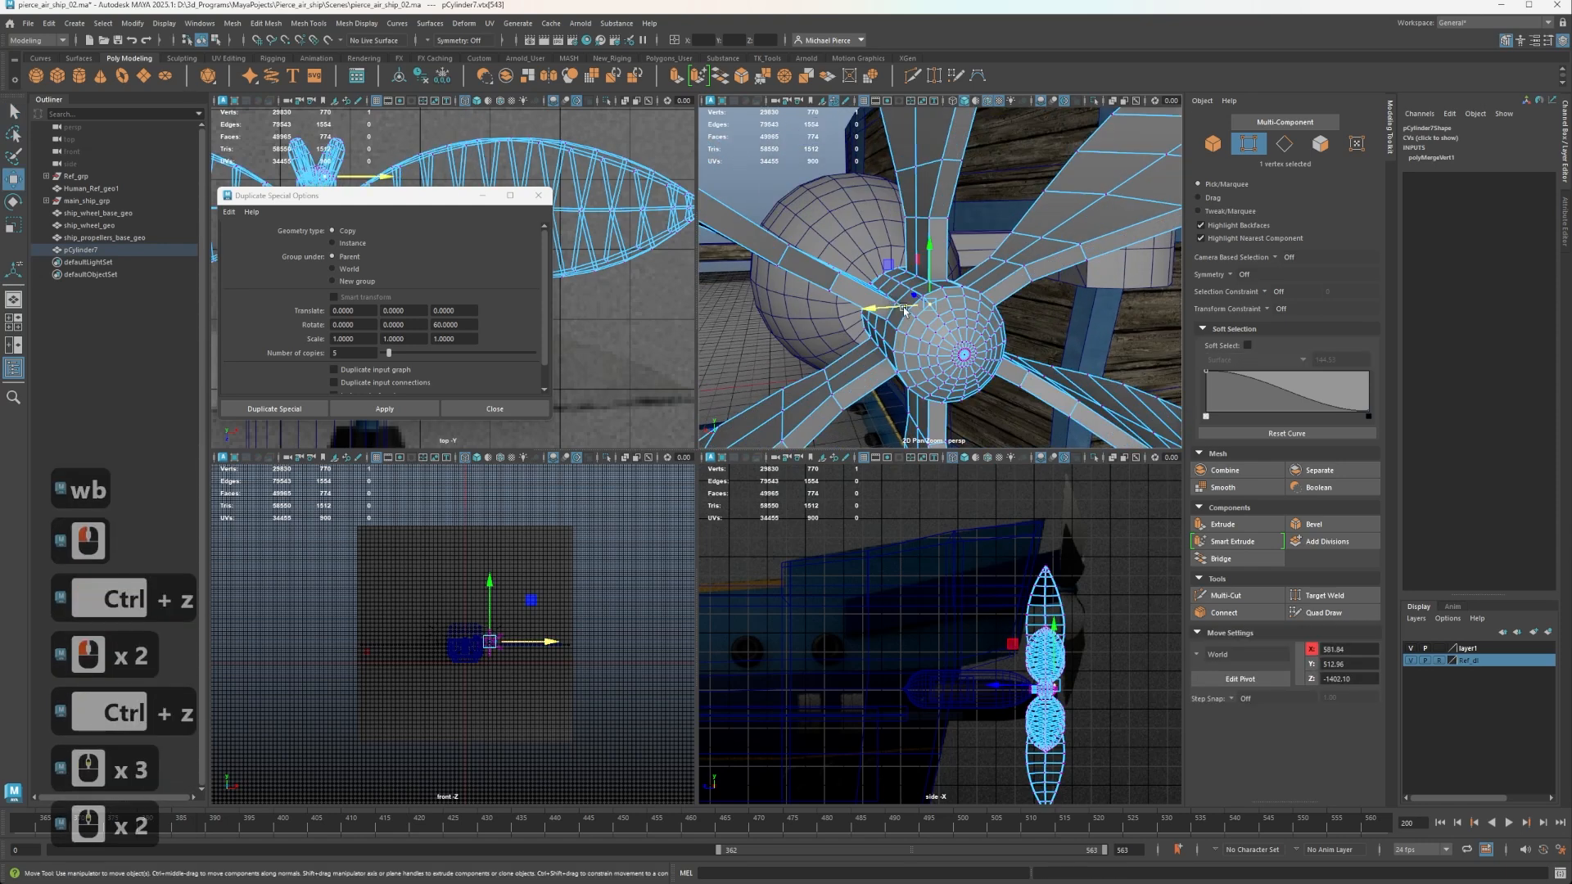
Return to object mode, clear the selection, and view the whole propeller against the ship's stern.
{"action": "left_click_drag", "start_coordinate": [893, 287], "coordinate": [1012, 278], "text": "alt"}
{"action": "middle_click_drag", "start_coordinate": [1013, 278], "coordinate": [870, 284], "text": "alt"}
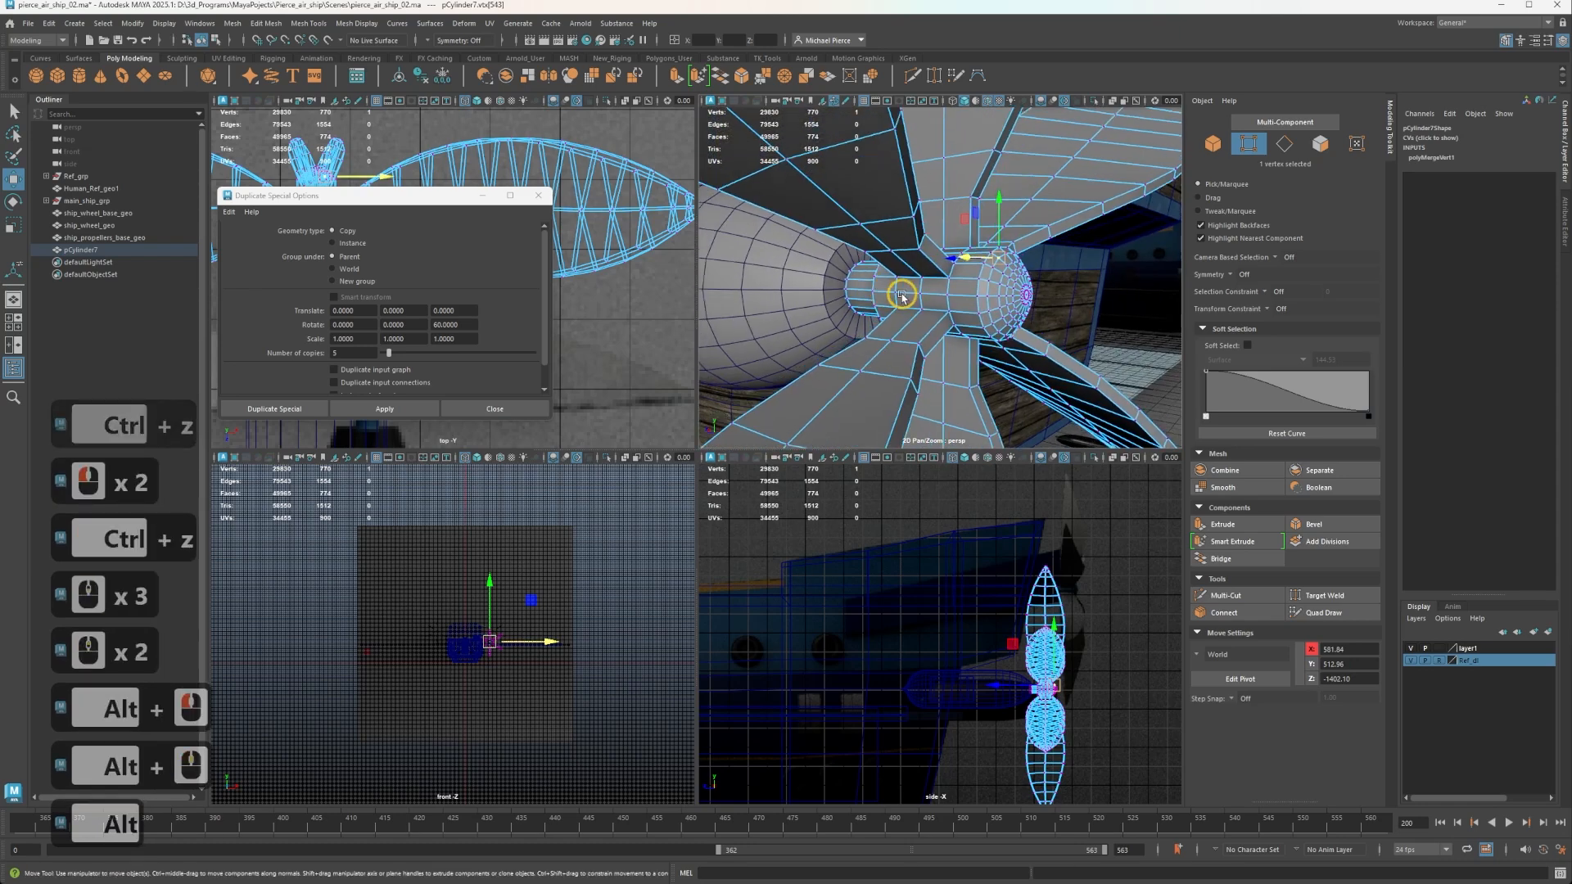
{"action": "right_click_drag", "start_coordinate": [941, 284], "coordinate": [1024, 255]}
{"action": "scroll", "coordinate": [1064, 304], "scroll_direction": "down", "scroll_amount": 5}
{"action": "left_click", "coordinate": [1047, 336]}
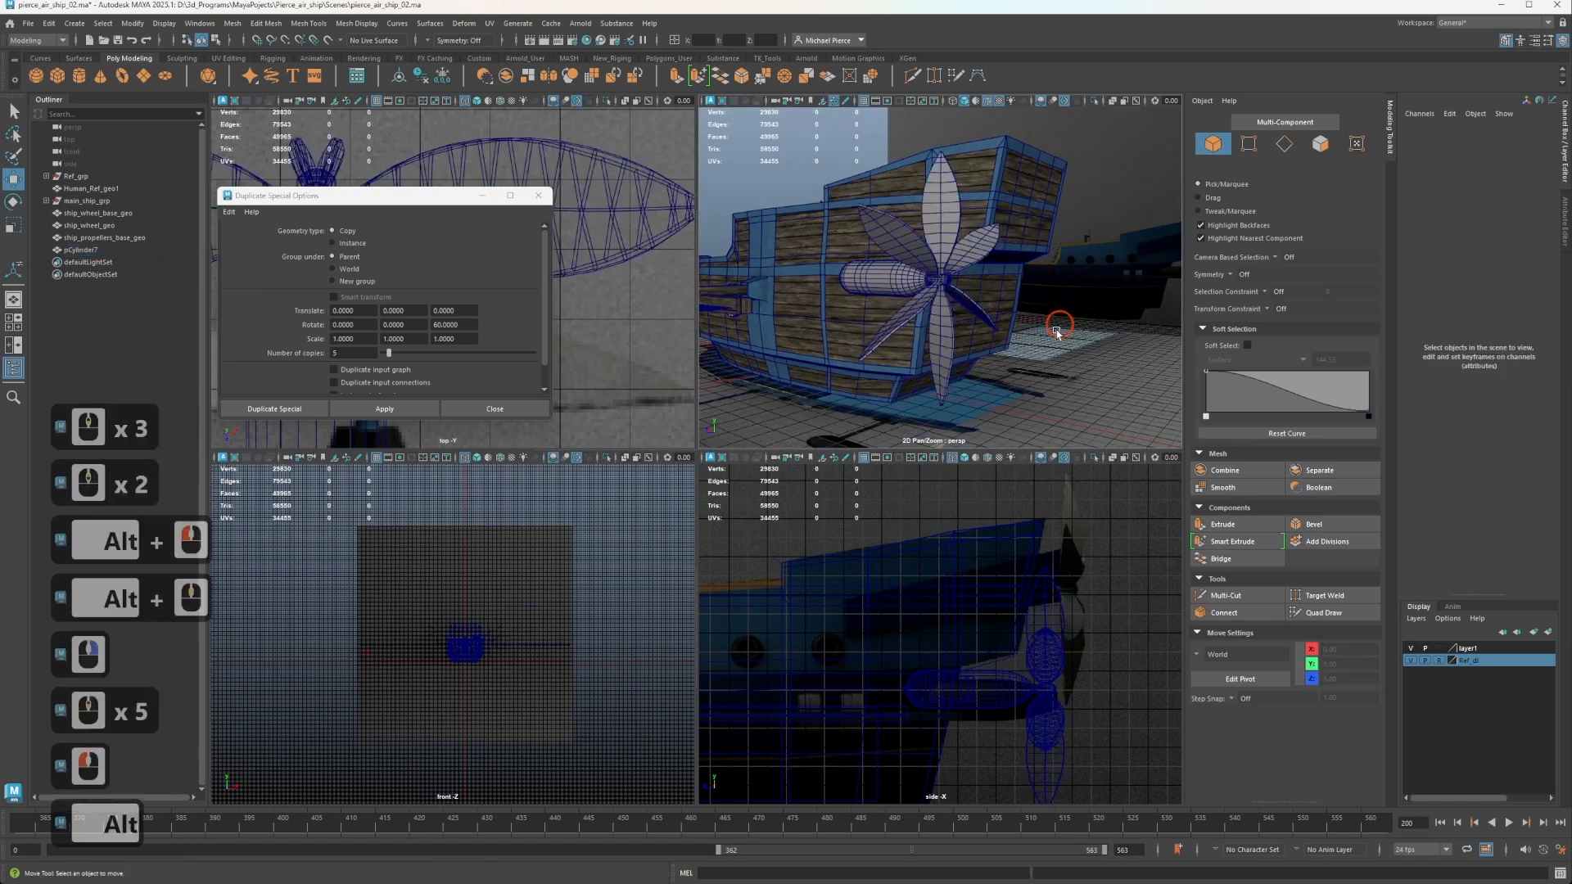
{"action": "left_click_drag", "start_coordinate": [1047, 336], "coordinate": [1004, 370], "text": "alt"}
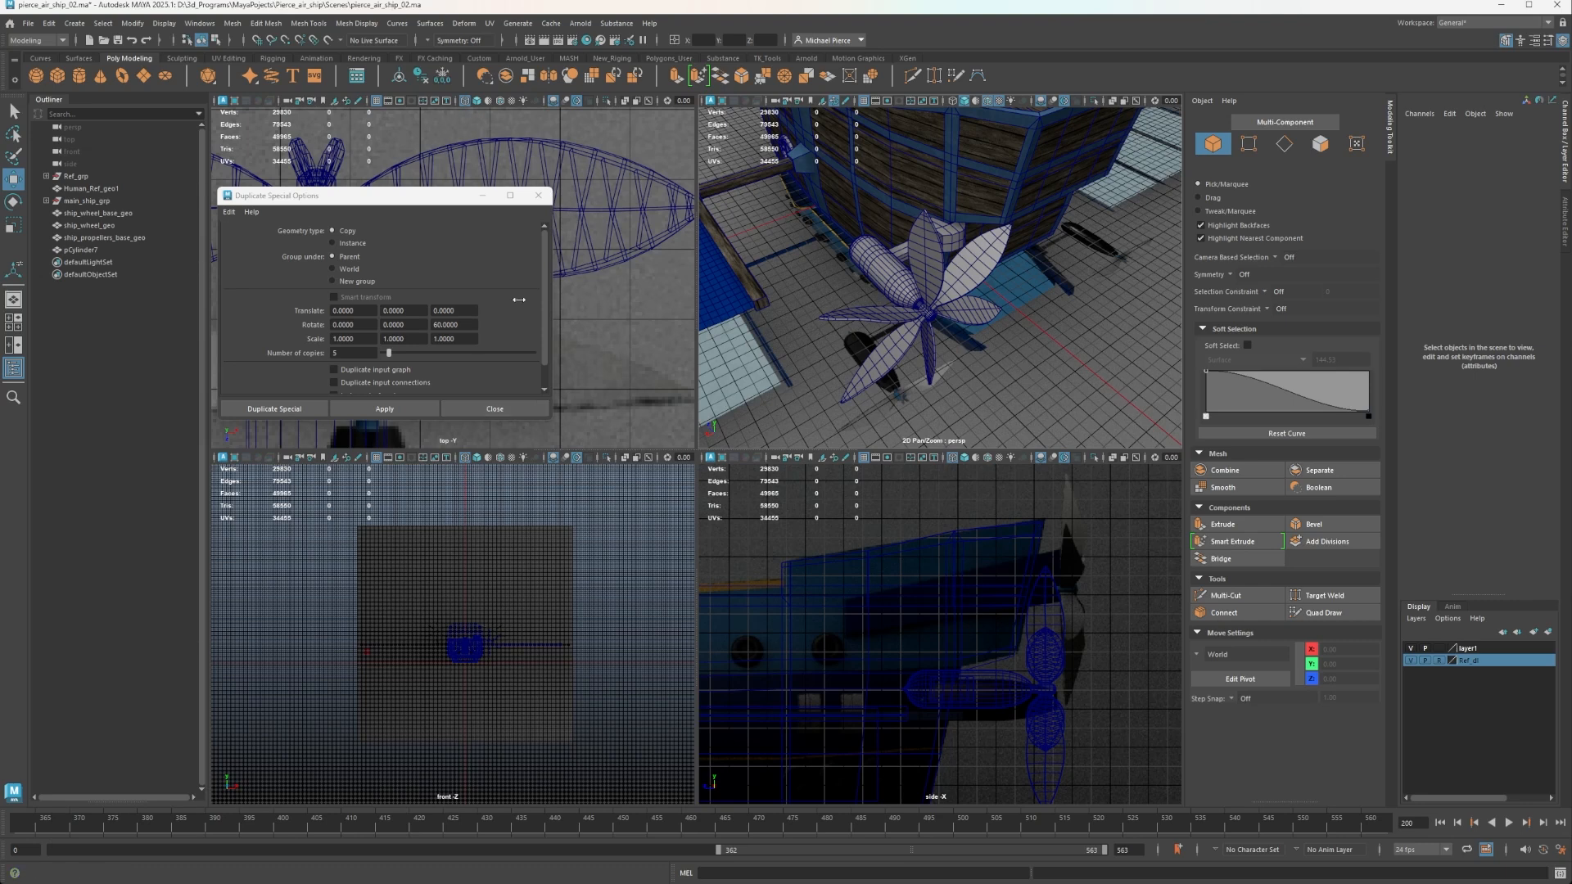
Close the Duplicate Special options and save the scene.
{"action": "left_click", "coordinate": [484, 415]}
{"action": "left_click", "coordinate": [532, 409]}
{"action": "scroll", "coordinate": [812, 376], "scroll_direction": "up", "scroll_amount": 2}
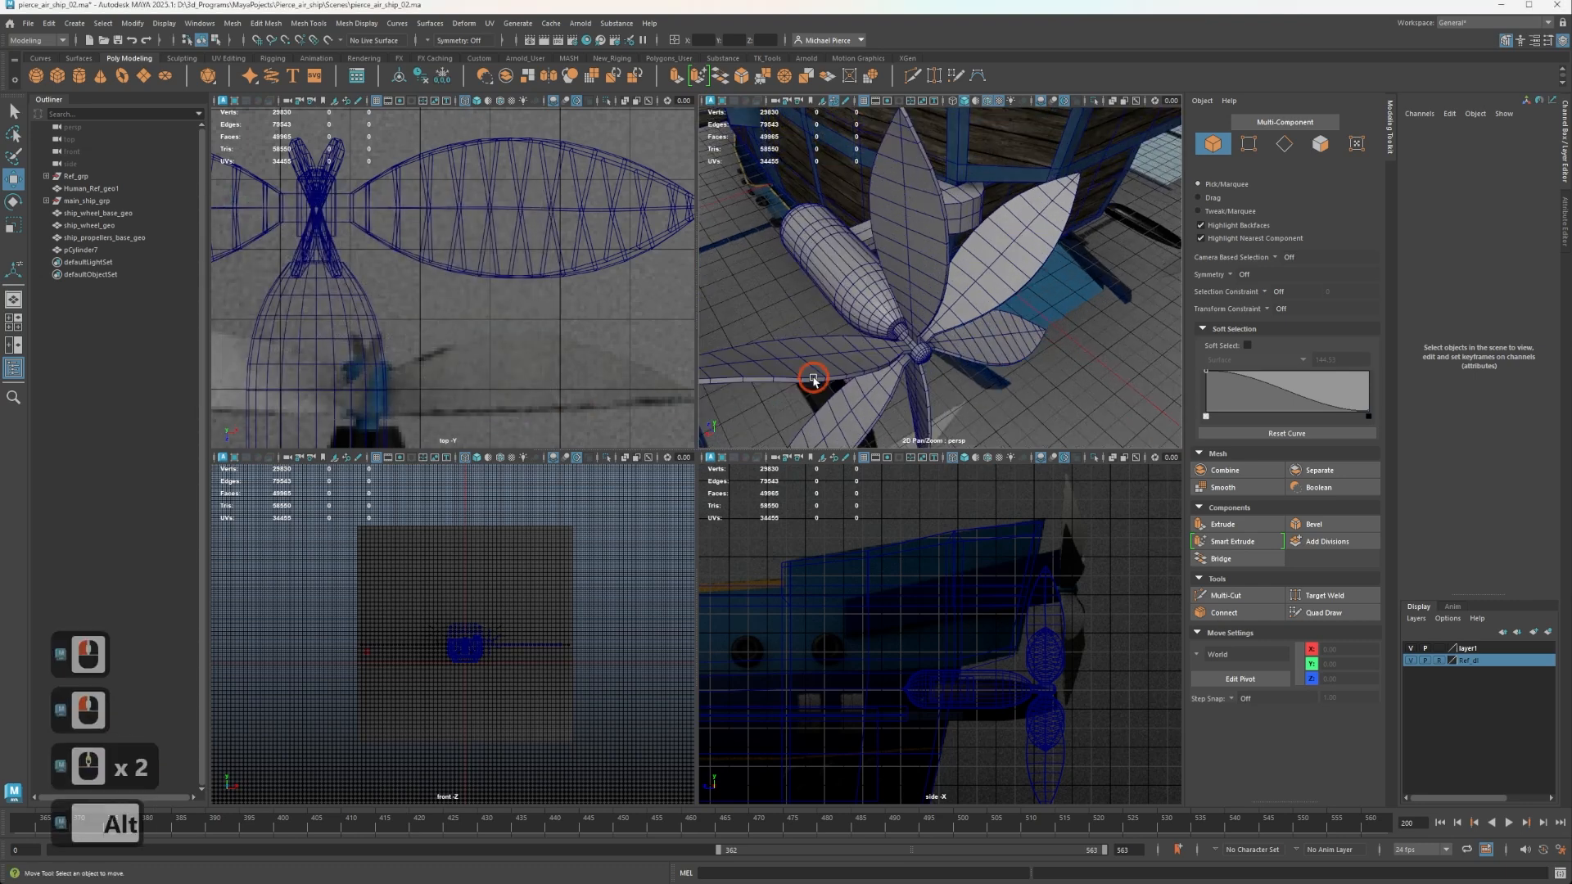
{"action": "middle_click_drag", "start_coordinate": [814, 376], "coordinate": [955, 338], "text": "alt"}
{"action": "key", "text": "ctrl"}
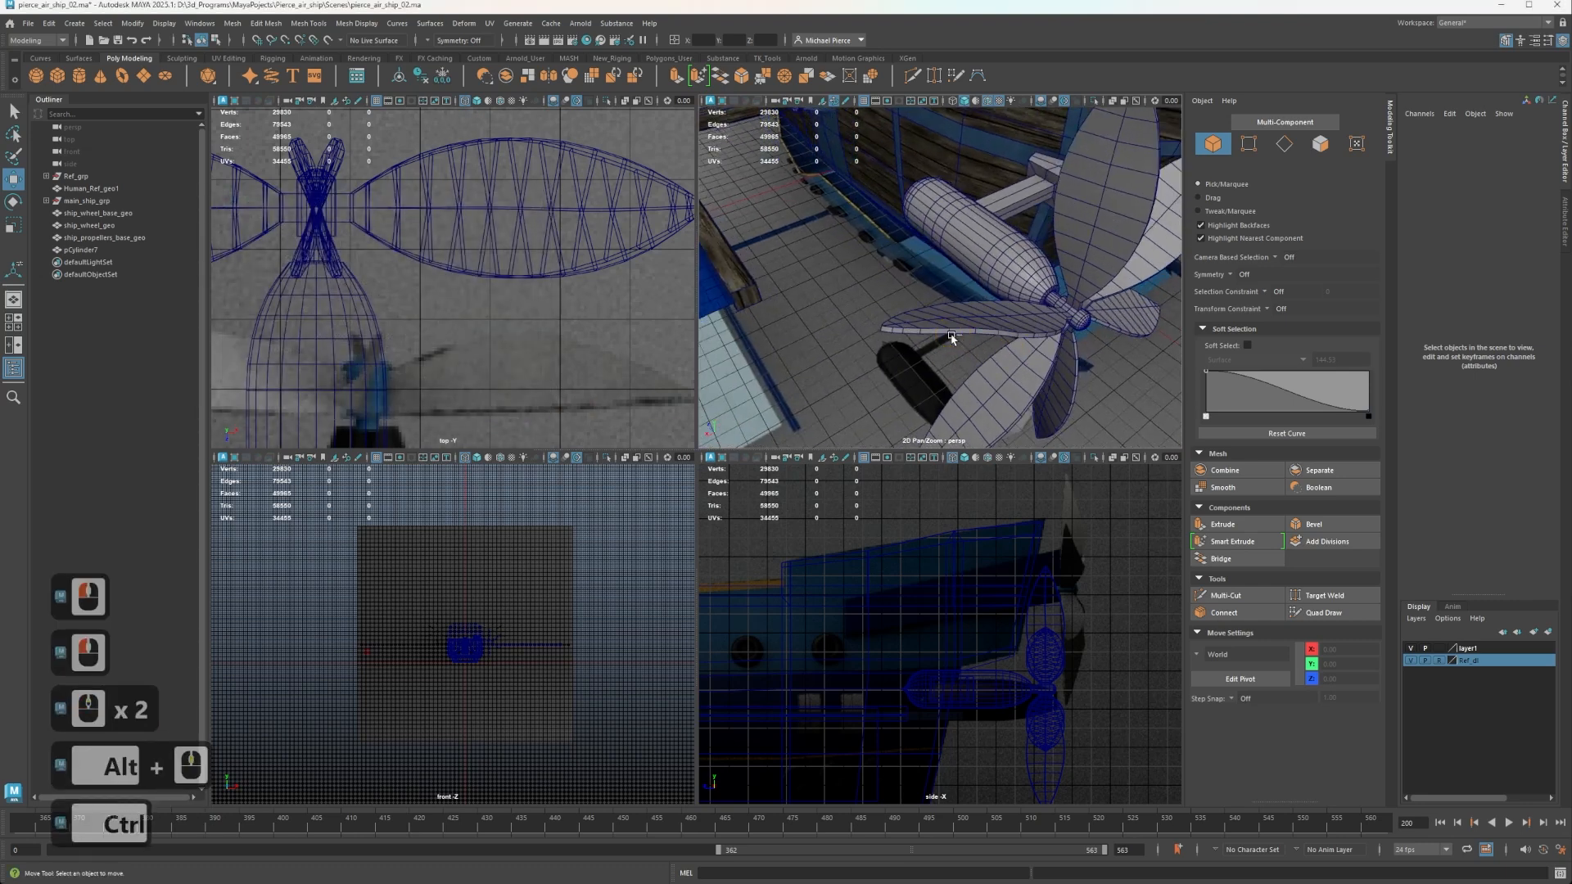
{"action": "key", "text": "ctrl+s"}
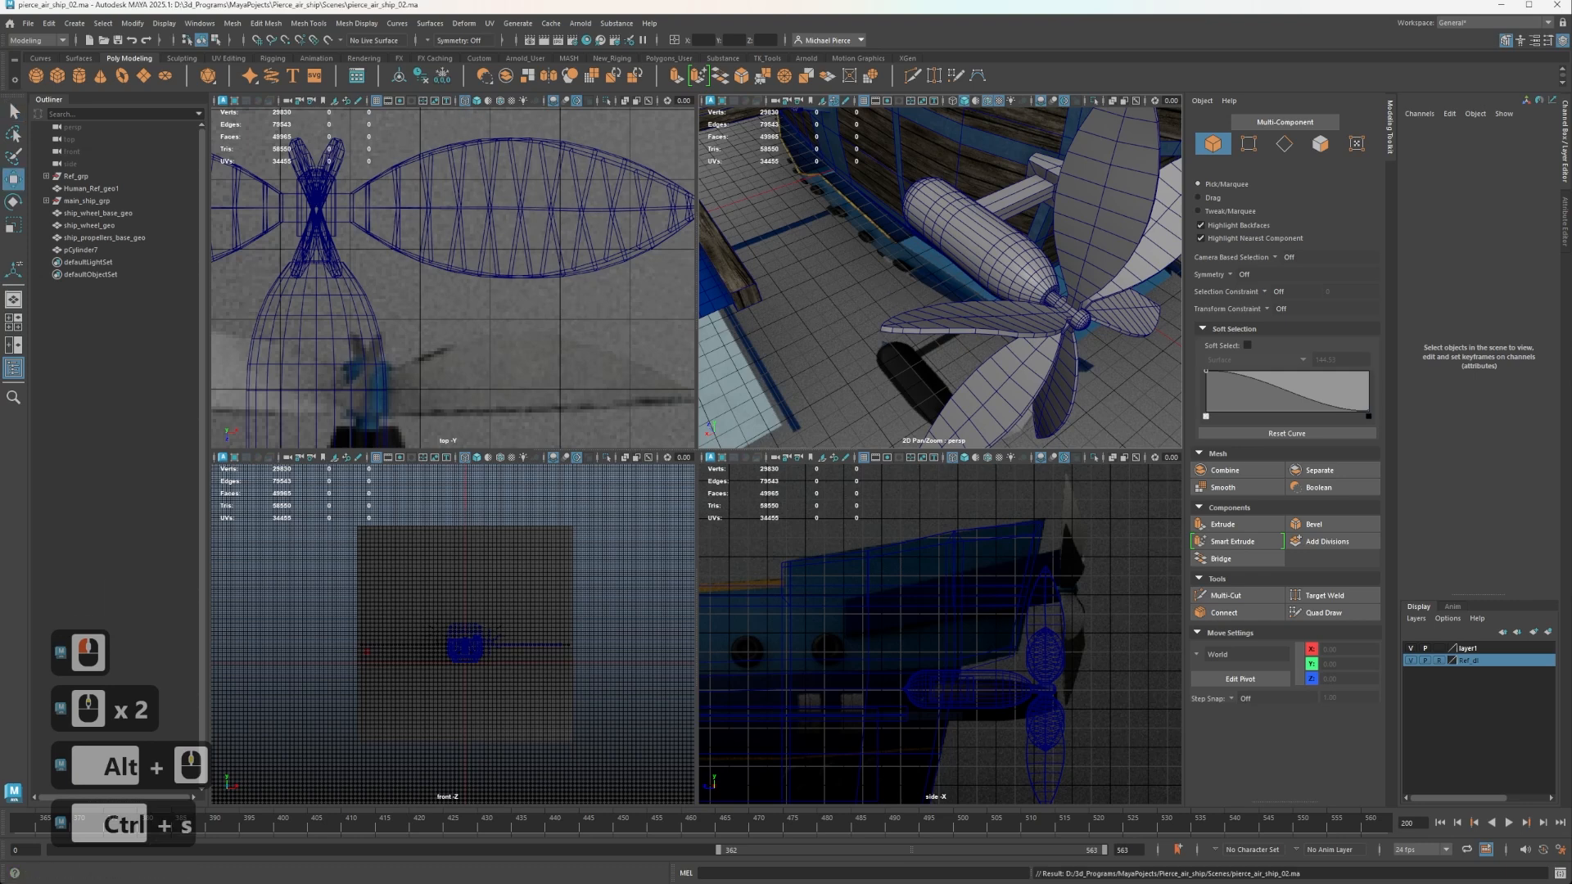
Rename the merged six-blade propeller mesh as ship_propeller_blade_geo.
{"action": "double_click", "coordinate": [778, 276]}
{"action": "left_click", "coordinate": [1031, 291]}
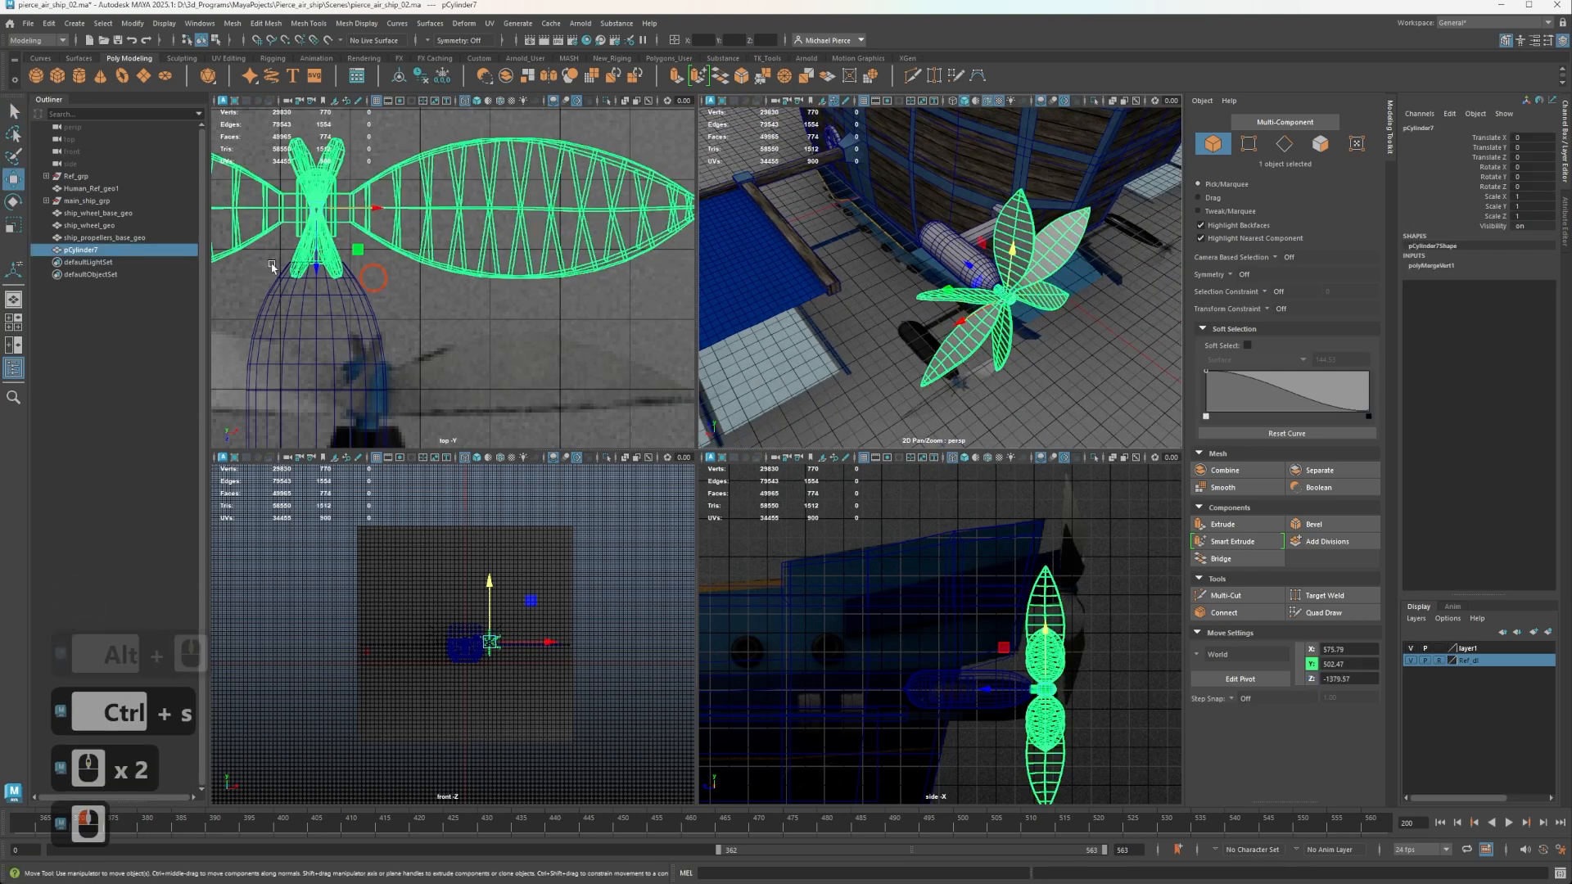
{"action": "left_click", "coordinate": [94, 252]}
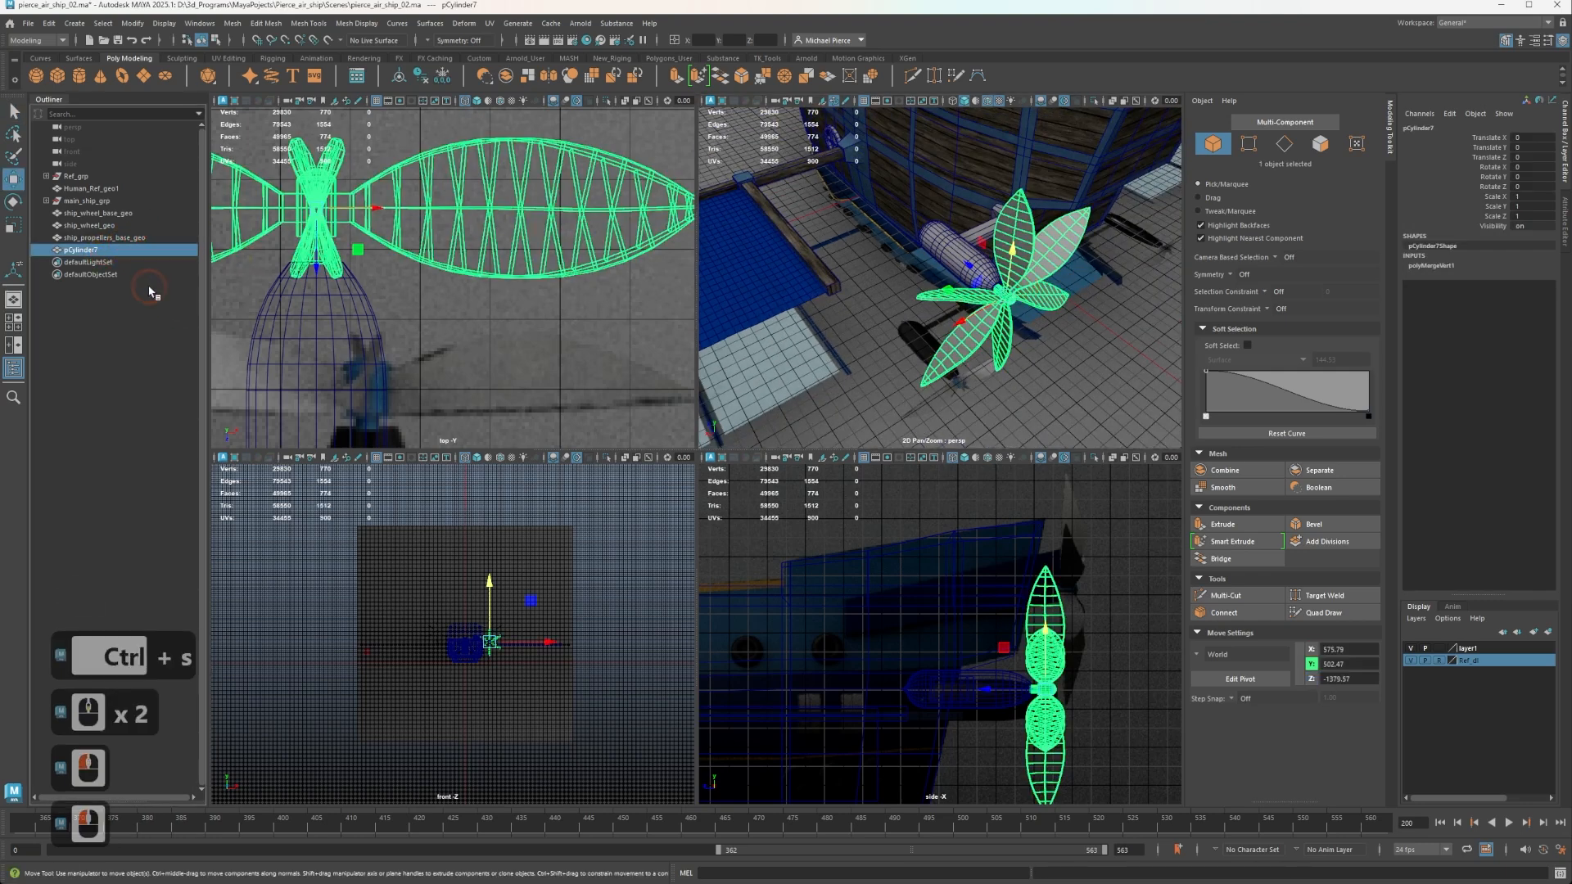
{"action": "double_click", "coordinate": [131, 249]}
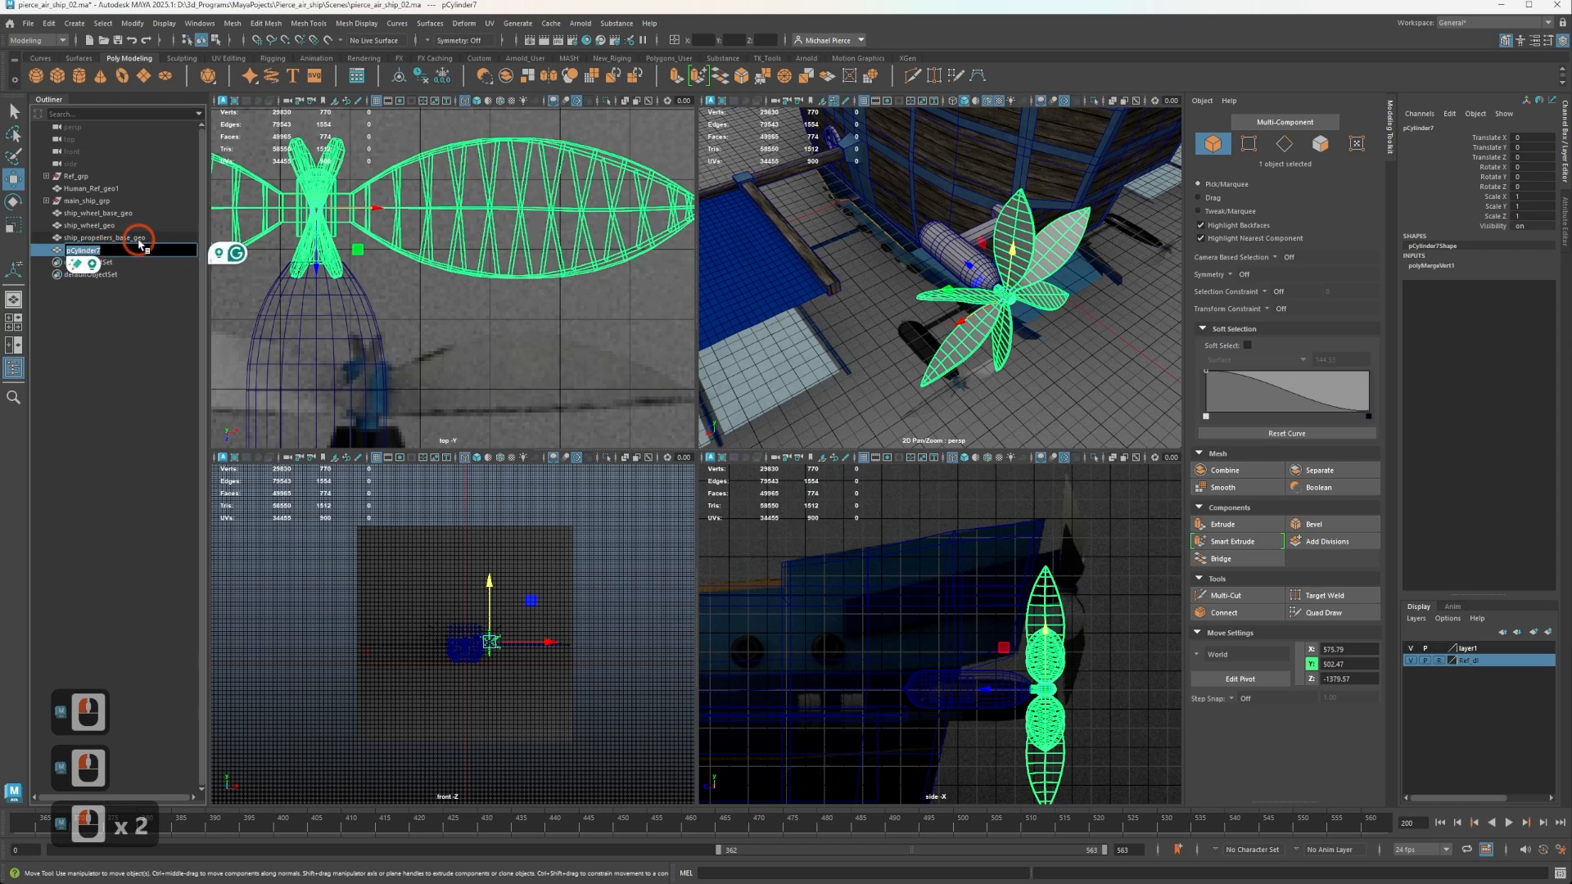
{"action": "type", "text": "s"}
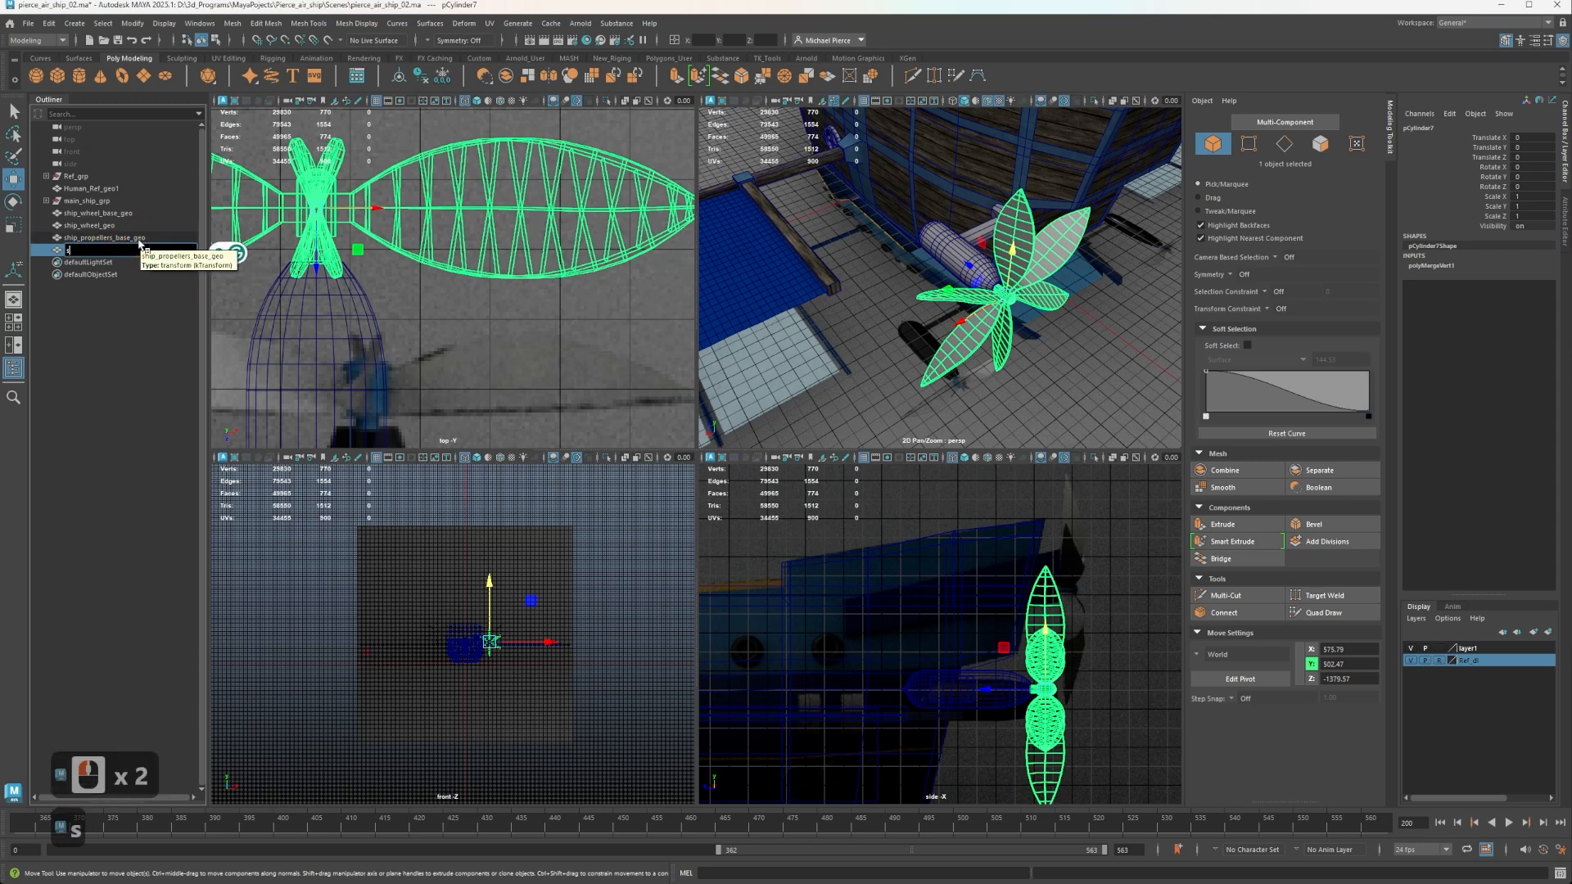
{"action": "type", "text": "hio"}
{"action": "key", "text": "BackSpace"}
{"action": "key", "text": "BackSpace"}
{"action": "key", "text": "BackSpace"}
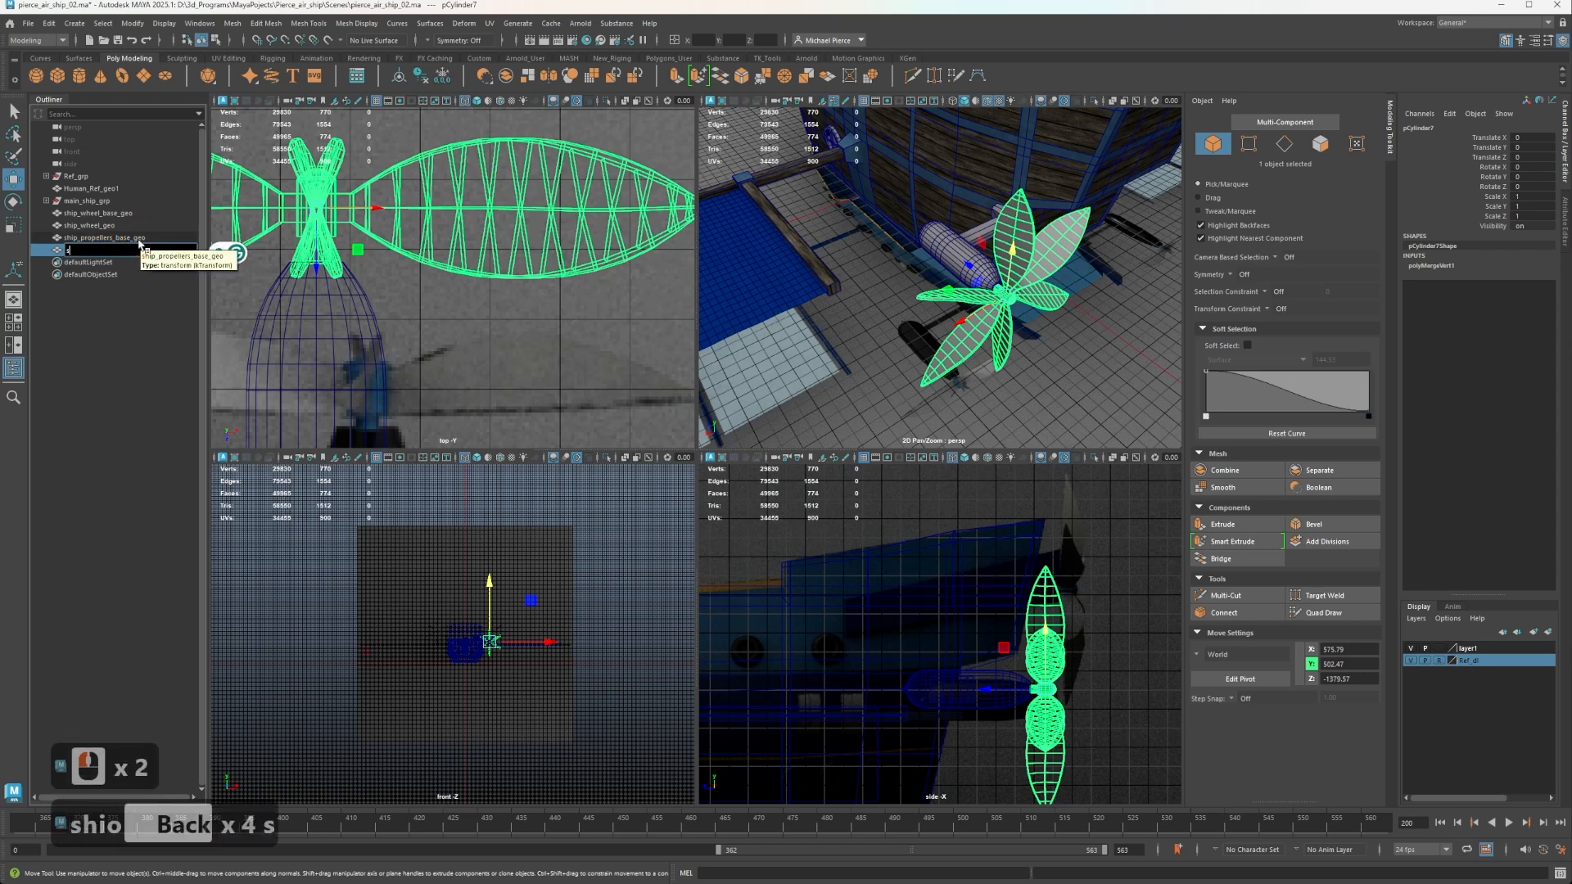
{"action": "type", "text": "hip_pr"}
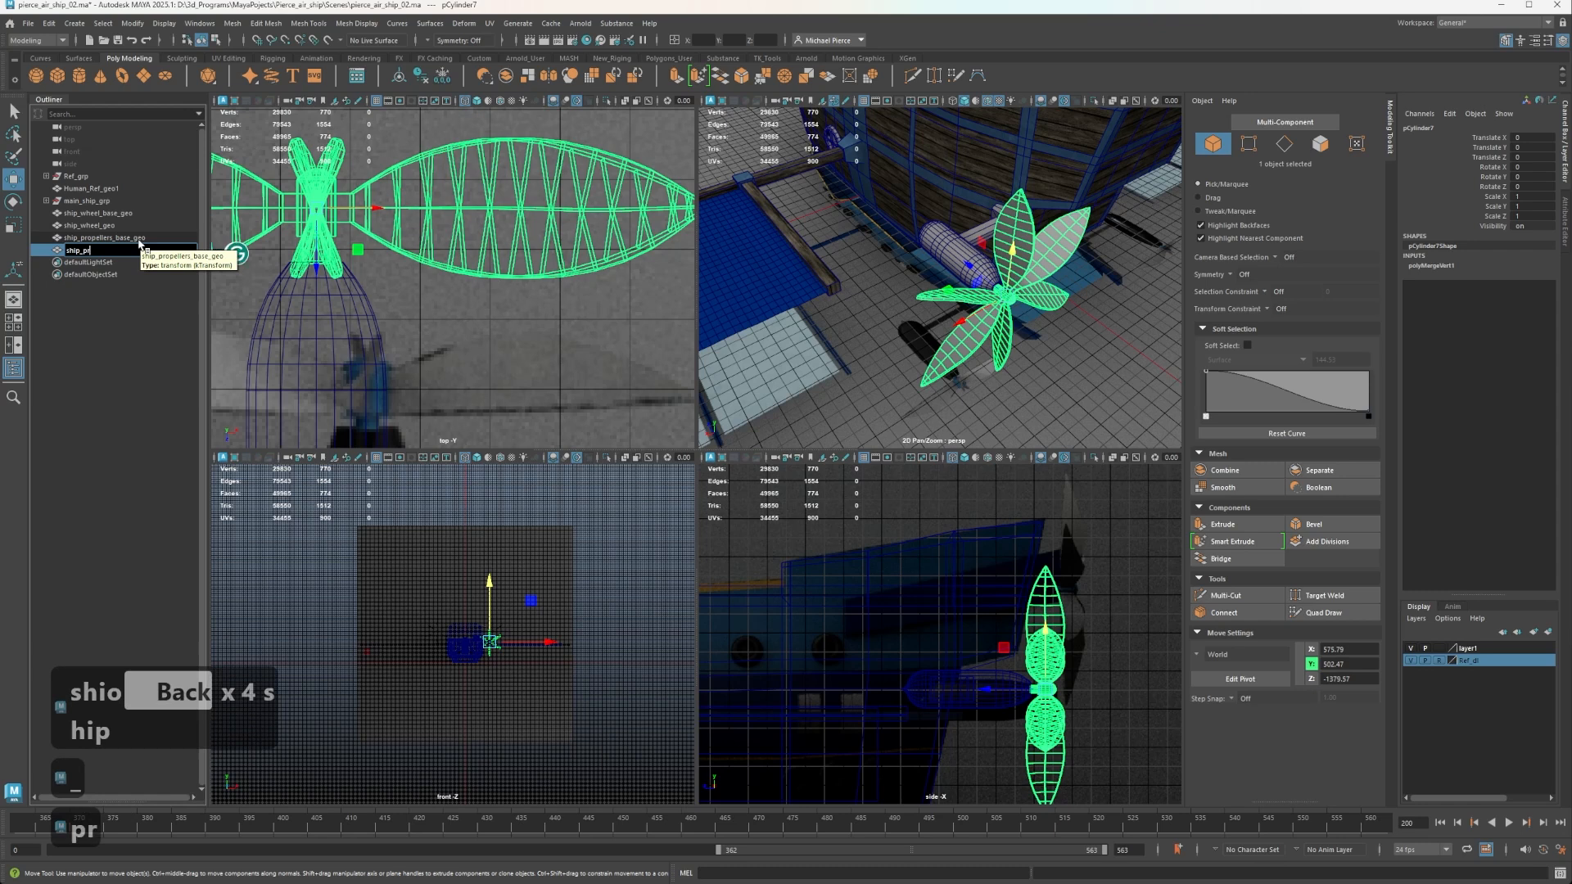
{"action": "type", "text": "op"}
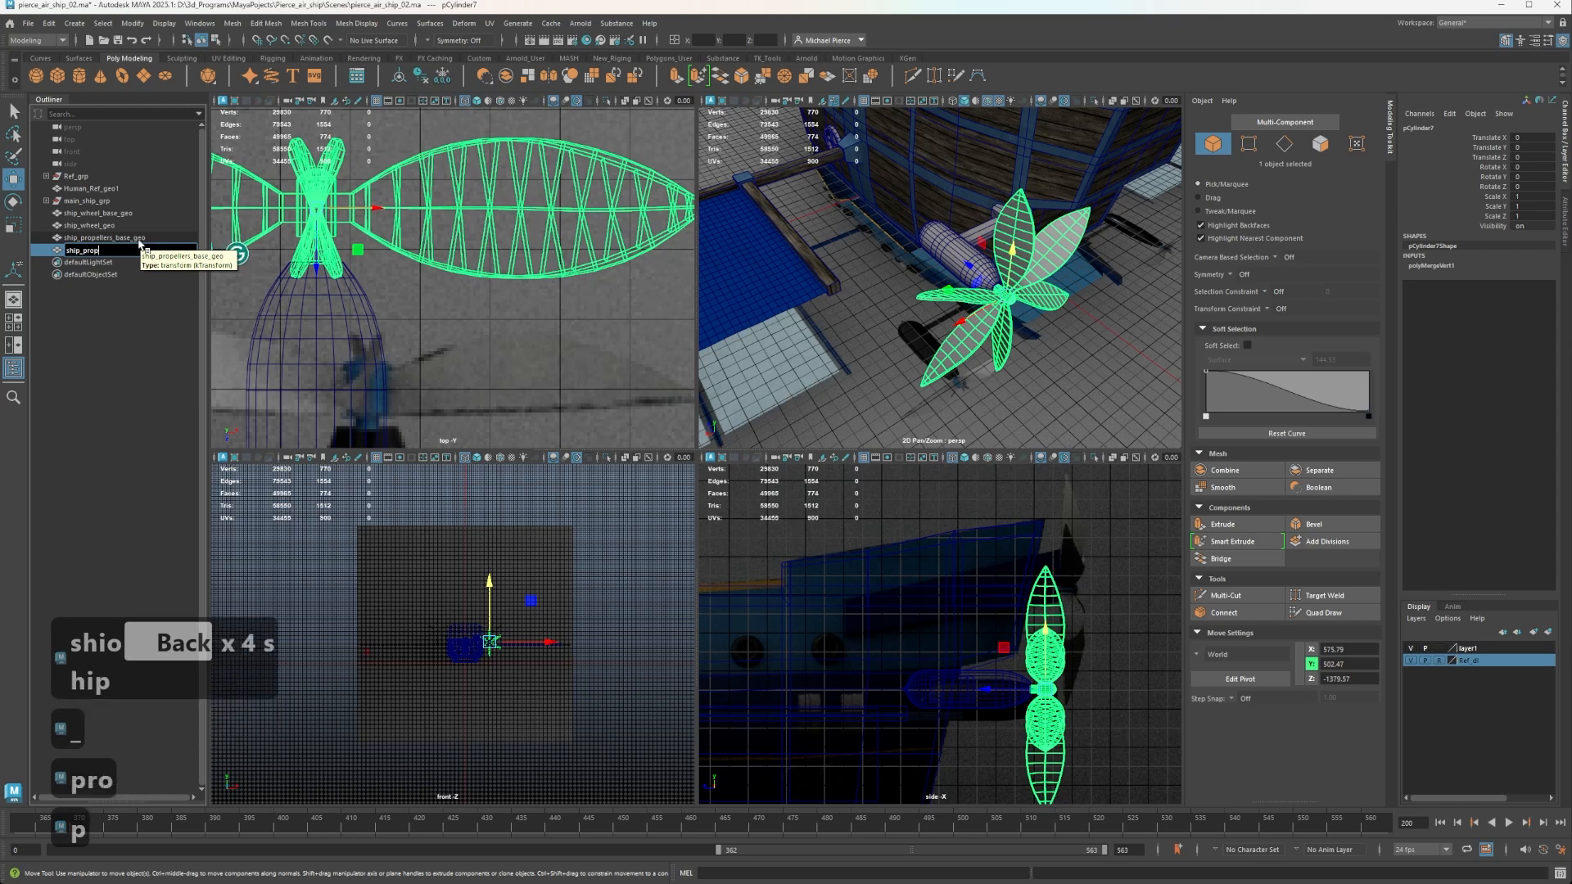
{"action": "type", "text": "eller"}
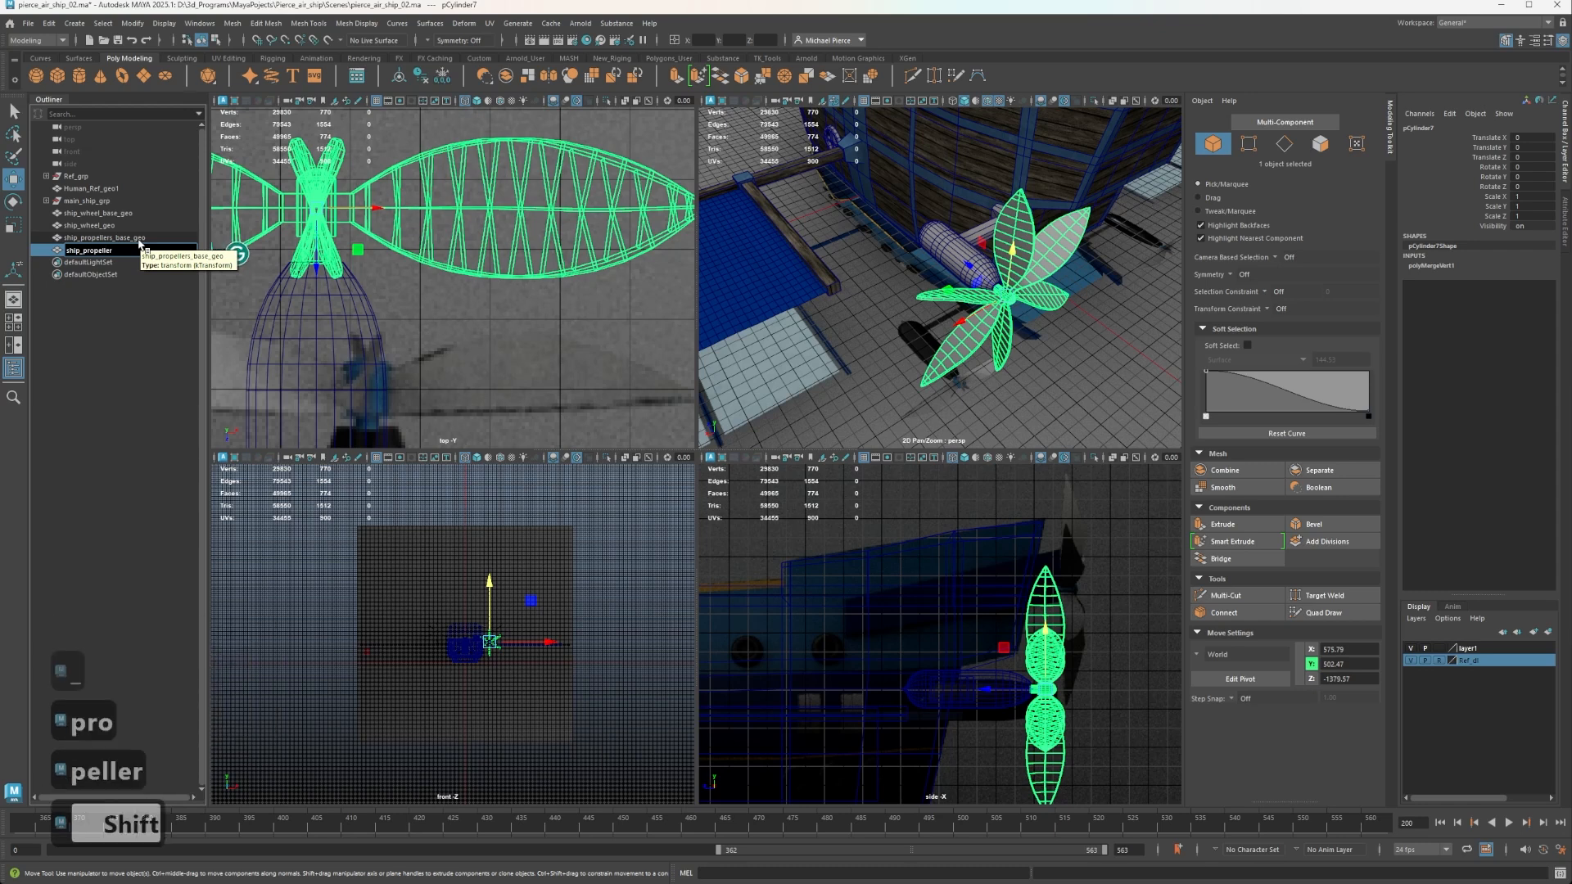
{"action": "type", "text": "_"}
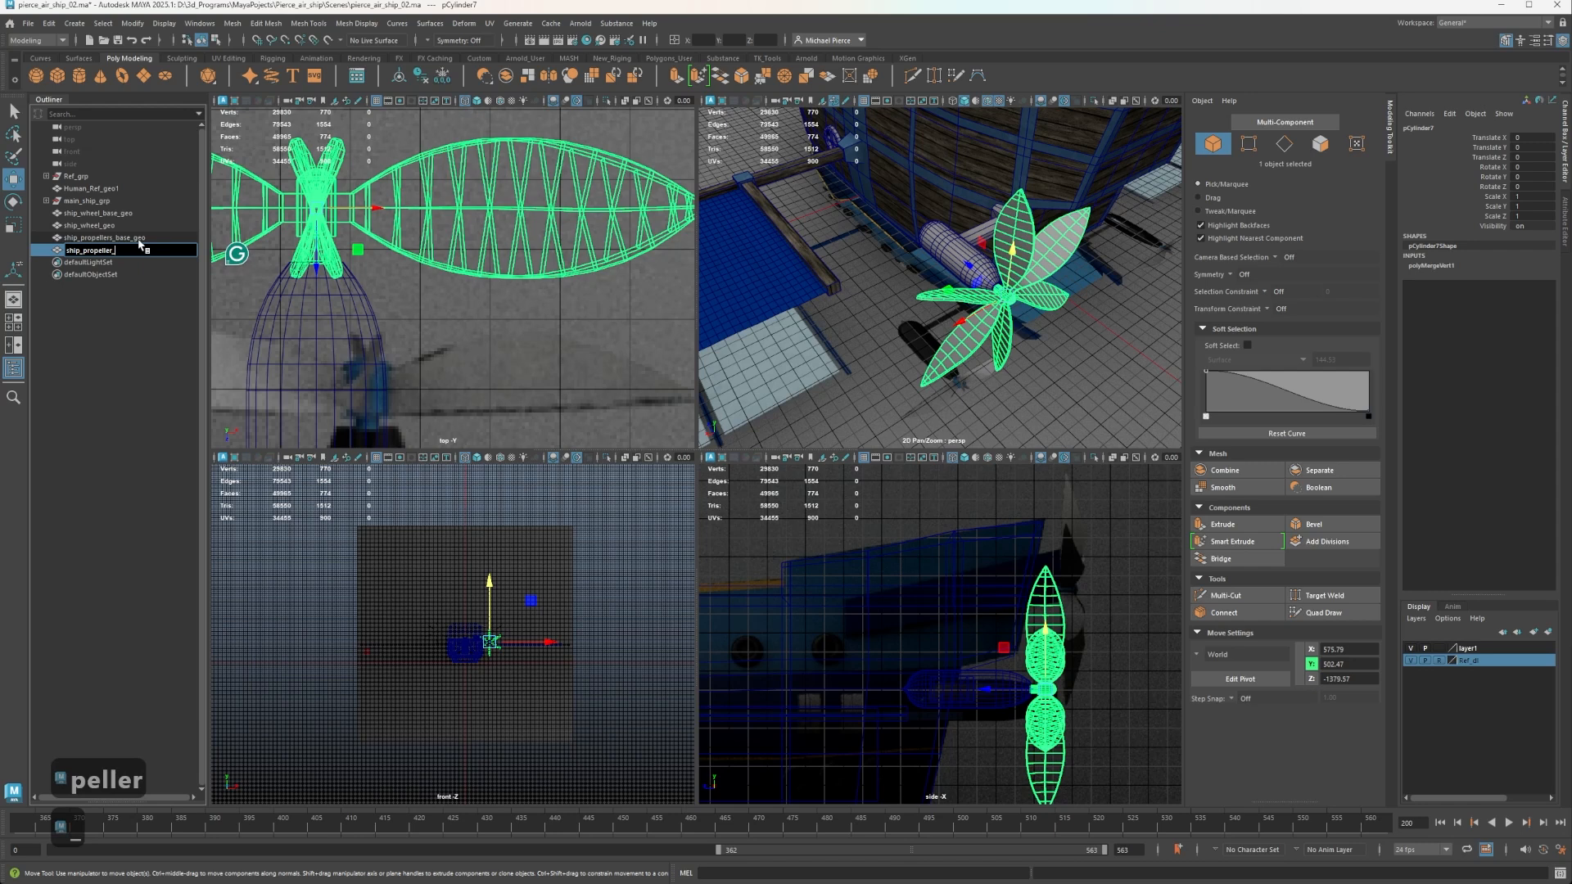
{"action": "type", "text": "blade_ger"}
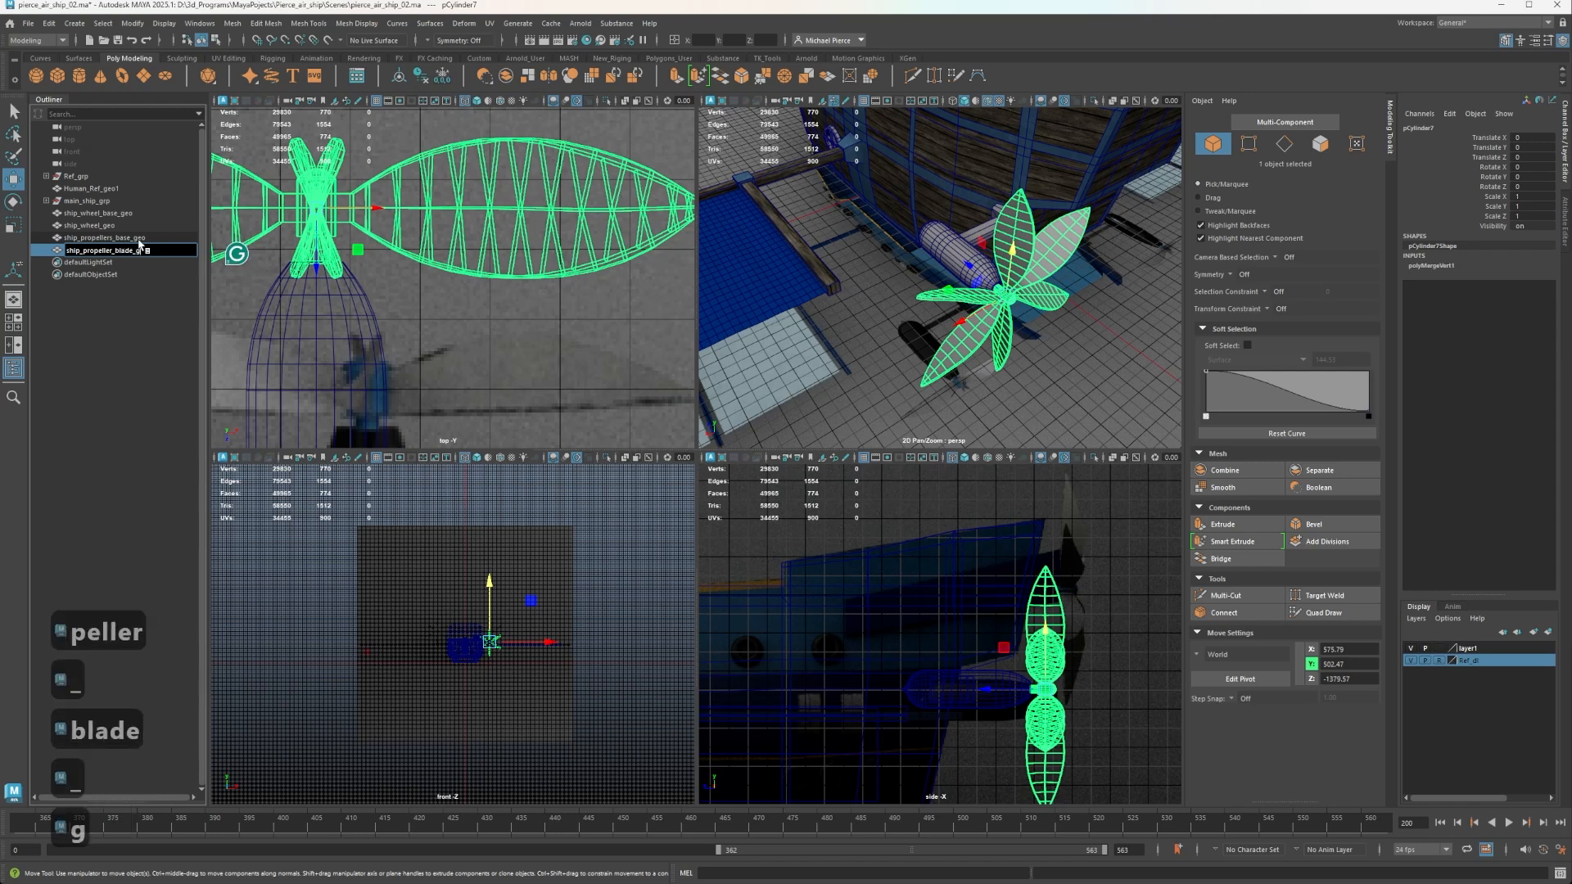
{"action": "key", "text": "BackSpace"}
{"action": "key", "text": "Return"}
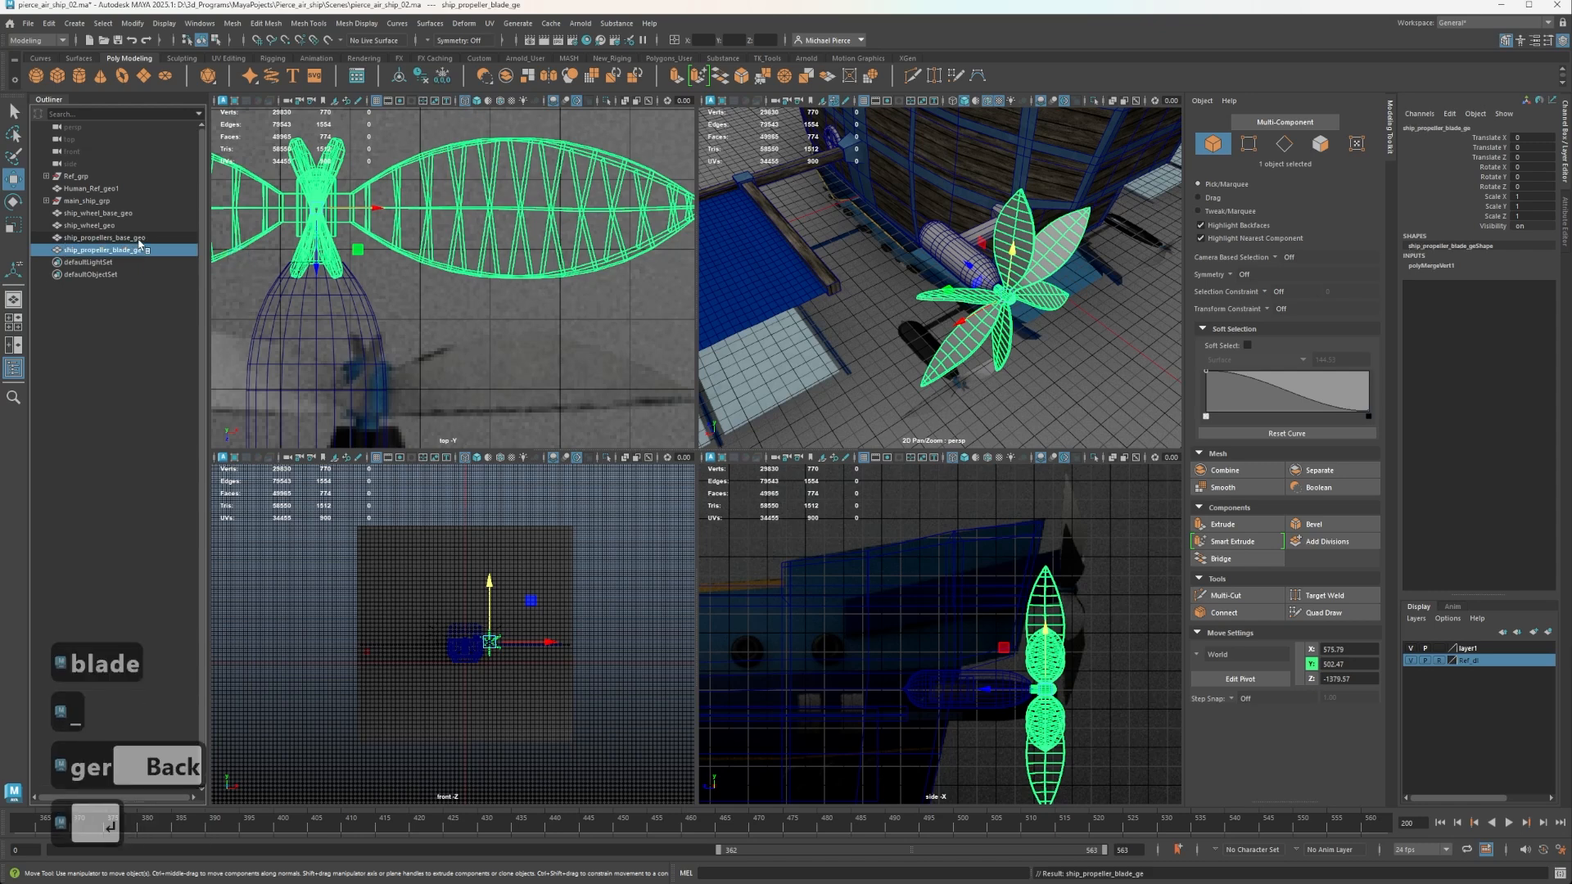
{"action": "double_click", "coordinate": [163, 251]}
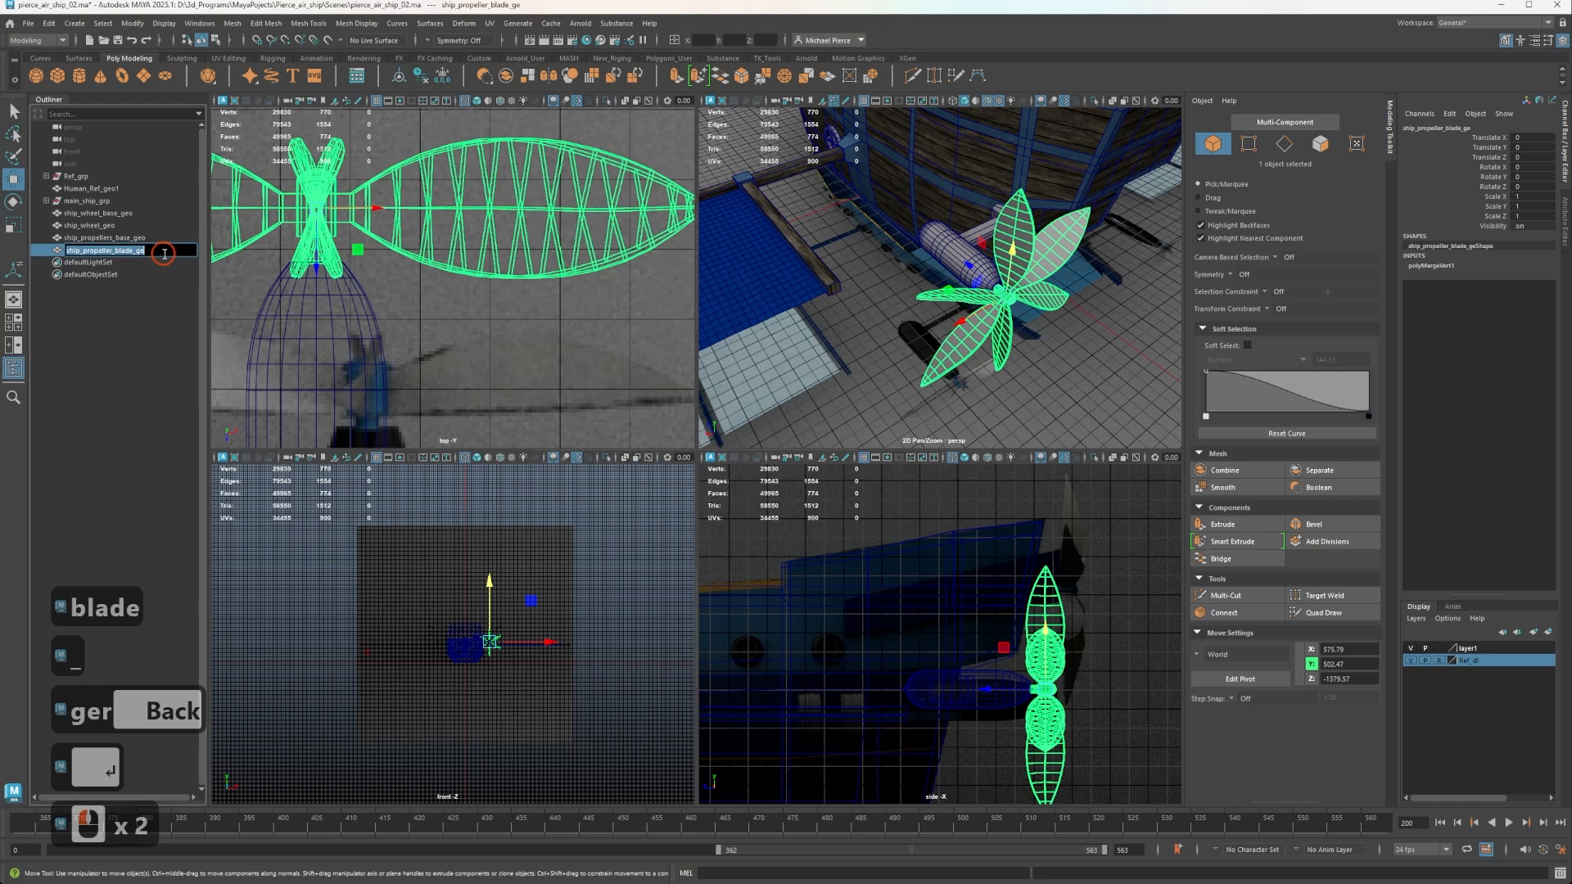
{"action": "left_click", "coordinate": [164, 250]}
{"action": "type", "text": "o"}
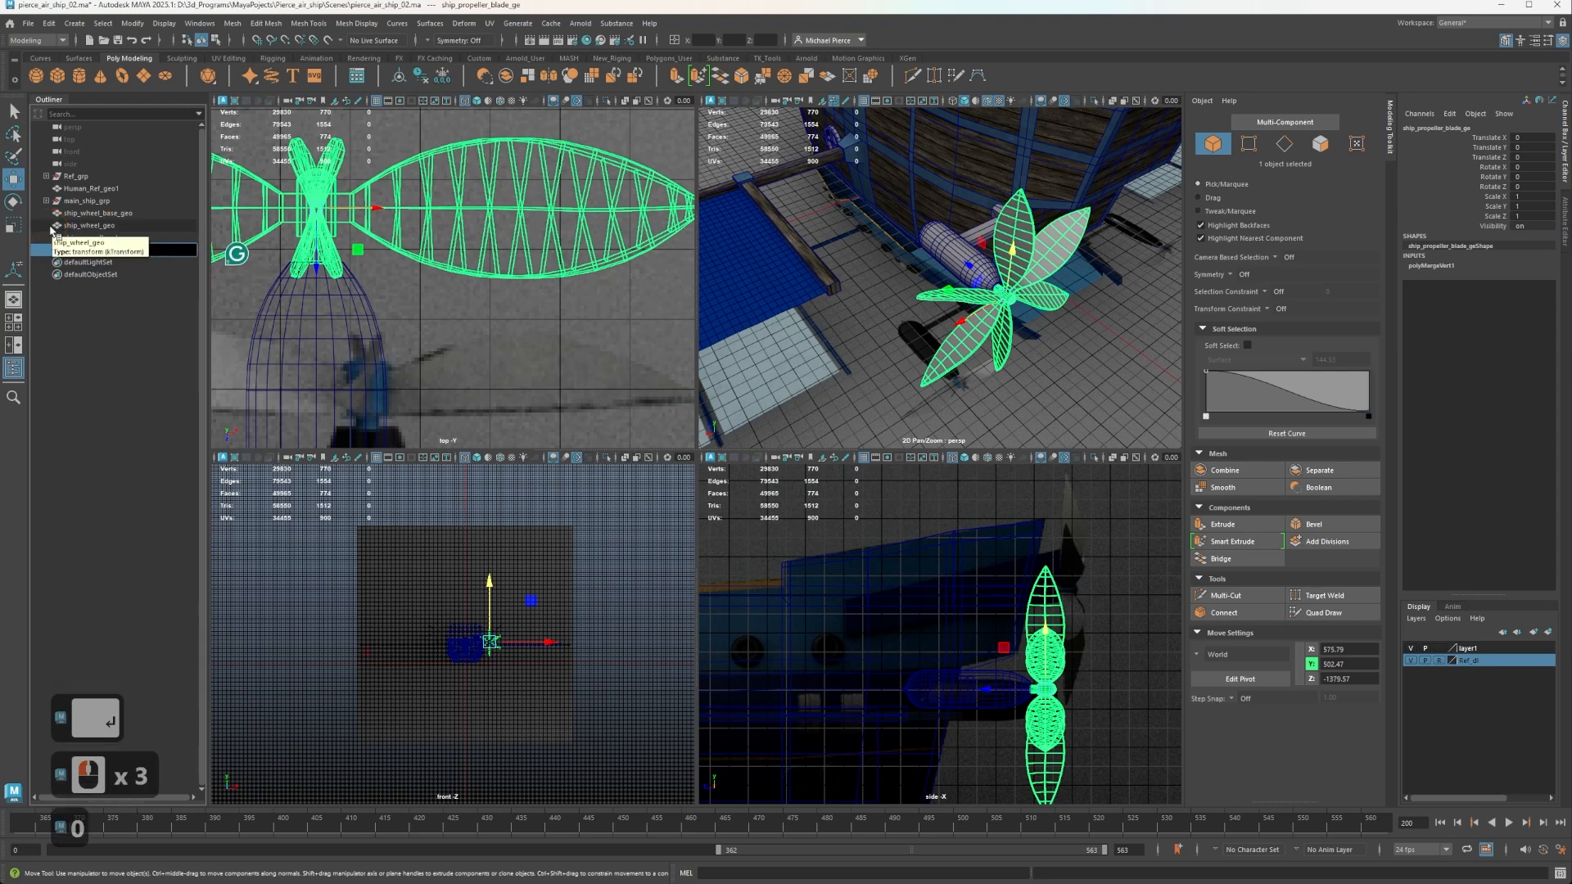
{"action": "key", "text": "BackSpace"}
{"action": "type", "text": "o"}
{"action": "key", "text": "Return"}
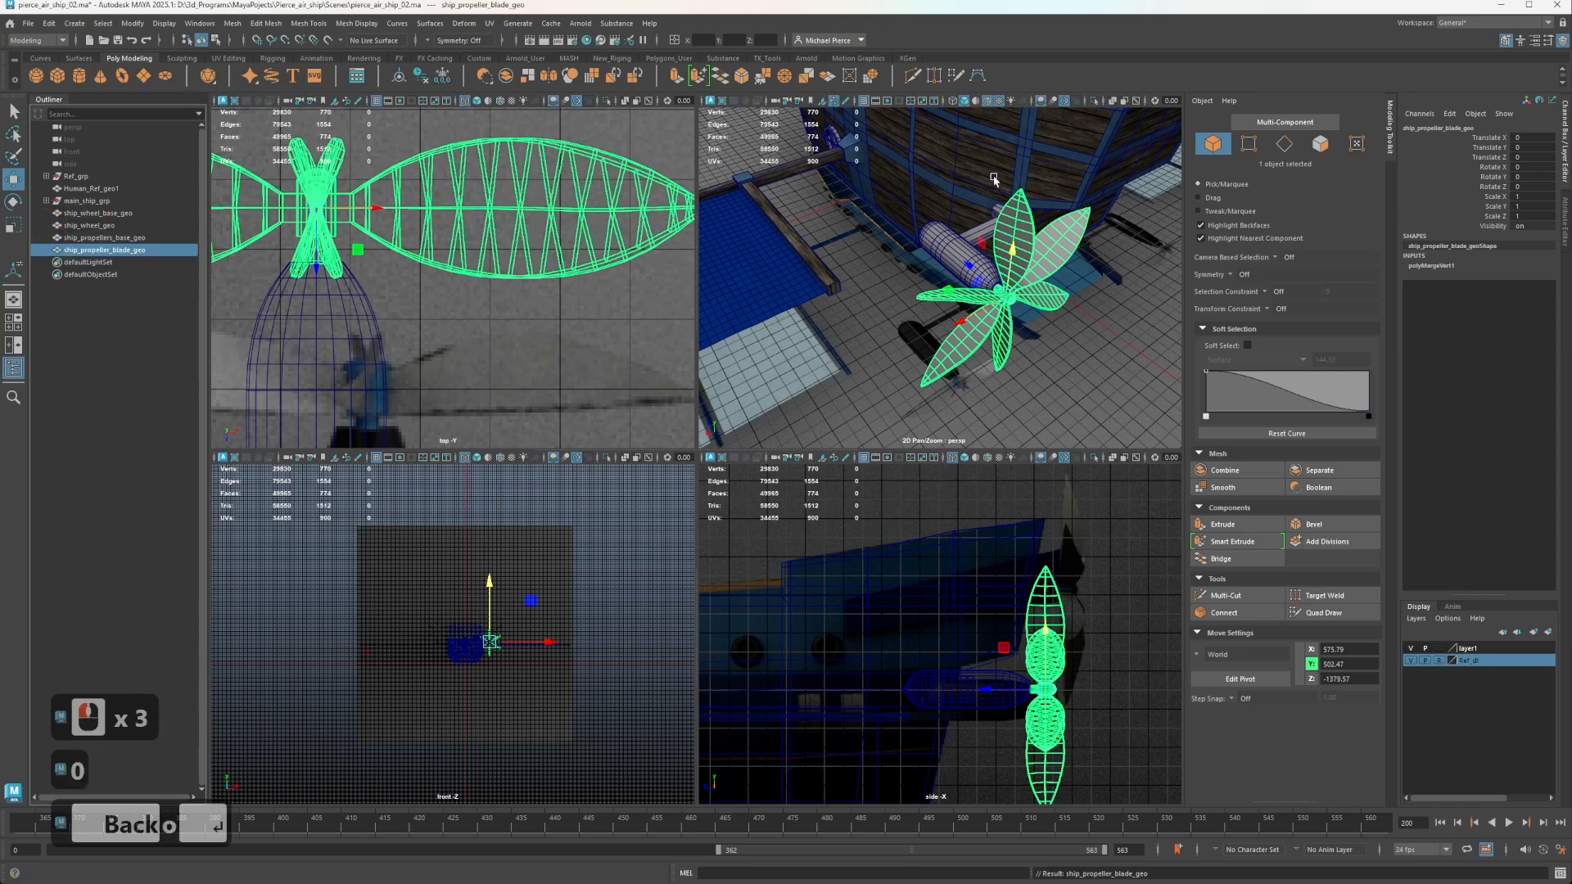
{"action": "scroll", "coordinate": [995, 179], "scroll_direction": "up", "scroll_amount": 2}
{"action": "left_click_drag", "start_coordinate": [1009, 290], "coordinate": [893, 262], "text": "alt"}
{"action": "key", "text": "q"}
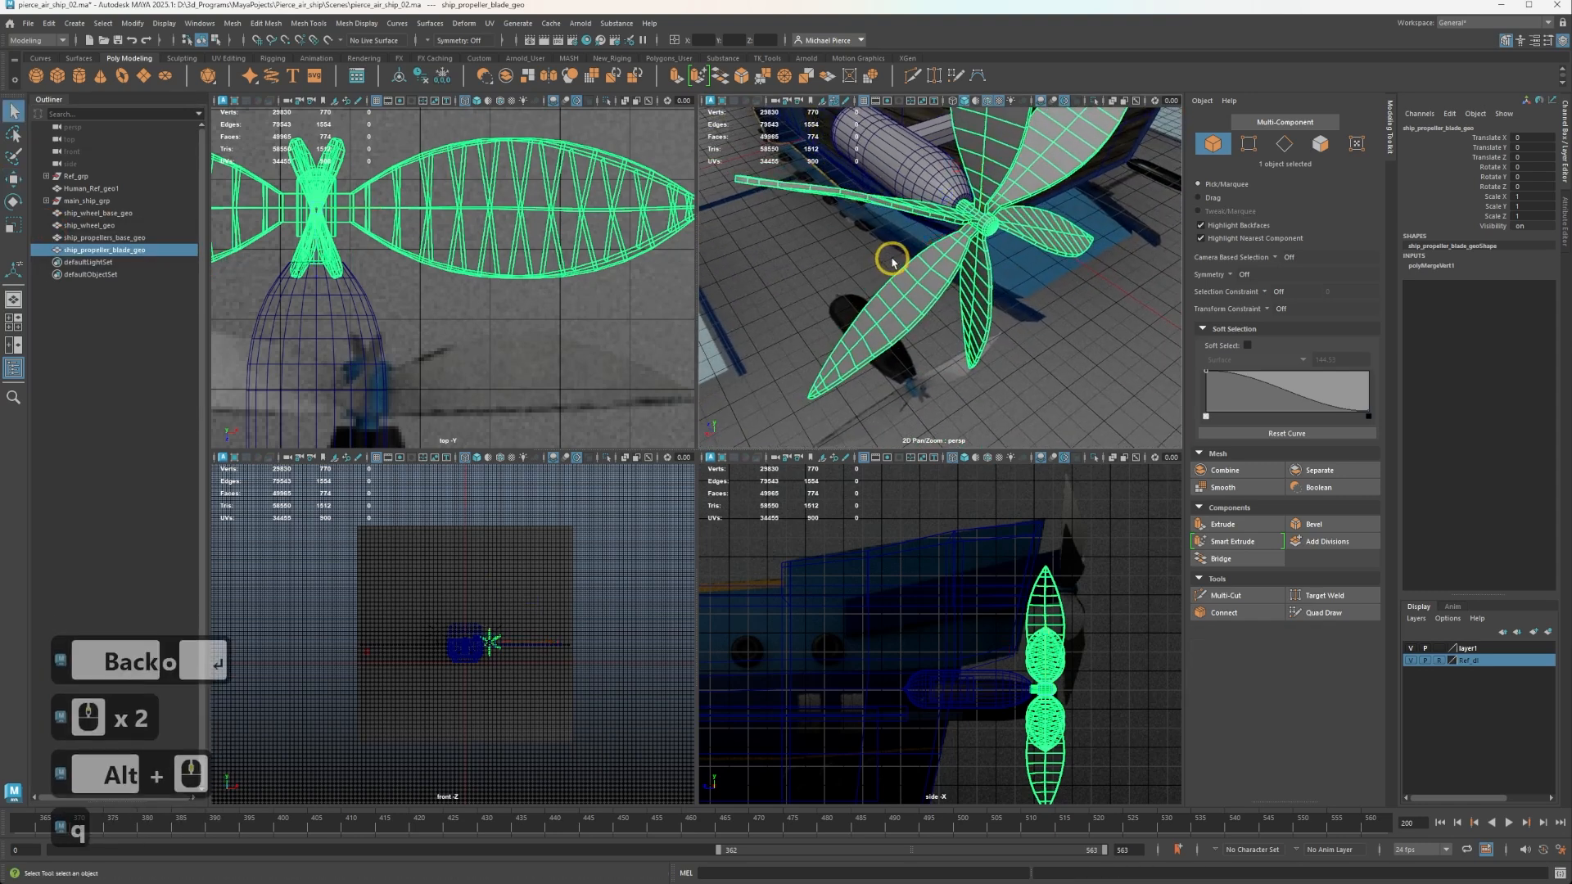
{"action": "right_click_drag", "start_coordinate": [893, 263], "coordinate": [965, 235]}
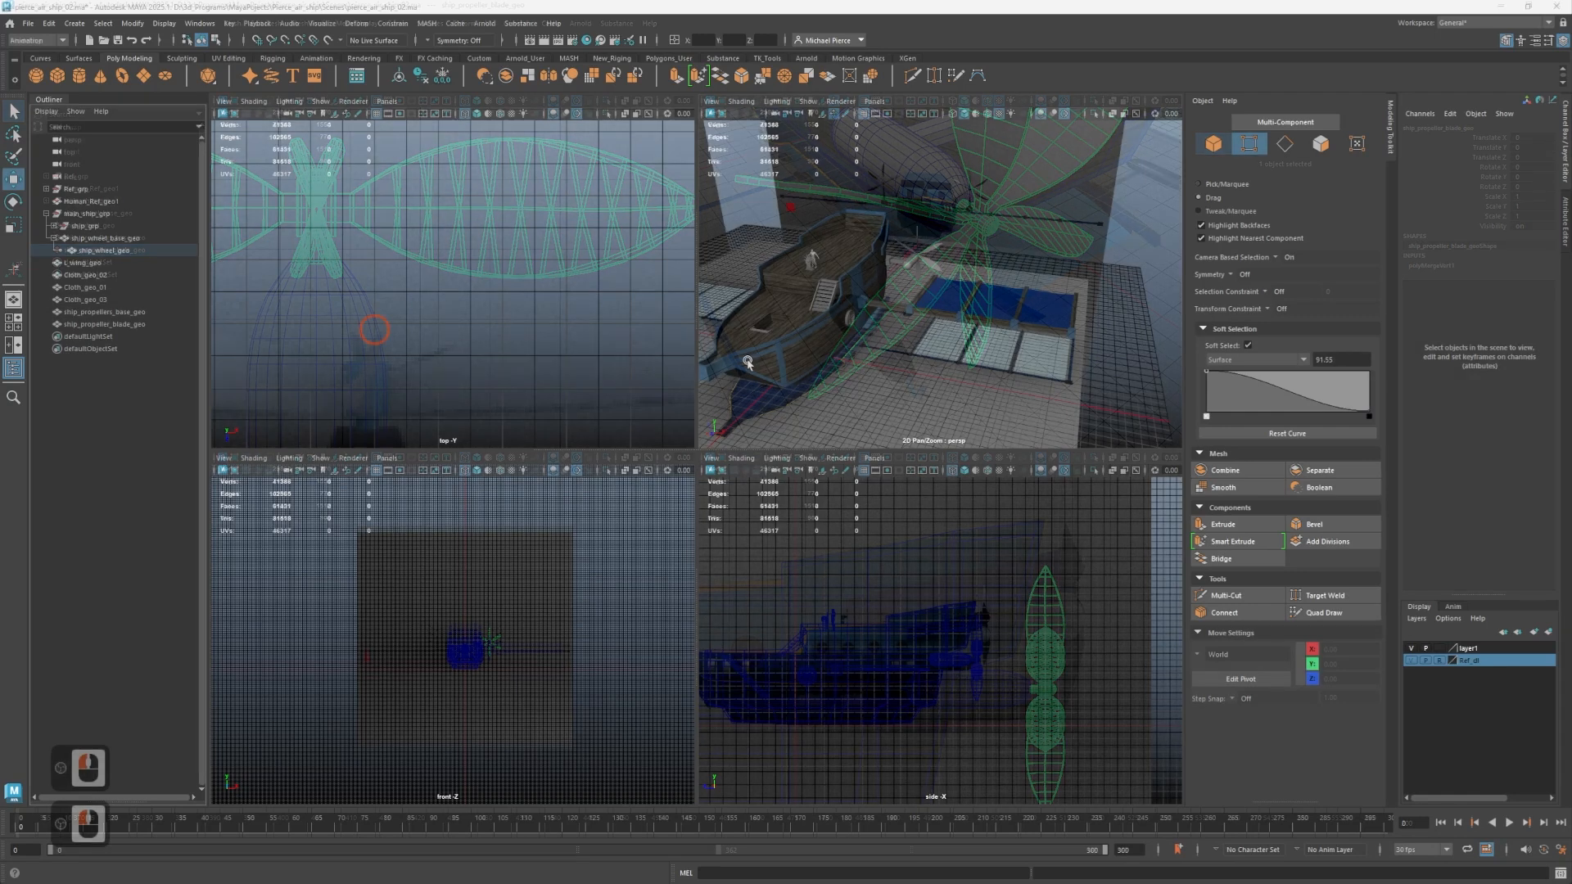
Examine the ship's hull, wing, cloth panels and propeller pod from several angles and distances.
{"action": "left_click", "coordinate": [927, 301]}
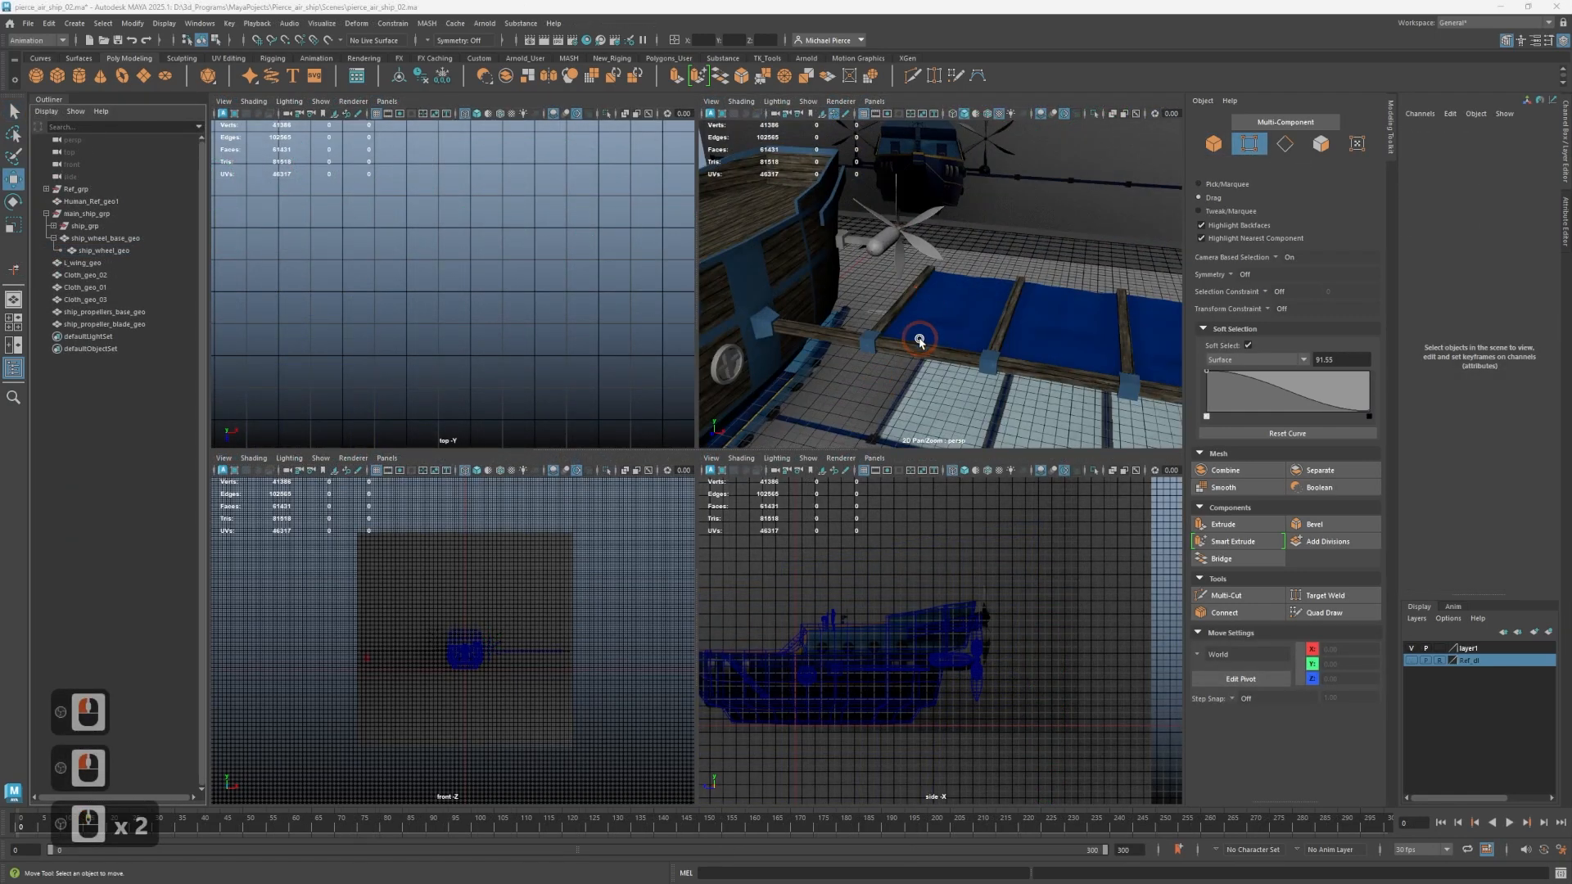
{"action": "scroll", "coordinate": [920, 339], "scroll_direction": "down", "scroll_amount": 3}
{"action": "left_click_drag", "start_coordinate": [920, 339], "coordinate": [900, 365], "text": "alt"}
{"action": "scroll", "coordinate": [900, 365], "scroll_direction": "up", "scroll_amount": 2, "text": "alt"}
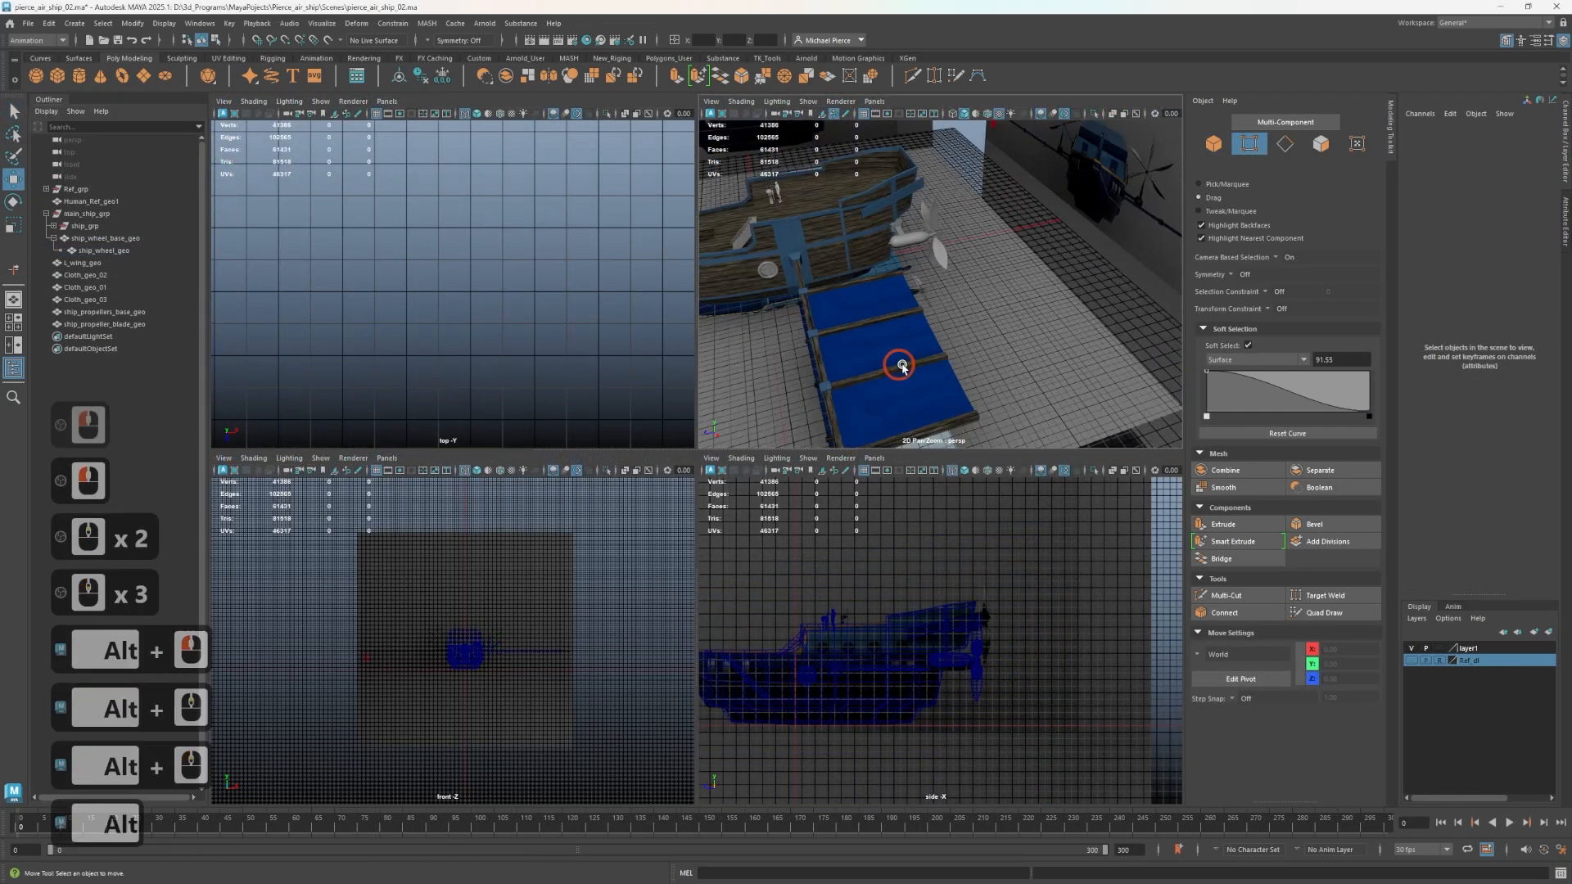
{"action": "middle_click_drag", "start_coordinate": [915, 322], "coordinate": [1005, 311], "text": "alt"}
{"action": "left_click_drag", "start_coordinate": [1006, 311], "coordinate": [977, 310], "text": "alt"}
{"action": "middle_click_drag", "start_coordinate": [977, 309], "coordinate": [1010, 309], "text": "alt"}
{"action": "left_click_drag", "start_coordinate": [1015, 308], "coordinate": [1094, 290], "text": "alt"}
{"action": "scroll", "coordinate": [967, 301], "scroll_direction": "down", "scroll_amount": 2, "text": "alt"}
{"action": "left_click_drag", "start_coordinate": [952, 303], "coordinate": [934, 304], "text": "alt"}
{"action": "scroll", "coordinate": [931, 303], "scroll_direction": "down", "scroll_amount": 1, "text": "alt"}
Select the whole ship with its wing and propeller, delete the construction history and freeze the transformations.
{"action": "left_click_drag", "start_coordinate": [859, 191], "coordinate": [1135, 339]}
{"action": "scroll", "coordinate": [906, 301], "scroll_direction": "up", "scroll_amount": 3}
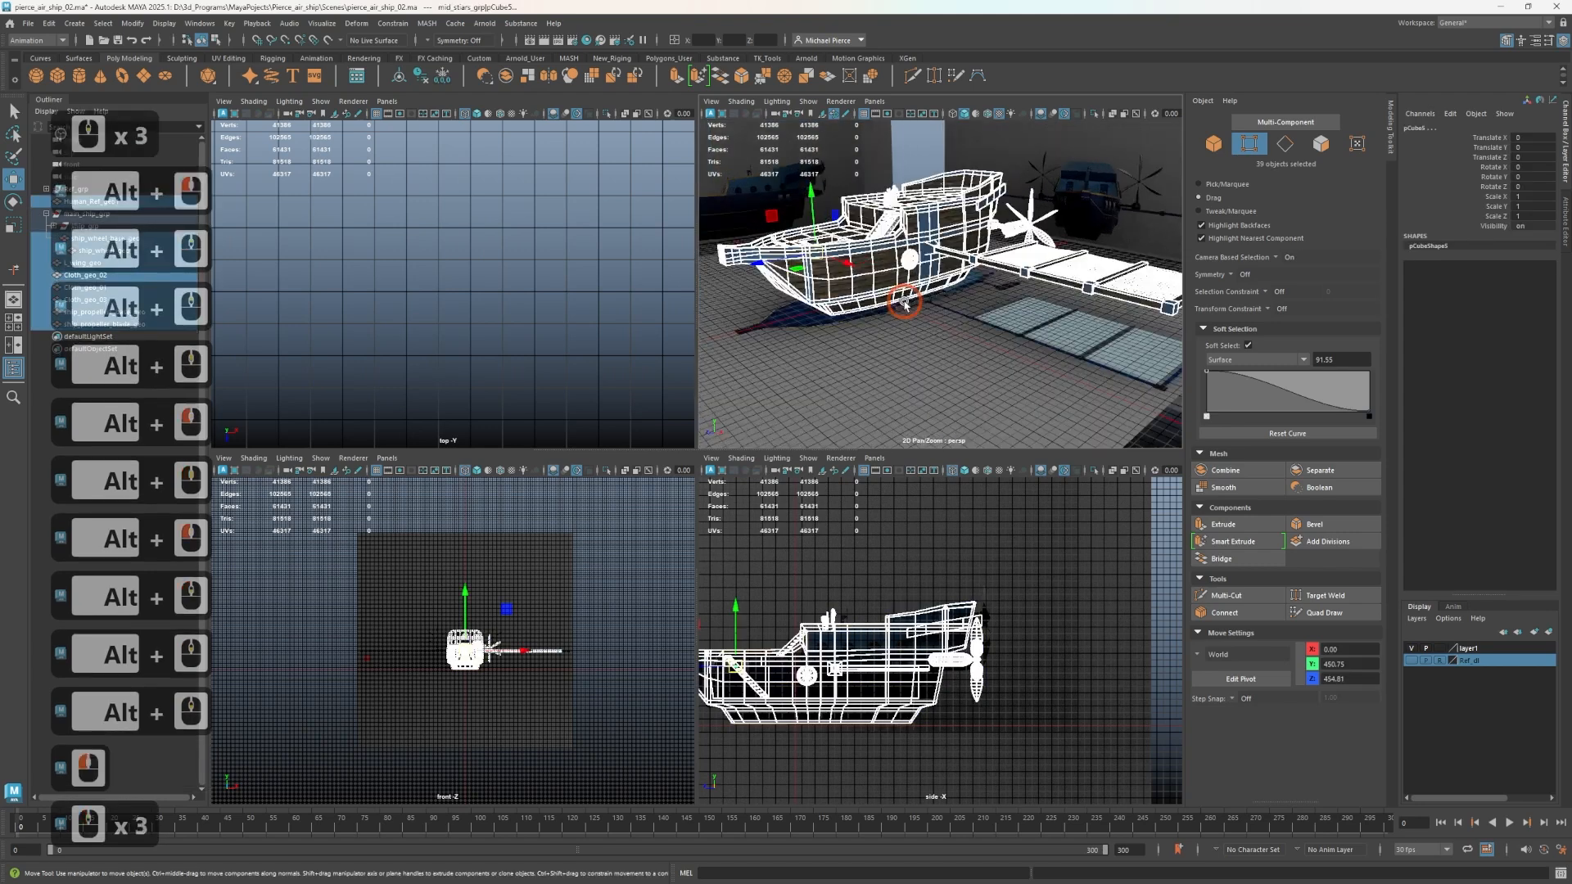
{"action": "left_click", "coordinate": [419, 82]}
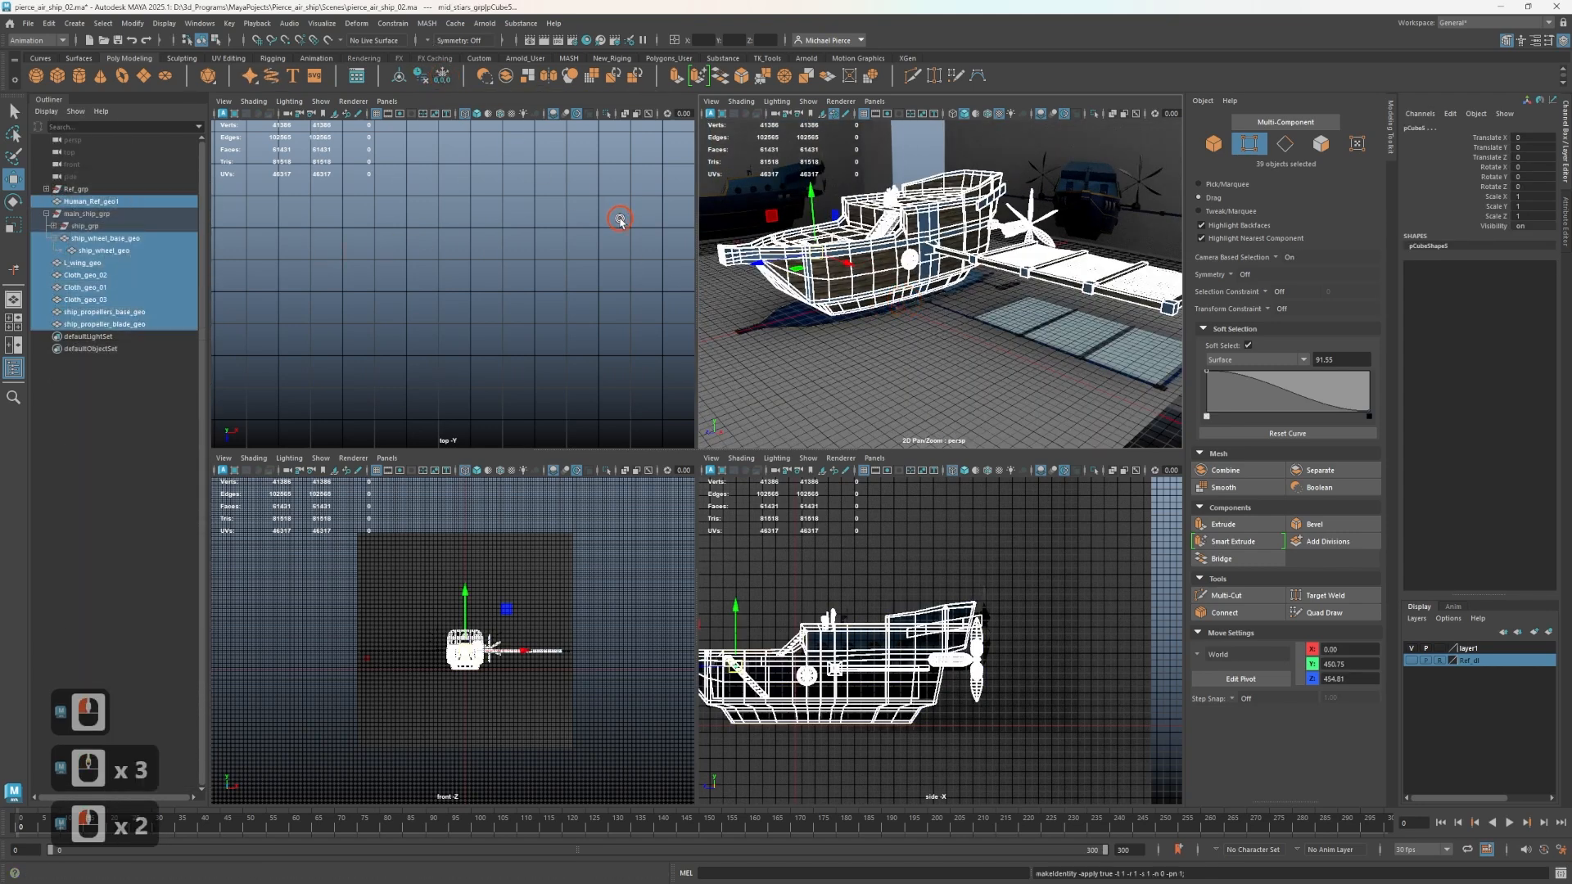
Combine the three blue wing cloth panels, Cloth_geo_01, Cloth_geo_02 and Cloth_geo_03, into a single mesh.
{"action": "scroll", "coordinate": [618, 210], "scroll_direction": "up", "scroll_amount": 2}
{"action": "left_click", "coordinate": [1021, 252]}
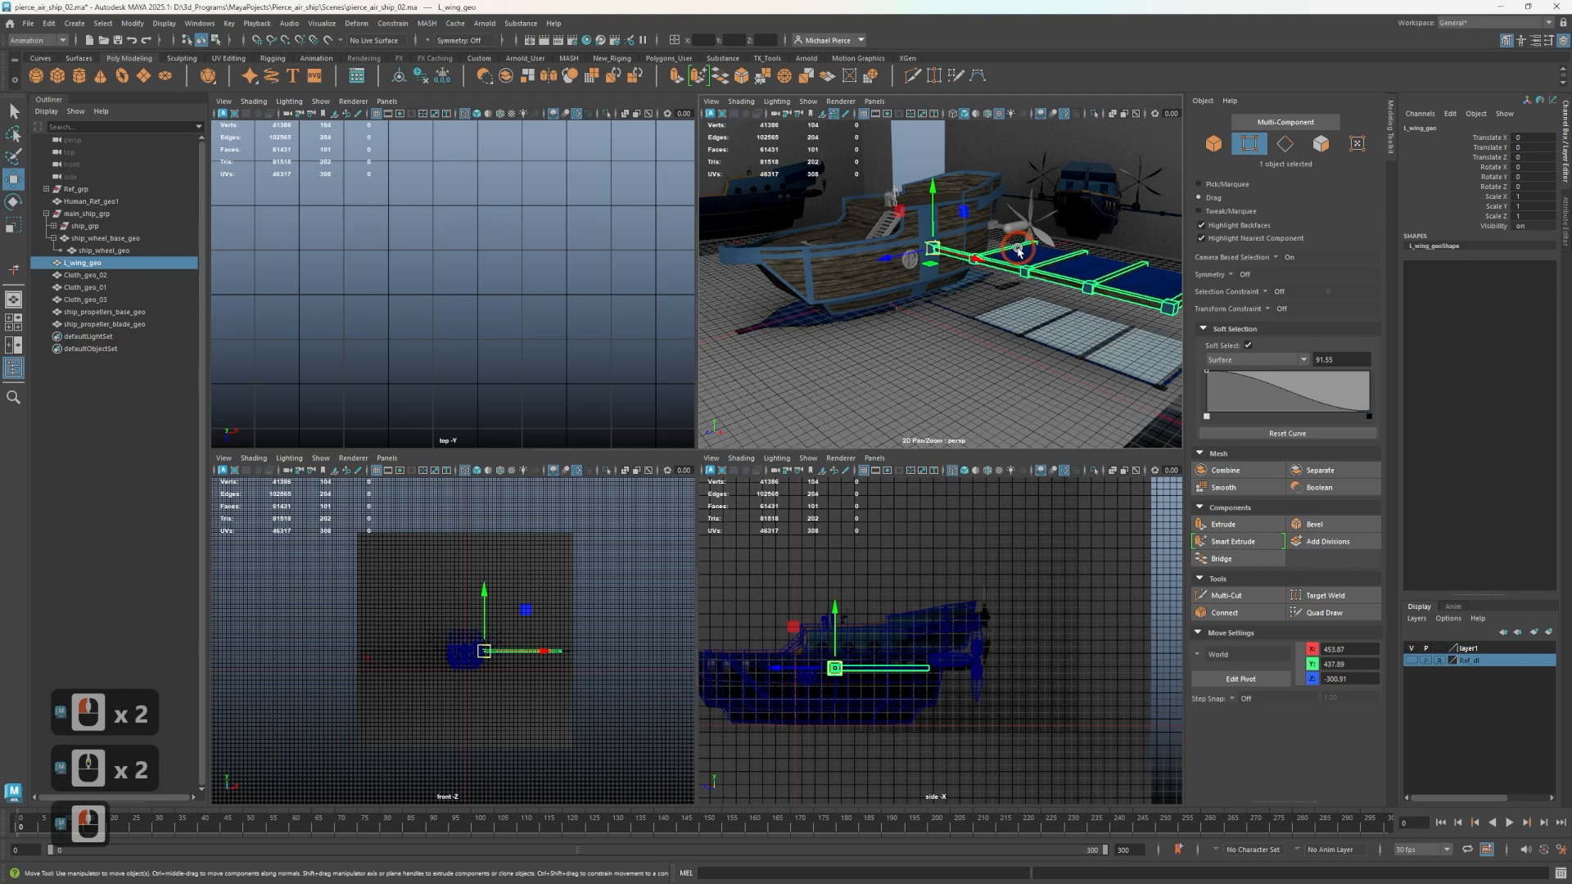
{"action": "left_click", "coordinate": [1016, 251]}
{"action": "left_click", "coordinate": [104, 287], "text": "shift"}
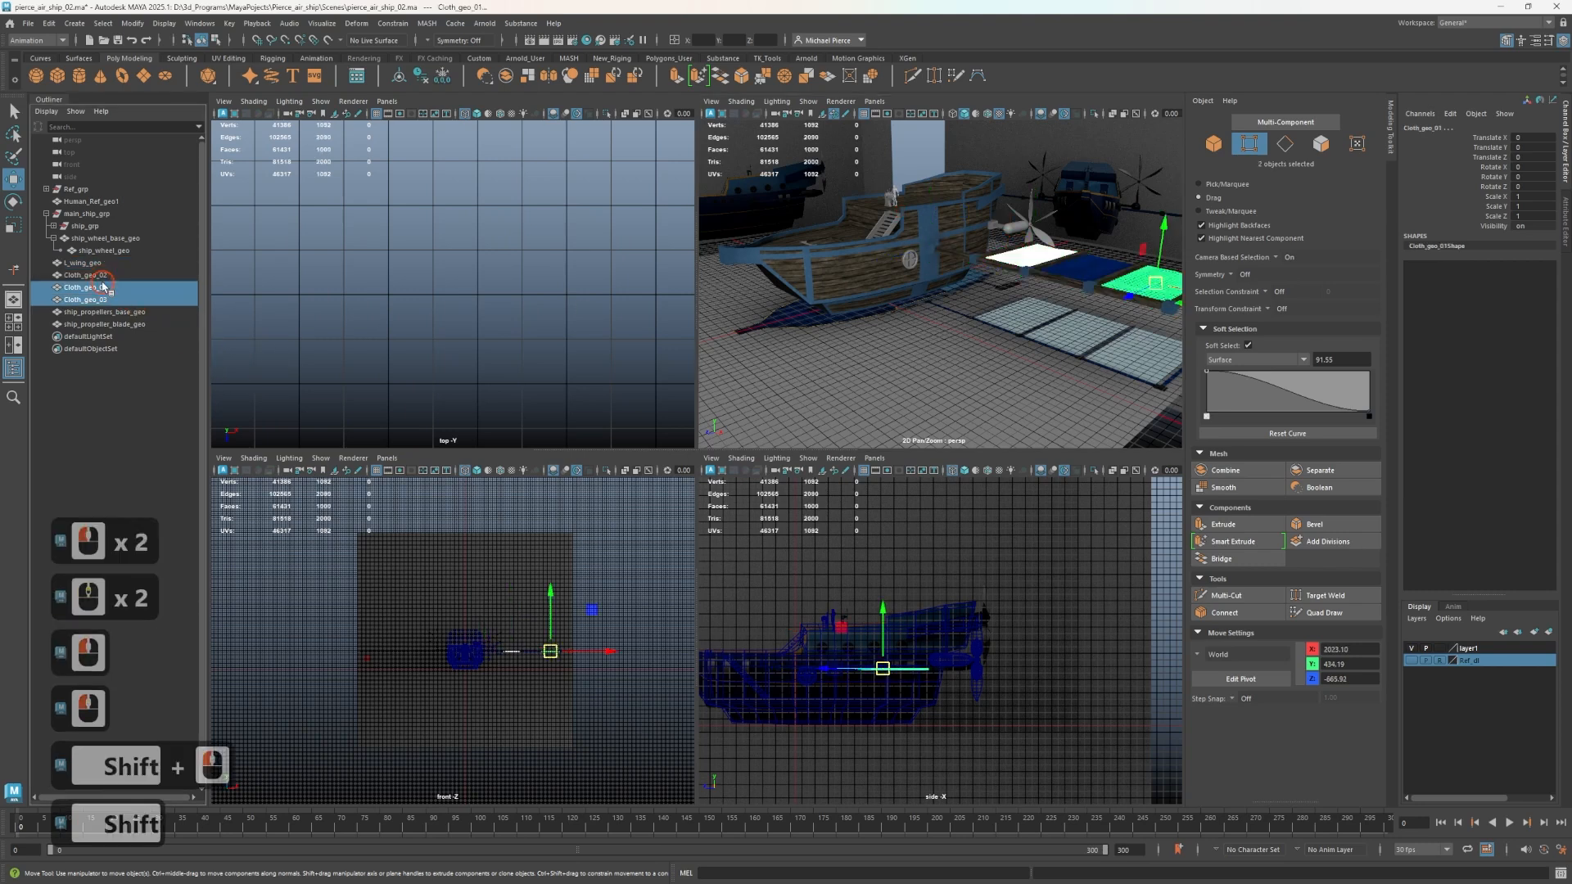
{"action": "left_click", "coordinate": [86, 275], "text": "shift"}
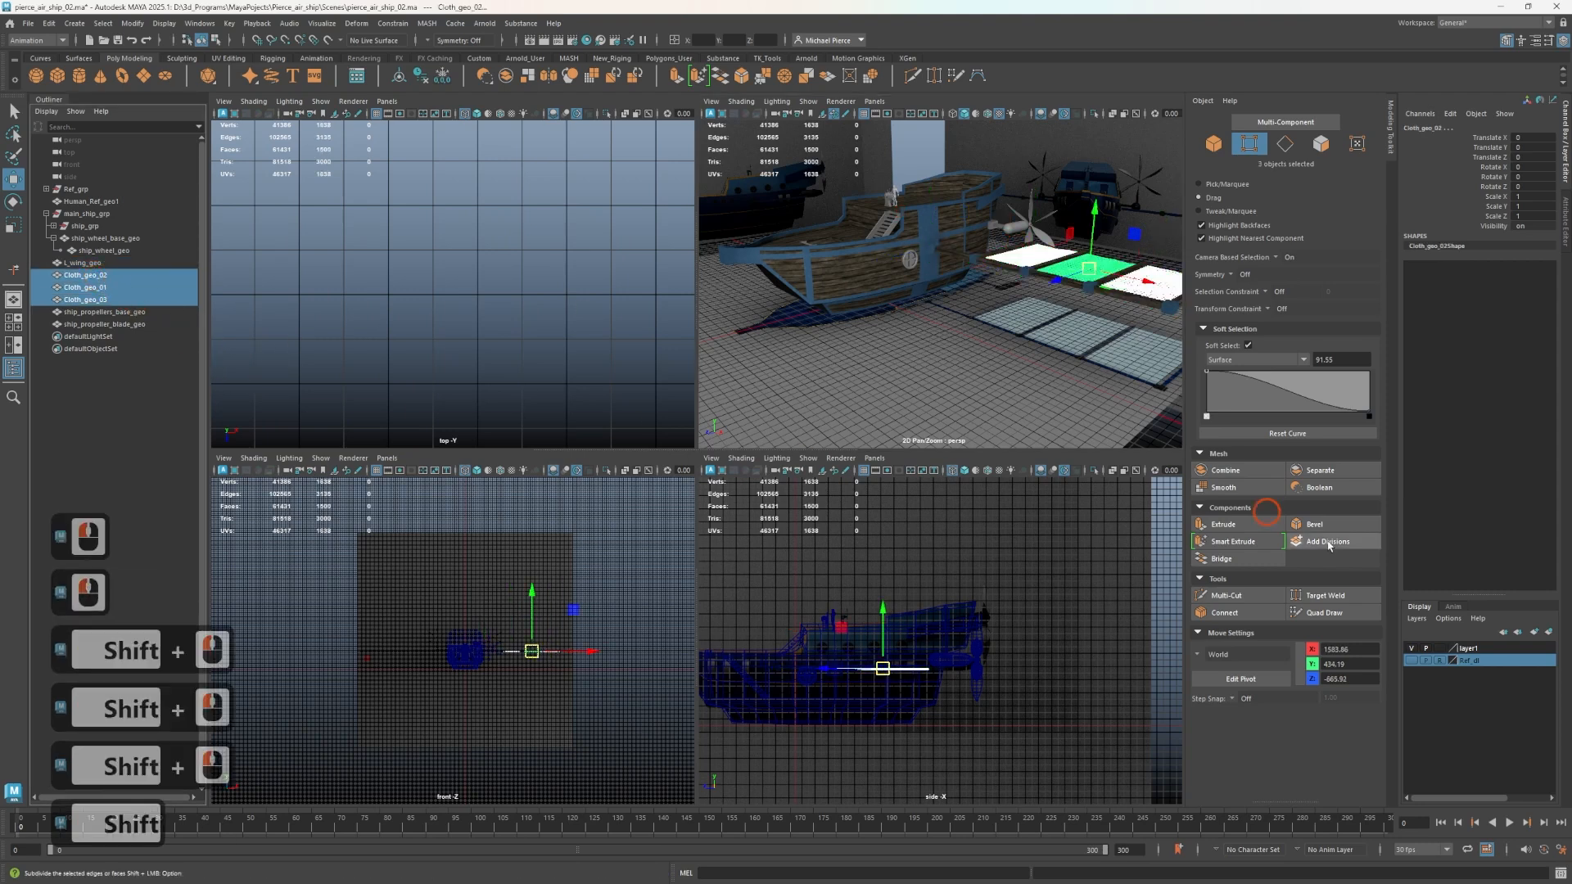
{"action": "left_click", "coordinate": [1279, 577], "text": "shift"}
{"action": "left_click", "coordinate": [1226, 470]}
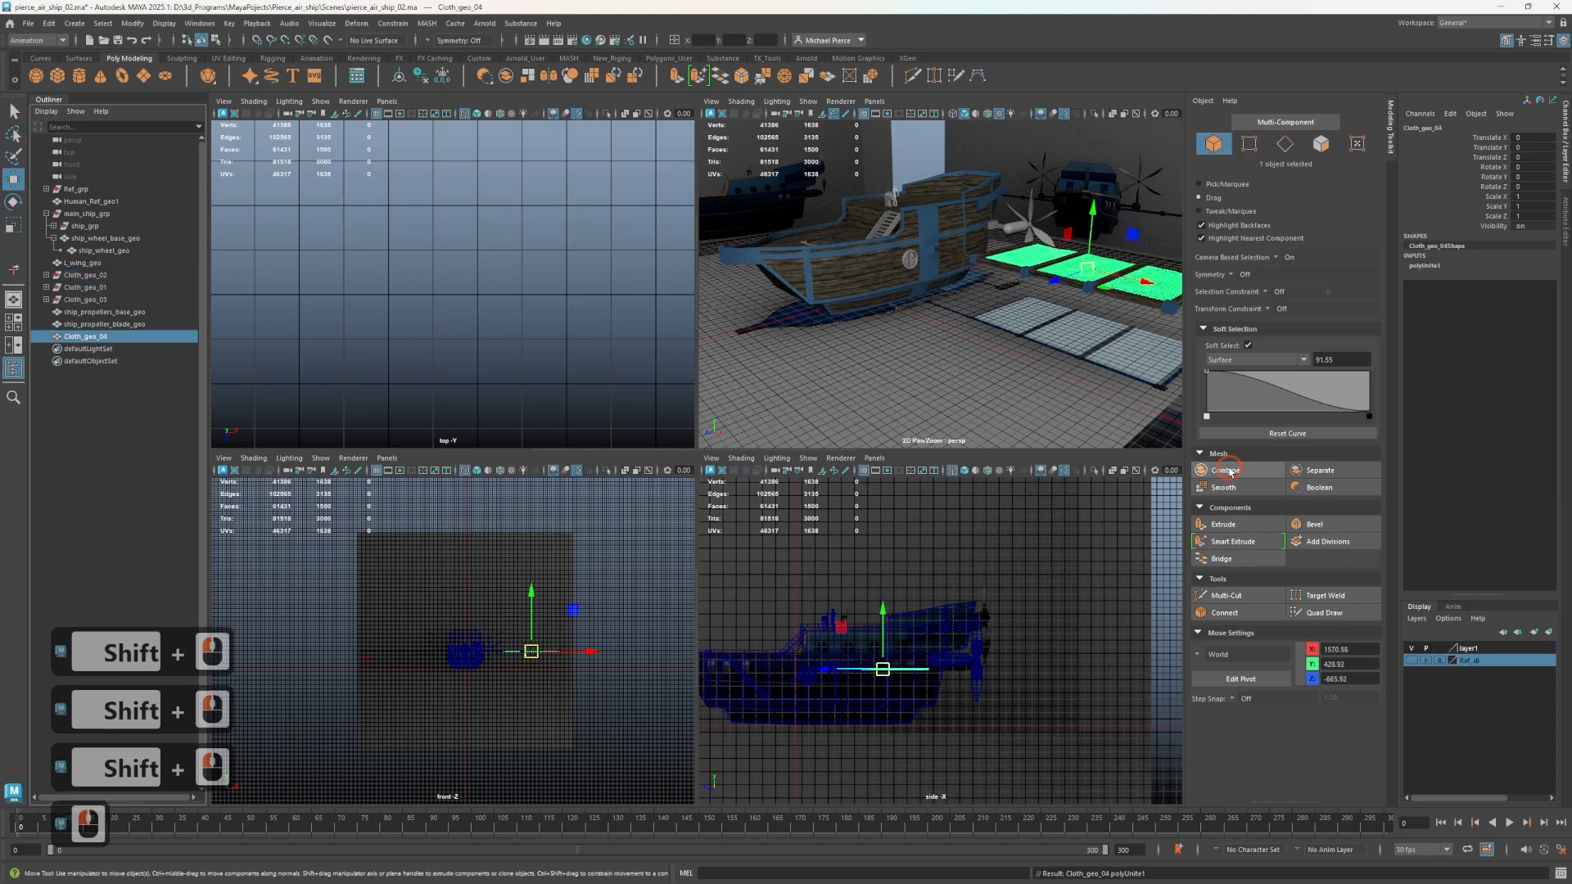
Delete the combined cloth mesh's construction history and parent it under L_wing_geo.
{"action": "left_click", "coordinate": [420, 77]}
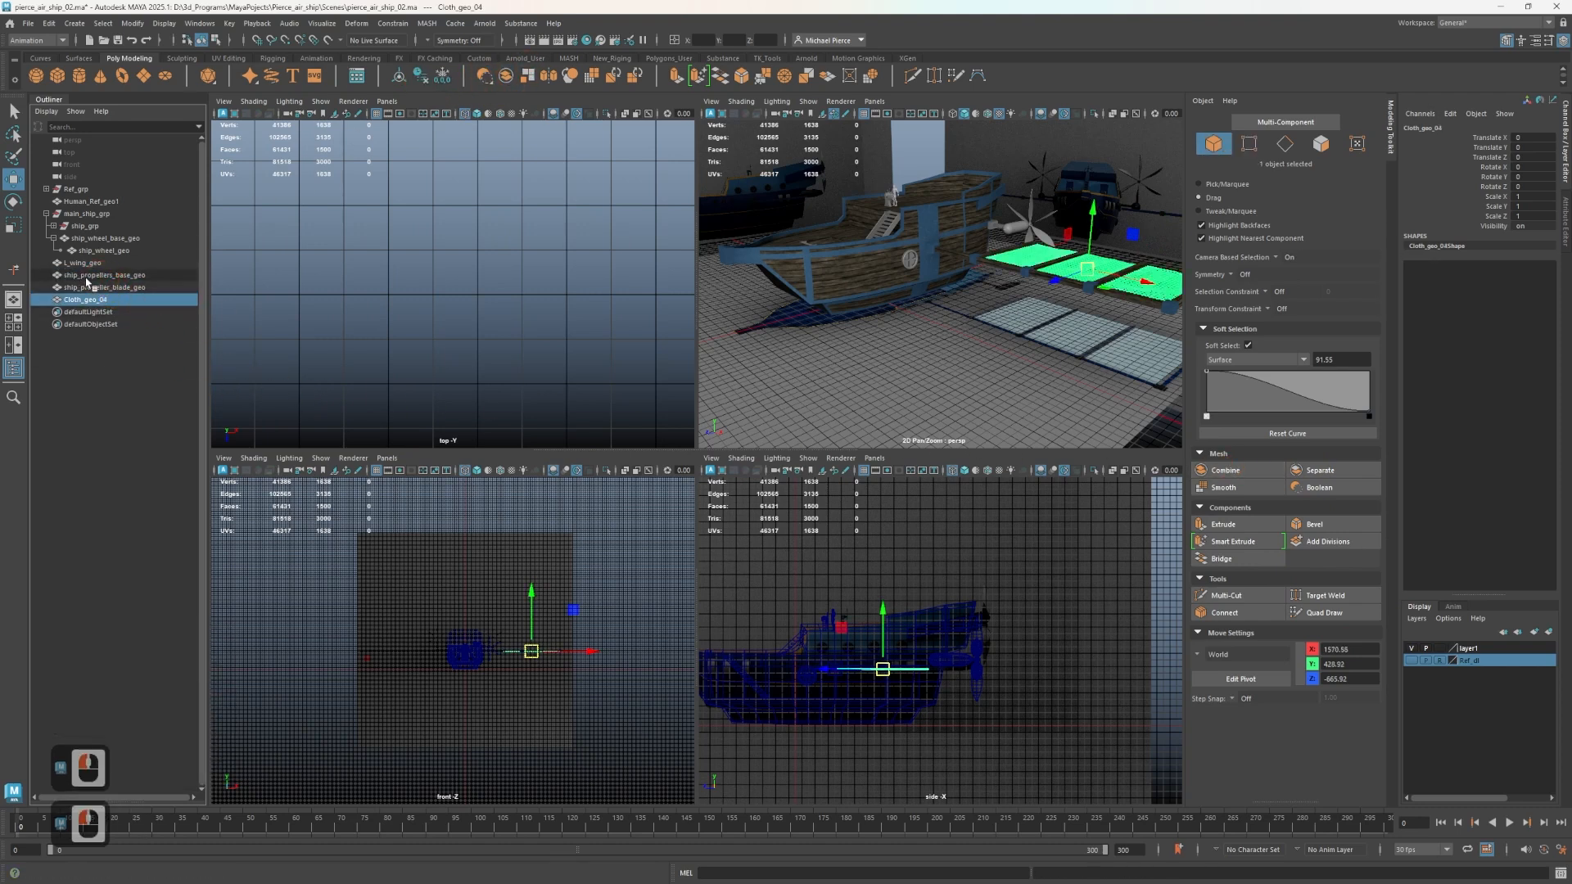
{"action": "left_click_drag", "start_coordinate": [66, 266], "coordinate": [68, 266]}
{"action": "left_click", "coordinate": [47, 263]}
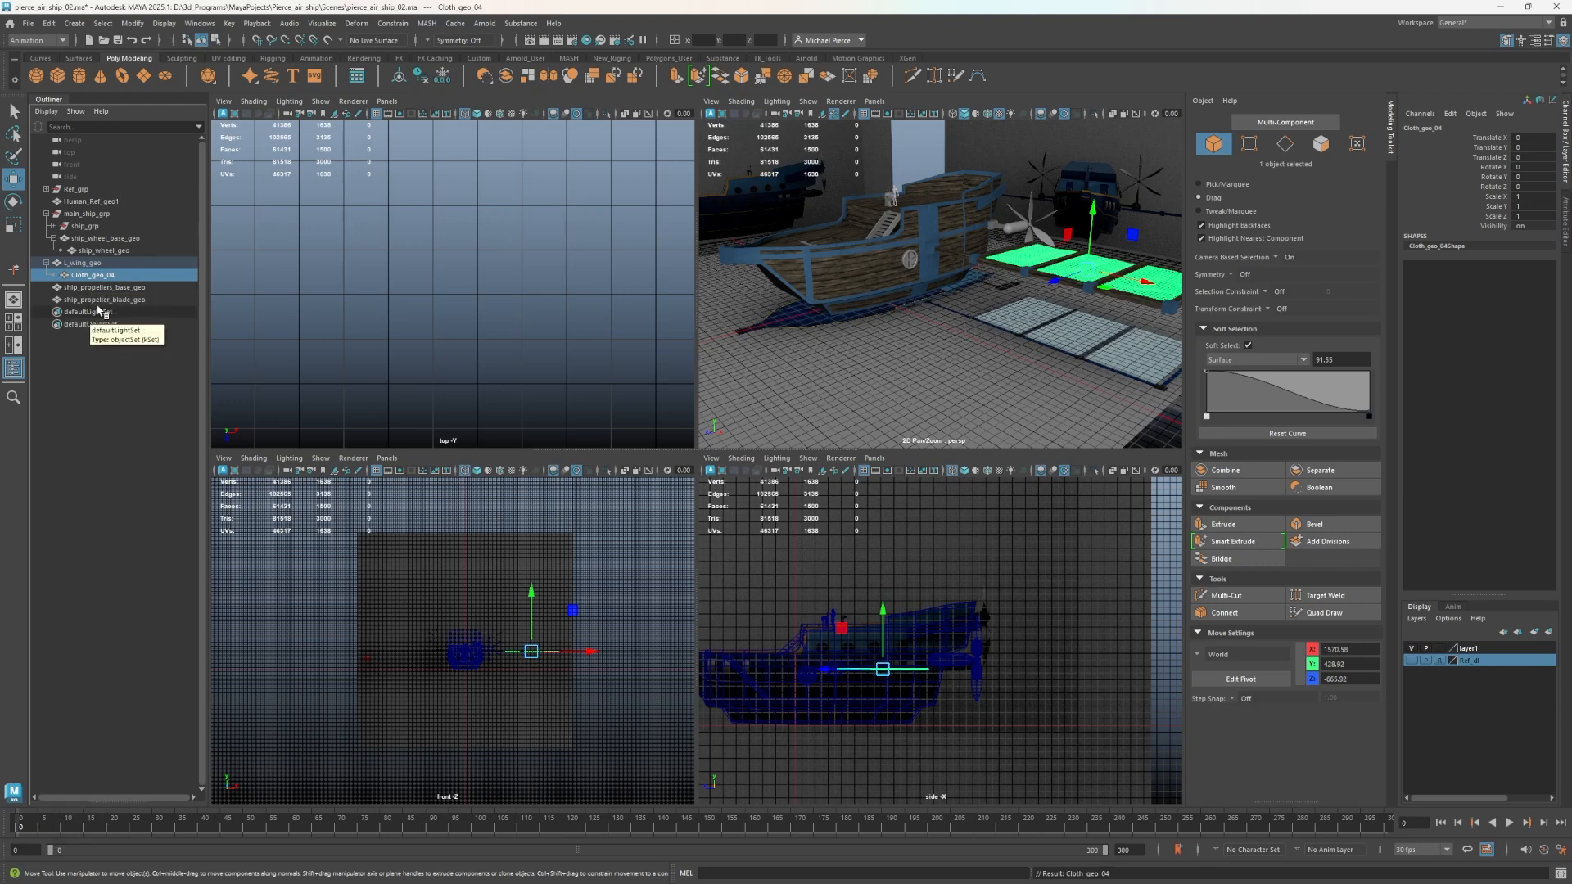
Parent ship_propeller_blade_geo under the engine pod ship_propellers_base_geo.
{"action": "left_click", "coordinate": [133, 300]}
{"action": "scroll", "coordinate": [967, 246], "scroll_direction": "up", "scroll_amount": 2}
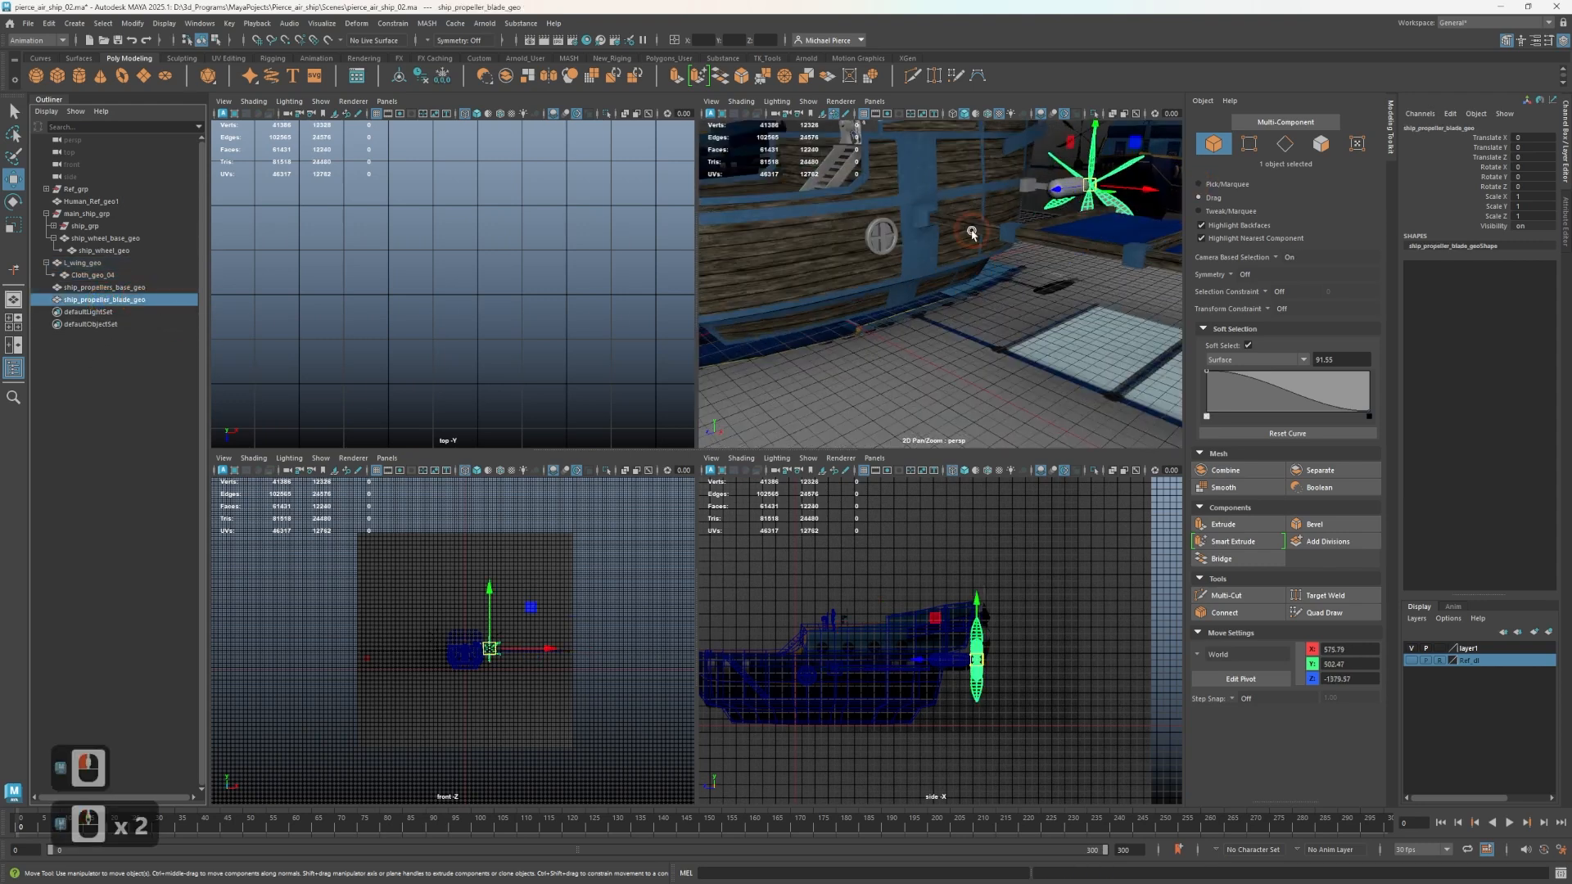
{"action": "middle_click_drag", "start_coordinate": [969, 238], "coordinate": [806, 393], "text": "alt"}
{"action": "left_click_drag", "start_coordinate": [965, 309], "coordinate": [932, 320], "text": "alt"}
{"action": "scroll", "coordinate": [932, 320], "scroll_direction": "up", "scroll_amount": 1, "text": "alt"}
{"action": "scroll", "coordinate": [932, 320], "scroll_direction": "up", "scroll_amount": 4}
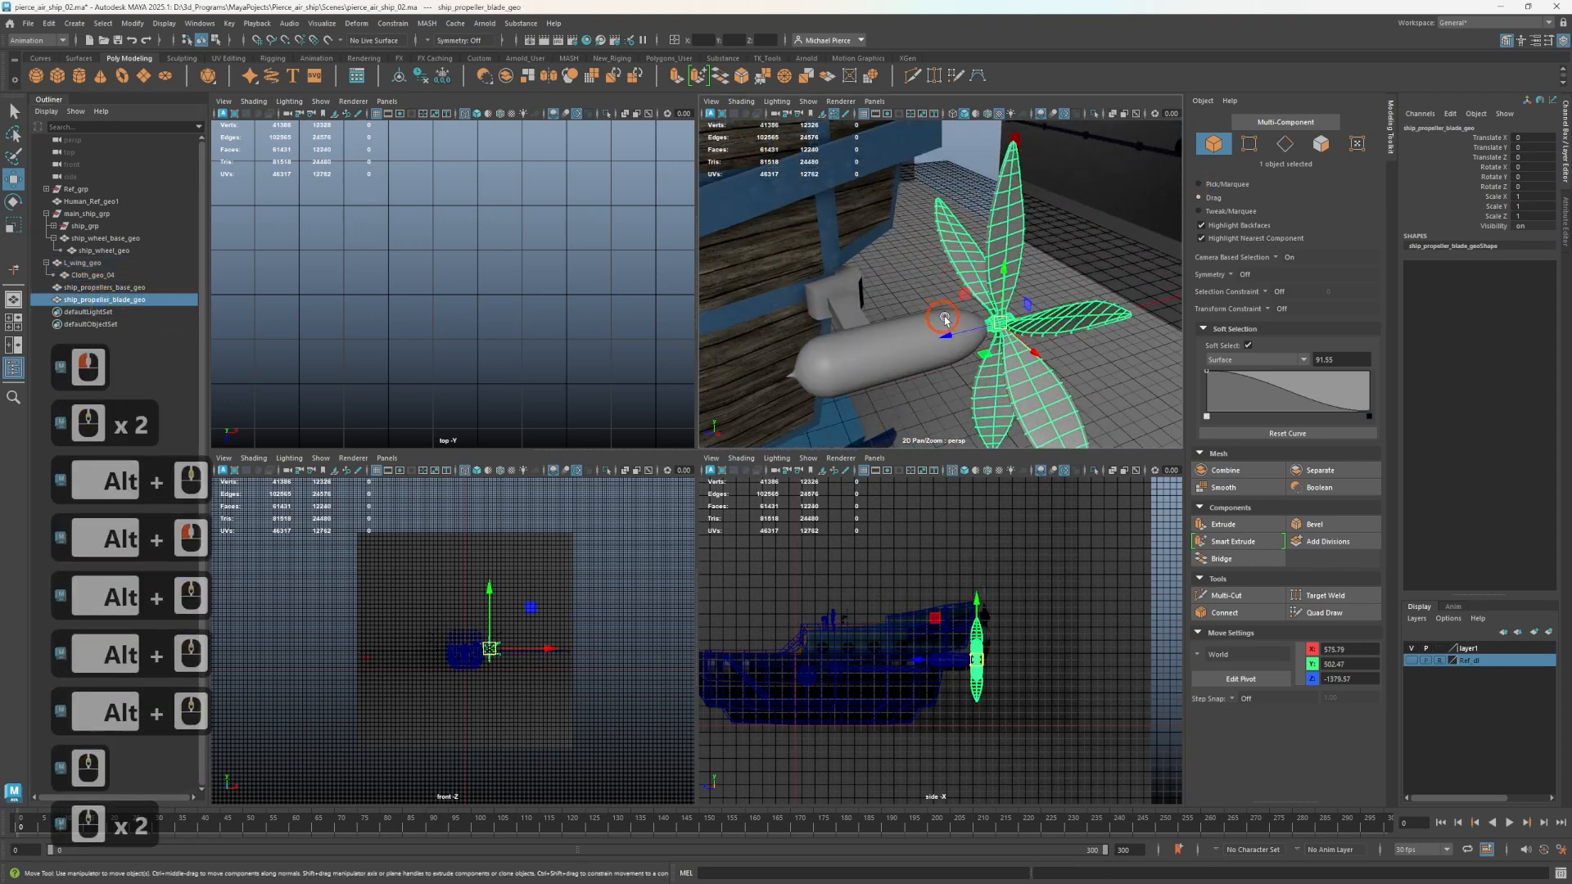
{"action": "left_click", "coordinate": [877, 333], "text": "shift"}
{"action": "key", "text": "p"}
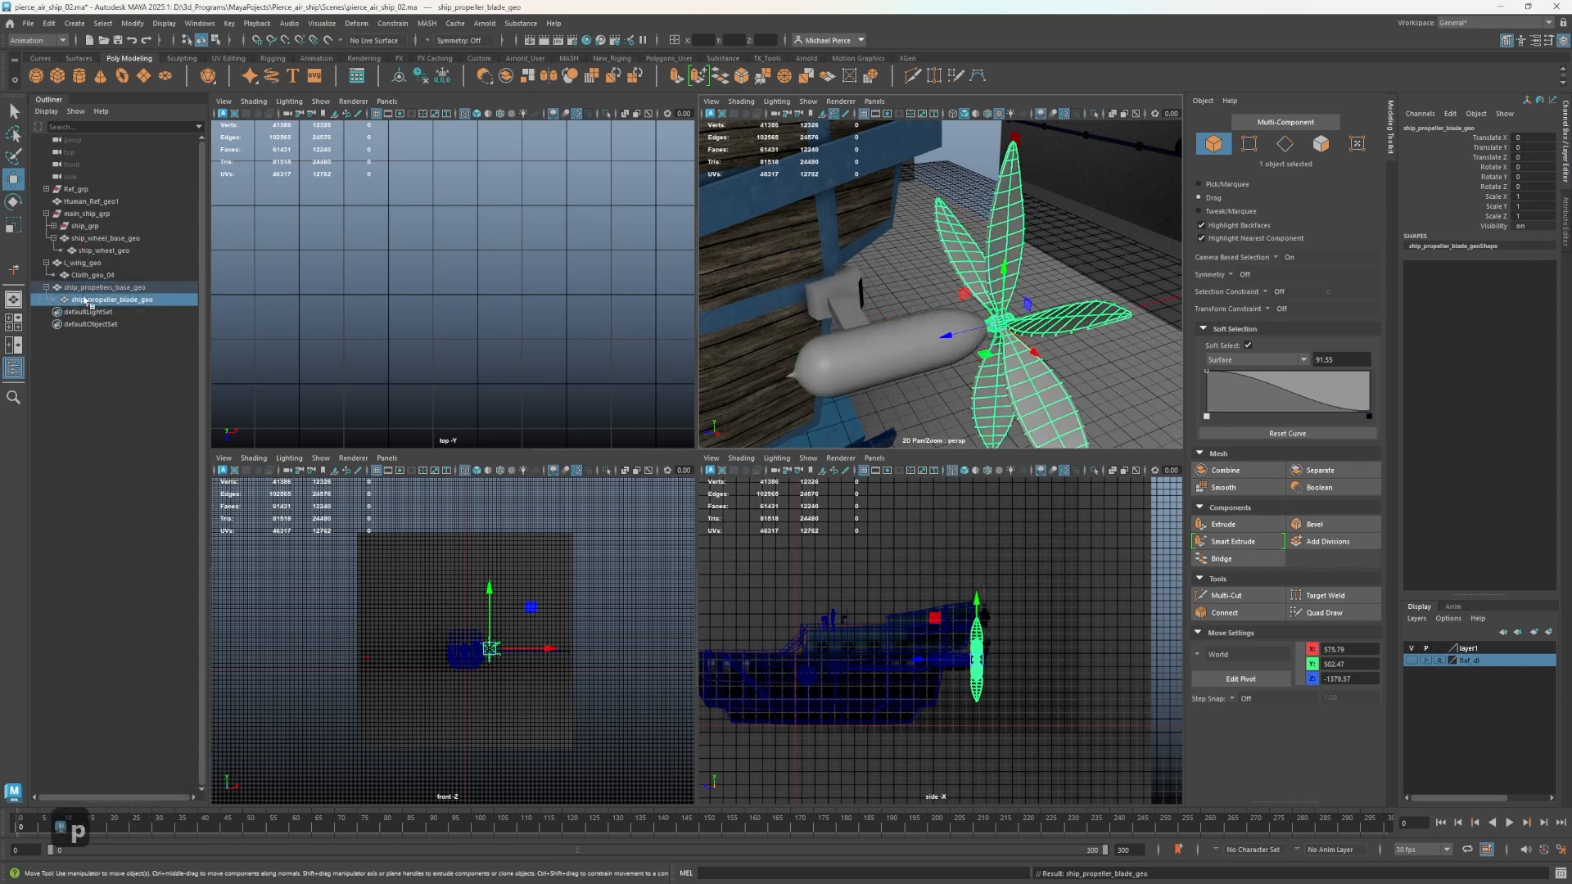
Group ship_propellers_base_geo and L_wing_geo together with their child meshes.
{"action": "left_click", "coordinate": [73, 288]}
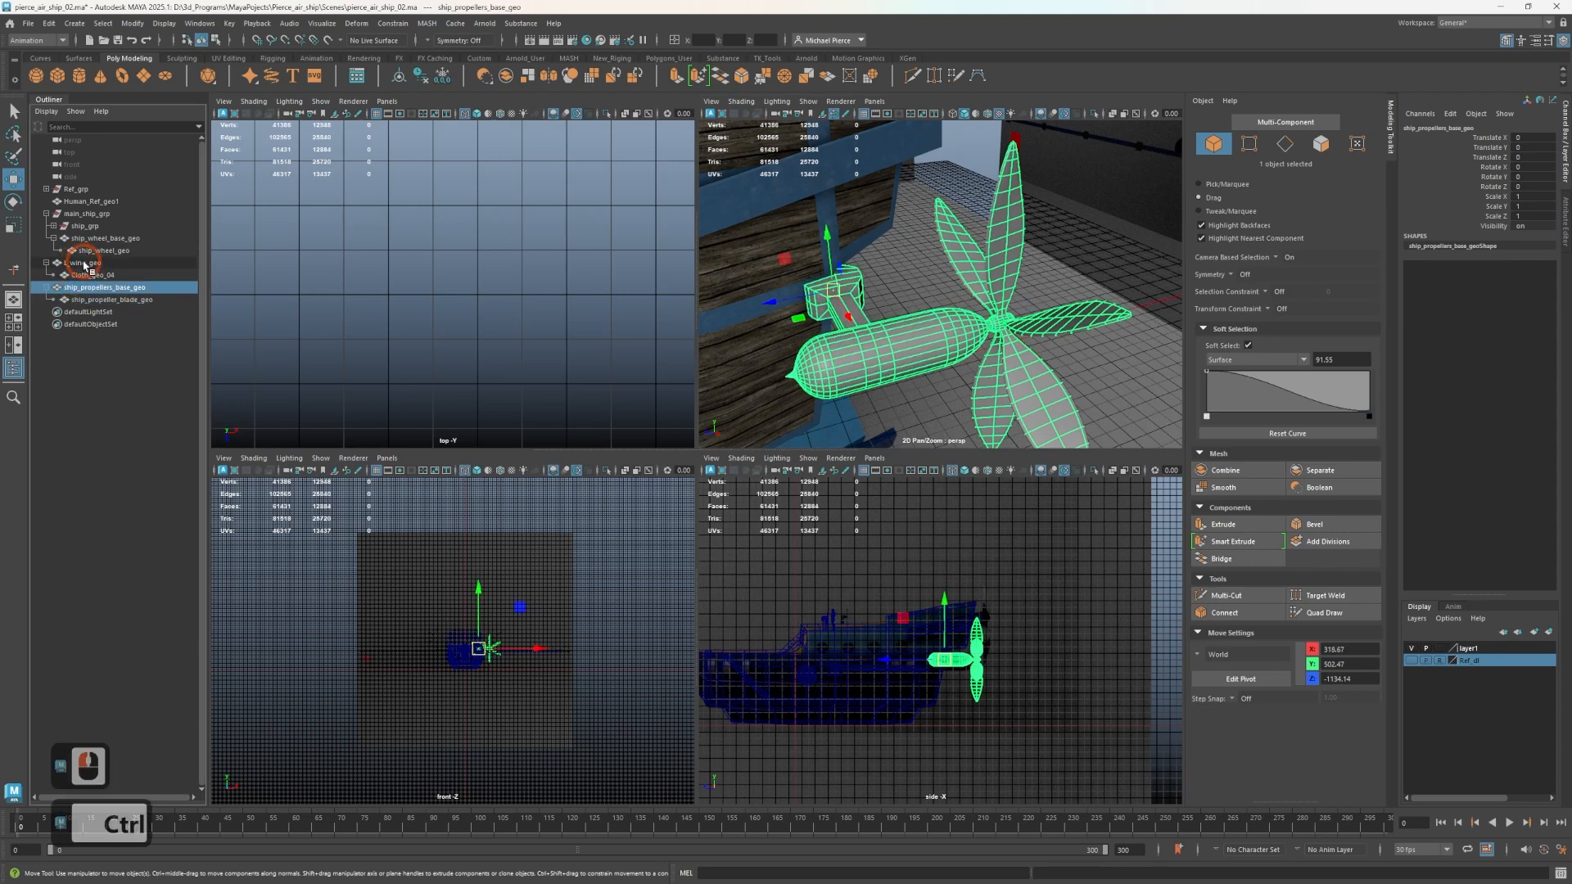
{"action": "left_click", "coordinate": [82, 264], "text": "ctrl"}
{"action": "key", "text": "ctrl+g"}
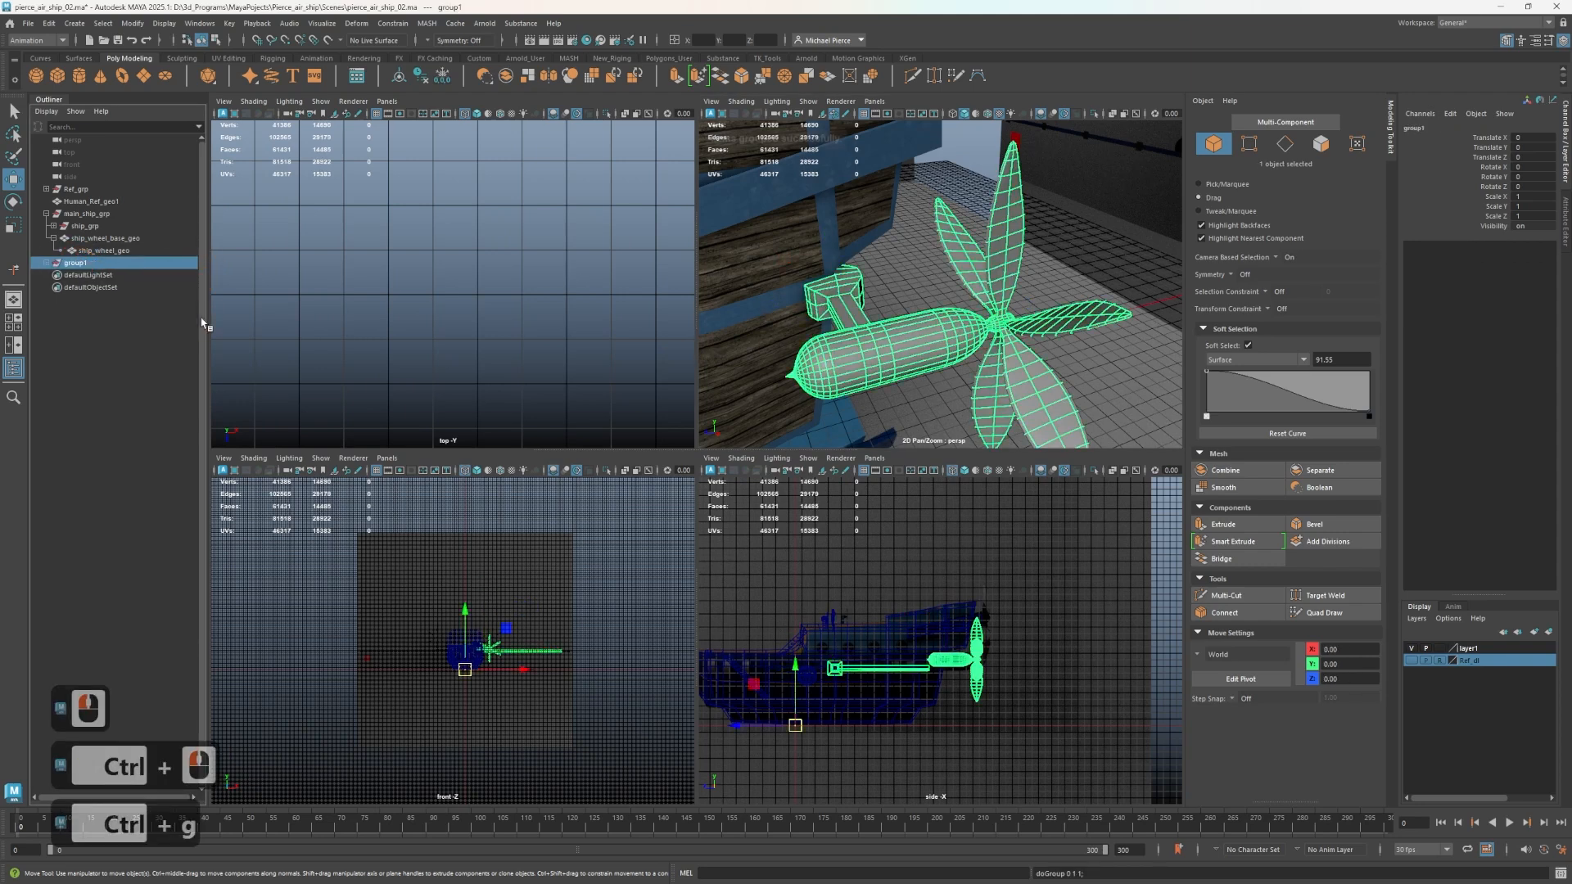
Rename the new group containing the wing and propeller pod as Left_side_grp.
{"action": "double_click", "coordinate": [76, 262]}
{"action": "type", "text": "Lef"}
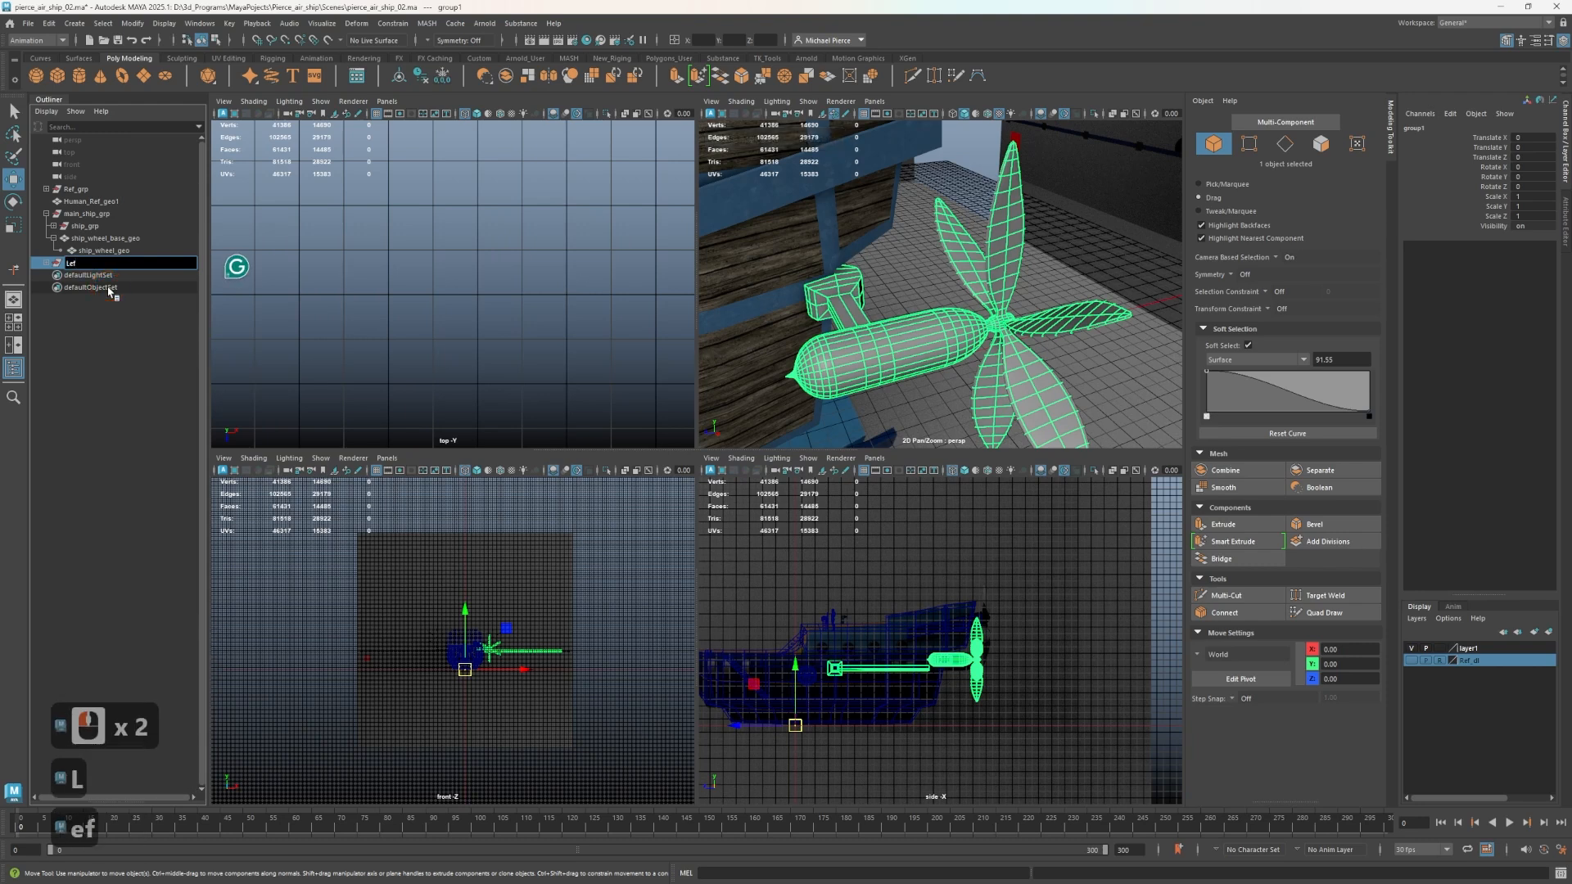
{"action": "type", "text": "t_side"}
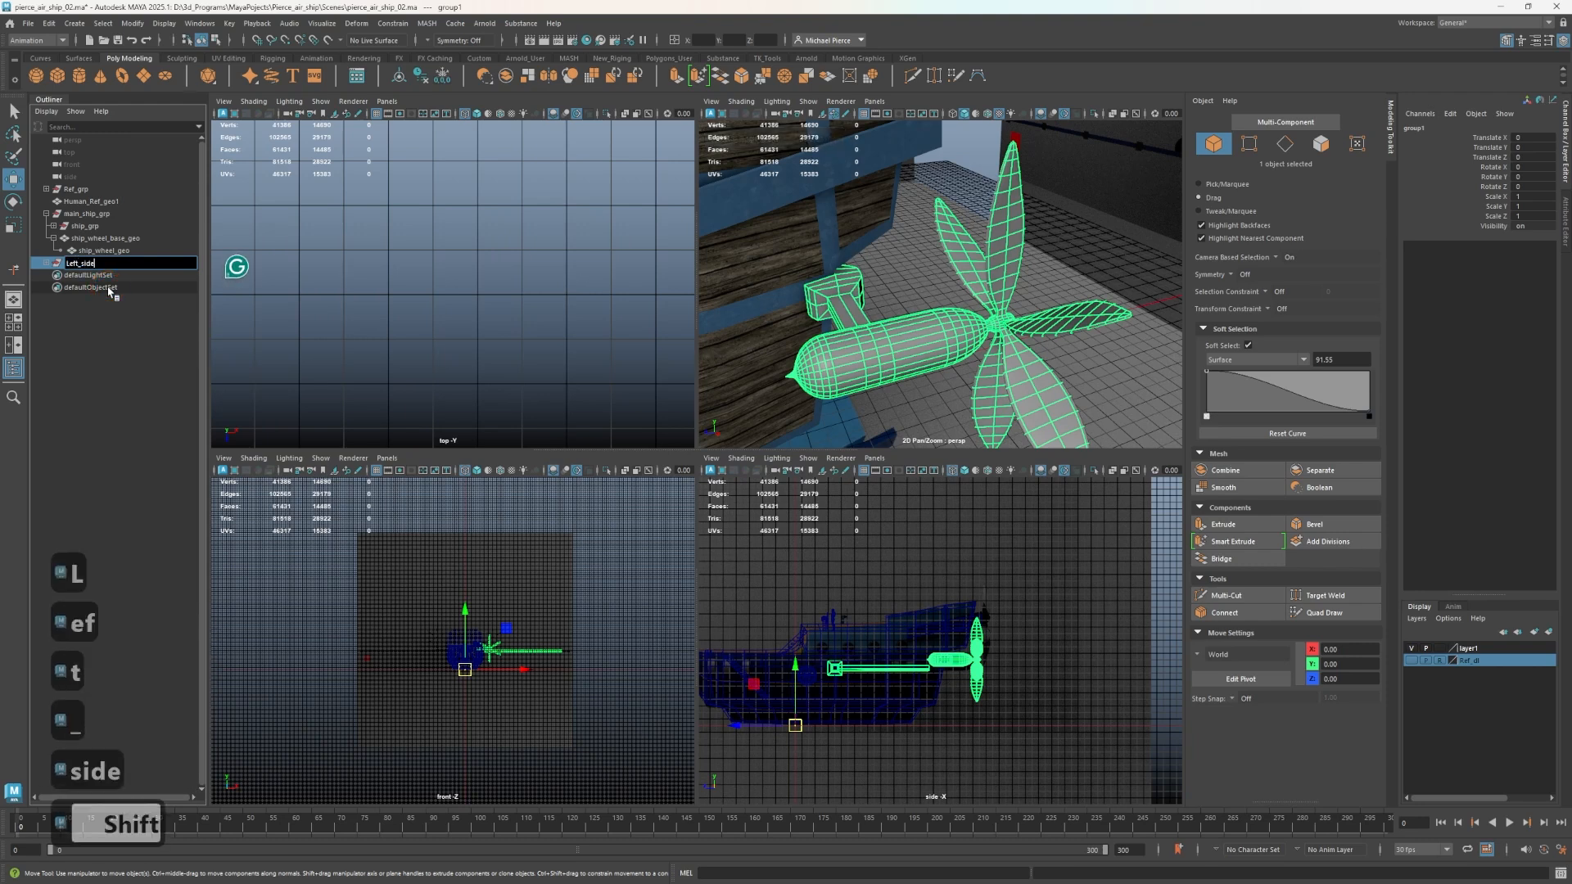
{"action": "type", "text": "P"}
{"action": "key", "text": "BackSpace"}
{"action": "type", "text": "_gr"}
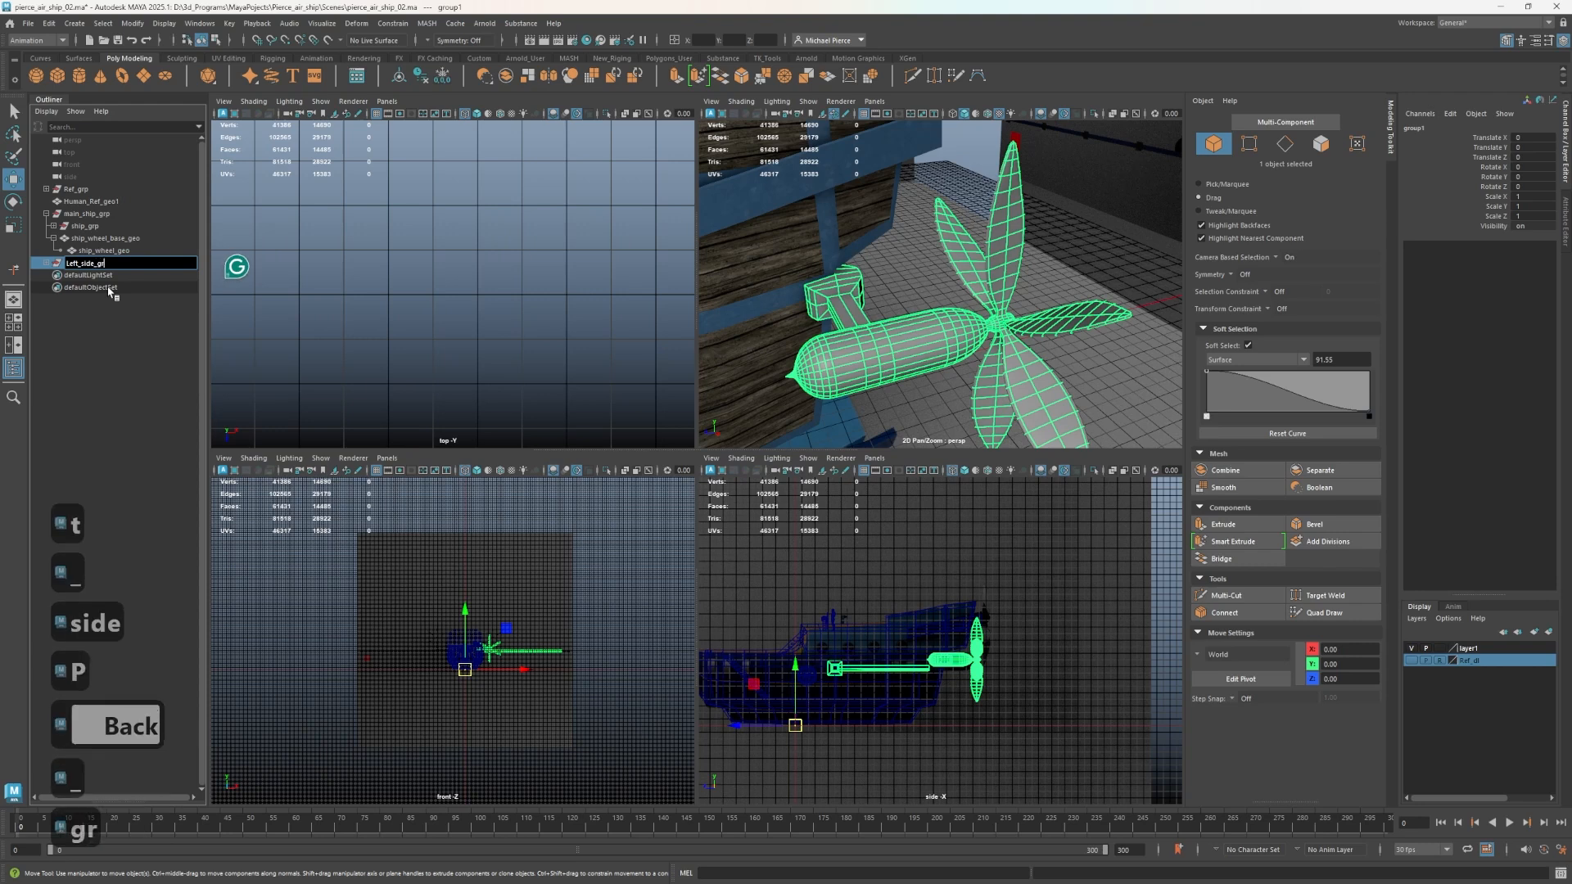
{"action": "type", "text": "p"}
{"action": "key", "text": "Return"}
{"action": "scroll", "coordinate": [947, 366], "scroll_direction": "down", "scroll_amount": 9}
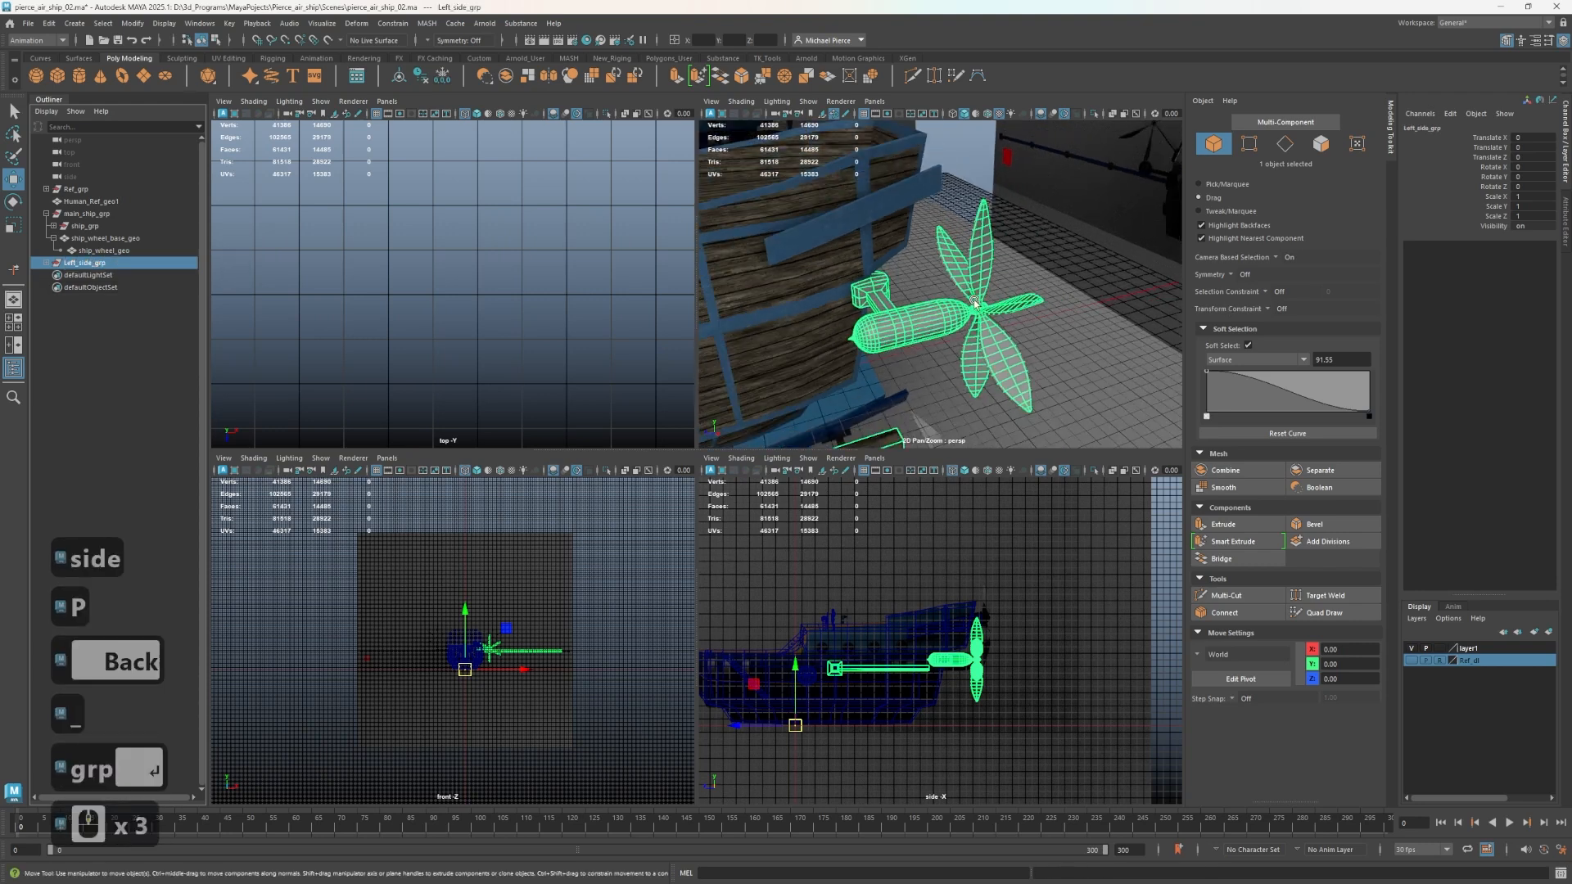
Select the ship_propeller_blade_geo mesh and expand Left_side_grp to show its child objects.
{"action": "left_click_drag", "start_coordinate": [947, 366], "coordinate": [831, 327], "text": "alt"}
{"action": "middle_click_drag", "start_coordinate": [832, 328], "coordinate": [832, 164], "text": "alt"}
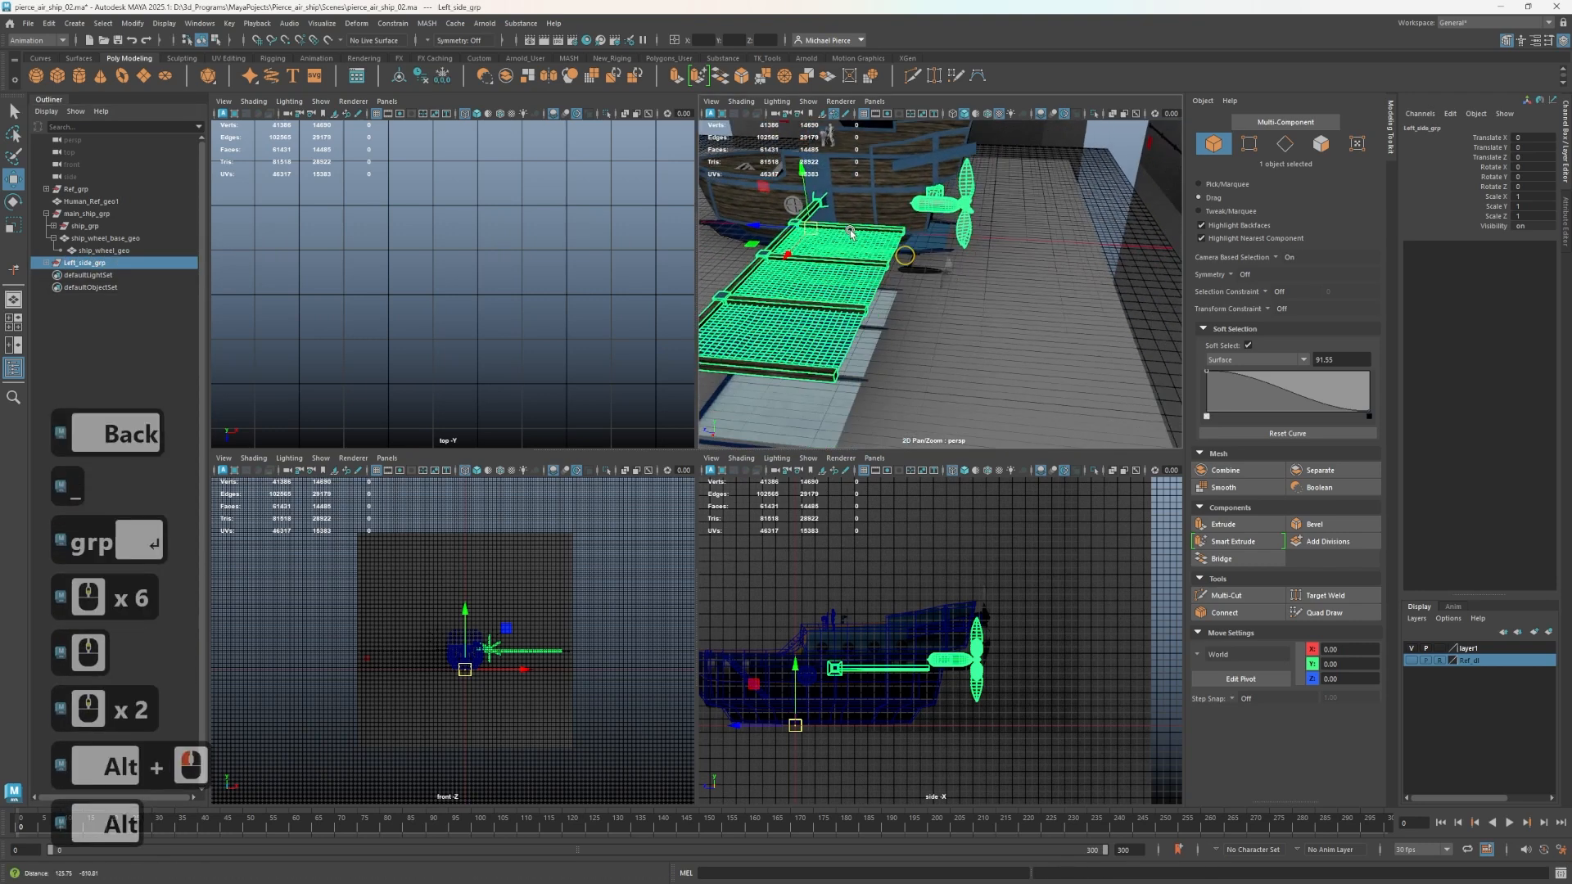
{"action": "scroll", "coordinate": [860, 213], "scroll_direction": "up", "scroll_amount": 2, "text": "alt"}
{"action": "left_click_drag", "start_coordinate": [843, 243], "coordinate": [956, 334], "text": "alt"}
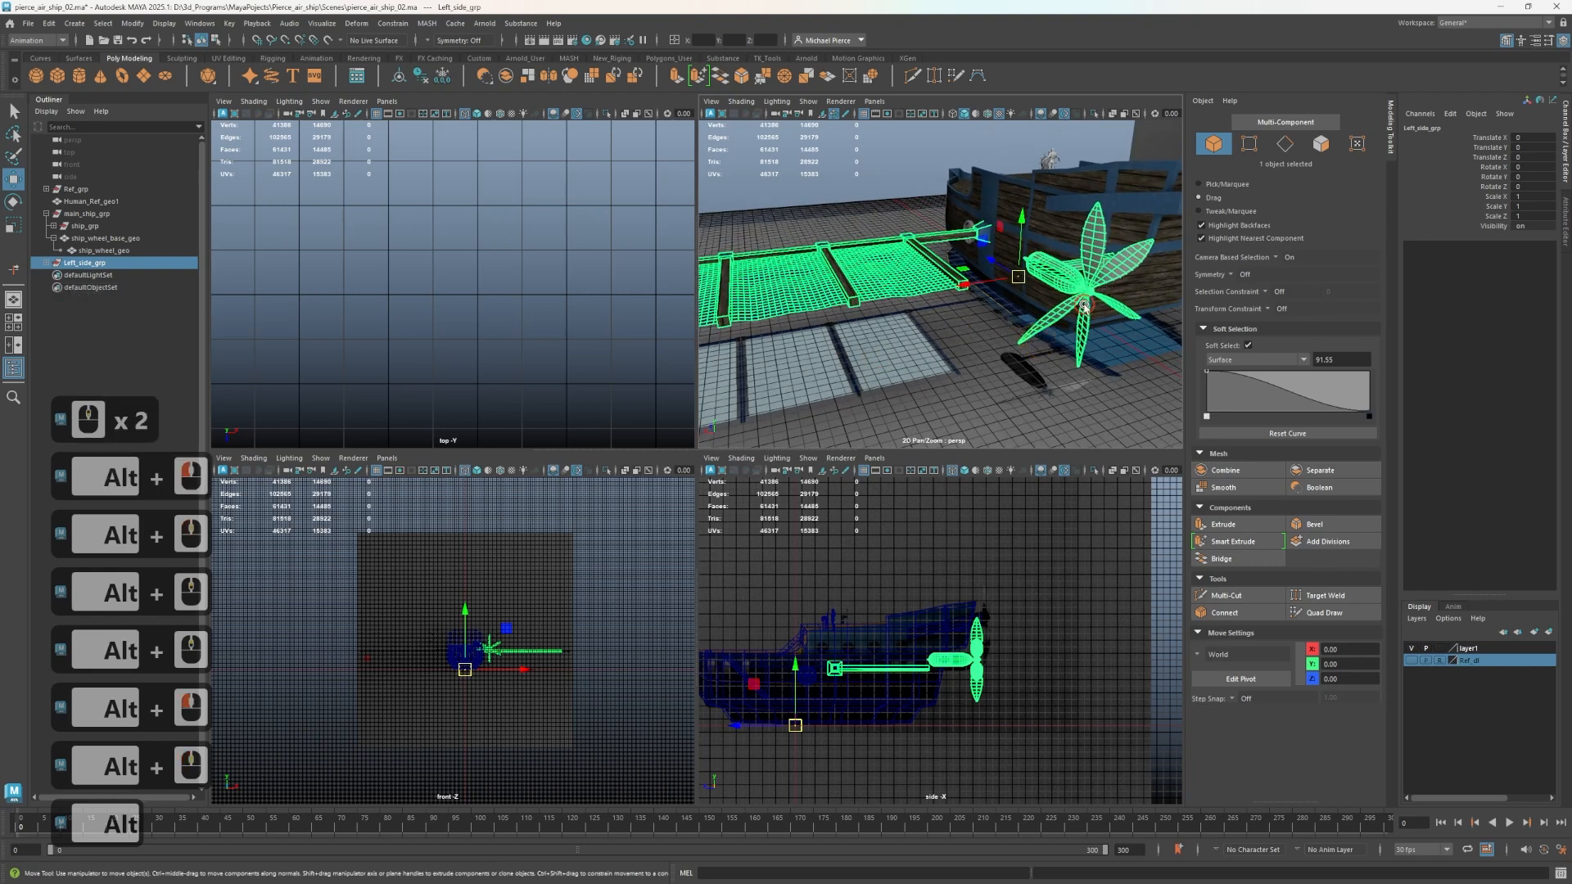
{"action": "left_click", "coordinate": [1081, 331]}
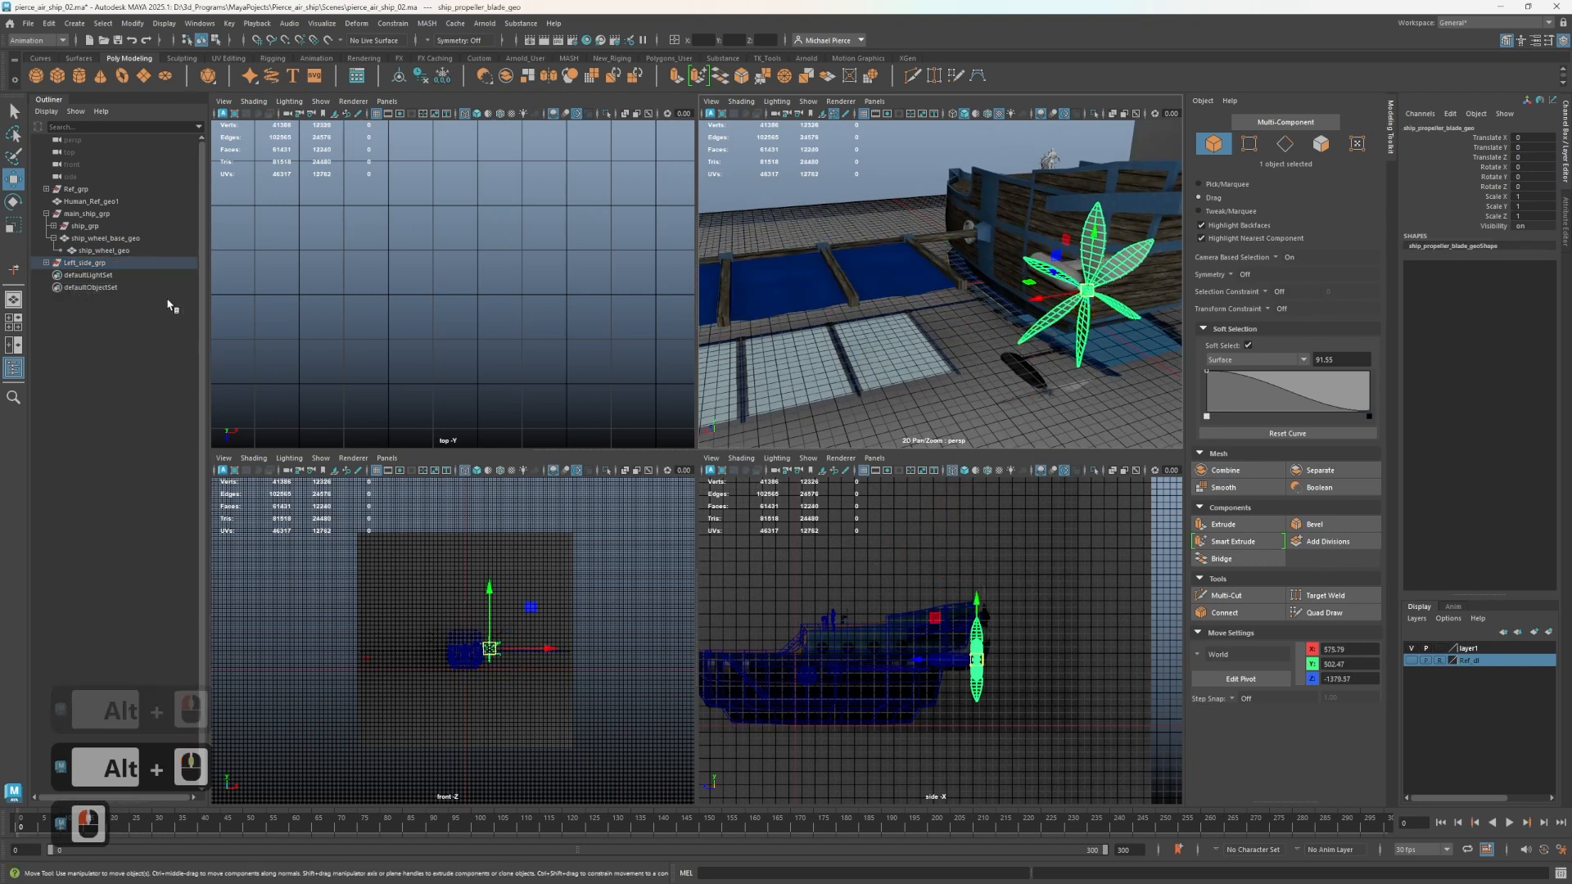
{"action": "left_click", "coordinate": [46, 263], "text": "shift"}
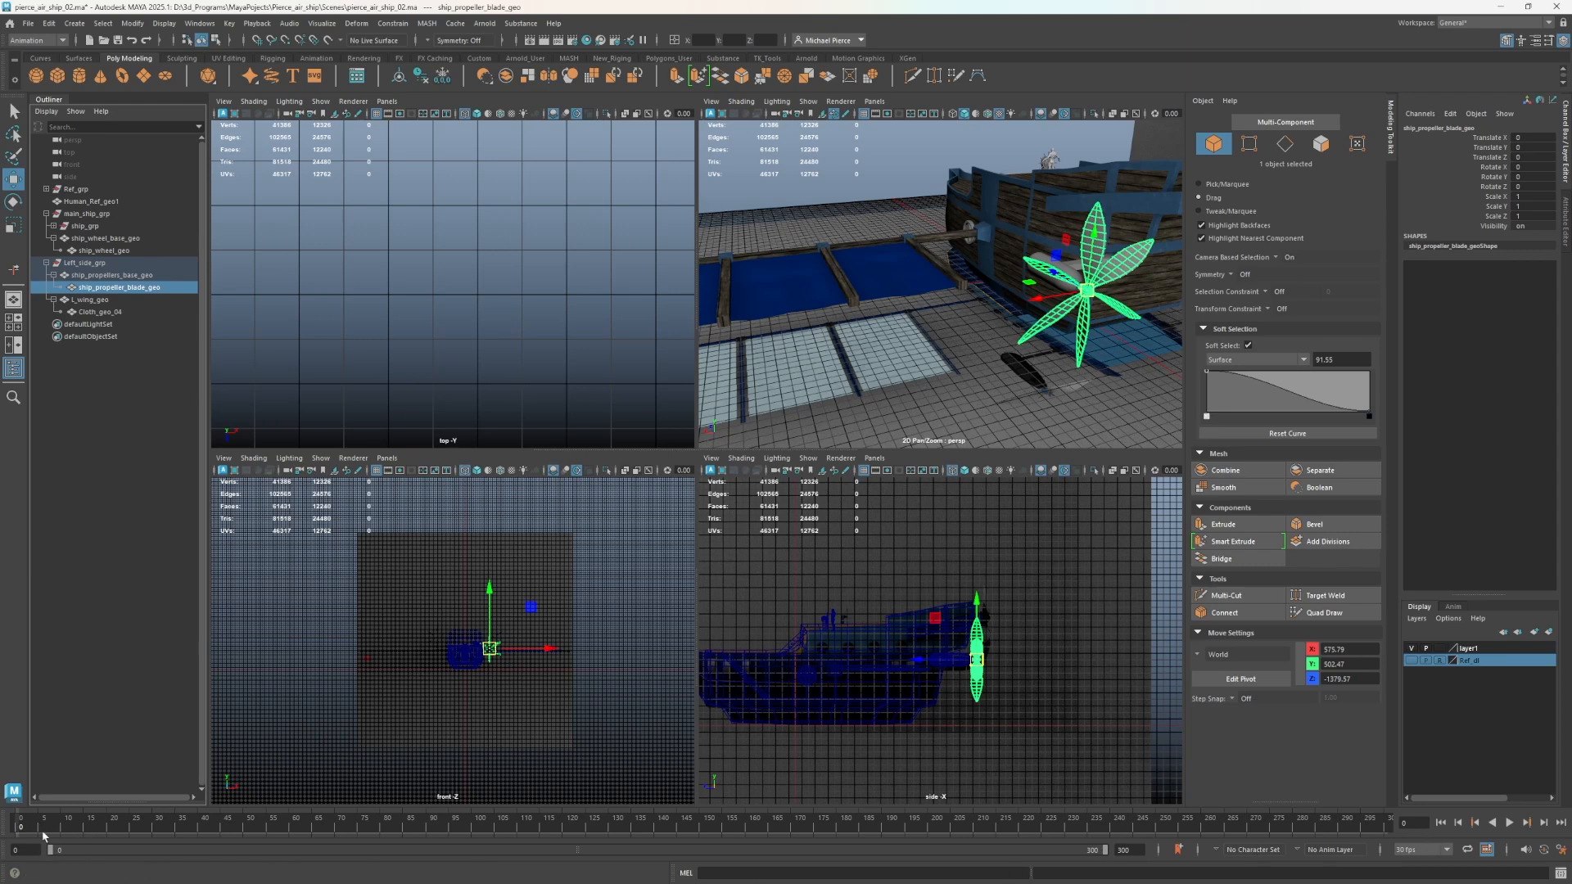
Open the Time Slider preferences and check the available frame rates, keeping 30 fps.
{"action": "mouse_move", "coordinate": [50, 852]}
{"action": "left_mouse_down"}
{"action": "mouse_move", "coordinate": [286, 860]}
{"action": "mouse_move", "coordinate": [115, 865]}
{"action": "mouse_move", "coordinate": [57, 852]}
{"action": "mouse_move", "coordinate": [965, 853]}
{"action": "mouse_move", "coordinate": [131, 852]}
{"action": "mouse_move", "coordinate": [73, 837]}
{"action": "left_mouse_up"}
{"action": "left_click", "coordinate": [1561, 859]}
{"action": "left_click", "coordinate": [1562, 855]}
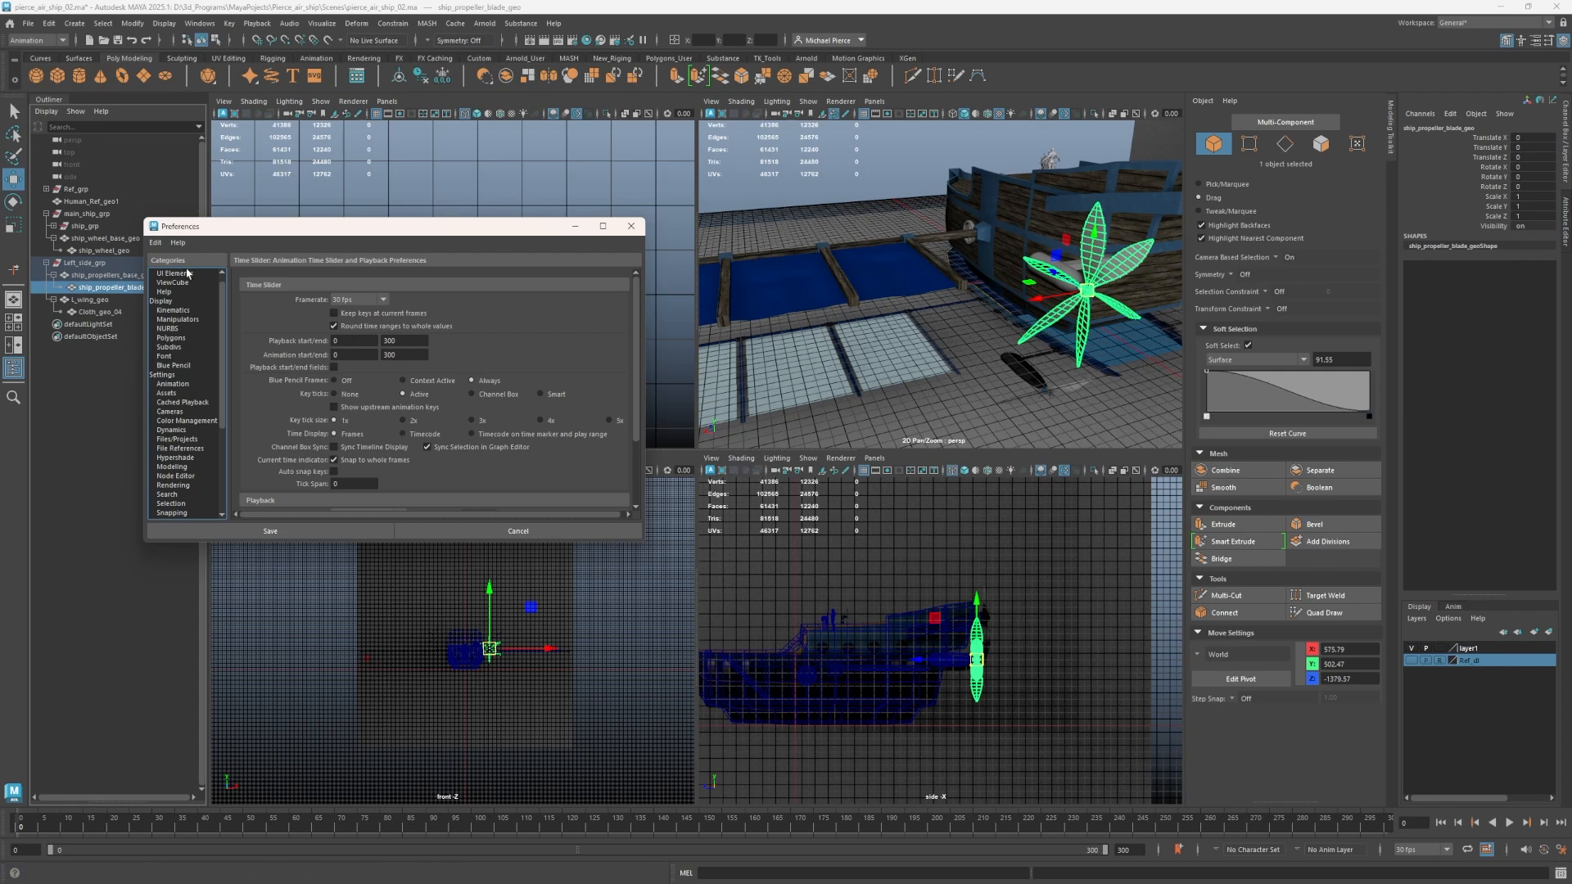
{"action": "left_click", "coordinate": [350, 300]}
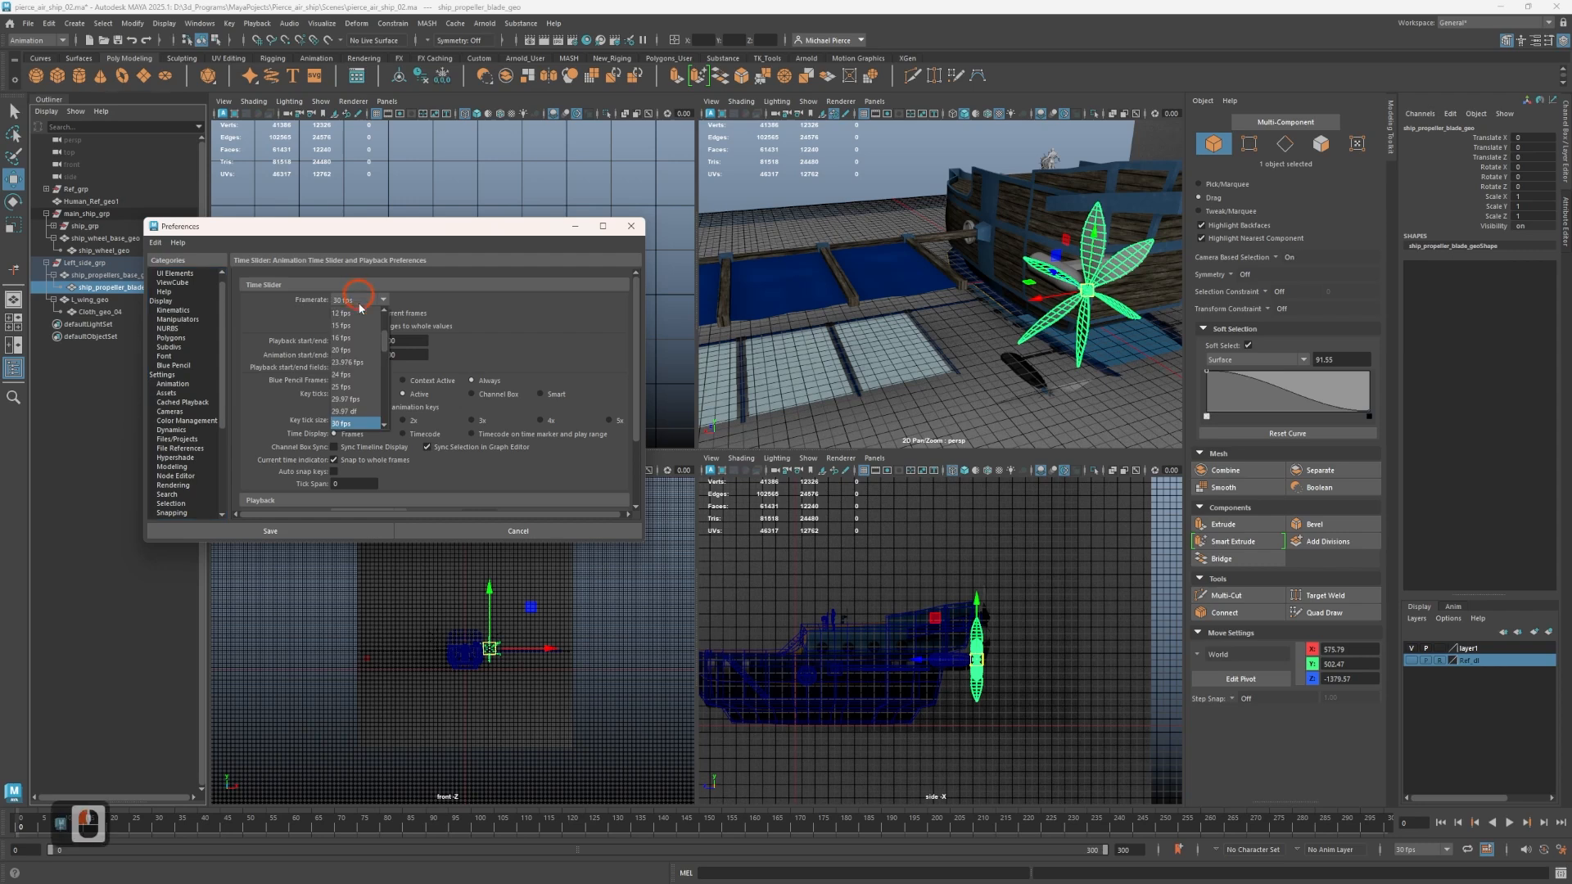
{"action": "left_click", "coordinate": [291, 381]}
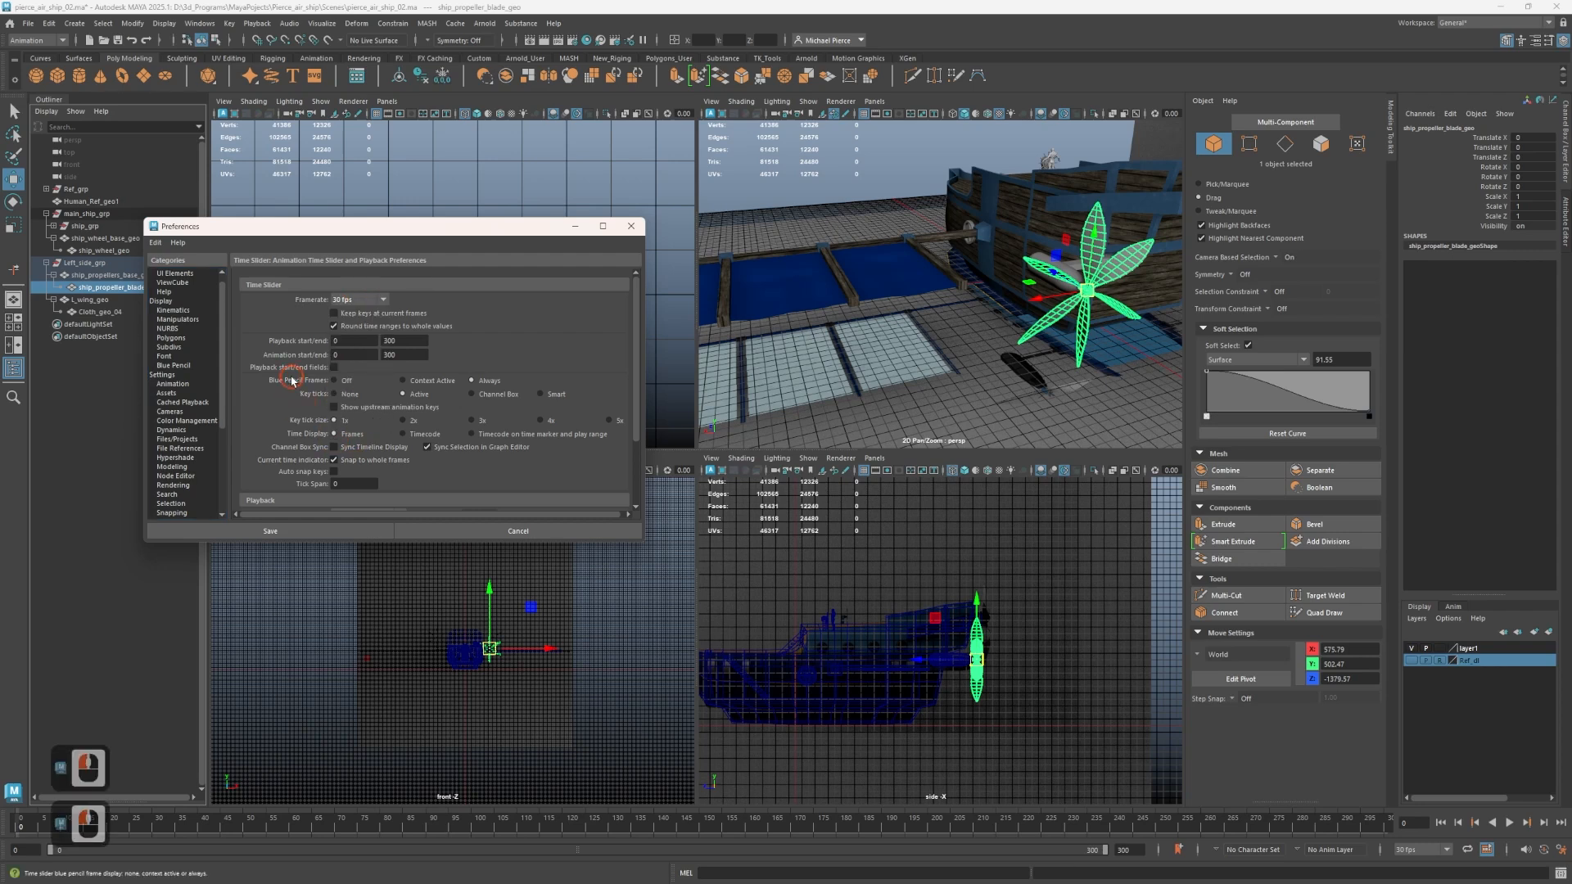
Set the maximum playback speed to Free in the playback preferences and save them.
{"action": "scroll", "coordinate": [299, 381], "scroll_direction": "down", "scroll_amount": 3}
{"action": "scroll", "coordinate": [301, 381], "scroll_direction": "up", "scroll_amount": 2}
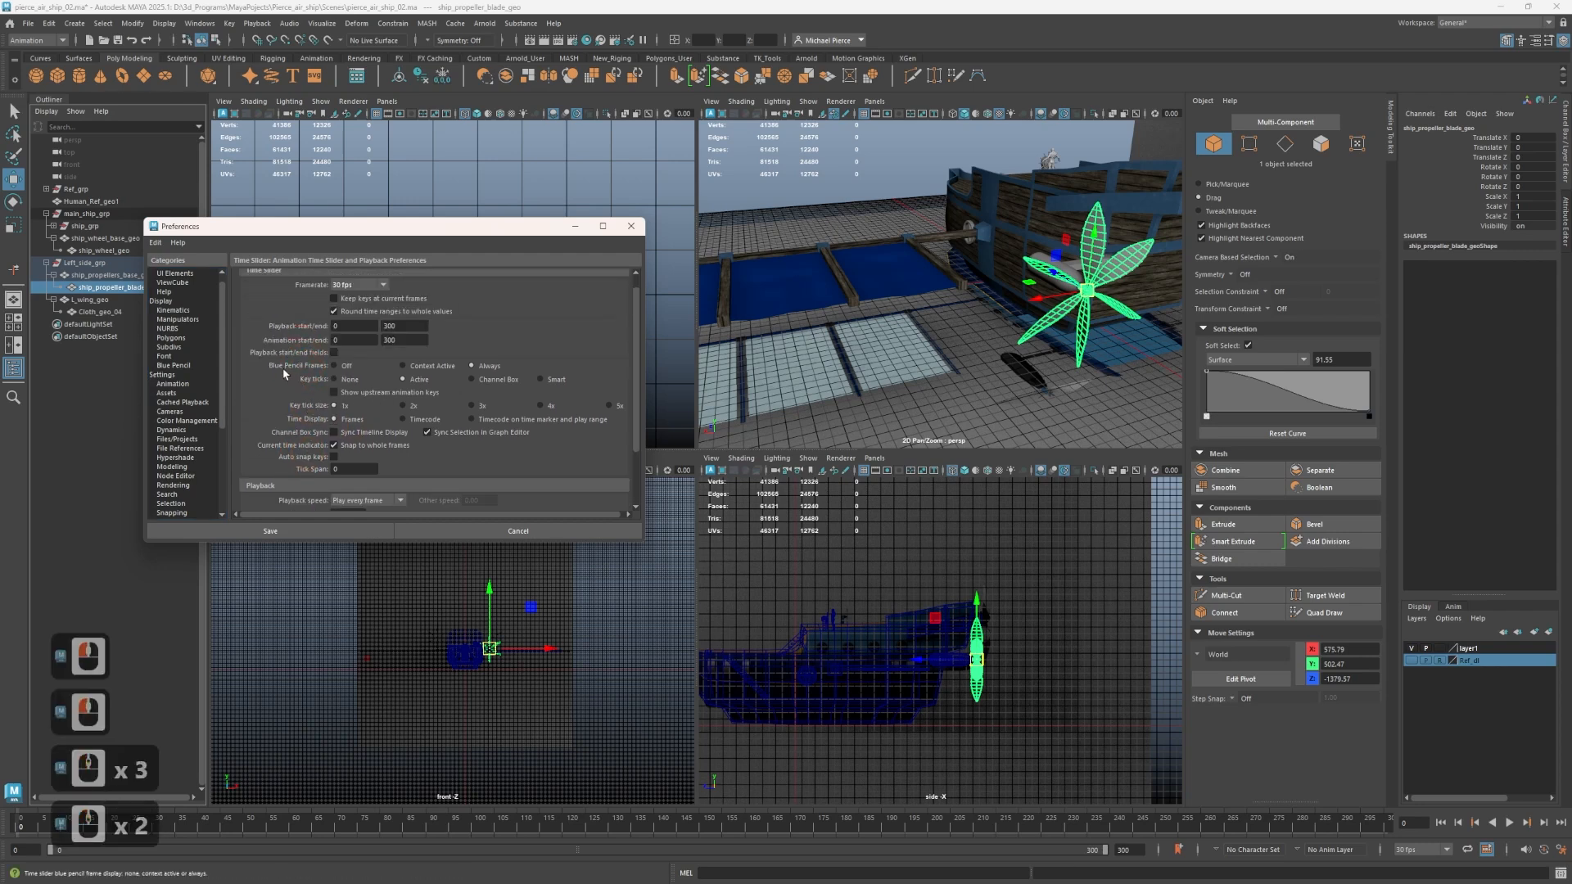
{"action": "scroll", "coordinate": [310, 418], "scroll_direction": "down", "scroll_amount": 3}
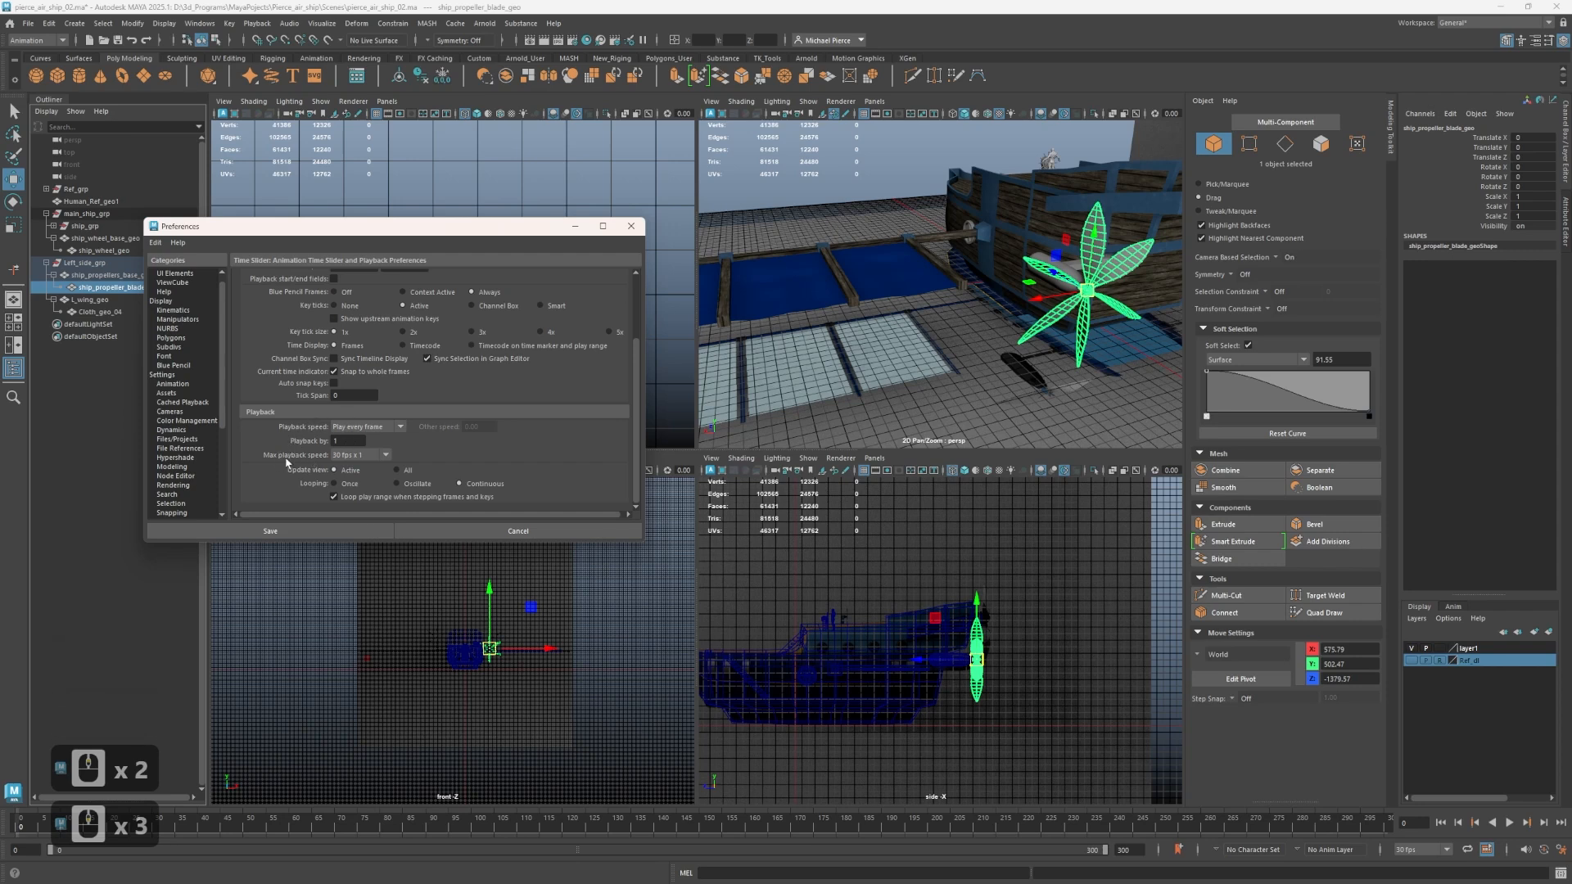
{"action": "left_click", "coordinate": [345, 455]}
{"action": "left_click", "coordinate": [336, 473]}
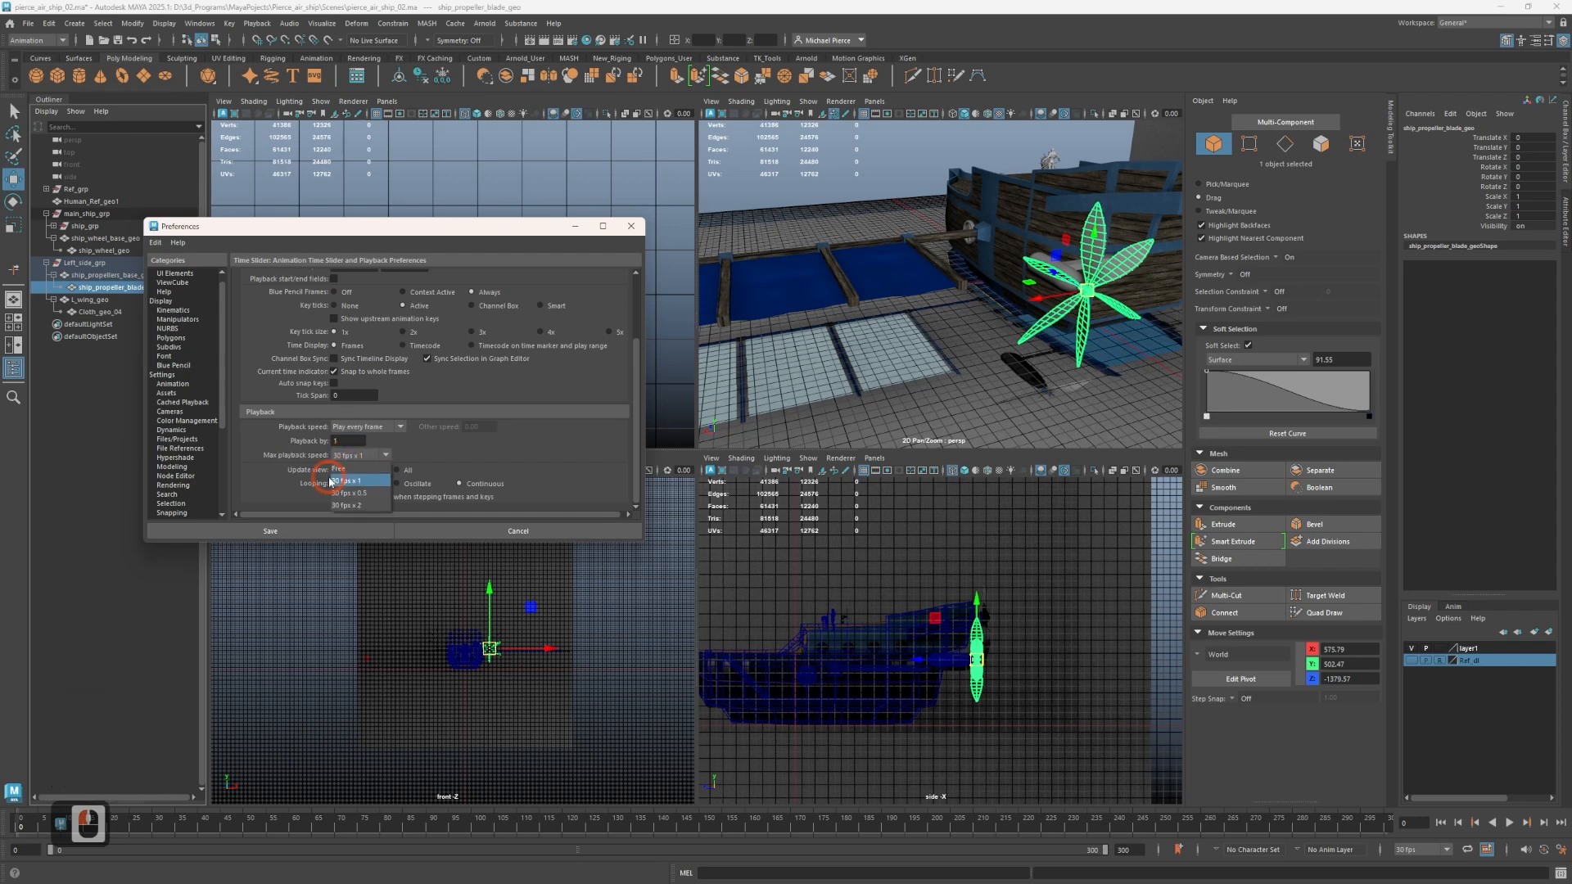
{"action": "left_click", "coordinate": [279, 530]}
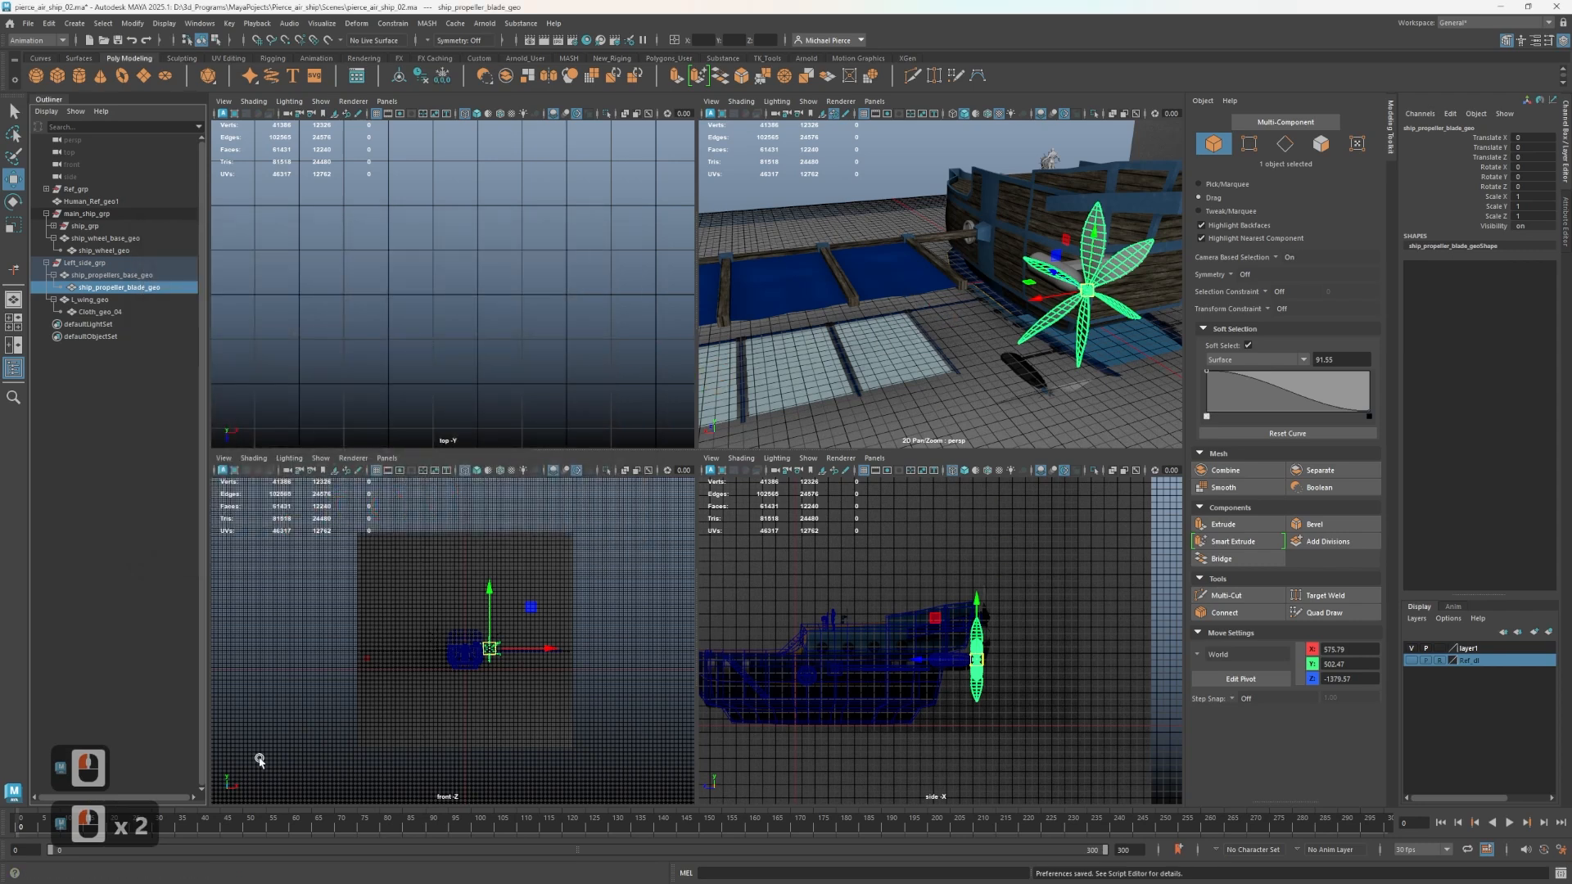
Set a key on all channels of the propeller blade at frame 0, and undo that keying.
{"action": "scroll", "coordinate": [921, 242], "scroll_direction": "up", "scroll_amount": 2}
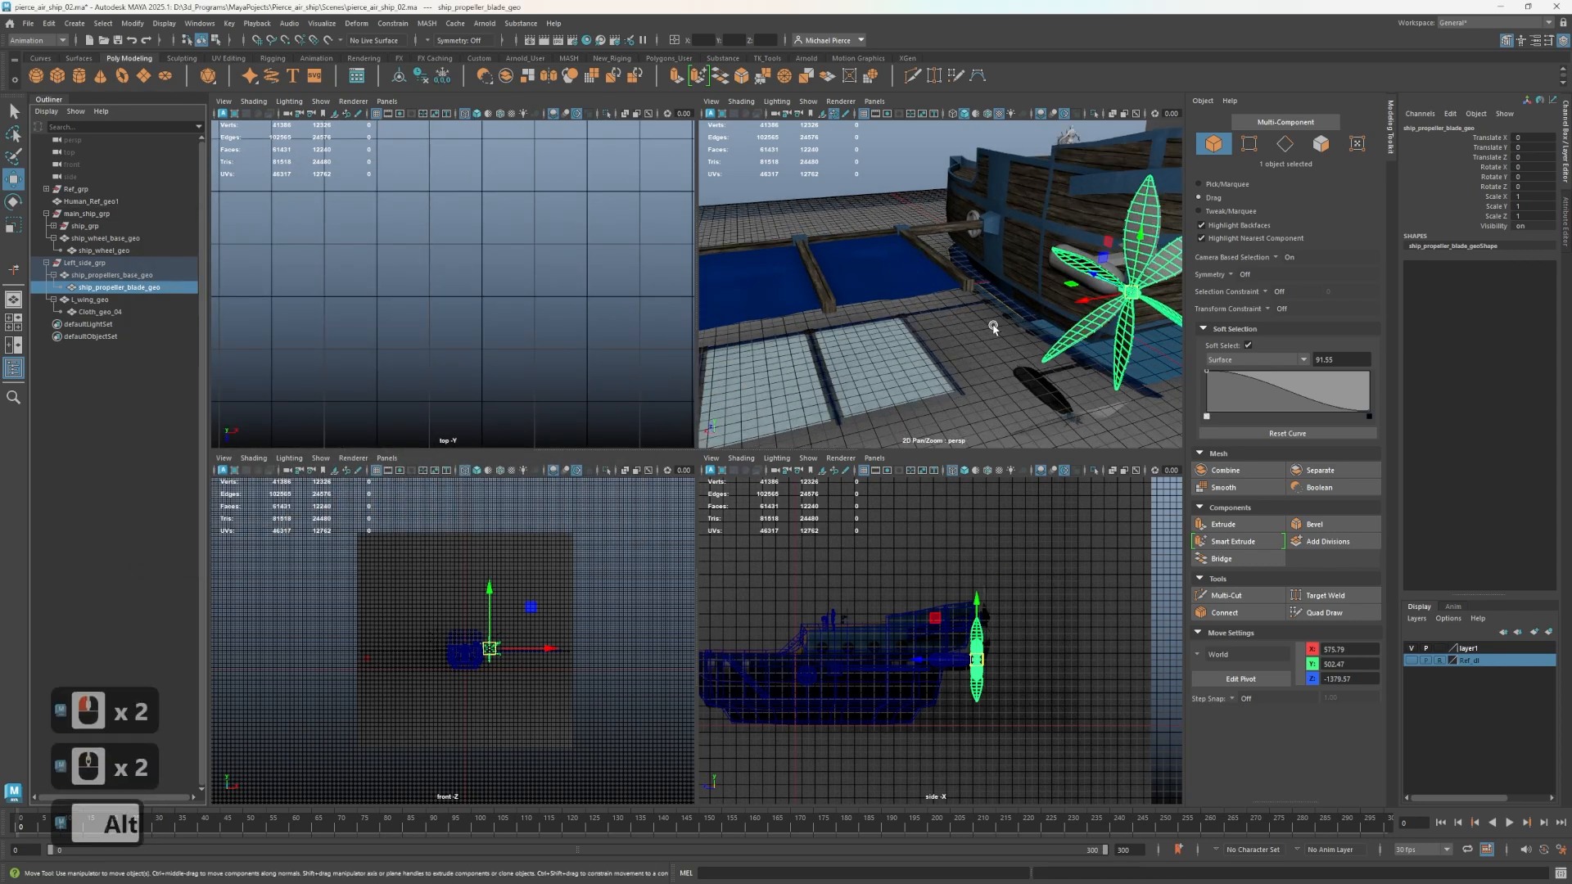
{"action": "middle_click_drag", "start_coordinate": [994, 327], "coordinate": [905, 309], "text": "alt"}
{"action": "left_click_drag", "start_coordinate": [906, 308], "coordinate": [941, 312], "text": "alt"}
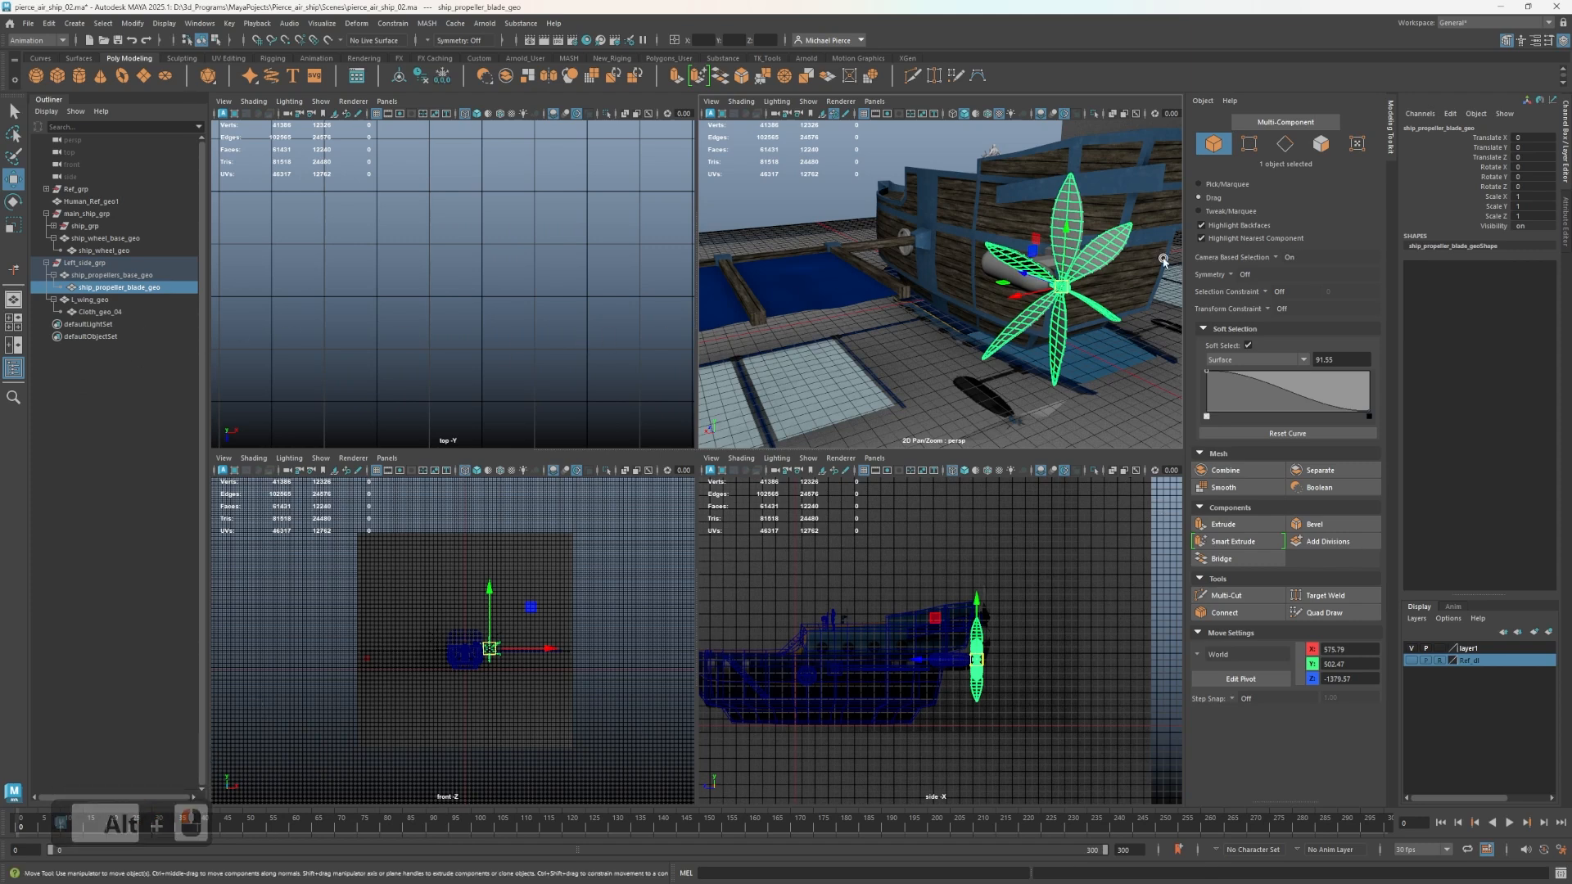
{"action": "key", "text": "s"}
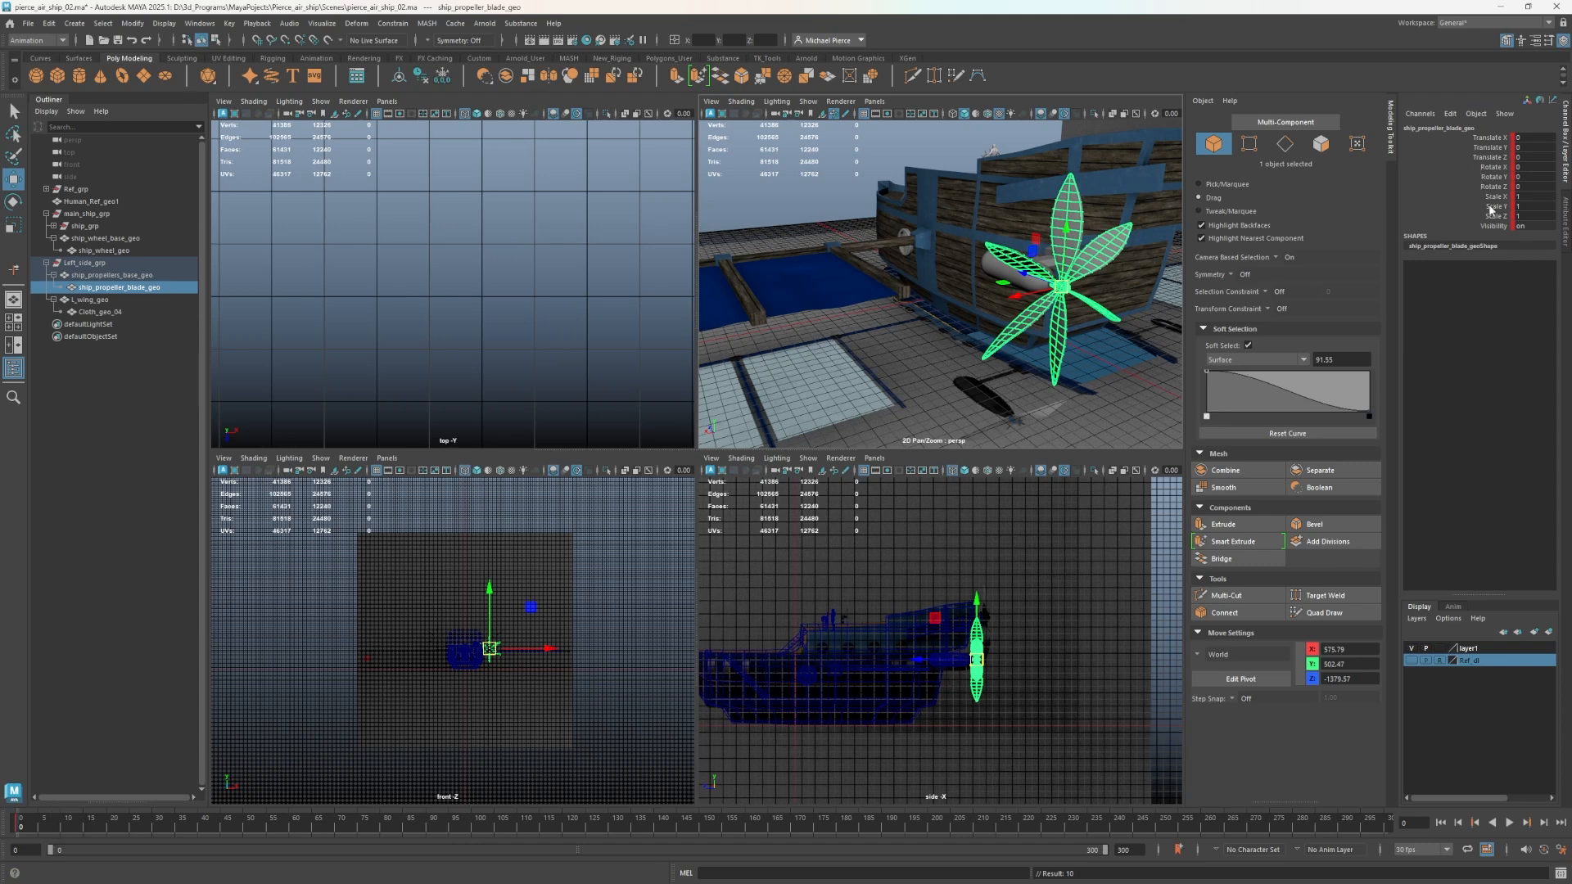
{"action": "key", "text": "ctrl"}
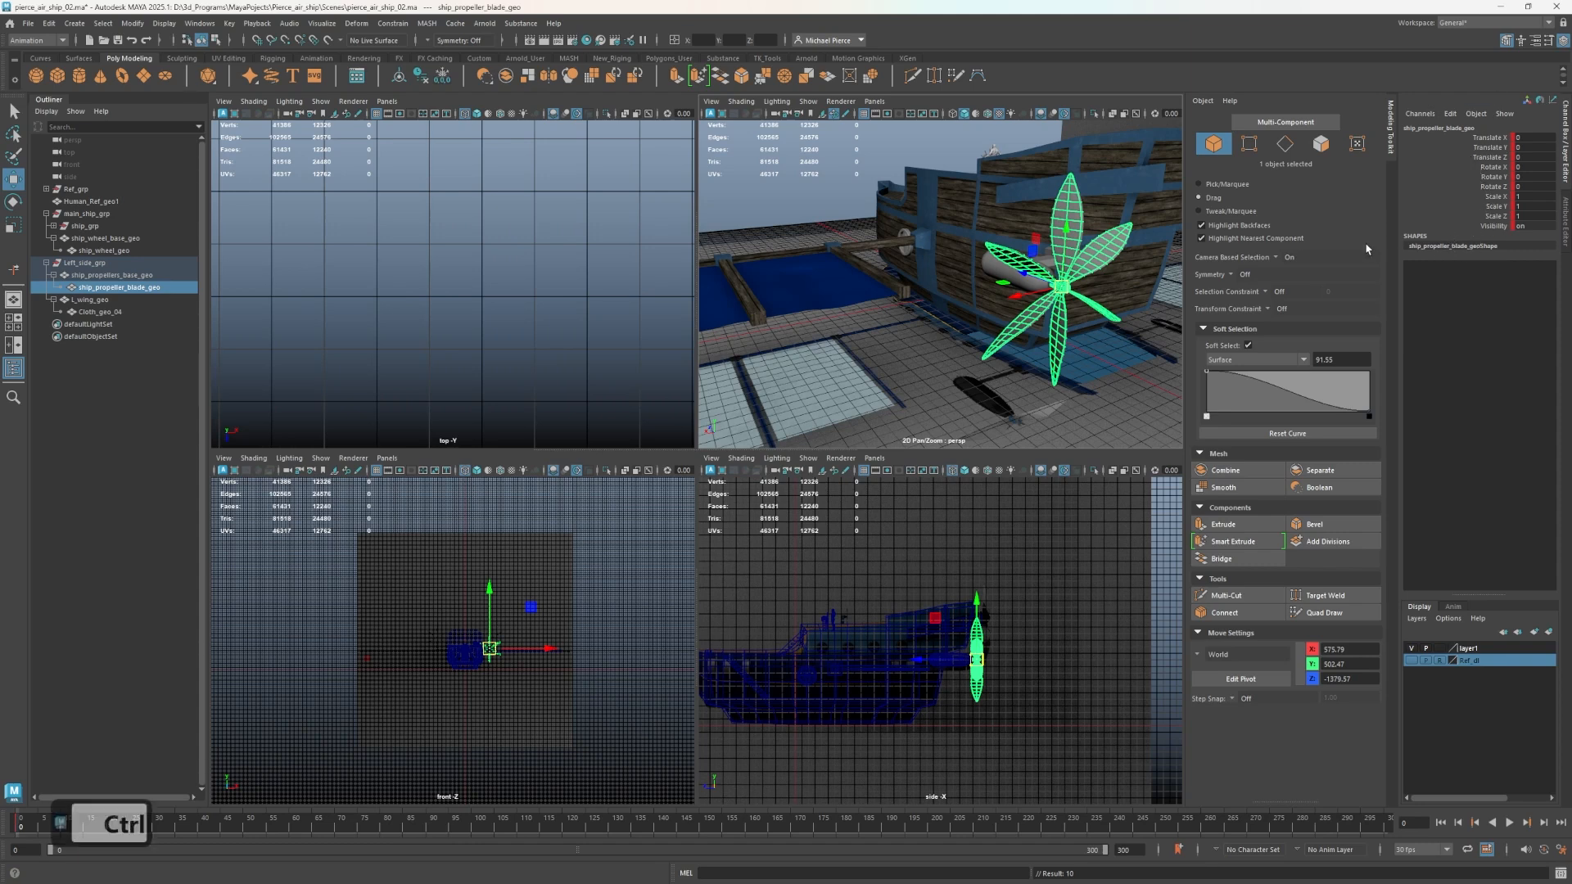
{"action": "key", "text": "ctrl+z"}
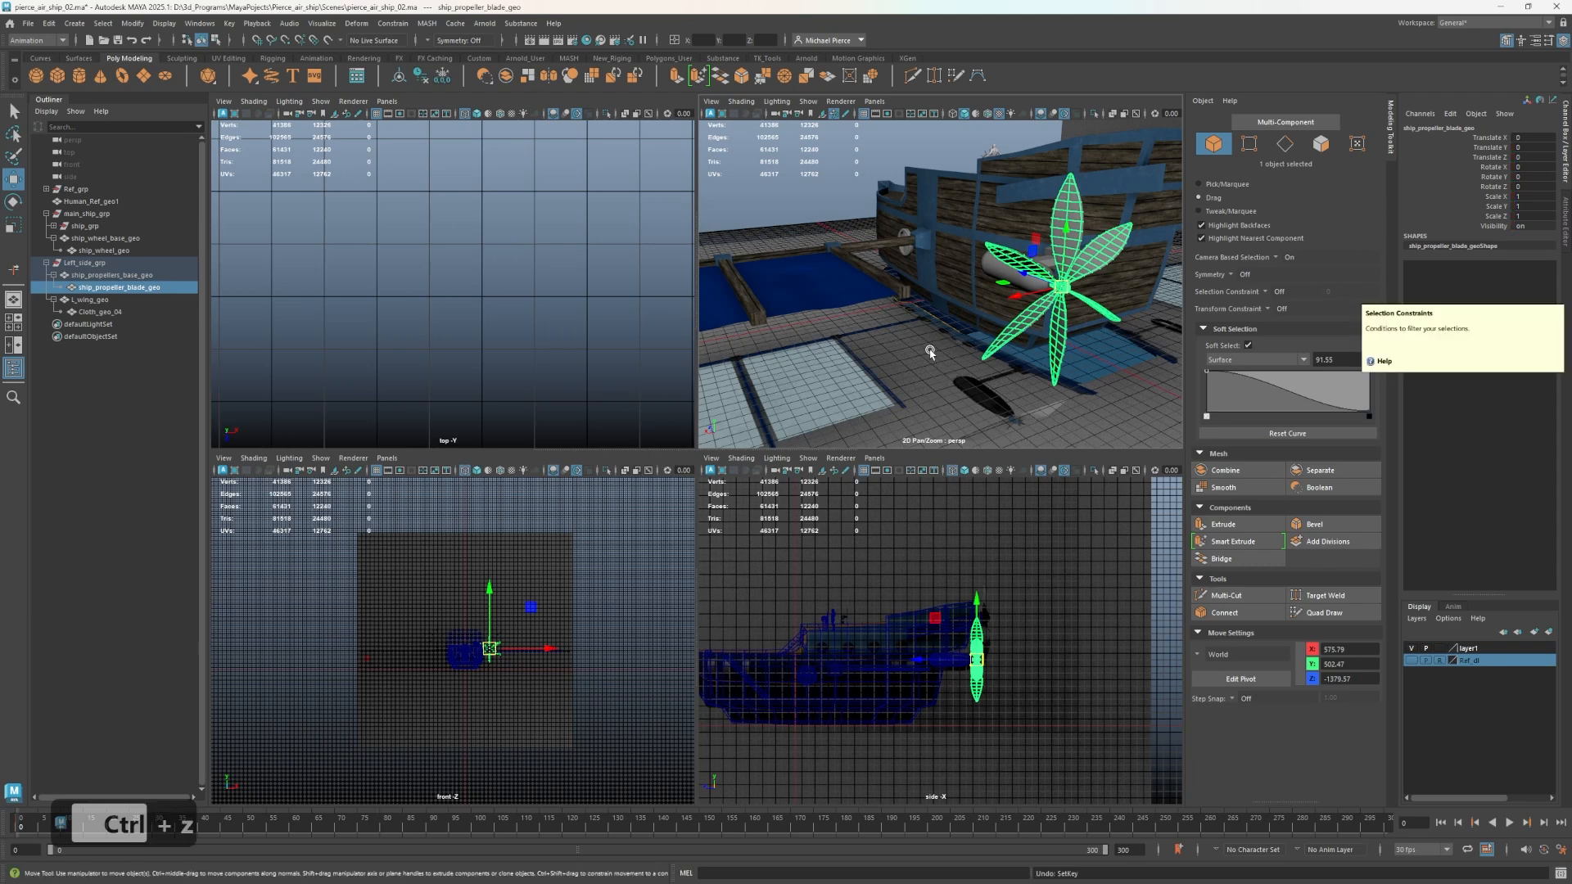
Key only the rotation channels of ship_propeller_blade_geo at frame 0.
{"action": "key", "text": "shift"}
{"action": "key", "text": "shift+e"}
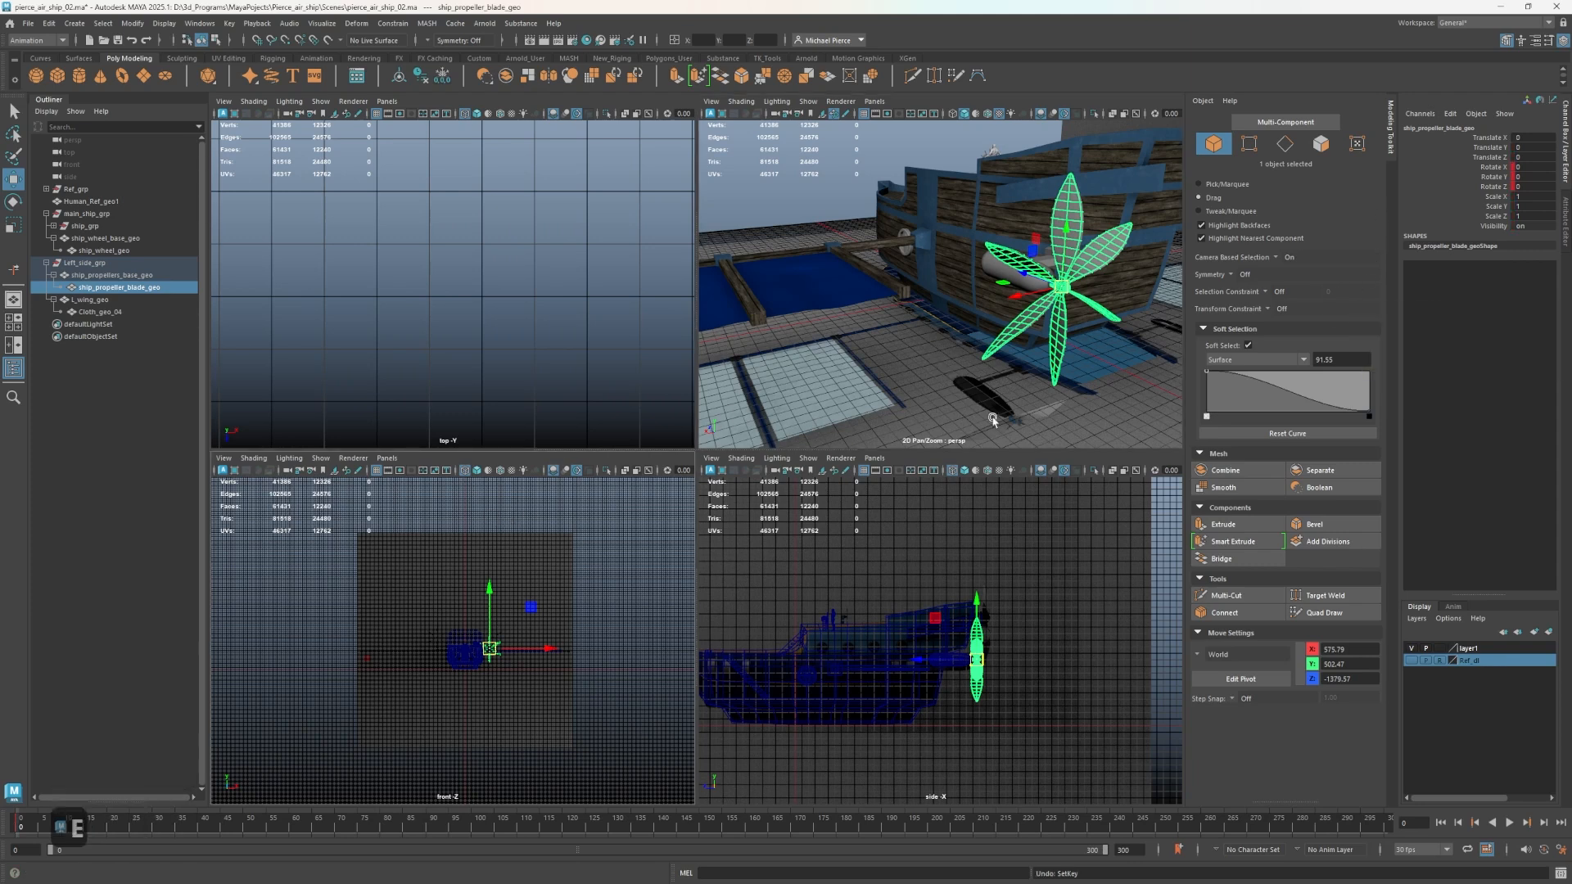
{"action": "left_click", "coordinate": [23, 824]}
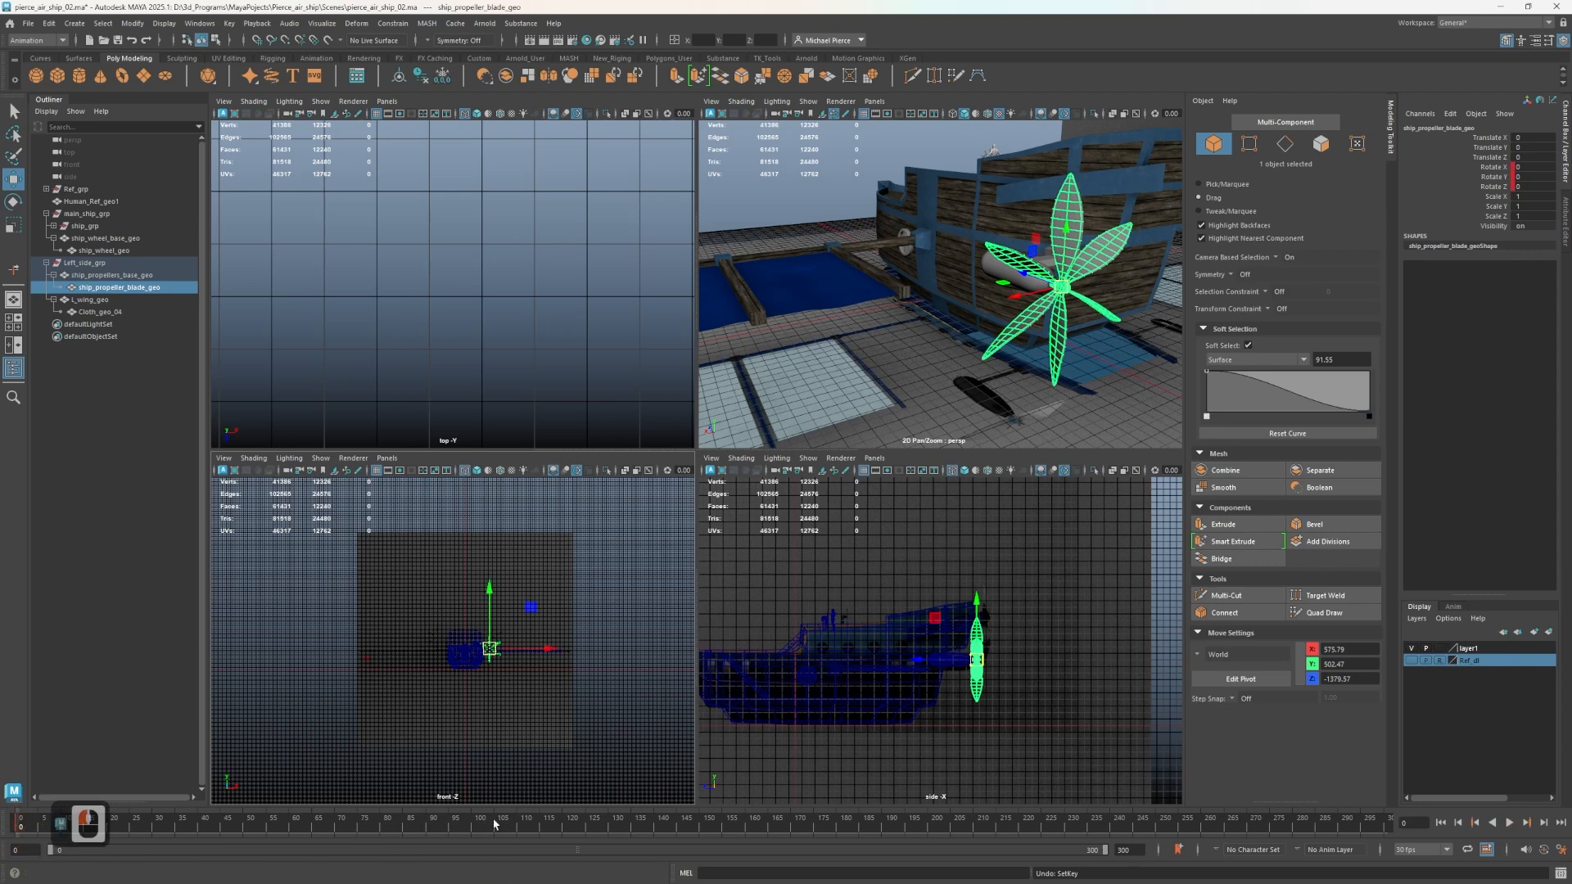
At frame 100, set the propeller blade's Rotate Z to 1080 and key that channel.
{"action": "left_click", "coordinate": [473, 826]}
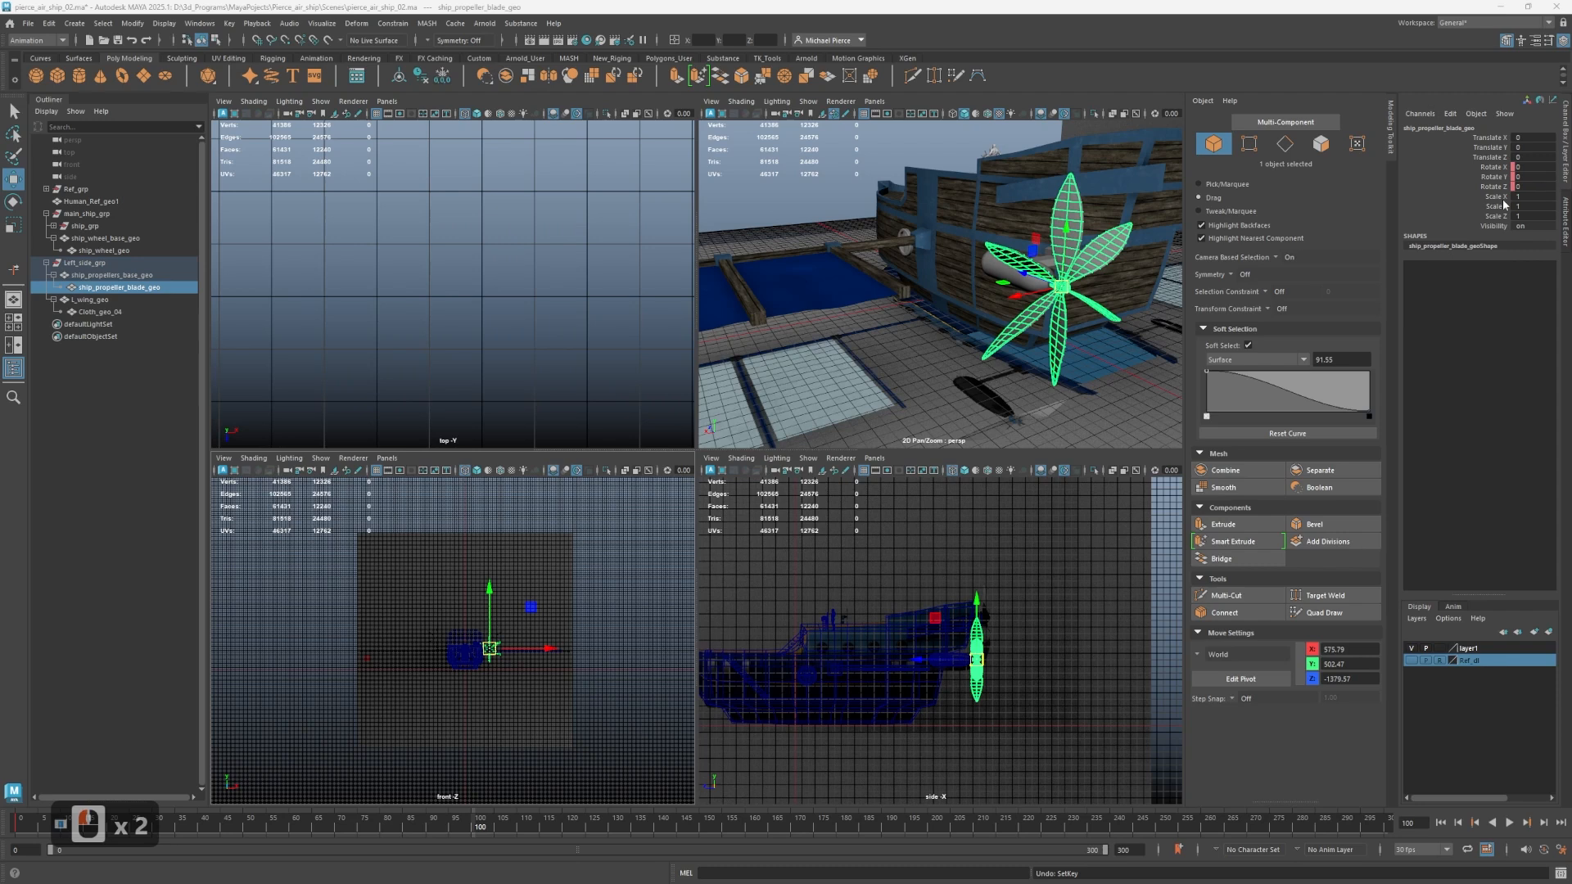
{"action": "type", "text": "1080"}
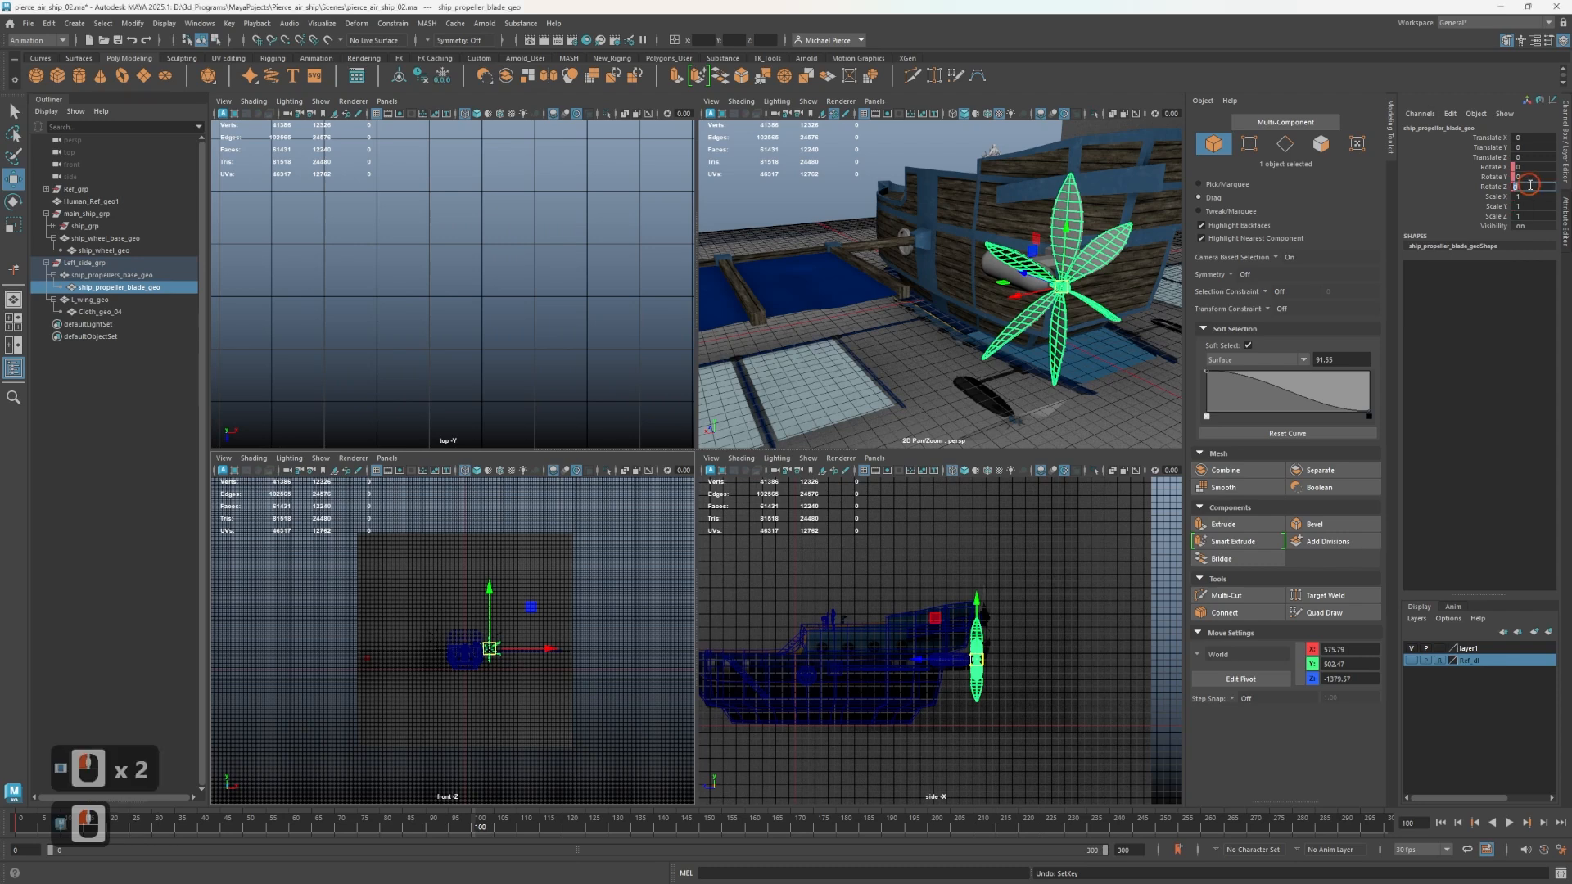
{"action": "left_click", "coordinate": [1474, 354]}
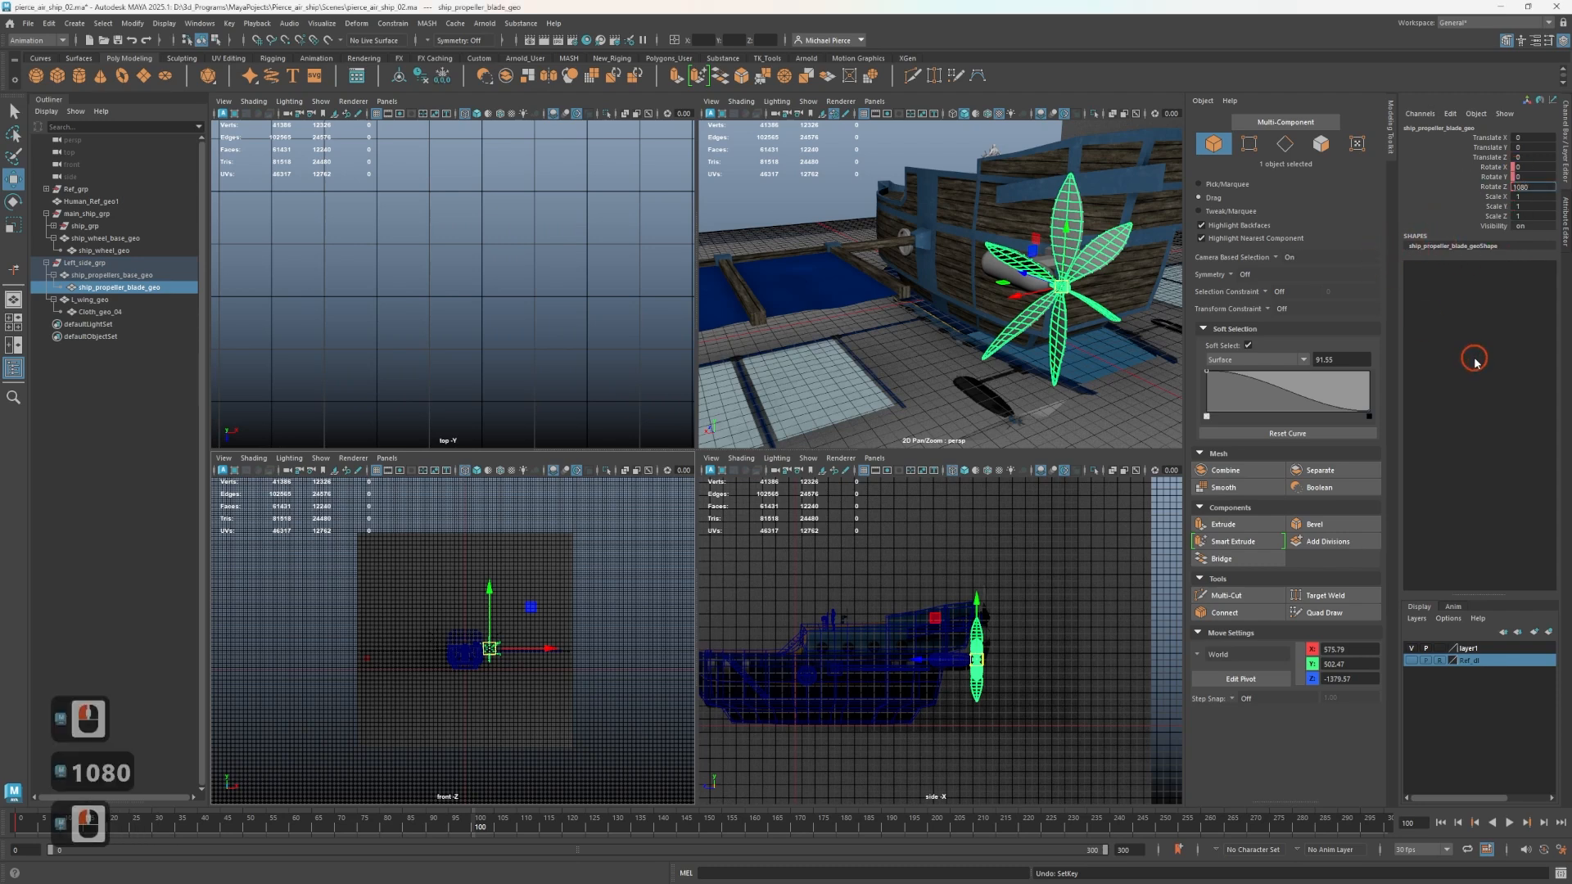
{"action": "key", "text": "Tab"}
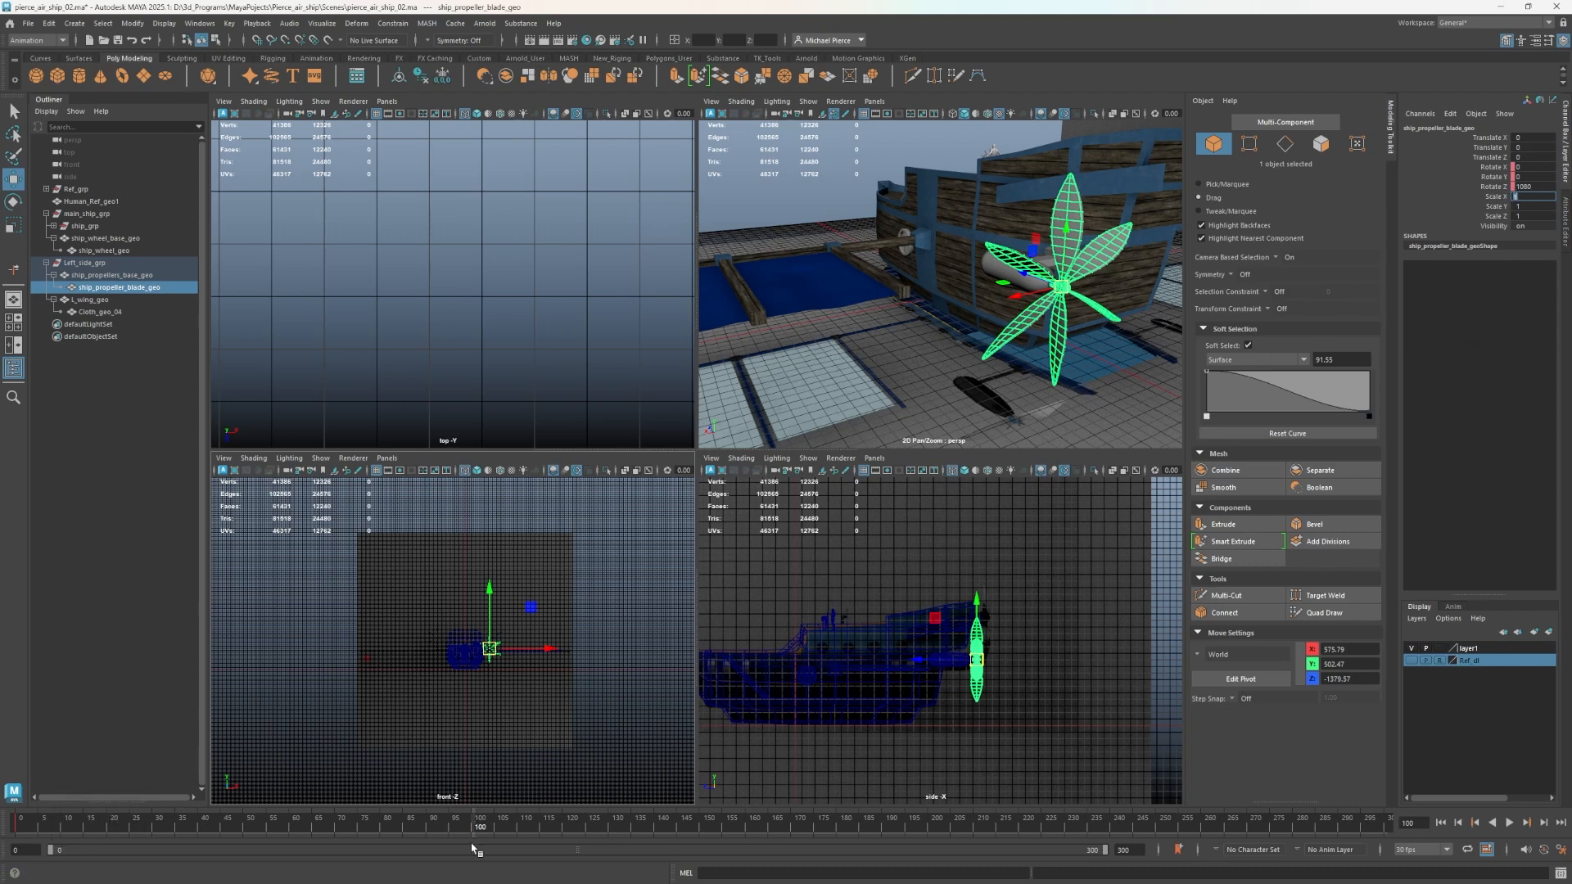
{"action": "right_click", "coordinate": [1472, 187]}
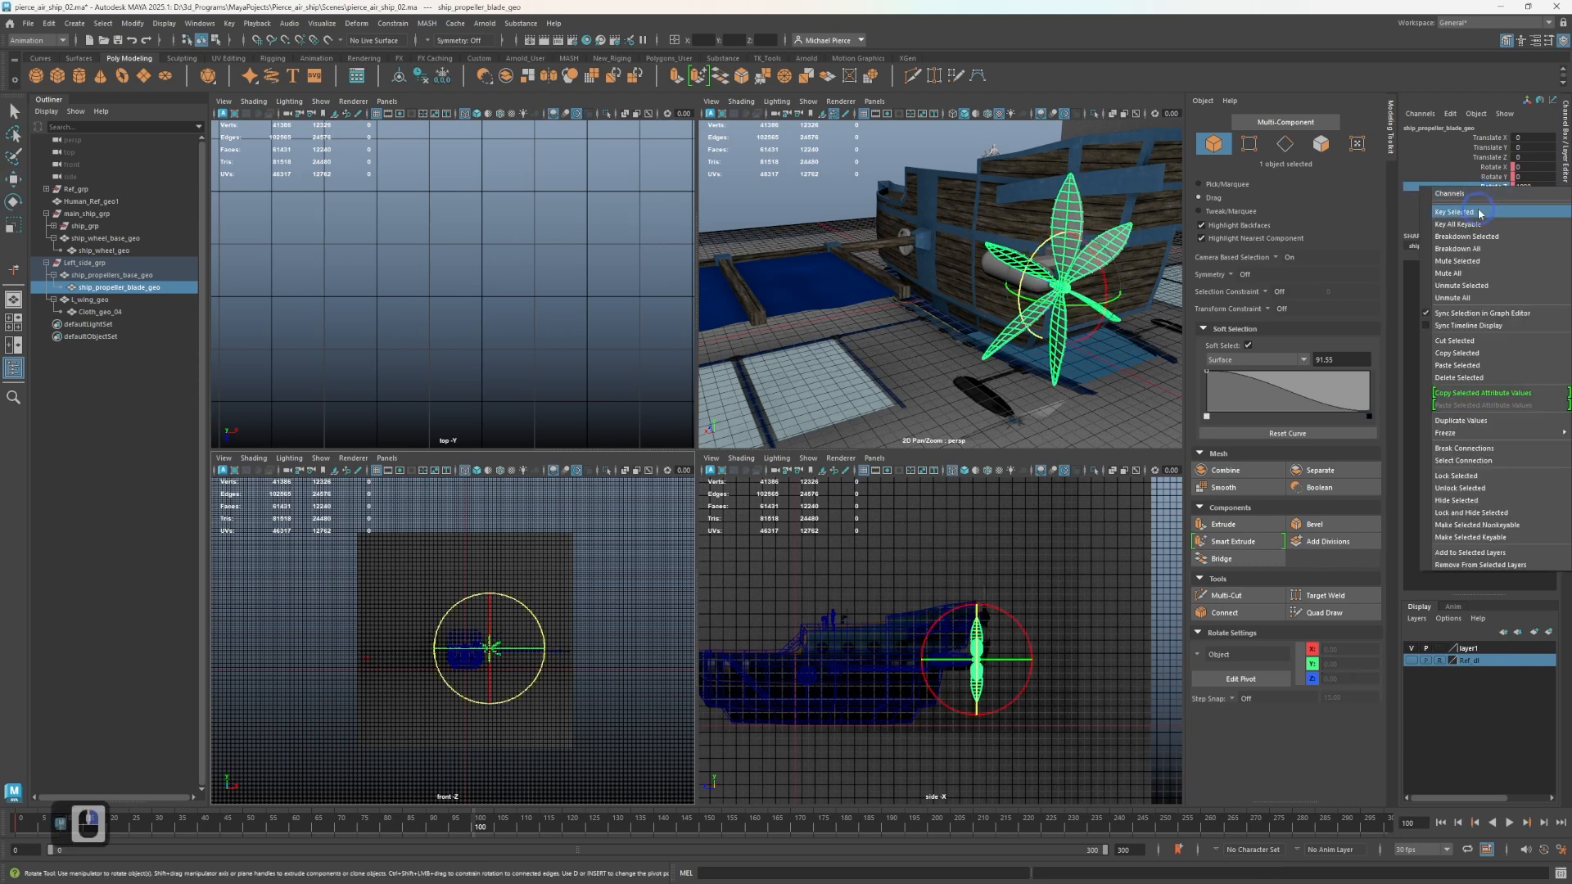
{"action": "left_click", "coordinate": [1462, 166]}
Turn on automatic keyframing, try a slight rotation of the propeller blade about X, and undo the rotation.
{"action": "left_click", "coordinate": [1543, 852]}
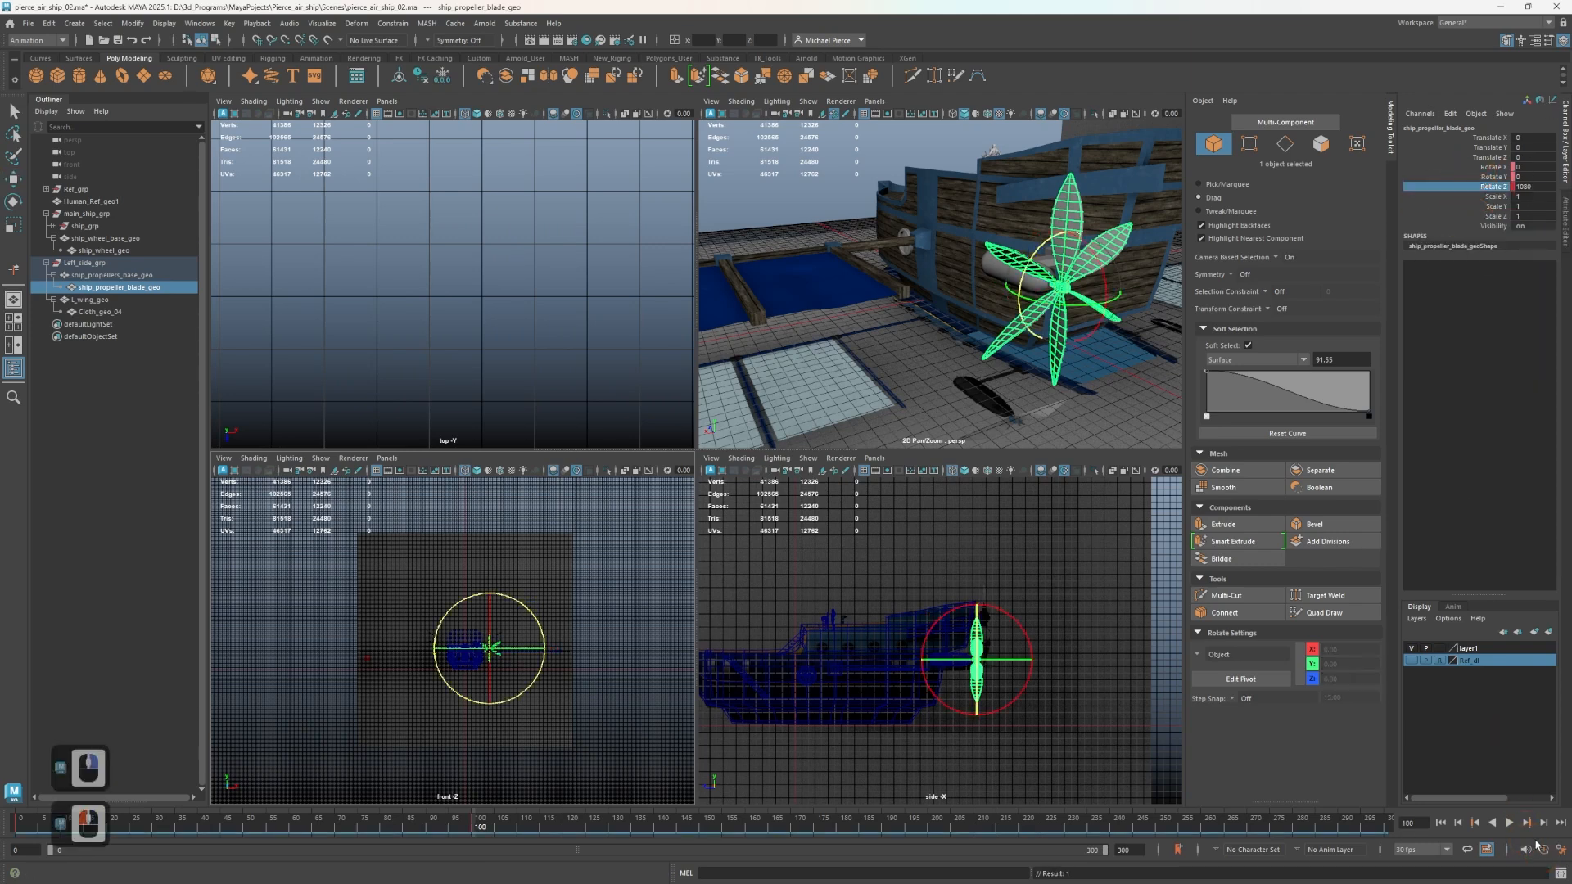
{"action": "left_click", "coordinate": [1545, 850]}
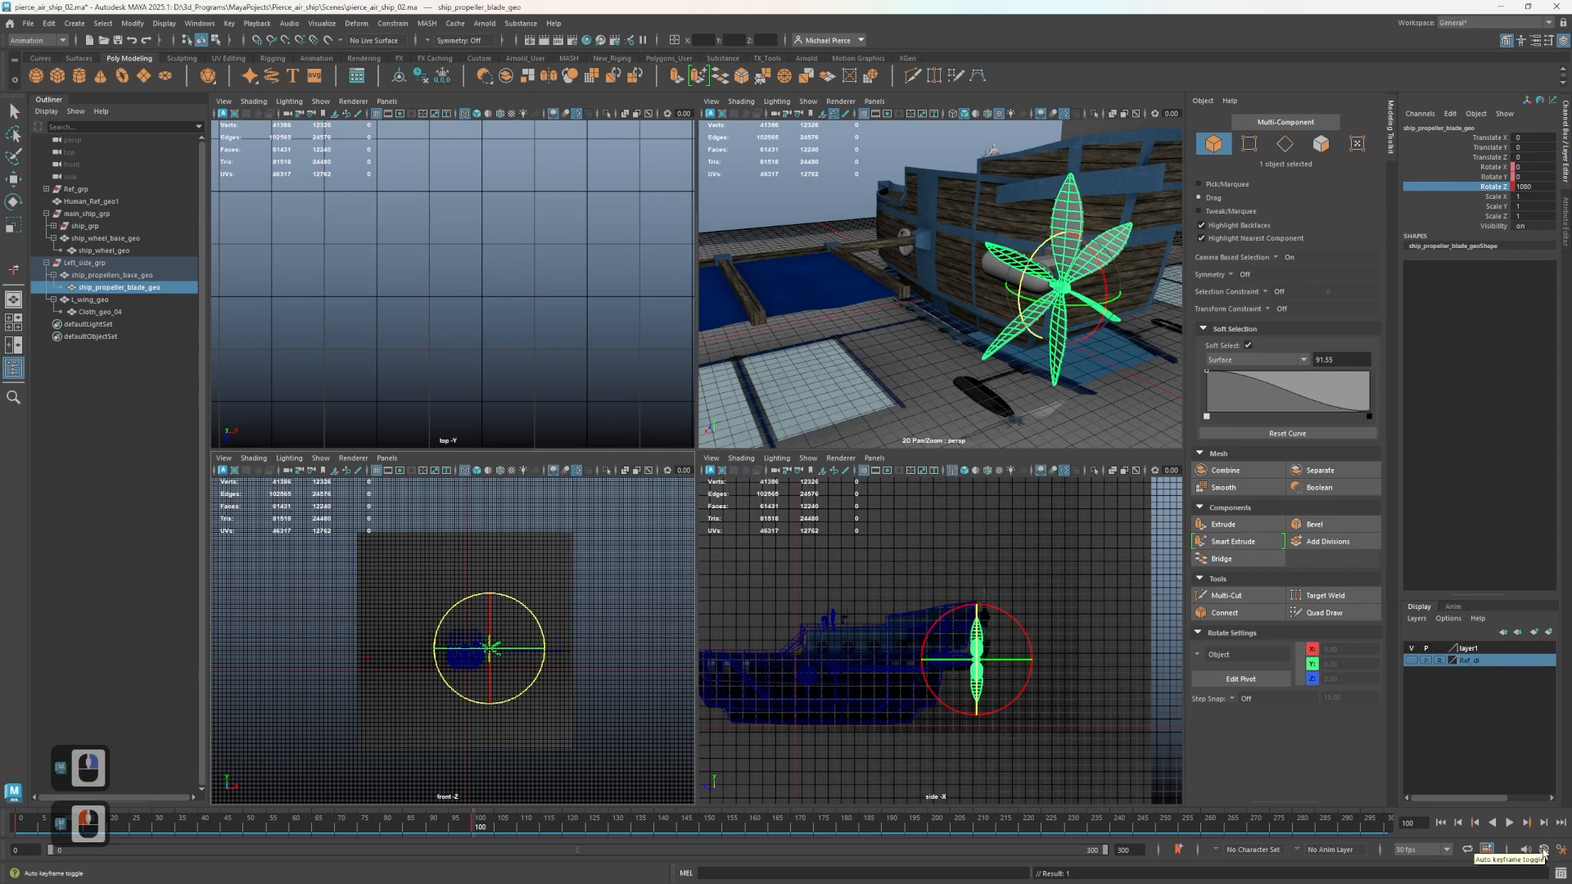
{"action": "left_click", "coordinate": [1492, 168]}
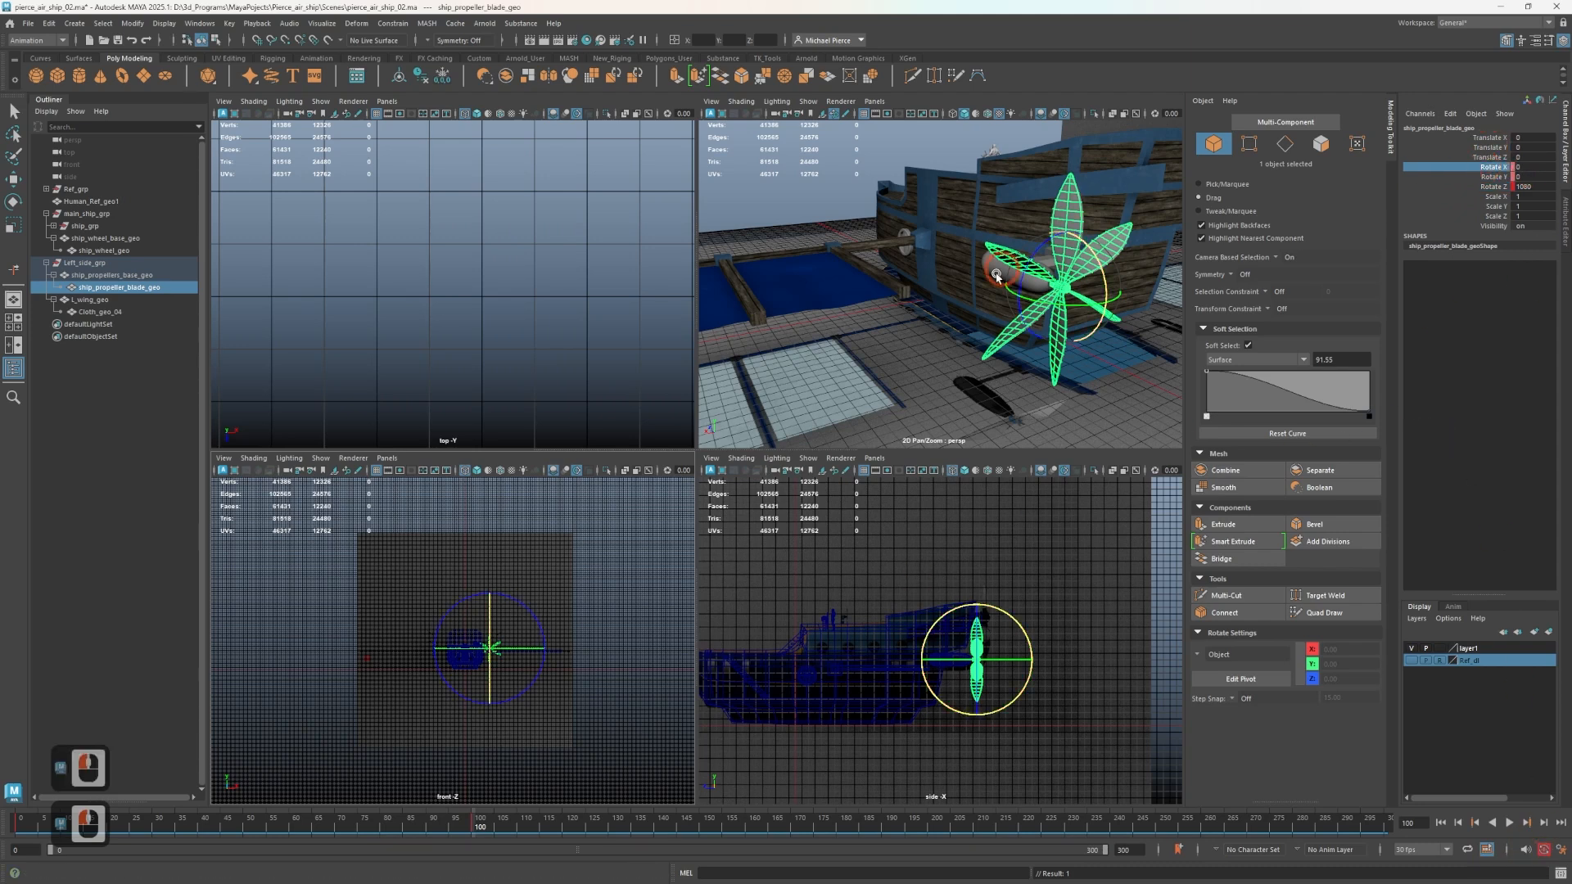
{"action": "left_click_drag", "start_coordinate": [1101, 263], "coordinate": [1107, 281]}
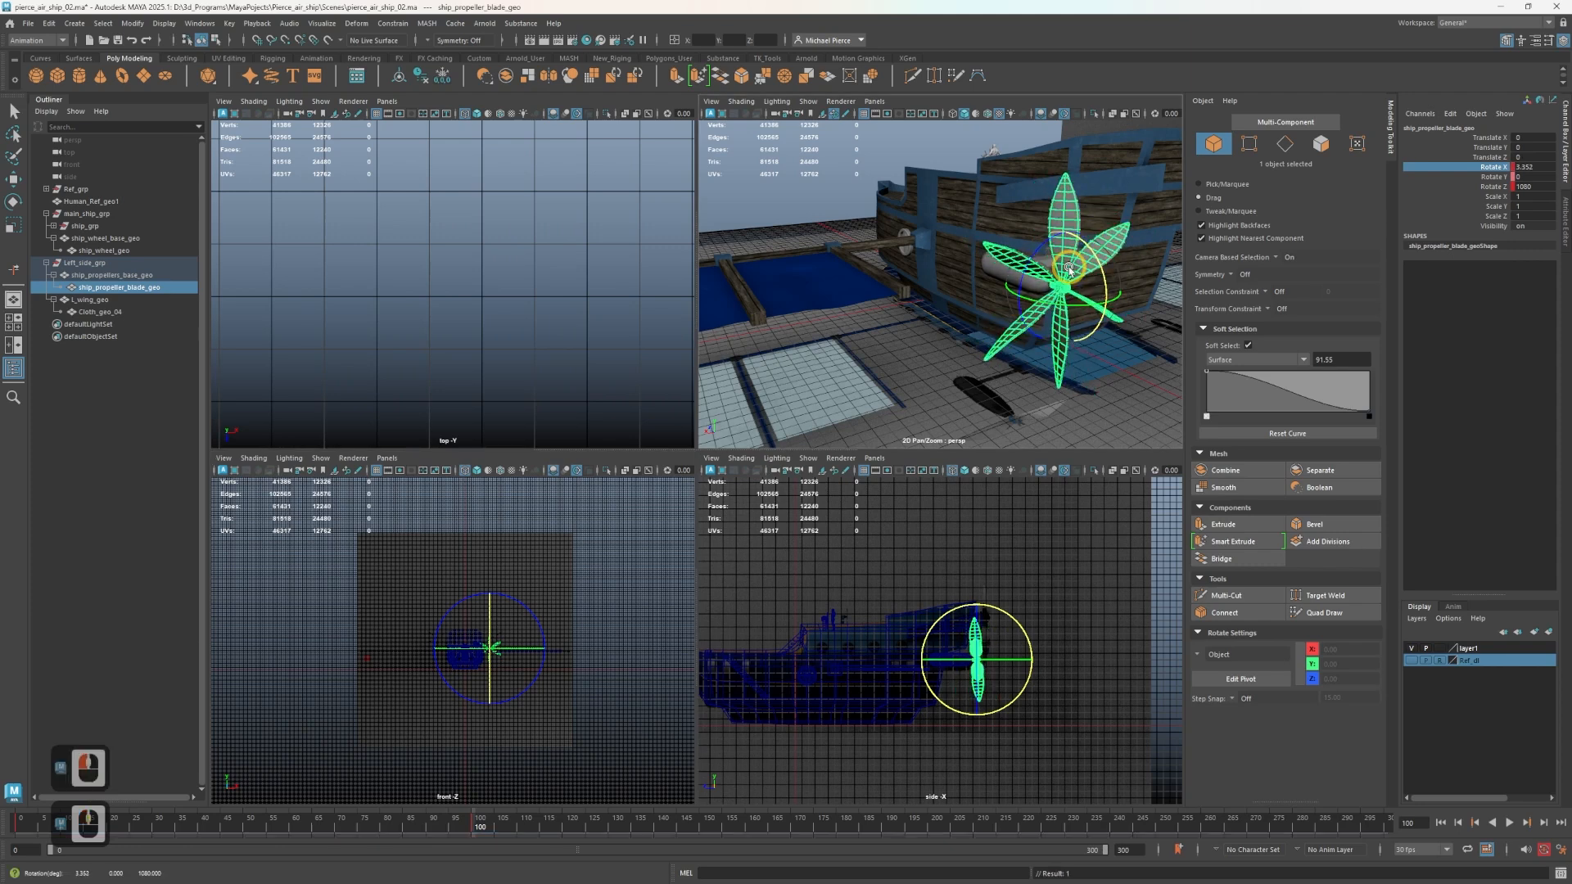
{"action": "key", "text": "ctrl+z"}
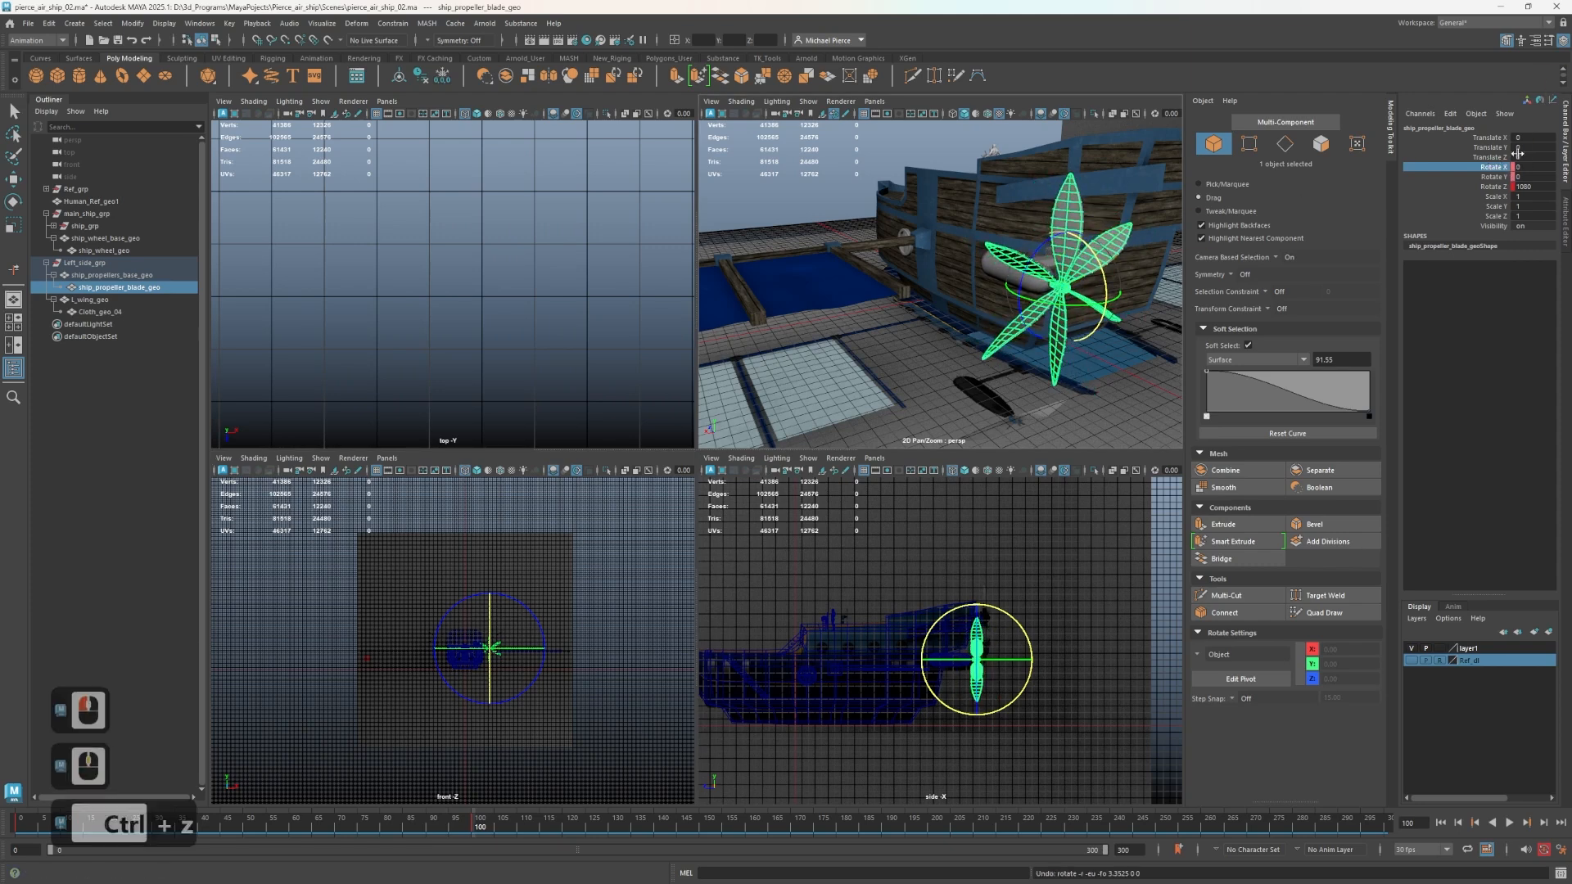
Key all rotation channels of the propeller blade at frame 100.
{"action": "key", "text": "shift"}
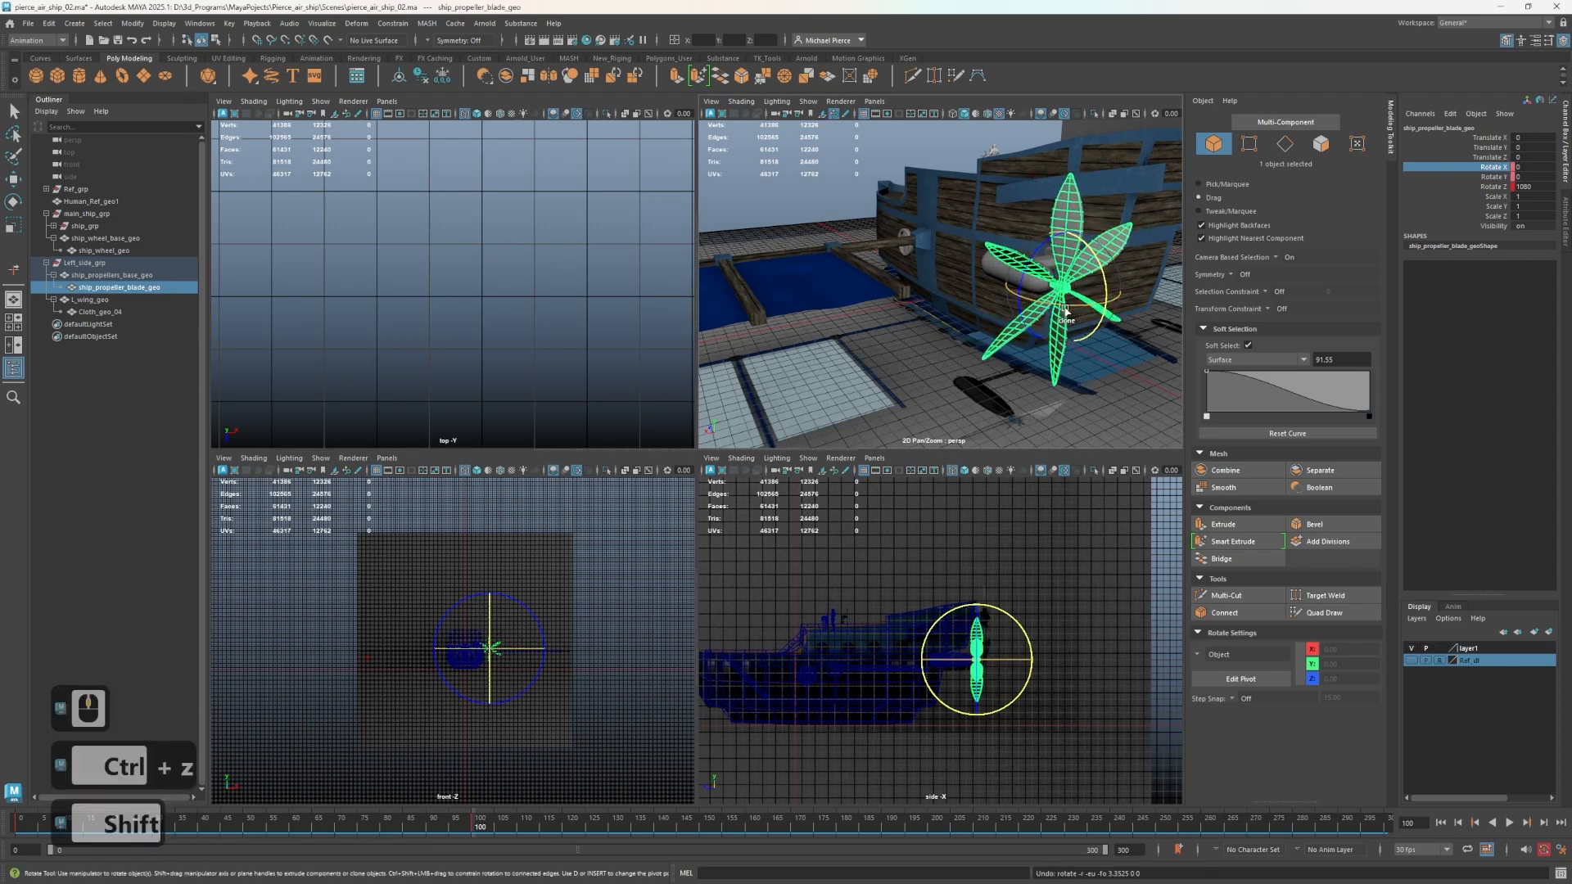
{"action": "key", "text": "e"}
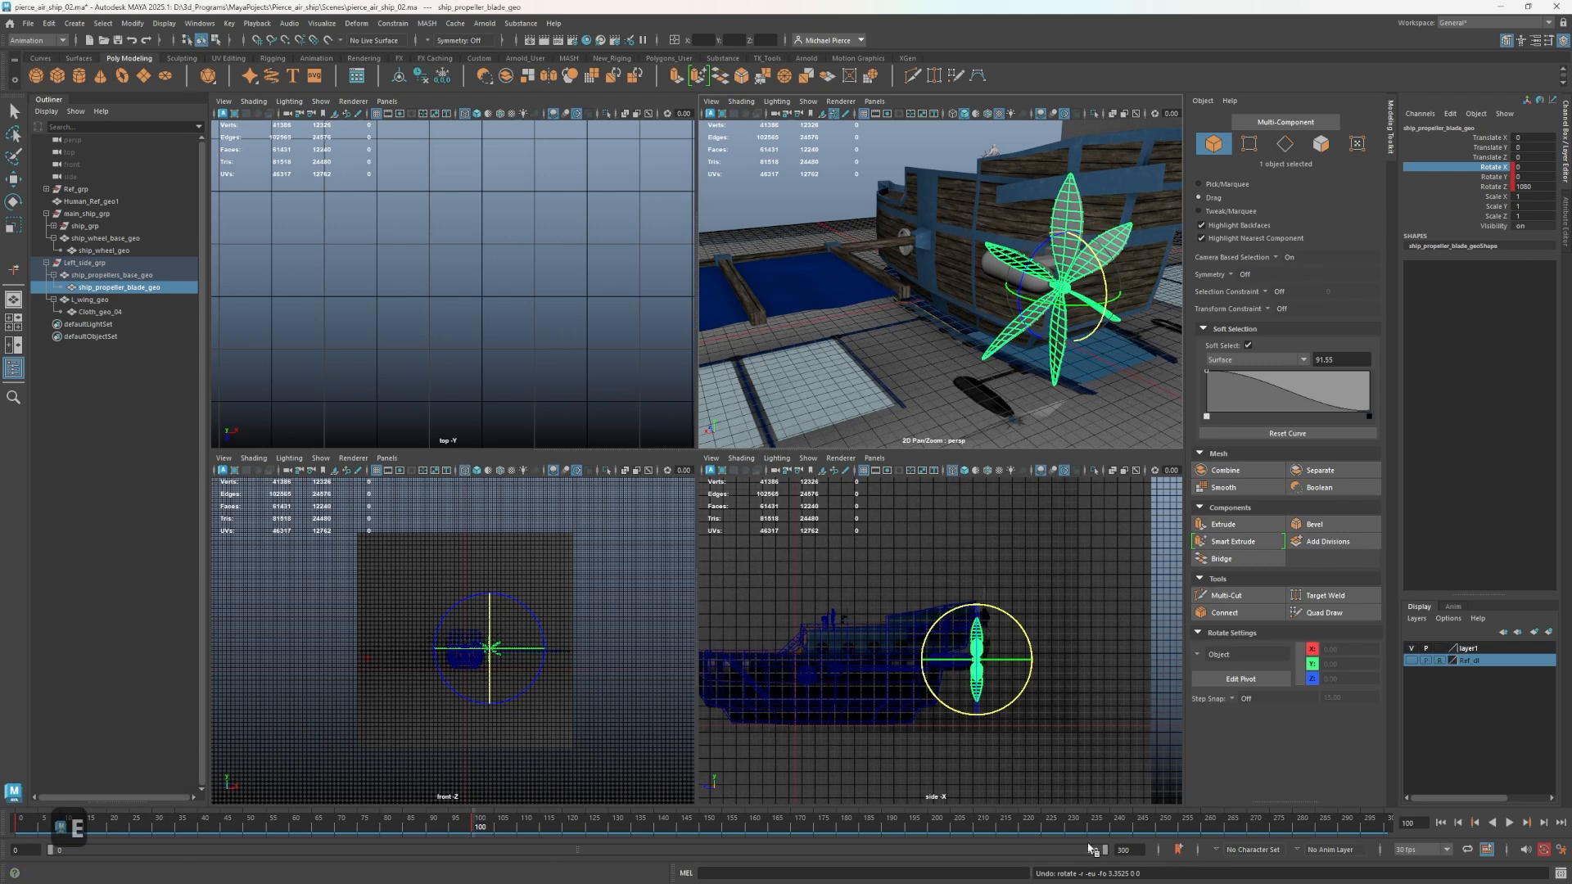
Set the end of the playback range to frame 100 and play the propeller spin.
{"action": "double_click", "coordinate": [1145, 851]}
{"action": "type", "text": "100"}
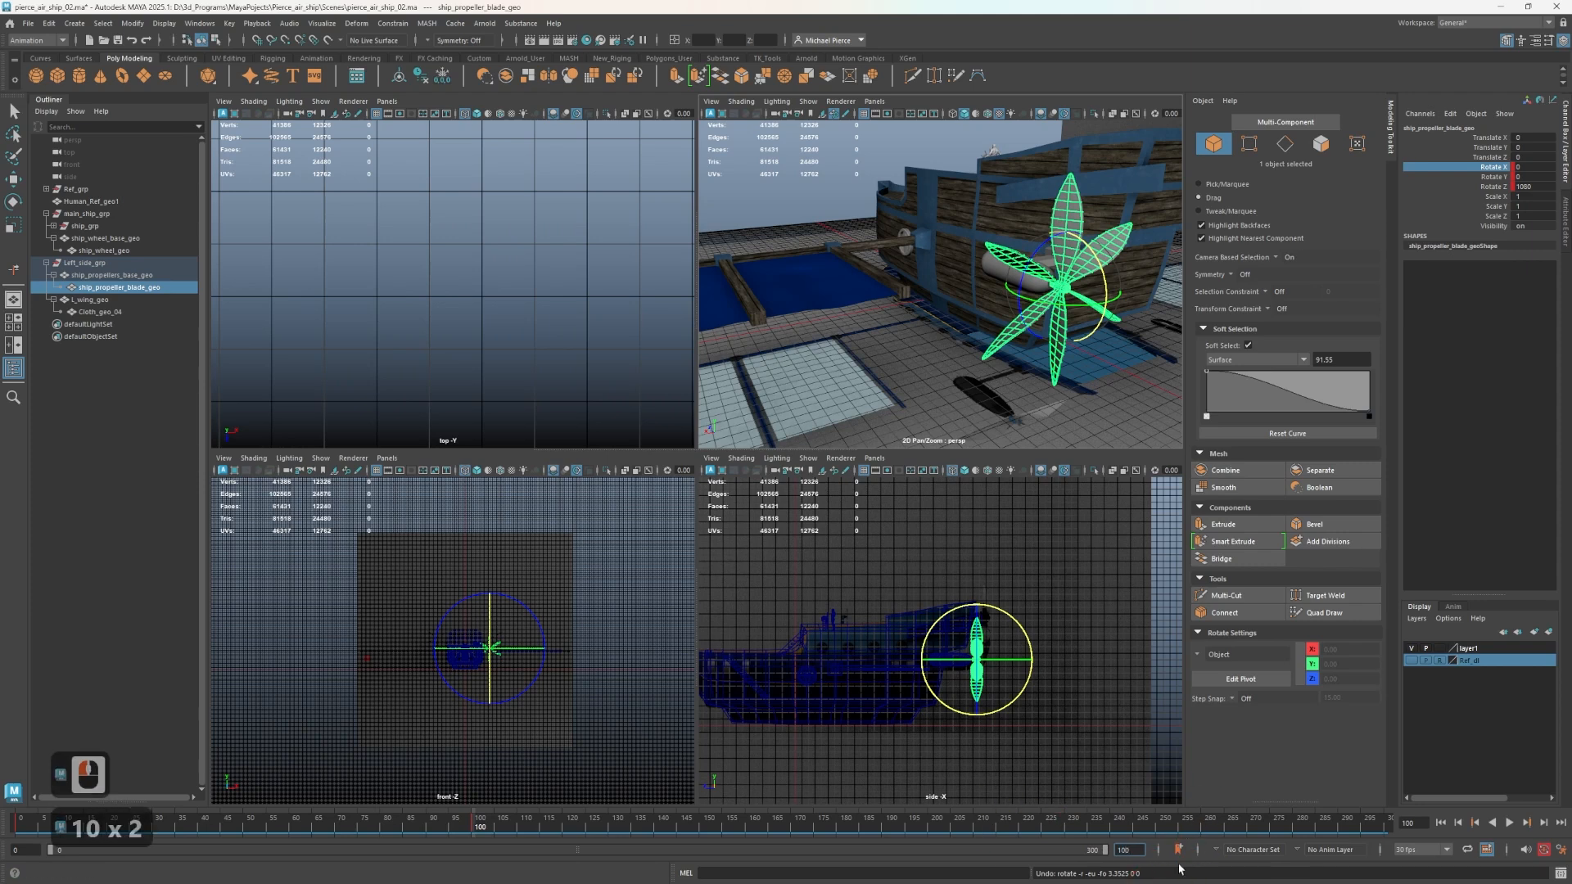
{"action": "key", "text": "Return"}
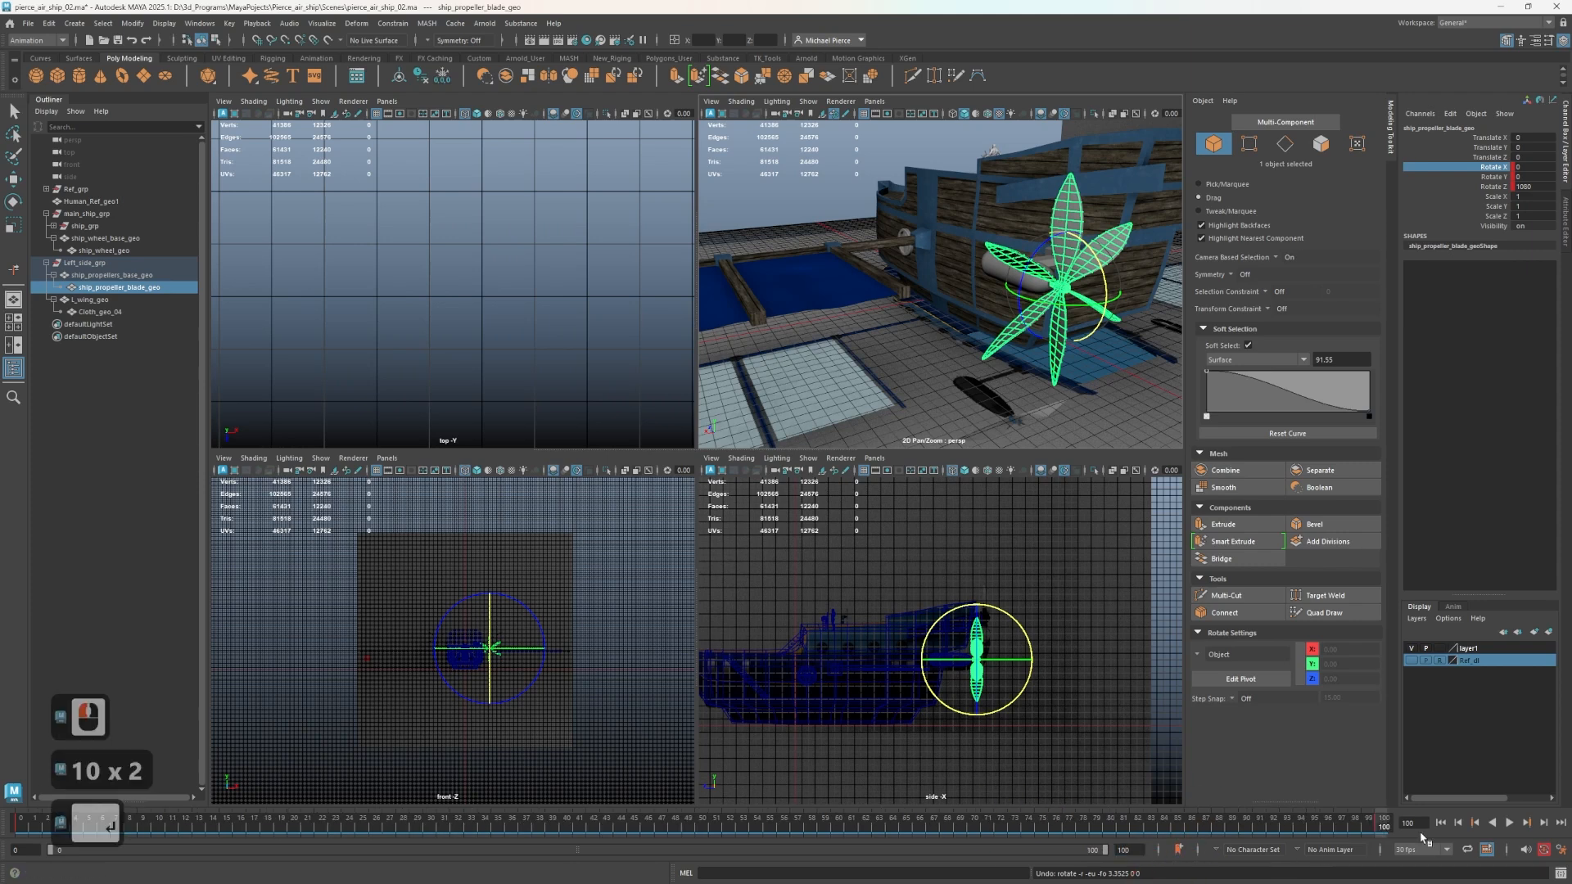
{"action": "left_click", "coordinate": [1510, 823]}
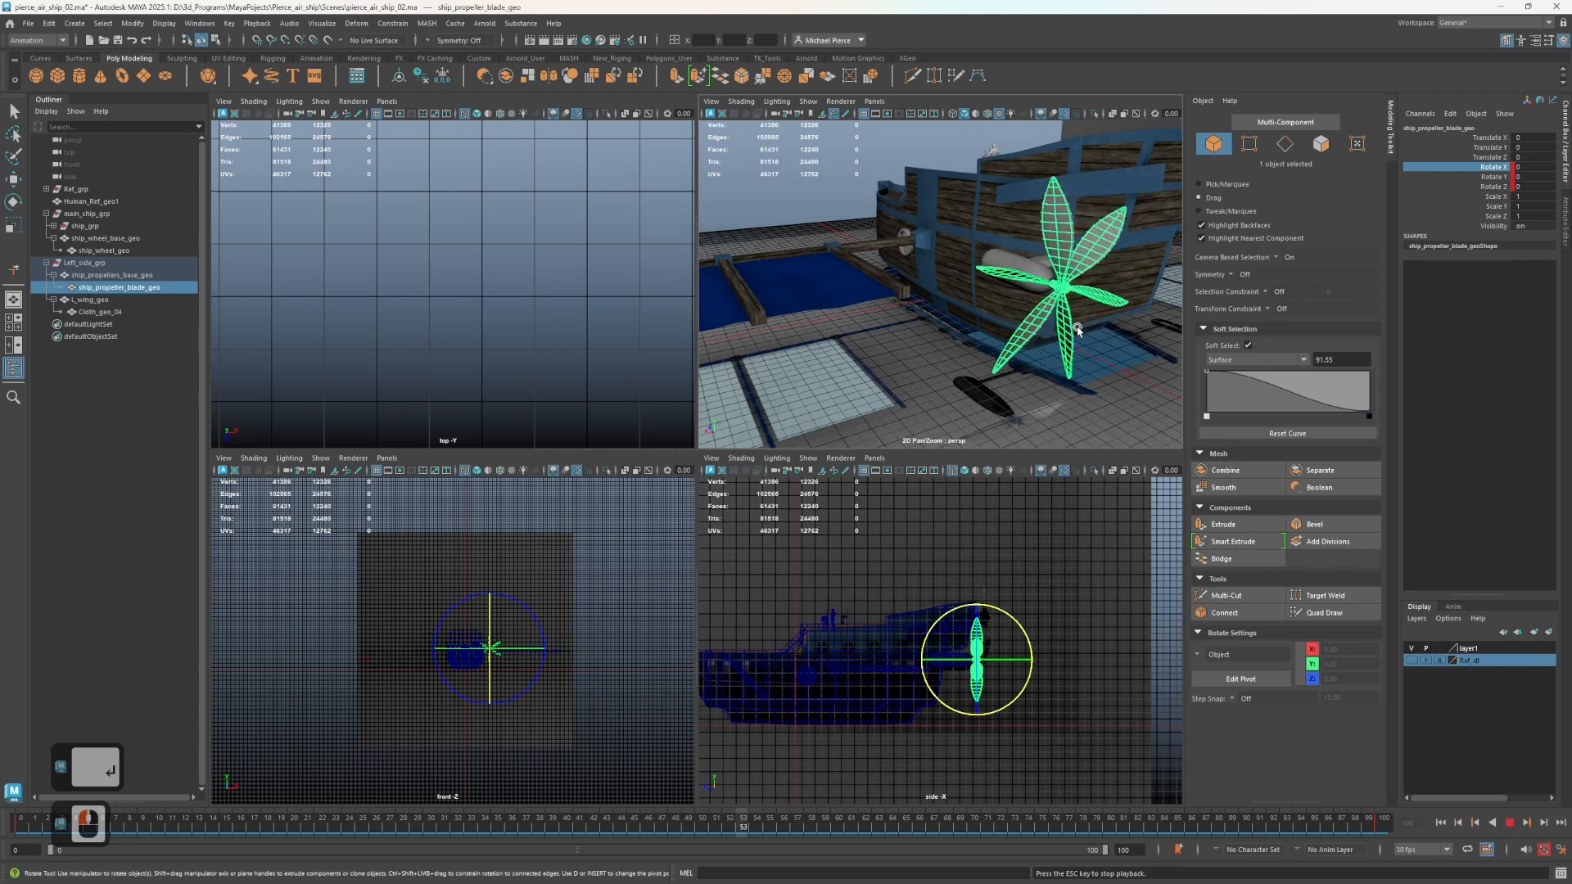
In the time slider preferences, set the maximum playback speed to 30 fps x 1 and save.
{"action": "left_click", "coordinate": [1559, 850]}
{"action": "scroll", "coordinate": [515, 409], "scroll_direction": "down", "scroll_amount": 4}
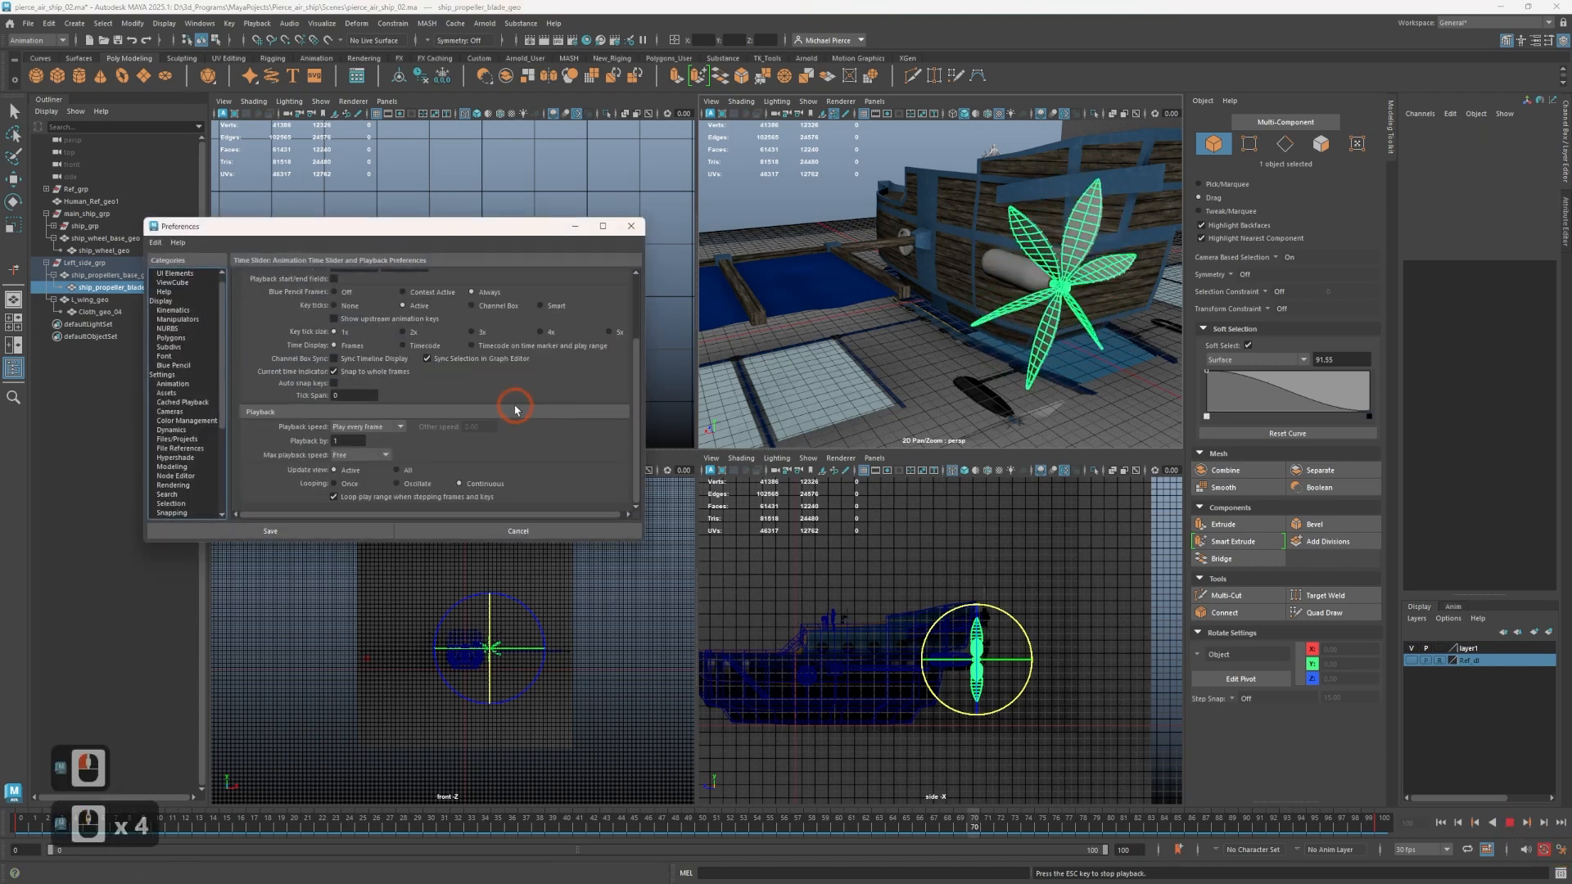
{"action": "scroll", "coordinate": [515, 409], "scroll_direction": "down", "scroll_amount": 2}
{"action": "left_click", "coordinate": [360, 454]}
{"action": "left_click", "coordinate": [367, 479]}
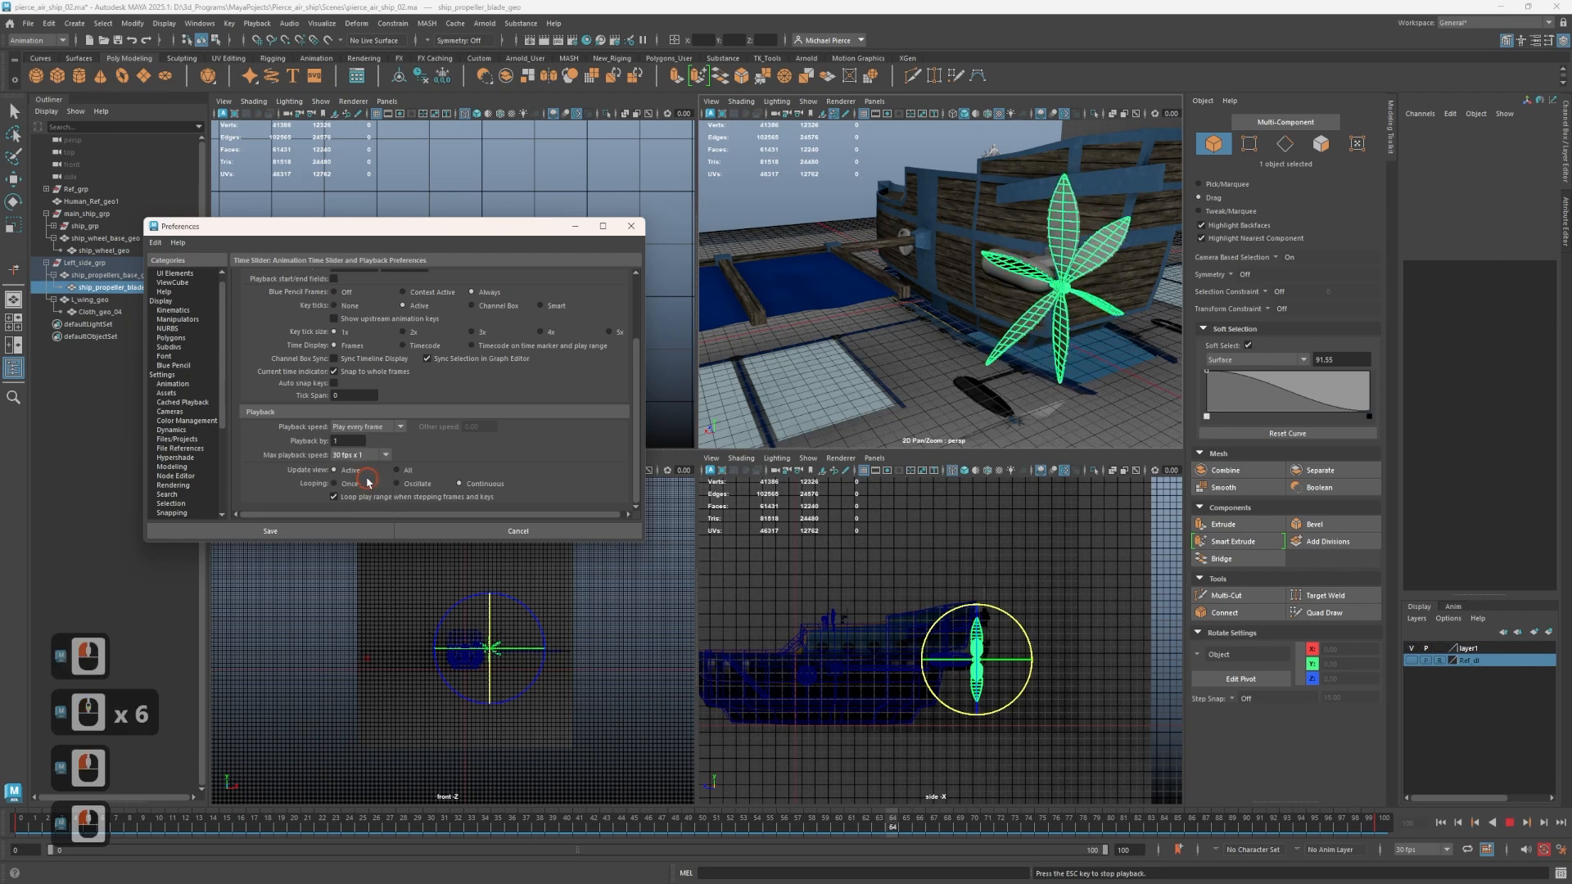
{"action": "left_click", "coordinate": [347, 531]}
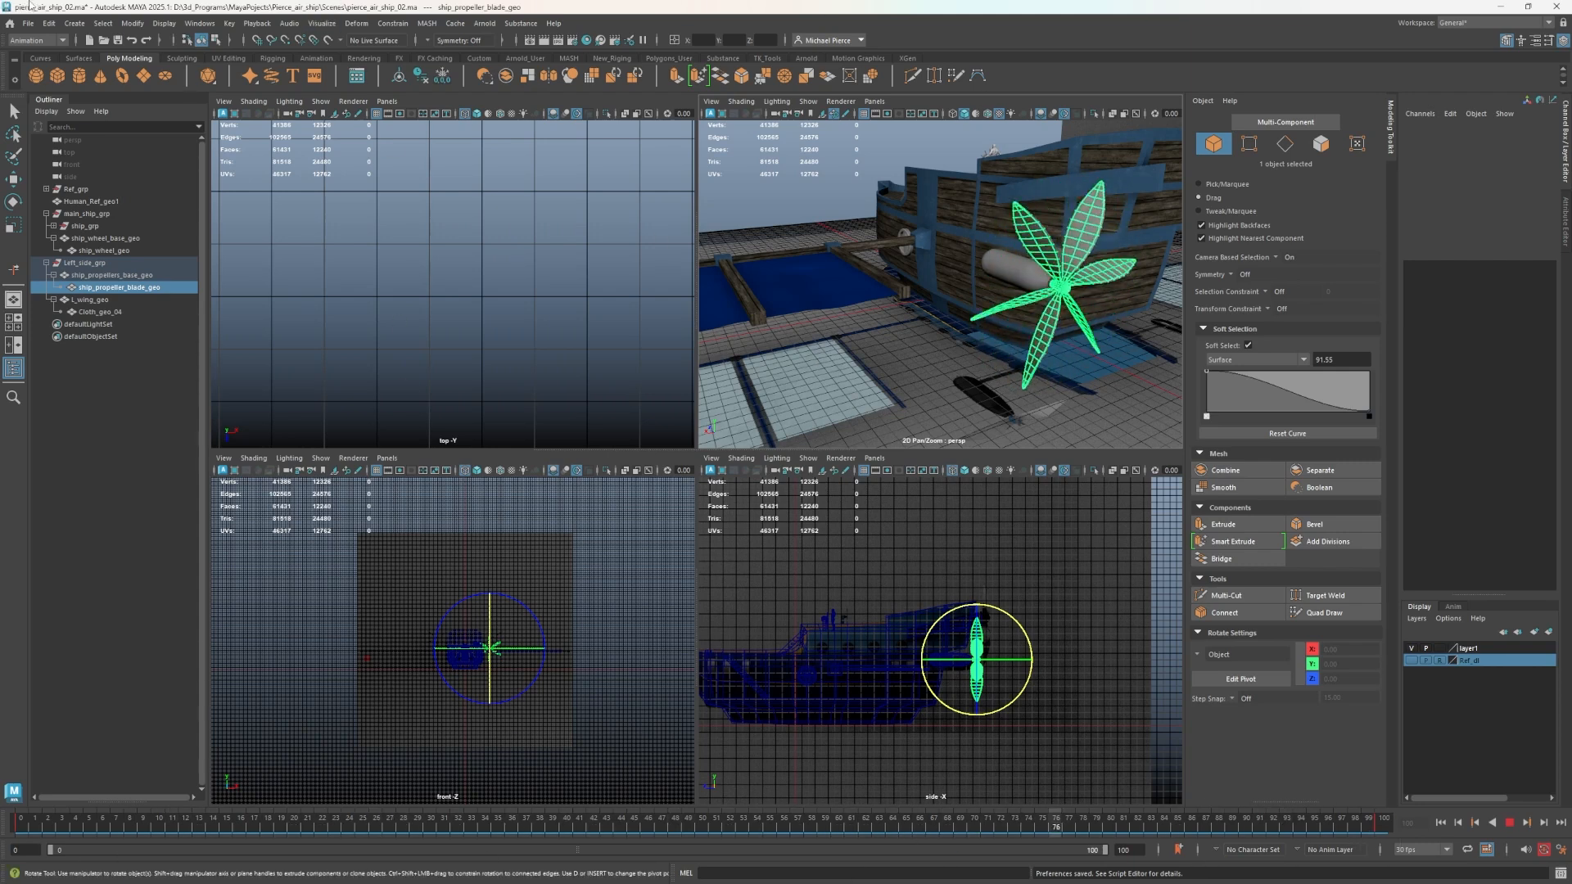
Open the Graph Editor for the propeller blade and frame its full rotation curves.
{"action": "left_click", "coordinate": [200, 23]}
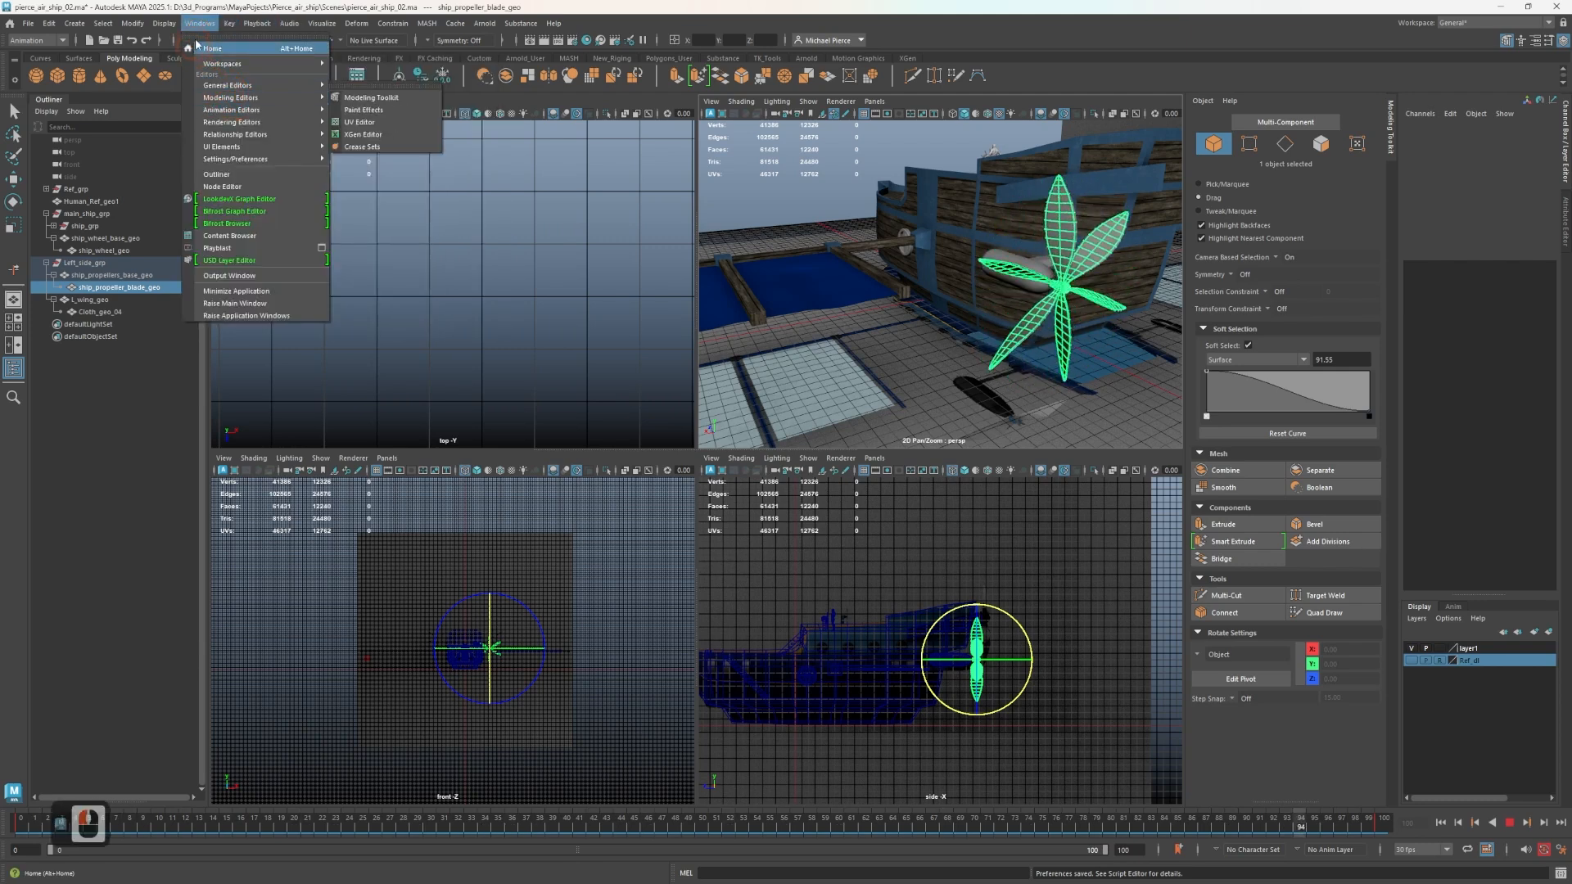
{"action": "mouse_move", "coordinate": [263, 99]}
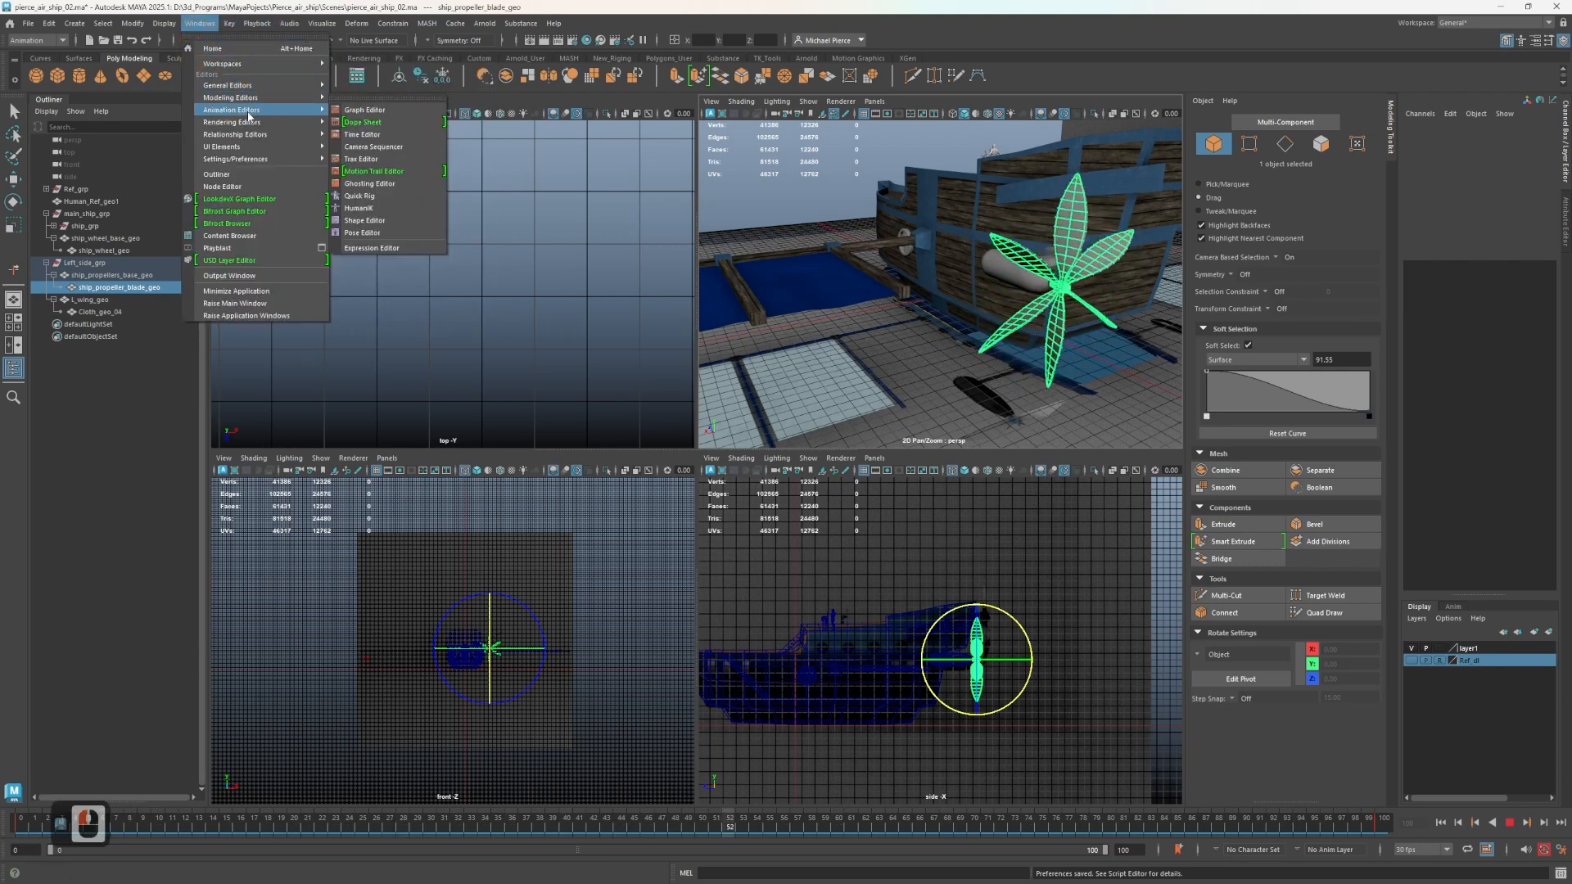
{"action": "left_click", "coordinate": [369, 116]}
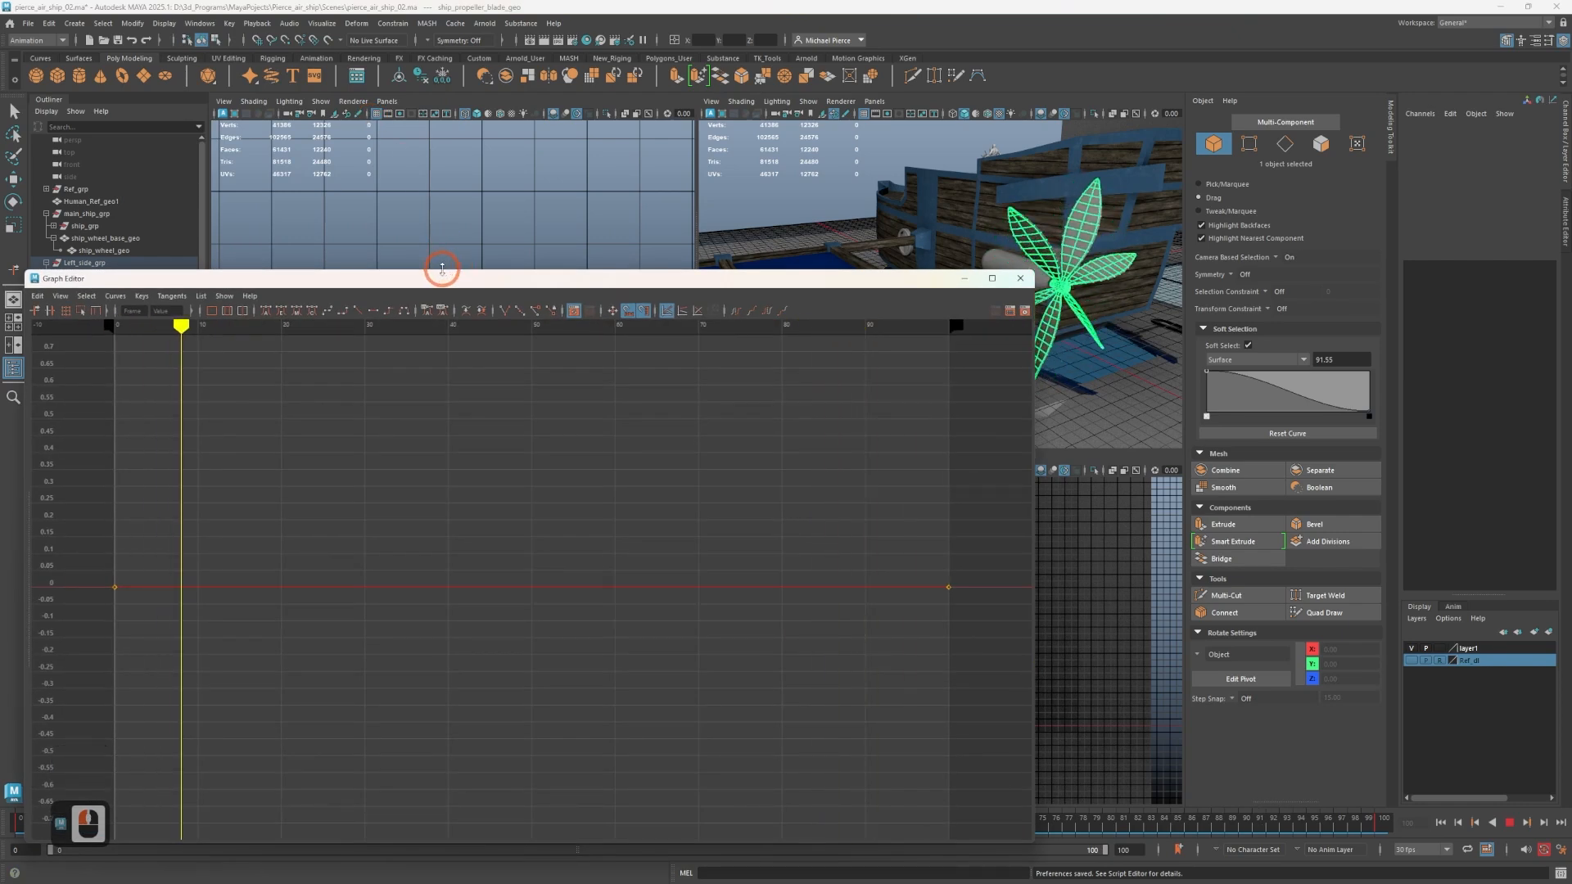
{"action": "left_click_drag", "start_coordinate": [442, 269], "coordinate": [796, 200]}
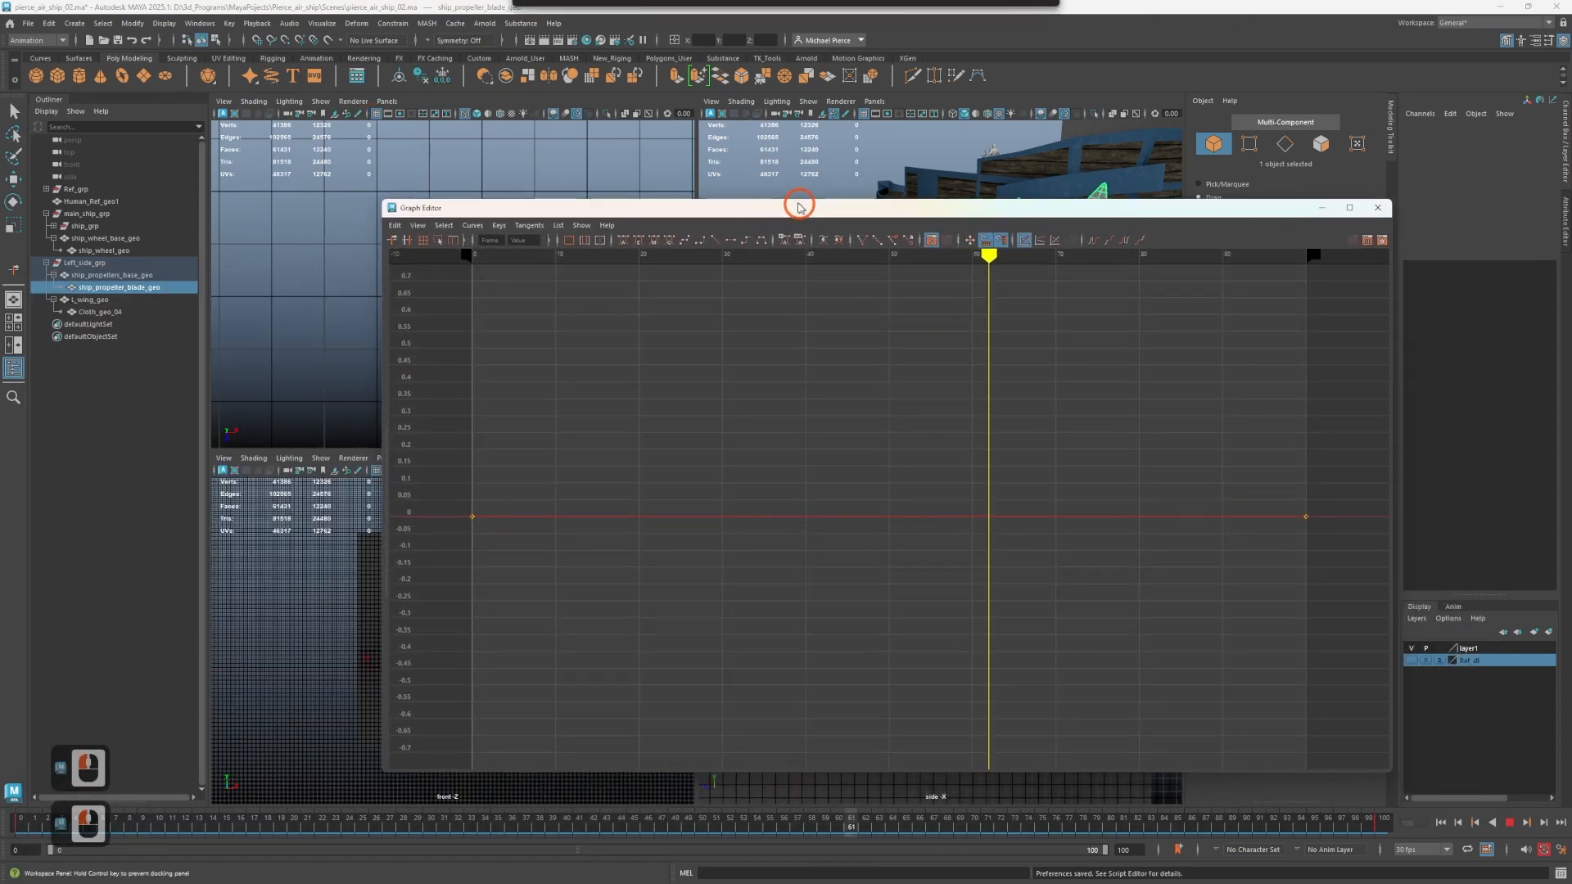
{"action": "scroll", "coordinate": [546, 409], "scroll_direction": "down", "scroll_amount": 3}
{"action": "left_click_drag", "start_coordinate": [437, 286], "coordinate": [877, 479]}
{"action": "key", "text": "a"}
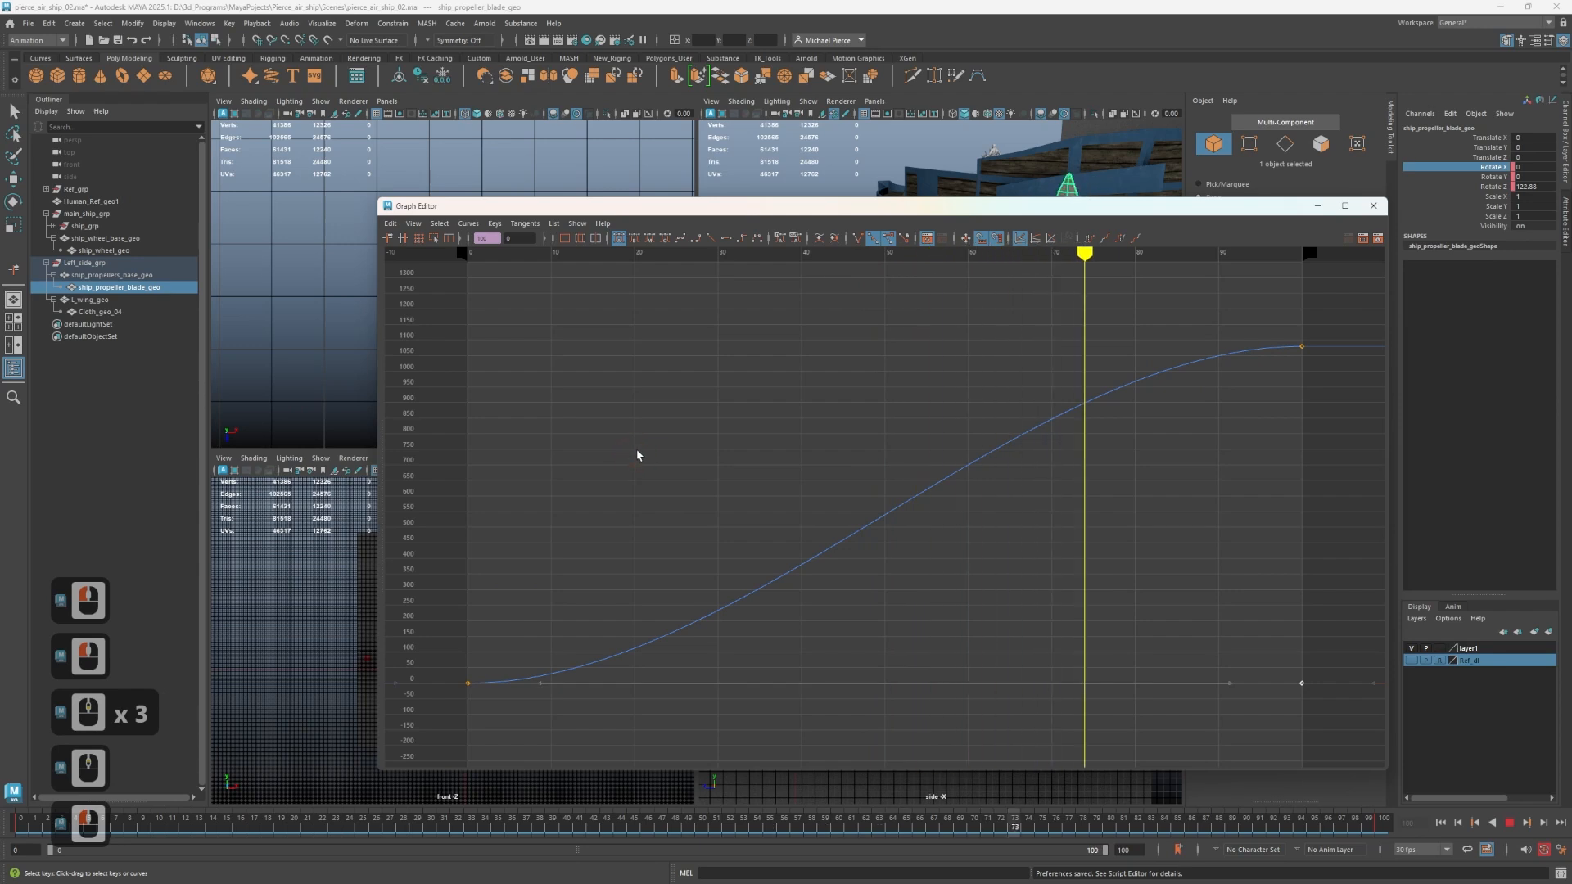
Stop the playback and give all of the propeller blade's rotation keys linear tangents.
{"action": "scroll", "coordinate": [632, 442], "scroll_direction": "down", "scroll_amount": 2}
{"action": "left_click_drag", "start_coordinate": [481, 376], "coordinate": [1116, 589]}
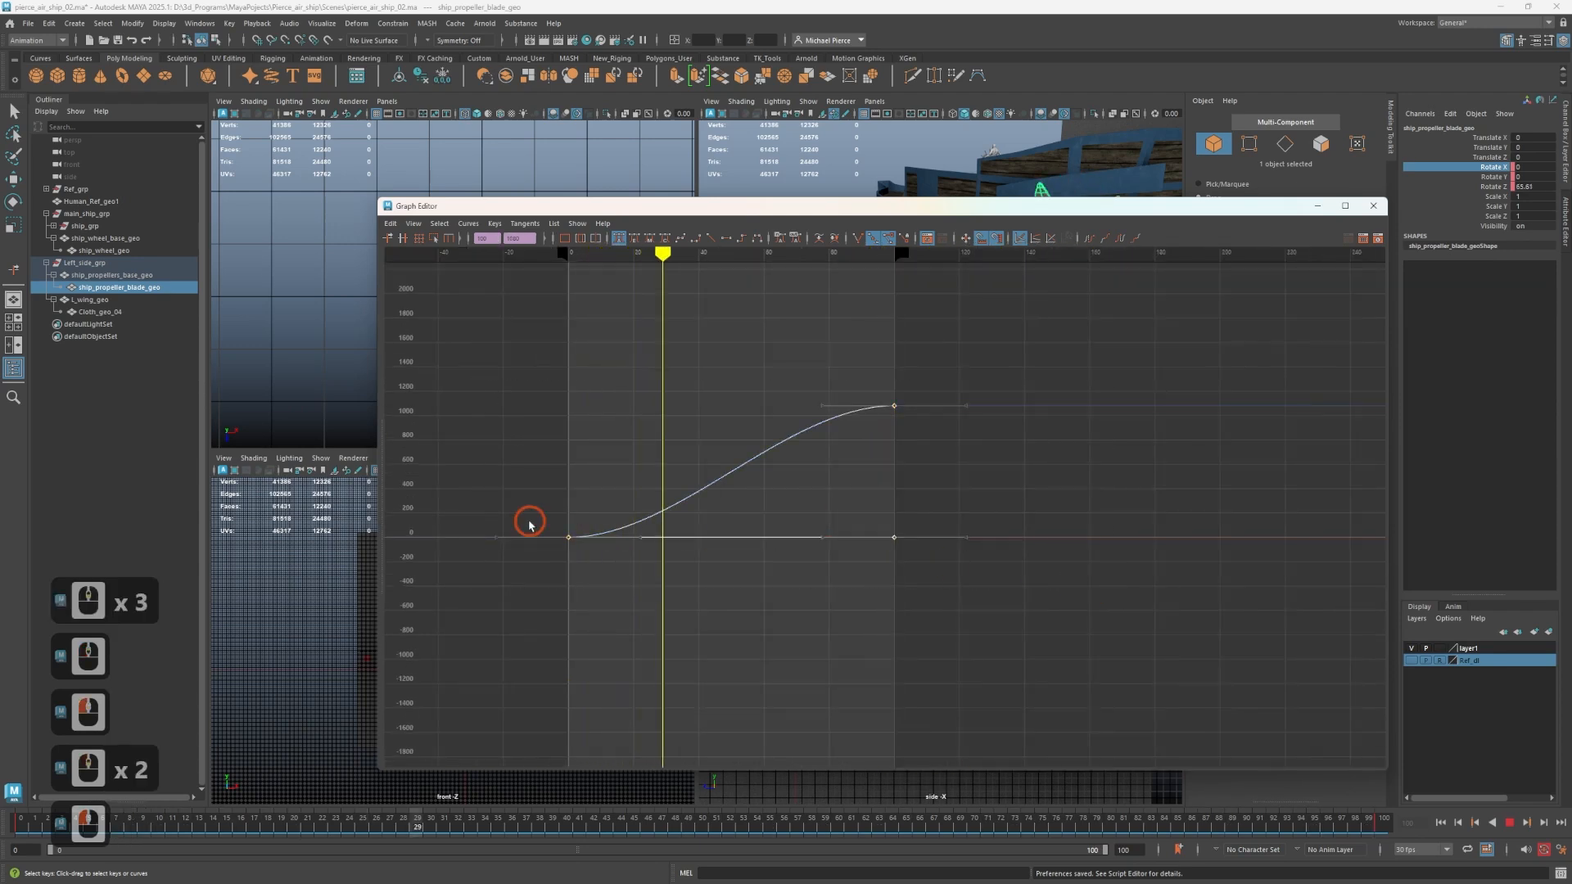
{"action": "scroll", "coordinate": [502, 483], "scroll_direction": "up", "scroll_amount": 2}
{"action": "scroll", "coordinate": [742, 498], "scroll_direction": "down", "scroll_amount": 2}
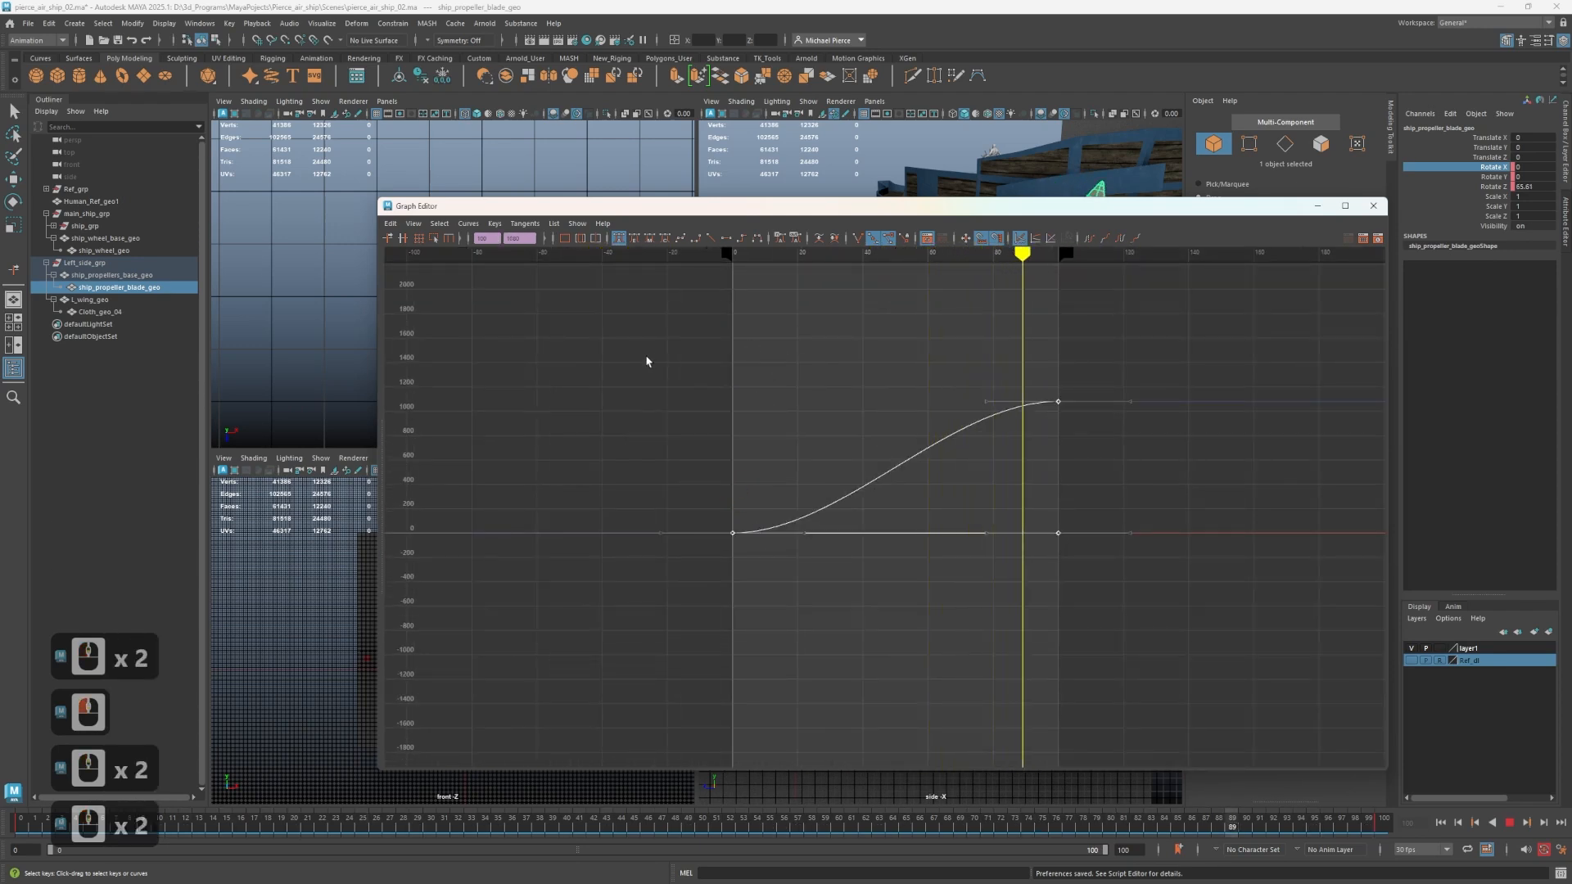
{"action": "left_click", "coordinate": [1509, 822]}
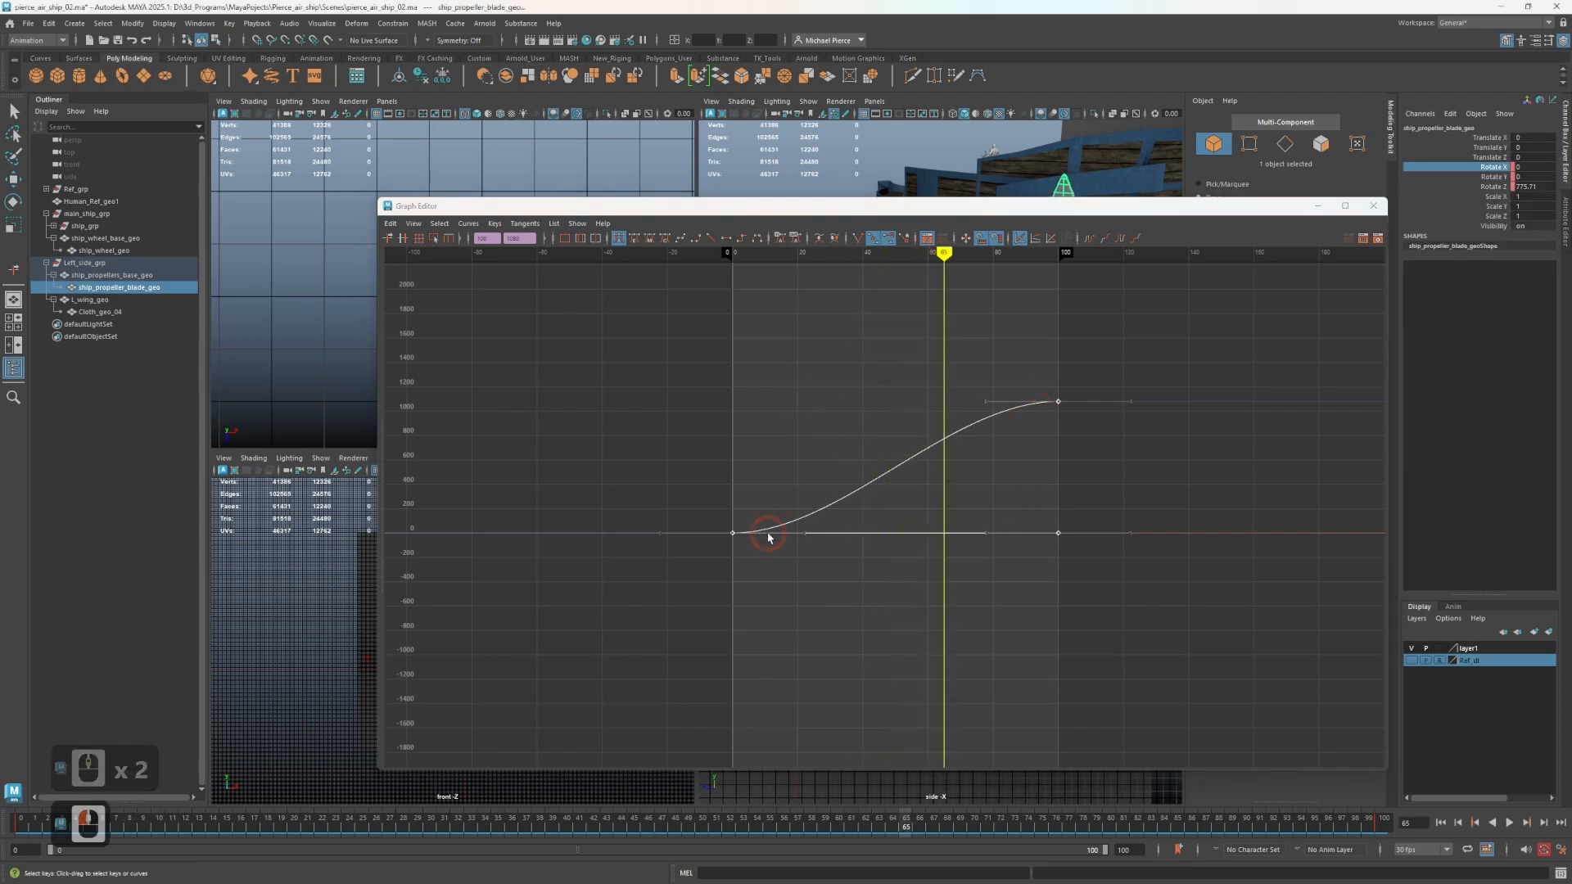
{"action": "left_click_drag", "start_coordinate": [960, 500], "coordinate": [1040, 569]}
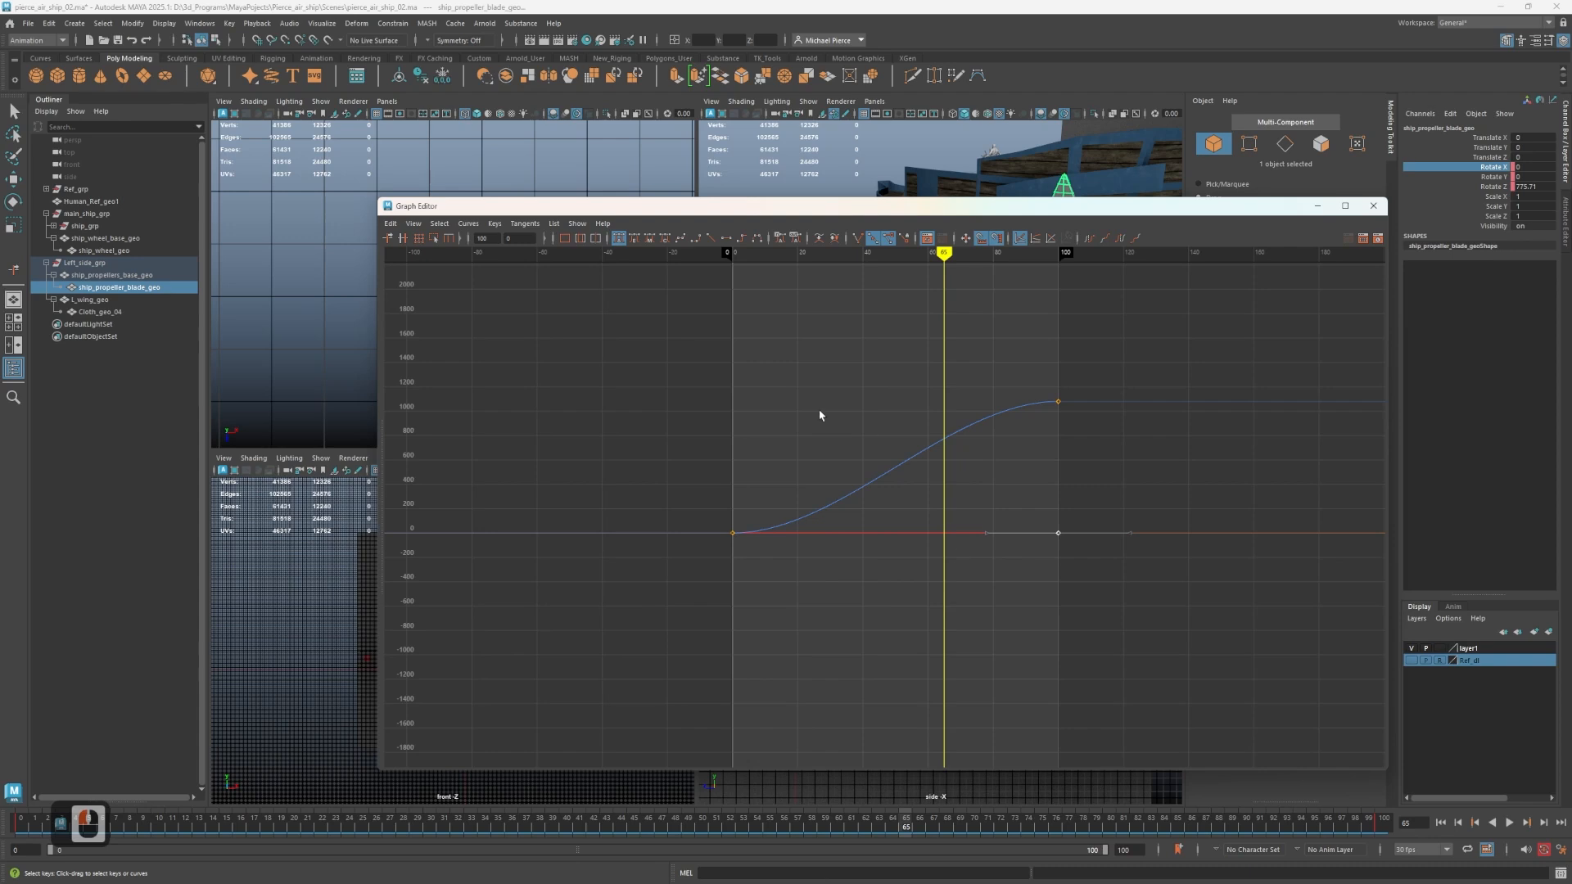
{"action": "left_click_drag", "start_coordinate": [598, 352], "coordinate": [1091, 583]}
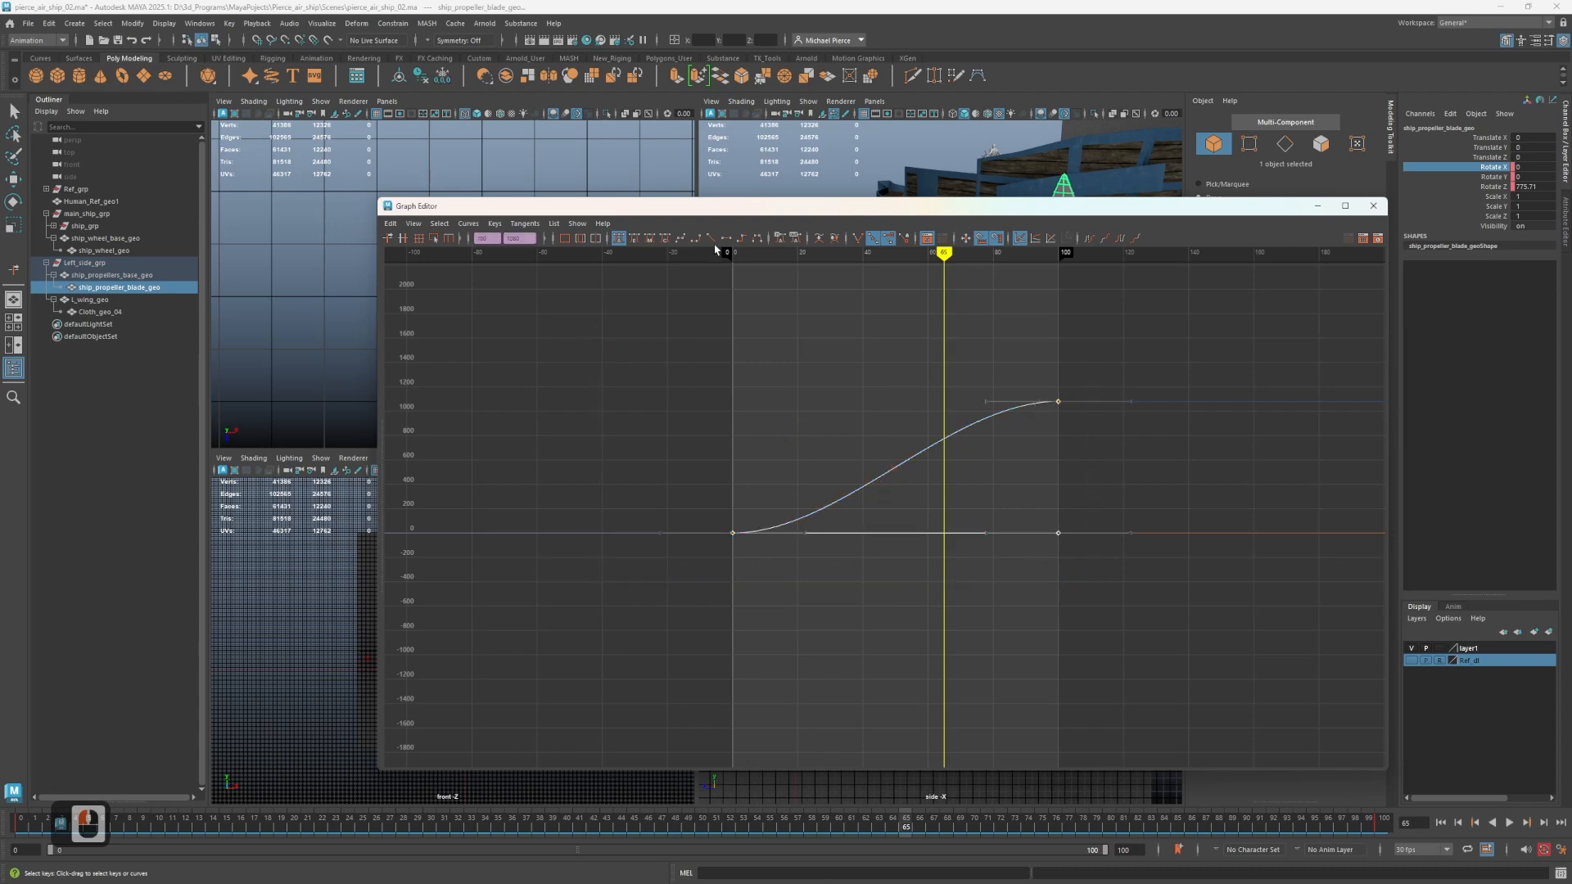
{"action": "left_click", "coordinate": [712, 240]}
{"action": "left_click_drag", "start_coordinate": [1033, 207], "coordinate": [592, 363]}
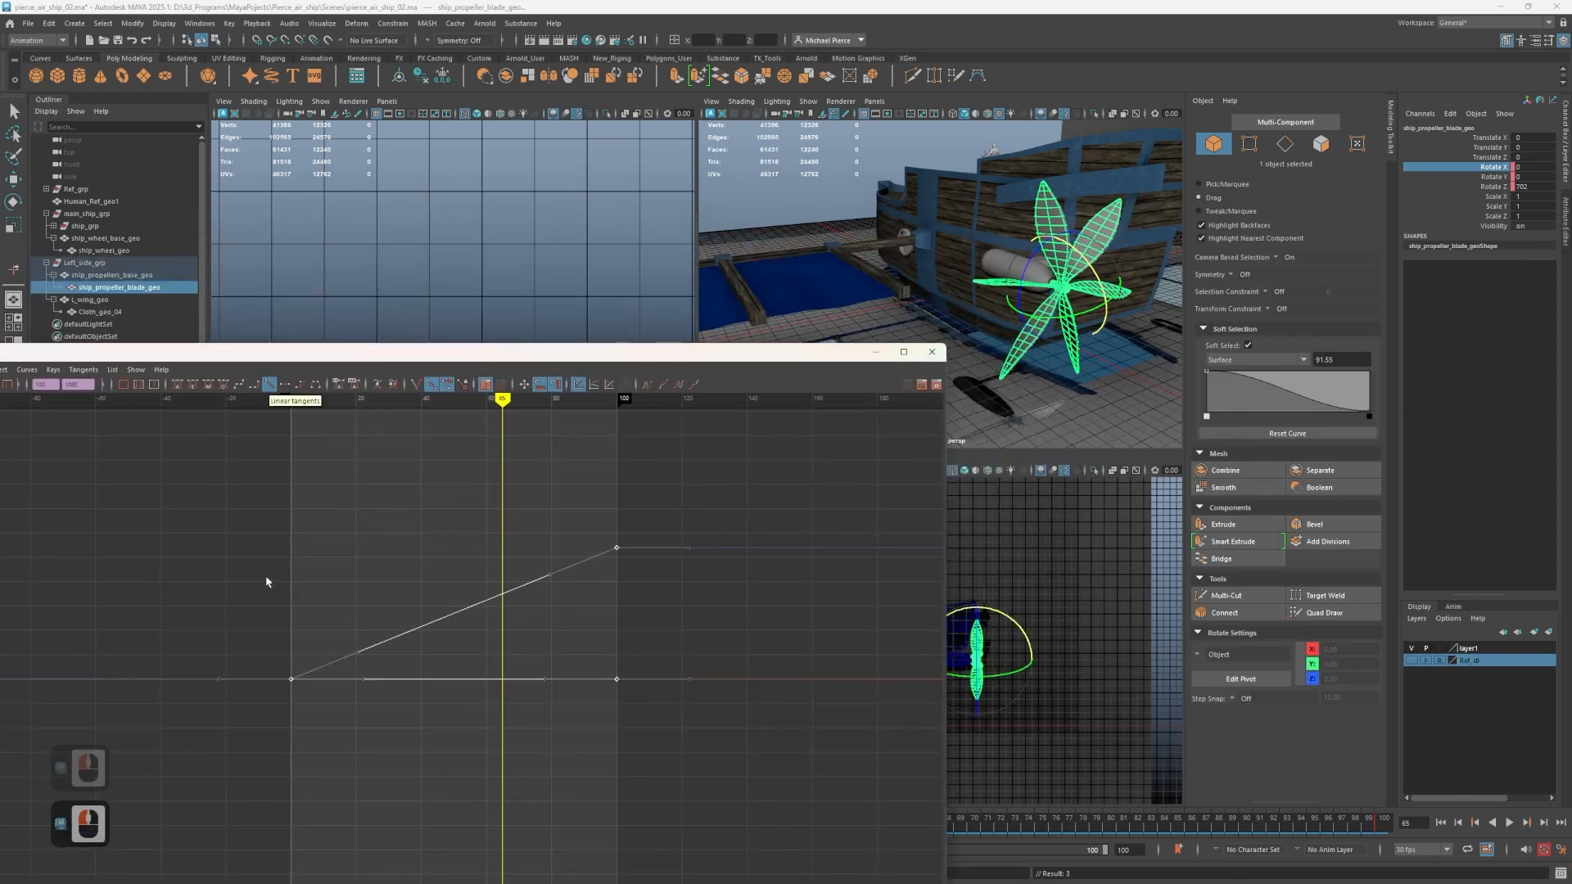
Examine the slope of the propeller blade's linear rotation curve between frames 0 and 100 in the Graph Editor.
{"action": "left_click_drag", "start_coordinate": [182, 507], "coordinate": [778, 763]}
{"action": "left_click", "coordinate": [576, 498]}
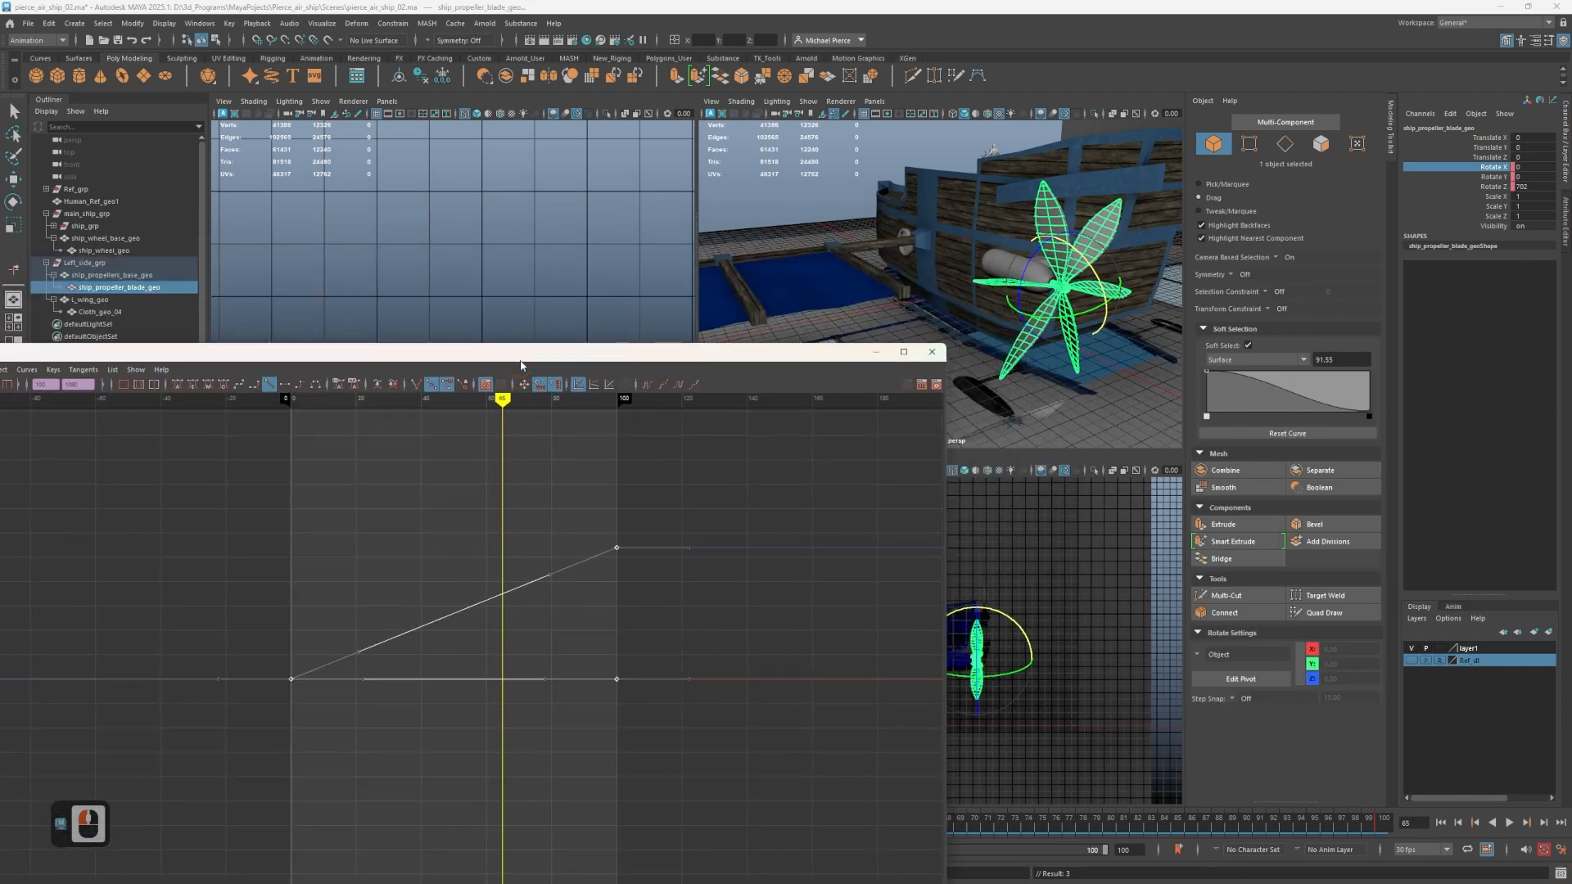
{"action": "left_click_drag", "start_coordinate": [620, 355], "coordinate": [916, 177]}
{"action": "scroll", "coordinate": [818, 383], "scroll_direction": "down", "scroll_amount": 3}
{"action": "scroll", "coordinate": [758, 379], "scroll_direction": "up", "scroll_amount": 4}
{"action": "scroll", "coordinate": [778, 385], "scroll_direction": "down", "scroll_amount": 3}
{"action": "scroll", "coordinate": [831, 388], "scroll_direction": "up", "scroll_amount": 1}
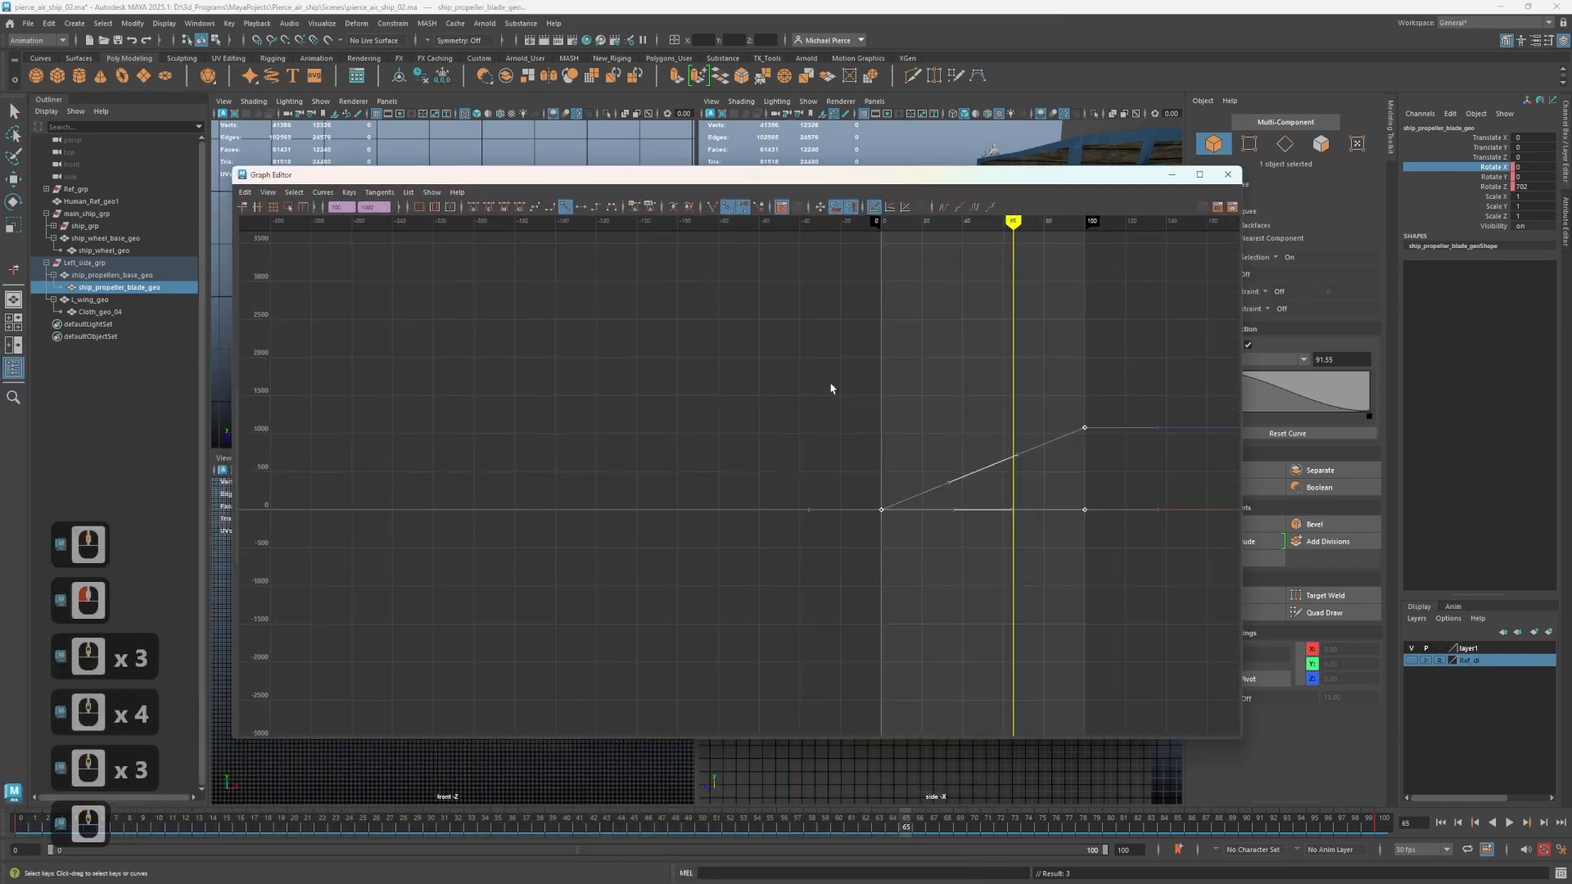
{"action": "middle_click_drag", "start_coordinate": [792, 323], "coordinate": [745, 365], "text": "alt"}
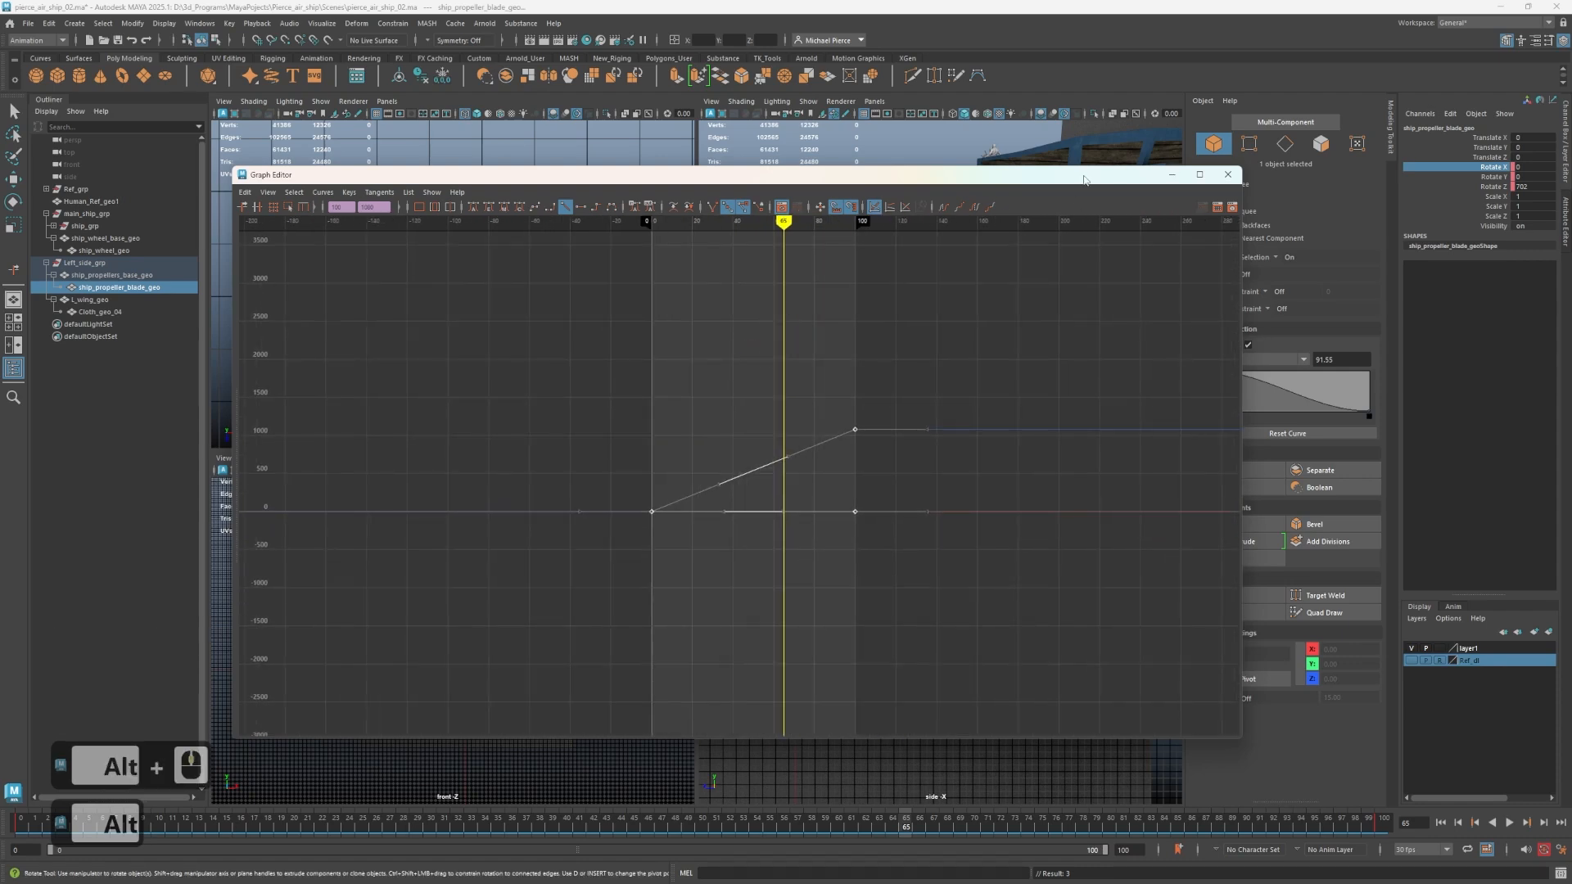
Select all of the blade's rotation keys and try spline and auto tangent types on them.
{"action": "left_click_drag", "start_coordinate": [625, 386], "coordinate": [1008, 608]}
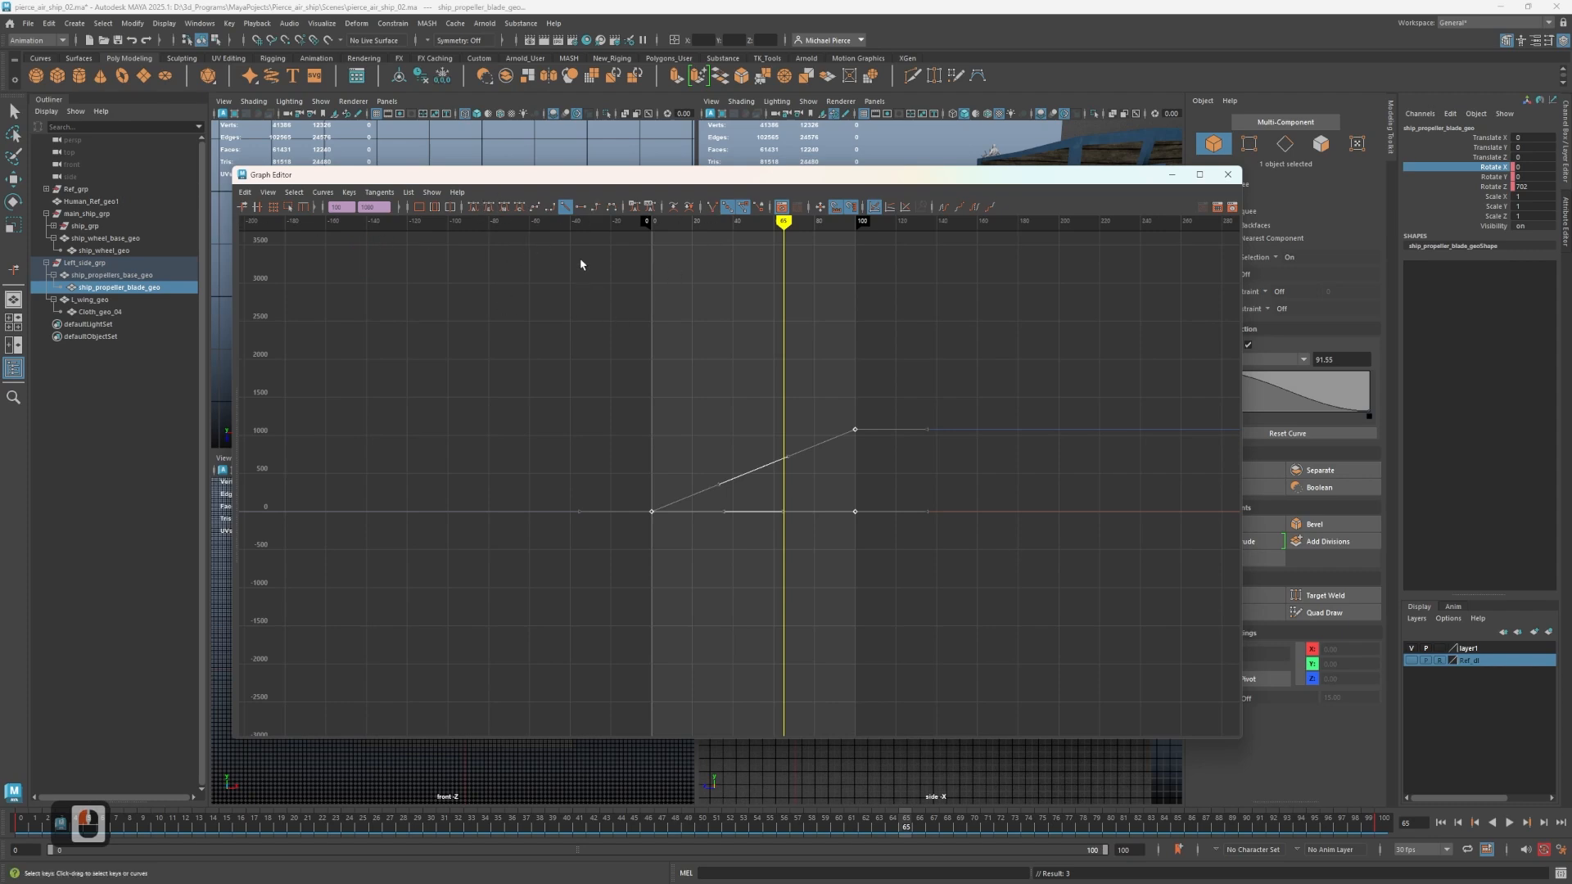
{"action": "left_click", "coordinate": [536, 208]}
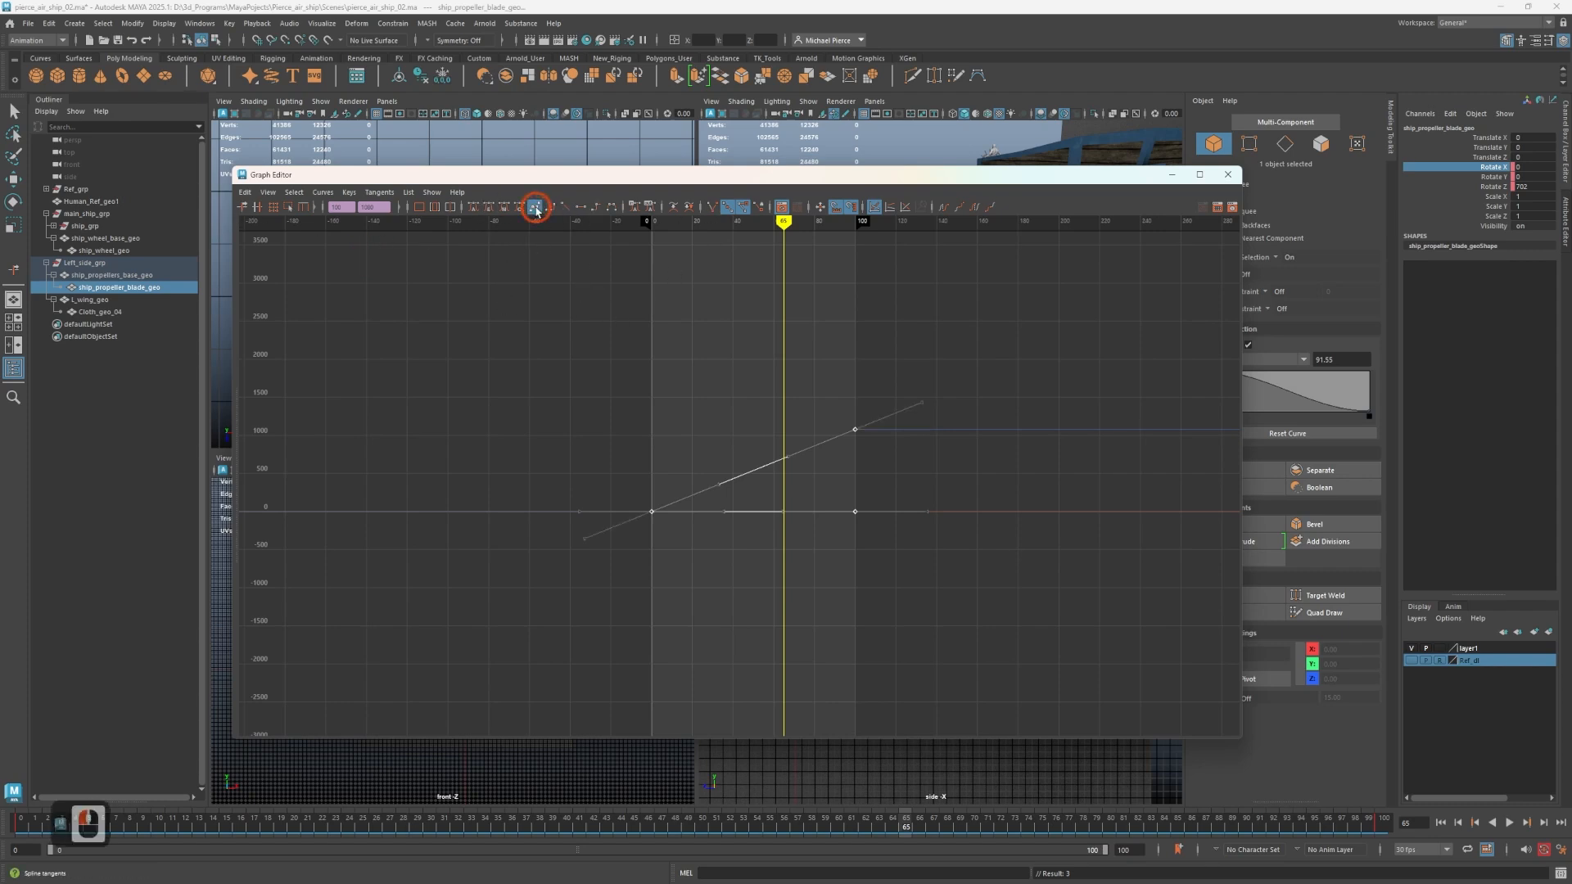
{"action": "left_click", "coordinate": [475, 208]}
{"action": "left_click", "coordinate": [492, 213]}
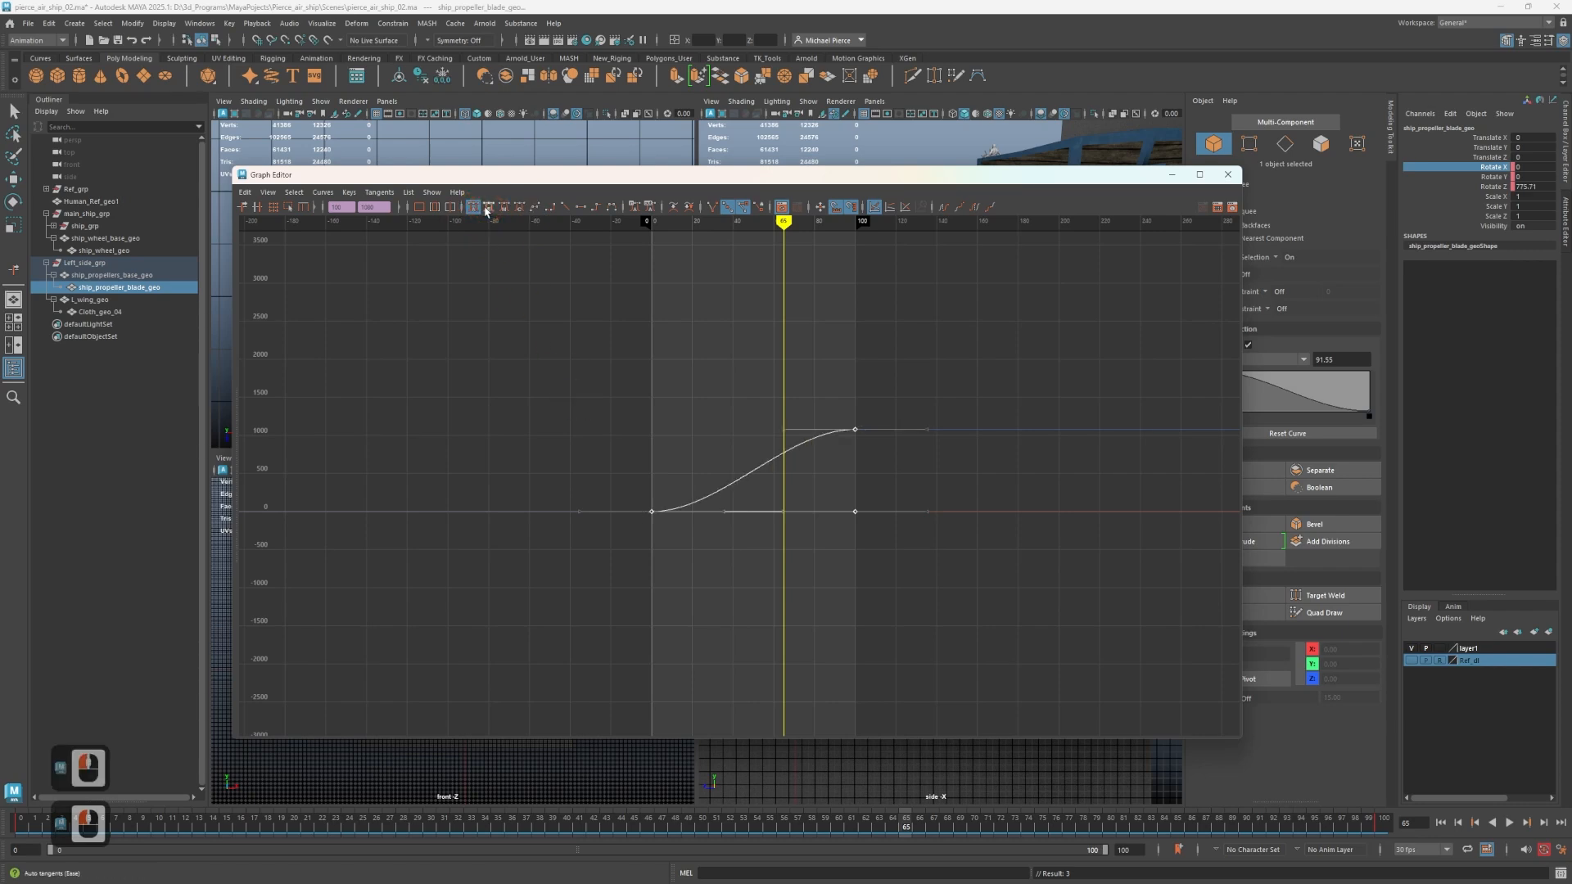
{"action": "left_click", "coordinate": [494, 213]}
{"action": "left_click", "coordinate": [505, 211]}
{"action": "left_click", "coordinate": [568, 298]}
{"action": "left_click", "coordinate": [1035, 597]}
{"action": "left_click", "coordinate": [363, 180]}
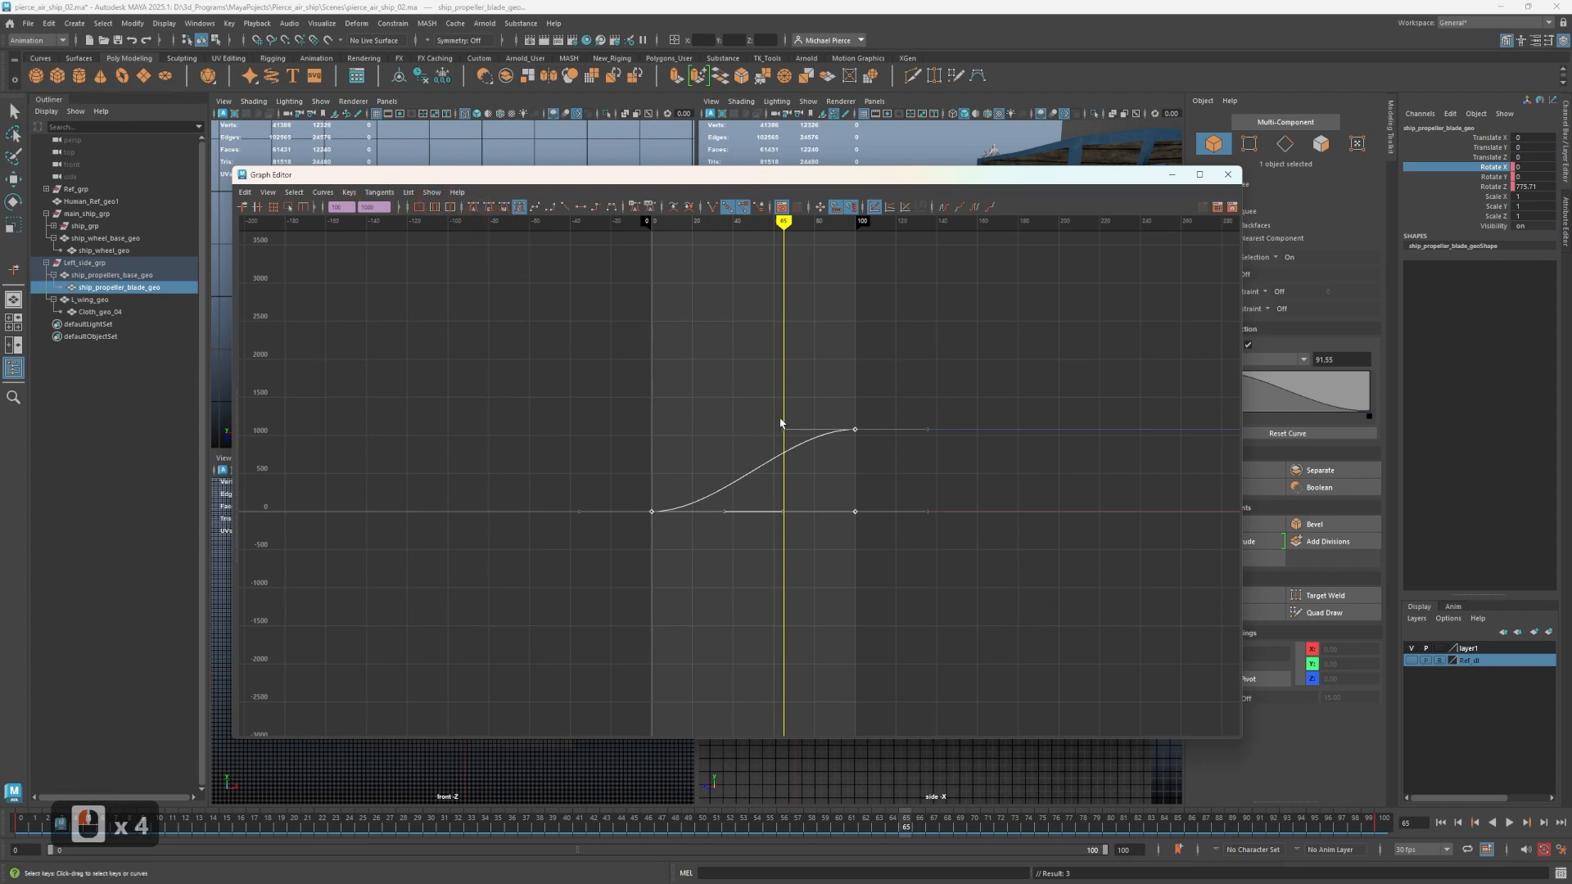
Try tilting the tangent handle of the Rotate Z key at frame 100, and undo the handle edit.
{"action": "left_click", "coordinate": [779, 452]}
{"action": "left_click", "coordinate": [858, 447]}
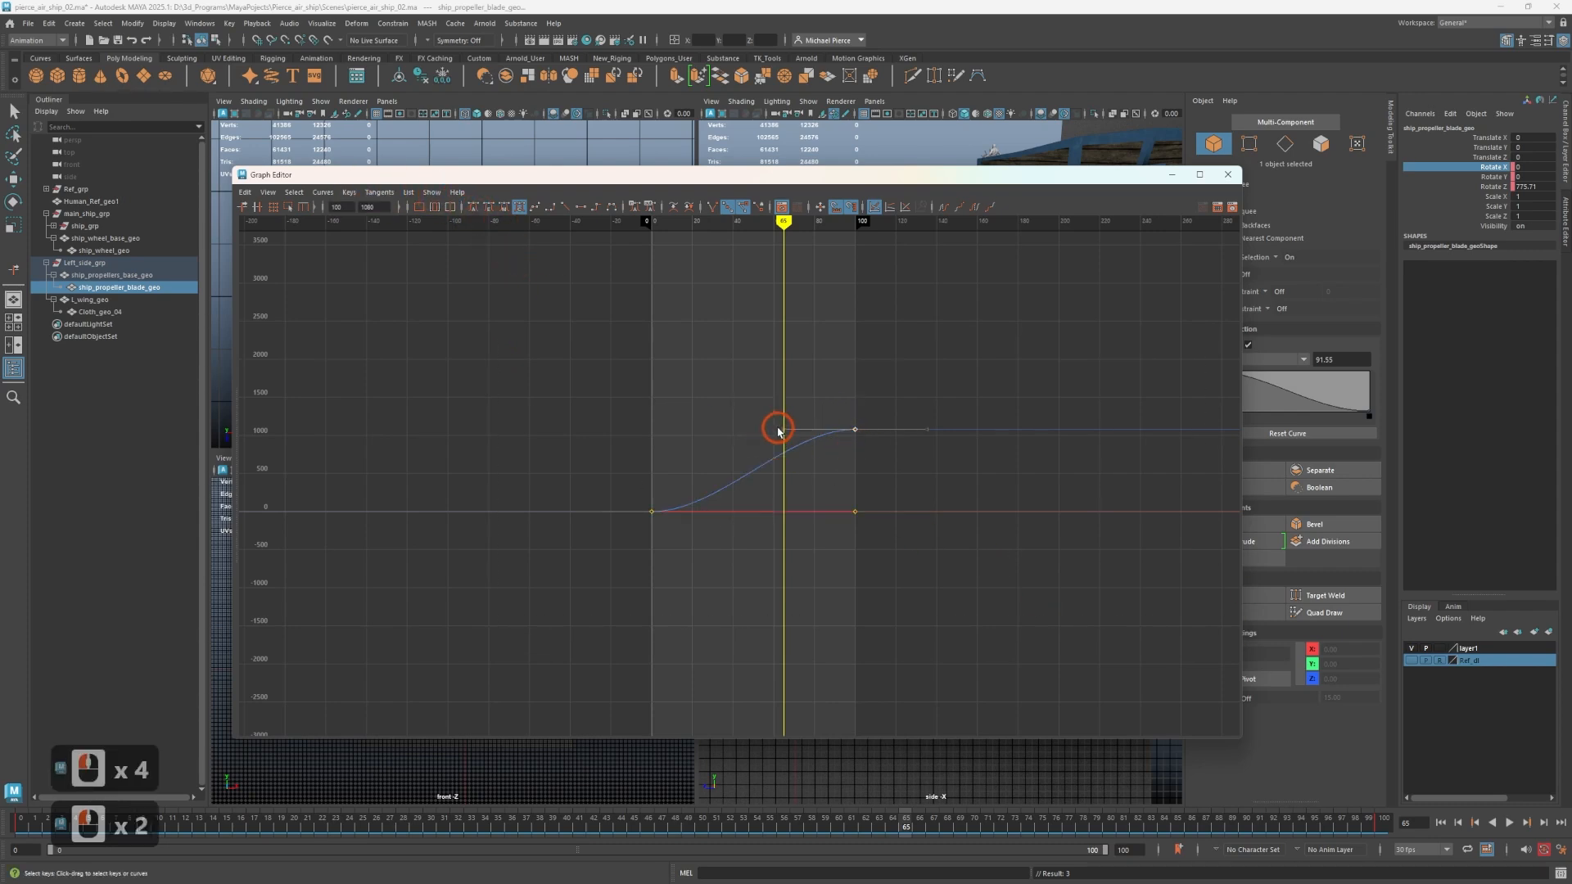
{"action": "left_click_drag", "start_coordinate": [784, 434], "coordinate": [740, 456]}
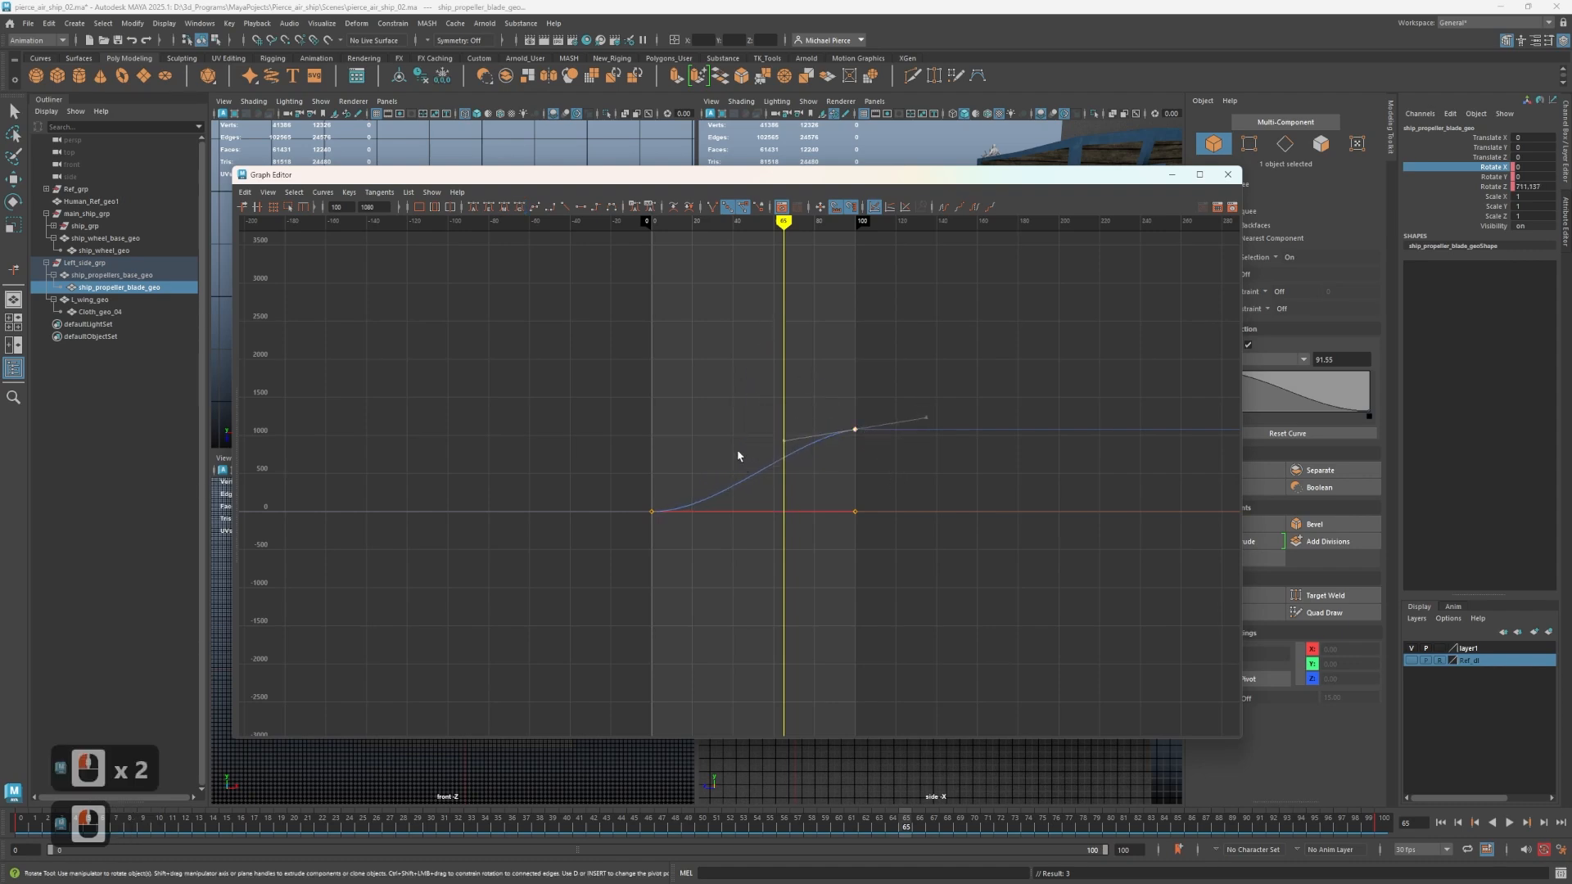
{"action": "key", "text": "ctrl+z"}
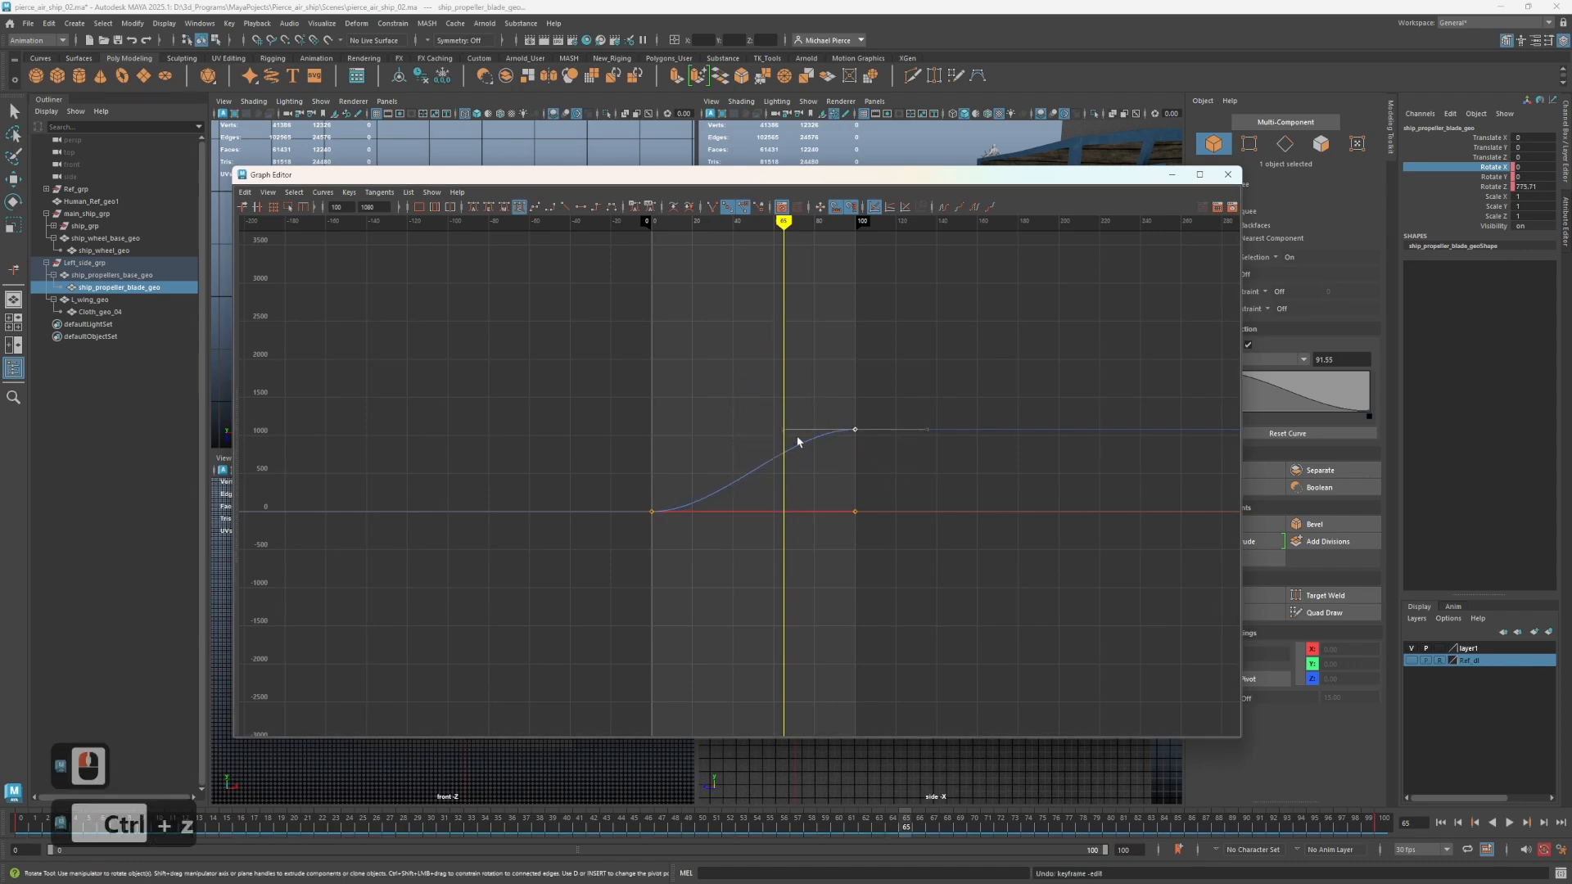
Apply linear tangents to all of the propeller blade's rotation keys again and close the Graph Editor.
{"action": "left_click", "coordinate": [1154, 579]}
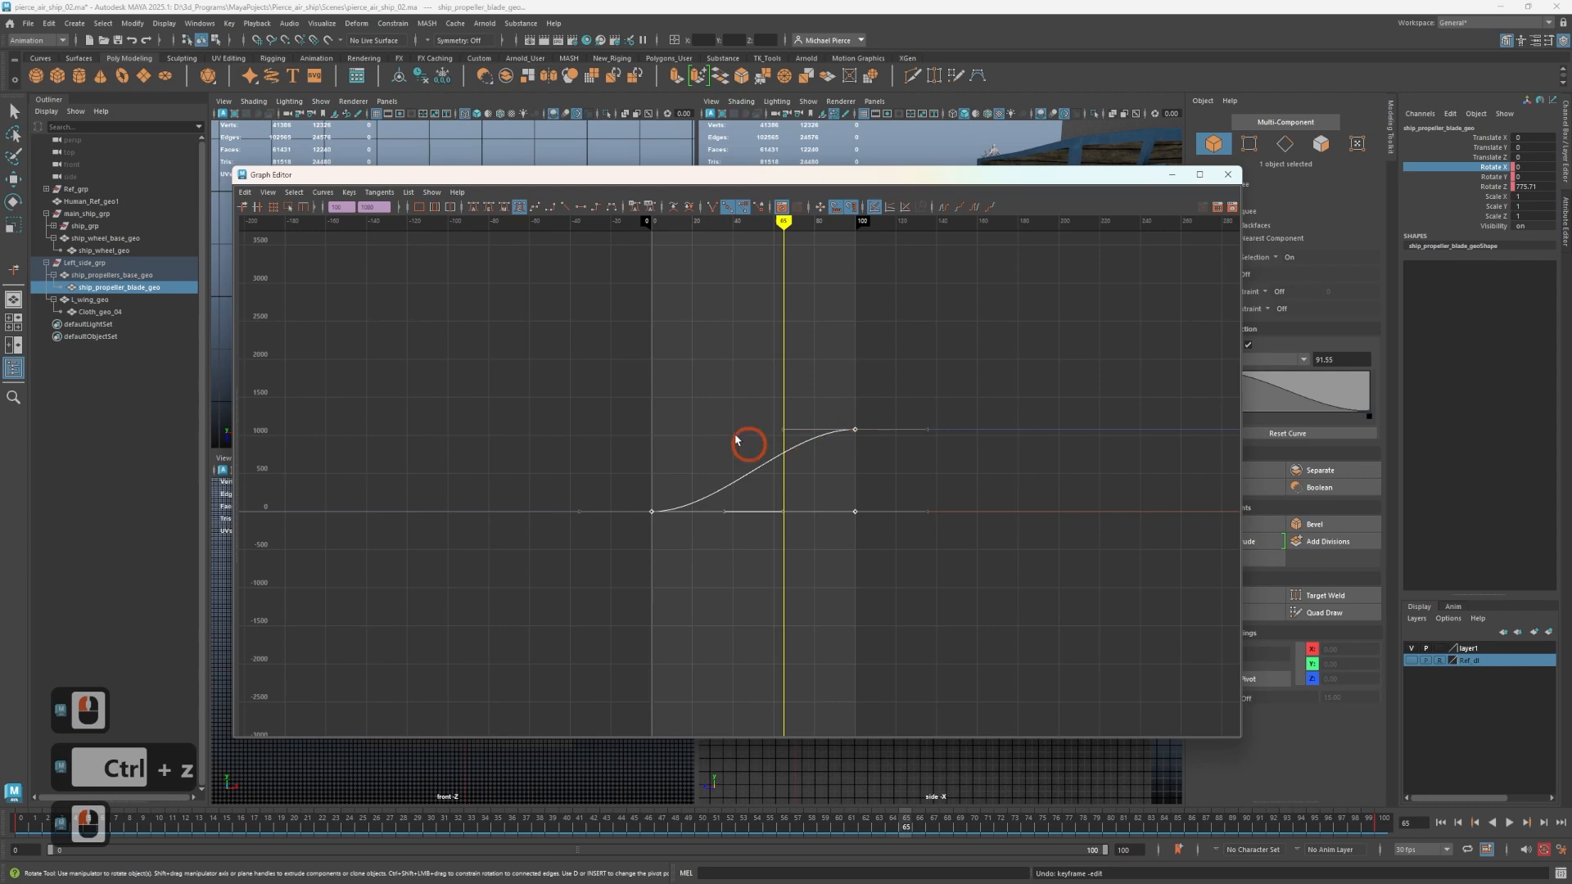
{"action": "left_click", "coordinate": [565, 209]}
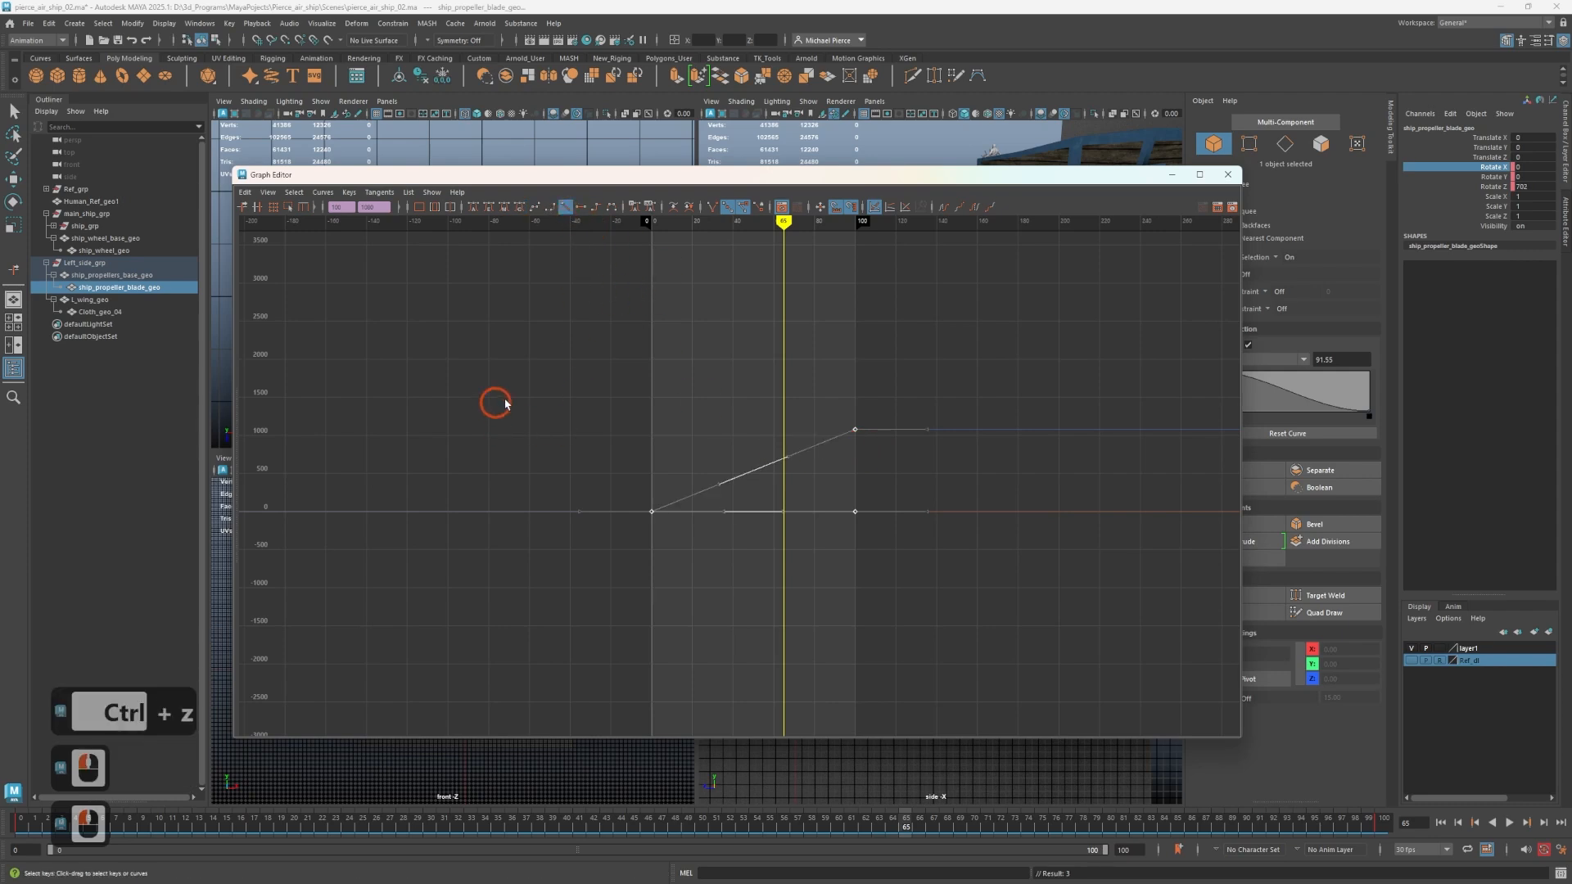
{"action": "left_click", "coordinate": [534, 356]}
{"action": "left_click", "coordinate": [946, 551]}
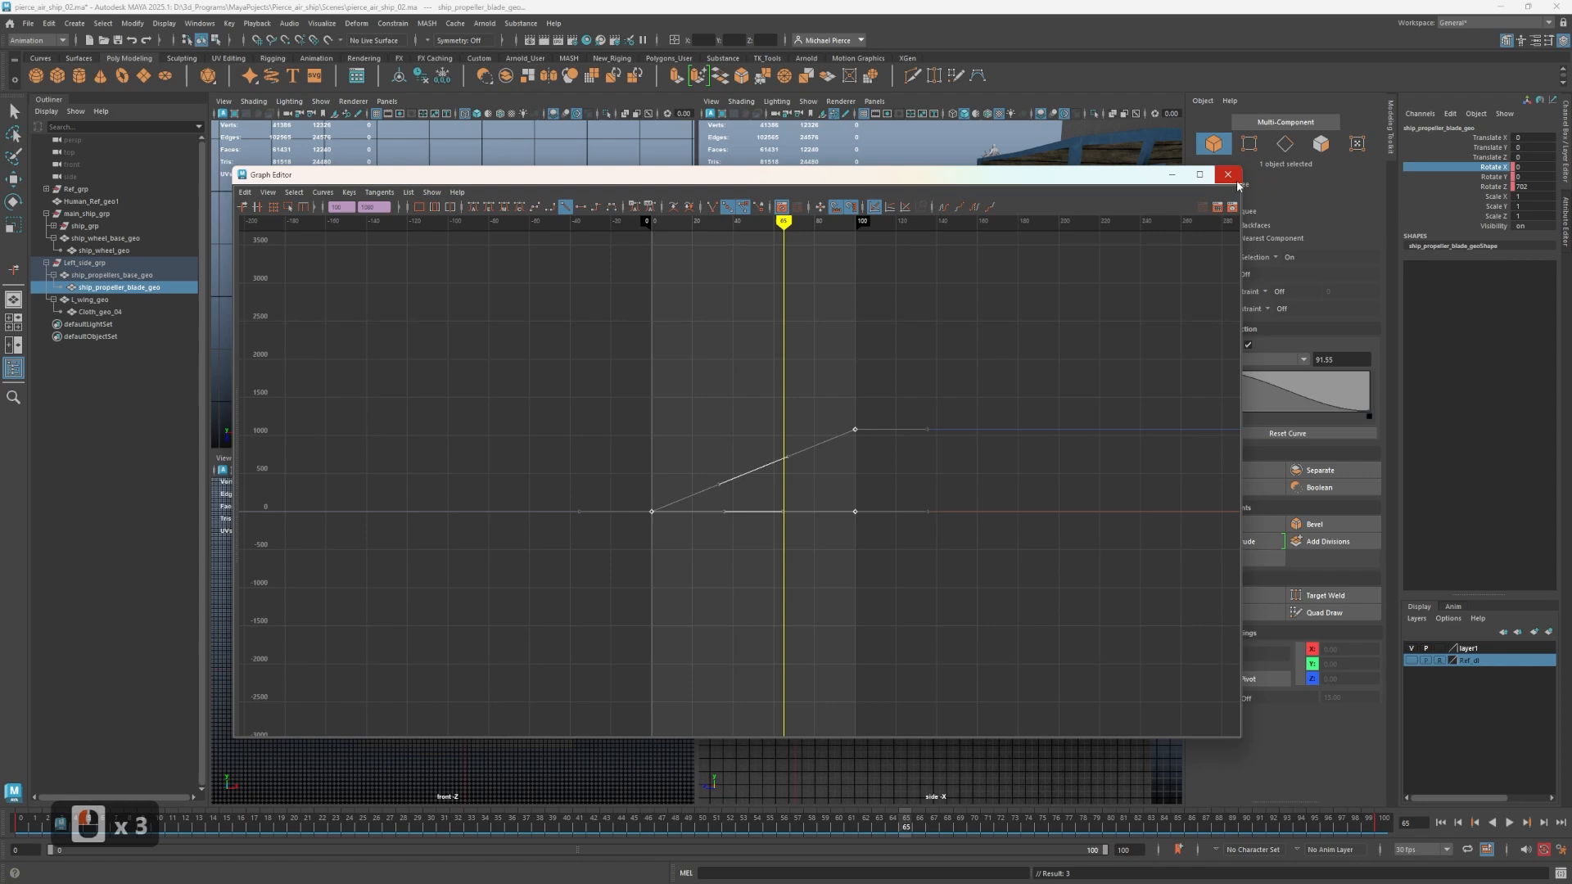
{"action": "left_click", "coordinate": [1223, 174]}
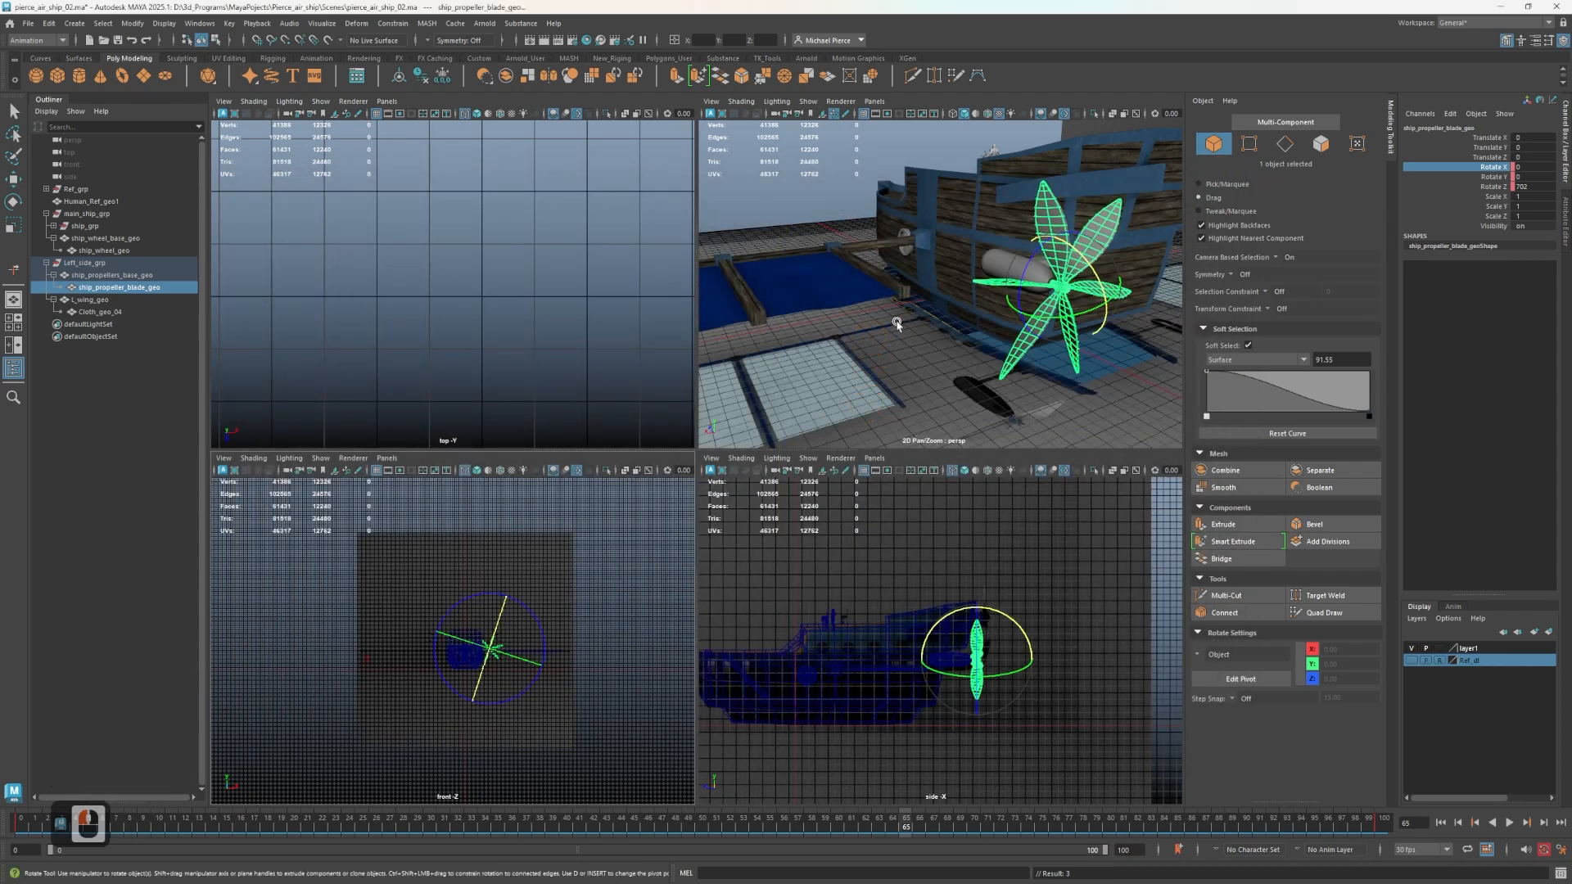
Play the animation and check the propeller blade's spin in the perspective view.
{"action": "left_click", "coordinate": [1510, 824]}
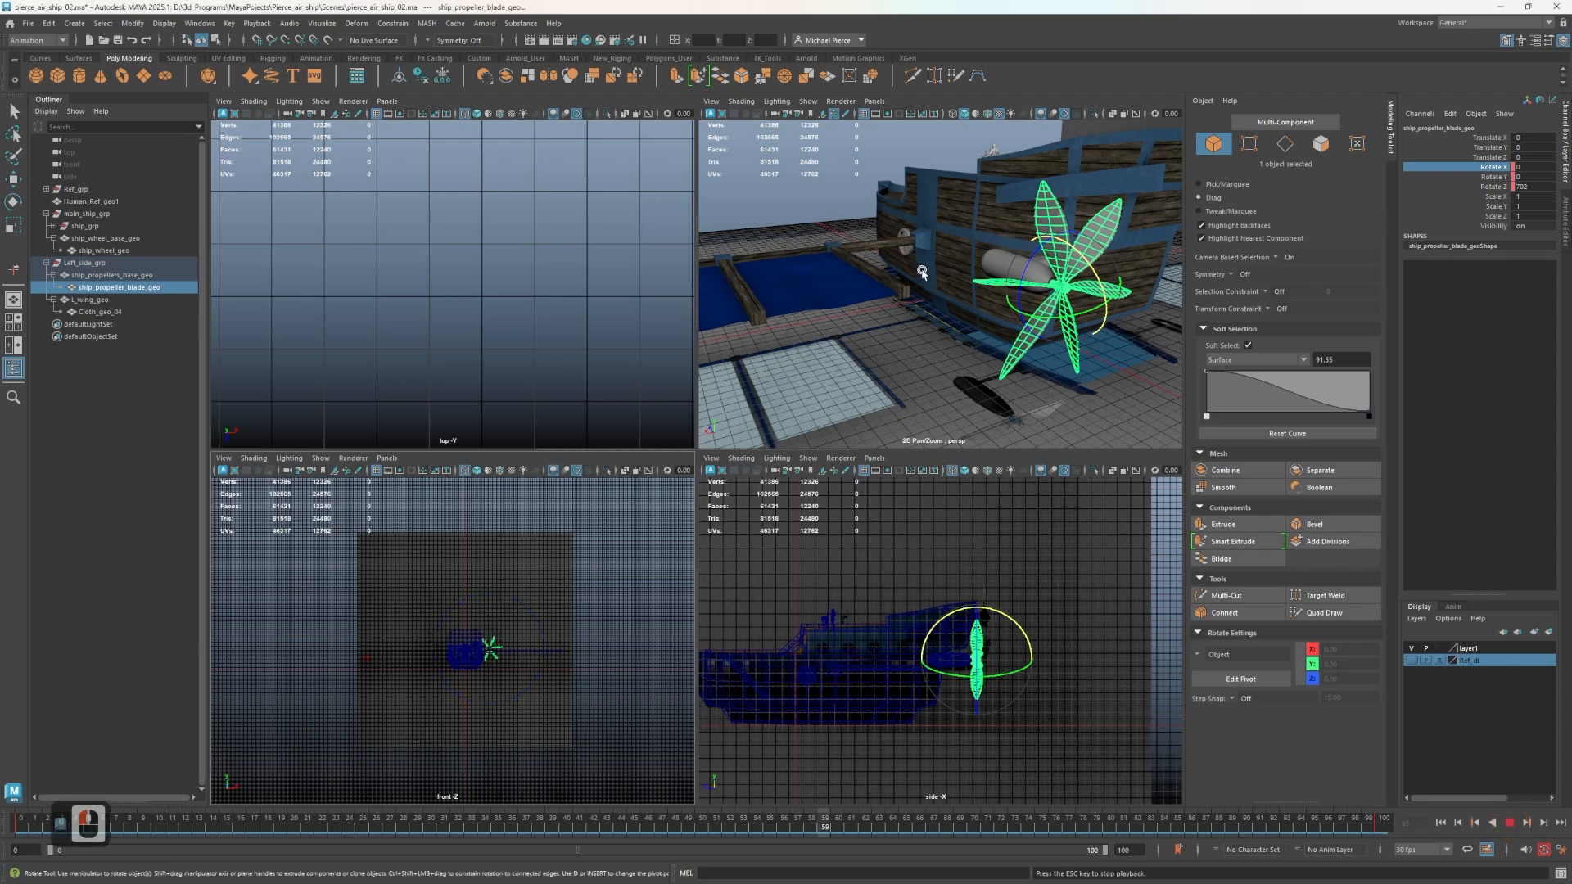
{"action": "scroll", "coordinate": [934, 341], "scroll_direction": "down", "scroll_amount": 4}
{"action": "scroll", "coordinate": [926, 300], "scroll_direction": "up", "scroll_amount": 3}
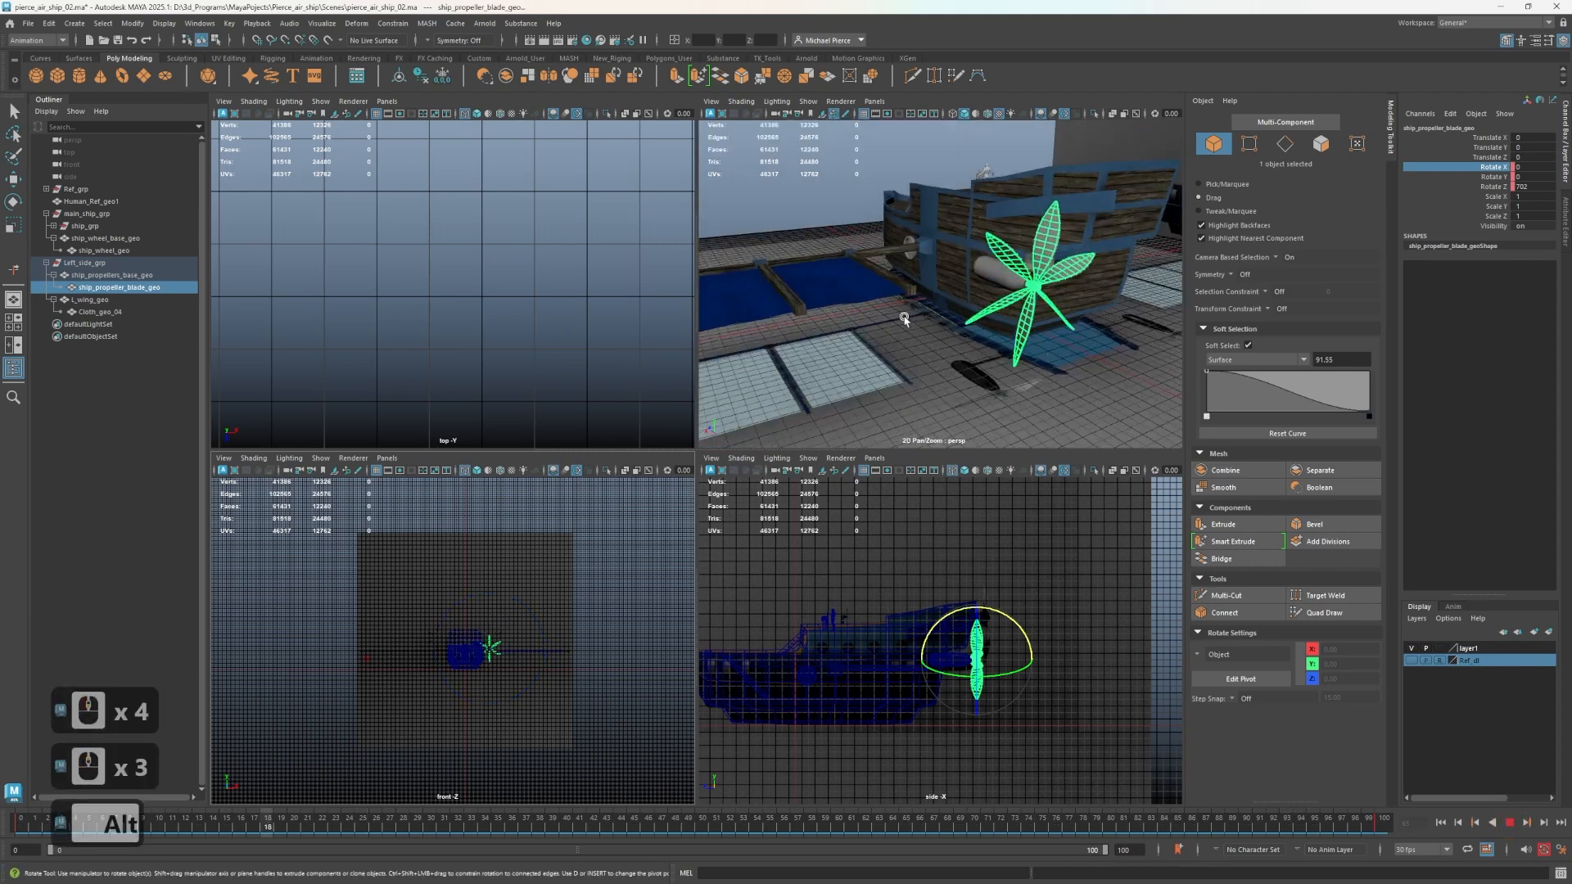
Set the playback update view to All in the animation preferences, save, and reopen the preferences to check the setting.
{"action": "left_click", "coordinate": [1562, 849]}
{"action": "left_click", "coordinate": [1562, 850]}
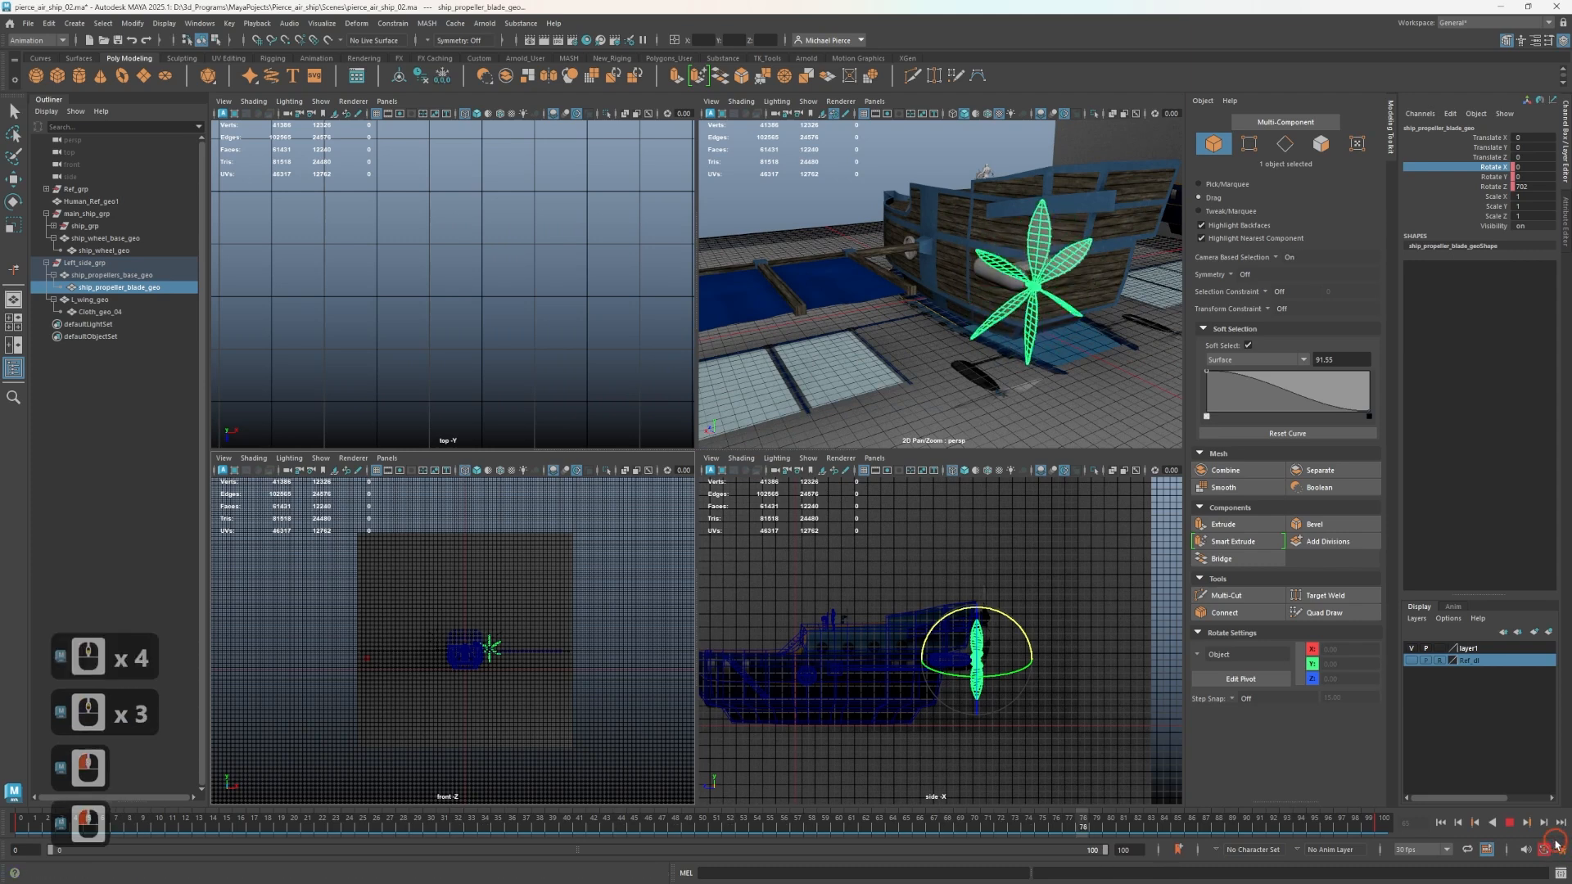
{"action": "left_click", "coordinate": [1564, 852]}
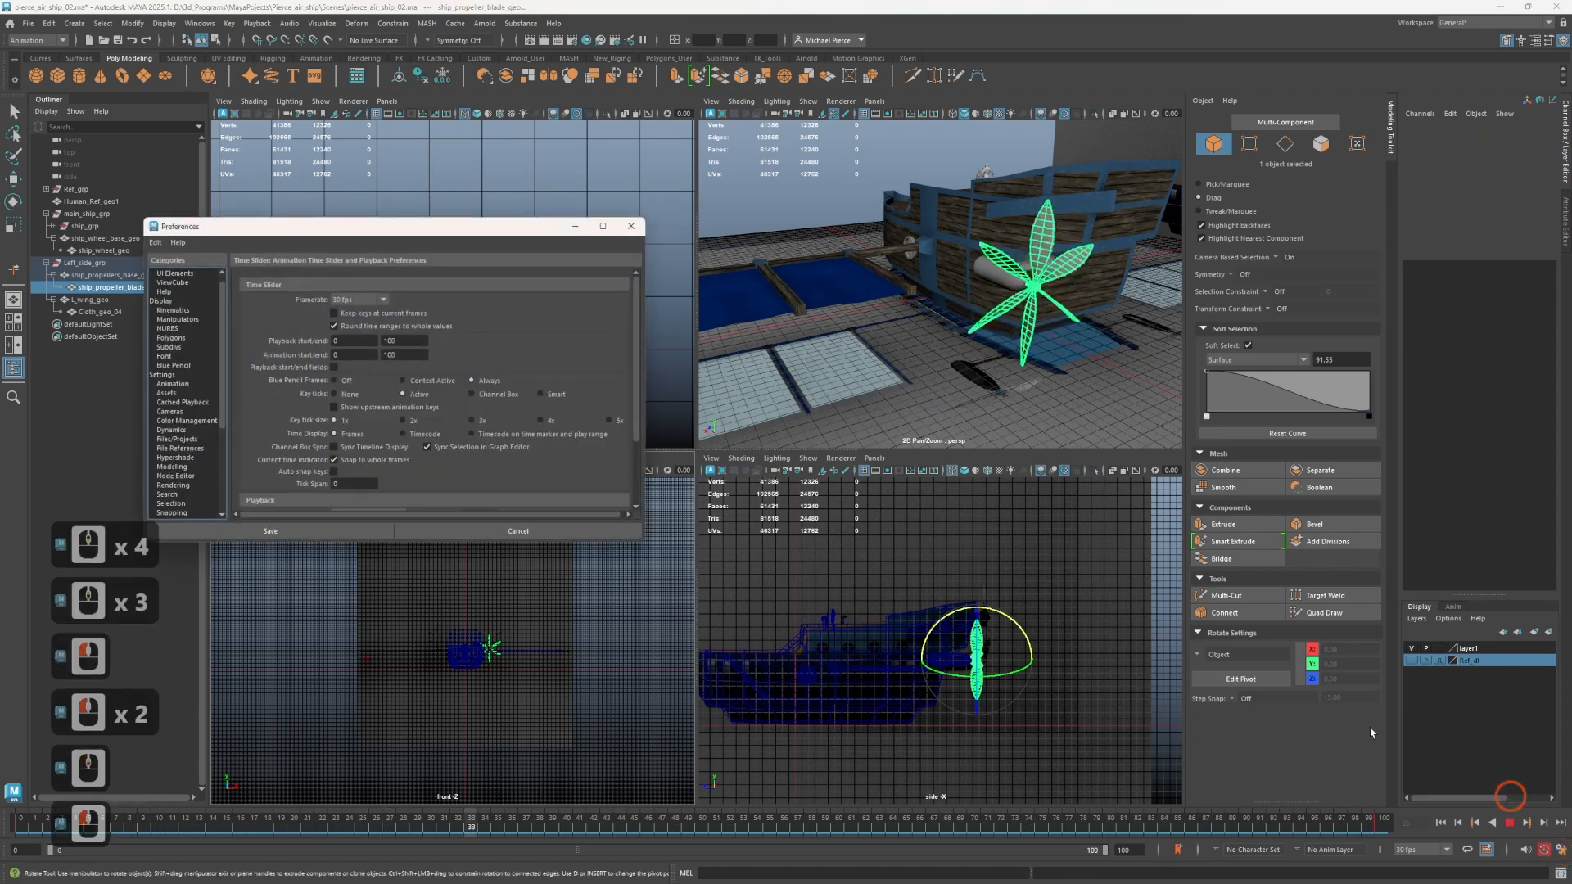
{"action": "scroll", "coordinate": [365, 391], "scroll_direction": "down", "scroll_amount": 3}
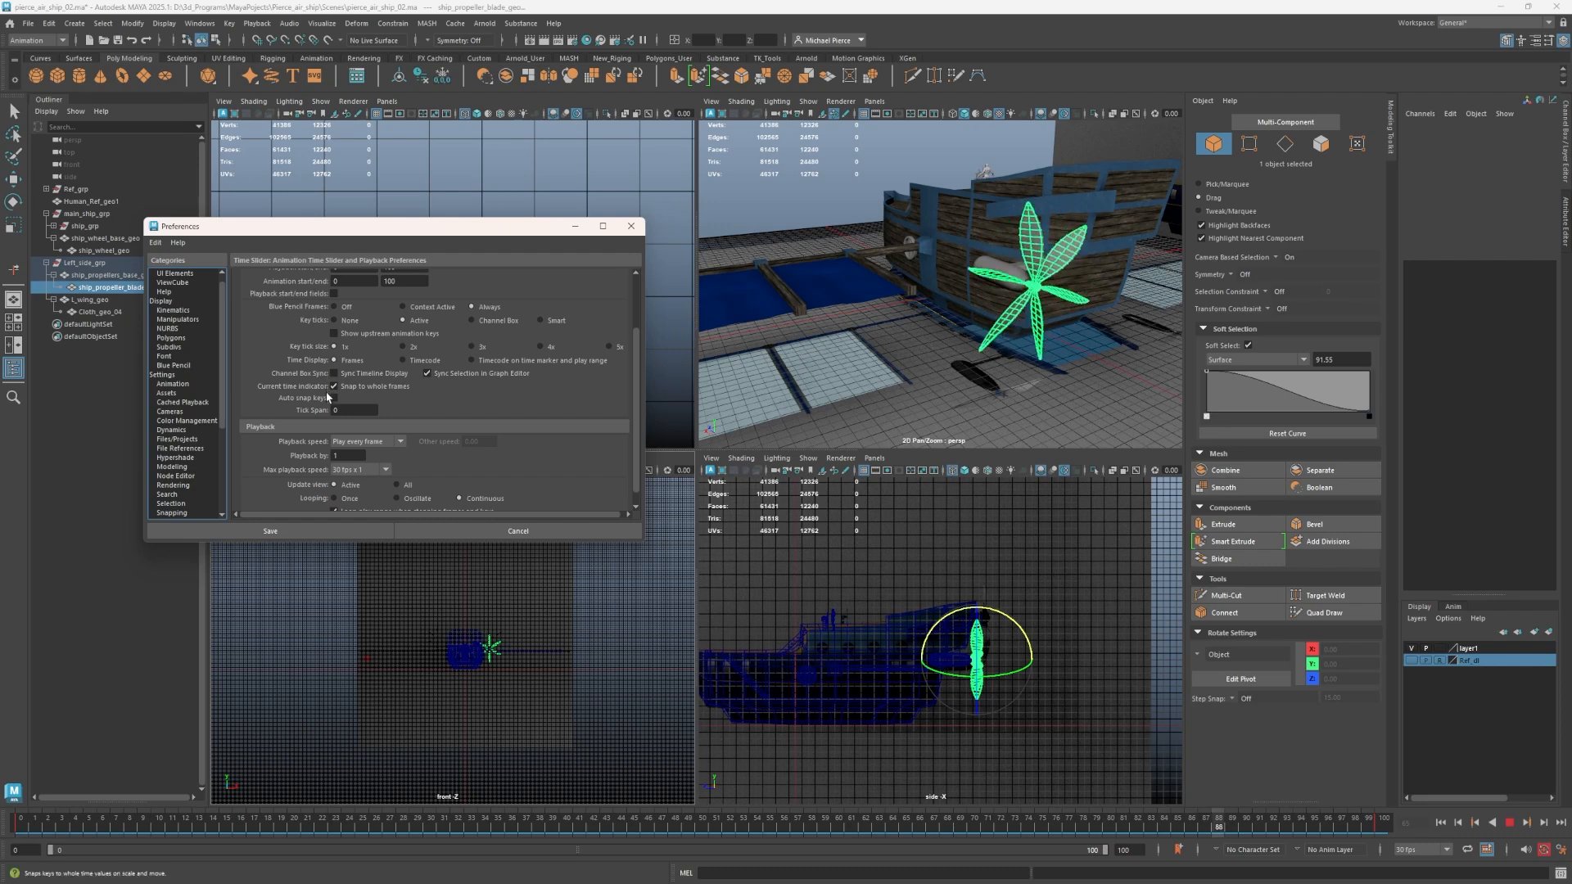
{"action": "scroll", "coordinate": [327, 385], "scroll_direction": "up", "scroll_amount": 3}
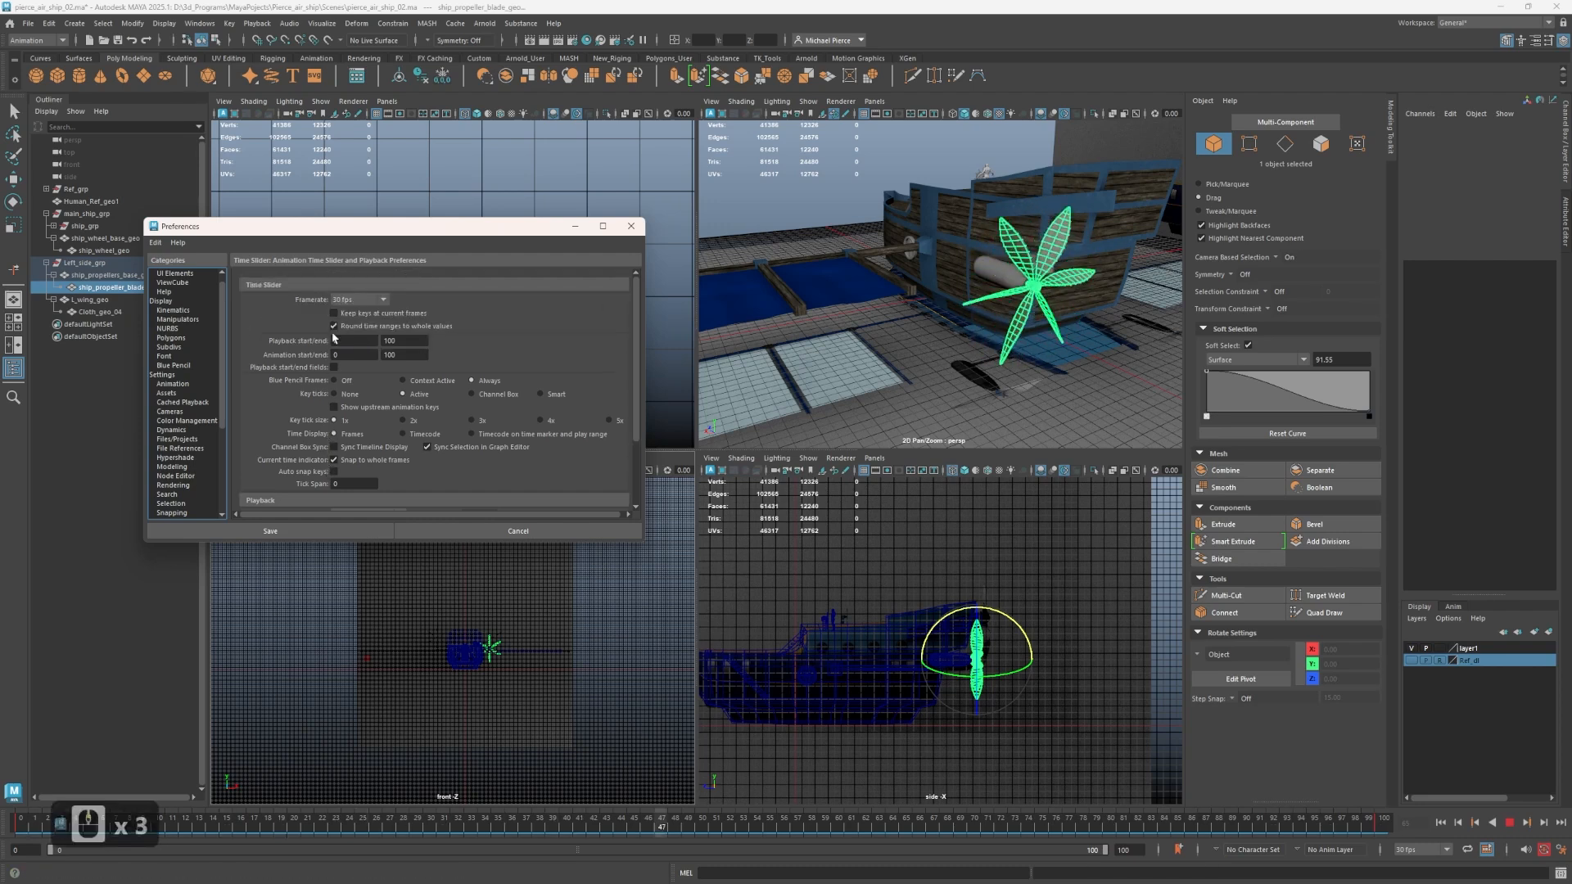
{"action": "scroll", "coordinate": [351, 349], "scroll_direction": "down", "scroll_amount": 1}
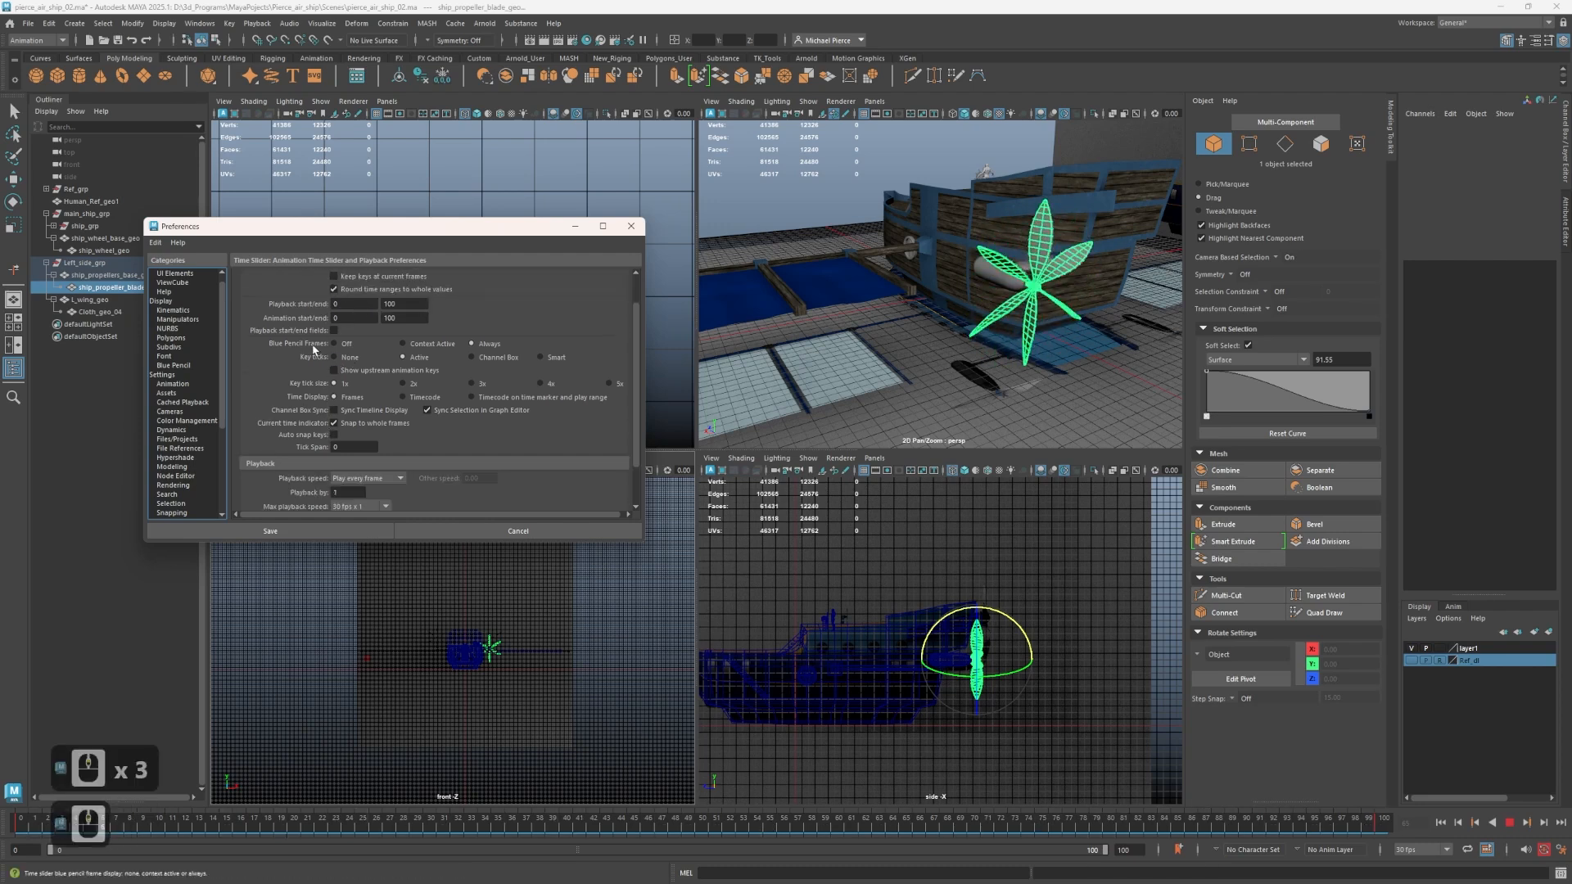
{"action": "scroll", "coordinate": [307, 354], "scroll_direction": "down", "scroll_amount": 2}
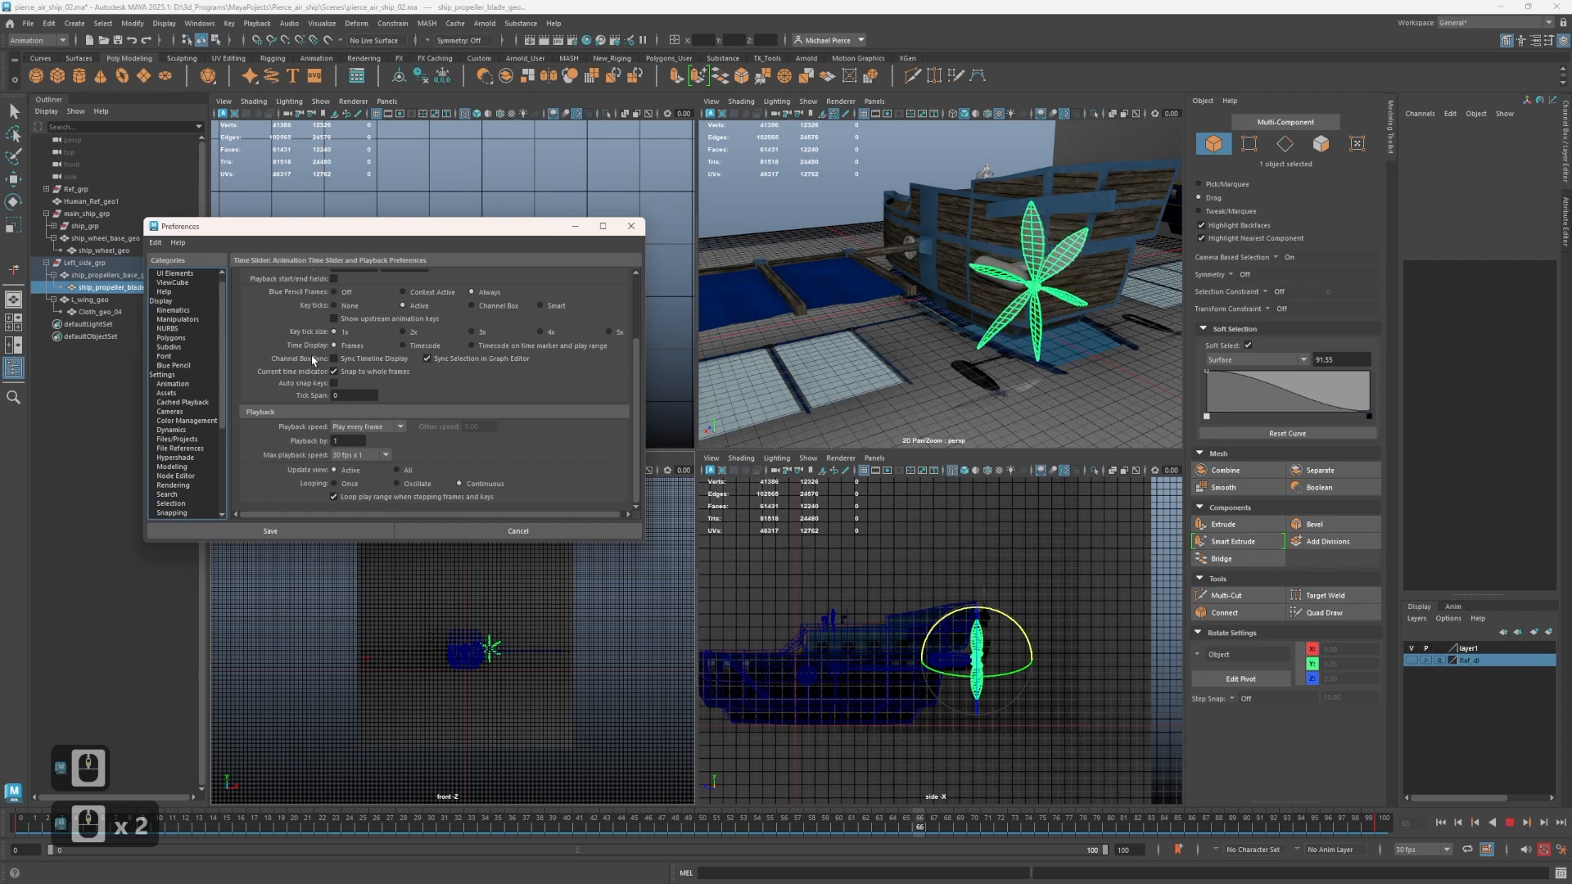
{"action": "scroll", "coordinate": [313, 360], "scroll_direction": "down", "scroll_amount": 2}
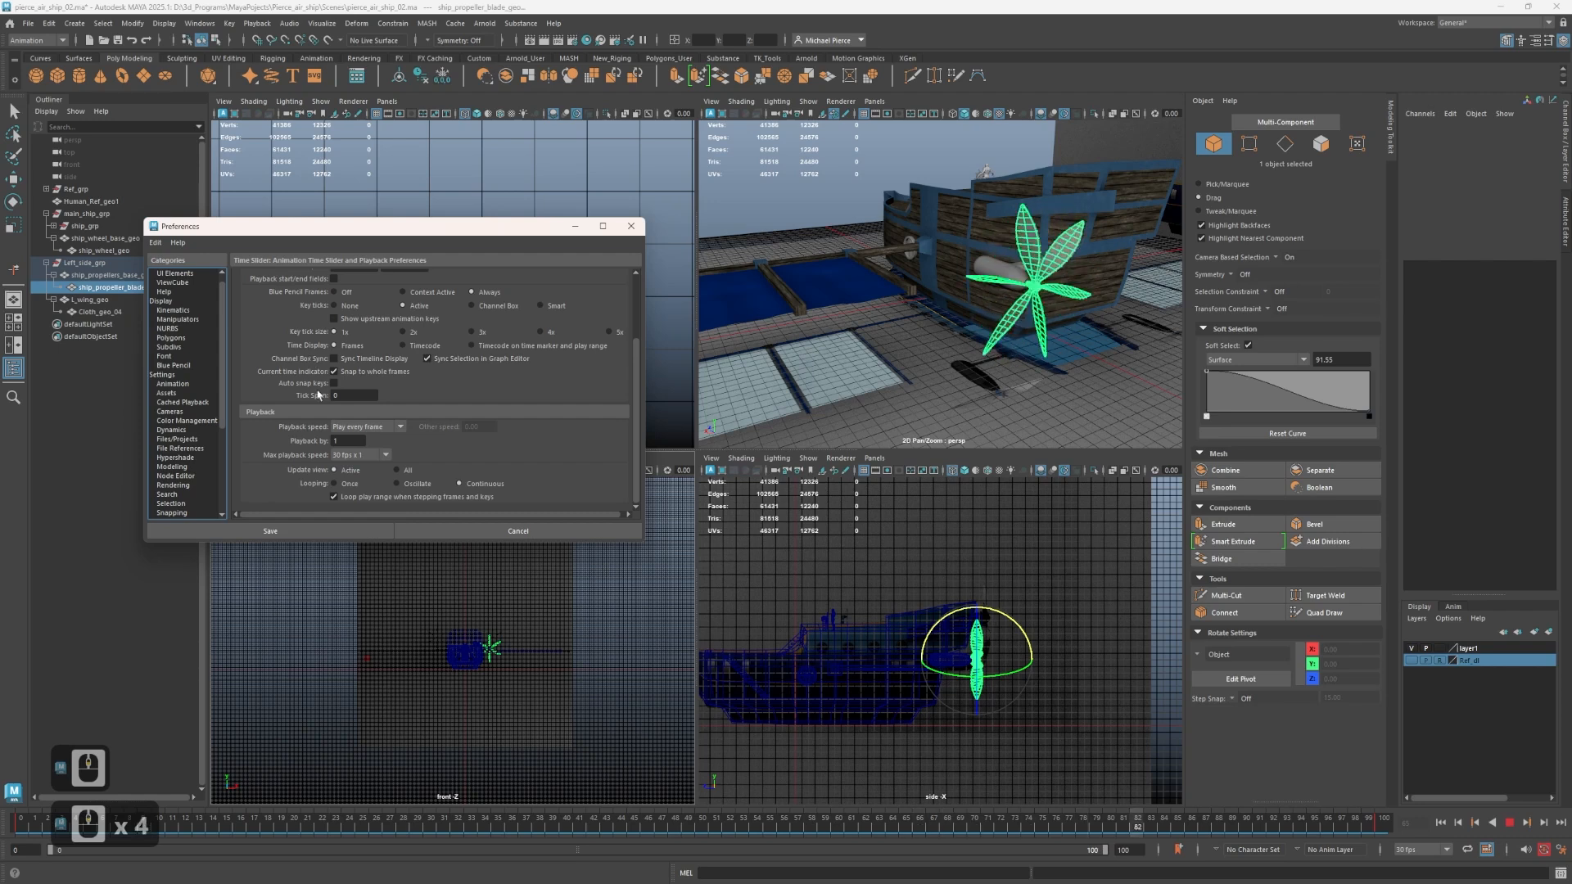
{"action": "left_click", "coordinate": [396, 471]}
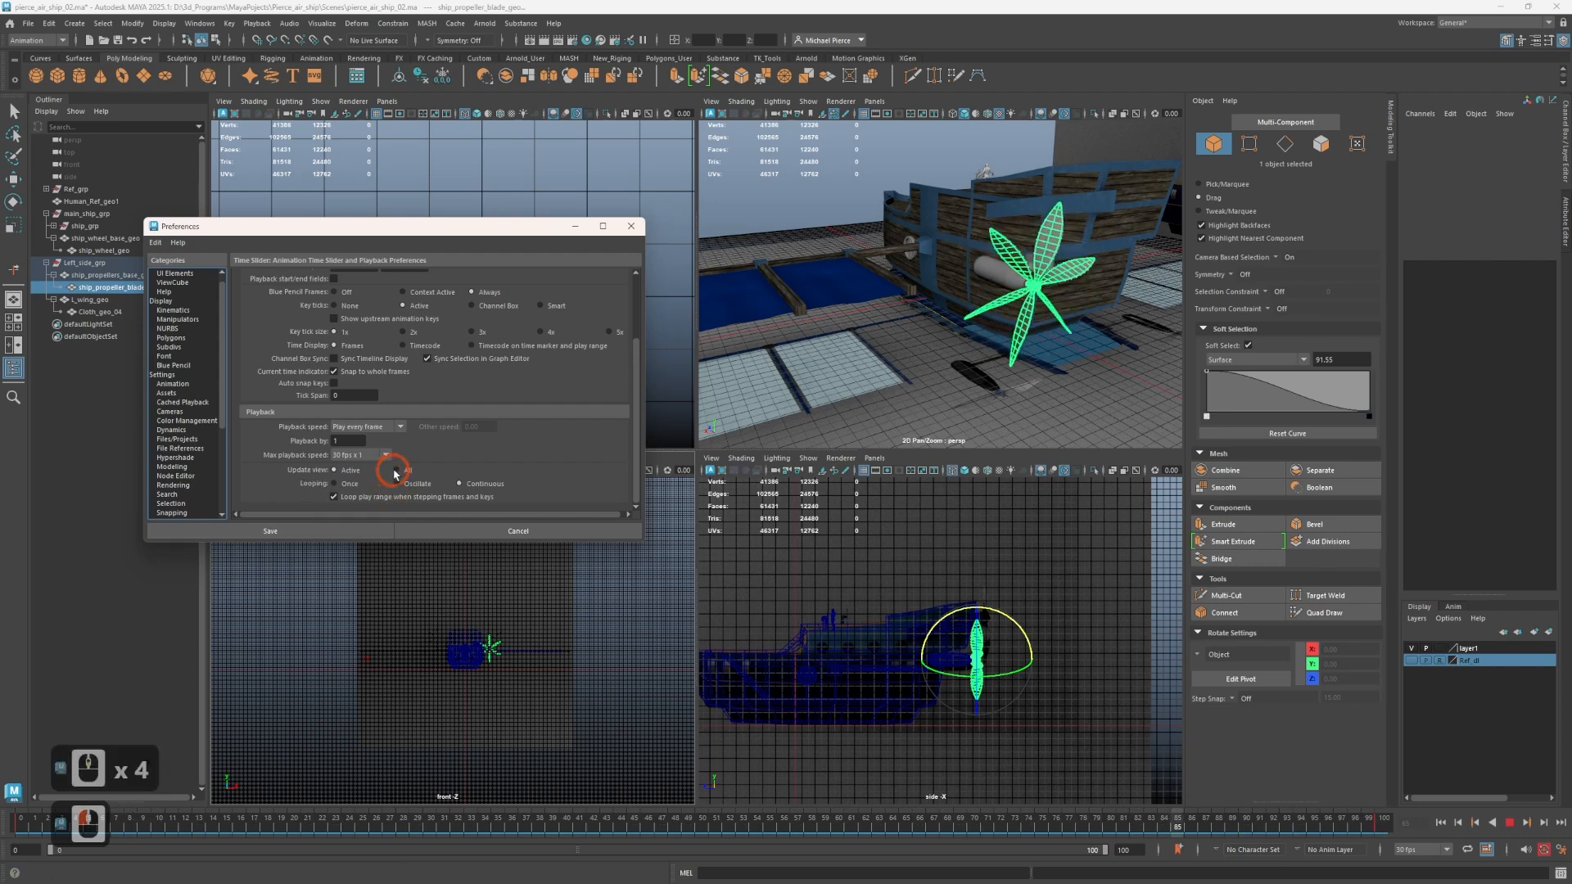
{"action": "left_click", "coordinate": [308, 515]}
{"action": "left_click", "coordinate": [283, 529]}
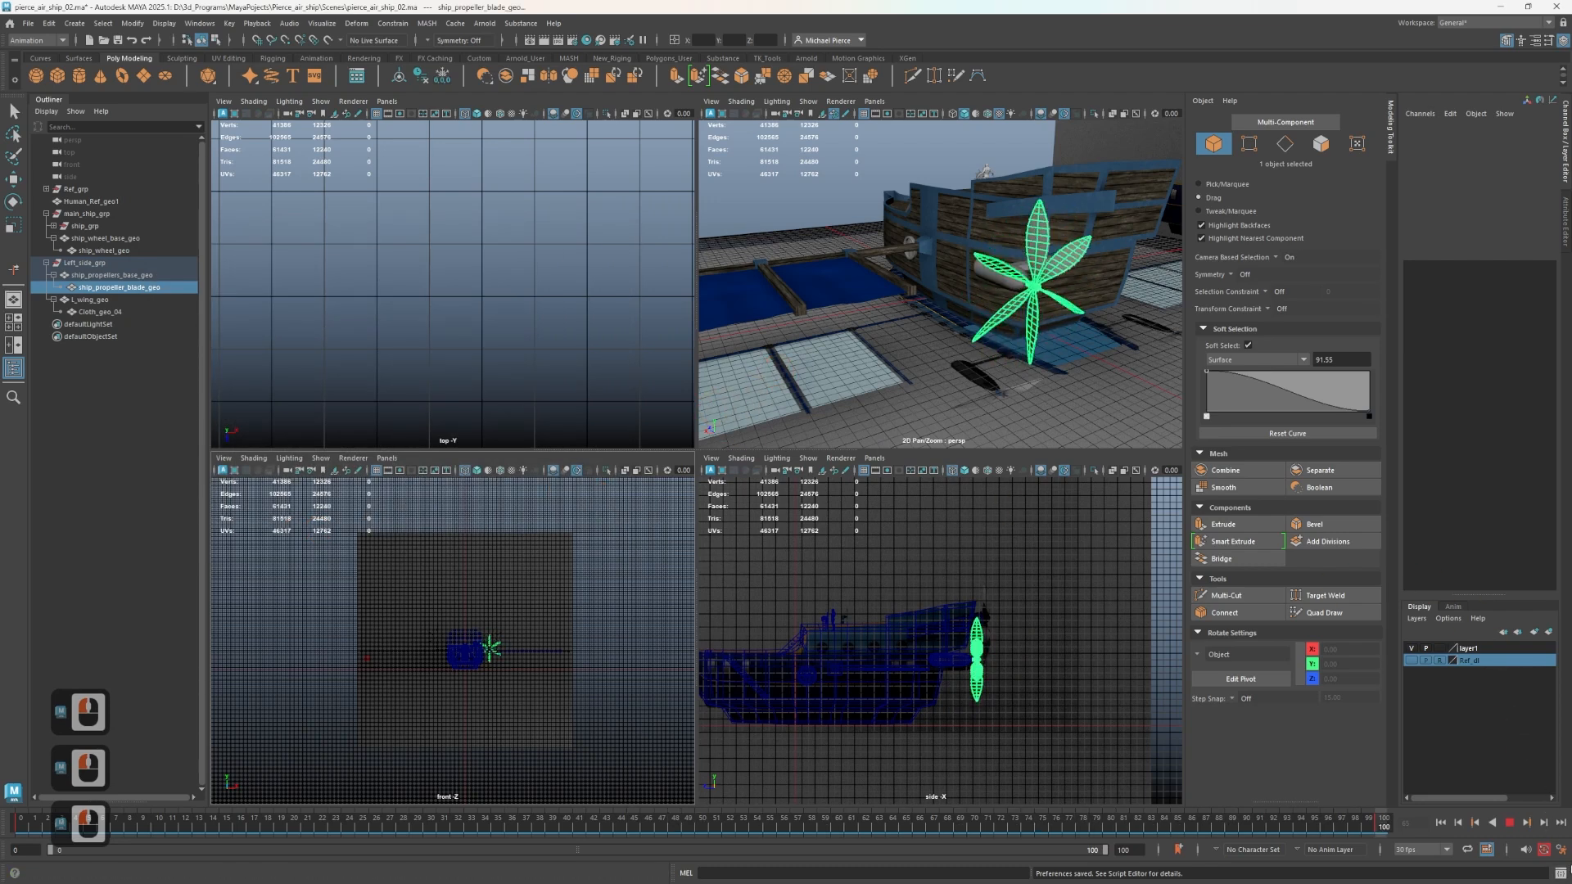
{"action": "left_click", "coordinate": [1562, 850]}
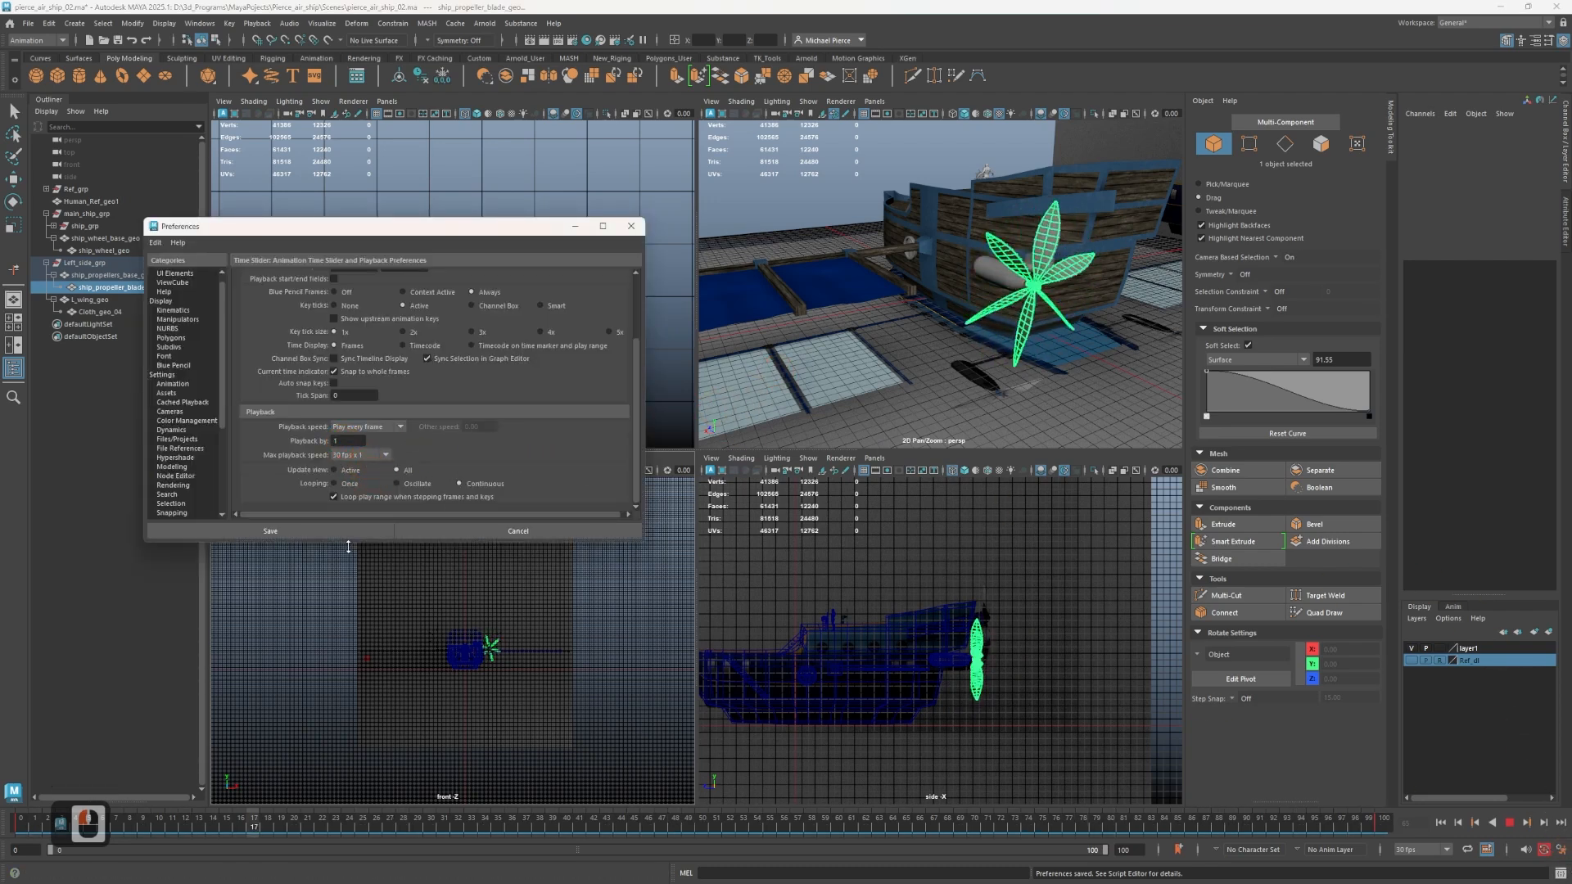
{"action": "double_click", "coordinate": [323, 532]}
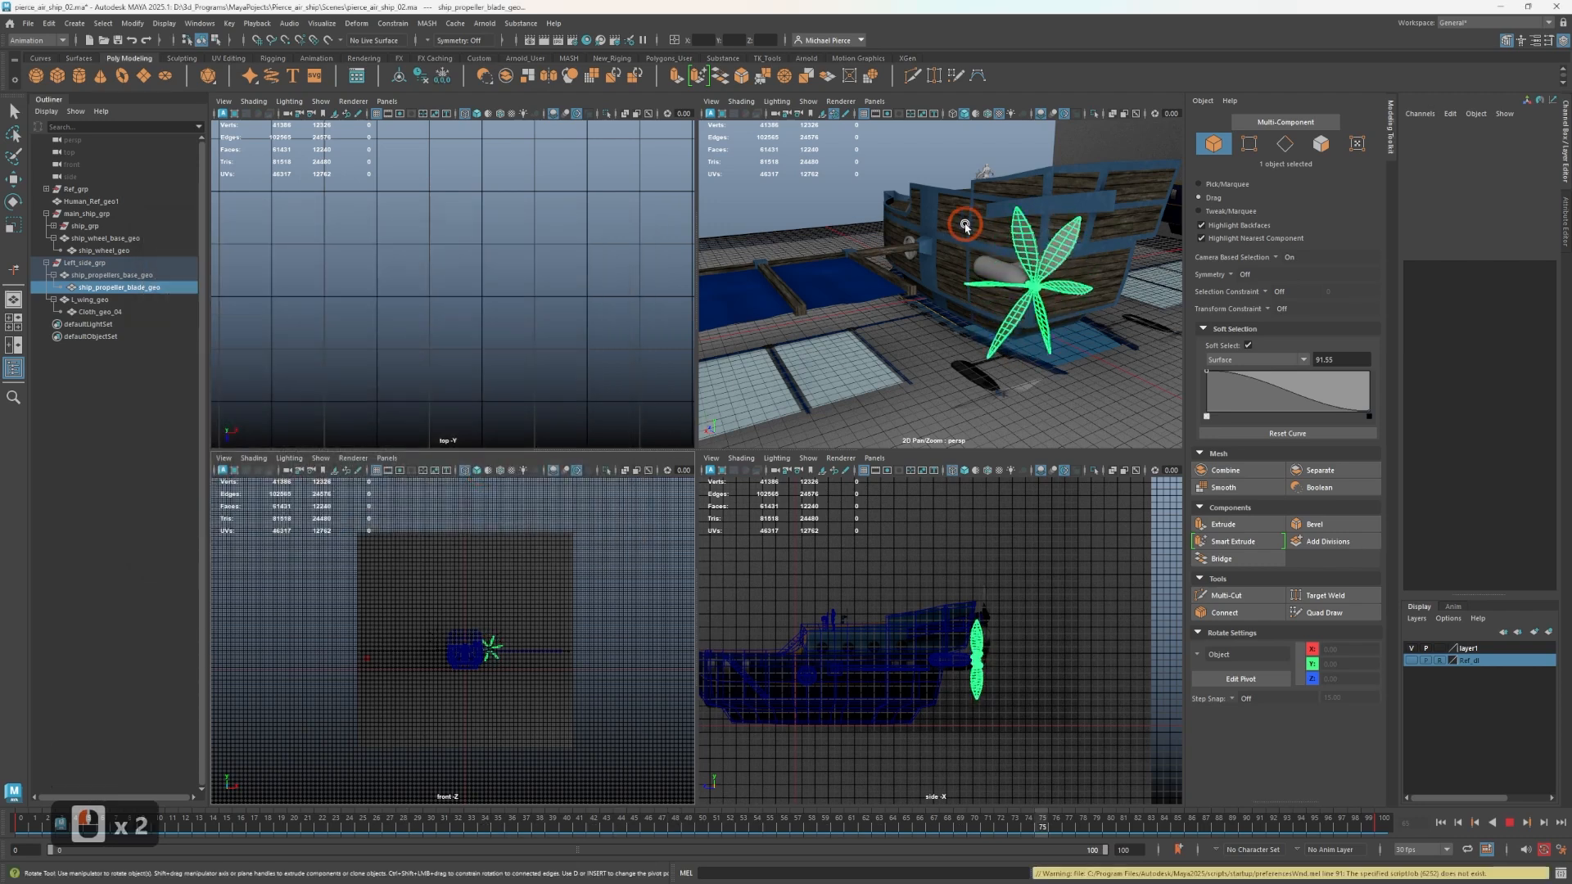
Inspect the spinning propeller blade in a maximised perspective view and stop the playback.
{"action": "scroll", "coordinate": [895, 309], "scroll_direction": "up", "scroll_amount": 2}
{"action": "scroll", "coordinate": [889, 288], "scroll_direction": "down", "scroll_amount": 4}
{"action": "scroll", "coordinate": [732, 347], "scroll_direction": "up", "scroll_amount": 3}
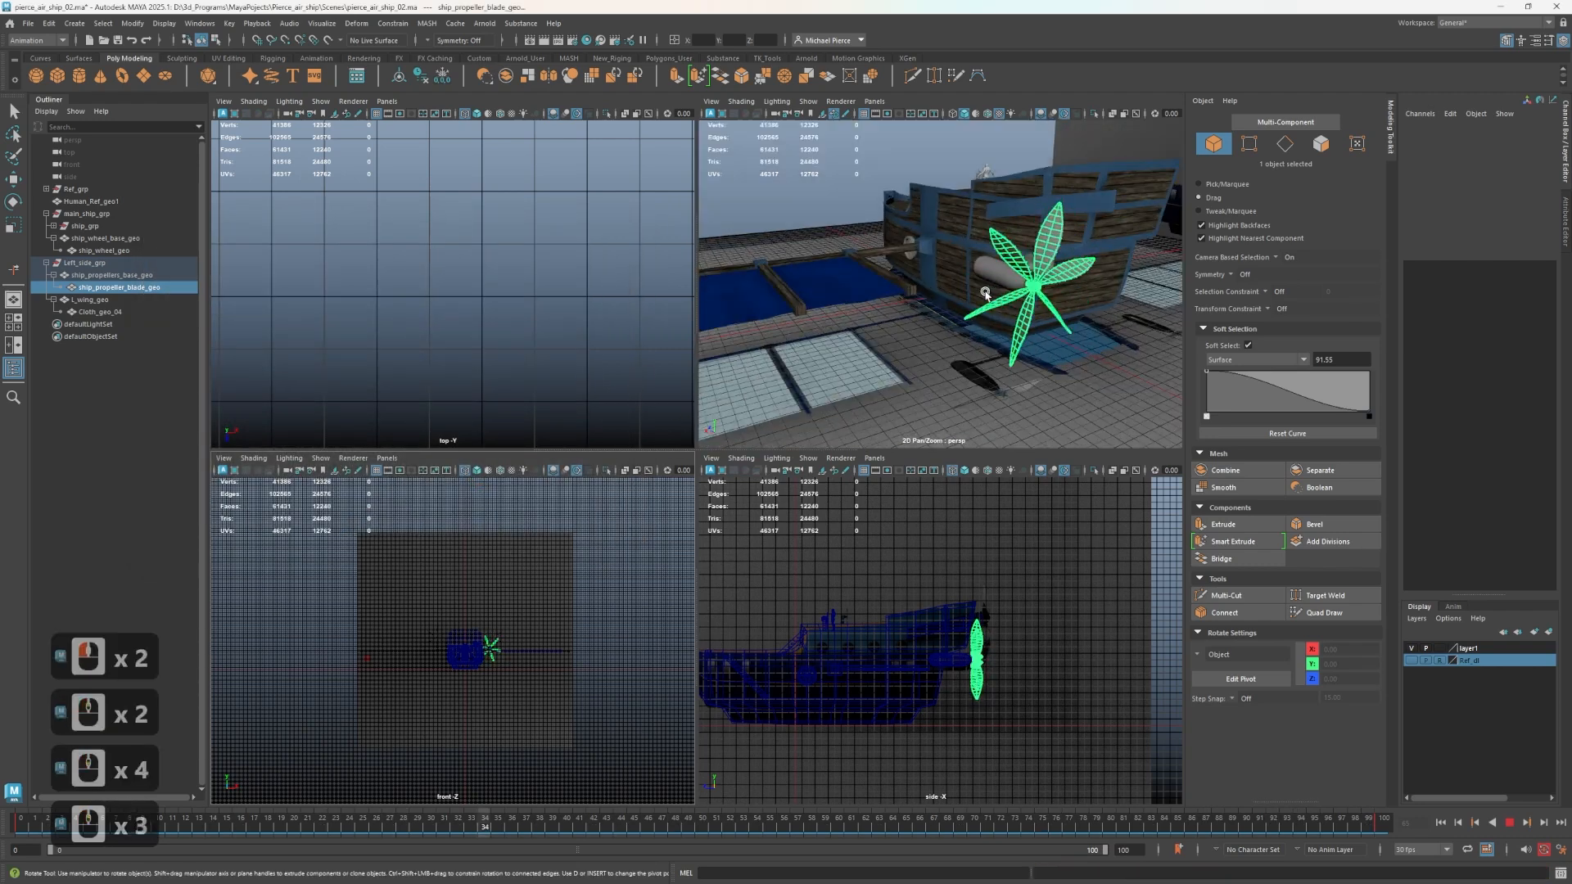
{"action": "scroll", "coordinate": [986, 295], "scroll_direction": "up", "scroll_amount": 1}
{"action": "middle_click_drag", "start_coordinate": [986, 294], "coordinate": [1056, 221], "text": "alt"}
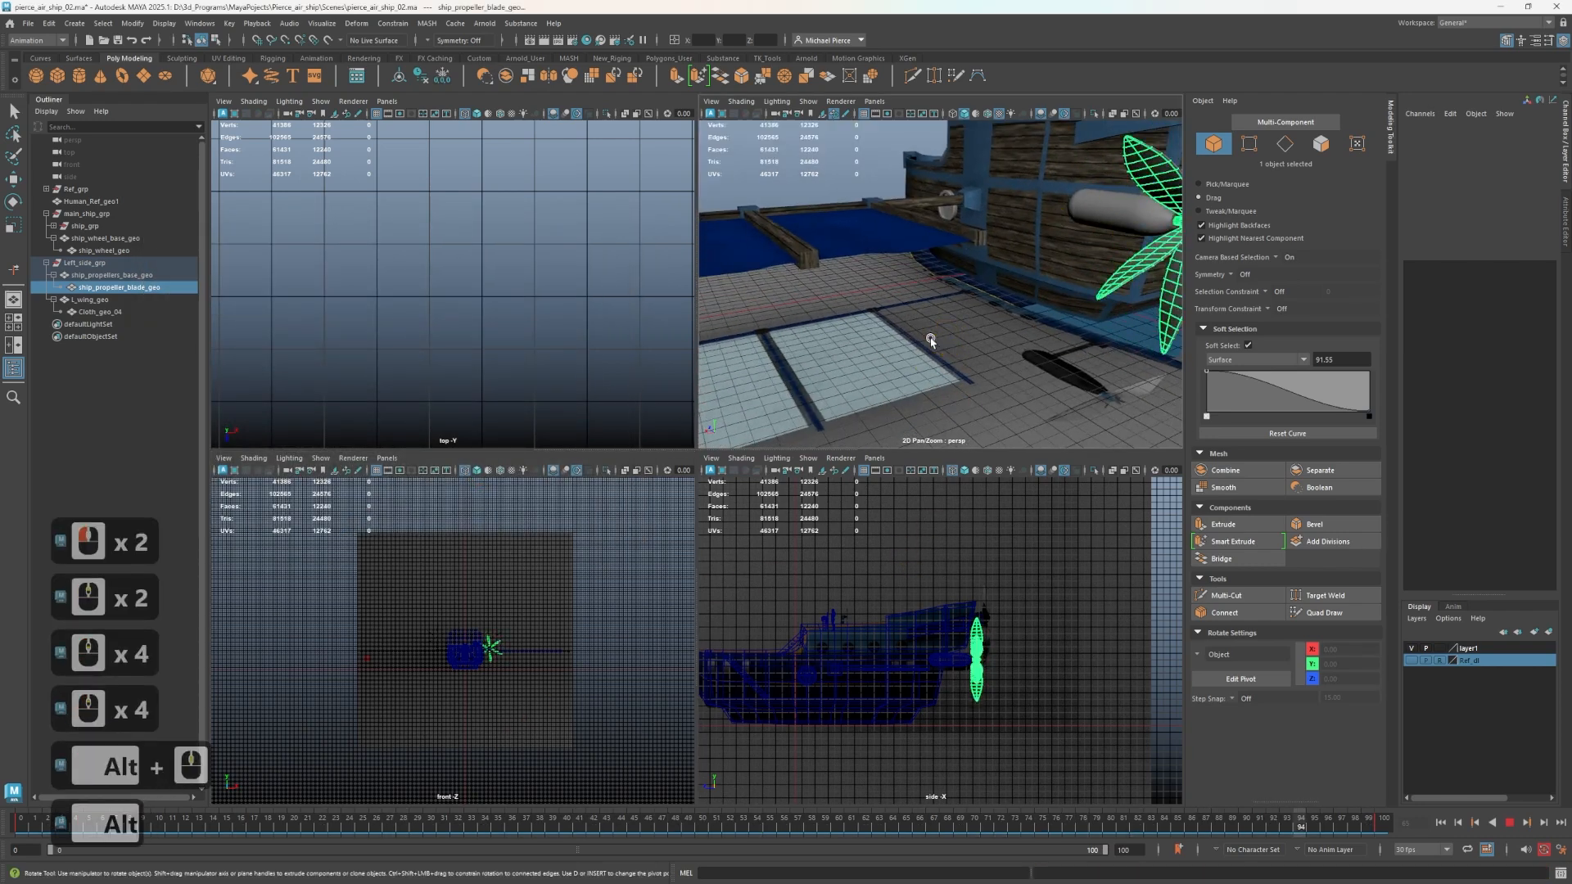
{"action": "key", "text": "space"}
{"action": "scroll", "coordinate": [905, 342], "scroll_direction": "up", "scroll_amount": 5}
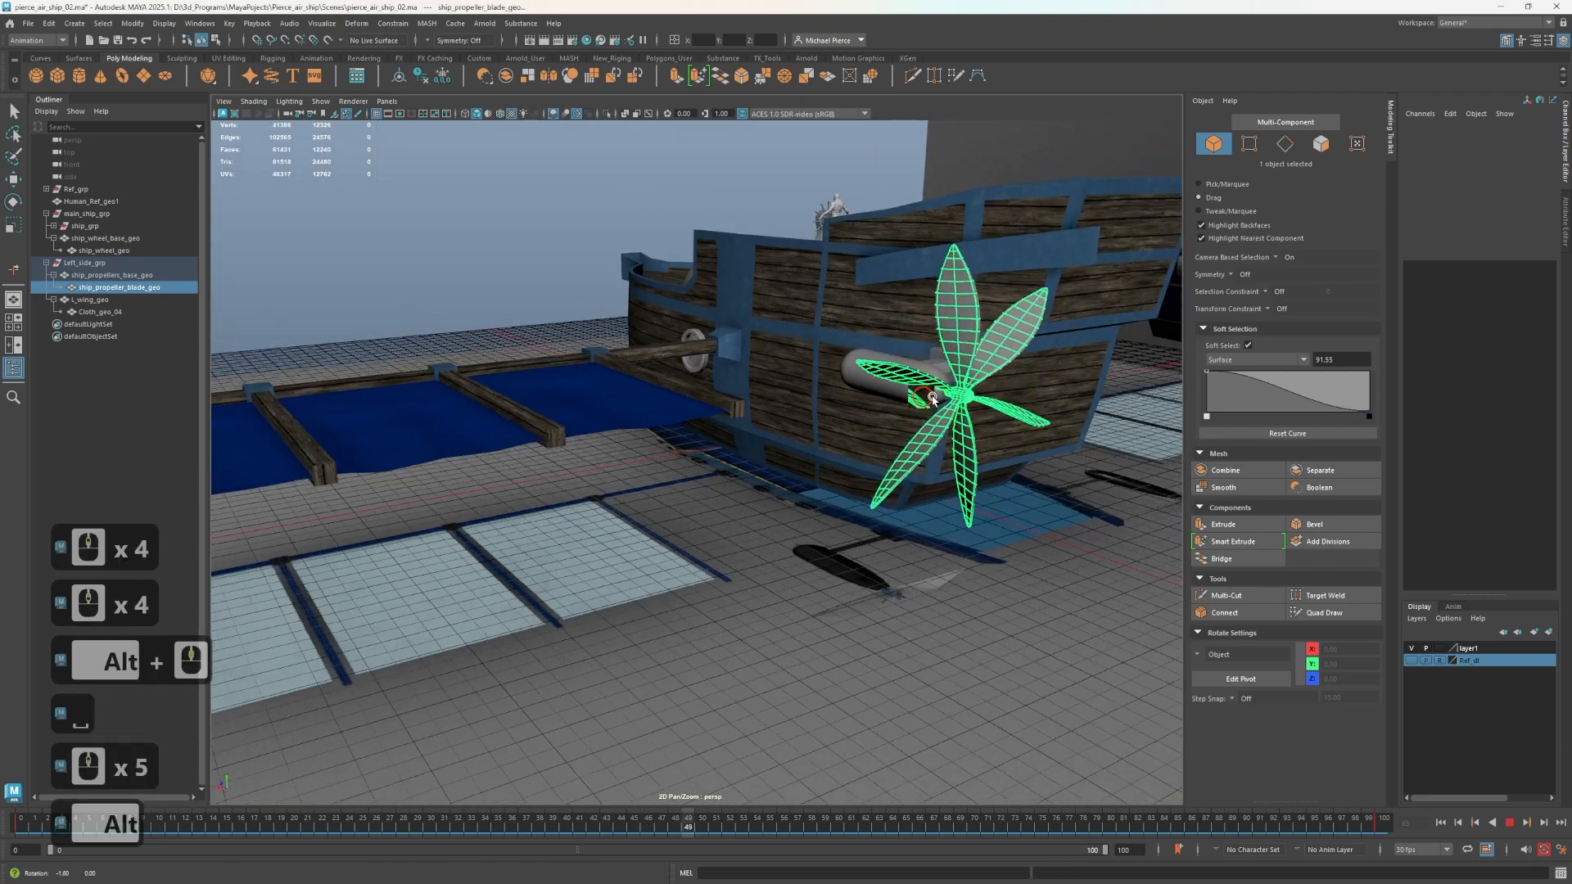
{"action": "left_click_drag", "start_coordinate": [933, 399], "coordinate": [793, 484], "text": "alt"}
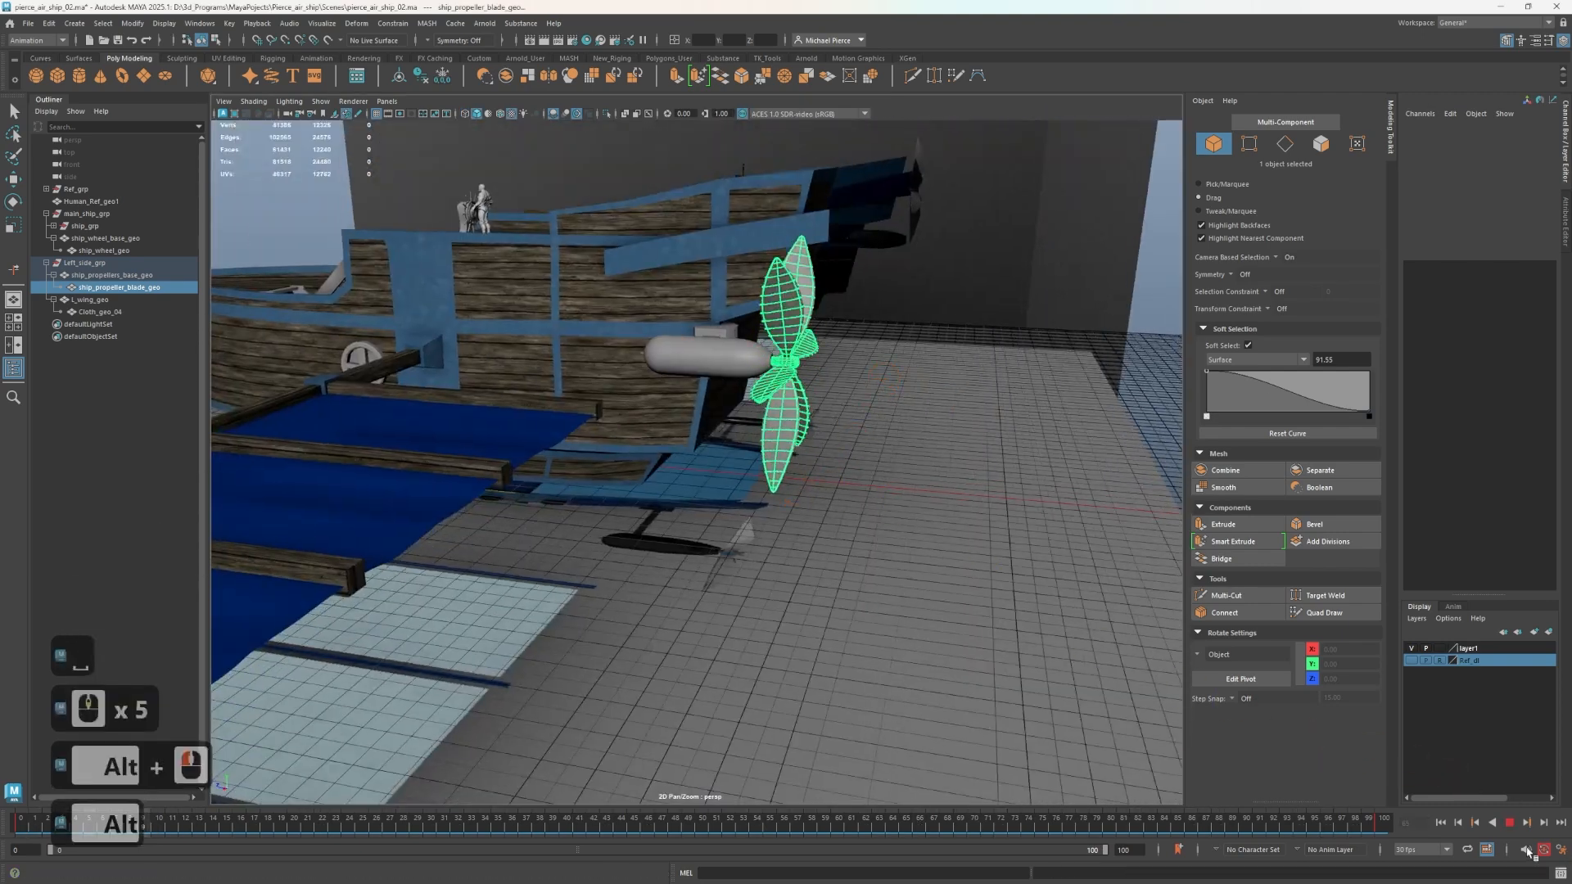
{"action": "left_click", "coordinate": [1510, 823]}
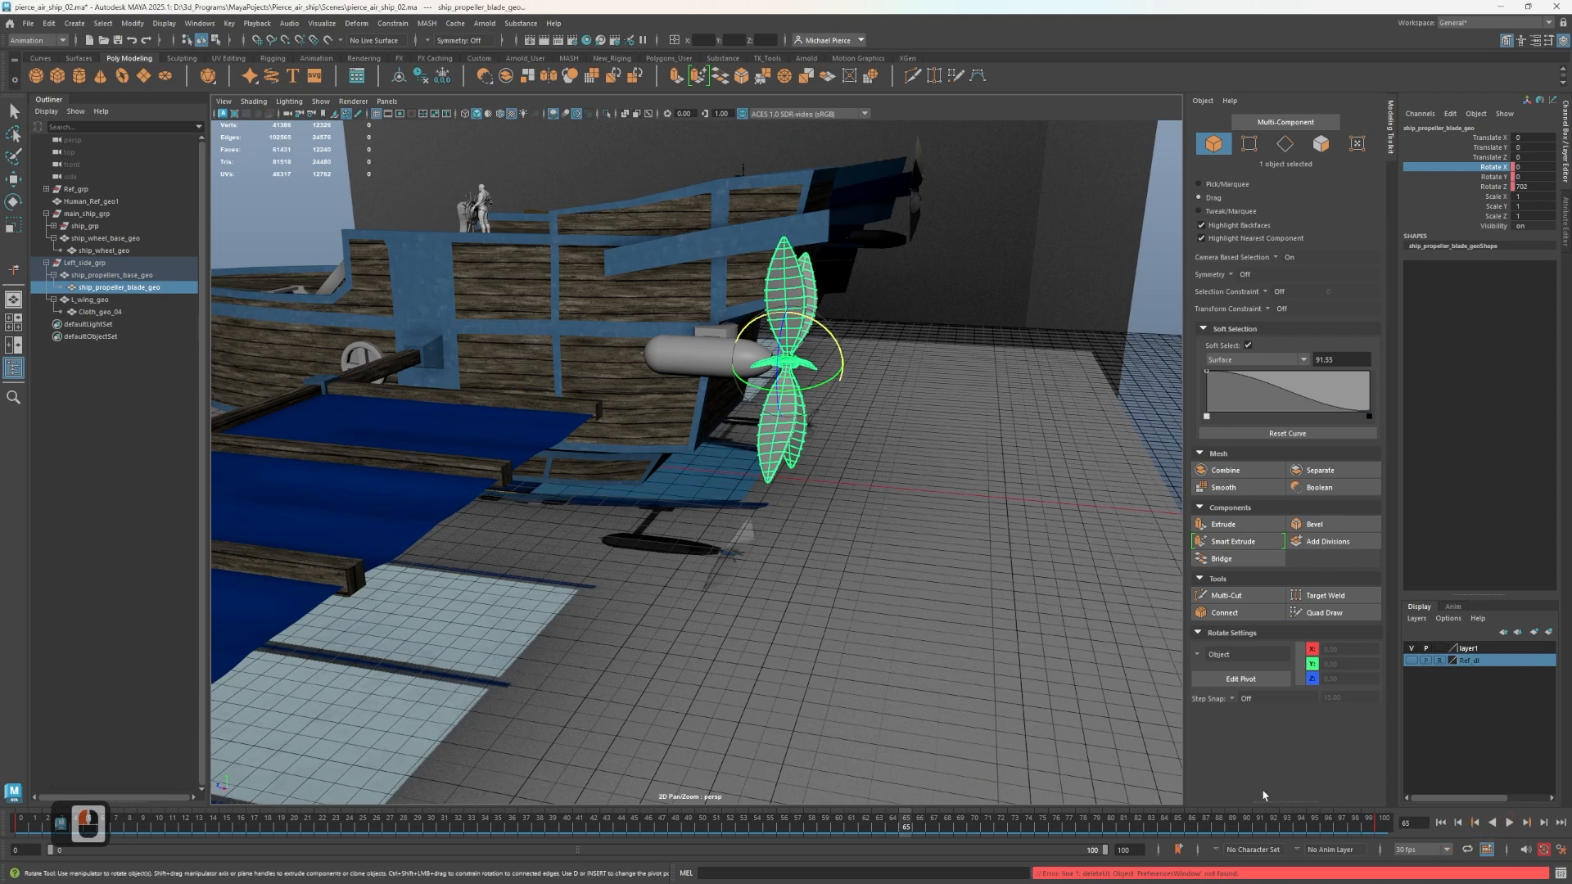
Set the animation end to frame 300 and extend the playback range to cover frames 0 to 300.
{"action": "double_click", "coordinate": [1135, 850]}
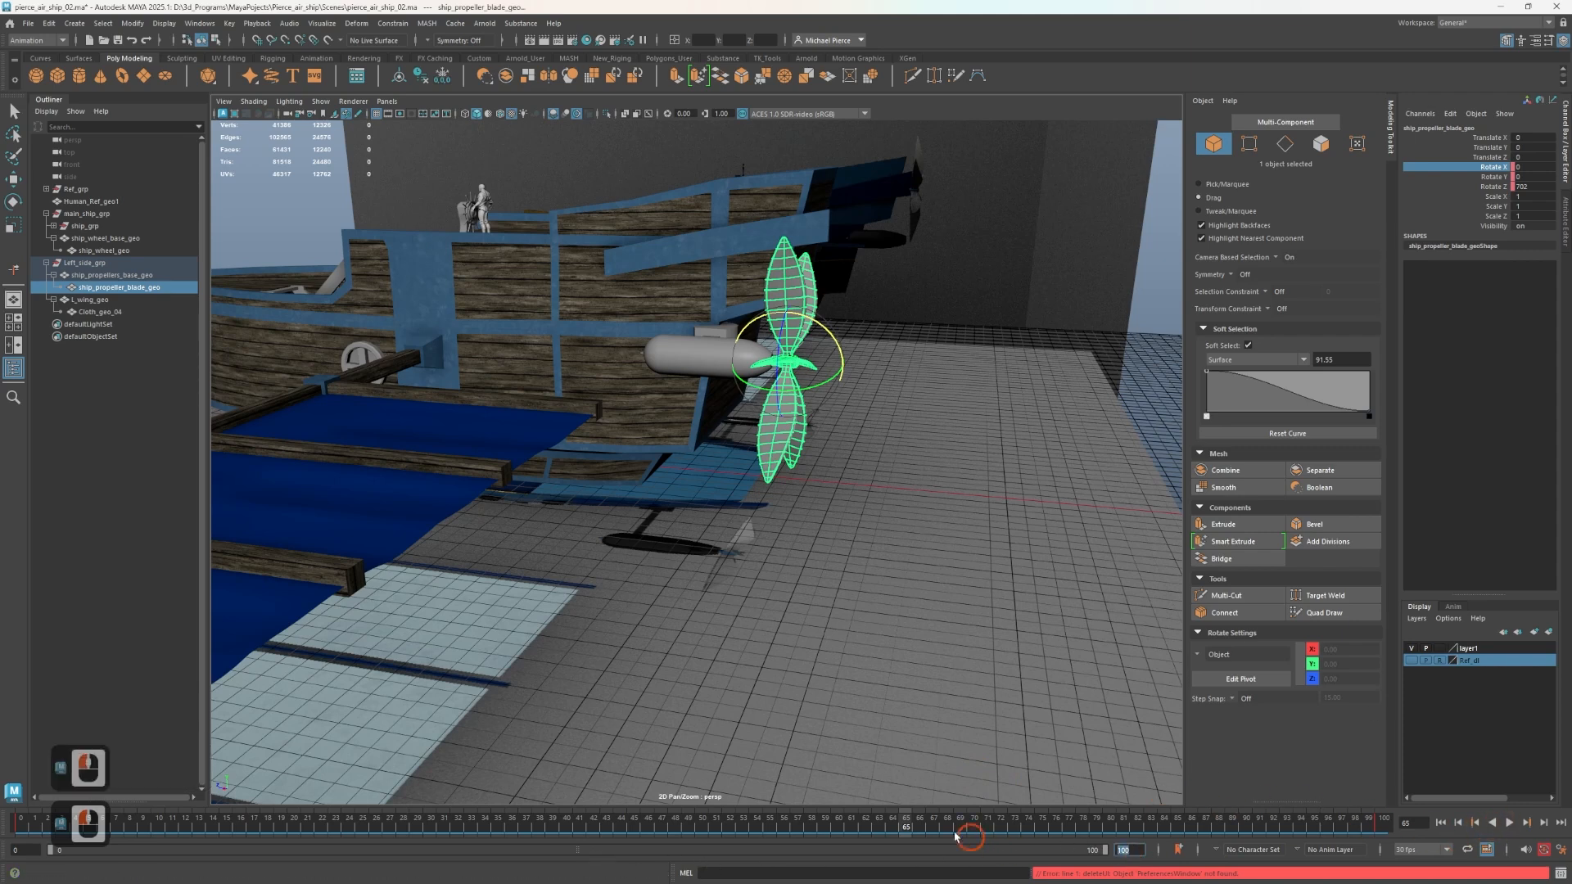
{"action": "type", "text": "300"}
{"action": "key", "text": "Tab"}
{"action": "scroll", "coordinate": [579, 604], "scroll_direction": "down", "scroll_amount": 3}
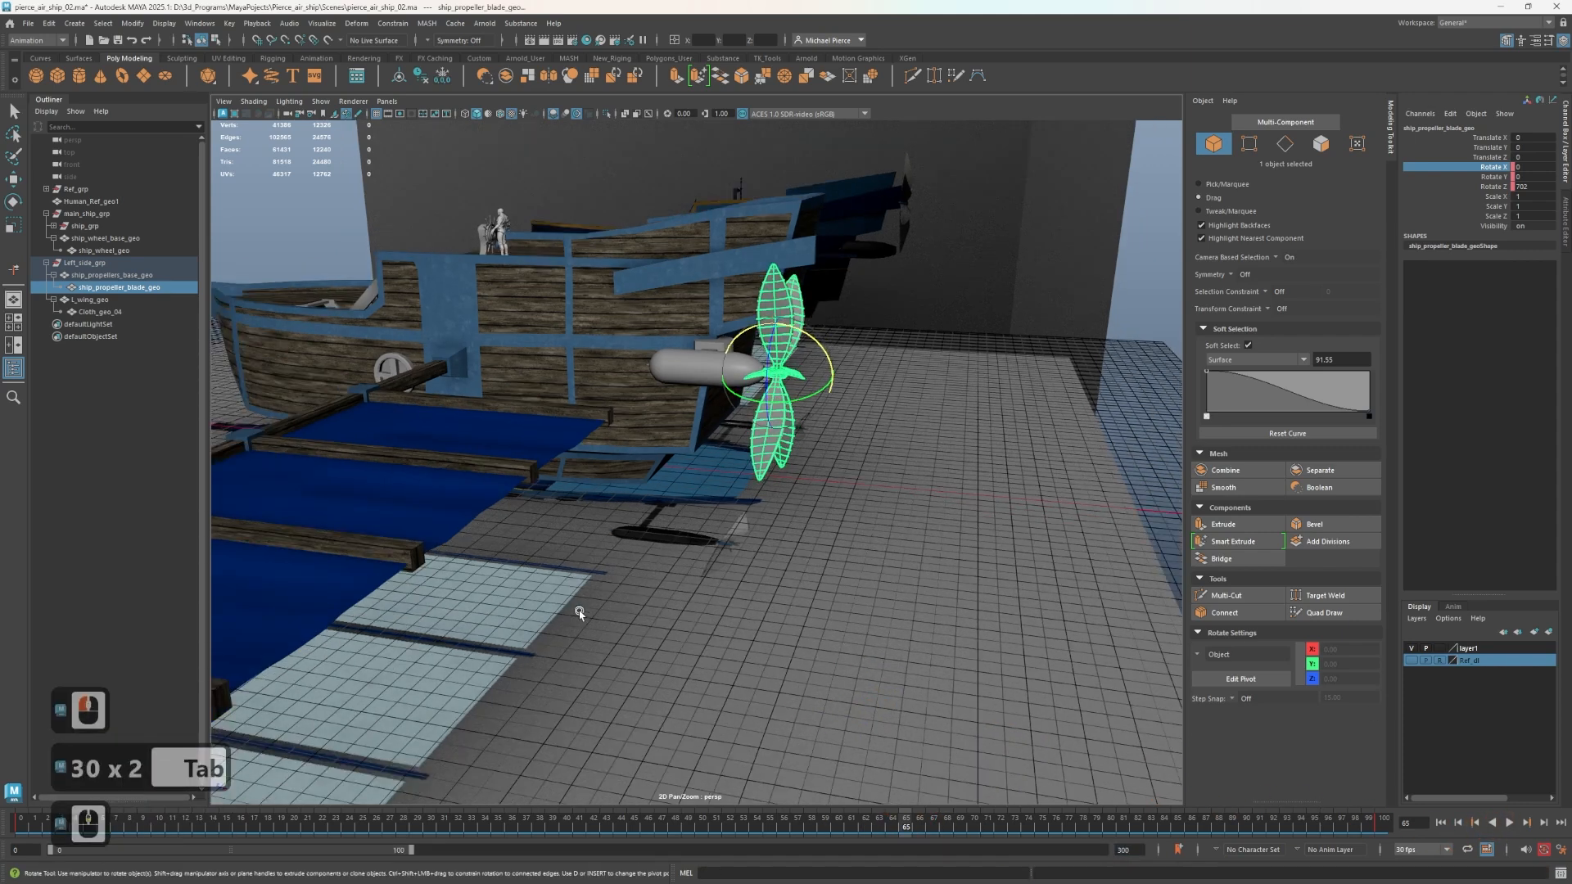
{"action": "left_click_drag", "start_coordinate": [579, 604], "coordinate": [542, 604], "text": "alt"}
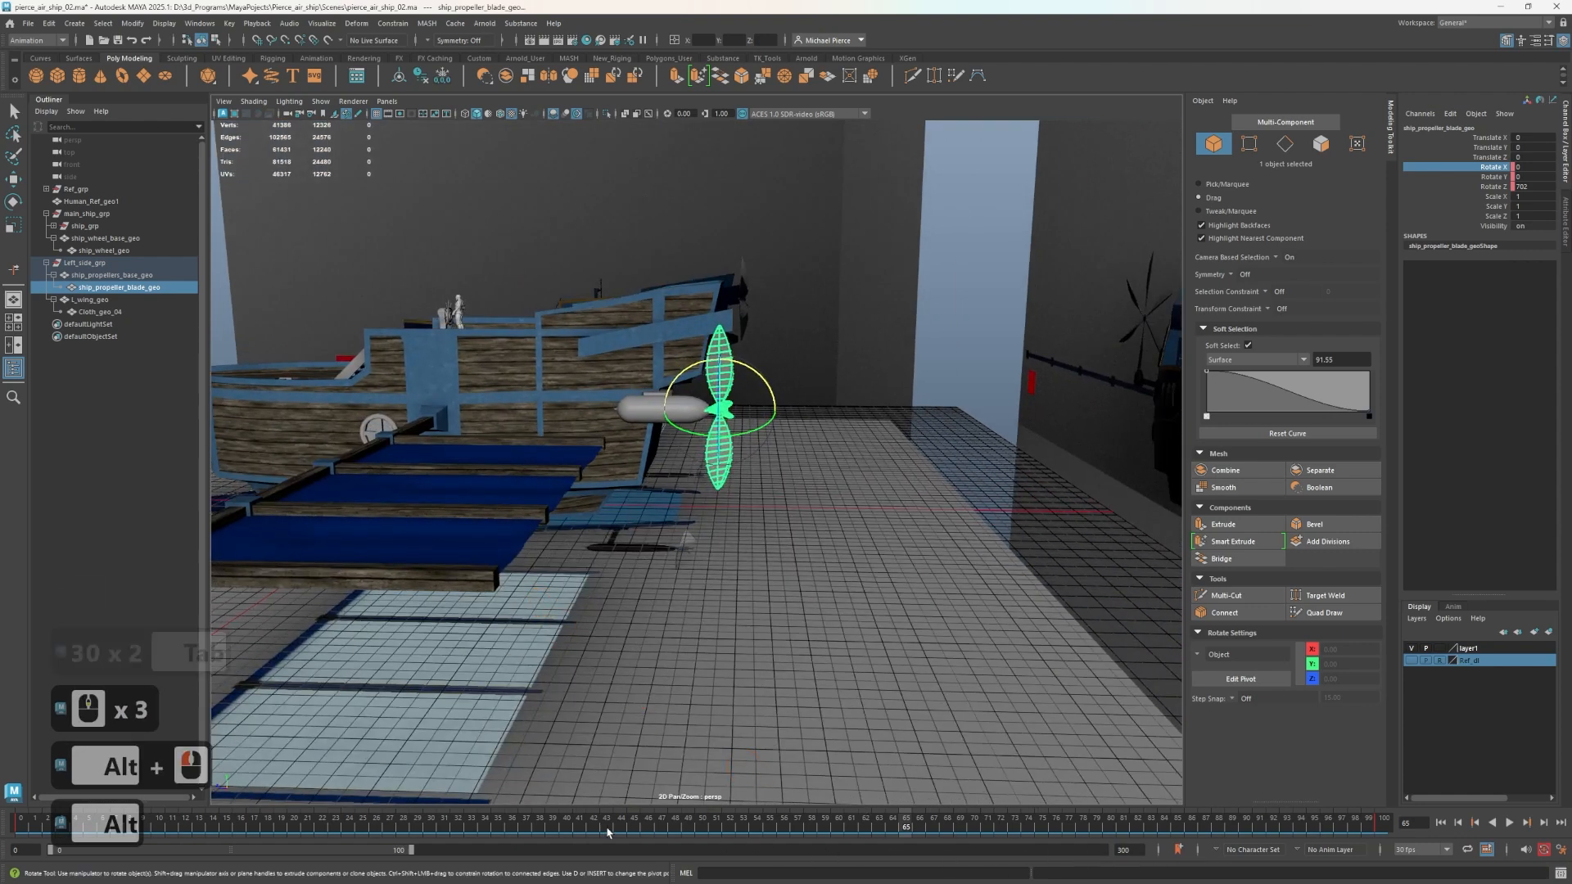
{"action": "left_click", "coordinate": [1560, 848]}
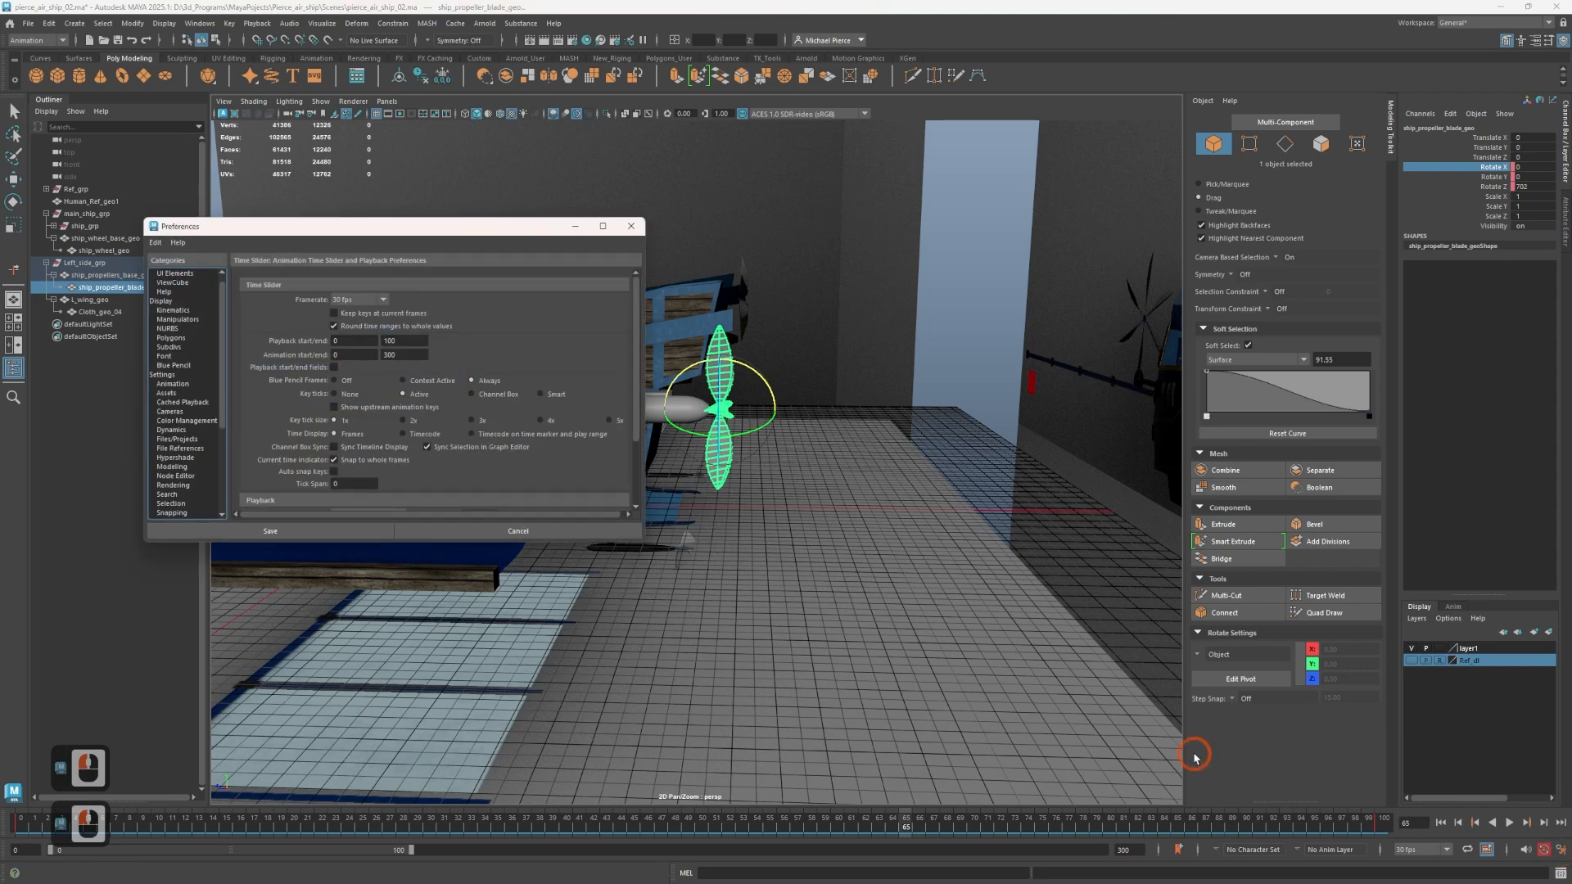
{"action": "left_click", "coordinate": [405, 341]}
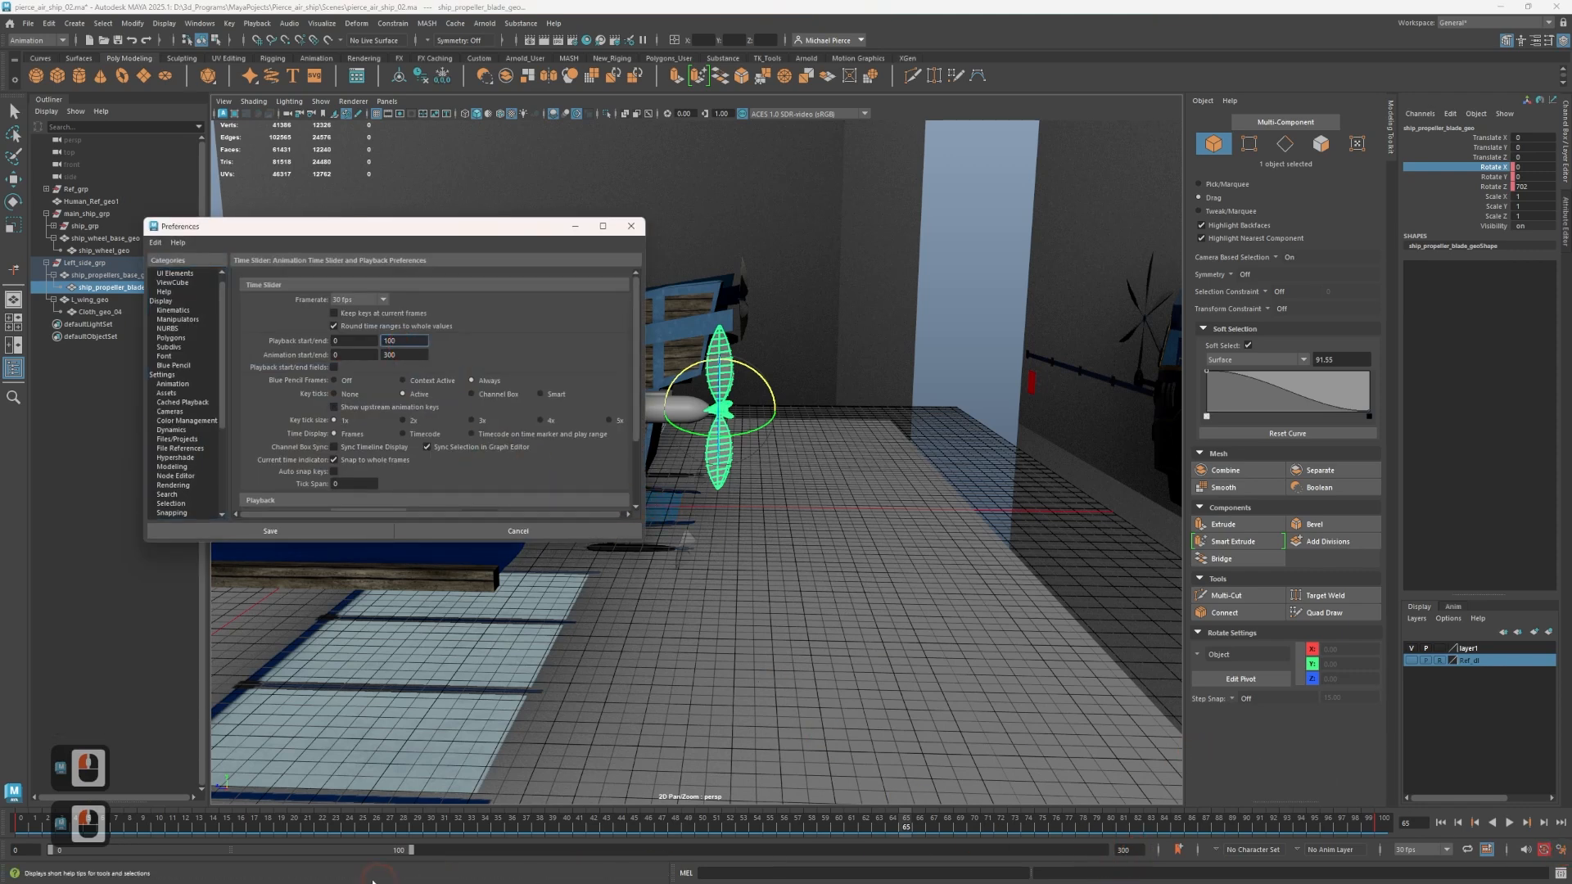
{"action": "left_click_drag", "start_coordinate": [411, 850], "coordinate": [1176, 876]}
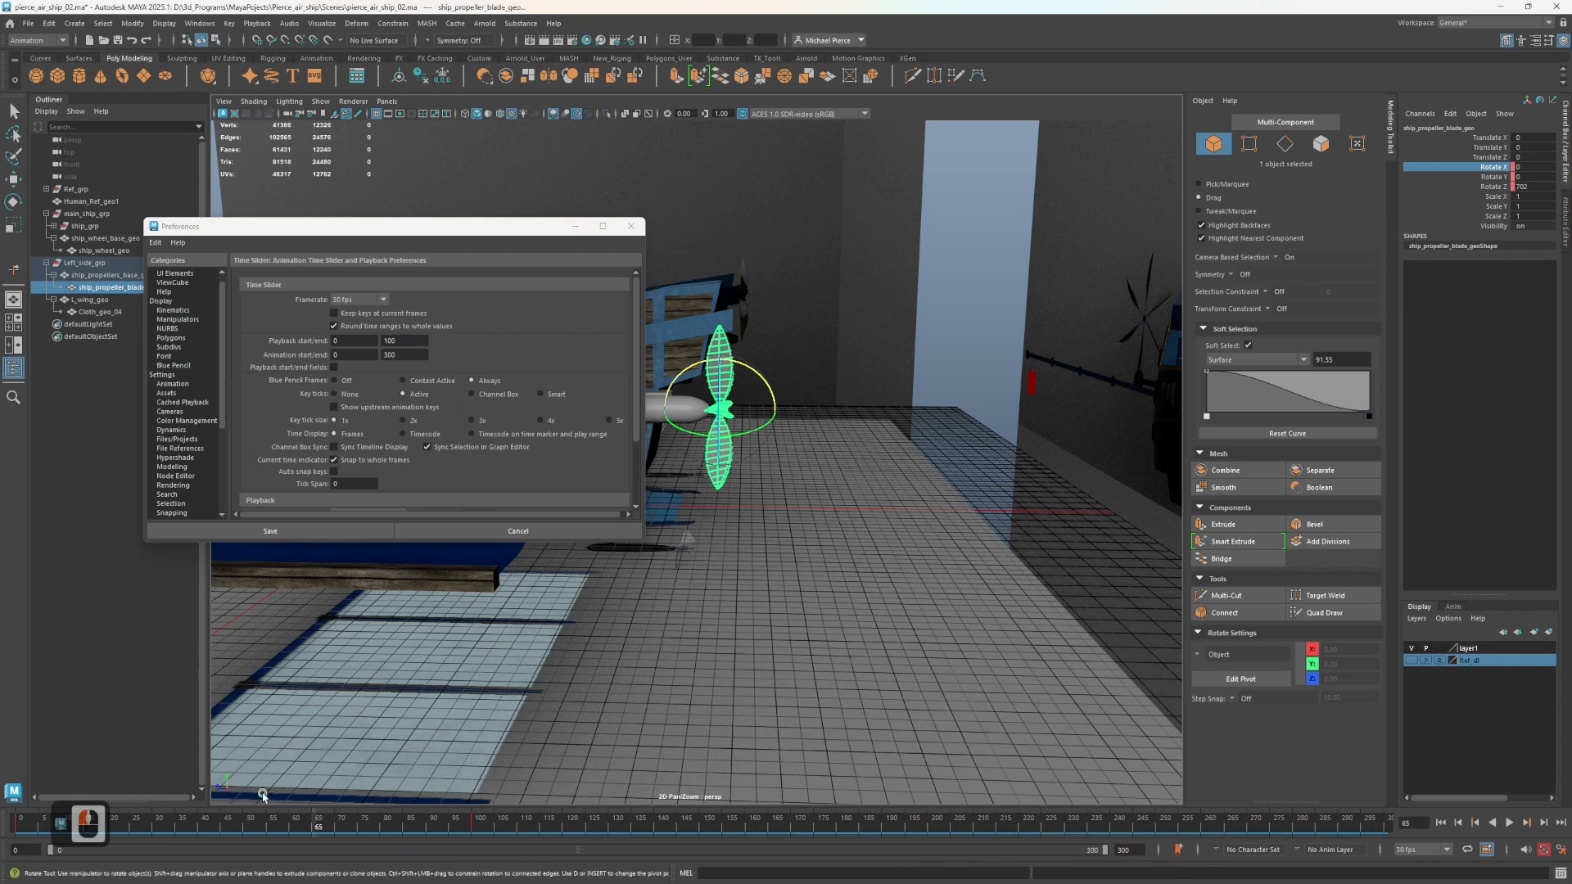
Play the extended range briefly, return to frame 0 and close the preferences.
{"action": "key", "text": "alt+v"}
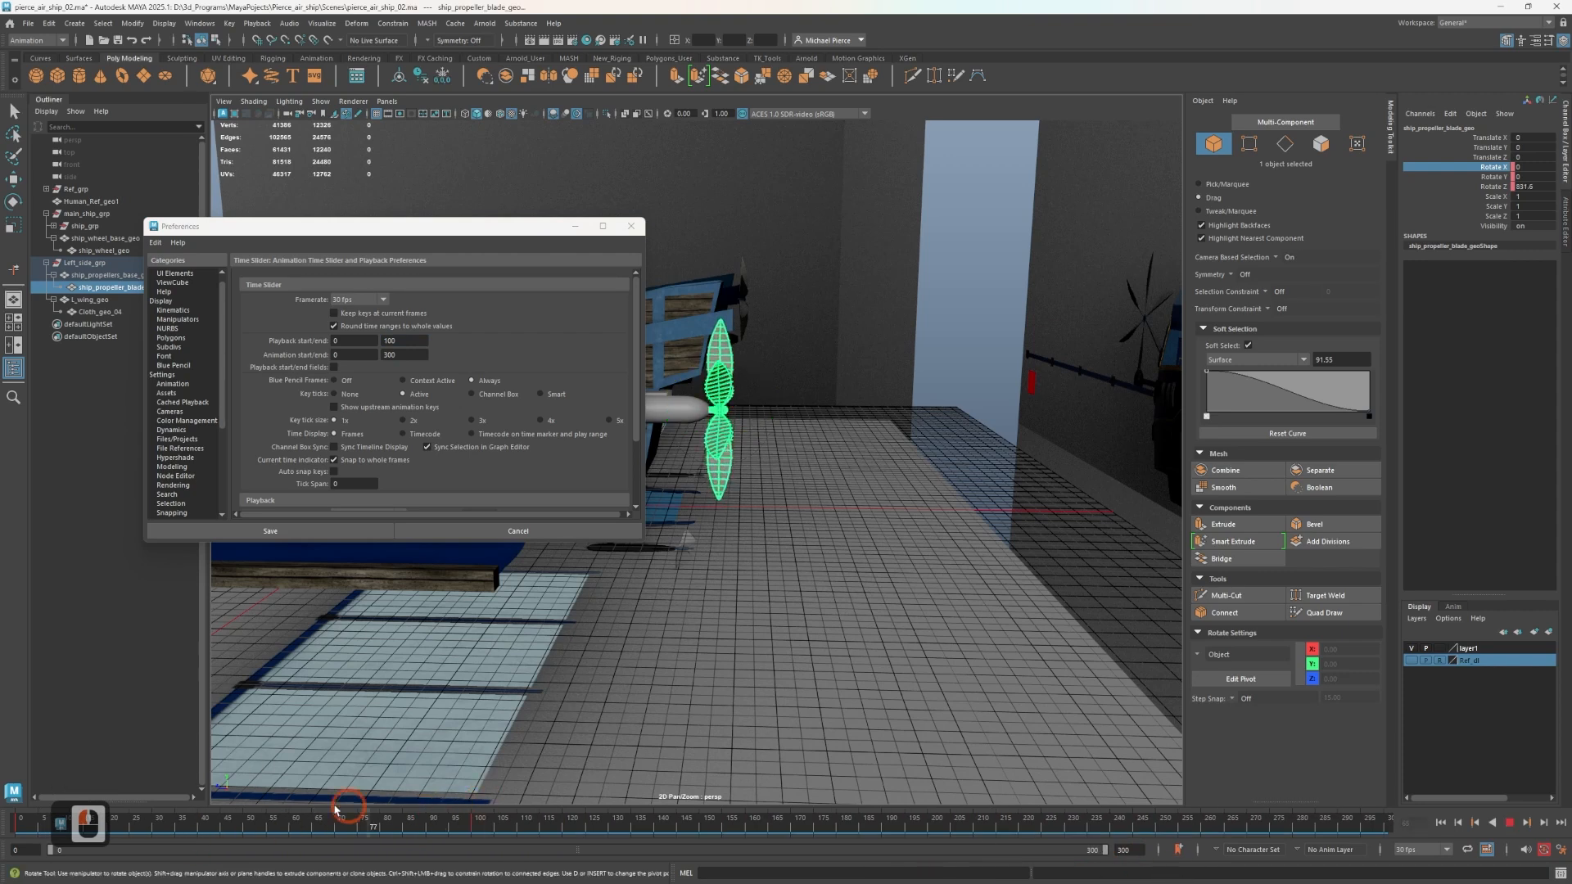
{"action": "key", "text": "alt+v"}
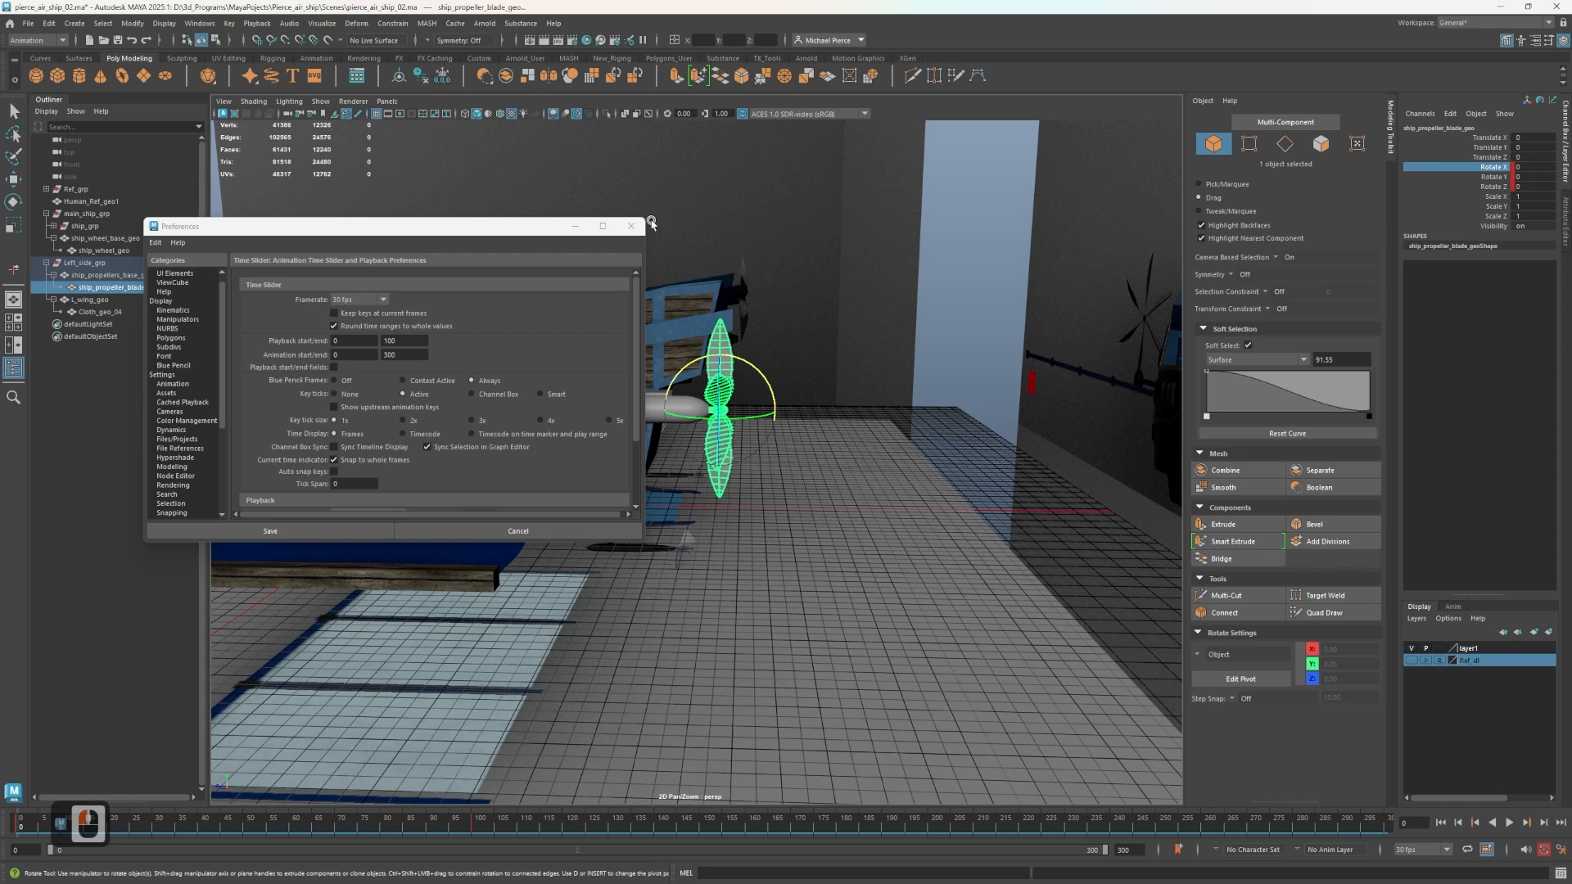
{"action": "left_click", "coordinate": [622, 229]}
Open the Graph Editor and frame the propeller blade's rotation curves.
{"action": "left_click", "coordinate": [258, 41]}
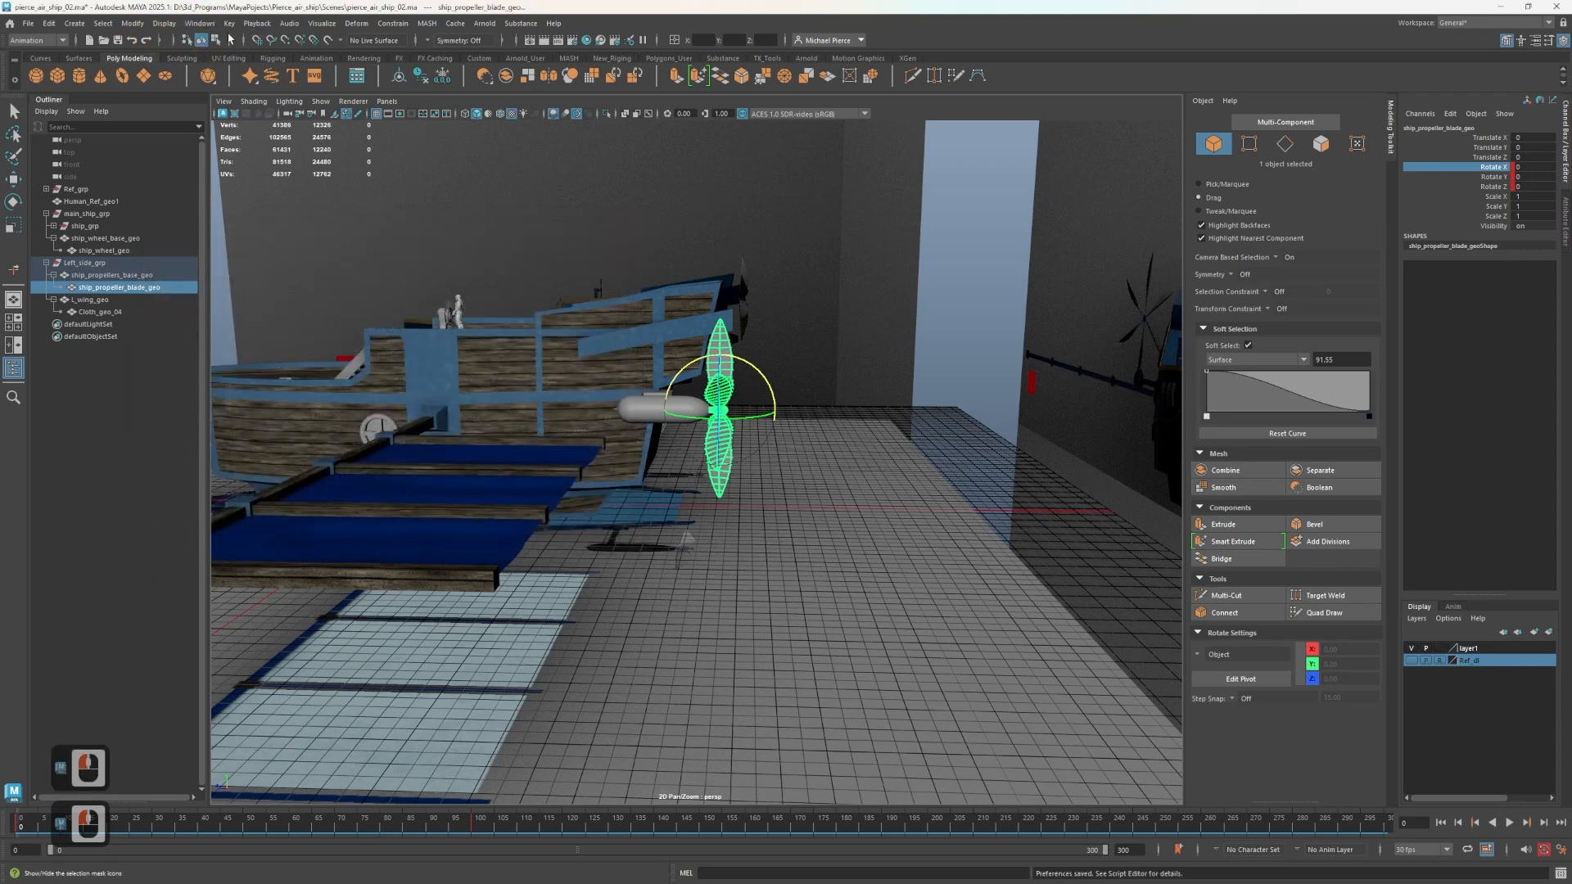
{"action": "left_click", "coordinate": [255, 23]}
{"action": "left_click", "coordinate": [254, 23]}
{"action": "left_click", "coordinate": [197, 23]}
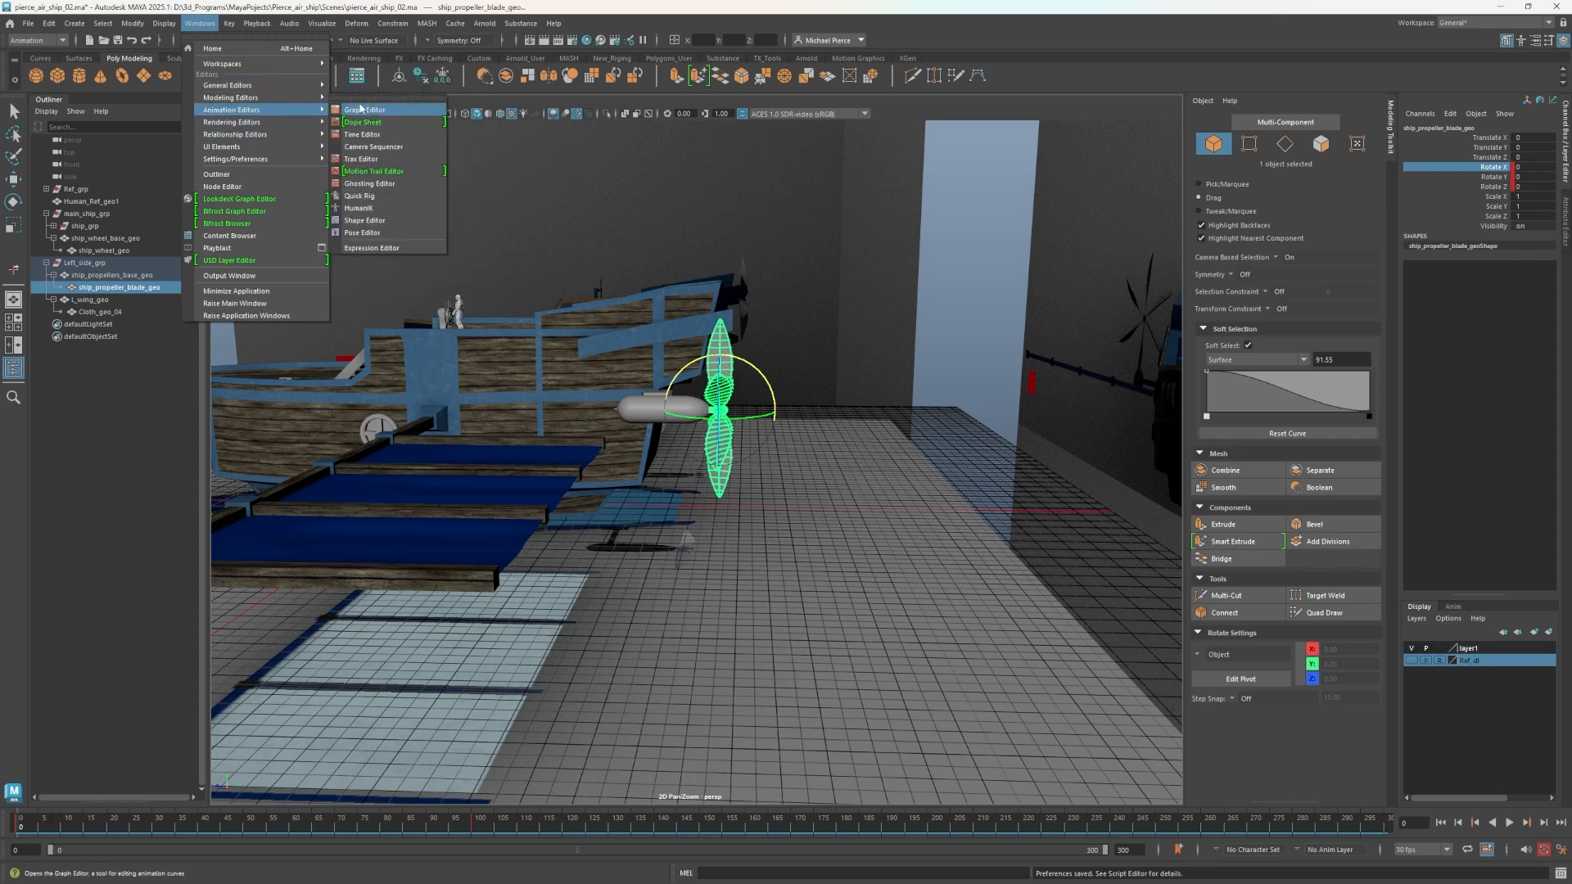
{"action": "left_click", "coordinate": [387, 132]}
{"action": "scroll", "coordinate": [639, 415], "scroll_direction": "down", "scroll_amount": 4}
{"action": "left_click", "coordinate": [730, 491]}
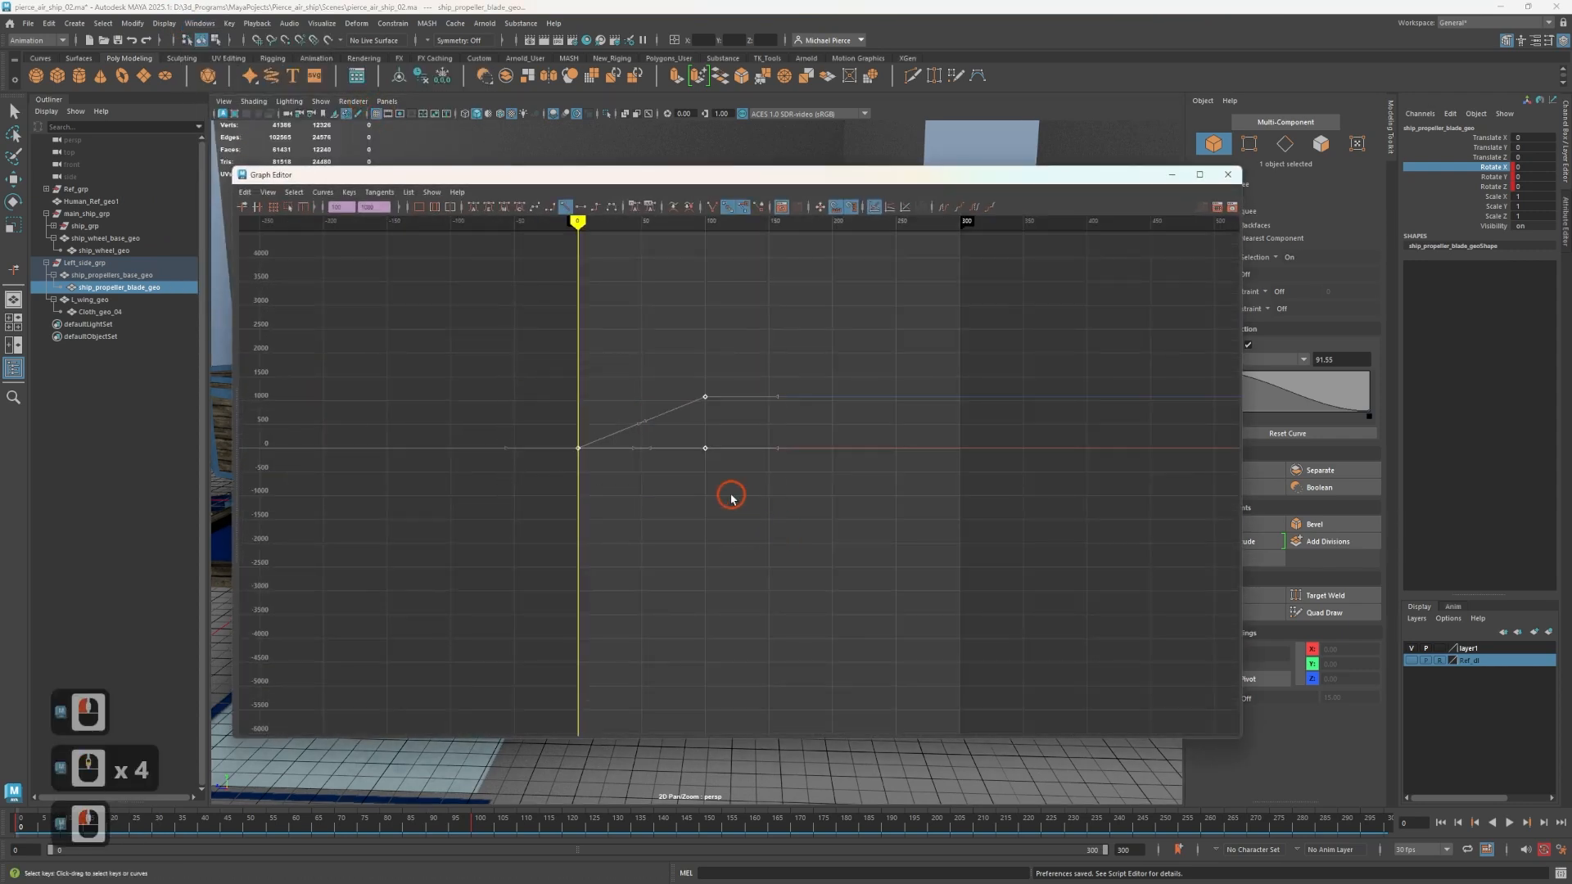
{"action": "scroll", "coordinate": [660, 434], "scroll_direction": "up", "scroll_amount": 2}
{"action": "middle_click_drag", "start_coordinate": [597, 373], "coordinate": [600, 467], "text": "alt"}
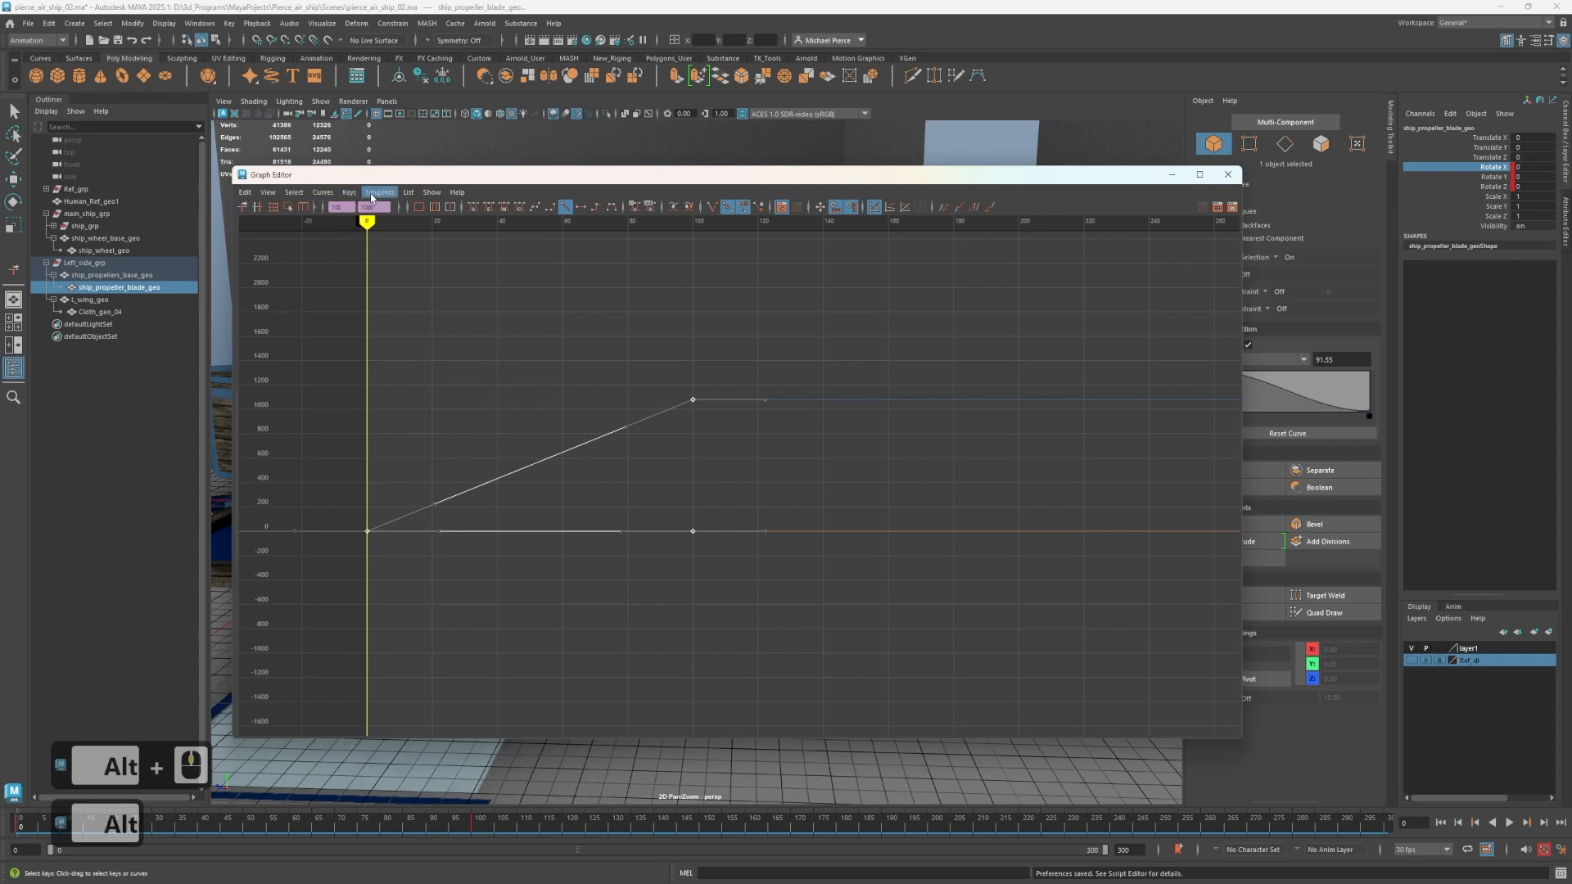
Apply Cycle post infinity to the propeller blade's rotation curves and close the Graph Editor.
{"action": "left_click", "coordinate": [323, 191]}
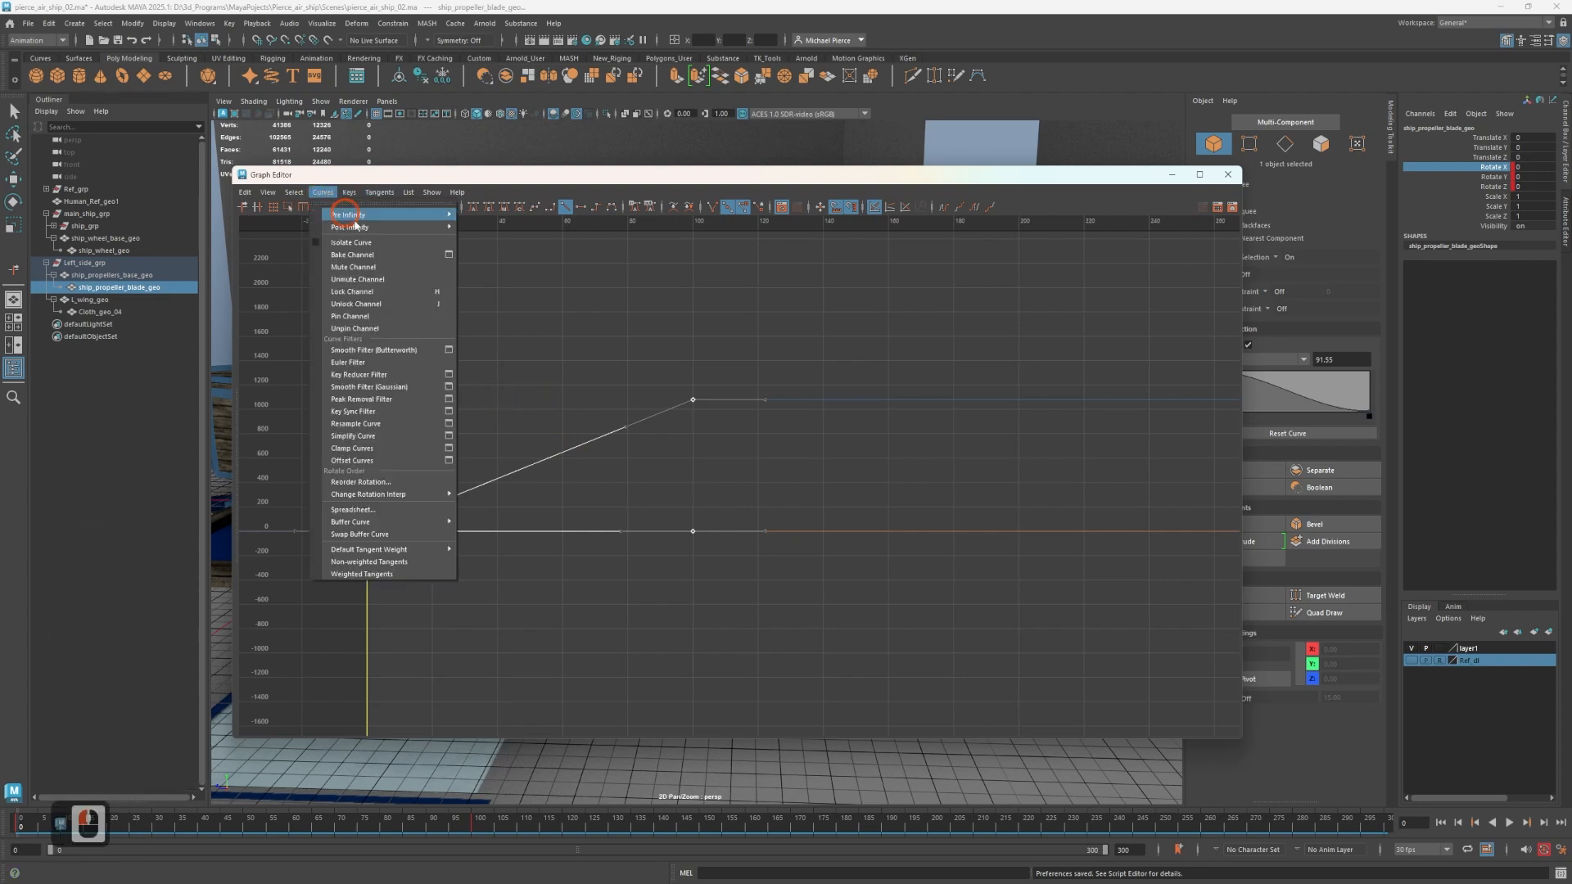
{"action": "mouse_move", "coordinate": [336, 217]}
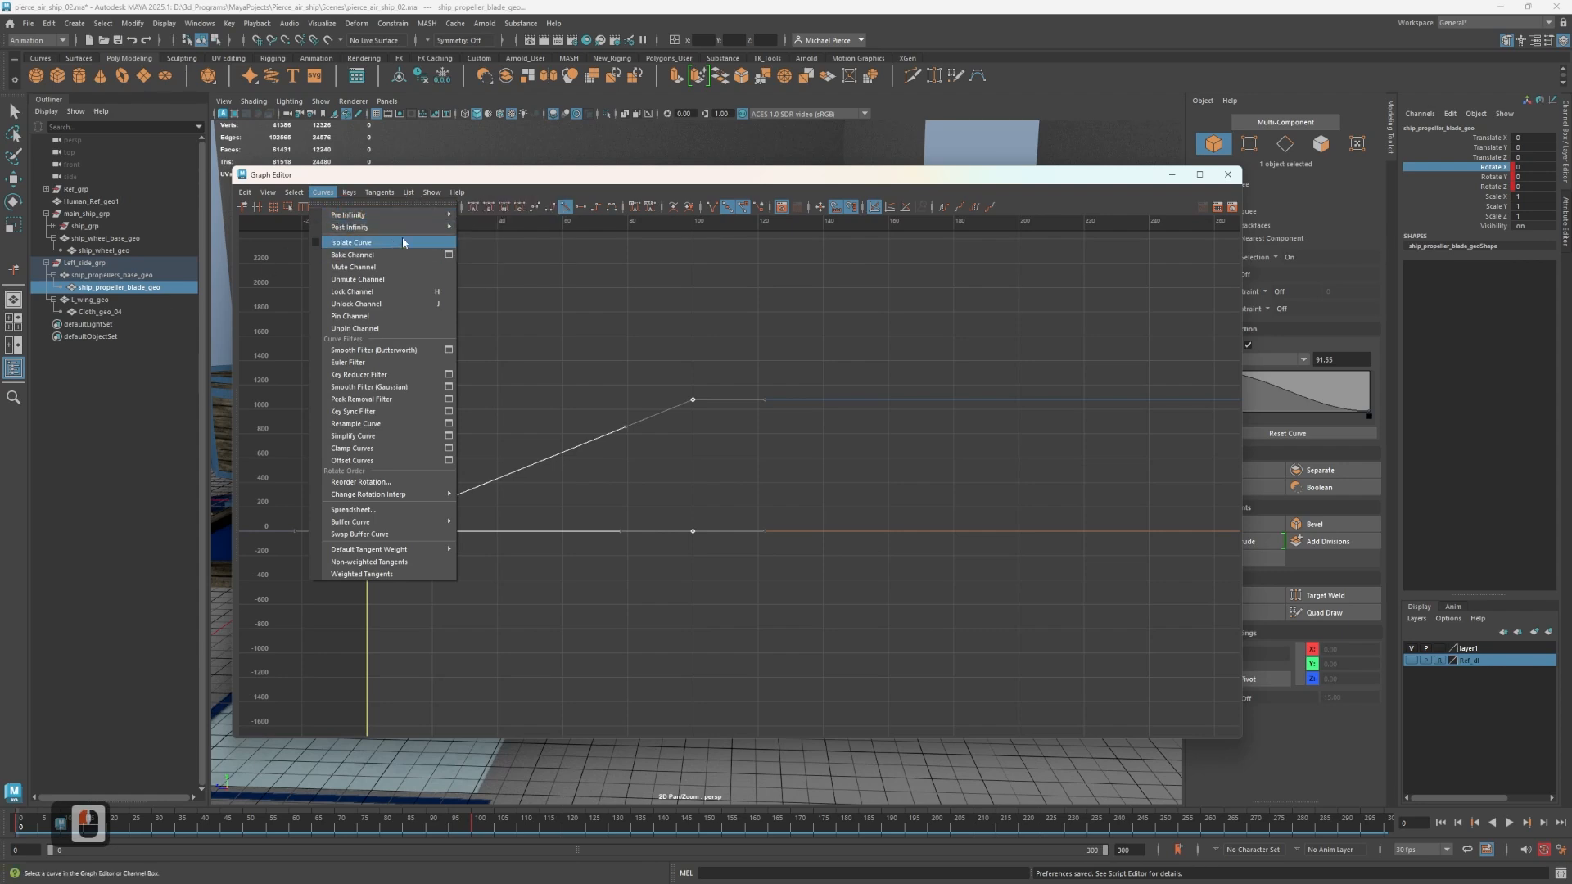
{"action": "mouse_move", "coordinate": [405, 227]}
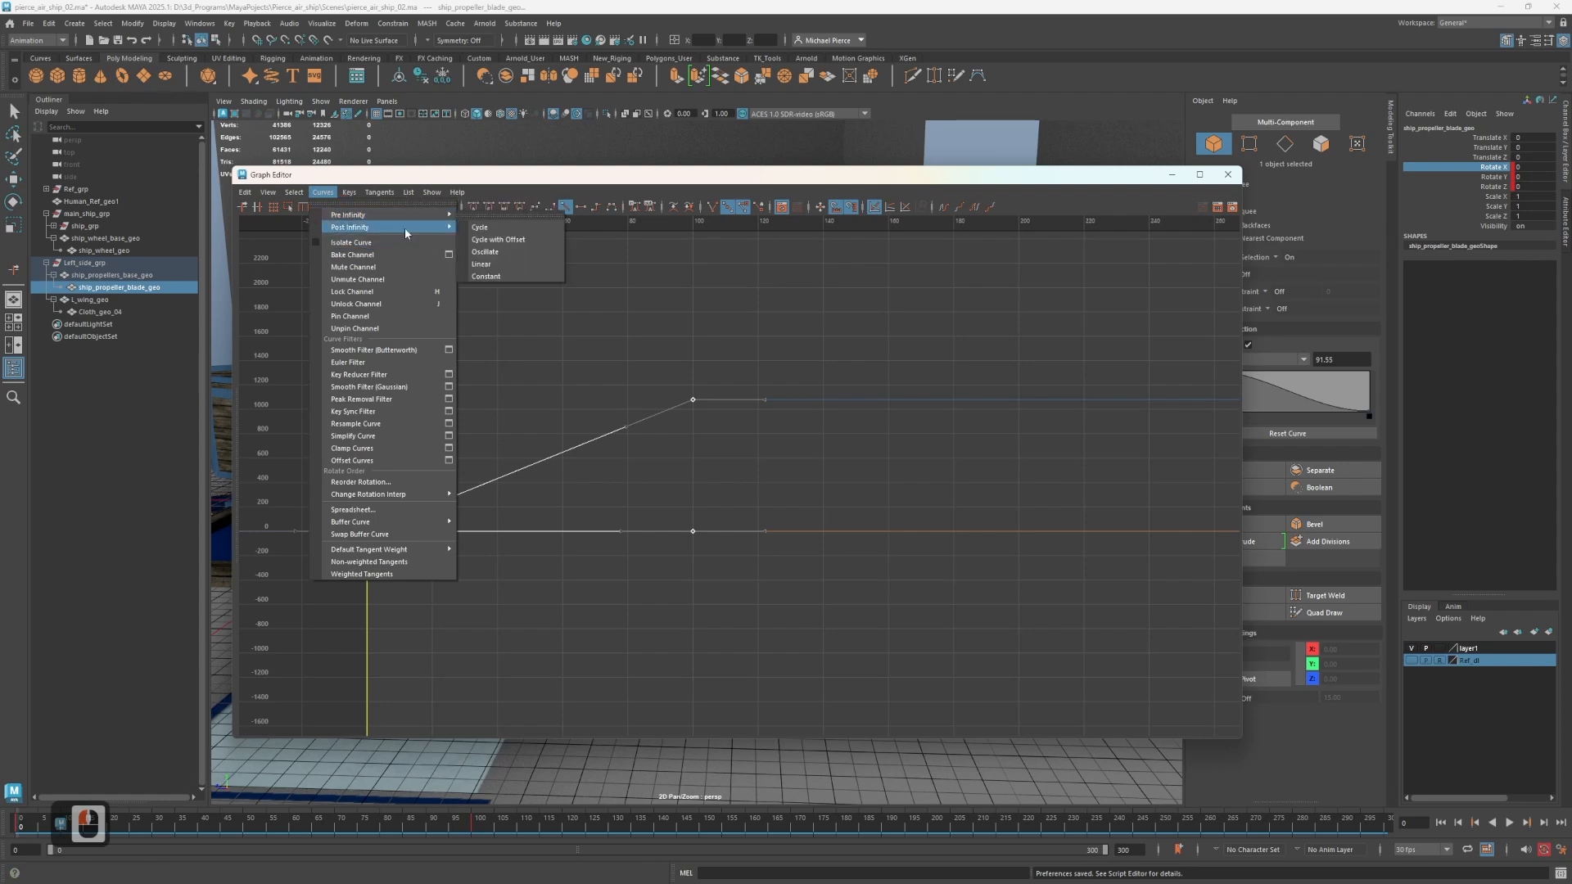
{"action": "left_click", "coordinate": [486, 231]}
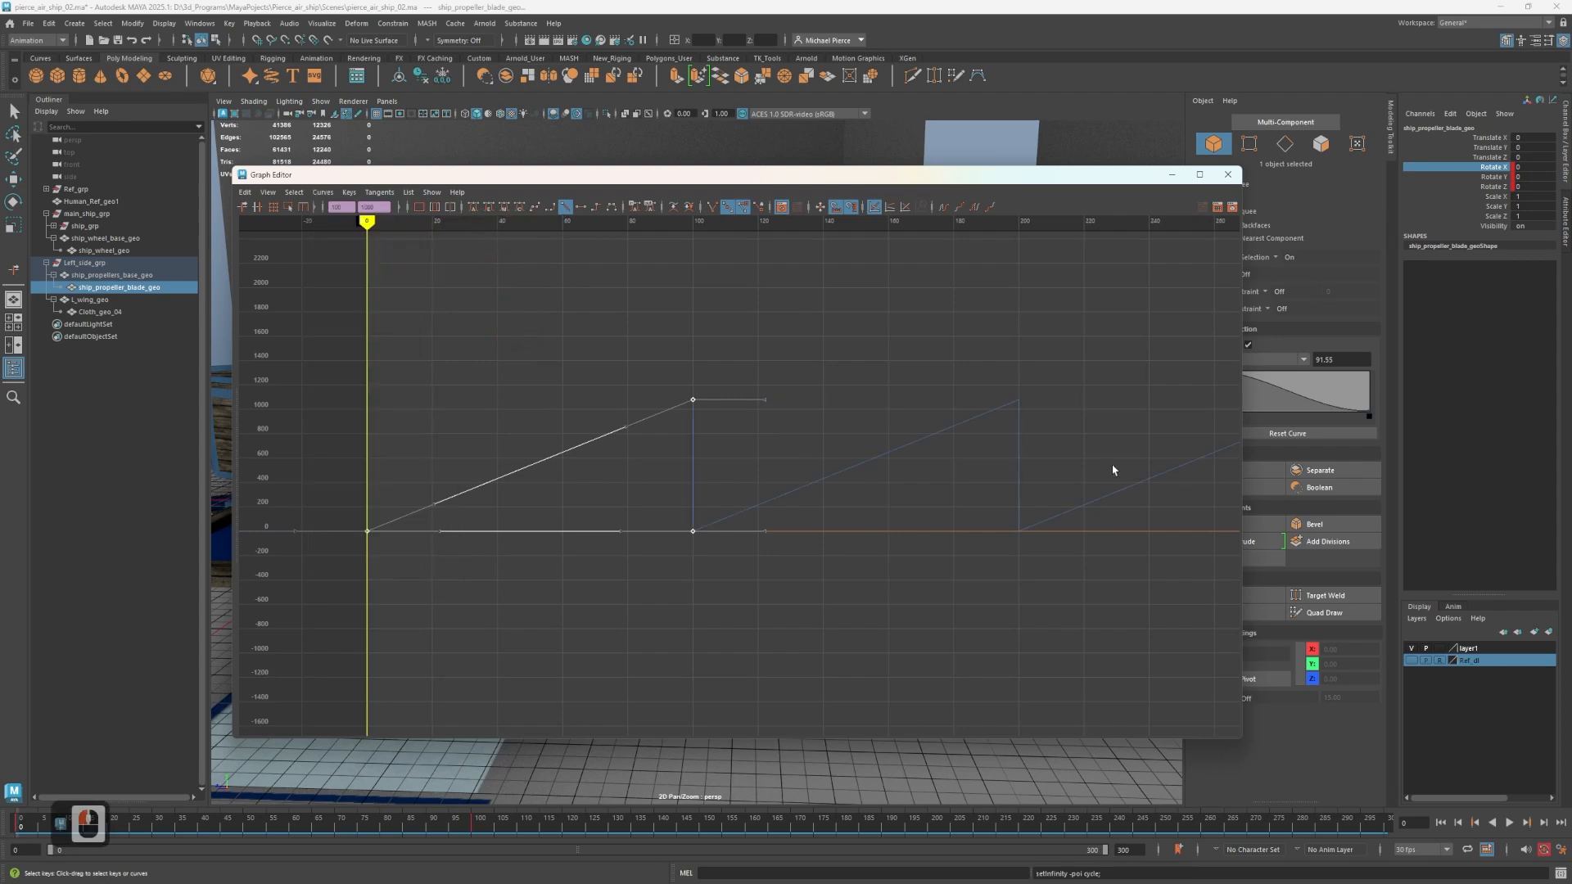
{"action": "left_click", "coordinate": [1229, 175]}
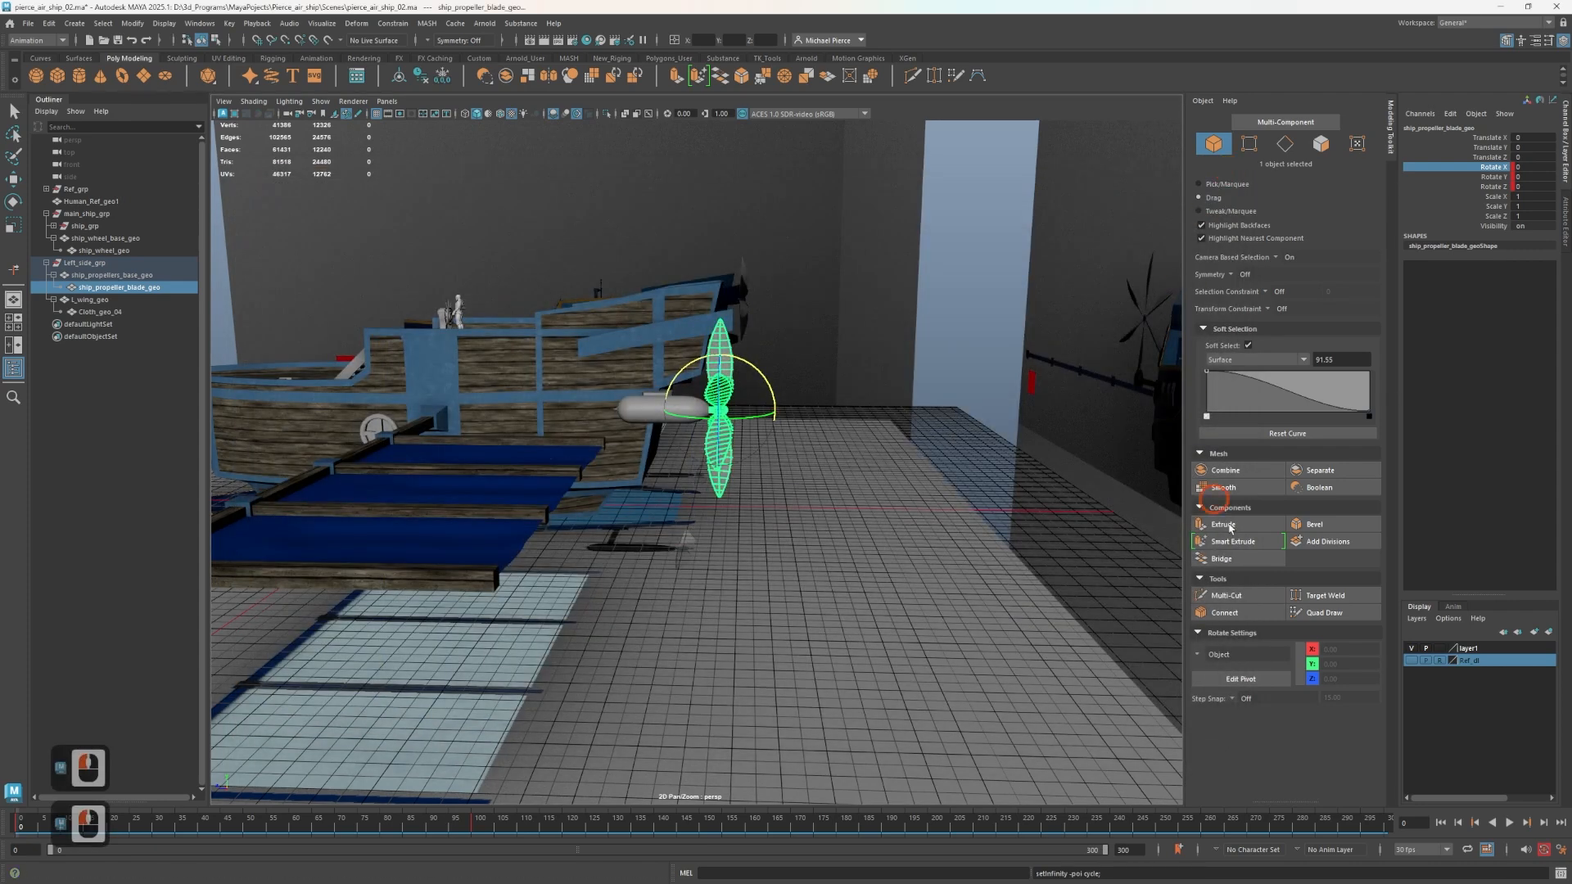
Play back the cycled propeller spin and reopen the Graph Editor with a wider view of the rotation curves.
{"action": "left_click", "coordinate": [1509, 823]}
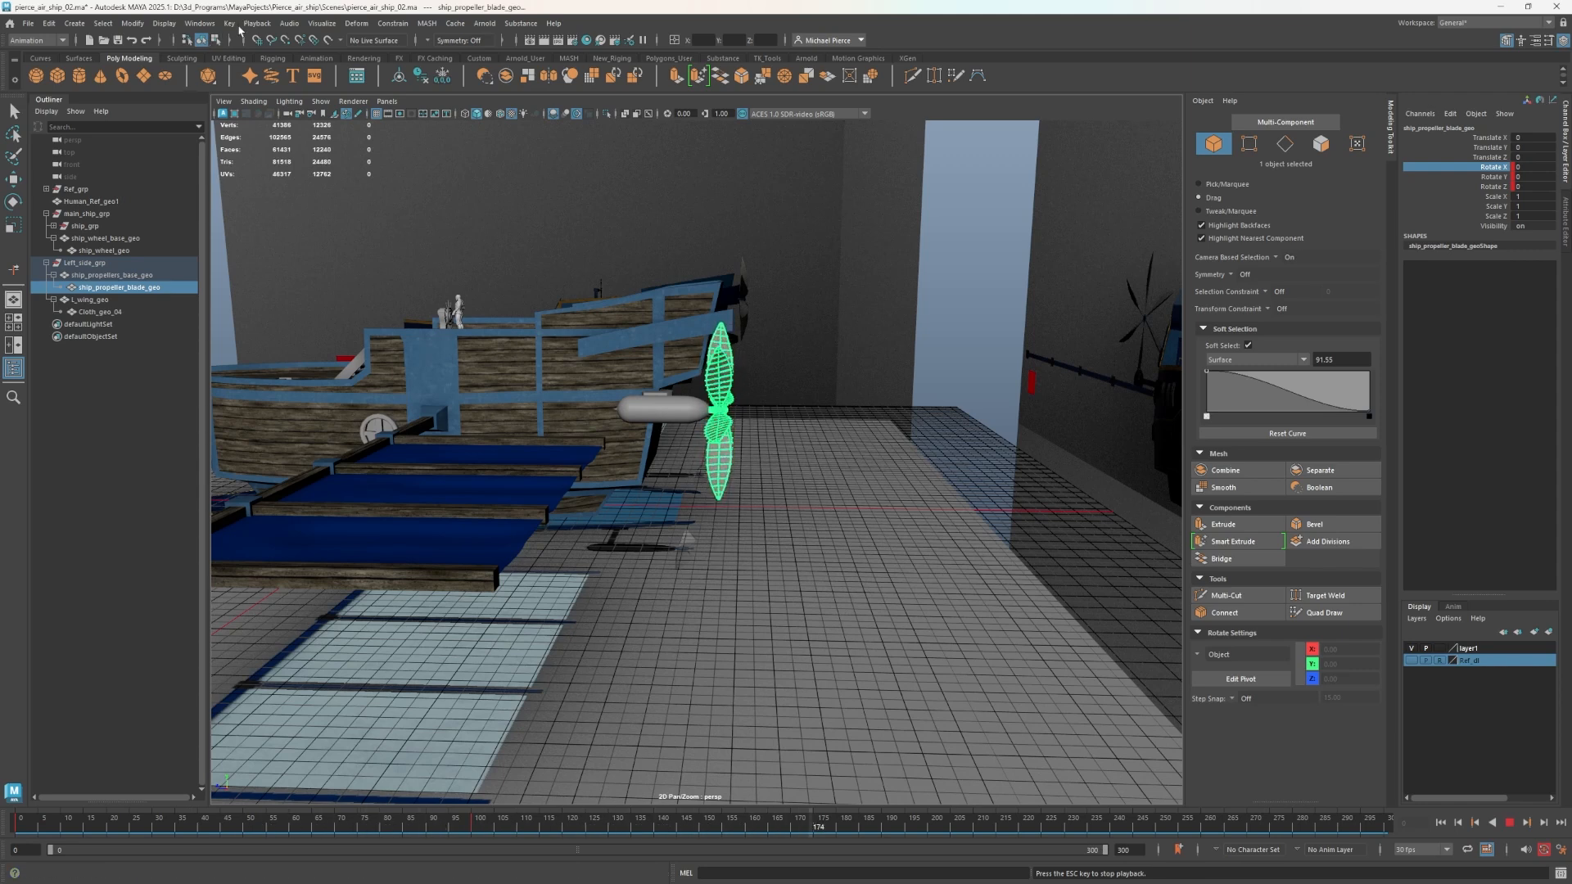
{"action": "double_click", "coordinate": [1513, 823]}
{"action": "left_click", "coordinate": [196, 23]}
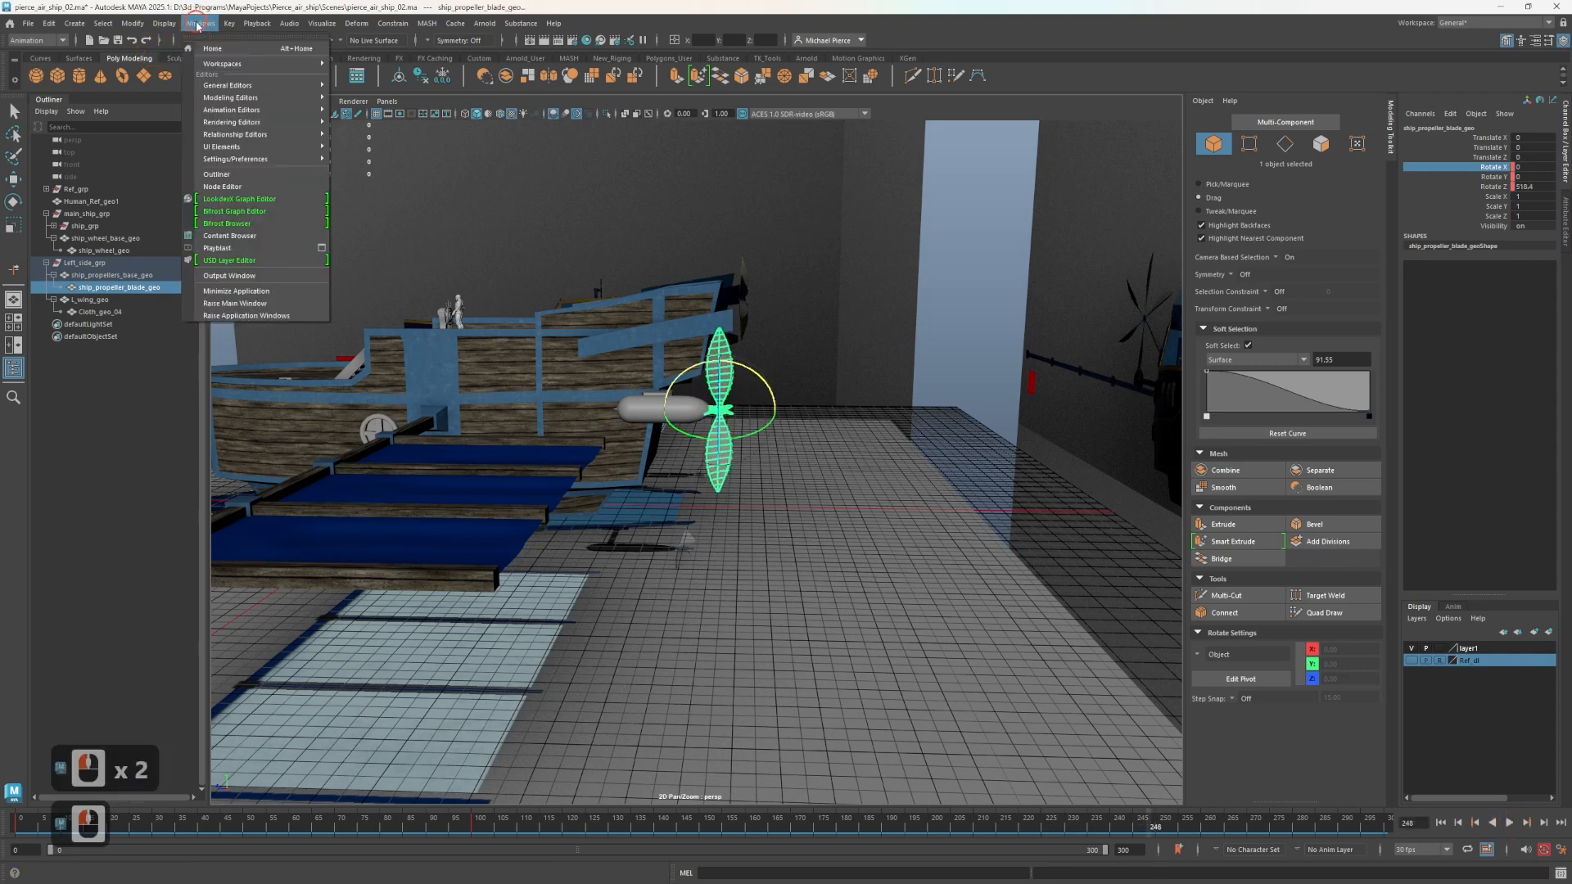
{"action": "mouse_move", "coordinate": [313, 113]}
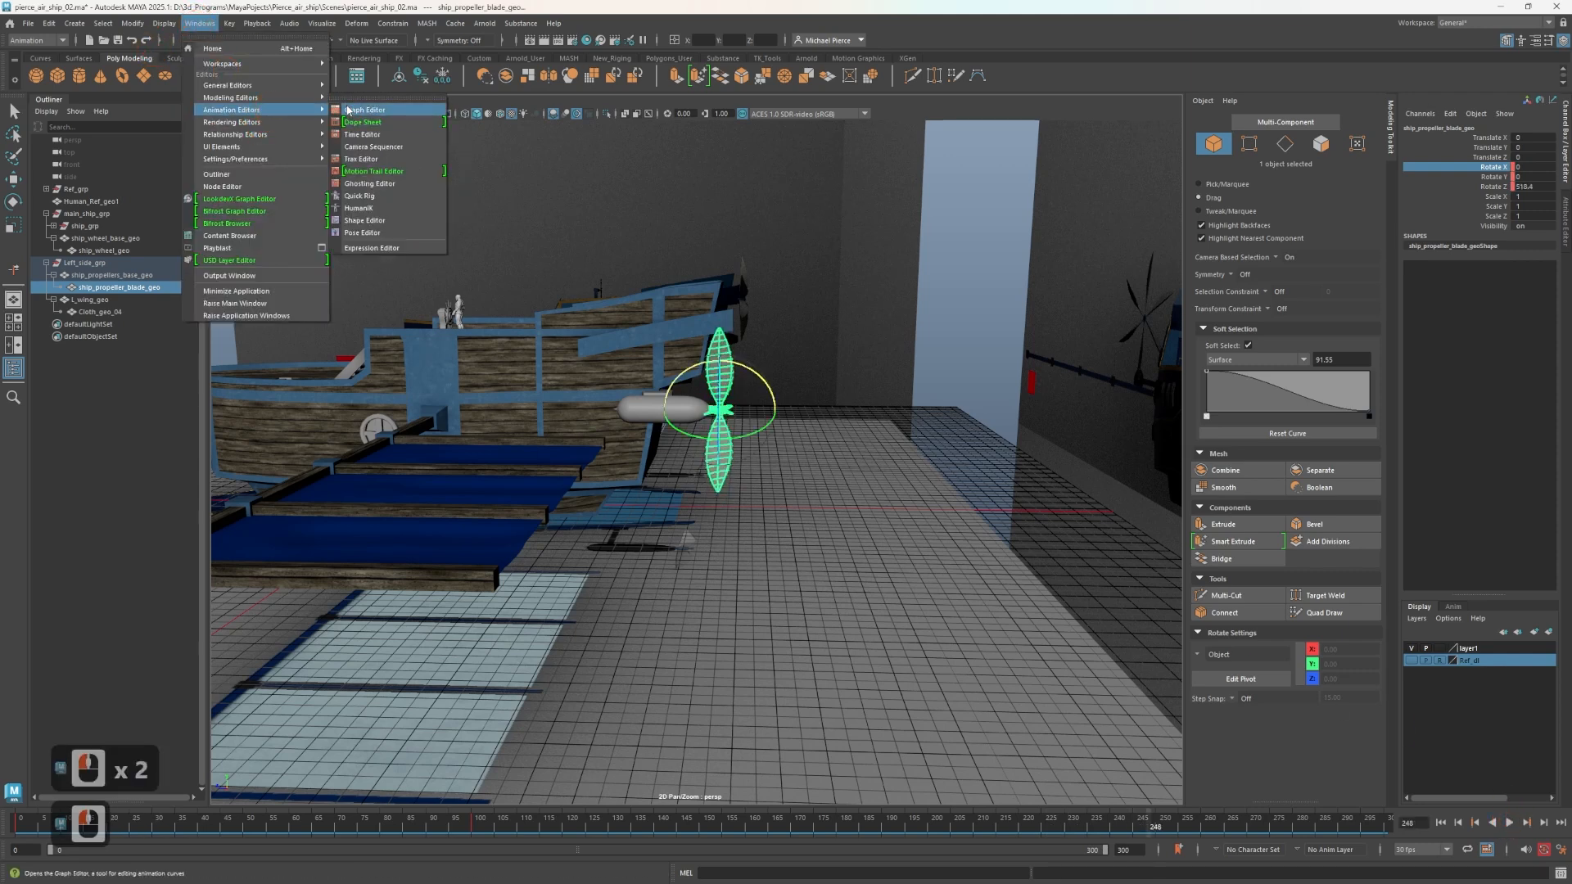
{"action": "left_click", "coordinate": [365, 110]}
{"action": "scroll", "coordinate": [721, 342], "scroll_direction": "down", "scroll_amount": 6}
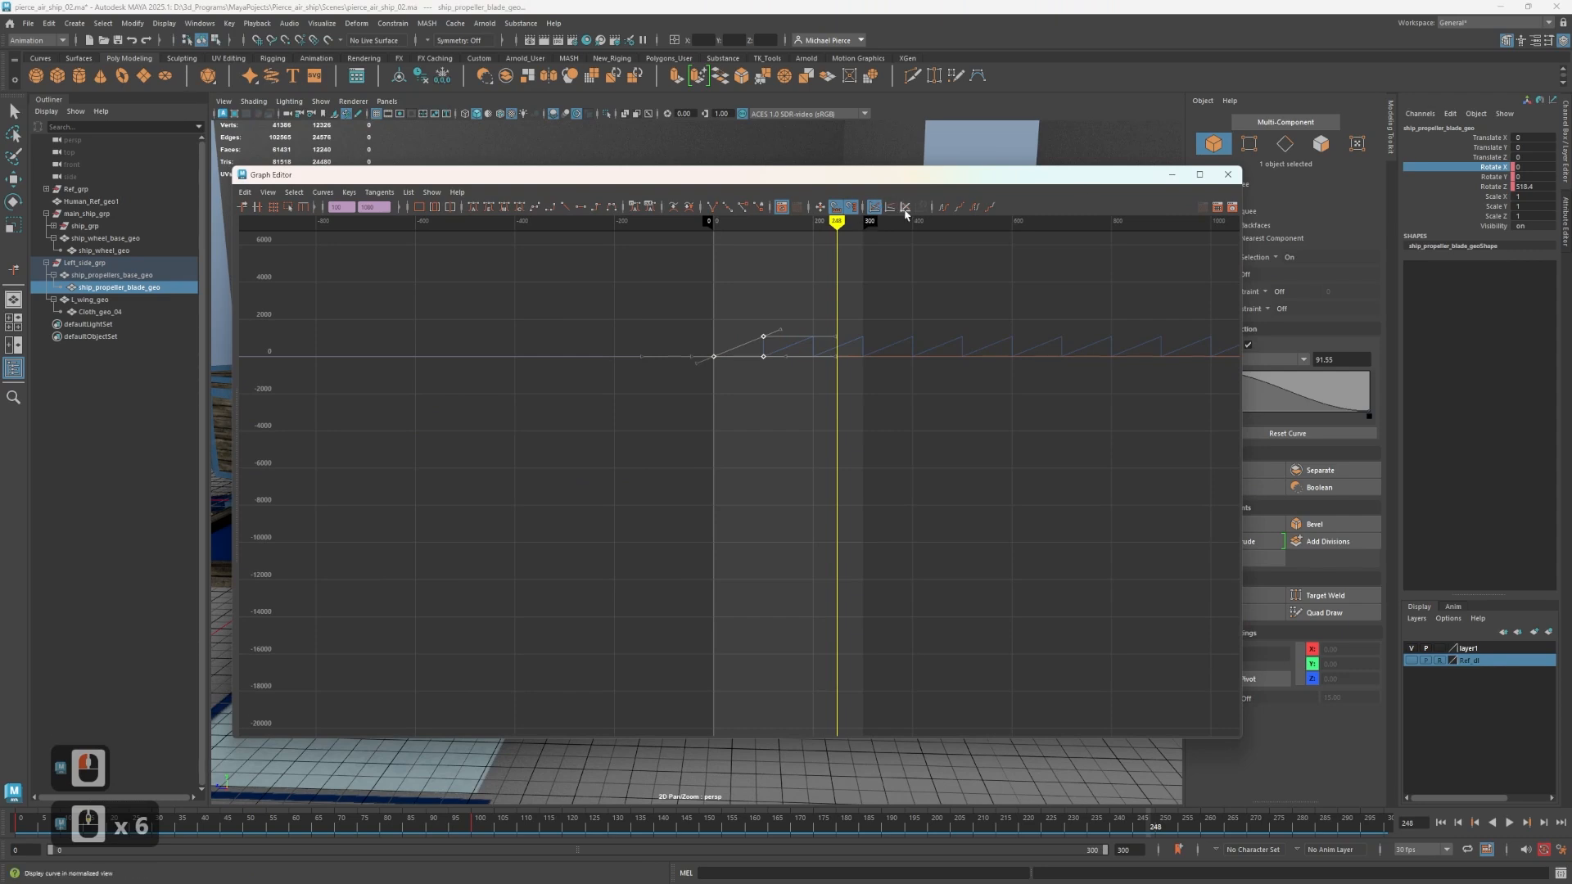
Try Cycle pre infinity on the propeller blade's rotation curves.
{"action": "left_click", "coordinate": [943, 208]}
{"action": "left_click", "coordinate": [943, 208]}
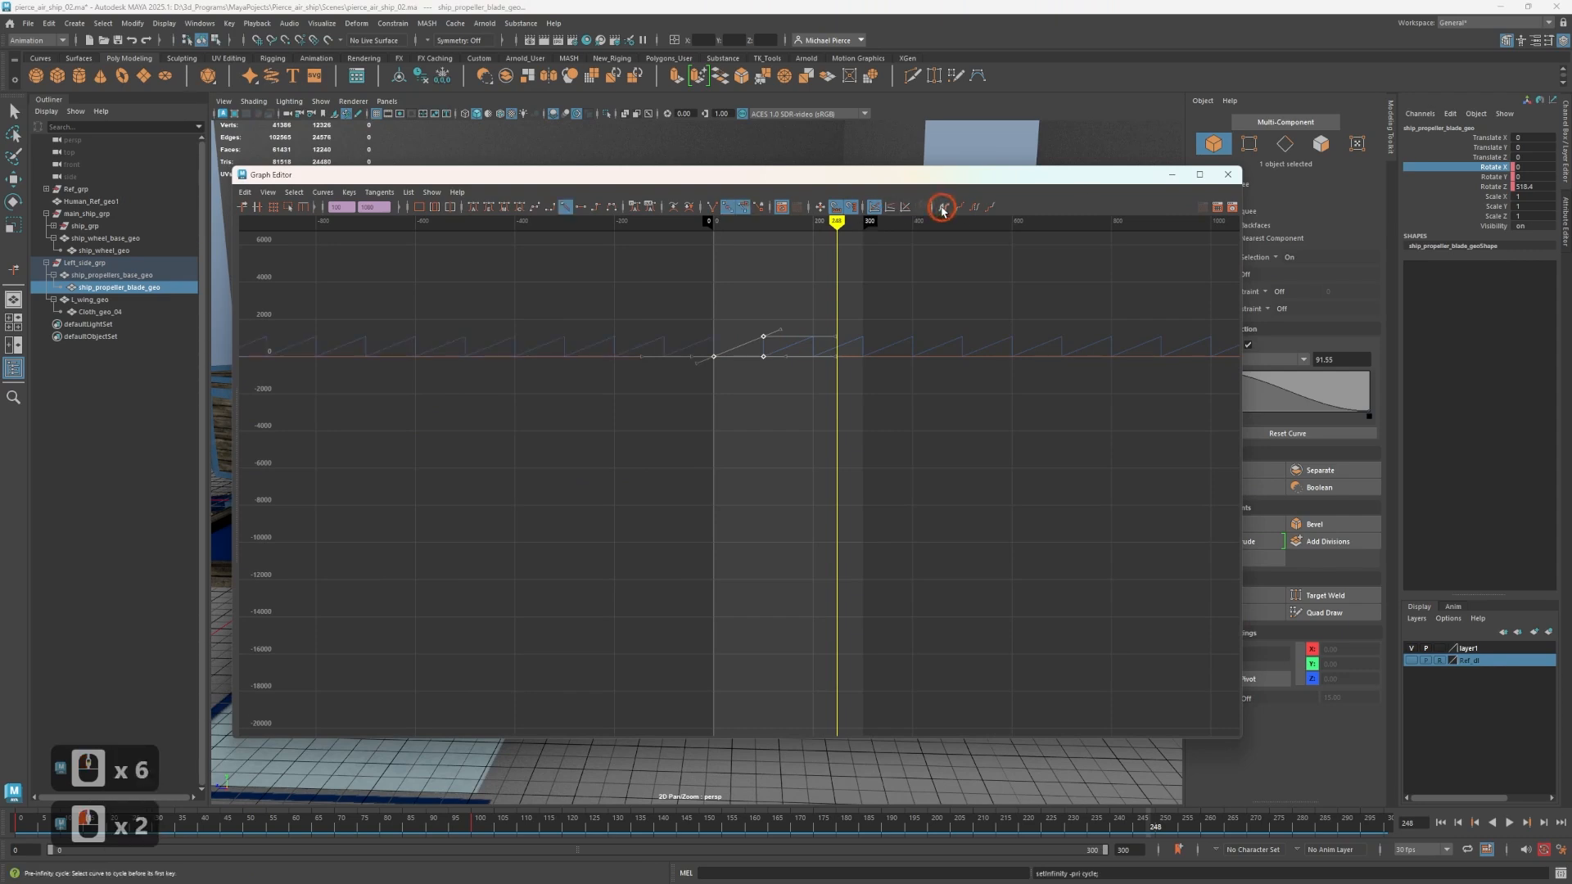
{"action": "left_click", "coordinate": [982, 259]}
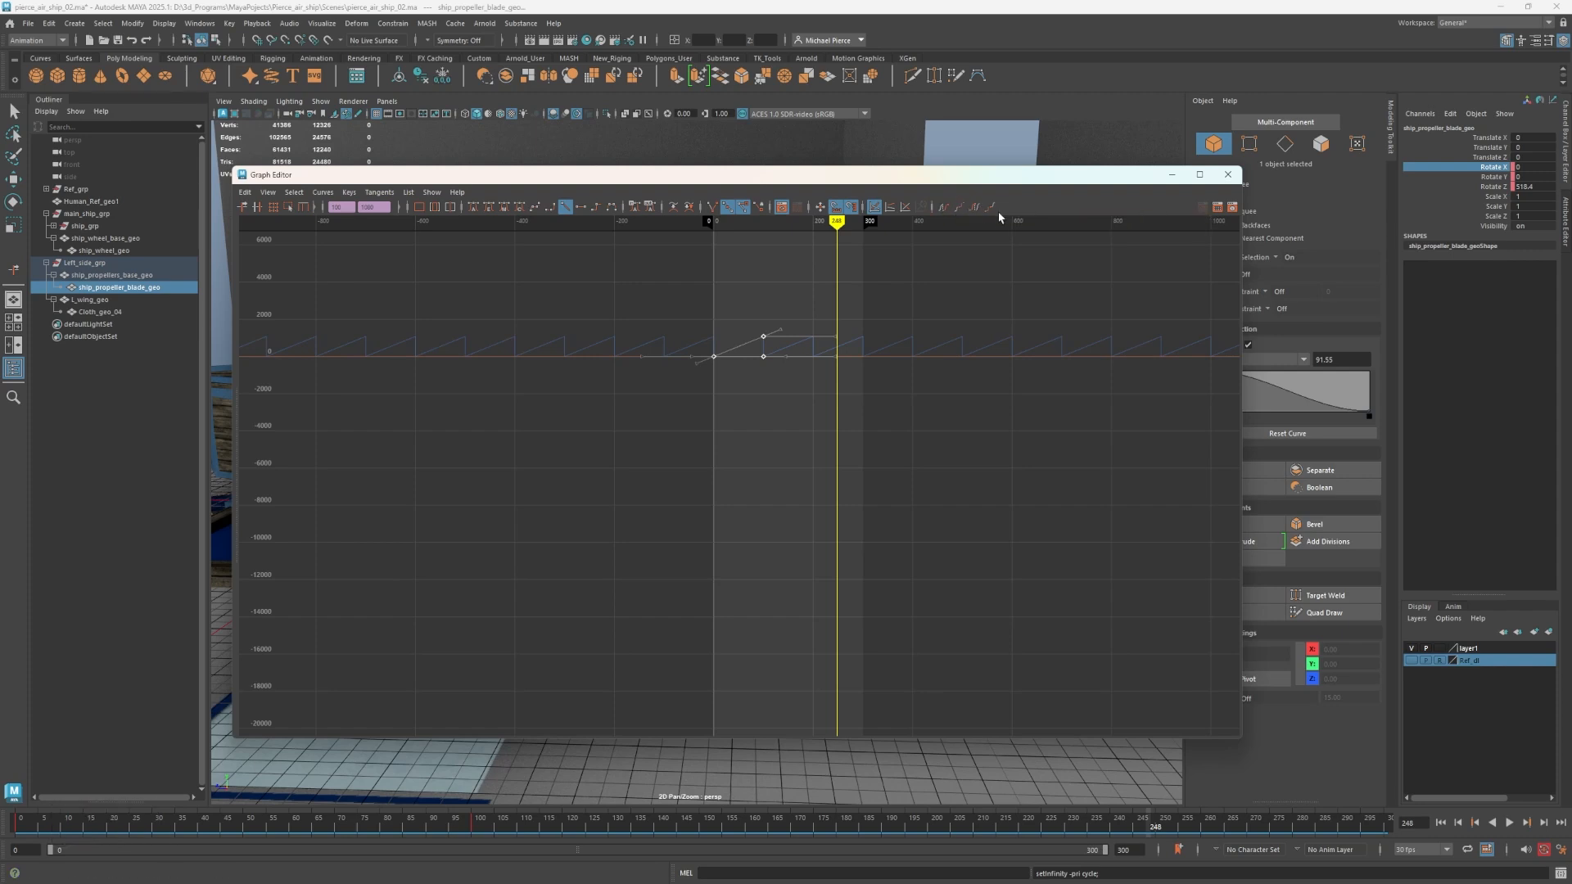
Undo the pre-infinity and post-infinity cycles on the propeller blade's rotation curves.
{"action": "key", "text": "ctrl+z"}
{"action": "key", "text": "ctrl+z"}
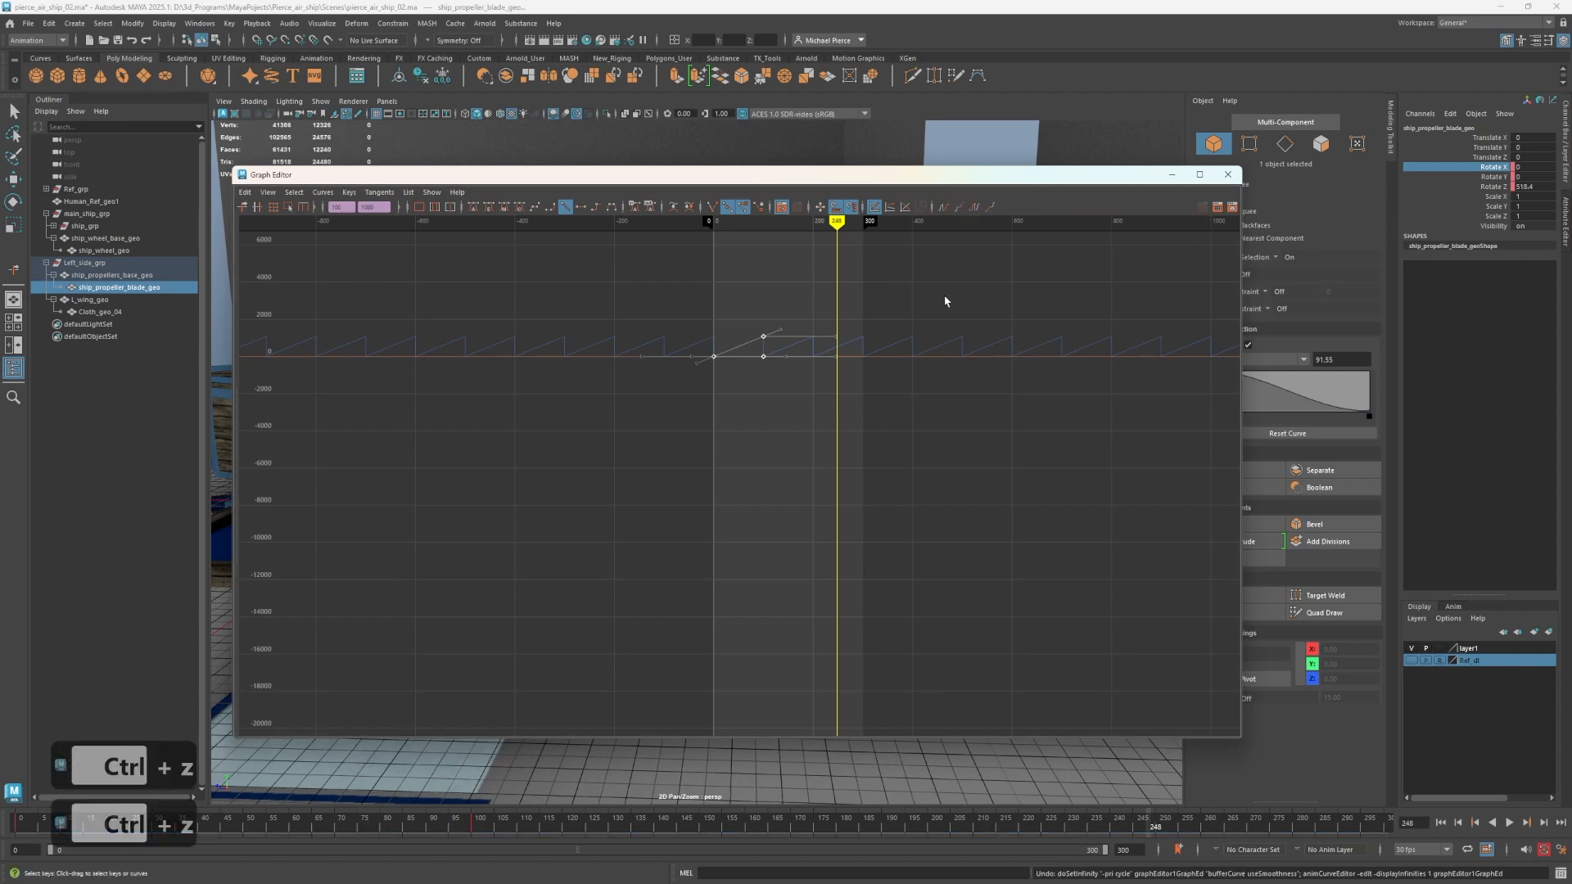
{"action": "left_click", "coordinate": [790, 430], "text": "ctrl"}
{"action": "key", "text": "ctrl+z"}
{"action": "key", "text": "ctrl+z"}
{"action": "key", "text": "ctrl+z"}
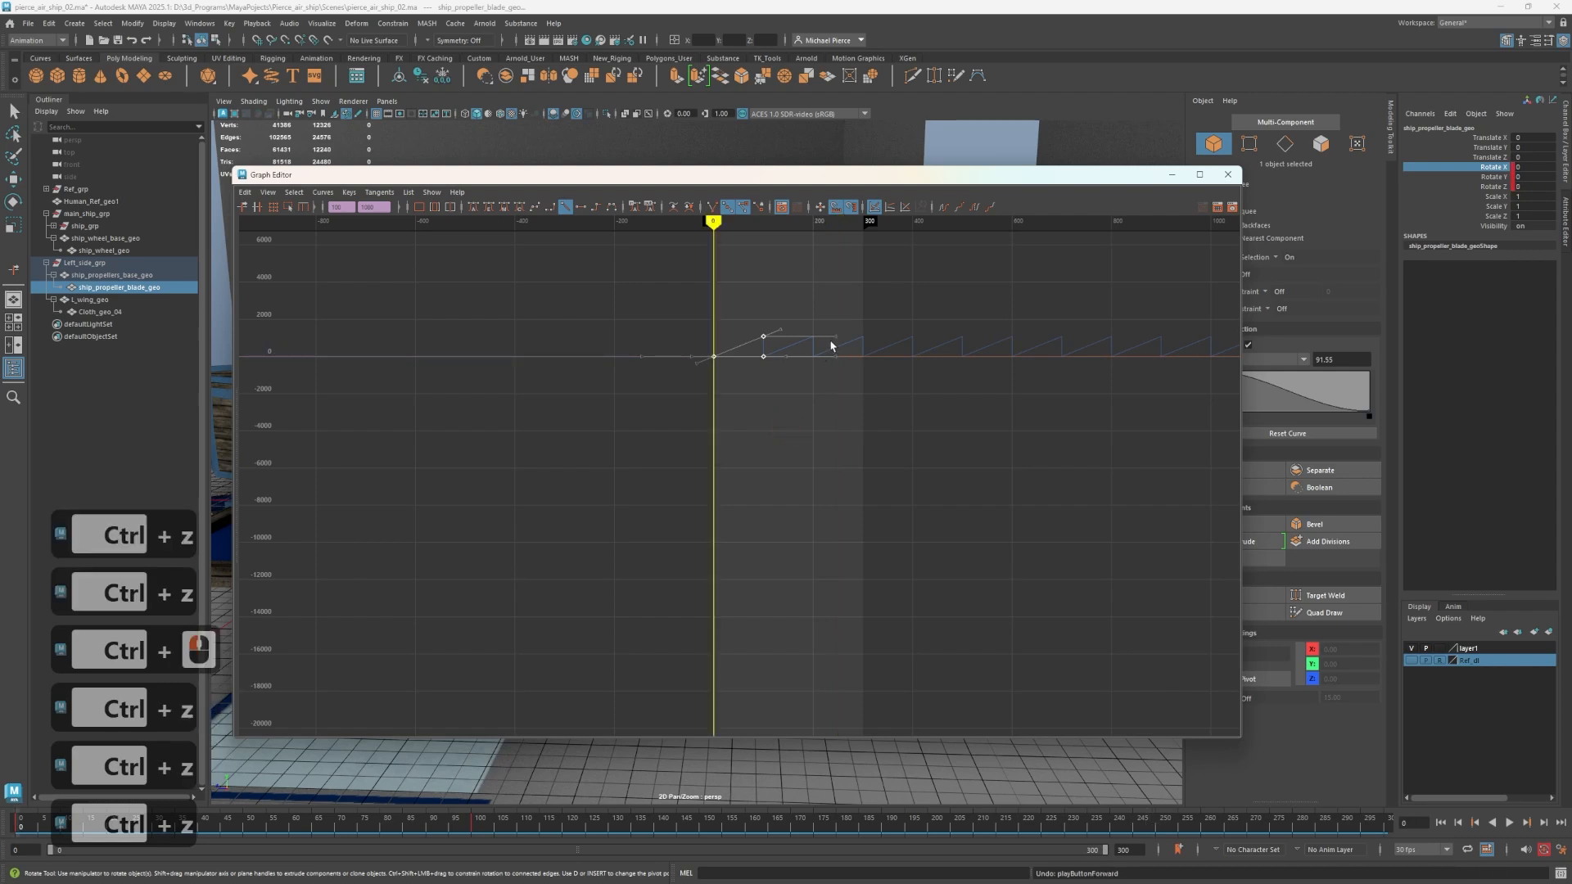
{"action": "key", "text": "ctrl+z"}
Reapply Cycle post infinity to the propeller blade's rotation curves.
{"action": "left_click", "coordinate": [856, 383]}
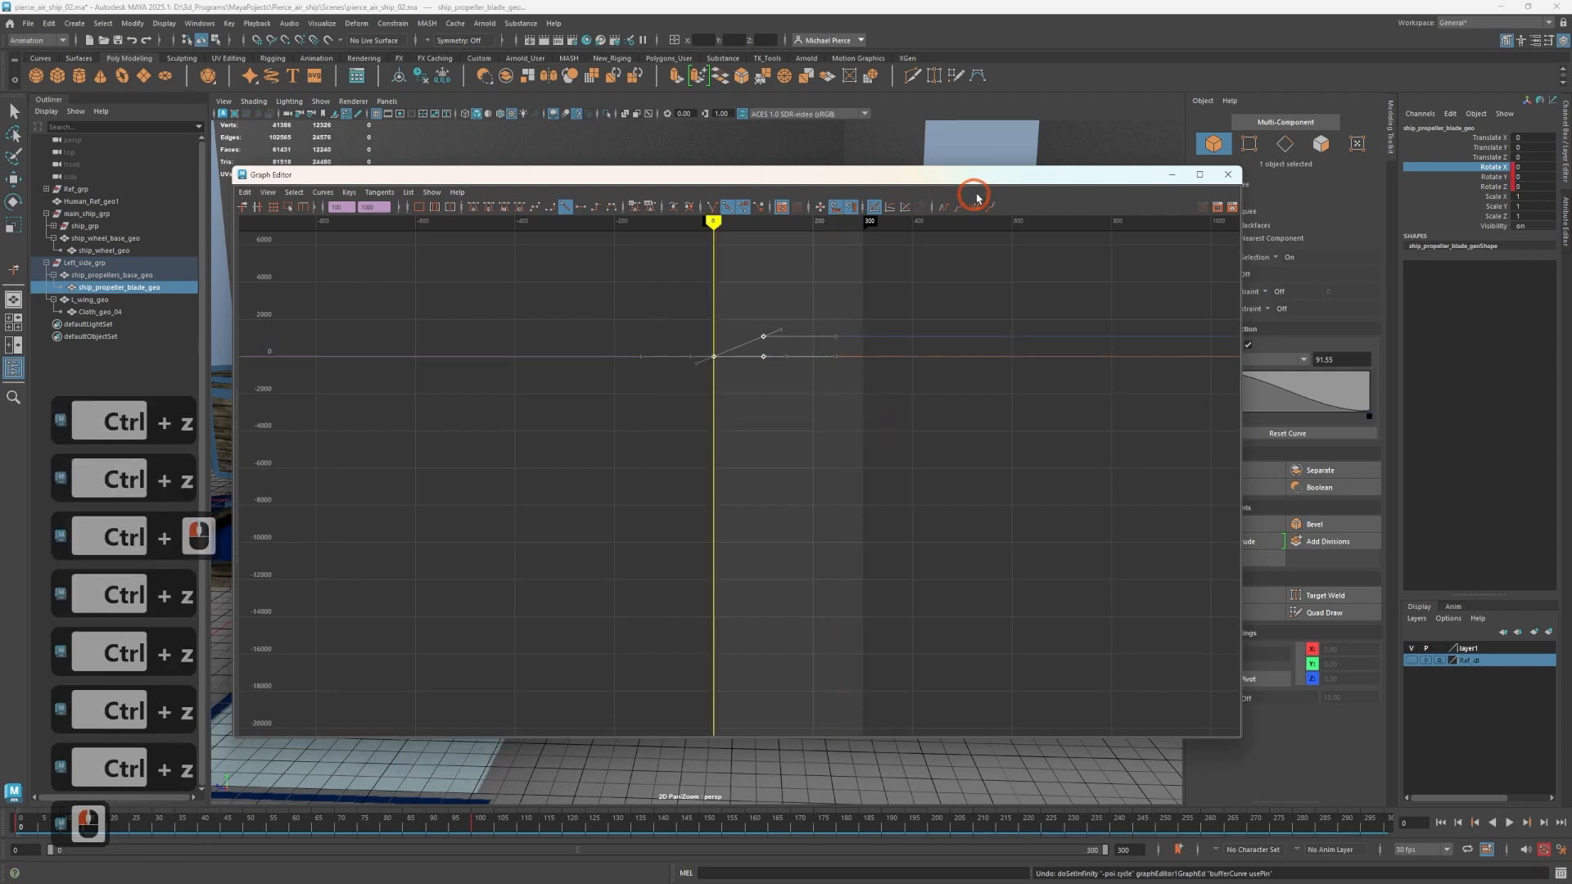
{"action": "left_click", "coordinate": [975, 217]}
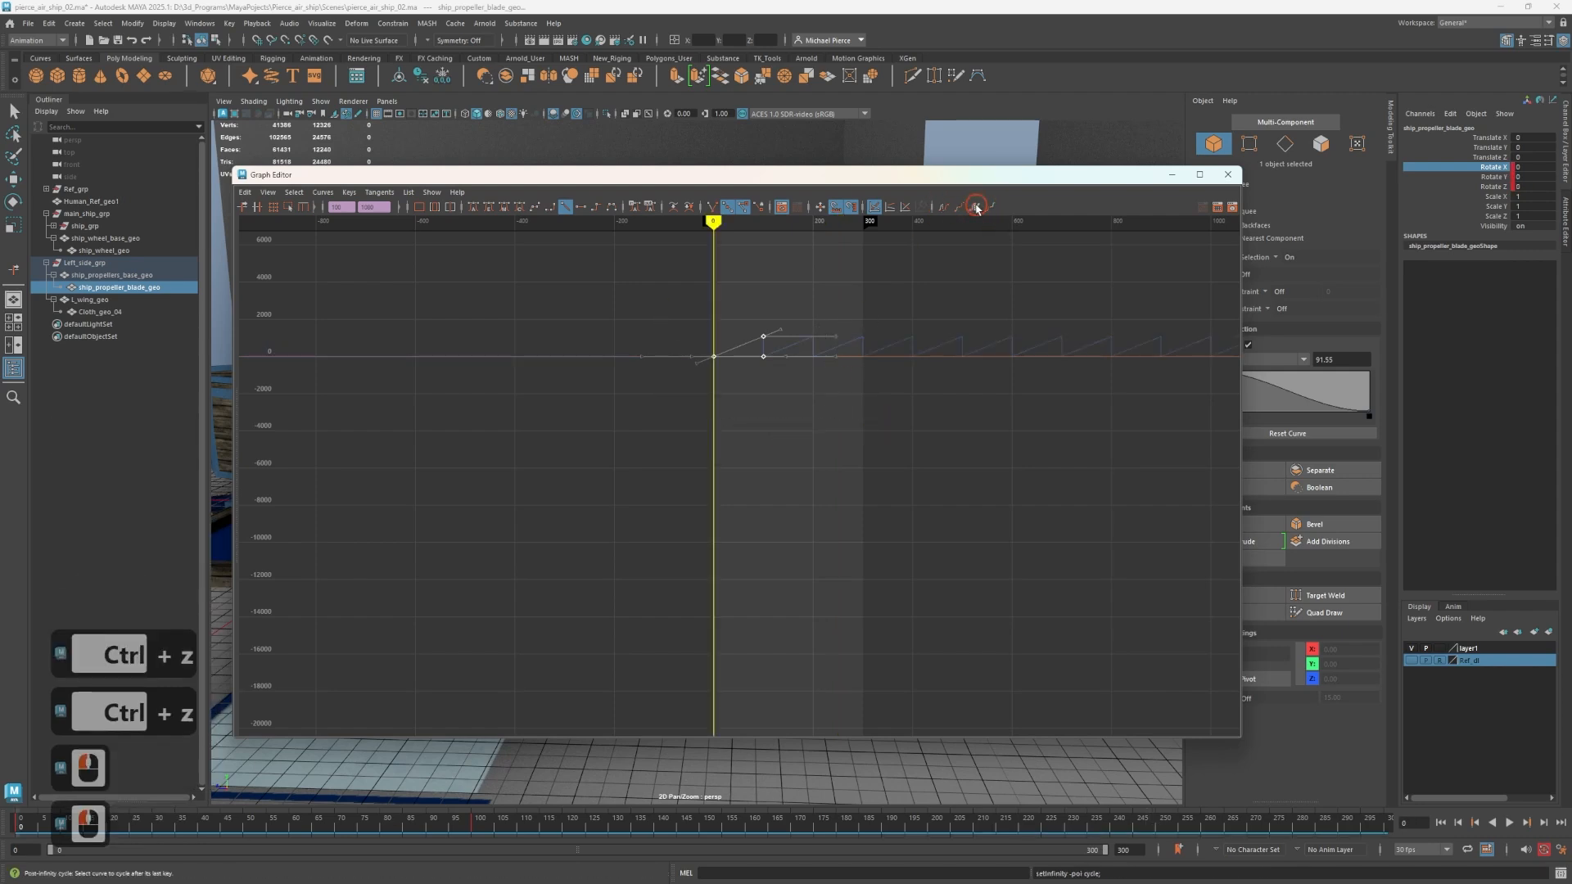
{"action": "left_click", "coordinate": [767, 334]}
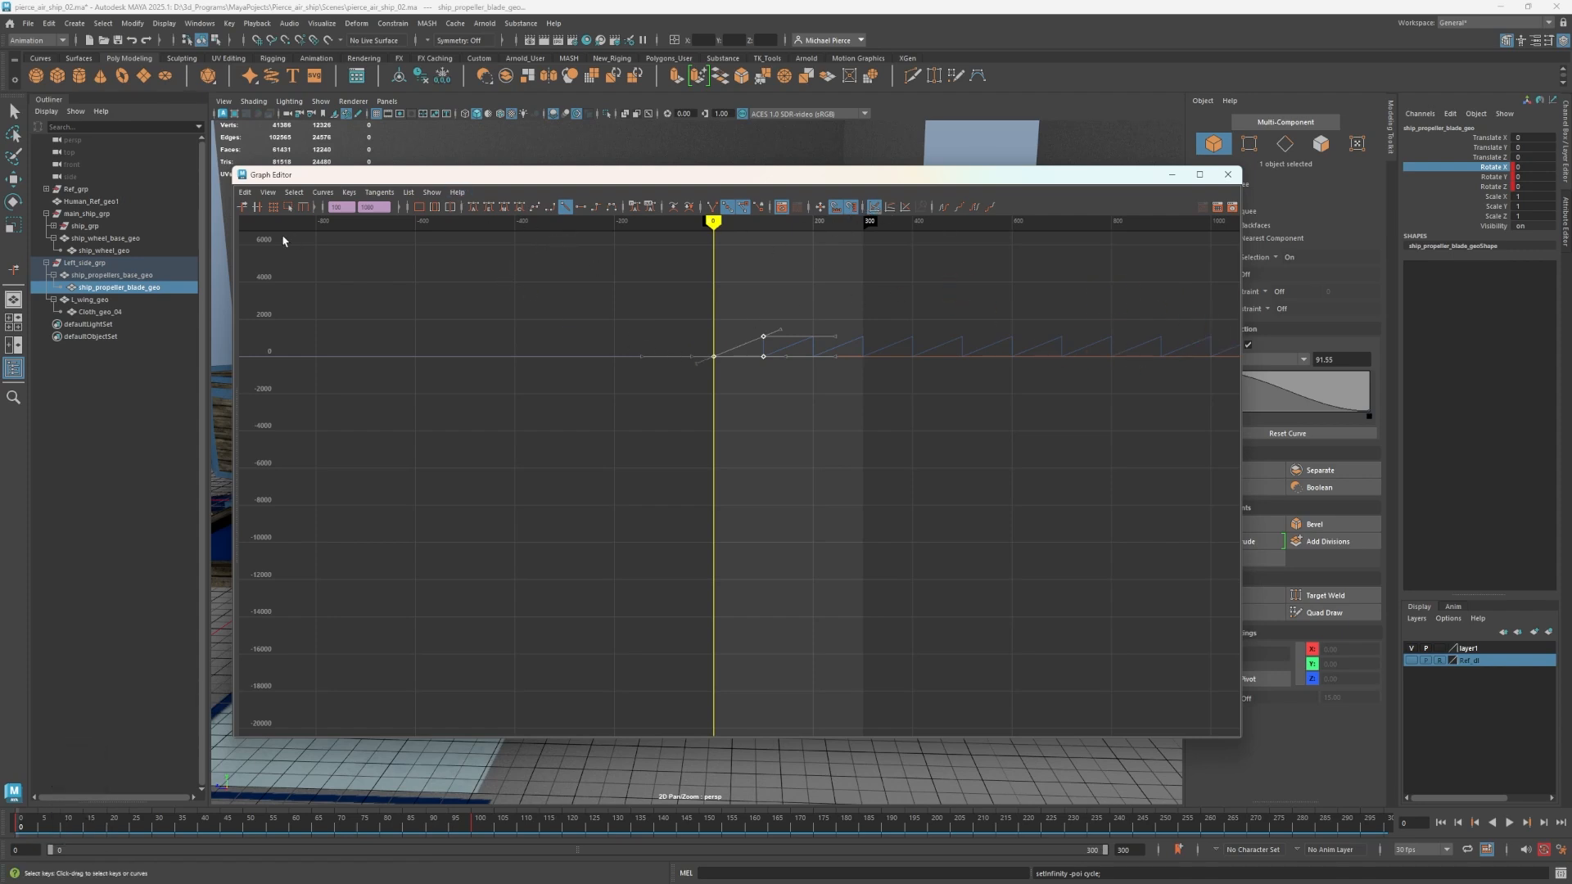
Switch the display of infinity curves off and back on in the Graph Editor.
{"action": "left_click", "coordinate": [268, 192]}
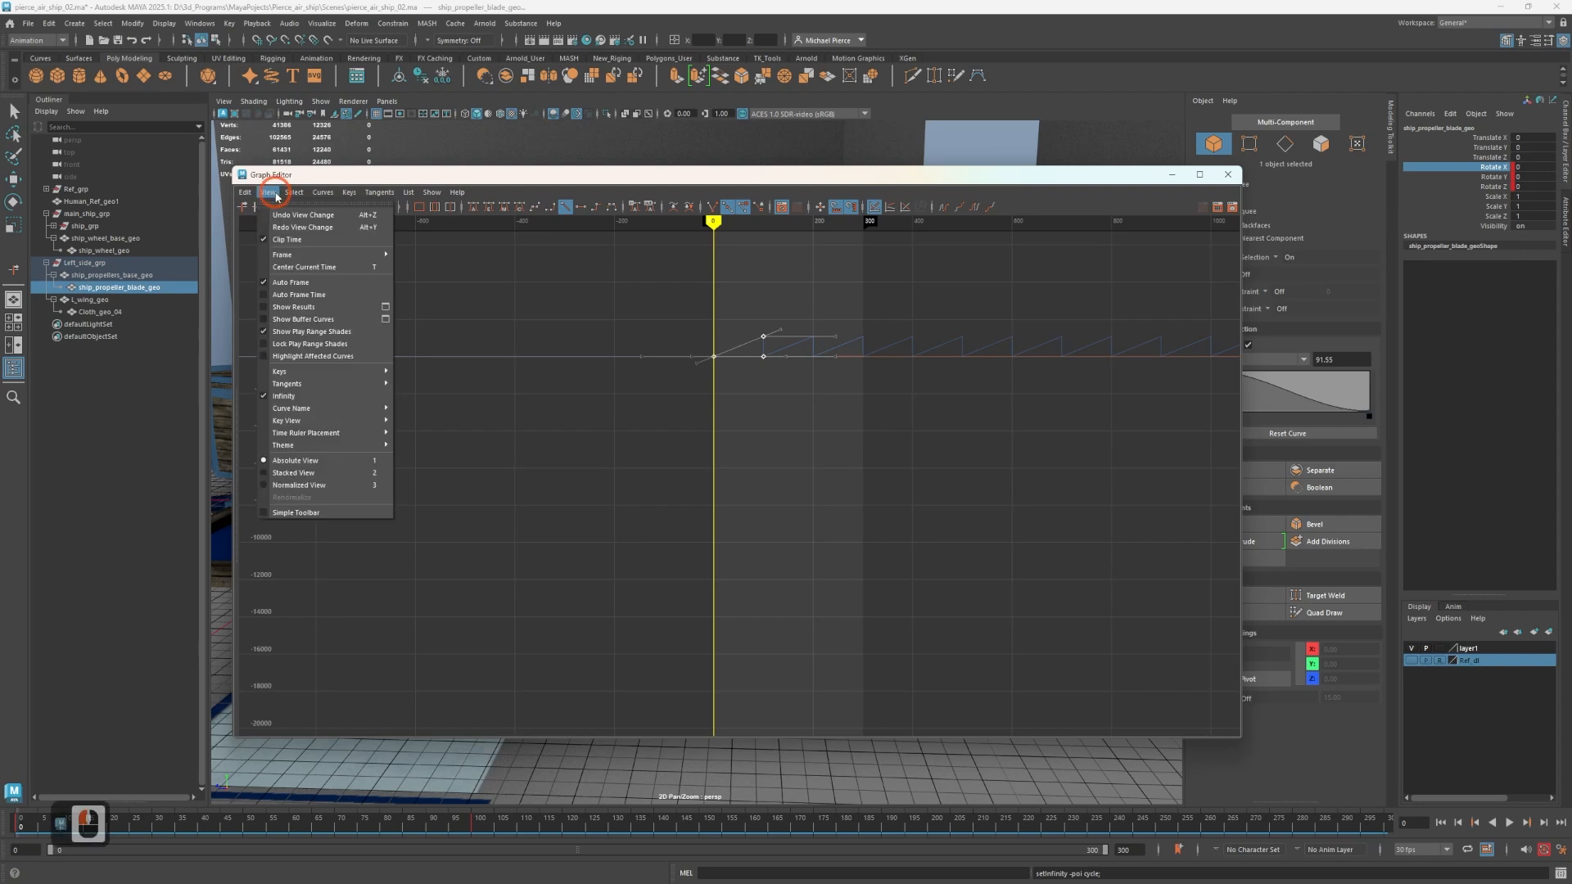
{"action": "left_click", "coordinate": [282, 396]}
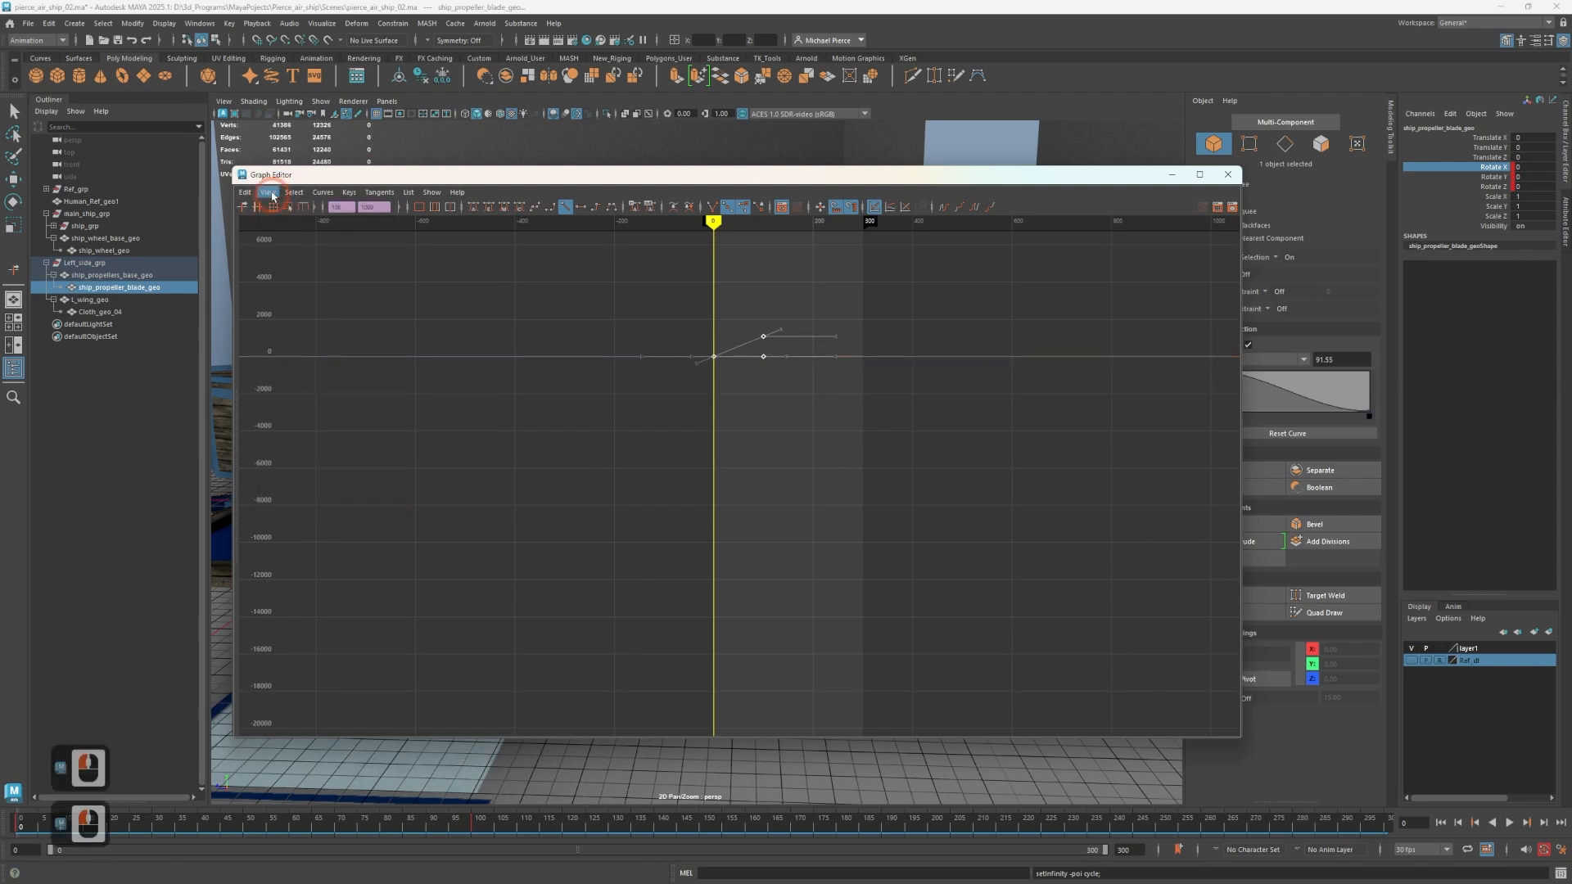
{"action": "left_click", "coordinate": [268, 192]}
{"action": "left_click", "coordinate": [288, 397]}
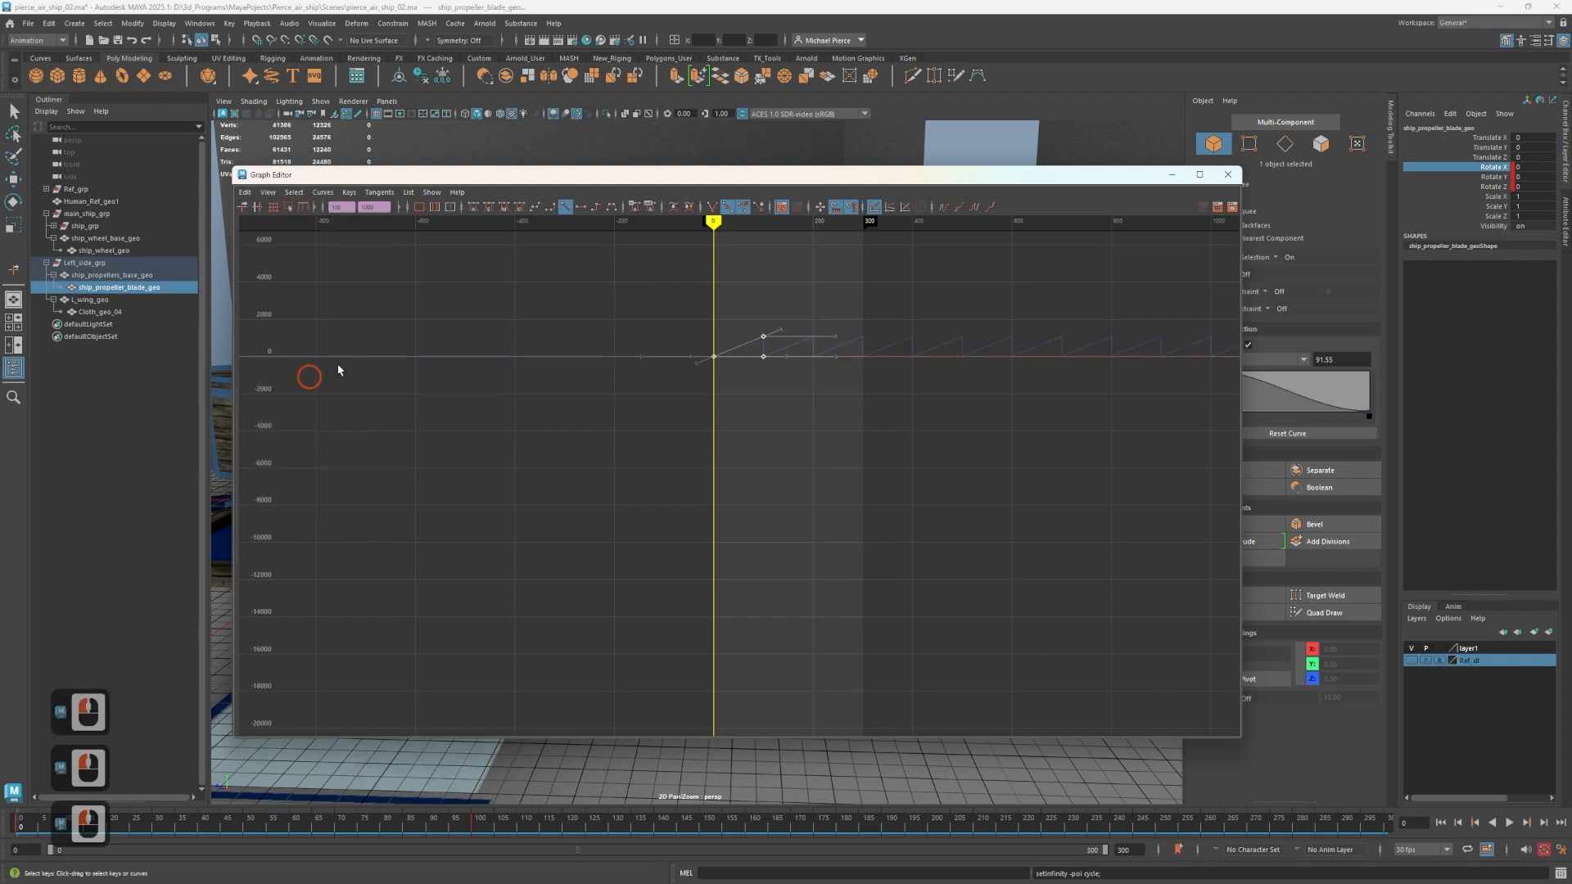
{"action": "left_click", "coordinate": [298, 412]}
Toggle the panel menu bars off and back on, and close the Graph Editor.
{"action": "left_click_drag", "start_coordinate": [259, 174], "coordinate": [282, 142]}
{"action": "left_click", "coordinate": [289, 185]}
{"action": "key", "text": "shift+m"}
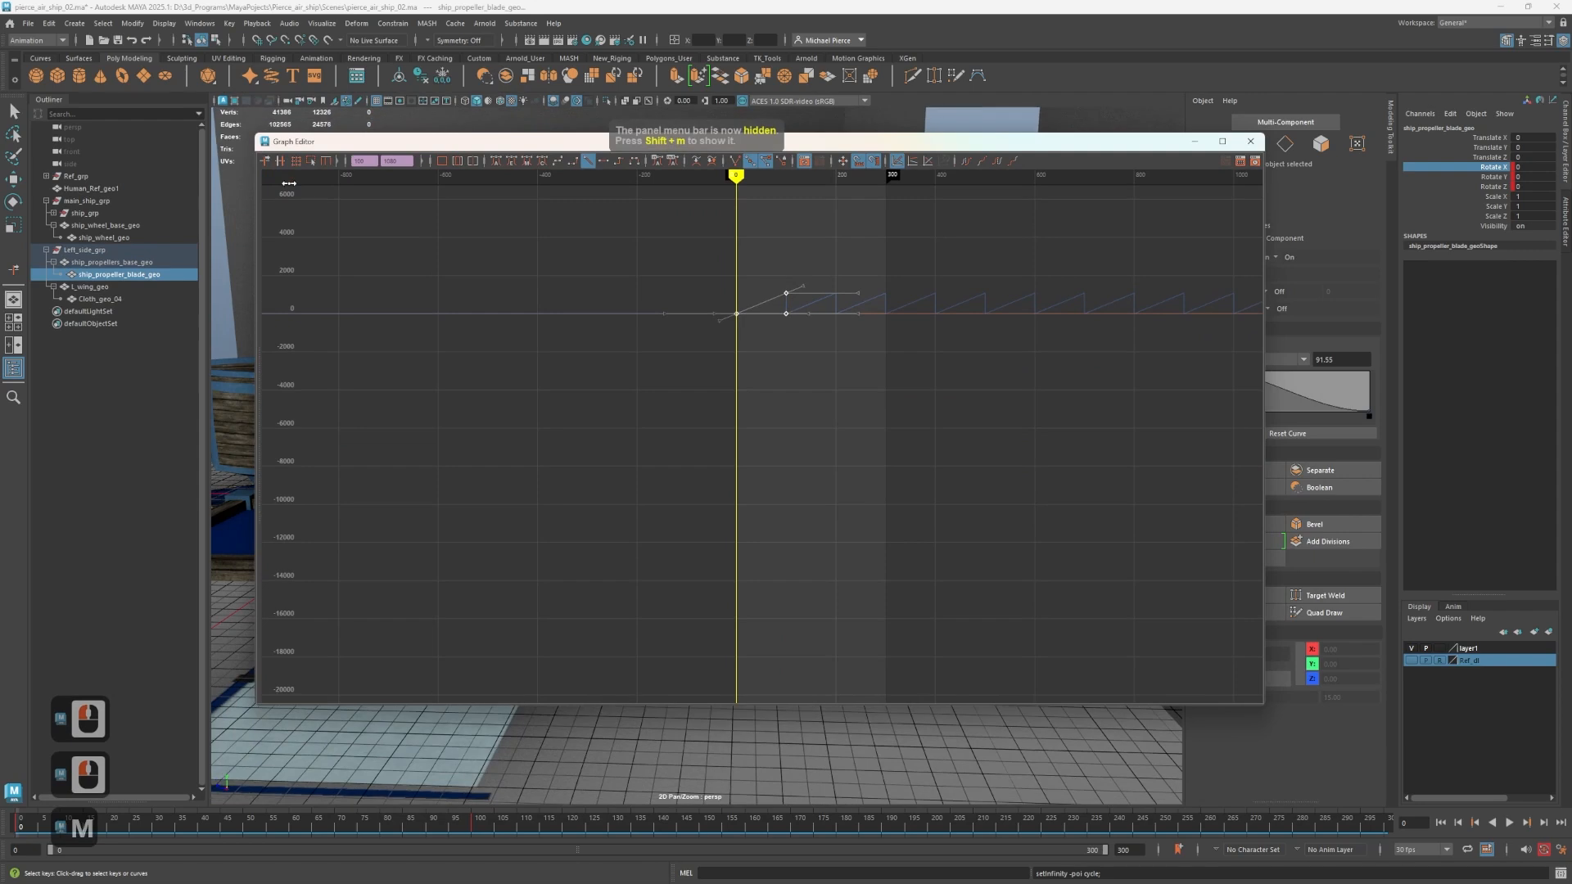
{"action": "key", "text": "shift+m"}
{"action": "key", "text": "shift+m"}
{"action": "key", "text": "shift+m"}
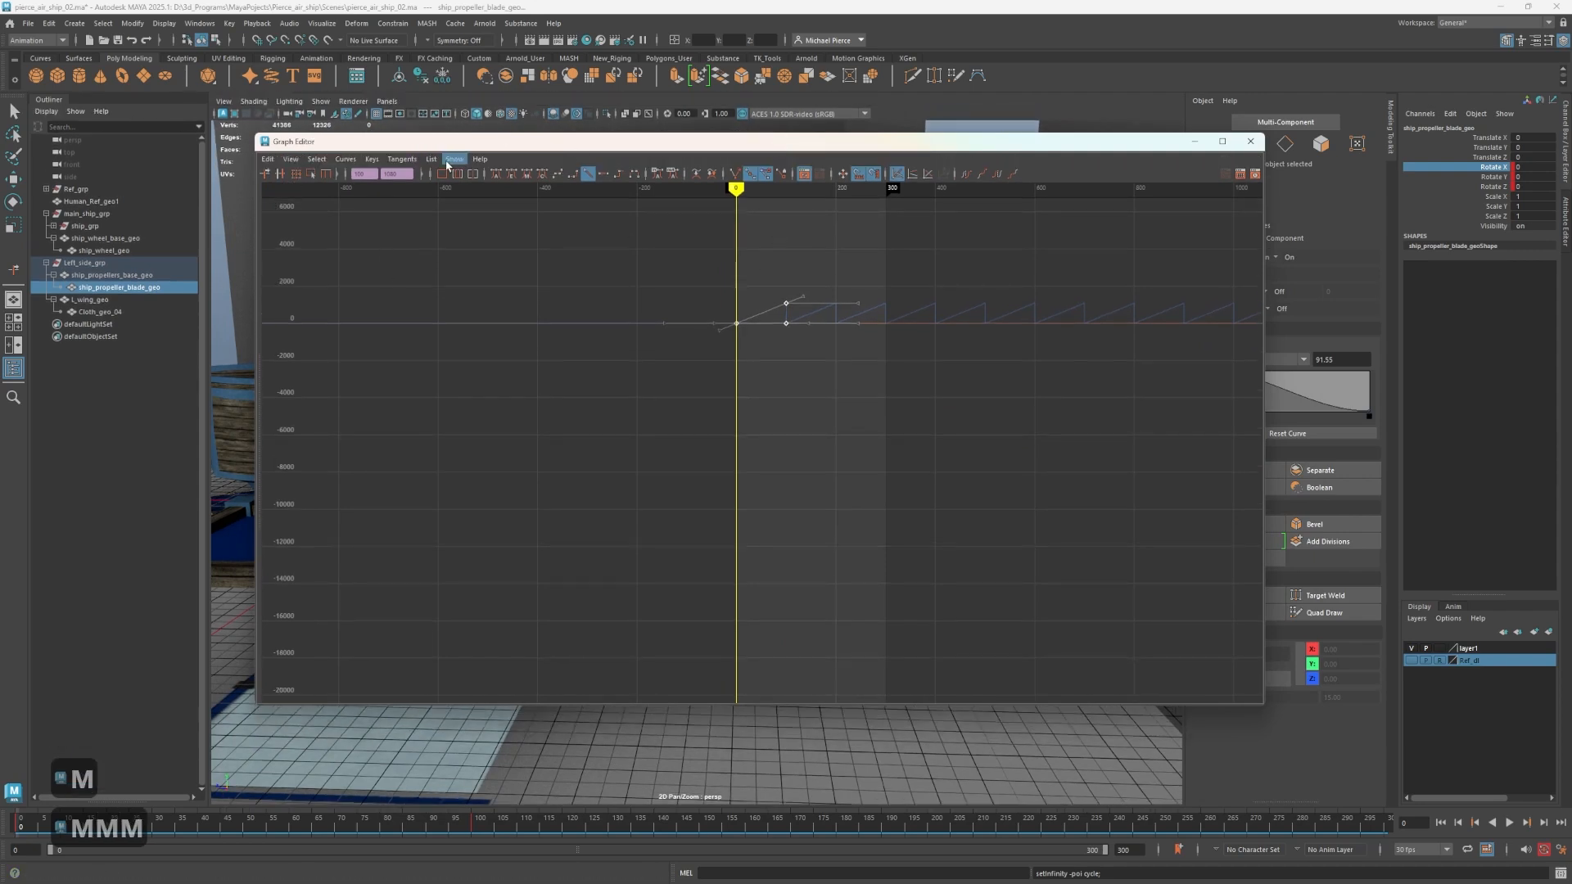
{"action": "left_click", "coordinate": [1253, 141]}
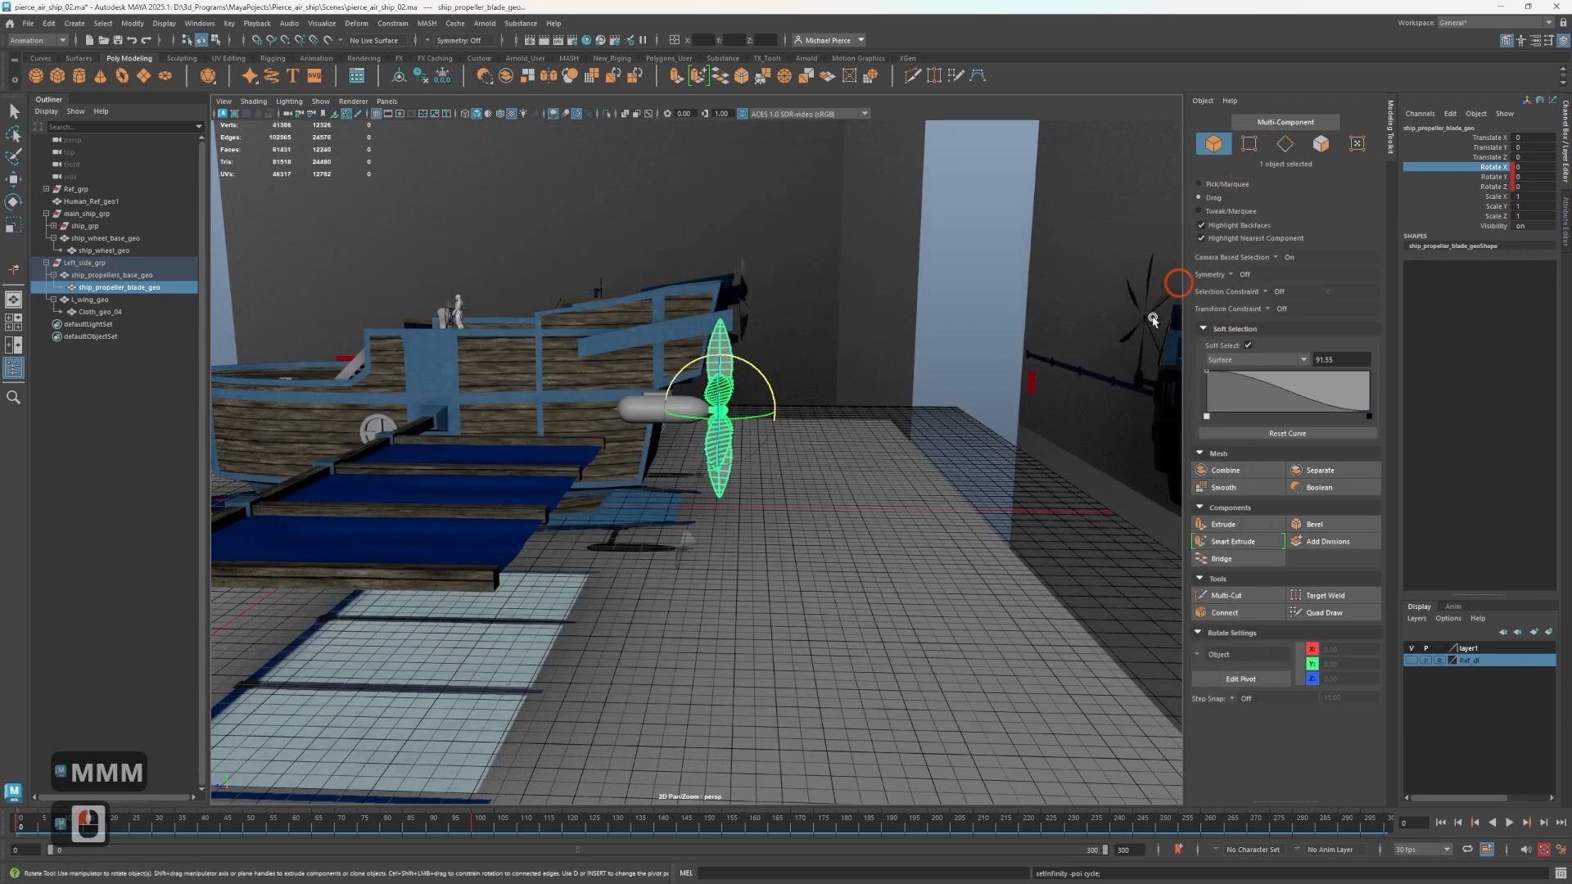
Duplicate the wing cloth Cloth_geo_04 and move the copy beside the ship, to about -1593 in Translate Z.
{"action": "left_click", "coordinate": [804, 605]}
{"action": "key", "text": "w"}
{"action": "mouse_move", "coordinate": [819, 526]}
{"action": "middle_mouse_down", "text": "alt"}
{"action": "mouse_move", "coordinate": [842, 537]}
{"action": "mouse_move", "coordinate": [831, 547]}
{"action": "middle_mouse_up", "text": "alt"}
{"action": "left_click_drag", "start_coordinate": [829, 547], "coordinate": [807, 611], "text": "alt"}
{"action": "left_click", "coordinate": [557, 576]}
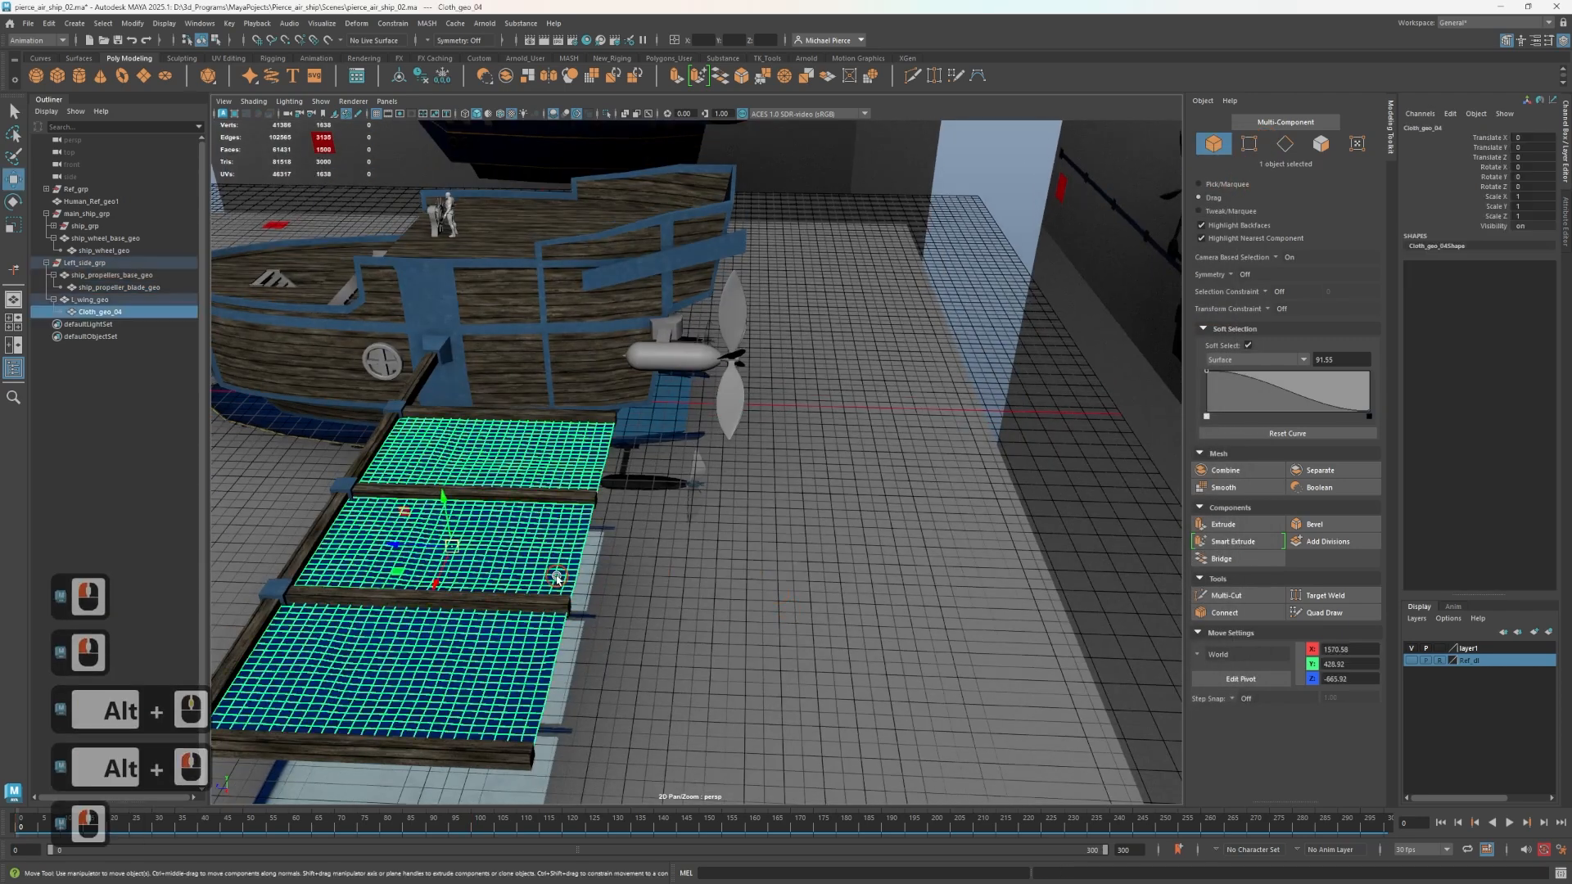
{"action": "mouse_move", "coordinate": [389, 528]}
{"action": "left_mouse_down", "text": "shift"}
{"action": "mouse_move", "coordinate": [905, 516]}
{"action": "mouse_move", "coordinate": [948, 551]}
{"action": "left_mouse_up", "text": "shift"}
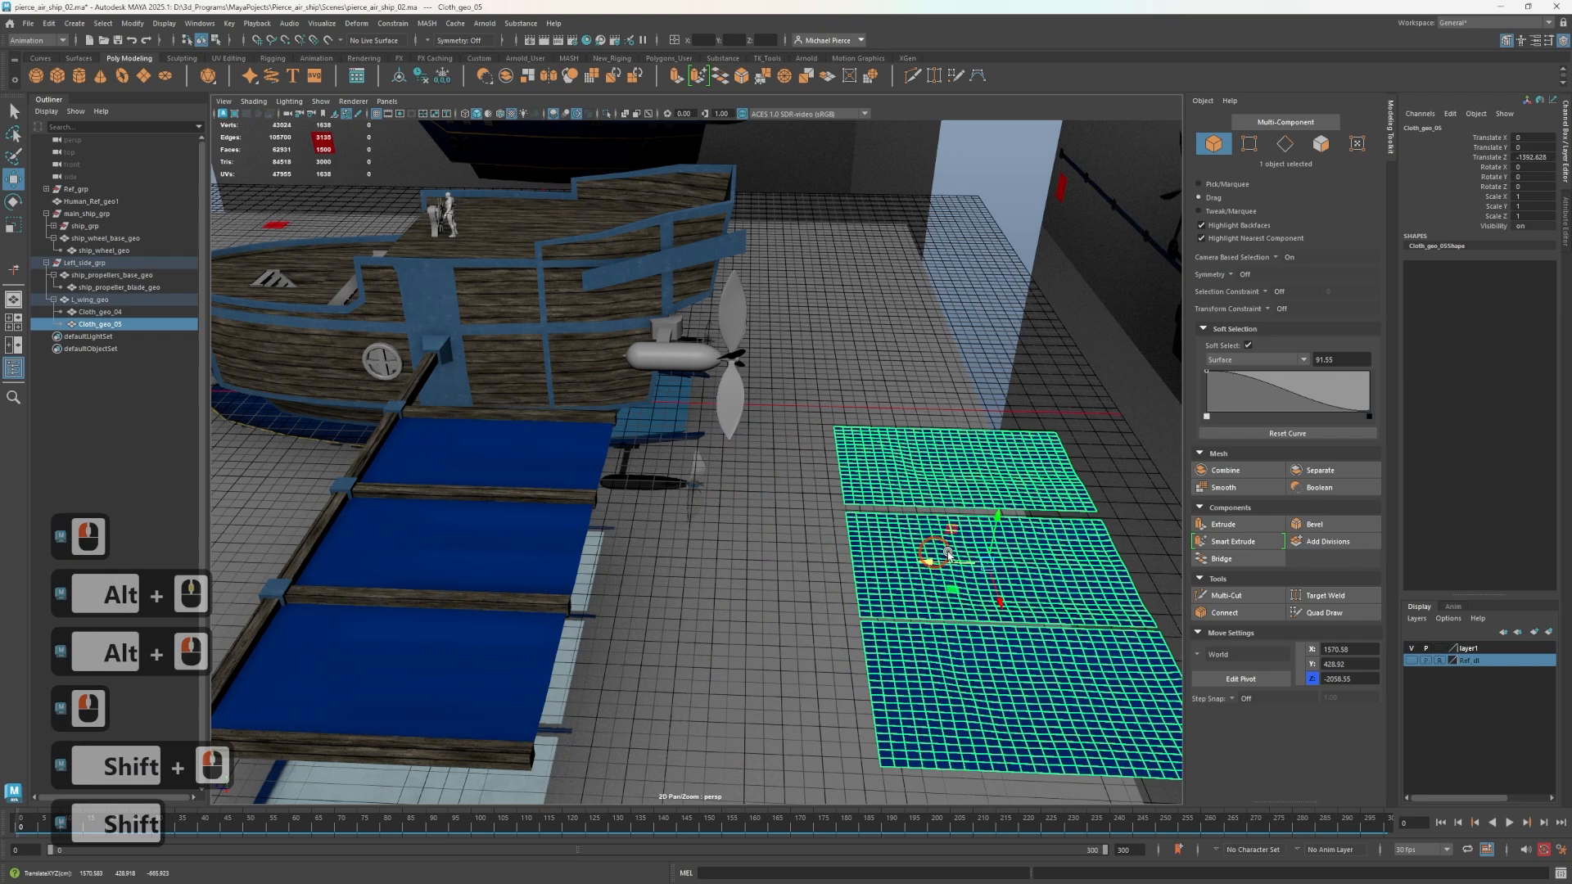
Unparent the duplicated cloth from the wing and rename it Cloth_blend.
{"action": "scroll", "coordinate": [1062, 576], "scroll_direction": "up", "scroll_amount": 2}
{"action": "mouse_move", "coordinate": [1063, 576]}
{"action": "middle_mouse_down", "text": "alt"}
{"action": "mouse_move", "coordinate": [711, 430]}
{"action": "mouse_move", "coordinate": [726, 417]}
{"action": "middle_mouse_up", "text": "alt"}
{"action": "left_click_drag", "start_coordinate": [726, 418], "coordinate": [404, 401], "text": "alt"}
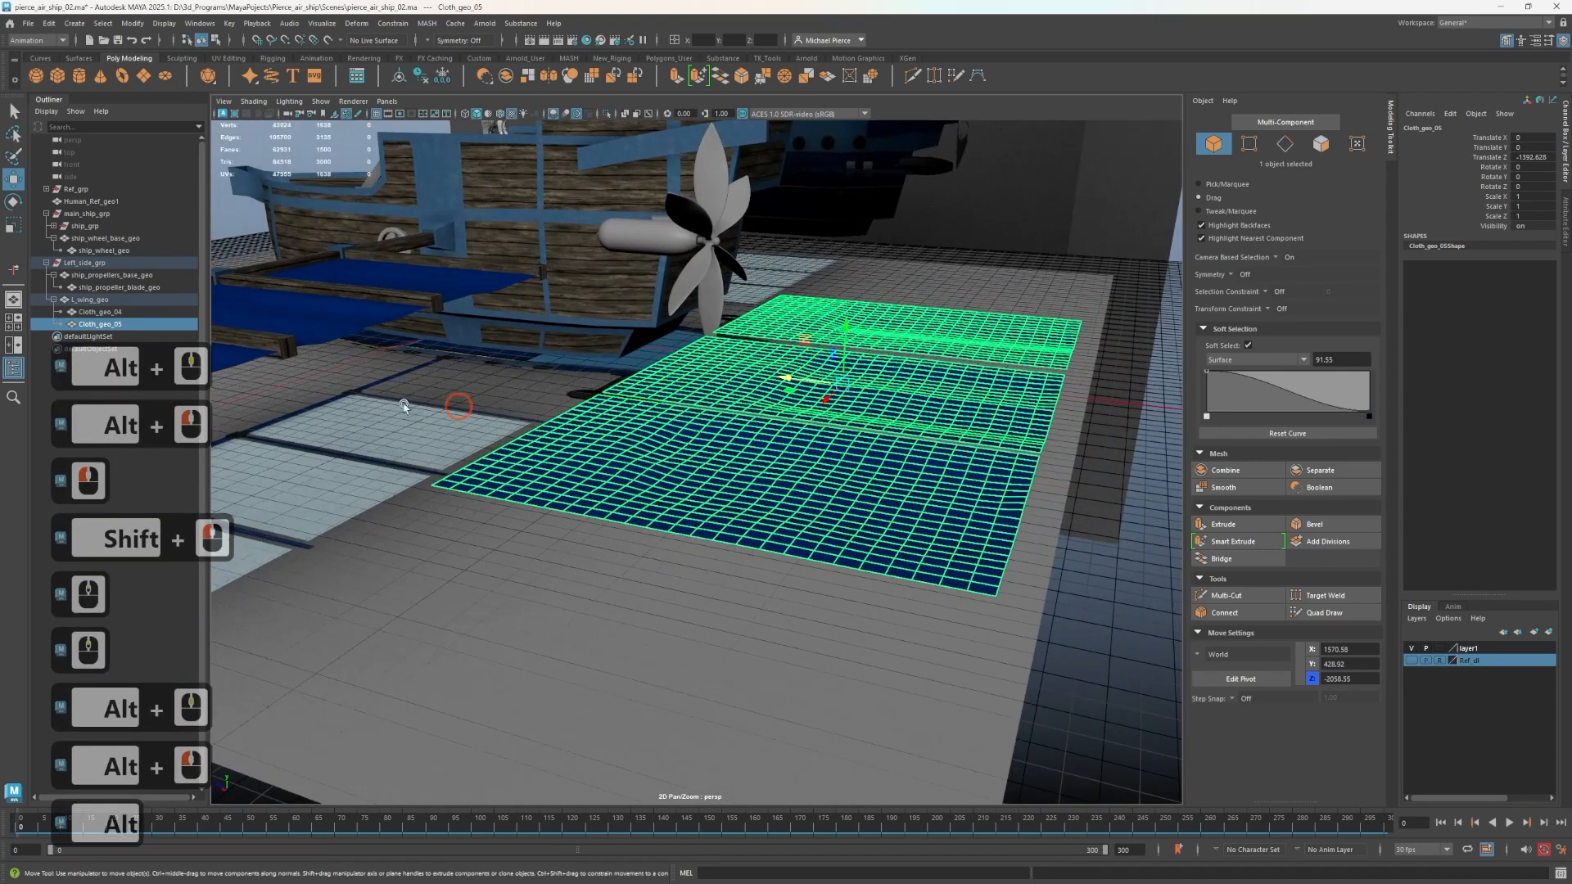
{"action": "key", "text": "shift+p"}
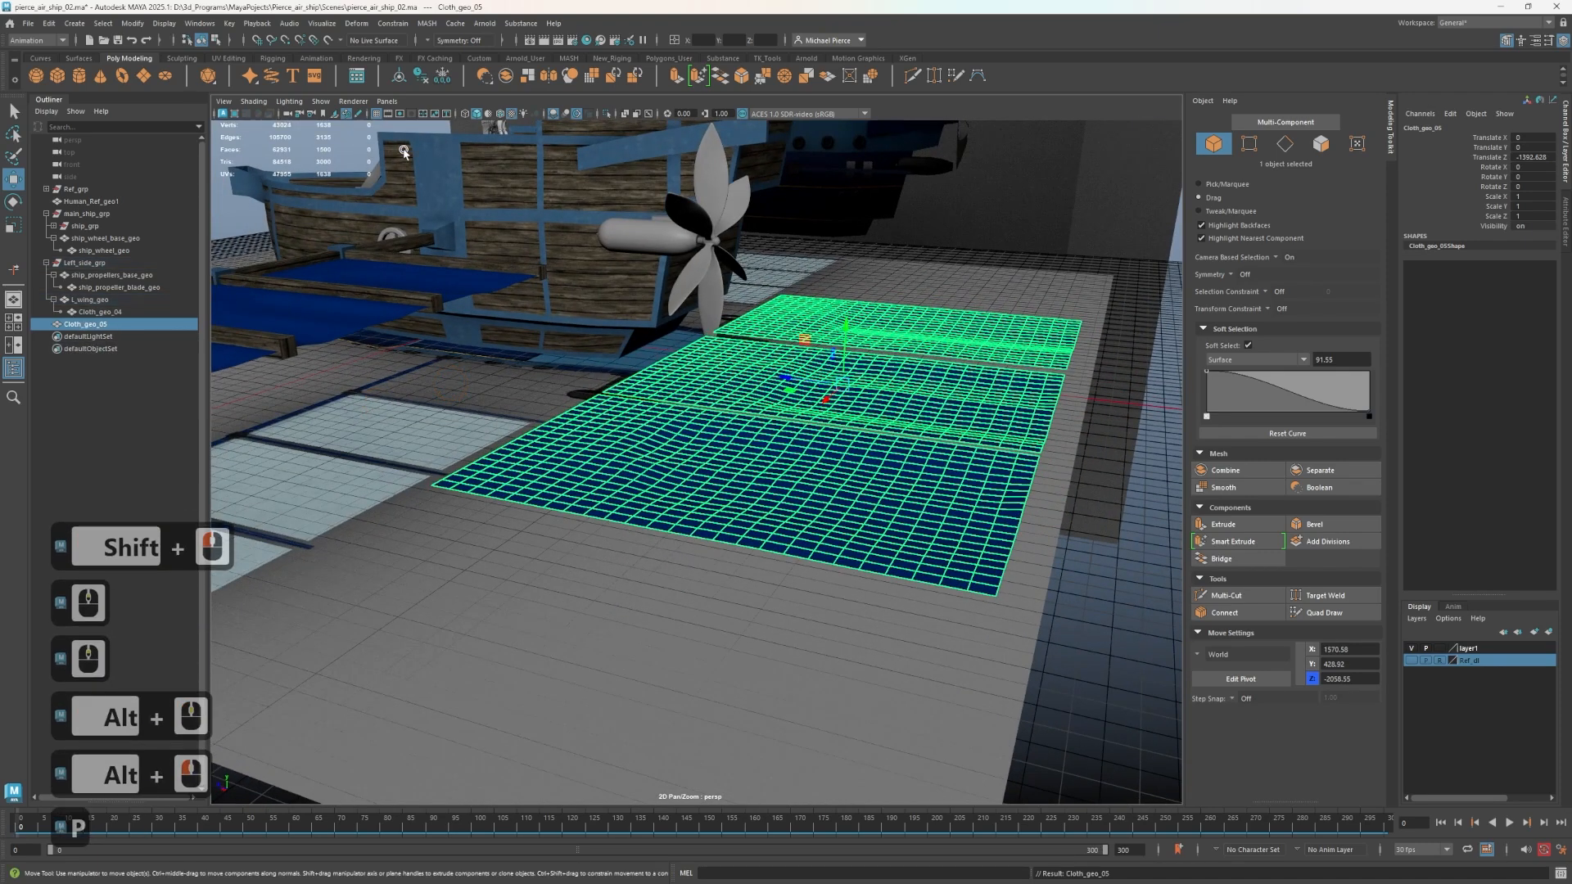
{"action": "double_click", "coordinate": [85, 324]}
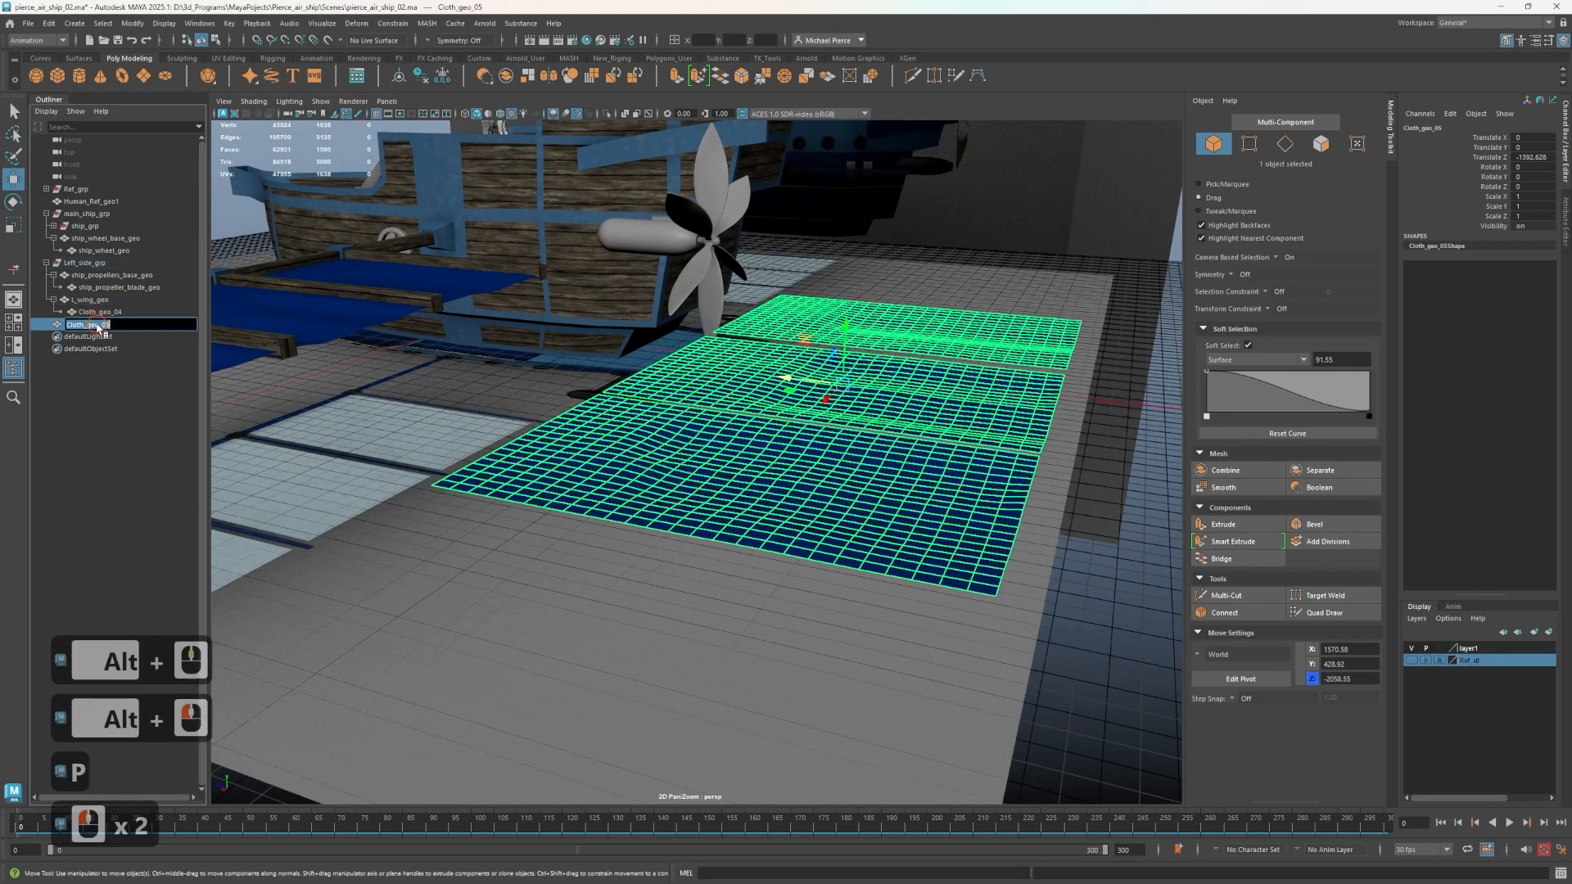
{"action": "key", "text": "Right"}
{"action": "key", "text": "BackSpace"}
{"action": "key", "text": "BackSpace"}
{"action": "key", "text": "BackSpace"}
{"action": "key", "text": "BackSpace"}
{"action": "key", "text": "BackSpace"}
{"action": "key", "text": "BackSpace"}
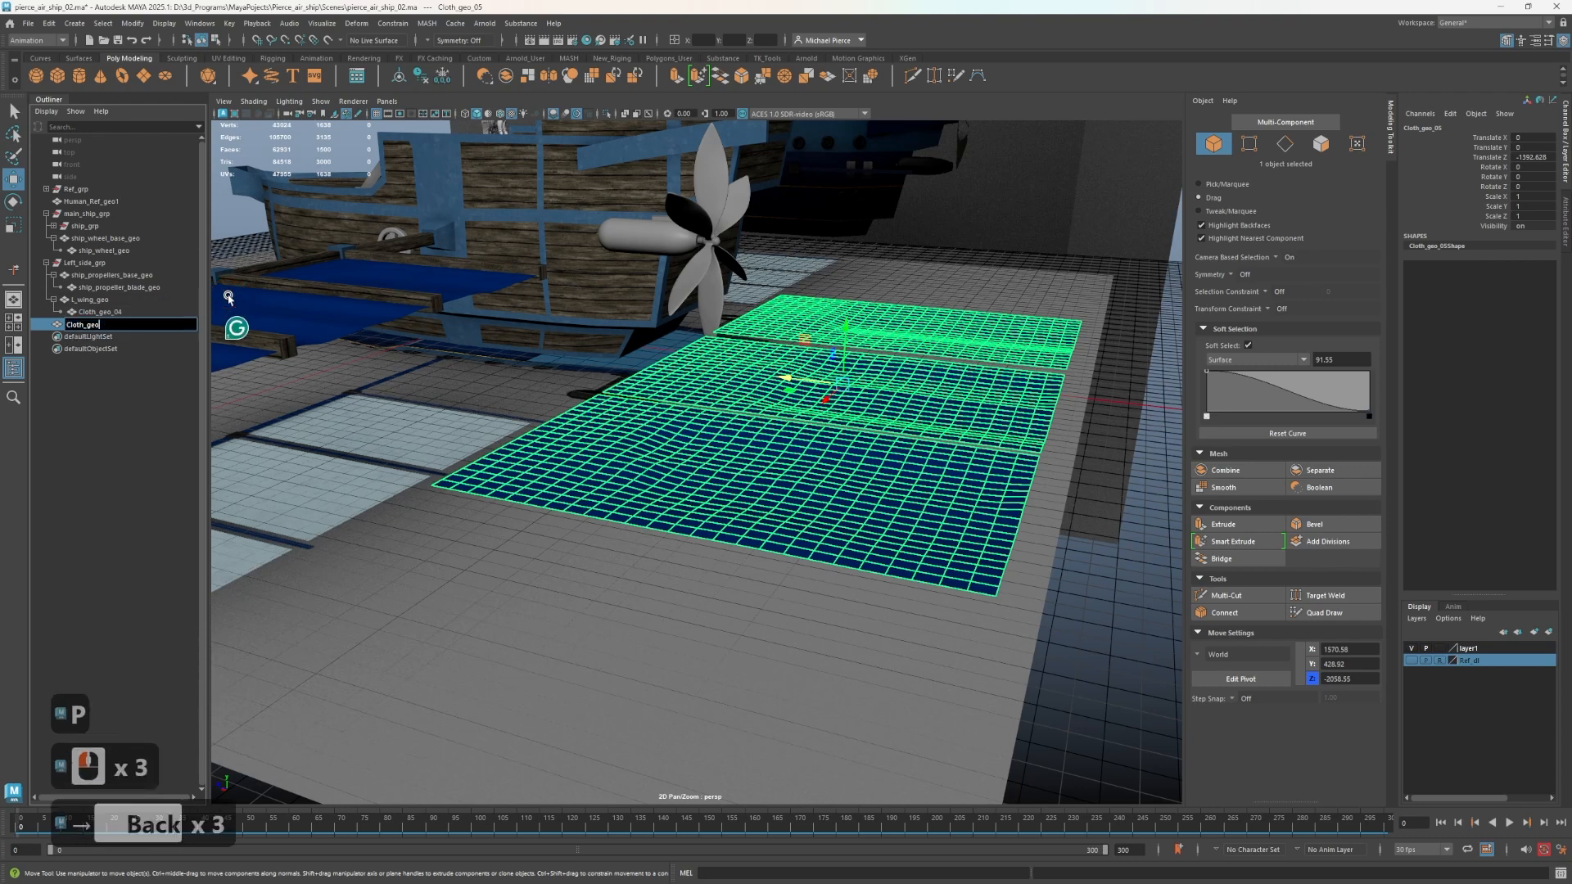
{"action": "type", "text": "blend"}
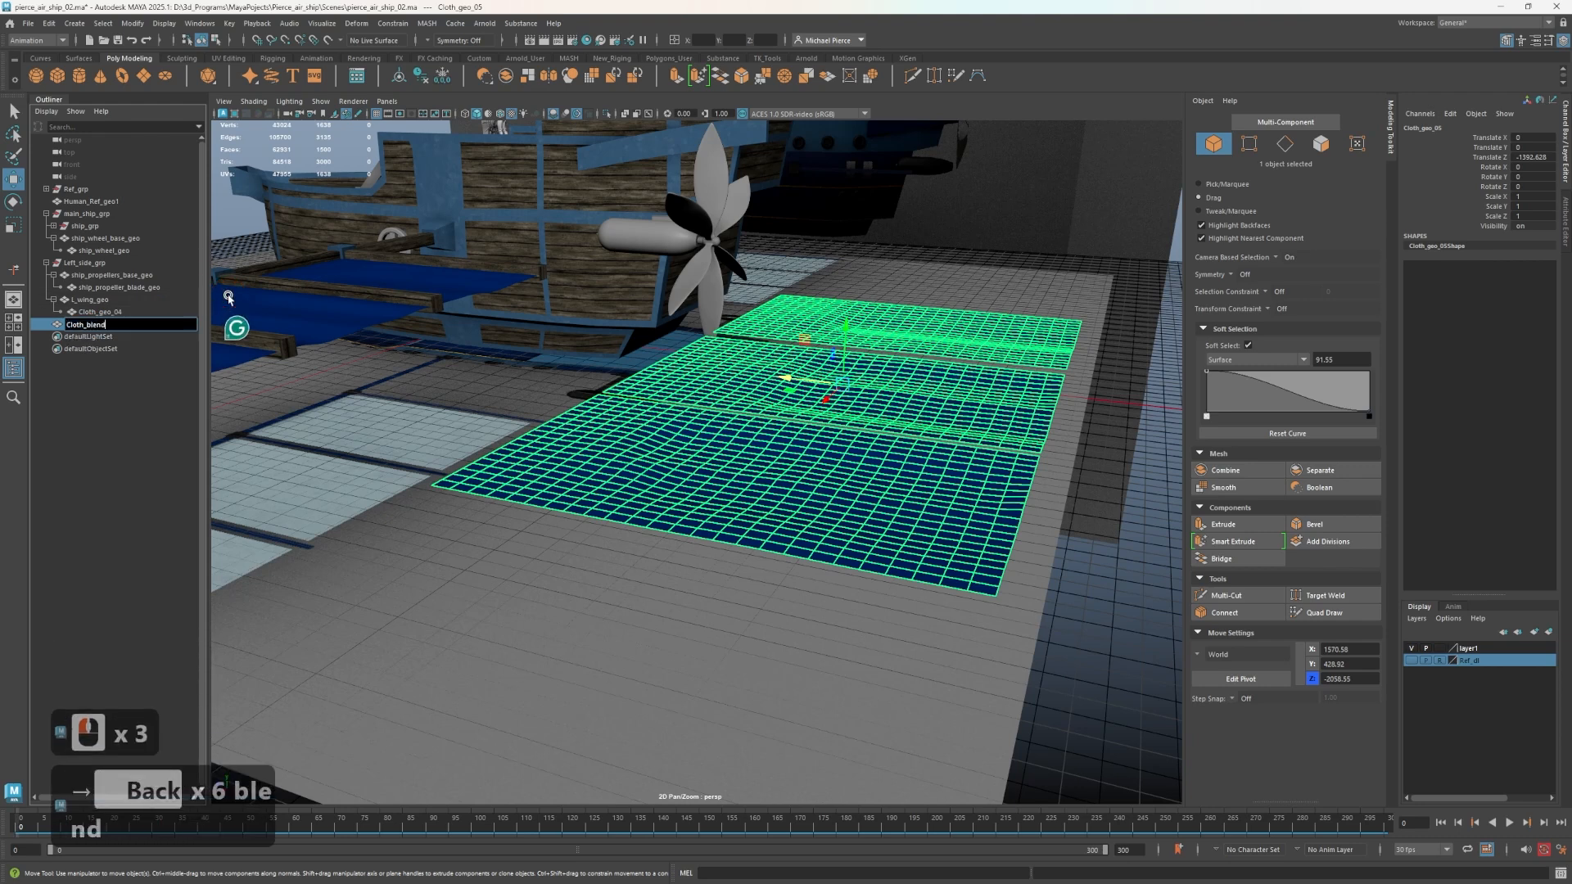
{"action": "key", "text": "Return"}
Put Cloth_blend into vertex editing mode with all three cloth panels in view.
{"action": "scroll", "coordinate": [861, 385], "scroll_direction": "down", "scroll_amount": 3}
{"action": "left_click_drag", "start_coordinate": [861, 385], "coordinate": [630, 417], "text": "alt"}
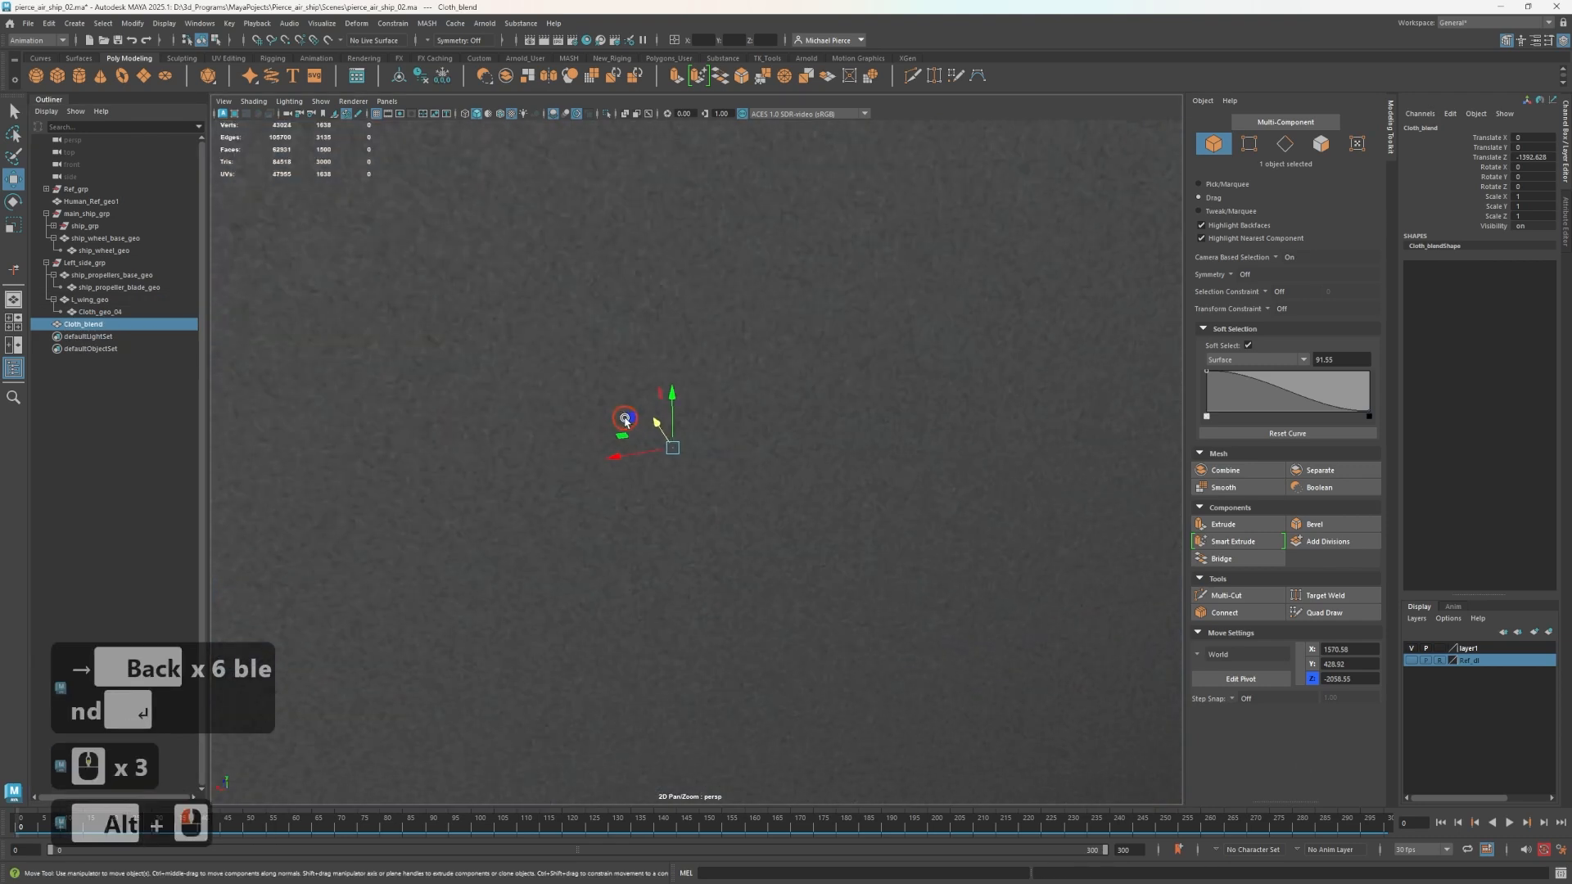
{"action": "middle_click_drag", "start_coordinate": [765, 414], "coordinate": [793, 431], "text": "alt"}
{"action": "scroll", "coordinate": [643, 422], "scroll_direction": "up", "scroll_amount": 5, "text": "alt"}
{"action": "right_click_drag", "start_coordinate": [637, 466], "coordinate": [634, 406]}
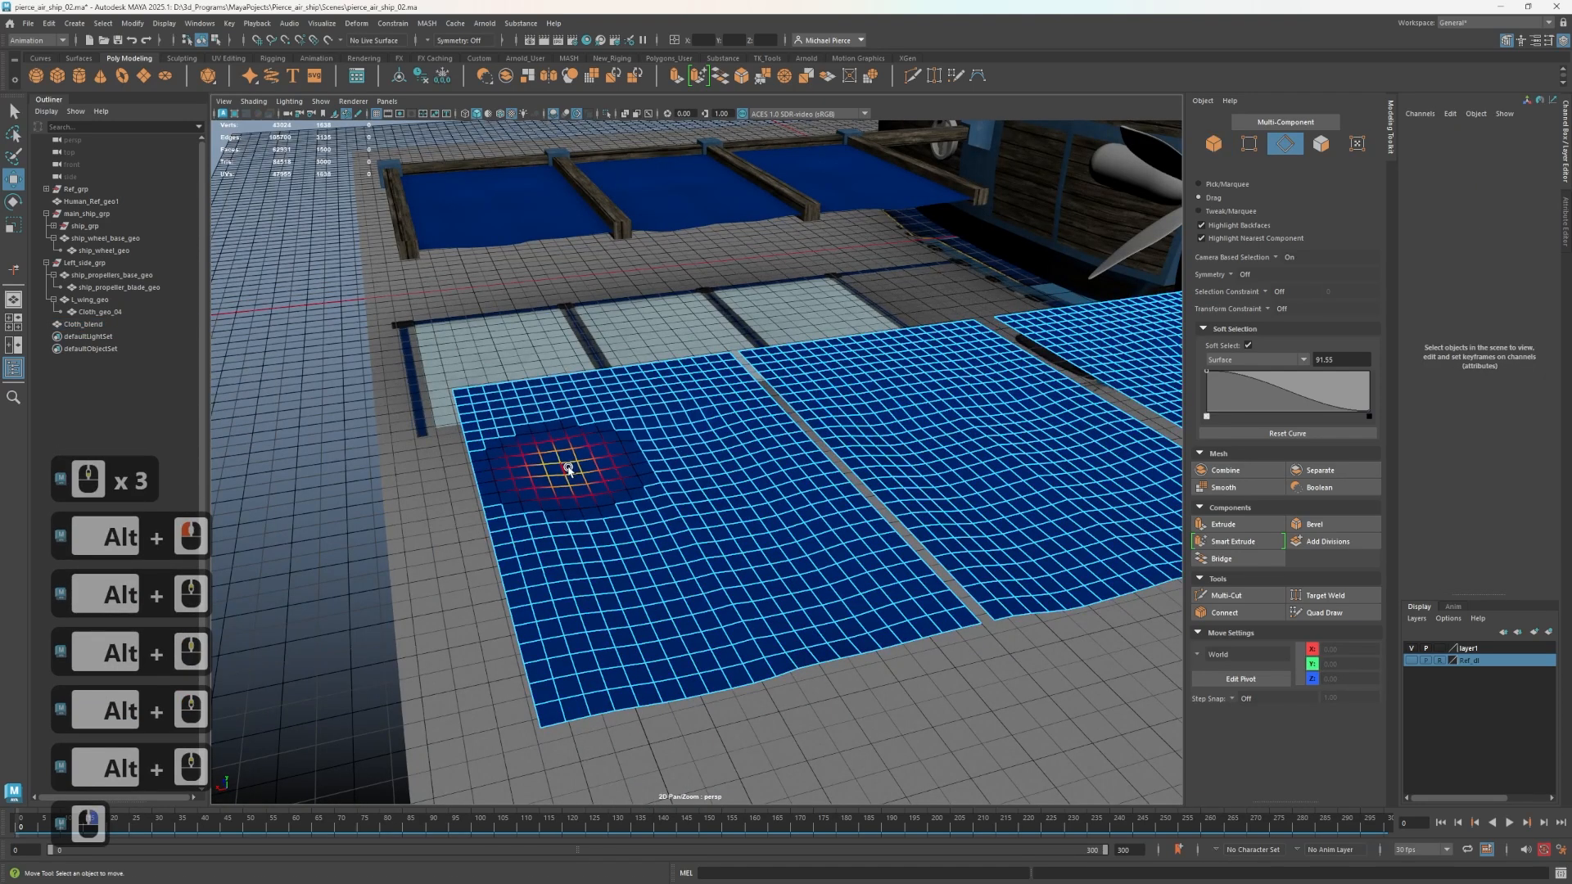
{"action": "right_click_drag", "start_coordinate": [566, 467], "coordinate": [508, 470]}
{"action": "scroll", "coordinate": [578, 478], "scroll_direction": "up", "scroll_amount": 2}
{"action": "left_click_drag", "start_coordinate": [578, 478], "coordinate": [702, 492], "text": "alt"}
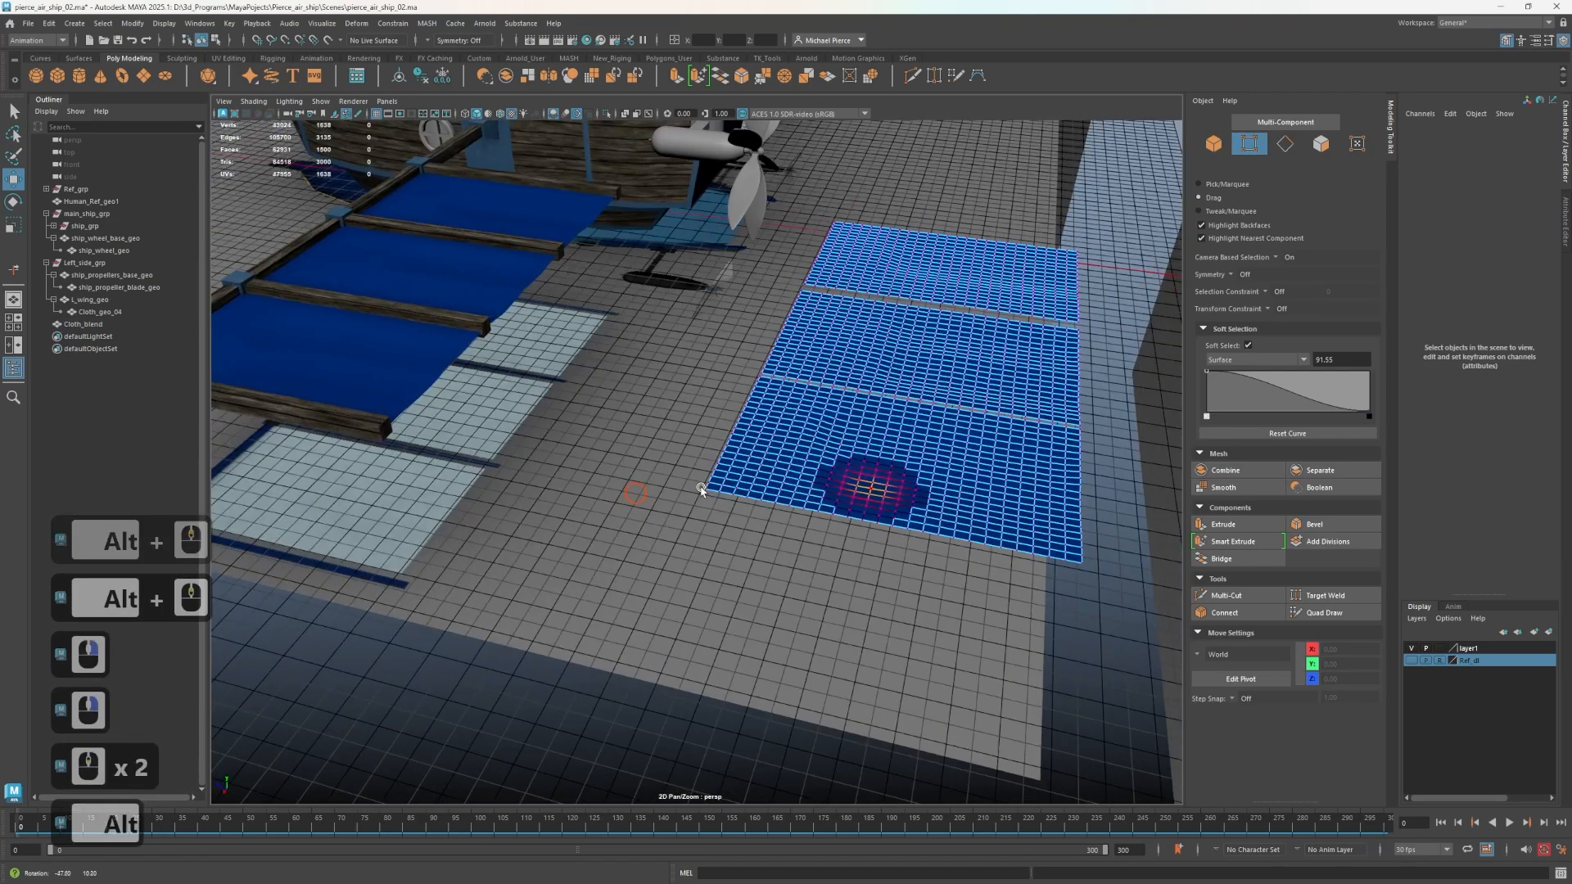
{"action": "middle_click_drag", "start_coordinate": [701, 492], "coordinate": [660, 527], "text": "alt"}
{"action": "left_click_drag", "start_coordinate": [660, 527], "coordinate": [776, 524], "text": "alt"}
{"action": "middle_click_drag", "start_coordinate": [776, 523], "coordinate": [632, 525], "text": "alt"}
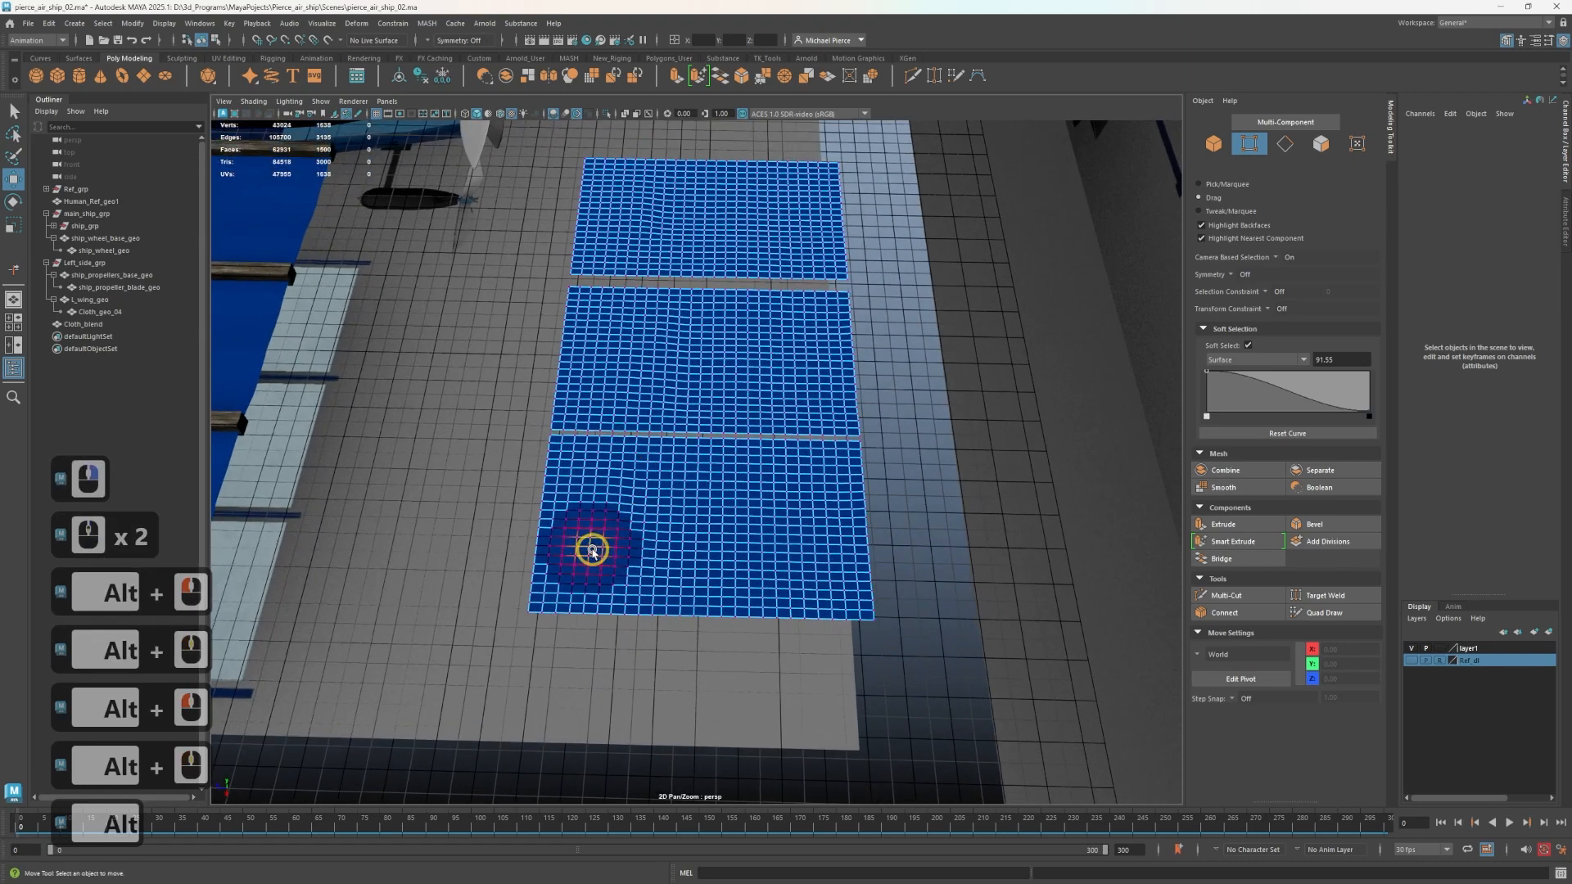
Select strips of vertices across the nearest and middle panels of Cloth_blend with soft selection.
{"action": "left_click_drag", "start_coordinate": [590, 552], "coordinate": [932, 573]}
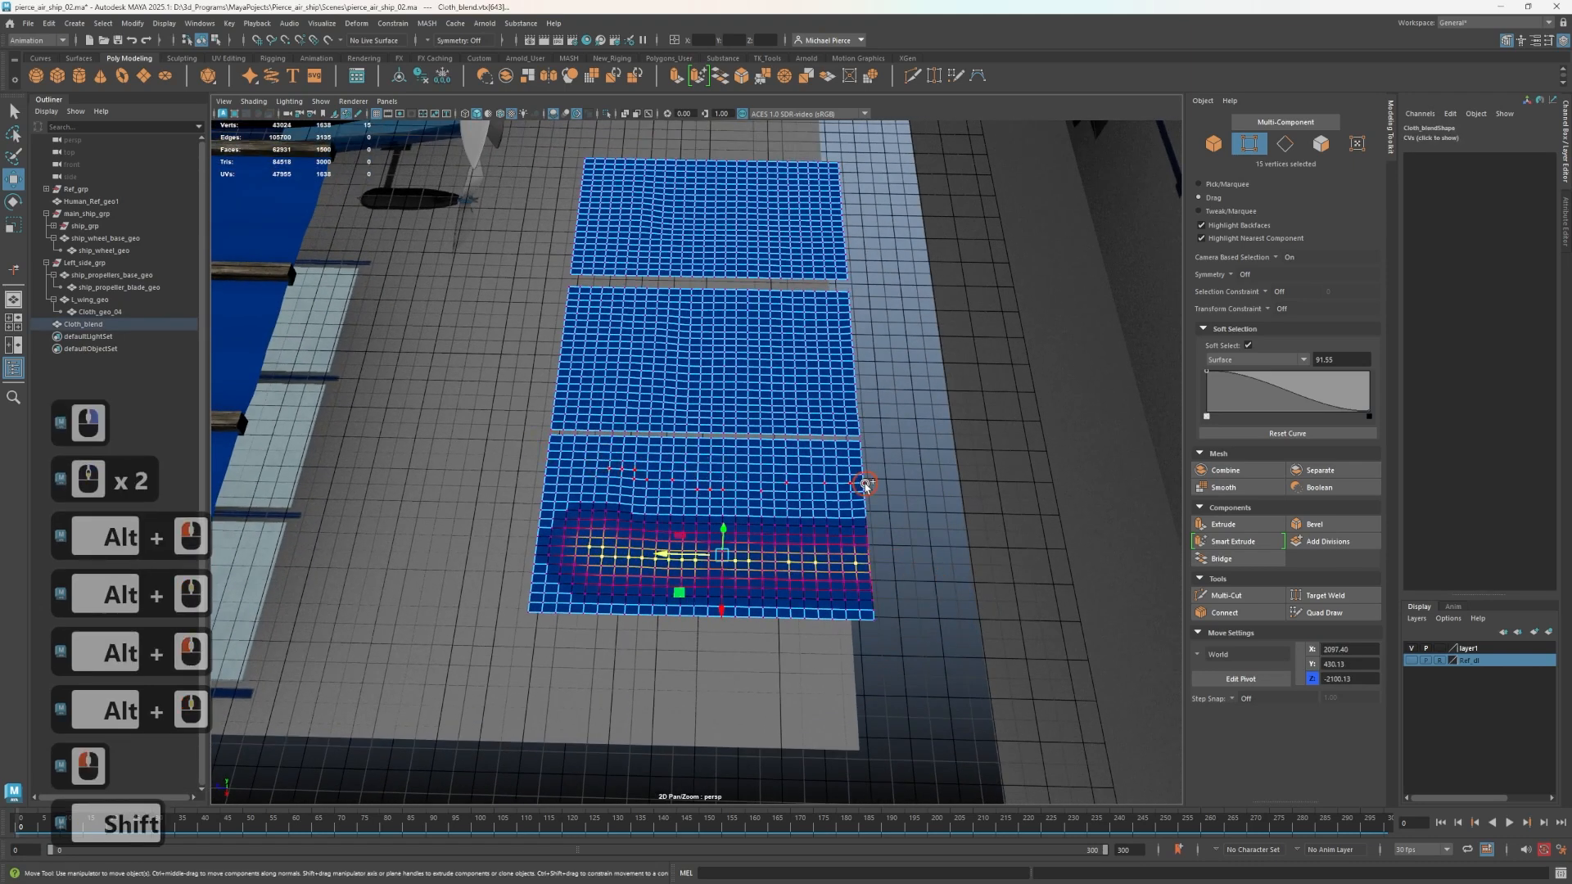
{"action": "left_click_drag", "start_coordinate": [866, 484], "coordinate": [799, 483], "text": "shift"}
{"action": "left_click_drag", "start_coordinate": [634, 346], "coordinate": [856, 370], "text": "shift"}
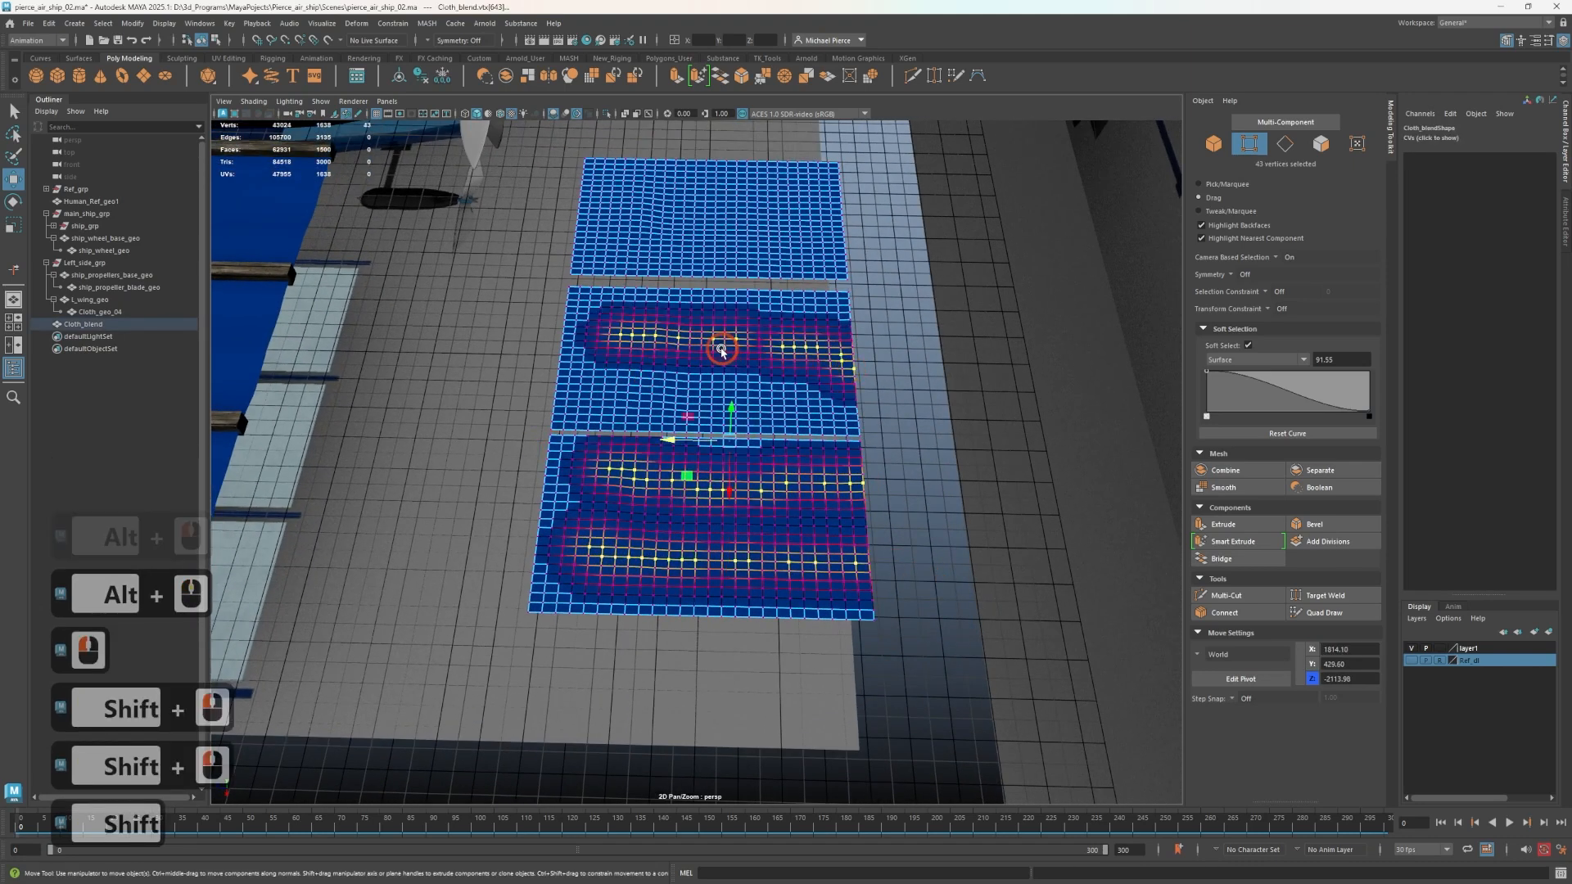
Reset the Select Tool to its default settings and test it on the middle panel's vertices.
{"action": "key", "text": "q"}
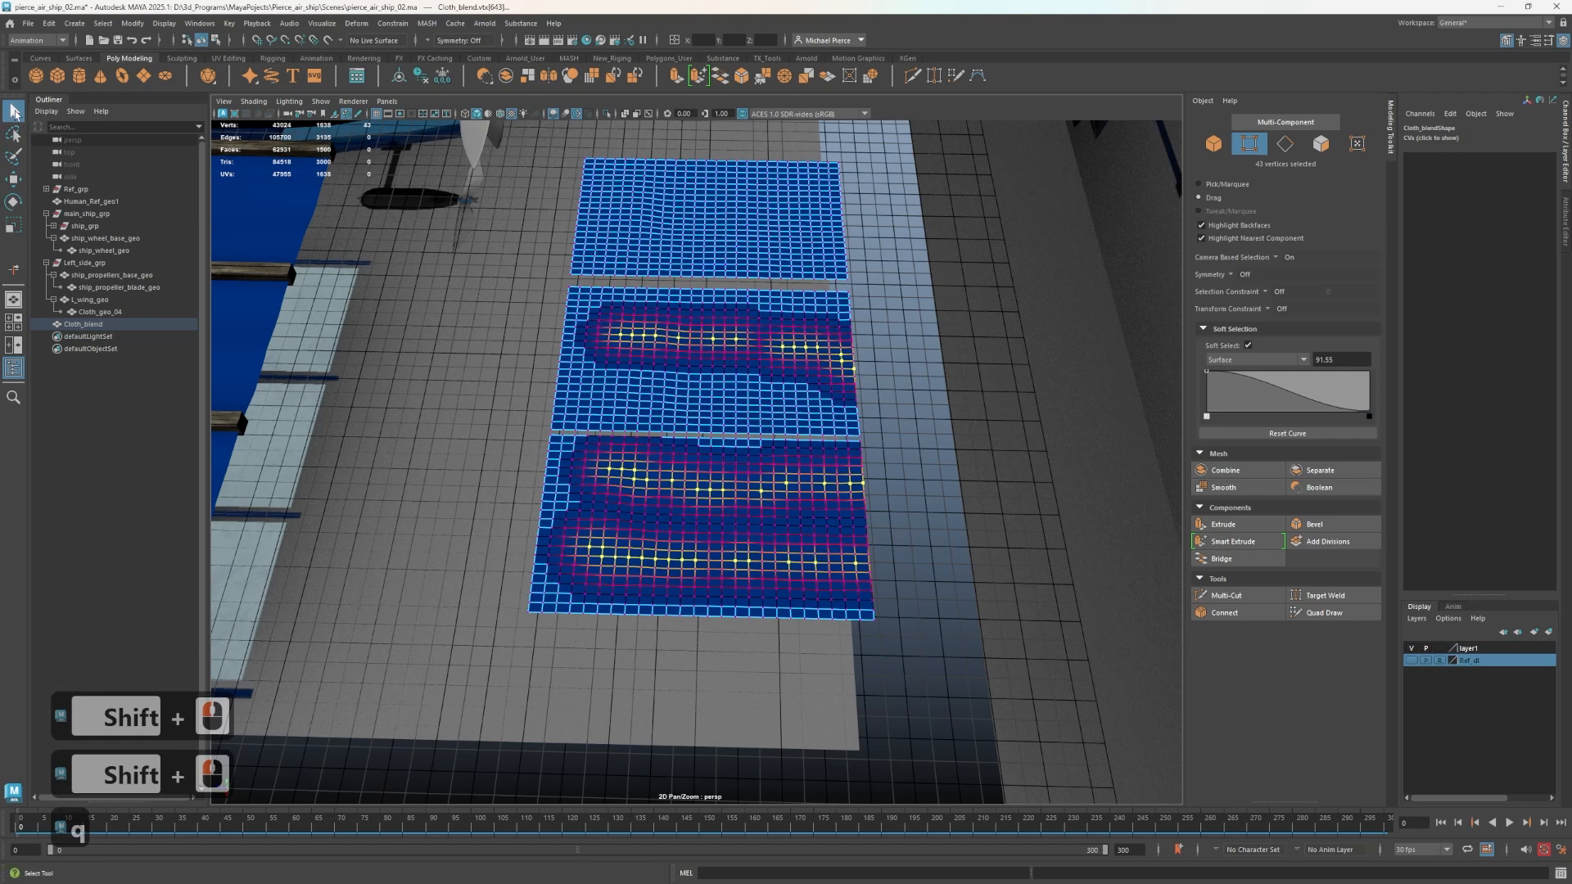
{"action": "double_click", "coordinate": [14, 108]}
{"action": "left_click", "coordinate": [649, 318]}
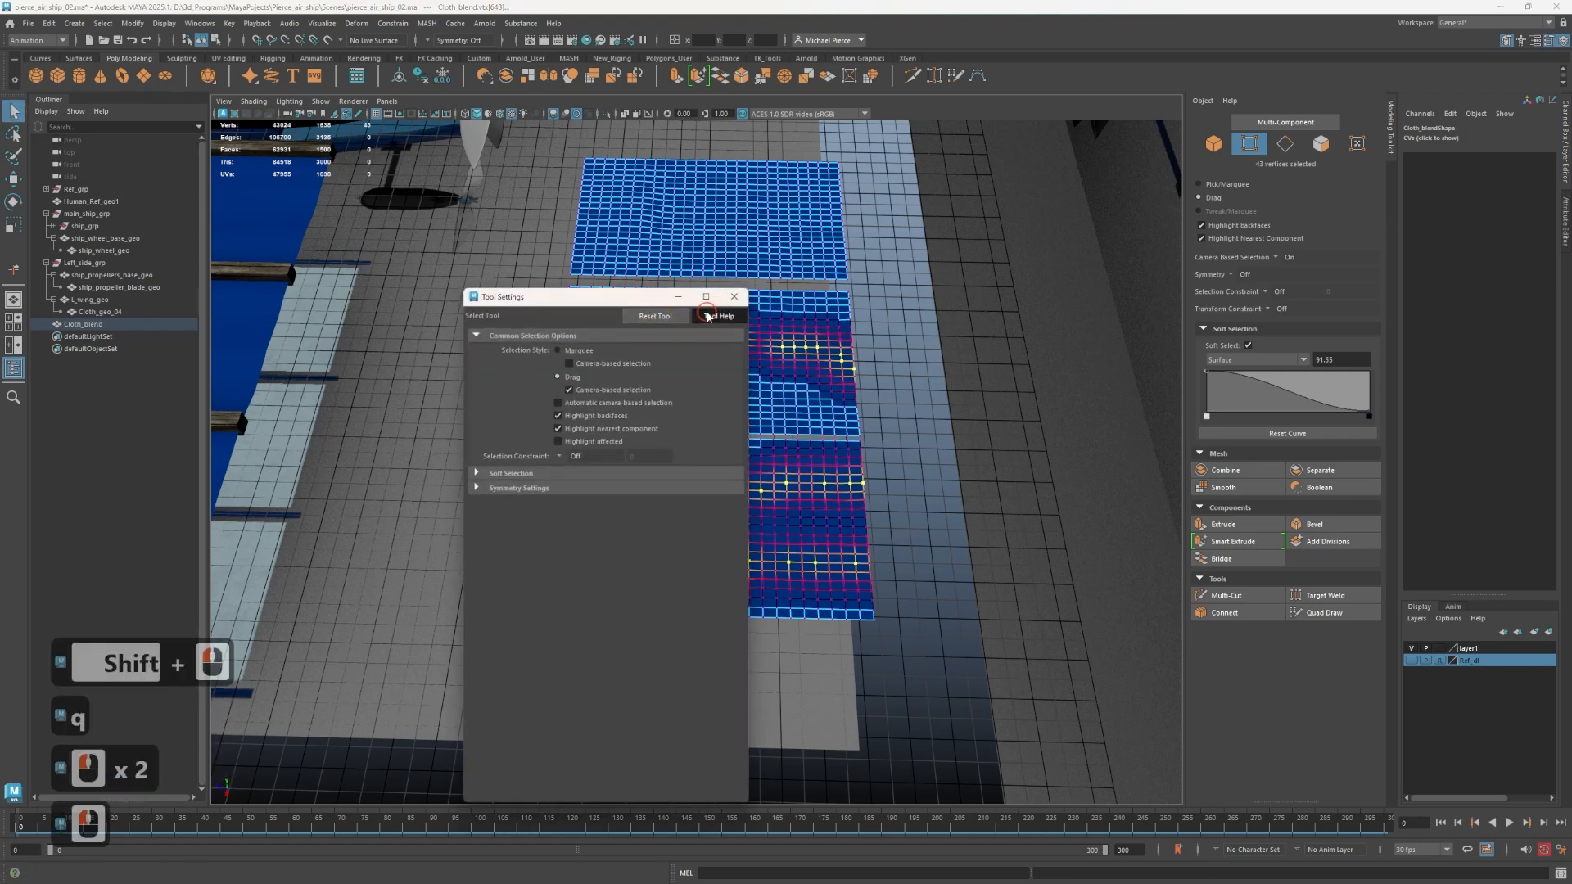
{"action": "double_click", "coordinate": [753, 296]}
{"action": "left_click", "coordinate": [740, 296]}
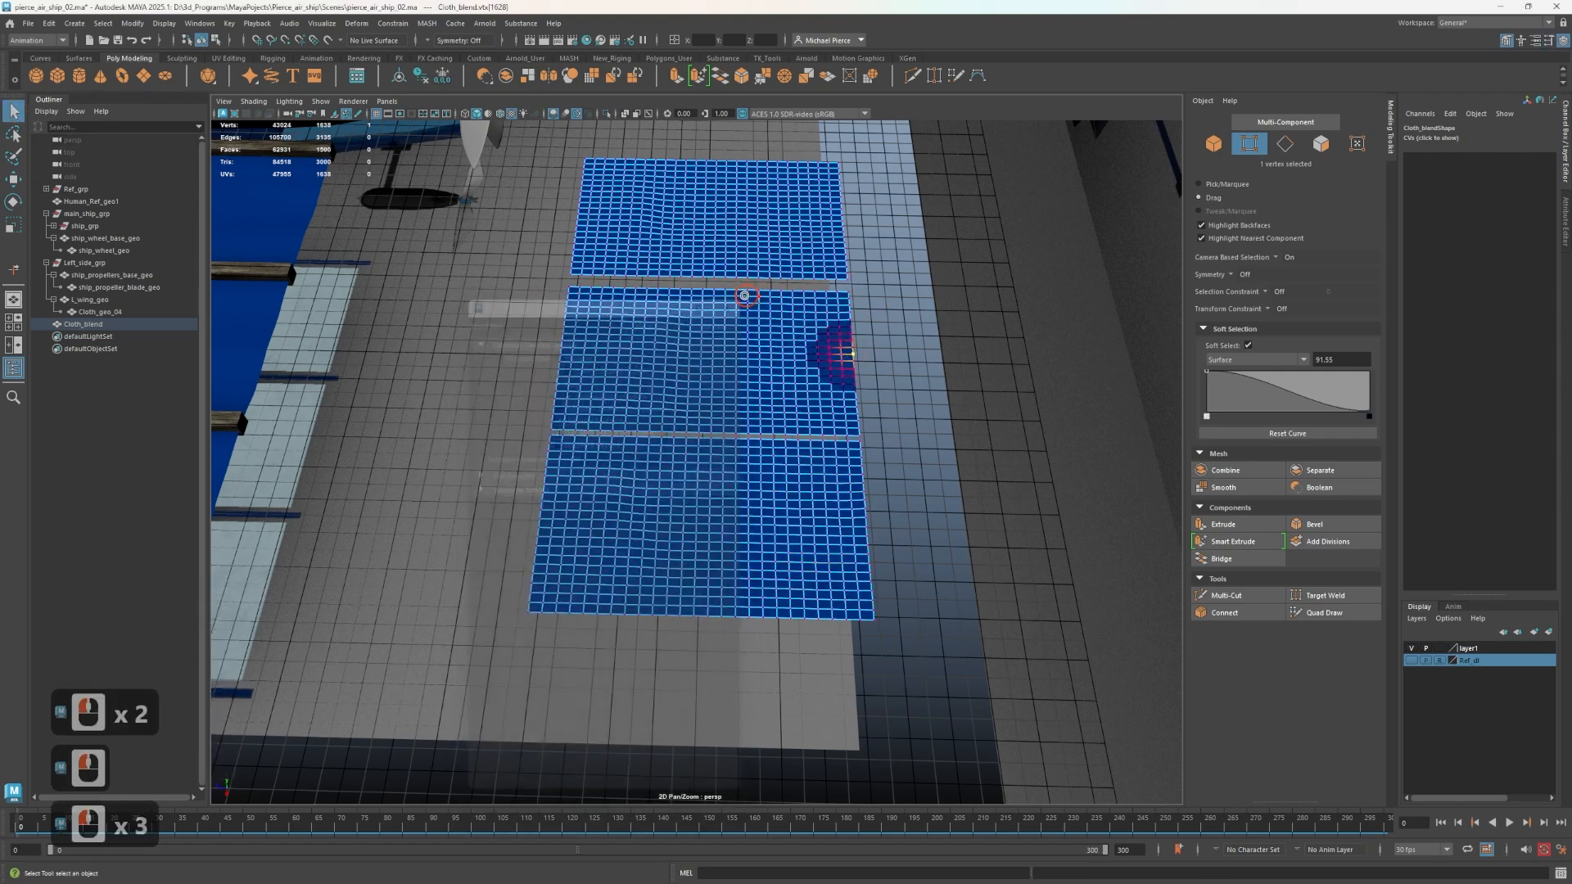
{"action": "left_click_drag", "start_coordinate": [665, 300], "coordinate": [670, 421]}
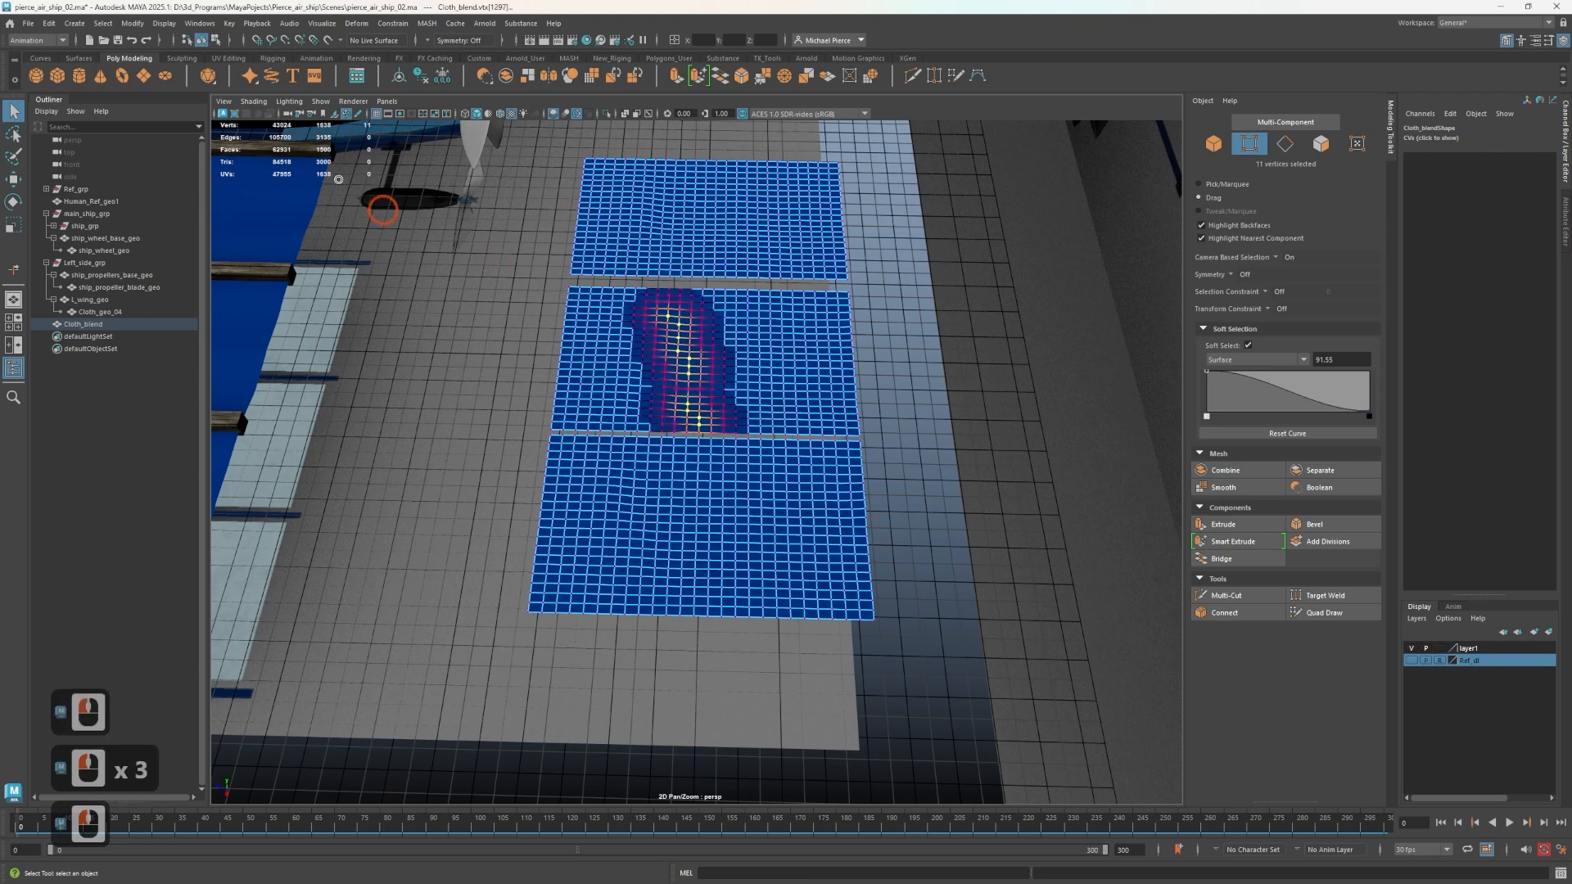
Reset the Lasso Tool to its default settings and try selecting vertices on the middle cloth panel.
{"action": "double_click", "coordinate": [14, 133]}
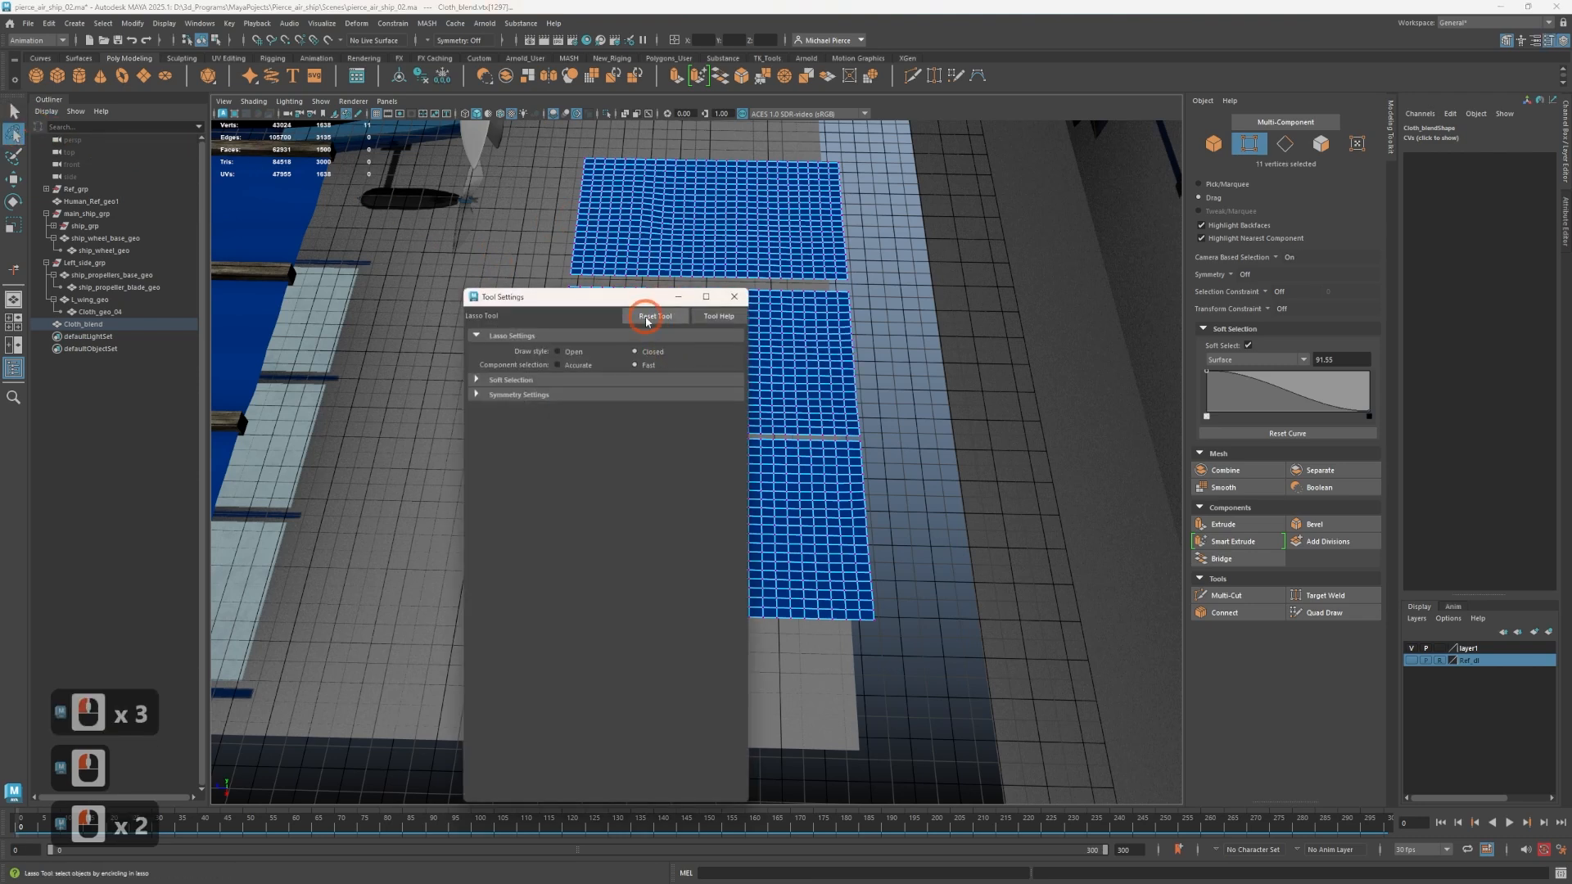
{"action": "left_click", "coordinate": [652, 318]}
{"action": "left_click", "coordinate": [731, 297]}
{"action": "left_click_drag", "start_coordinate": [614, 311], "coordinate": [672, 336]}
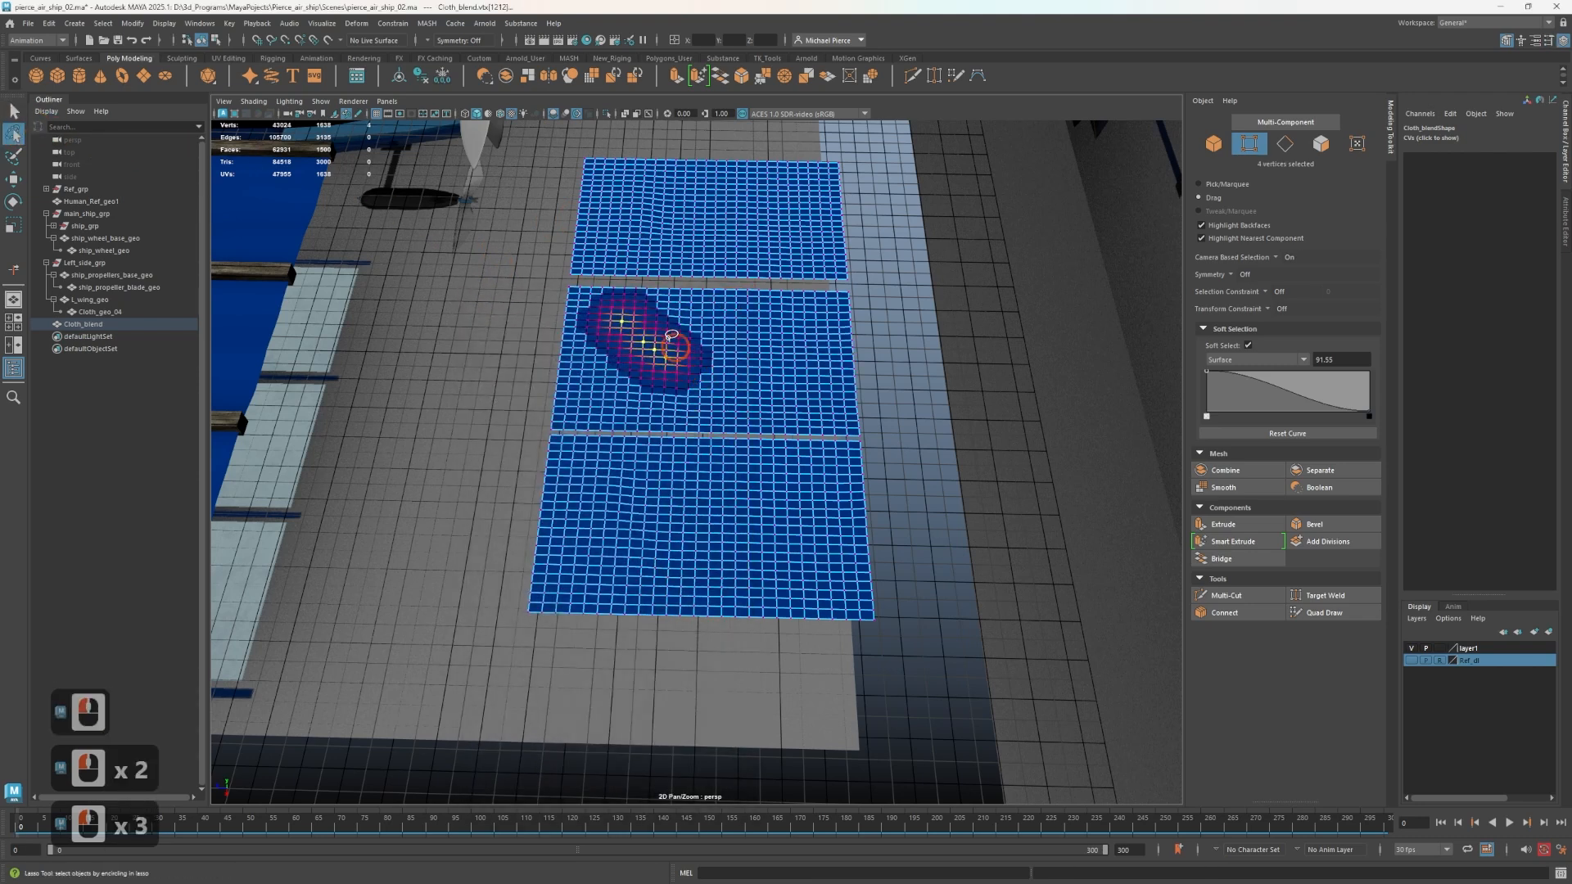
Try selecting vertices on the farthest and middle cloth panels with the Select Tool while soft selection is on.
{"action": "left_click", "coordinate": [14, 112]}
{"action": "key", "text": "q"}
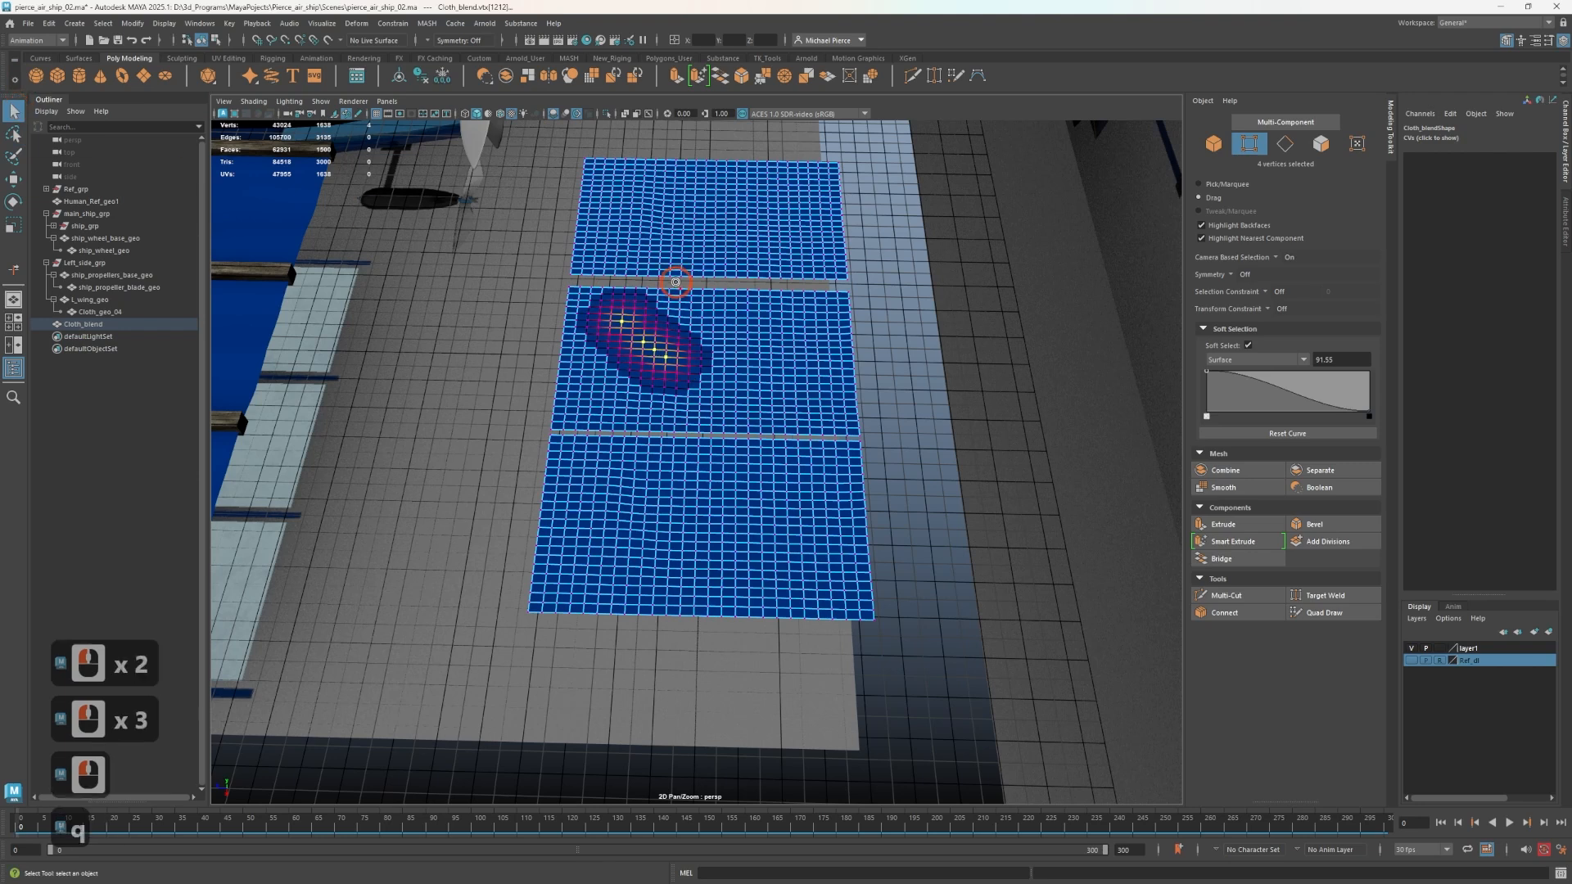
{"action": "left_click", "coordinate": [649, 263]}
{"action": "right_click_drag", "start_coordinate": [631, 326], "coordinate": [581, 322]}
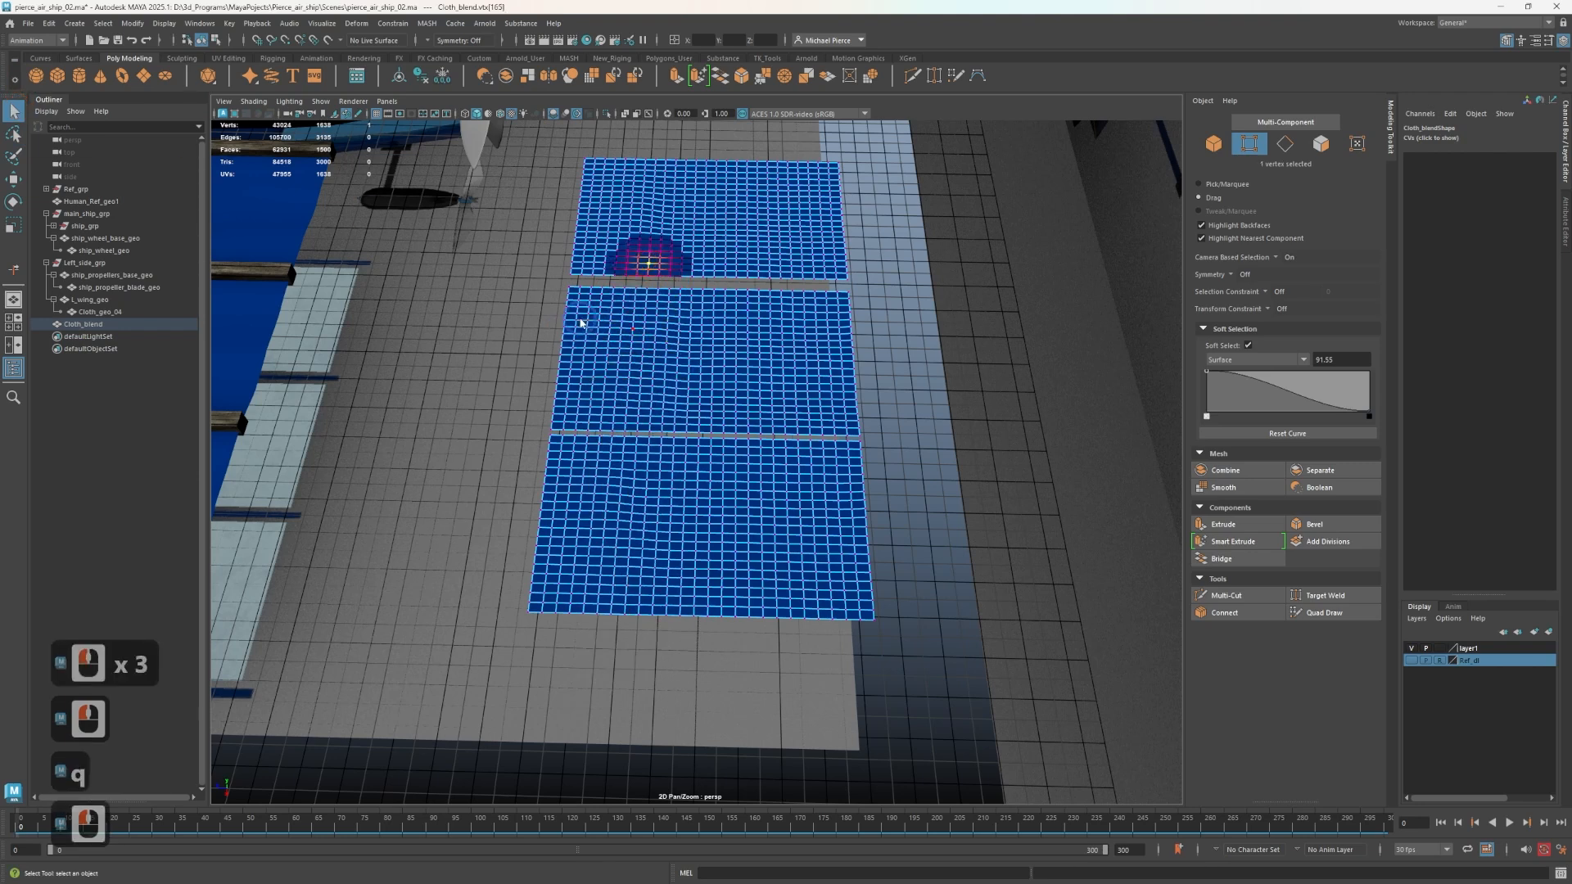
{"action": "left_click_drag", "start_coordinate": [591, 318], "coordinate": [732, 408]}
{"action": "left_click", "coordinate": [634, 332]}
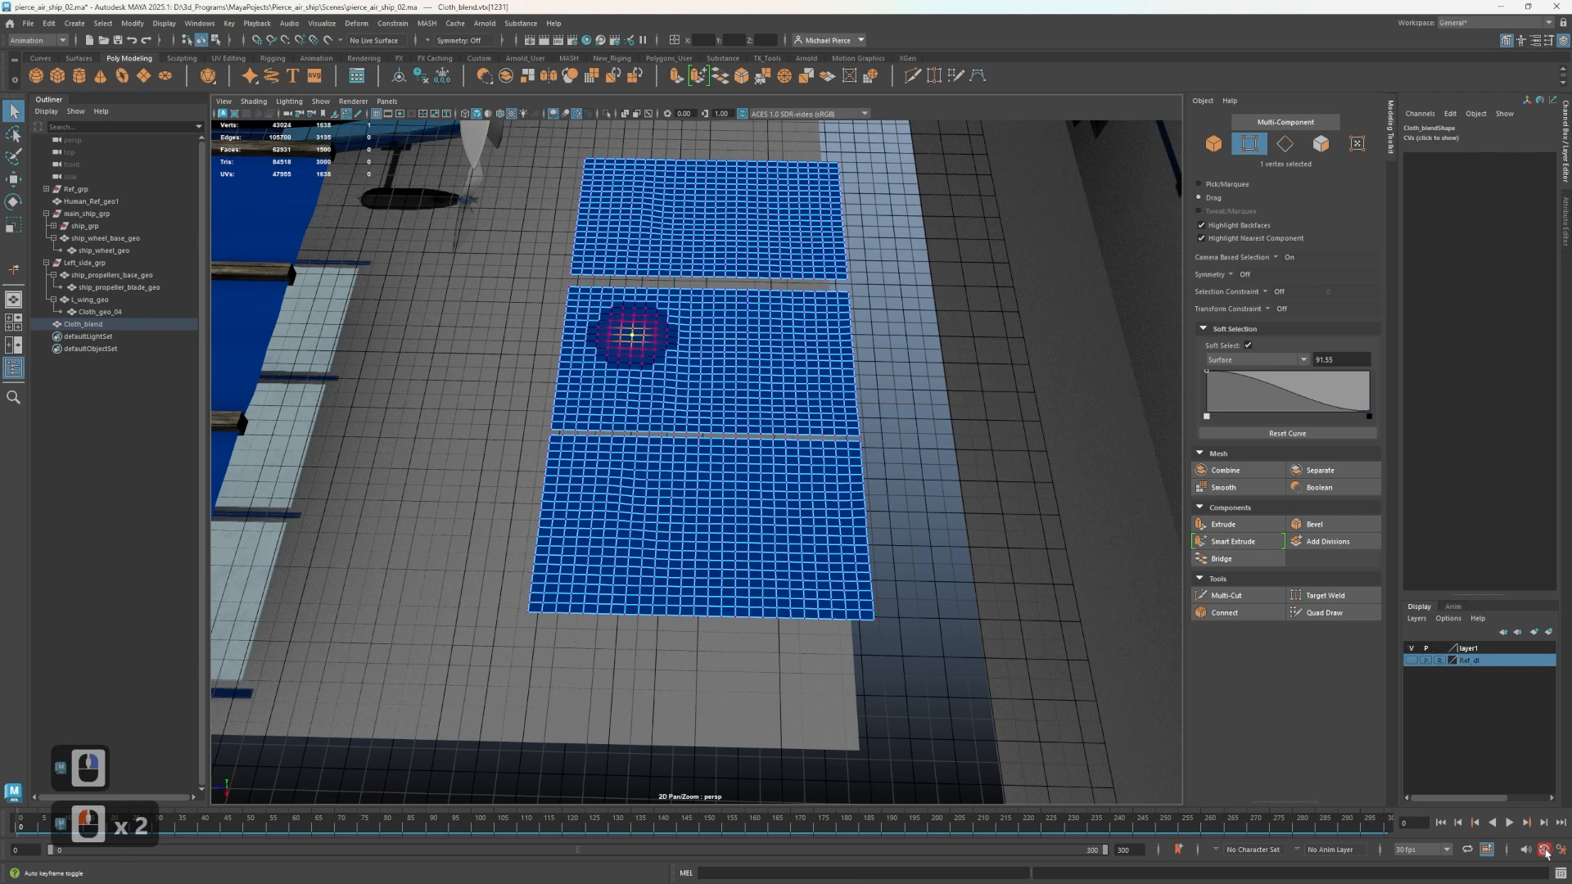
Clear the vertex selection on Cloth_blend and reset the Select Tool to its defaults again.
{"action": "left_click", "coordinate": [428, 253]}
{"action": "left_click", "coordinate": [484, 279]}
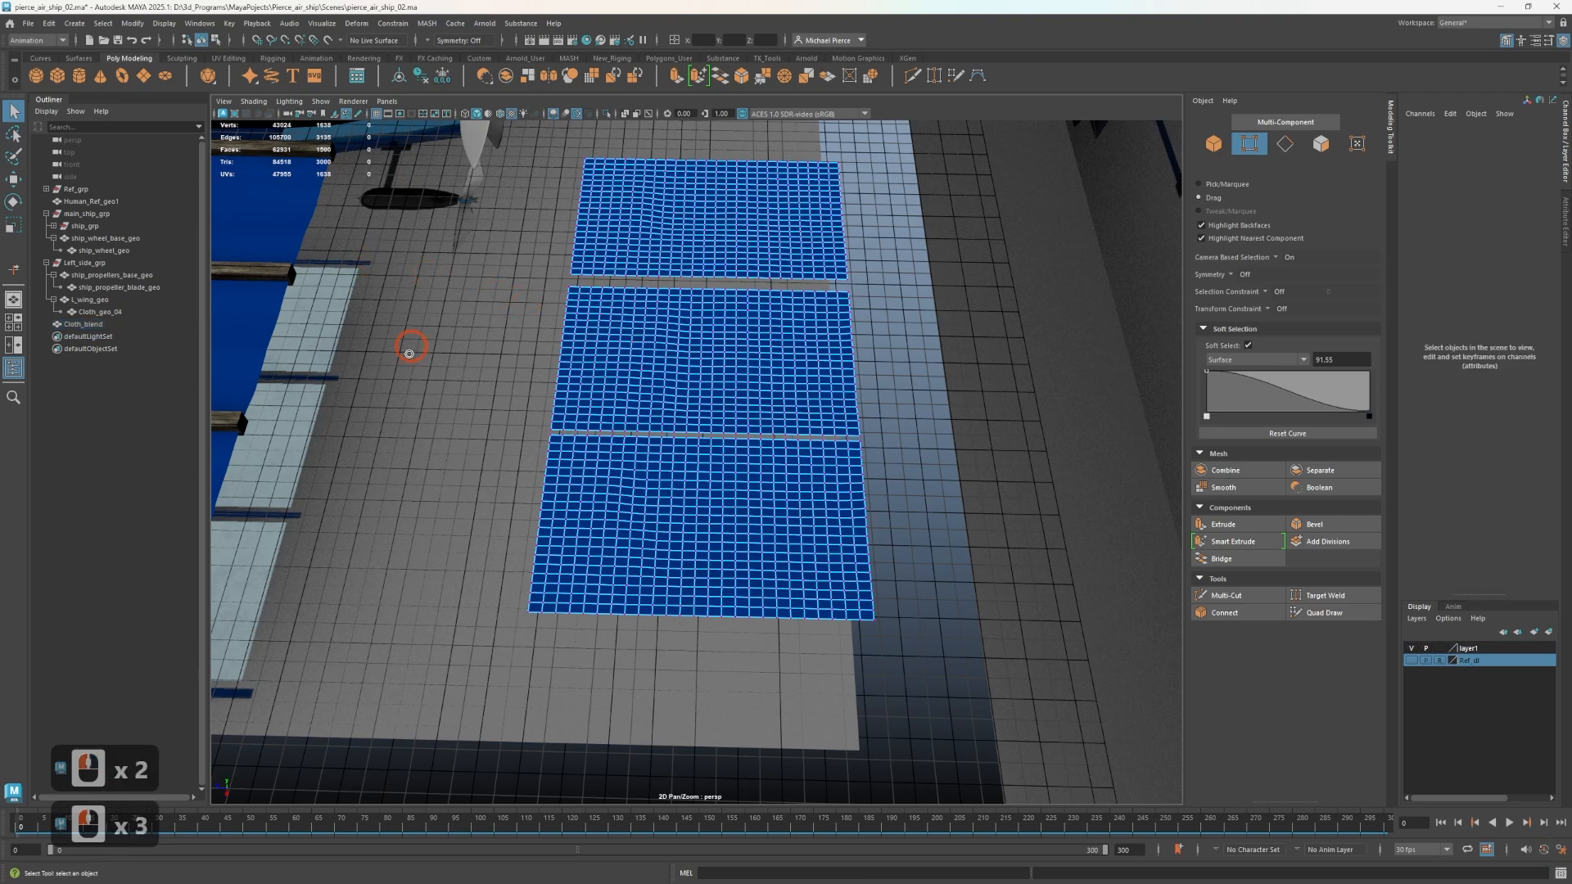
{"action": "left_click_drag", "start_coordinate": [410, 354], "coordinate": [459, 313], "text": "alt"}
{"action": "double_click", "coordinate": [13, 112]}
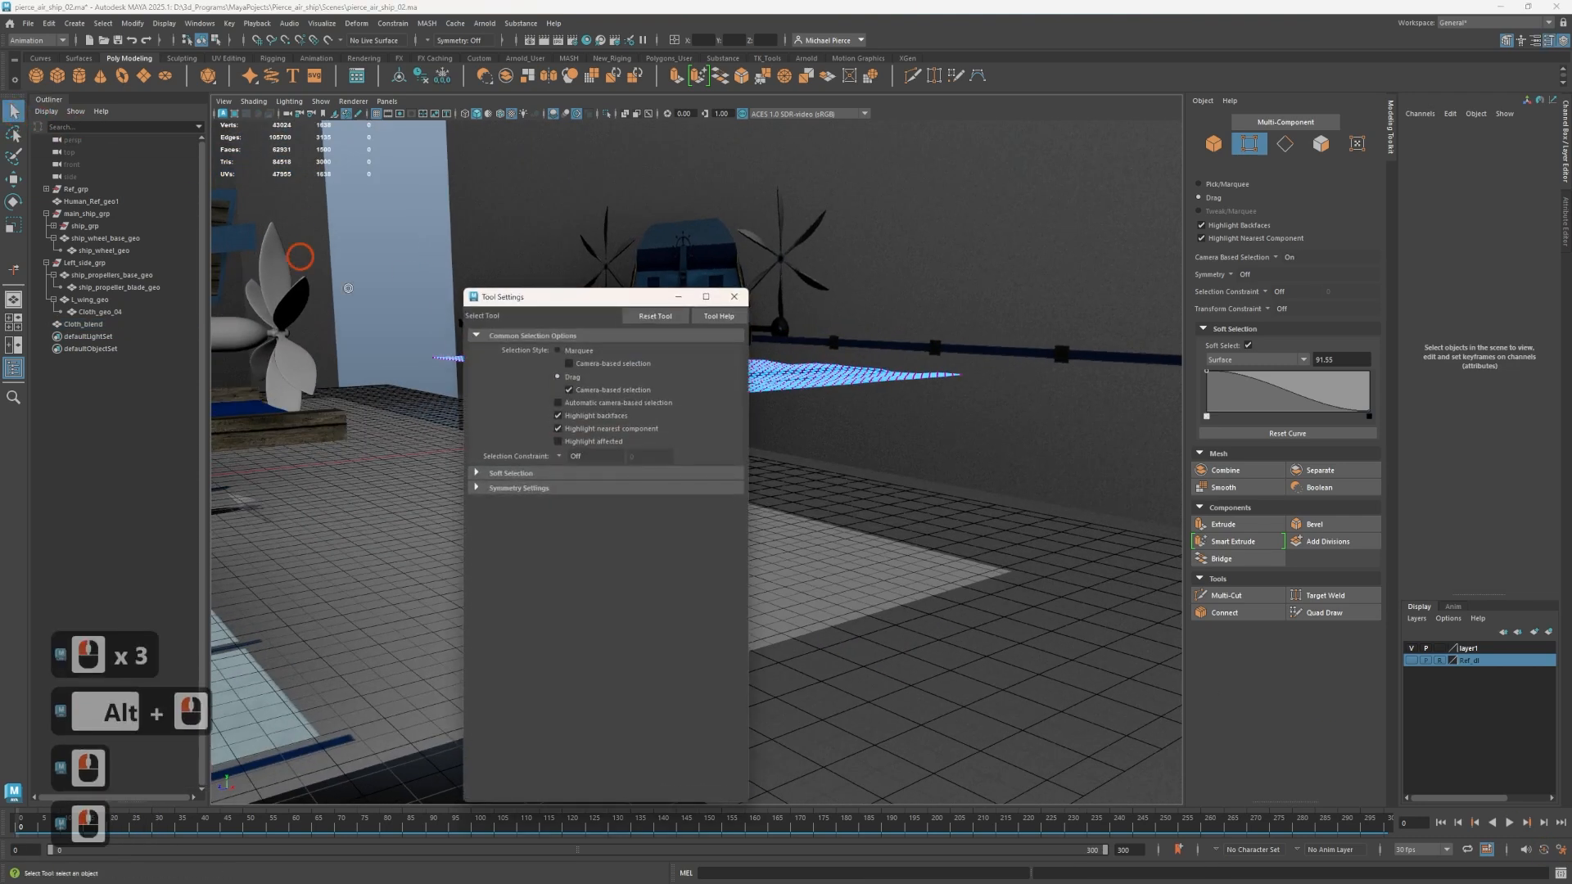
{"action": "left_click", "coordinate": [655, 317]}
{"action": "left_click", "coordinate": [656, 319]}
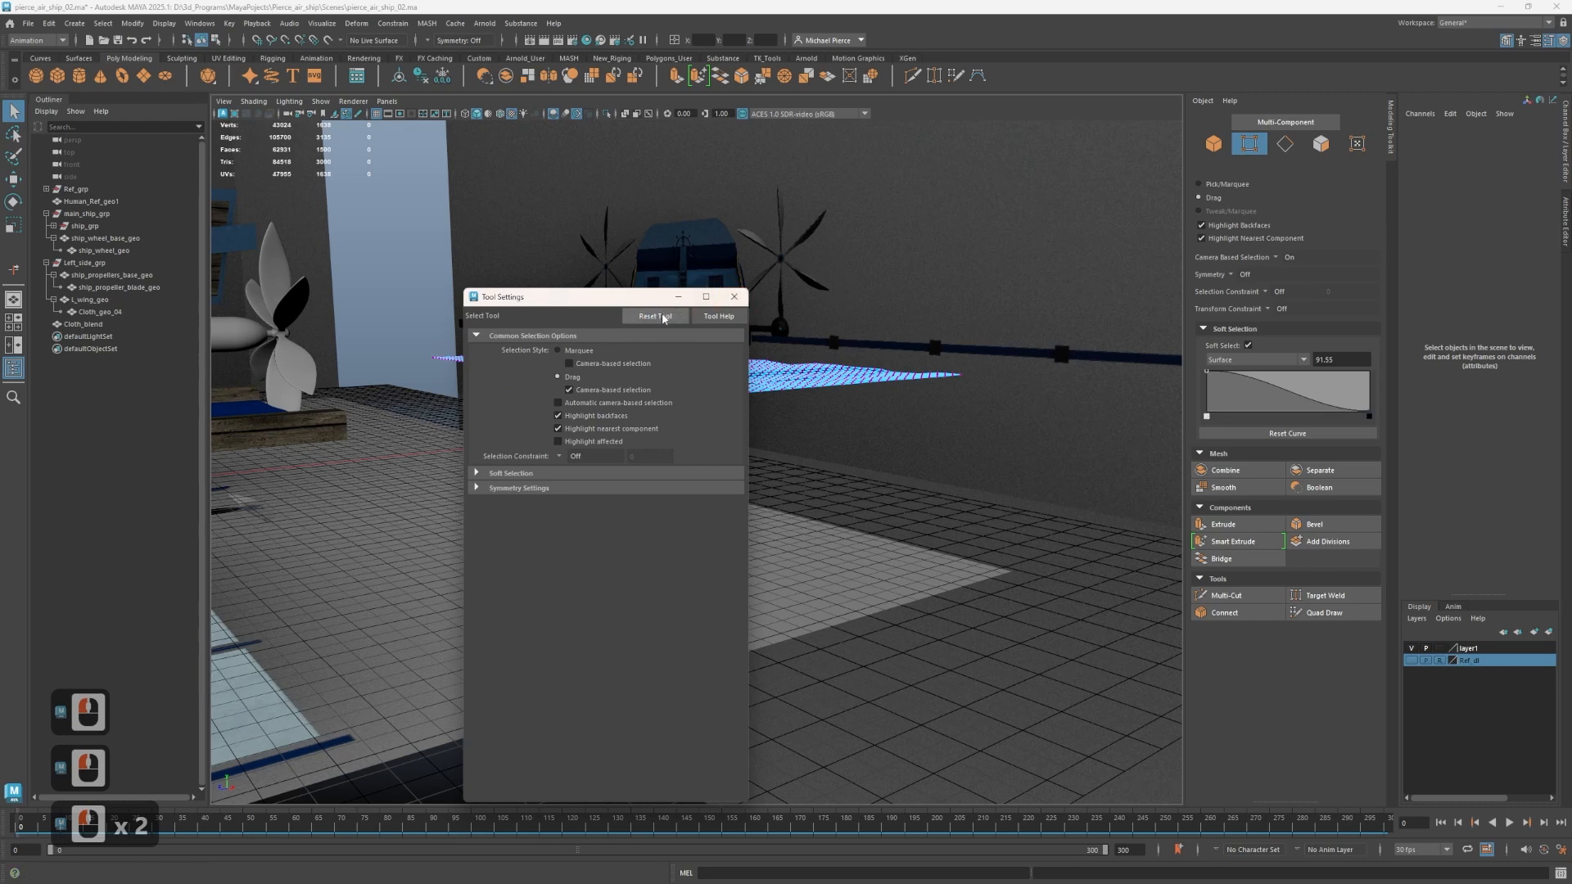
{"action": "left_click", "coordinate": [682, 296]}
{"action": "left_click", "coordinate": [725, 300]}
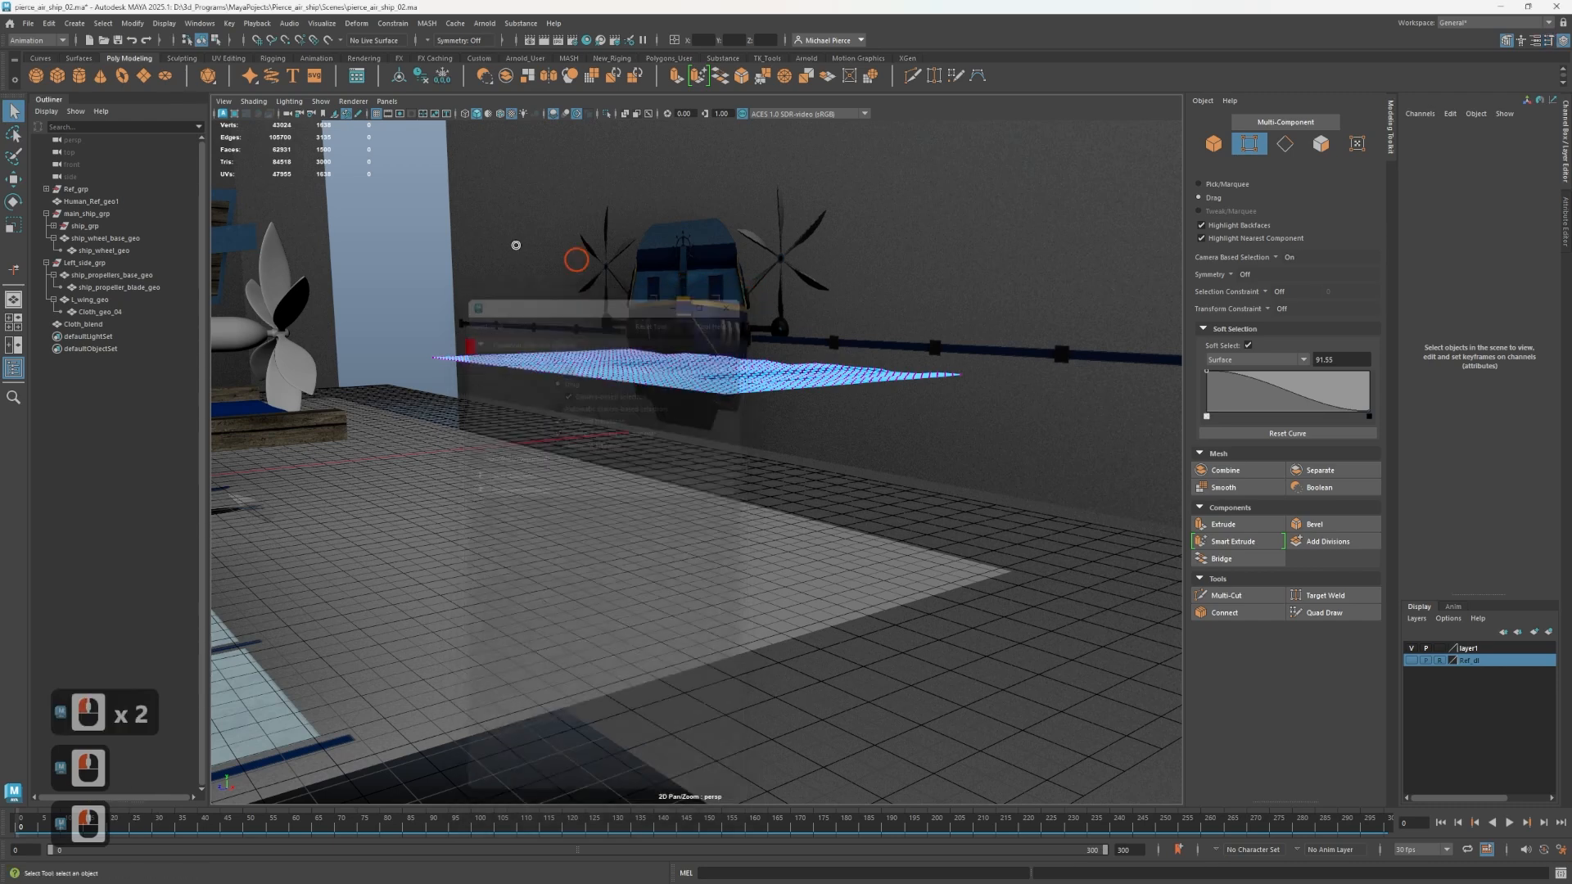
Reset the Move Tool to its default settings.
{"action": "double_click", "coordinate": [13, 178]}
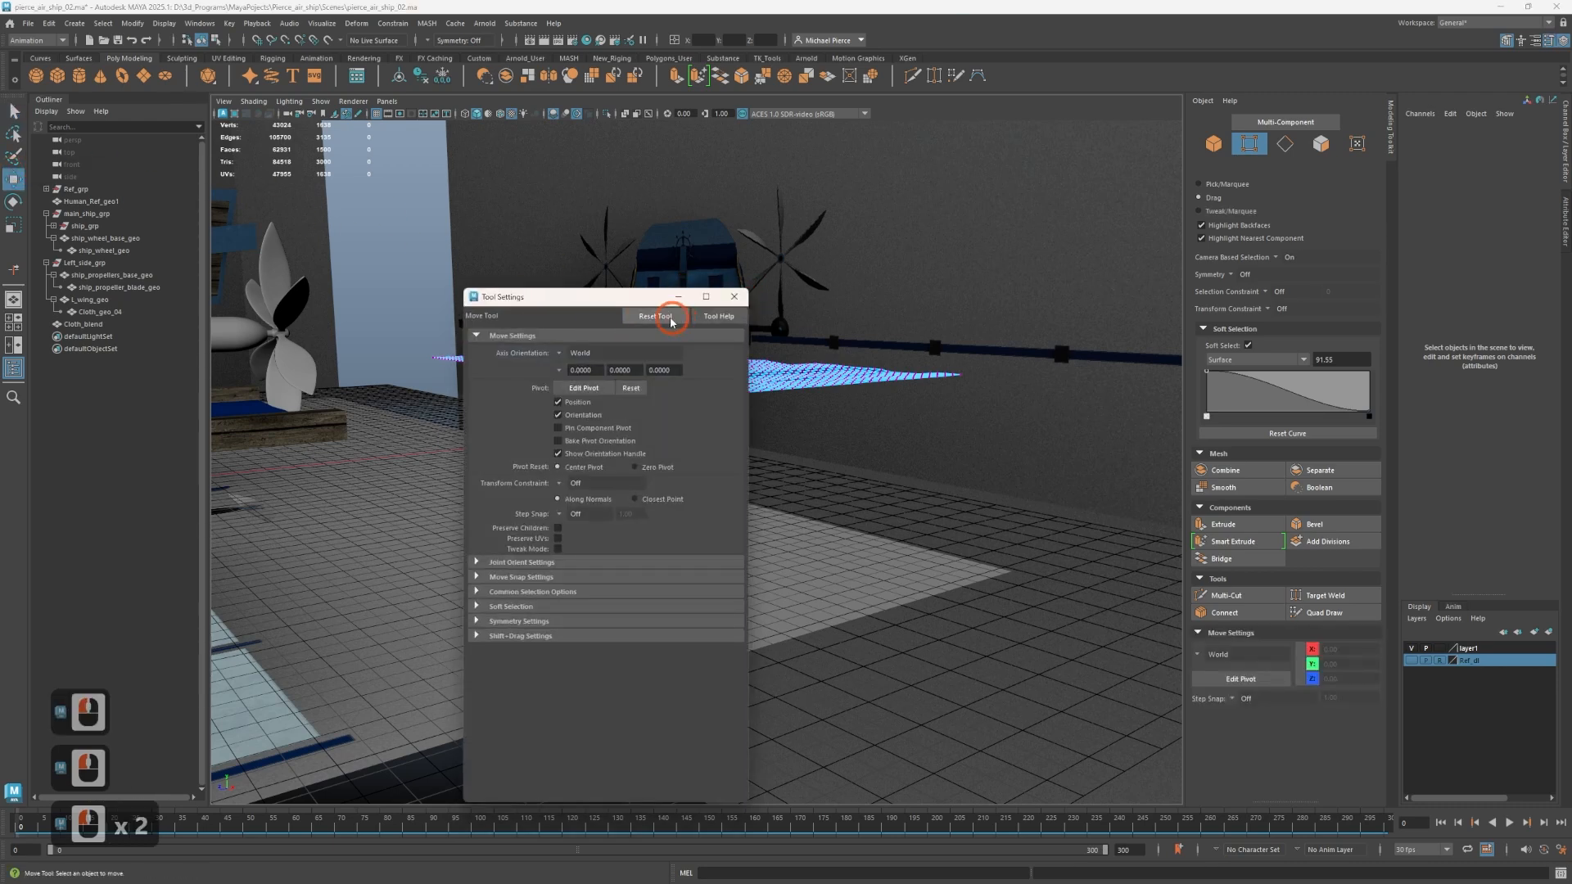
{"action": "left_click", "coordinate": [586, 359]}
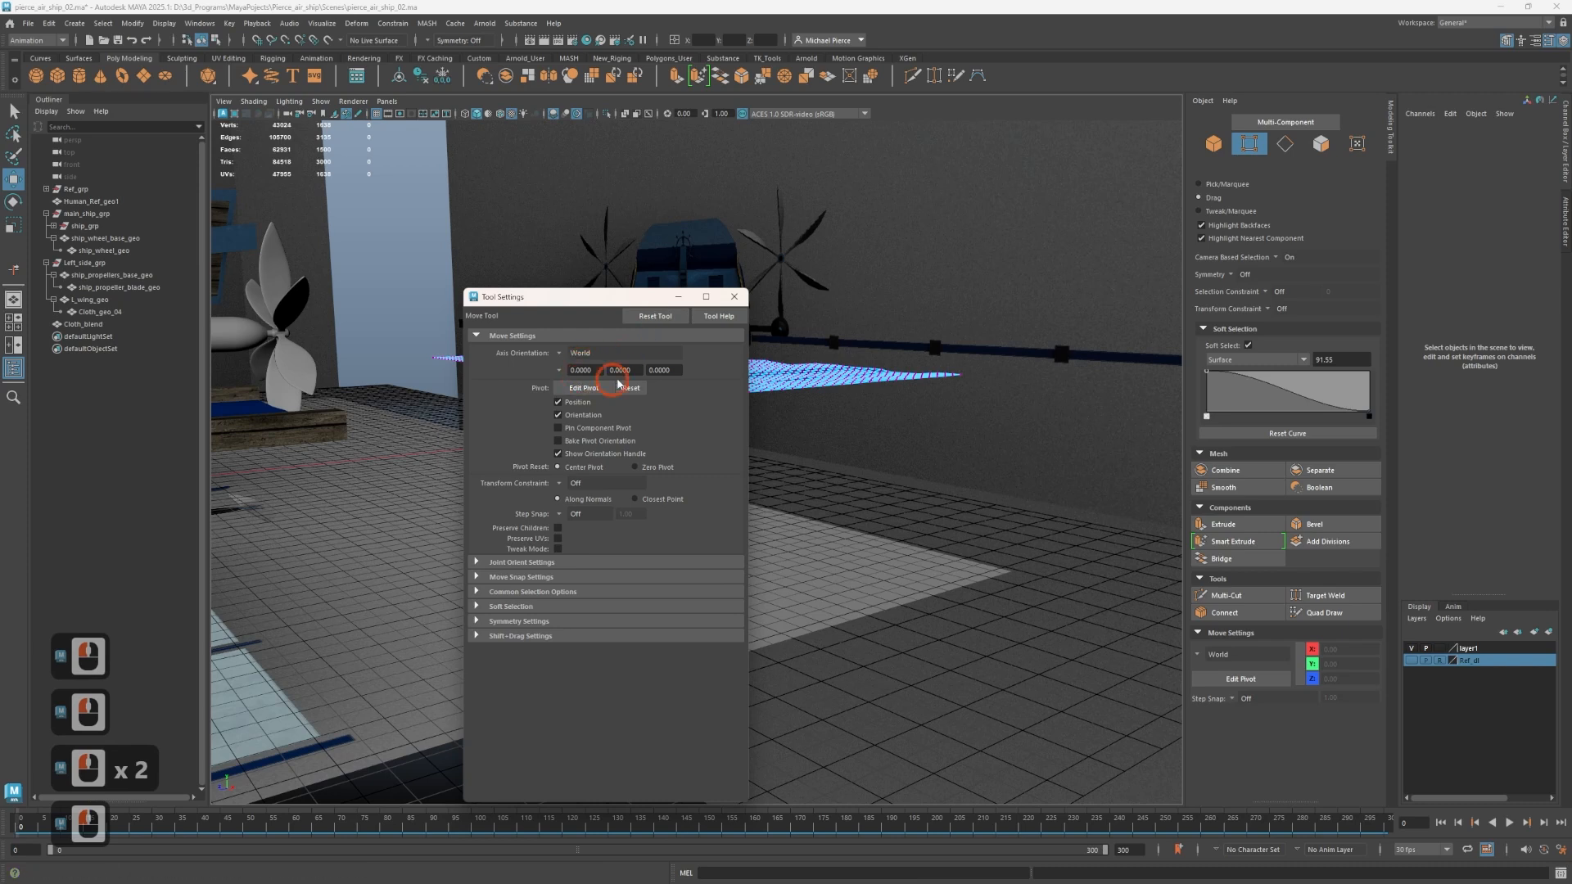
{"action": "left_click", "coordinate": [734, 297]}
Return to selecting Cloth_blend vertices with the Select Tool, view the panels from above and turn off Soft Select.
{"action": "right_click", "coordinate": [697, 355]}
{"action": "left_click", "coordinate": [650, 353]}
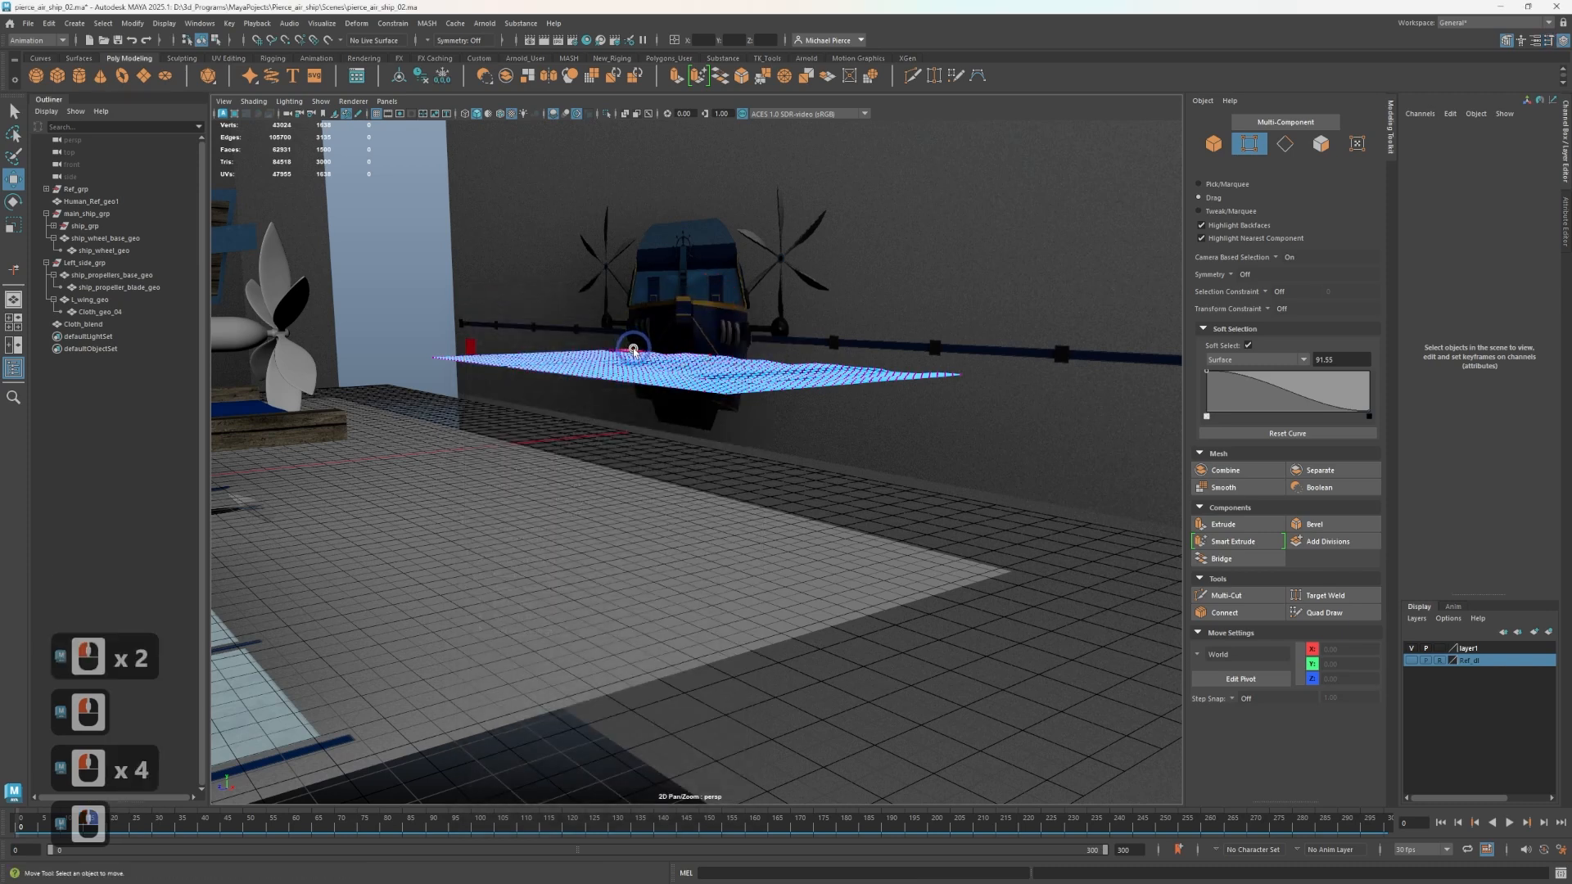
{"action": "left_click", "coordinate": [654, 375]}
{"action": "key", "text": "q"}
{"action": "left_click_drag", "start_coordinate": [758, 420], "coordinate": [747, 456], "text": "alt"}
{"action": "key", "text": "b"}
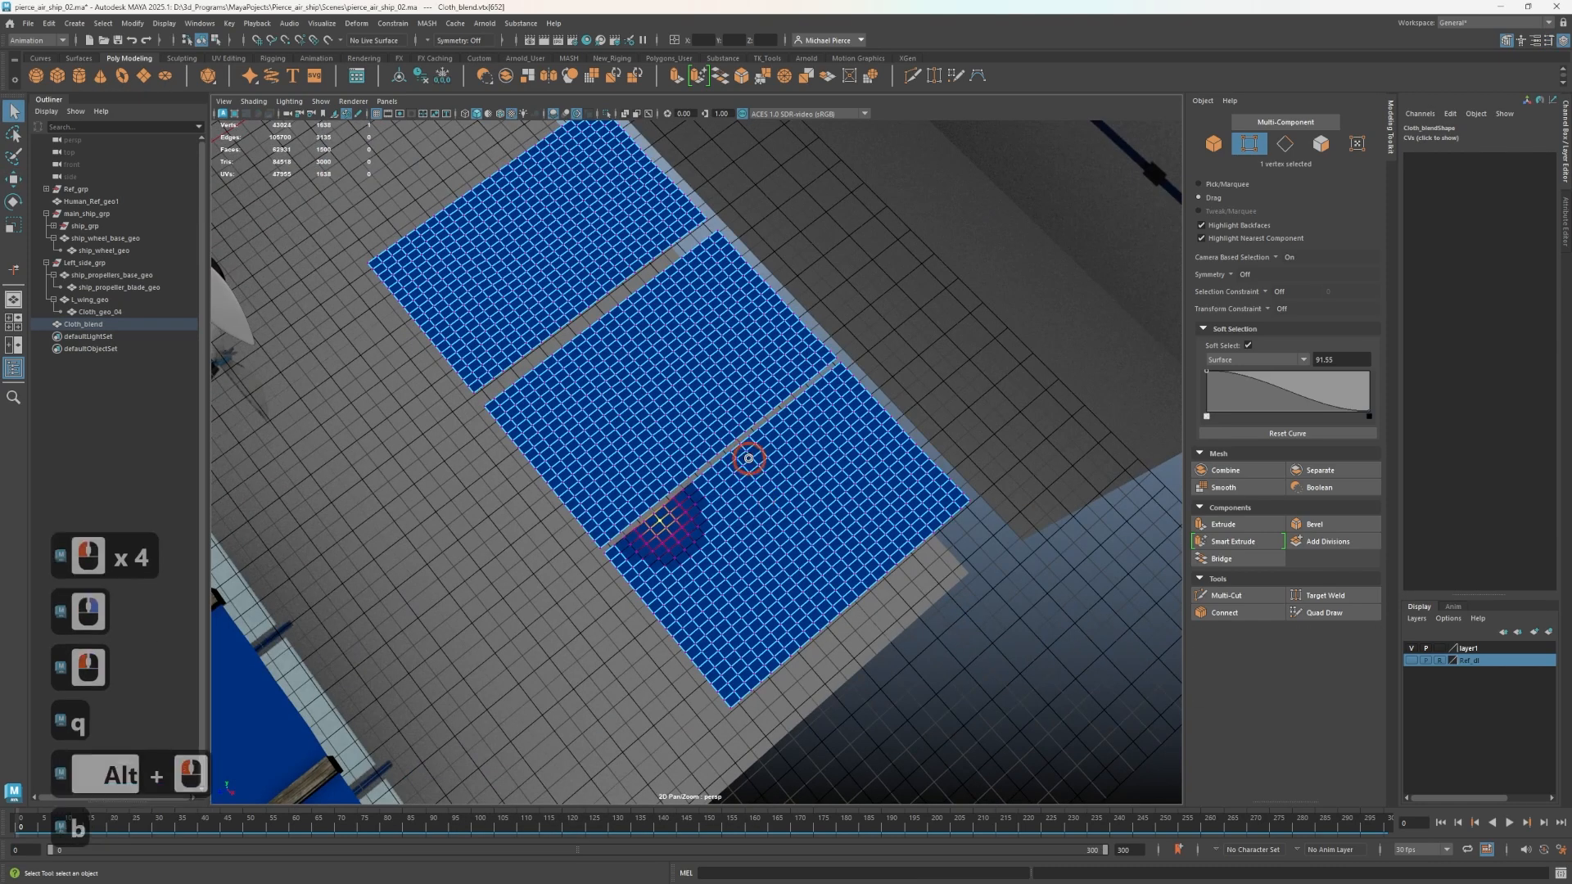
Try selecting strips of vertices across the nearest and middle cloth panels without soft selection.
{"action": "left_click", "coordinate": [718, 538]}
{"action": "double_click", "coordinate": [925, 447]}
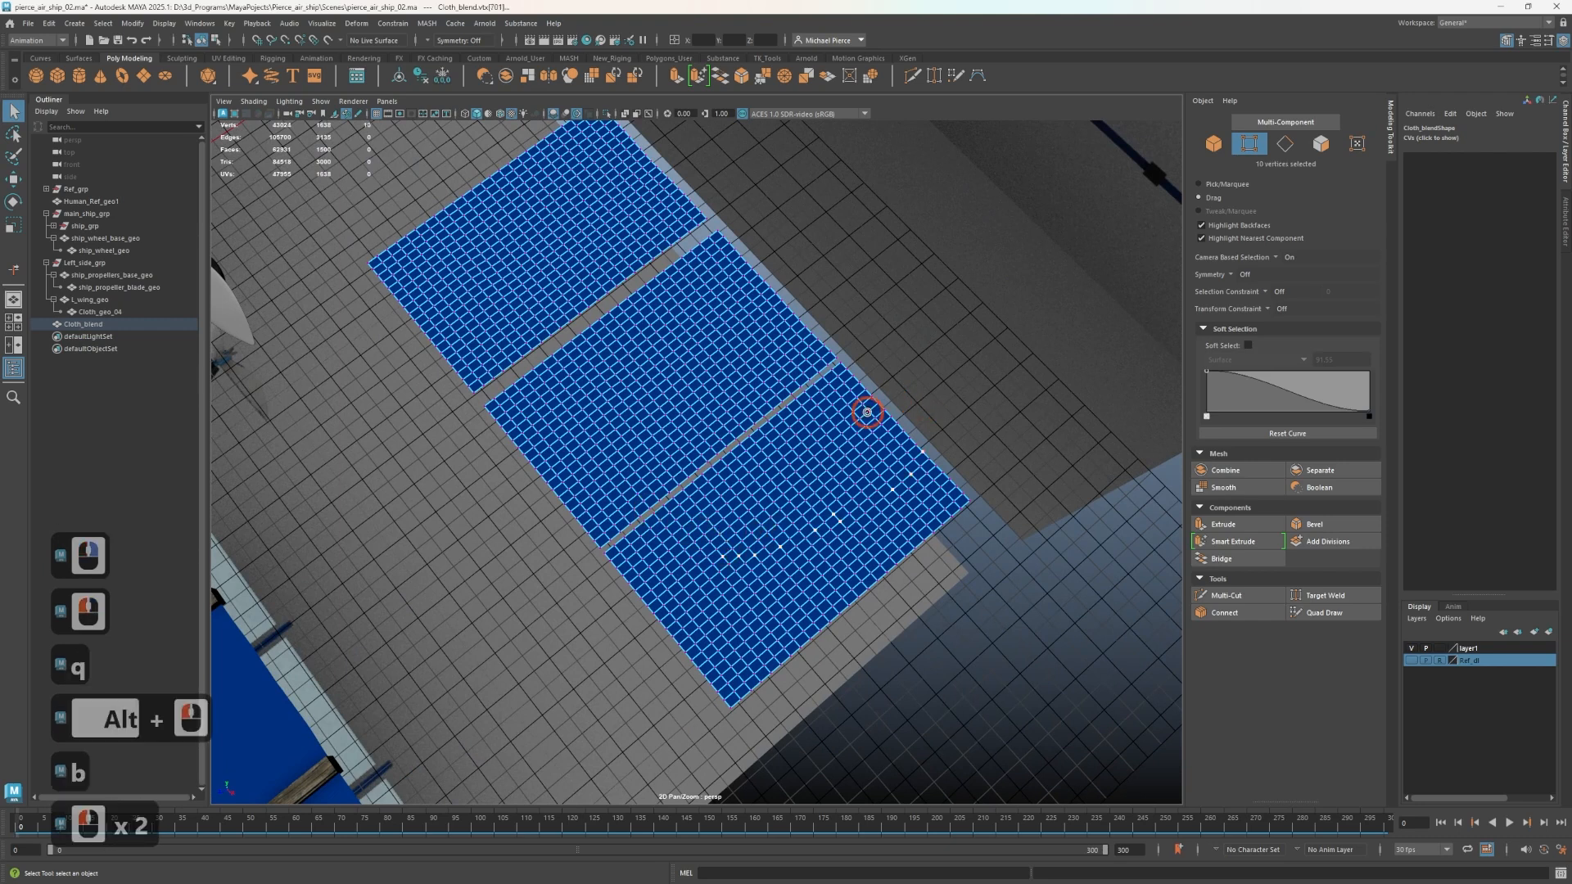
{"action": "left_click_drag", "start_coordinate": [724, 509], "coordinate": [908, 343]}
{"action": "left_click_drag", "start_coordinate": [728, 540], "coordinate": [958, 342]}
{"action": "left_click_drag", "start_coordinate": [866, 451], "coordinate": [860, 455]}
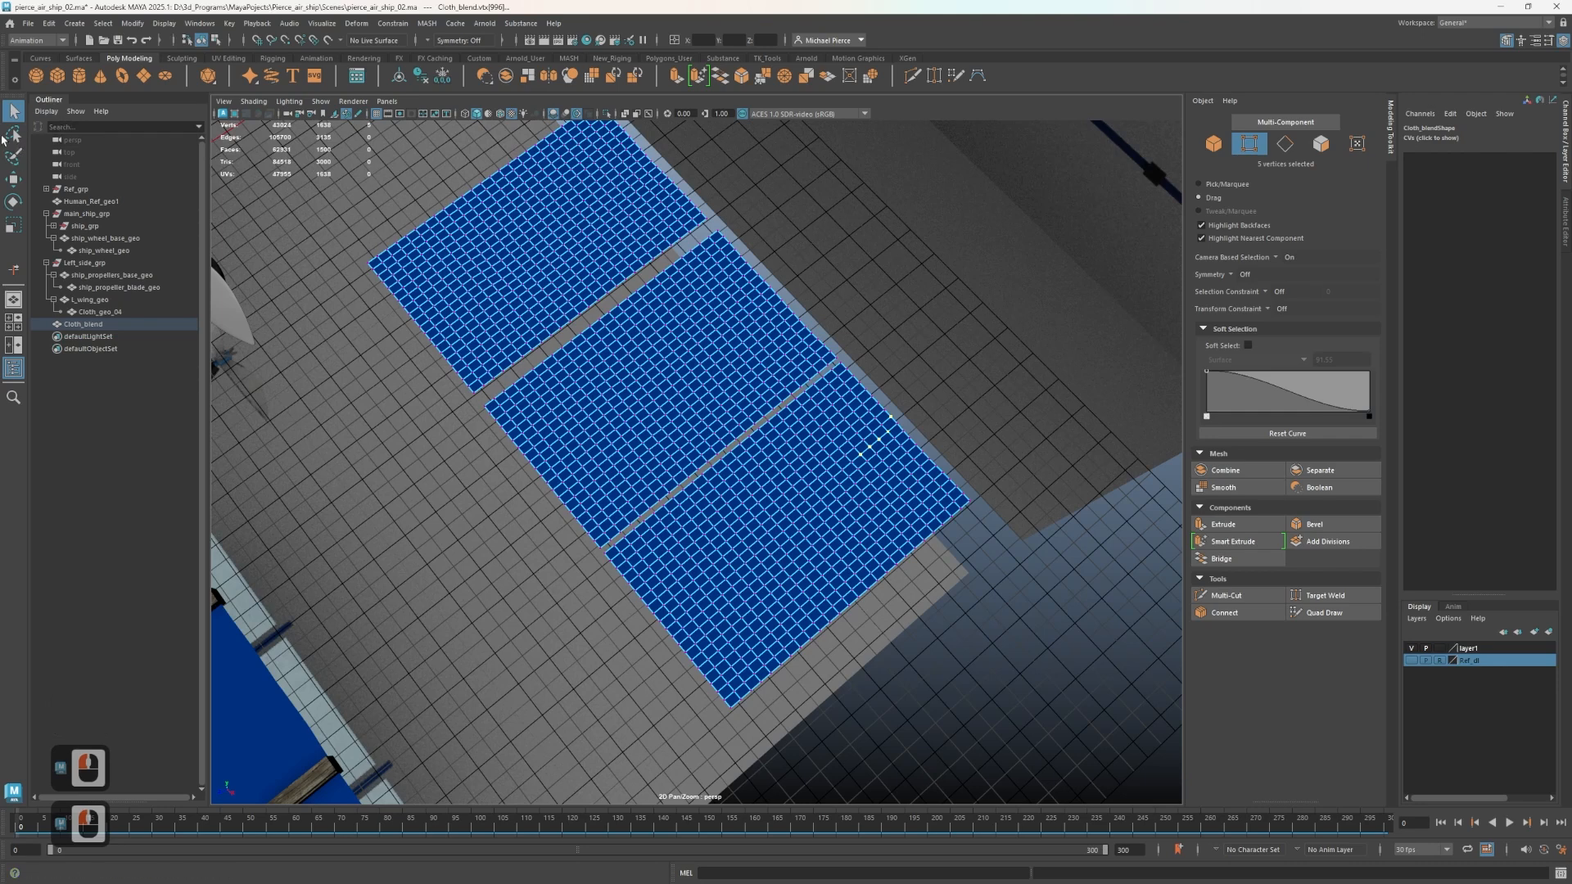
{"action": "left_click_drag", "start_coordinate": [1003, 424], "coordinate": [586, 316], "text": "alt"}
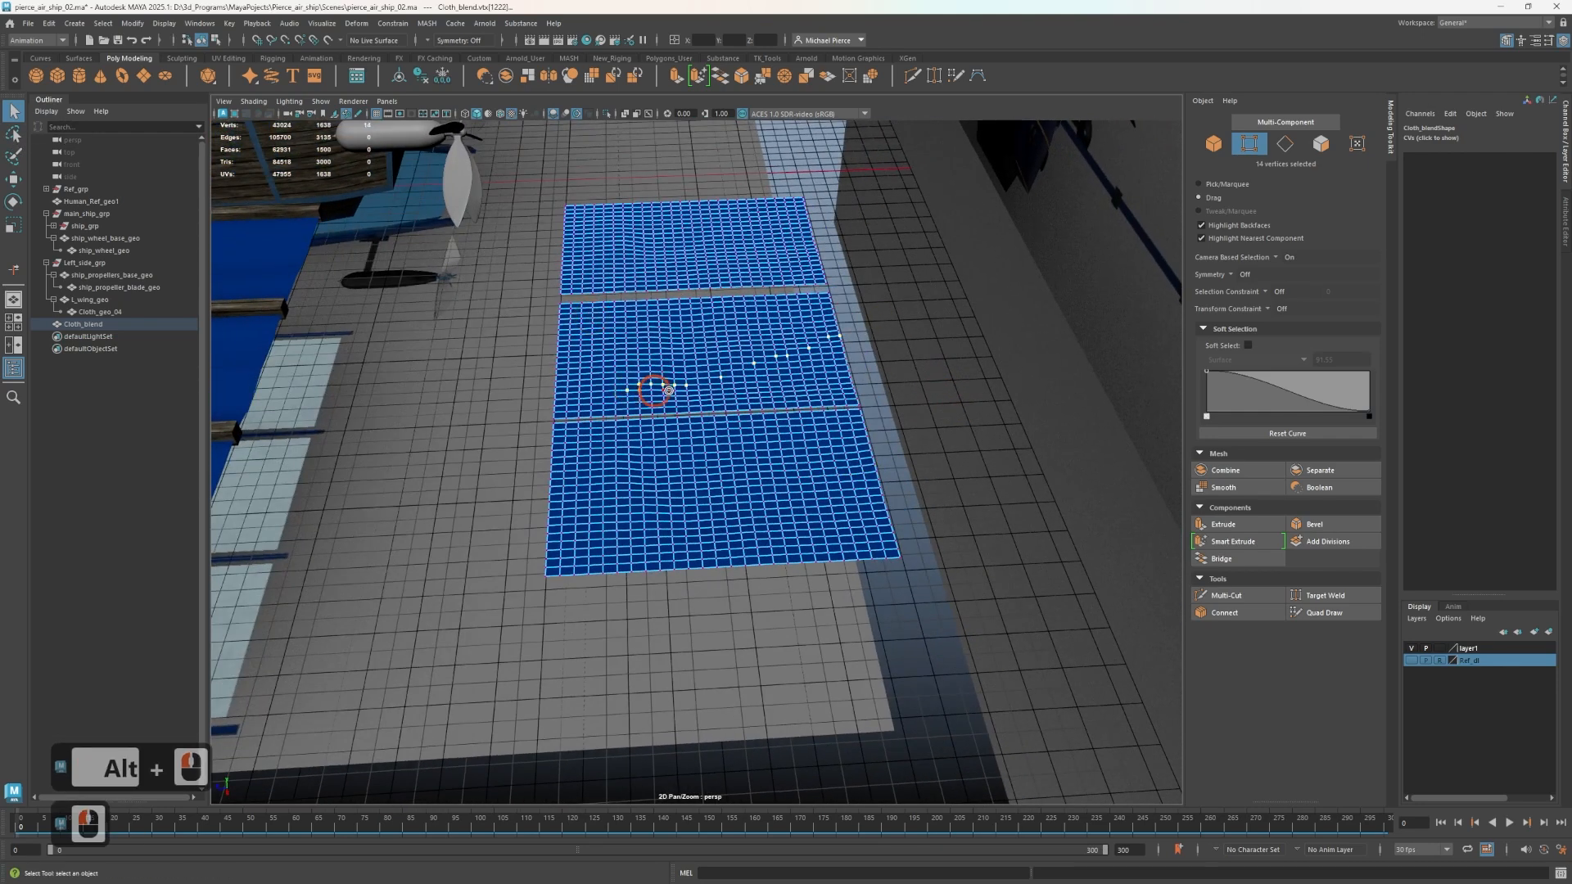
Clear the vertex selection and try selecting a diagonal area of vertices on the middle cloth panel.
{"action": "left_click", "coordinate": [910, 449]}
{"action": "key", "text": "Tab"}
{"action": "key", "text": "Tab"}
{"action": "key", "text": "Tab"}
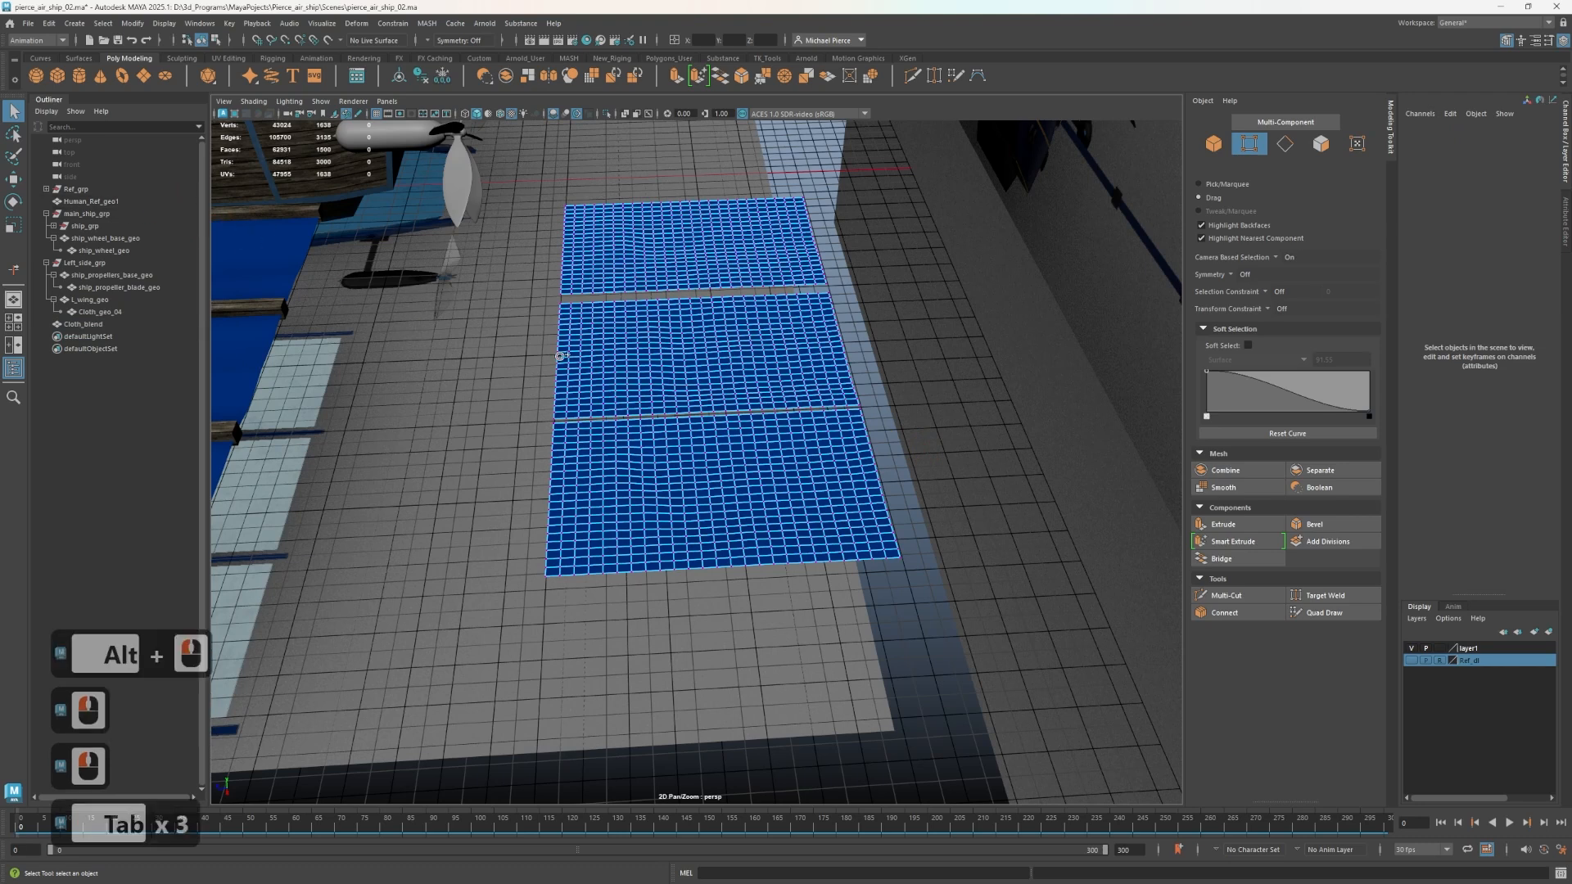
{"action": "left_click_drag", "start_coordinate": [555, 318], "coordinate": [737, 368]}
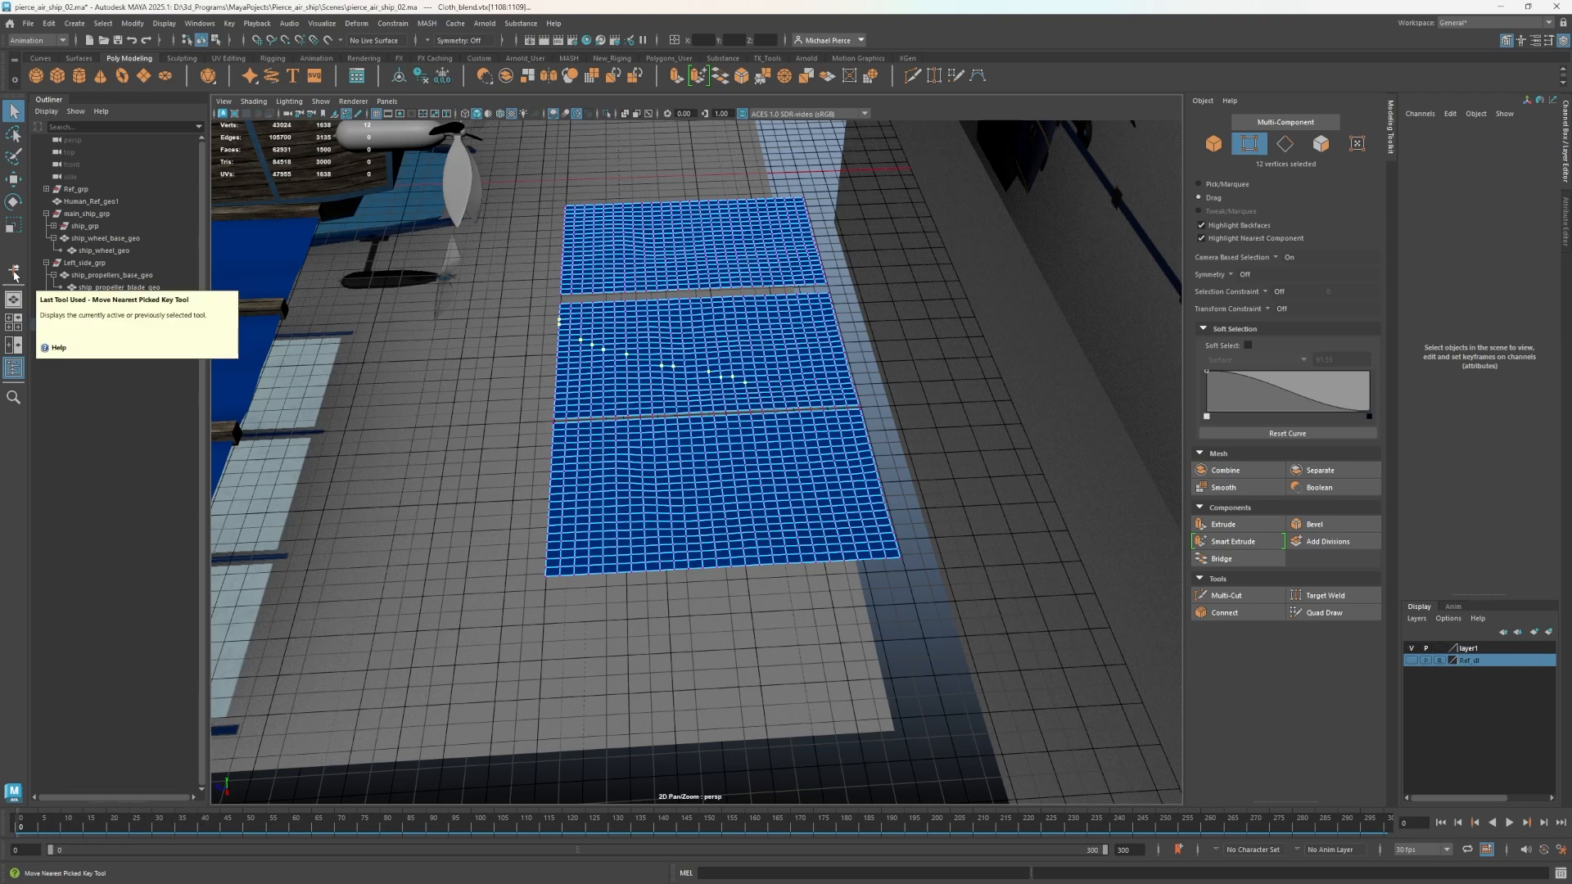
Cycle through the Scale, Rotate and Move tools back to the Select Tool, and save the scene.
{"action": "left_click", "coordinate": [12, 224]}
{"action": "left_click", "coordinate": [14, 203]}
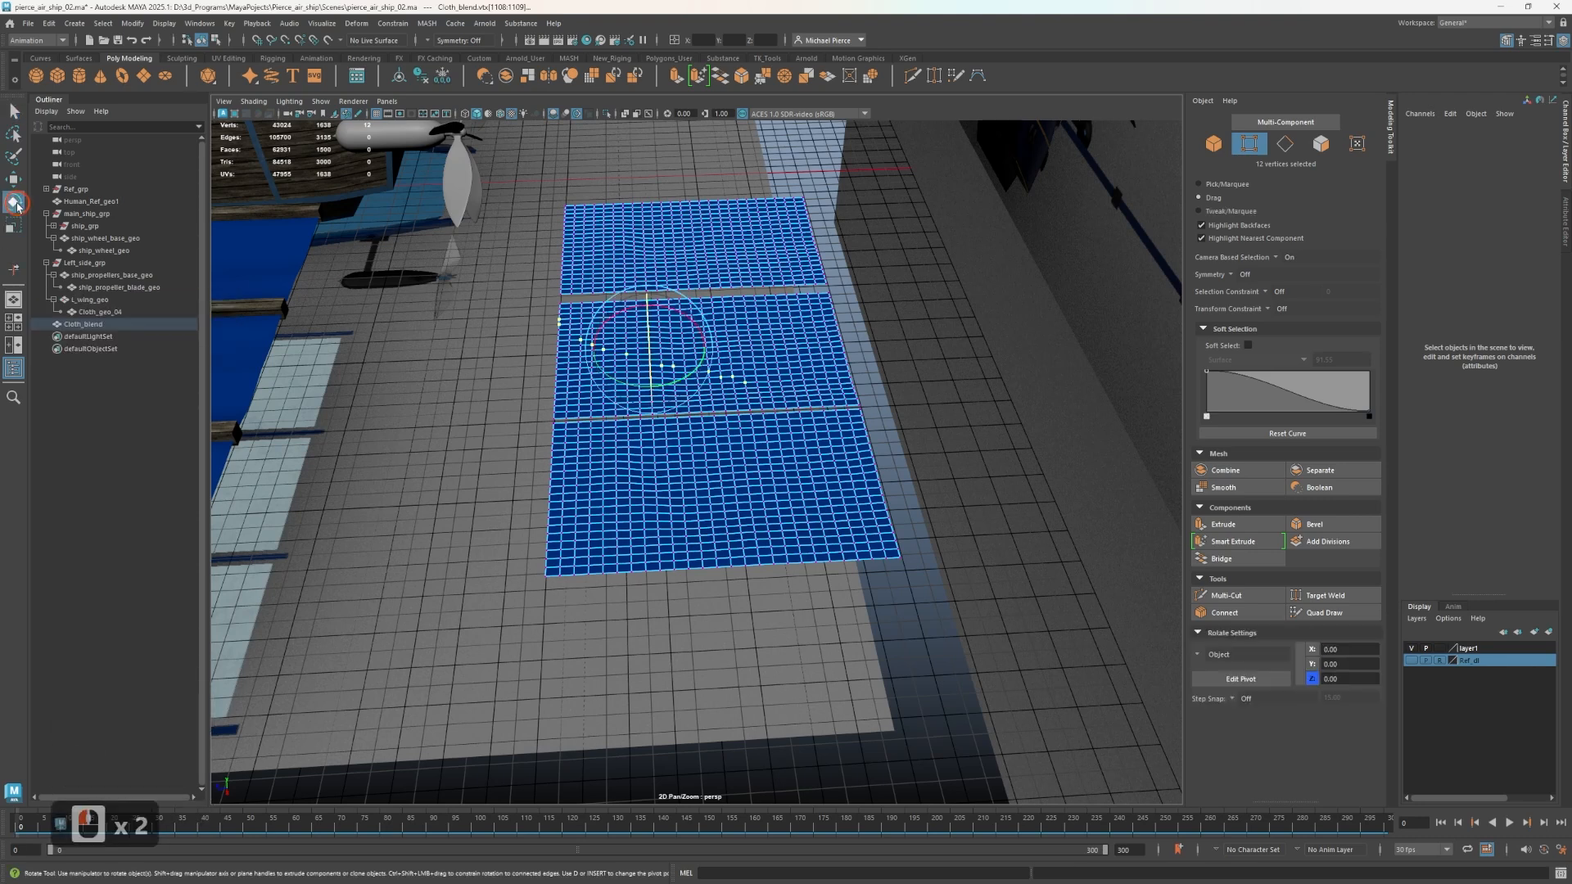
{"action": "left_click", "coordinate": [10, 175]}
{"action": "left_click", "coordinate": [478, 312]}
{"action": "key", "text": "q"}
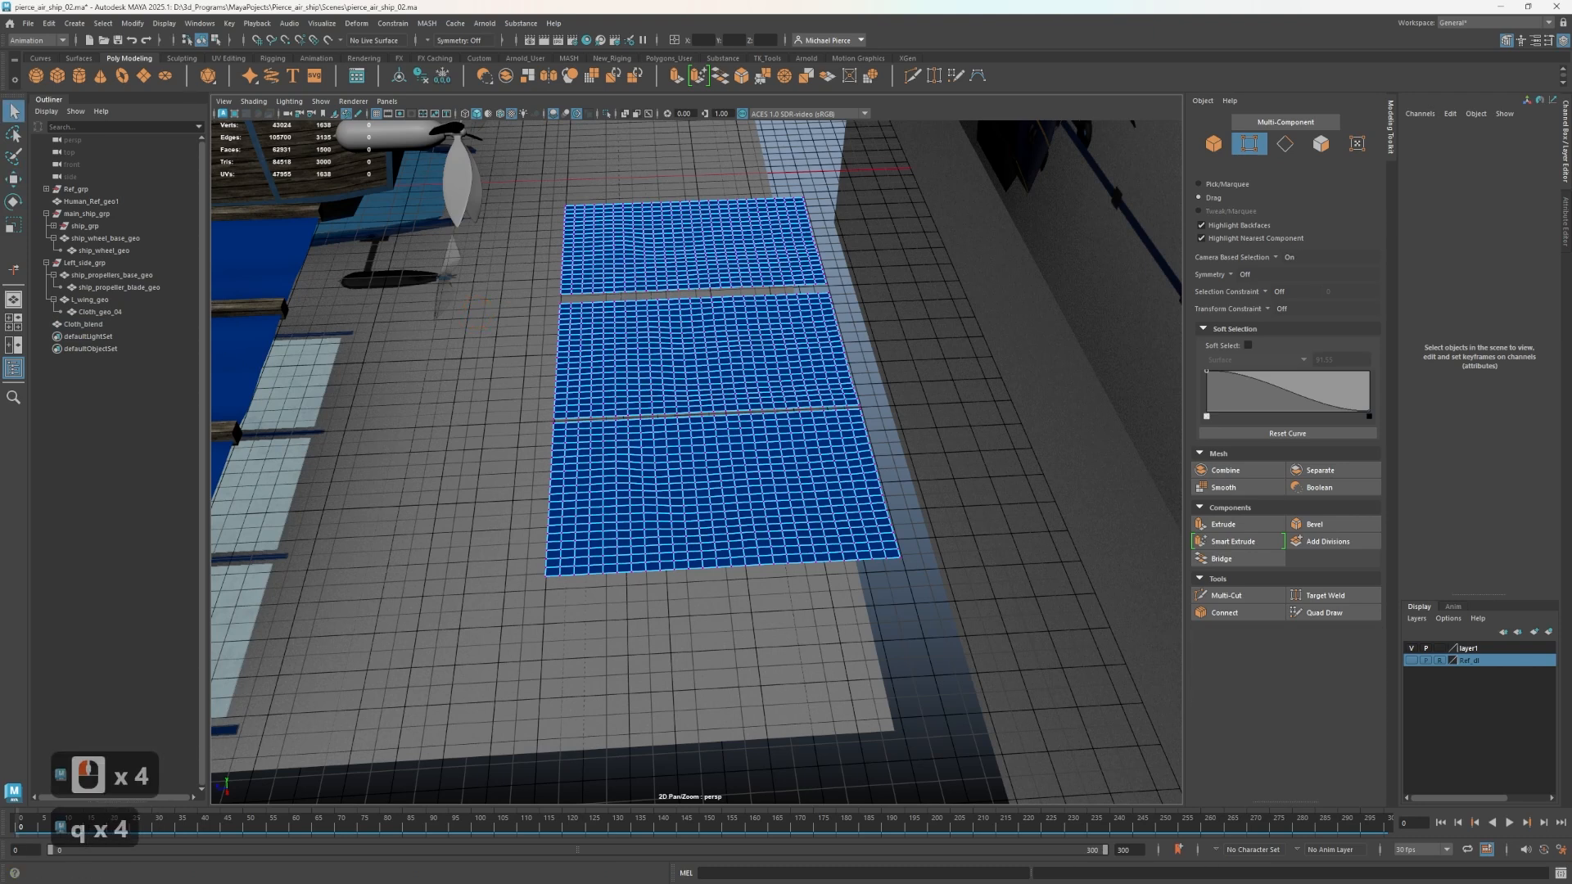
{"action": "left_click", "coordinate": [806, 355]}
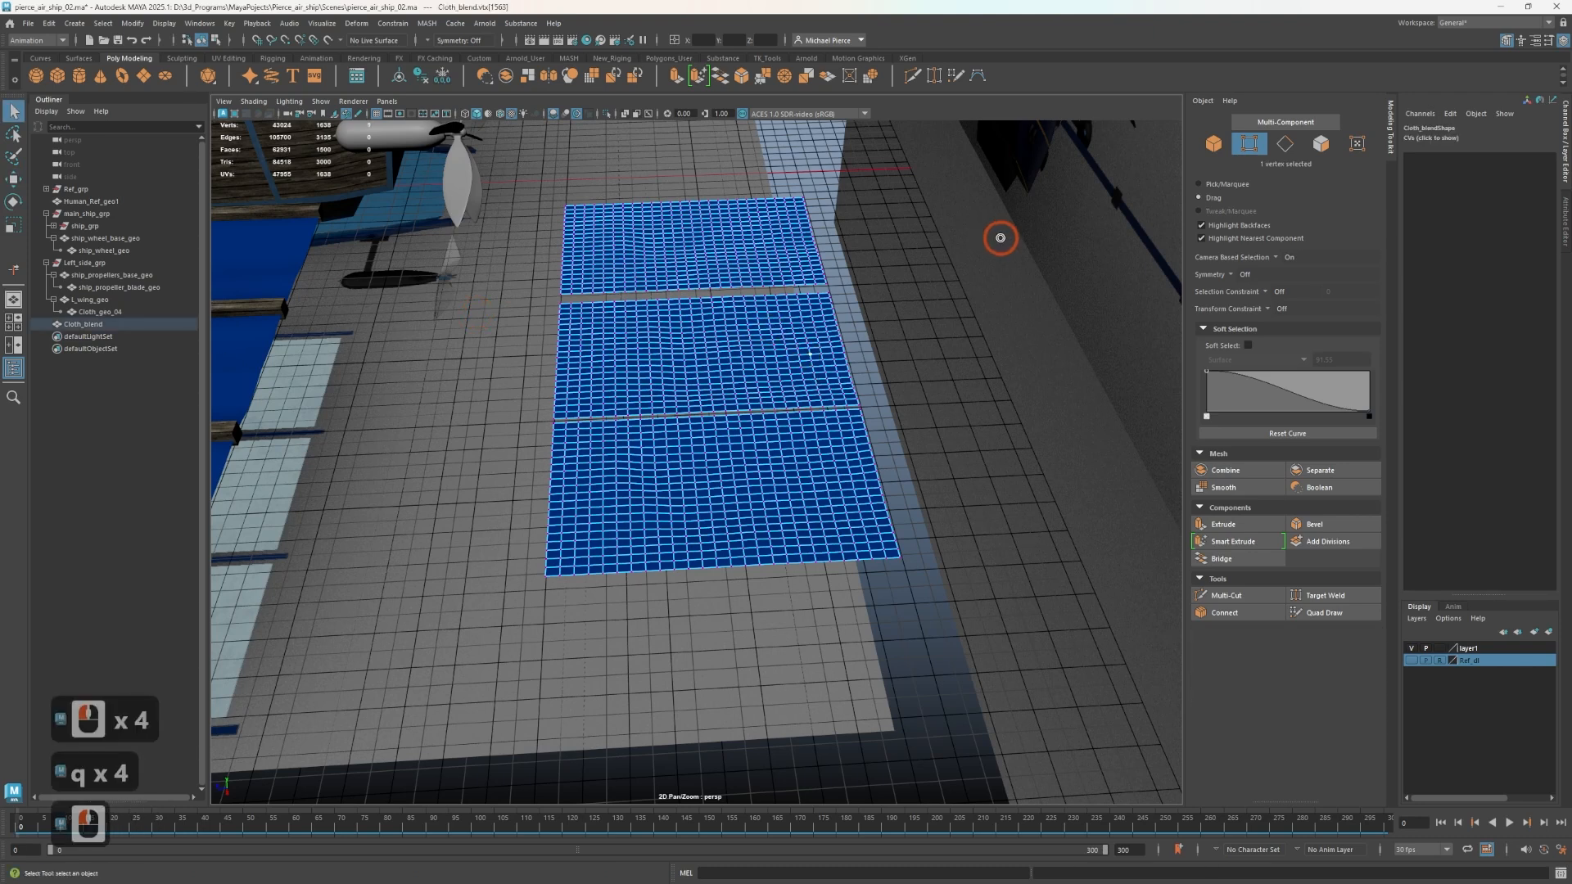
{"action": "key", "text": "ctrl+s"}
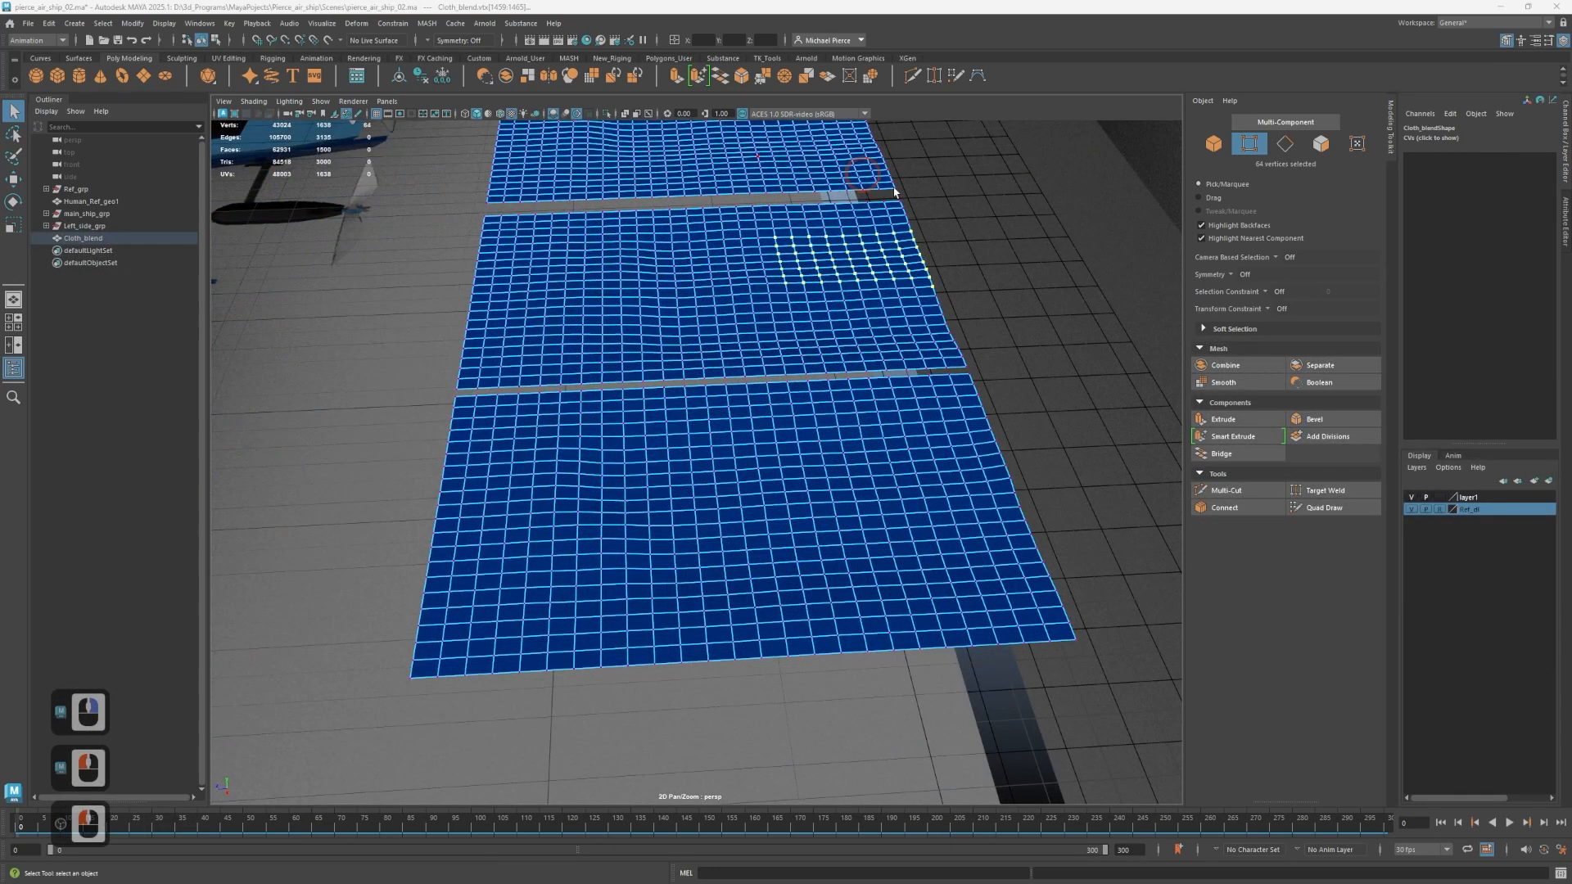
Clear the marquee-selected vertices on Cloth_blend's middle panel and turn on Soft Select.
{"action": "scroll", "coordinate": [896, 451], "scroll_direction": "down", "scroll_amount": 8}
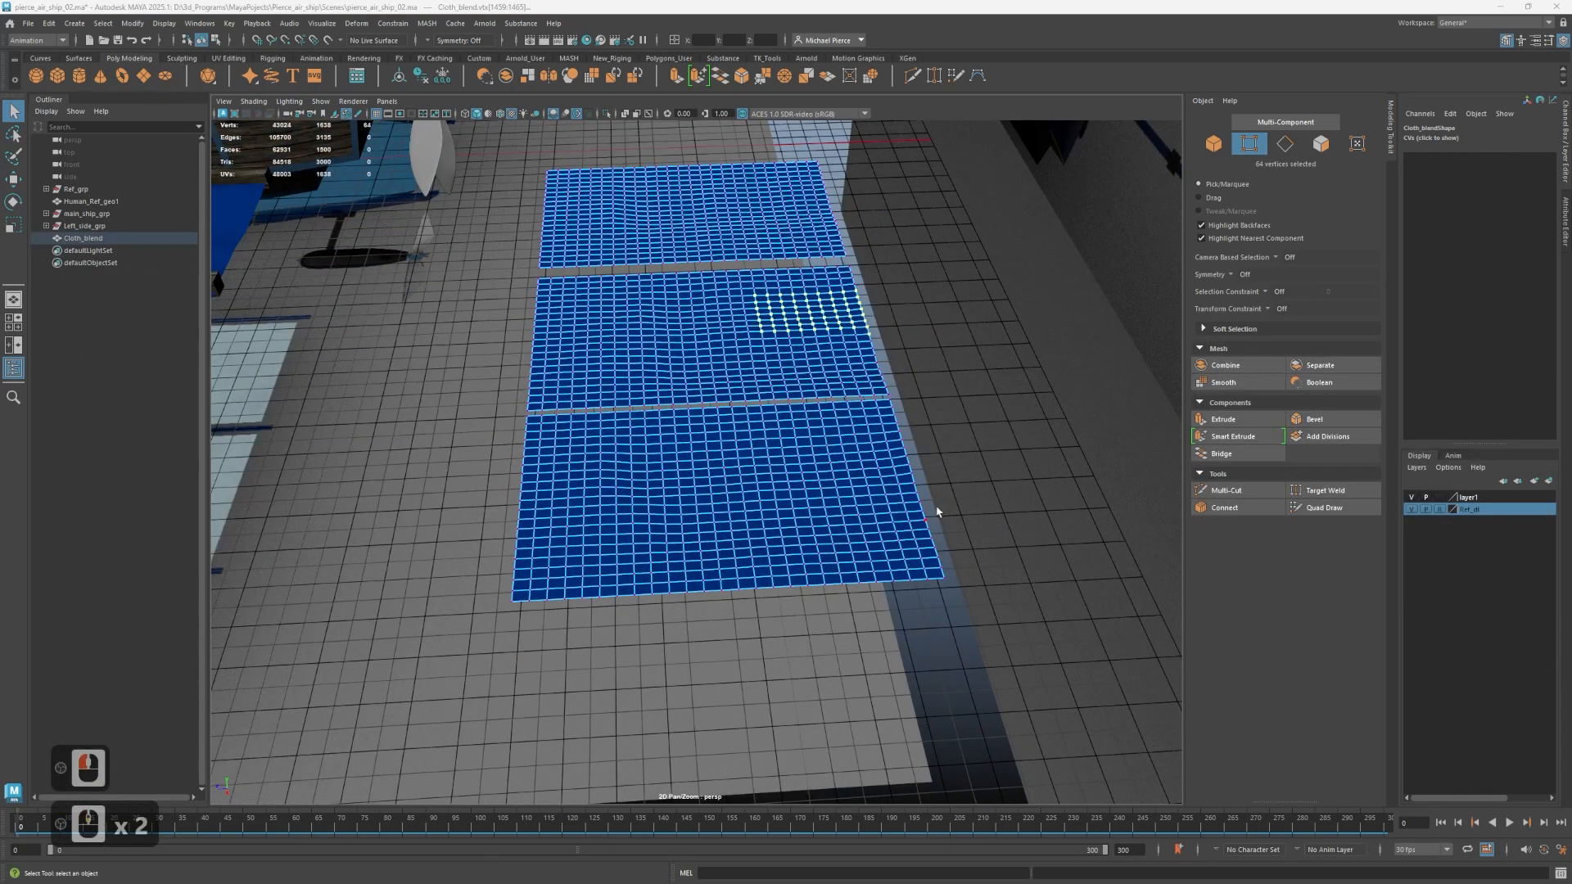
{"action": "scroll", "coordinate": [898, 446], "scroll_direction": "down", "scroll_amount": 2}
{"action": "scroll", "coordinate": [926, 418], "scroll_direction": "up", "scroll_amount": 2}
{"action": "left_click", "coordinate": [867, 421], "text": "alt"}
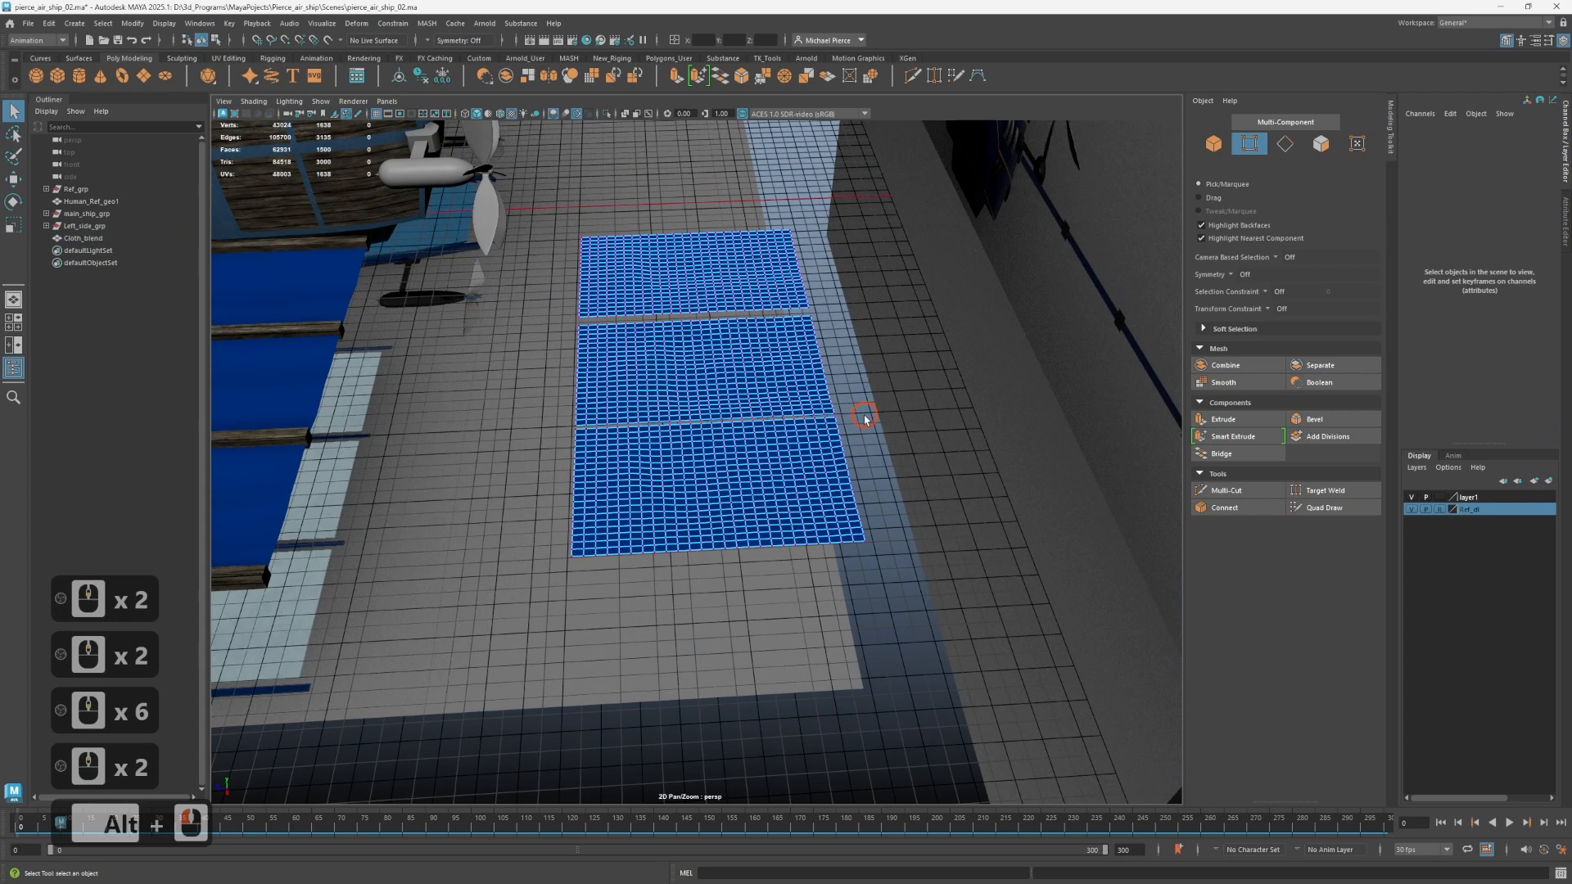
{"action": "middle_click_drag", "start_coordinate": [913, 447], "coordinate": [912, 498], "text": "alt"}
{"action": "left_click_drag", "start_coordinate": [918, 494], "coordinate": [769, 514]}
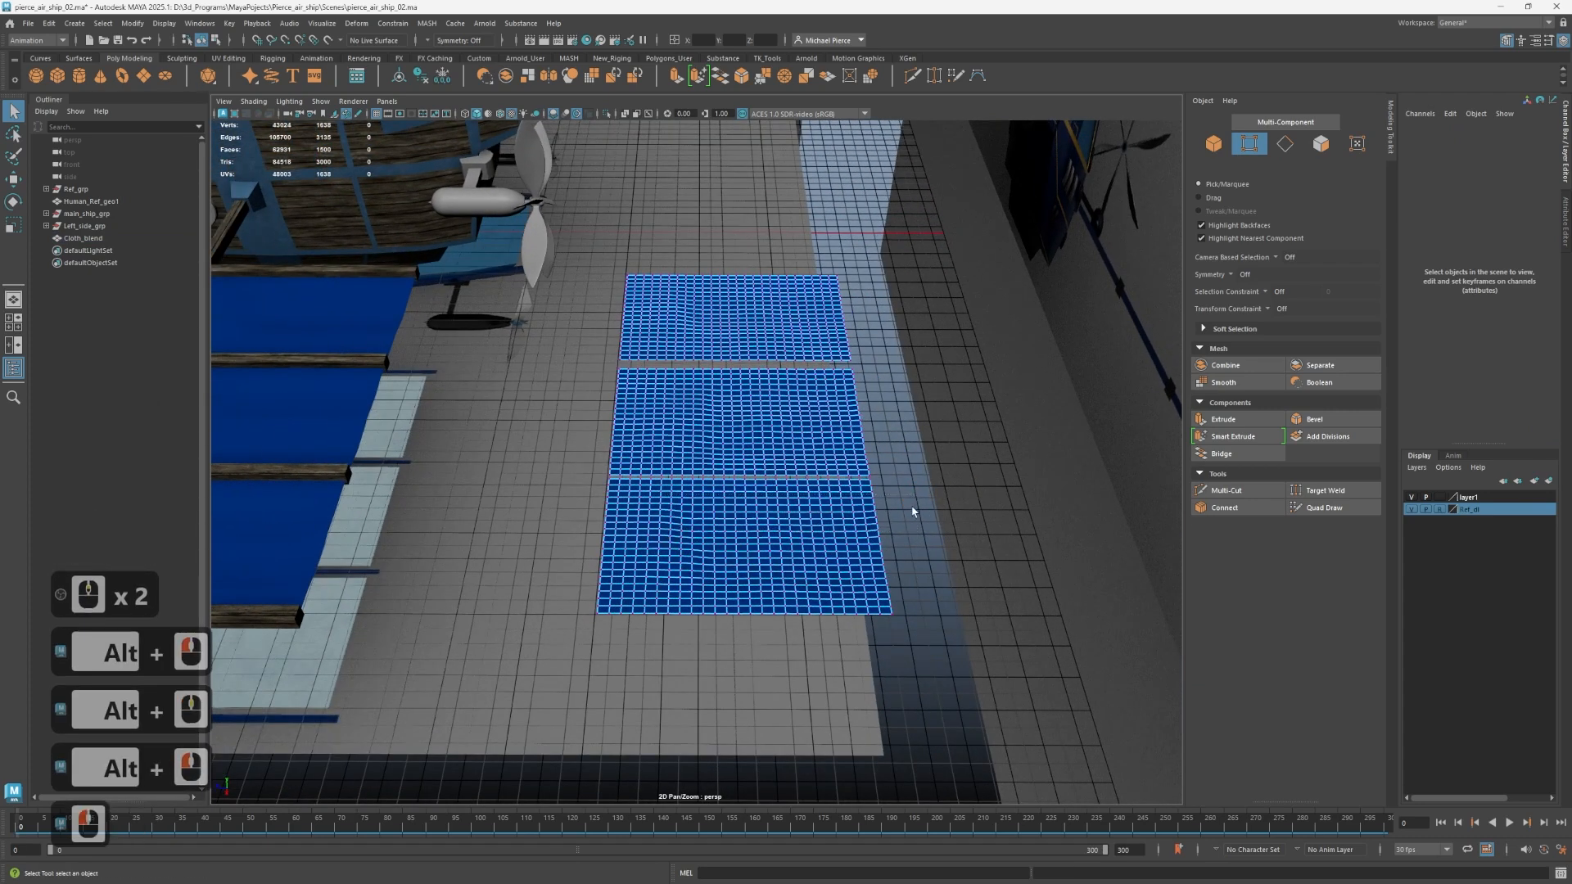
{"action": "key", "text": "b"}
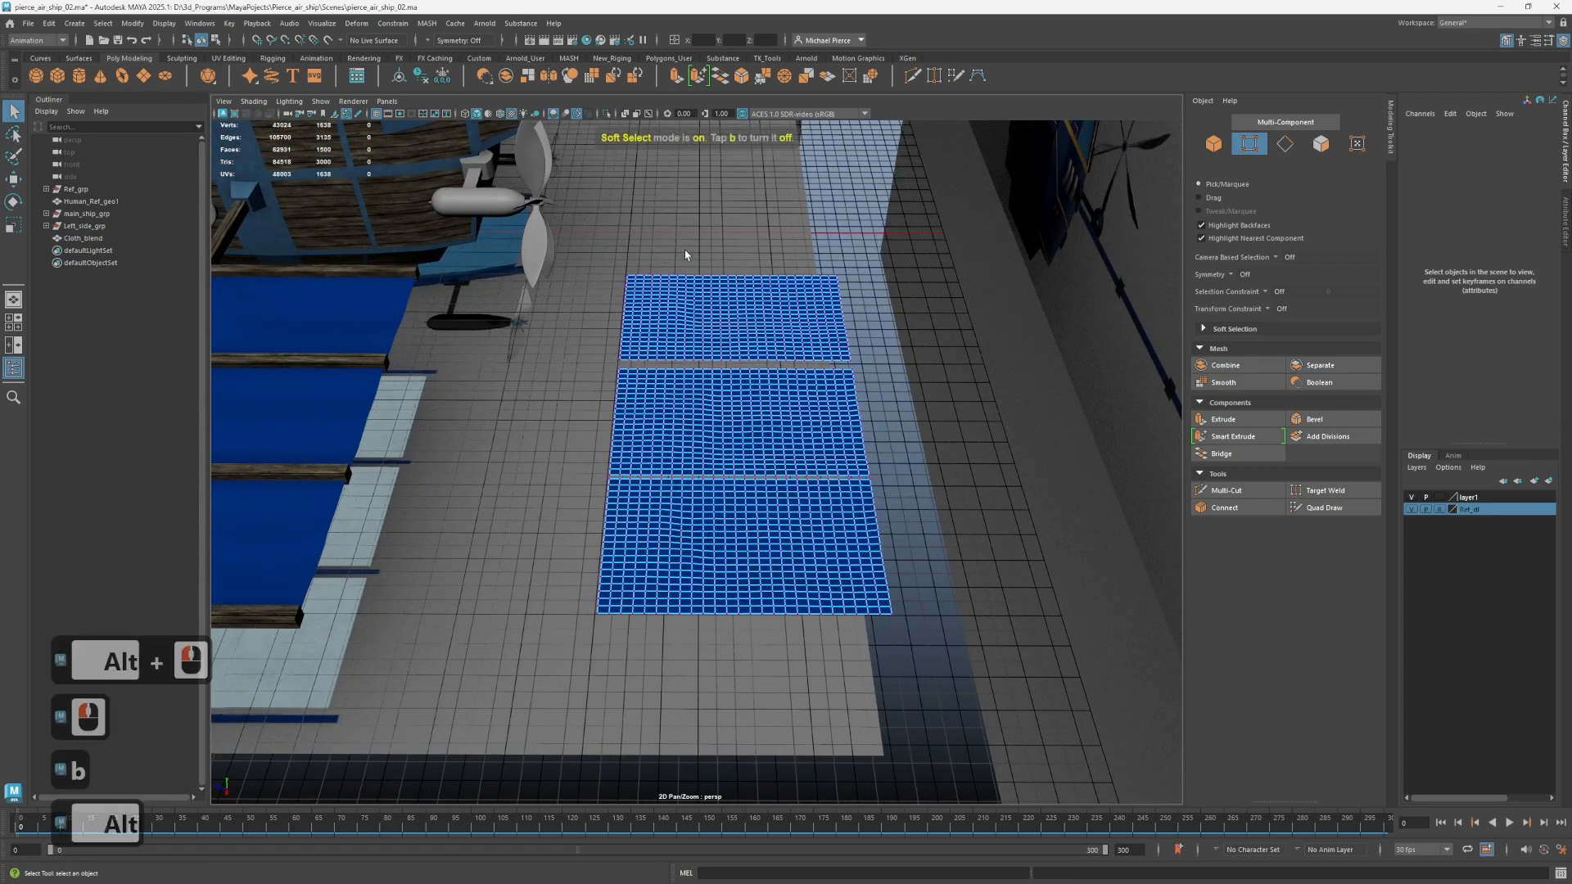
Select three separate rows of vertices across the farthest cloth panel with soft selection, undoing any stray selection.
{"action": "left_click_drag", "start_coordinate": [685, 252], "coordinate": [705, 283], "text": "alt"}
{"action": "left_click", "coordinate": [681, 295]}
{"action": "left_click_drag", "start_coordinate": [744, 334], "coordinate": [761, 482], "text": "alt"}
{"action": "left_click_drag", "start_coordinate": [891, 340], "coordinate": [662, 330]}
{"action": "key", "text": "shift"}
{"action": "left_click_drag", "start_coordinate": [710, 256], "coordinate": [642, 235], "text": "shift"}
{"action": "left_click_drag", "start_coordinate": [850, 272], "coordinate": [669, 286], "text": "shift"}
{"action": "key", "text": "ctrl+z"}
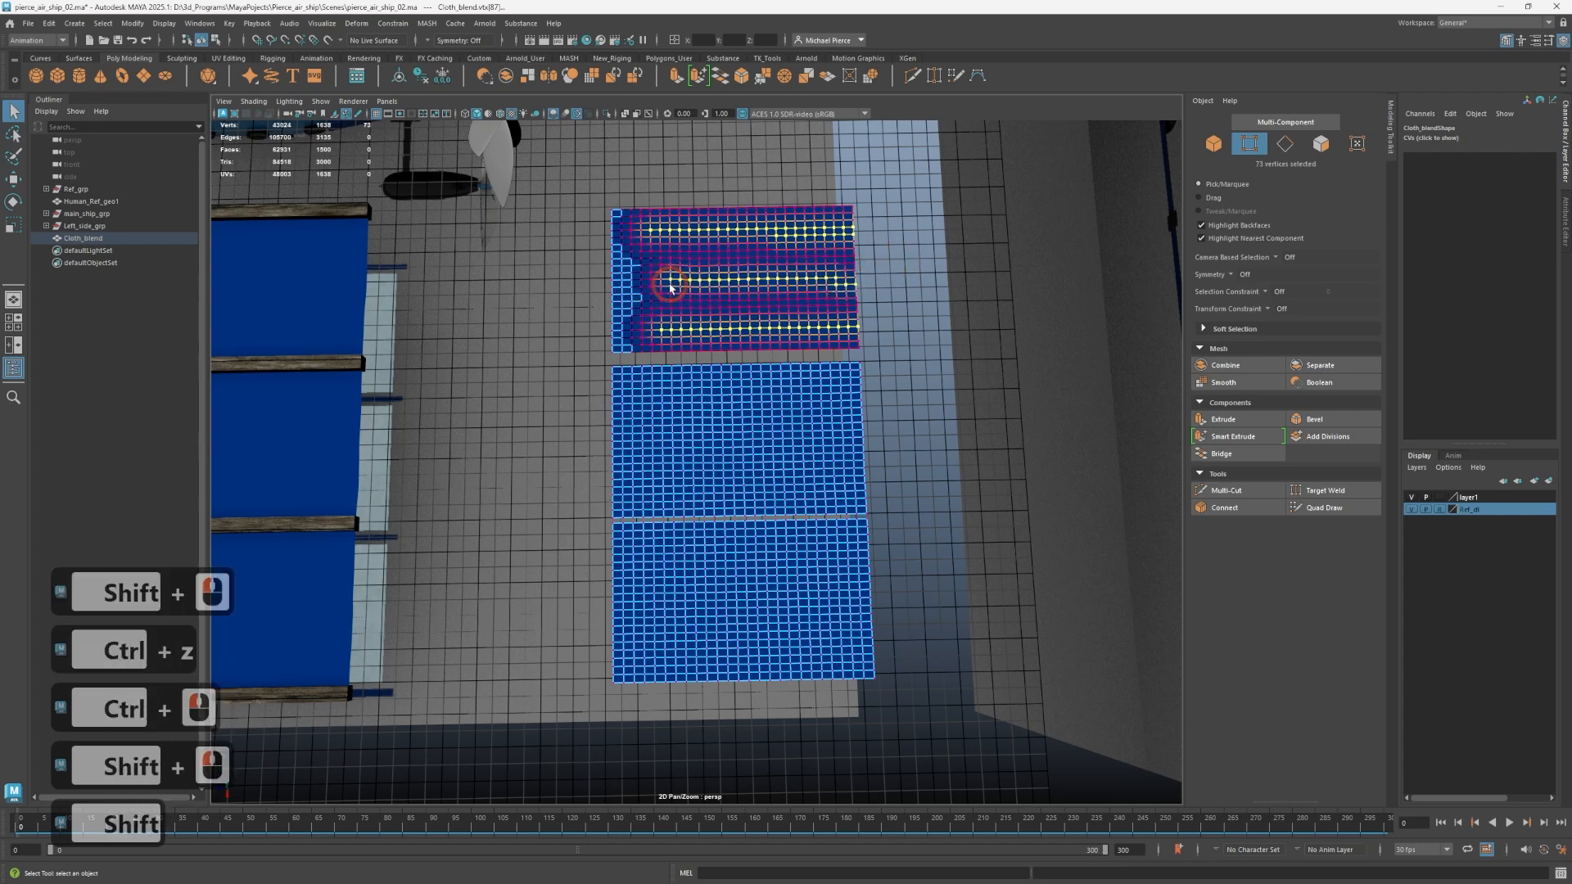
Add two rows of vertices across the middle cloth panel to the selection.
{"action": "left_click_drag", "start_coordinate": [875, 403], "coordinate": [629, 395], "text": "shift"}
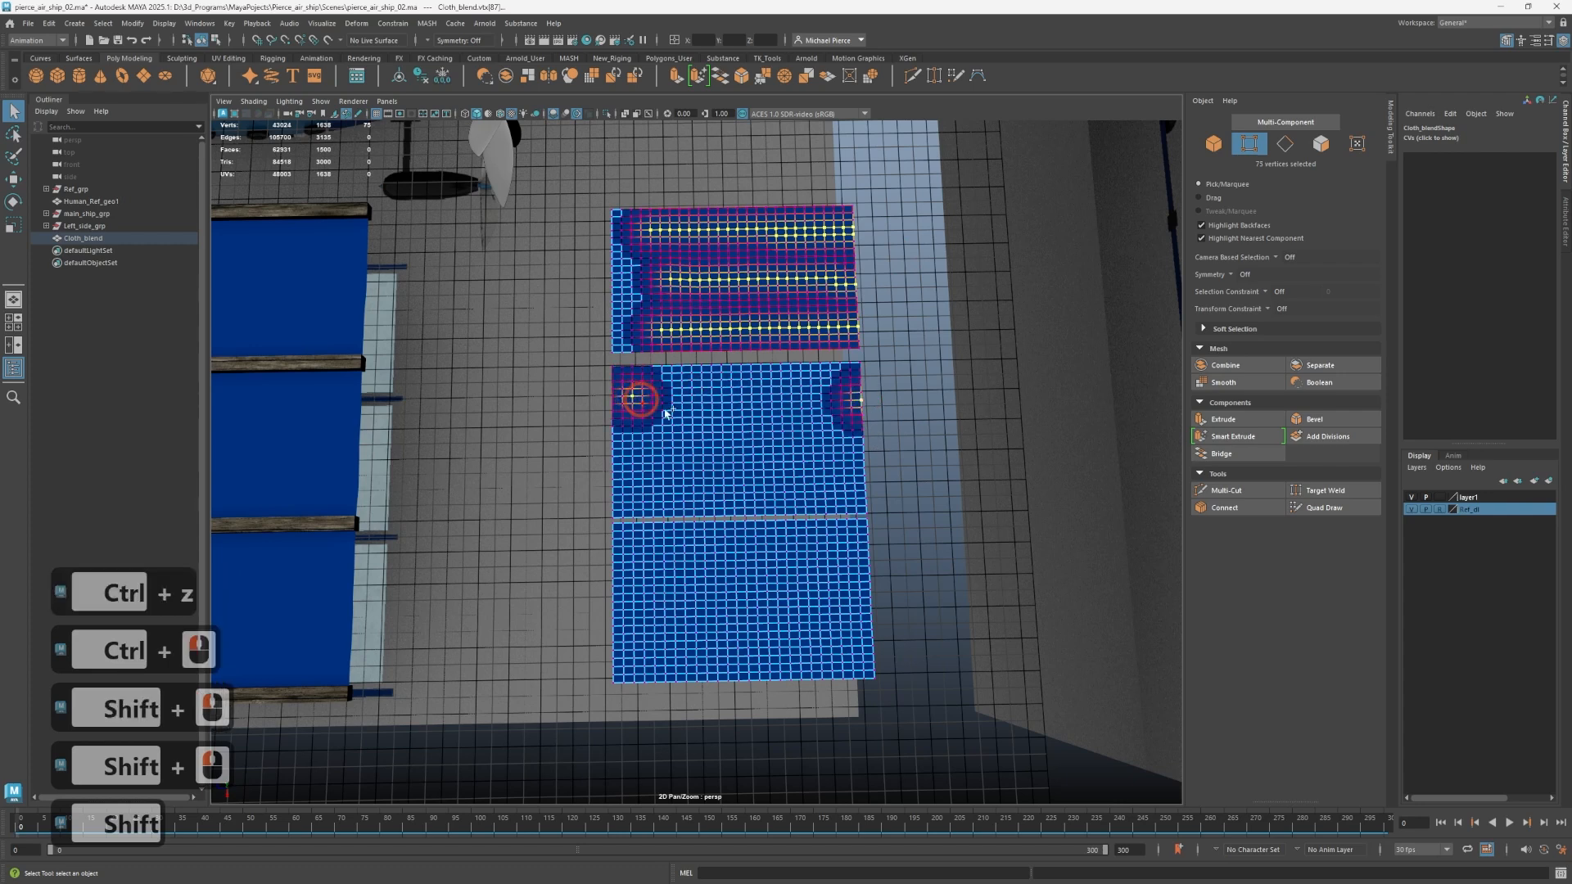
{"action": "left_click_drag", "start_coordinate": [864, 467], "coordinate": [649, 453], "text": "shift"}
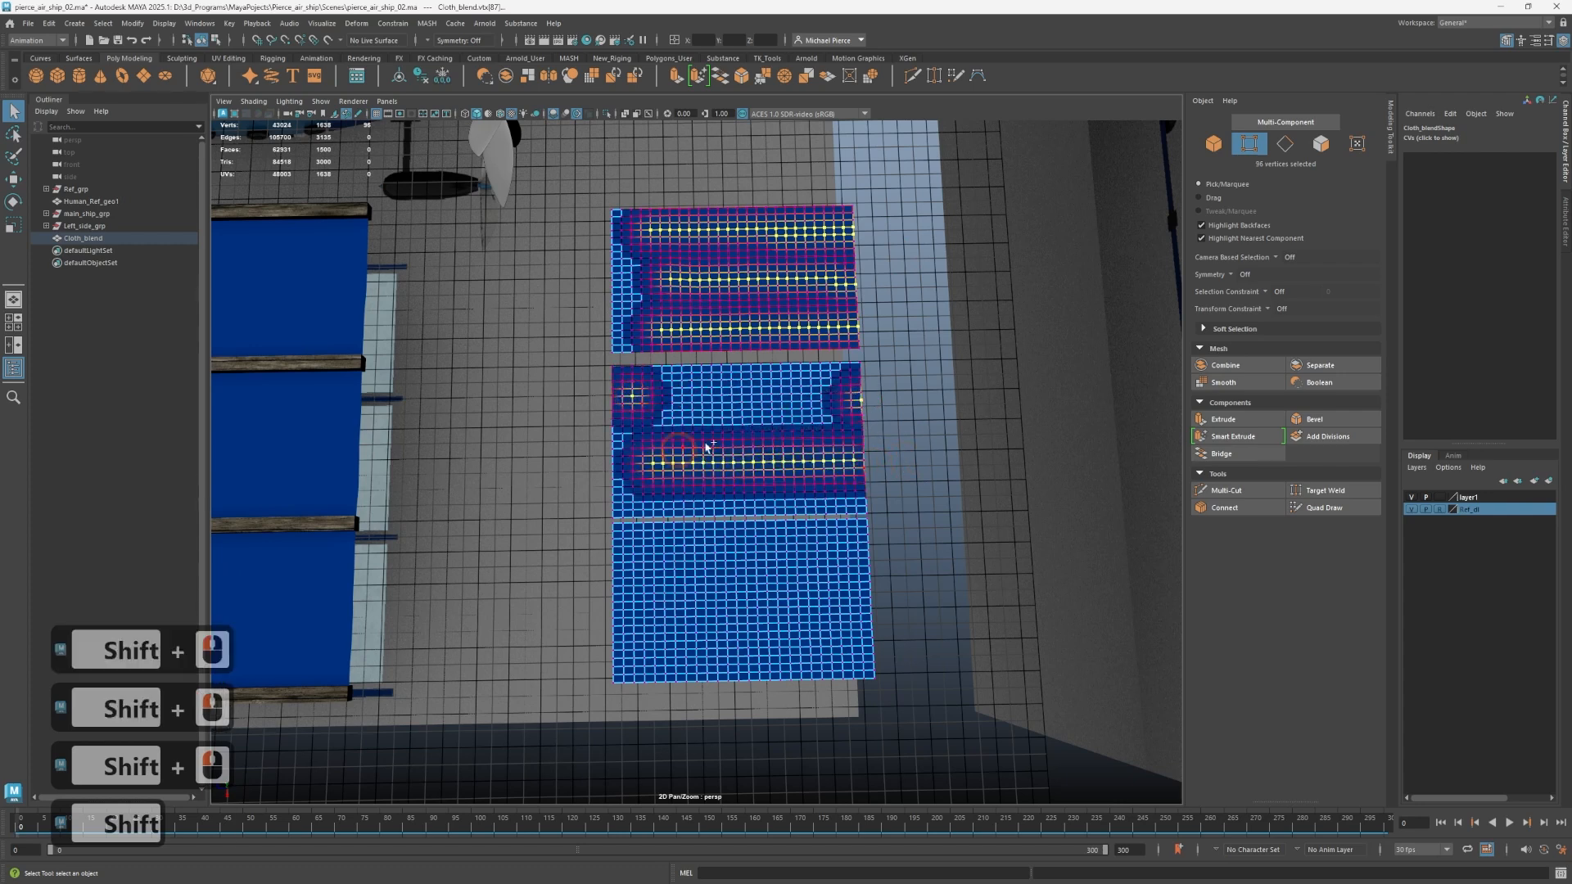
{"action": "left_click_drag", "start_coordinate": [854, 395], "coordinate": [740, 403], "text": "shift"}
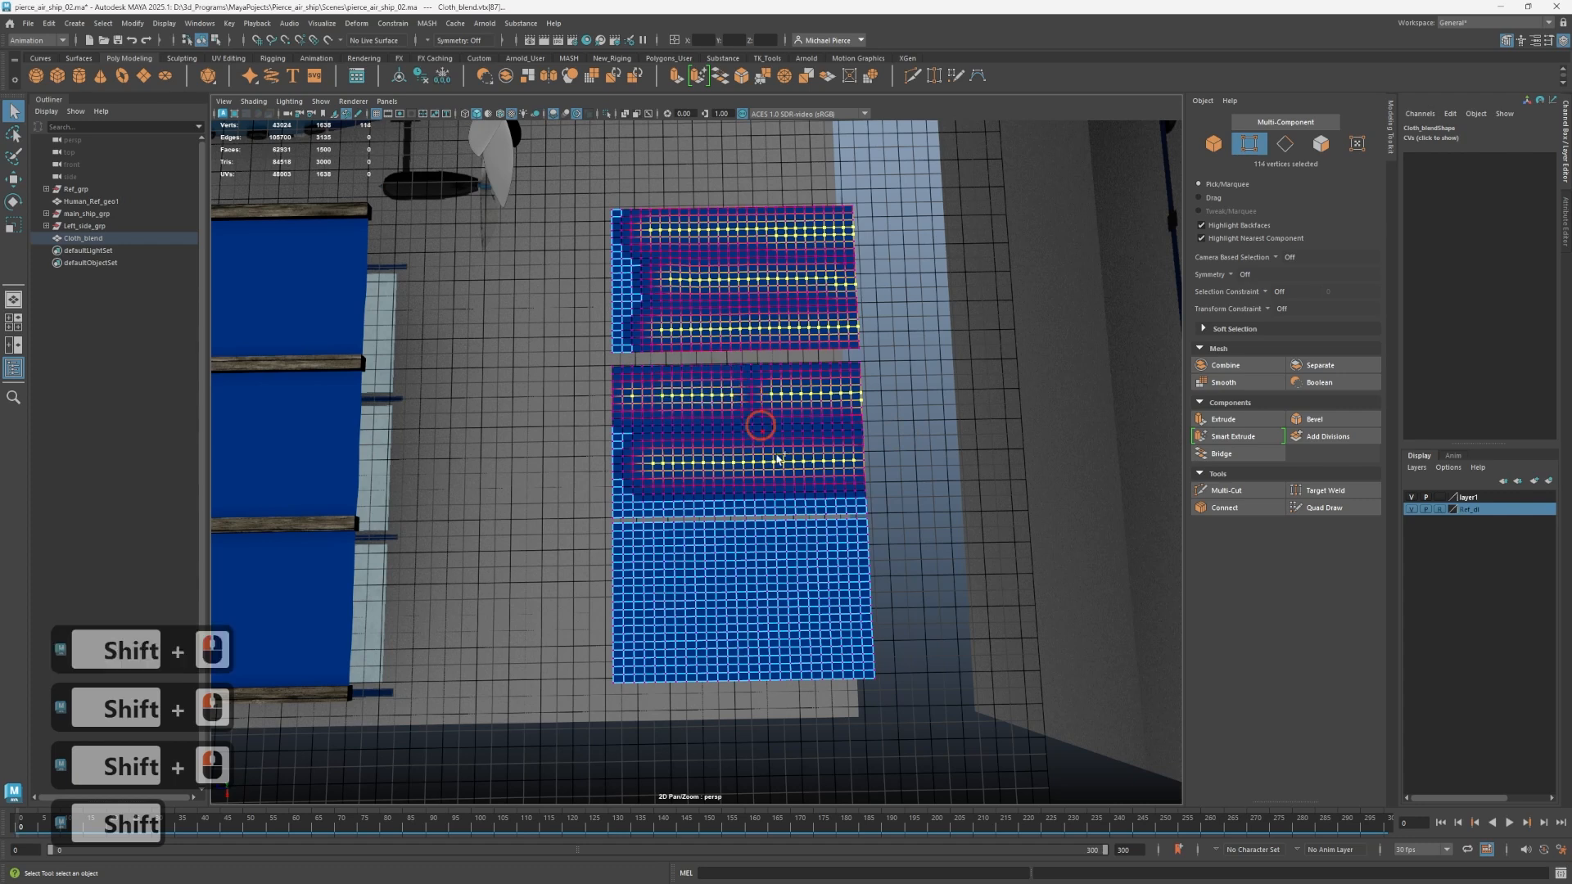
Add two rows of vertices across the nearest cloth panel to the selection and deselect the surplus vertices around the outer row.
{"action": "left_click_drag", "start_coordinate": [688, 565], "coordinate": [901, 580], "text": "shift"}
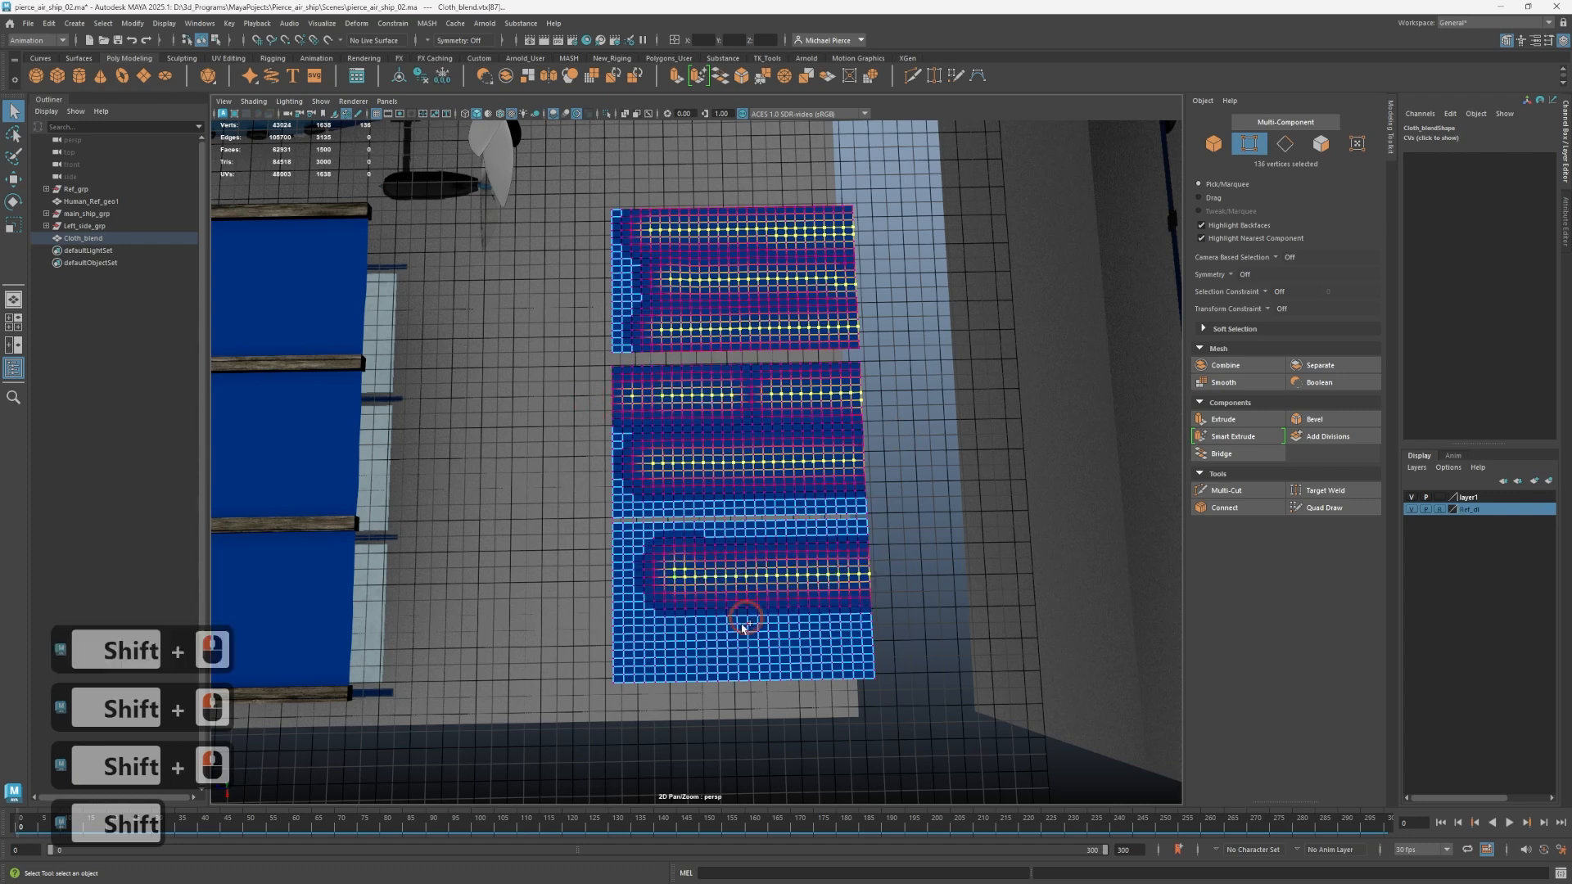
{"action": "left_click_drag", "start_coordinate": [699, 640], "coordinate": [873, 674], "text": "shift"}
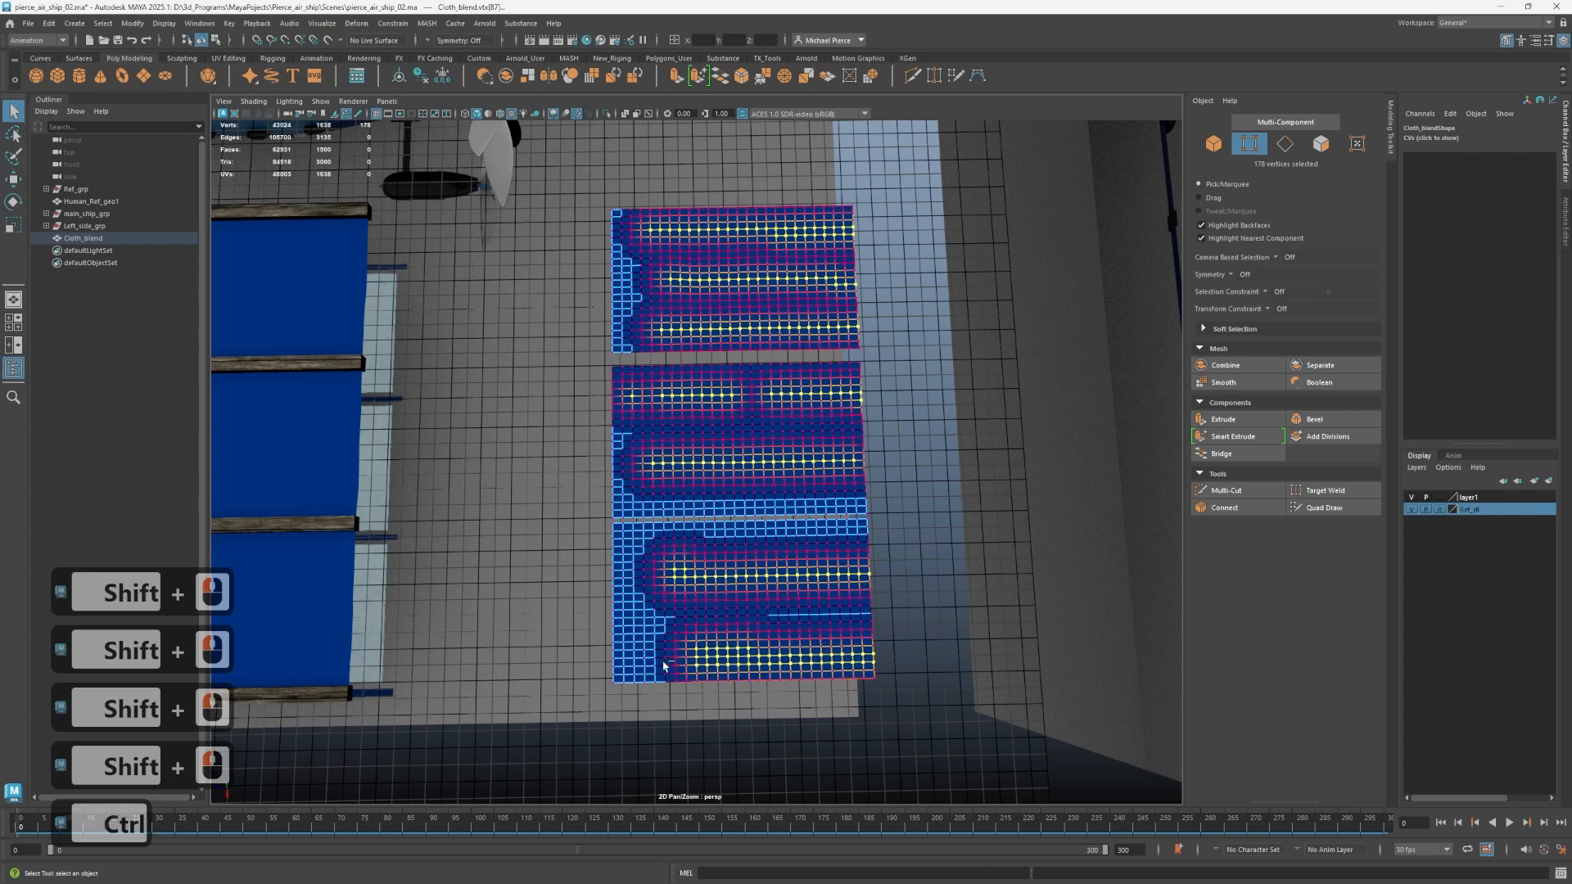
{"action": "left_click_drag", "start_coordinate": [663, 666], "coordinate": [909, 692], "text": "ctrl"}
{"action": "left_click_drag", "start_coordinate": [689, 639], "coordinate": [784, 684], "text": "shift"}
{"action": "left_click_drag", "start_coordinate": [672, 629], "coordinate": [680, 629], "text": "ctrl"}
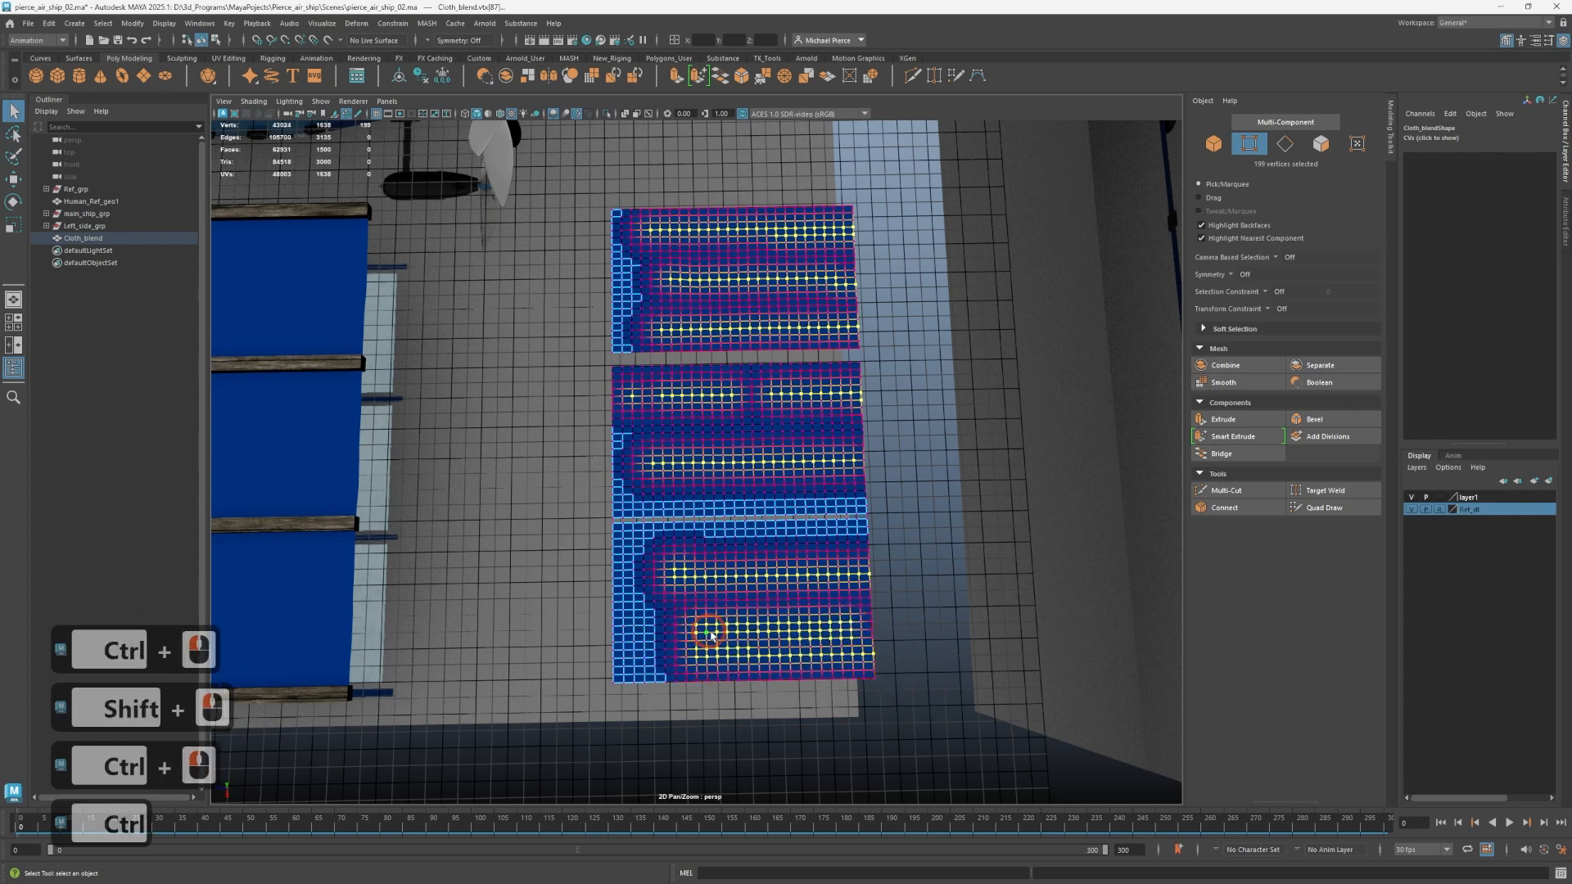
{"action": "left_click_drag", "start_coordinate": [877, 638], "coordinate": [913, 638], "text": "ctrl"}
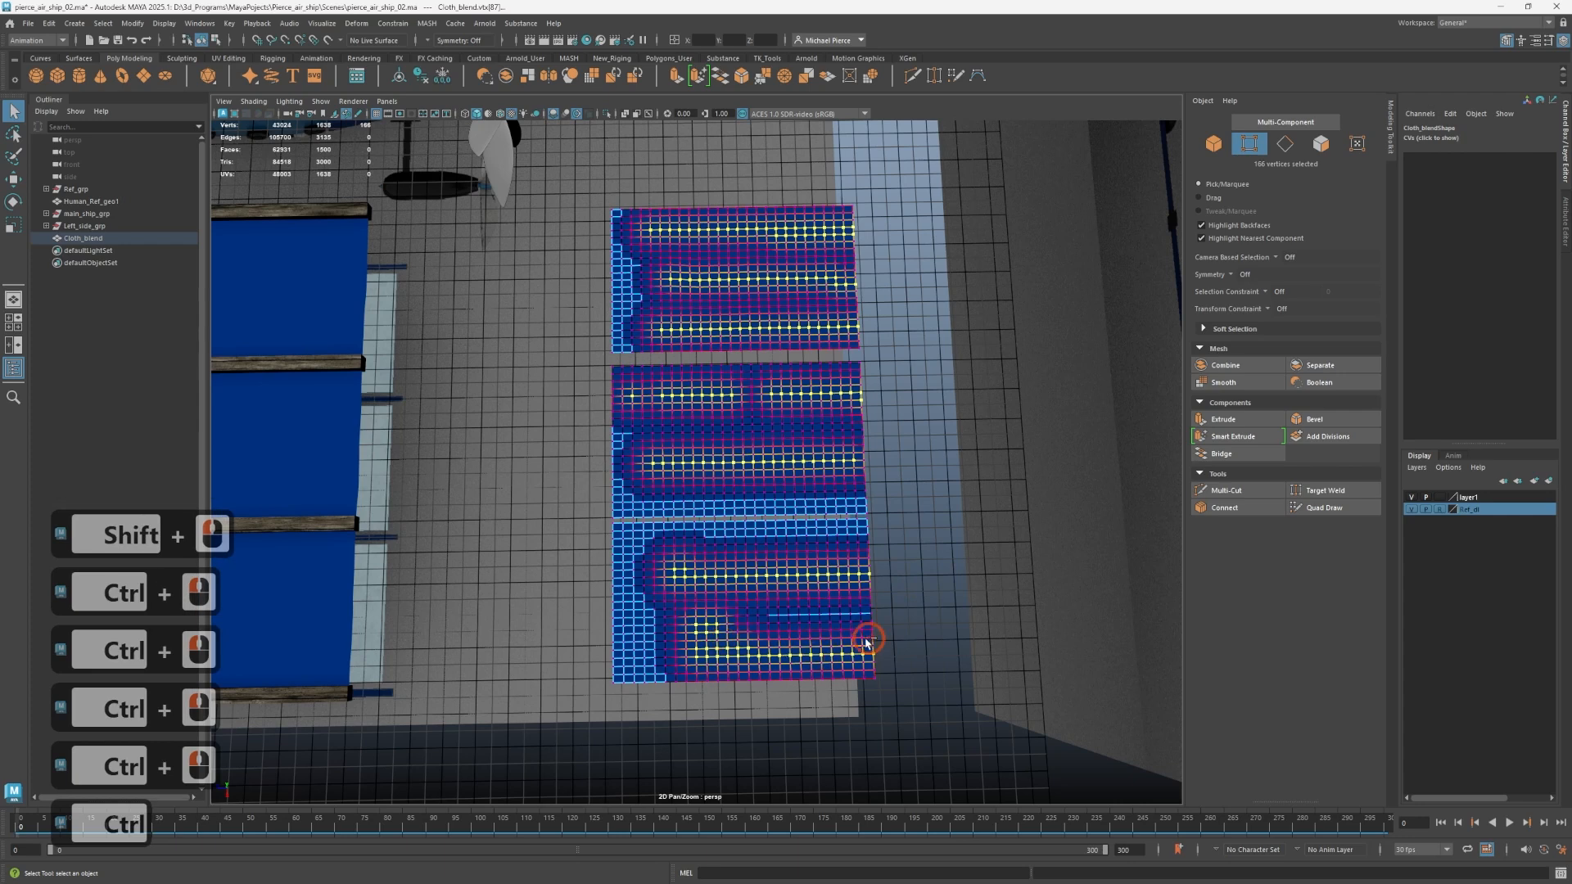
{"action": "left_click", "coordinate": [697, 642], "text": "ctrl"}
{"action": "left_click_drag", "start_coordinate": [684, 635], "coordinate": [762, 617], "text": "ctrl"}
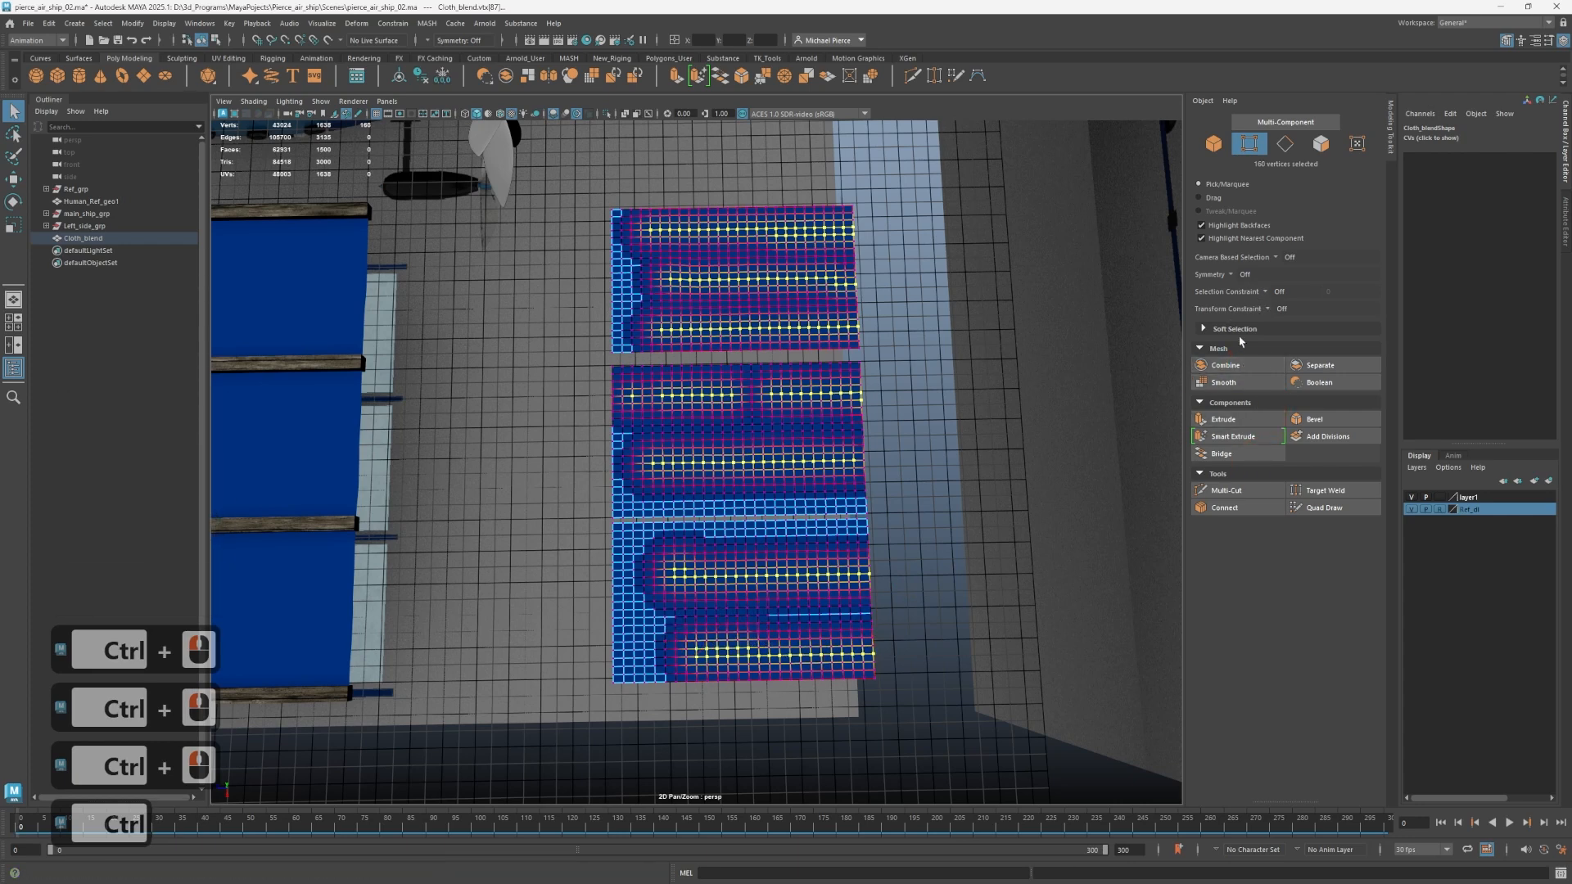
Show the Soft Selection settings and narrow the falloff radius around the selected Cloth_blend vertex rows to 37.60.
{"action": "left_click_drag", "start_coordinate": [1127, 309], "coordinate": [978, 360], "text": "alt"}
{"action": "left_click", "coordinate": [1207, 330]}
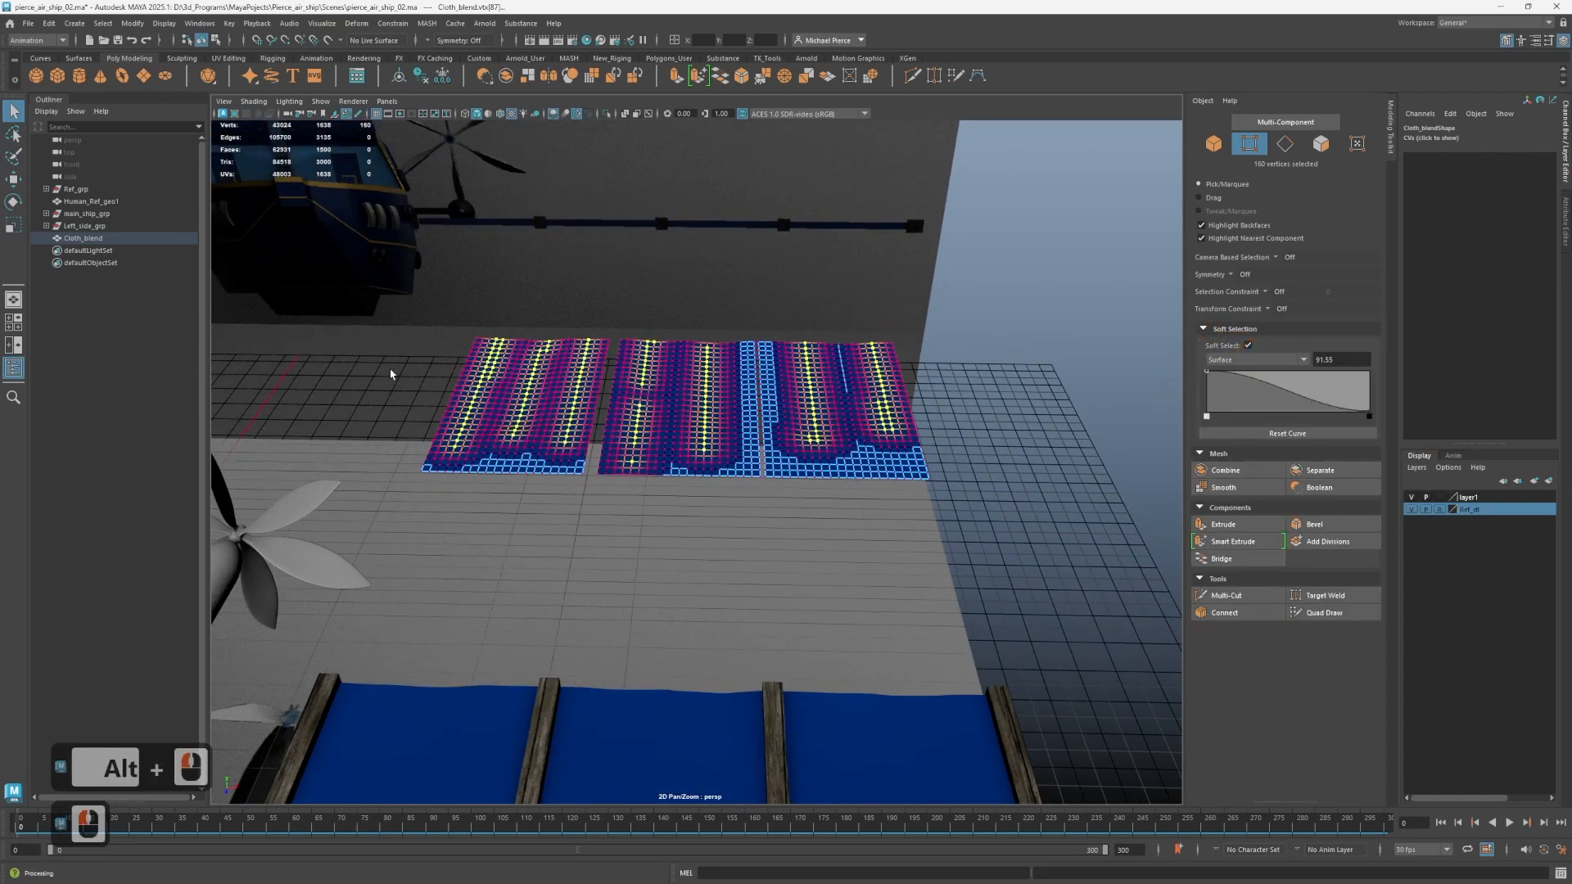
{"action": "key", "text": "b"}
{"action": "left_click_drag", "start_coordinate": [390, 374], "coordinate": [614, 358]}
{"action": "key", "text": "b"}
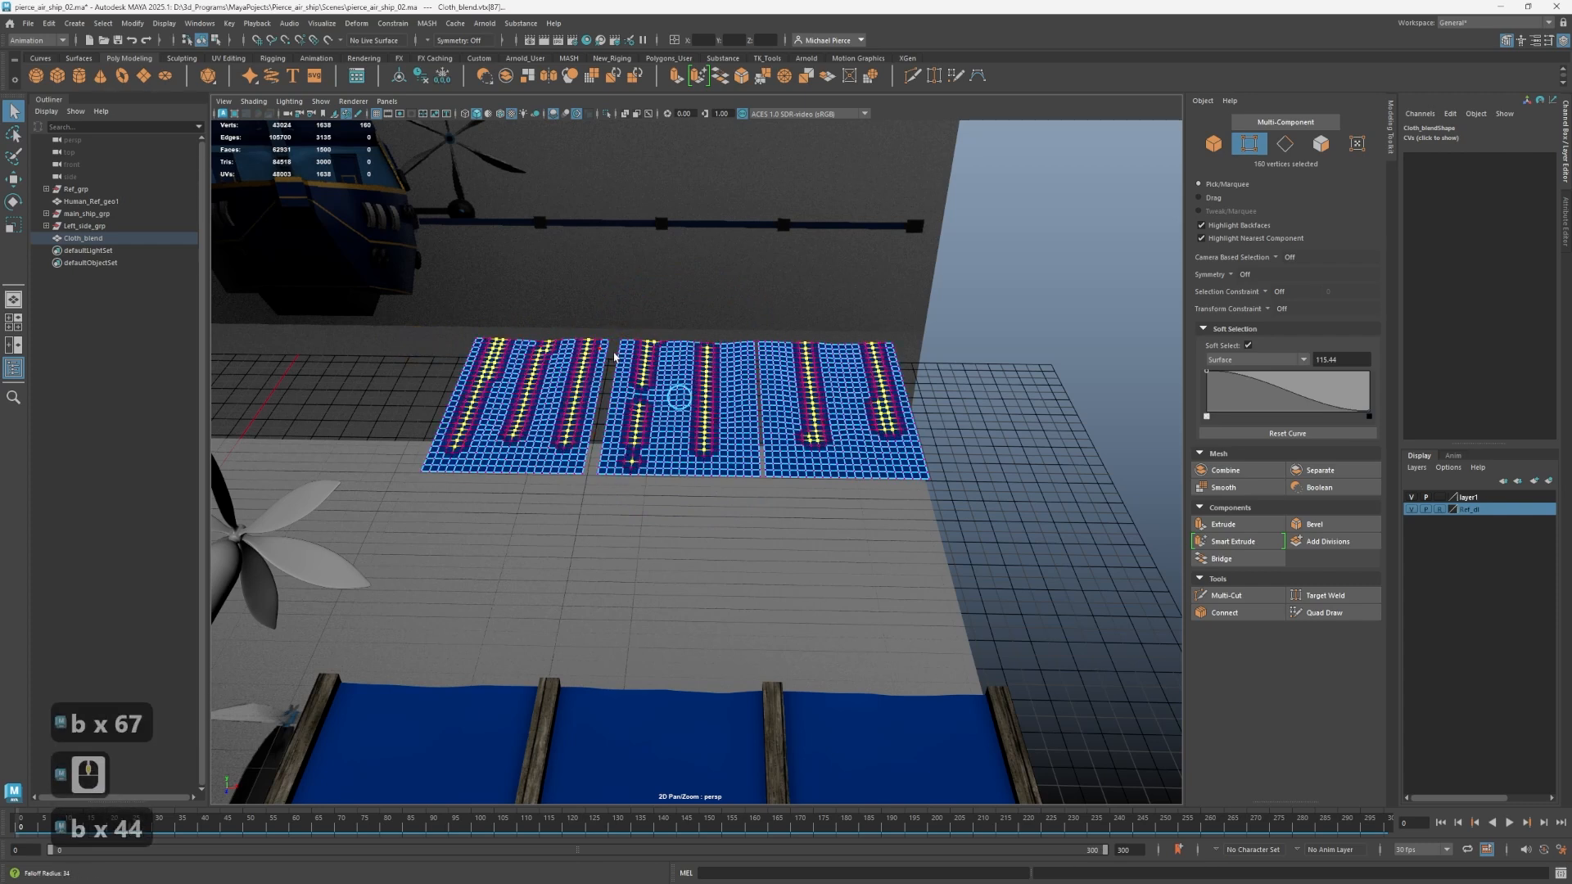
{"action": "middle_click_drag", "start_coordinate": [615, 358], "coordinate": [614, 355]}
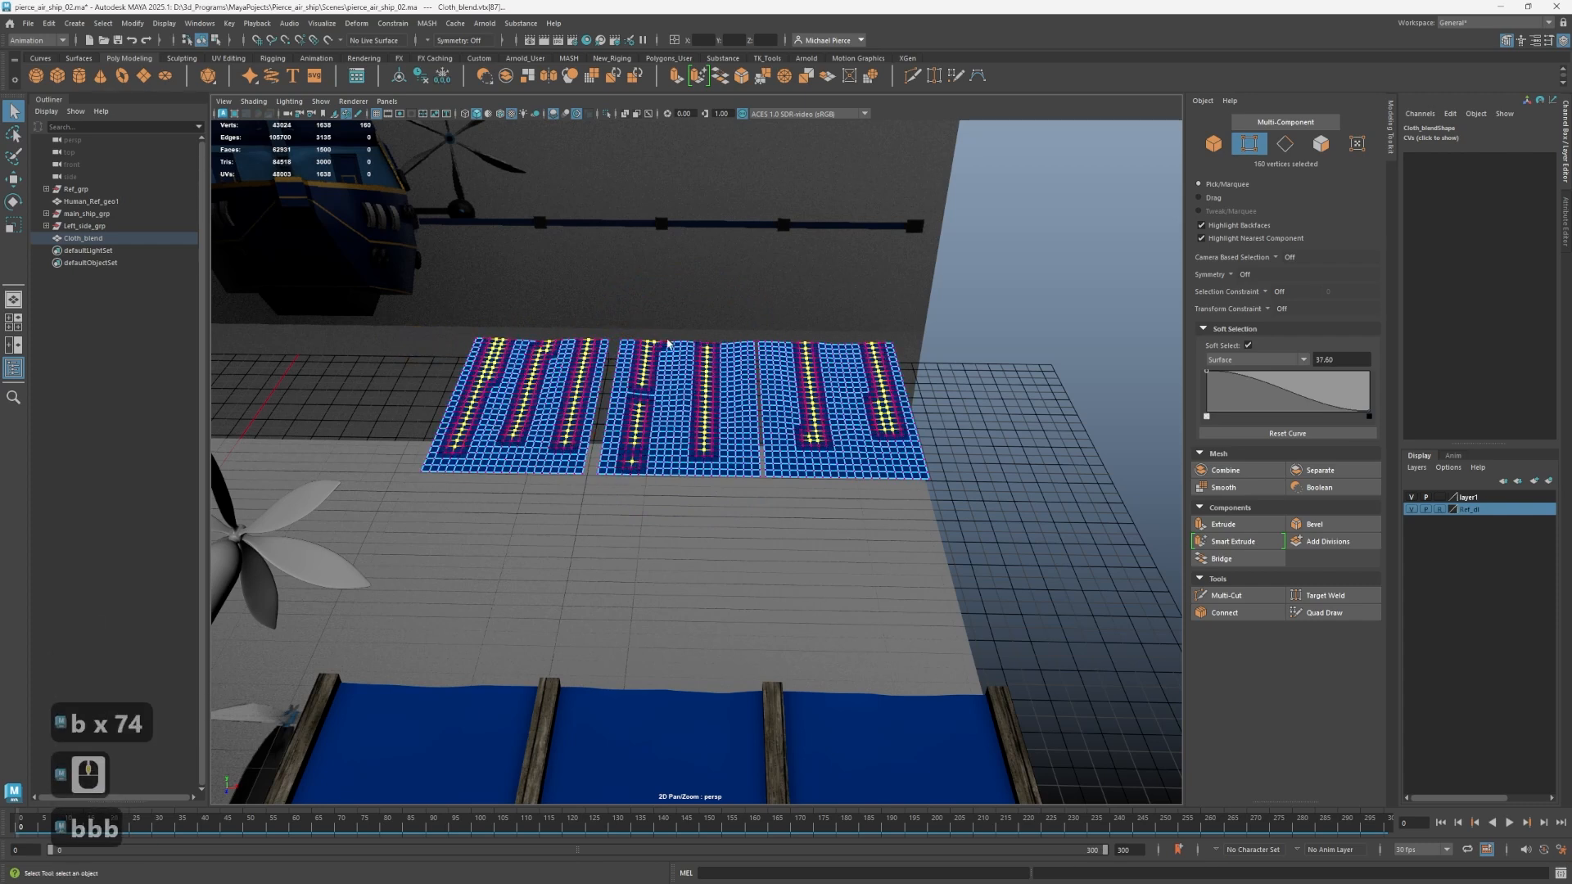
Set the Soft Select falloff radius to 58.18 and lower the selected vertex rows to form grooves in Cloth_blend's panels.
{"action": "key", "text": "w"}
{"action": "key", "text": "b"}
{"action": "middle_click_drag", "start_coordinate": [678, 366], "coordinate": [654, 405]}
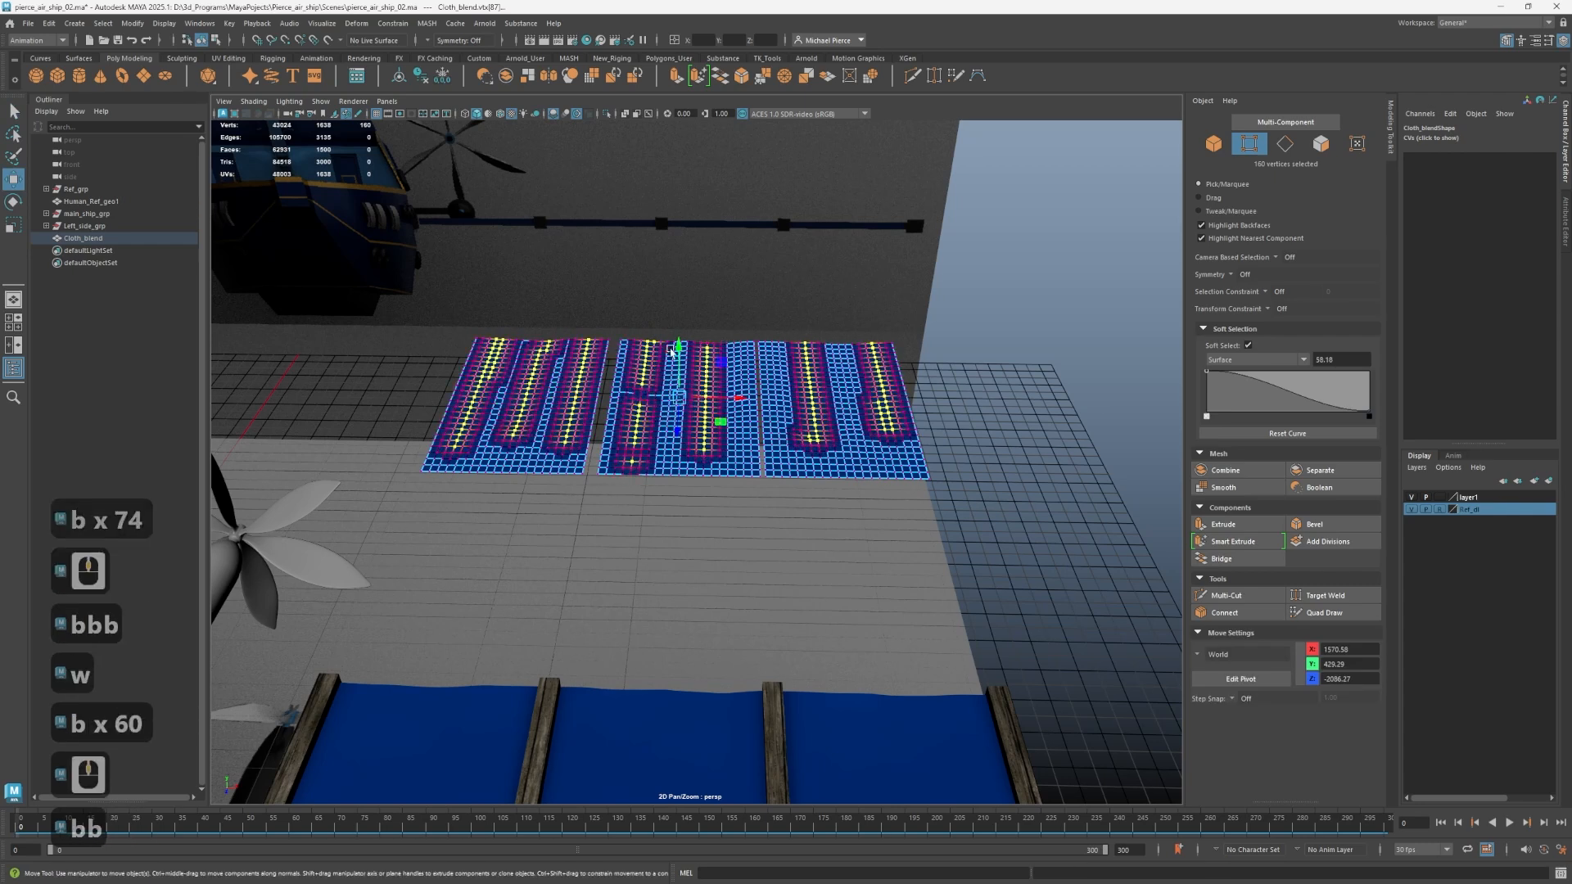
{"action": "key", "text": "w"}
{"action": "left_click_drag", "start_coordinate": [682, 338], "coordinate": [704, 342]}
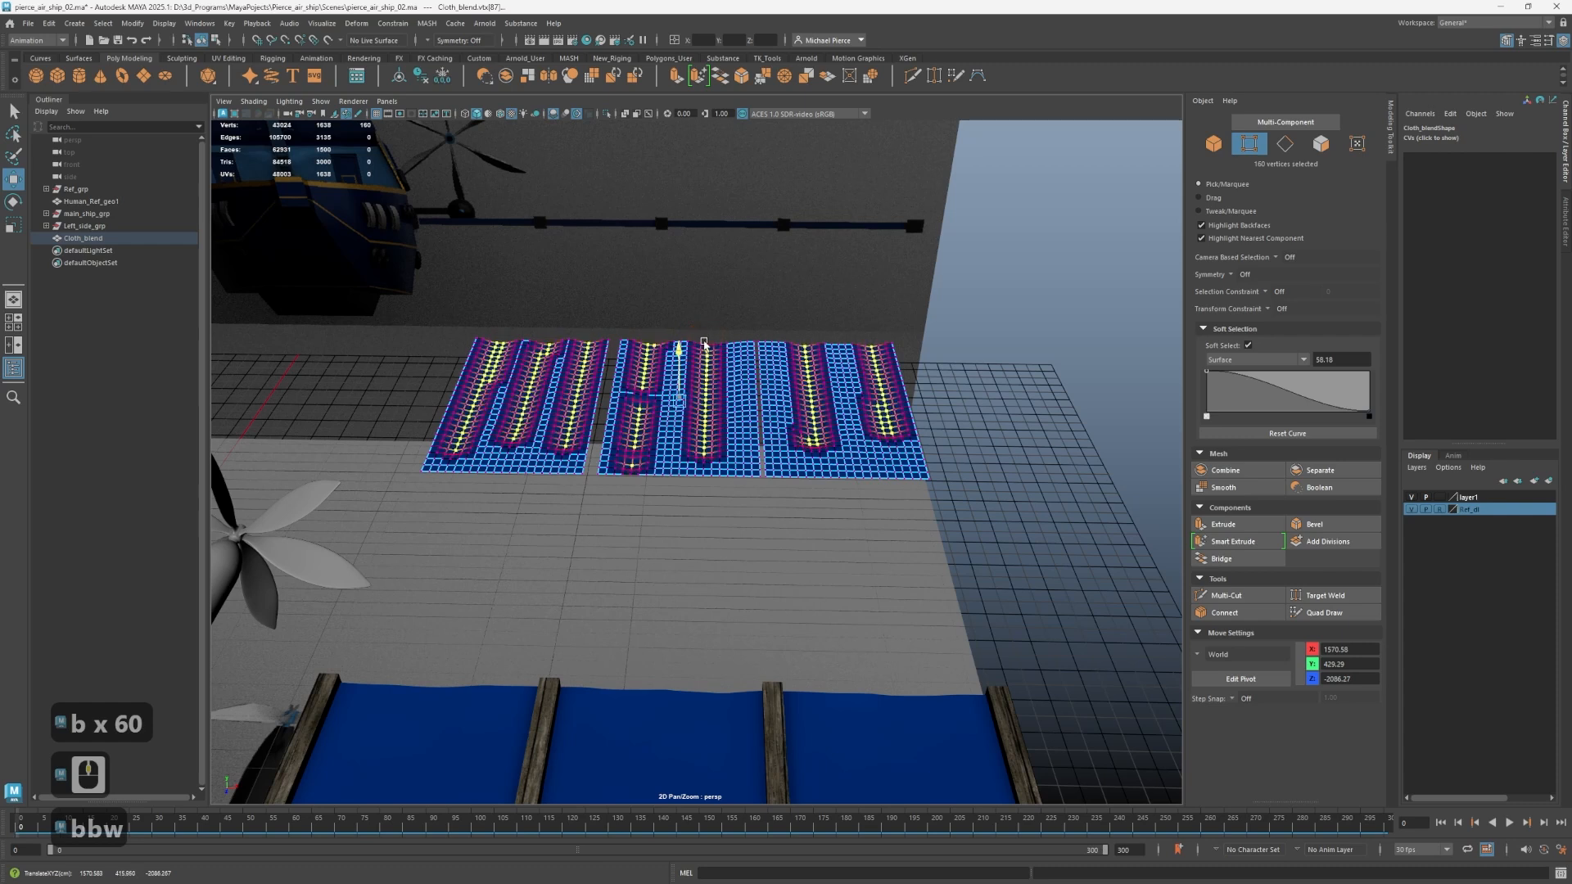
Clear the row selection, select a patch of vertices on the farthest cloth panel and adjust its height.
{"action": "left_click", "coordinate": [554, 310]}
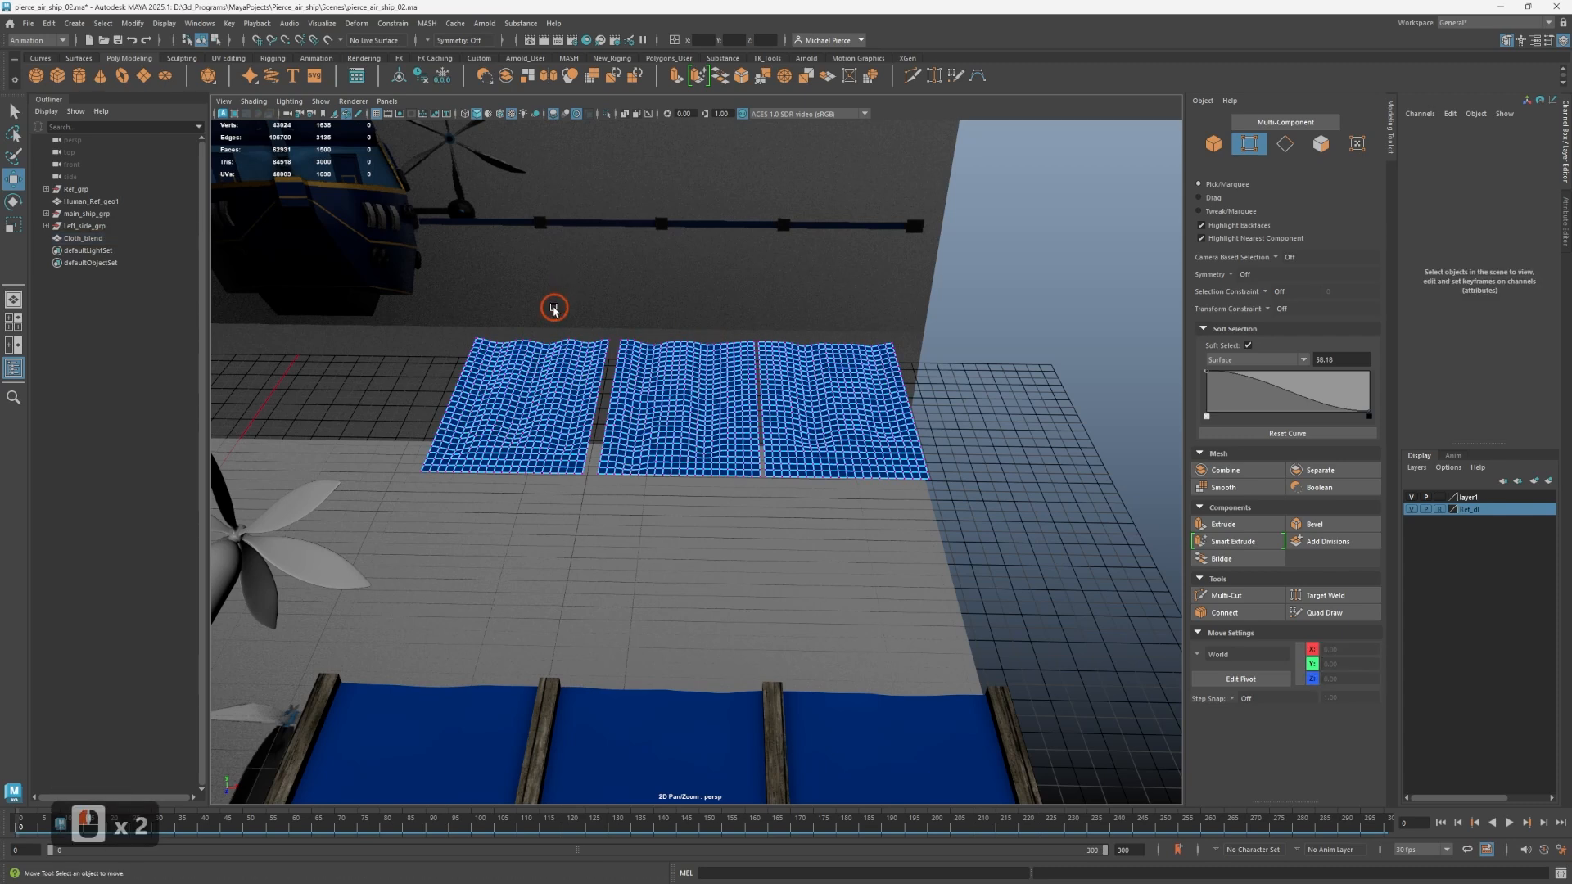
{"action": "left_click_drag", "start_coordinate": [508, 421], "coordinate": [511, 420]}
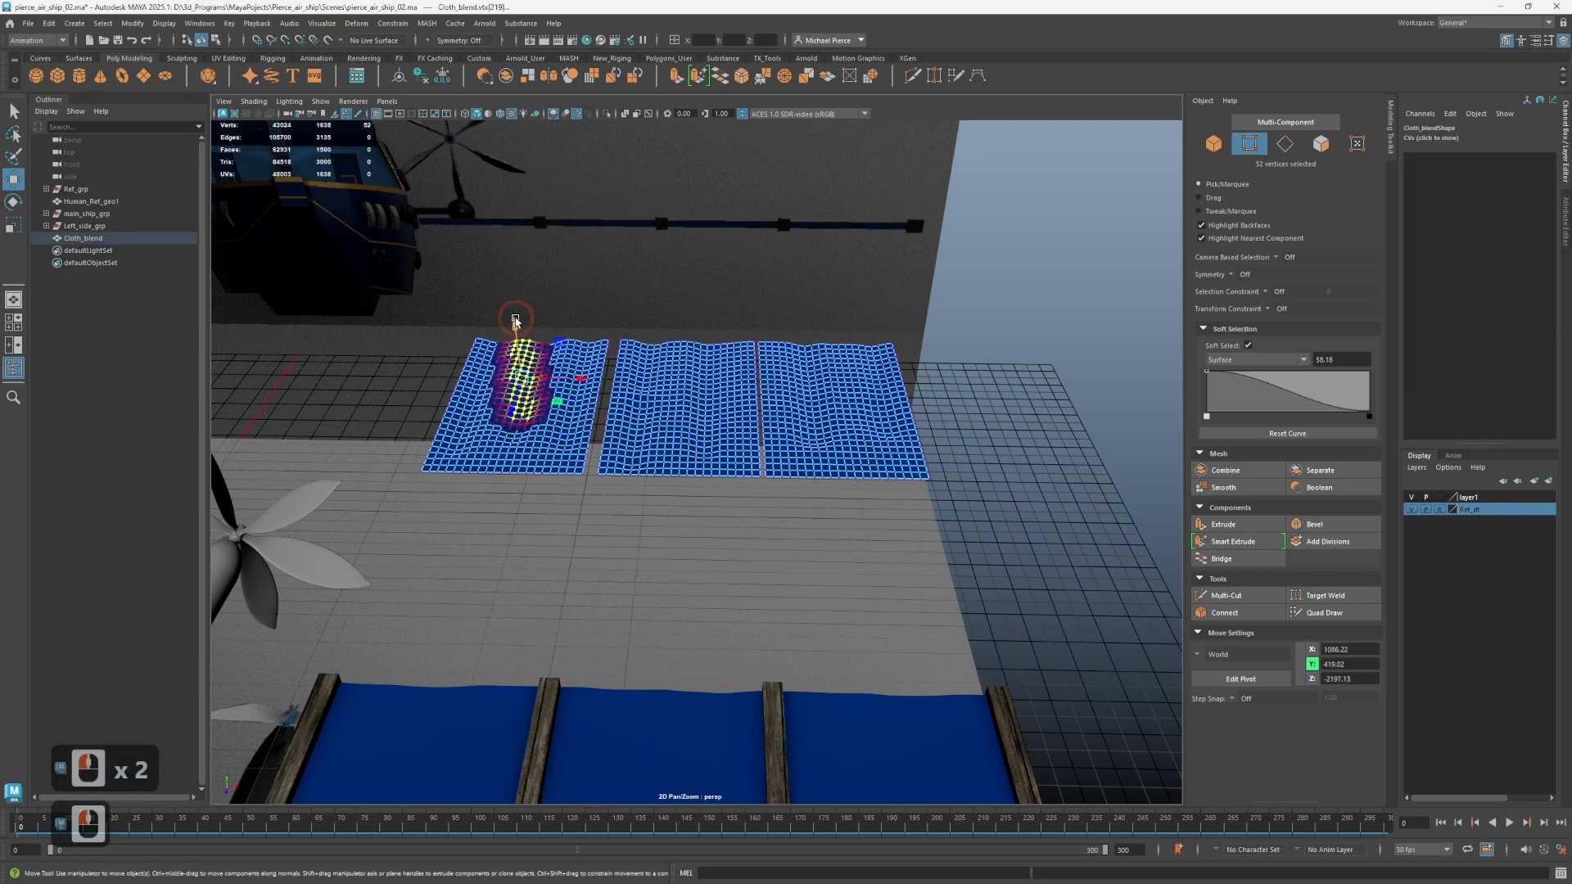
{"action": "middle_click_drag", "start_coordinate": [516, 320], "coordinate": [514, 319]}
{"action": "left_click_drag", "start_coordinate": [513, 318], "coordinate": [514, 319]}
Undo the trial edit of a vertex patch on the middle cloth panel and widen the Soft Select falloff radius to 176.48.
{"action": "left_click_drag", "start_coordinate": [642, 322], "coordinate": [710, 416]}
{"action": "left_click_drag", "start_coordinate": [674, 323], "coordinate": [704, 382]}
{"action": "key", "text": "ctrl+z"}
{"action": "key", "text": "b"}
{"action": "key", "text": "v"}
{"action": "key", "text": "ctrl+z"}
{"action": "key", "text": "v"}
{"action": "middle_click_drag", "start_coordinate": [704, 414], "coordinate": [670, 378]}
{"action": "key", "text": "ctrl+z"}
{"action": "key", "text": "b"}
{"action": "key", "text": "b"}
Select vertex patches along the middle cloth panel and raise its centre into a soft bulge.
{"action": "left_click", "coordinate": [665, 292]}
{"action": "left_click_drag", "start_coordinate": [672, 330], "coordinate": [706, 439]}
{"action": "left_click", "coordinate": [687, 343]}
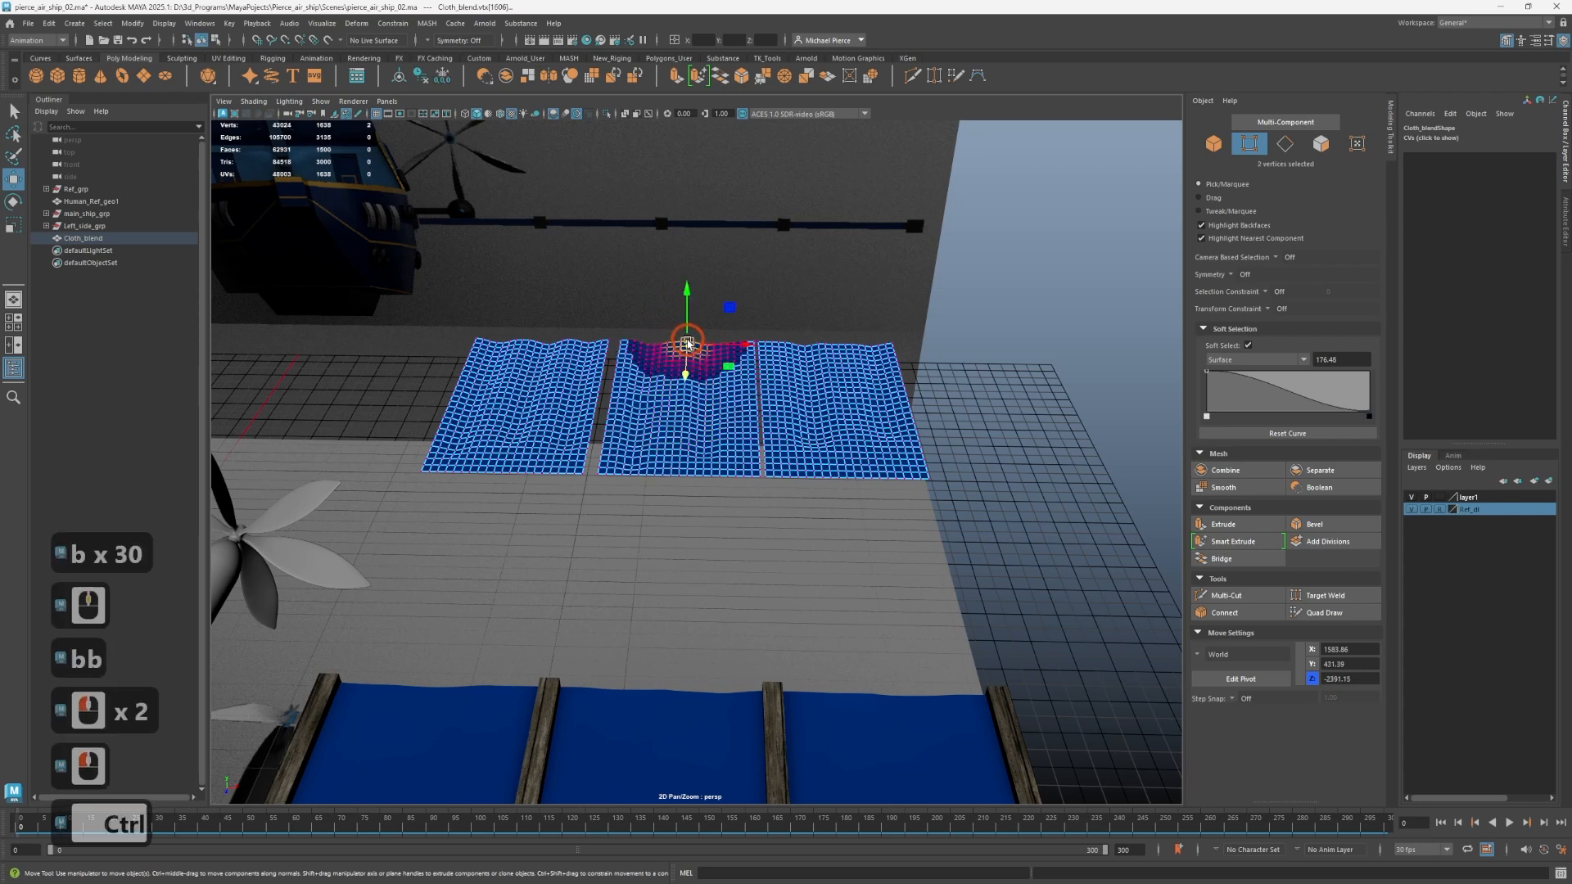
{"action": "left_click_drag", "start_coordinate": [663, 285], "coordinate": [686, 400]}
{"action": "left_click_drag", "start_coordinate": [665, 321], "coordinate": [656, 309]}
{"action": "mouse_move", "coordinate": [814, 326]}
{"action": "left_mouse_down"}
{"action": "mouse_move", "coordinate": [834, 426]}
{"action": "mouse_move", "coordinate": [820, 321]}
{"action": "left_mouse_up"}
{"action": "left_click_drag", "start_coordinate": [671, 325], "coordinate": [693, 409]}
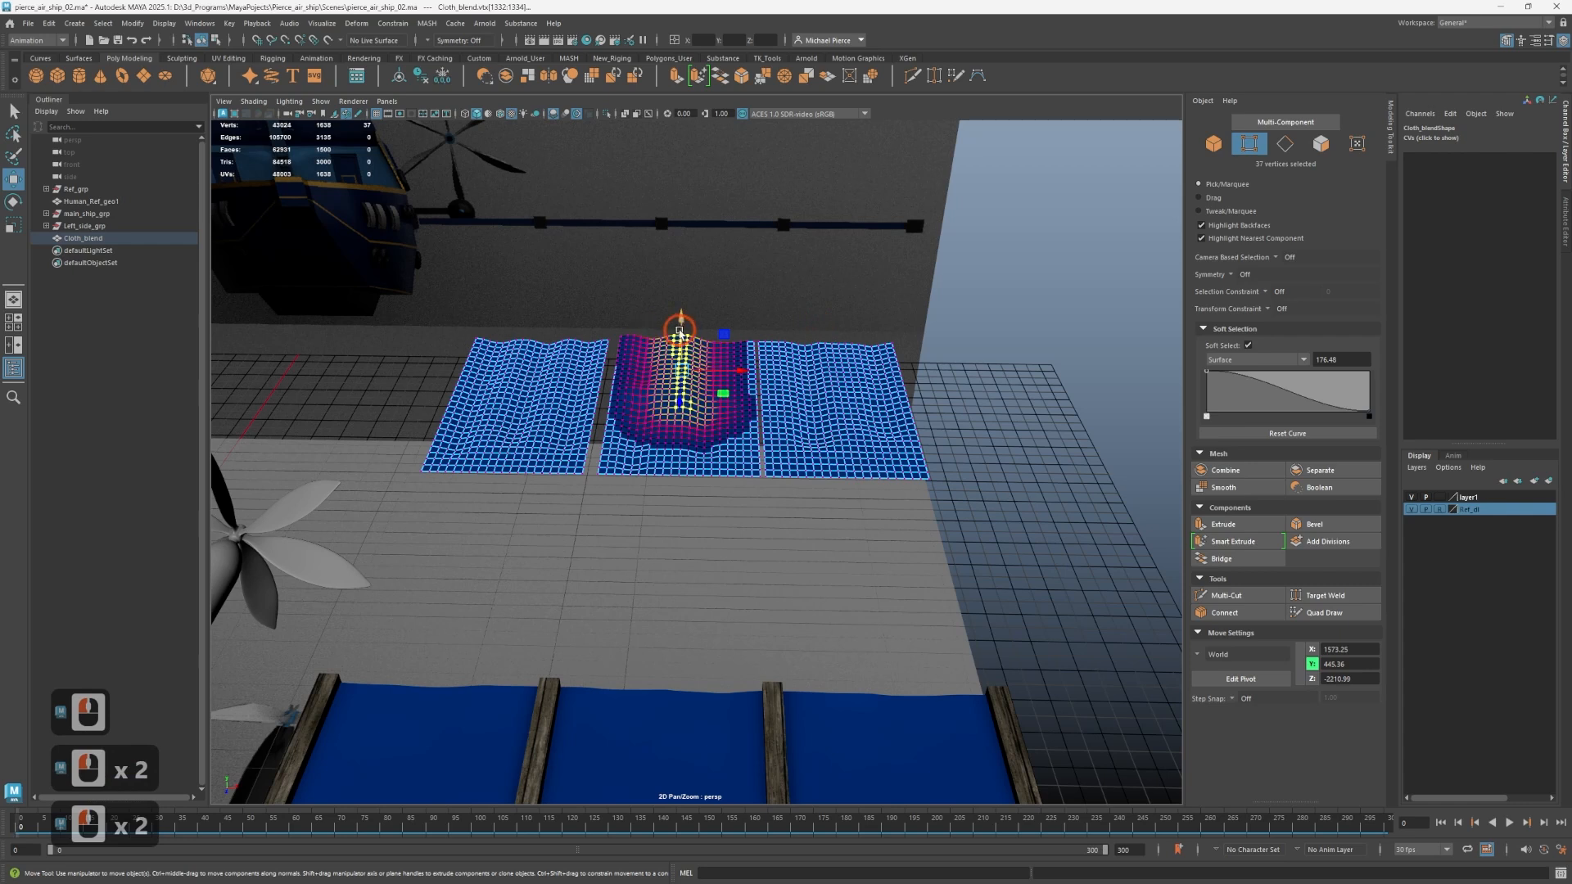
{"action": "left_click_drag", "start_coordinate": [681, 322], "coordinate": [690, 317]}
Undo the farthest-panel selection and the last raise, and lower the middle panel's central vertices into a dip.
{"action": "left_click_drag", "start_coordinate": [537, 330], "coordinate": [576, 412]}
{"action": "left_click_drag", "start_coordinate": [805, 425], "coordinate": [774, 364], "text": "alt"}
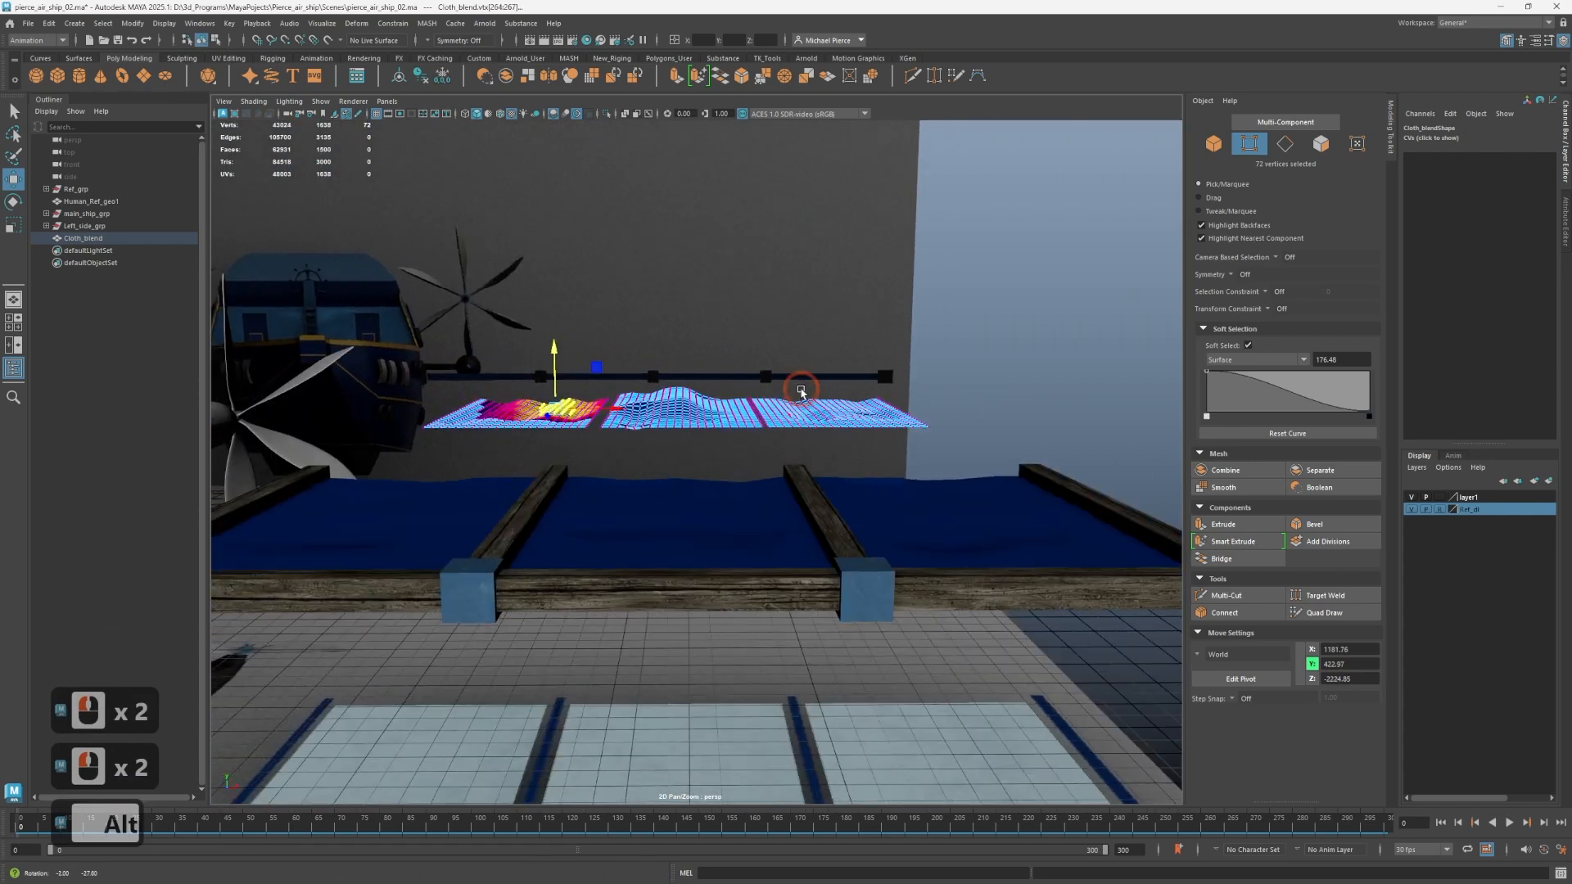
{"action": "key", "text": "ctrl+z"}
{"action": "key", "text": "ctrl+z"}
{"action": "left_click_drag", "start_coordinate": [678, 337], "coordinate": [679, 349]}
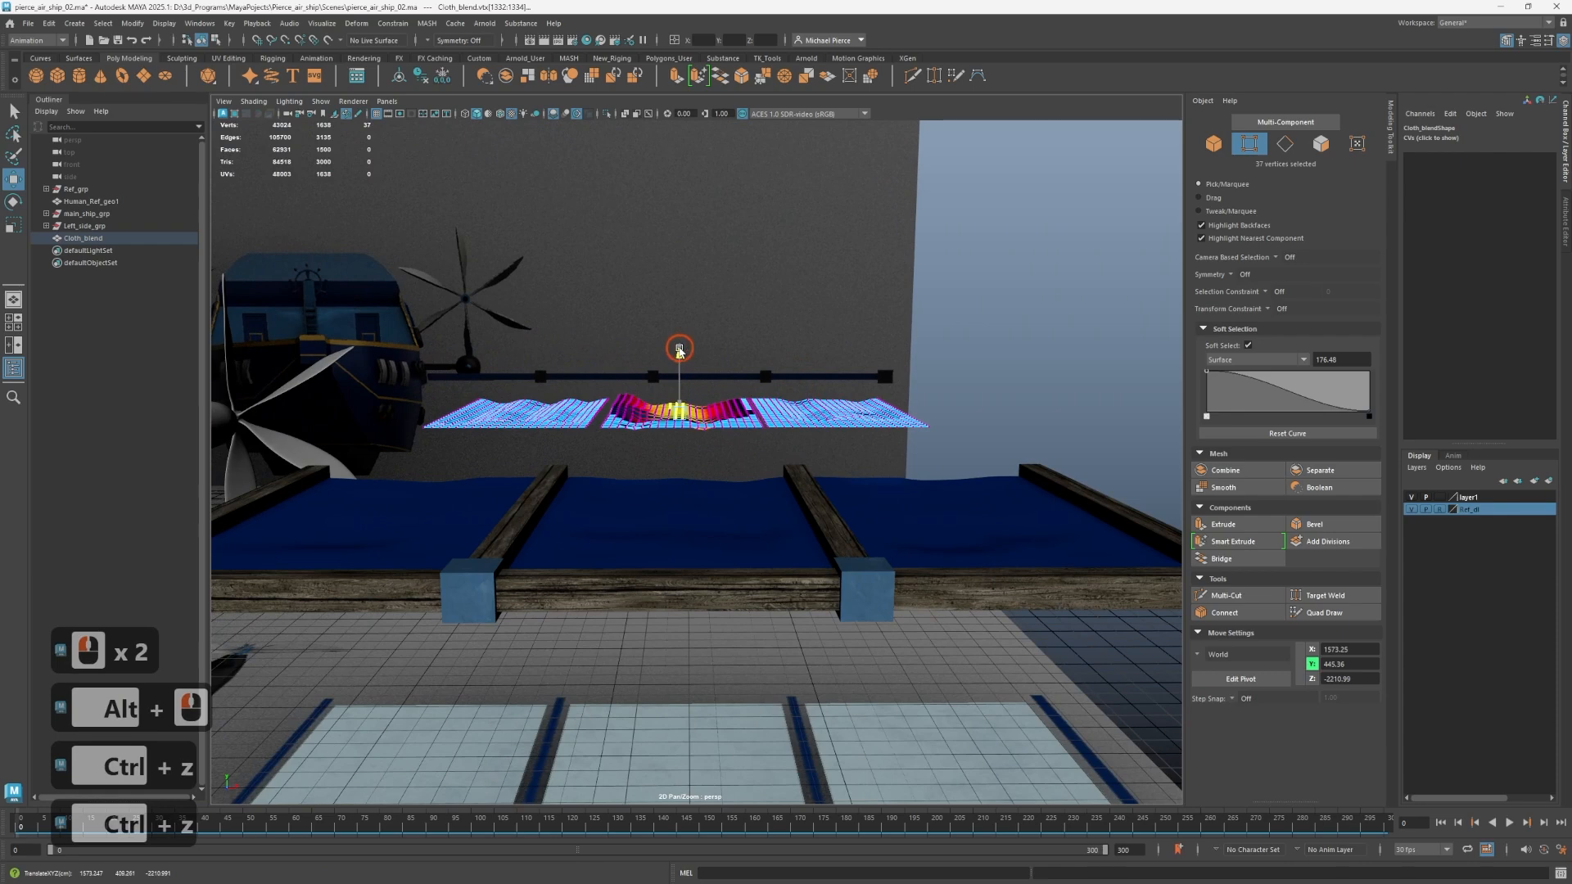
Select a few vertices on the farthest cloth panel, adjust their height with soft falloff and clear the selection.
{"action": "left_click", "coordinate": [507, 346]}
{"action": "left_click_drag", "start_coordinate": [546, 349], "coordinate": [558, 405]}
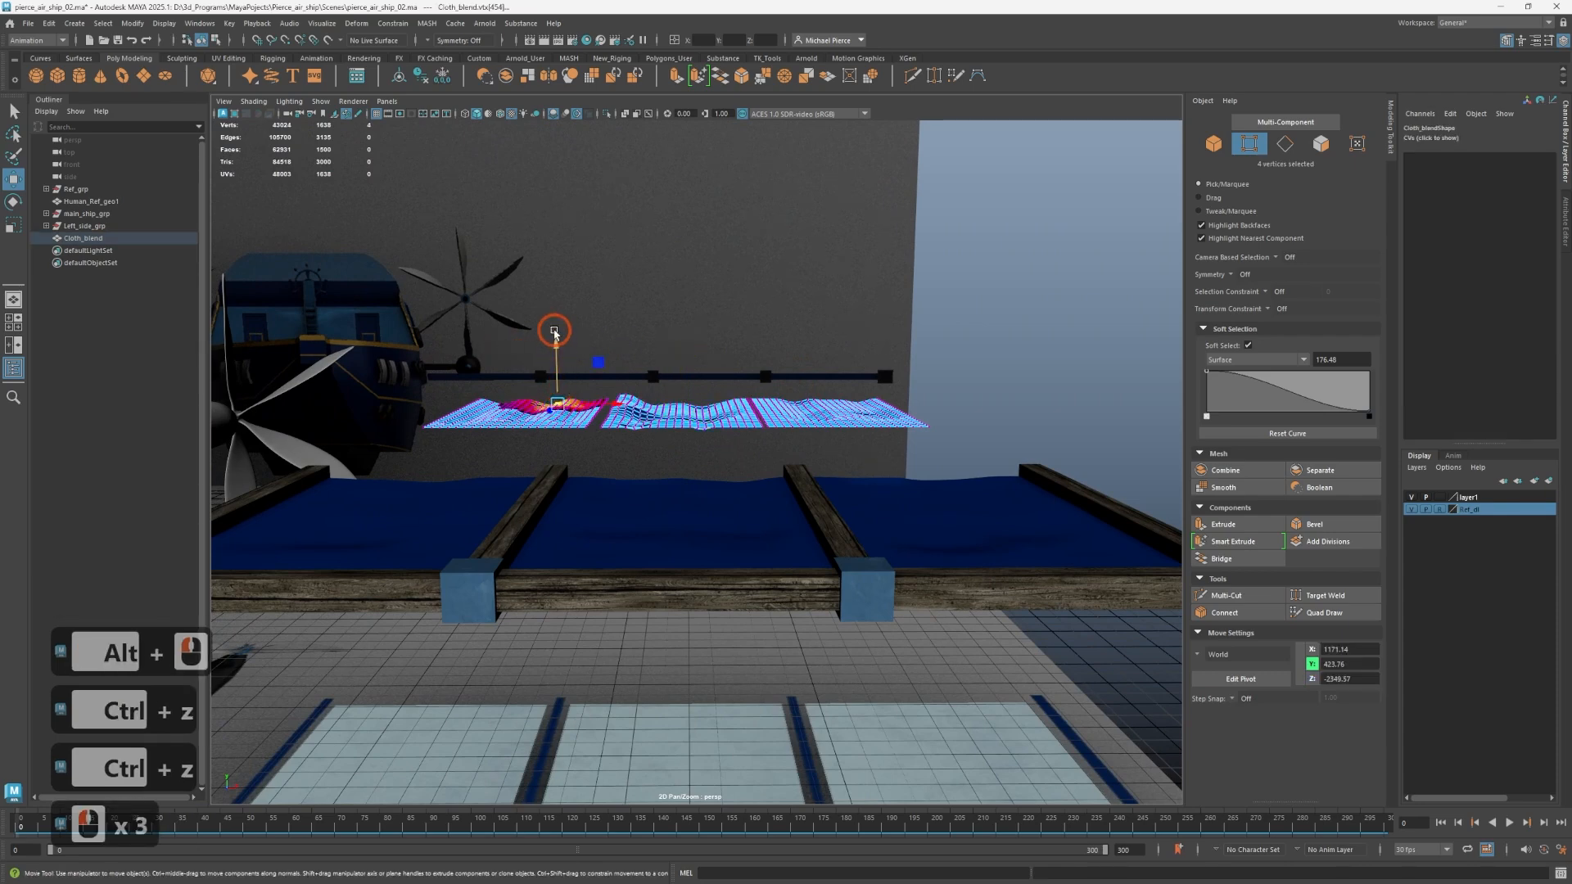
{"action": "left_click_drag", "start_coordinate": [555, 332], "coordinate": [674, 438]}
{"action": "double_click", "coordinate": [516, 364]}
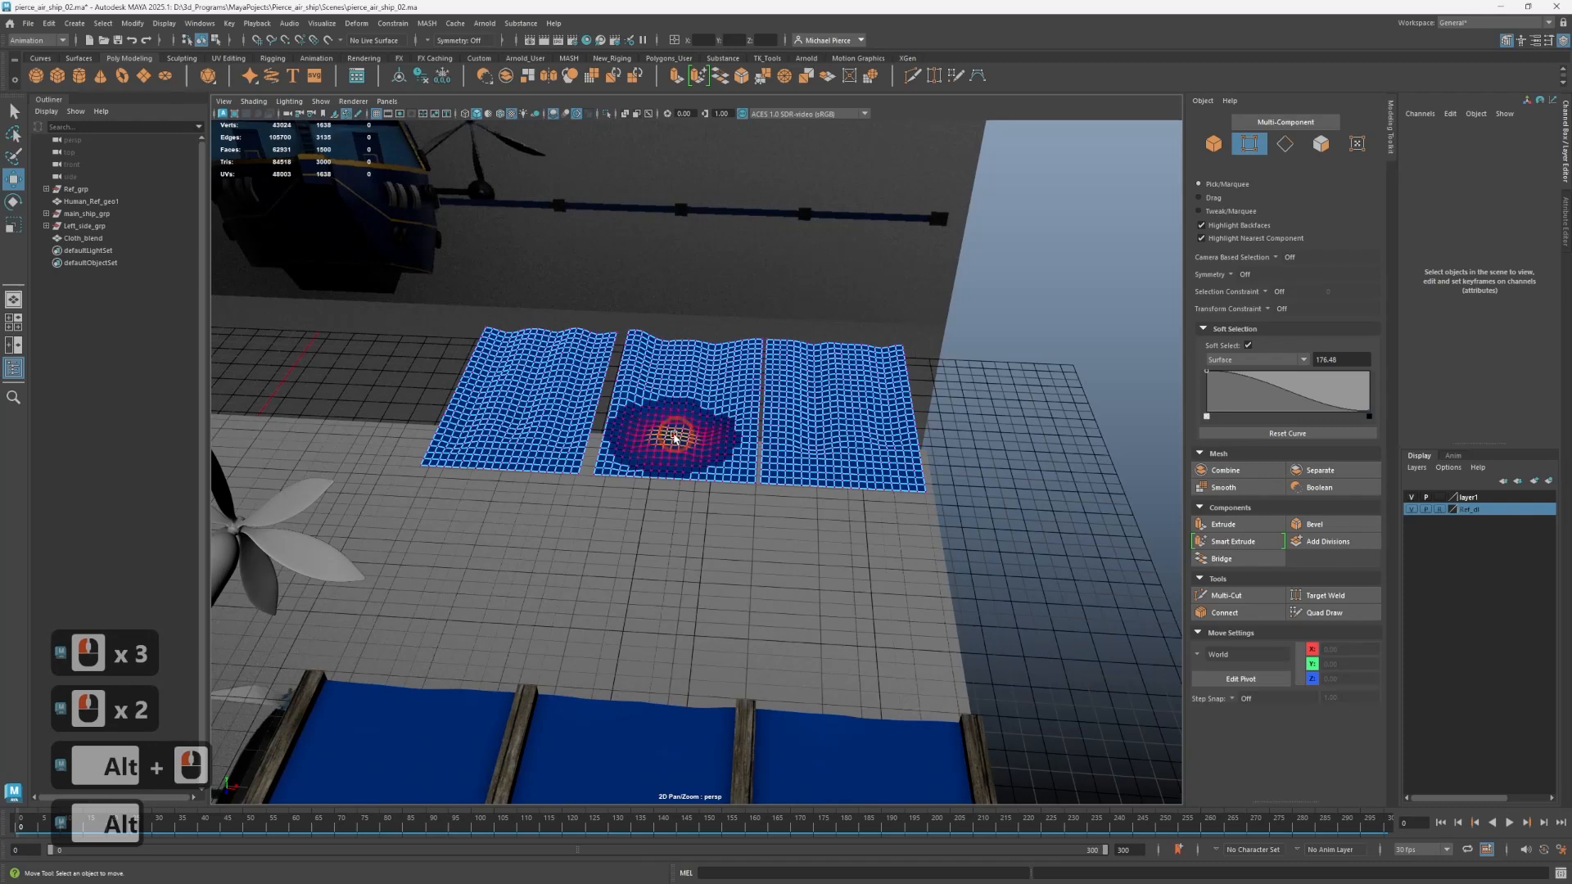
Return to object mode, select Cloth_blend followed by the wing cloth Cloth_geo_04, and create a blend shape deformer.
{"action": "right_click_drag", "start_coordinate": [674, 437], "coordinate": [739, 385]}
{"action": "scroll", "coordinate": [842, 474], "scroll_direction": "down", "scroll_amount": 2}
{"action": "left_click_drag", "start_coordinate": [842, 474], "coordinate": [680, 455], "text": "alt"}
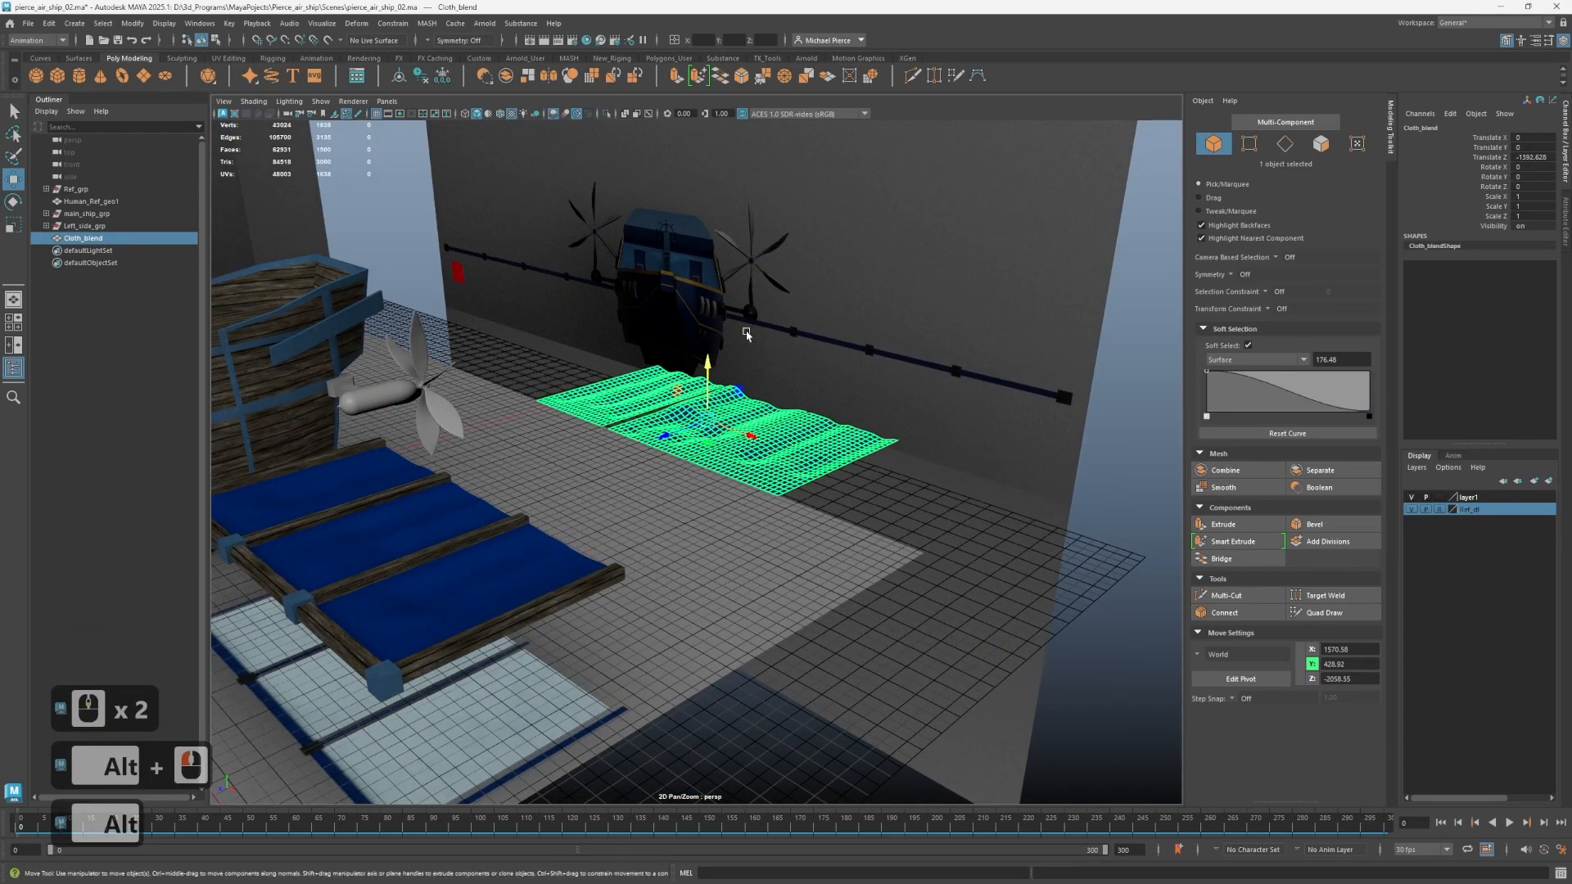
{"action": "left_click", "coordinate": [411, 519], "text": "shift"}
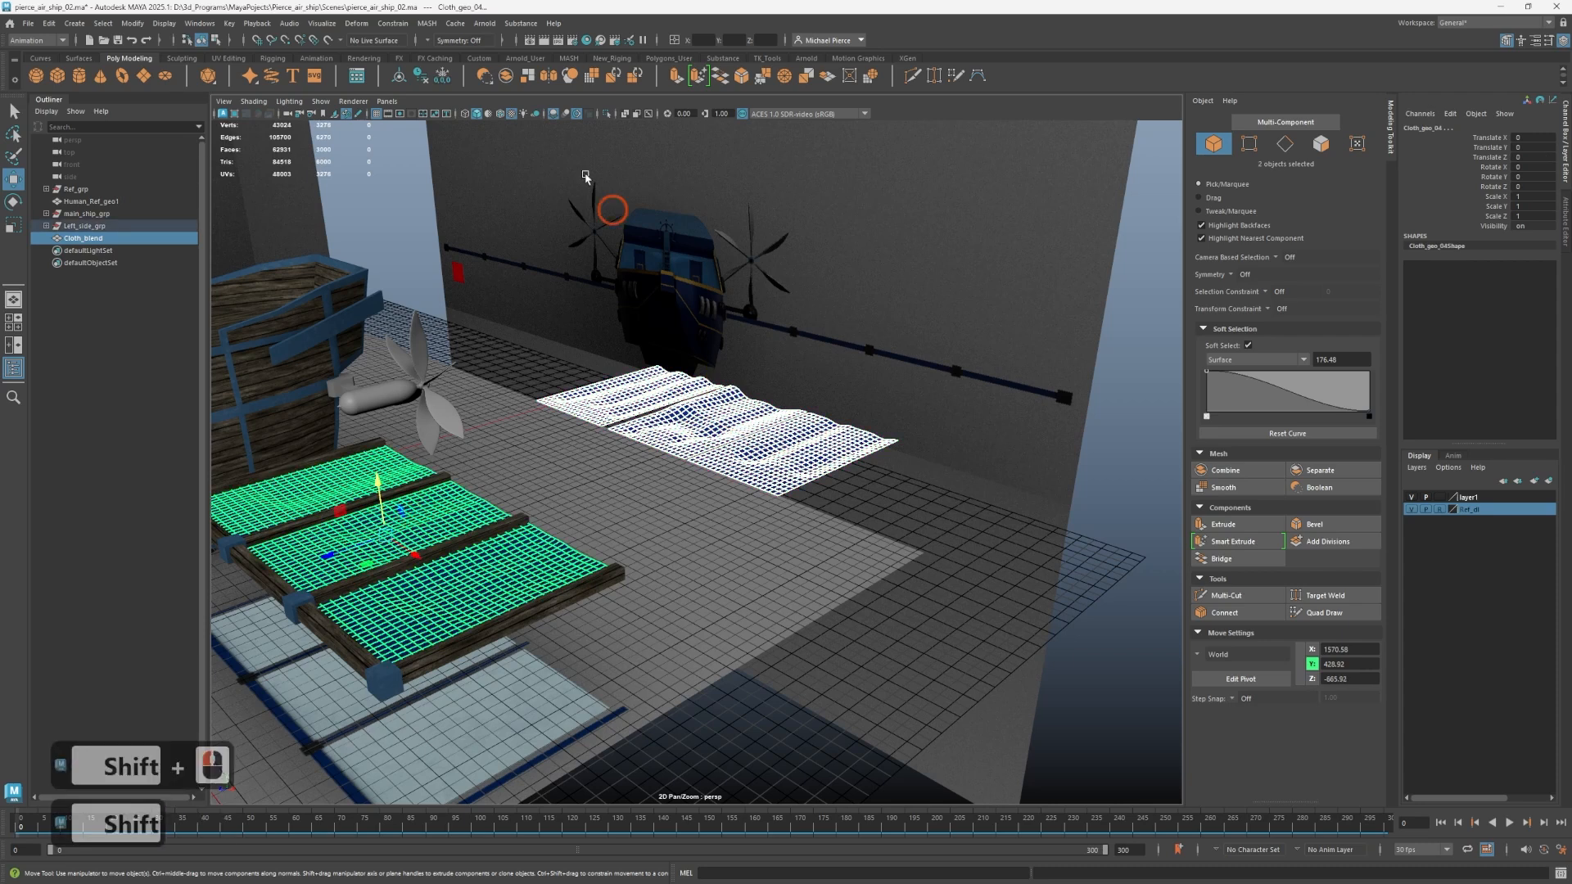
{"action": "left_click", "coordinate": [360, 28]}
{"action": "left_click", "coordinate": [381, 45]}
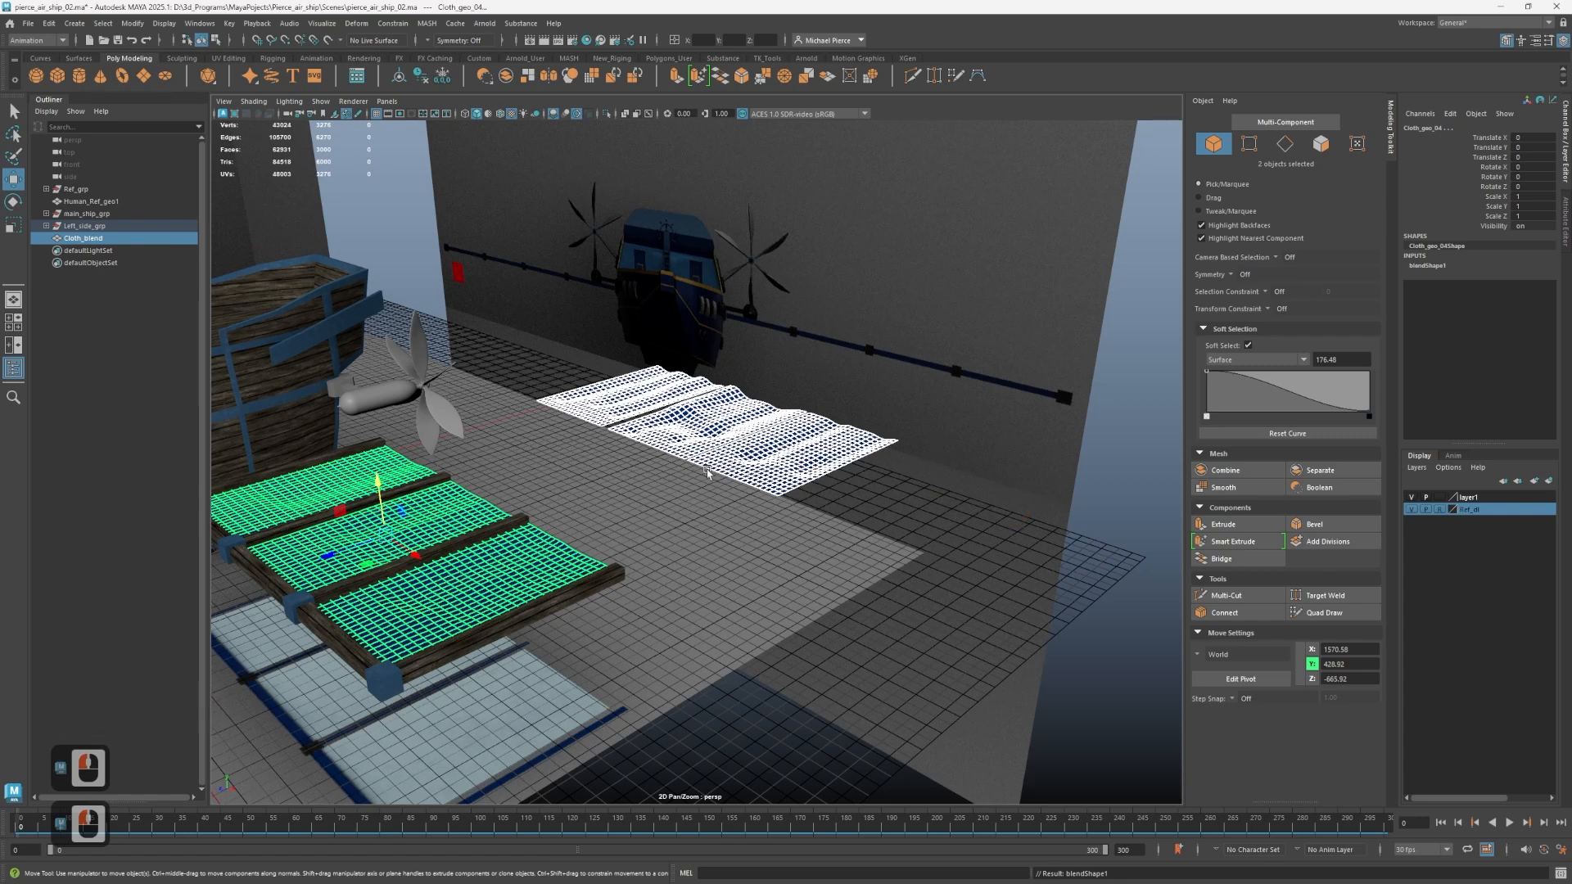
Test the blend shape on Cloth_geo_04 by varying its Cloth_blend weight between 0 and 1.
{"action": "left_click", "coordinate": [521, 565]}
{"action": "left_click", "coordinate": [1429, 265]}
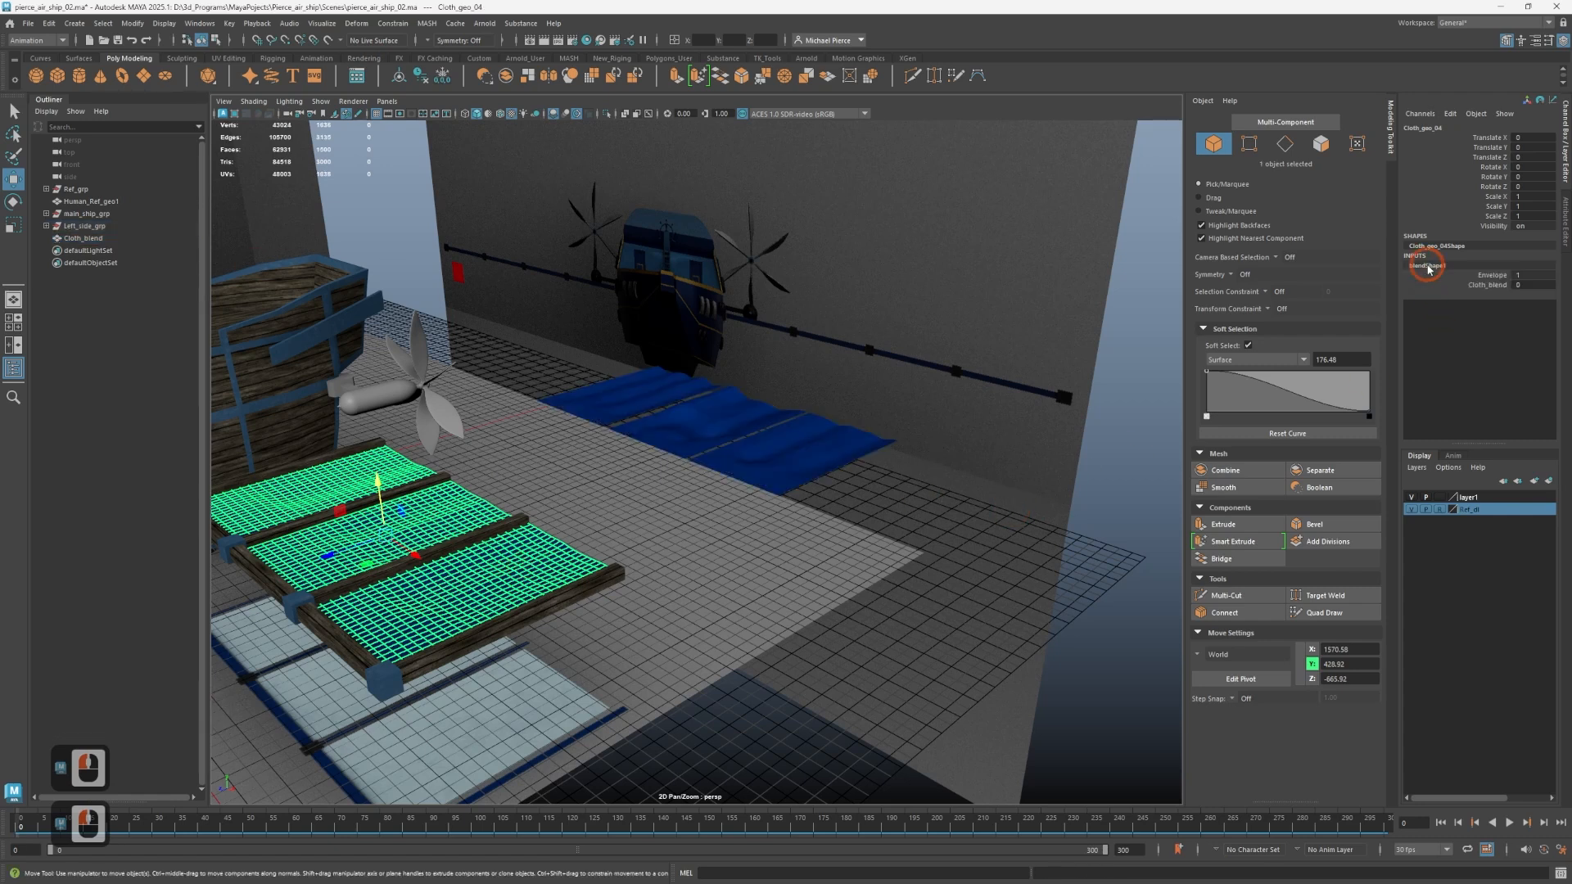
{"action": "left_click", "coordinate": [1489, 285]}
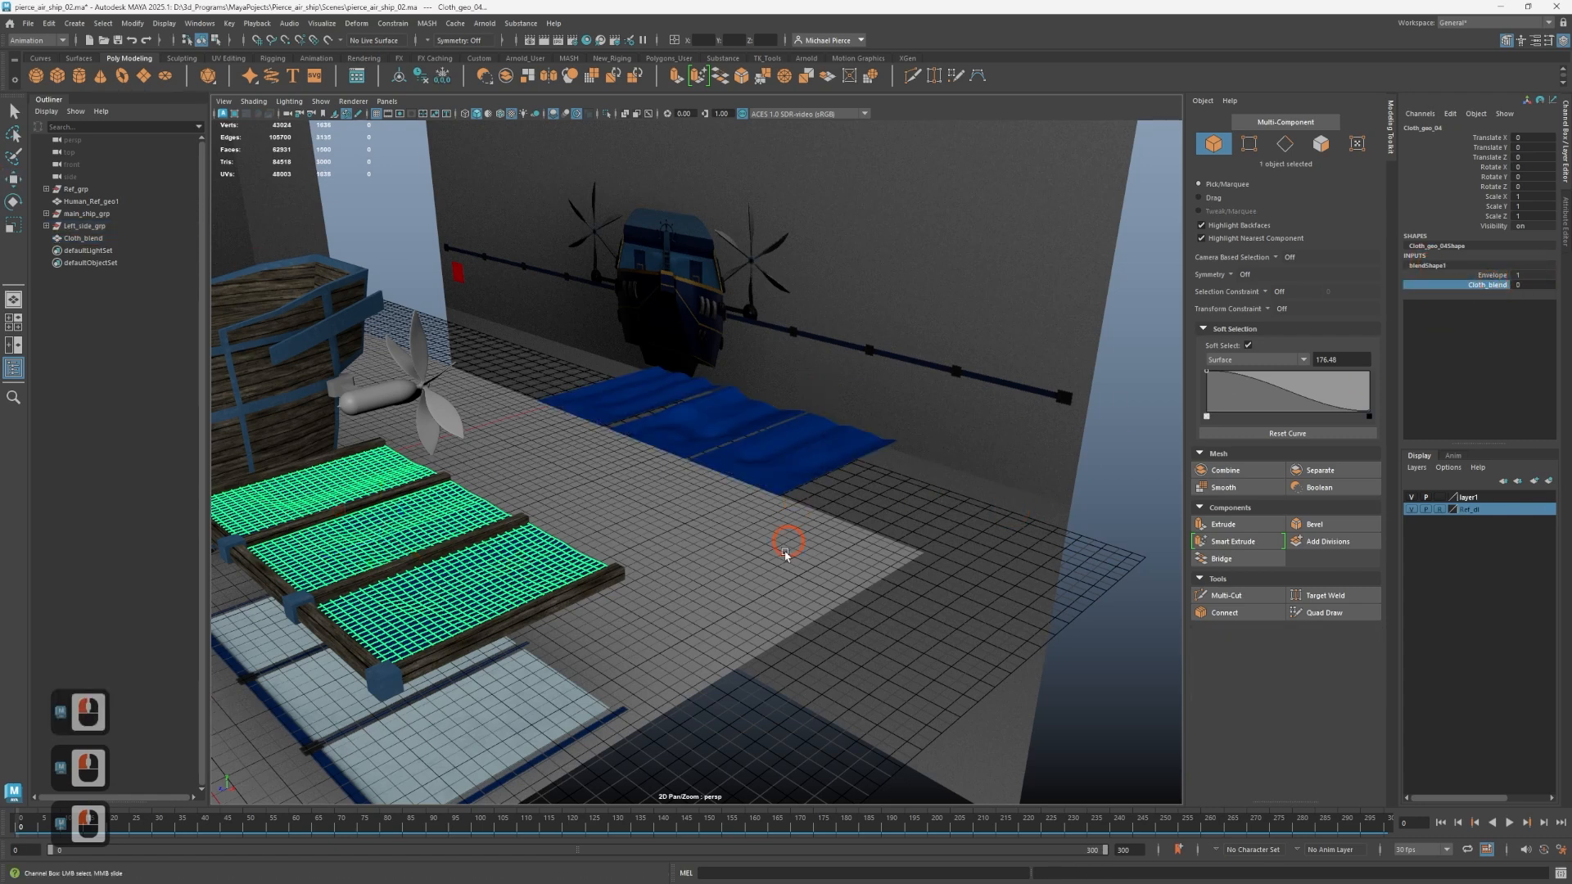
{"action": "middle_click_drag", "start_coordinate": [787, 554], "coordinate": [849, 477]}
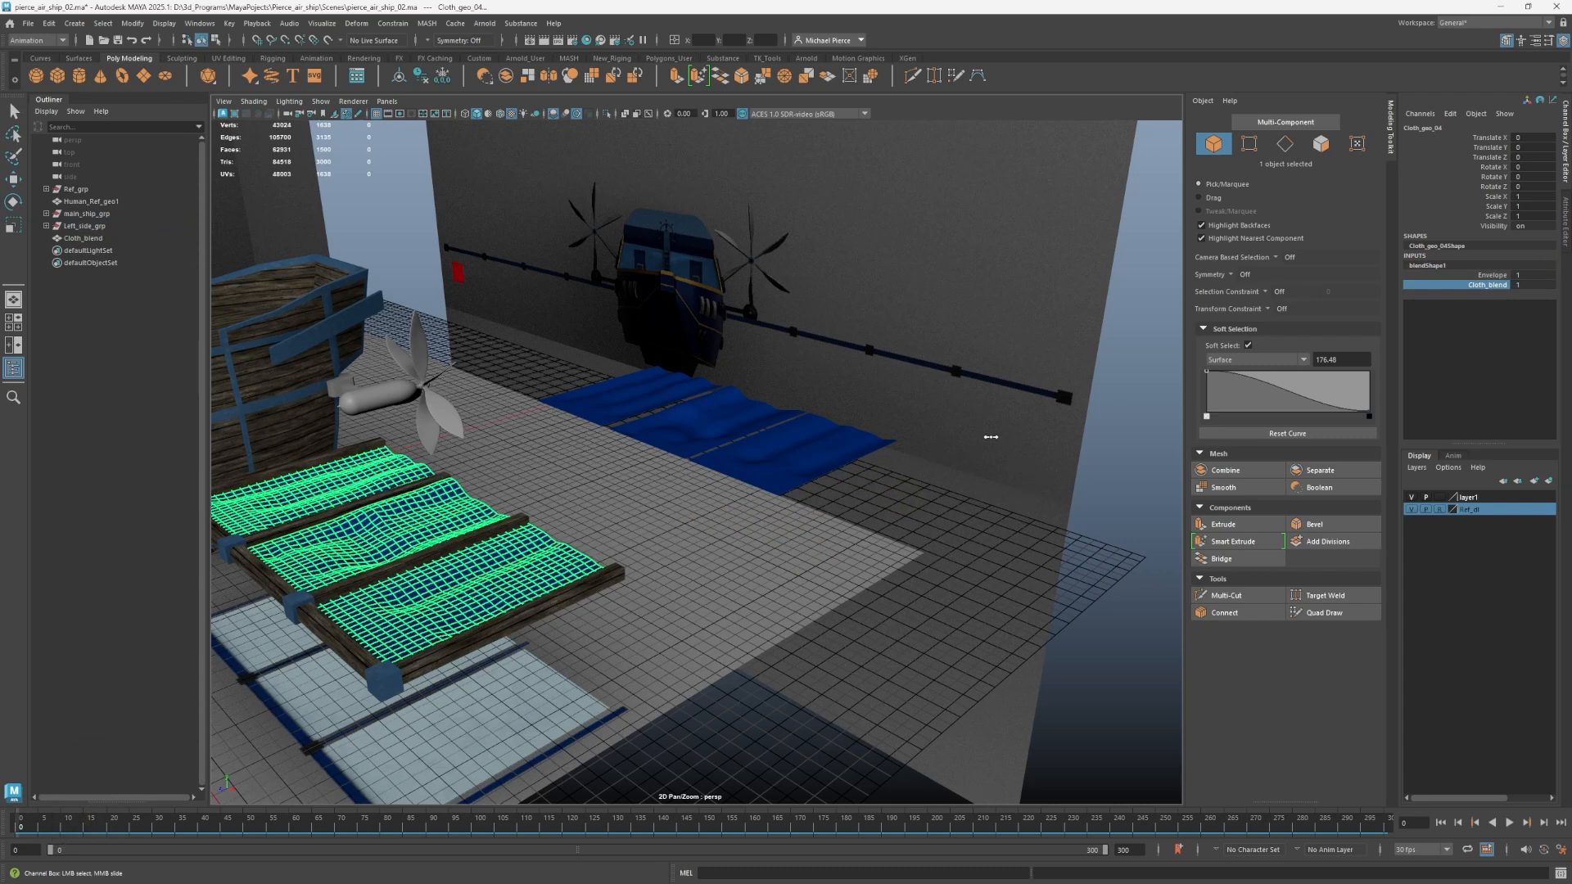
{"action": "middle_click_drag", "start_coordinate": [990, 437], "coordinate": [1046, 408]}
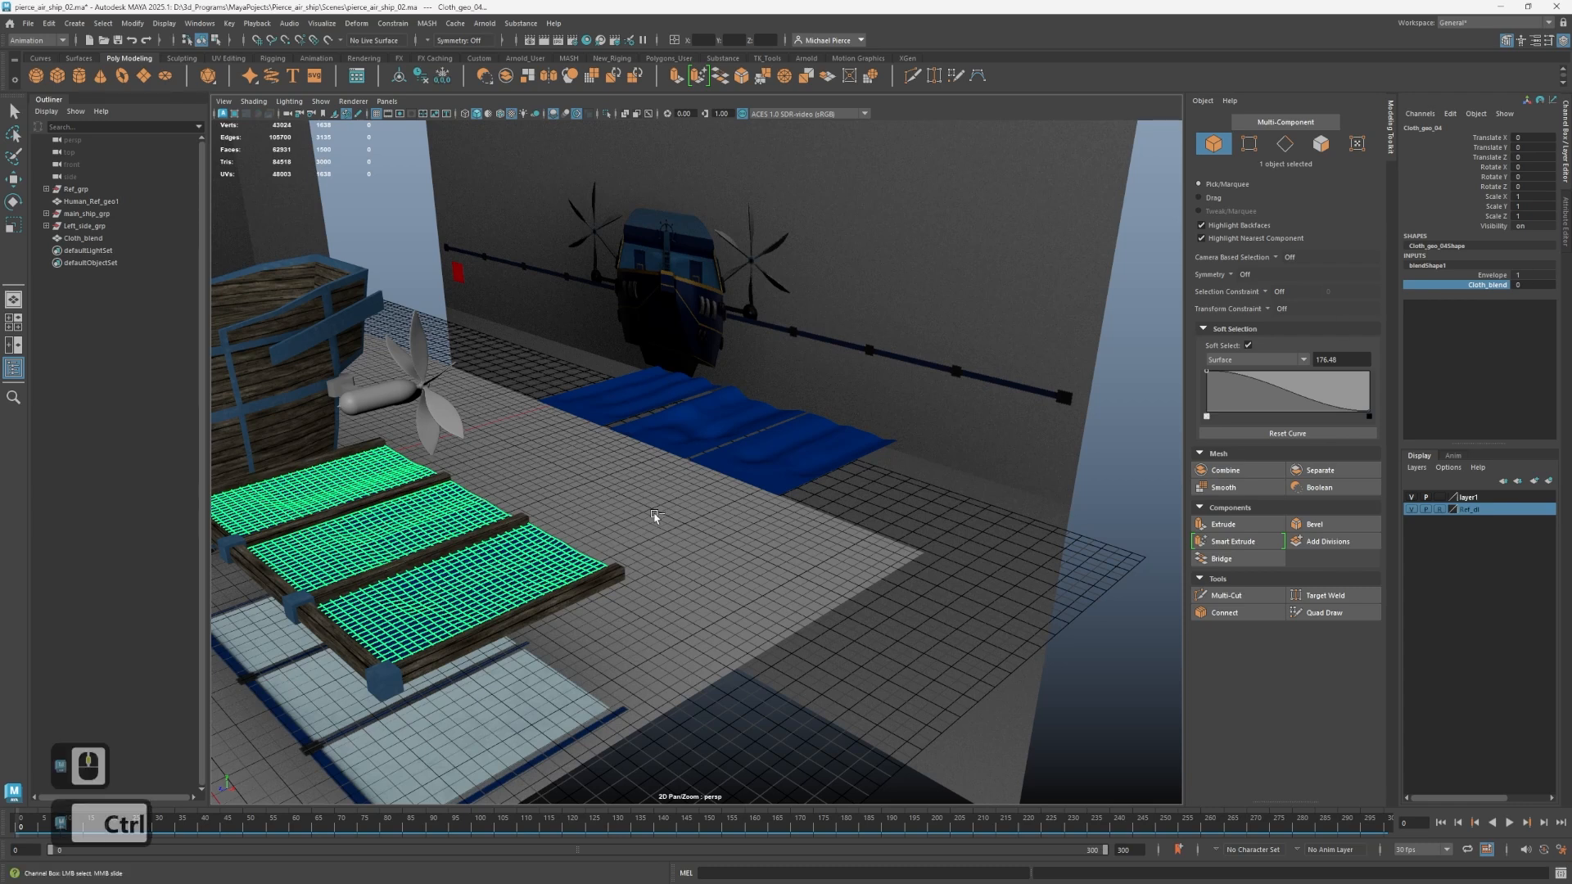
Try a Cloth_blend weight of 0.26, examine the wing cloth's deformation against its beams, and reset the weight to 0.
{"action": "middle_click_drag", "start_coordinate": [650, 519], "coordinate": [729, 483], "text": "ctrl"}
{"action": "left_click_drag", "start_coordinate": [760, 532], "coordinate": [524, 509], "text": "alt"}
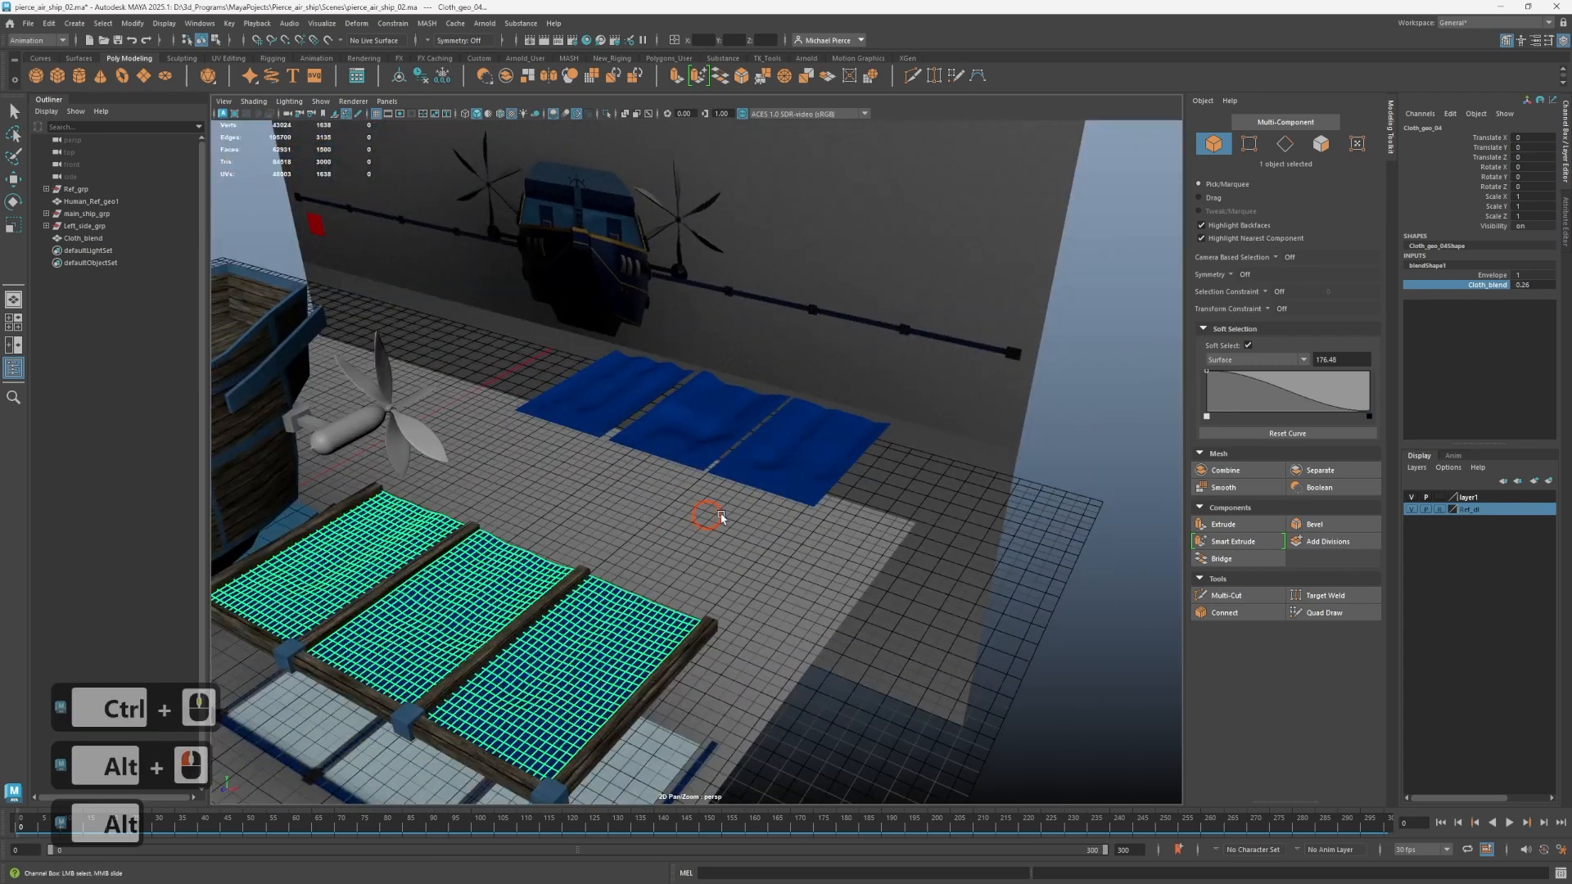
{"action": "middle_click_drag", "start_coordinate": [720, 519], "coordinate": [1028, 487], "text": "alt"}
{"action": "left_click_drag", "start_coordinate": [639, 512], "coordinate": [863, 450], "text": "alt"}
{"action": "middle_click_drag", "start_coordinate": [755, 525], "coordinate": [819, 512], "text": "alt"}
{"action": "scroll", "coordinate": [818, 512], "scroll_direction": "up", "scroll_amount": 3, "text": "alt"}
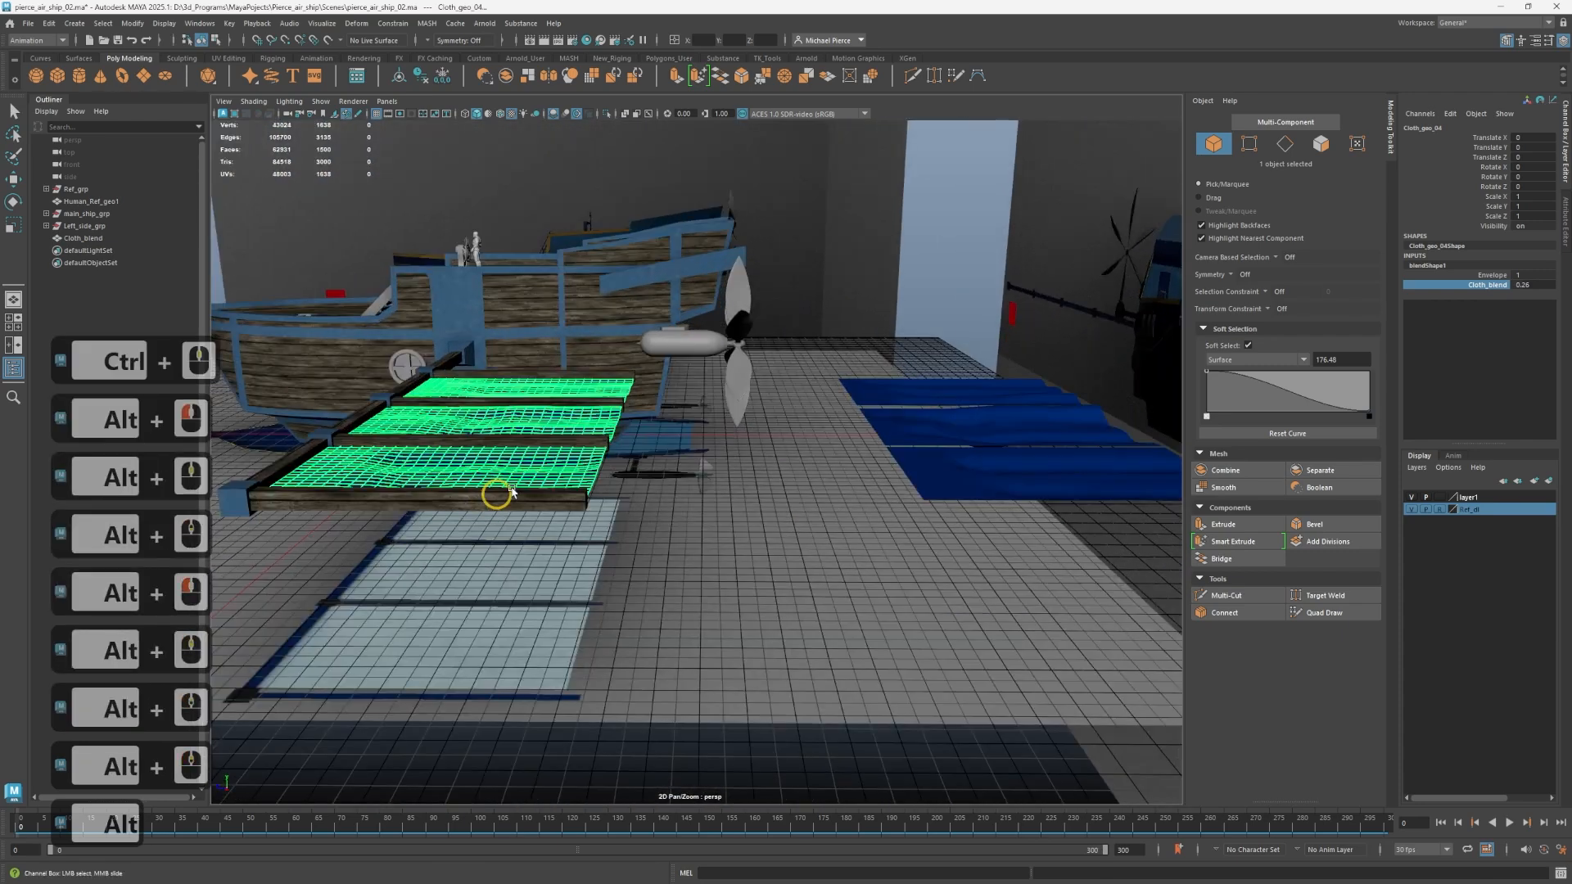
{"action": "left_click_drag", "start_coordinate": [497, 494], "coordinate": [610, 469], "text": "alt"}
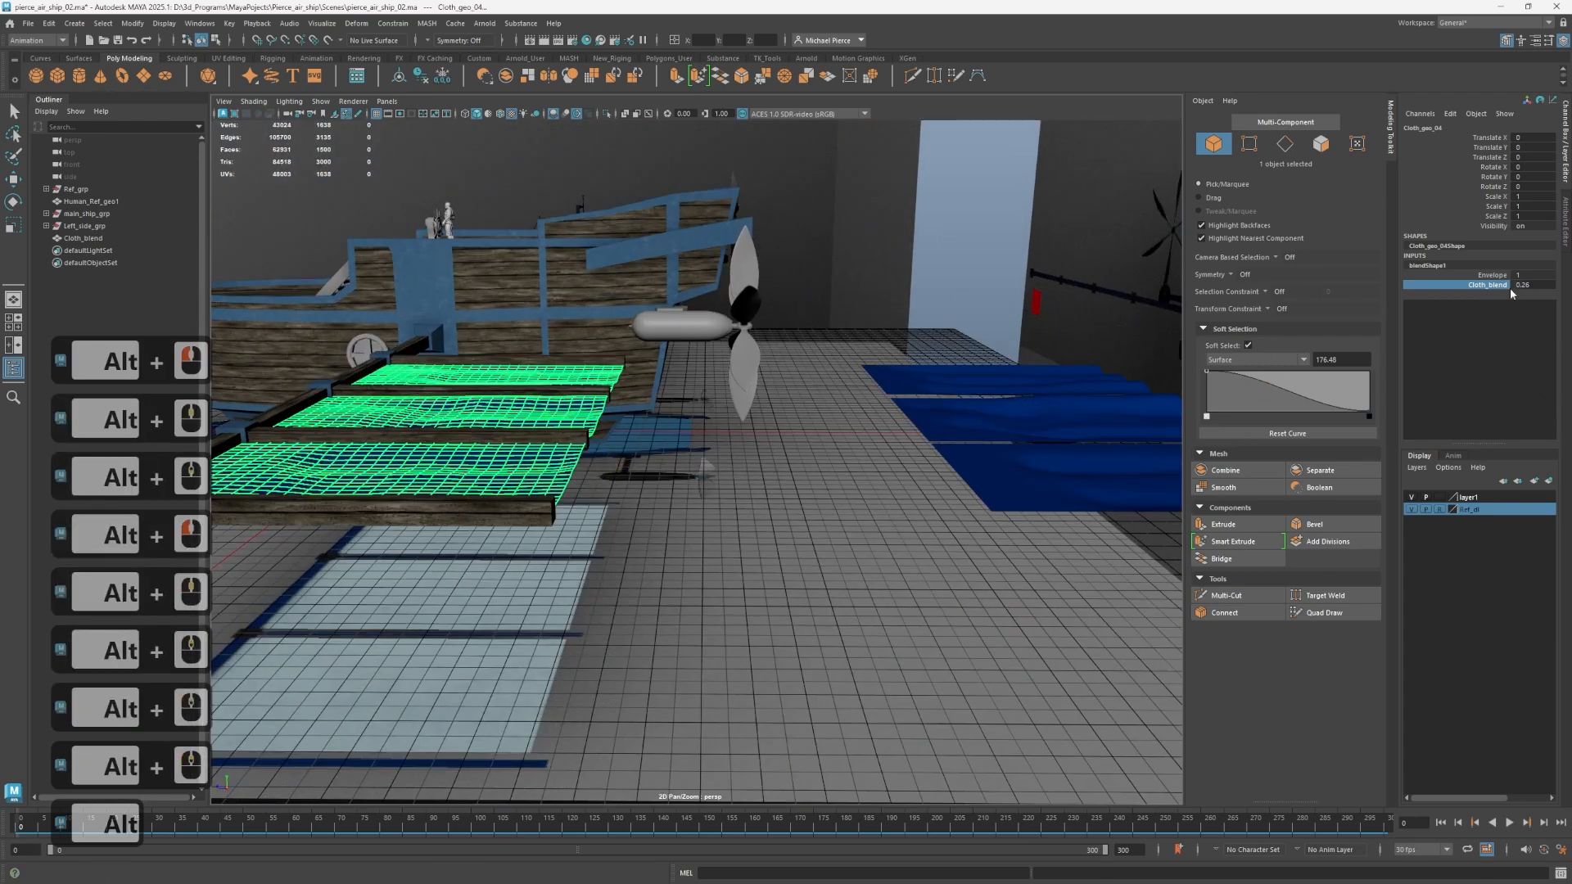
{"action": "type", "text": "0"}
Select Cloth_blend, reselect the wing cloth Cloth_geo_04 and open the Edit commands.
{"action": "left_click", "coordinate": [1014, 373]}
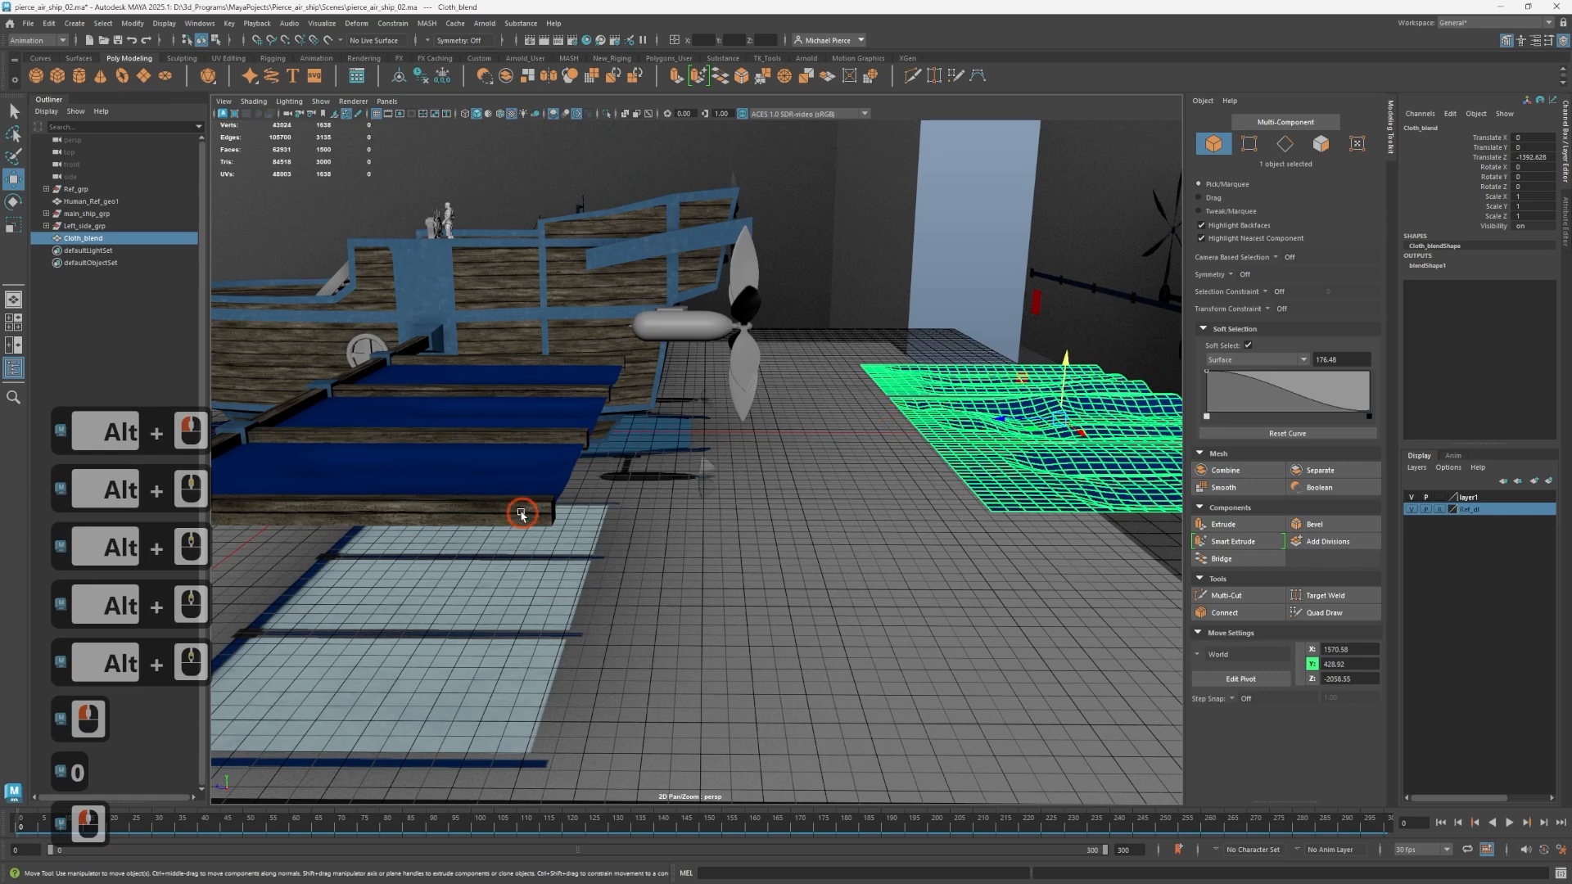
{"action": "left_click", "coordinate": [508, 486]}
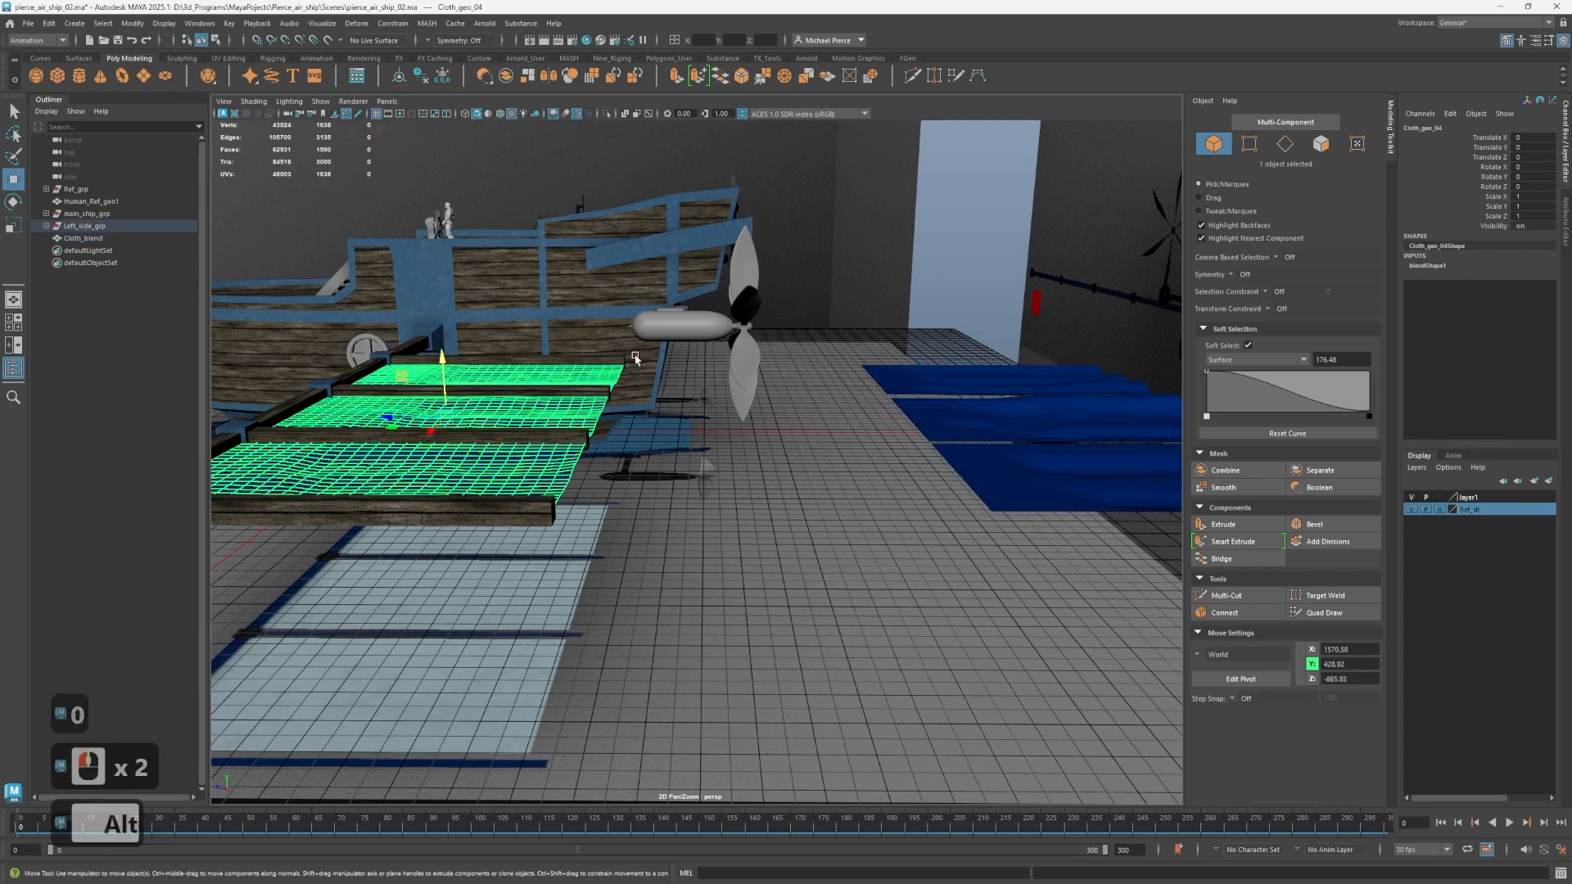
{"action": "left_click_drag", "start_coordinate": [806, 558], "coordinate": [827, 610], "text": "alt"}
{"action": "left_click", "coordinate": [49, 23]}
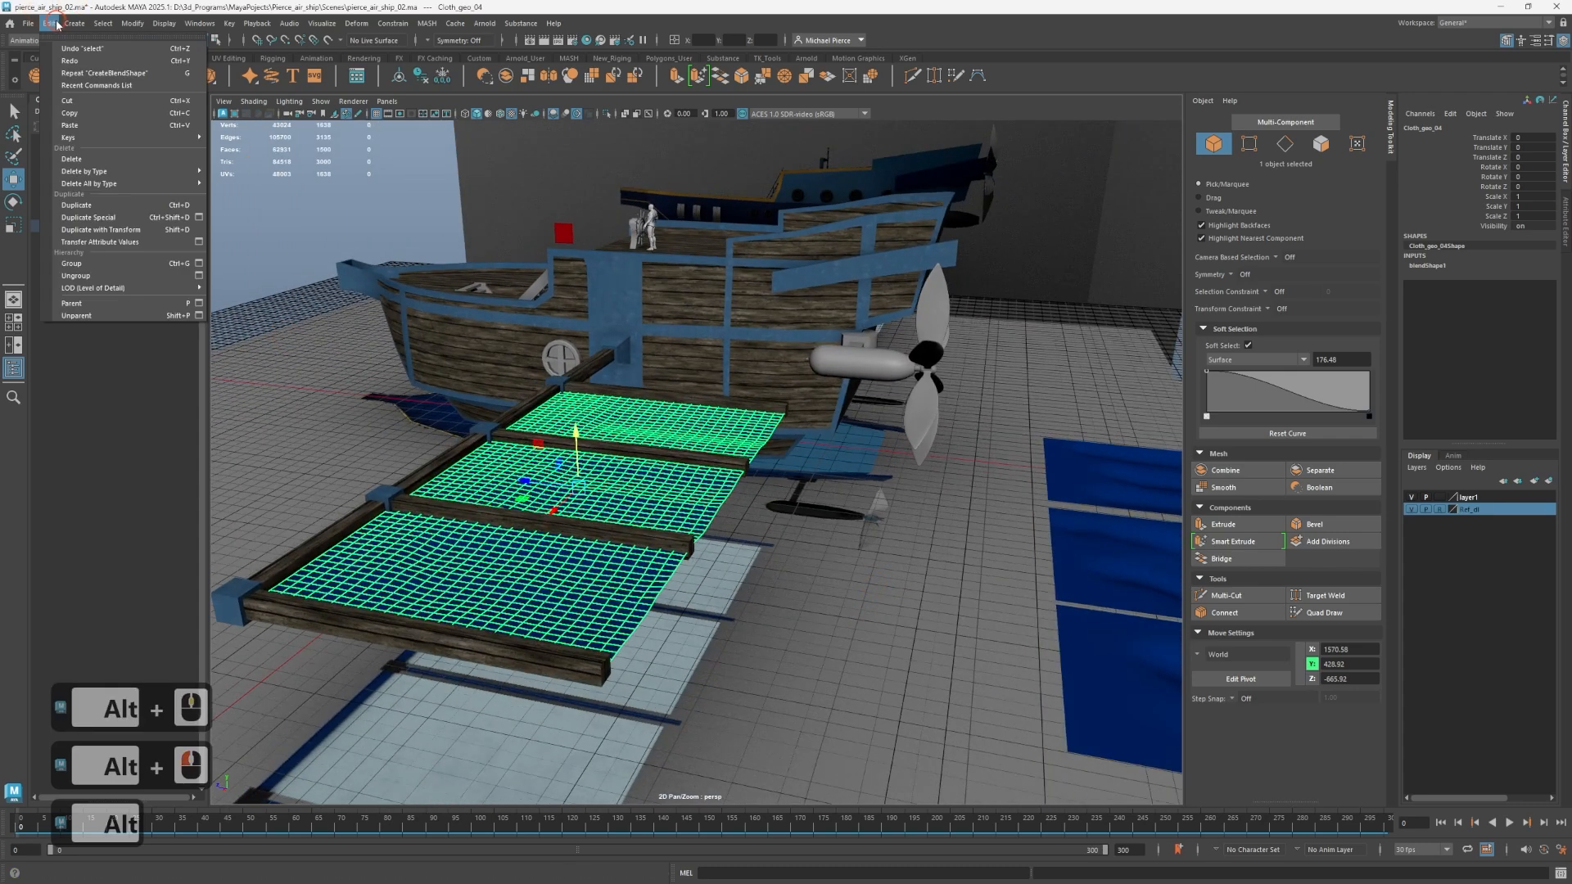
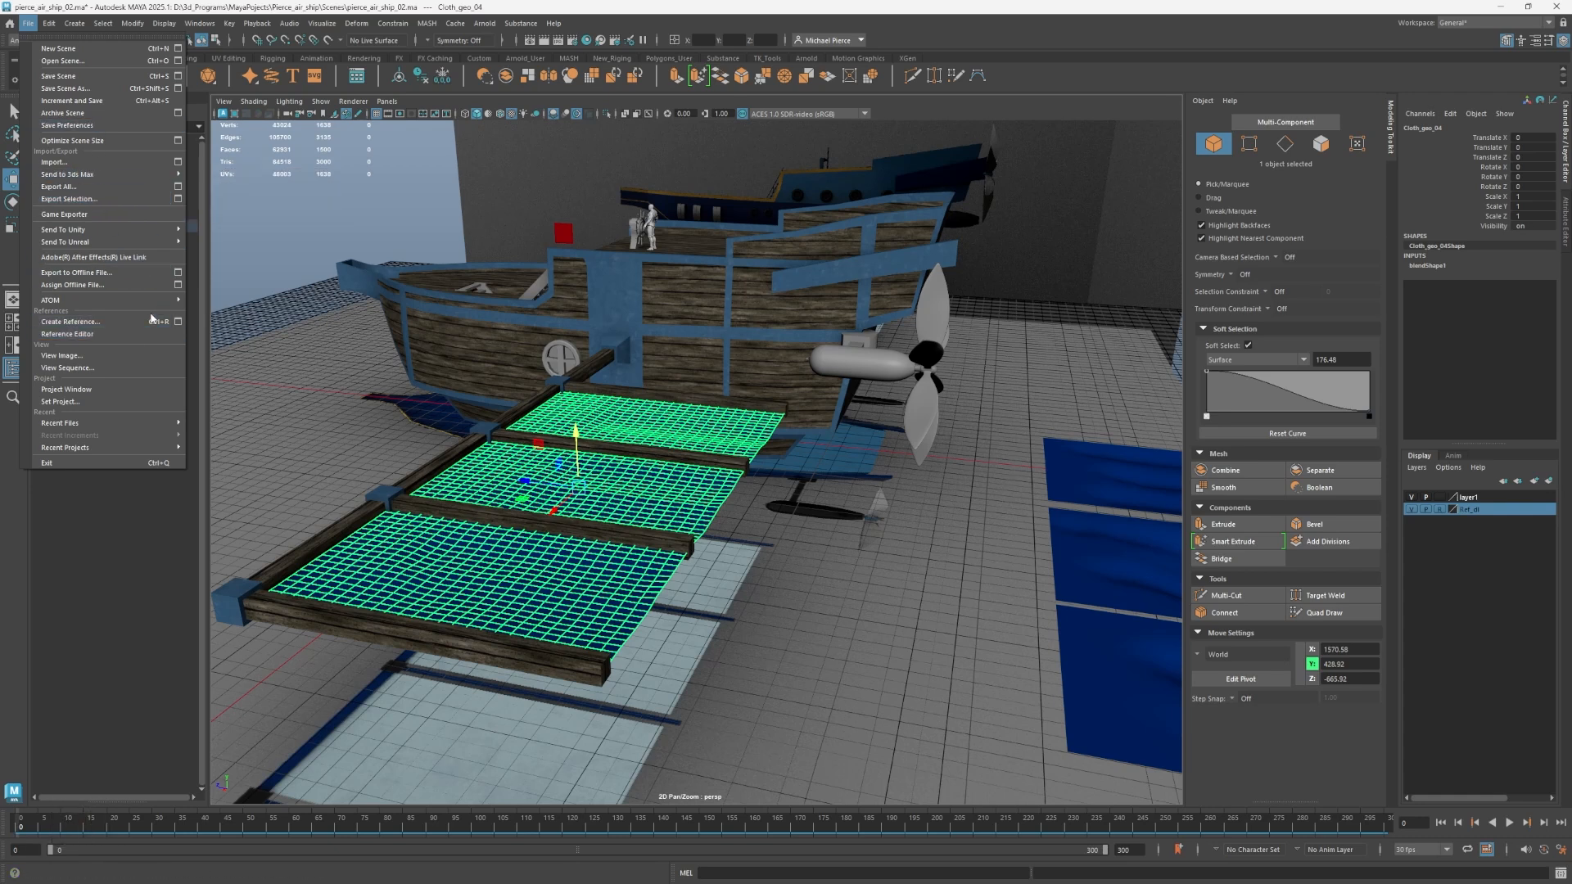
{"action": "left_click", "coordinate": [57, 27]}
{"action": "mouse_move", "coordinate": [129, 184]}
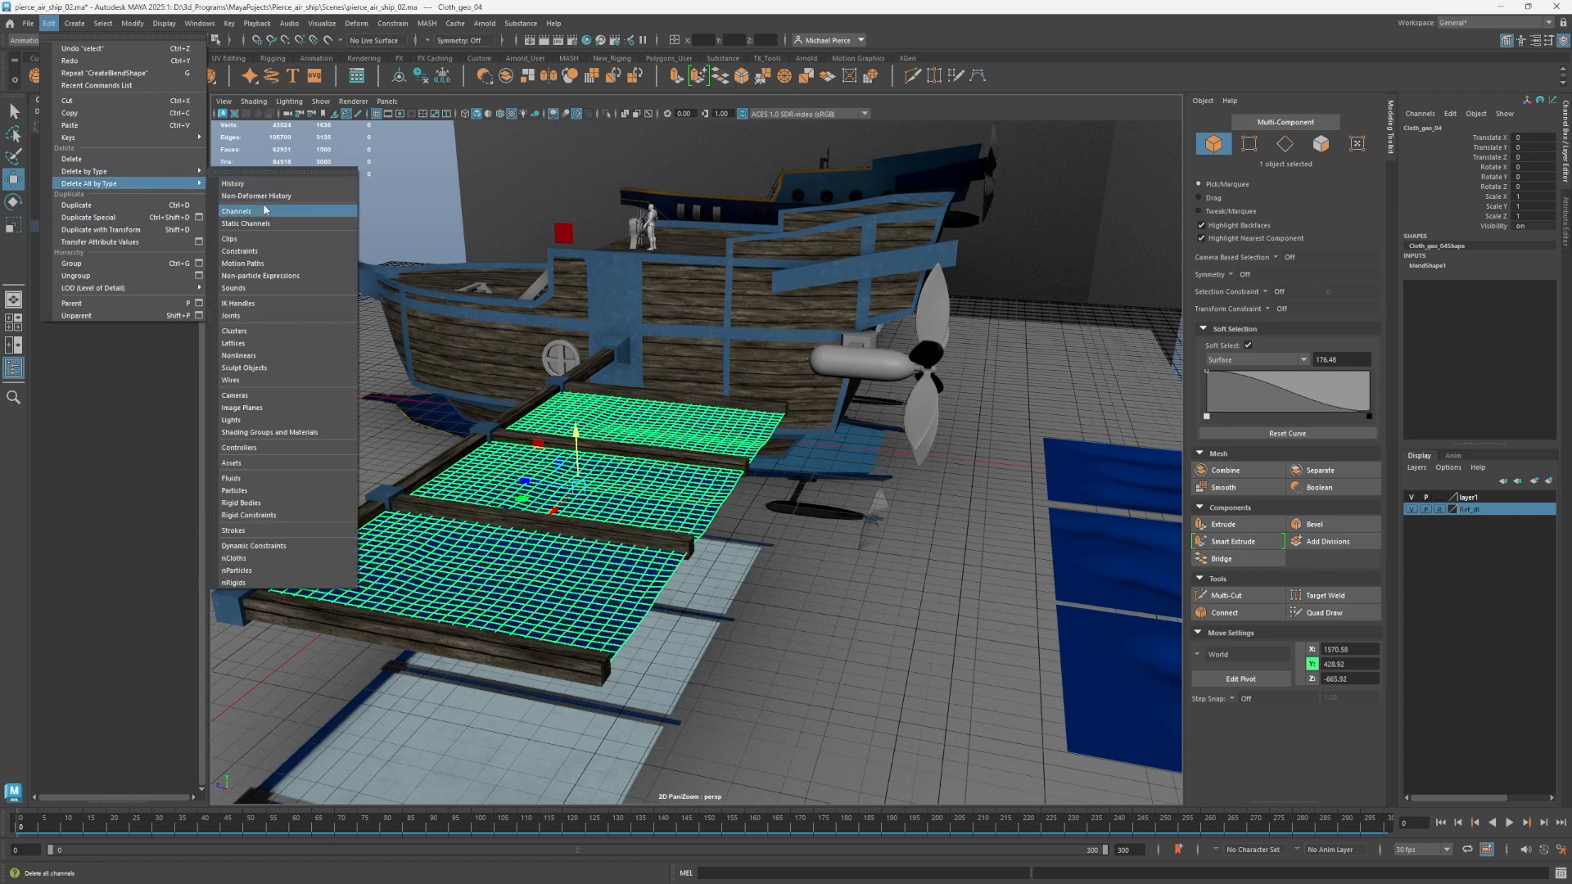
{"action": "left_click", "coordinate": [238, 196]}
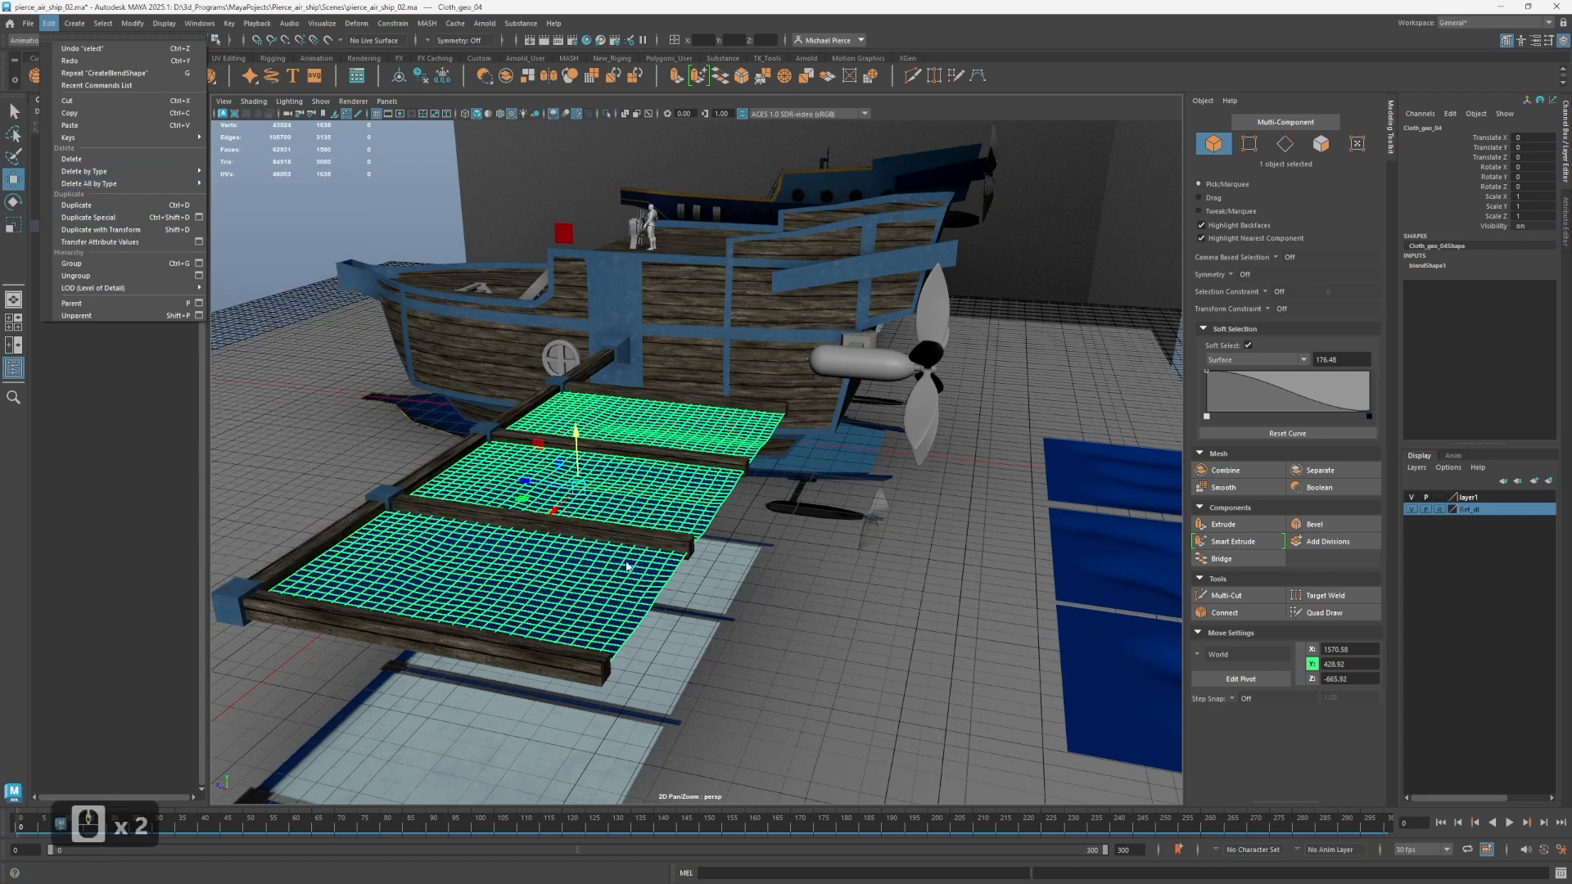
{"action": "middle_click_drag", "start_coordinate": [540, 602], "coordinate": [740, 455], "text": "alt"}
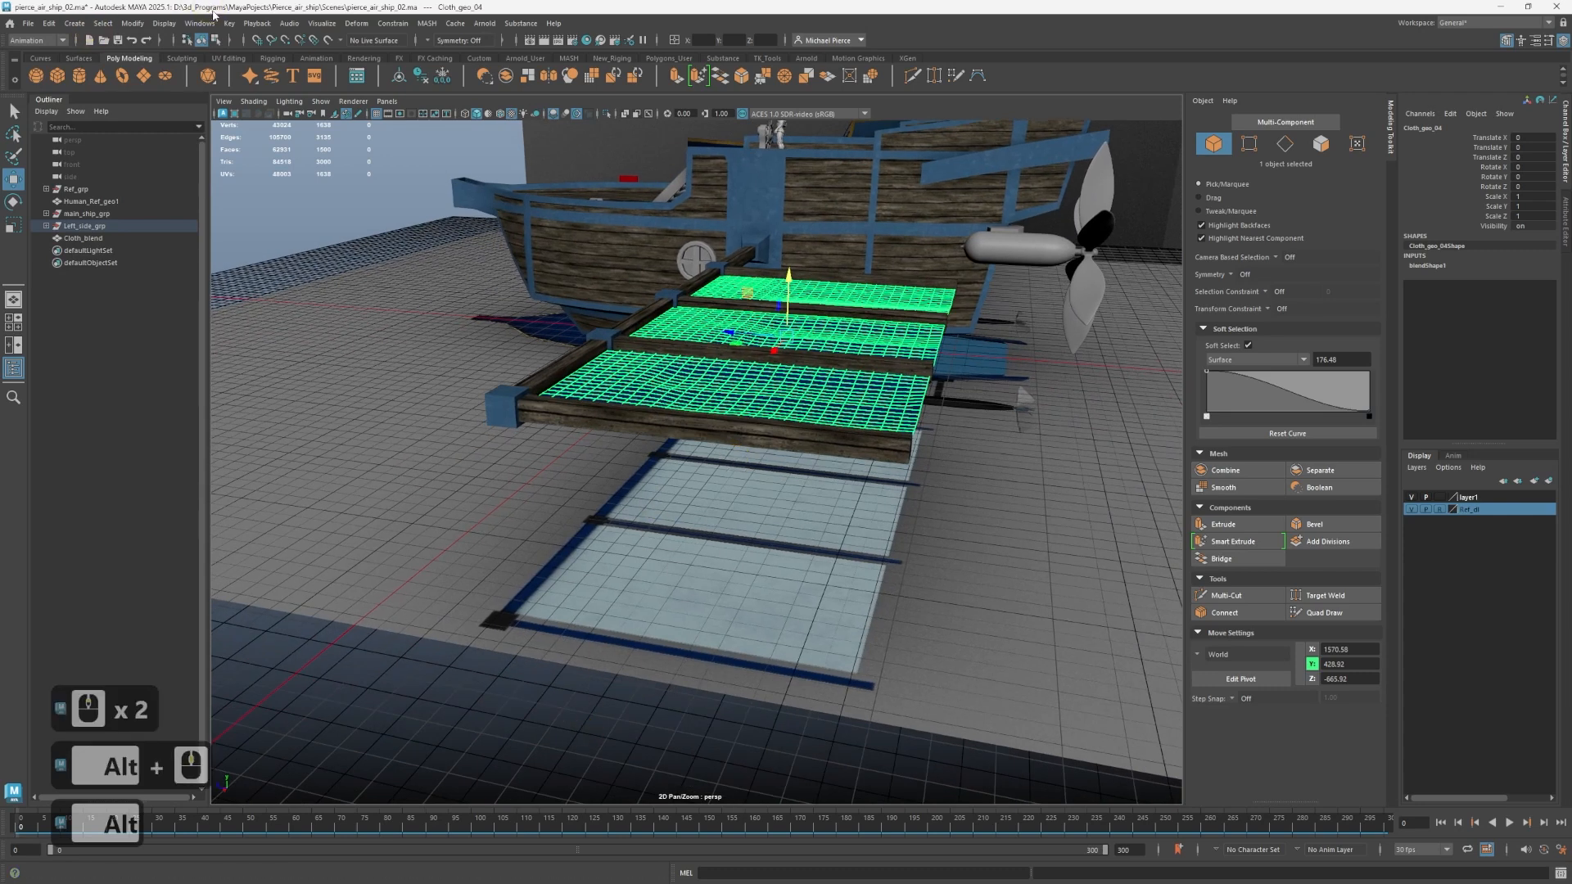
Open the Shape Editor for the wing cloth's blend shape.
{"action": "left_click", "coordinate": [186, 25]}
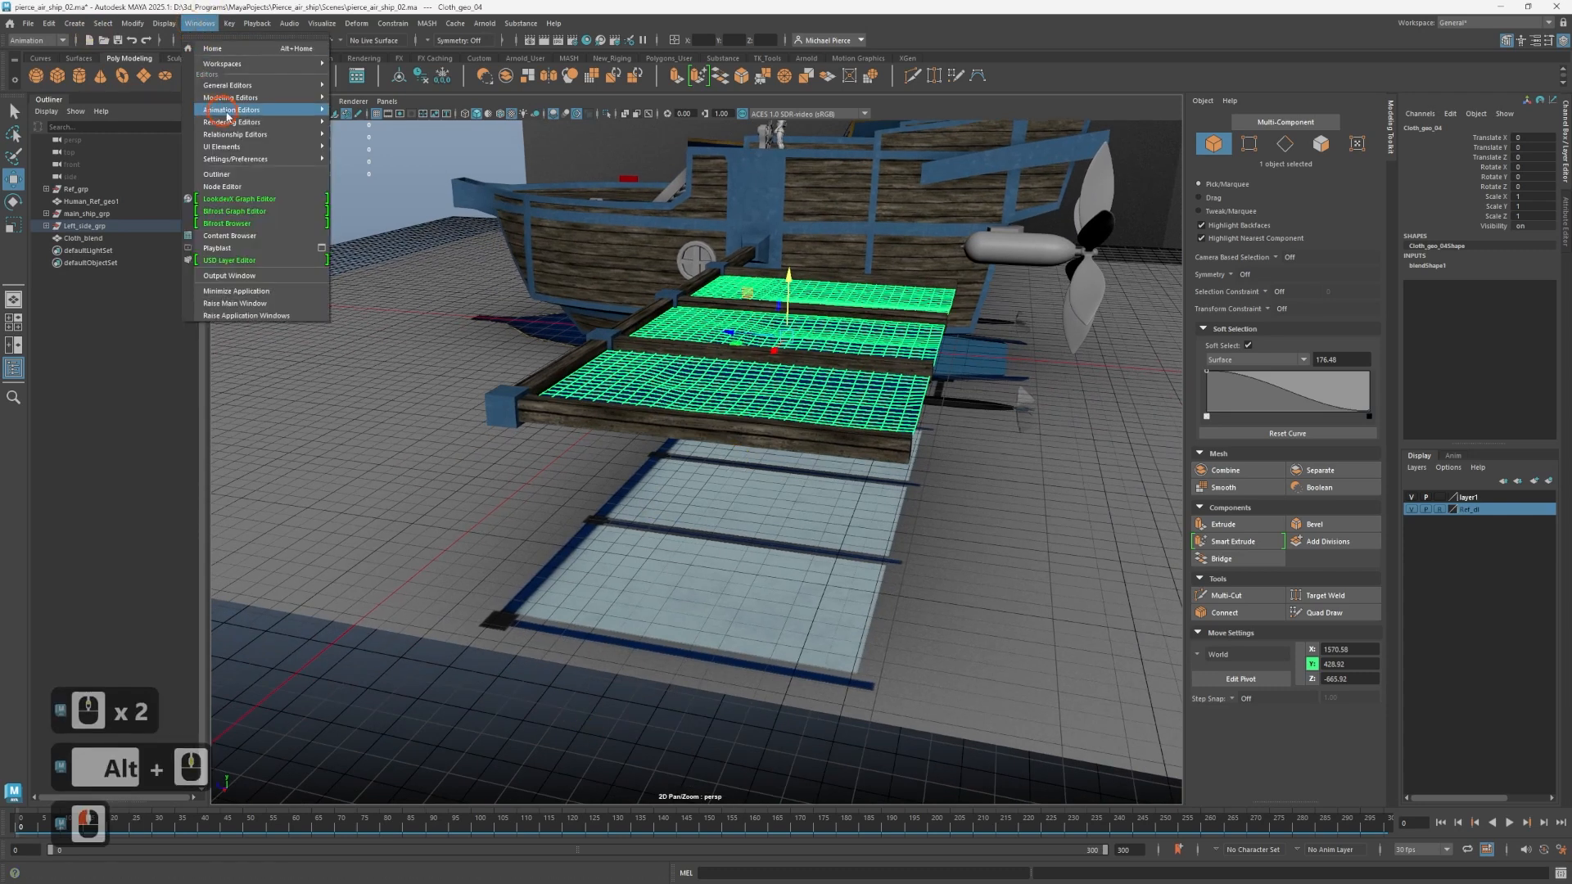
{"action": "mouse_move", "coordinate": [246, 110]}
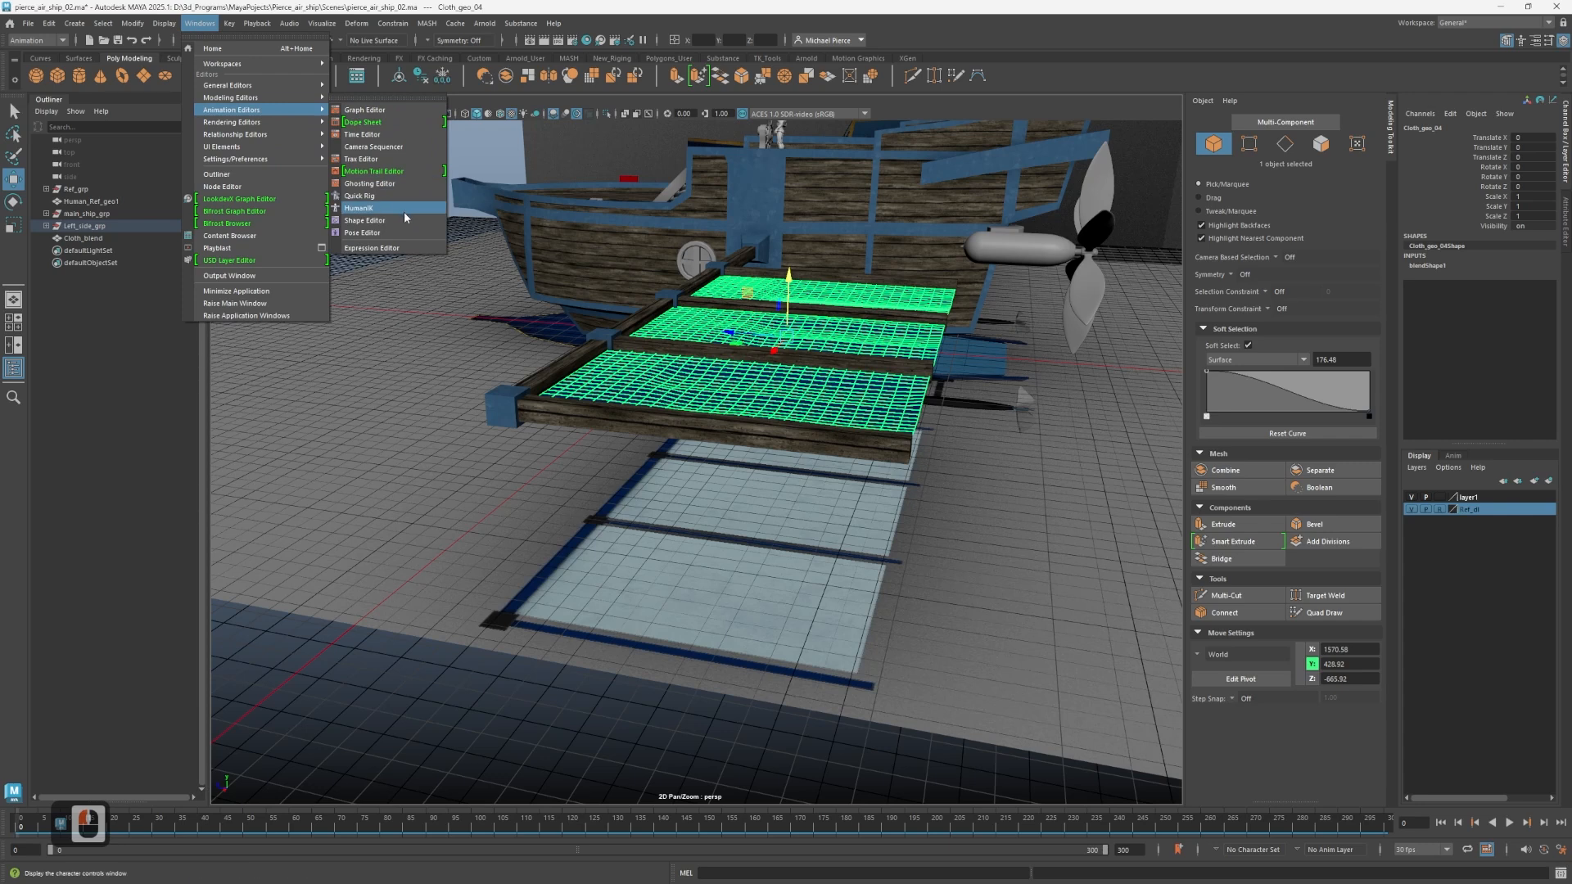
{"action": "left_click", "coordinate": [384, 220]}
{"action": "left_click", "coordinate": [352, 497]}
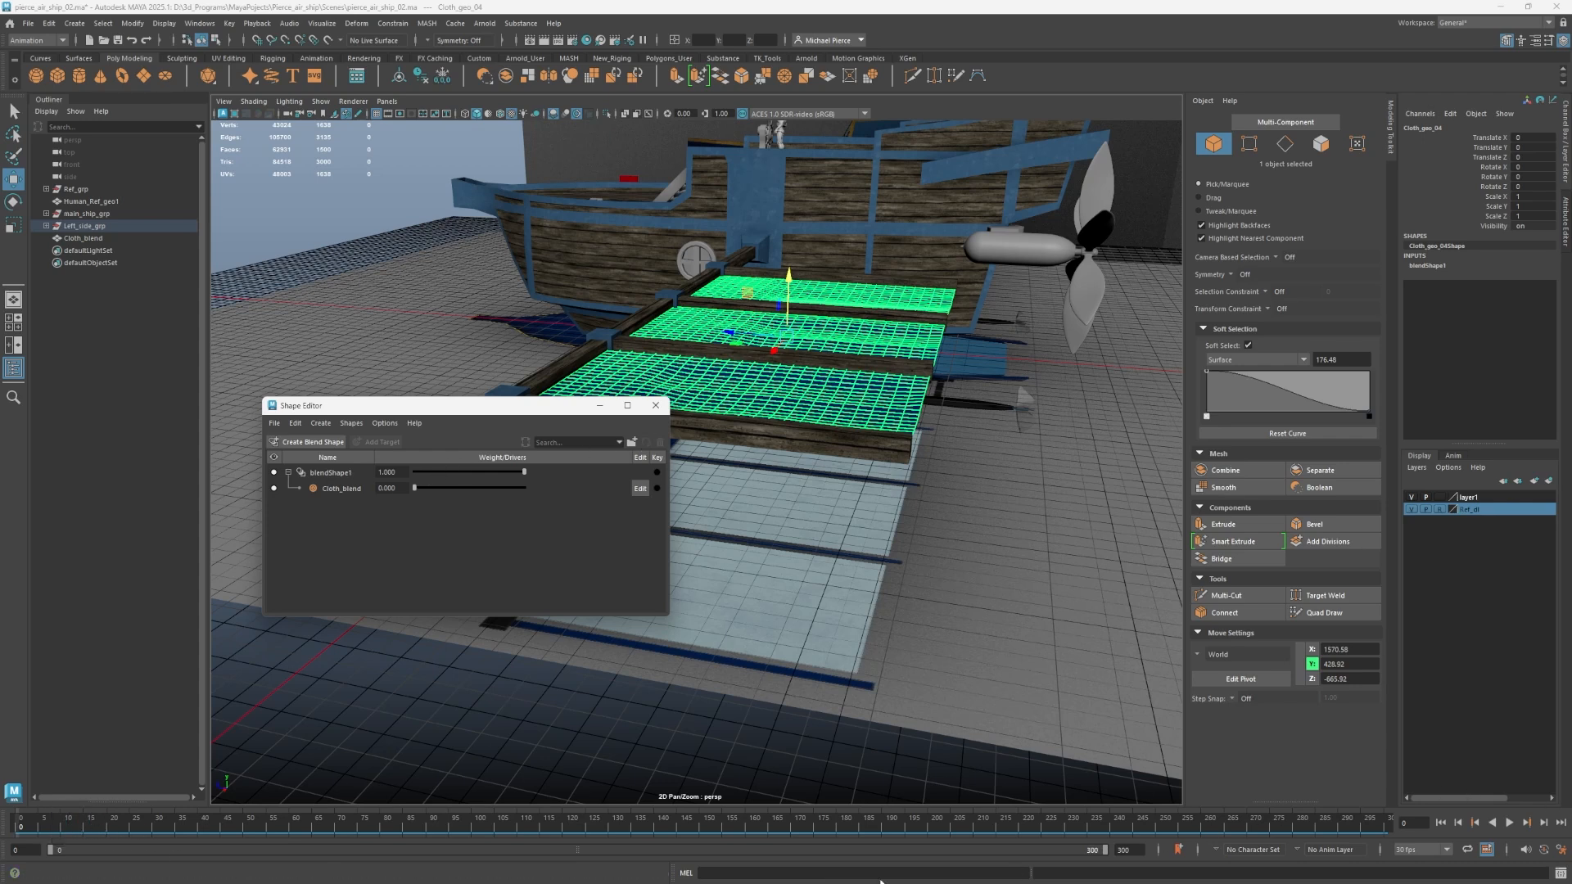
Return the timeline to frame 0 and key both blendShape1 at 1 and the Cloth_blend weight at 0.
{"action": "key", "text": "alt+v"}
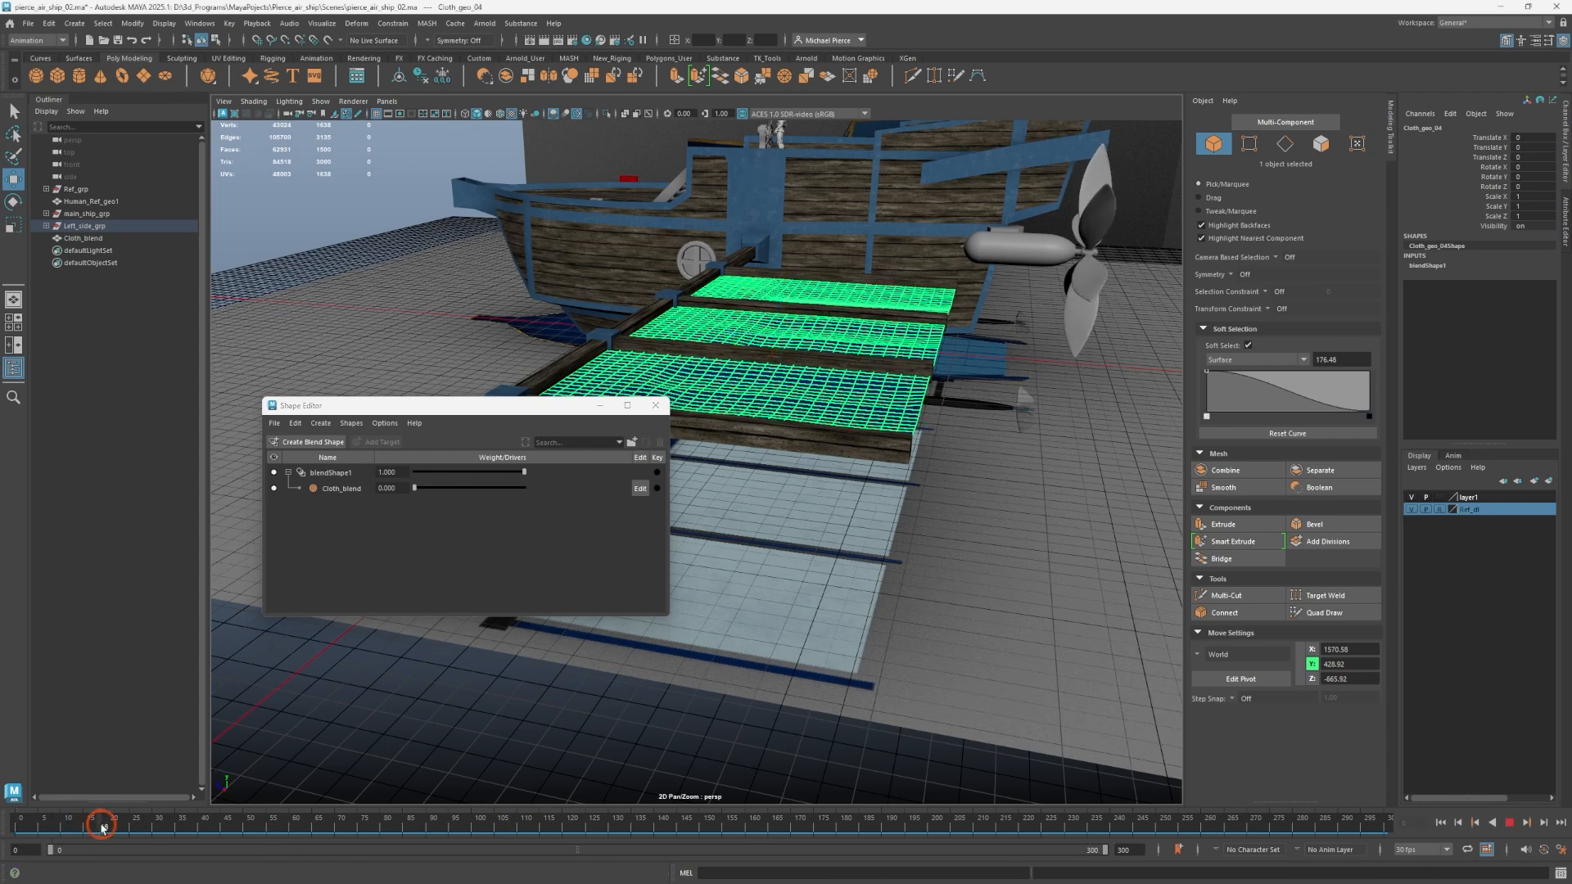
{"action": "left_click", "coordinate": [685, 810]}
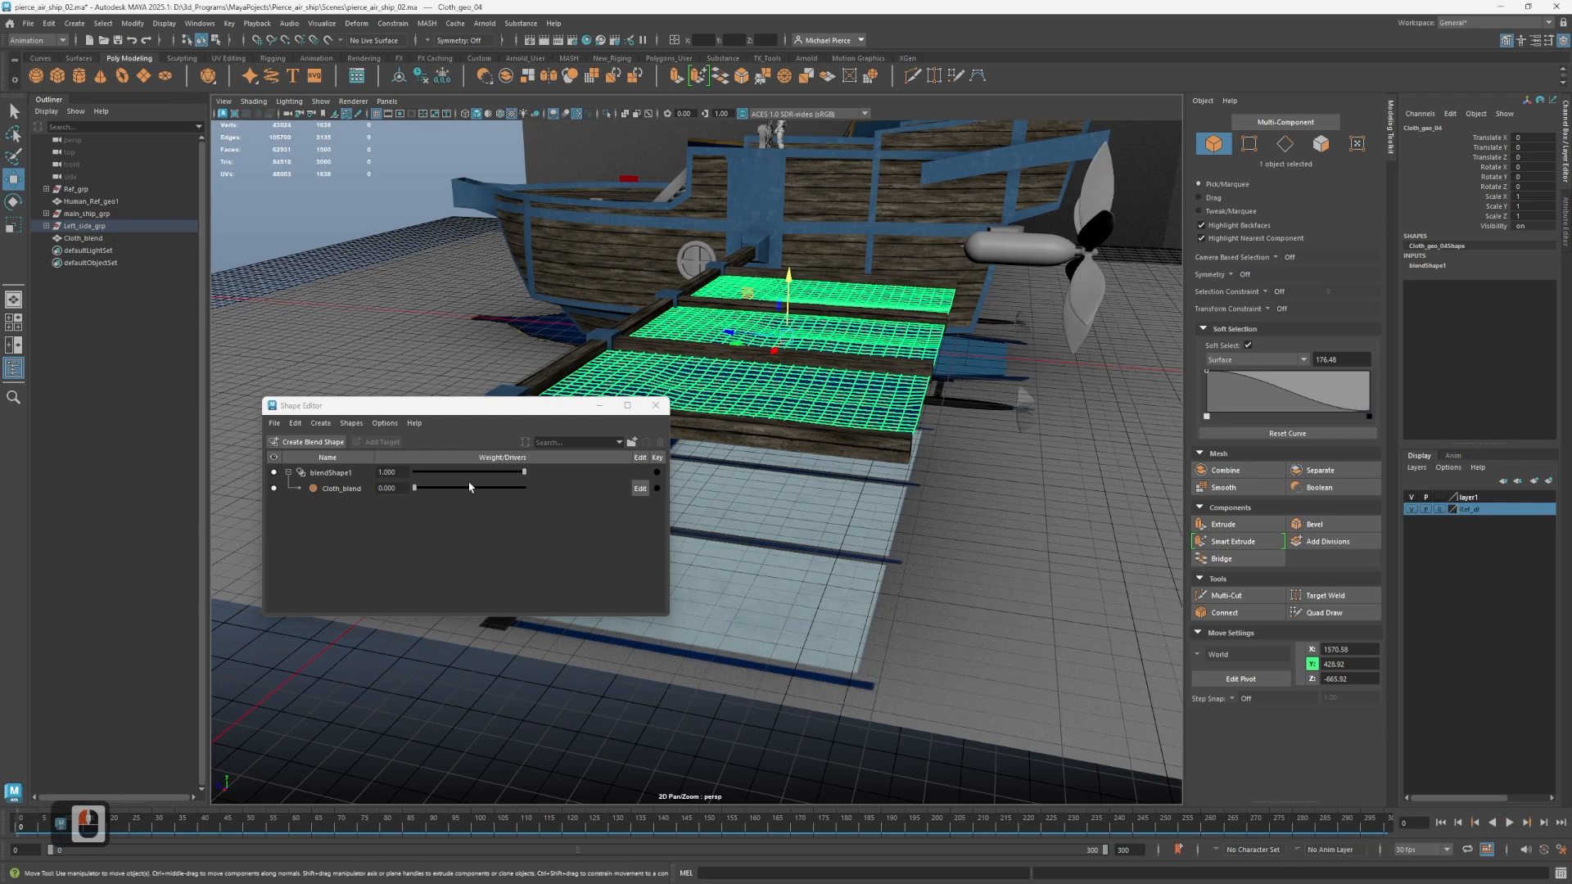
{"action": "left_click", "coordinate": [658, 489]}
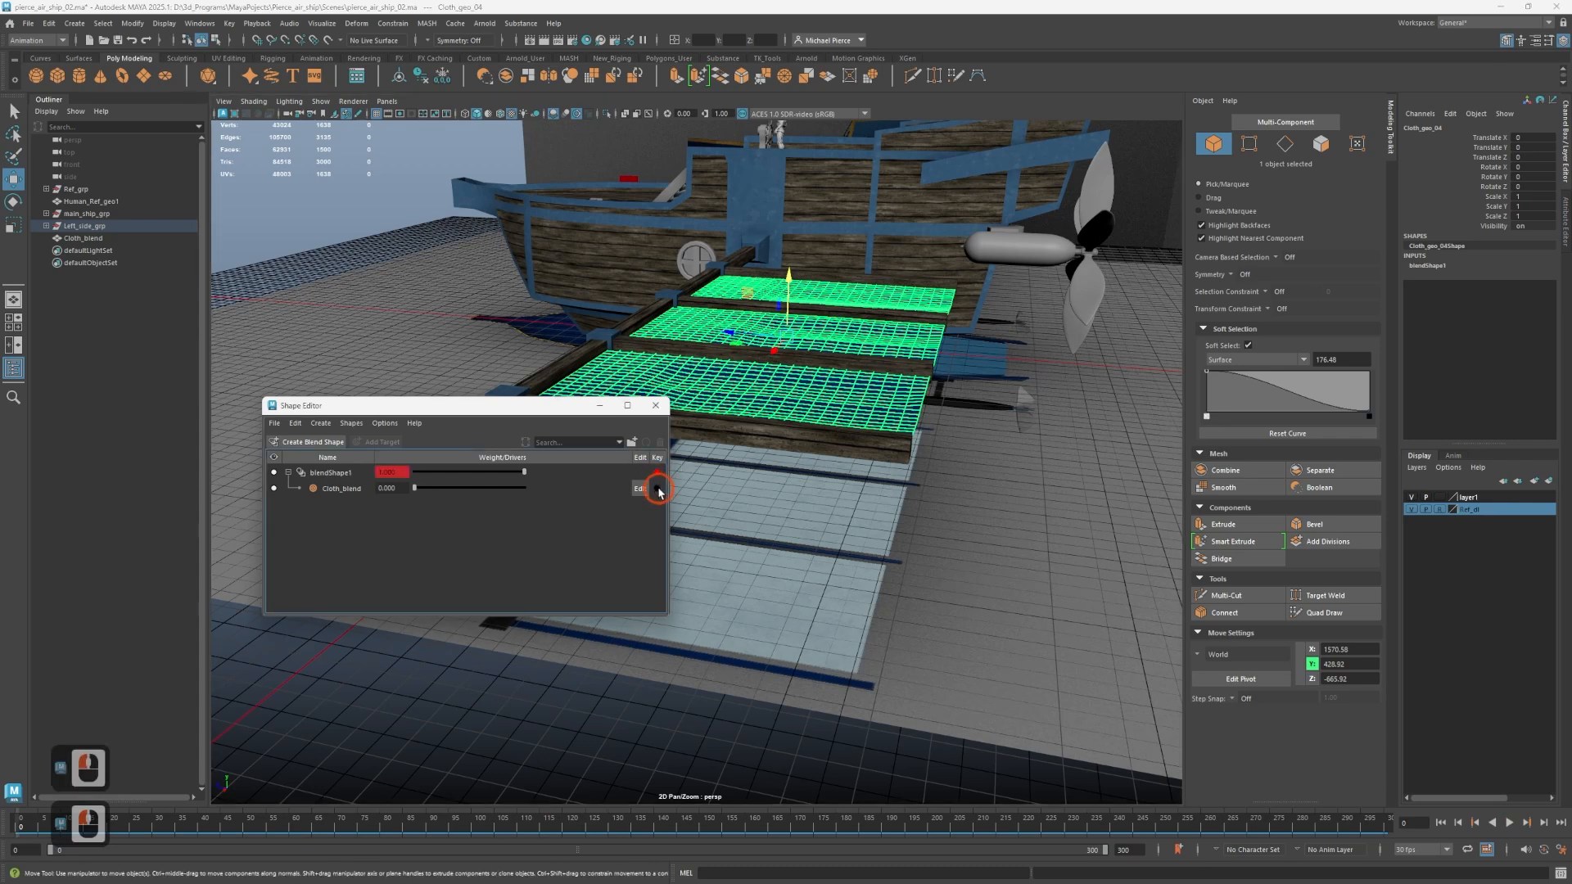
{"action": "left_click", "coordinate": [841, 626]}
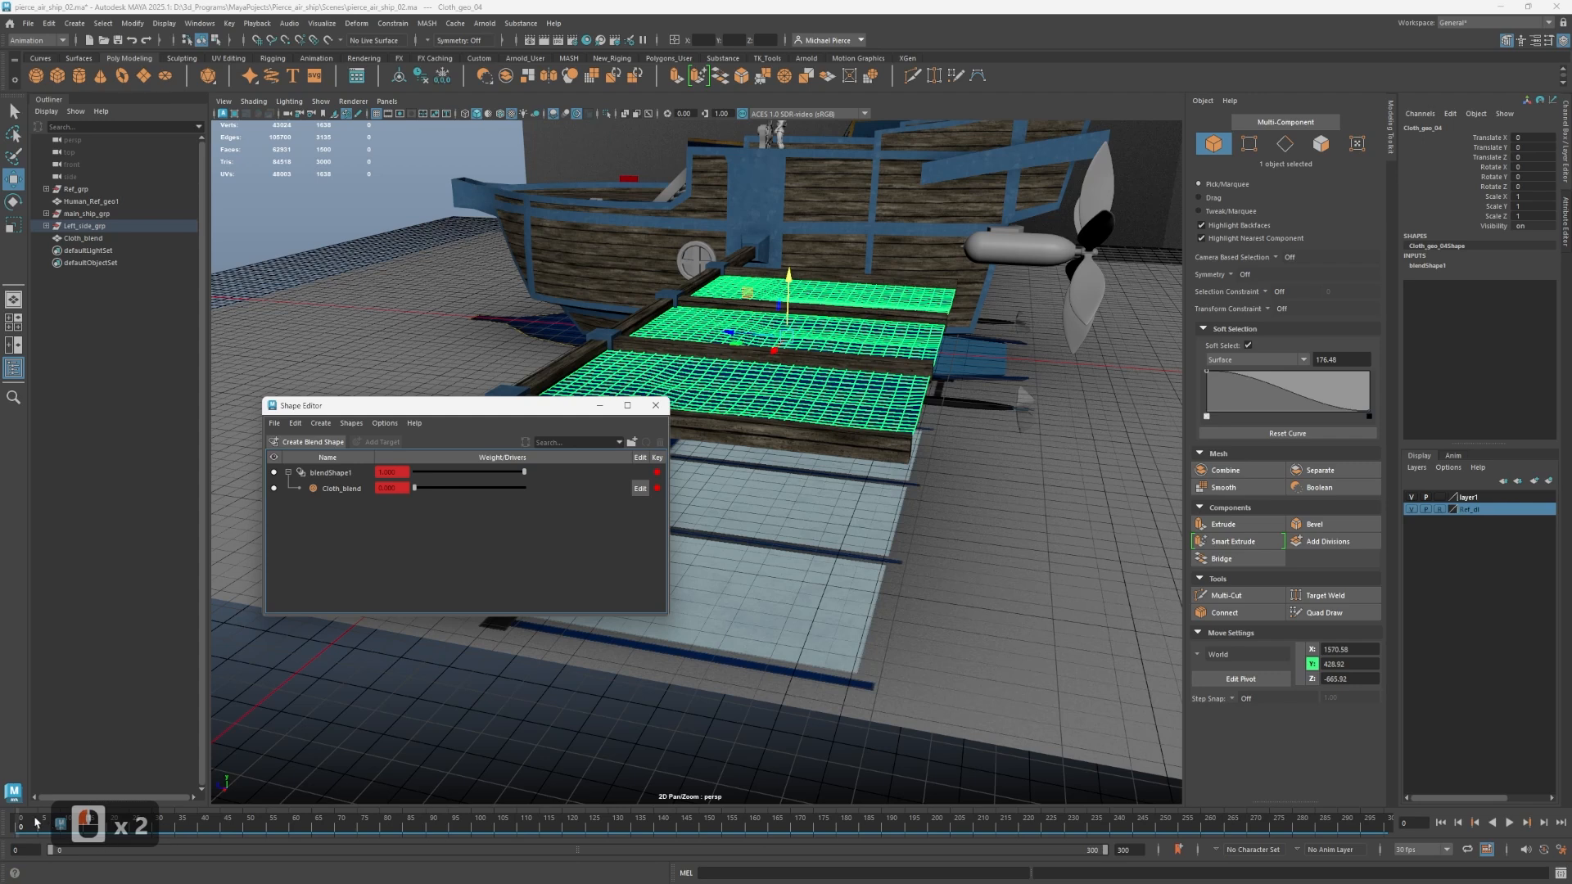
At frame 15, raise the Cloth_blend weight to 1 and key both Cloth_blend and blendShape1.
{"action": "left_click_drag", "start_coordinate": [34, 823], "coordinate": [88, 827]}
{"action": "left_click", "coordinate": [430, 488]}
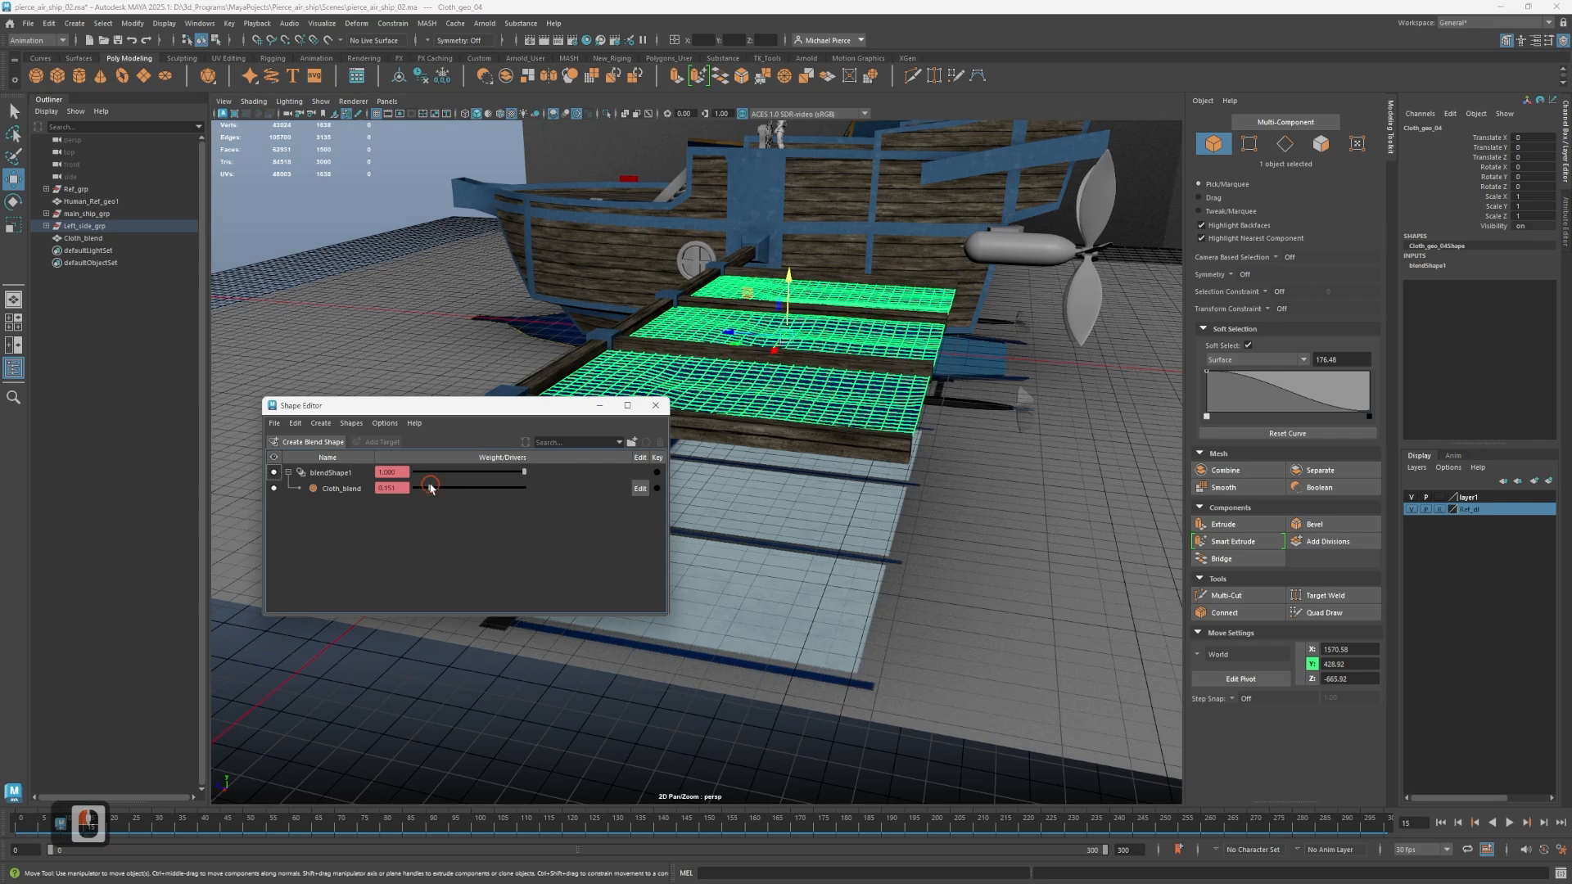
{"action": "left_click_drag", "start_coordinate": [429, 489], "coordinate": [571, 492]}
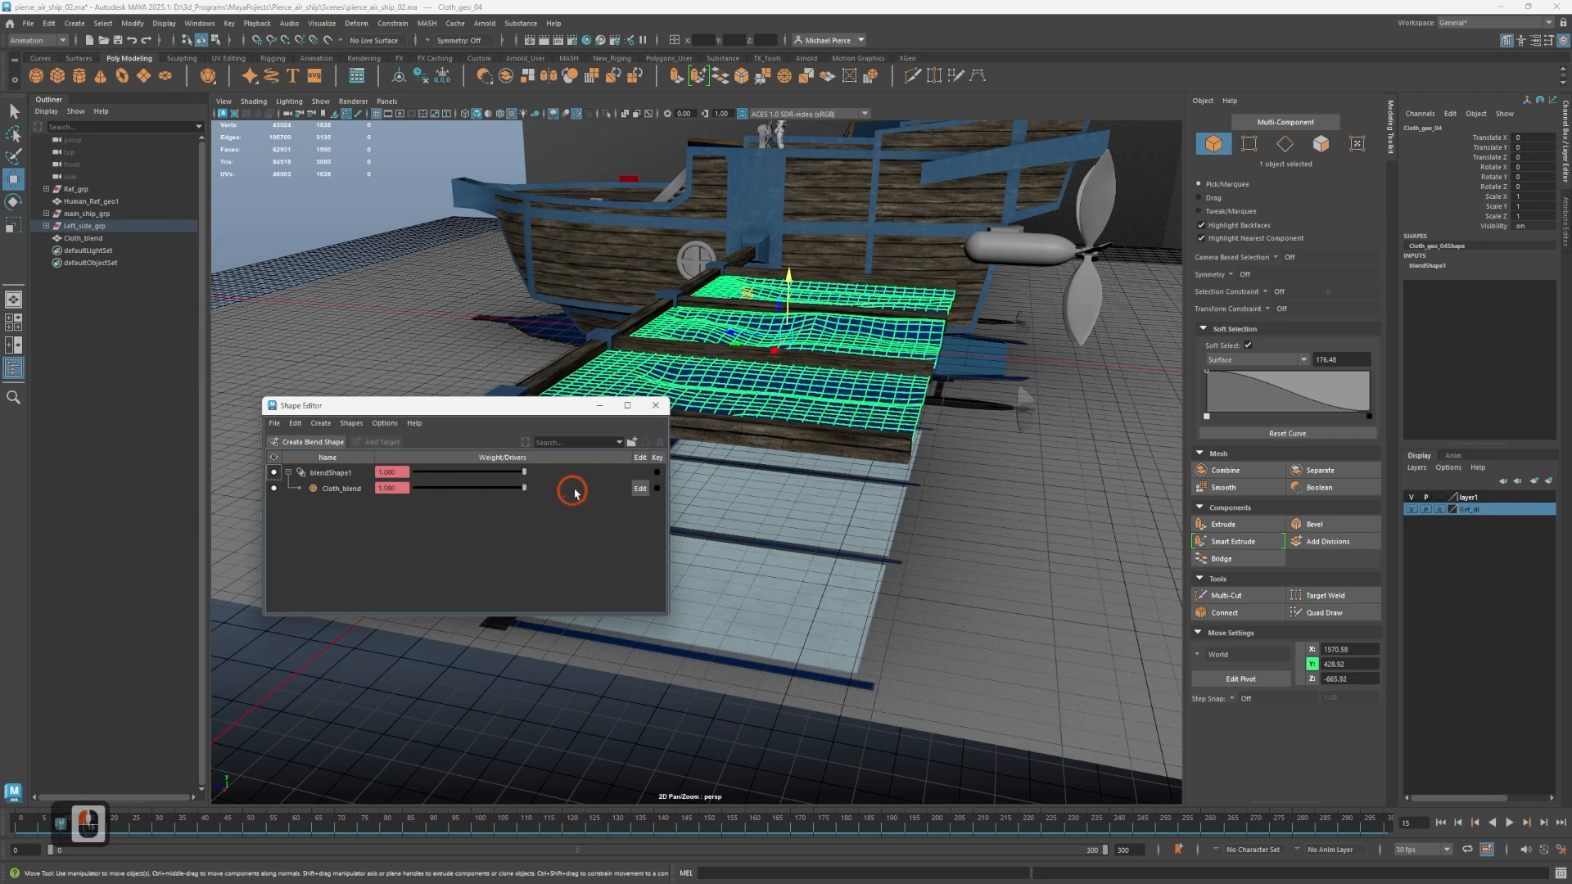
{"action": "left_click", "coordinate": [659, 490]}
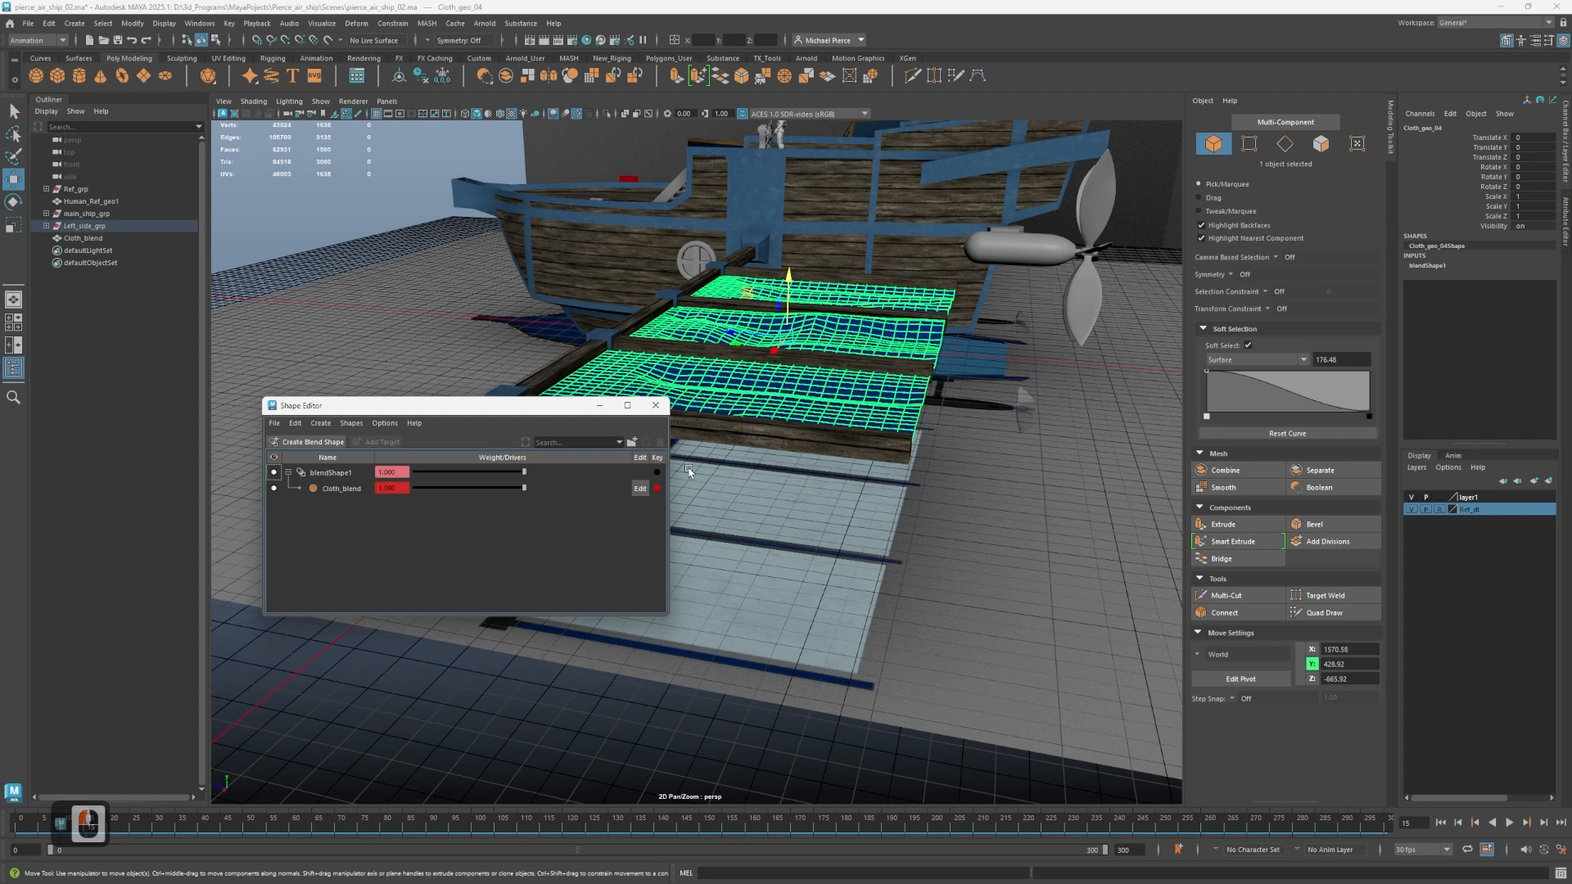
{"action": "left_click", "coordinate": [659, 475]}
At frame 30, key blendShape1 and Cloth_blend at 1, and lower the Cloth_blend weight to 0 without rekeying it.
{"action": "left_click", "coordinate": [156, 826]}
{"action": "left_click_drag", "start_coordinate": [164, 826], "coordinate": [155, 828]}
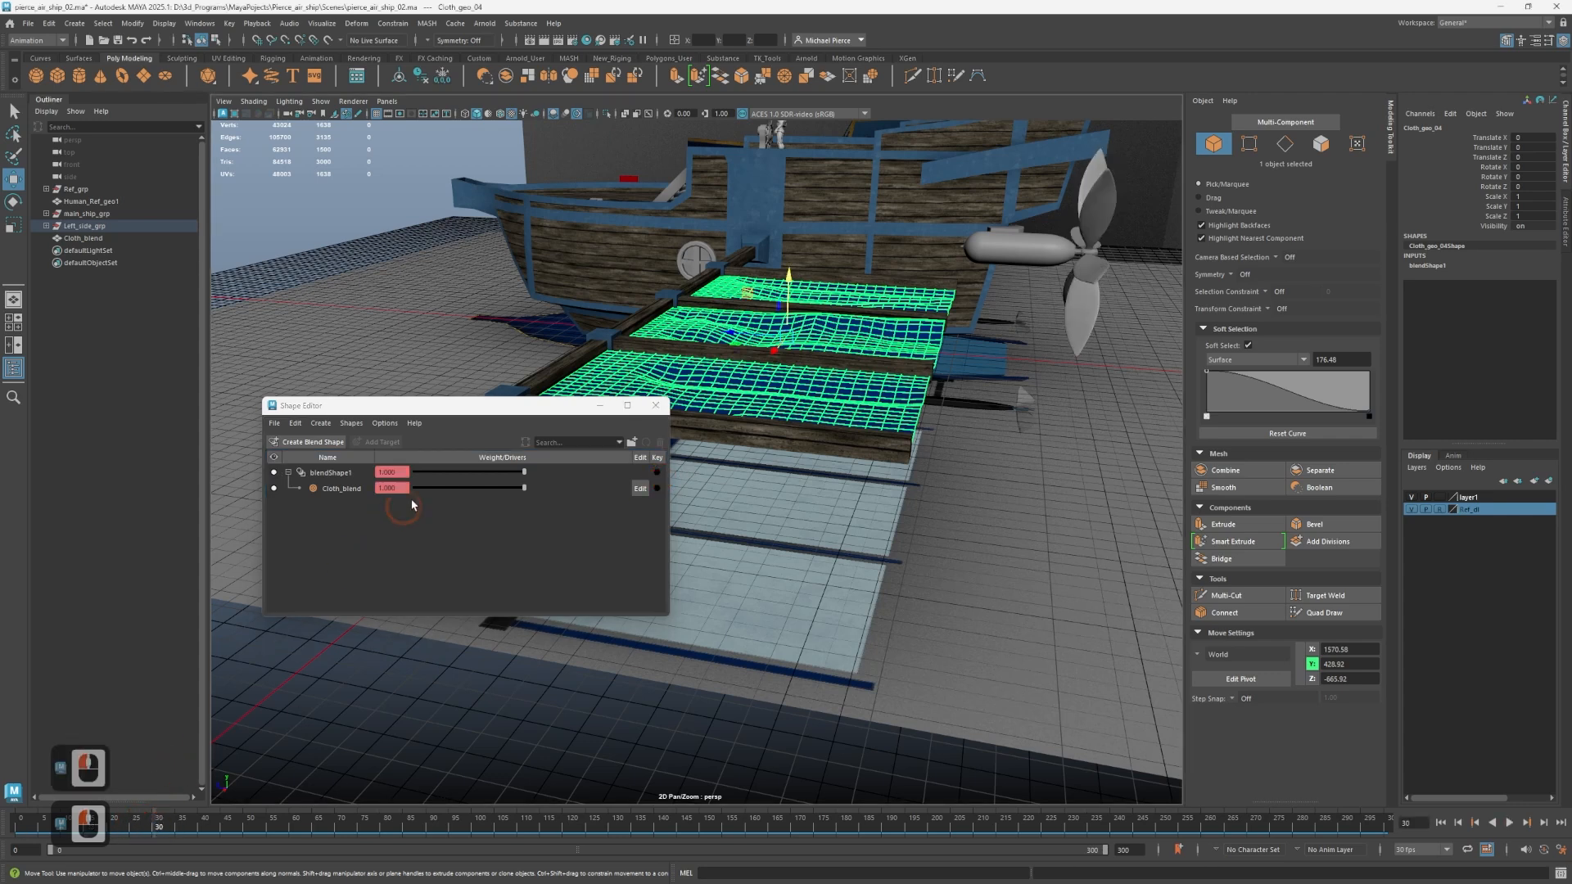
{"action": "left_click", "coordinate": [658, 473]}
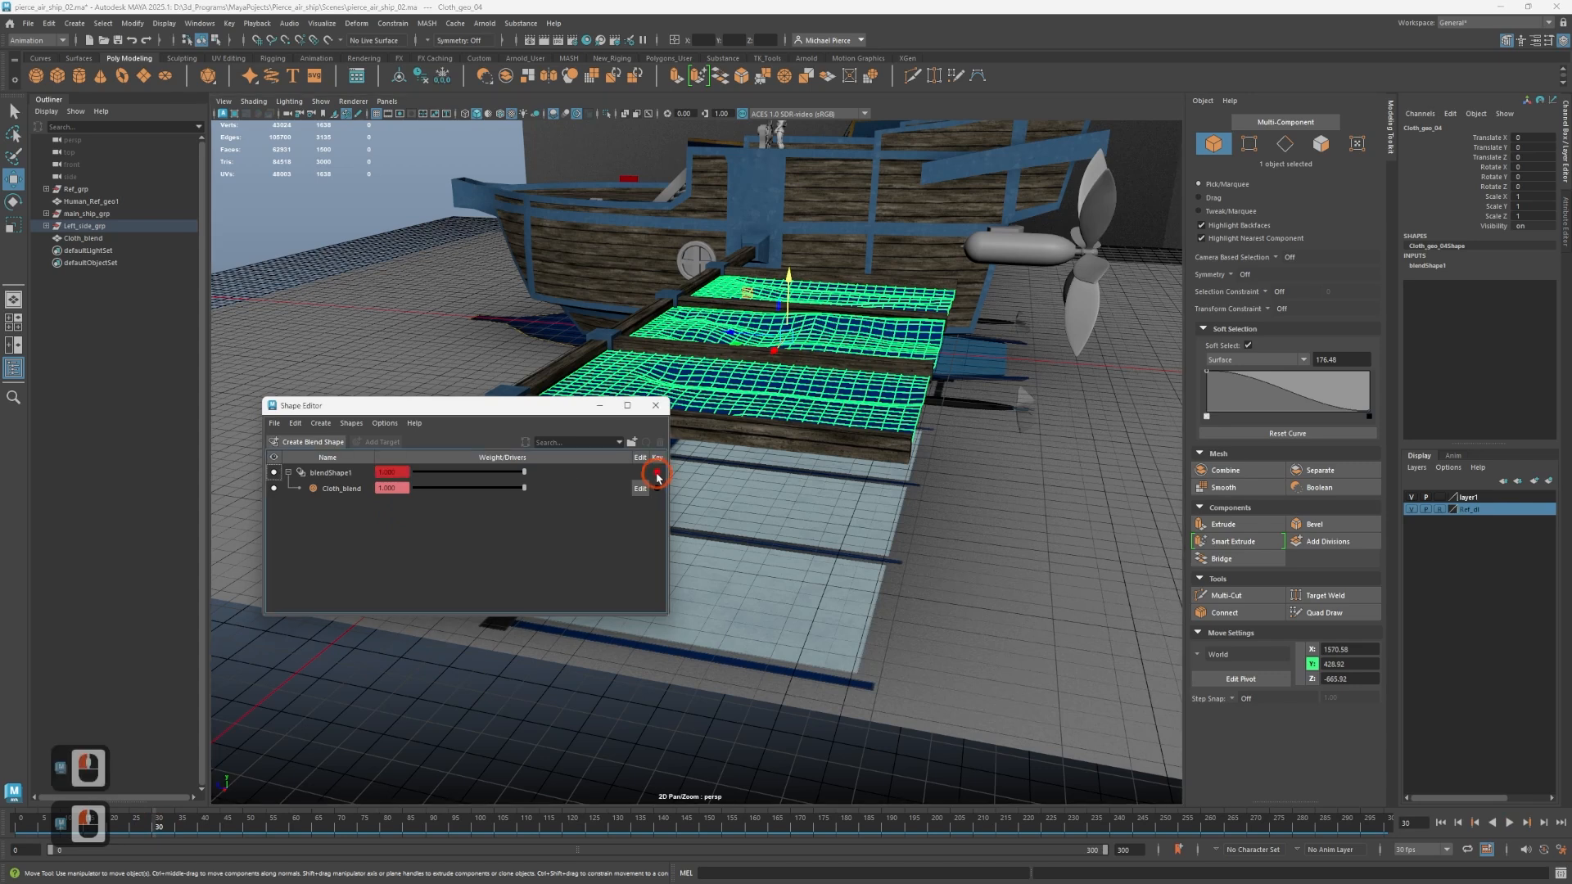
{"action": "left_click", "coordinate": [657, 488]}
{"action": "left_click_drag", "start_coordinate": [524, 489], "coordinate": [366, 506]}
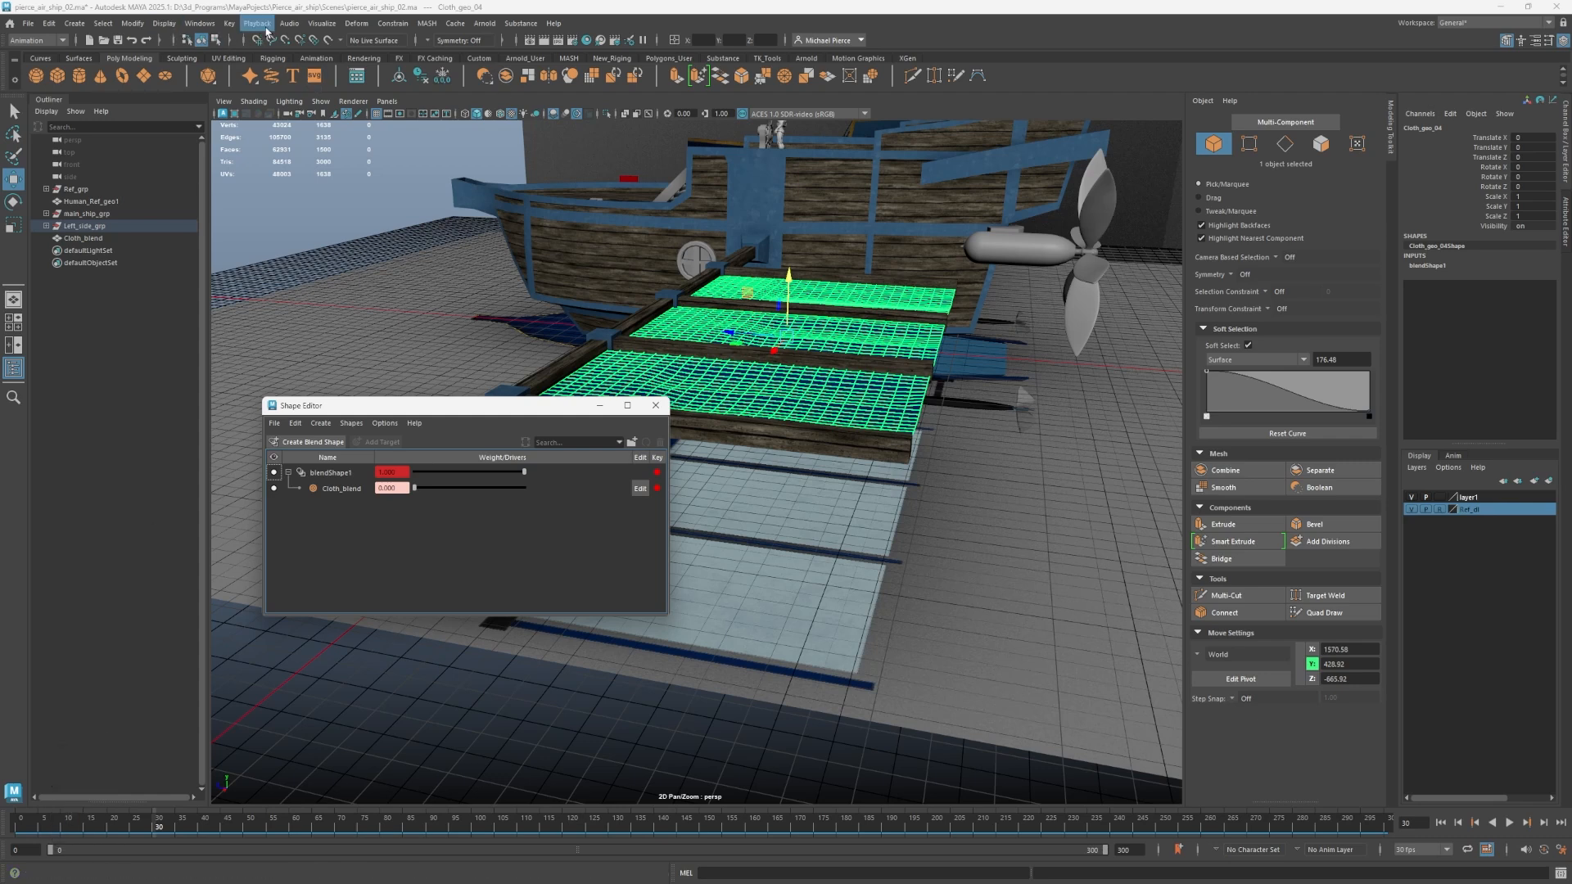
Open the Graph Editor, inspect the blend shape's animation curves, and place the window beside the Shape Editor.
{"action": "left_click", "coordinate": [200, 22]}
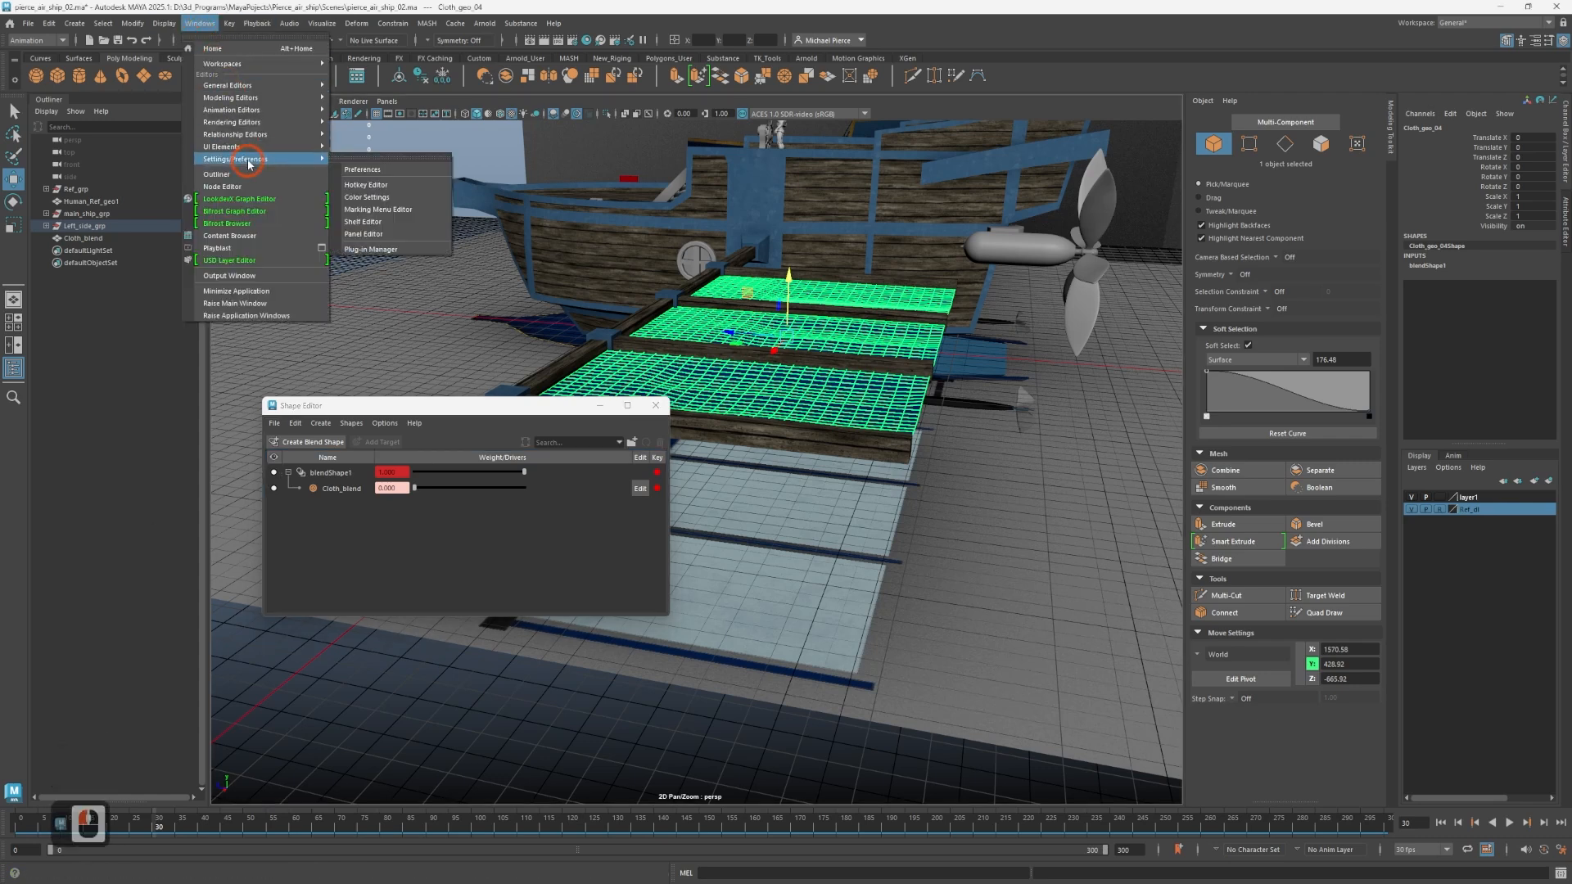
{"action": "mouse_move", "coordinate": [265, 87]}
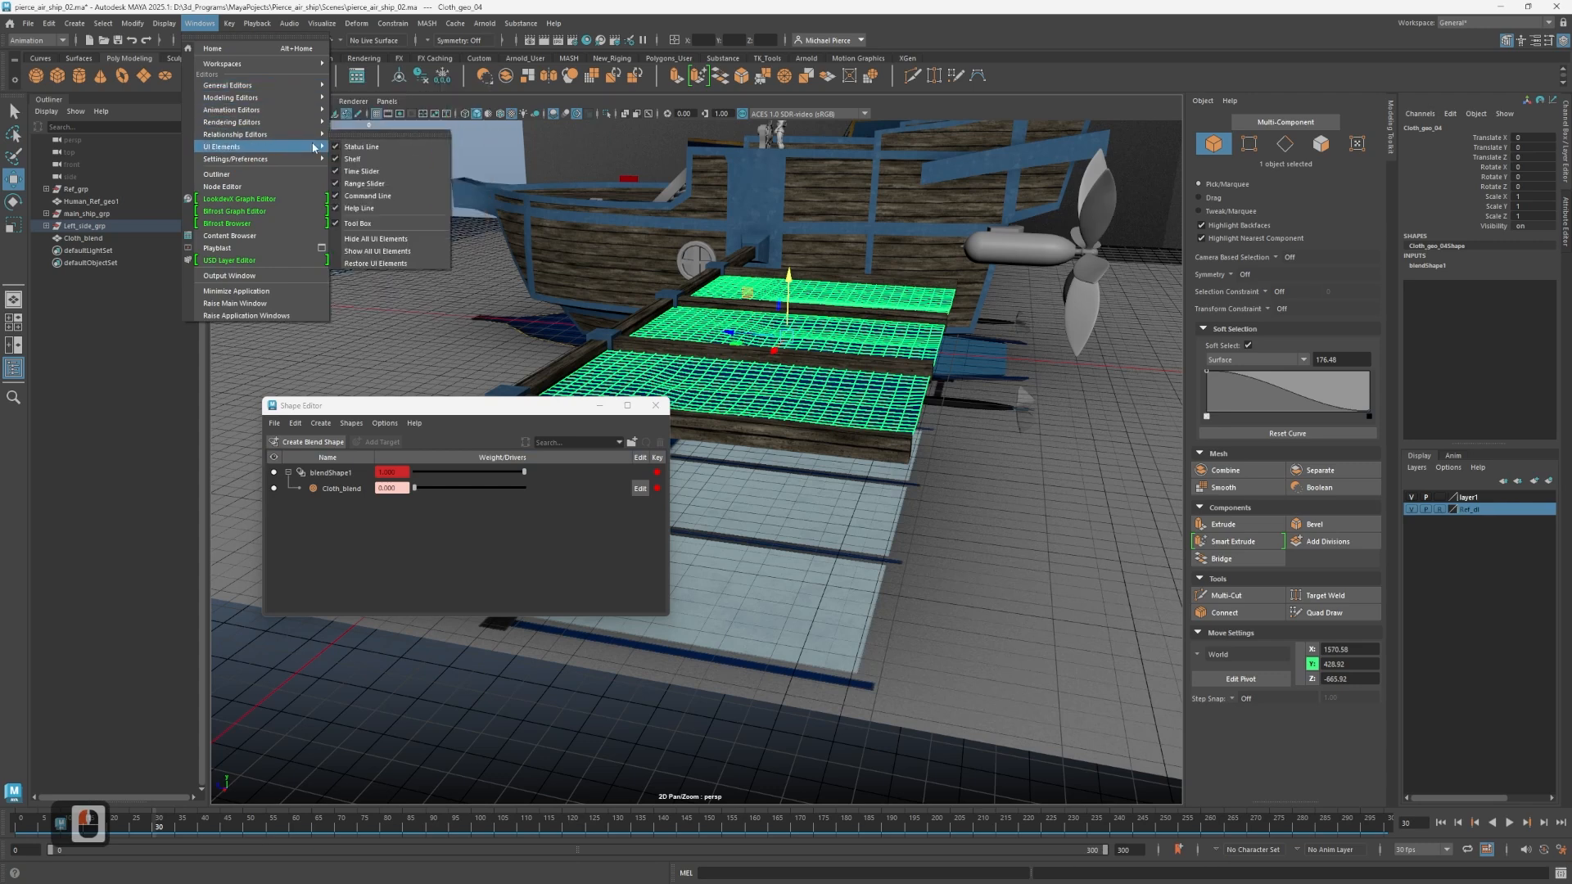
{"action": "mouse_move", "coordinate": [298, 117]}
{"action": "left_click", "coordinate": [365, 110]}
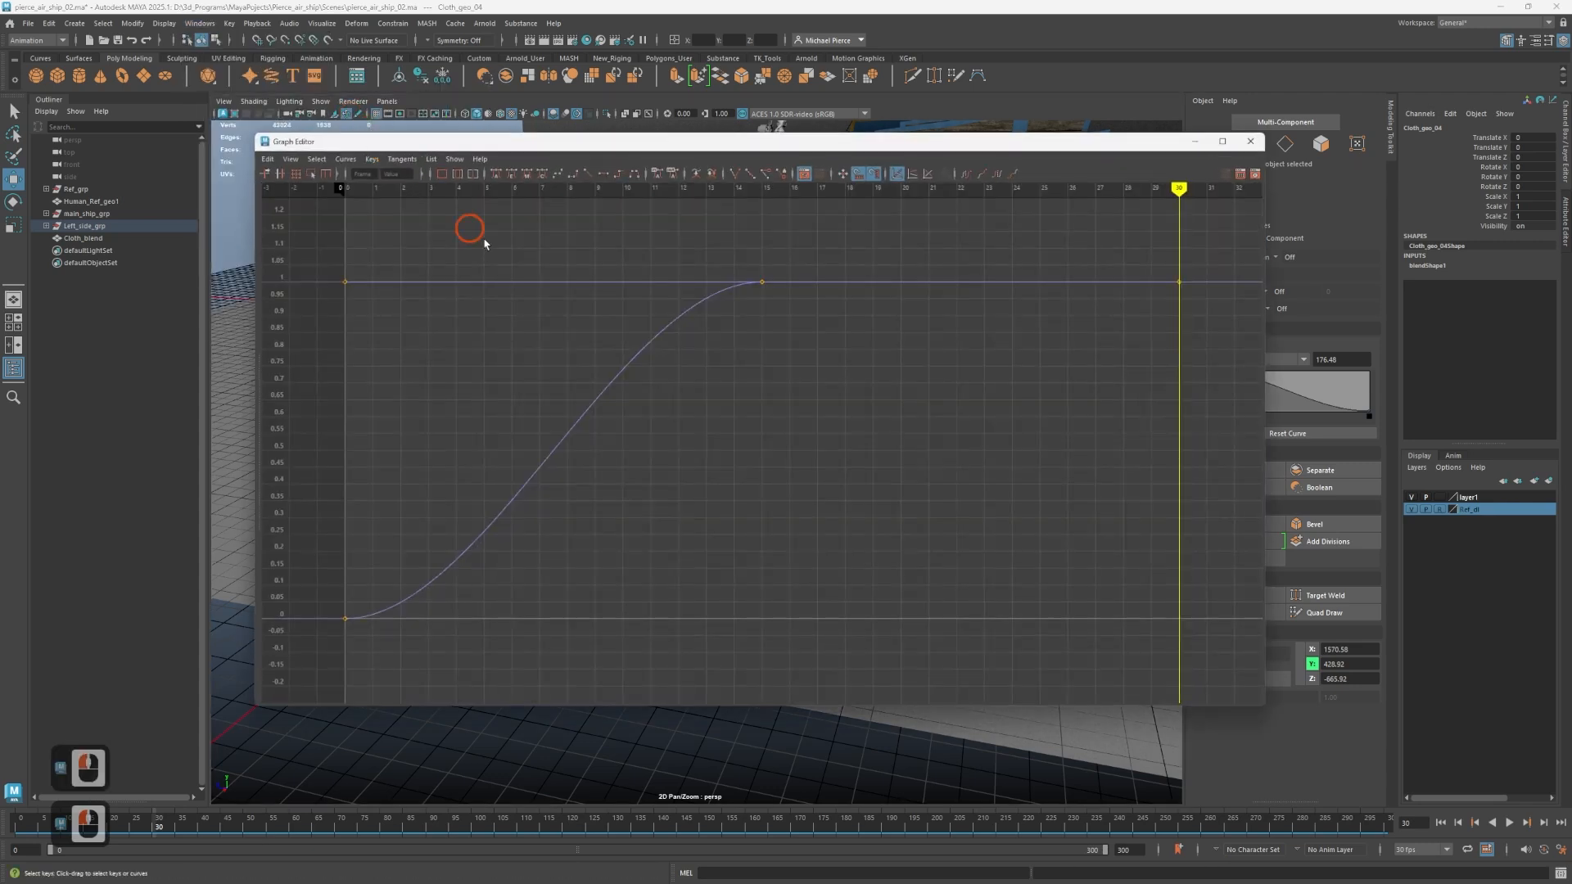
{"action": "left_click", "coordinate": [653, 350]}
{"action": "scroll", "coordinate": [655, 361], "scroll_direction": "up", "scroll_amount": 2}
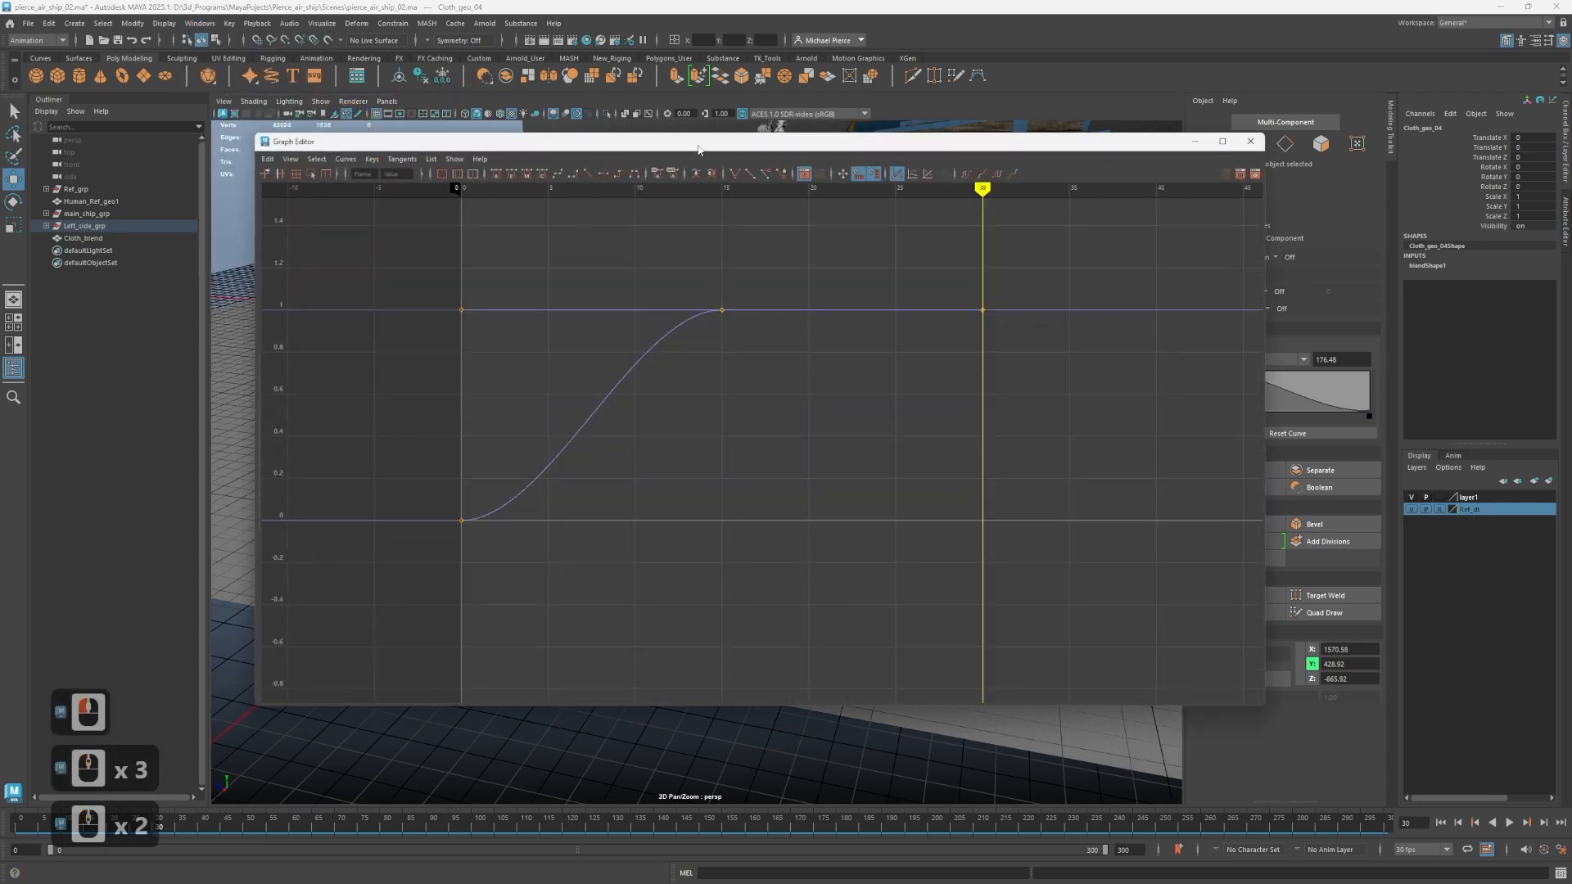
{"action": "left_click_drag", "start_coordinate": [698, 149], "coordinate": [1208, 179]}
{"action": "left_click", "coordinate": [462, 524]}
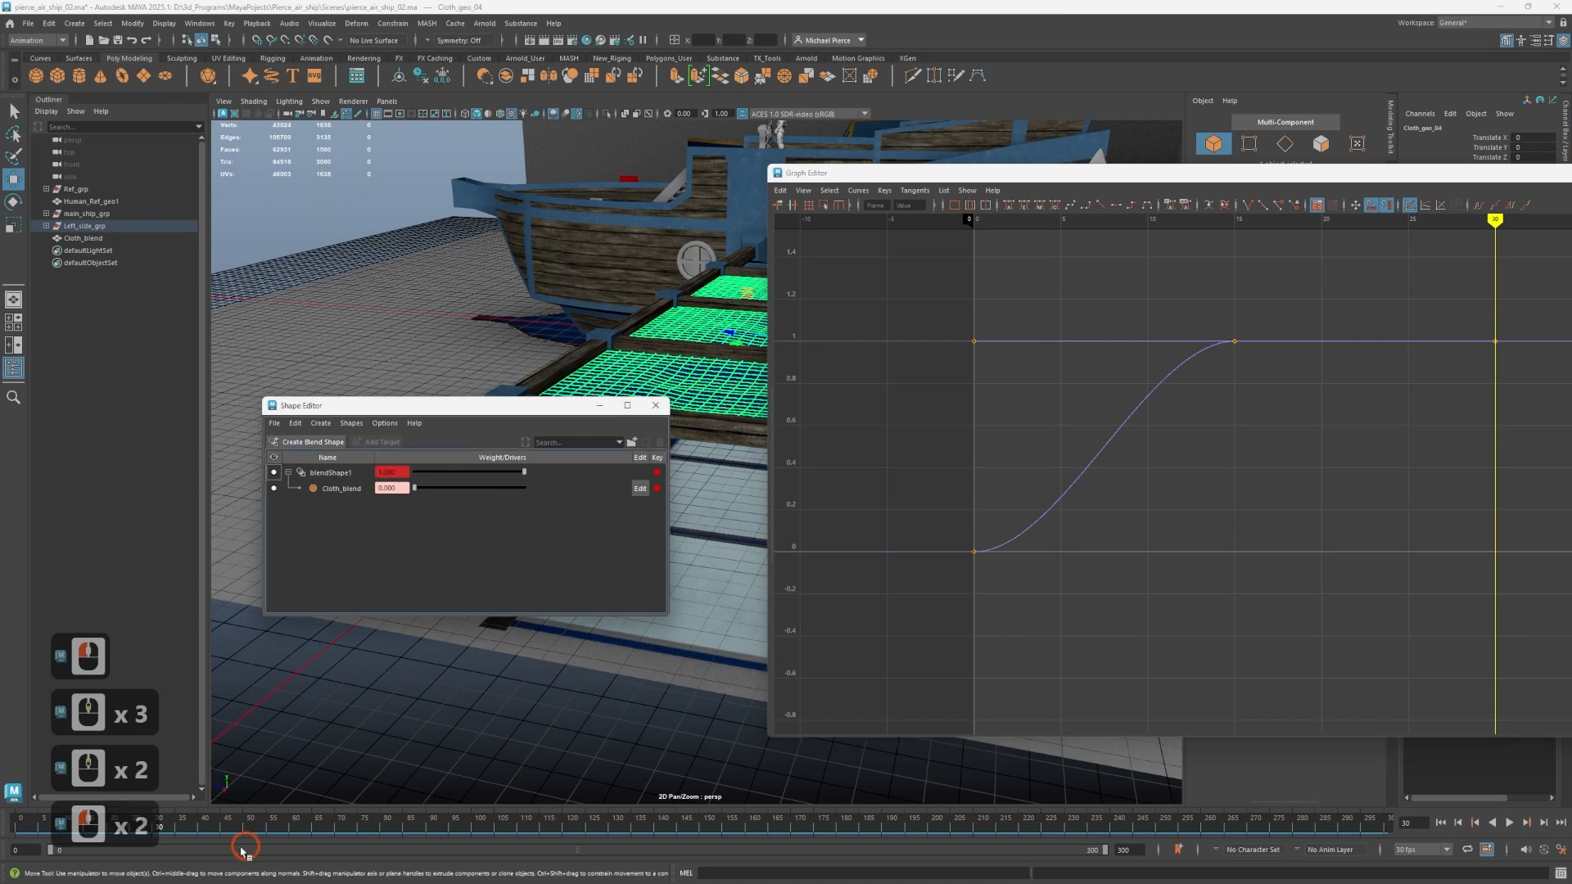
Return to frame 30, set the Cloth_blend weight to 0 and key it.
{"action": "left_click_drag", "start_coordinate": [210, 839], "coordinate": [153, 831]}
{"action": "scroll", "coordinate": [1279, 400], "scroll_direction": "down", "scroll_amount": 3}
{"action": "scroll", "coordinate": [1274, 397], "scroll_direction": "up", "scroll_amount": 1}
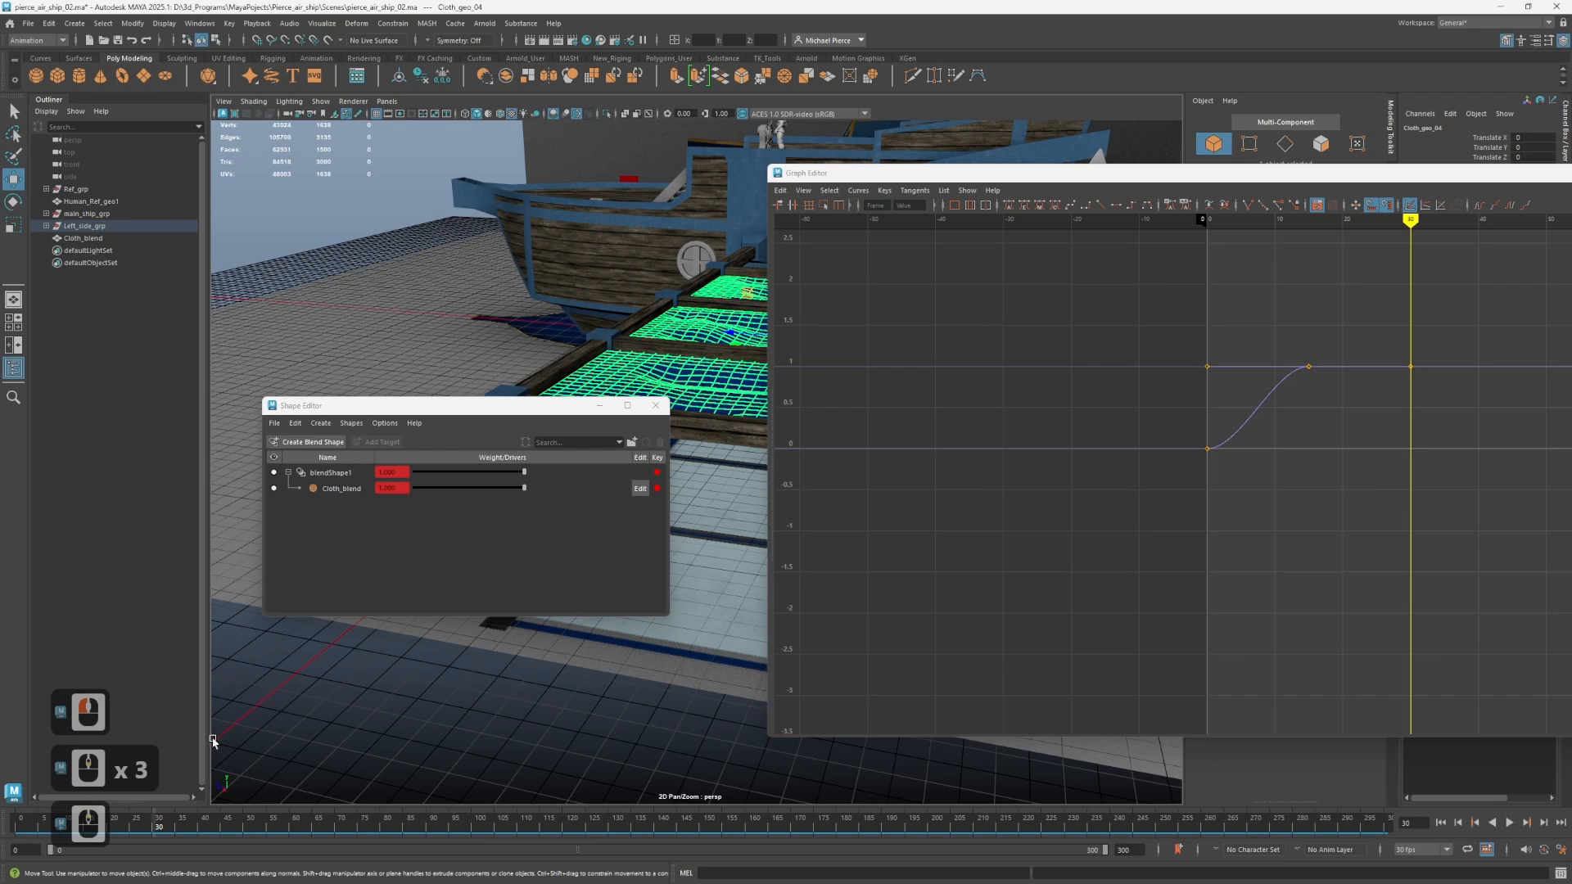
{"action": "left_click_drag", "start_coordinate": [434, 489], "coordinate": [396, 492]}
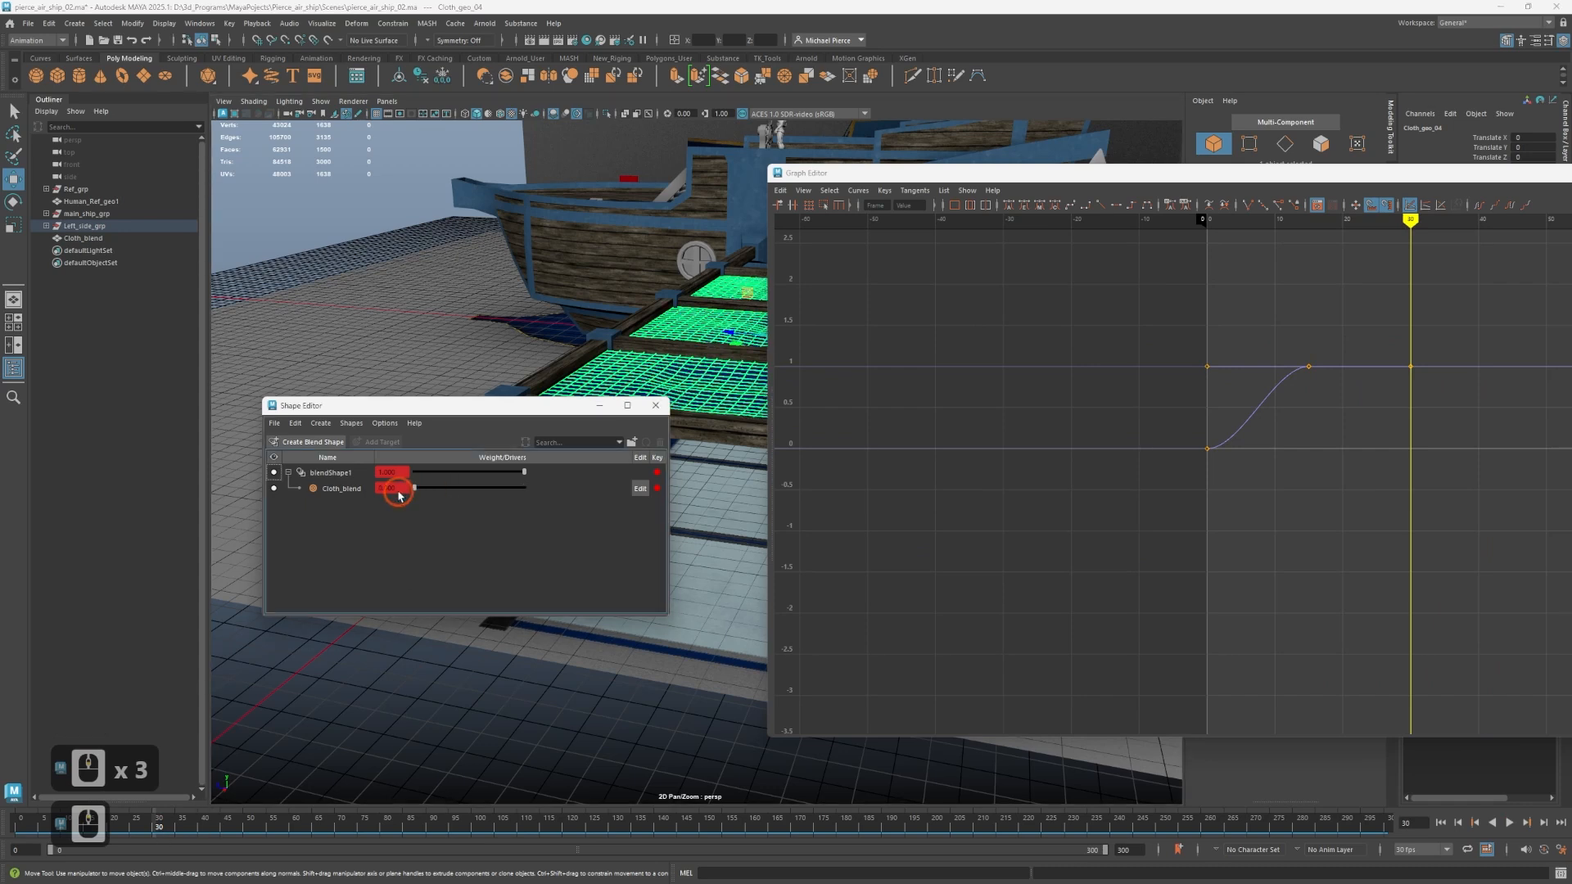
{"action": "left_click_drag", "start_coordinate": [537, 572], "coordinate": [666, 489]}
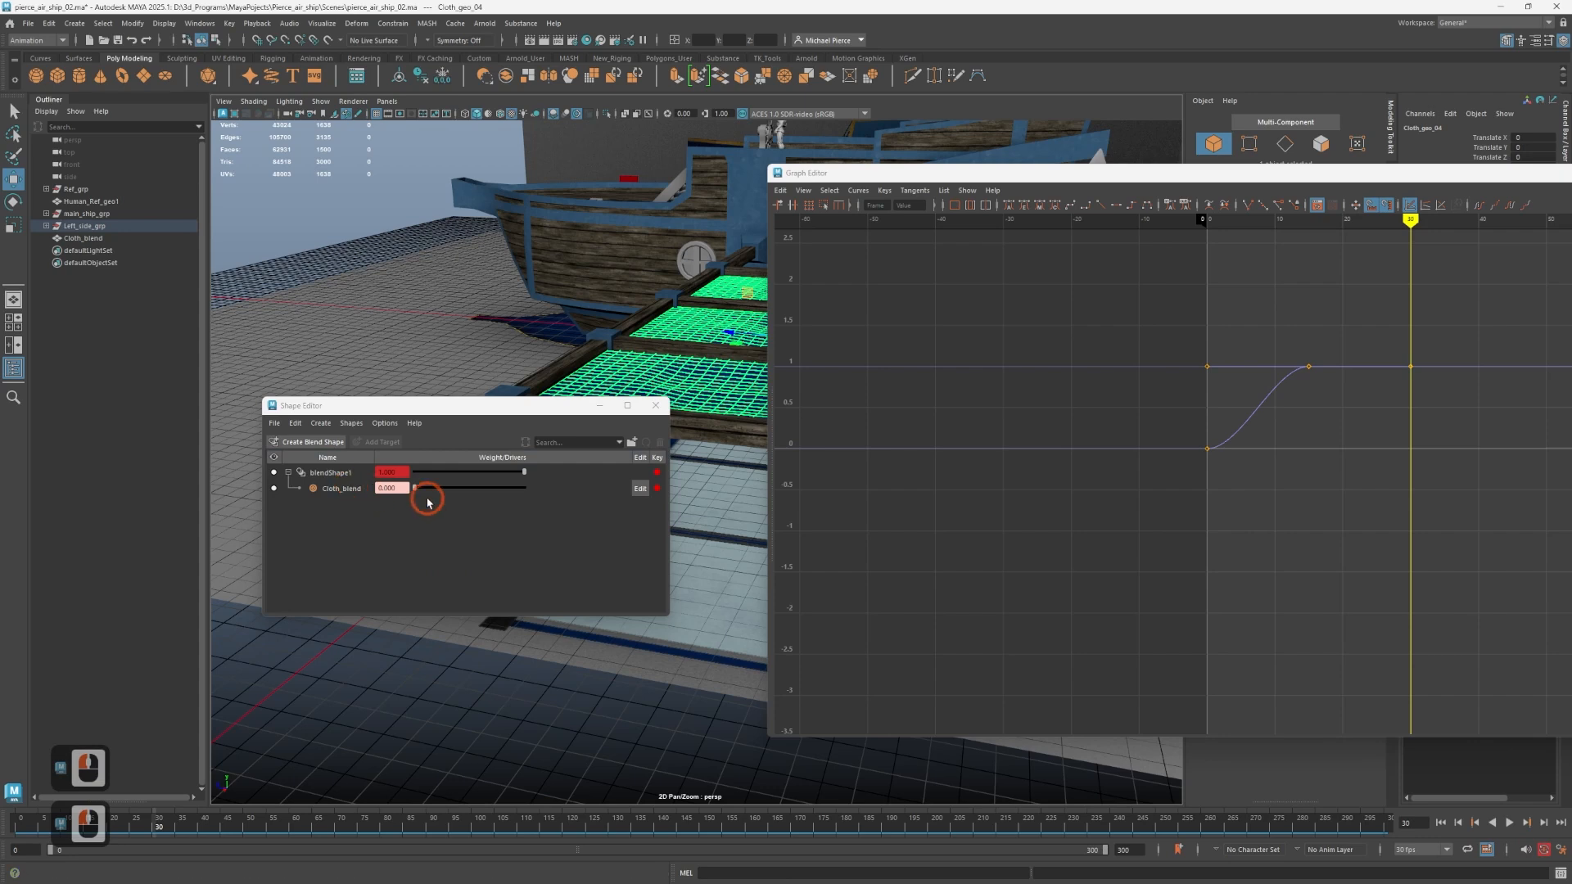
{"action": "mouse_move", "coordinate": [416, 490]}
{"action": "left_mouse_down"}
{"action": "mouse_move", "coordinate": [430, 490]}
{"action": "mouse_move", "coordinate": [415, 489]}
{"action": "left_mouse_up"}
{"action": "left_click", "coordinate": [658, 490]}
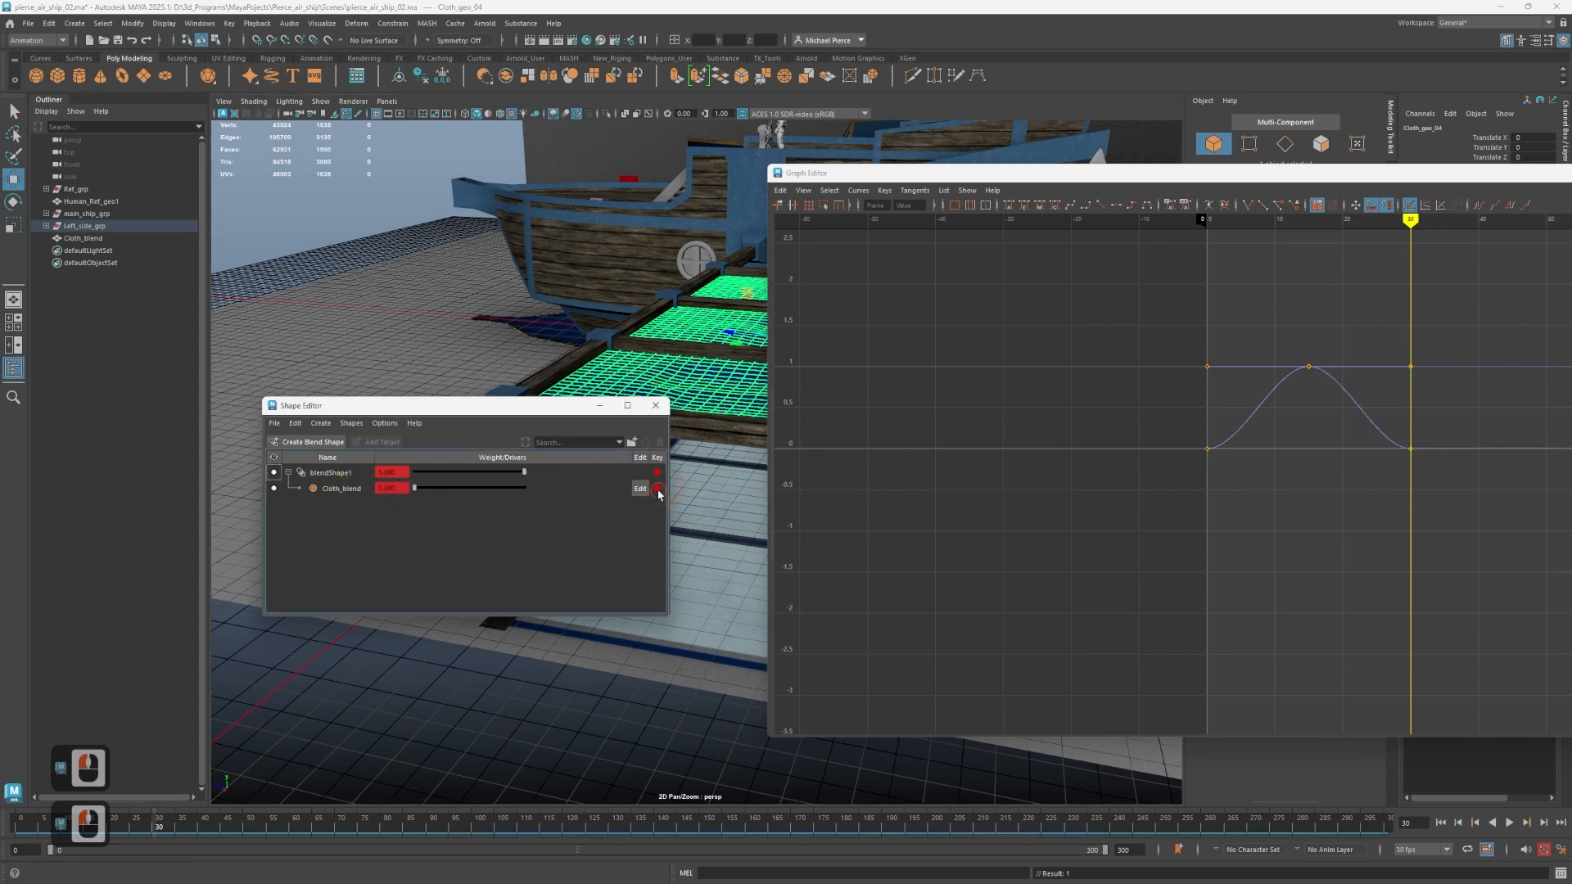
{"action": "left_click", "coordinate": [654, 496]}
Select all the blend shape curve keys from frame 0 to 30 and apply a post-infinity cycle.
{"action": "left_click", "coordinate": [1352, 331]}
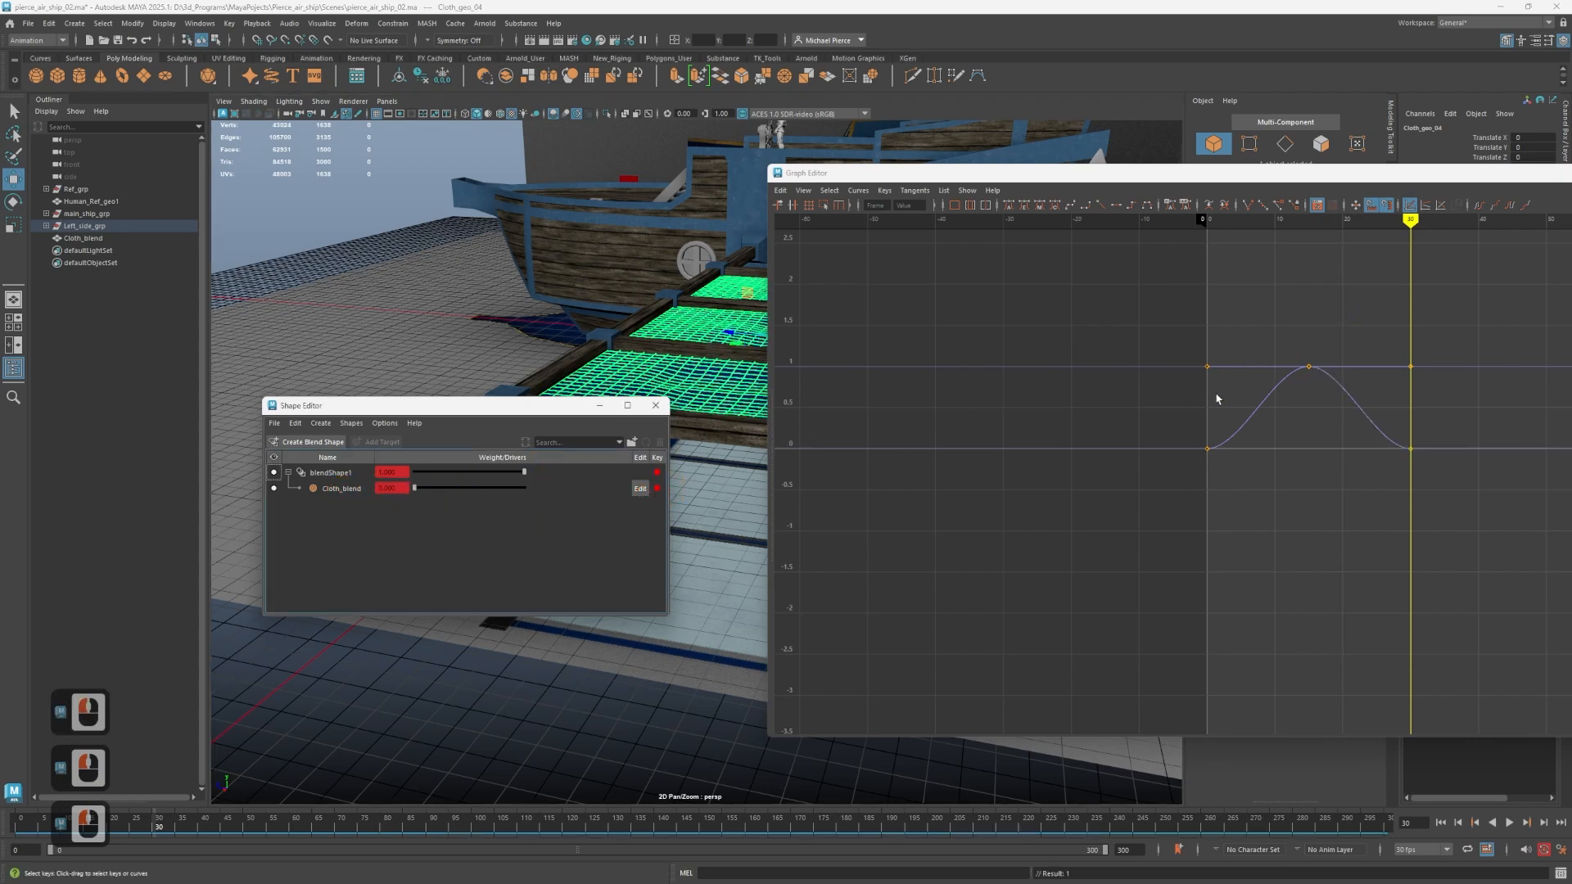
{"action": "scroll", "coordinate": [1282, 382], "scroll_direction": "down", "scroll_amount": 2}
{"action": "left_click_drag", "start_coordinate": [1194, 326], "coordinate": [1447, 474]}
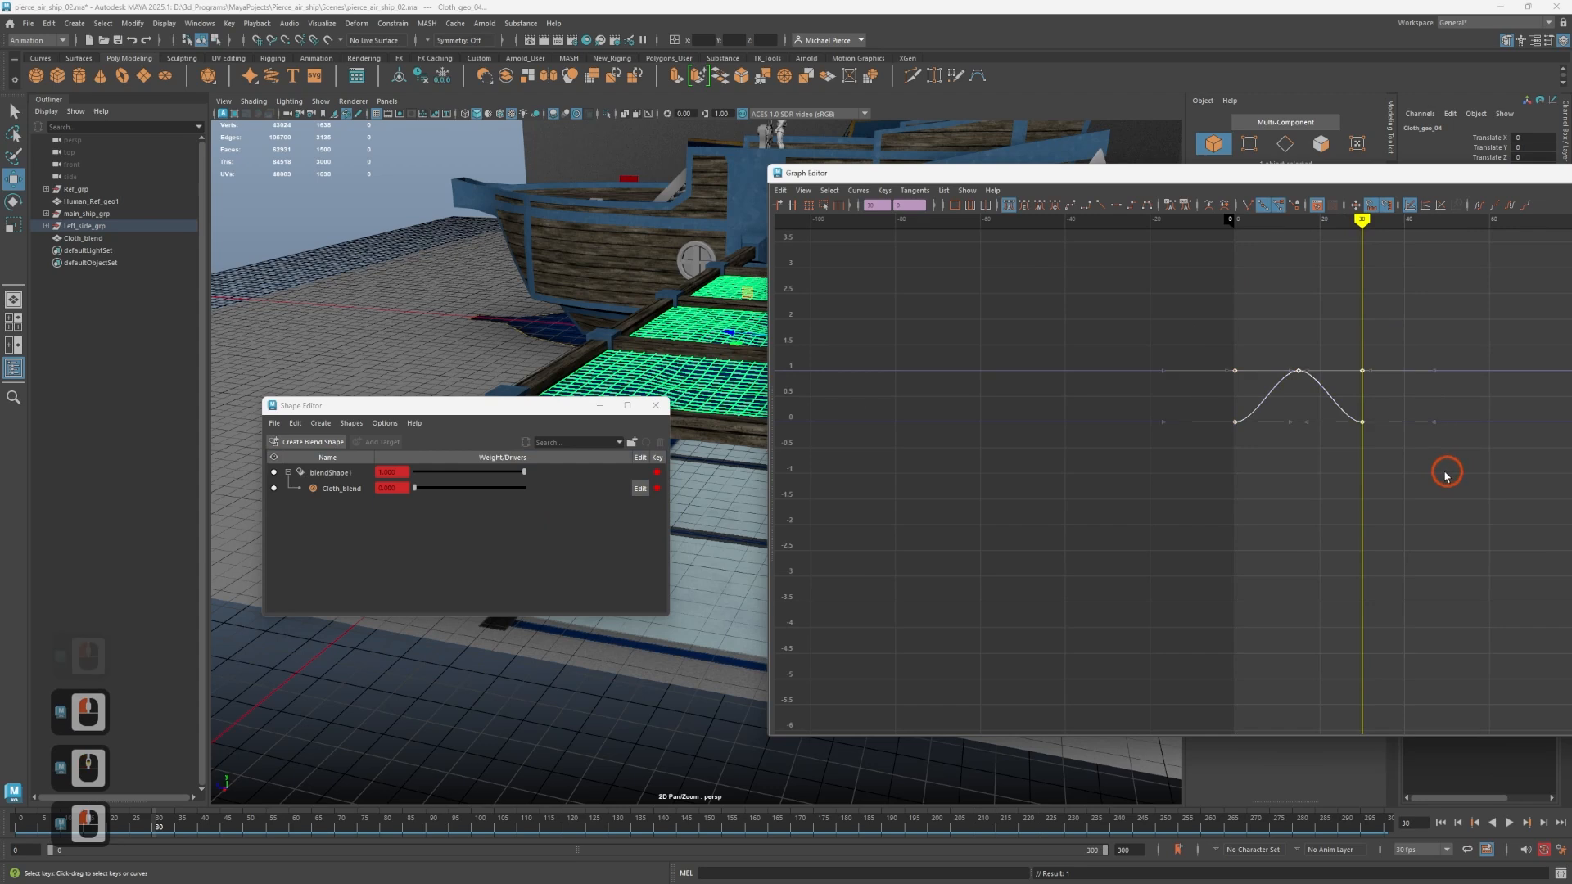
{"action": "left_click", "coordinate": [1515, 203]}
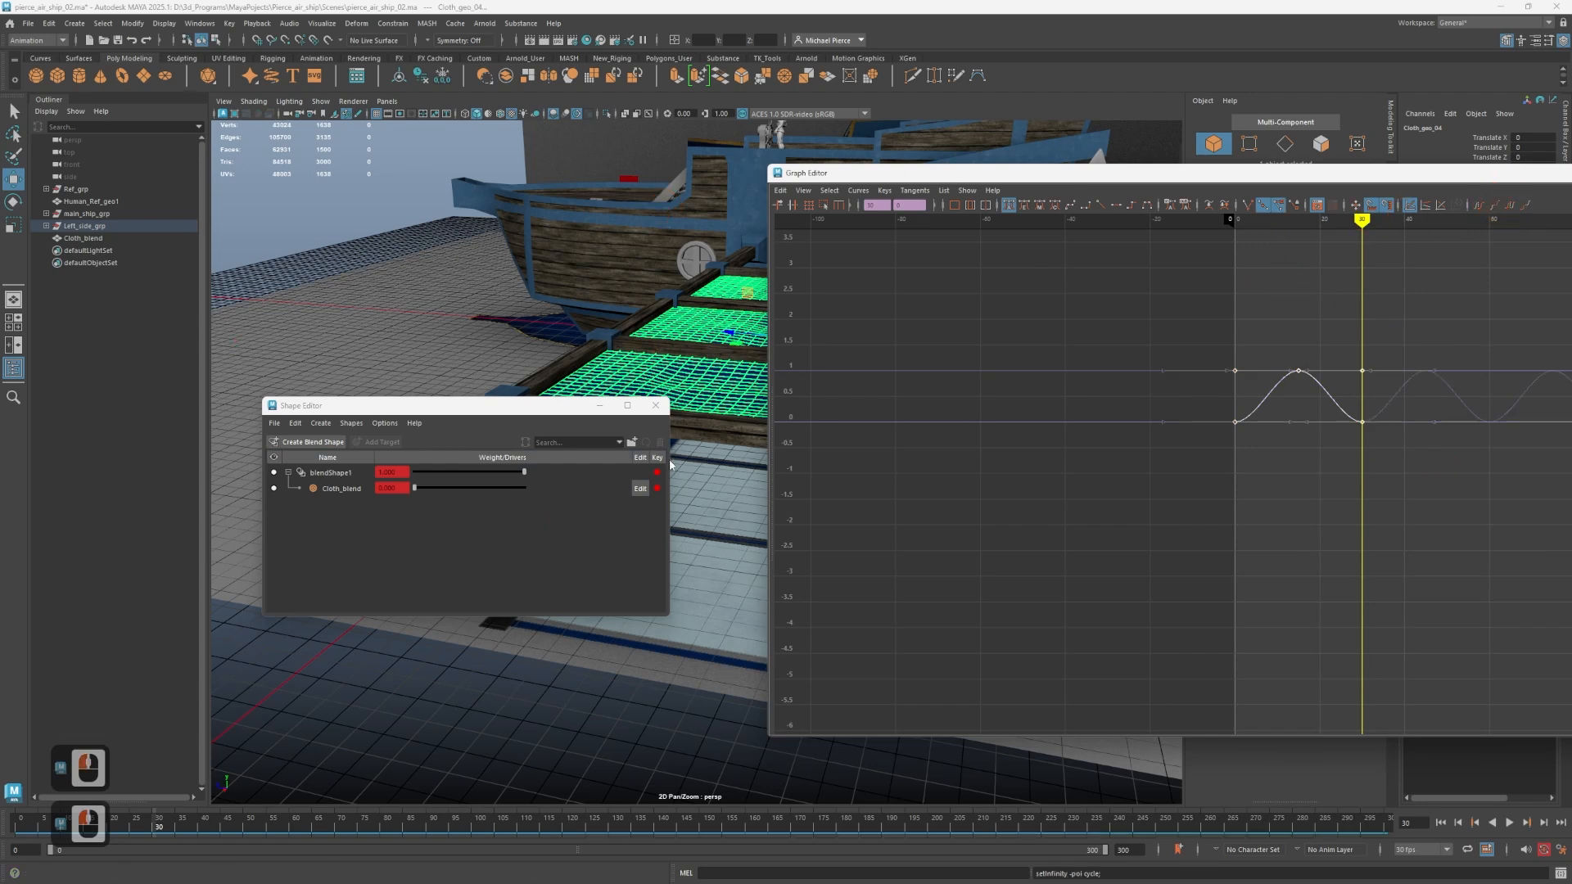
Close the Graph Editor and the Shape Editor.
{"action": "left_click_drag", "start_coordinate": [1486, 171], "coordinate": [917, 250]}
{"action": "left_click", "coordinate": [1189, 282]}
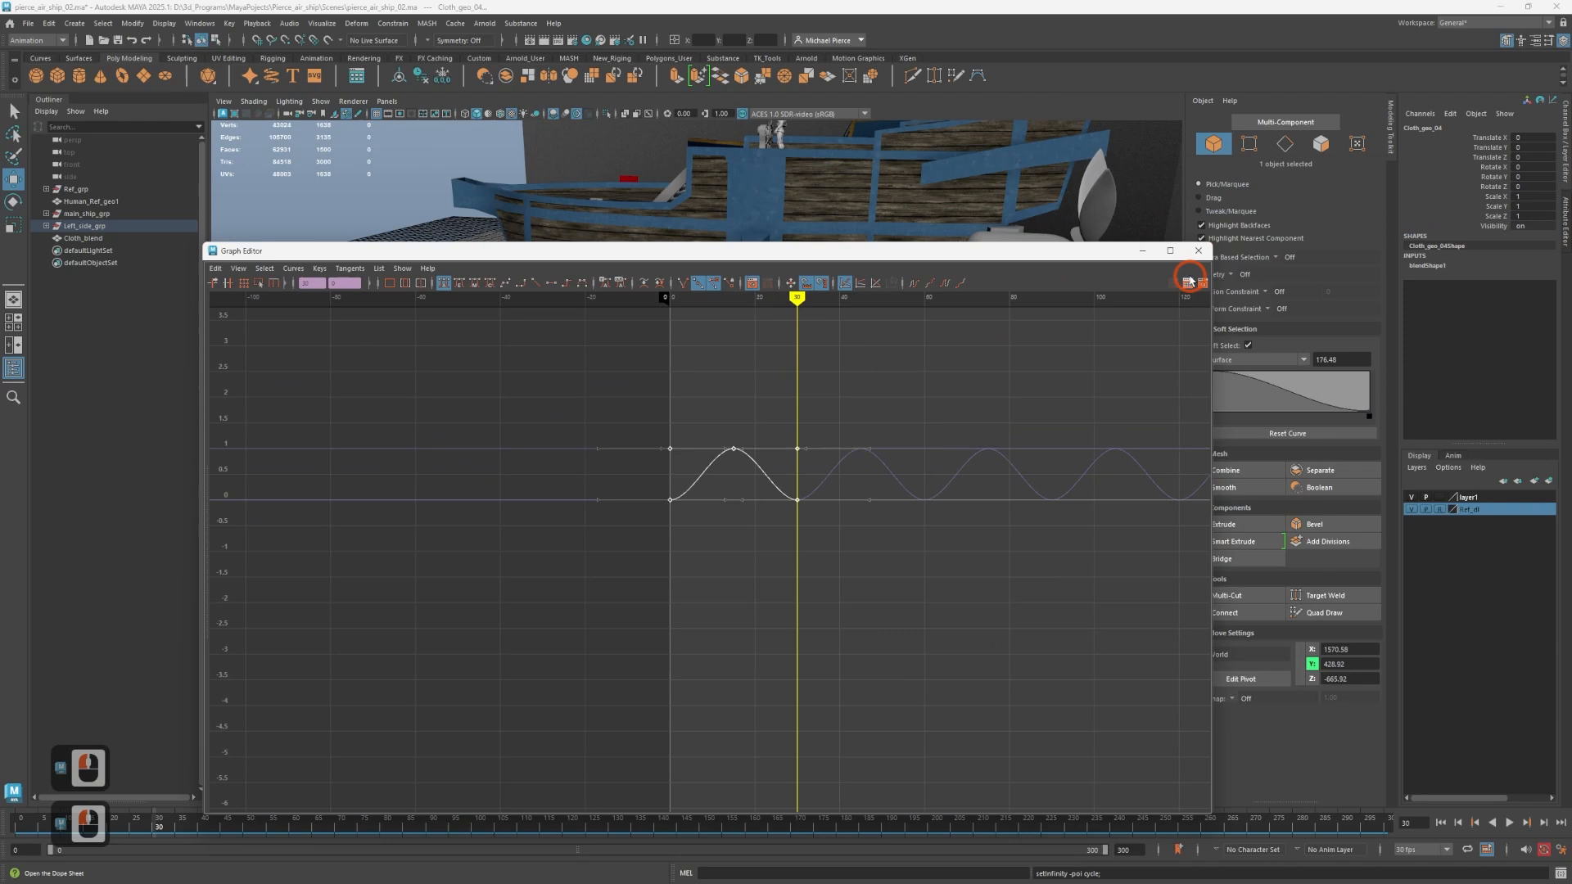
{"action": "left_click", "coordinate": [1198, 255]}
{"action": "left_click", "coordinate": [657, 402]}
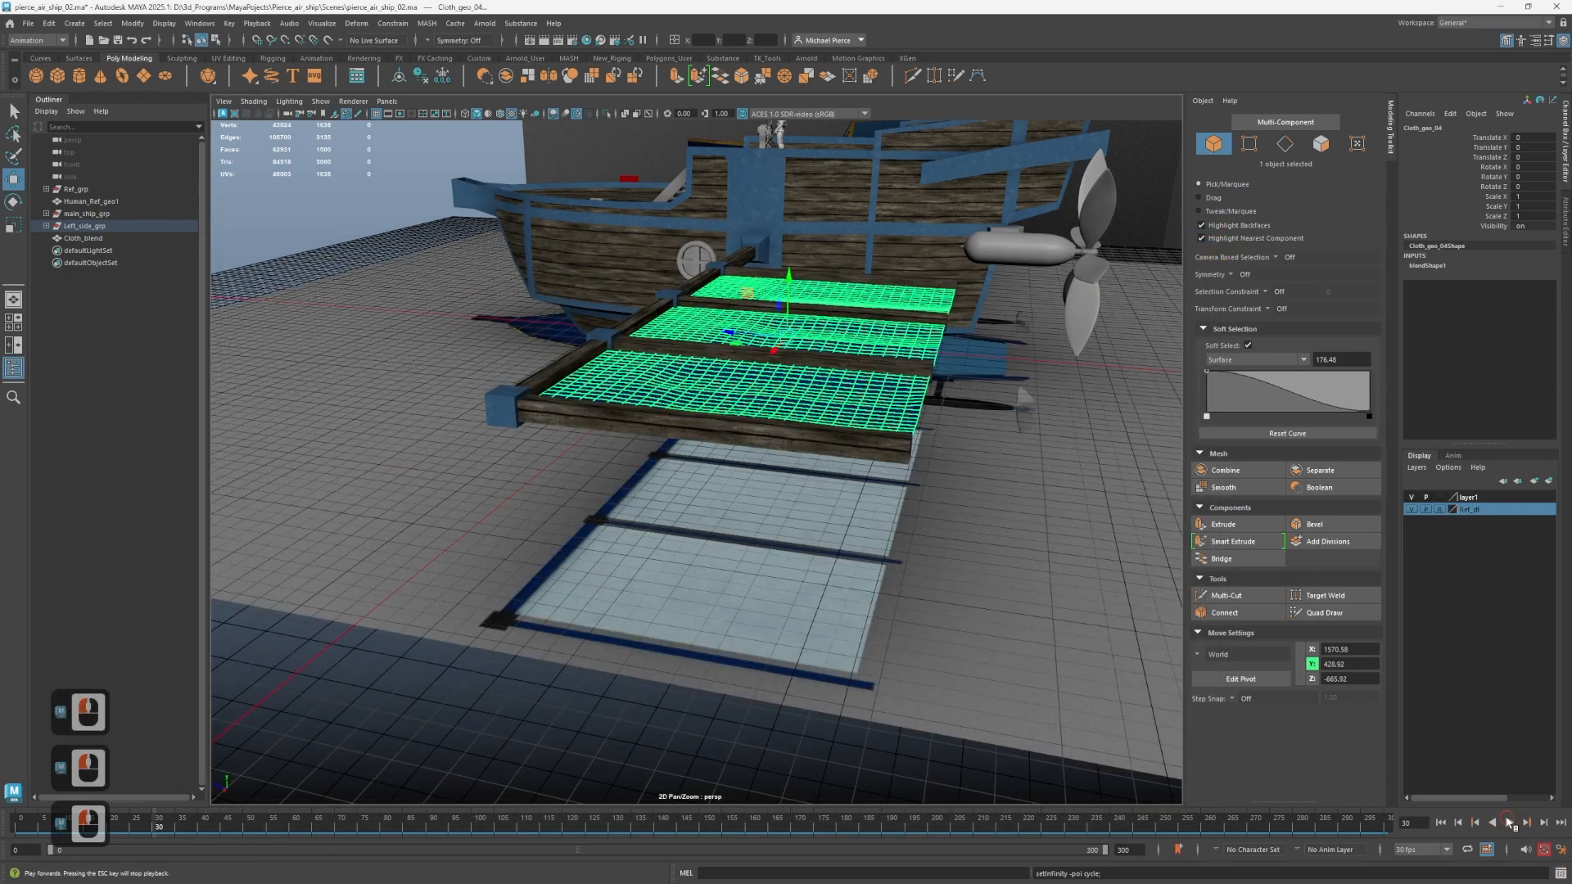
Play the animation and examine the wing cloth's cycling motion together with the spinning propeller from a wider side view.
{"action": "scroll", "coordinate": [752, 551], "scroll_direction": "down", "scroll_amount": 2}
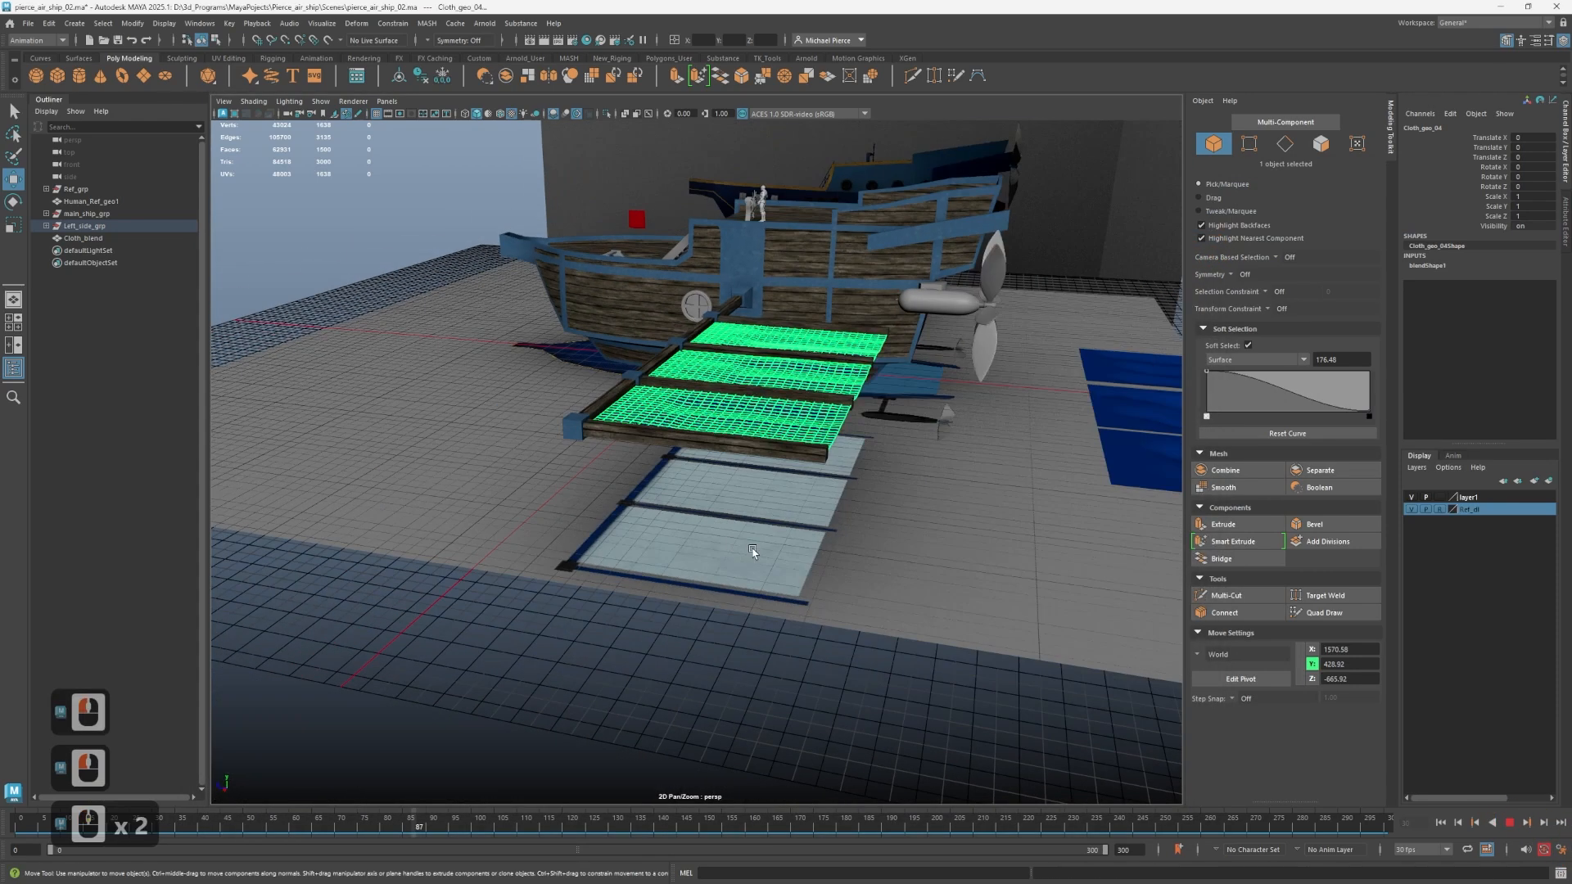
{"action": "scroll", "coordinate": [753, 551], "scroll_direction": "down", "scroll_amount": 4}
{"action": "left_click_drag", "start_coordinate": [752, 551], "coordinate": [788, 503], "text": "alt"}
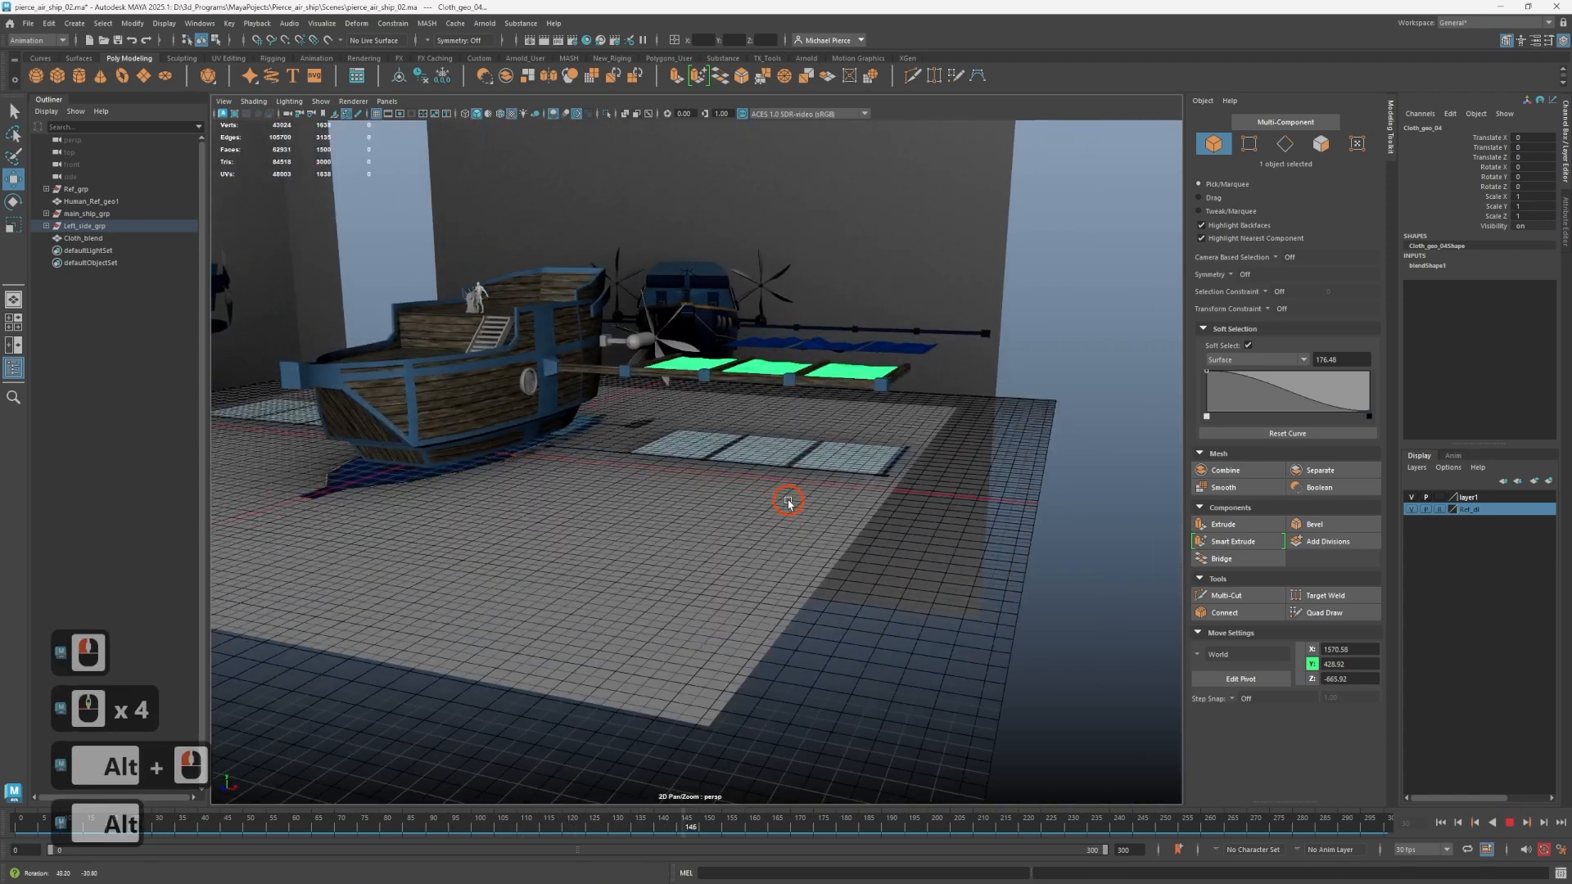
{"action": "left_click", "coordinate": [788, 503], "text": "alt"}
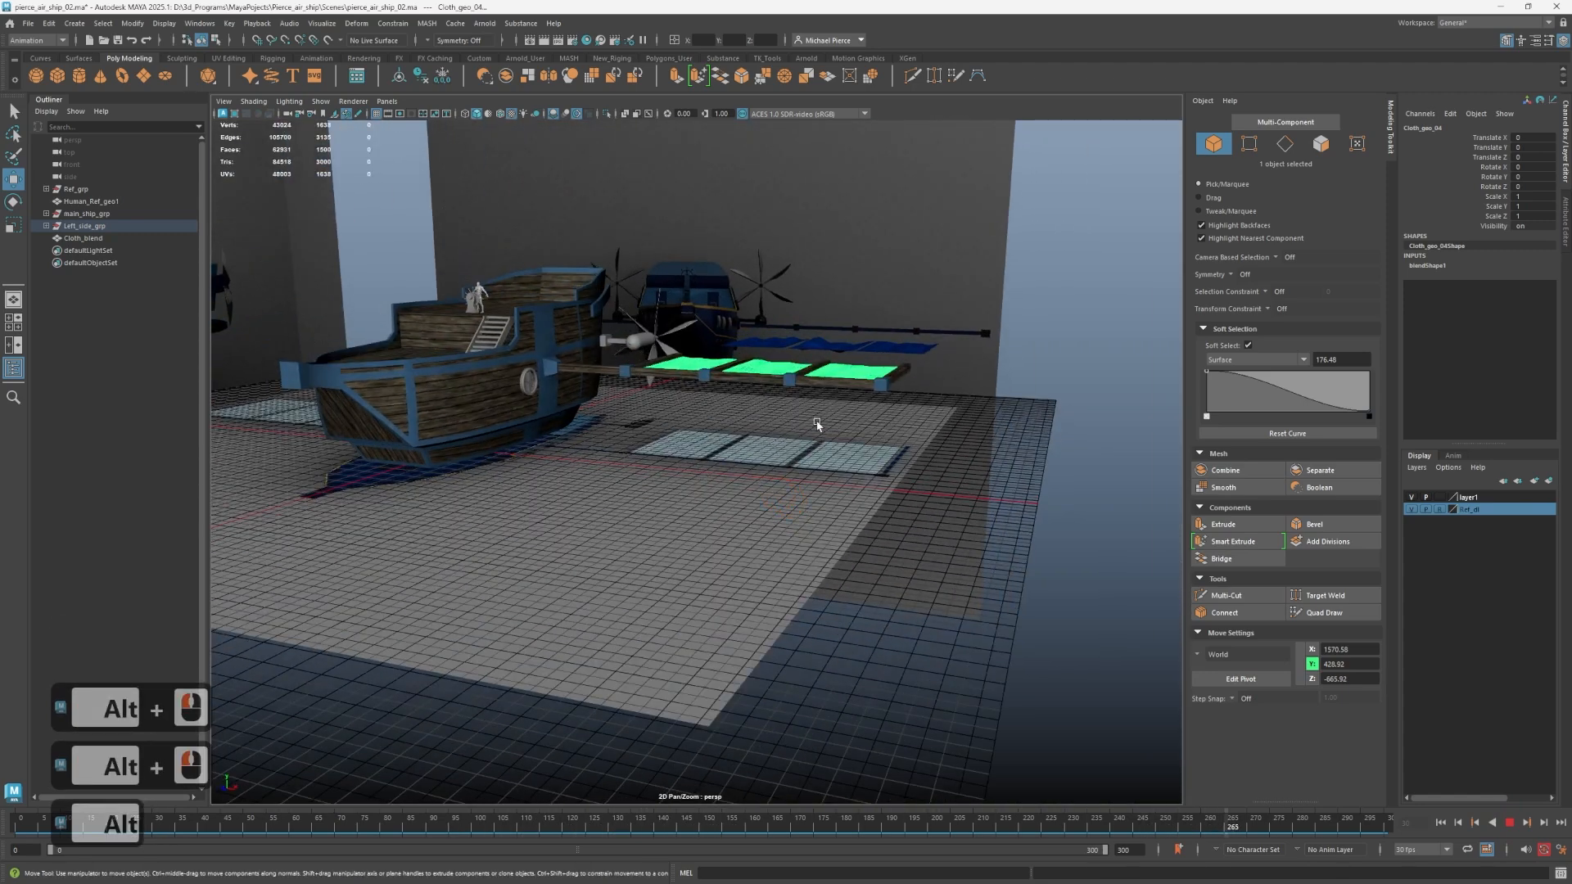
Select the Cloth_blend duplicate mesh behind the wing and hide it.
{"action": "left_click_drag", "start_coordinate": [818, 424], "coordinate": [744, 253], "text": "alt"}
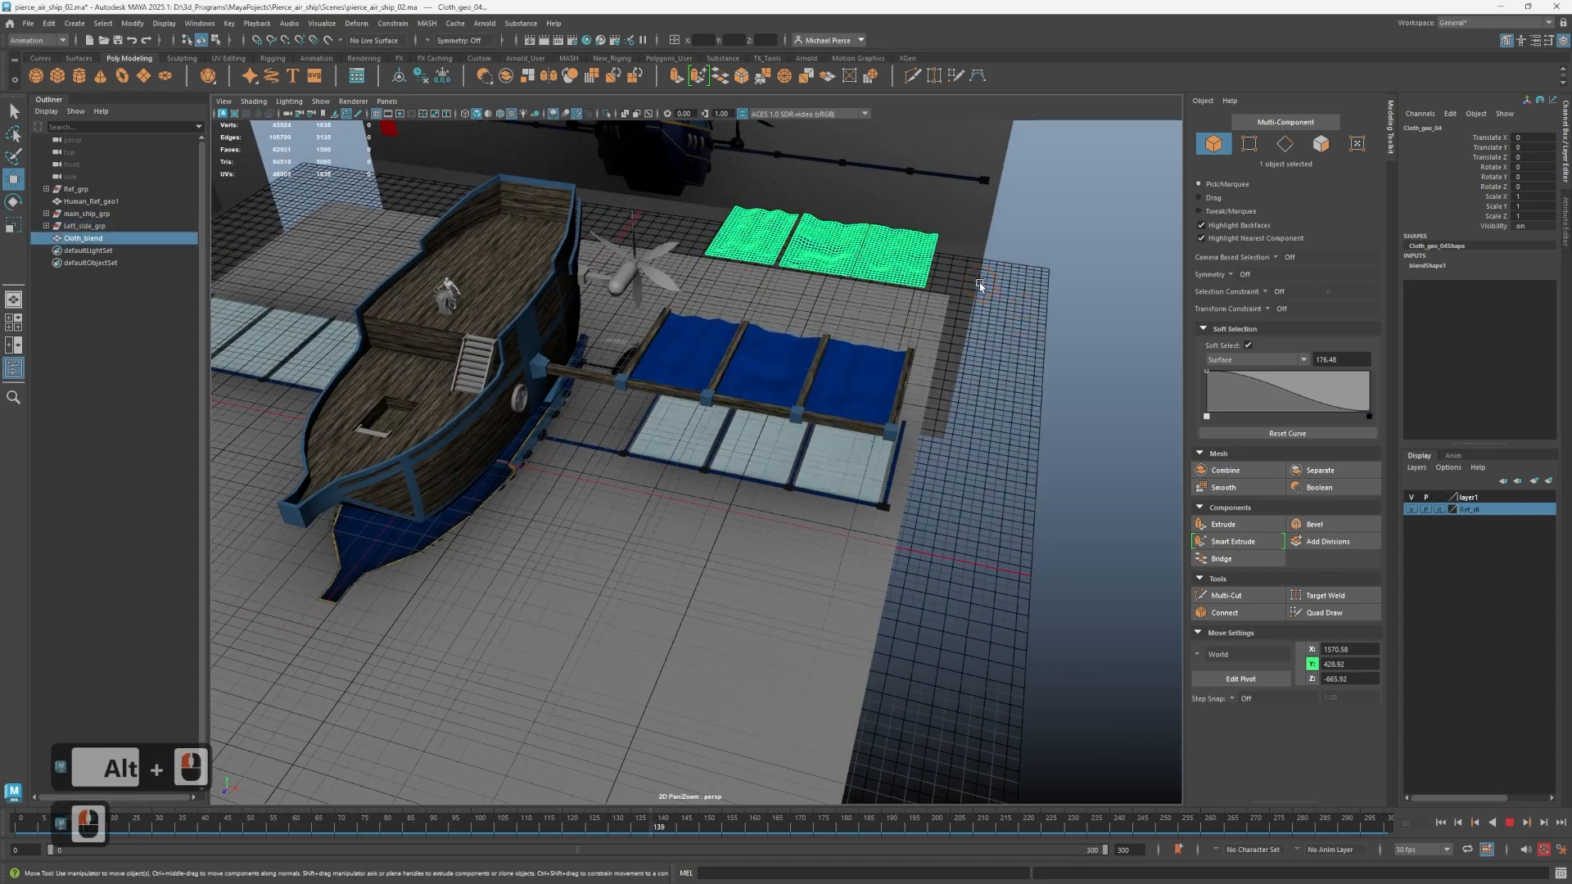
{"action": "key", "text": "h"}
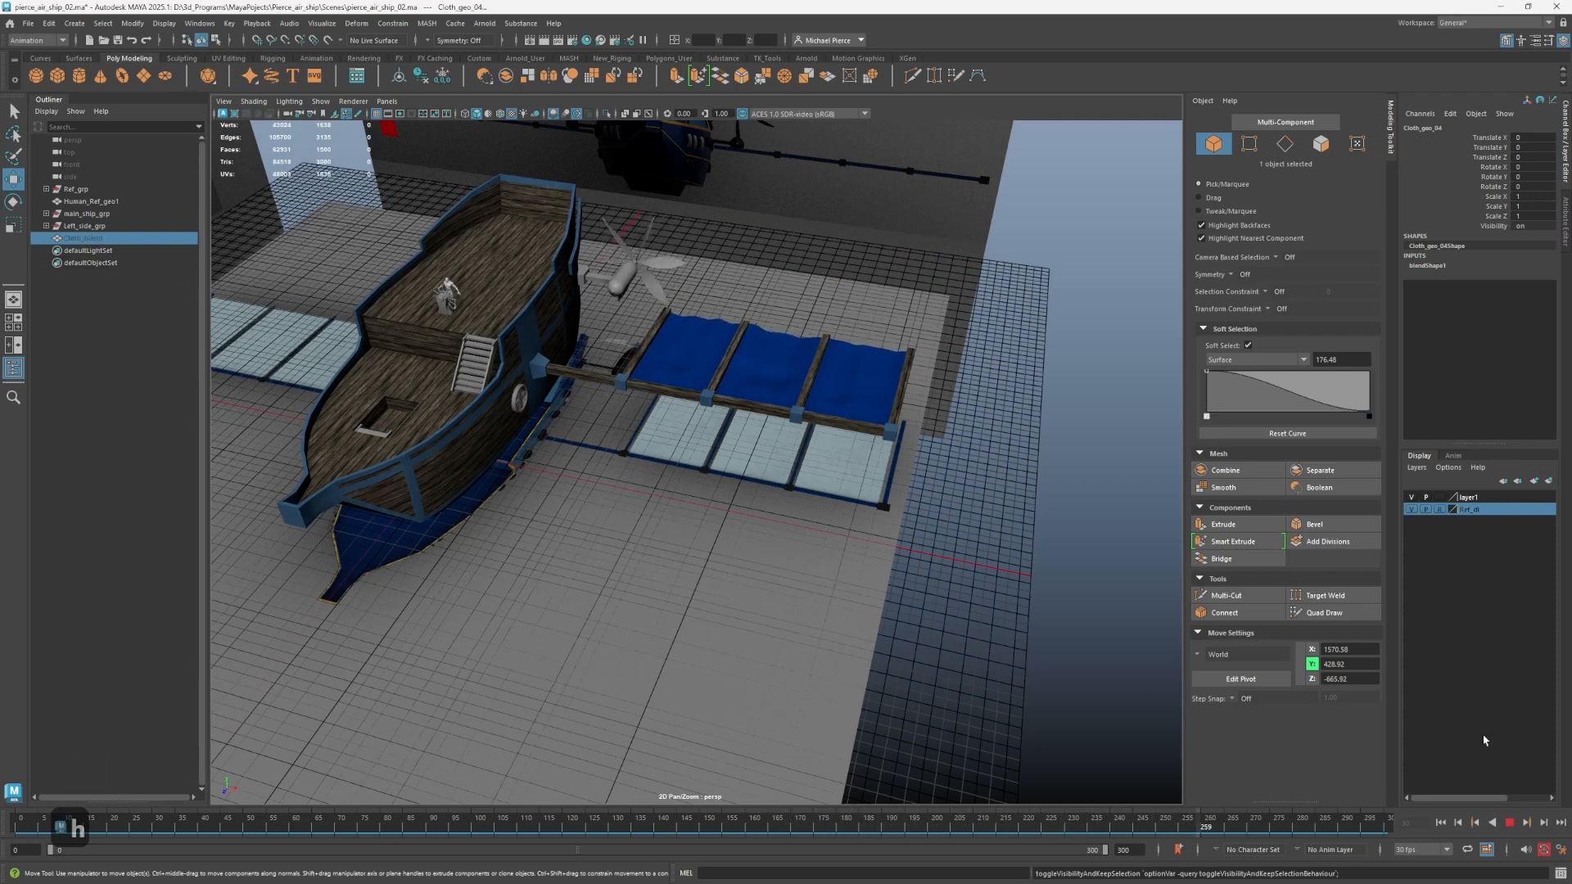
Stop playback, select Left_side_grp and reset the Duplicate Special options to their defaults.
{"action": "left_click", "coordinate": [907, 603]}
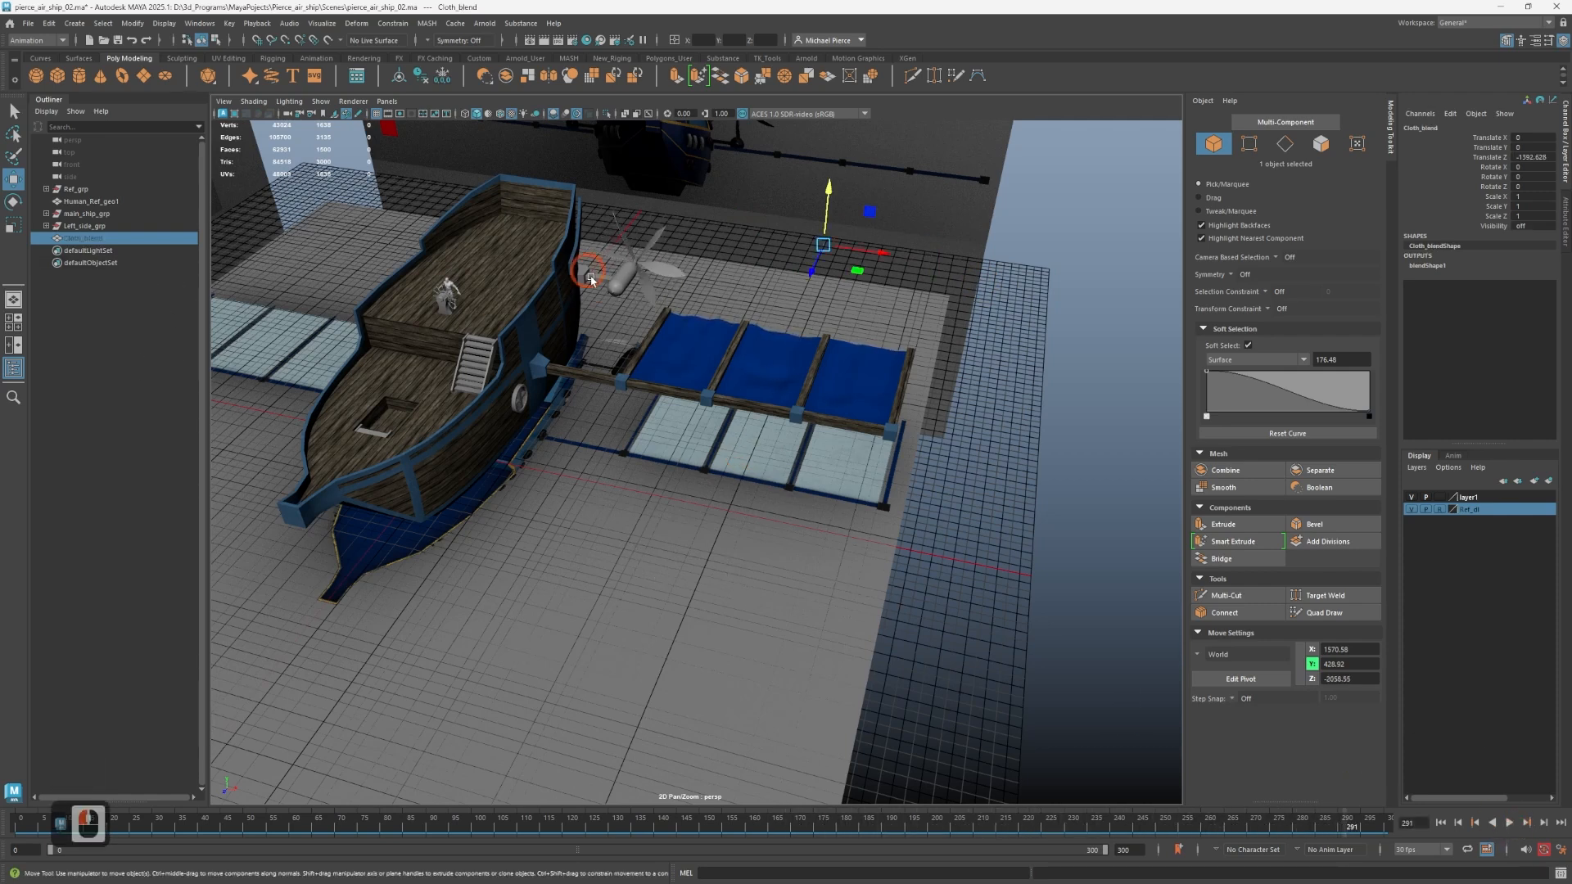
{"action": "left_click", "coordinate": [70, 237]}
{"action": "left_click", "coordinate": [80, 226]}
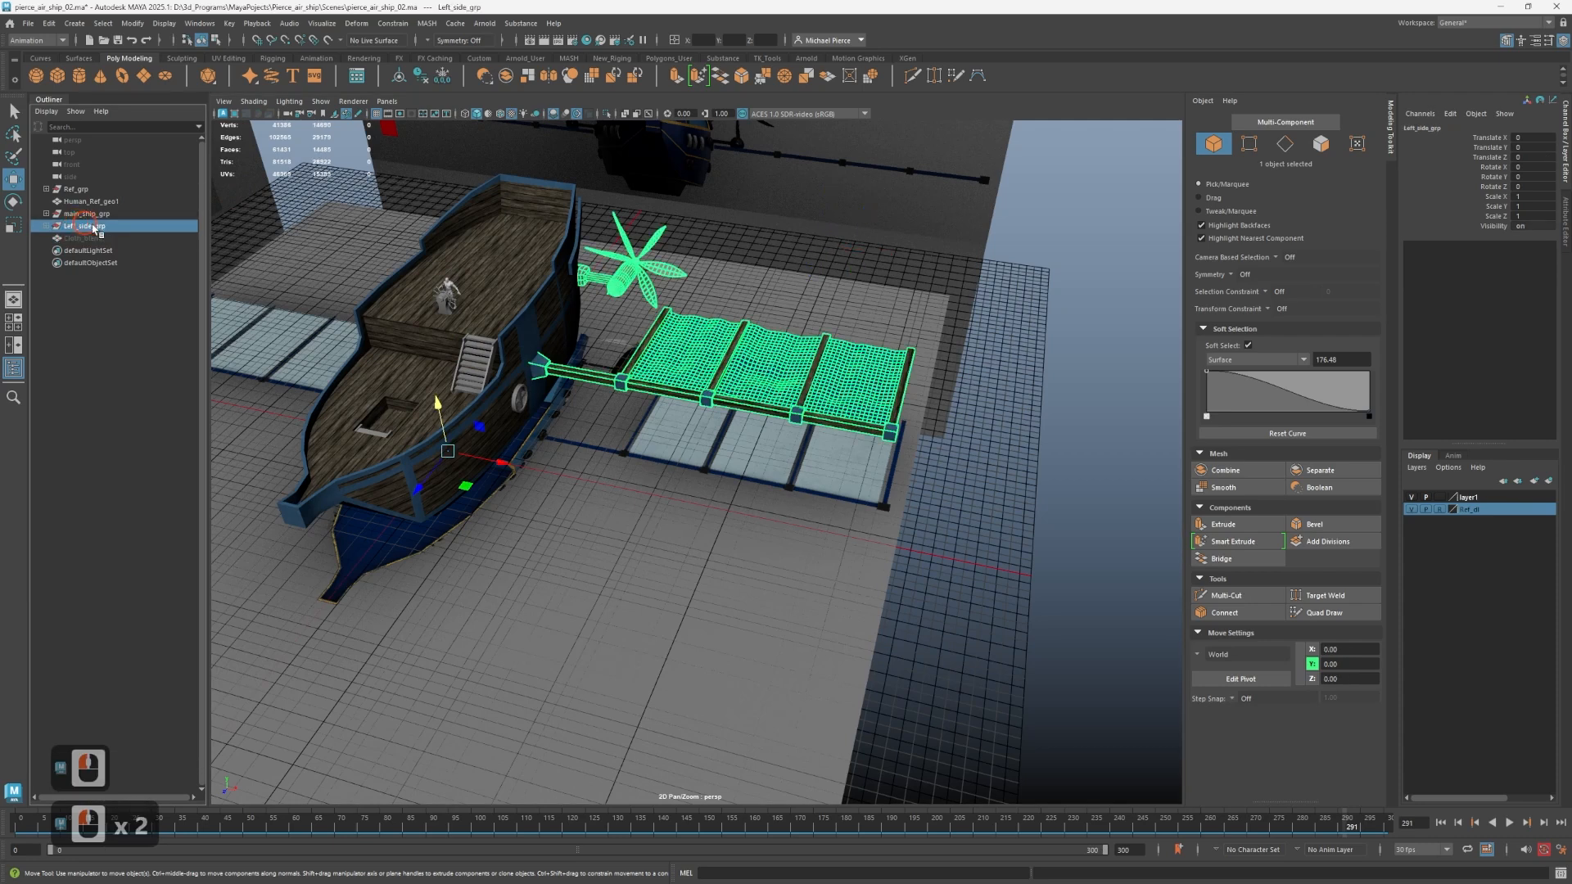
{"action": "left_click", "coordinate": [75, 23]}
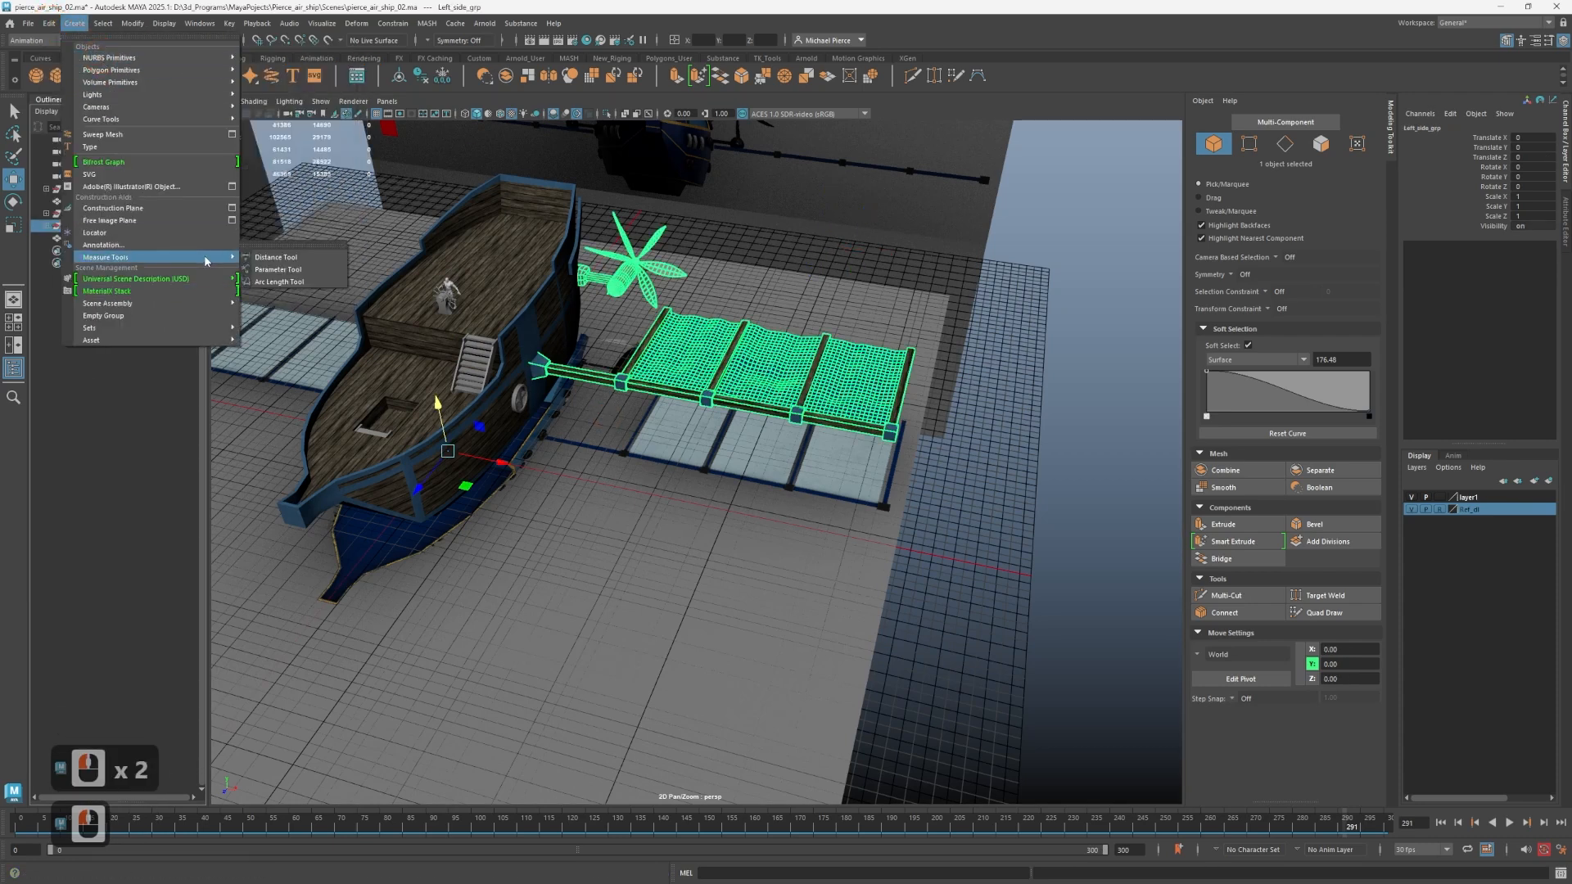
{"action": "left_click", "coordinate": [49, 23]}
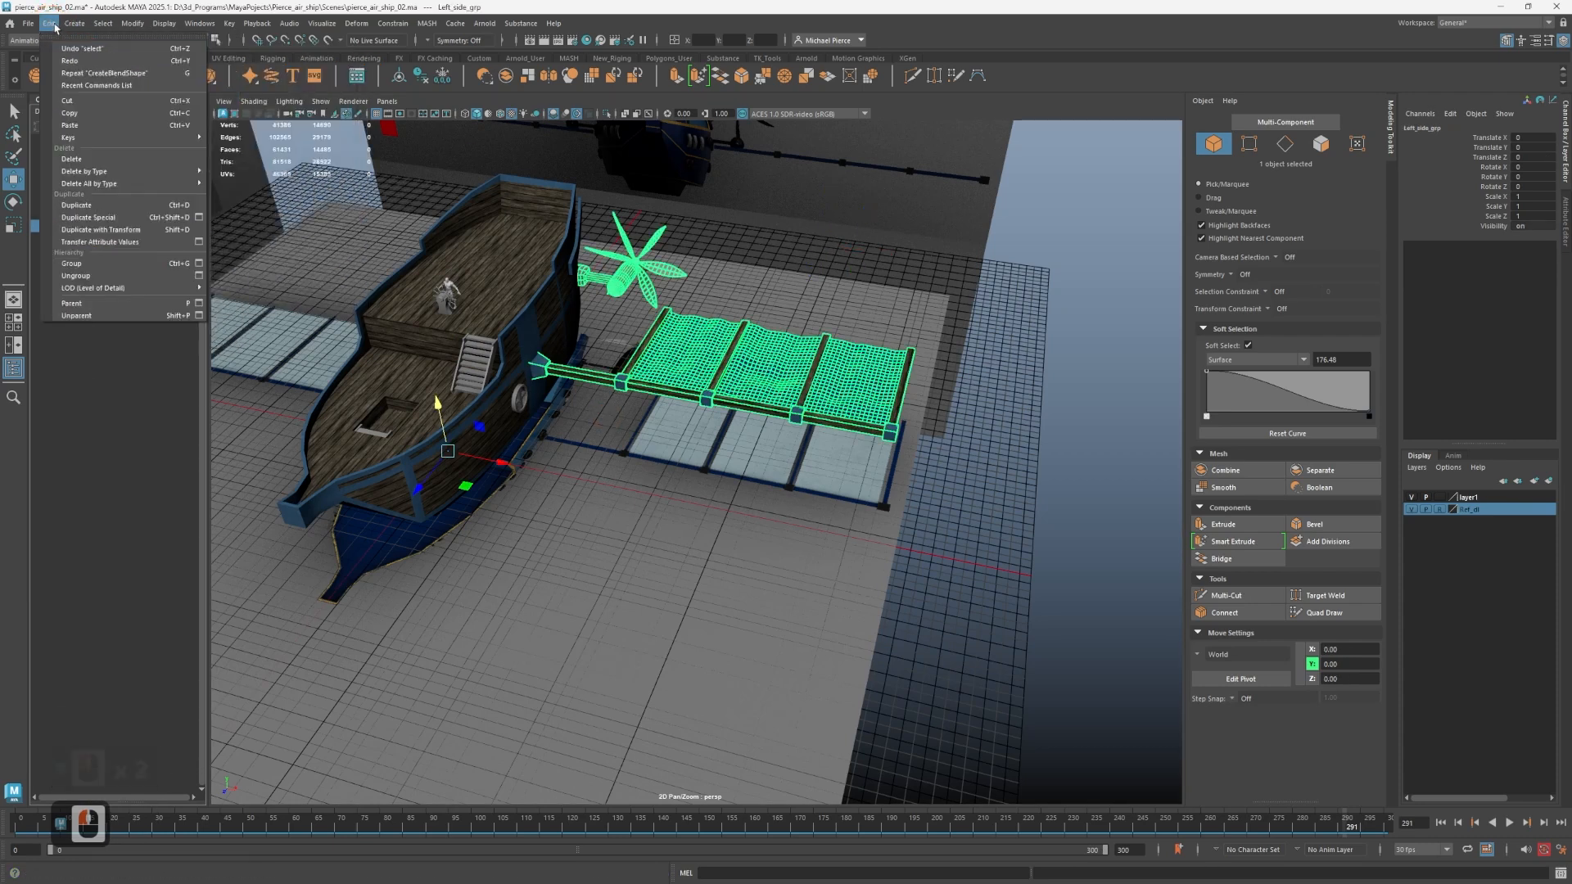
{"action": "left_click", "coordinate": [199, 217]}
{"action": "left_click", "coordinate": [354, 334]}
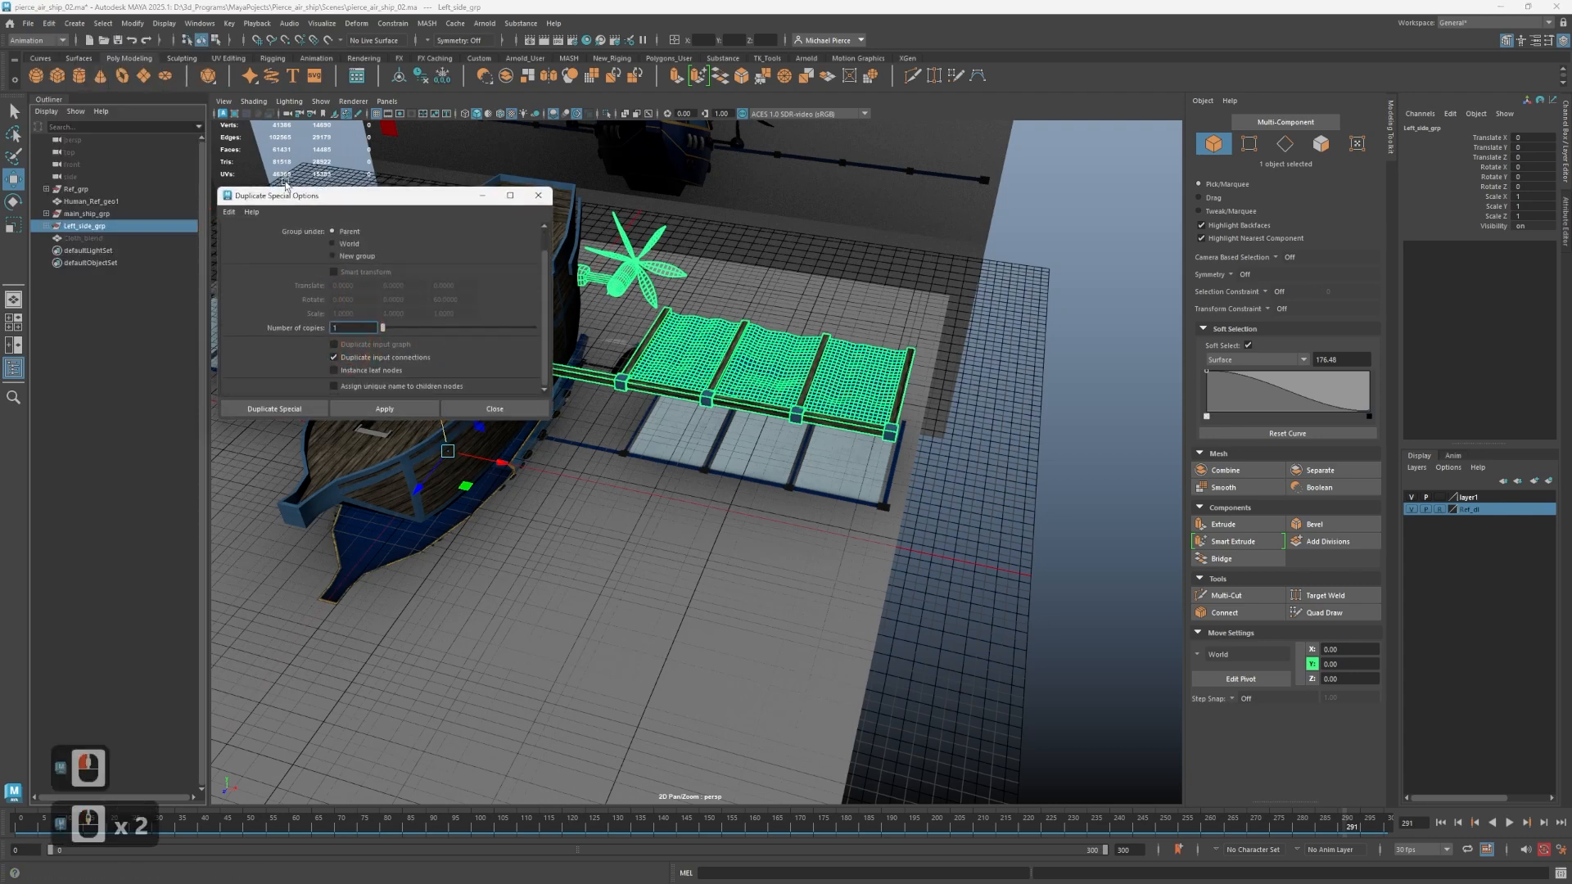
{"action": "left_click", "coordinate": [229, 211]}
{"action": "left_click", "coordinate": [254, 244]}
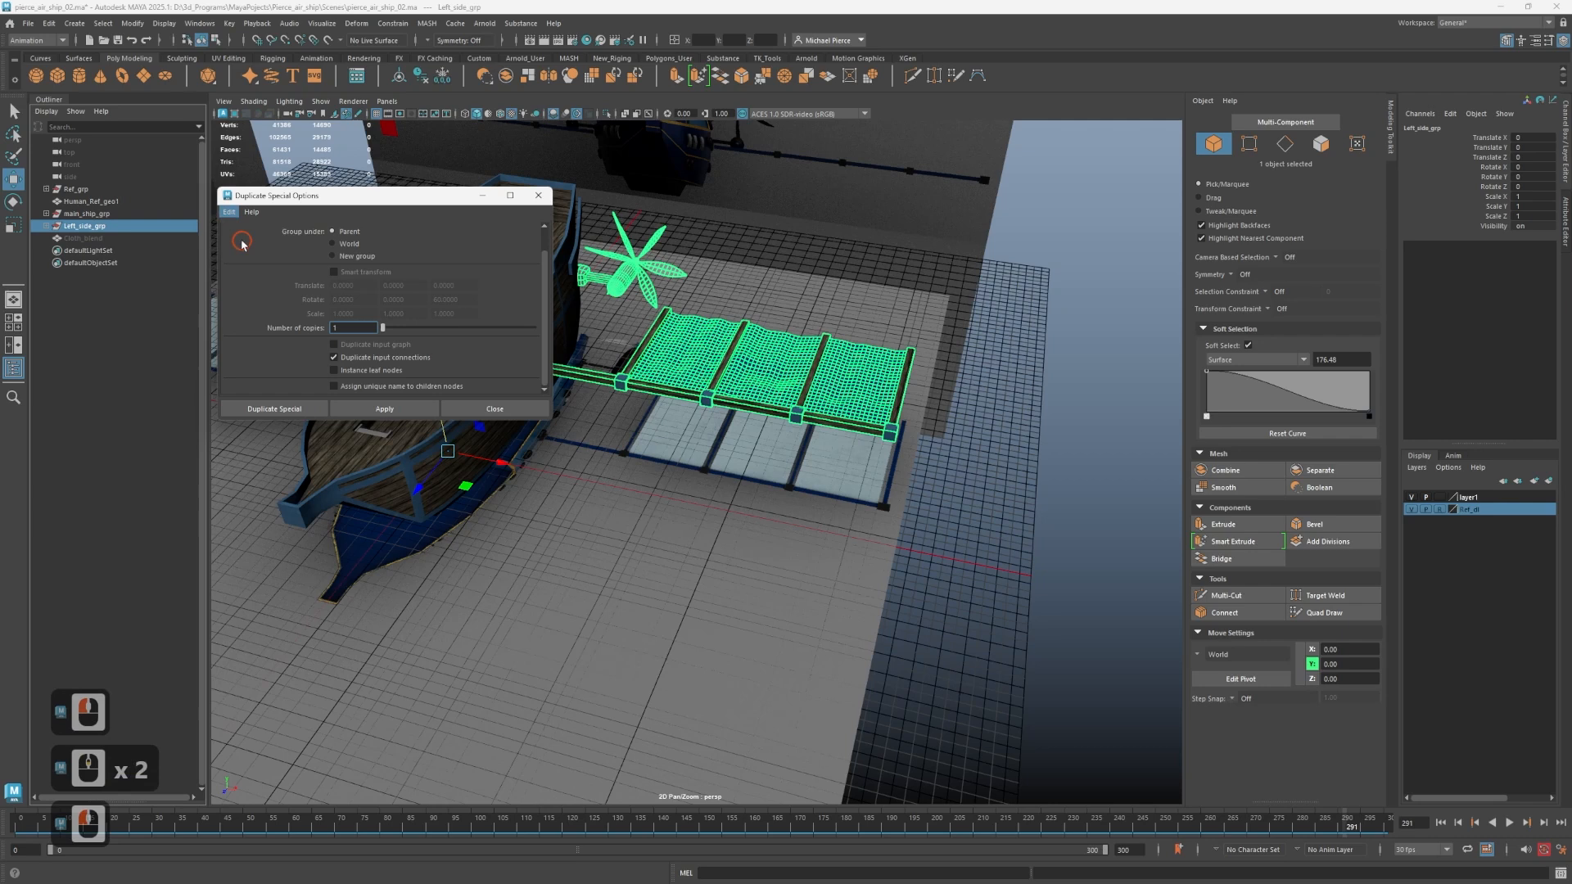
Make one Duplicate Special copy of Left_side_grp with Duplicate input connections enabled, and close the options.
{"action": "left_click", "coordinate": [334, 357]}
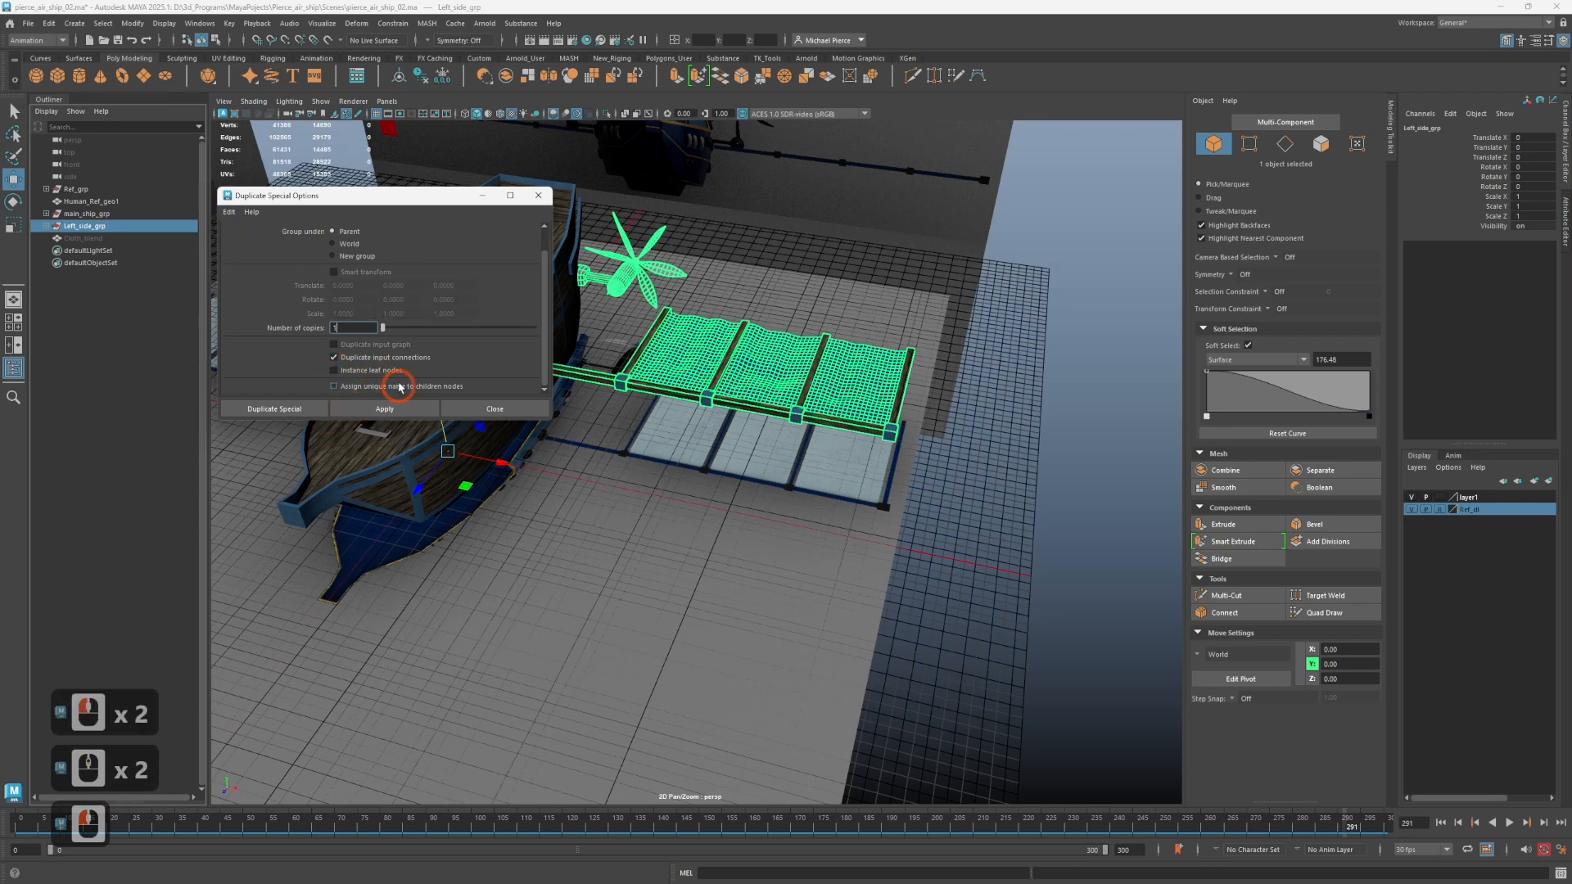
{"action": "left_click", "coordinate": [368, 410]}
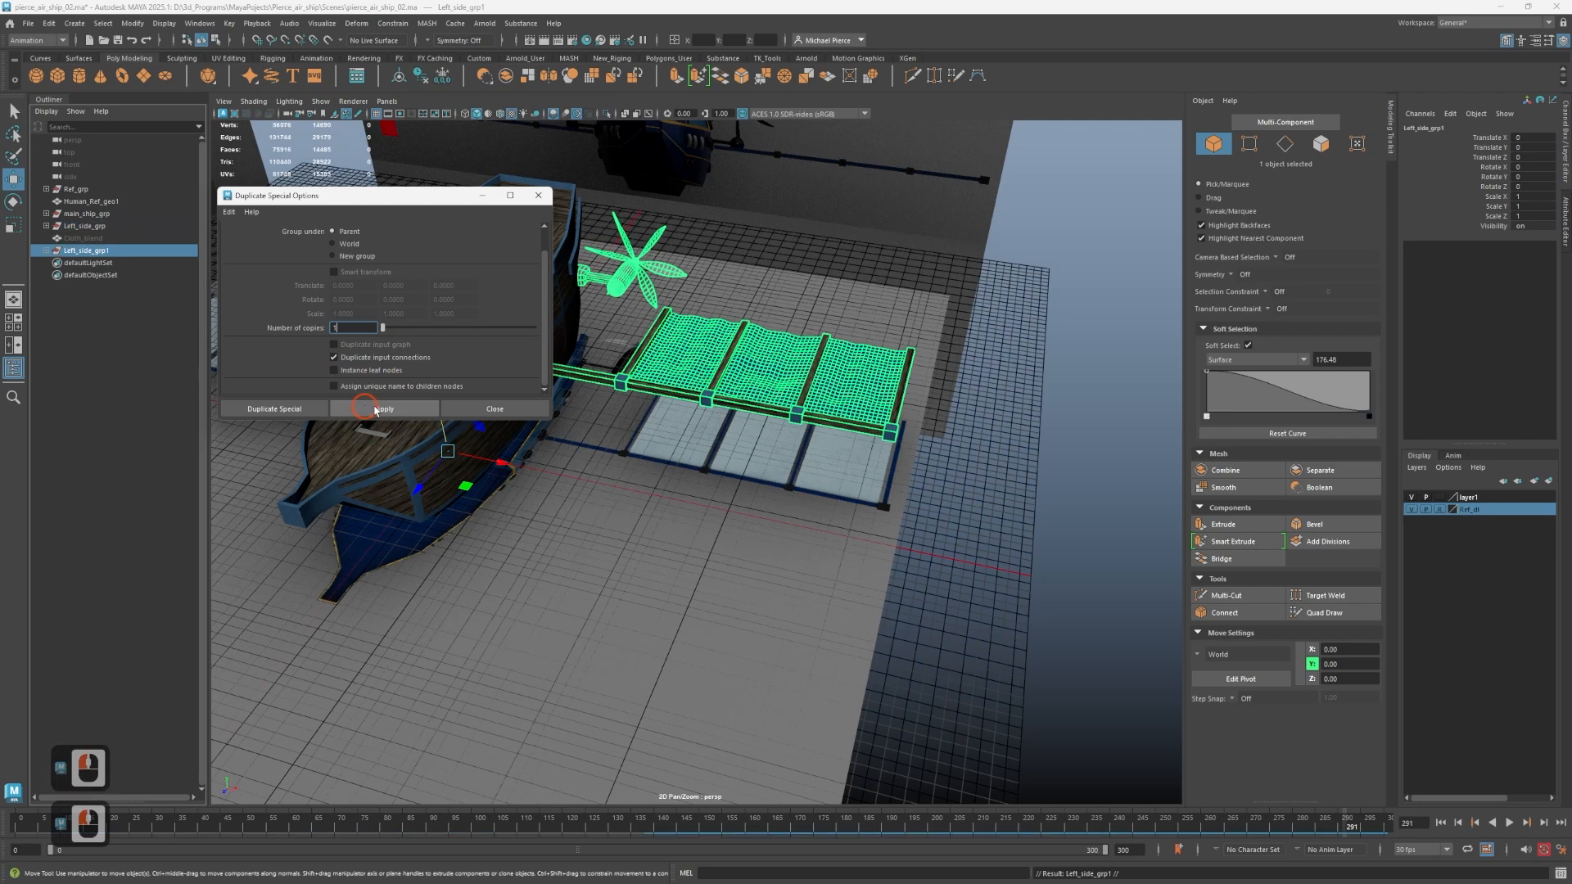
{"action": "left_click", "coordinate": [539, 195]}
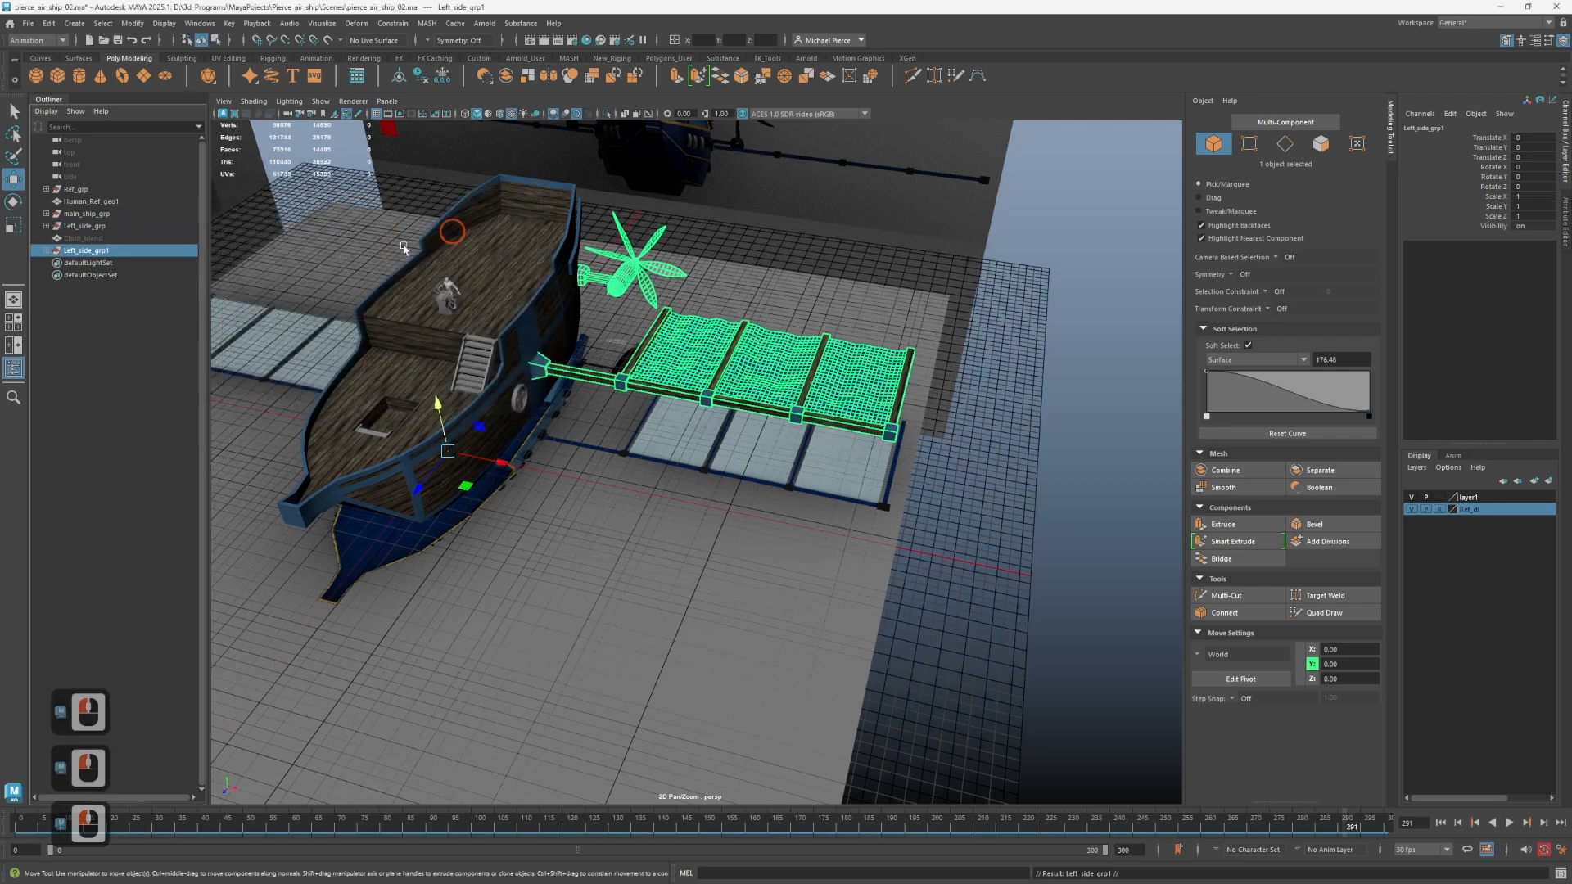
Mirror the duplicated side group to the ship's opposite side by setting its Scale X to -1.
{"action": "left_click", "coordinate": [106, 287]}
{"action": "left_click", "coordinate": [145, 254]}
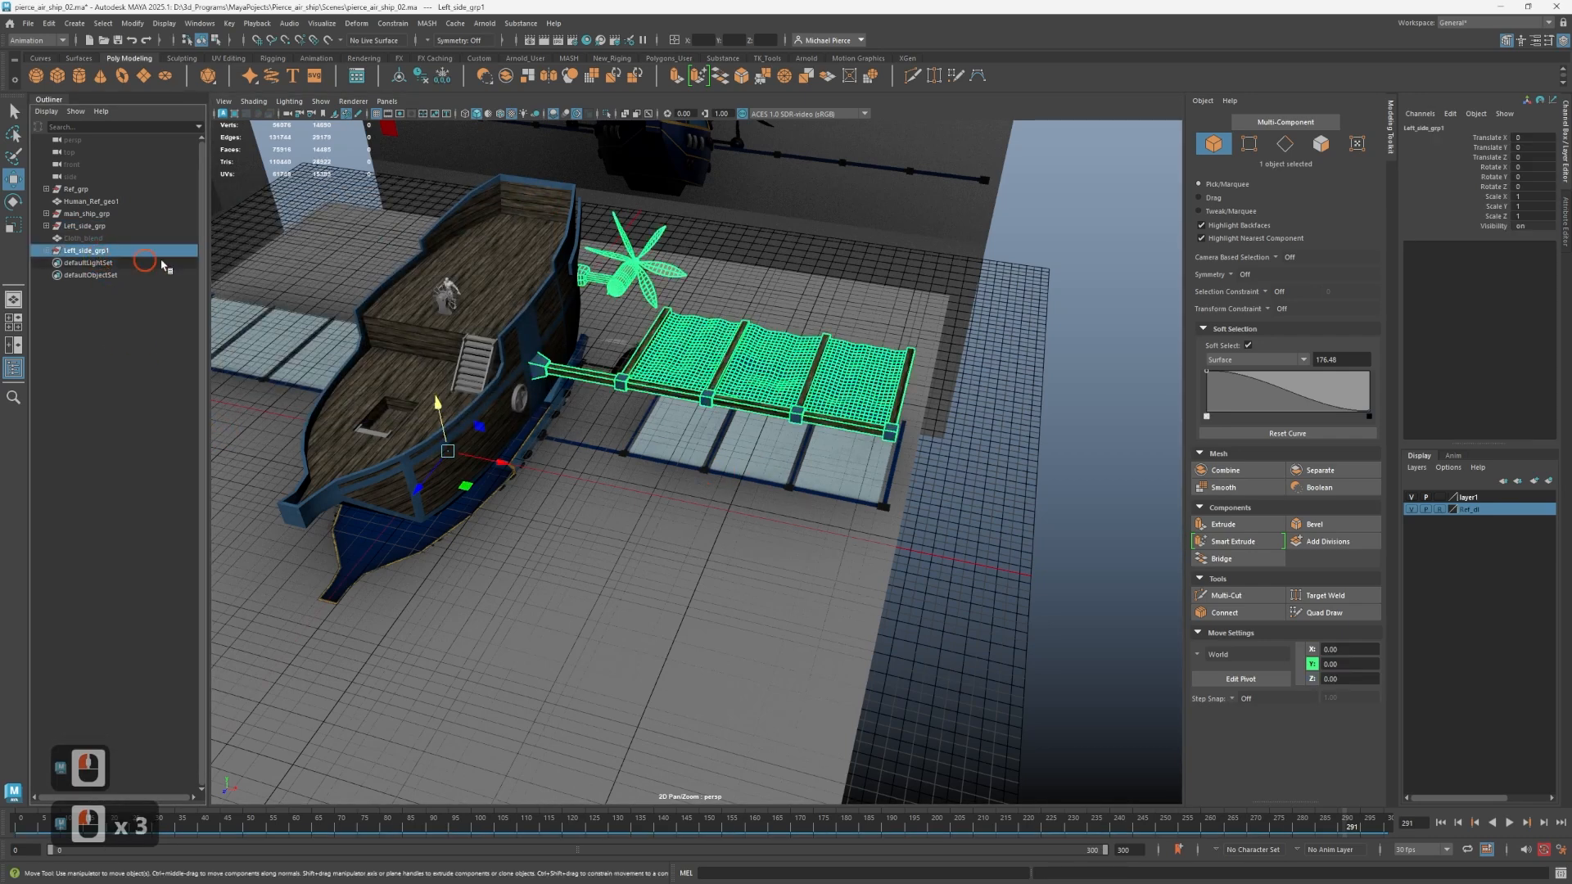
{"action": "left_click", "coordinate": [1533, 195]}
{"action": "type", "text": "-1"}
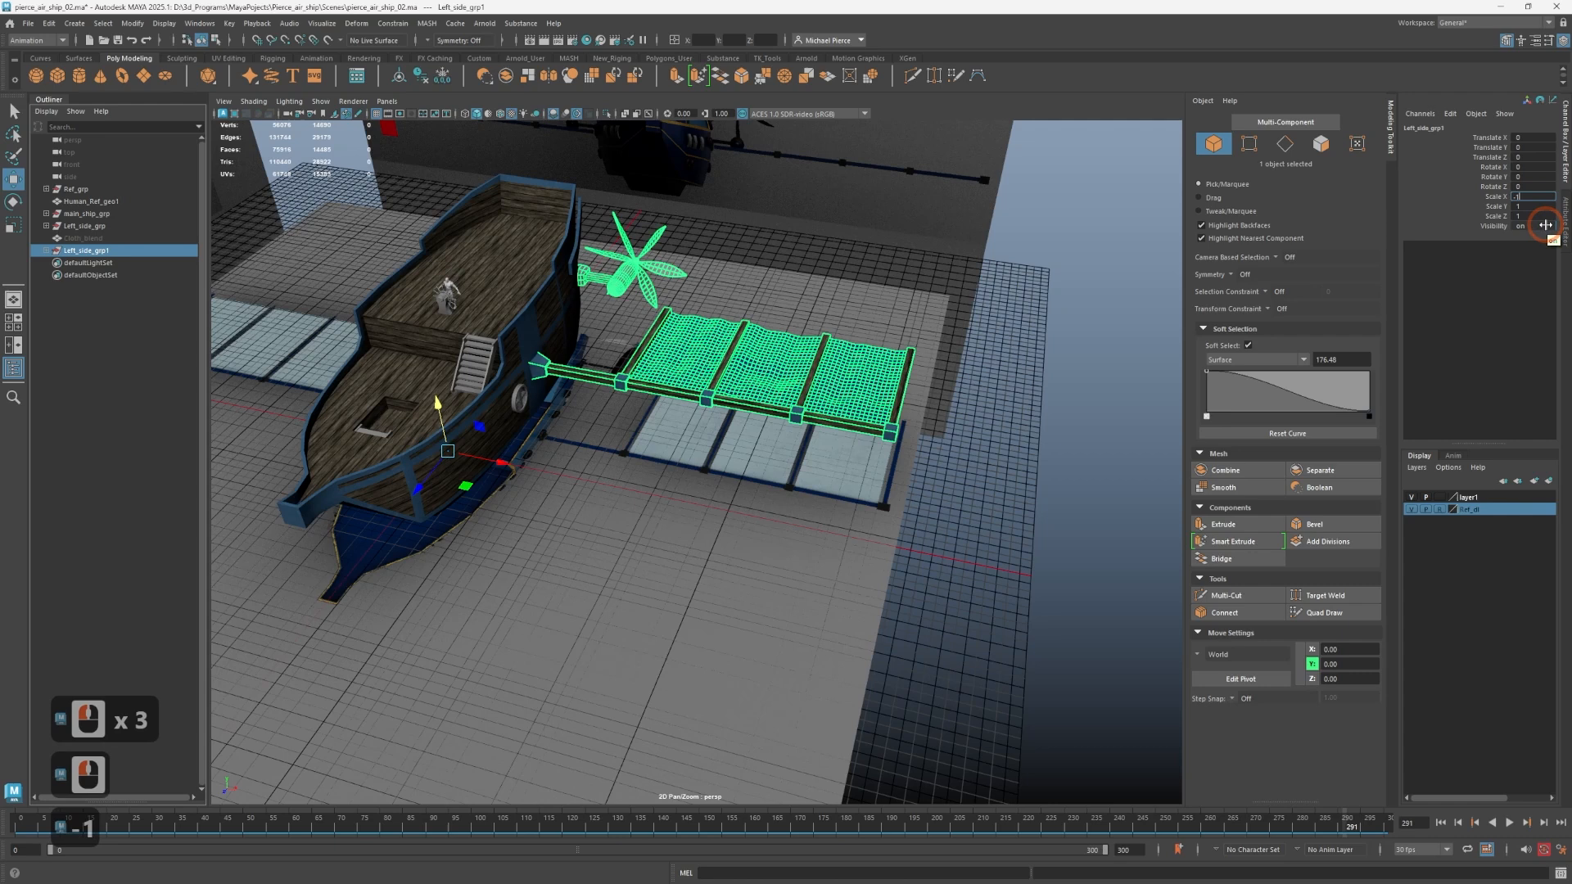
{"action": "key", "text": "Return"}
Turn off automatic keyframing and play the animation to check the mirrored propeller and wing cloth, stopping it after the check.
{"action": "middle_click_drag", "start_coordinate": [281, 391], "coordinate": [729, 381], "text": "alt"}
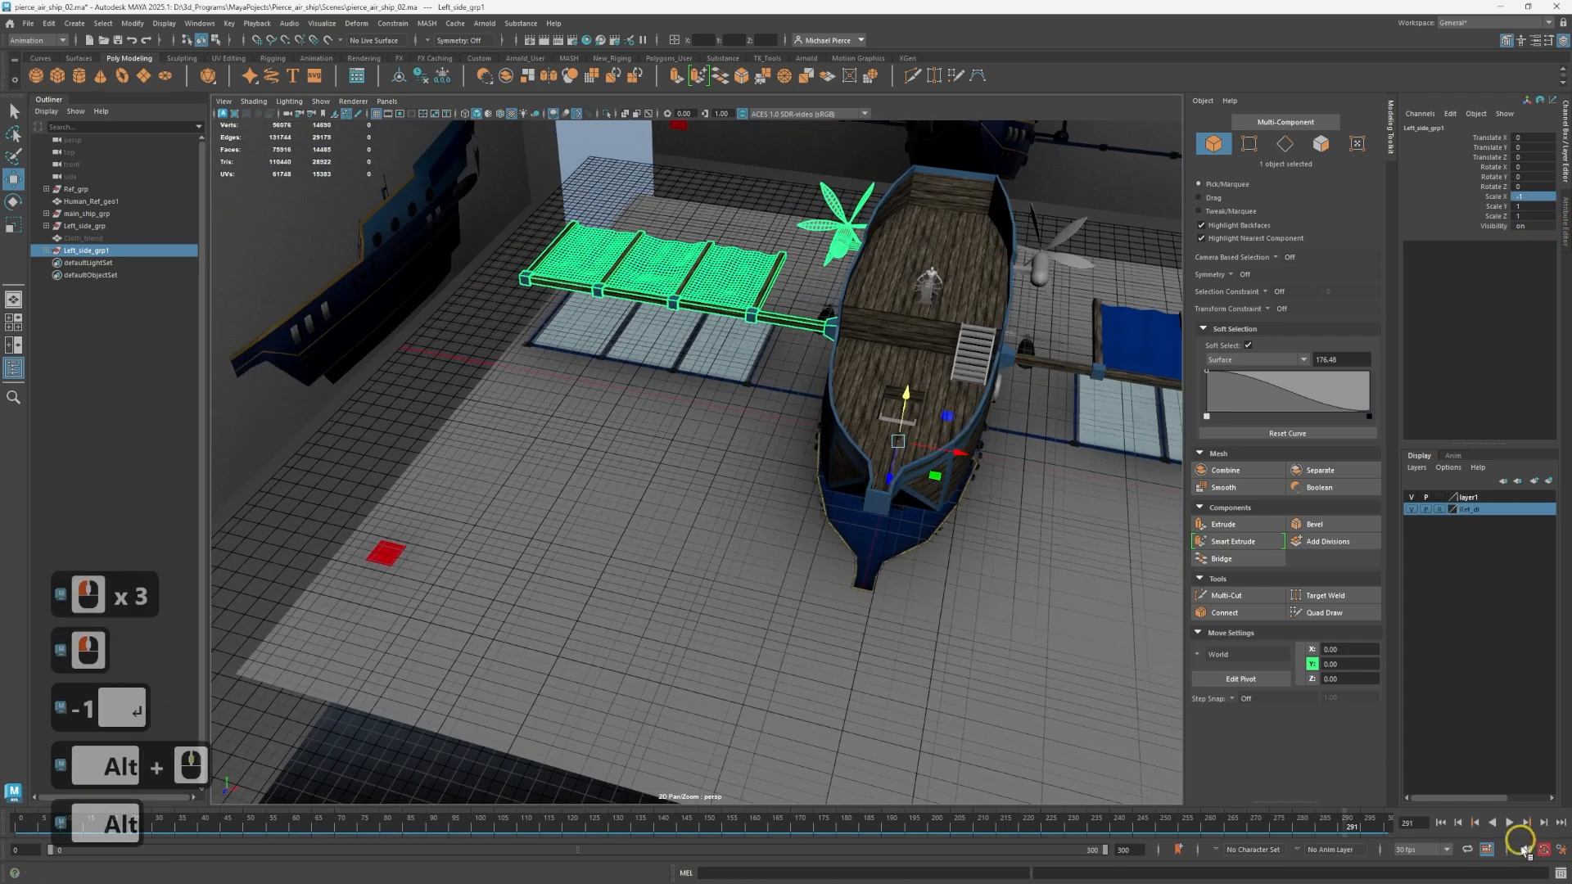
{"action": "left_click", "coordinate": [1545, 851]}
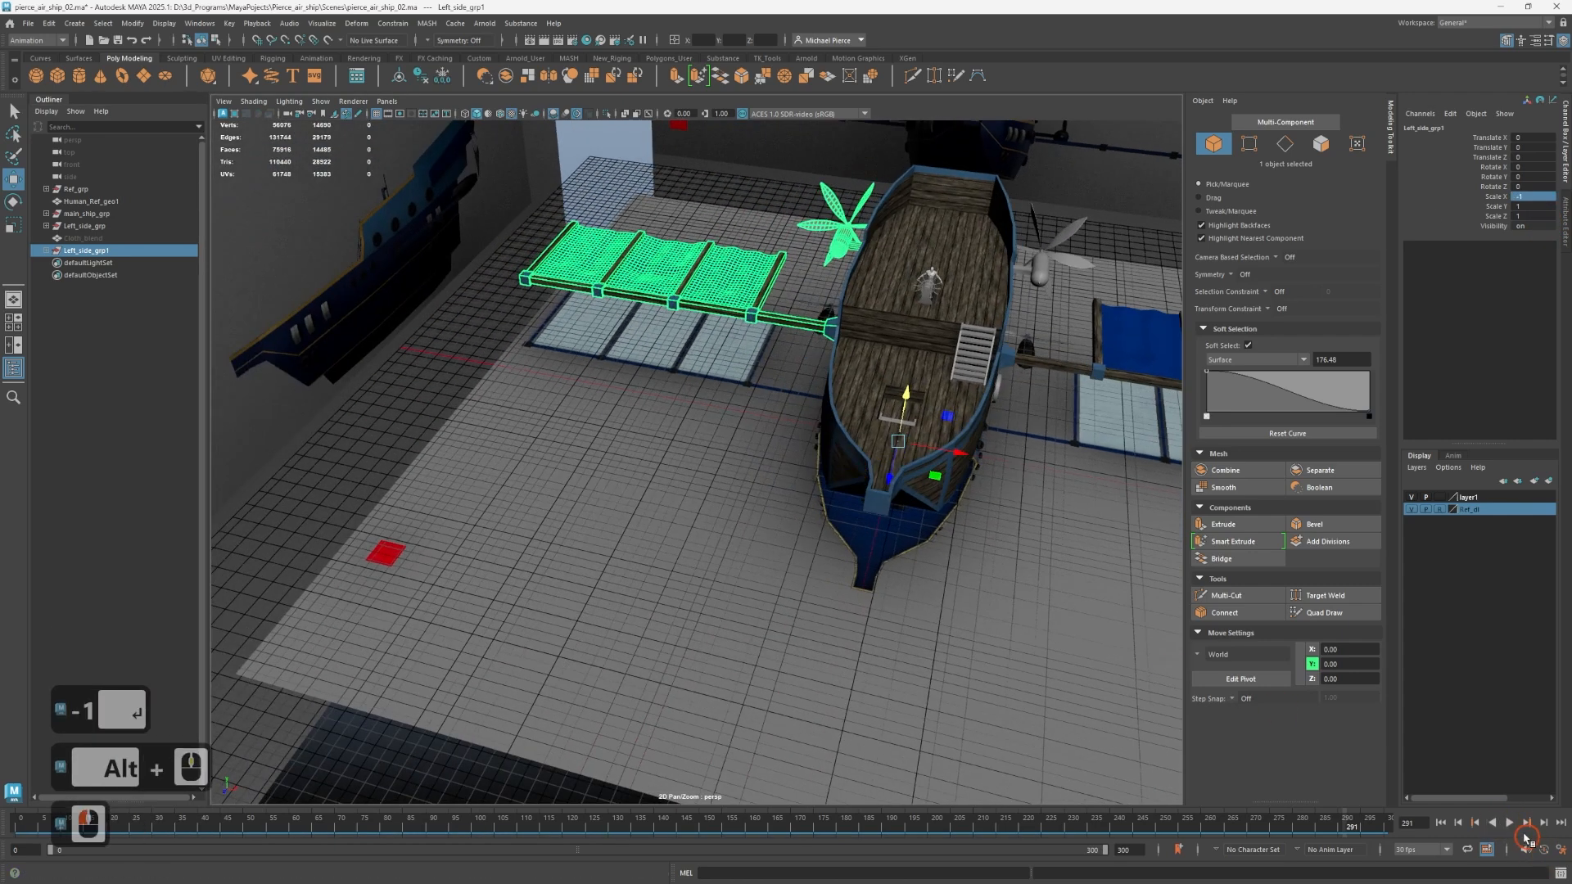
{"action": "left_click", "coordinate": [1515, 827]}
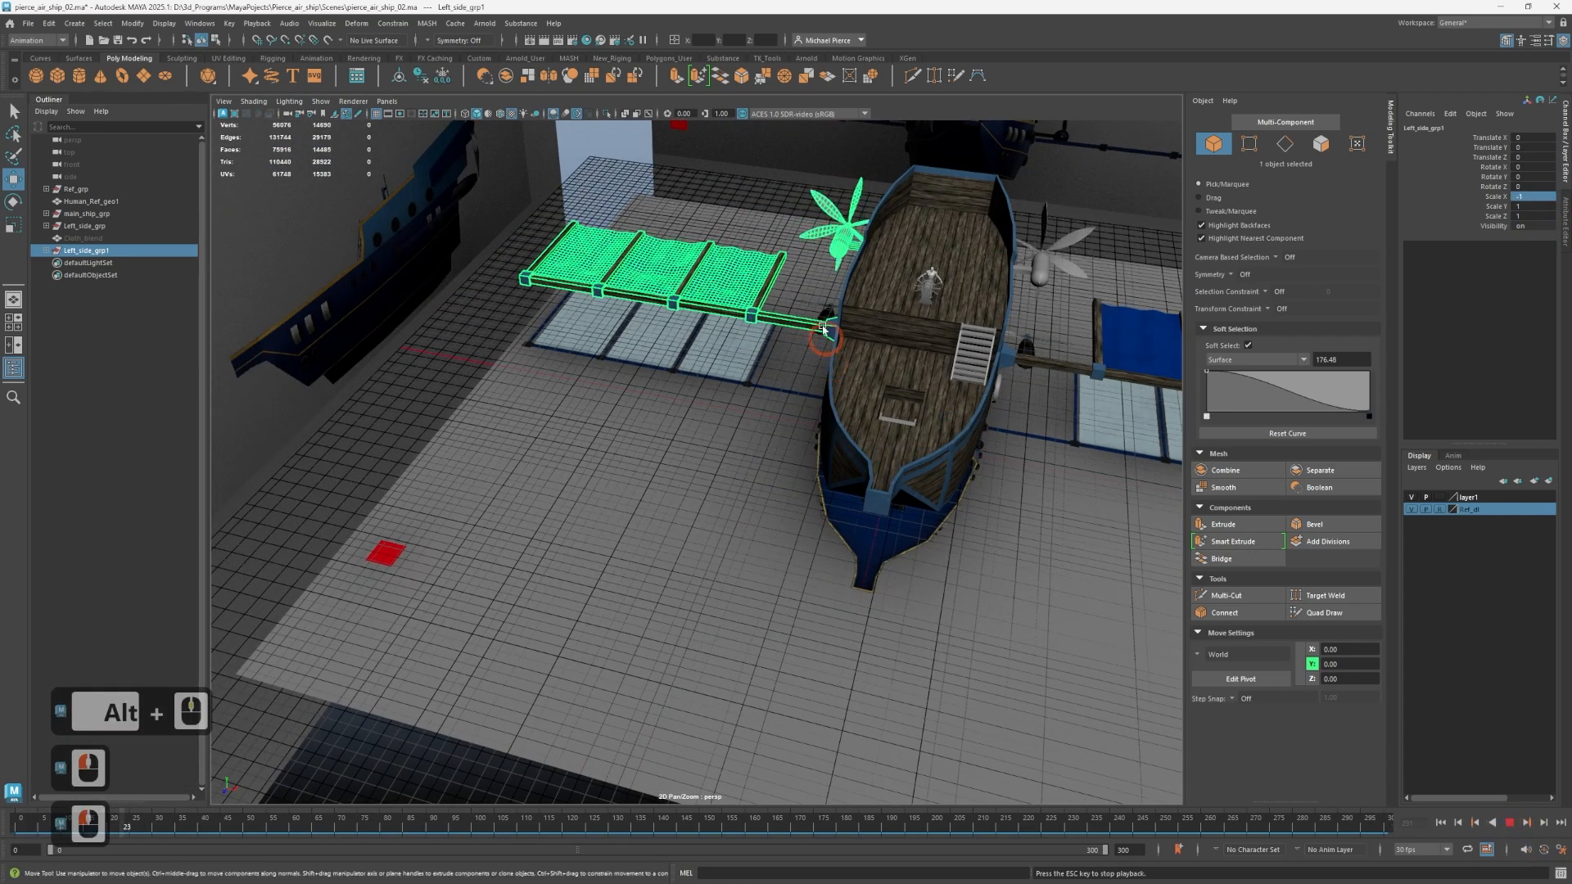
{"action": "scroll", "coordinate": [746, 239], "scroll_direction": "up", "scroll_amount": 3}
{"action": "middle_click_drag", "start_coordinate": [828, 305], "coordinate": [607, 624], "text": "alt"}
{"action": "left_click_drag", "start_coordinate": [697, 607], "coordinate": [729, 544], "text": "alt"}
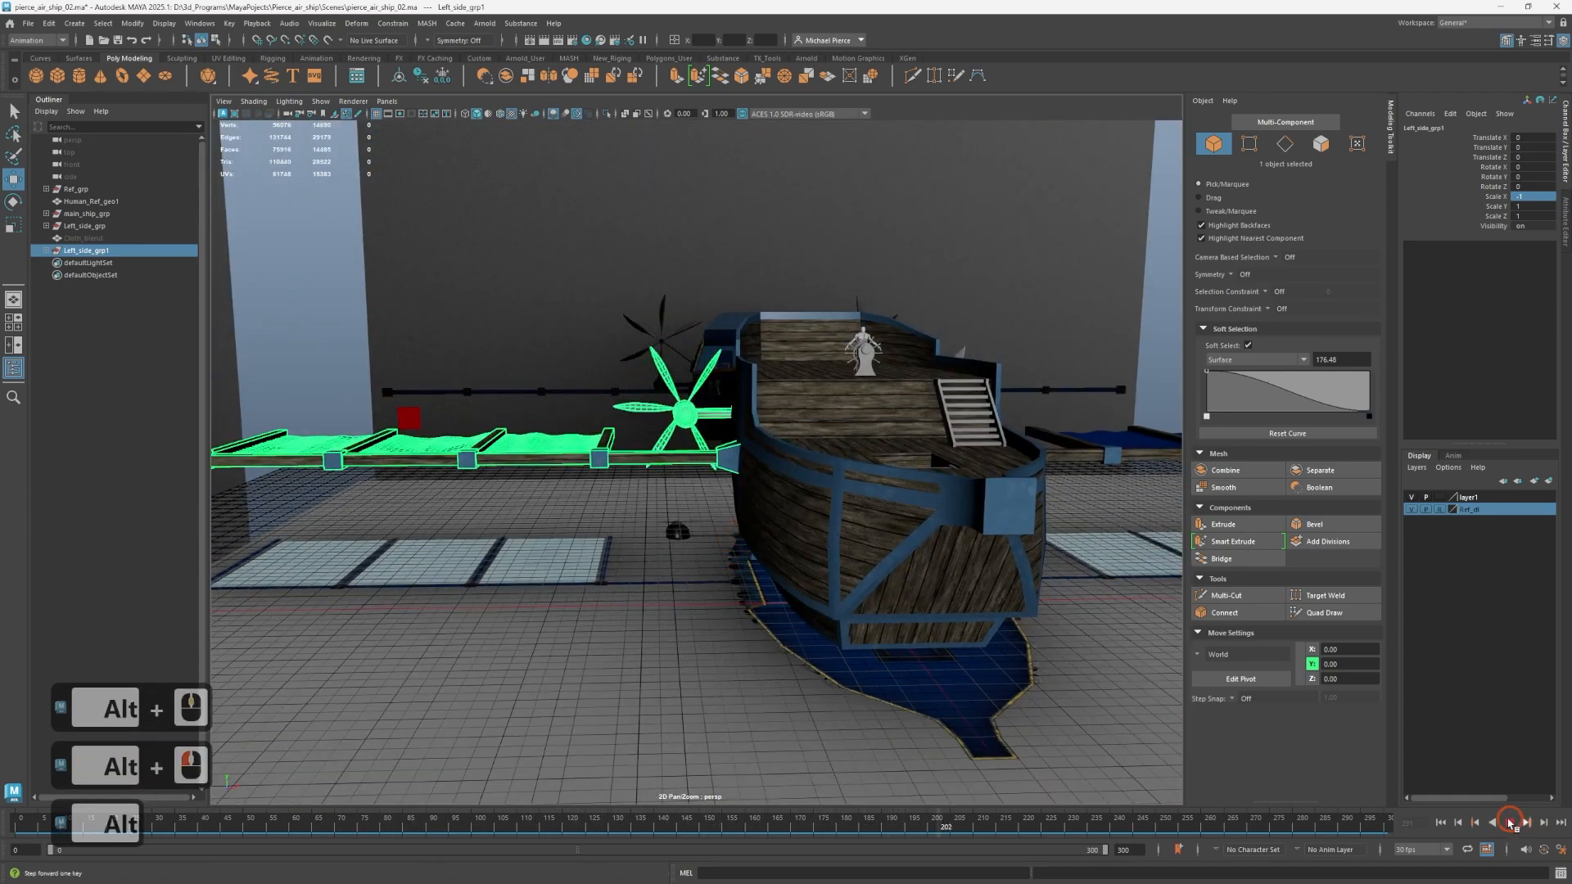
{"action": "left_click", "coordinate": [1509, 823]}
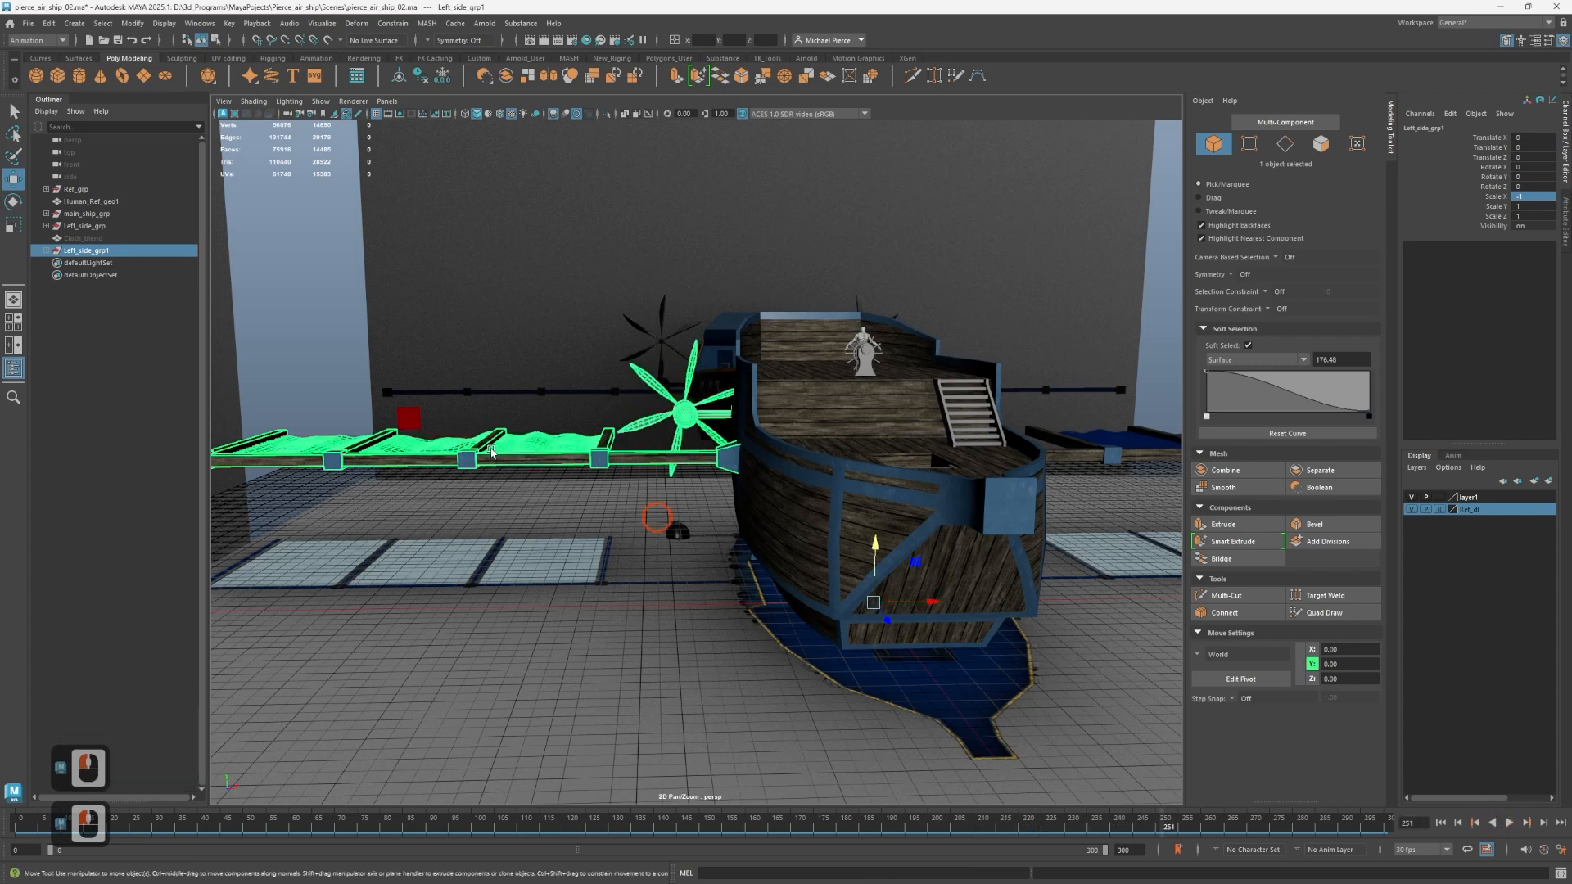
Expand the mirrored group Left_side_grp1 to list its propeller and wing objects.
{"action": "left_click", "coordinate": [119, 254]}
{"action": "left_click", "coordinate": [47, 250]}
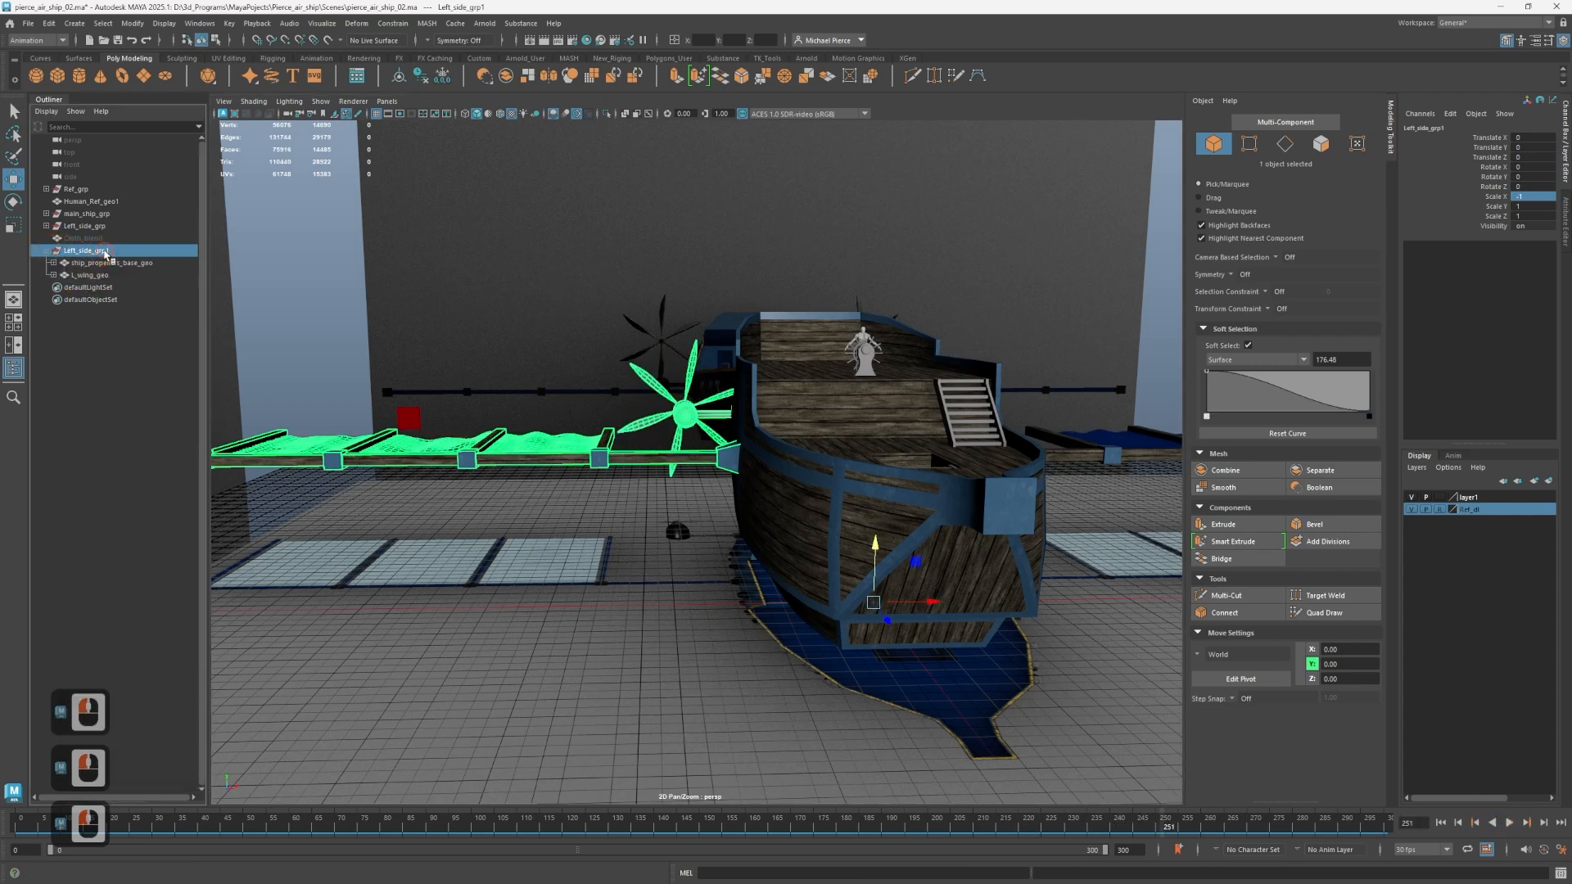
{"action": "left_click", "coordinate": [63, 265]}
{"action": "left_click", "coordinate": [46, 251]}
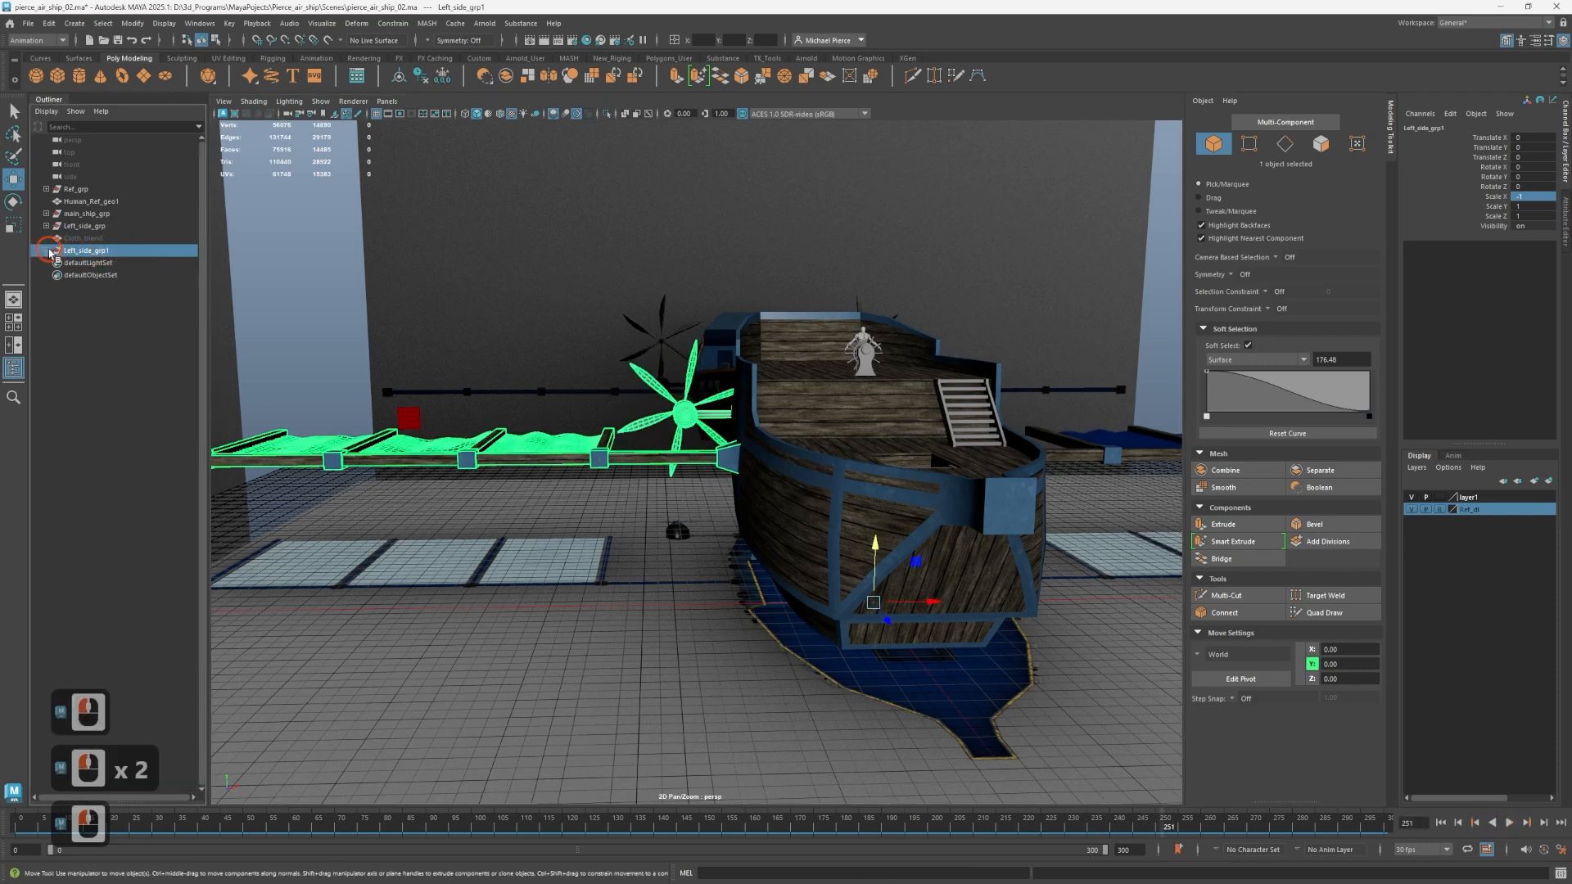
{"action": "left_click", "coordinate": [46, 251]}
Rename the mirrored group Left_side_grp1 as Right_side_grp.
{"action": "left_click", "coordinate": [65, 248]}
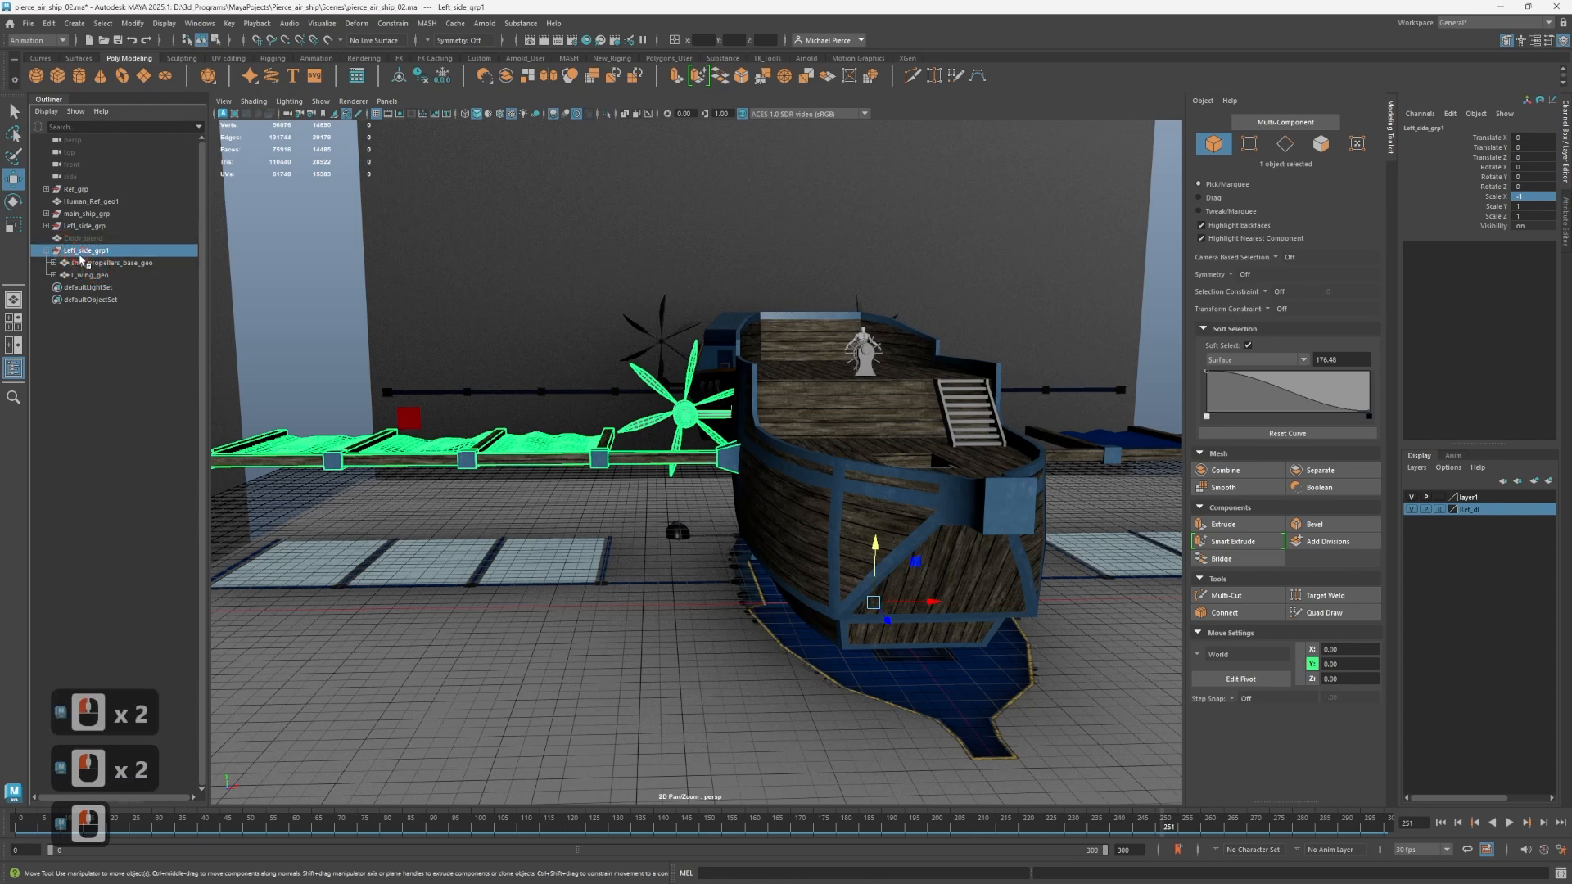
{"action": "double_click", "coordinate": [87, 249]}
{"action": "key", "text": "Left"}
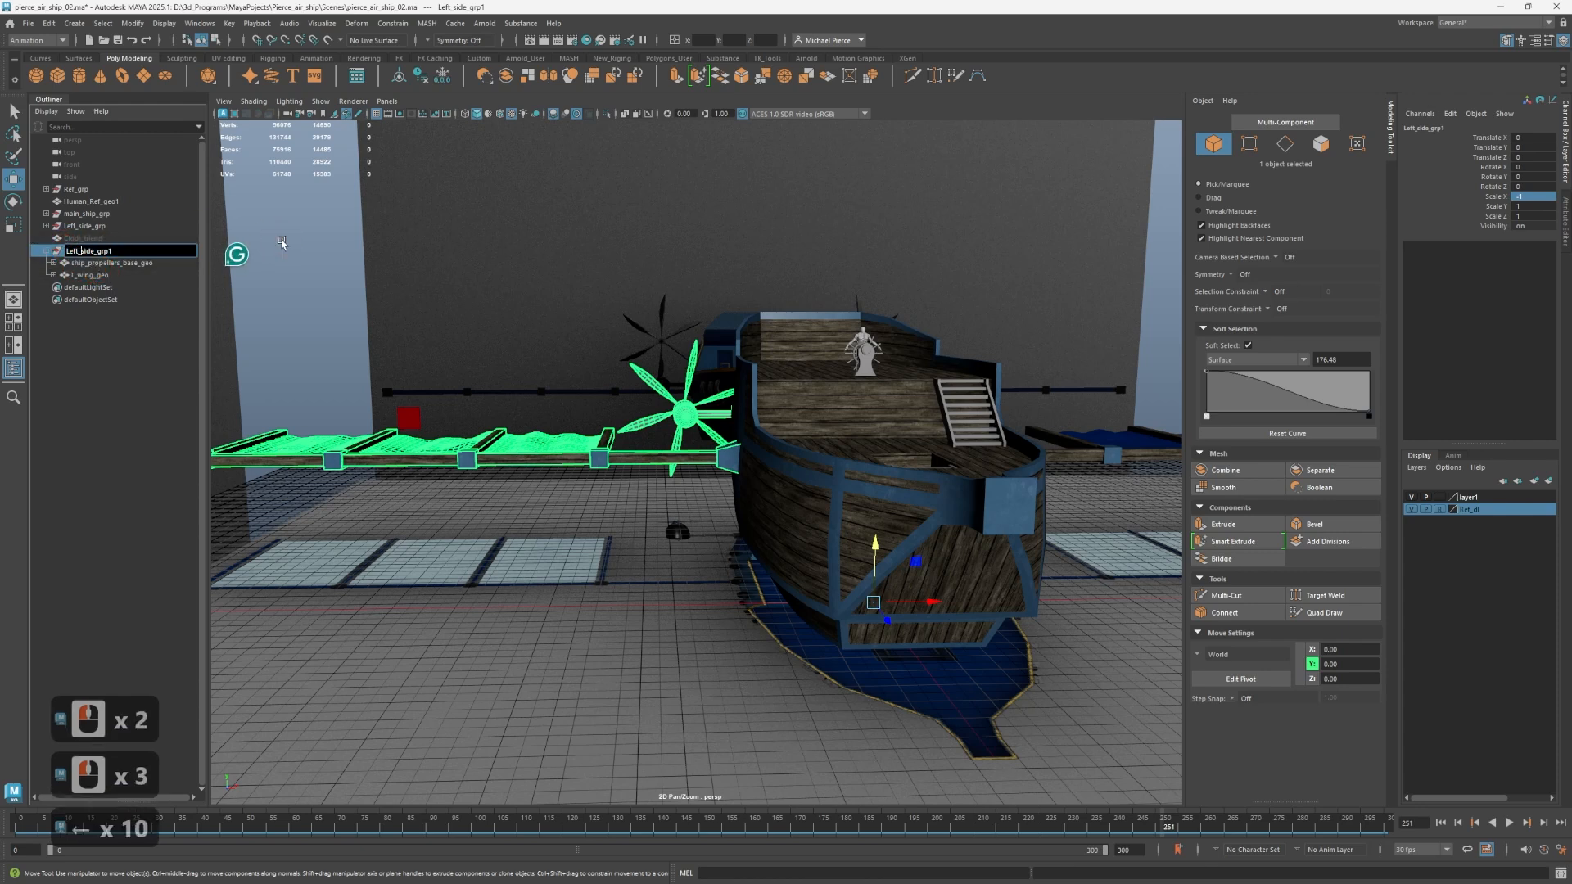
{"action": "key", "text": "Right"}
{"action": "key", "text": "Right"}
{"action": "key", "text": "BackSpace"}
{"action": "key", "text": "BackSpace"}
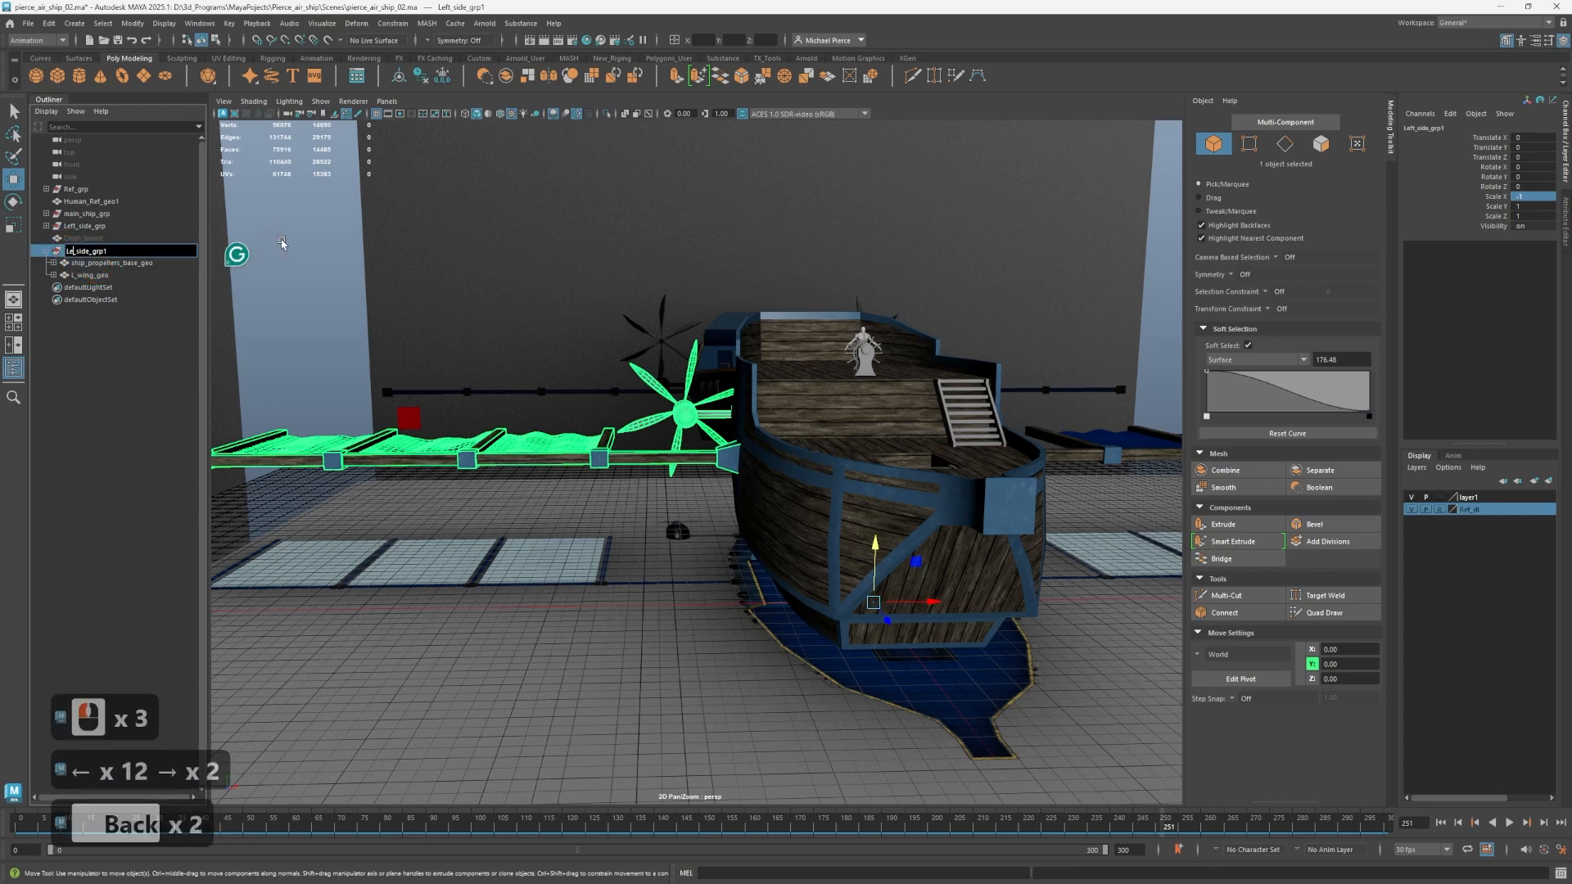
{"action": "key", "text": "BackSpace"}
{"action": "type", "text": "Righ"}
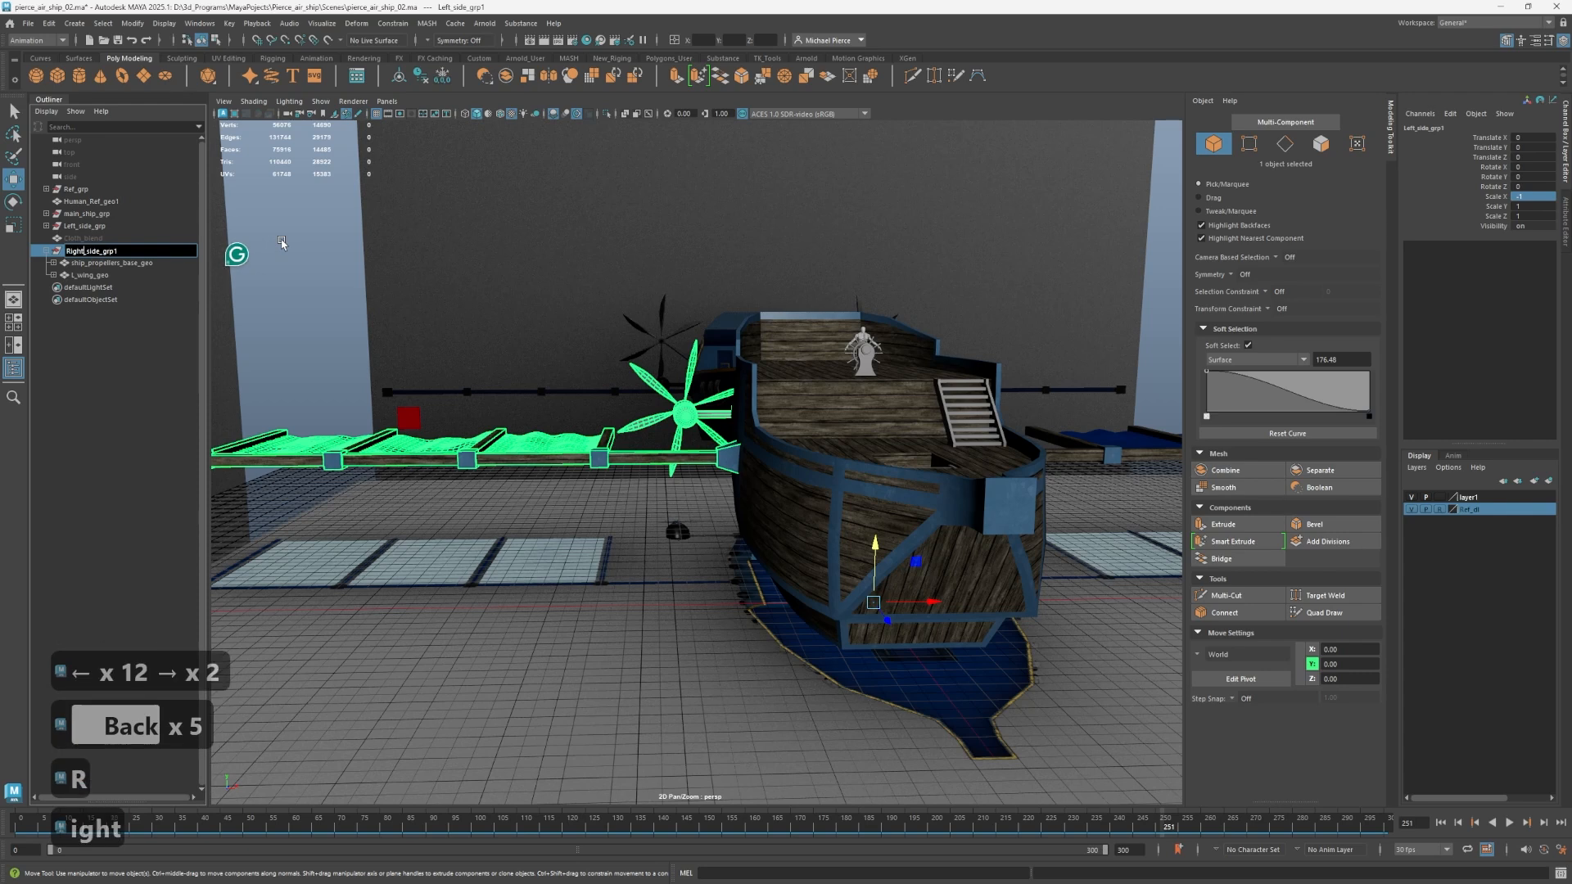
{"action": "type", "text": "t"}
{"action": "key", "text": "Right"}
{"action": "key", "text": "Right"}
{"action": "key", "text": "Right"}
{"action": "key", "text": "Right"}
{"action": "key", "text": "Right"}
{"action": "key", "text": "Right"}
{"action": "key", "text": "Right"}
{"action": "key", "text": "Right"}
{"action": "key", "text": "Right"}
{"action": "key", "text": "Right"}
{"action": "key", "text": "Right"}
{"action": "key", "text": "Right"}
{"action": "key", "text": "Right"}
{"action": "key", "text": "BackSpace"}
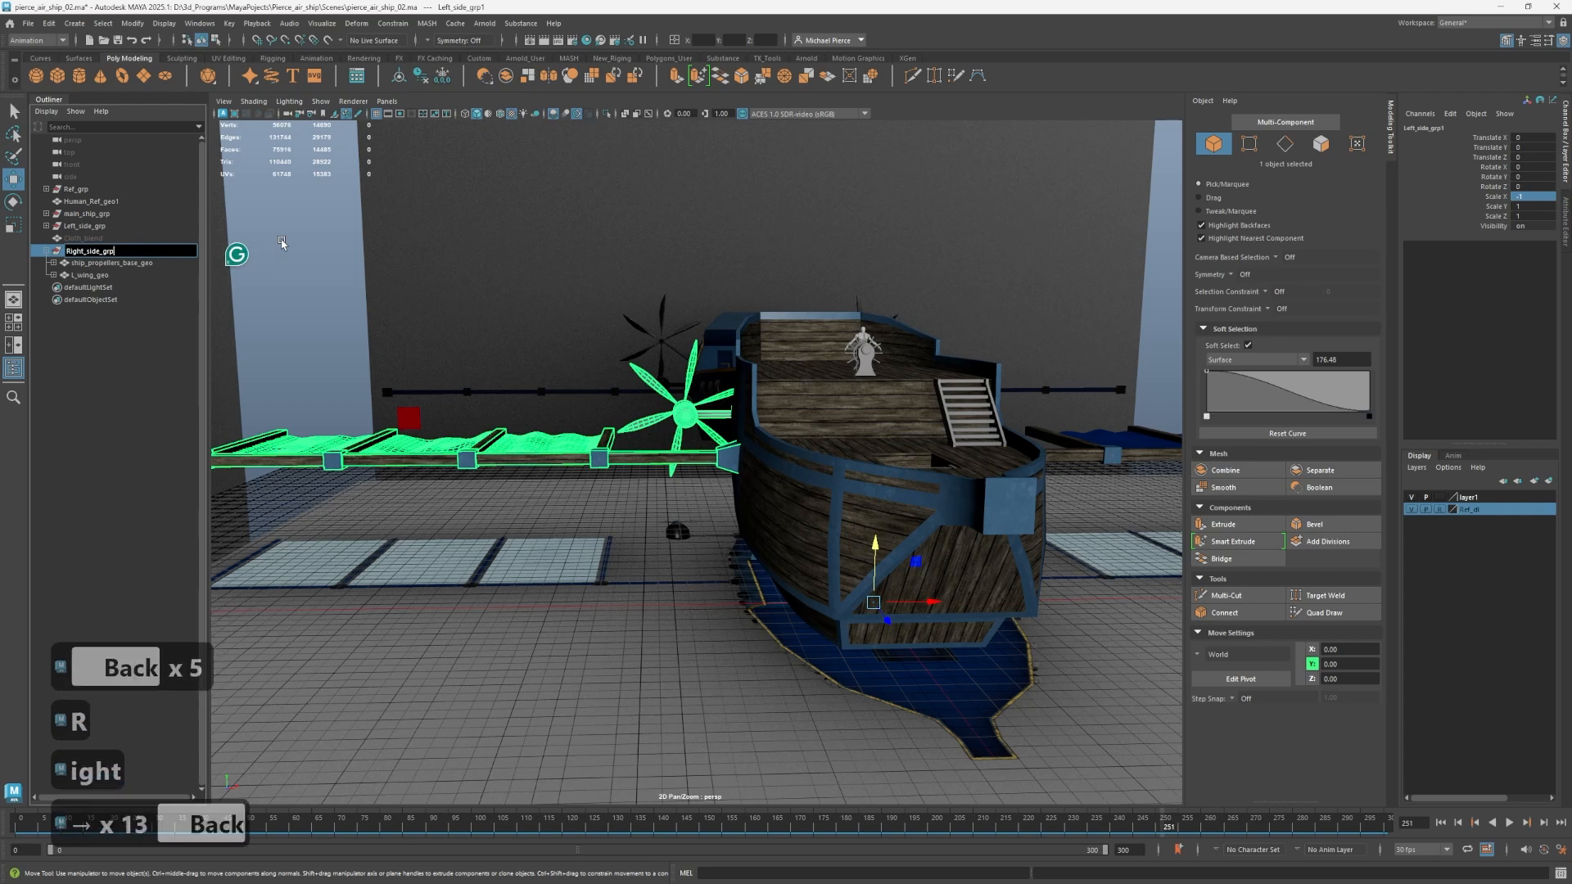
{"action": "key", "text": "Return"}
Rename the propeller base inside Right_side_grp as R_ship_propellers_base_geo.
{"action": "double_click", "coordinate": [68, 264]}
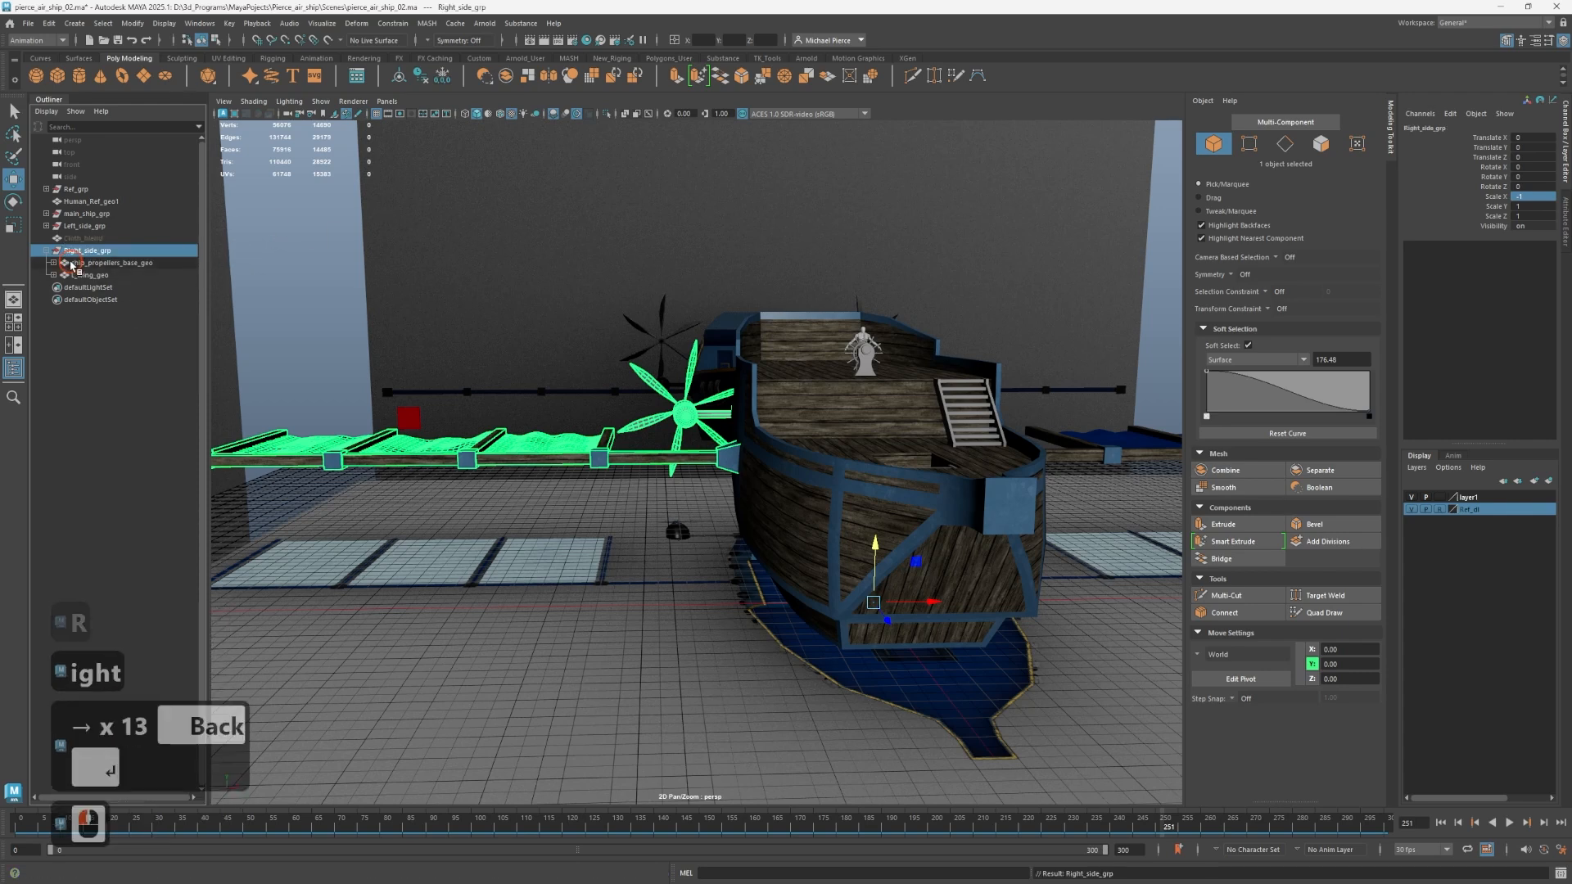
{"action": "left_click", "coordinate": [87, 266]}
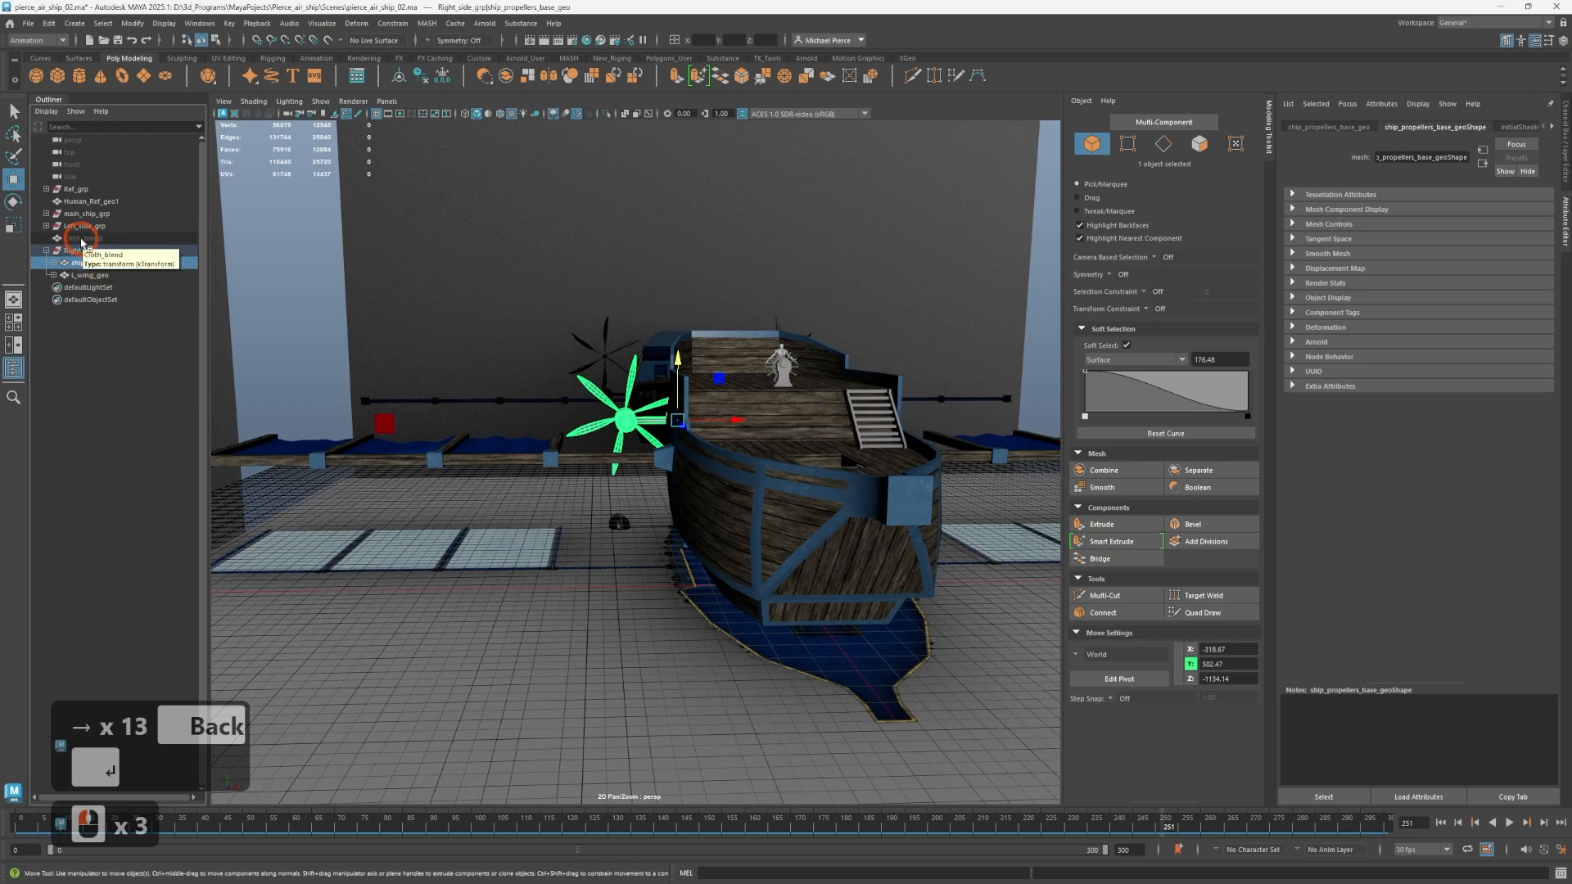
{"action": "double_click", "coordinate": [71, 264]}
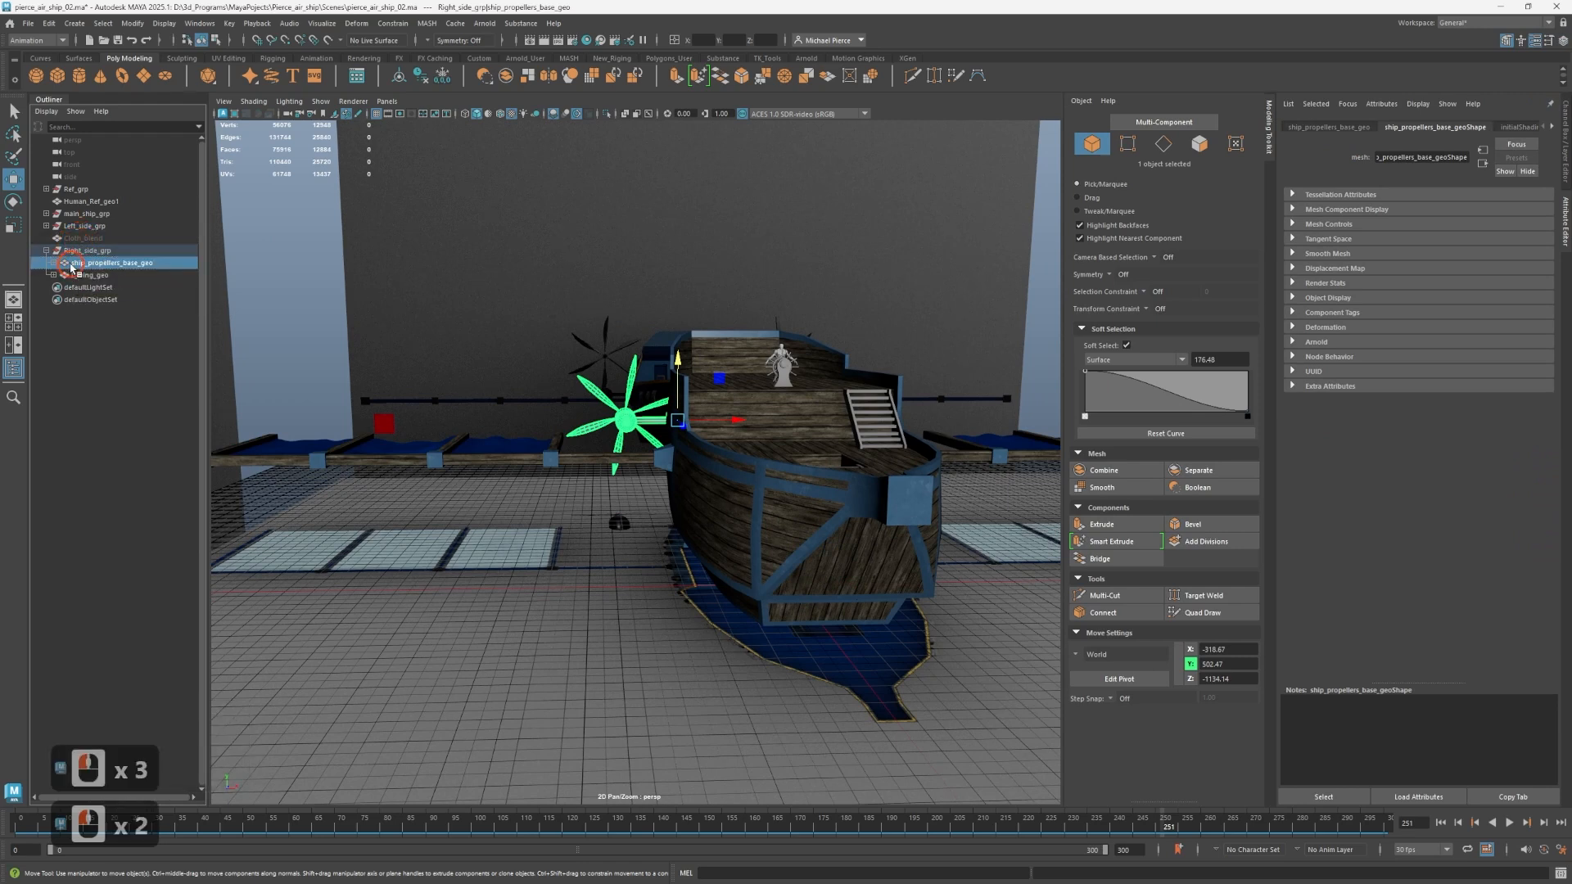
{"action": "key", "text": "Left"}
{"action": "key", "text": "Left"}
{"action": "key", "text": "Left"}
{"action": "key", "text": "Left"}
{"action": "key", "text": "Left"}
{"action": "key", "text": "Left"}
{"action": "key", "text": "Left"}
{"action": "key", "text": "Left"}
{"action": "key", "text": "Left"}
{"action": "key", "text": "Left"}
{"action": "key", "text": "Left"}
{"action": "key", "text": "Left"}
{"action": "key", "text": "Left"}
{"action": "key", "text": "Left"}
{"action": "key", "text": "Left"}
{"action": "key", "text": "Left"}
{"action": "key", "text": "Left"}
{"action": "key", "text": "Left"}
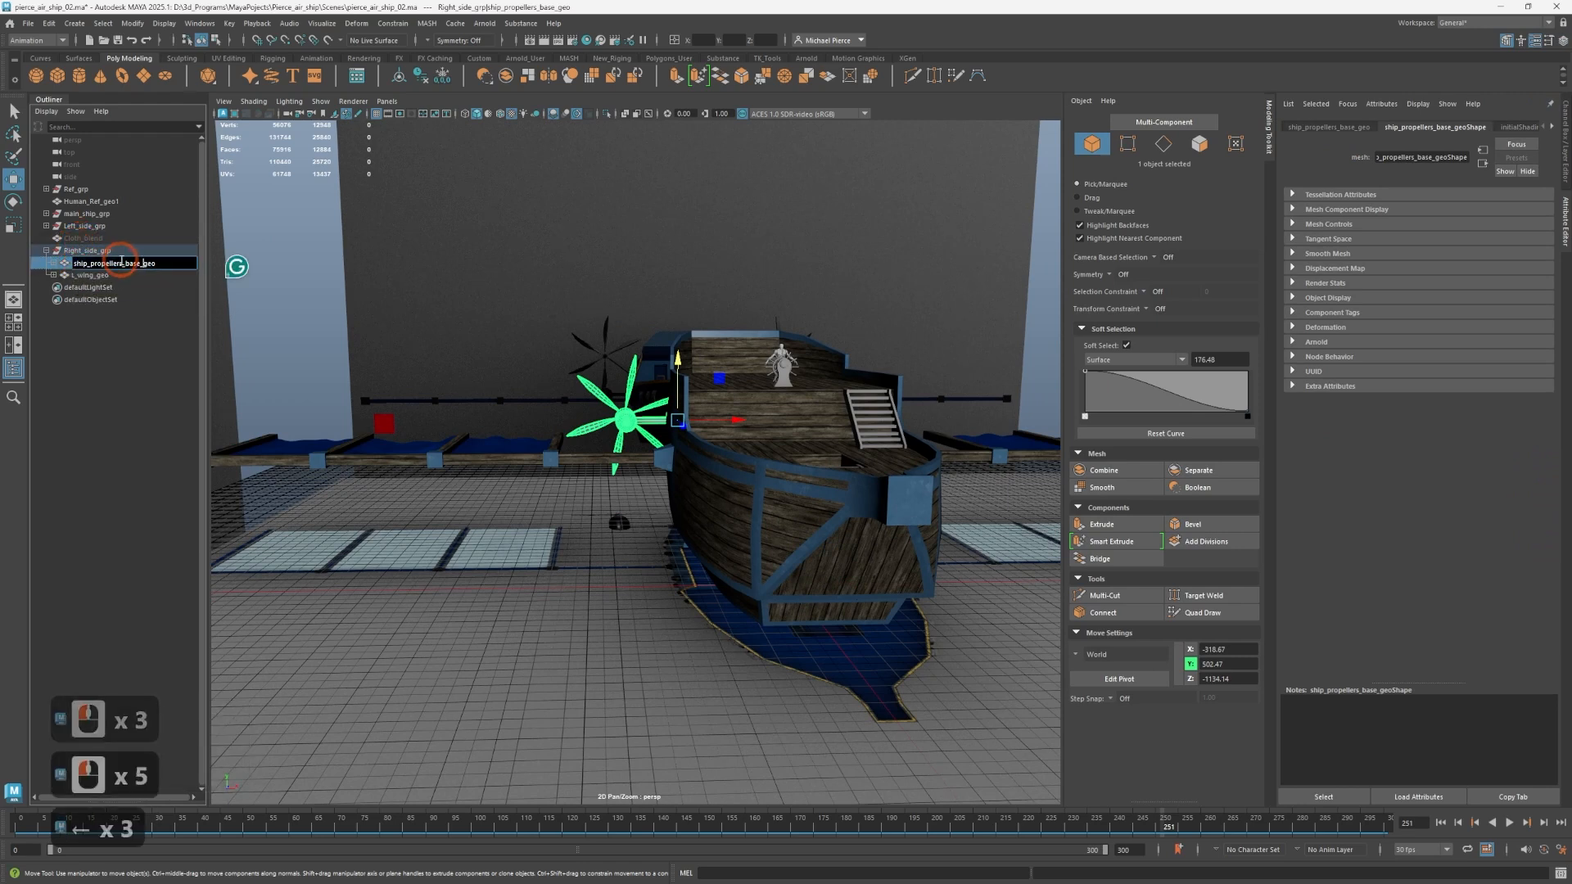
{"action": "type", "text": "R_"}
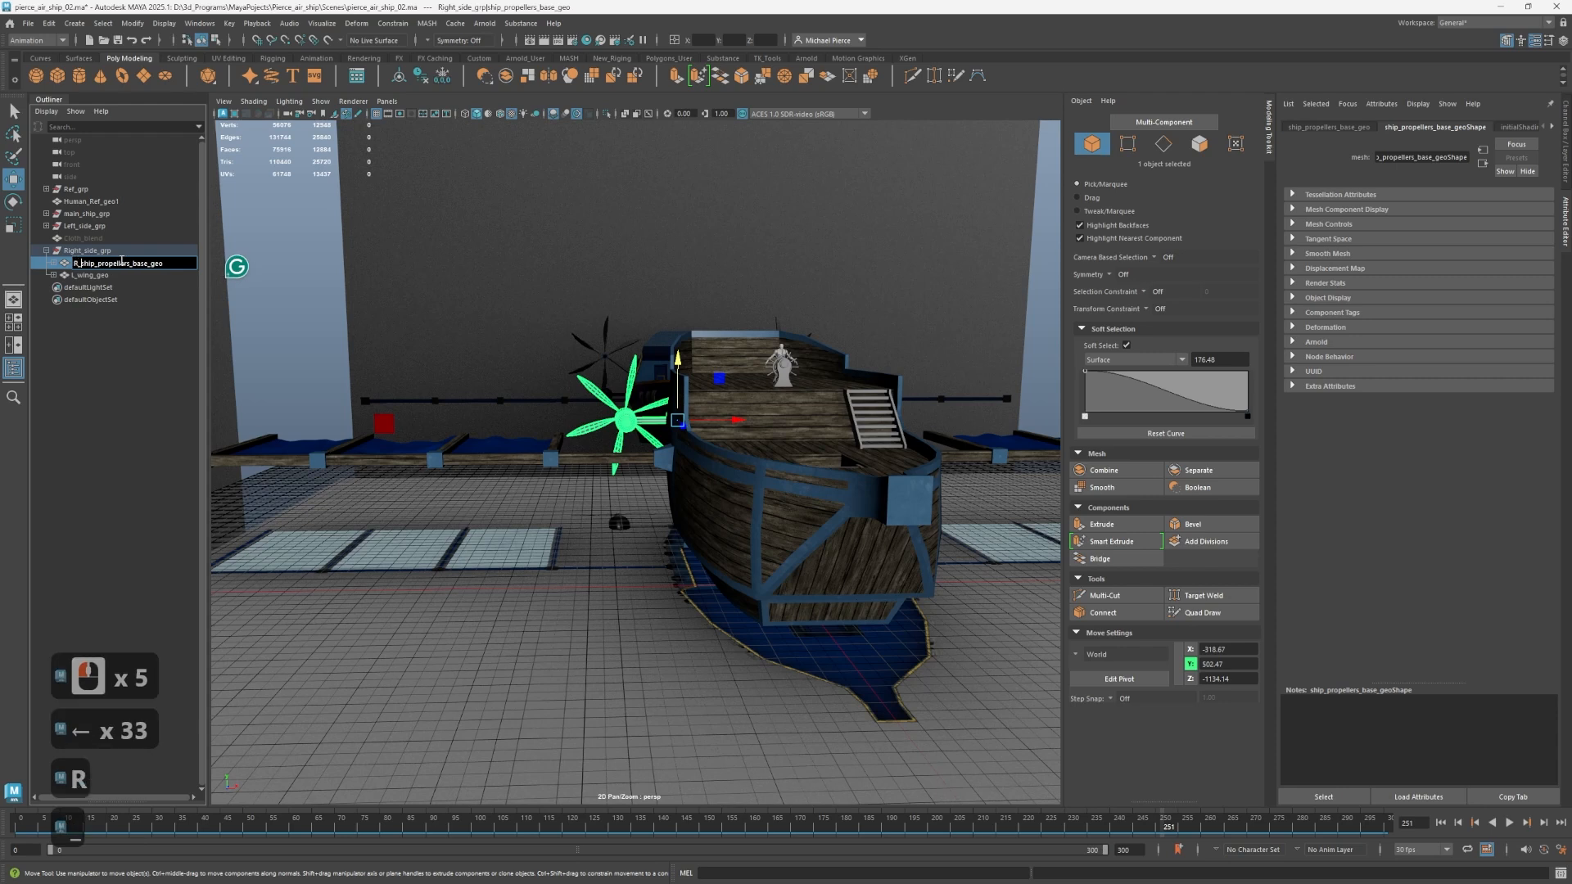
Rename the wing object inside Right_side_grp as R_wing_geo.
{"action": "double_click", "coordinate": [78, 276]}
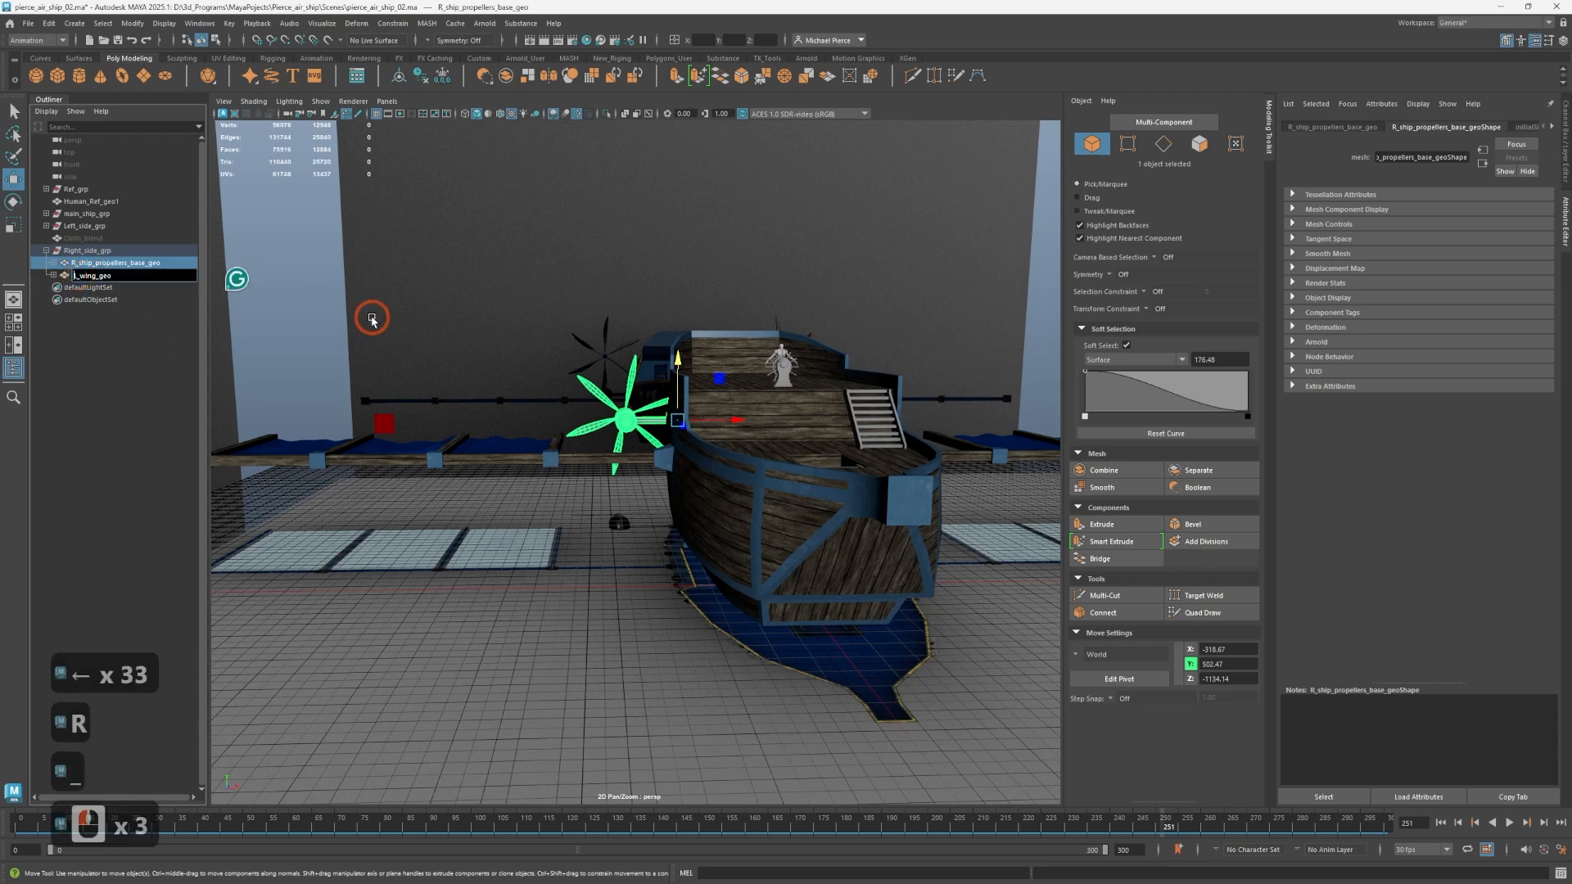
{"action": "key", "text": "BackSpace"}
{"action": "type", "text": "R"}
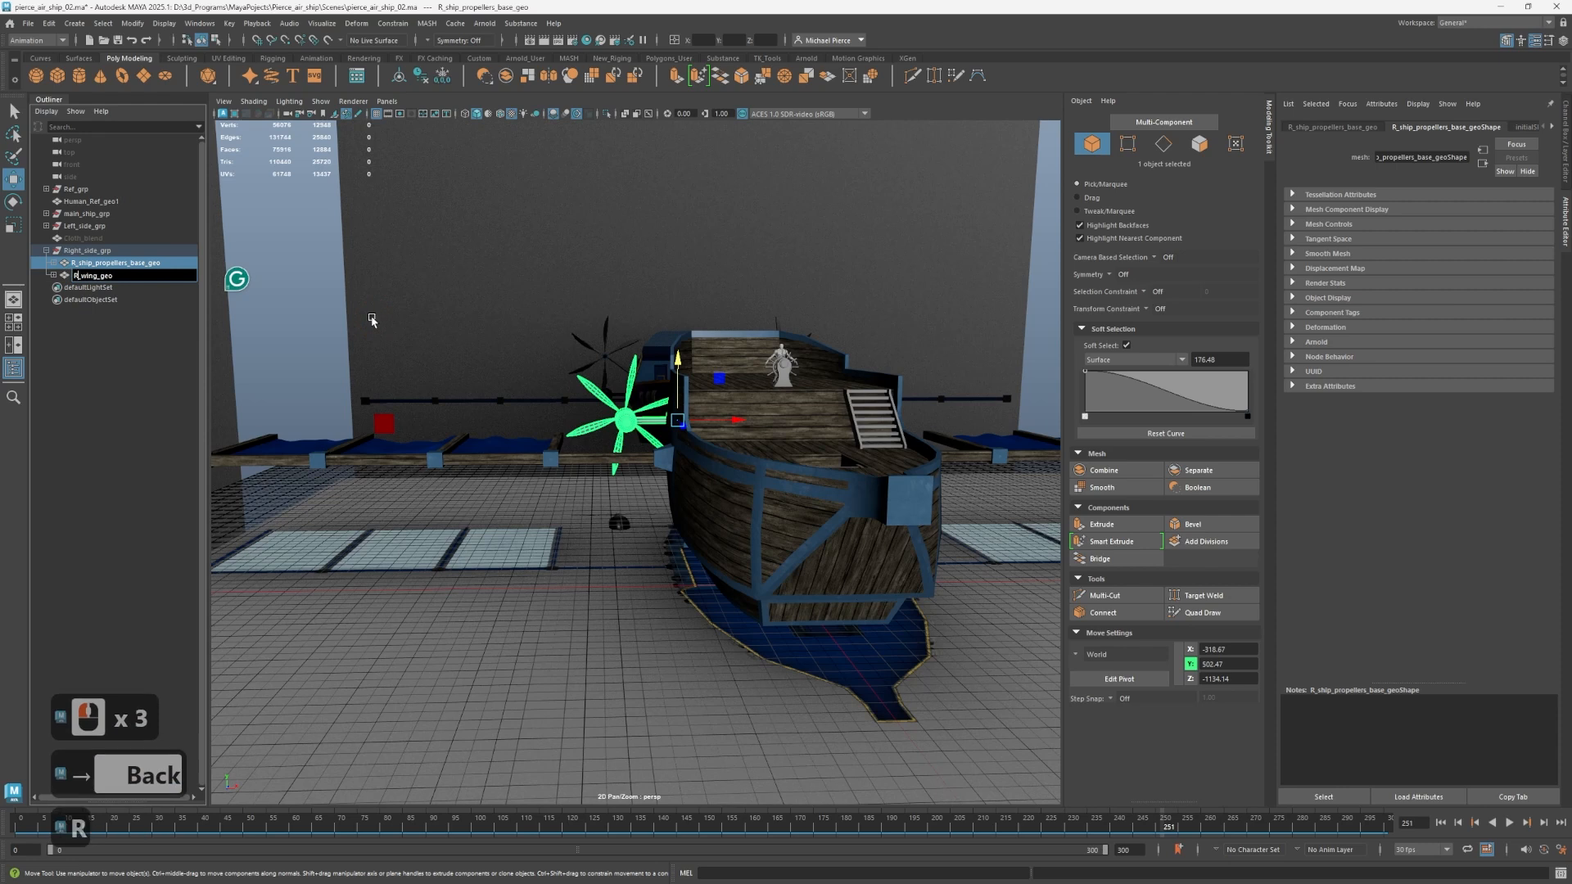
{"action": "key", "text": "Return"}
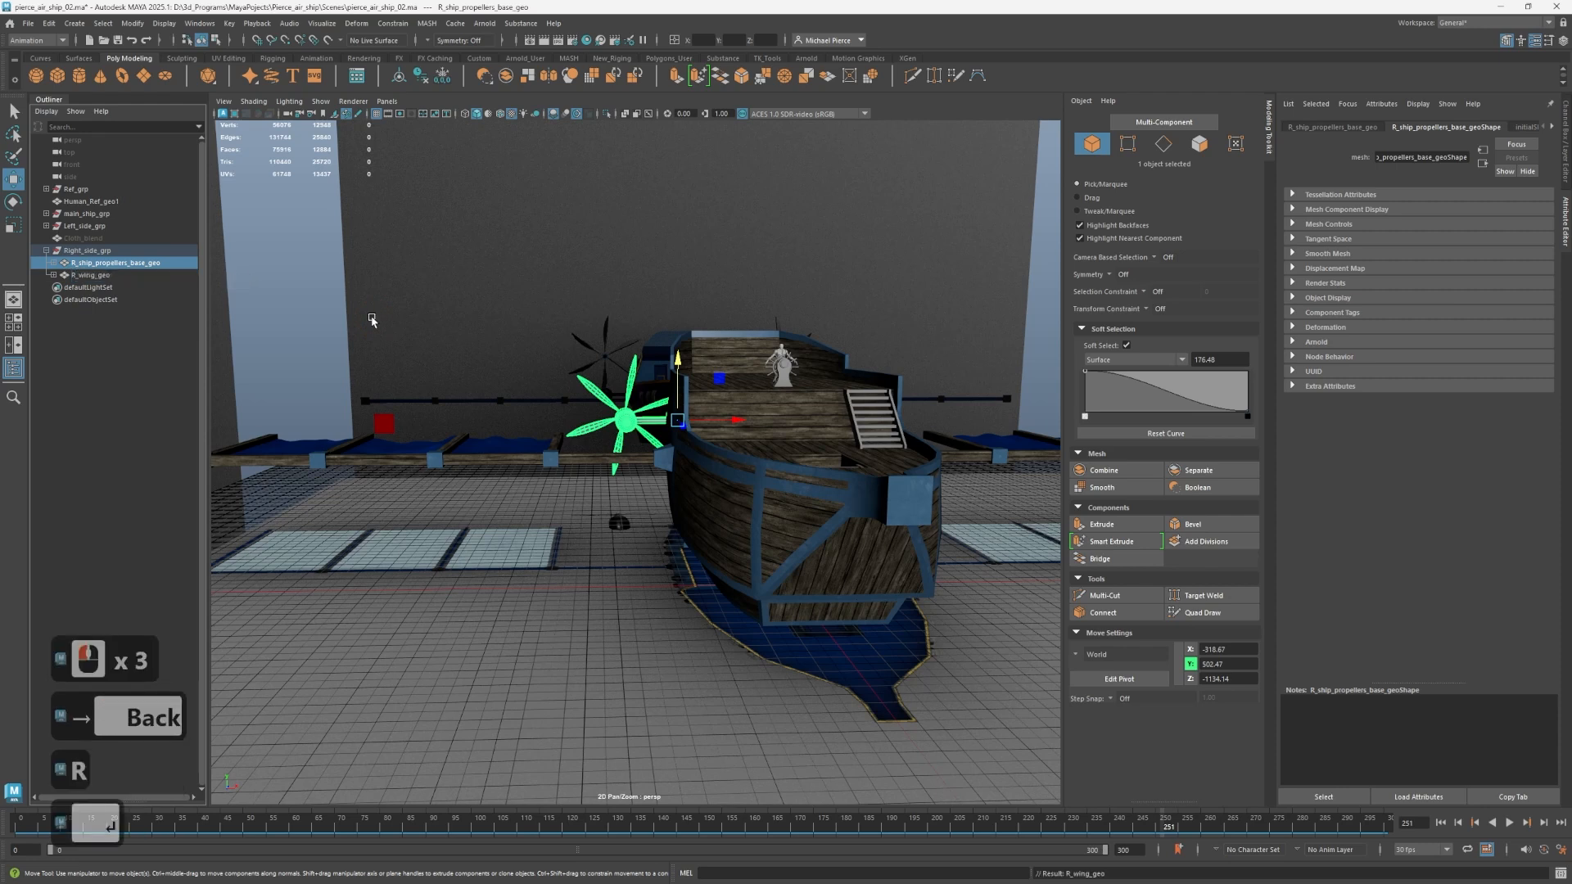
Expand the propeller base and the wing inside Right_side_grp to list their child objects.
{"action": "left_click", "coordinate": [54, 263]}
{"action": "left_click", "coordinate": [63, 290]}
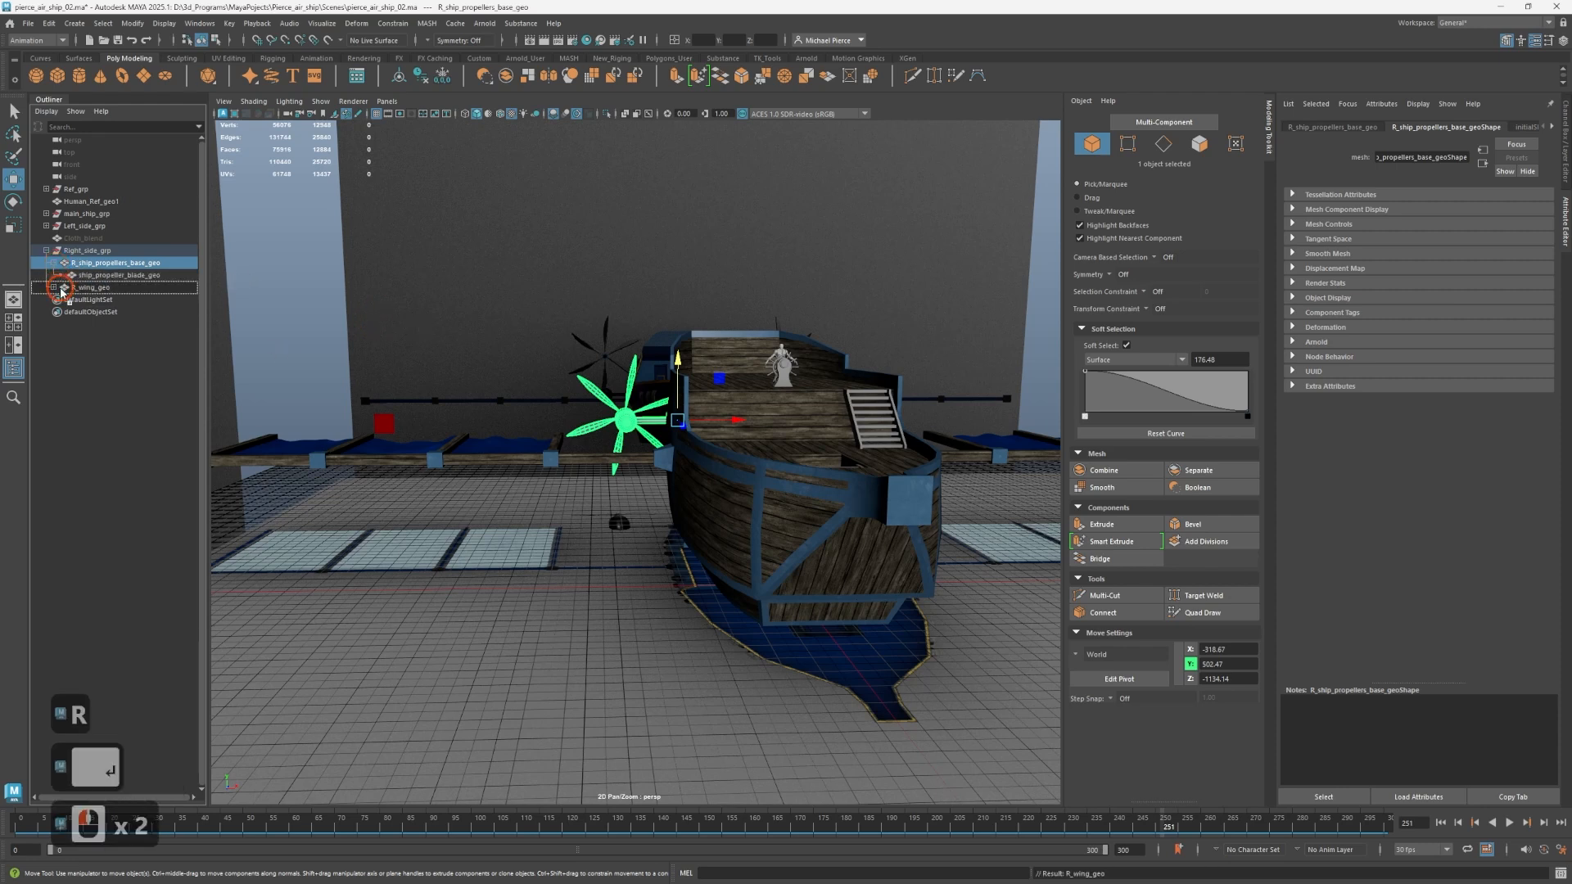
{"action": "left_click", "coordinate": [54, 289]}
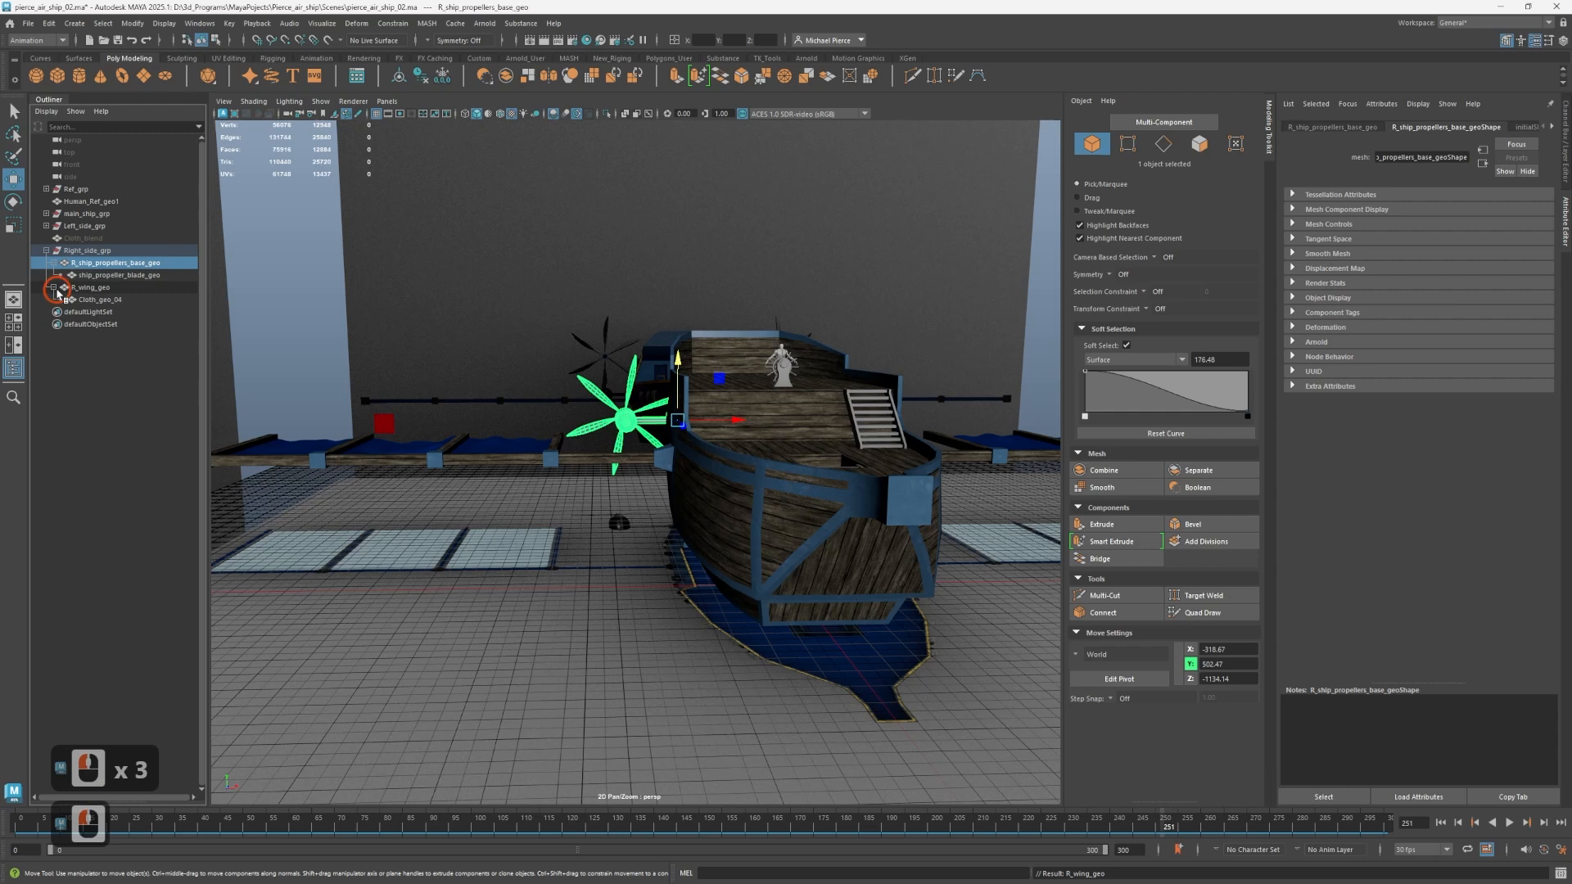
Rename the cloth object under R_wing_geo as R_Cloth_geo.
{"action": "left_click", "coordinate": [80, 307]}
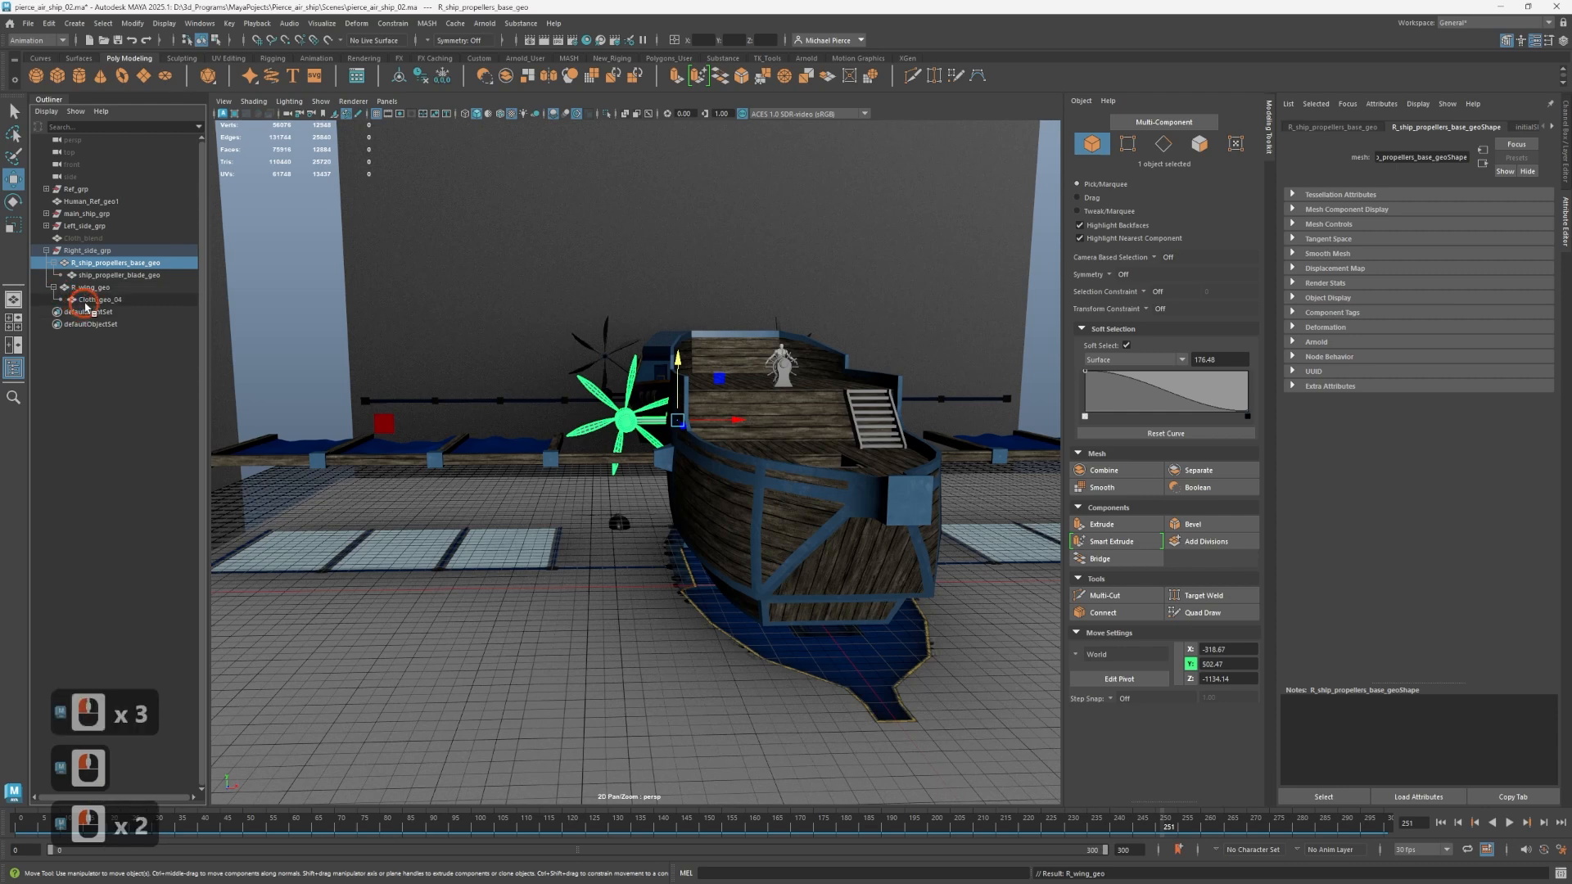
{"action": "left_click", "coordinate": [86, 300]}
{"action": "double_click", "coordinate": [88, 300]}
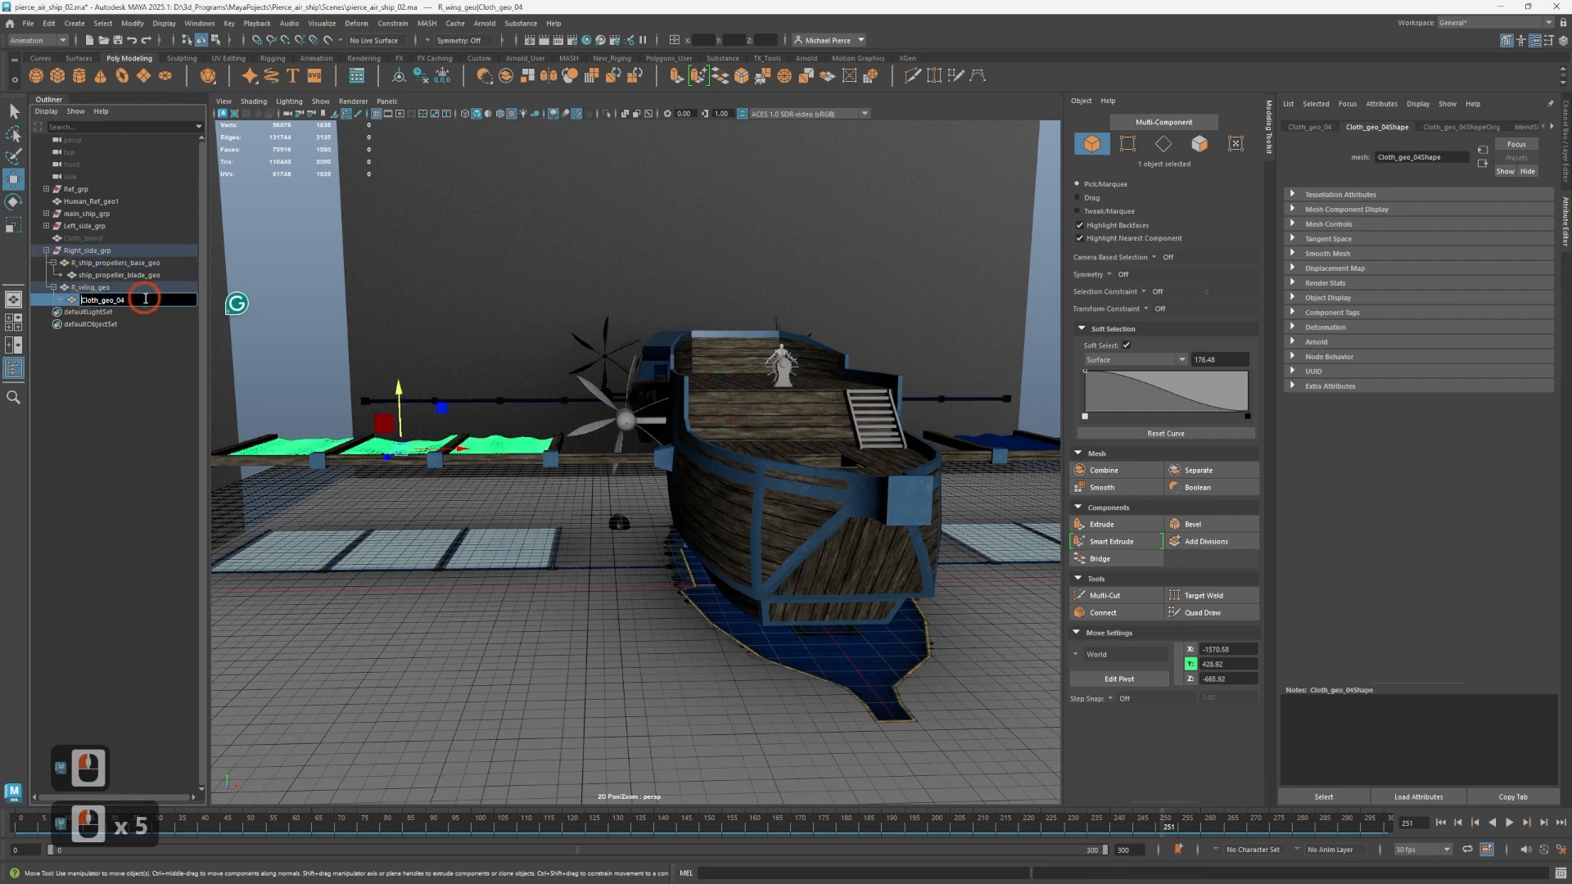
{"action": "type", "text": "R_"}
{"action": "key", "text": "Right"}
{"action": "key", "text": "Right"}
{"action": "key", "text": "Right"}
{"action": "key", "text": "Right"}
{"action": "key", "text": "Right"}
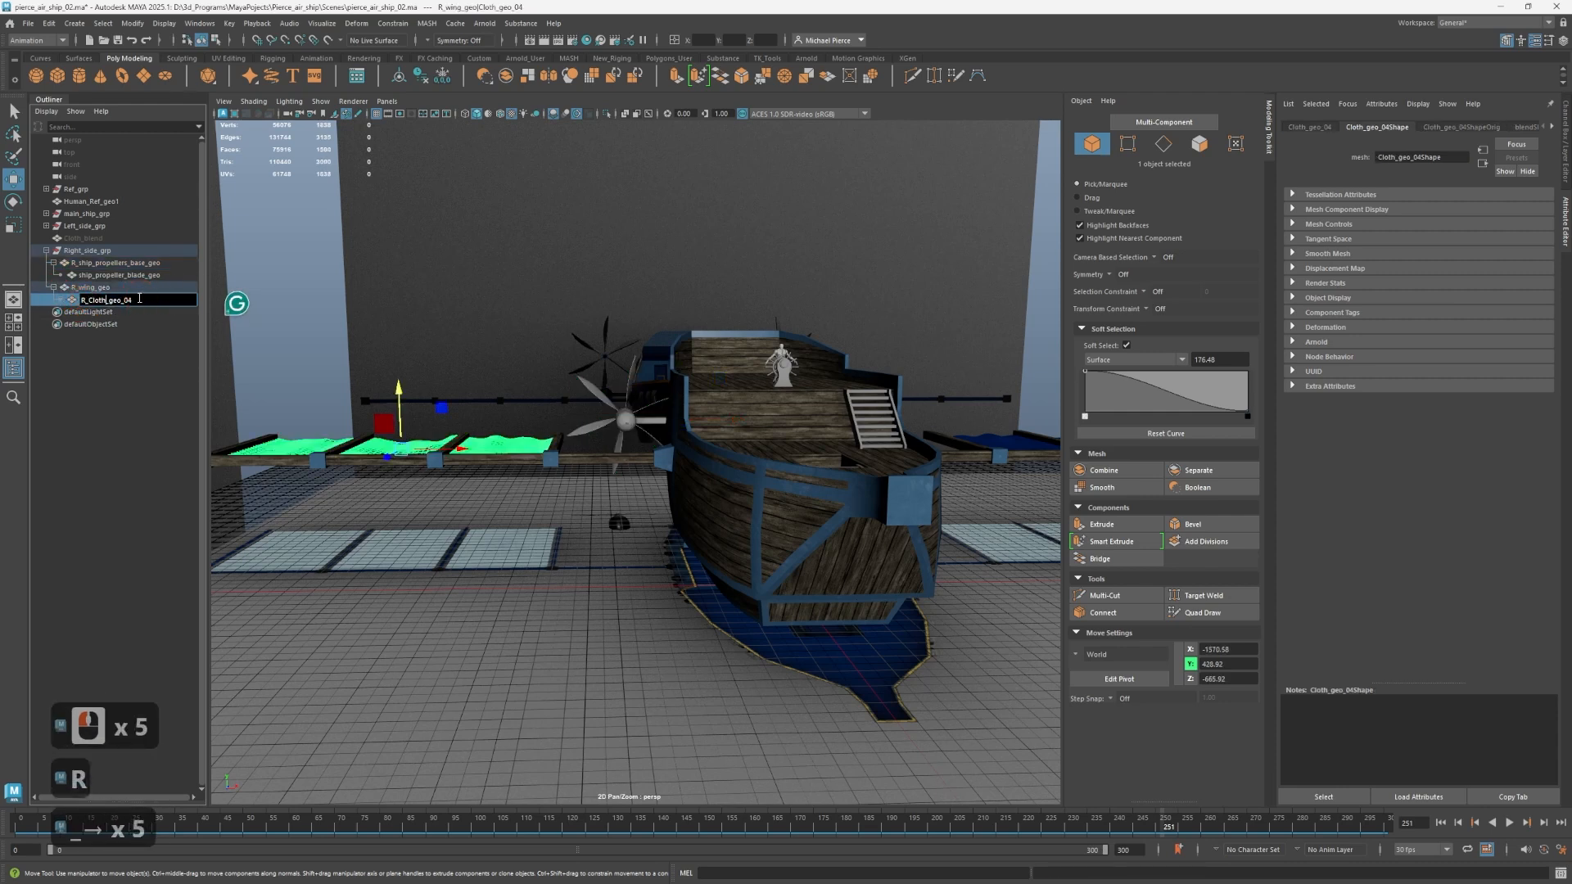
{"action": "key", "text": "BackSpace"}
{"action": "key", "text": "BackSpace"}
{"action": "key", "text": "BackSpace"}
{"action": "key", "text": "Return"}
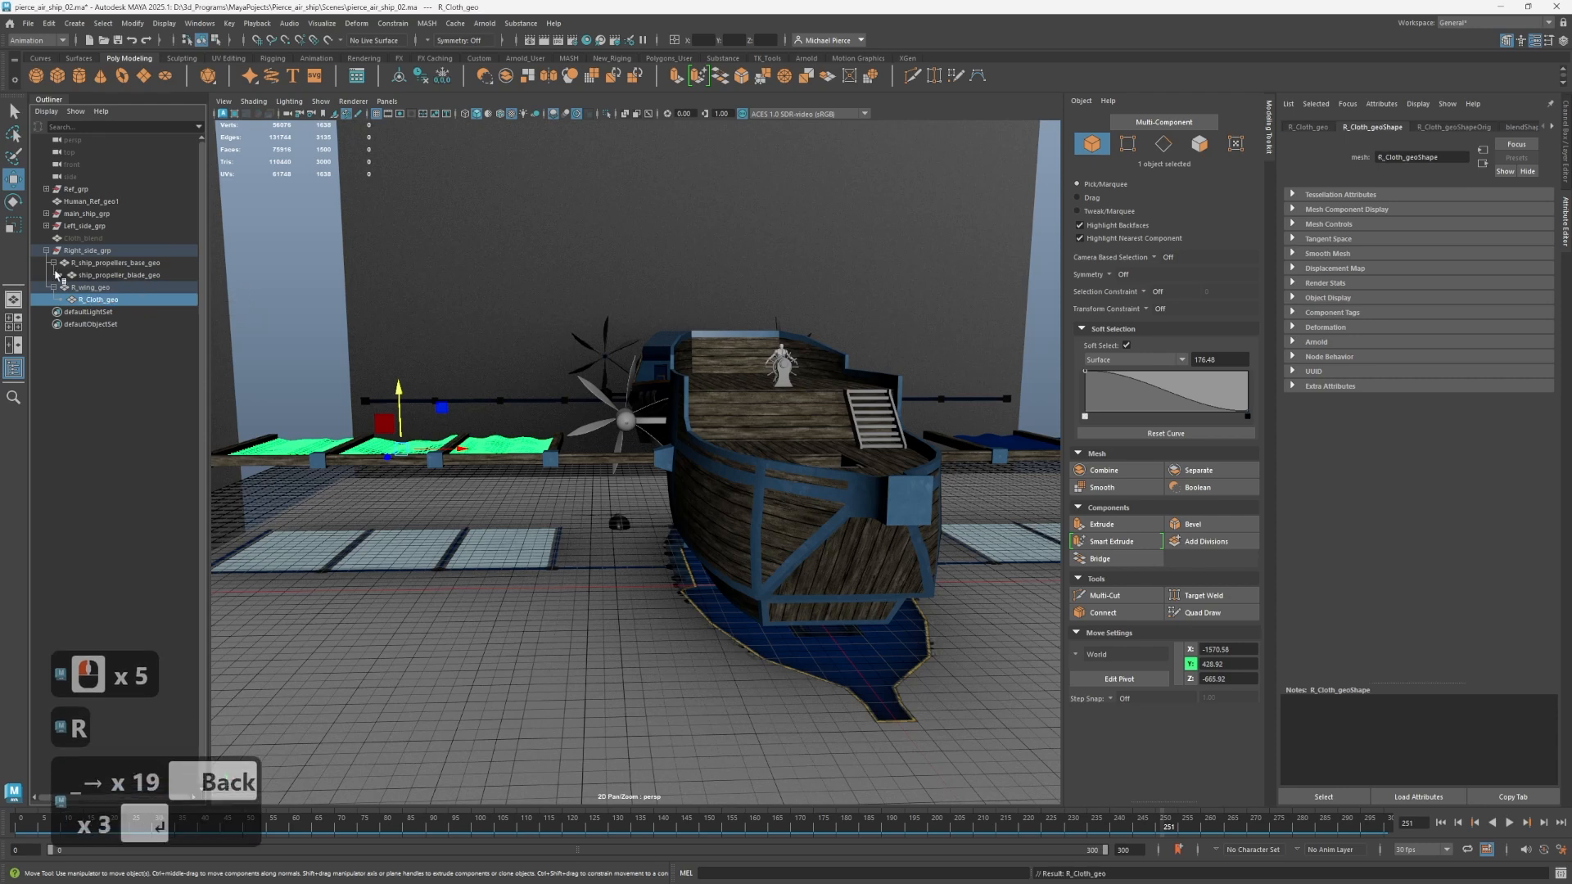
Rename the propeller blade under R_ship_propellers_base_geo as R_ship_propeller_blade_geo and clear the selection.
{"action": "double_click", "coordinate": [90, 276]}
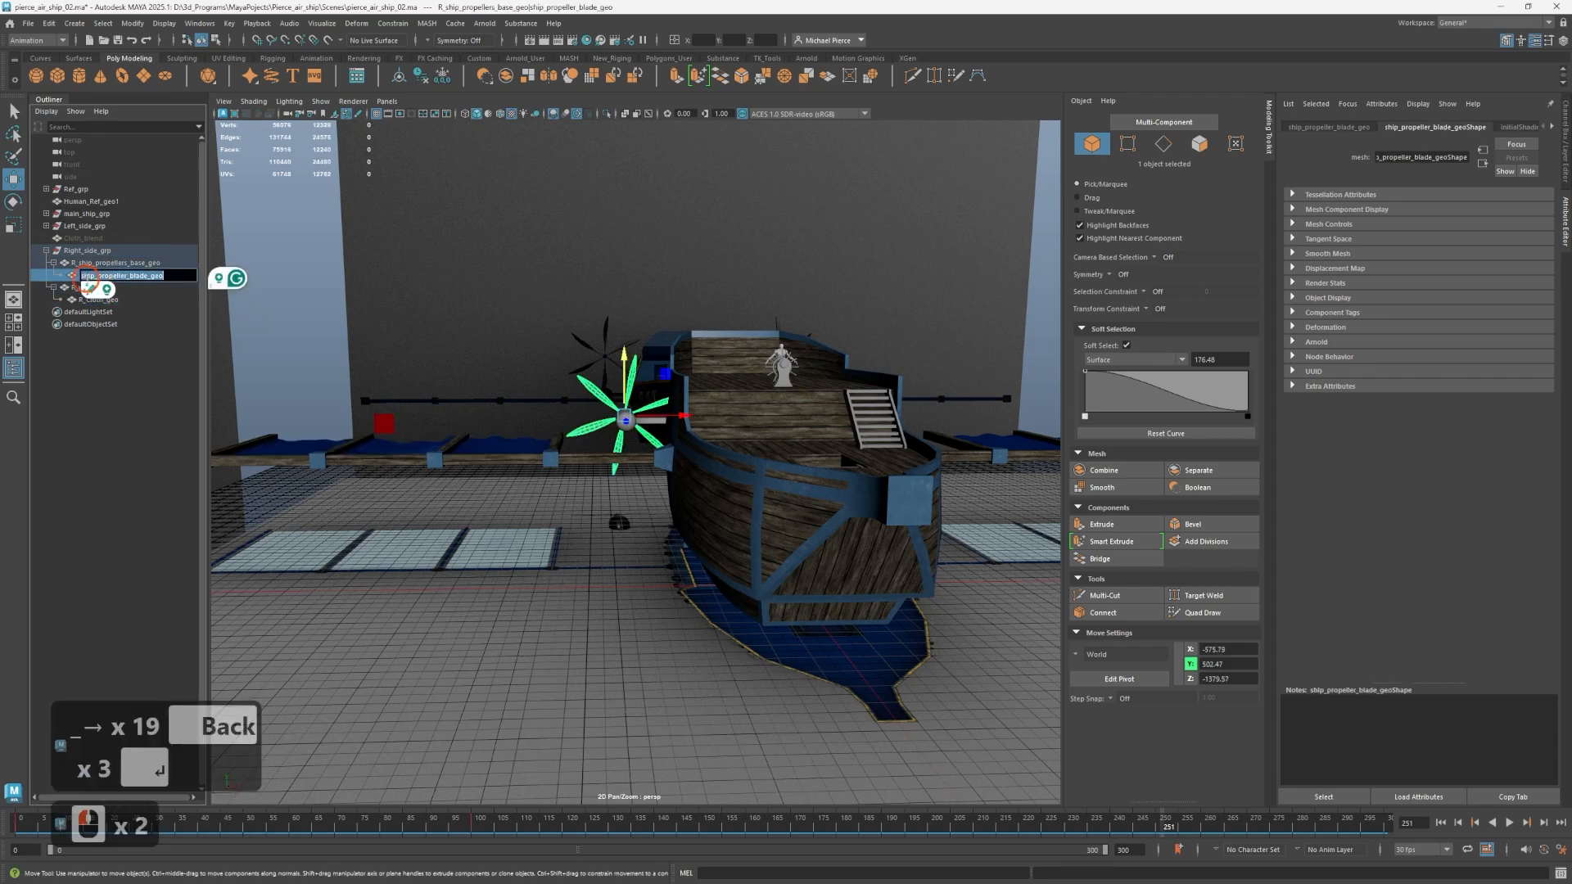
{"action": "key", "text": "Left"}
{"action": "key", "text": "Left"}
{"action": "key", "text": "Left"}
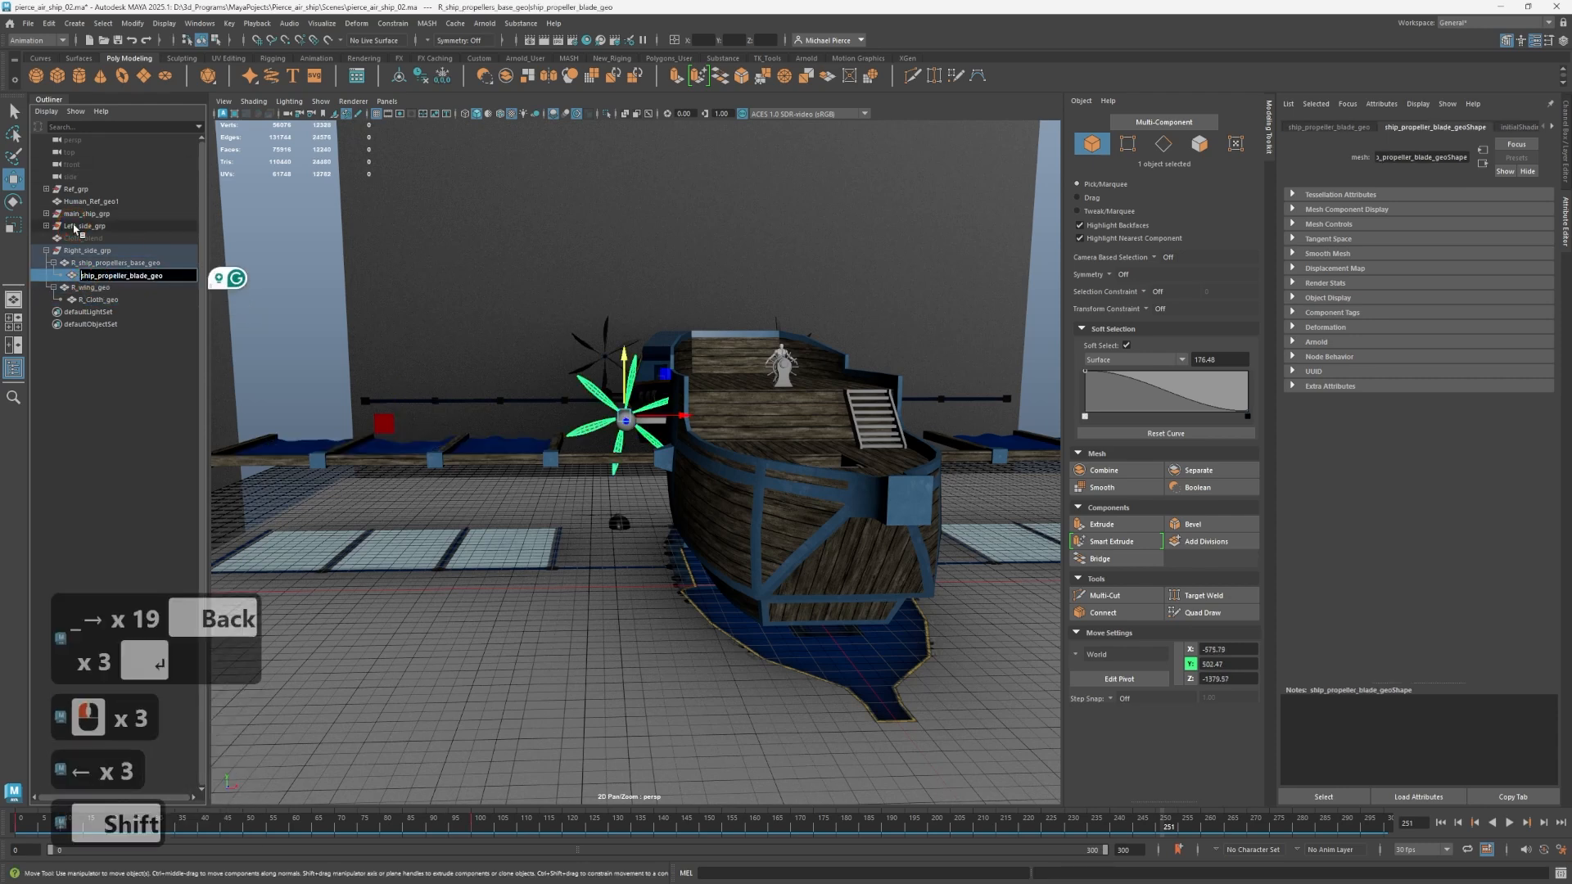
{"action": "type", "text": "R_"}
{"action": "key", "text": "Right"}
{"action": "key", "text": "Right"}
{"action": "key", "text": "Right"}
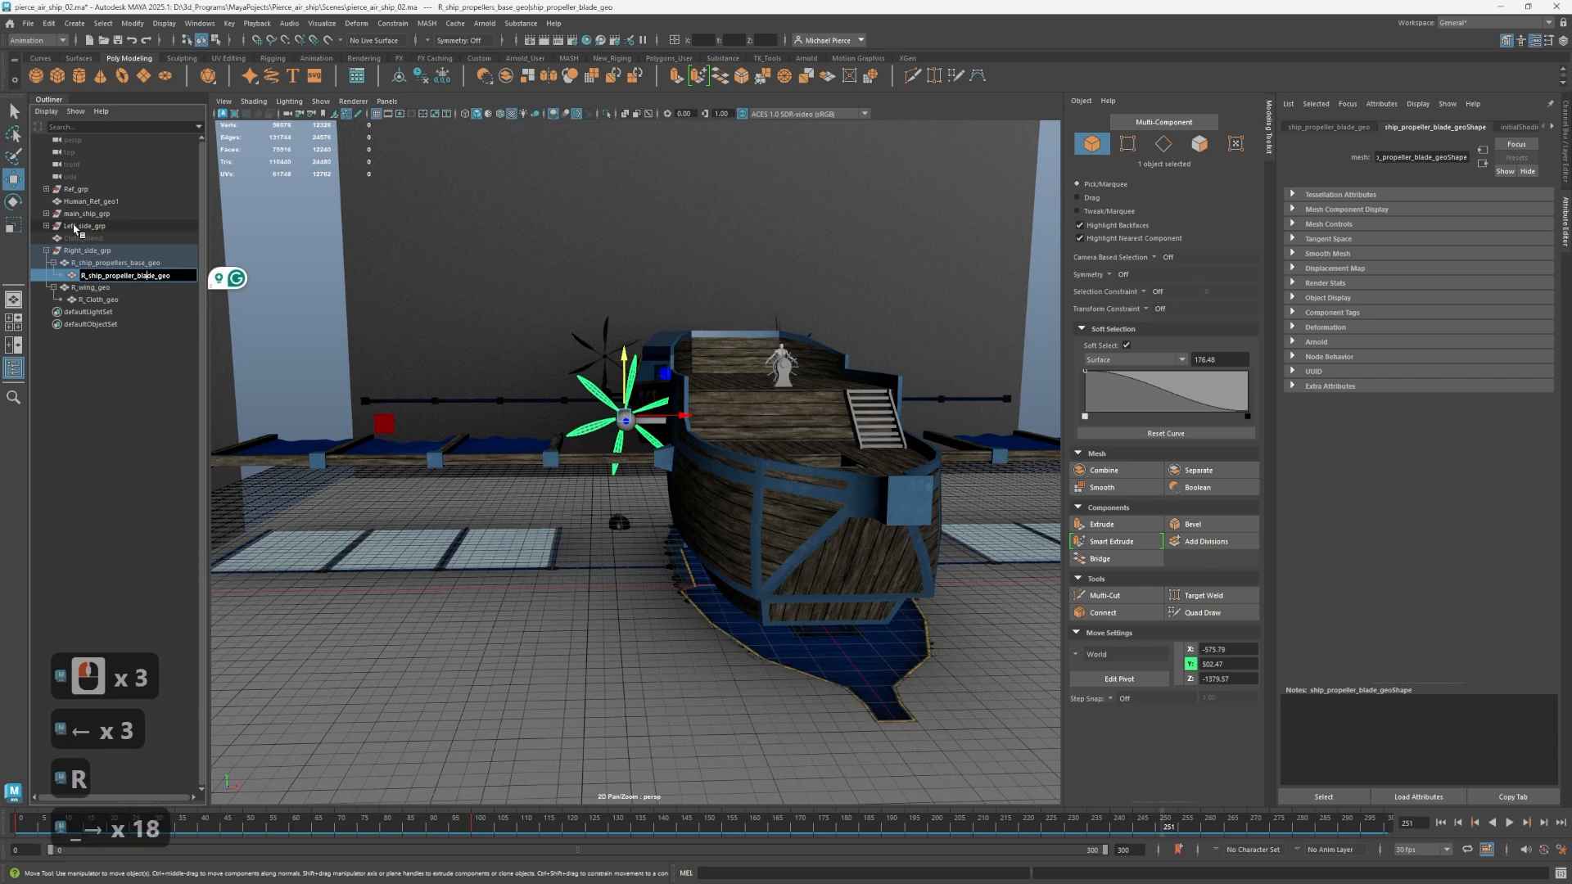
{"action": "left_click", "coordinate": [130, 431]}
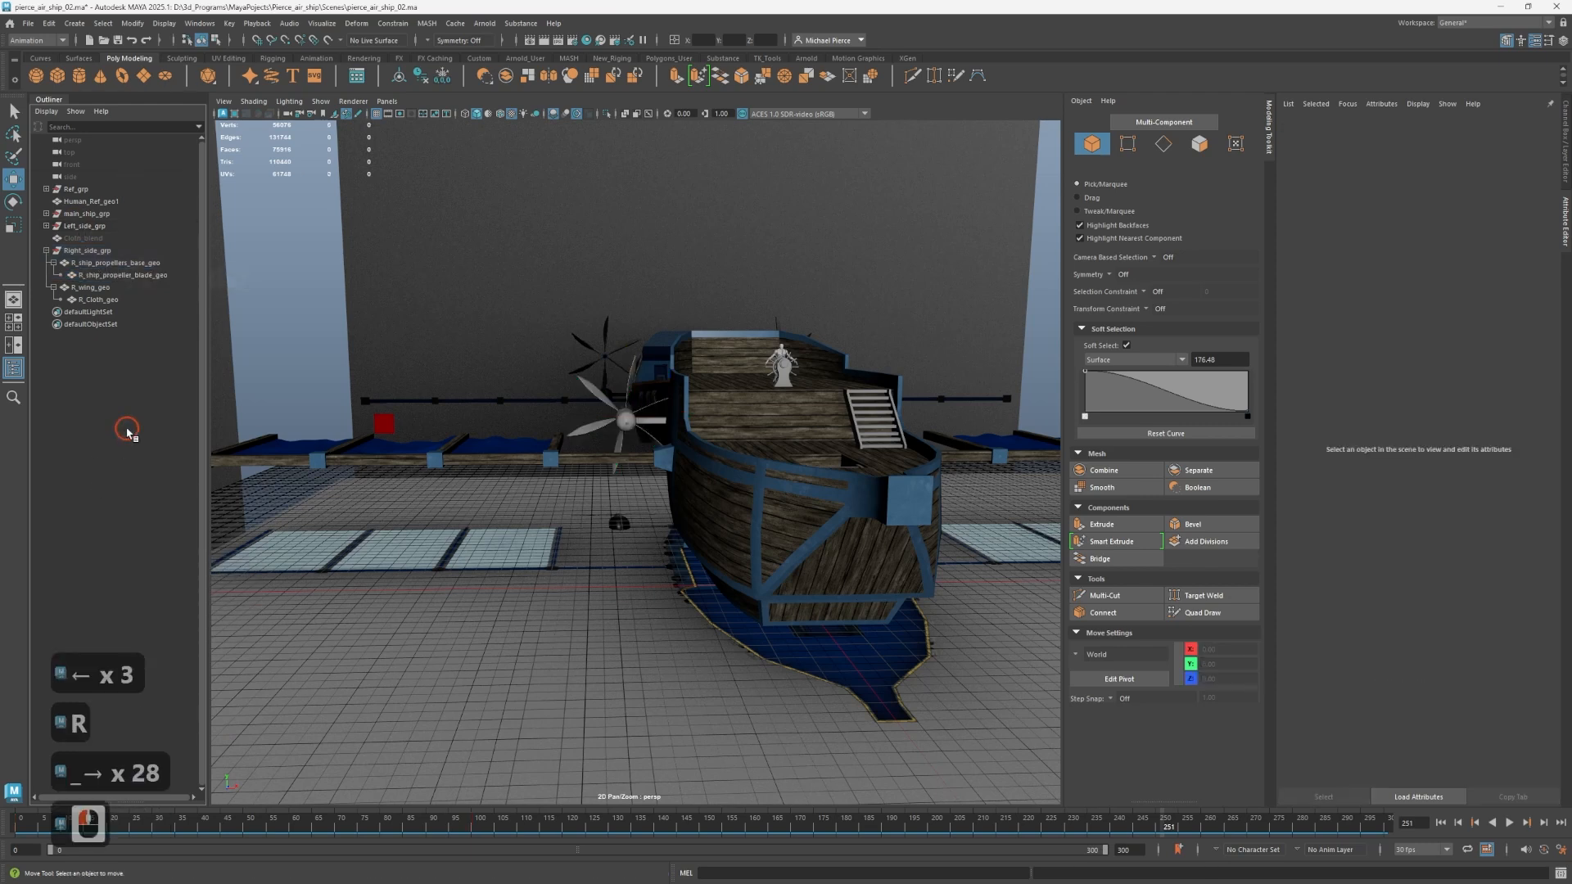
Expand Left_side_grp with all its children and rename its propeller blade as L_ship_propeller_blade_geo.
{"action": "left_click_drag", "start_coordinate": [597, 414], "coordinate": [421, 516], "text": "alt"}
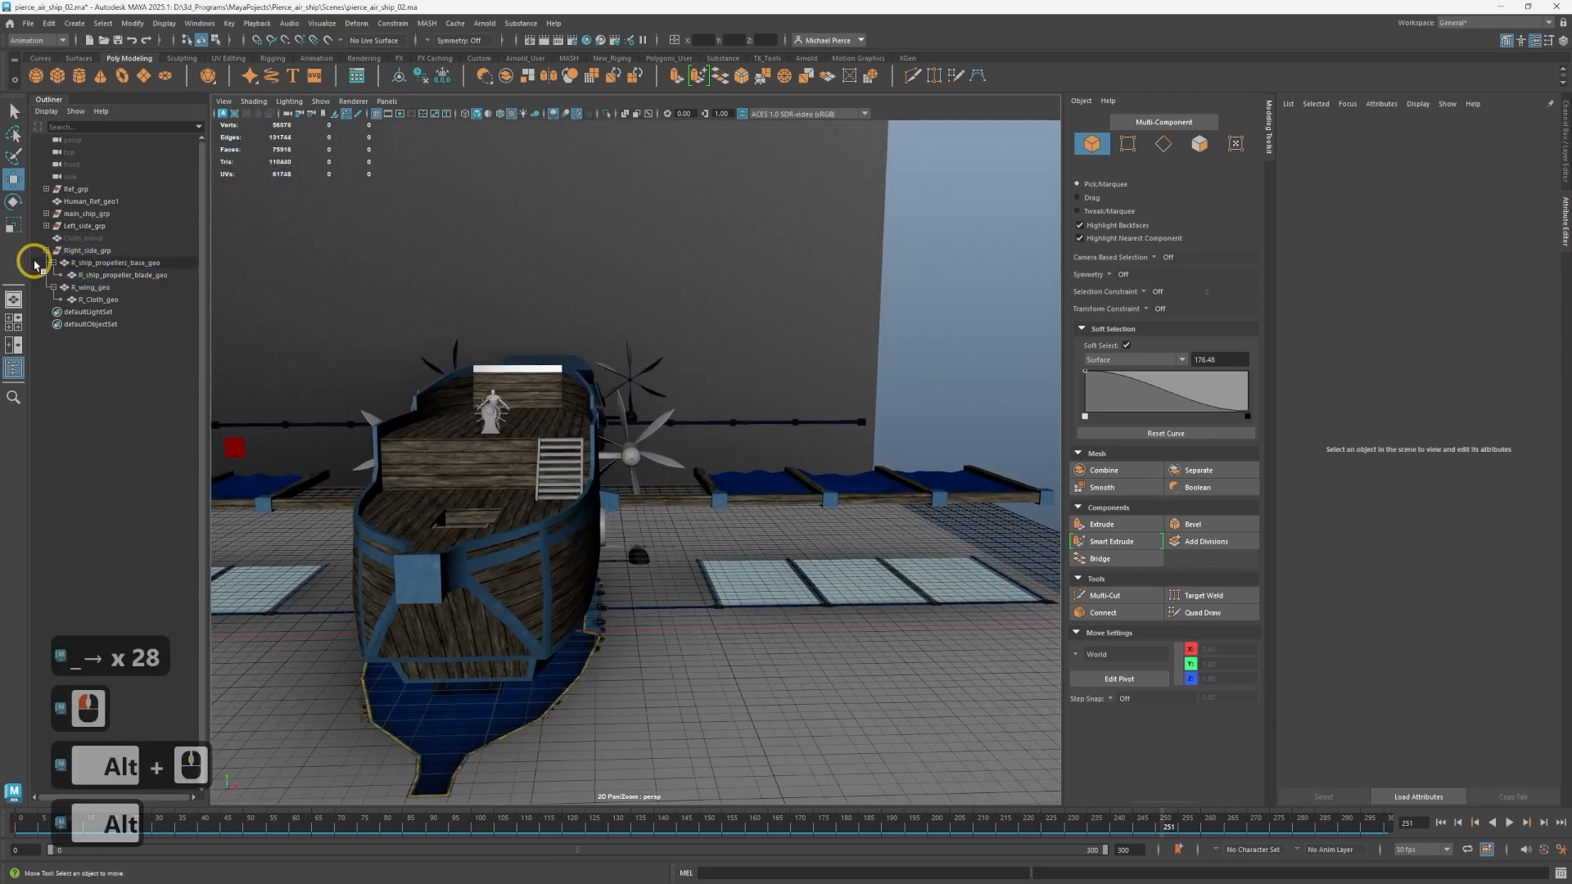
{"action": "left_click", "coordinate": [45, 227], "text": "shift"}
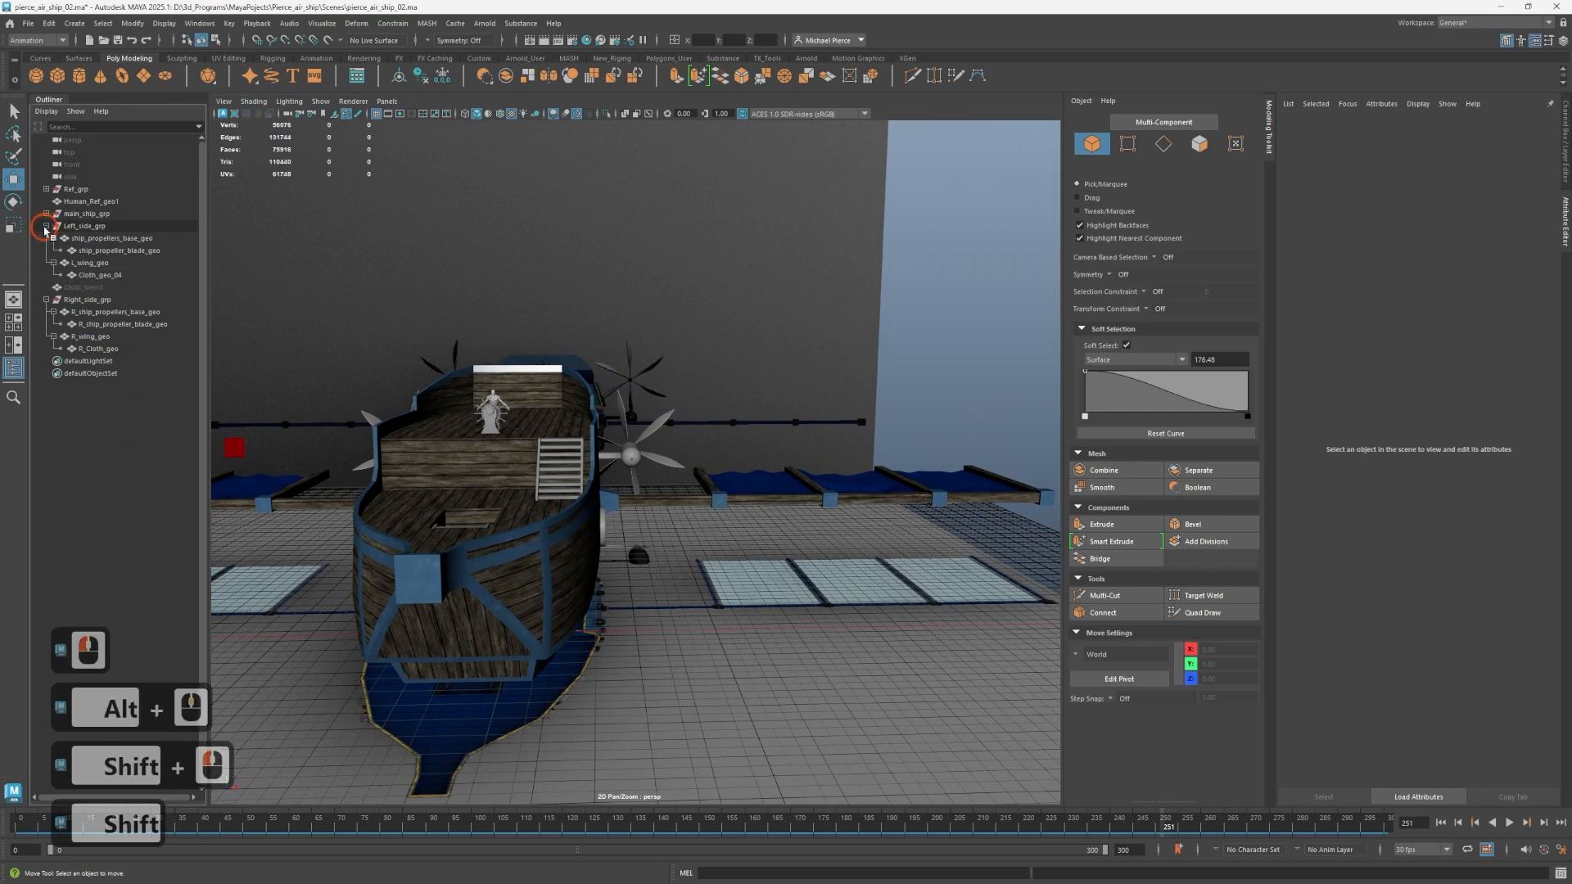
{"action": "left_click", "coordinate": [84, 252]}
{"action": "double_click", "coordinate": [85, 252]}
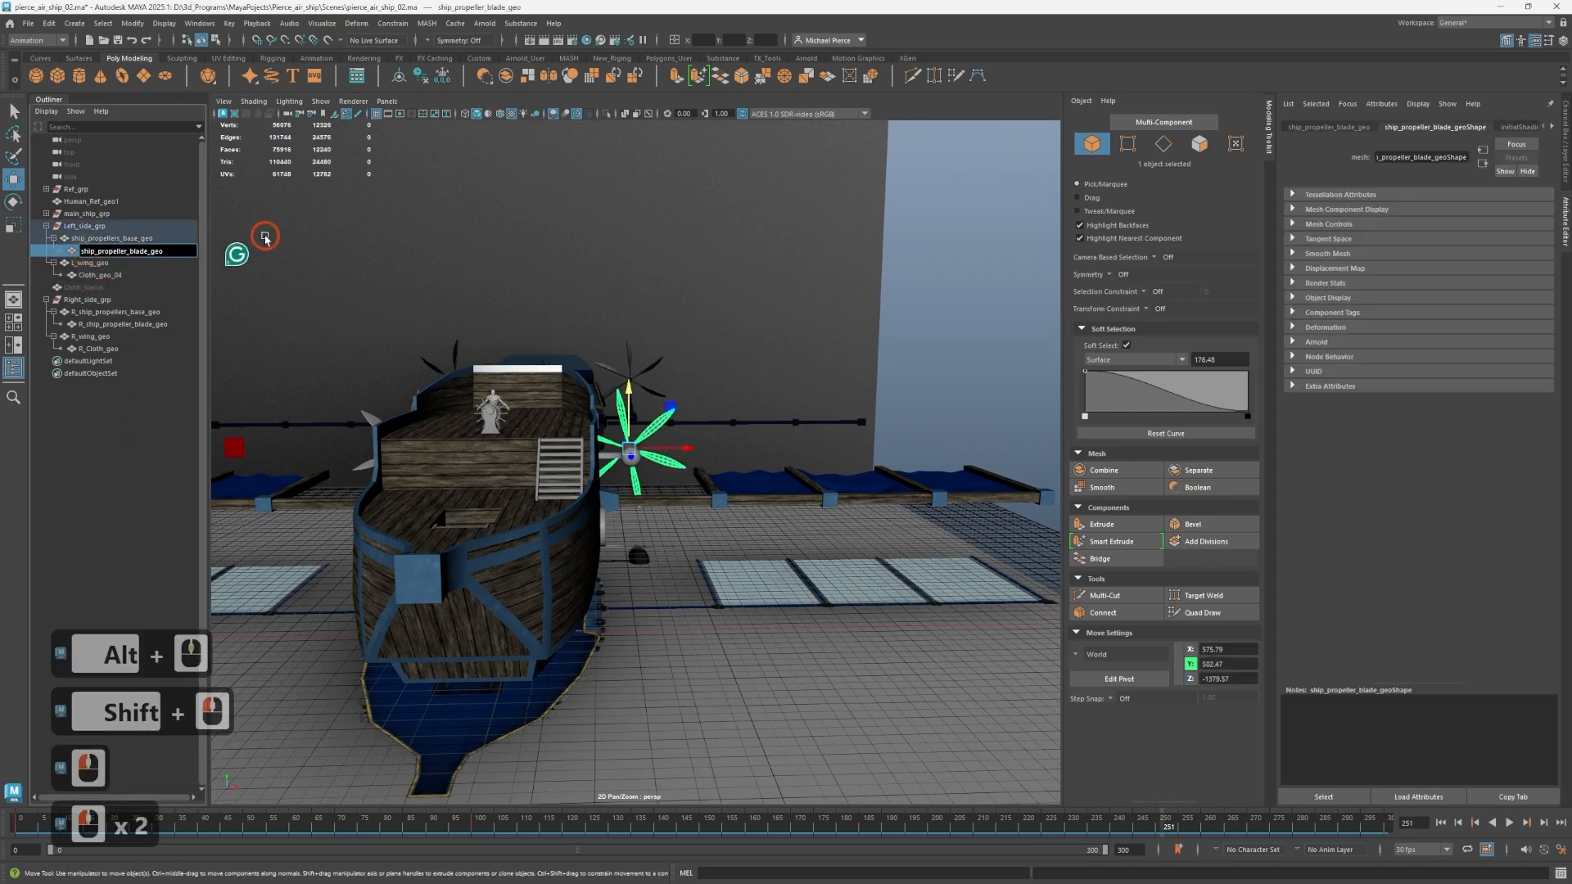
{"action": "key", "text": "Left"}
{"action": "key", "text": "Left"}
{"action": "type", "text": "L"}
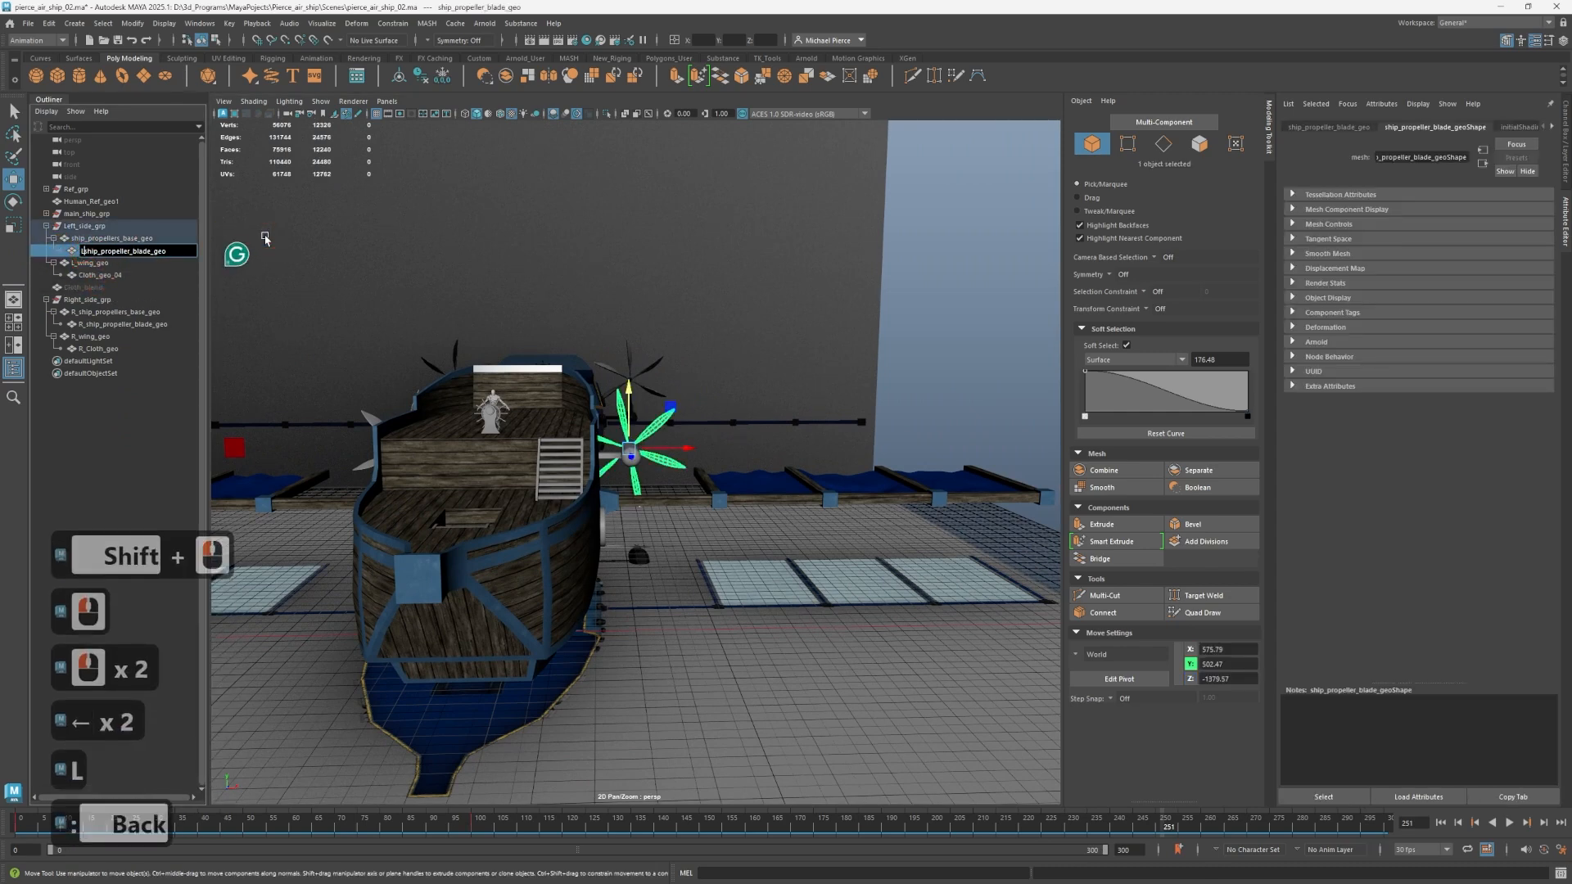
{"action": "type", "text": "_"}
{"action": "key", "text": "Return"}
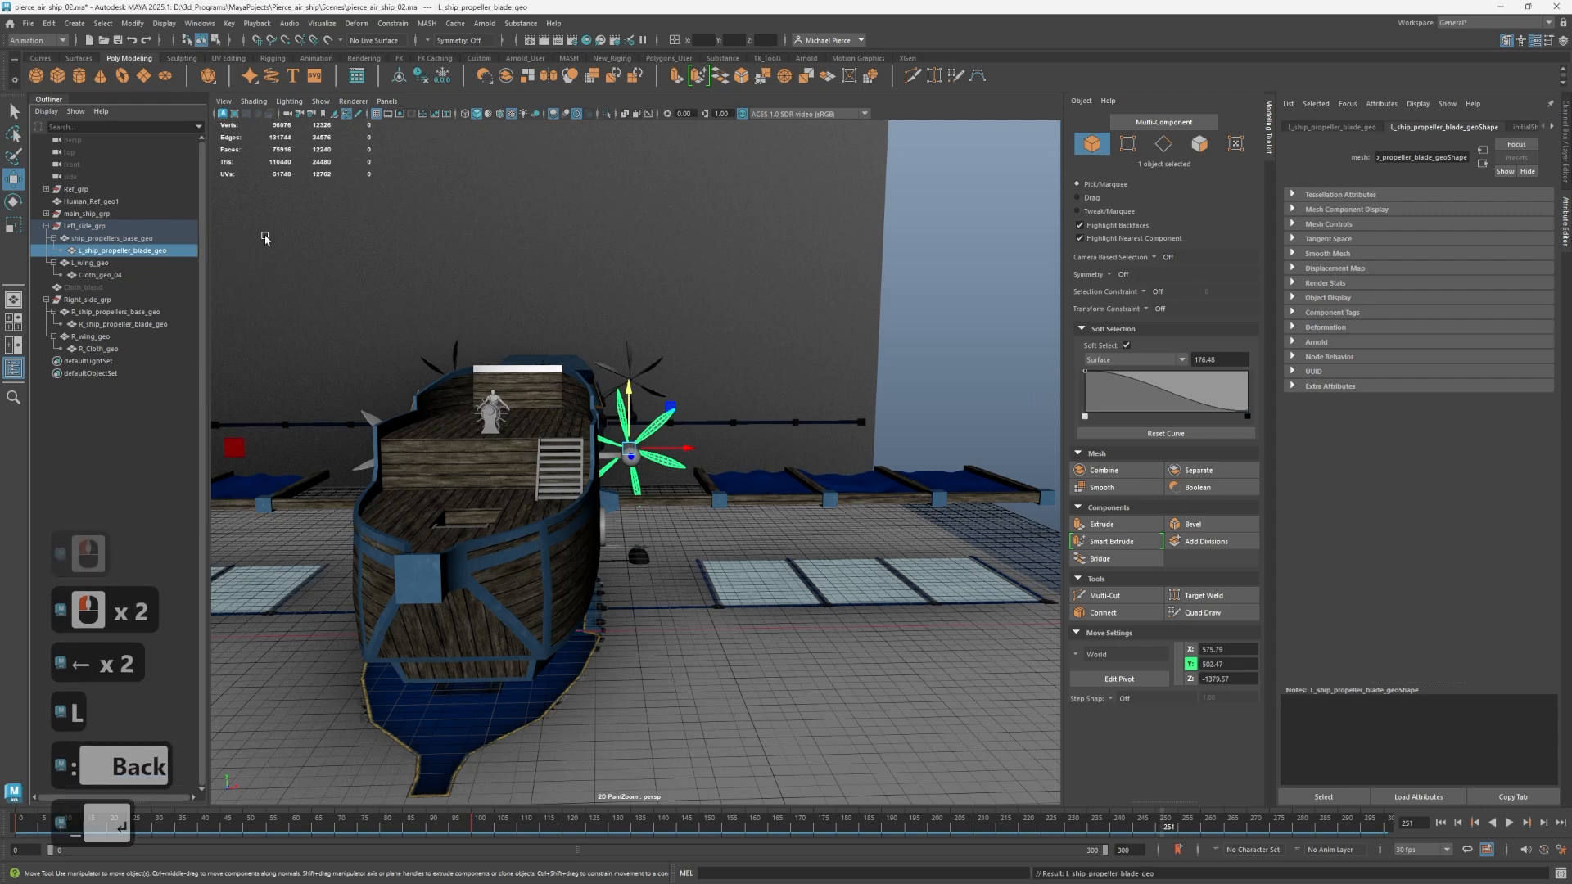
Rename the propeller base inside Left_side_grp as L_ship_propellers_base_geo.
{"action": "left_click", "coordinate": [92, 238]}
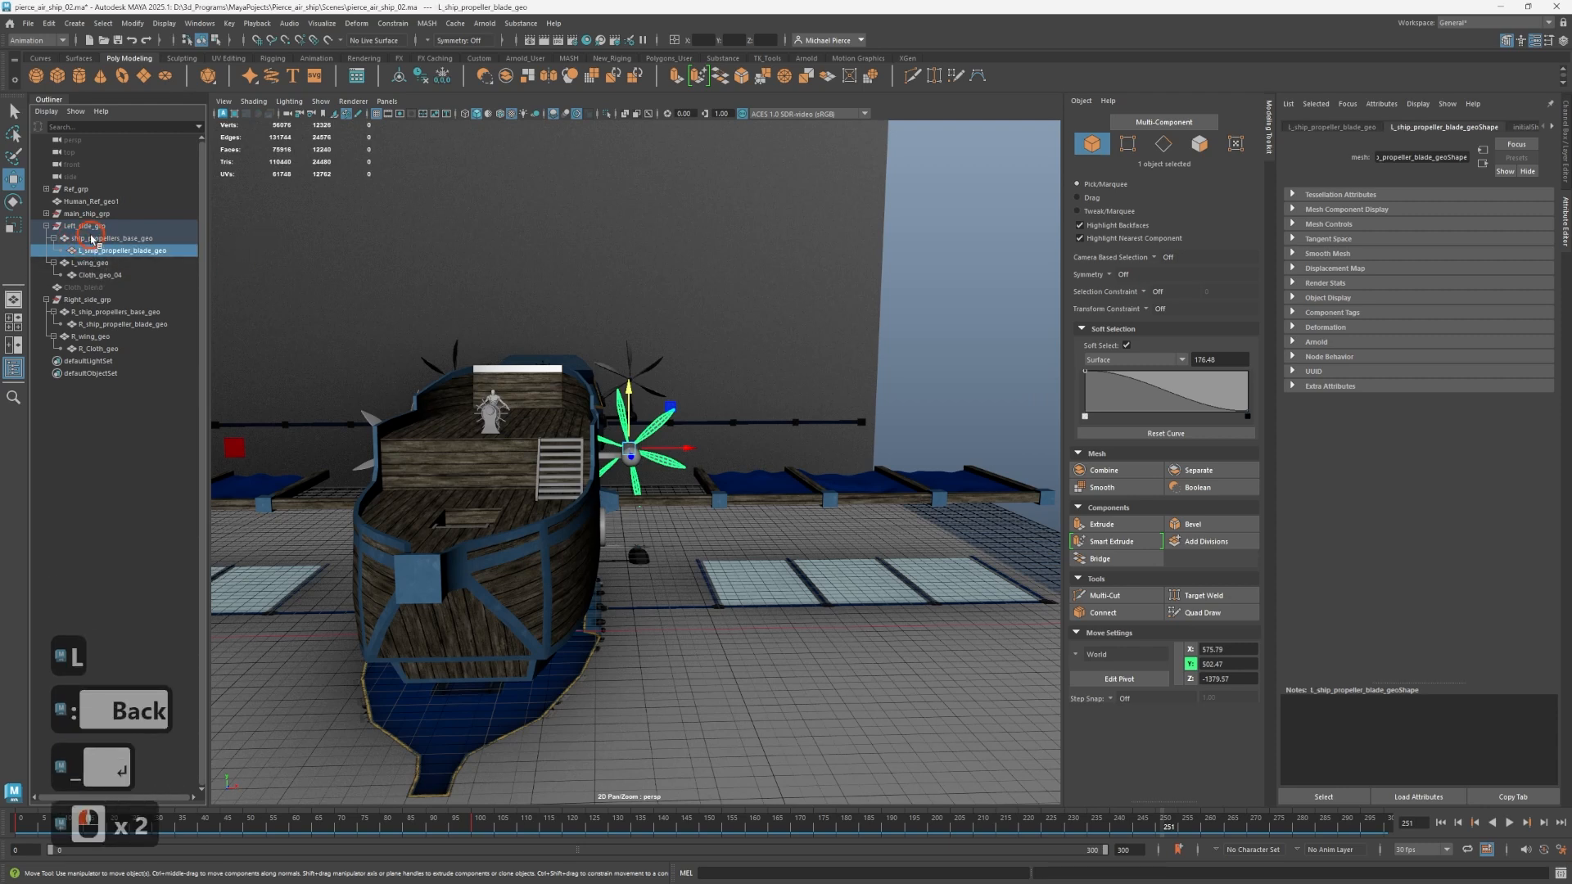
{"action": "double_click", "coordinate": [93, 239]}
{"action": "key", "text": "Left"}
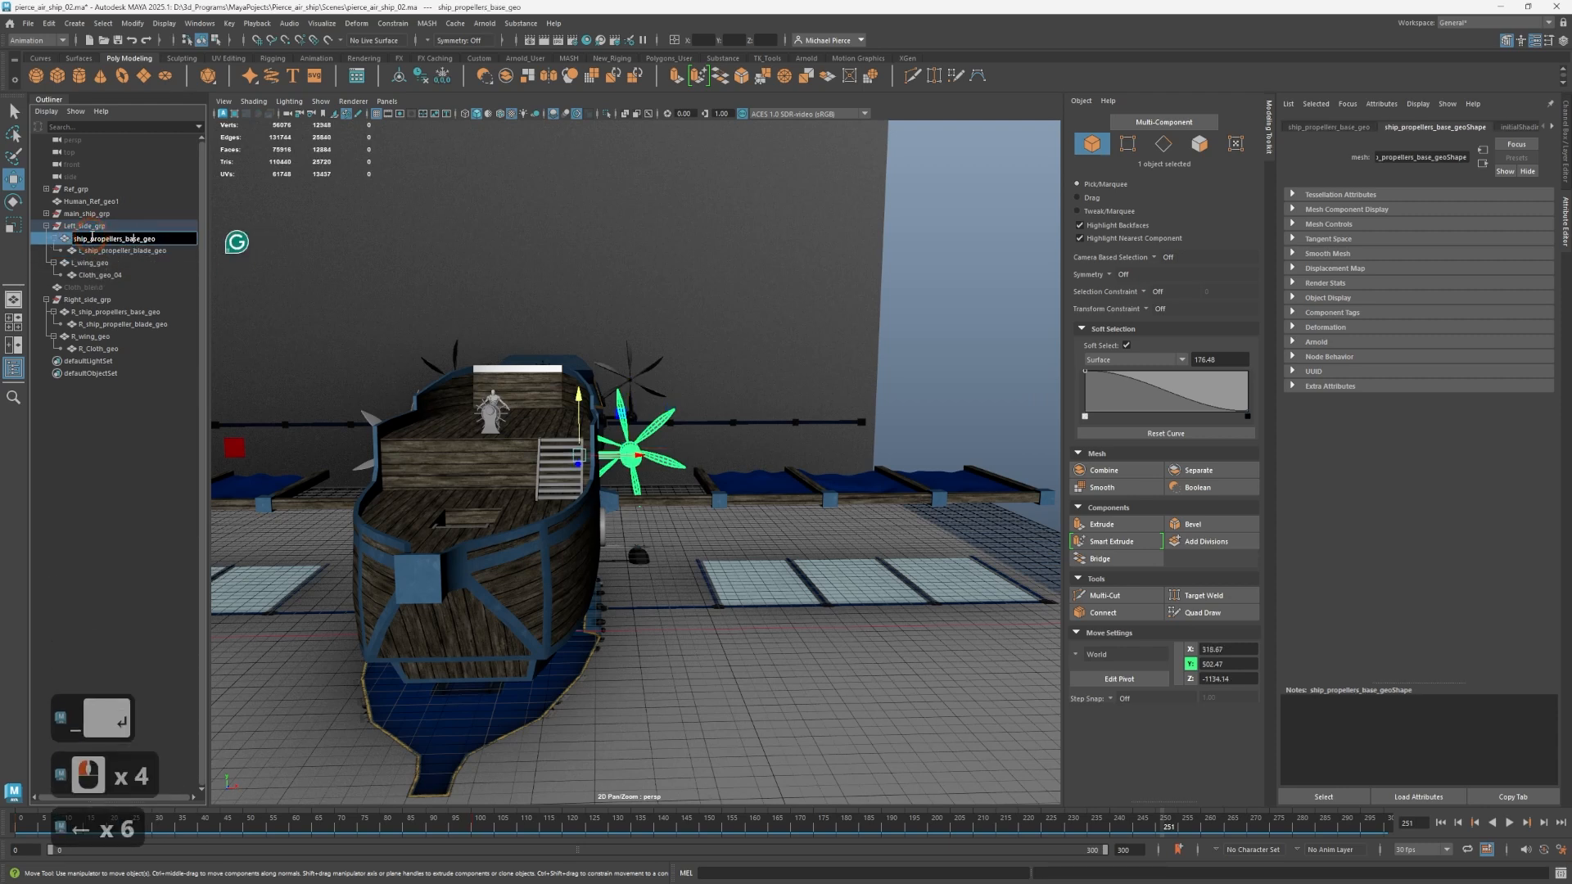
{"action": "key", "text": "Left"}
{"action": "key", "text": "Left"}
{"action": "key", "text": "Left"}
{"action": "key", "text": "Left"}
{"action": "key", "text": "Left"}
{"action": "key", "text": "Left"}
{"action": "key", "text": "Left"}
{"action": "key", "text": "Left"}
{"action": "key", "text": "Left"}
{"action": "key", "text": "Left"}
{"action": "type", "text": "_"}
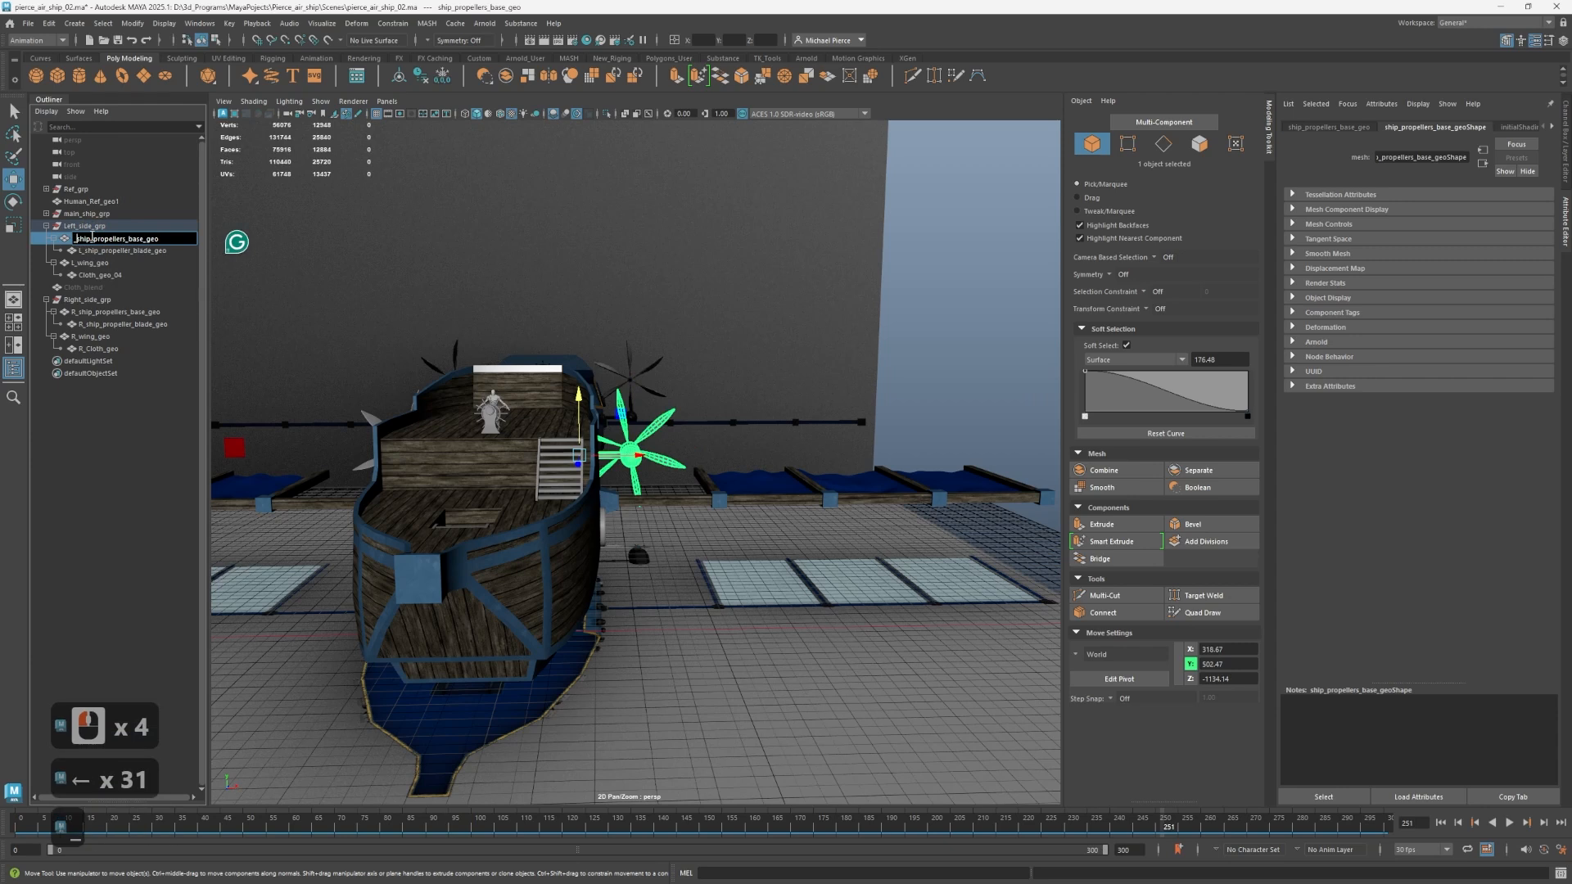
{"action": "key", "text": "BackSpace"}
{"action": "type", "text": "L"}
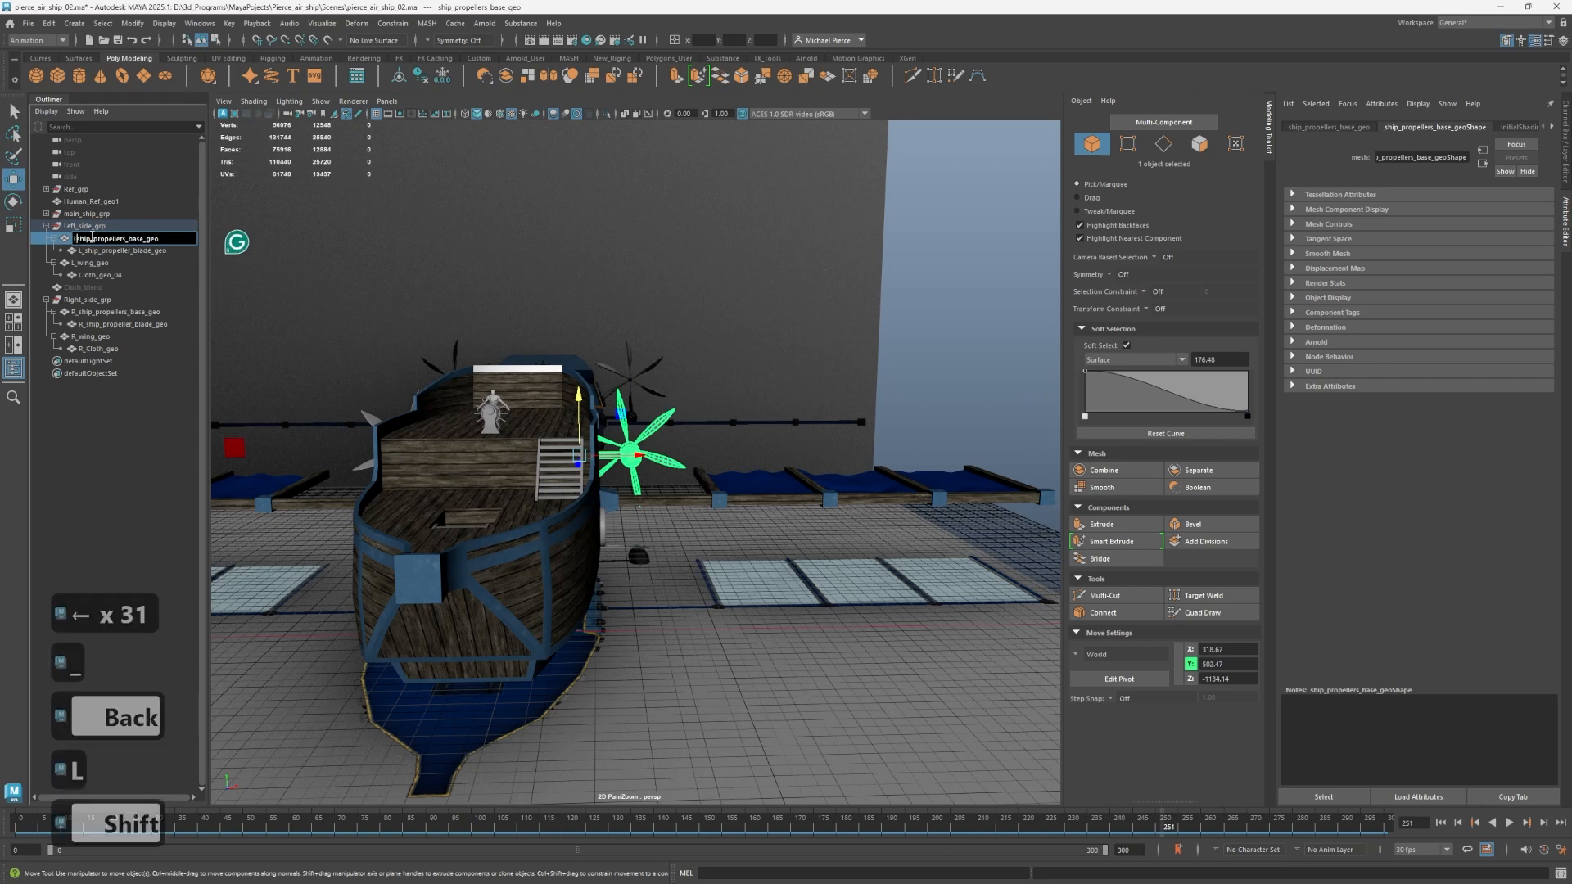
{"action": "type", "text": "_"}
{"action": "key", "text": "Return"}
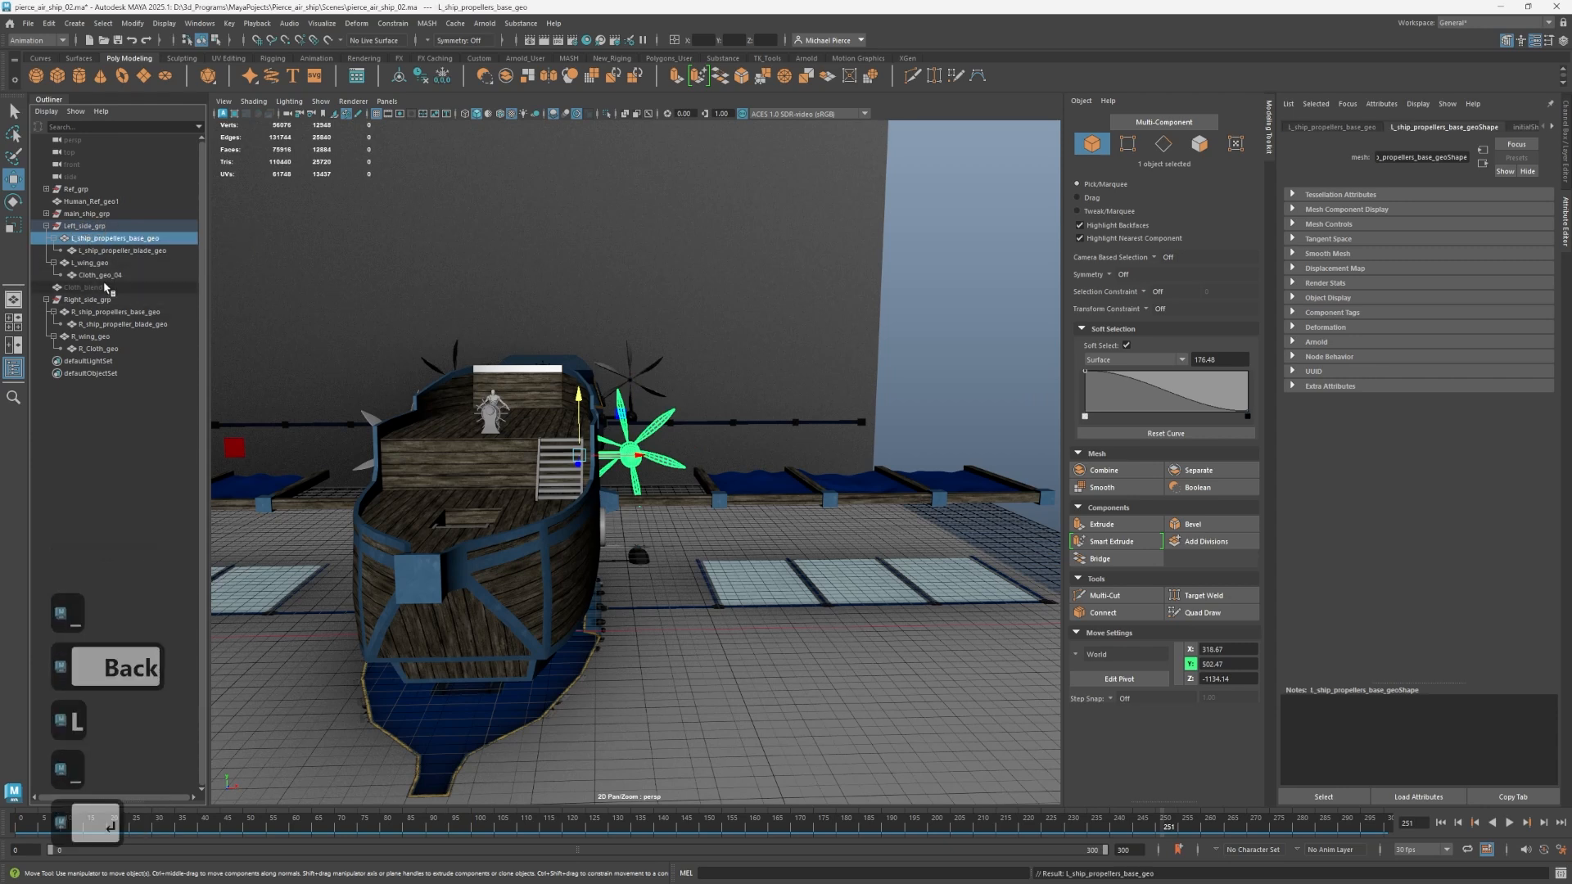
Rename the cloth object under L_wing_geo as L_Cloth_geo.
{"action": "double_click", "coordinate": [88, 275]}
{"action": "left_click", "coordinate": [81, 278]}
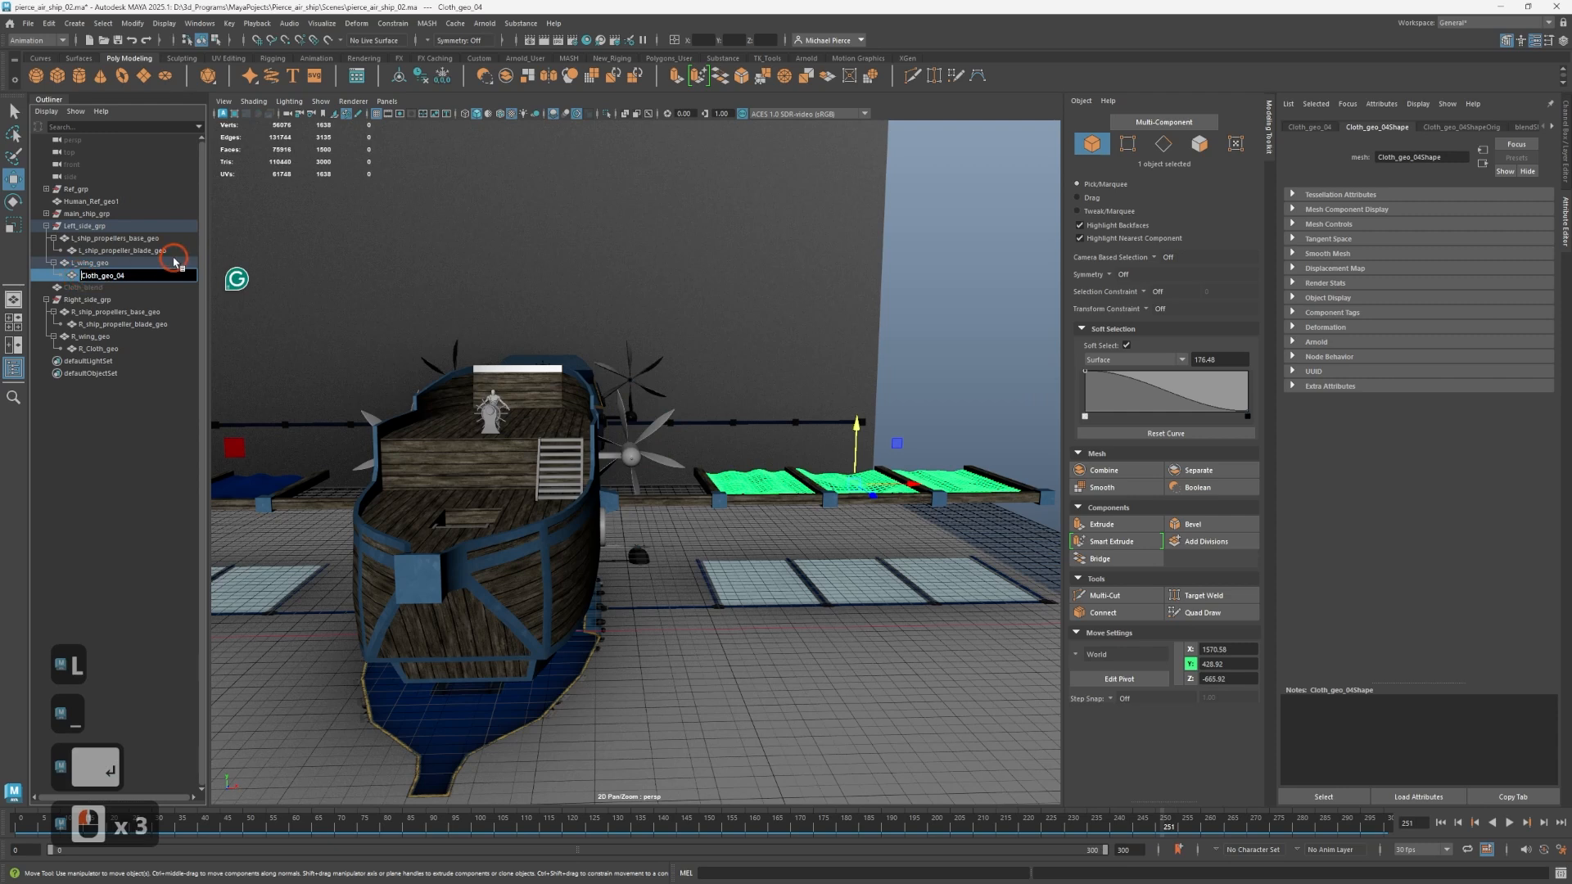
{"action": "type", "text": "L_"}
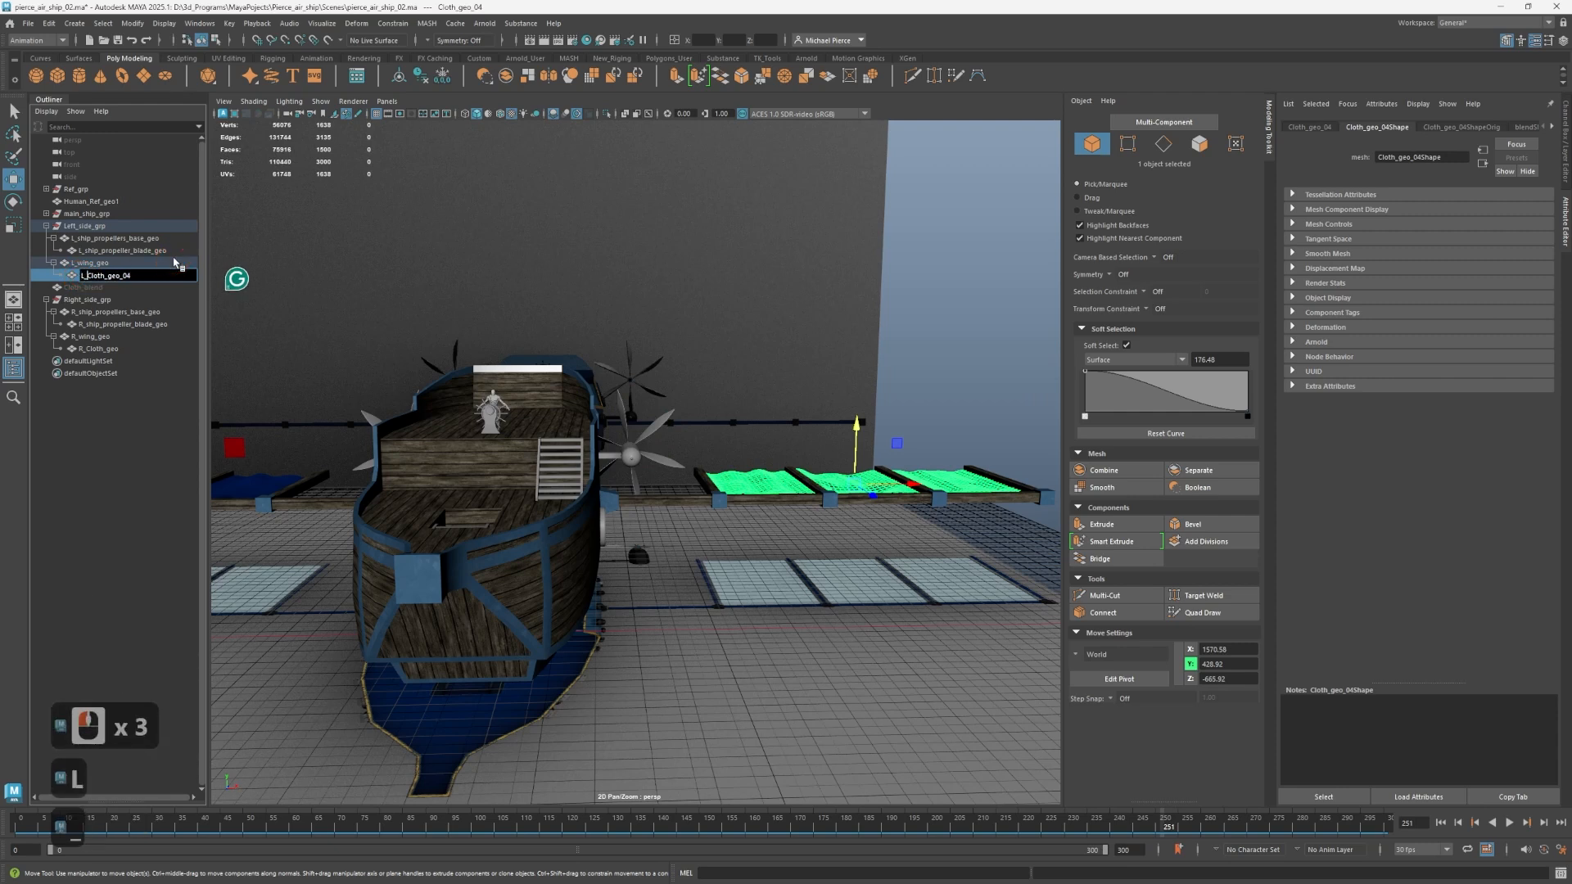
{"action": "key", "text": "Right"}
{"action": "key", "text": "Right"}
{"action": "key", "text": "Right"}
{"action": "key", "text": "Right"}
{"action": "key", "text": "Right"}
{"action": "key", "text": "Right"}
{"action": "key", "text": "Right"}
{"action": "key", "text": "Right"}
{"action": "key", "text": "Right"}
{"action": "key", "text": "Right"}
{"action": "key", "text": "Right"}
{"action": "key", "text": "Right"}
{"action": "key", "text": "Right"}
{"action": "key", "text": "Right"}
{"action": "key", "text": "Right"}
{"action": "key", "text": "Right"}
{"action": "key", "text": "BackSpace"}
{"action": "key", "text": "BackSpace"}
{"action": "key", "text": "BackSpace"}
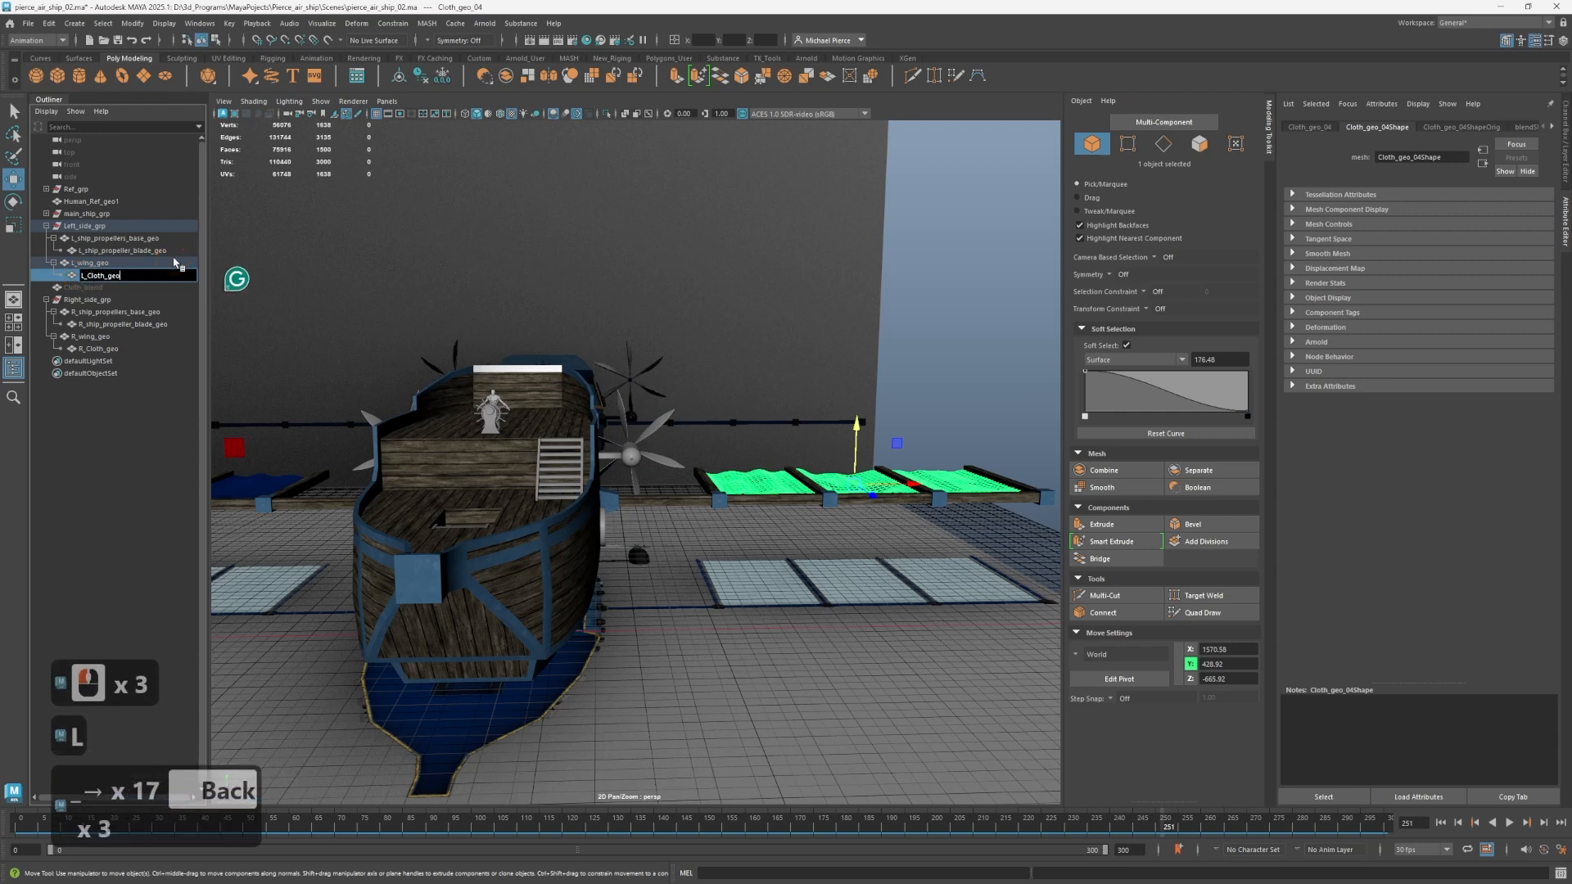
{"action": "key", "text": "Return"}
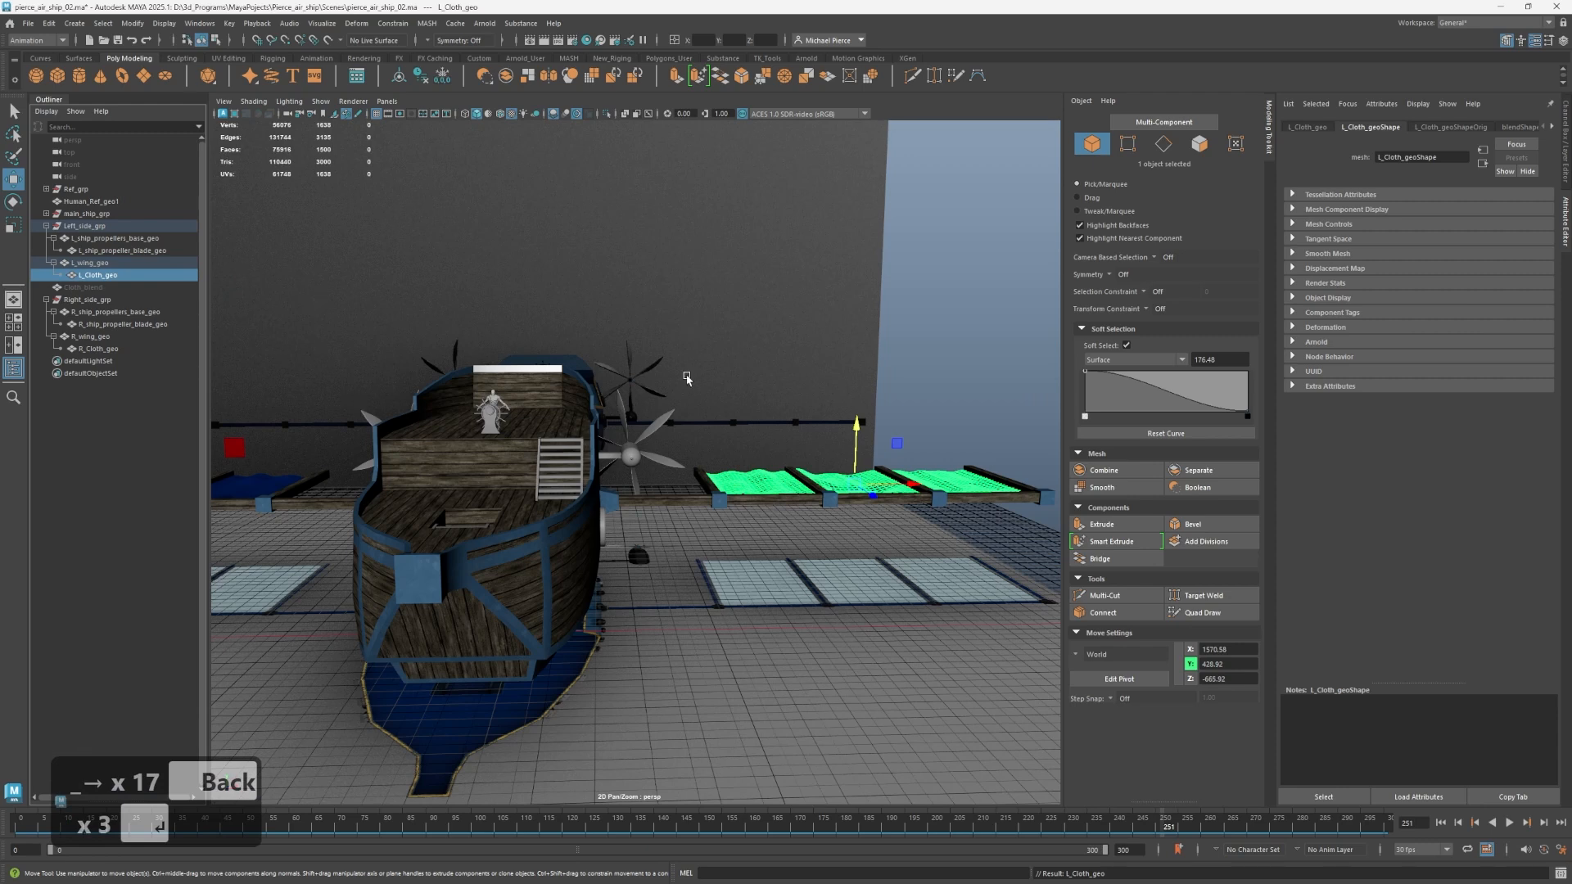
Play and scrub the animation to review the propellers and wing cloth on both sides, stopping at frame 200.
{"action": "scroll", "coordinate": [593, 394], "scroll_direction": "down", "scroll_amount": 3}
{"action": "scroll", "coordinate": [600, 443], "scroll_direction": "up", "scroll_amount": 2}
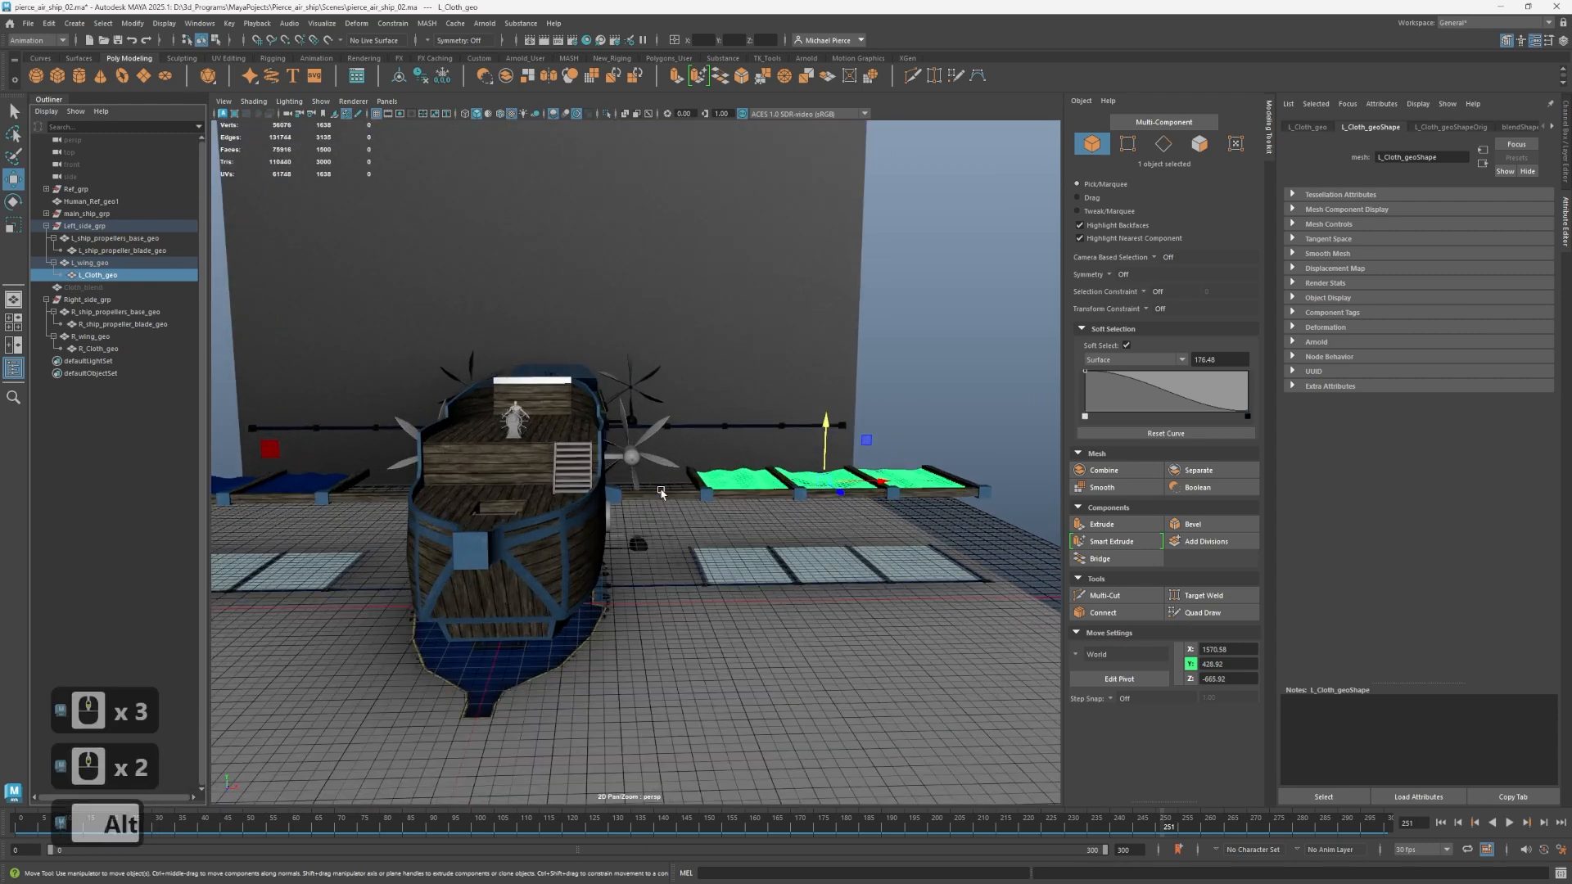
{"action": "left_click_drag", "start_coordinate": [662, 489], "coordinate": [551, 498], "text": "alt"}
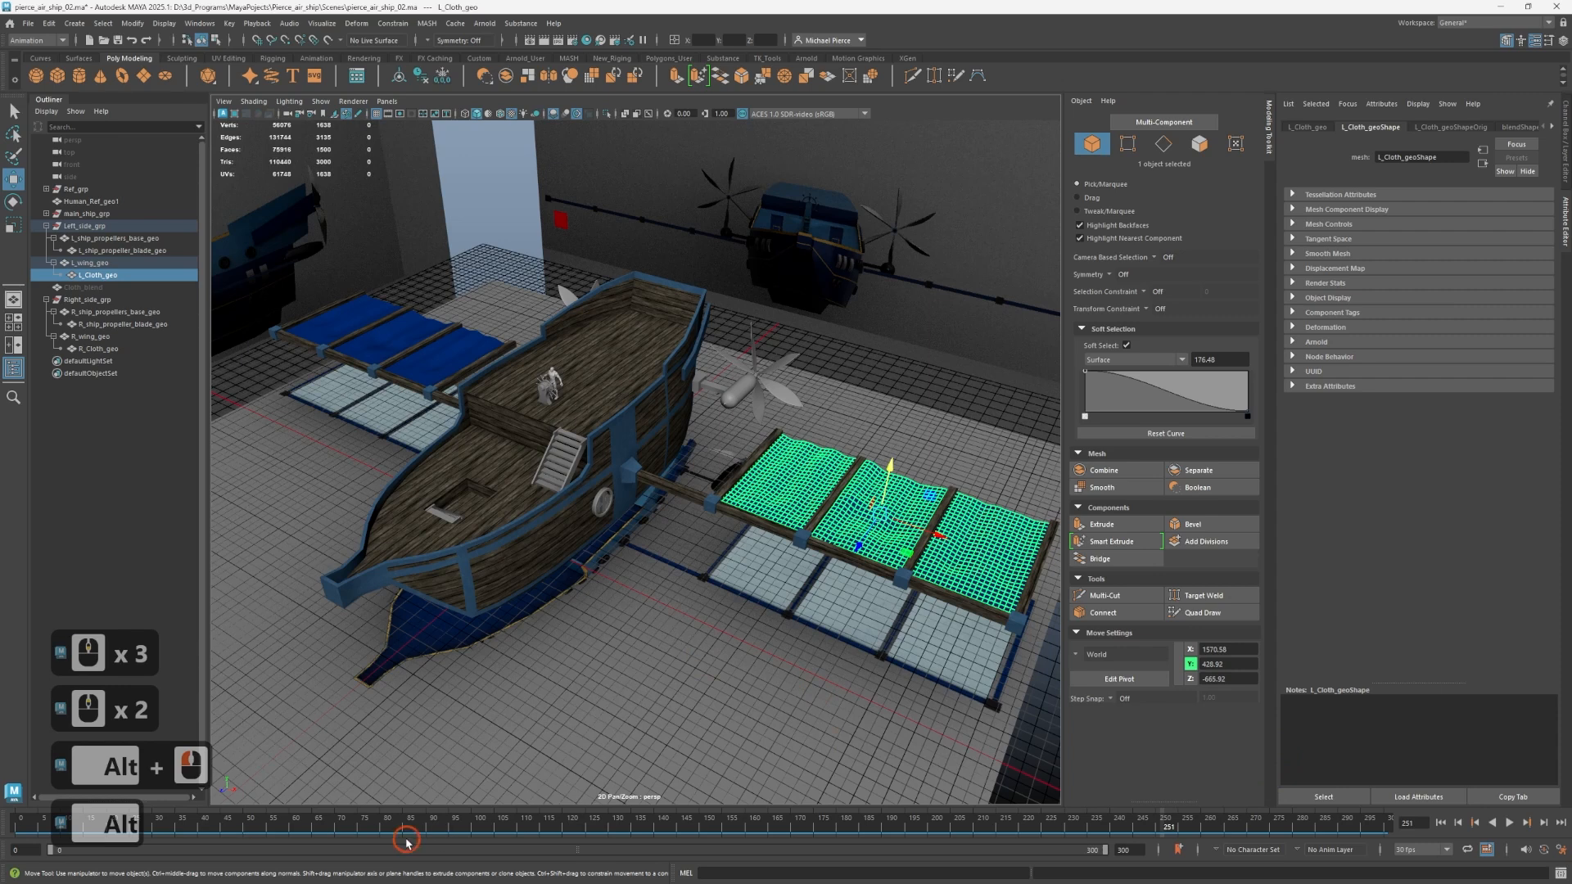
{"action": "left_click_drag", "start_coordinate": [413, 836], "coordinate": [788, 844]}
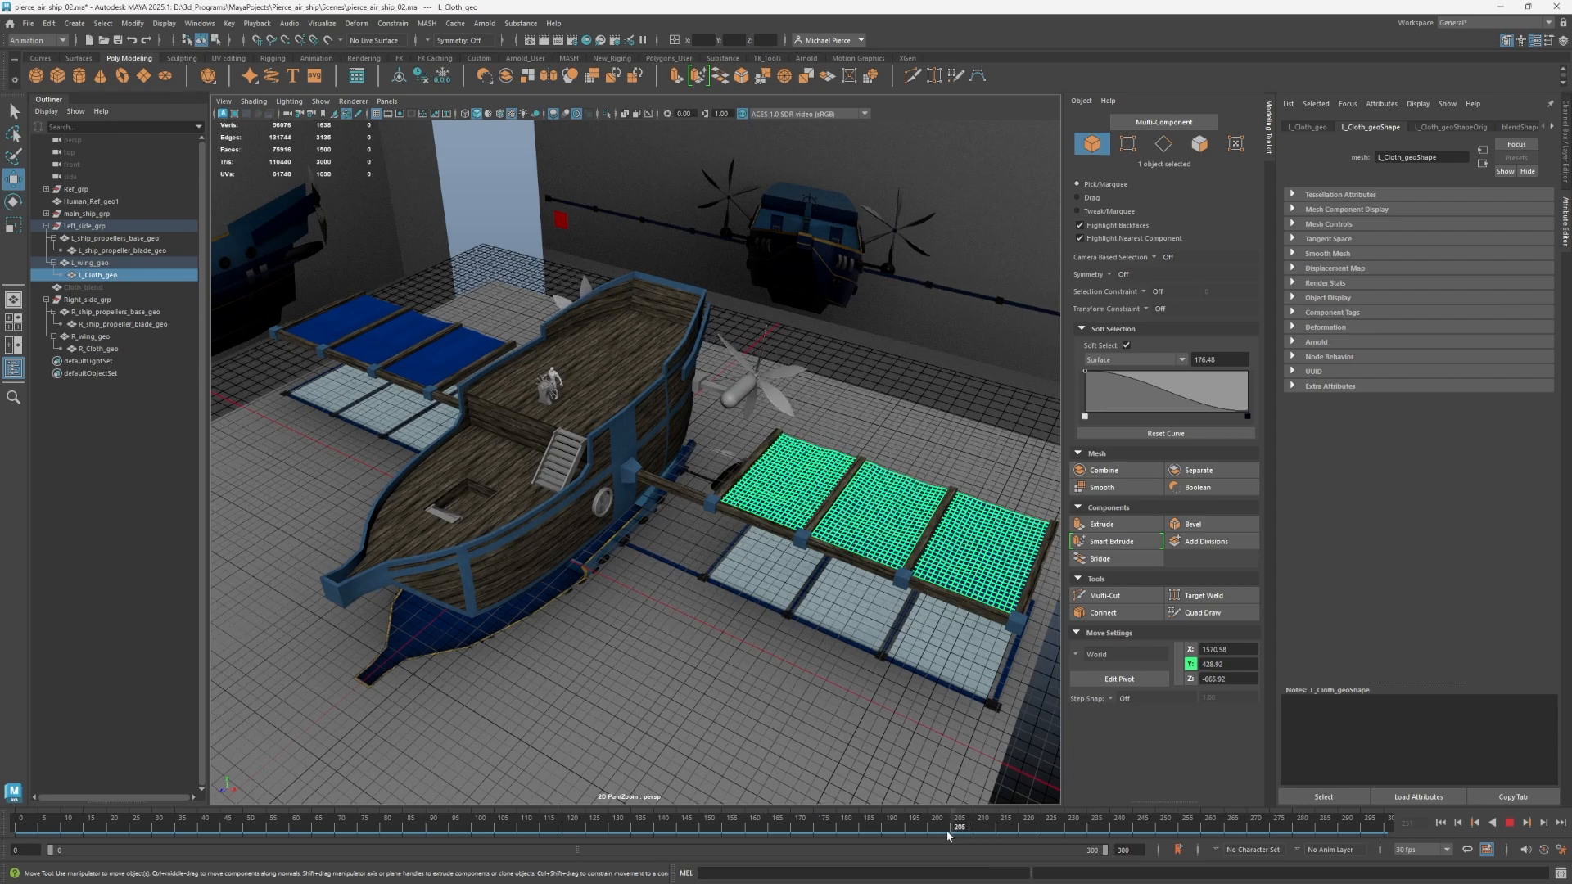
{"action": "left_click_drag", "start_coordinate": [948, 835], "coordinate": [928, 833]}
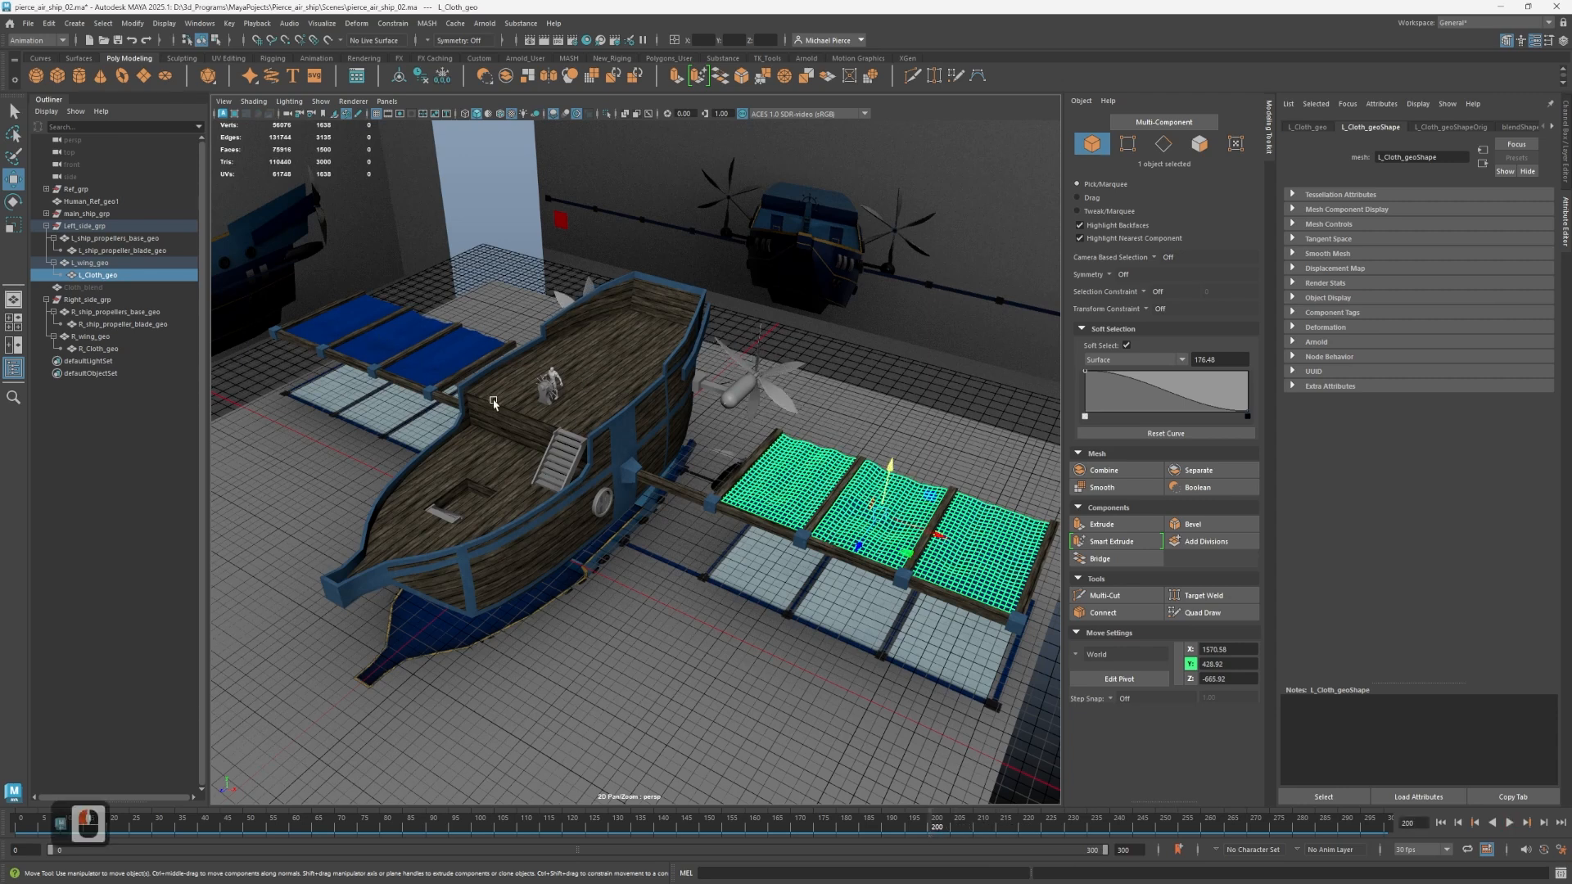
Select the steering wheel on the airship's deck, inspect it up close, and isolate it in the viewport.
{"action": "scroll", "coordinate": [493, 402], "scroll_direction": "up", "scroll_amount": 3}
{"action": "left_click", "coordinate": [483, 328]}
{"action": "key", "text": "f"}
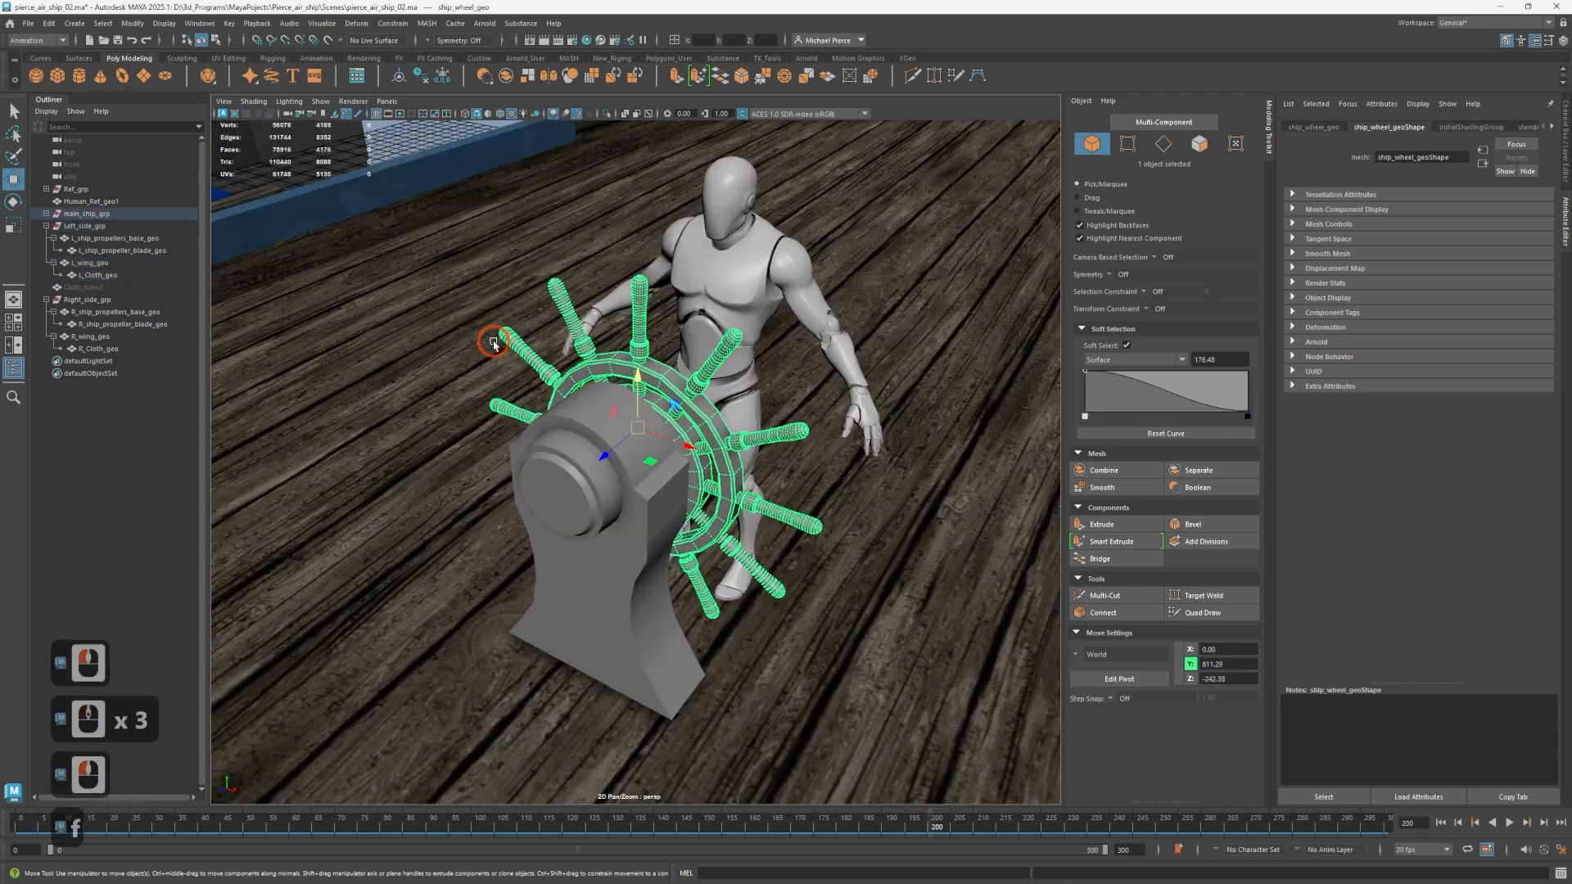
{"action": "left_click_drag", "start_coordinate": [491, 341], "coordinate": [852, 407], "text": "alt"}
{"action": "right_click_drag", "start_coordinate": [851, 407], "coordinate": [743, 449], "text": "alt"}
{"action": "left_click_drag", "start_coordinate": [743, 449], "coordinate": [676, 458], "text": "alt"}
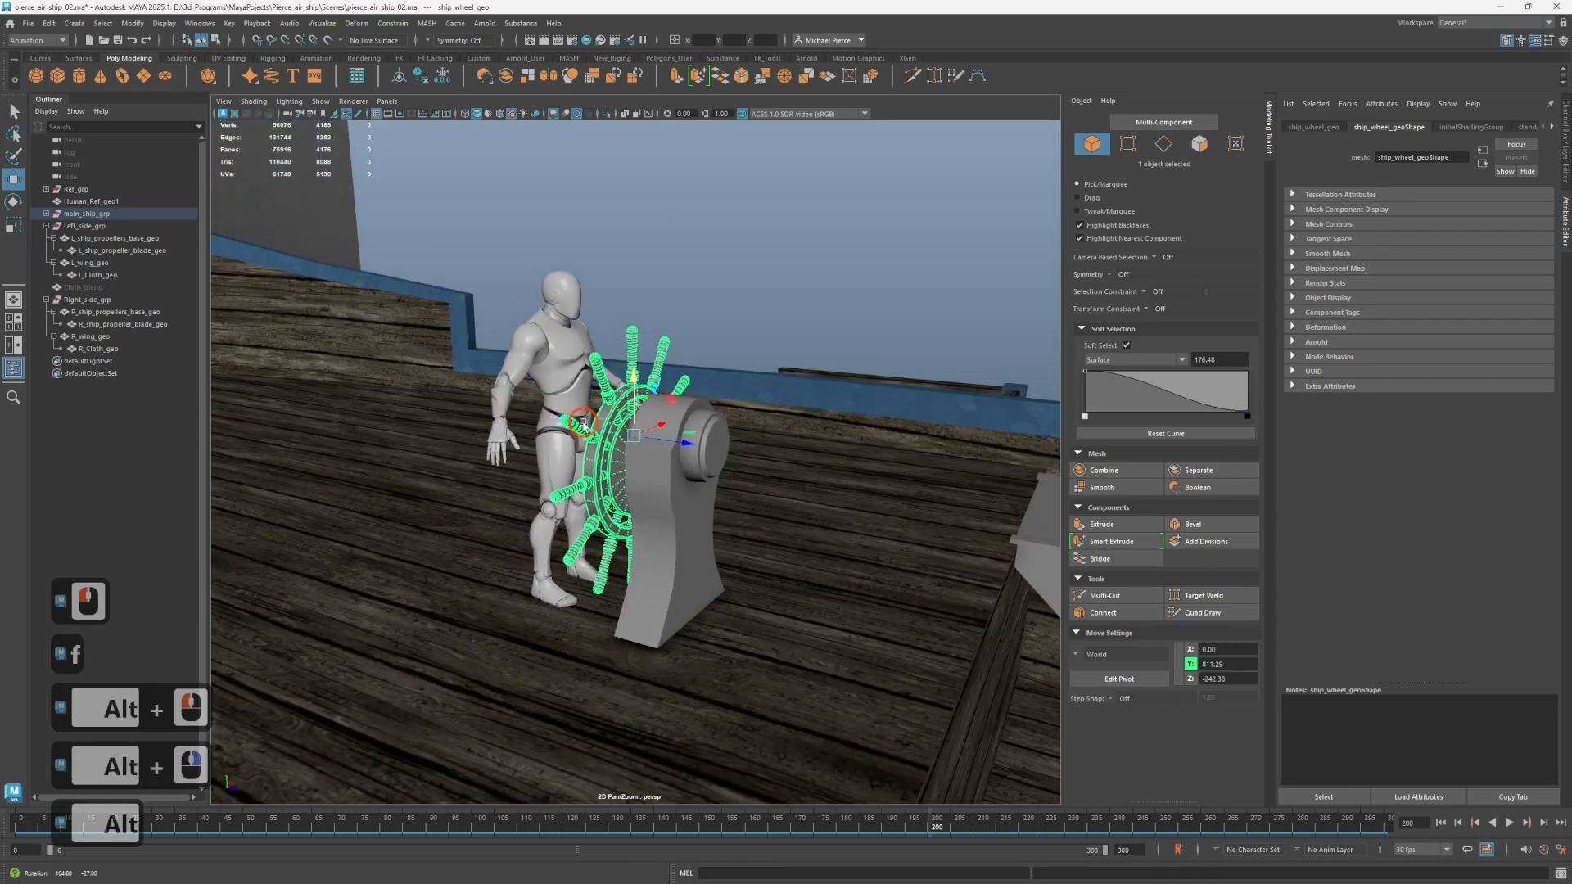
{"action": "scroll", "coordinate": [727, 511], "scroll_direction": "up", "scroll_amount": 2}
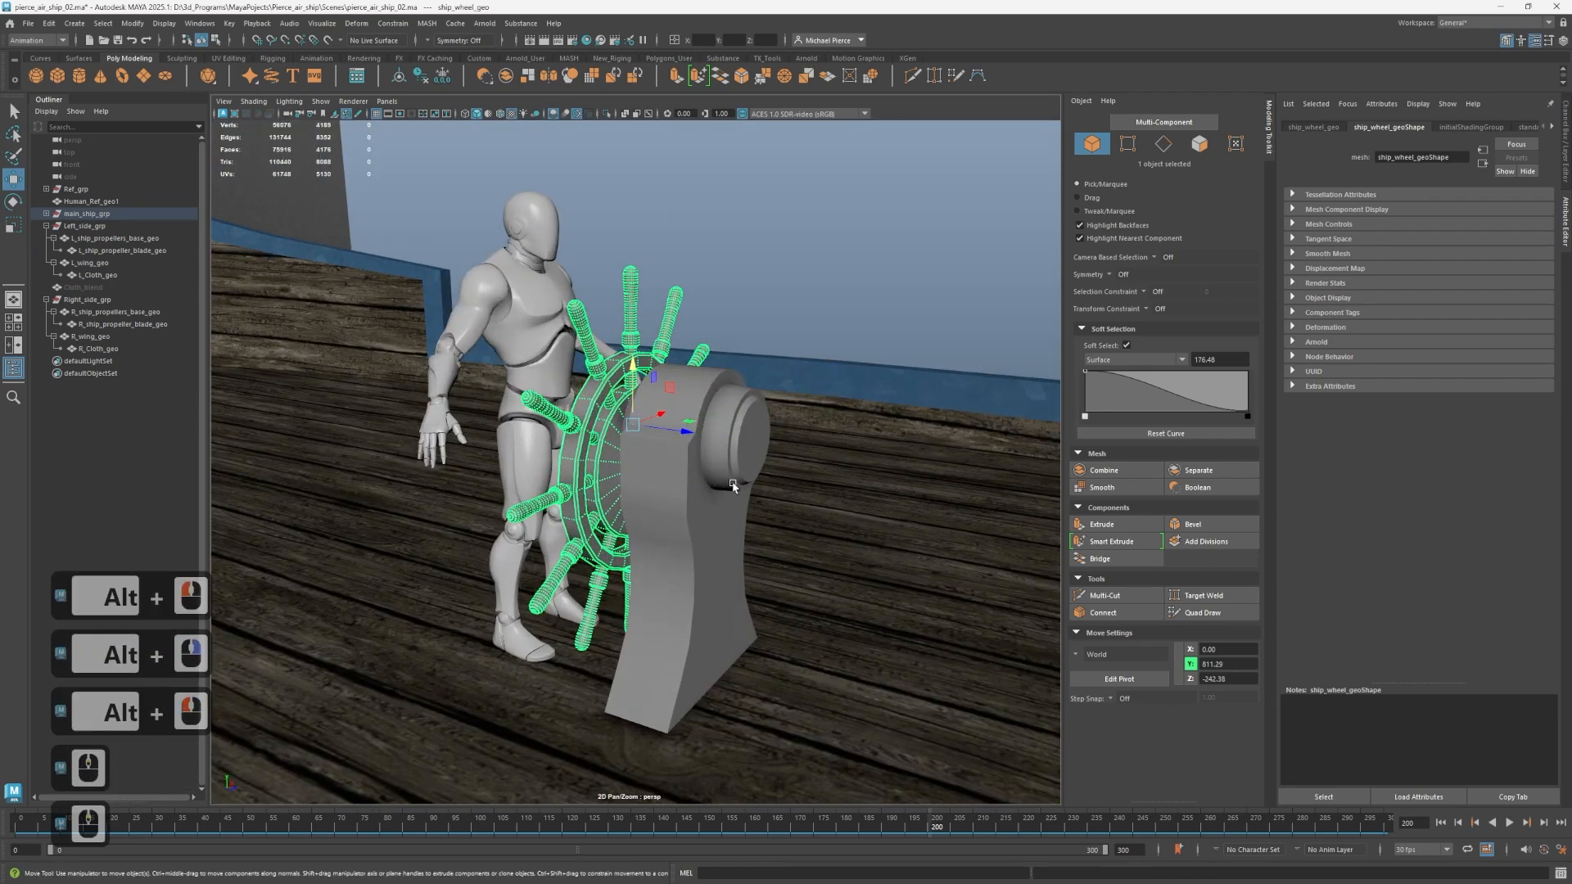
{"action": "mouse_move", "coordinate": [761, 494]}
{"action": "left_mouse_down", "text": "alt"}
{"action": "mouse_move", "coordinate": [840, 477]}
{"action": "mouse_move", "coordinate": [863, 516]}
{"action": "mouse_move", "coordinate": [818, 481]}
{"action": "mouse_move", "coordinate": [842, 478]}
{"action": "mouse_move", "coordinate": [777, 498]}
{"action": "left_mouse_up", "text": "alt"}
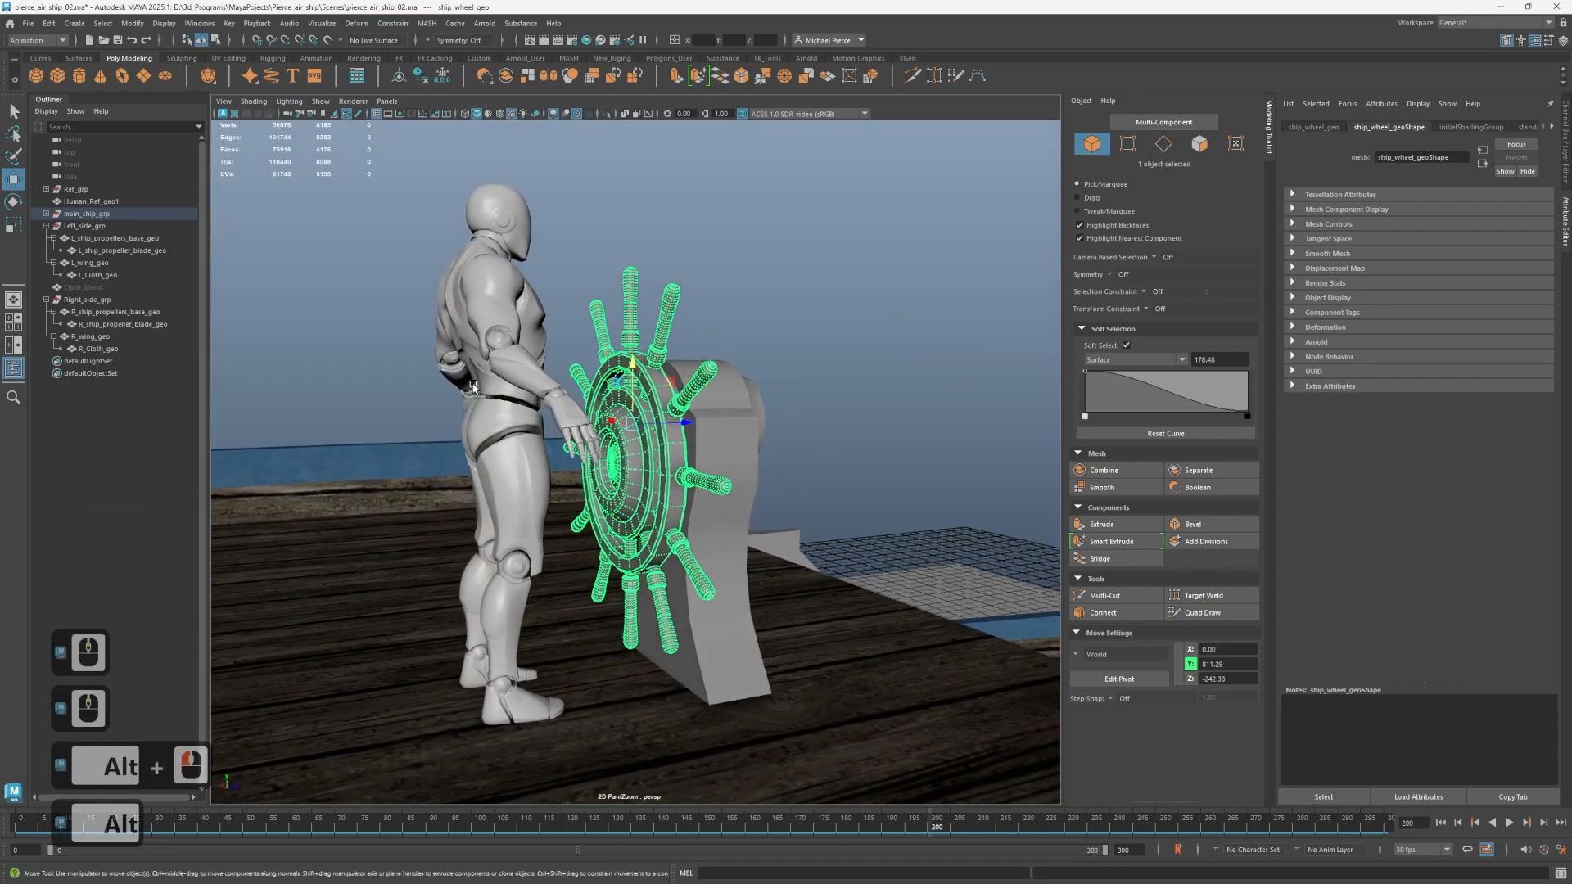
{"action": "key", "text": "ctrl+1"}
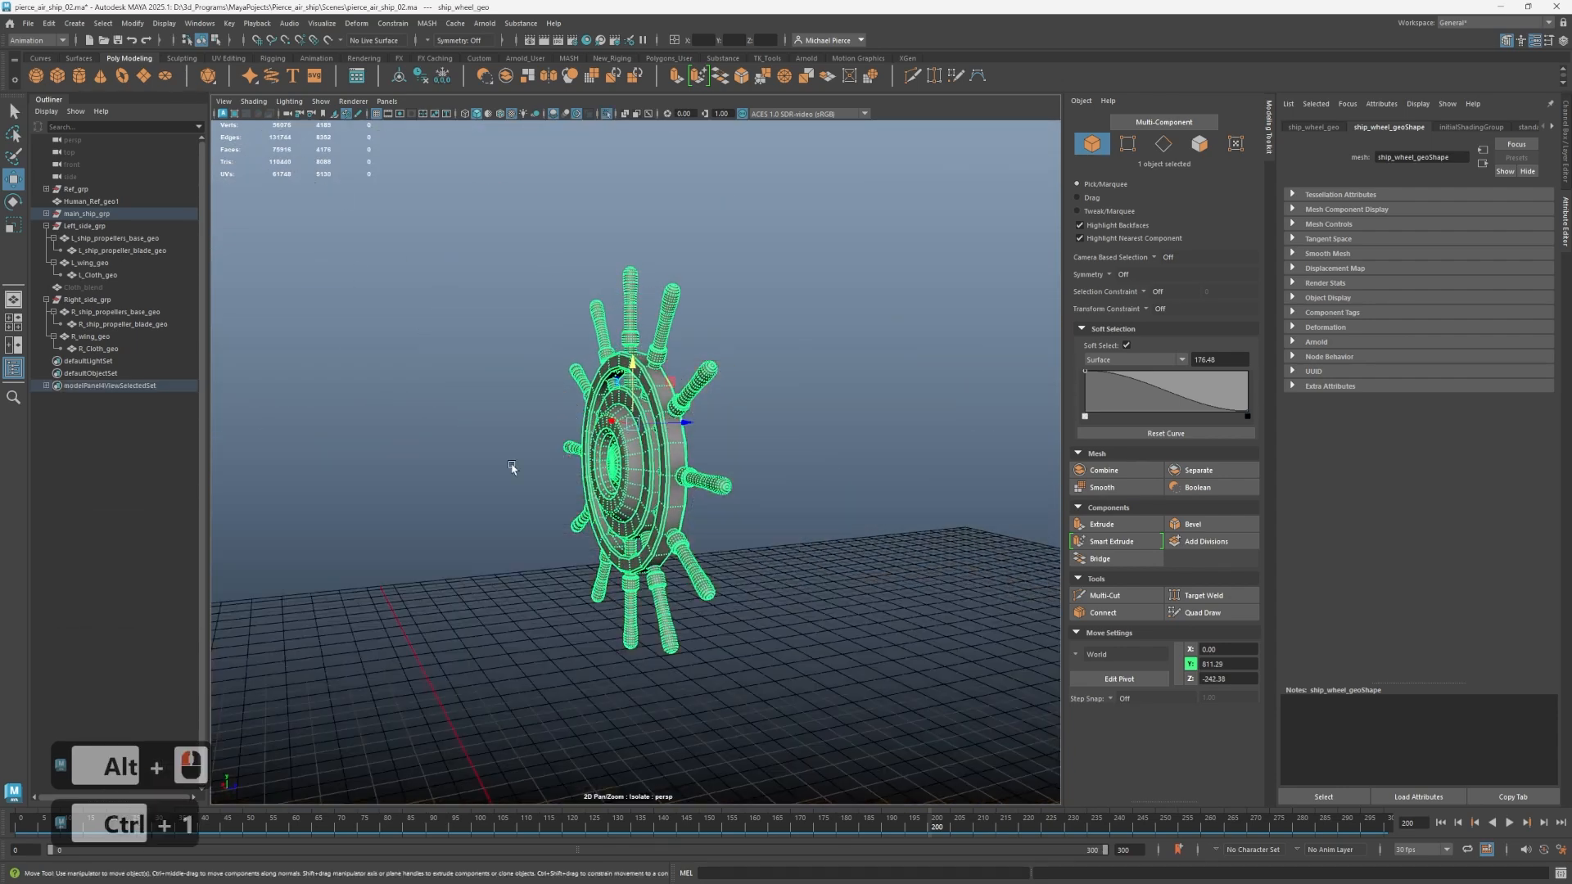
Turn off soft selection and snap the steering wheel's pivot to the centre vertex of its hub.
{"action": "left_click_drag", "start_coordinate": [512, 467], "coordinate": [659, 410], "text": "alt"}
{"action": "scroll", "coordinate": [642, 461], "scroll_direction": "up", "scroll_amount": 4}
{"action": "key", "text": "d"}
{"action": "key", "text": "v"}
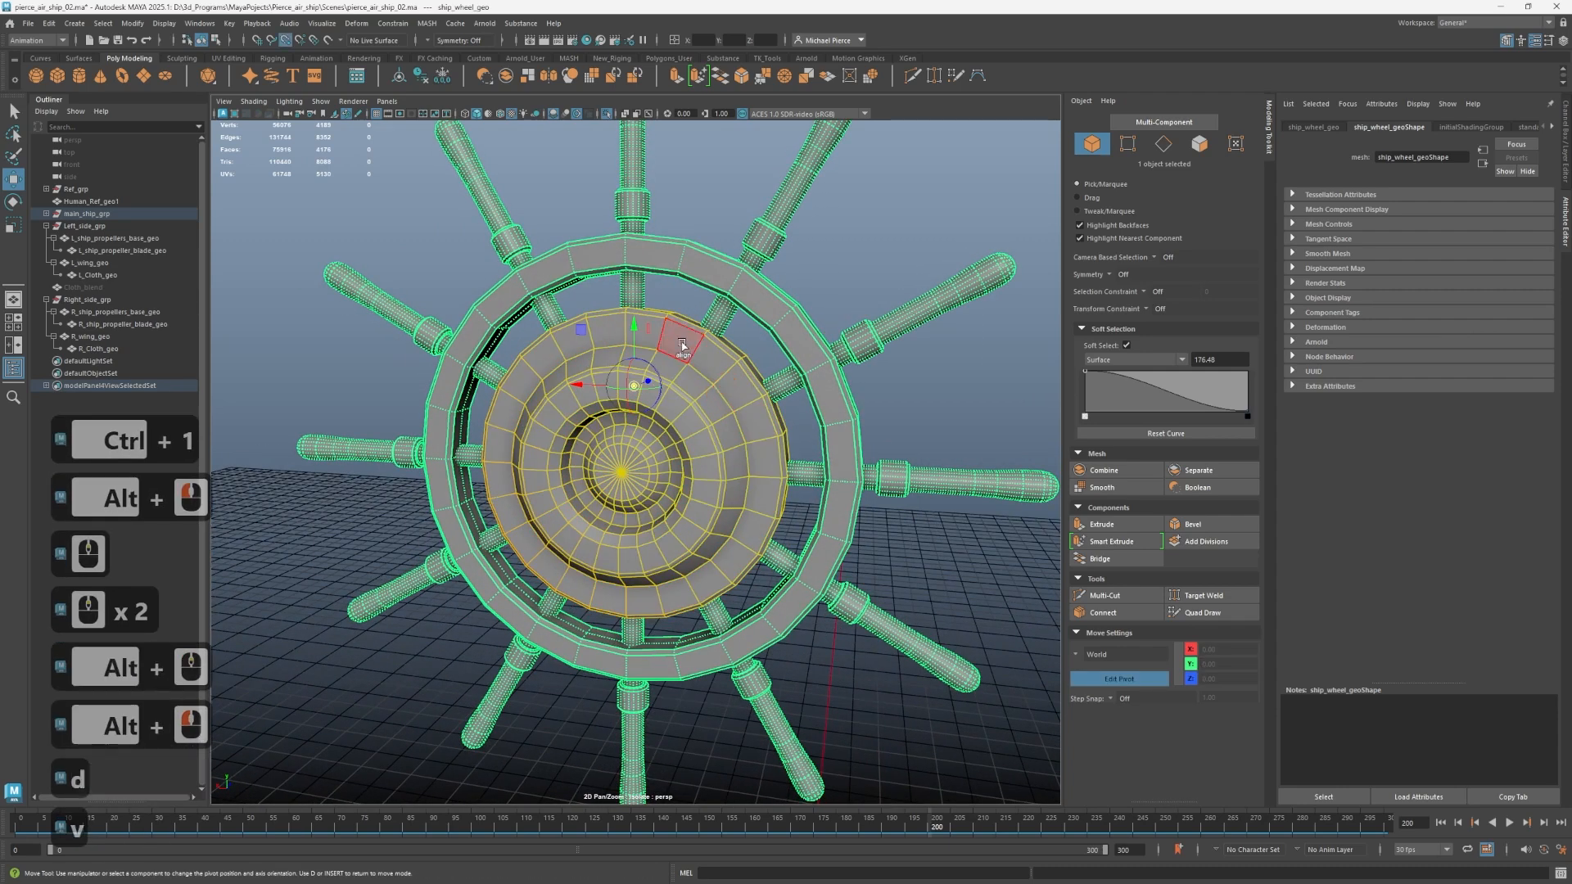
{"action": "key", "text": "b"}
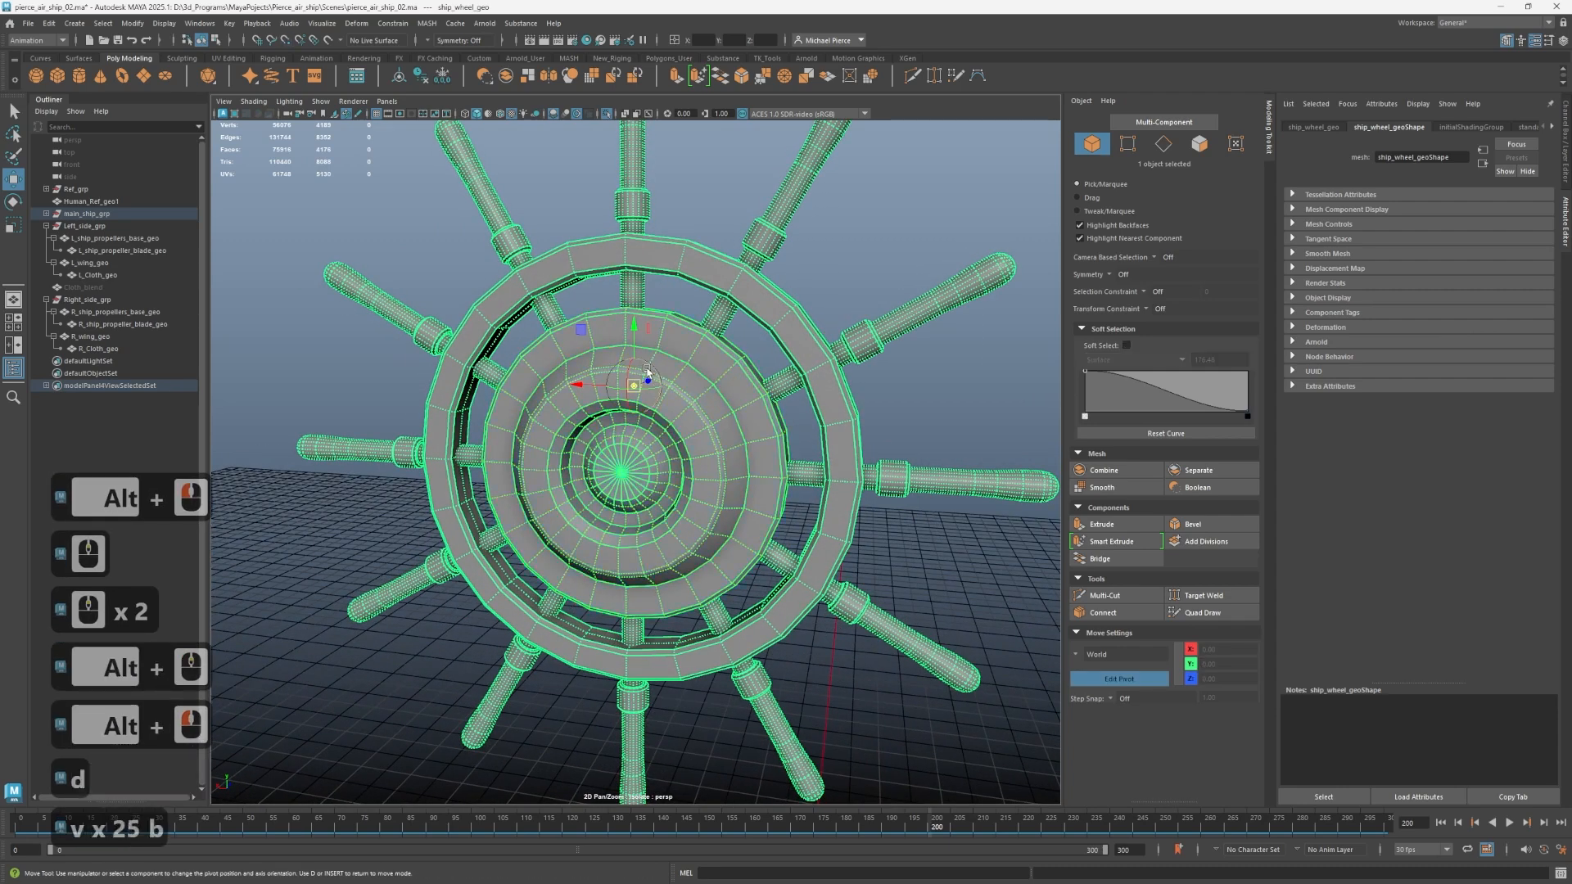
{"action": "middle_click_drag", "start_coordinate": [614, 478], "coordinate": [625, 472]}
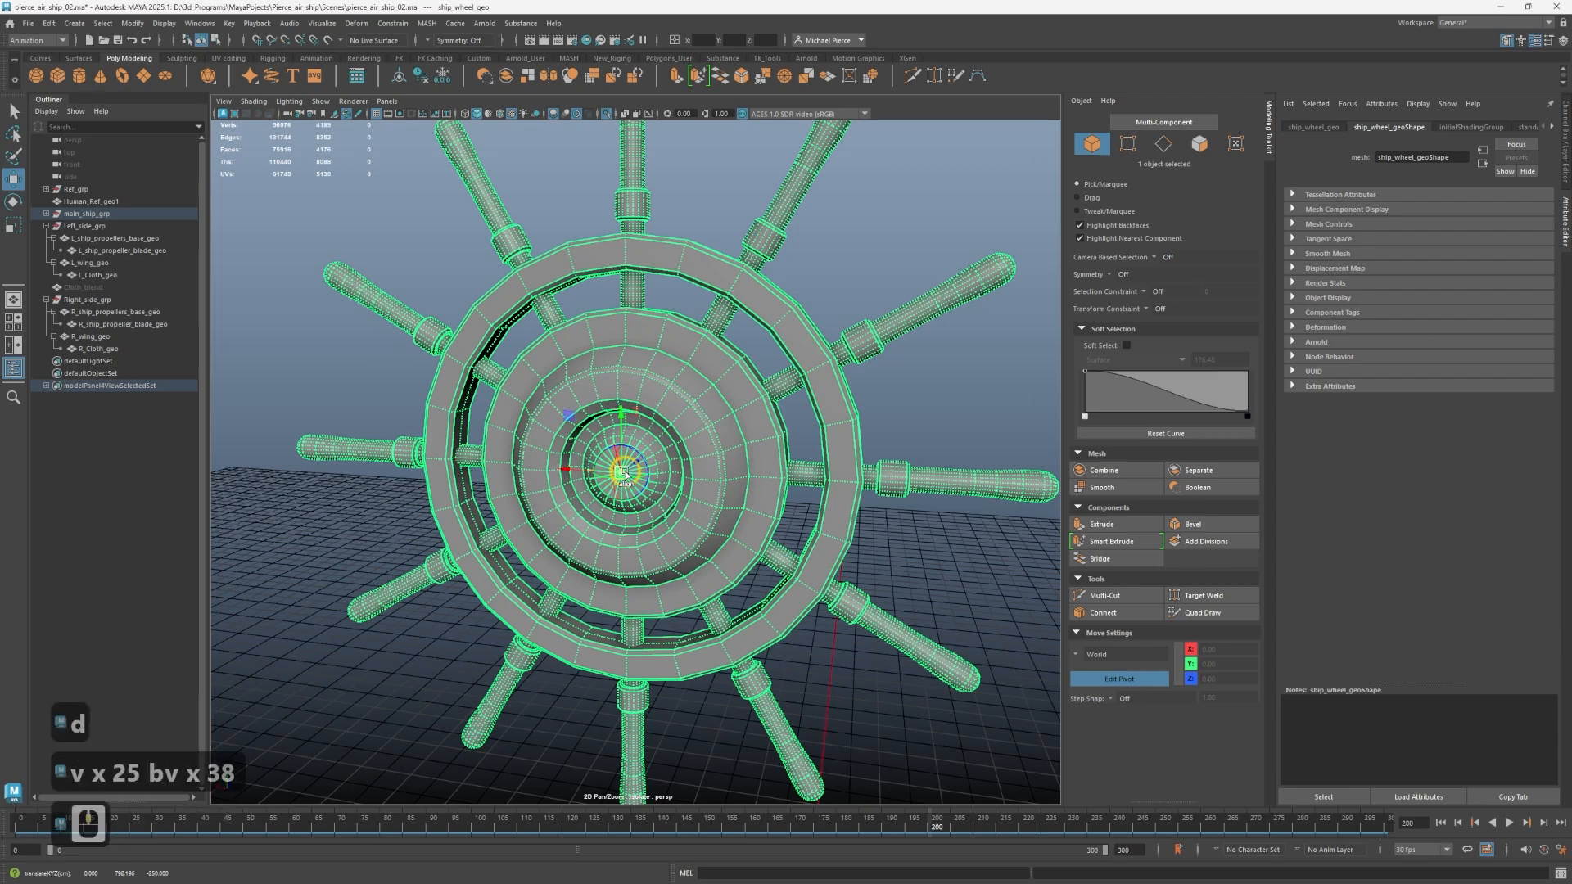
{"action": "left_click_drag", "start_coordinate": [622, 472], "coordinate": [783, 514], "text": "alt"}
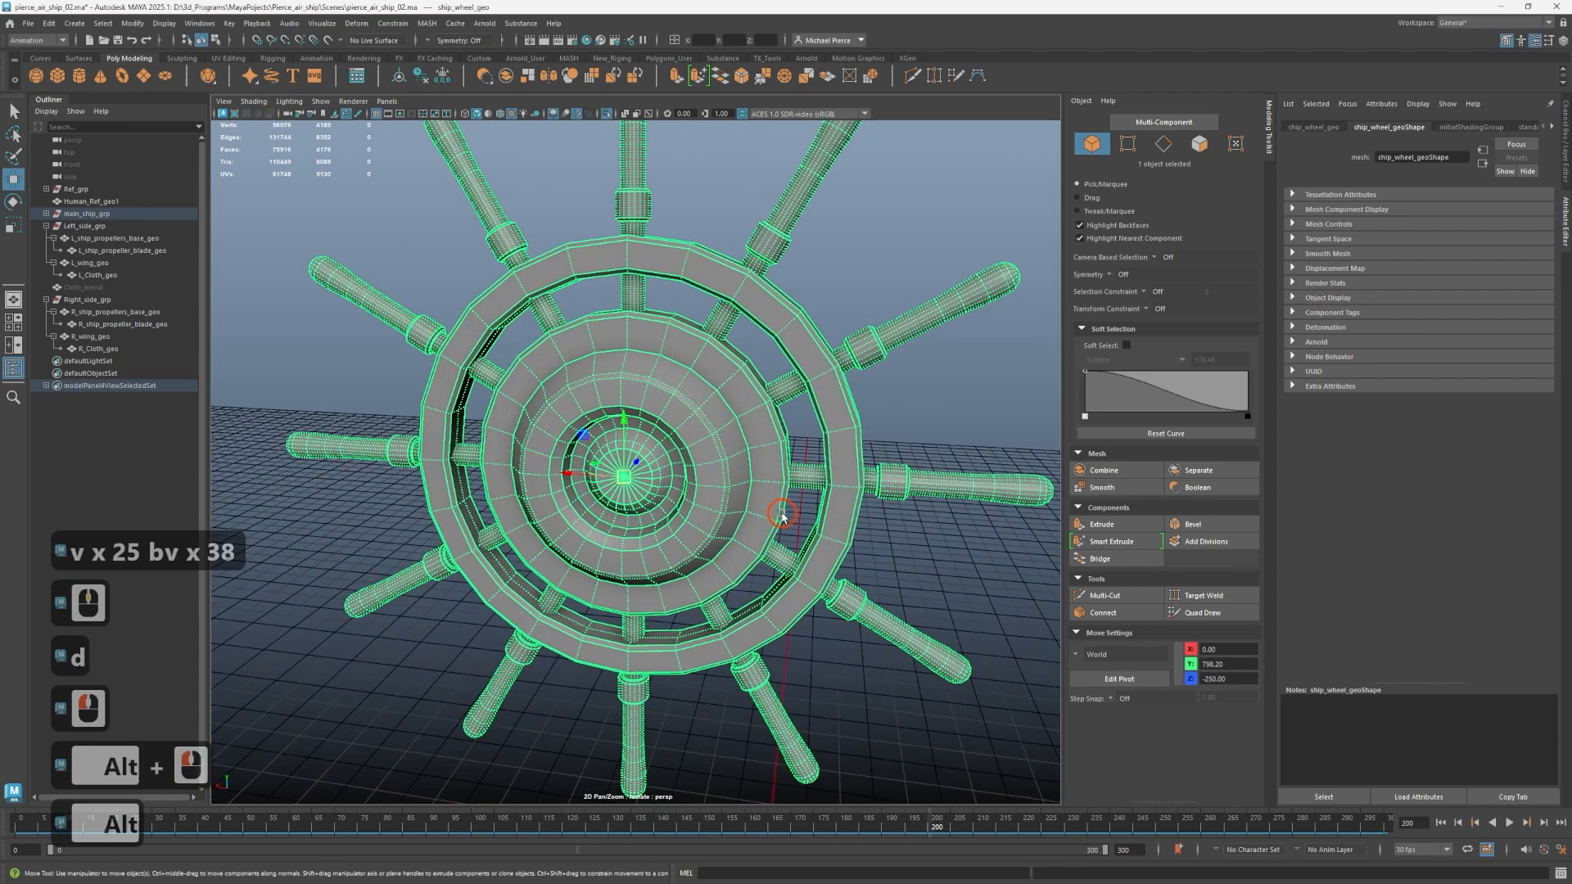
{"action": "key", "text": "d"}
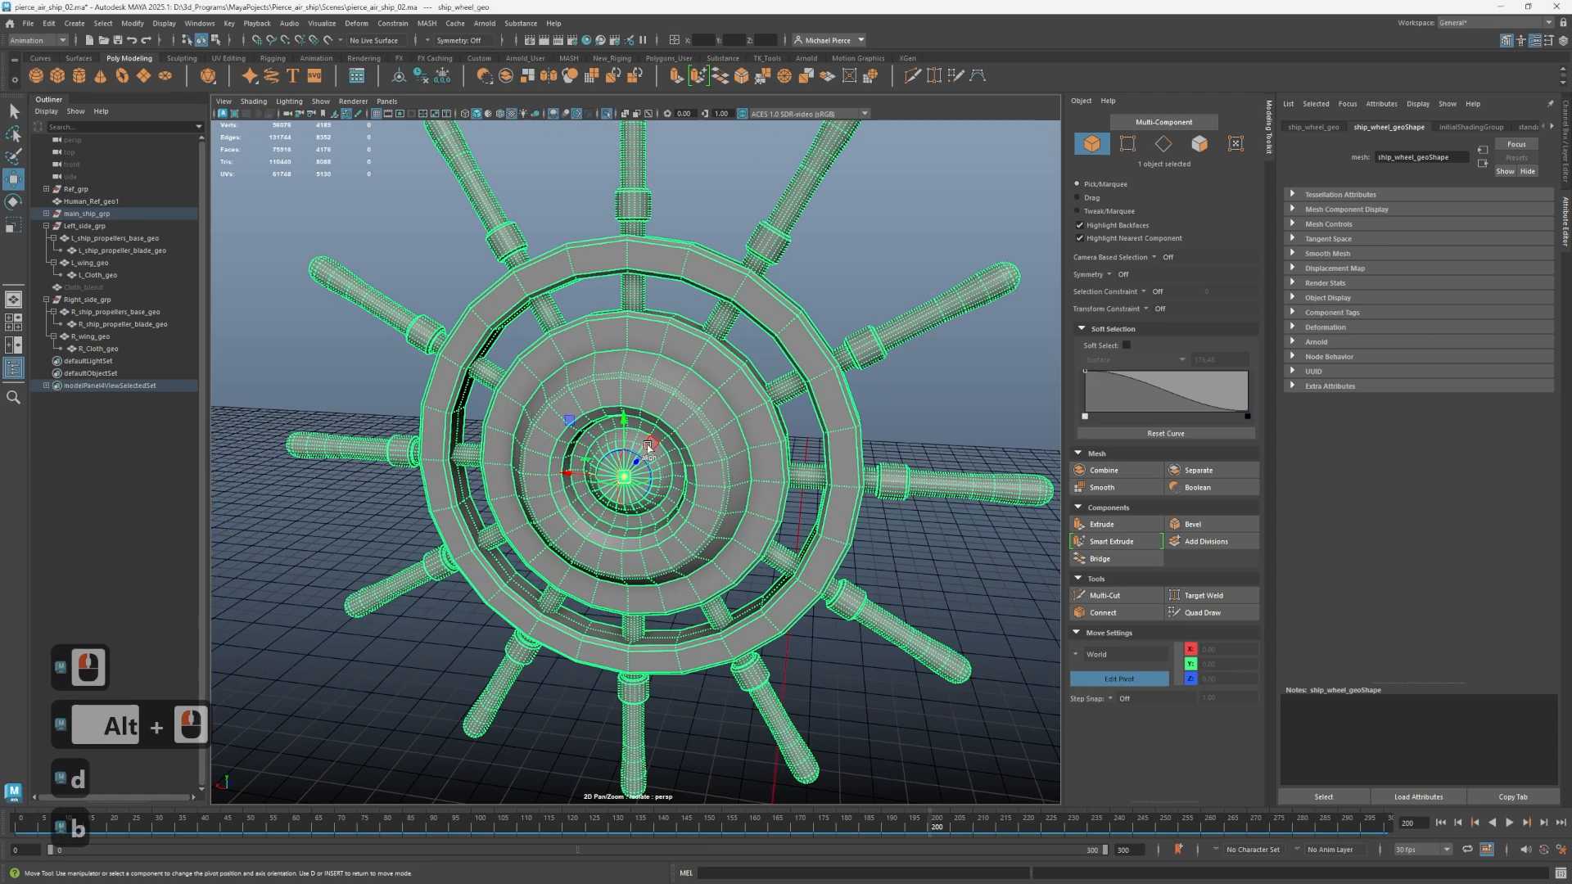
{"action": "key", "text": "b"}
{"action": "middle_click_drag", "start_coordinate": [592, 442], "coordinate": [655, 428]}
{"action": "key", "text": "v"}
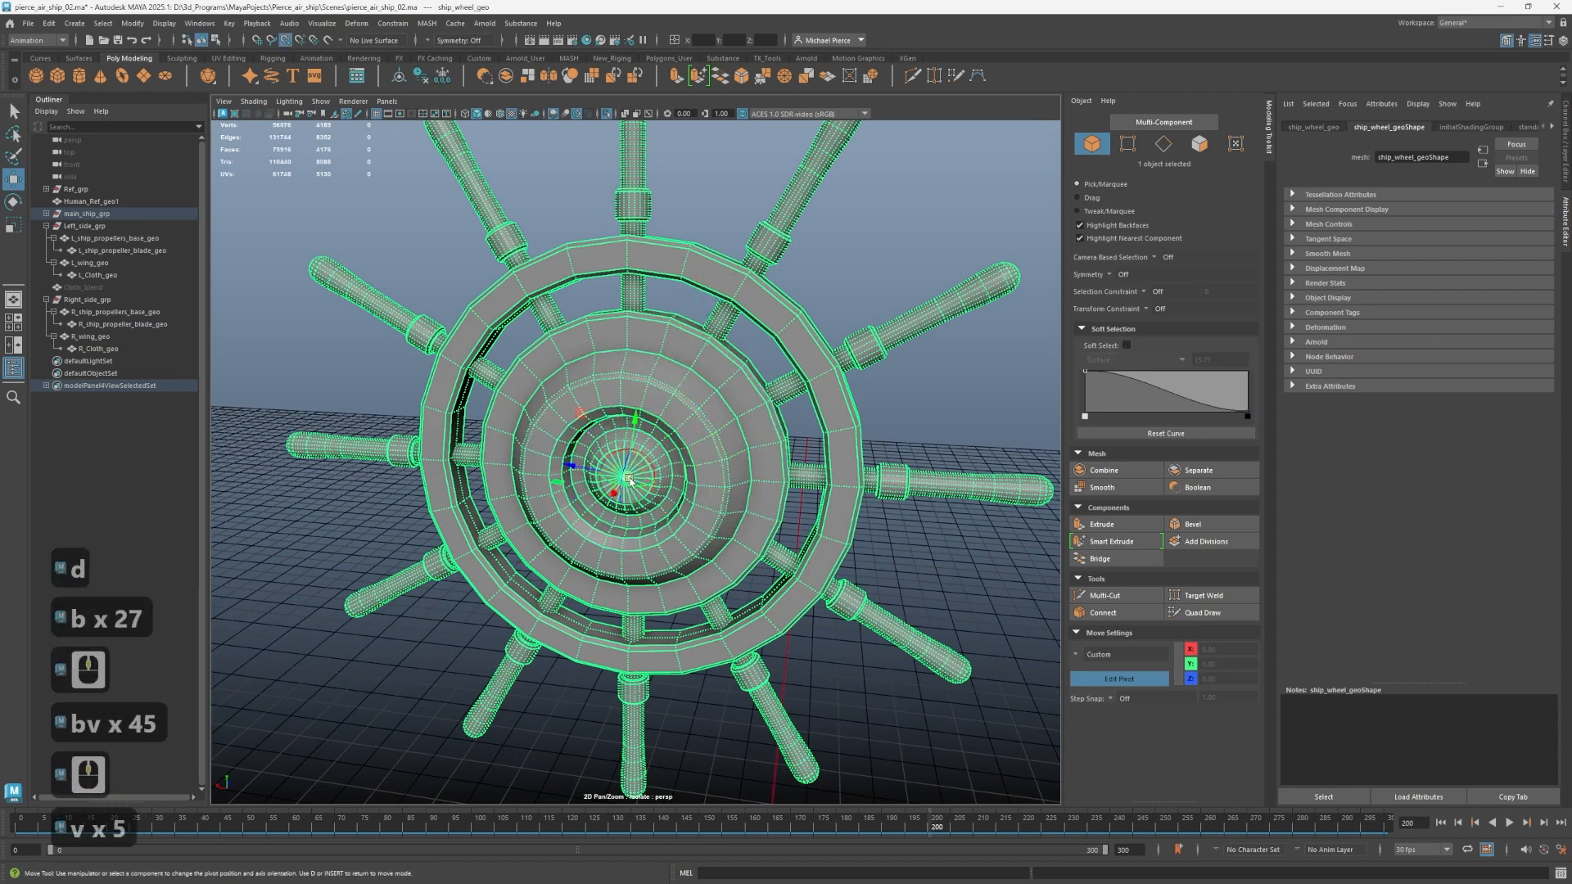
{"action": "key", "text": "ctrl+z"}
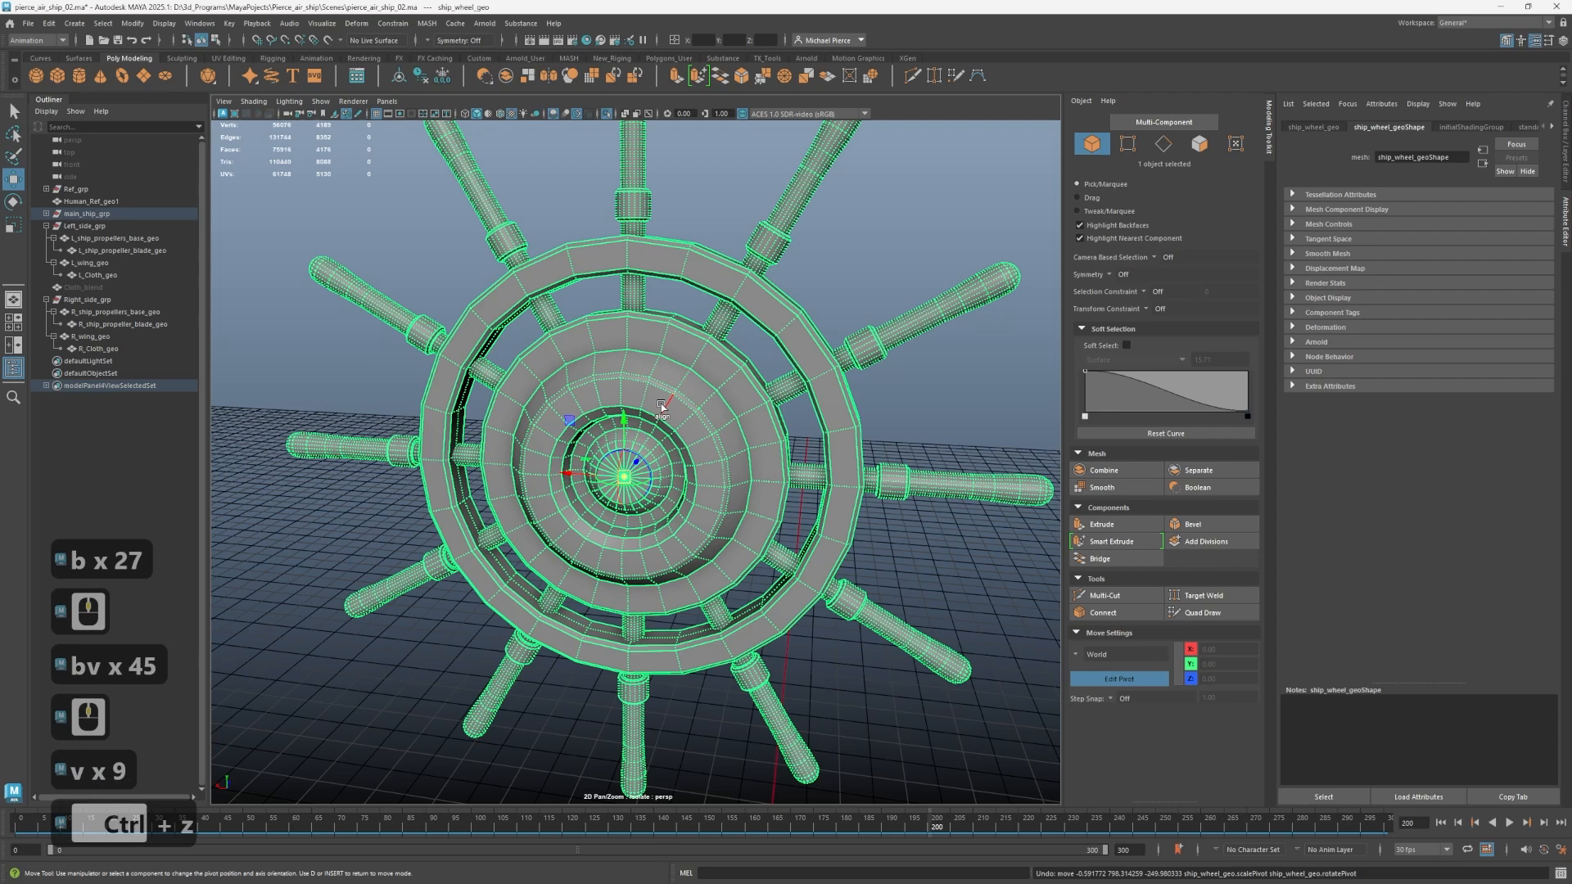
Snap the wheel's pivot onto the hub's centre vertex again and leave pivot editing.
{"action": "key", "text": "v"}
{"action": "middle_click_drag", "start_coordinate": [640, 371], "coordinate": [622, 476]}
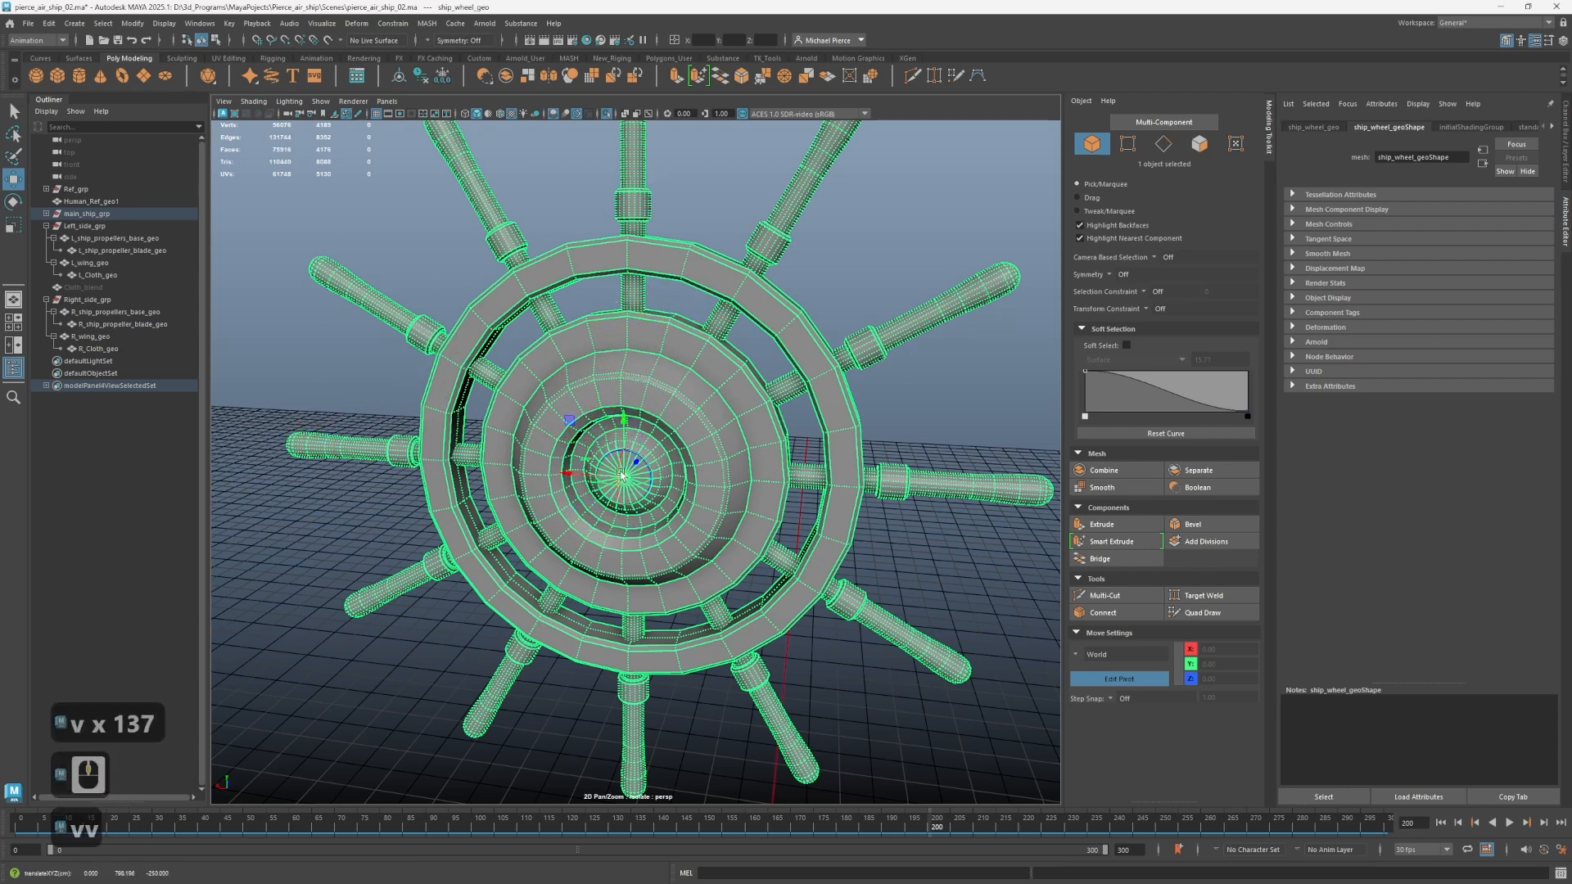
{"action": "key", "text": "d"}
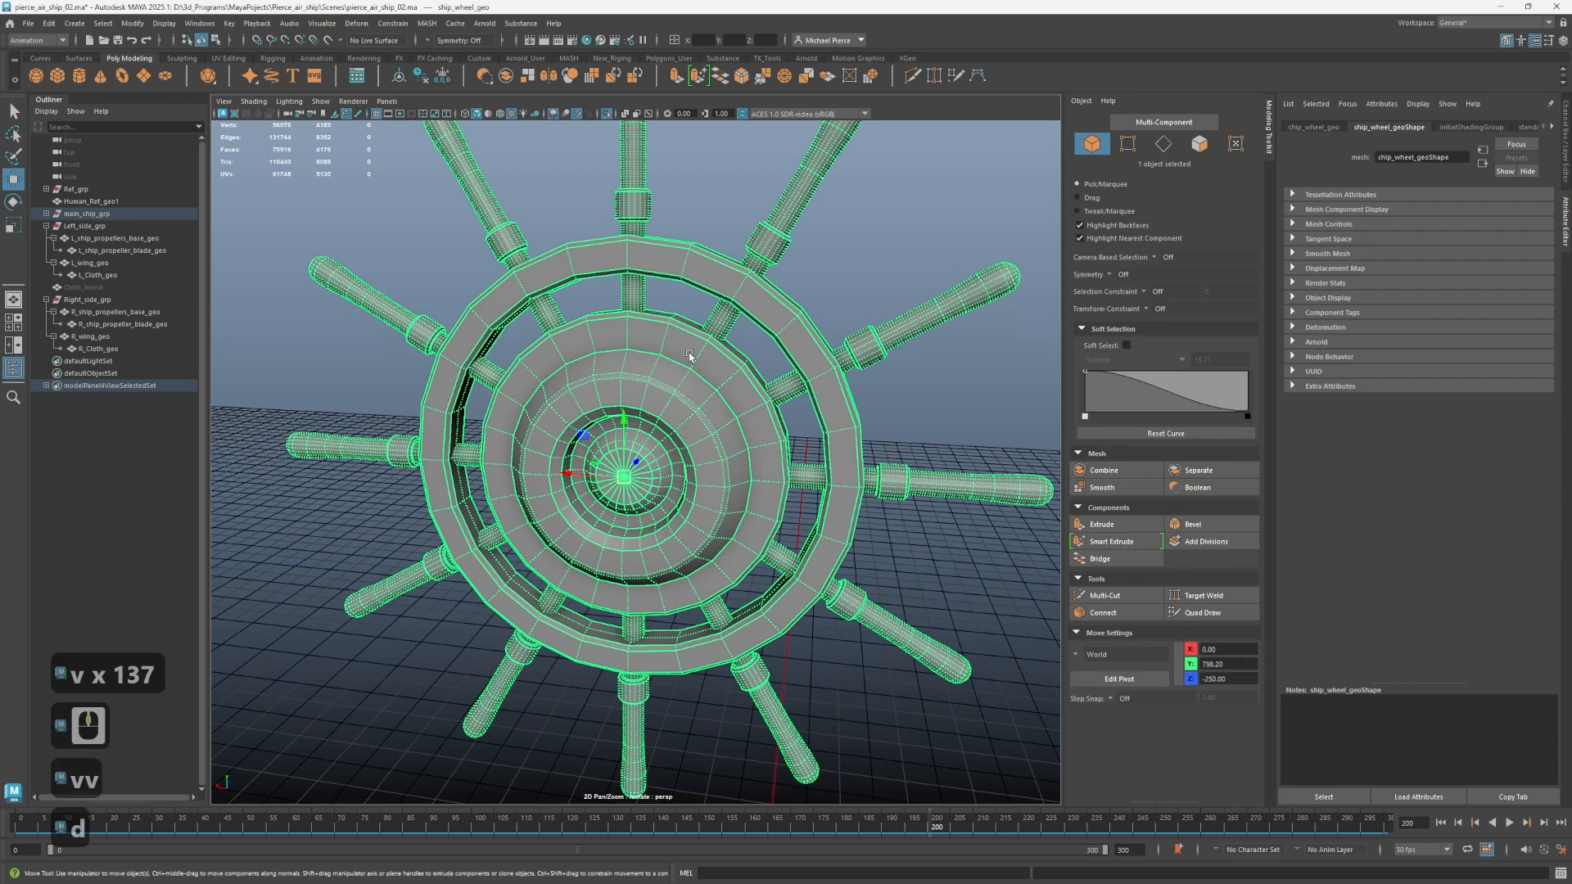
End the steering wheel's isolation to bring back the whole scene, and display the wheel's transform channels.
{"action": "scroll", "coordinate": [713, 393], "scroll_direction": "down", "scroll_amount": 3}
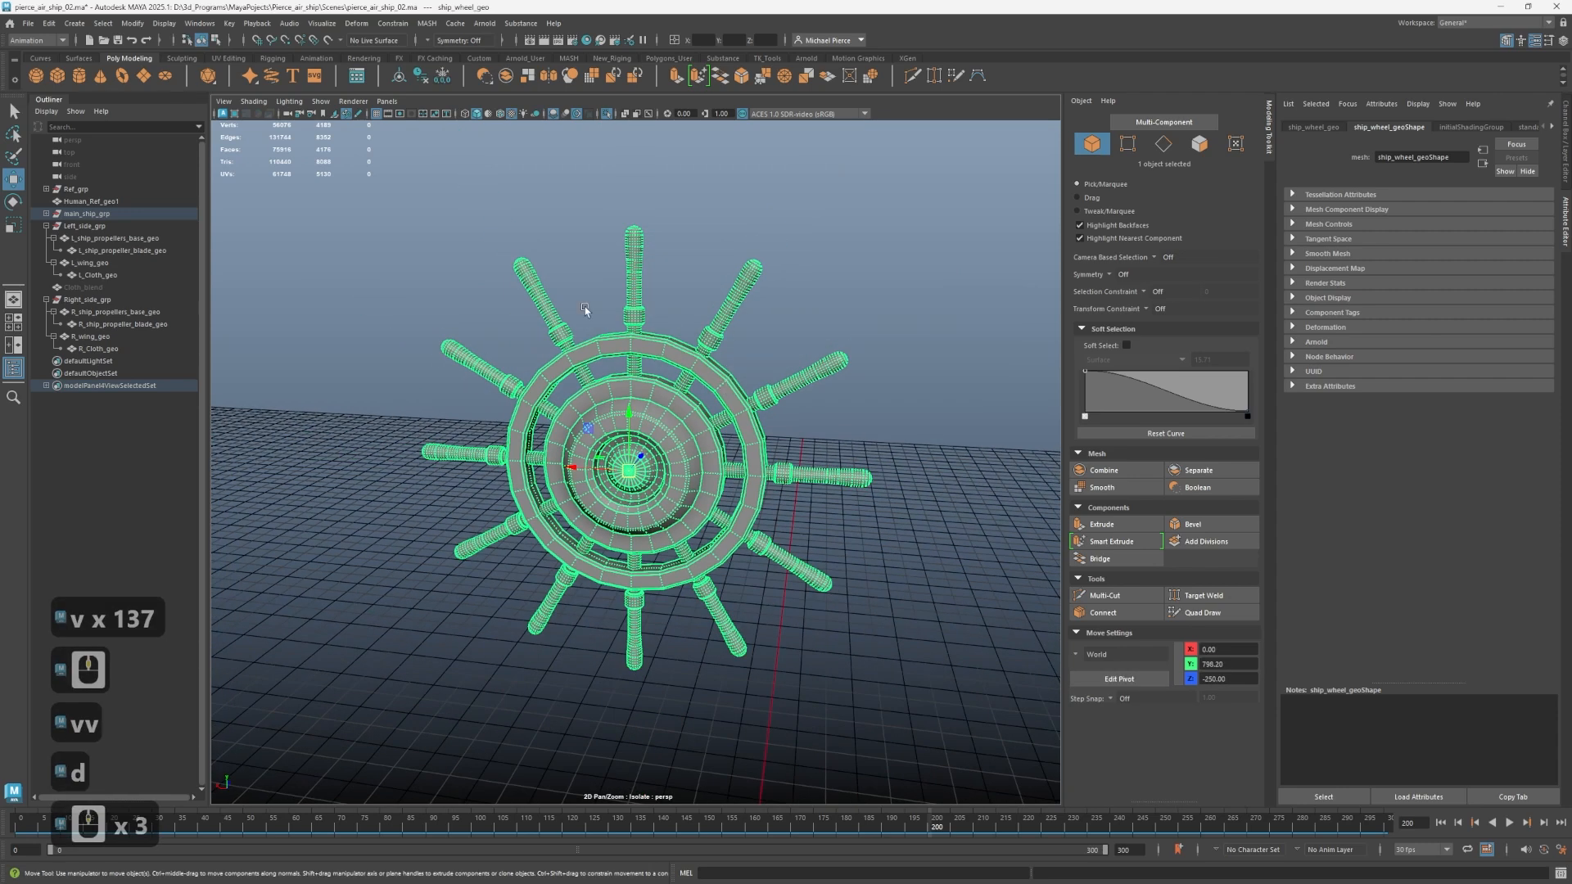
{"action": "key", "text": "ctrl+1"}
{"action": "scroll", "coordinate": [768, 330], "scroll_direction": "down", "scroll_amount": 1}
{"action": "left_click_drag", "start_coordinate": [852, 360], "coordinate": [703, 388], "text": "alt"}
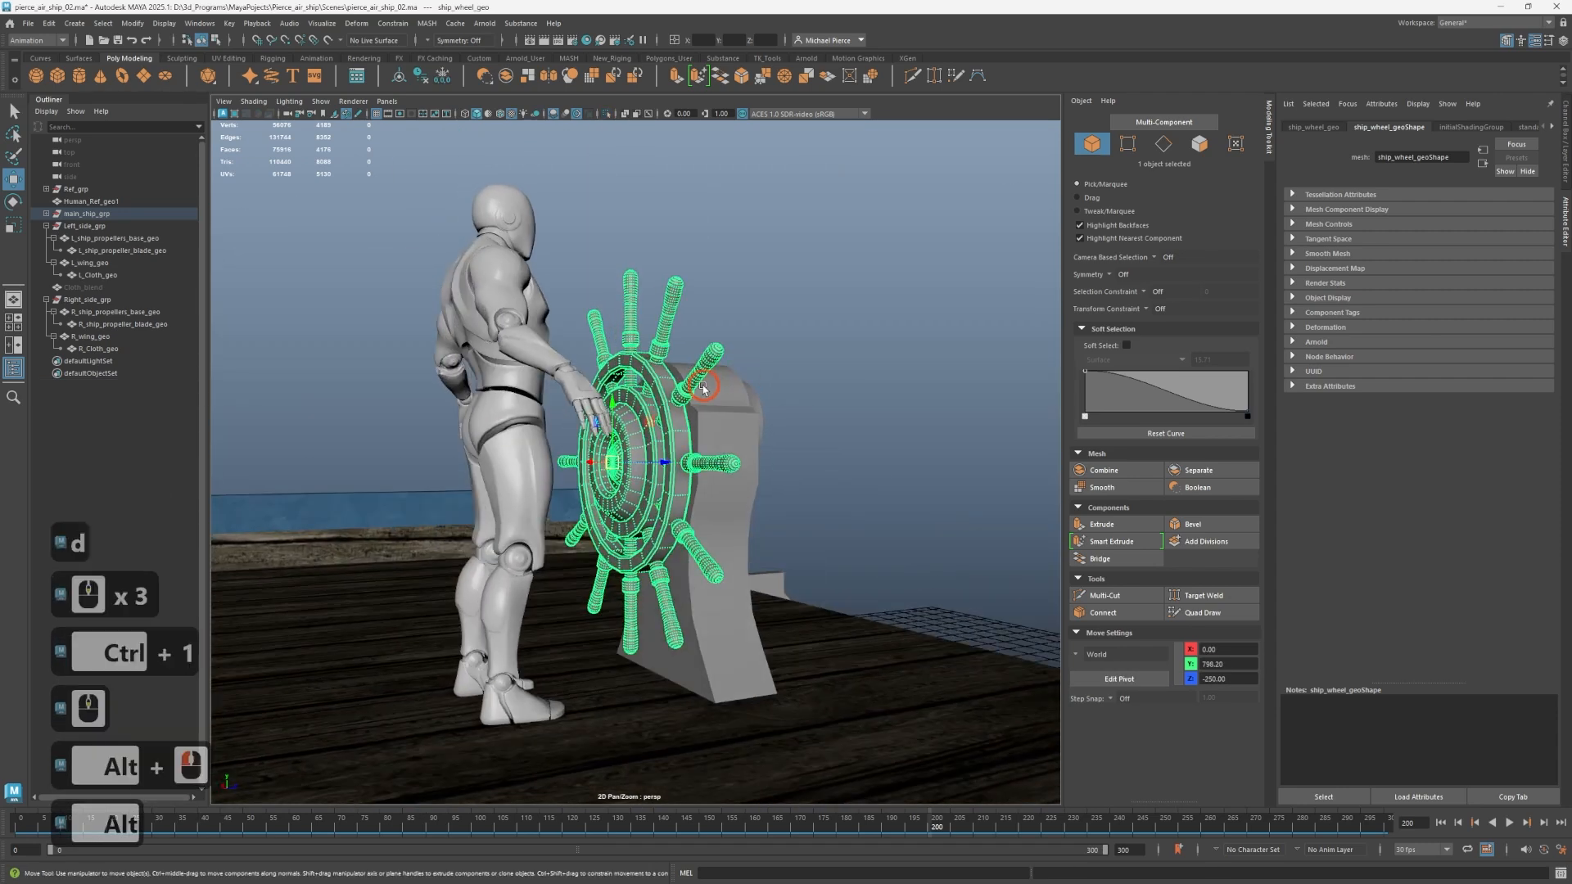
{"action": "left_click", "coordinate": [1565, 146]}
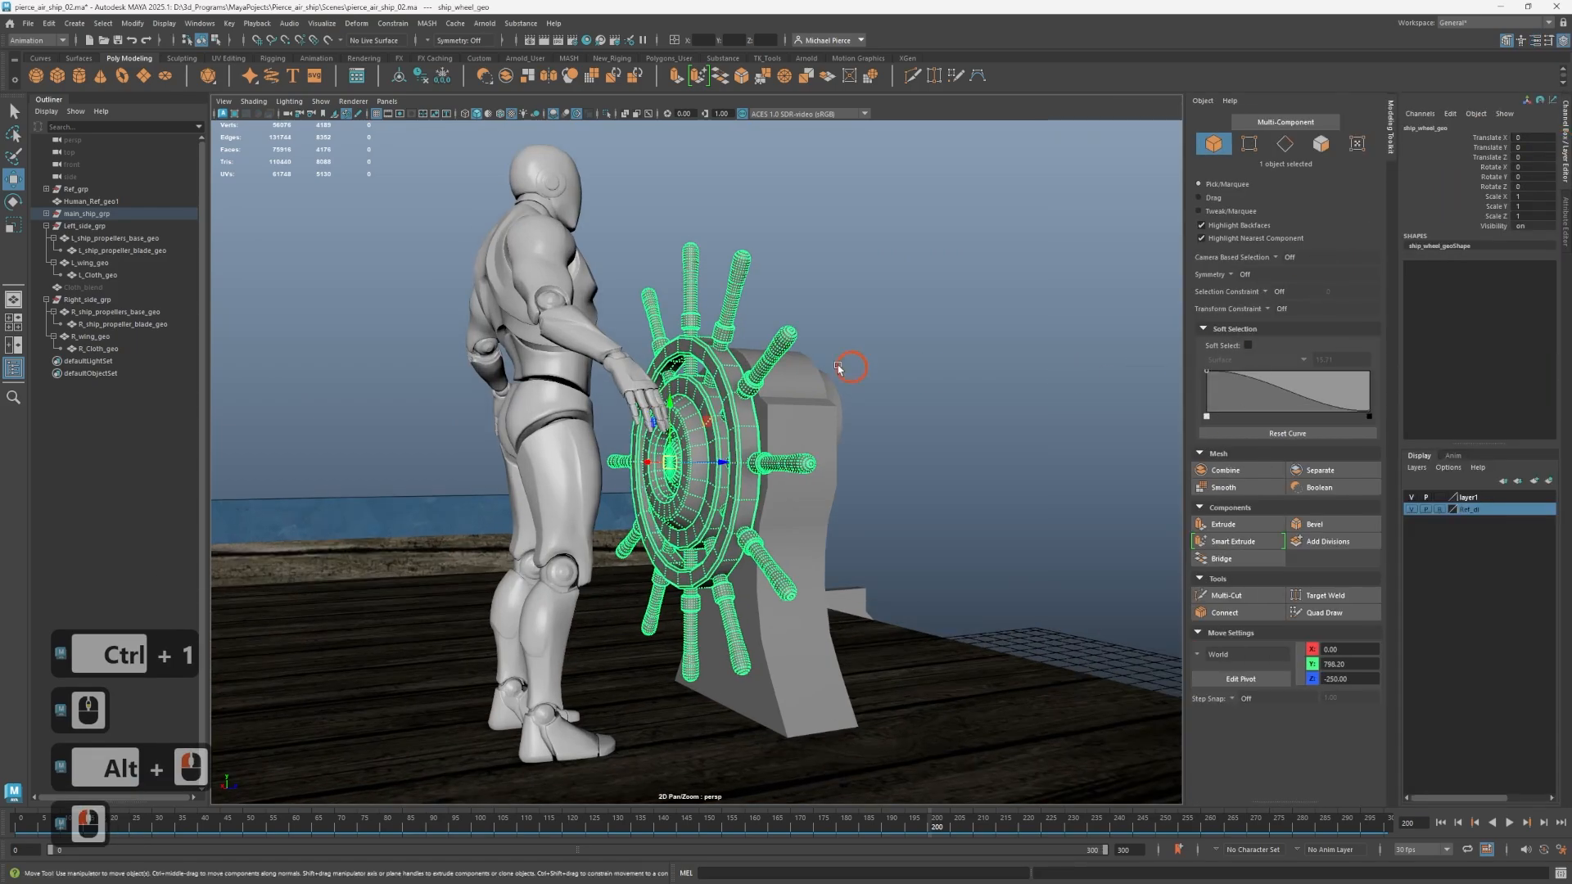
Examine the steering wheel on the deck and the whole airship, including its wings and propellers, from several angles.
{"action": "scroll", "coordinate": [810, 361], "scroll_direction": "up", "scroll_amount": 3}
{"action": "scroll", "coordinate": [737, 426], "scroll_direction": "down", "scroll_amount": 2}
{"action": "left_click_drag", "start_coordinate": [718, 449], "coordinate": [1063, 376], "text": "alt"}
{"action": "right_click_drag", "start_coordinate": [972, 389], "coordinate": [340, 491], "text": "alt"}
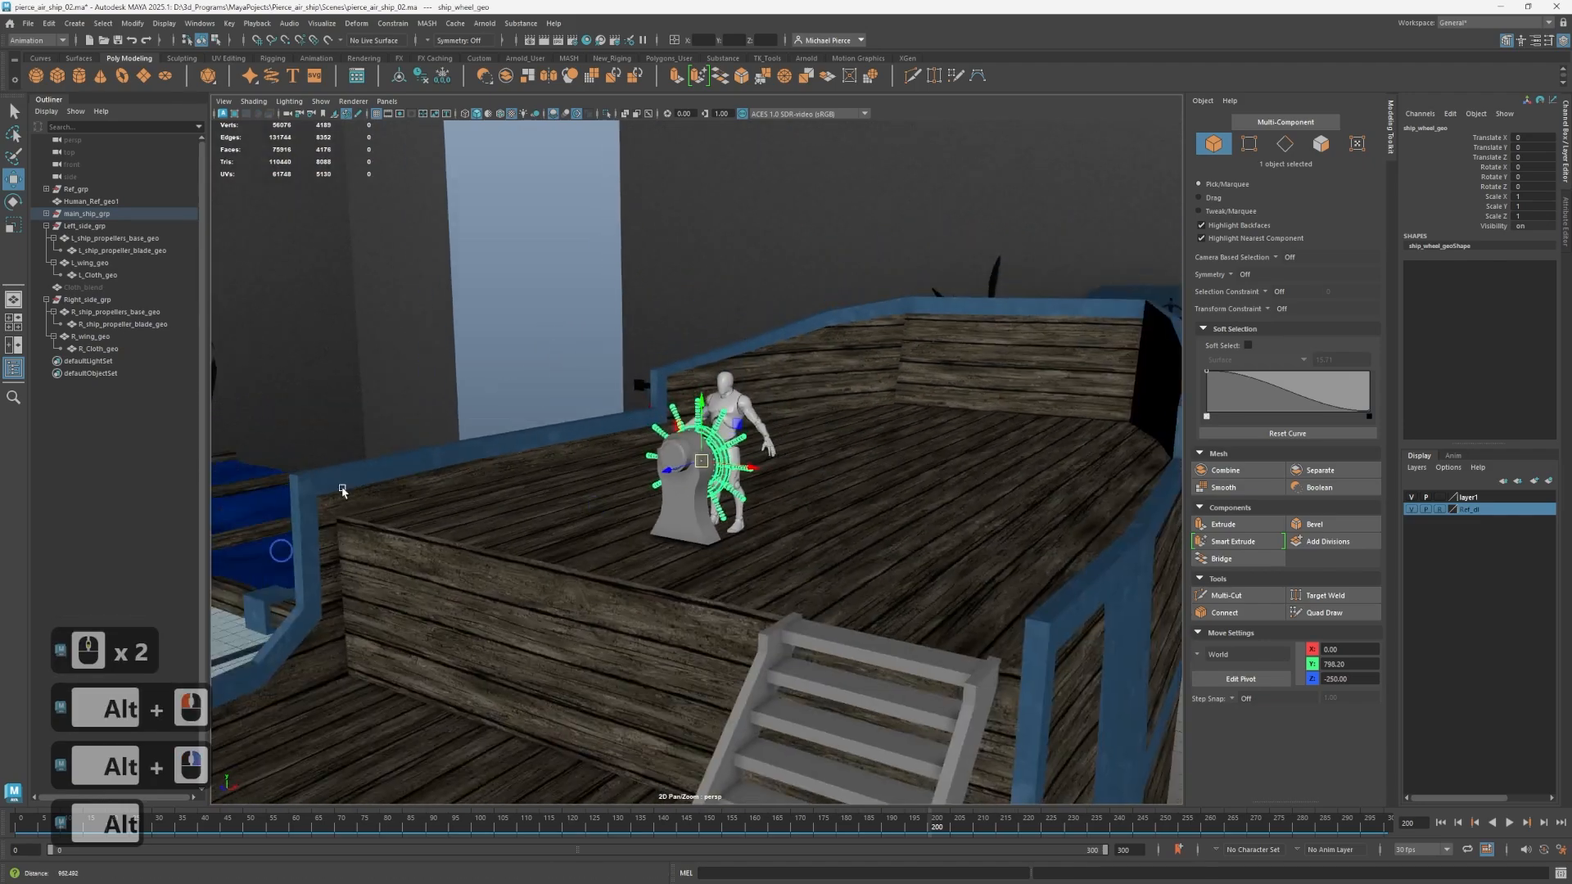
{"action": "left_click_drag", "start_coordinate": [1003, 547], "coordinate": [655, 547], "text": "alt"}
{"action": "right_click_drag", "start_coordinate": [655, 547], "coordinate": [419, 562], "text": "alt"}
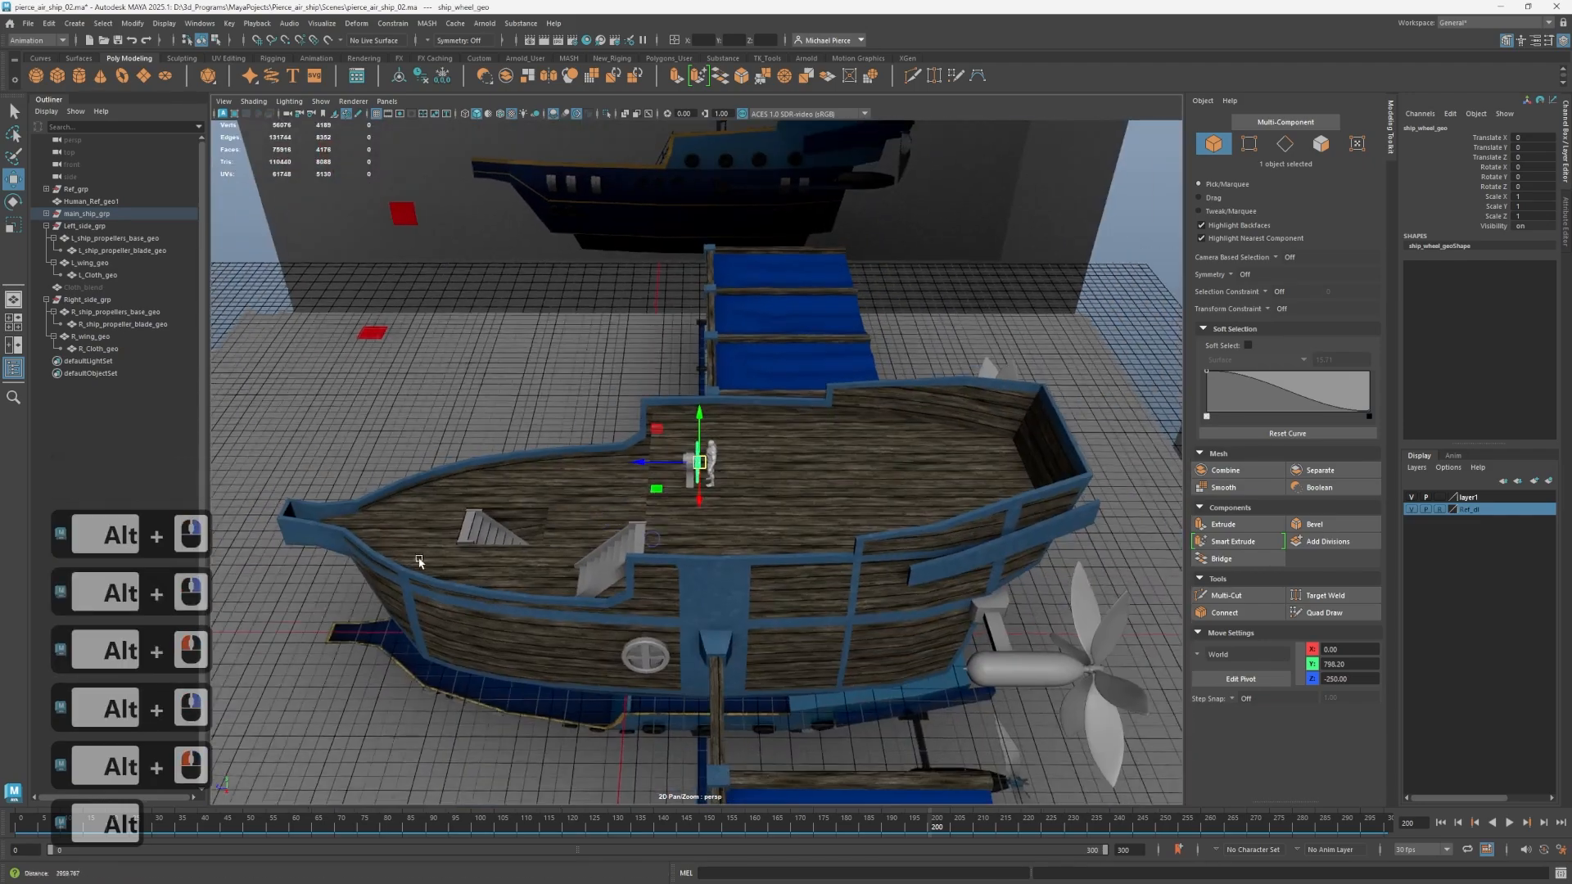
{"action": "left_click_drag", "start_coordinate": [419, 562], "coordinate": [791, 524], "text": "alt"}
{"action": "middle_click_drag", "start_coordinate": [791, 524], "coordinate": [604, 530], "text": "alt"}
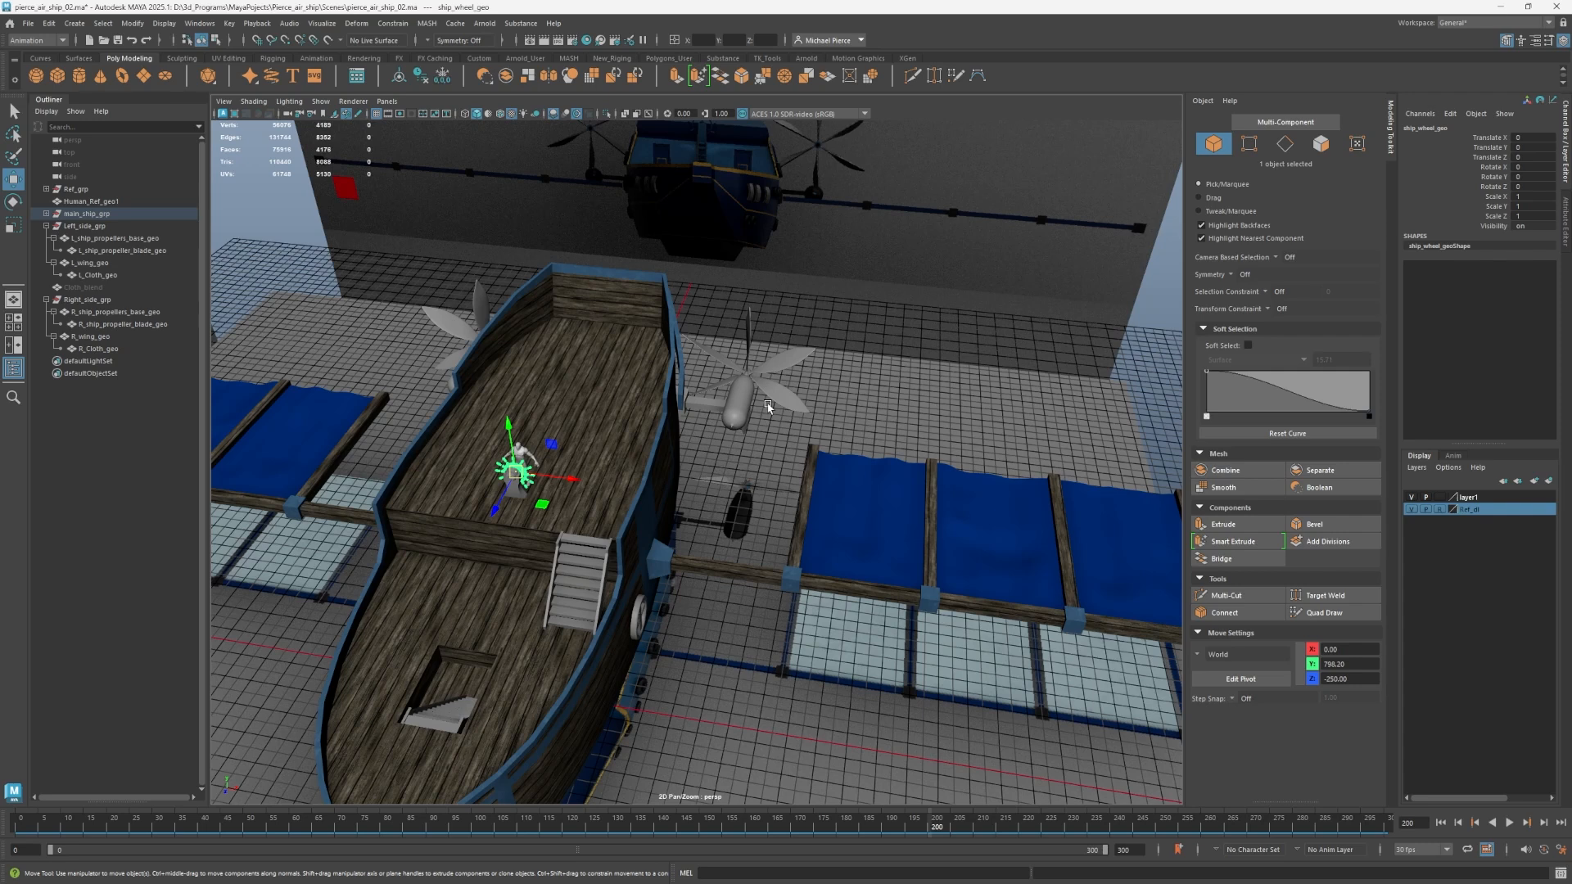
{"action": "scroll", "coordinate": [776, 361], "scroll_direction": "down", "scroll_amount": 5}
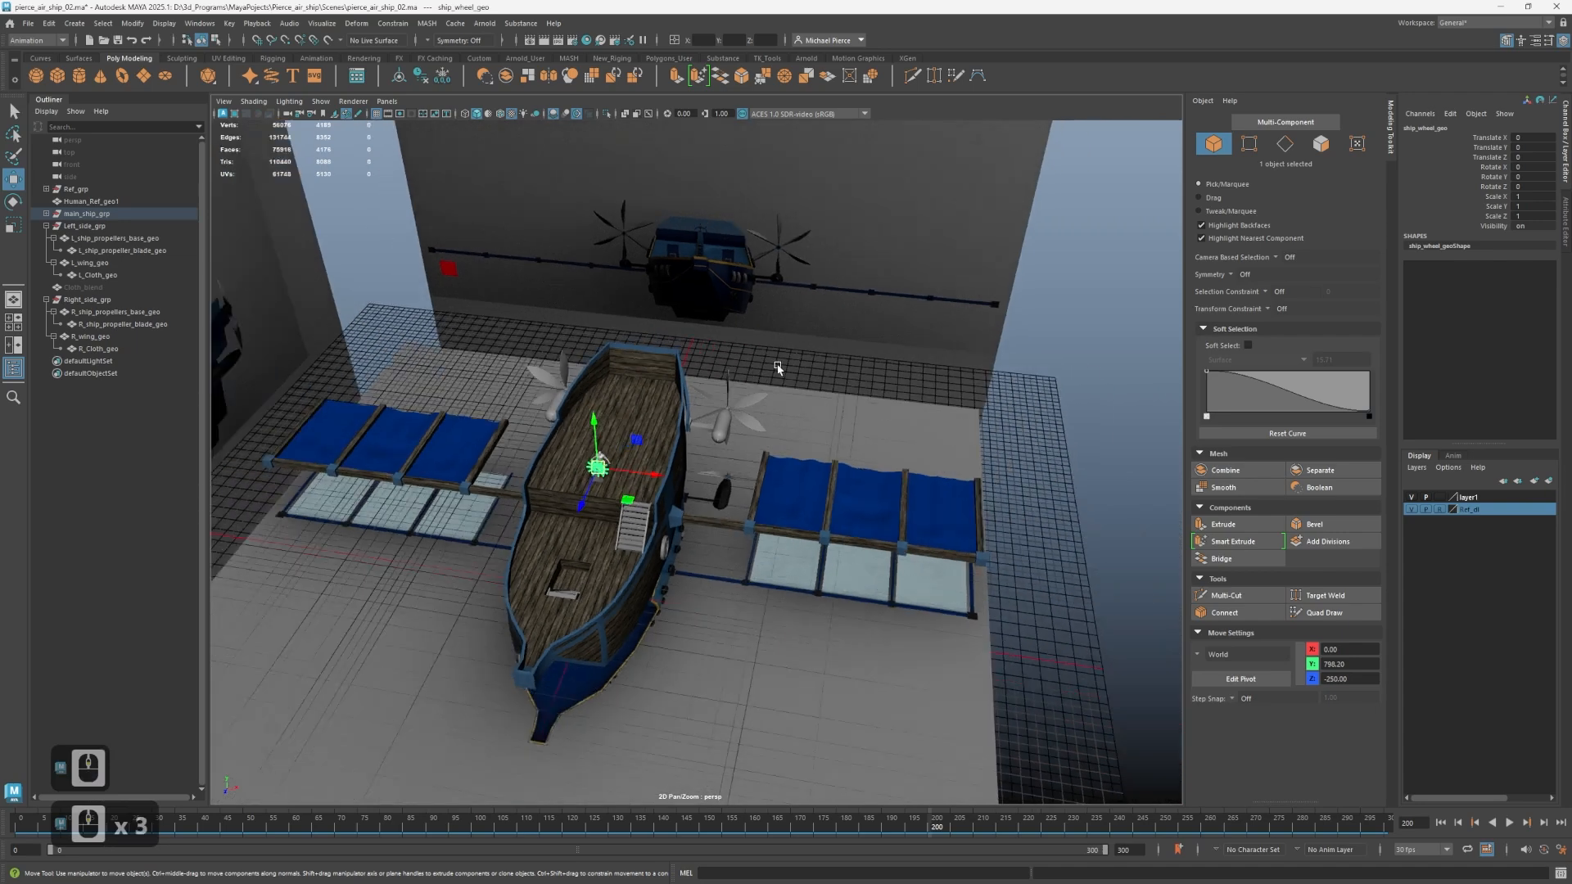
{"action": "left_click_drag", "start_coordinate": [491, 344], "coordinate": [676, 378], "text": "alt"}
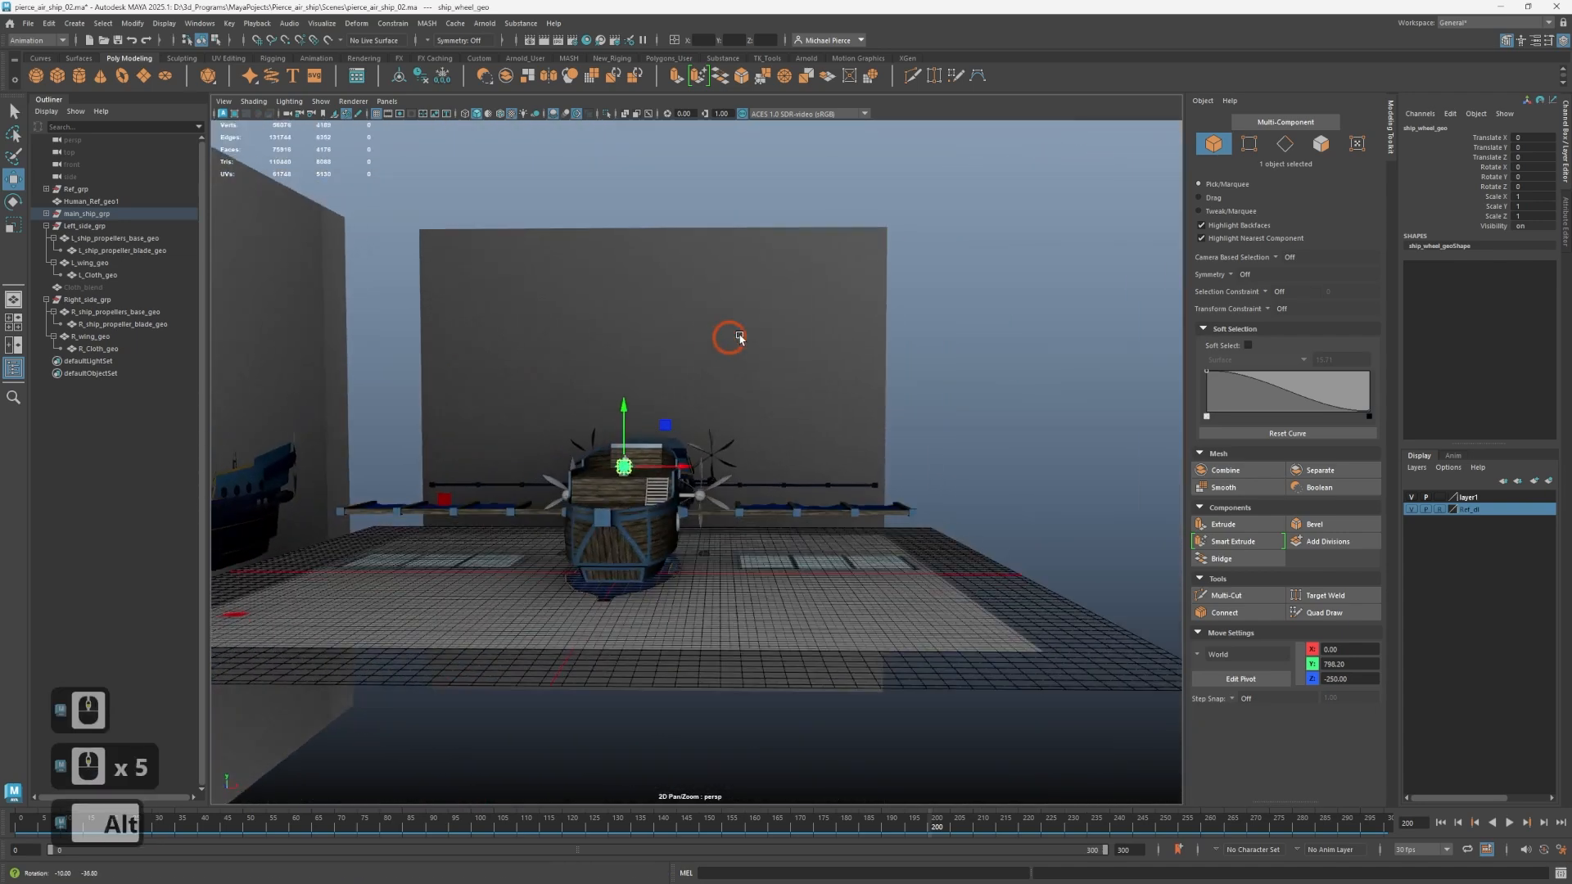
{"action": "scroll", "coordinate": [674, 383], "scroll_direction": "up", "scroll_amount": 4}
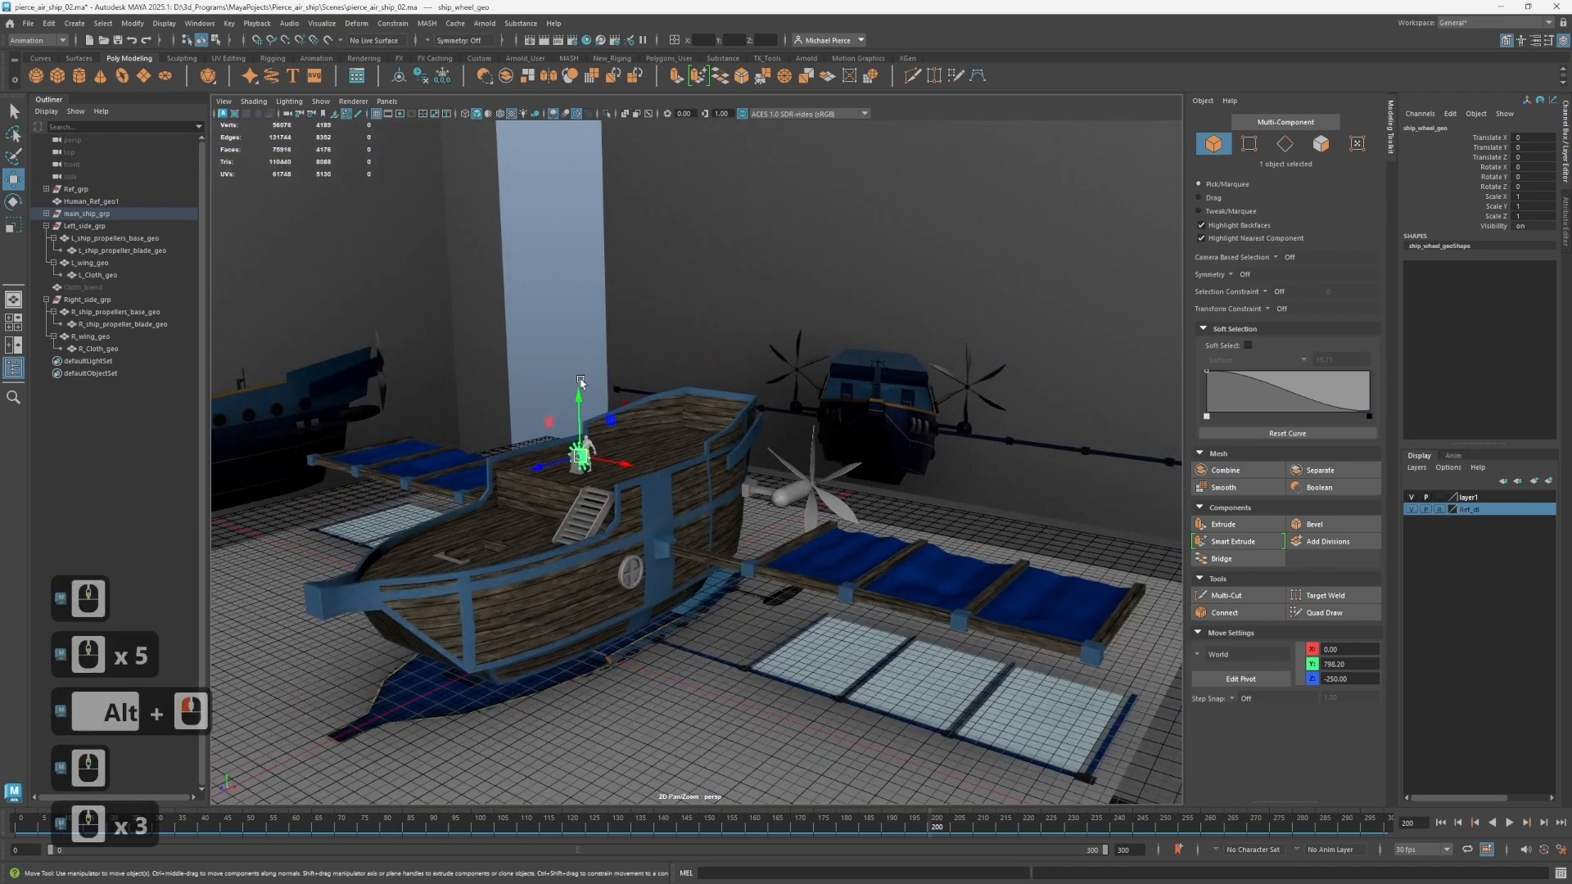